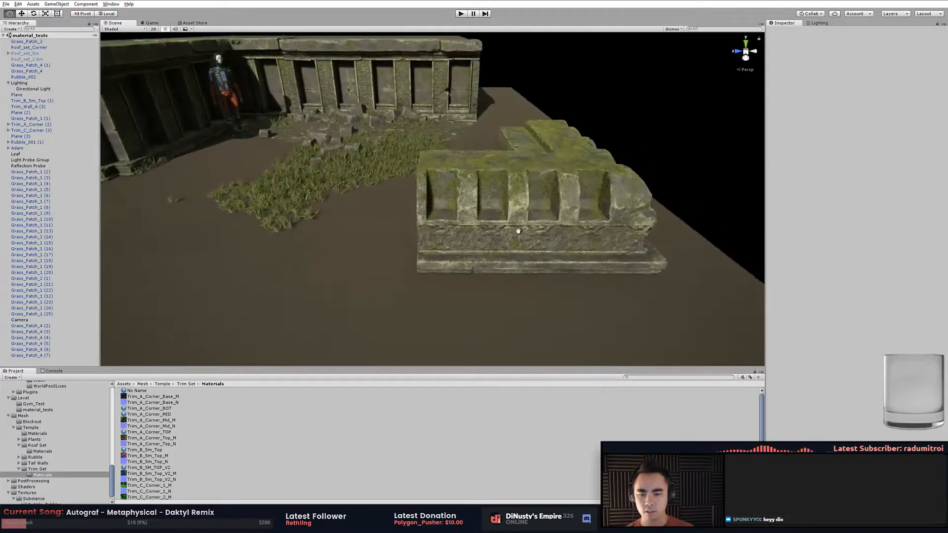
left_click_drag(340, 184, 317, 244, "alt")
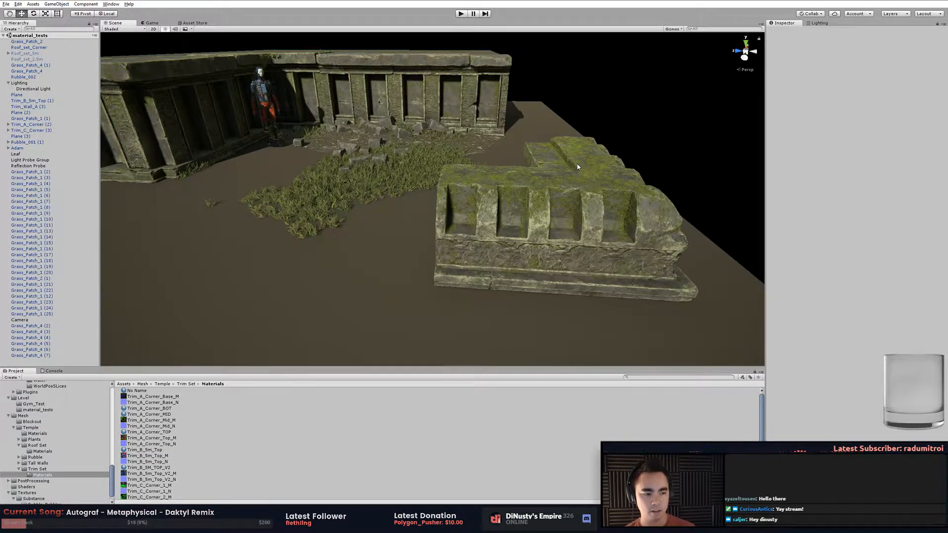
left_click(370, 185)
left_click(596, 116)
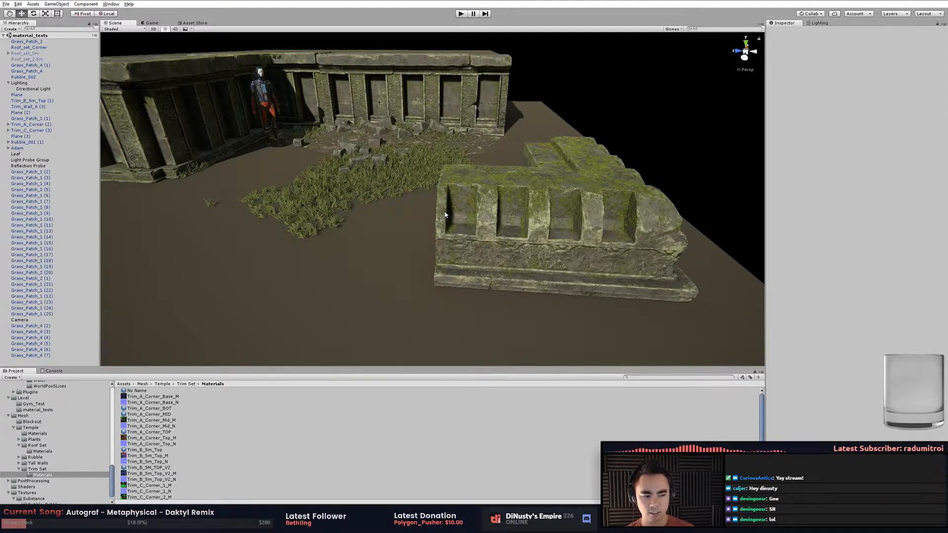
left_click_drag(444, 214, 454, 267, "alt")
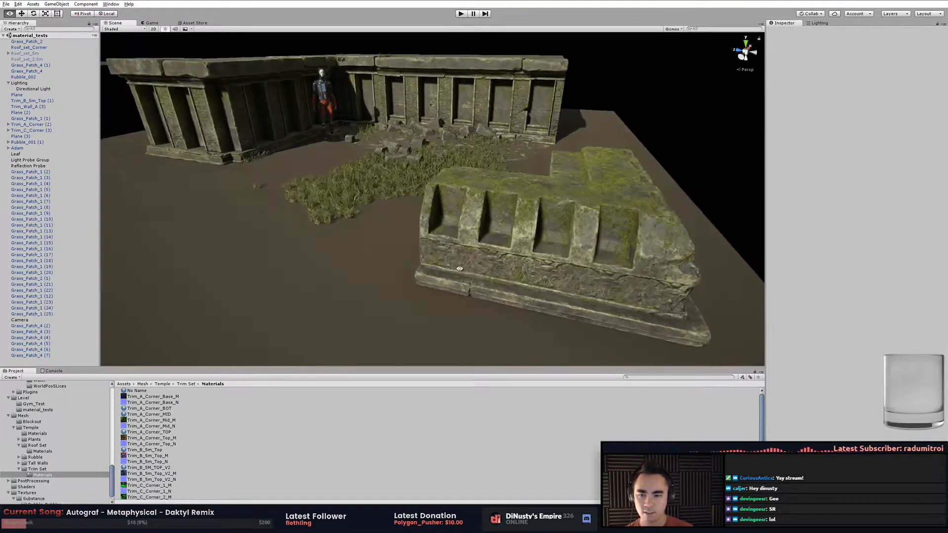
left_click_drag(526, 279, 339, 204, "alt")
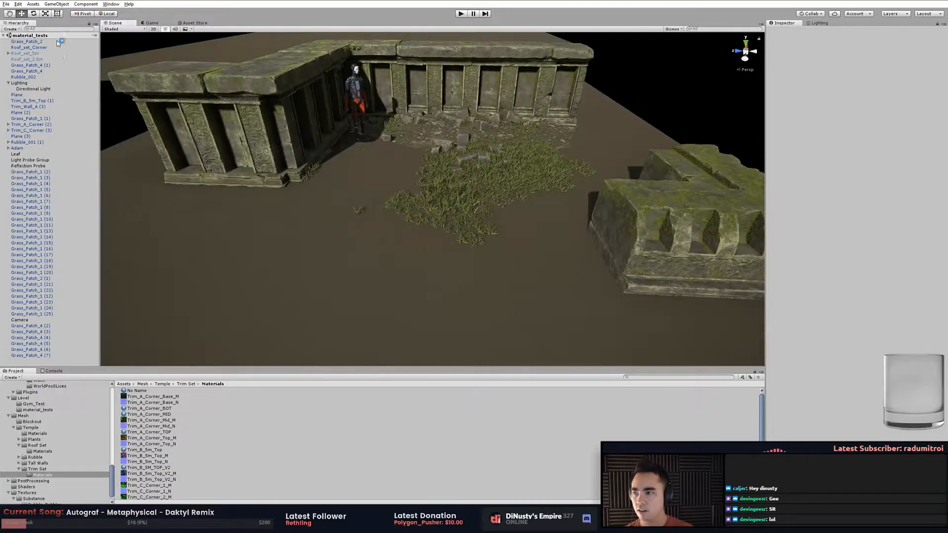
Activate the hidden Roof_set_5m object so that it shows in the scene.
left_click(25, 53)
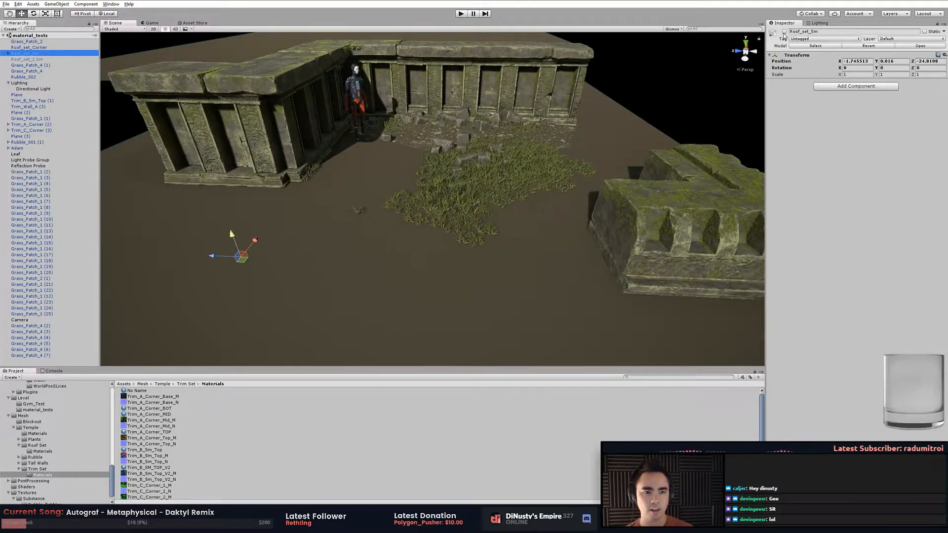
left_click(784, 32)
left_click(530, 164)
left_click(58, 53)
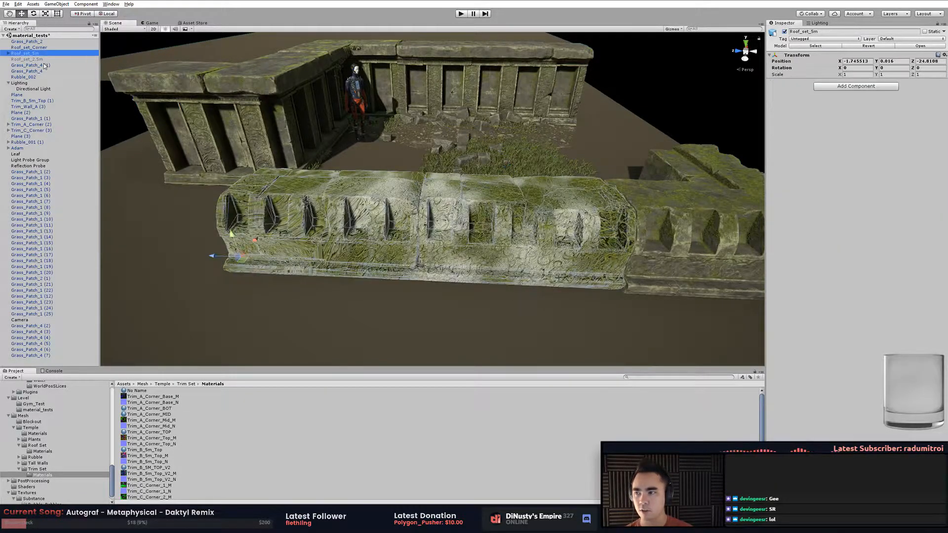
Activate the hidden Roof_set_2.5m object next to the 5 m roof piece.
left_click(46, 59)
middle_click_drag(372, 247, 433, 204)
scroll(433, 204, "up", 6)
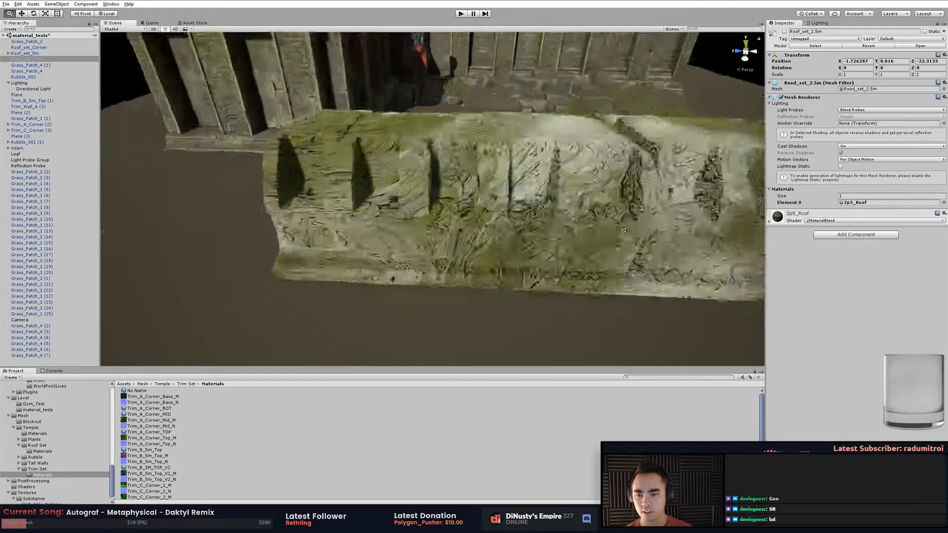
scroll(433, 204, "down", 5)
middle_click_drag(242, 89, 160, 90)
left_click(42, 59)
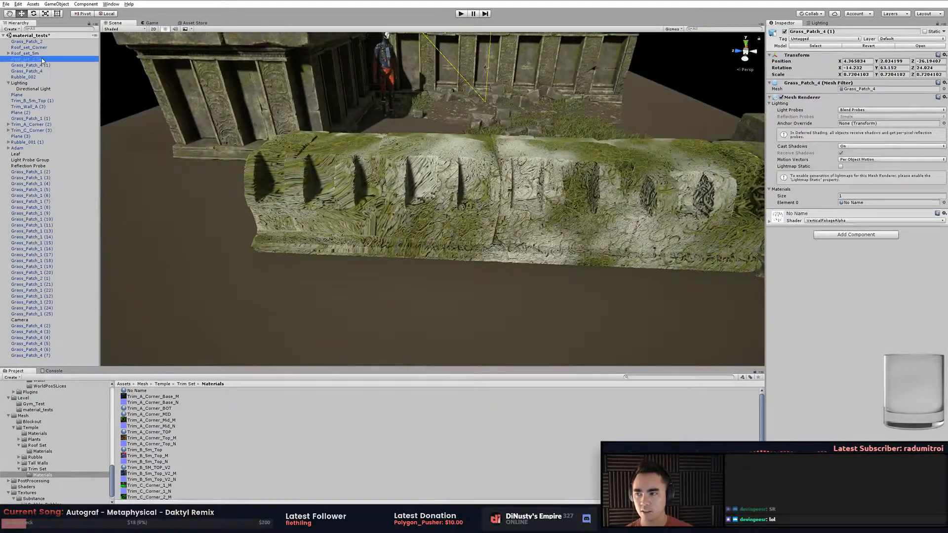
left_click(785, 32)
Examine the surface texturing of the activated roof pieces up close and from several sides.
scroll(576, 112, "down", 4)
left_click_drag(575, 112, 415, 184, "alt")
left_click(416, 183)
left_click_drag(473, 189, 550, 183, "alt")
scroll(552, 197, "up", 8)
left_click(549, 184)
left_click(549, 183)
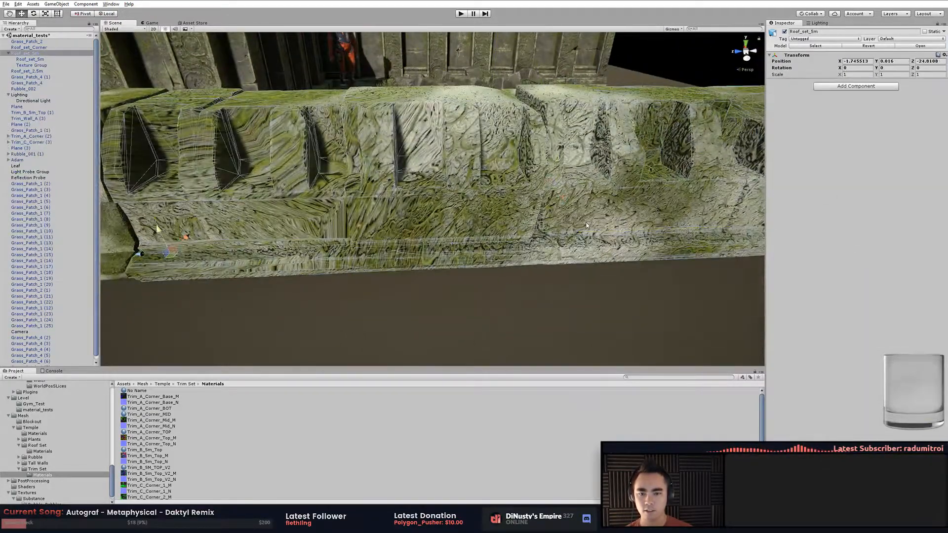
left_click(675, 73)
left_click_drag(675, 73, 486, 170, "alt")
left_click_drag(539, 148, 458, 237, "alt")
left_click(561, 144)
key("f")
left_click(546, 167)
left_click(612, 117)
left_click(489, 253)
key("r")
key("ctrl+z")
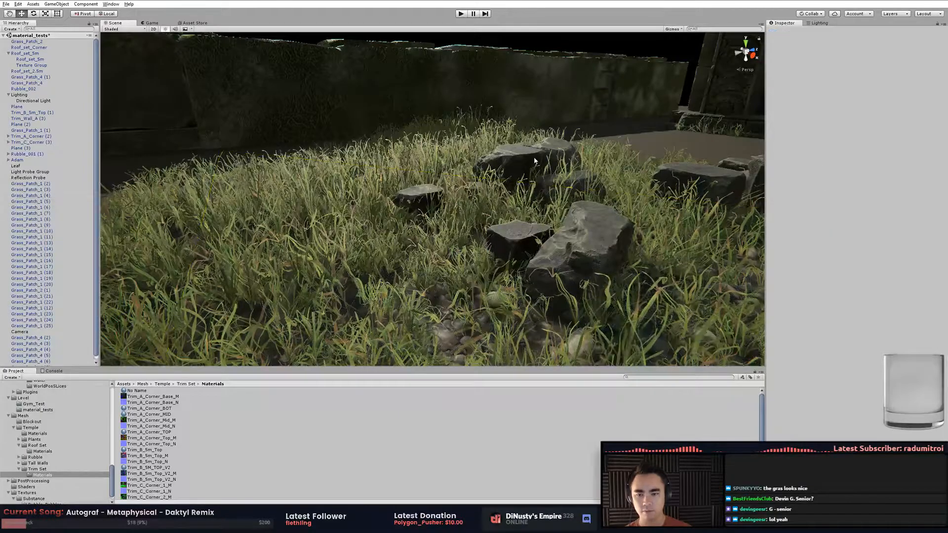
key("ctrl+z")
Duplicate a Grass_Patch_1, move the copy onto the bare ground and scale it to about 0.72 × 0.88 × 0.72.
key("ctrl+d")
scroll(471, 255, "down", 3)
left_click_drag(513, 212, 434, 210)
key("f")
left_click_drag(432, 211, 435, 232)
scroll(434, 231, "up", 5)
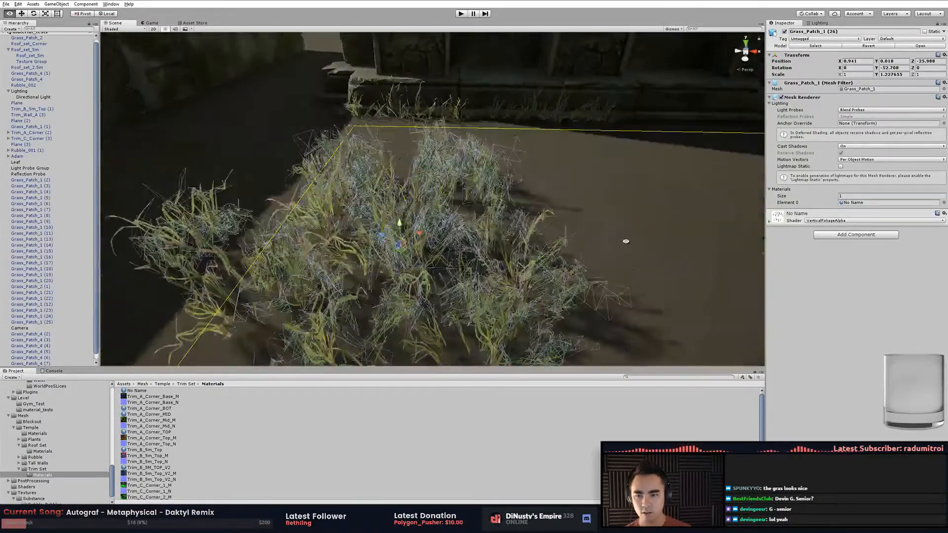
left_click_drag(437, 185, 549, 183)
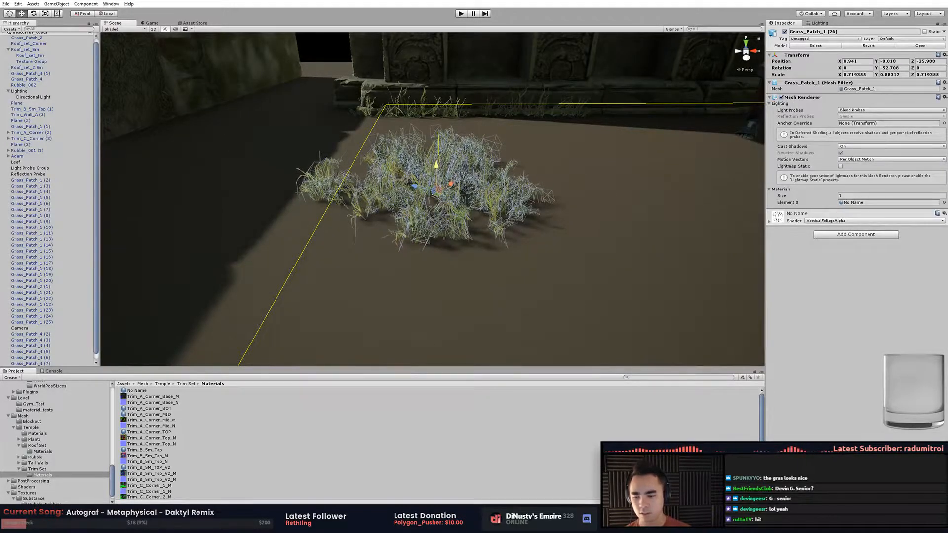
Switch to Spotify, start the playlist Stream 2016 [Summer Feels] and return to Unity.
key("alt+Tab")
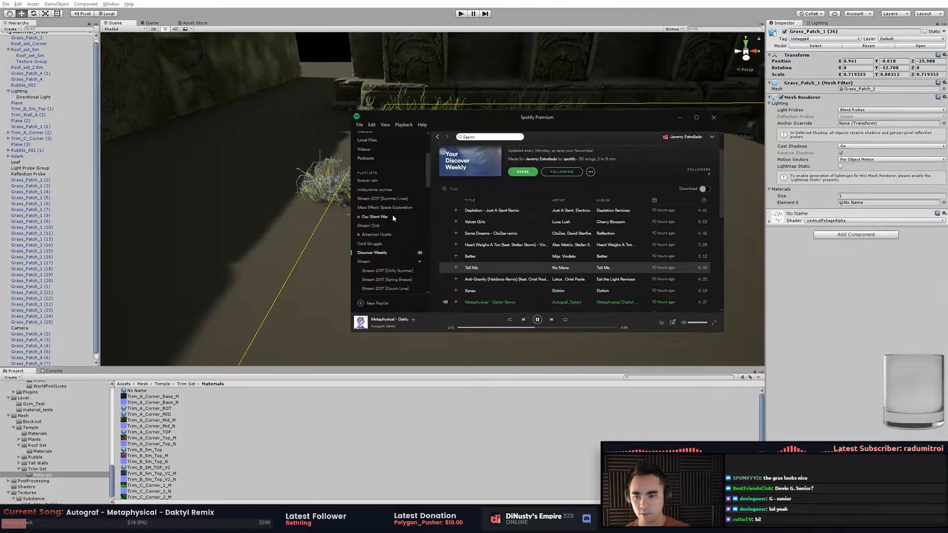
left_click(382, 198)
scroll(412, 247, "down", 3)
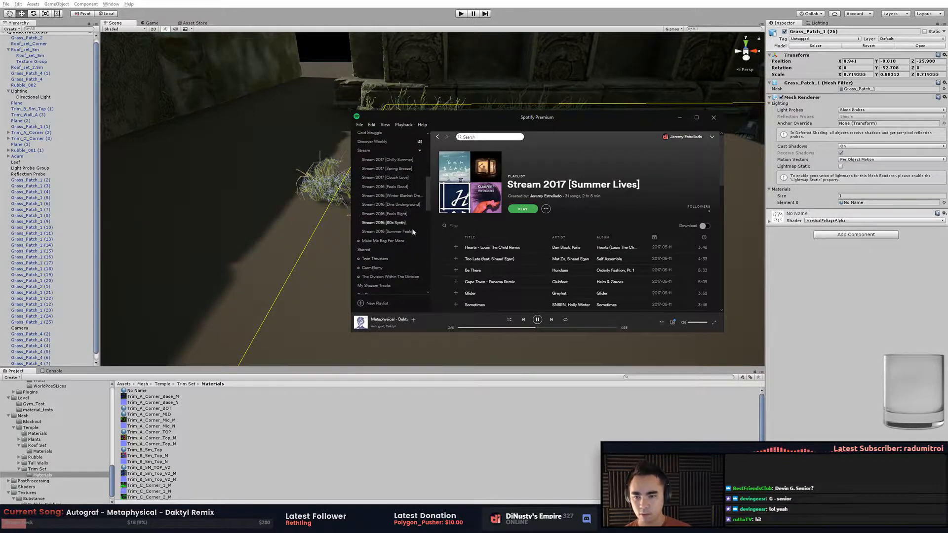
left_click(416, 230)
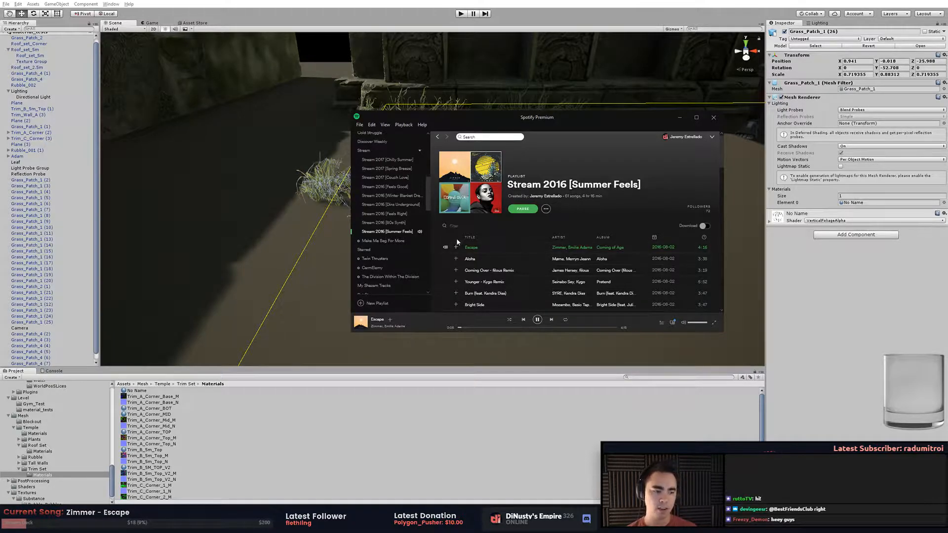
key("alt+Tab")
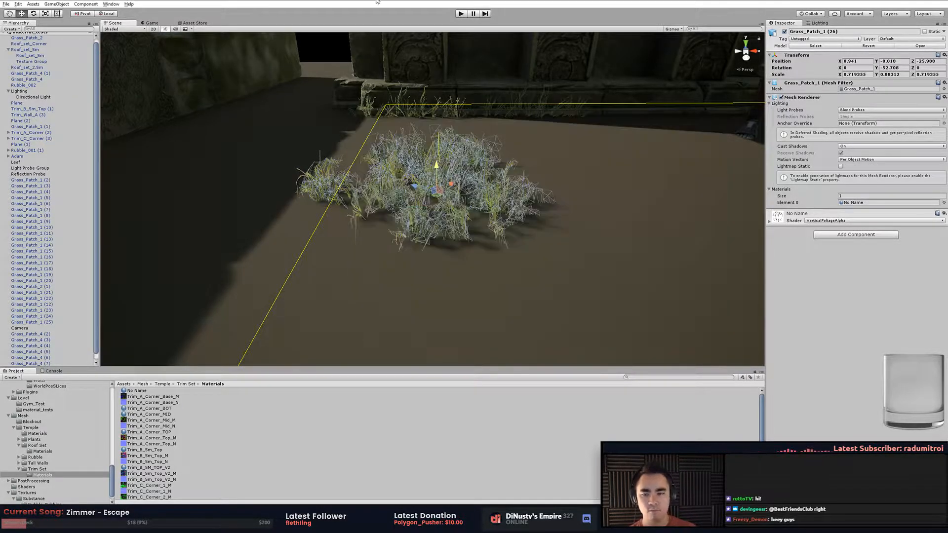
Scale the grass patch to about 0.60 × 0.74 × 0.60 and spread three duplicates of it across the bare ground.
key("f")
left_click_drag(436, 202, 438, 208, "alt")
key("w")
left_click_drag(546, 188, 499, 198, "alt")
key("ctrl+d")
key("ctrl+d")
key("e")
key("ctrl+d")
key("w")
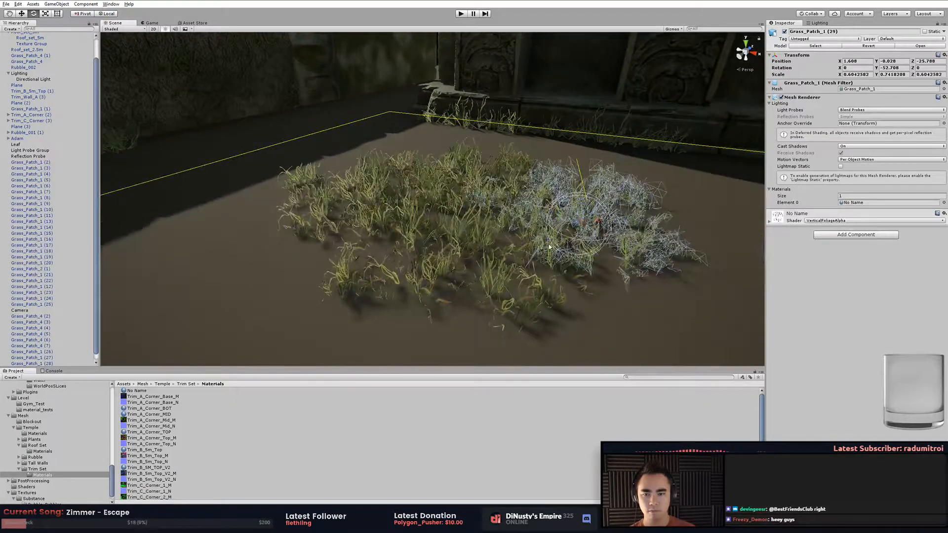
Add one more duplicate of the newest grass patch at the near edge of the cluster.
key("w")
key("ctrl+d")
left_click_drag(569, 238, 687, 342)
left_click_drag(688, 341, 483, 273, "alt")
Select the small grass patches of the cluster together and duplicate them as a group.
left_click(404, 196, "shift")
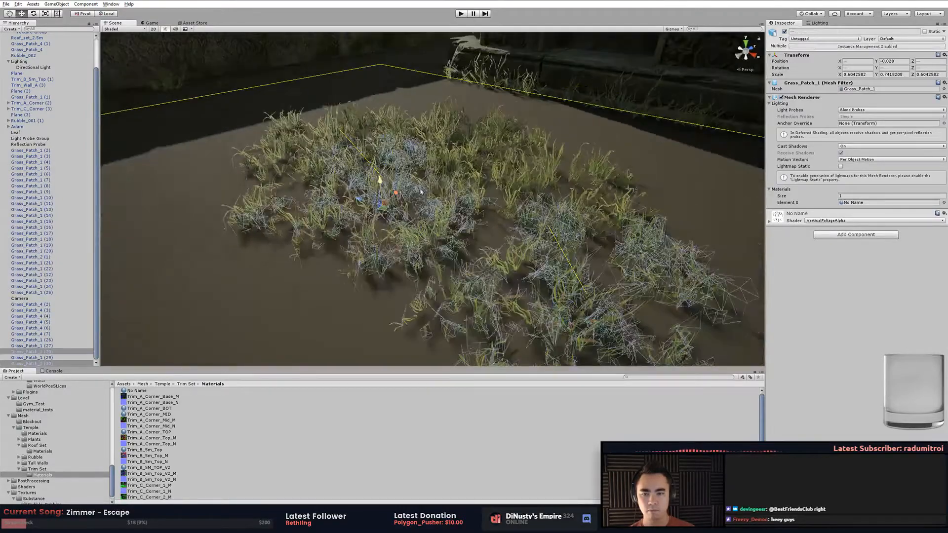
left_click(448, 128, "shift")
left_click(360, 134, "shift")
left_click(532, 202, "shift")
key("ctrl+d")
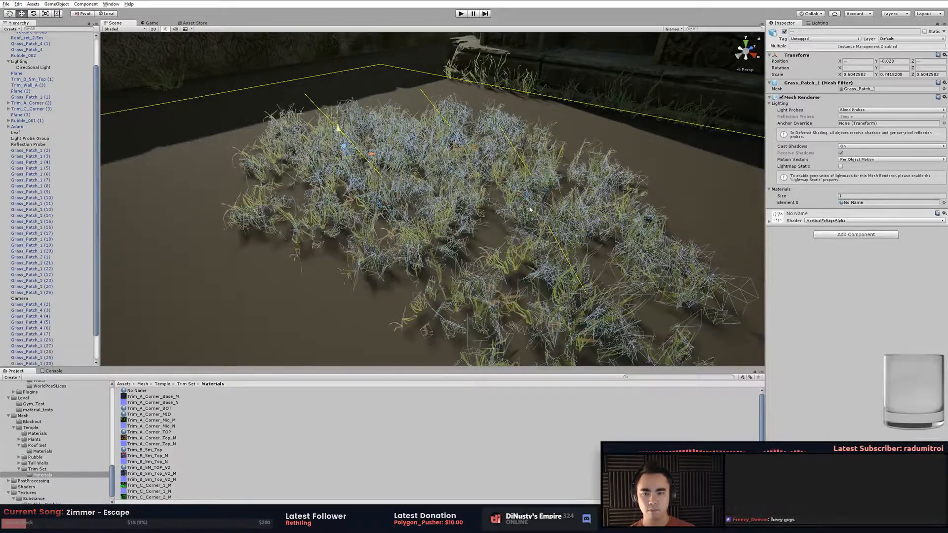
Rotate the duplicated grass group about its shared center and move it to extend the cluster toward the rubble.
left_click_drag(347, 172, 483, 212, "alt")
key("e")
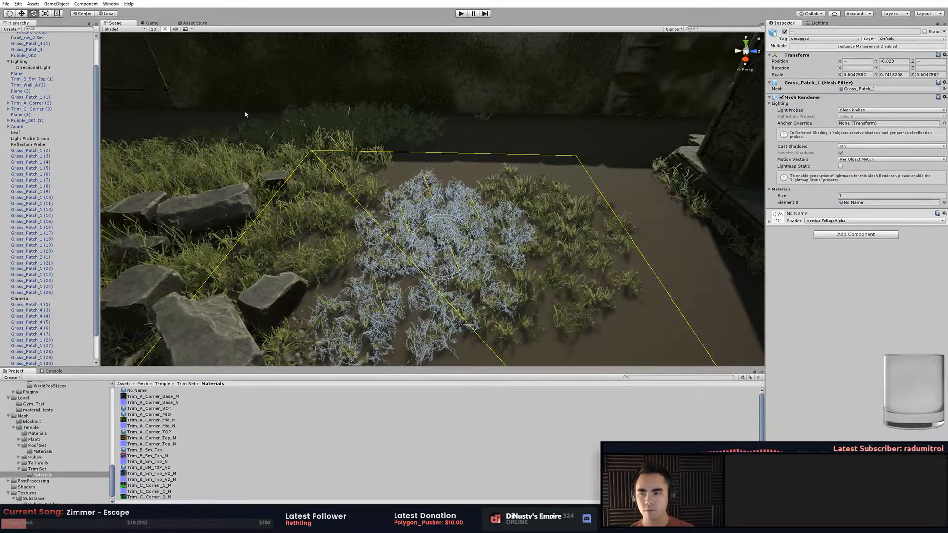
left_click_drag(435, 271, 676, 195)
left_click_drag(553, 214, 533, 188, "alt")
middle_click_drag(533, 188, 506, 212)
left_click_drag(506, 212, 489, 222, "alt")
key("w")
left_click_drag(407, 172, 418, 297)
Add the remaining small patches to the selection and move the whole grass cluster away from the rubble stones.
left_click_drag(417, 297, 499, 267, "alt")
left_click(499, 185, "shift")
left_click(471, 144, "shift")
left_click(513, 138, "shift")
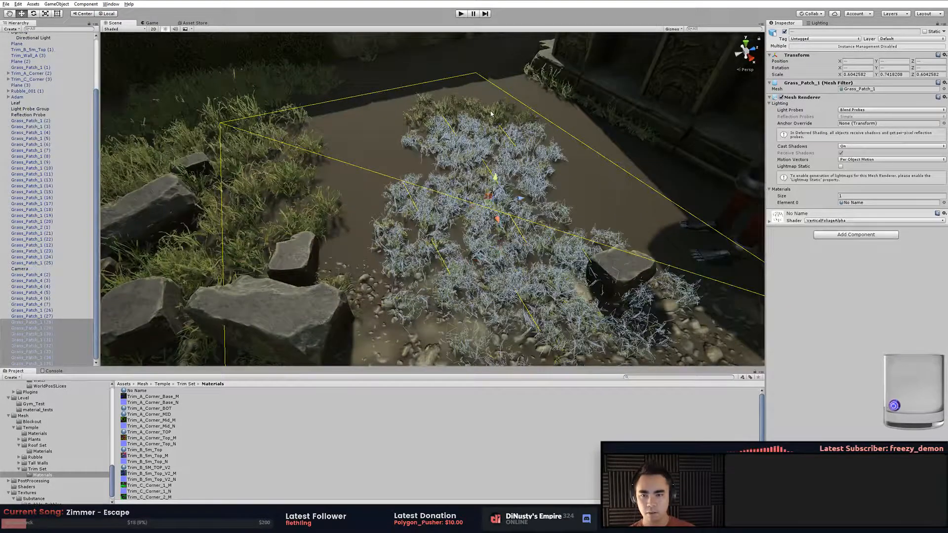
left_click(409, 108, "shift")
left_click_drag(496, 186, 486, 131)
left_click(431, 152)
Examine the new grass cluster from different distances and angles around the temple walls and the standing figure.
middle_click_drag(431, 153, 348, 189)
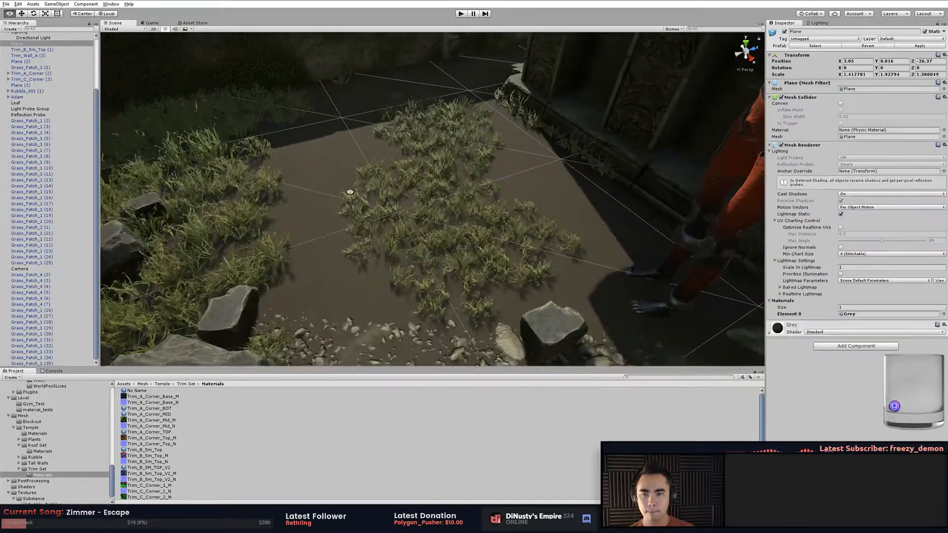
left_click_drag(349, 189, 586, 199, "alt")
middle_click_drag(585, 199, 582, 260, "alt")
left_click_drag(582, 260, 466, 283, "alt")
left_click(465, 283)
left_click_drag(545, 287, 380, 236, "alt")
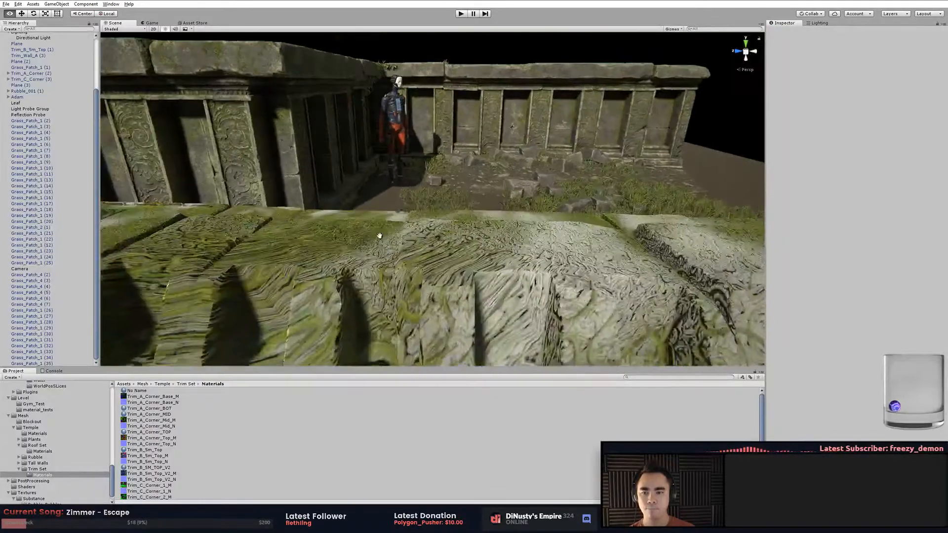
right_click_drag(380, 236, 602, 330, "alt")
left_click_drag(602, 330, 473, 288, "alt")
middle_click_drag(474, 288, 461, 263, "alt")
left_click_drag(461, 262, 402, 275, "alt")
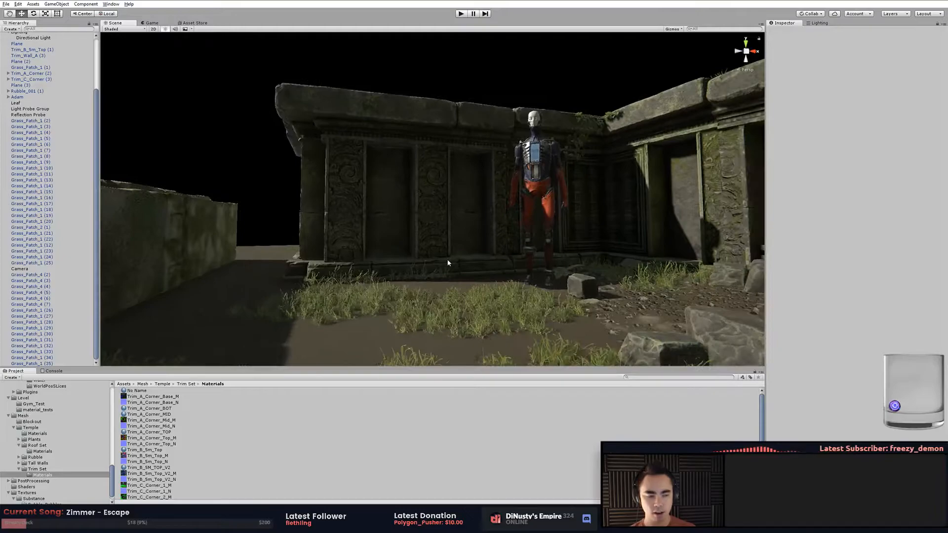
left_click_drag(558, 232, 575, 282, "alt")
middle_click_drag(577, 281, 559, 239, "alt")
right_click_drag(559, 239, 349, 233, "alt")
left_click_drag(349, 232, 409, 261, "alt")
right_click_drag(409, 262, 511, 263, "alt")
middle_click_drag(510, 264, 484, 247, "alt")
left_click_drag(484, 248, 463, 261, "alt")
Reposition a single grass patch within the cluster in front of the temple wall.
left_click(366, 200)
middle_click_drag(367, 197, 459, 203, "alt")
right_click_drag(459, 203, 548, 217, "alt")
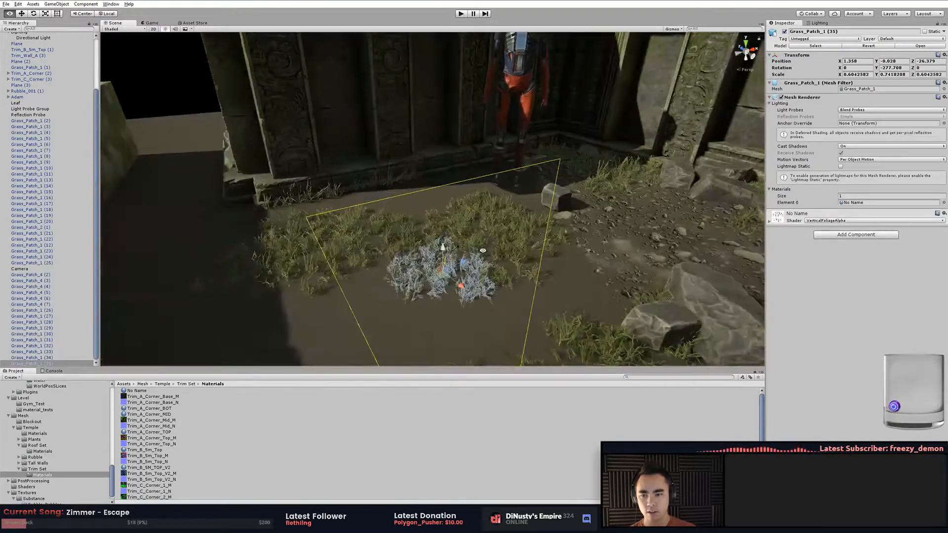
left_click(471, 227)
left_click(368, 240)
left_click_drag(410, 241, 450, 278)
Try stretching the grass patch beside the shadow edge vertically, to a Y scale of about 1.71.
left_click(446, 259)
left_click(341, 247)
key("f")
left_click_drag(375, 208, 383, 204)
left_click(368, 198)
left_click(369, 205)
left_click_drag(373, 200, 375, 175)
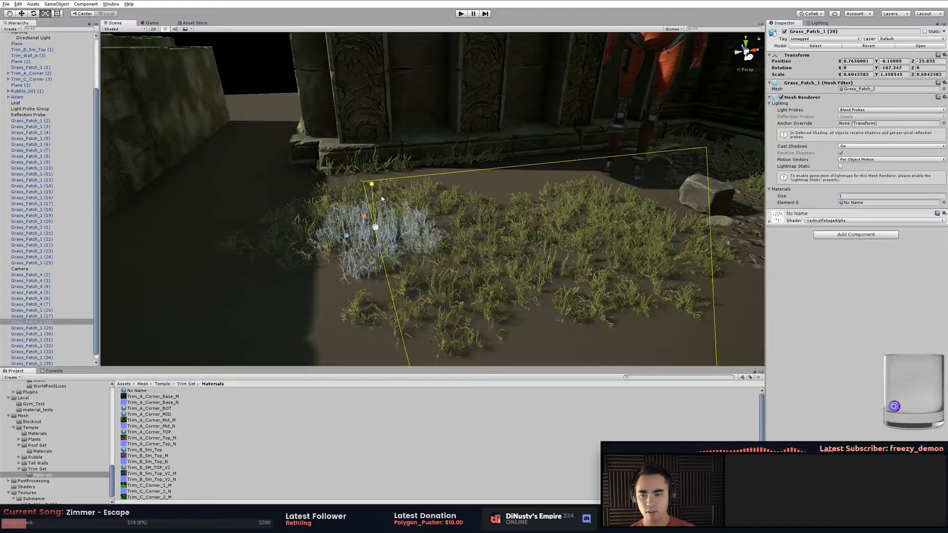
key("ctrl+z")
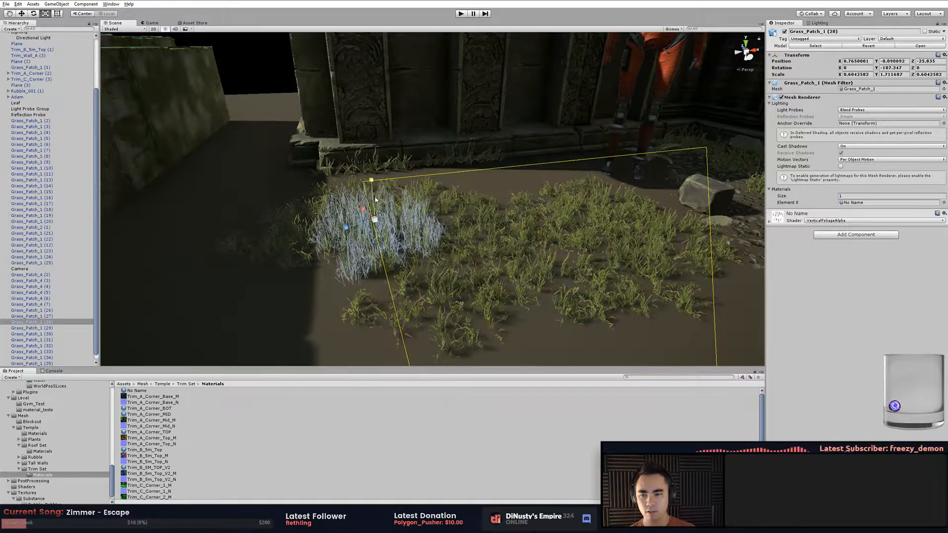
left_click(499, 220)
left_click_drag(498, 220, 452, 258, "alt")
left_click(508, 290)
key("w")
key("e")
key("w")
left_click(346, 288)
left_click(407, 118)
left_click(426, 94)
Delete all duplicated small grass patches from the bare ground in front of the temple wall.
left_click_drag(425, 94, 577, 178, "alt")
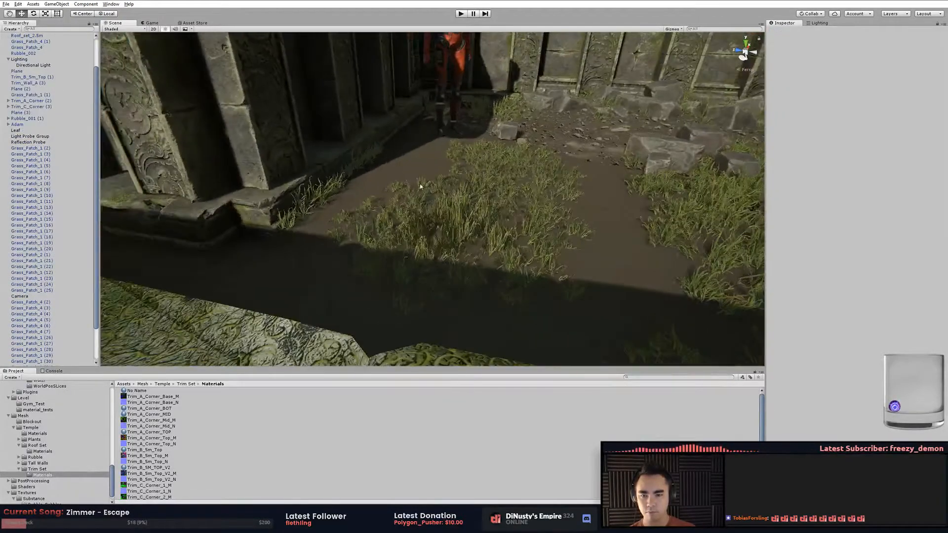
left_click_drag(438, 191, 568, 286)
key("Delete")
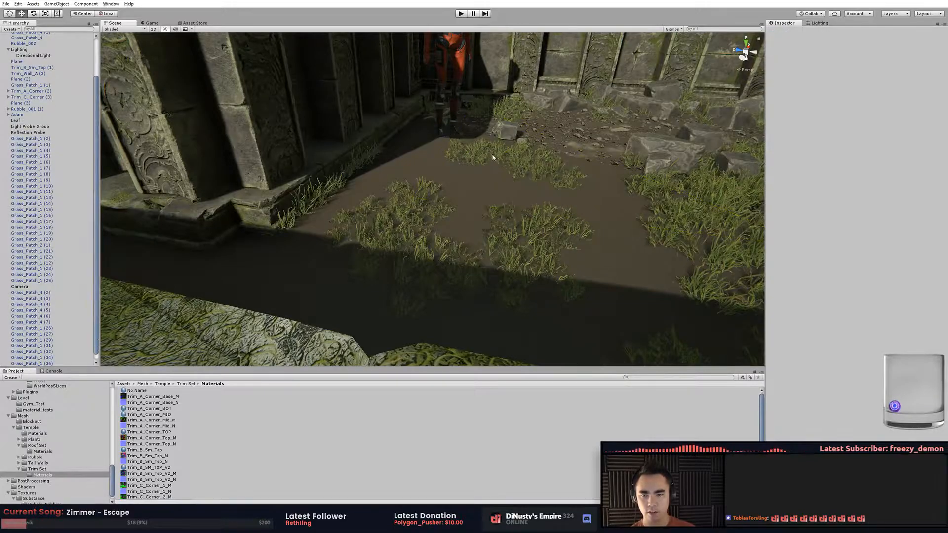
left_click(538, 169)
left_click(469, 148, "shift")
left_click(538, 232, "shift")
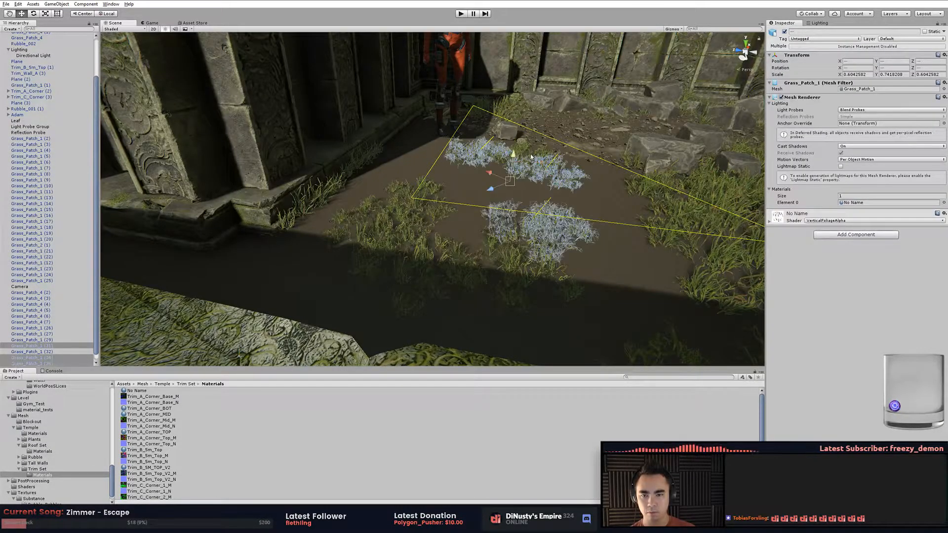
left_click(520, 274, "shift")
left_click(449, 275, "shift")
left_click(395, 261, "shift")
left_click(390, 202, "shift")
key("Delete")
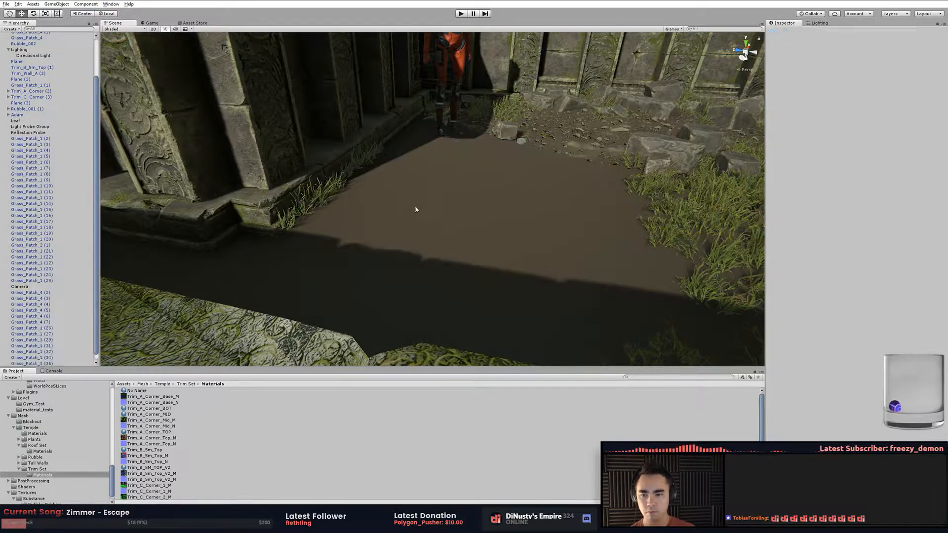
Examine the row of roof pieces and how they line up with the finished corner piece and temple walls.
left_click_drag(462, 216, 586, 227, "alt")
right_click_drag(586, 226, 459, 212, "alt")
left_click_drag(459, 212, 519, 171, "alt")
right_click_drag(518, 170, 450, 226, "alt")
left_click_drag(451, 227, 486, 232, "alt")
middle_click_drag(486, 232, 380, 212, "alt")
left_click_drag(380, 213, 481, 279, "alt")
left_click(486, 283)
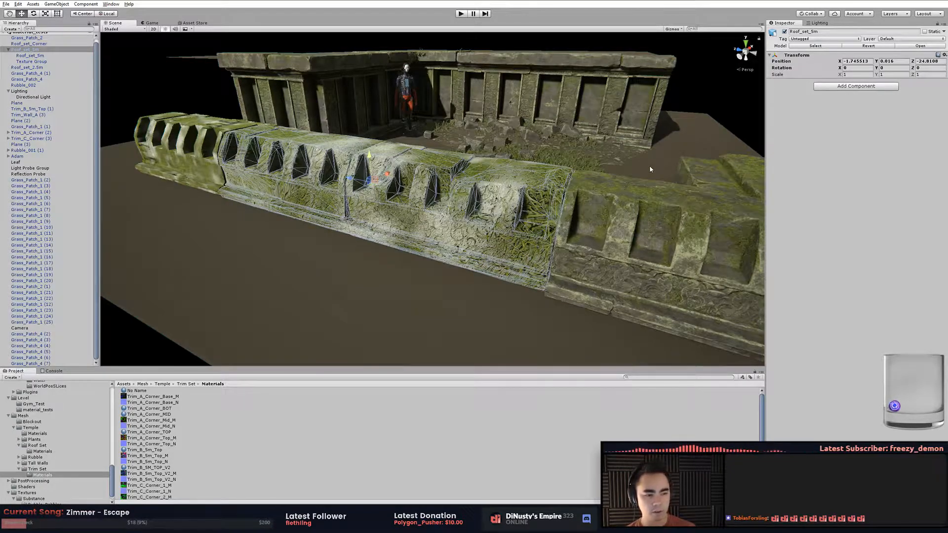
mouse_move(645, 172)
left_mouse_down("alt")
mouse_move(605, 174)
mouse_move(657, 185)
left_mouse_up("alt")
middle_click_drag(657, 185, 691, 170, "alt")
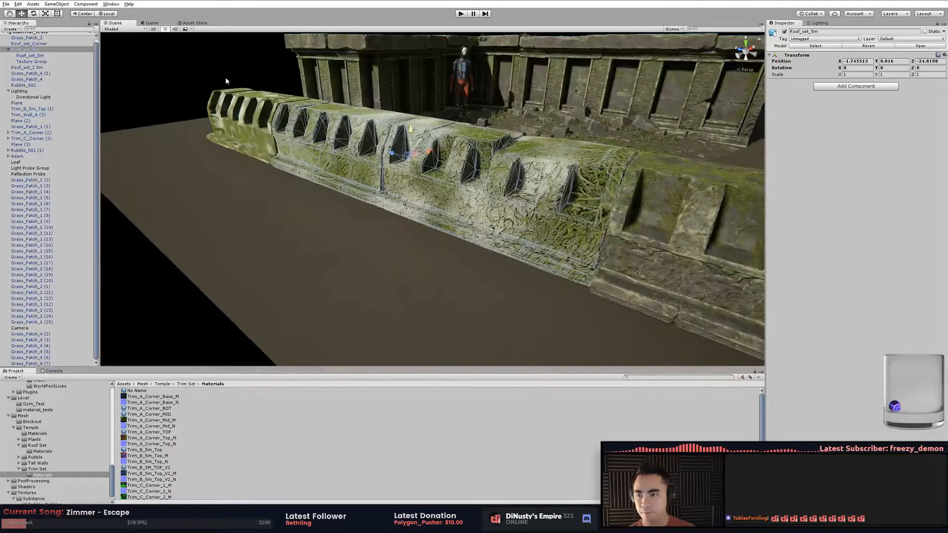
left_click(226, 79)
left_click_drag(226, 79, 357, 112, "alt")
middle_click_drag(358, 113, 321, 112, "alt")
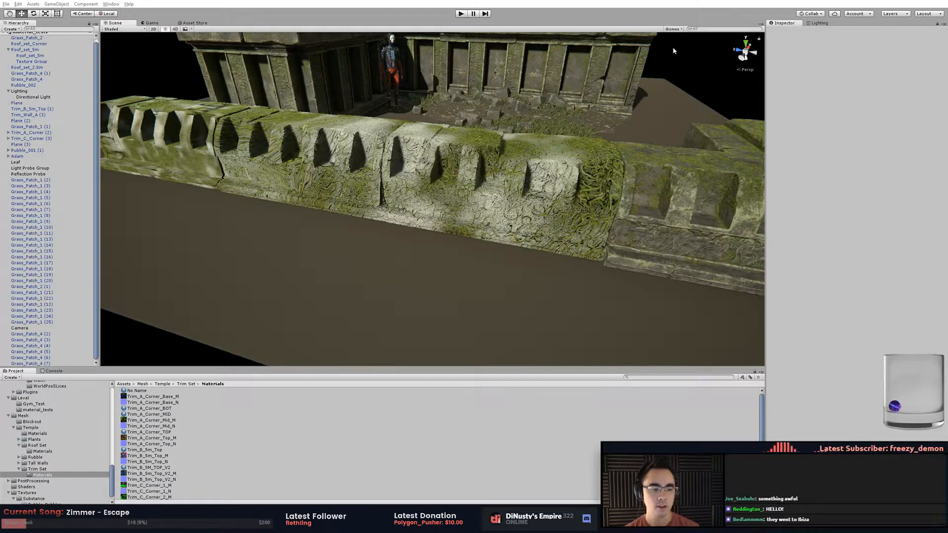
Select the Roof_set_5m piece in the scene.
scroll(598, 244, "down", 4)
scroll(575, 179, "up", 6)
scroll(543, 185, "down", 7)
scroll(499, 200, "up", 5)
middle_click_drag(492, 203, 513, 207)
left_click(529, 222)
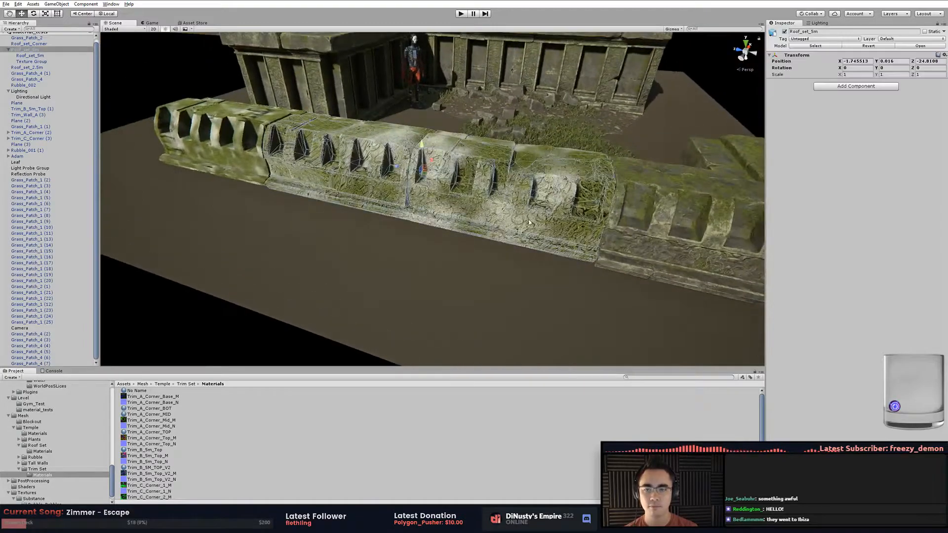
Examine the Roof_set_5m piece from several angles, checking its child mesh with the material settings and its Texture Group.
left_click(578, 185)
left_click_drag(598, 219, 567, 220, "alt")
left_click(524, 148)
left_click(536, 180)
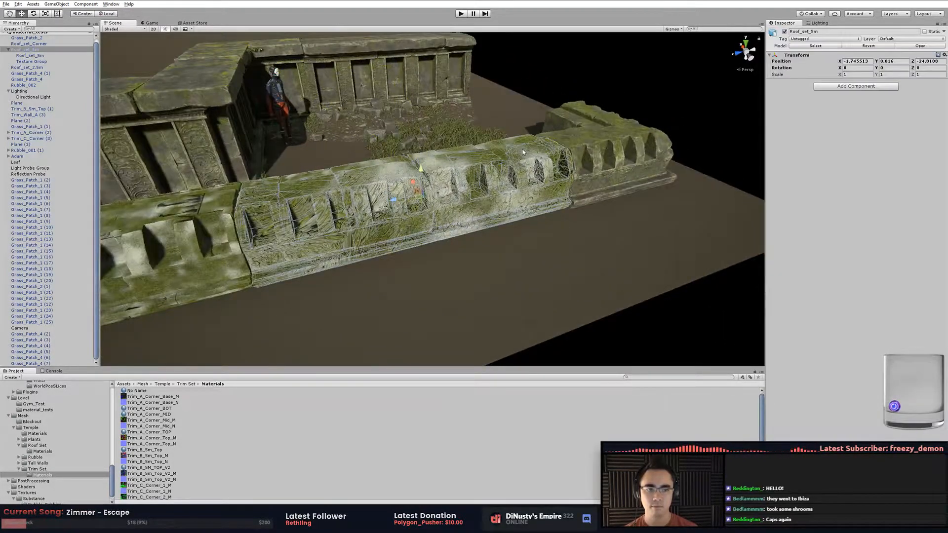
left_click(536, 179)
left_click_drag(536, 179, 560, 201, "alt")
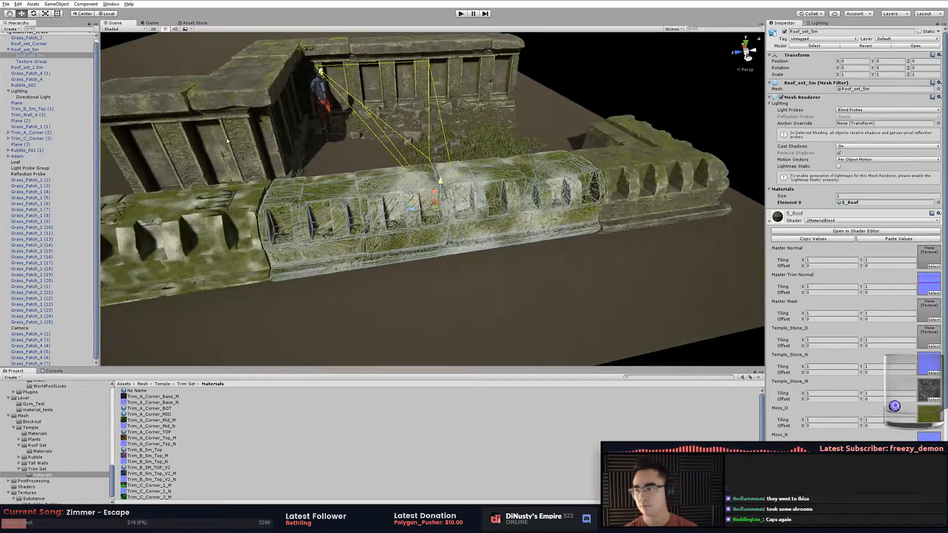
left_click(31, 61)
left_click(29, 56)
left_click_drag(30, 61, 42, 67)
left_click(517, 274)
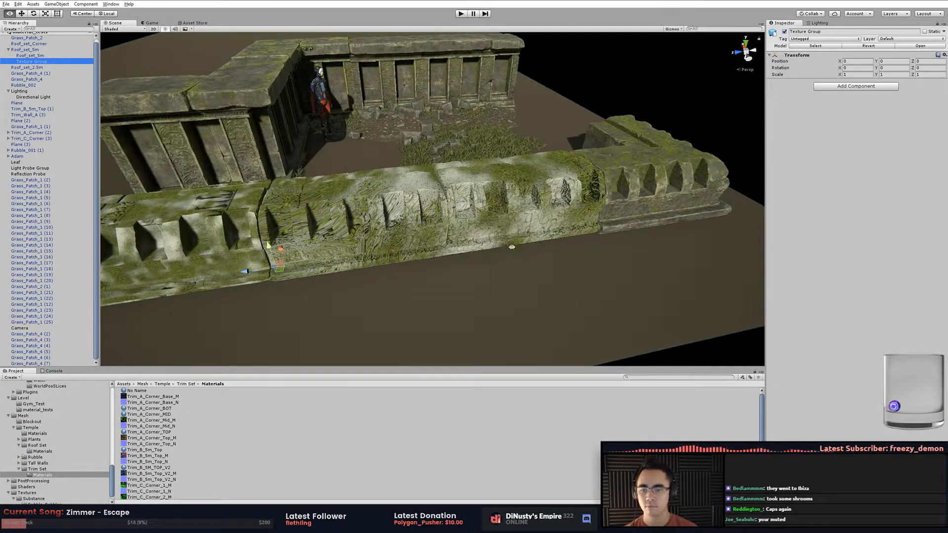
left_click(512, 219)
left_click(28, 56)
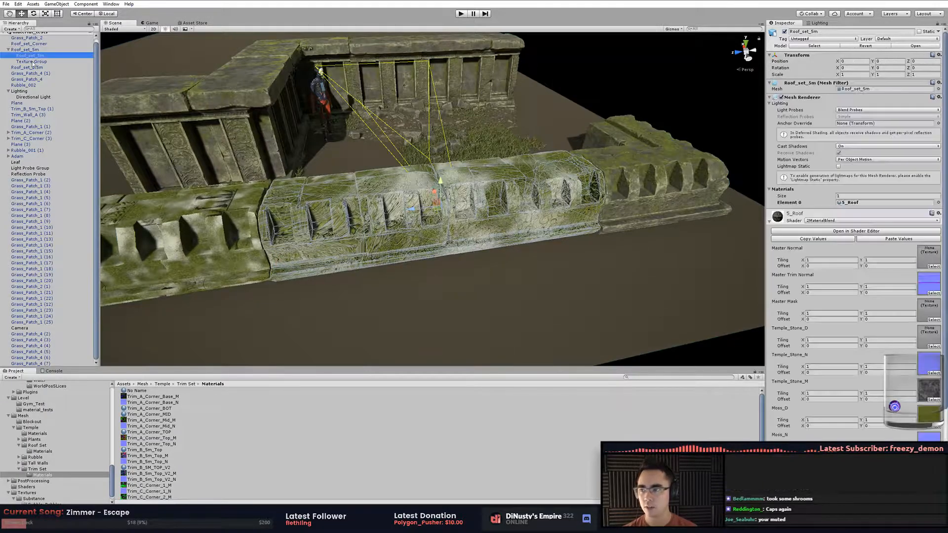
left_click_drag(484, 237, 419, 230, "alt")
Switch to Modo and display the Roof_set_5m mesh, moving the floating Vertex Map palette clear of the model.
key("alt+Tab")
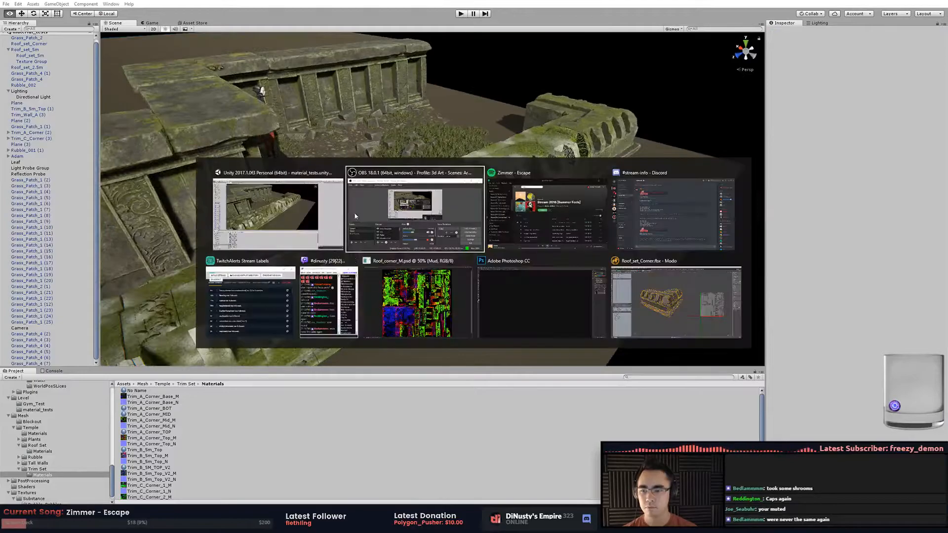
left_click(662, 301)
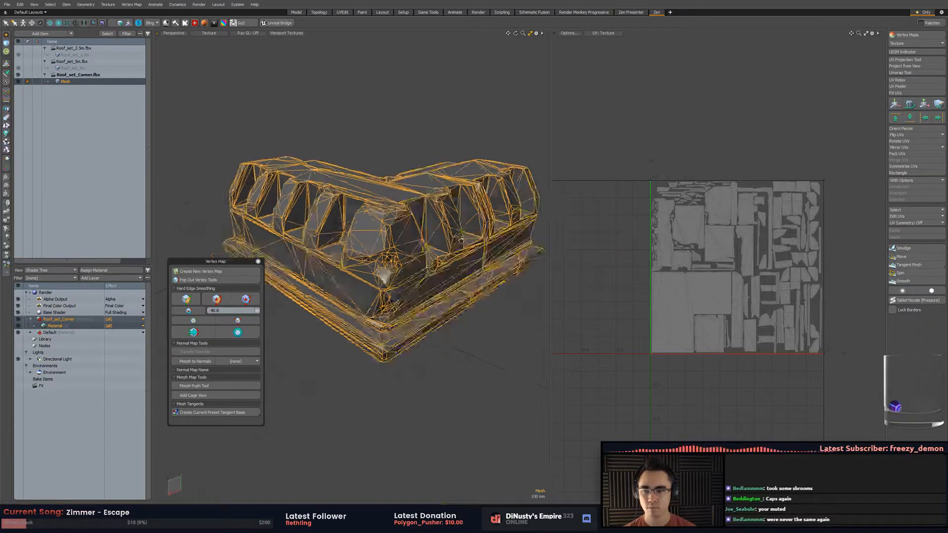
left_click_drag(296, 197, 230, 146, "alt")
left_click(44, 68)
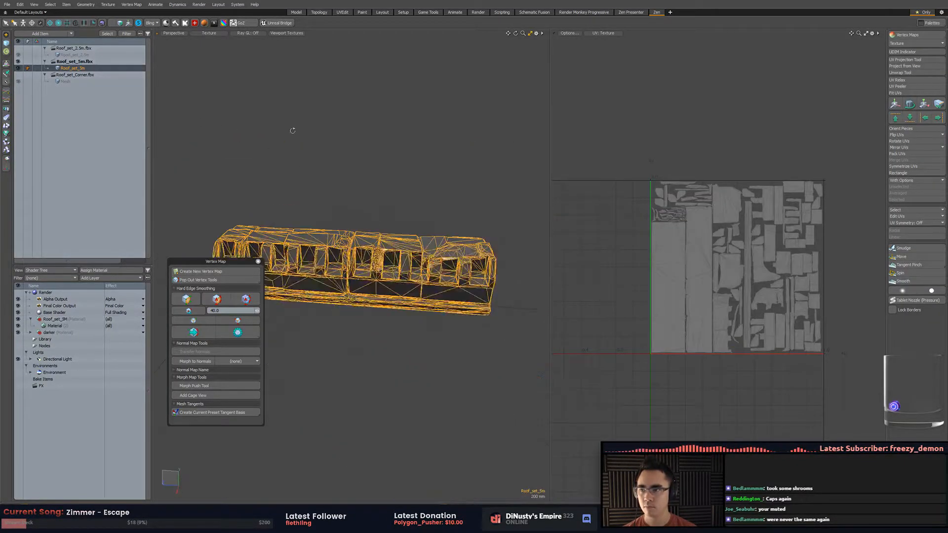
left_click(80, 62)
left_click_drag(276, 246, 317, 190, "alt")
left_click_drag(221, 261, 215, 328)
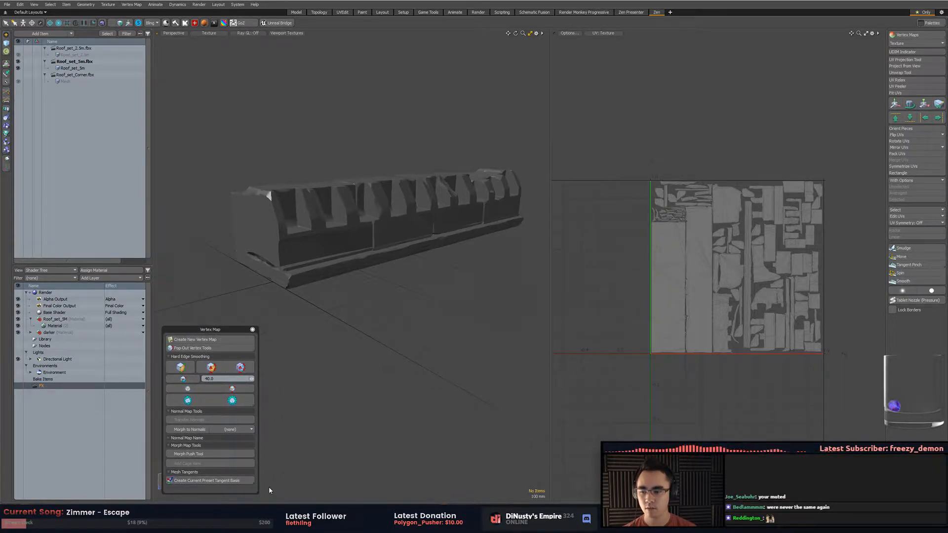
Enlarge the 3D view of the roof piece and add a small floating Vertex Maps list beside it.
left_click_drag(365, 365, 494, 342, "alt")
key("ctrl+4")
left_click(452, 330)
right_click(506, 345)
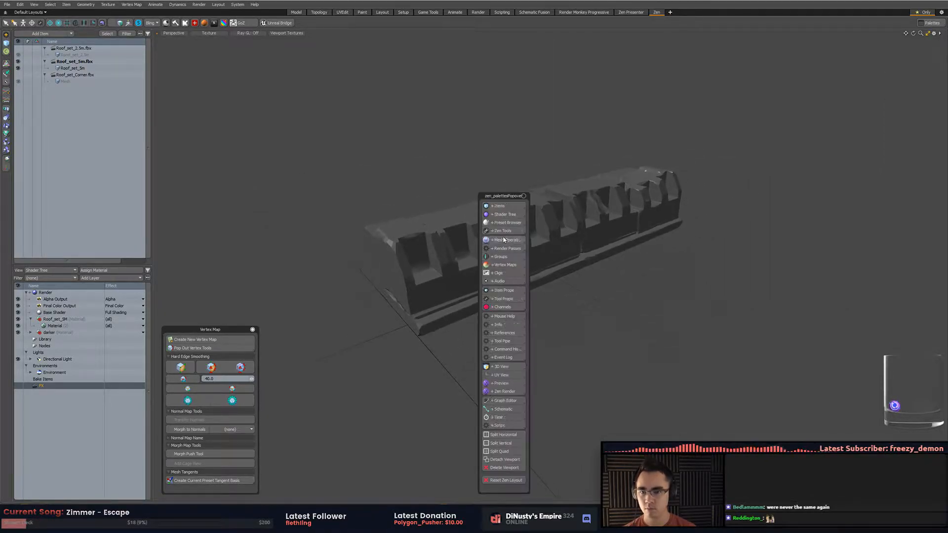
left_click(511, 263)
left_click_drag(173, 58, 728, 43)
left_click_drag(725, 192, 811, 128)
Inspect the roof mesh's Texture and UV0 maps and compare their layouts in the UV Editor.
left_click(814, 68)
left_click(830, 76)
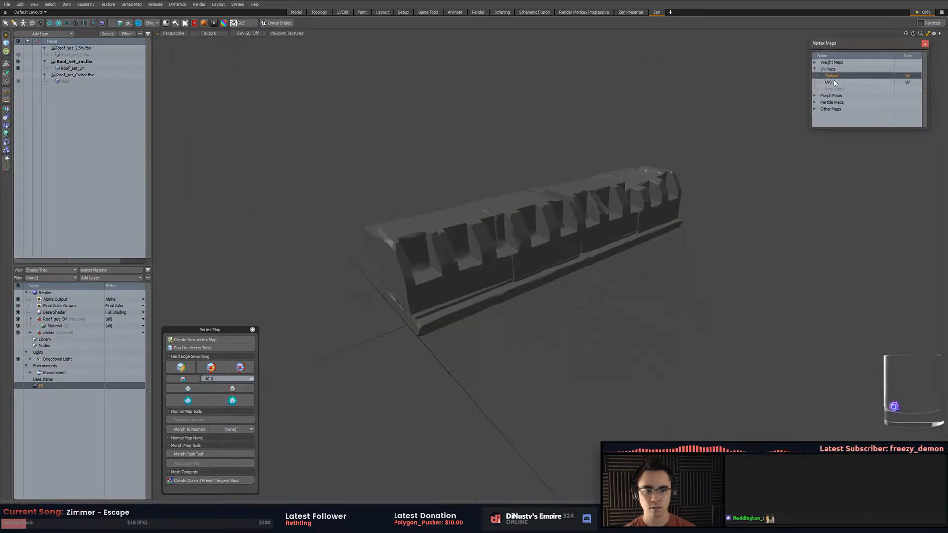
double_click(830, 80)
left_click(830, 83)
scroll(644, 164, "down", 3)
mouse_move(630, 214)
left_mouse_down("alt")
mouse_move(680, 216)
mouse_move(587, 137)
mouse_move(558, 188)
mouse_move(573, 232)
mouse_move(632, 252)
left_mouse_up("alt")
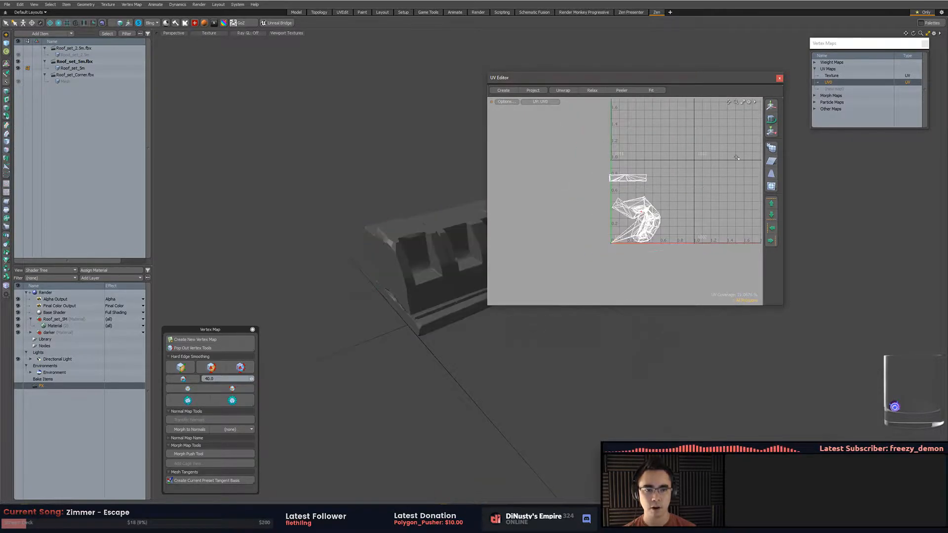
left_click(831, 76)
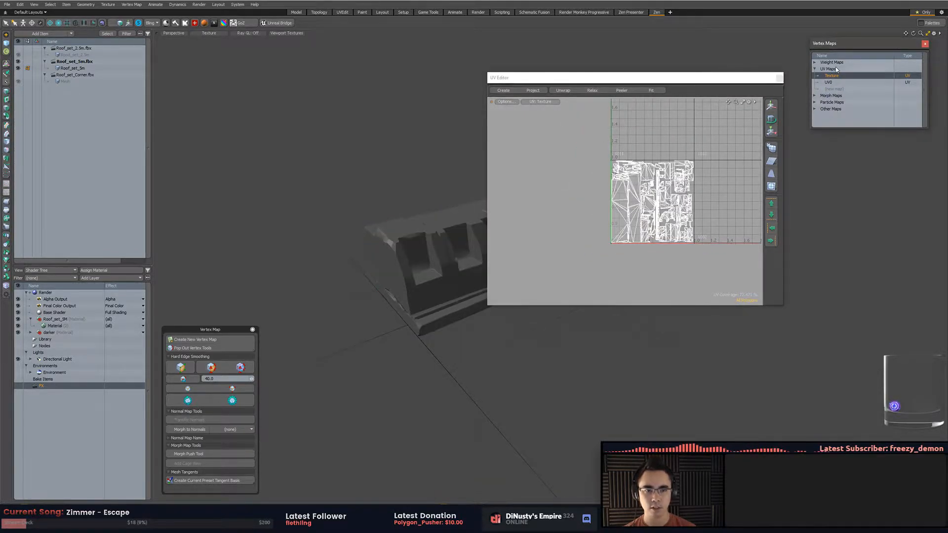
scroll(706, 143, "up", 1)
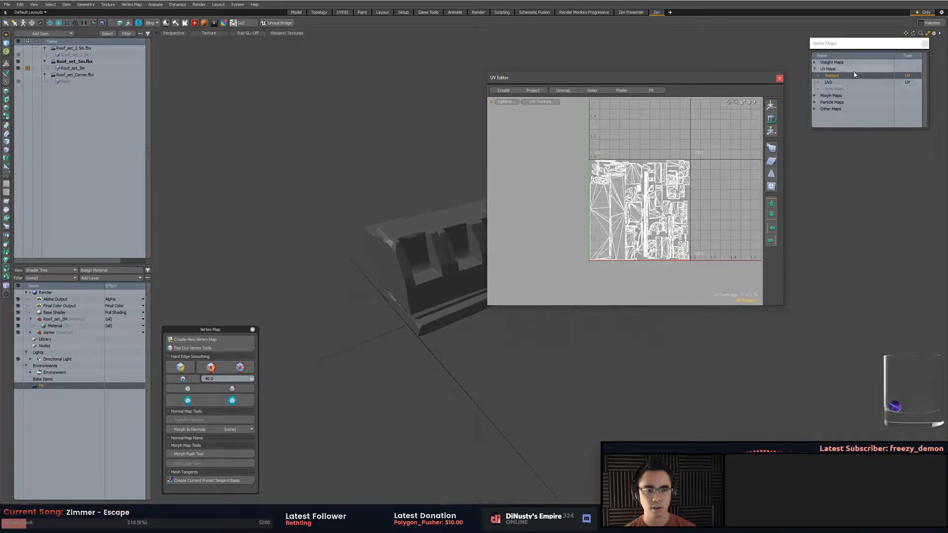
Rename the Texture UV map to UV1, and change that name to UV2.
double_click(835, 77)
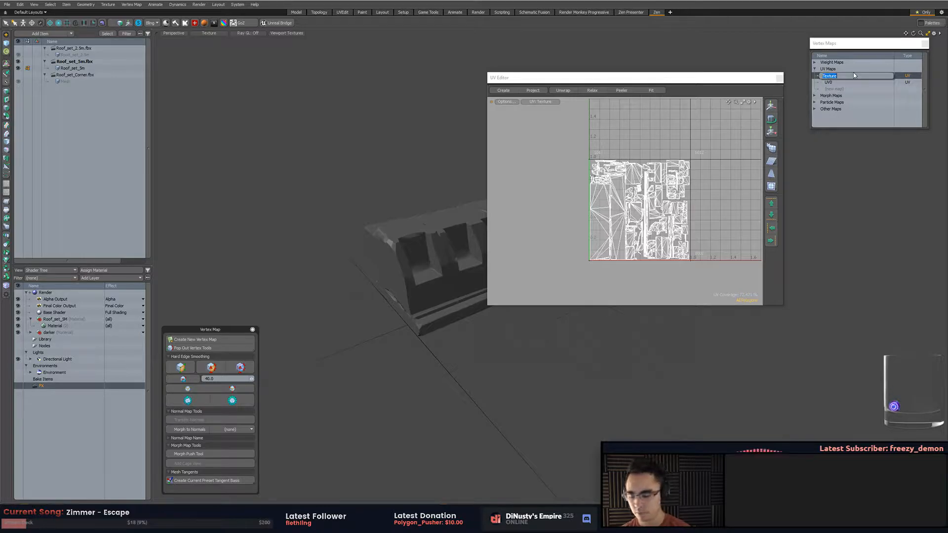
key("Return")
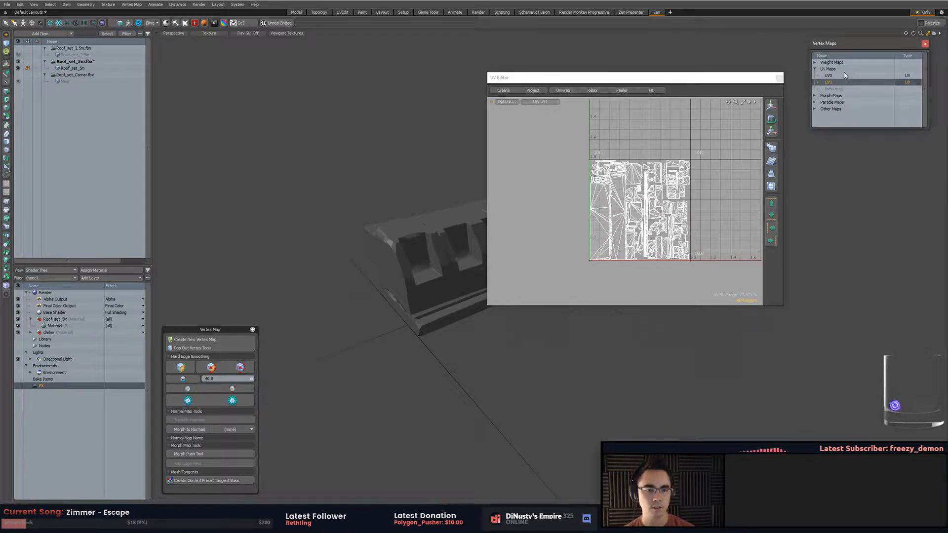
double_click(834, 83)
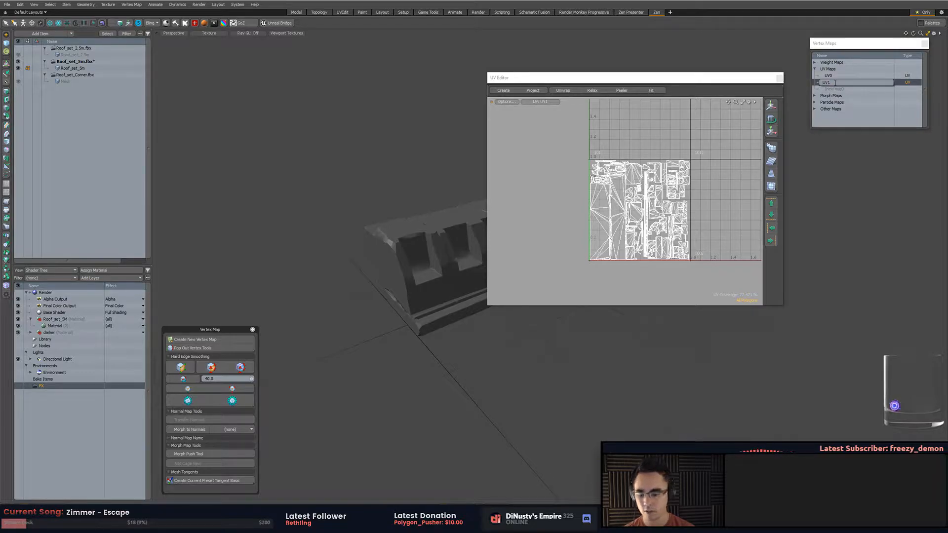
type("2")
key("Return")
Rename the original UV0 map with the overlapping layout to 2, and correct the name to UV1.
left_click(835, 76)
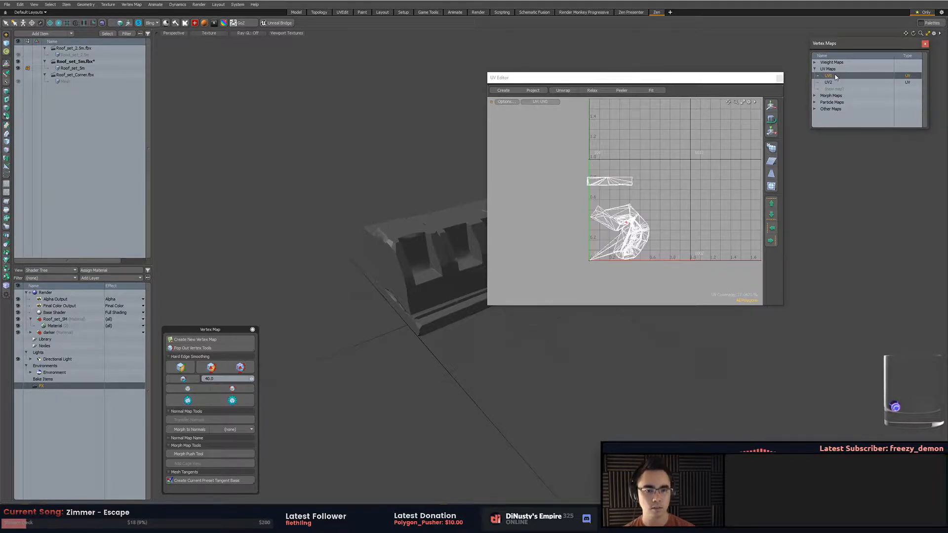
double_click(835, 75)
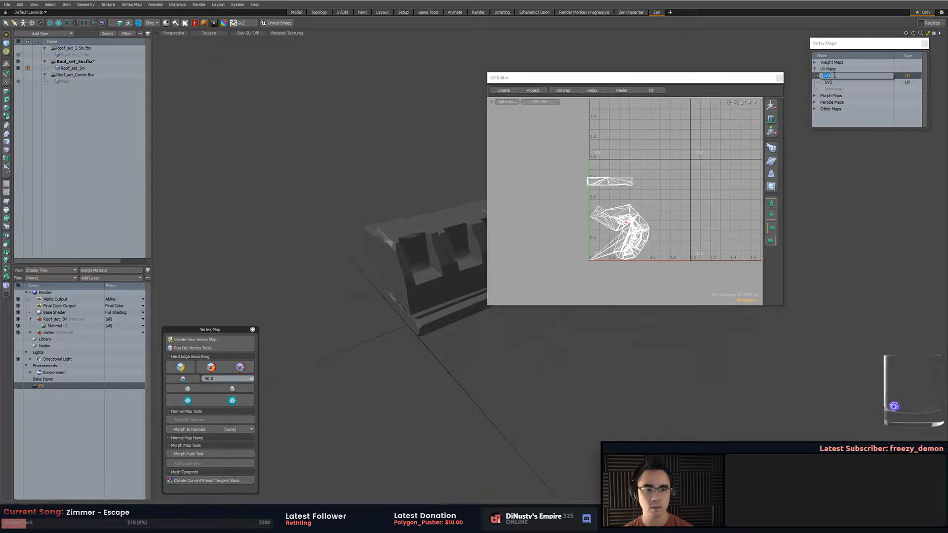
type("2")
key("Return")
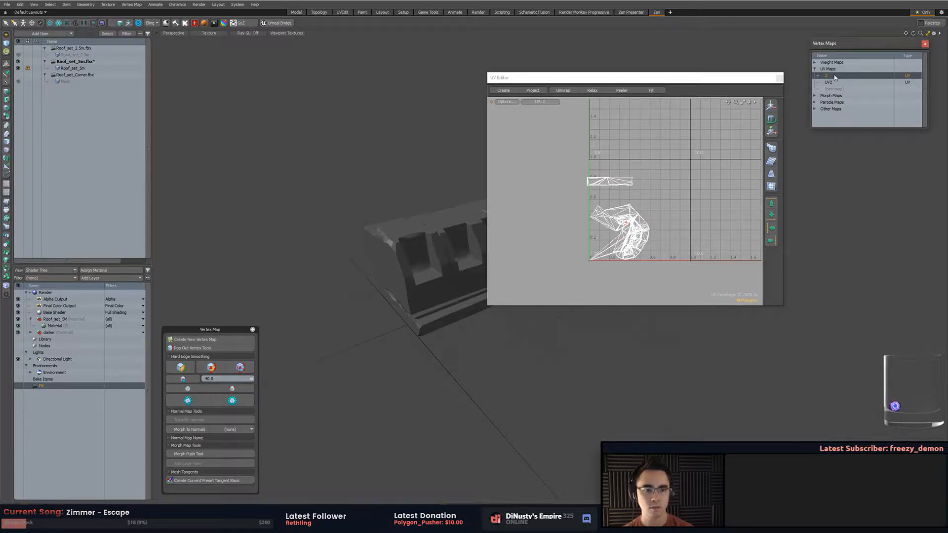
double_click(835, 76)
type("UV")
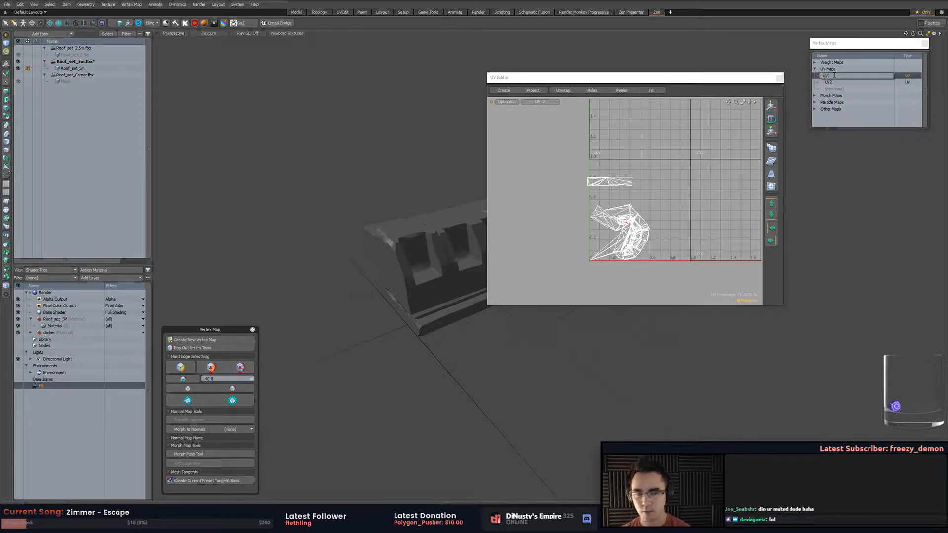
key("Return")
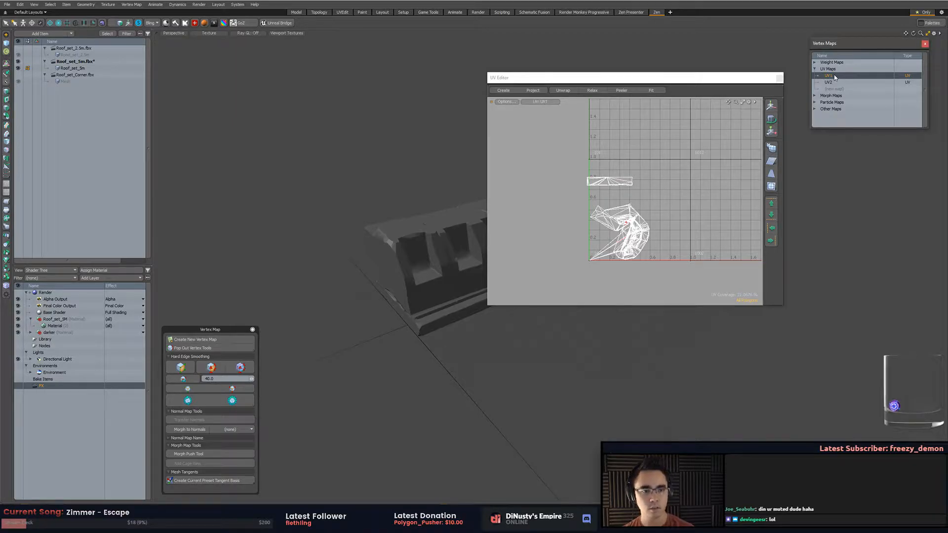
Rename the UV2 map holding the packed layout to UV0.
left_click(829, 82)
double_click(840, 85)
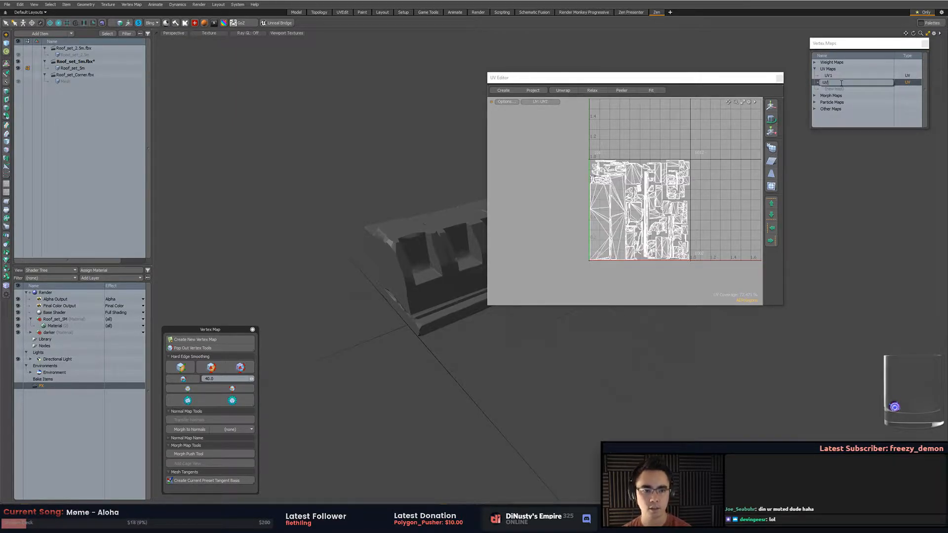
type("UV0")
key("Return")
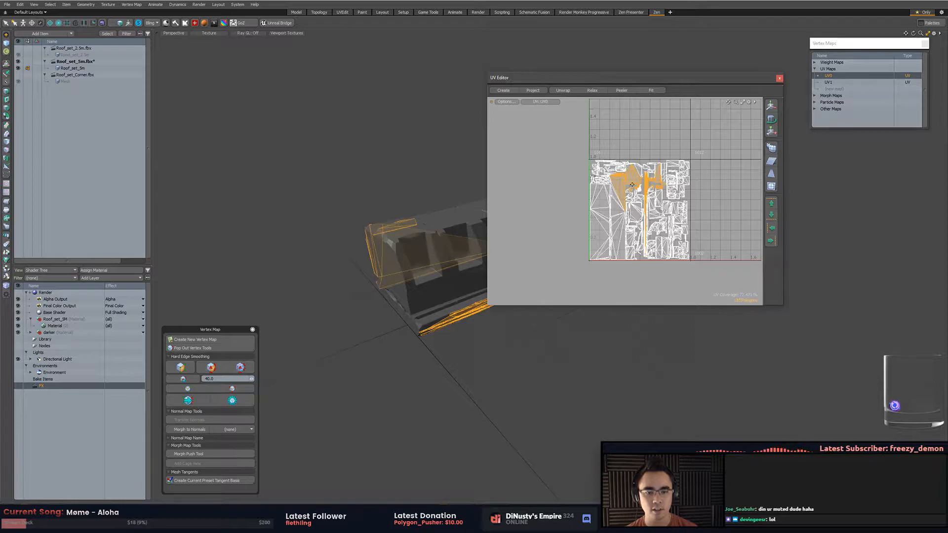
Look over the packed UV0 layout and compare it with the UV1 layout.
scroll(723, 171, "up", 2)
mouse_move(701, 192)
left_mouse_down("alt")
mouse_move(711, 173)
mouse_move(721, 192)
mouse_move(700, 184)
left_mouse_up("alt")
scroll(721, 192, "up", 2)
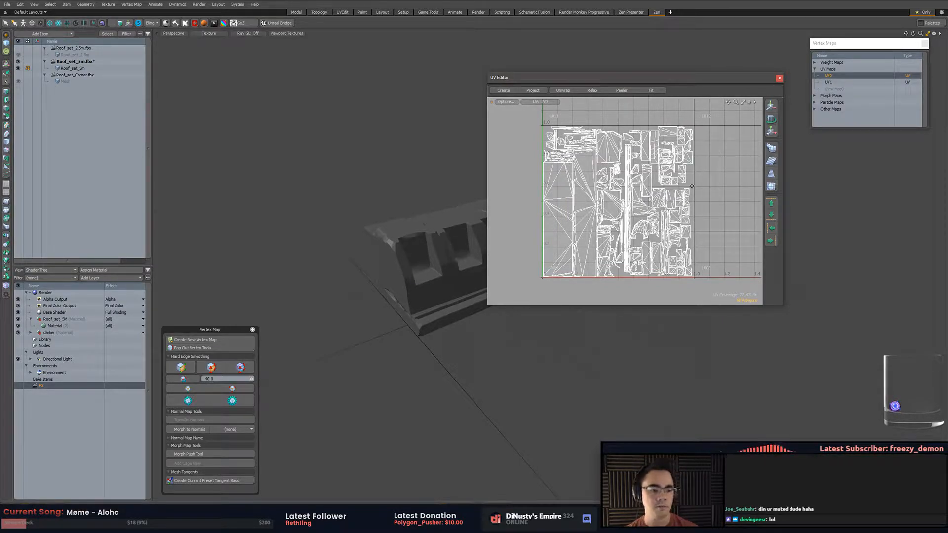
middle_click_drag(691, 205, 669, 194)
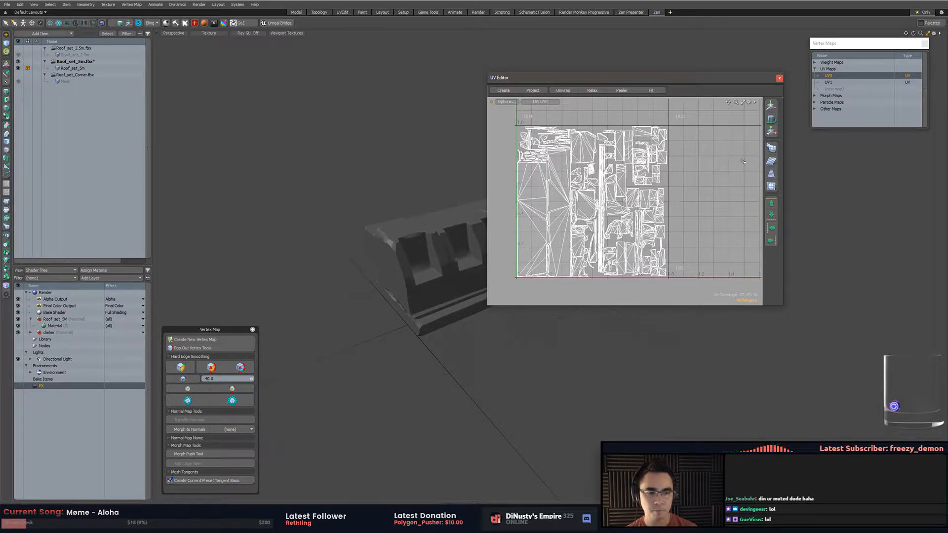
left_click(834, 83)
left_click(836, 75)
left_click(845, 82)
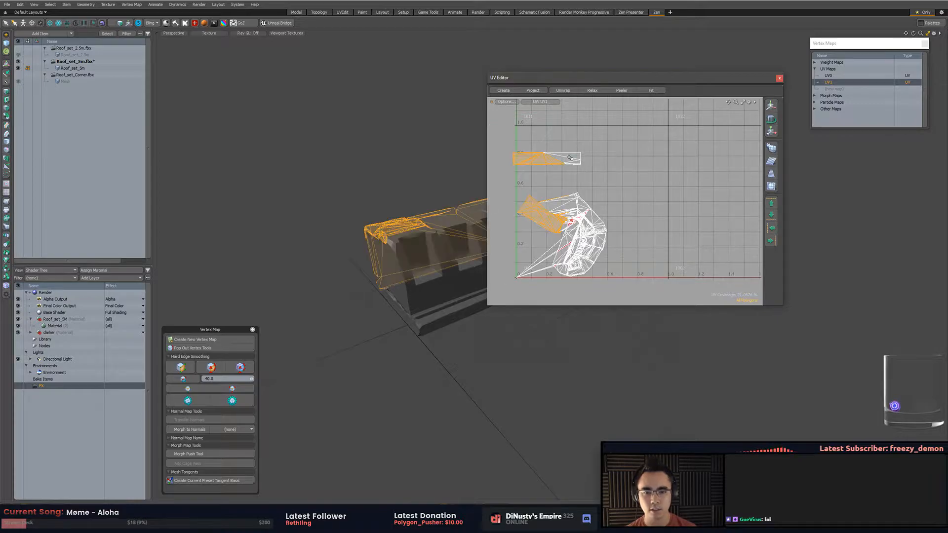
Select all polygons of the roof mesh, then copy the UV0 layout and paste it into the UV1 map.
key("a")
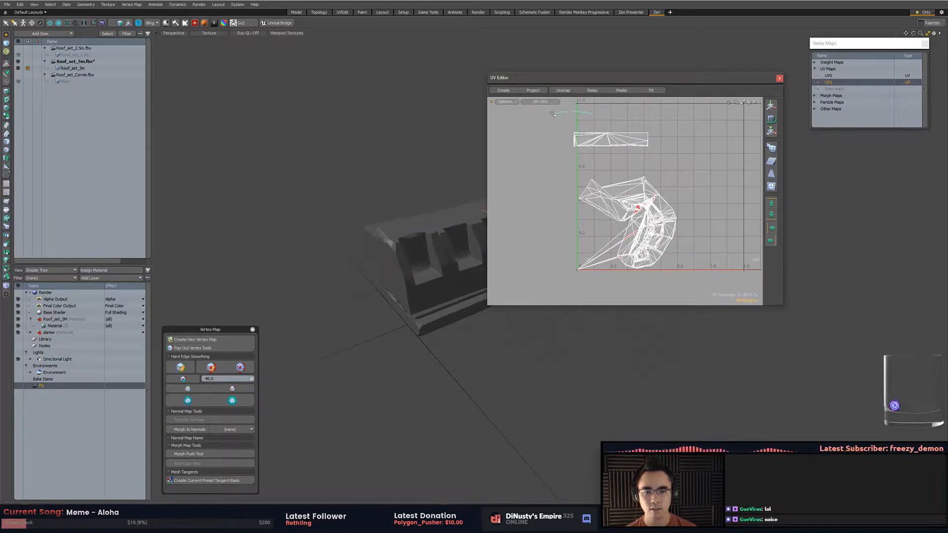
key("[")
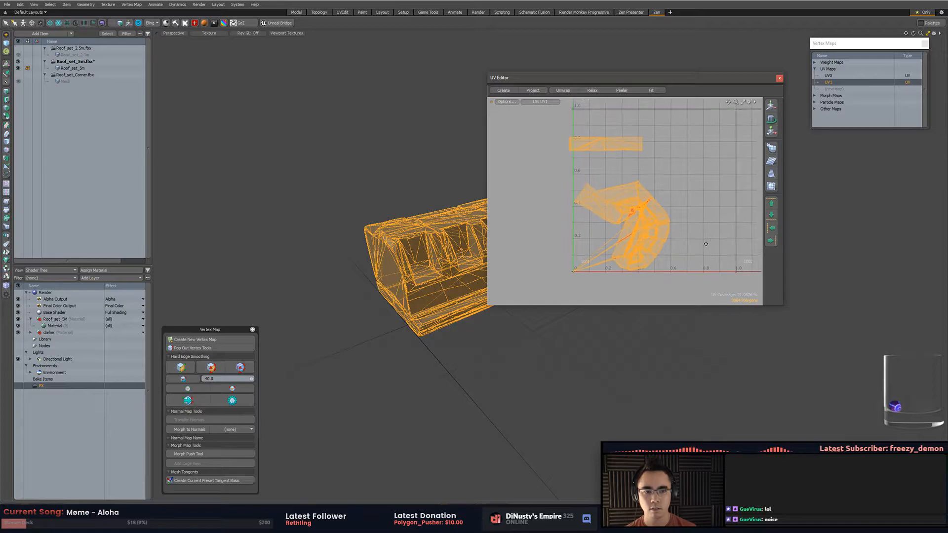
left_click(835, 76)
right_click(835, 79)
left_click(841, 98)
left_click(836, 82)
right_click(836, 82)
left_click(839, 107)
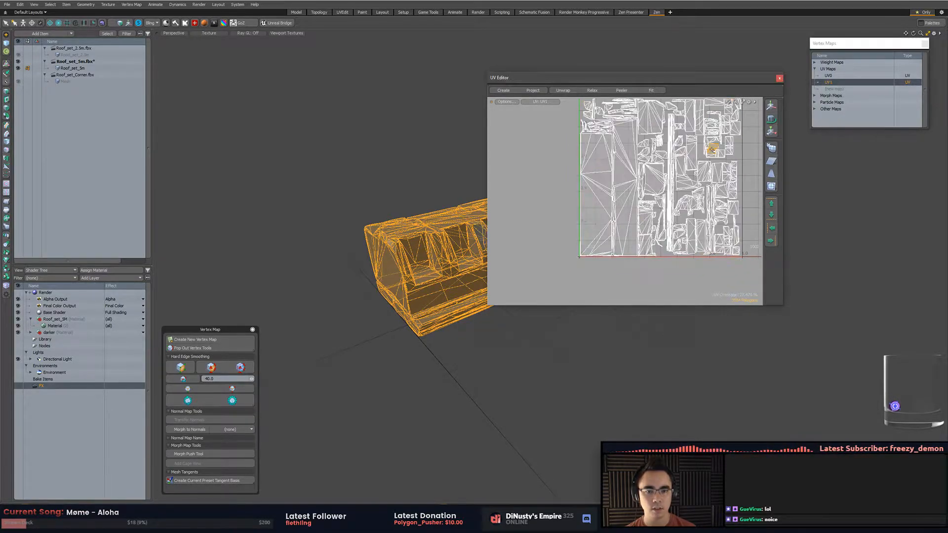
Select the entire pasted UV1 layout in the UV Editor.
left_click(479, 290)
left_click(479, 290)
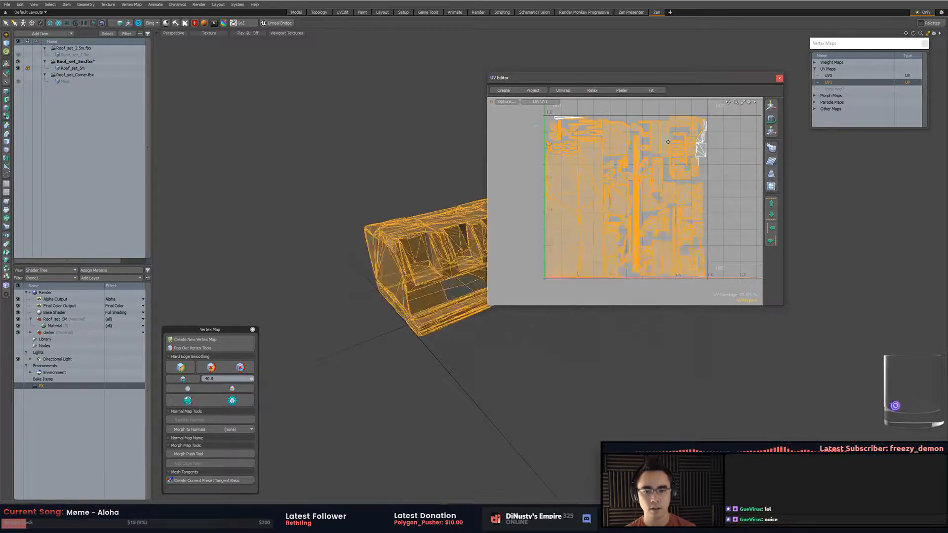
scroll(573, 149, "down", 2)
middle_click_drag(682, 158, 682, 145)
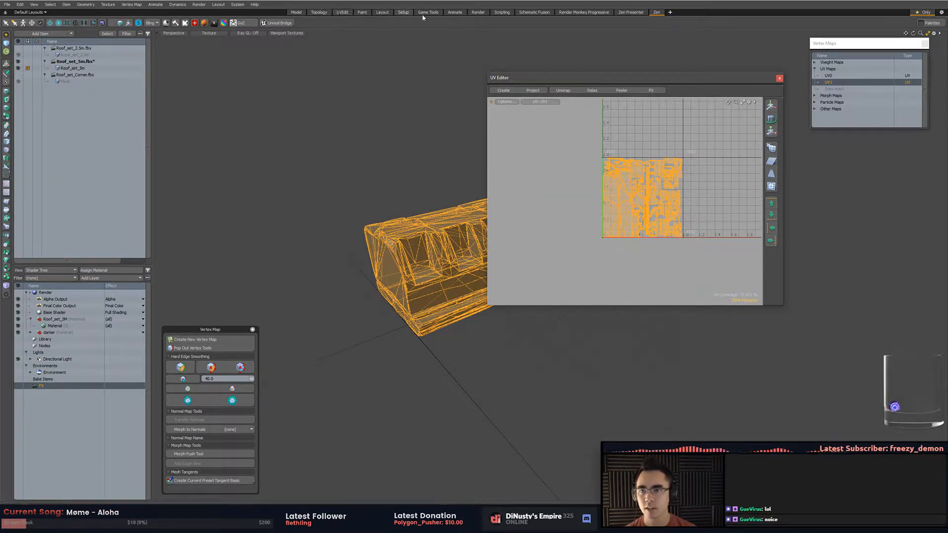
Change to the UVEdit layout, open the Form Editor and locate the Texel Density Toolkit form in it.
left_click(346, 13)
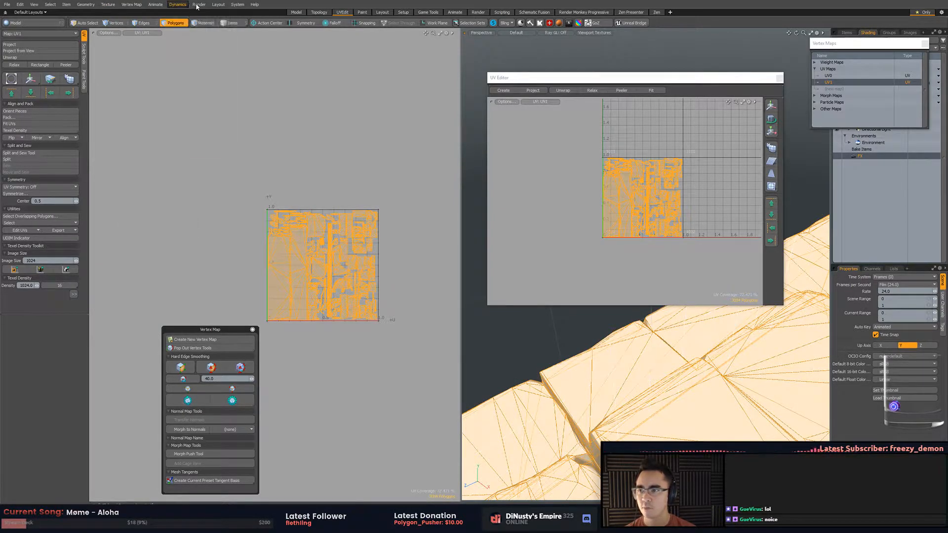
left_click(218, 5)
mouse_move(223, 12)
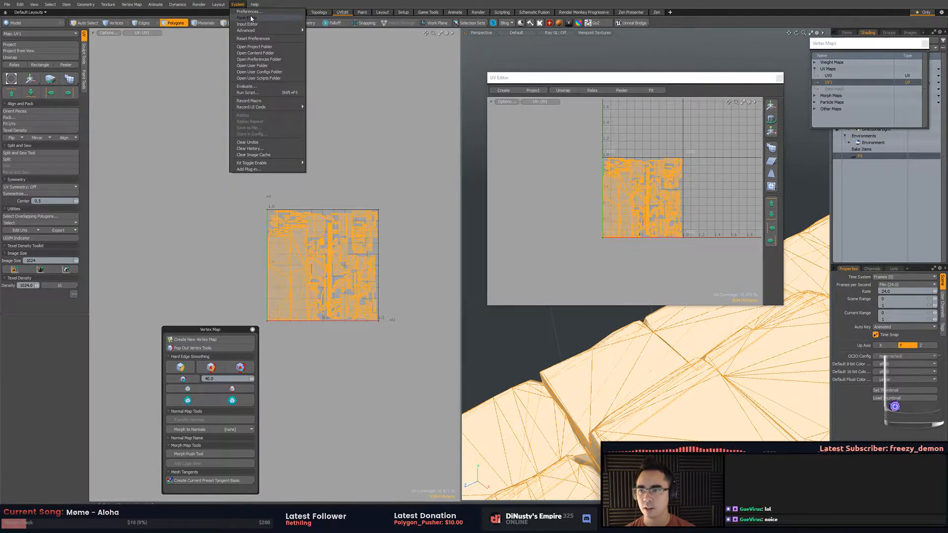
left_click(279, 33)
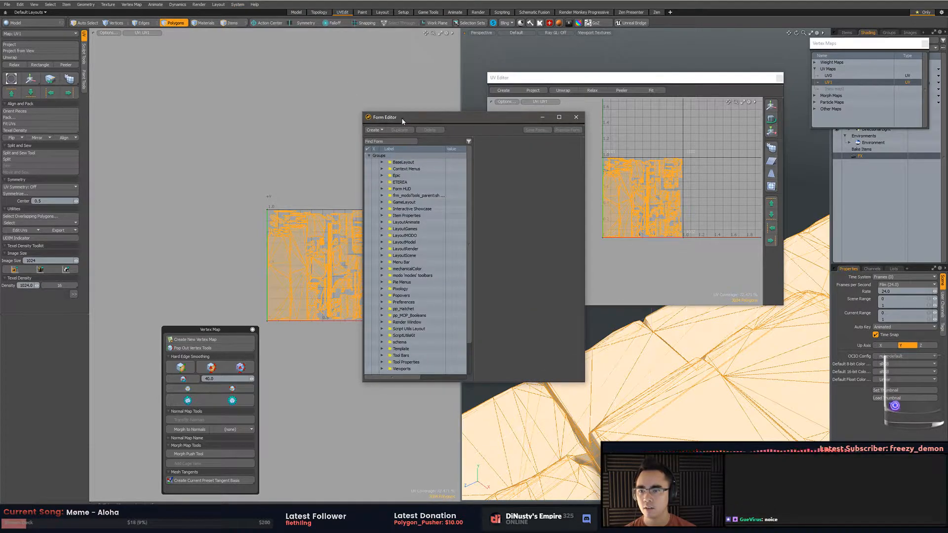
left_click_drag(403, 121, 322, 92)
left_click(16, 282)
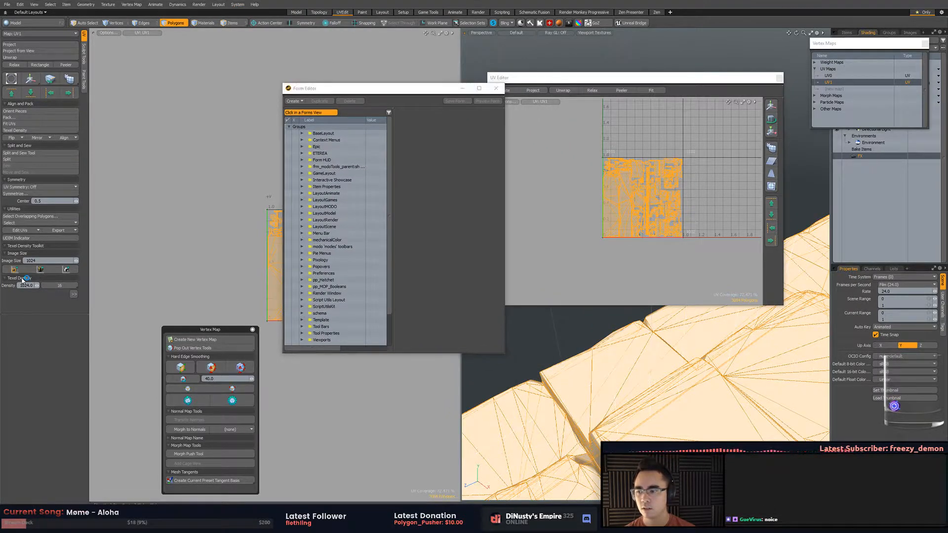
scroll(308, 317, "down", 1)
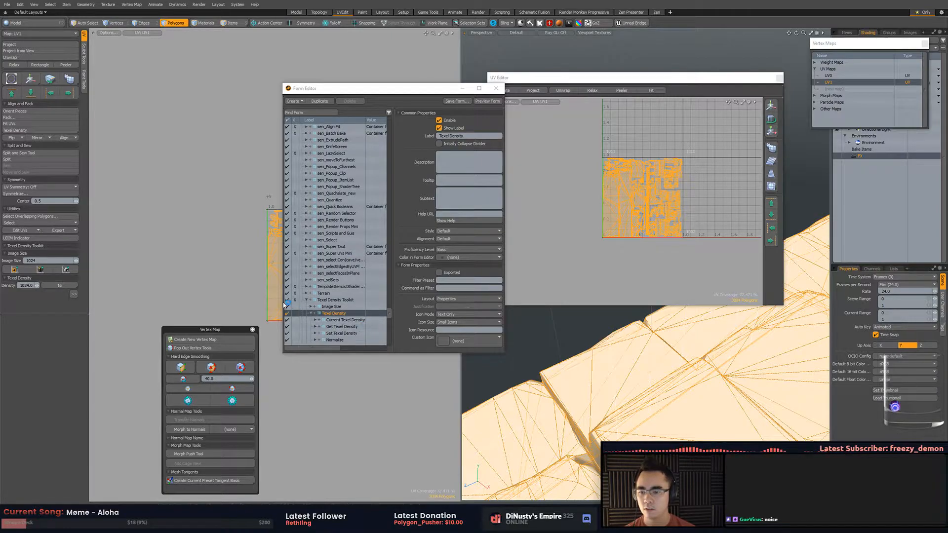
Assign the Texel Density Toolkit form as a popover to the Ctrl+` shortcut, overwriting the layout switcher assignment, and close the Form Editor.
left_click_drag(284, 304, 234, 304)
left_click(295, 306)
left_click(296, 300)
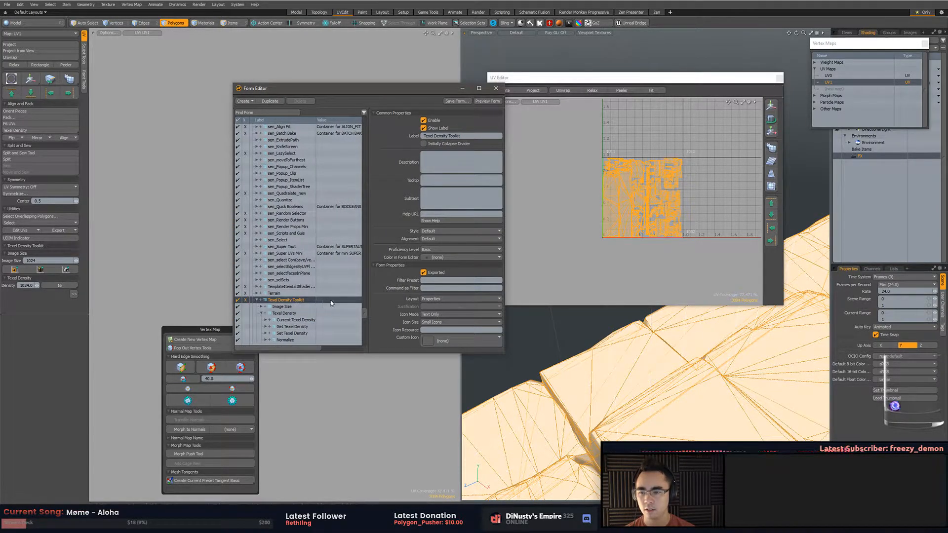
right_click(288, 304)
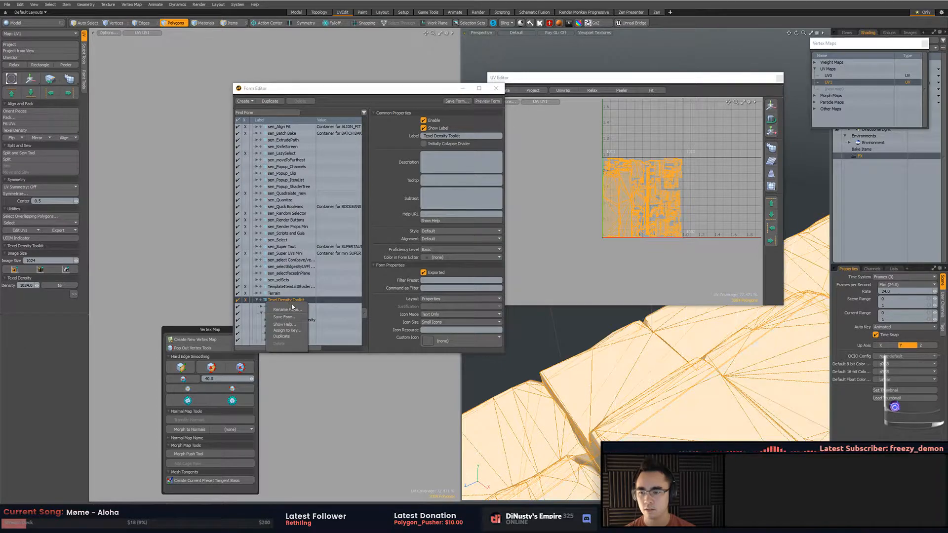
left_click(295, 329)
key("ctrl")
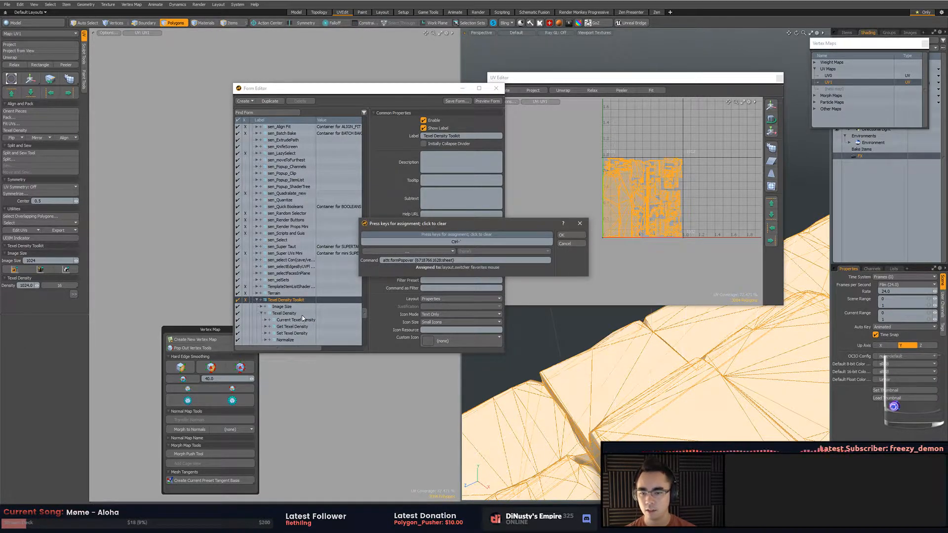
left_click(567, 237)
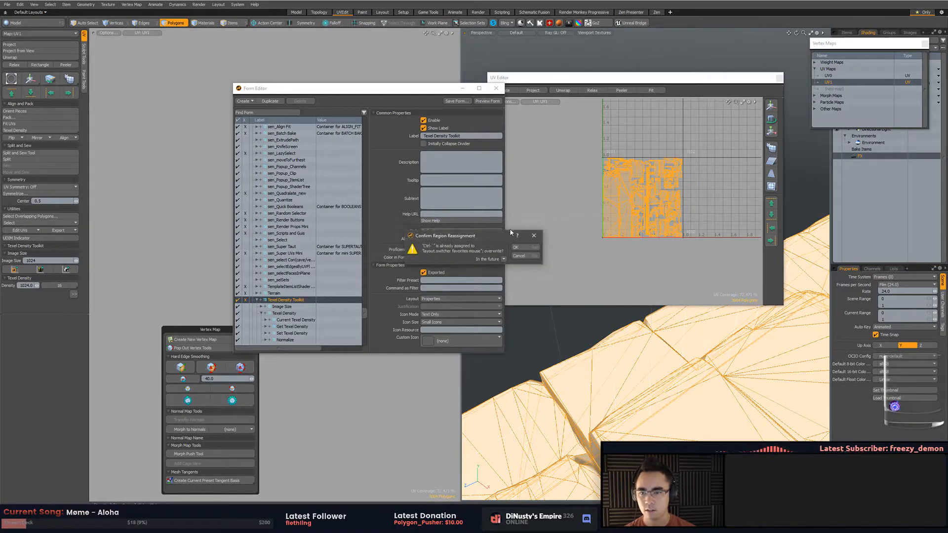
left_click(516, 247)
left_click(495, 88)
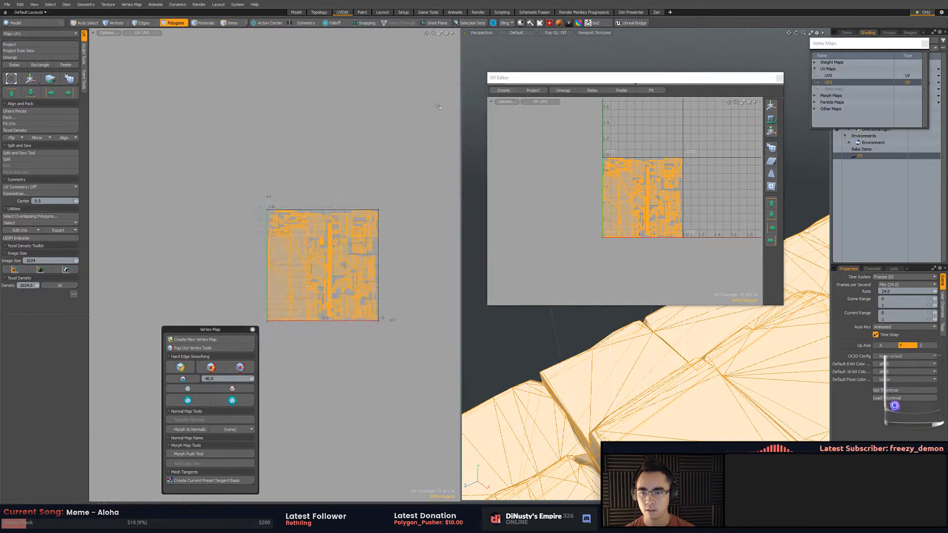
key("ctrl+grave")
Return to the Zen layout and shrink the floating UV Editor so it clears the roof mesh.
mouse_move(410, 152)
left_mouse_down("alt")
mouse_move(387, 150)
mouse_move(397, 144)
left_mouse_up("alt")
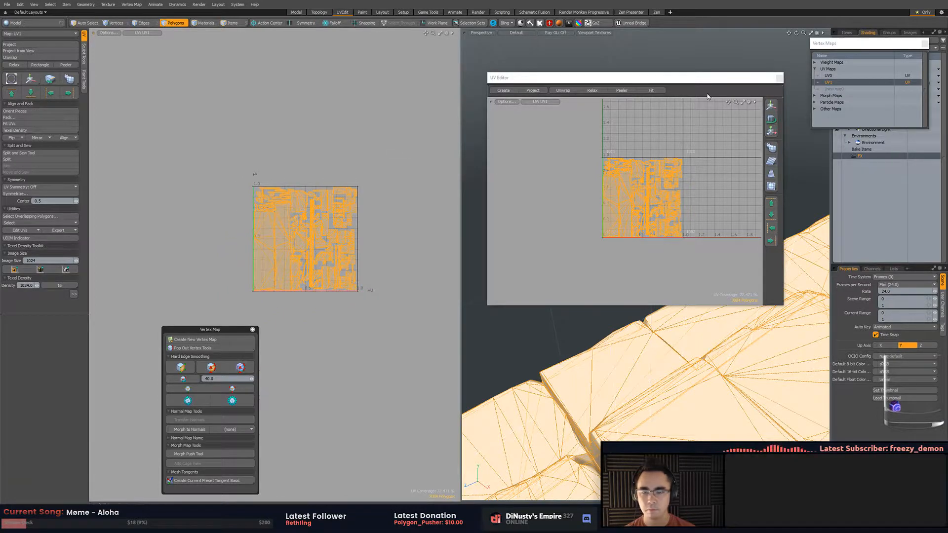
left_click(779, 78)
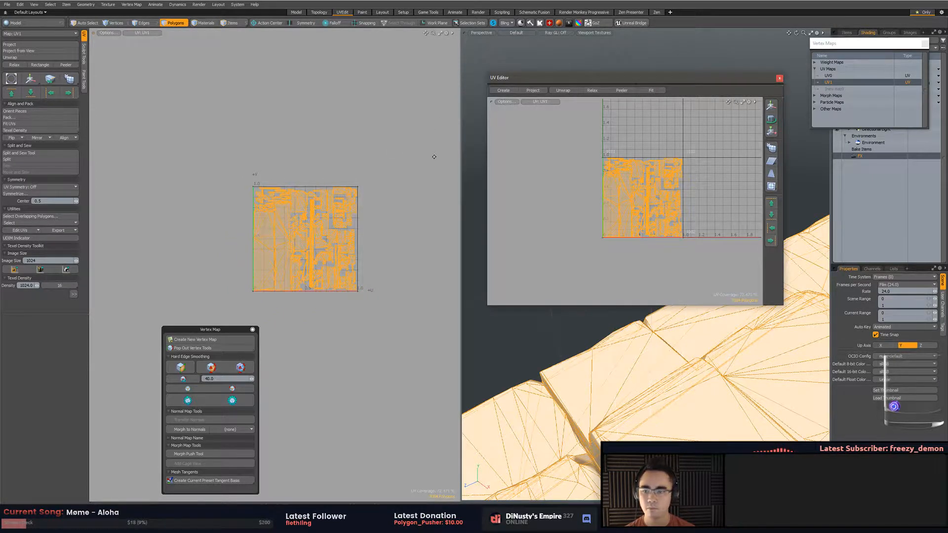
left_click(656, 12)
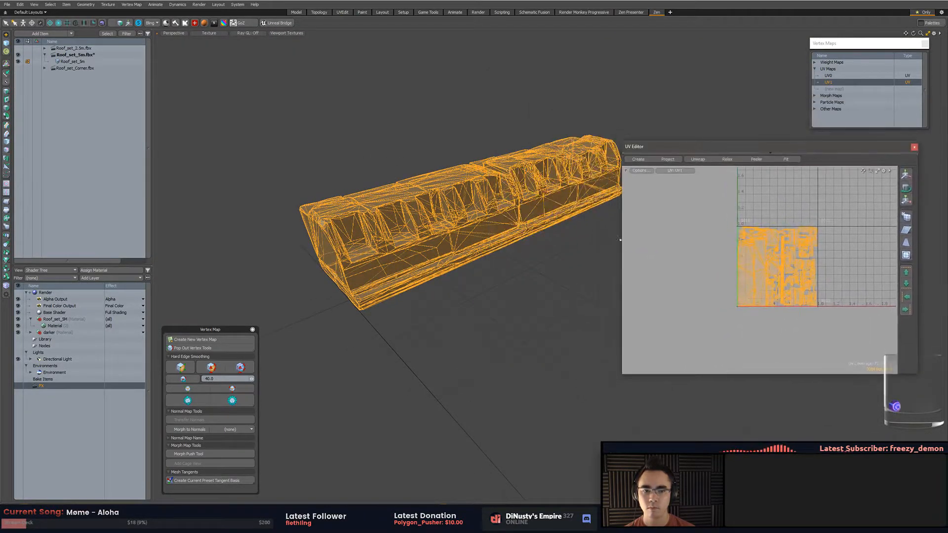
left_click_drag(622, 375, 597, 153)
Scale the Roof_set_5m mesh's UV1 layout to a texel density of 1024 at image size 1024, keeping the islands' arrangement.
key("ctrl+t")
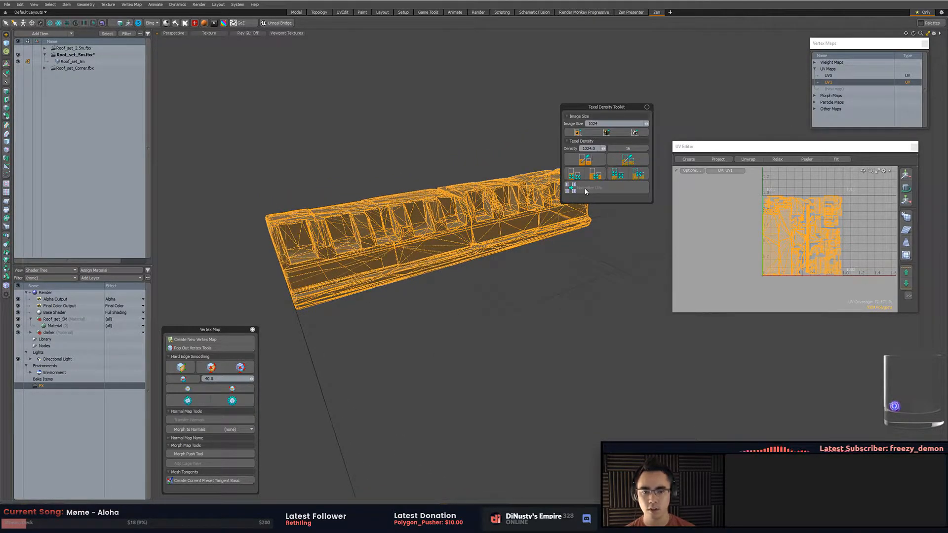
left_click(89, 62)
left_click(565, 134)
mouse_move(560, 129)
right_mouse_down()
mouse_move(702, 80)
mouse_move(639, 135)
right_mouse_up()
key("t")
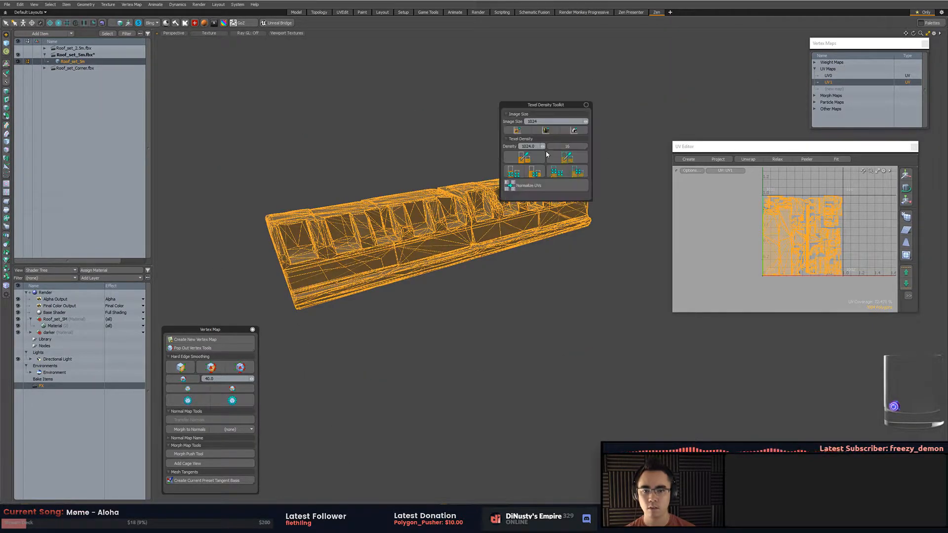
left_click(582, 176)
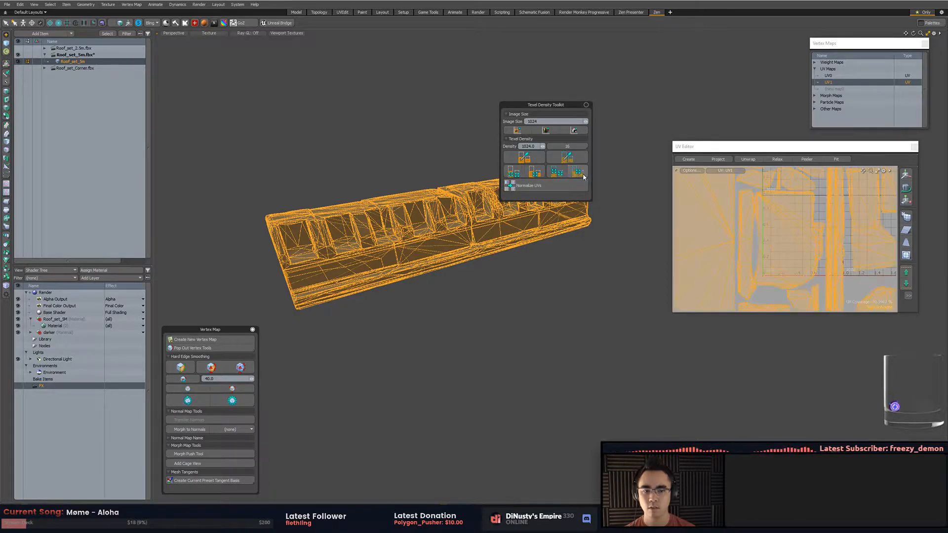
scroll(745, 235, "down", 5)
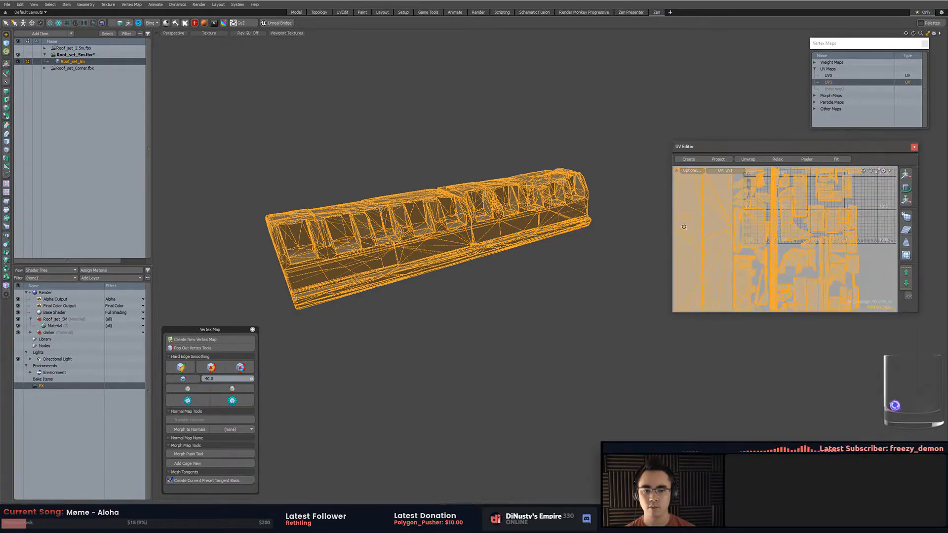
left_click(809, 226)
scroll(811, 220, "up", 1)
left_click_drag(815, 217, 851, 225, "alt+shift")
scroll(852, 218, "up", 2)
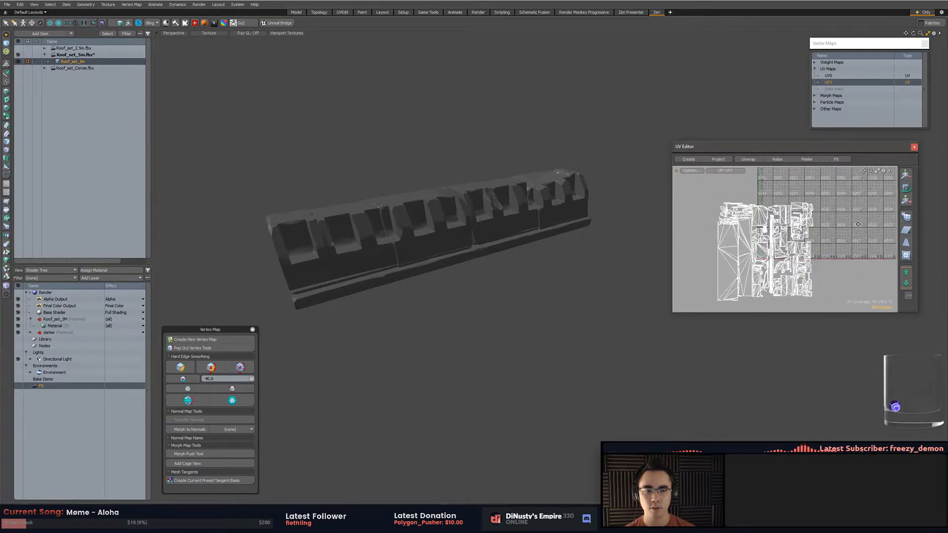
Switch to Unity and examine the texture scale on the roof pieces up close.
key("alt+Tab")
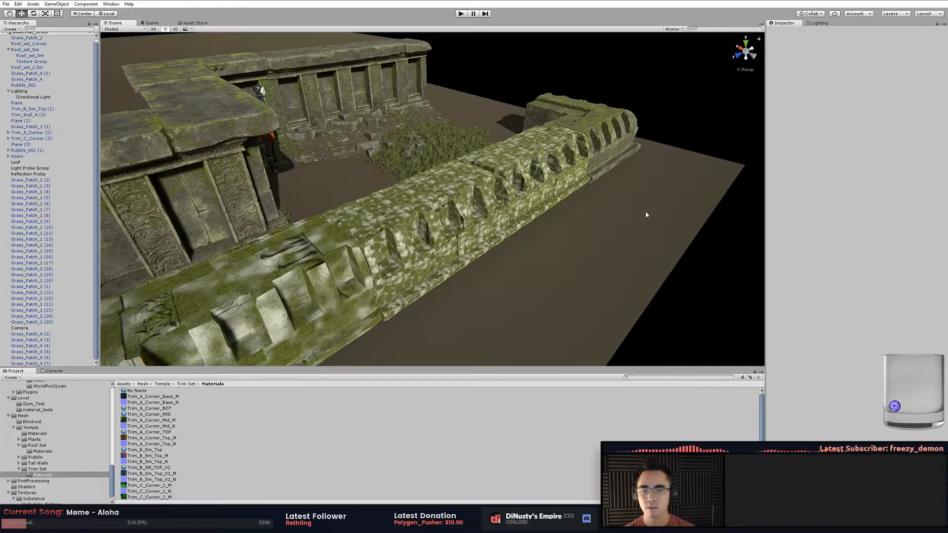
left_click(646, 215)
left_click_drag(645, 215, 590, 255, "alt")
right_click_drag(591, 256, 756, 232, "alt")
middle_click_drag(755, 232, 733, 254, "alt")
left_click_drag(732, 253, 636, 247, "alt")
right_click_drag(637, 247, 691, 266, "alt")
mouse_move(691, 266)
left_mouse_down("alt")
mouse_move(656, 265)
mouse_move(676, 263)
left_mouse_up("alt")
key("alt+Tab")
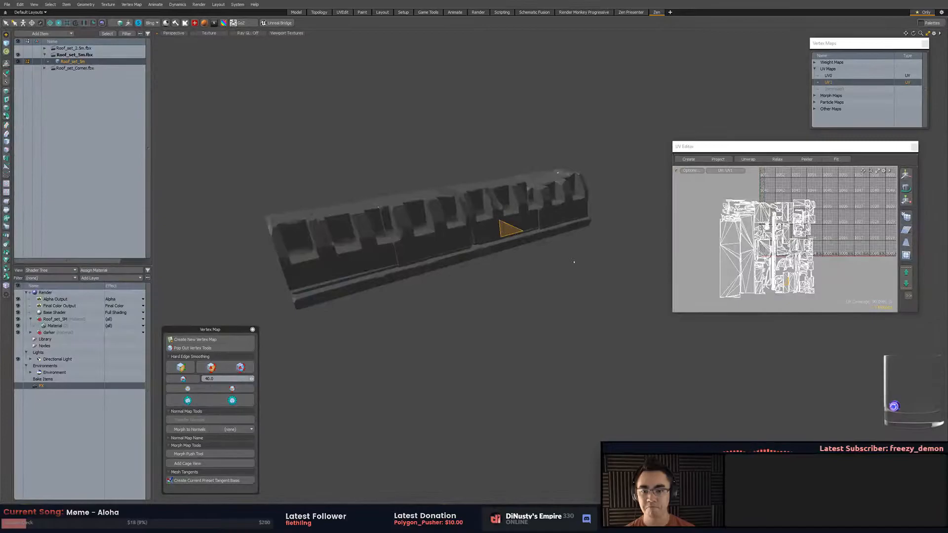
Back in Modo, select the entire UV1 layout of the 5 m roof mesh.
left_click(611, 298)
key("alt+t")
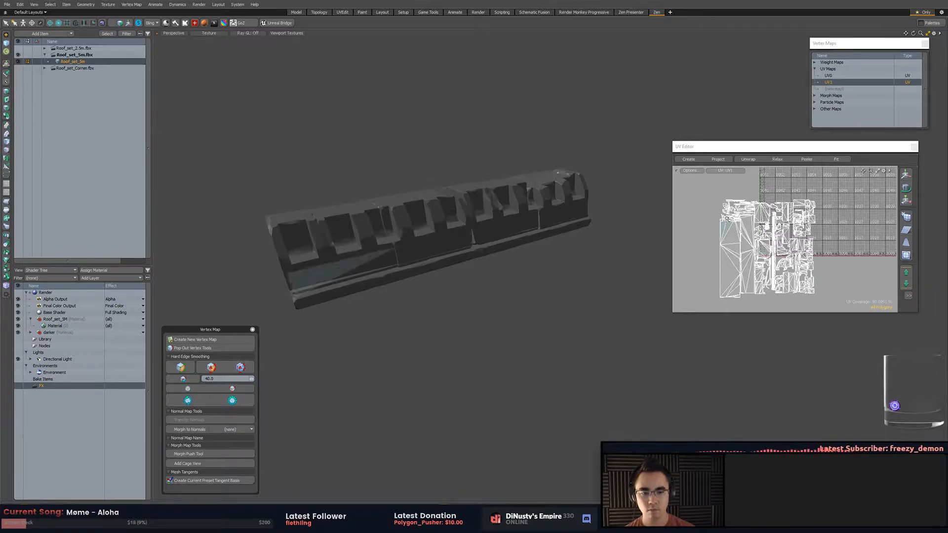
left_click(698, 192)
key("ctrl+a")
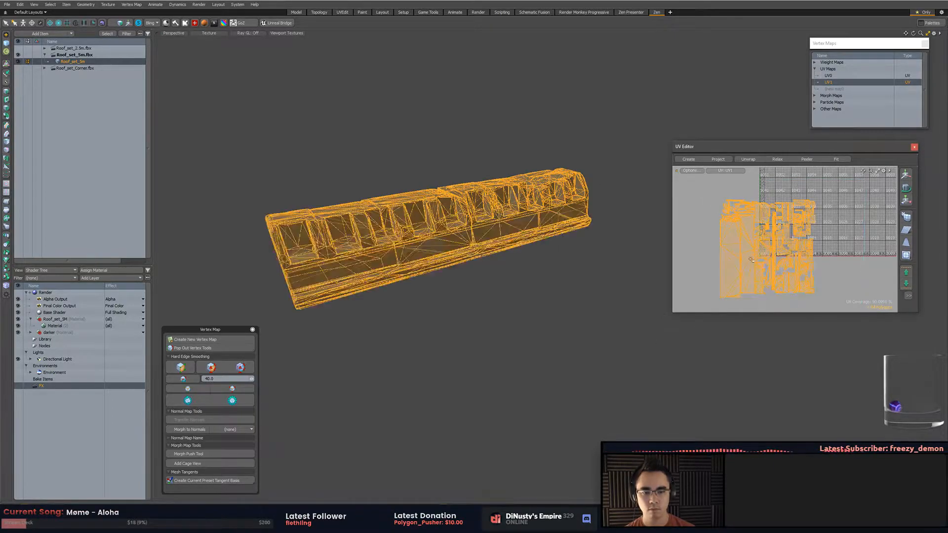
Try setting a texel density of 512 on each UV1 island individually, and undo it.
key("alt+t")
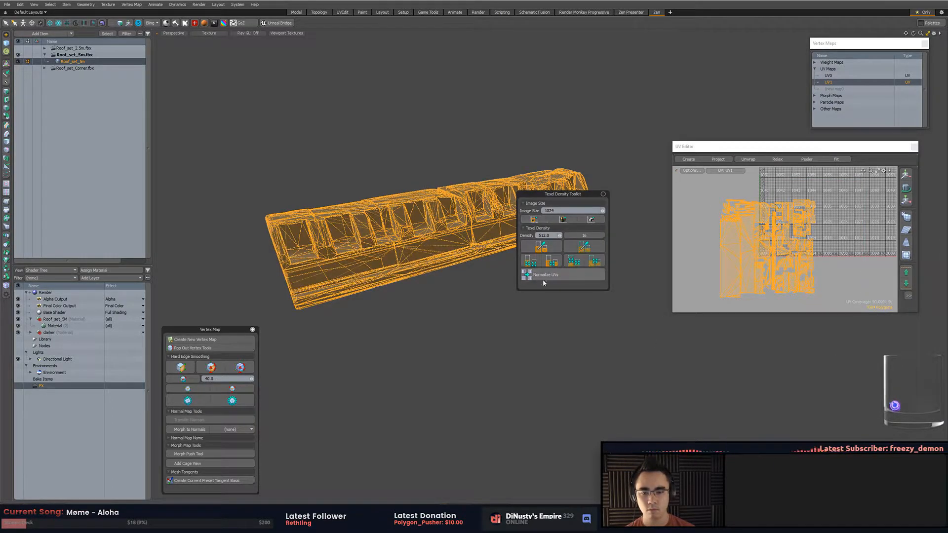
left_click(578, 264)
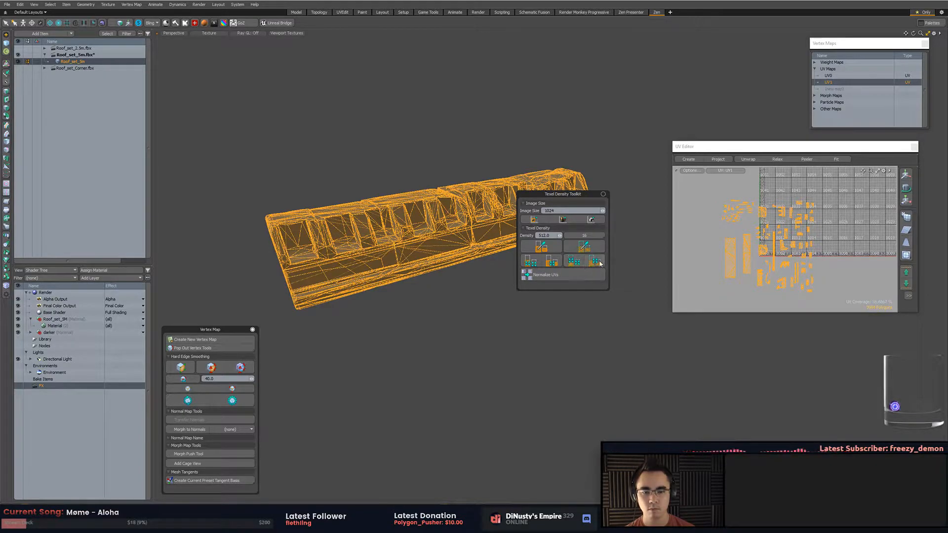
left_click(790, 196)
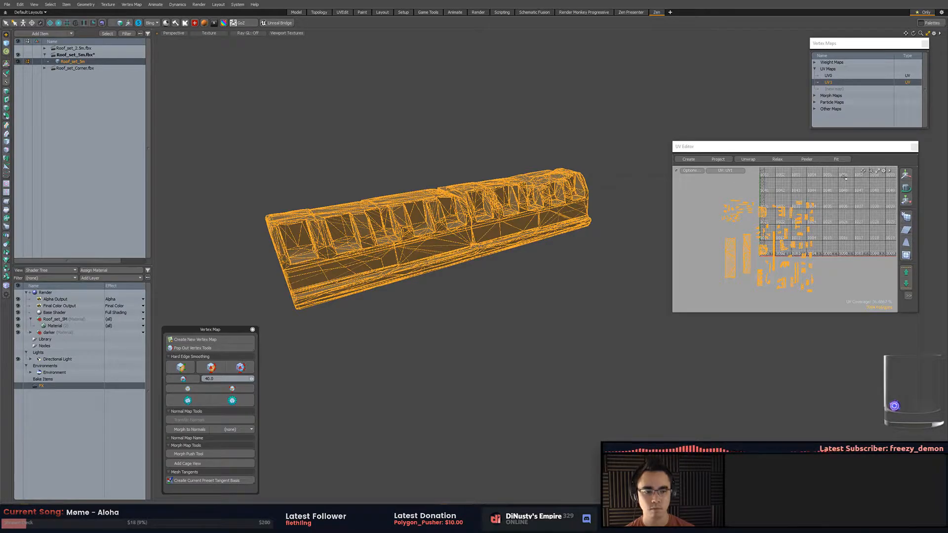
key("ctrl+z")
Scale the whole UV1 layout to a texel density of 512, keeping the islands' arrangement.
key("alt+t")
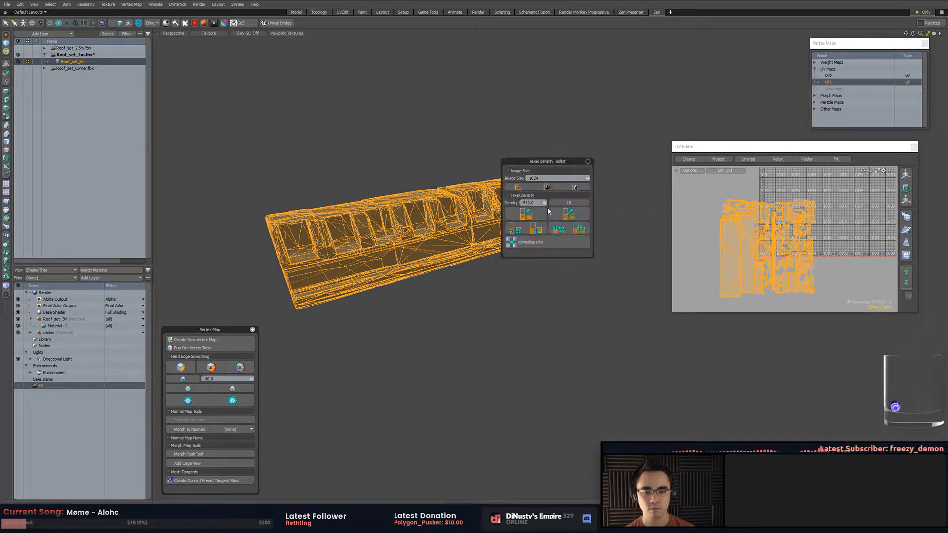
left_click(576, 230)
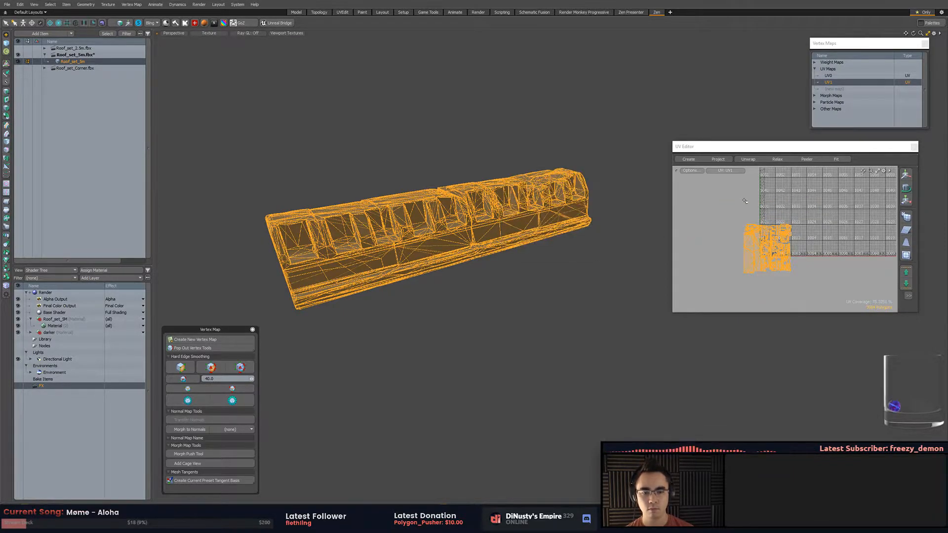
Switch to Unity, frame the Roof_set_Corner piece and compare its texture scale with the neighbouring roof piece.
key("alt+Tab")
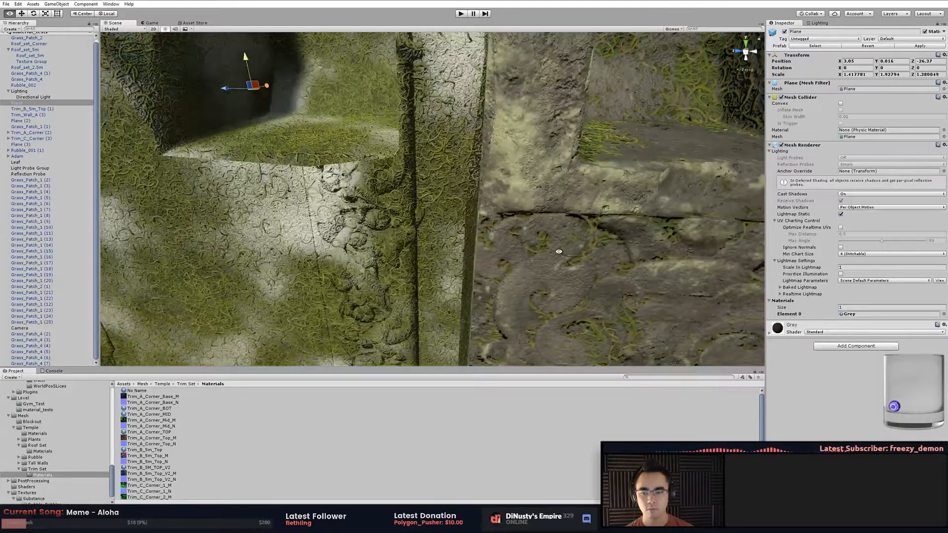
right_click_drag(559, 251, 550, 230)
left_click(550, 230)
key("f")
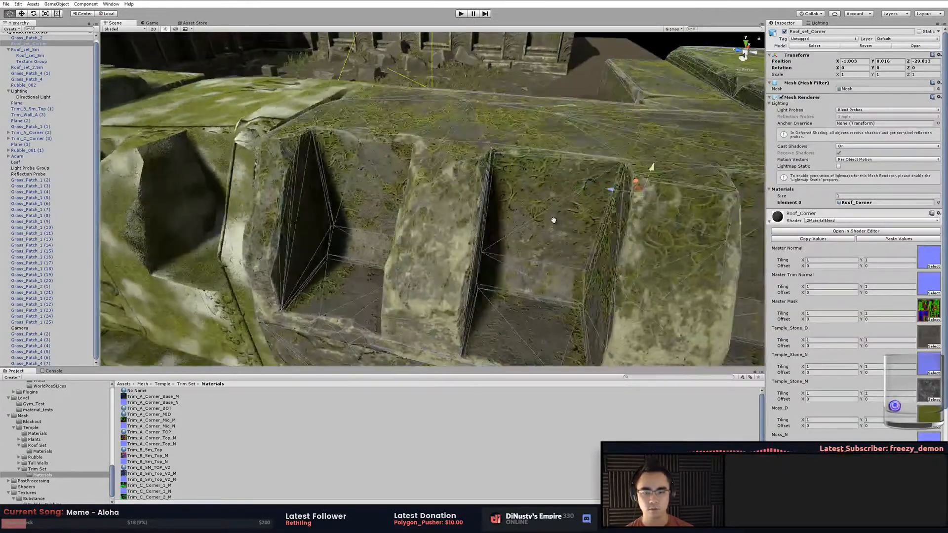
scroll(554, 220, "down", 5)
key("alt+Tab")
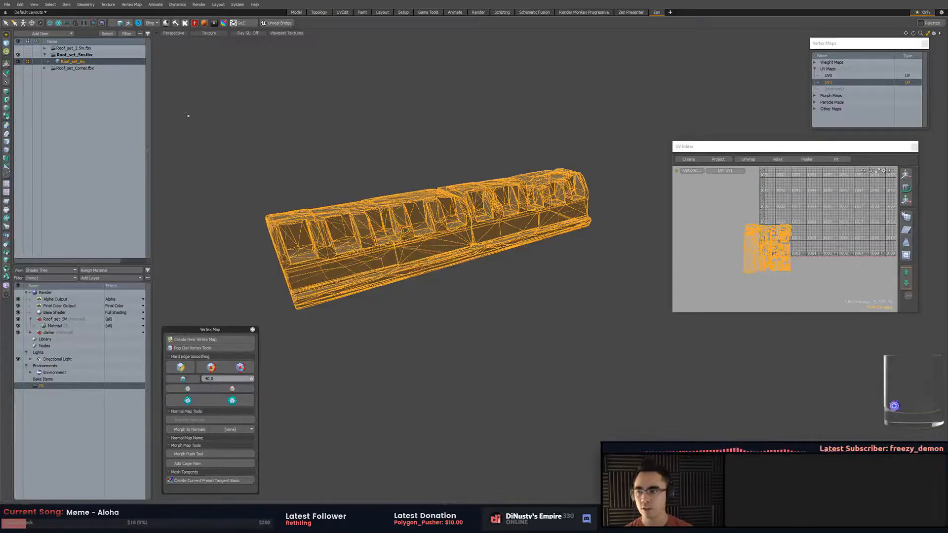
Return to Unity and move the Roof_set_Corner piece along the ground to about X 3.12, Z -29.344.
key("alt+Tab")
right_click_drag(345, 208, 405, 213)
scroll(407, 212, "down", 8)
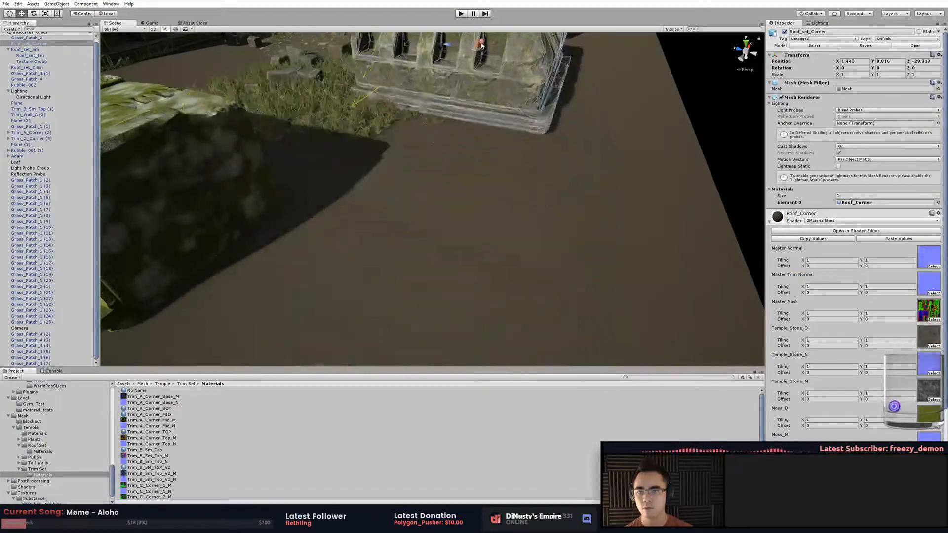
left_click_drag(435, 207, 453, 202)
right_click_drag(453, 202, 473, 193)
Examine the moss and stone texture detail on the moved corner roof piece from close range.
scroll(473, 192, "up", 8)
middle_click_drag(516, 125, 481, 223)
right_click_drag(481, 223, 461, 261)
middle_click_drag(671, 197, 606, 157)
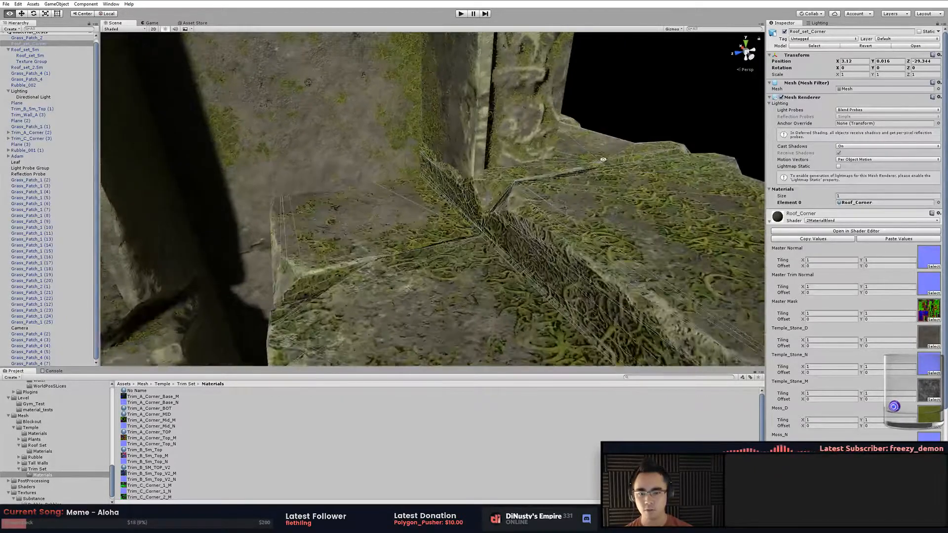
left_click_drag(514, 207, 543, 148, "alt")
left_click(563, 113)
left_click_drag(564, 113, 576, 242, "alt")
Switch back to Modo, make the Roof_set_Corner.fbx scene active and examine its Texture UV map on the mesh.
key("alt+Tab")
left_click_drag(505, 217, 506, 282, "alt")
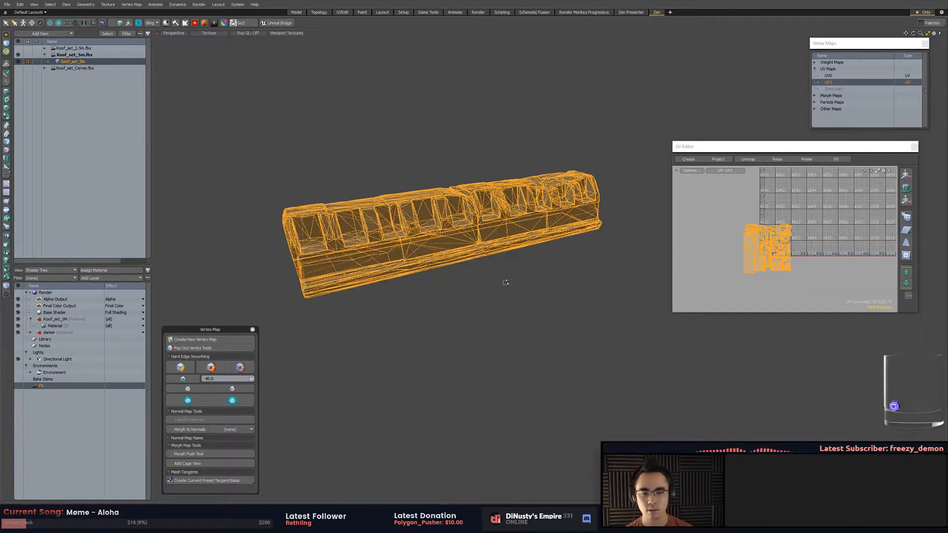
left_click(74, 68)
left_click_drag(424, 231, 419, 264, "alt")
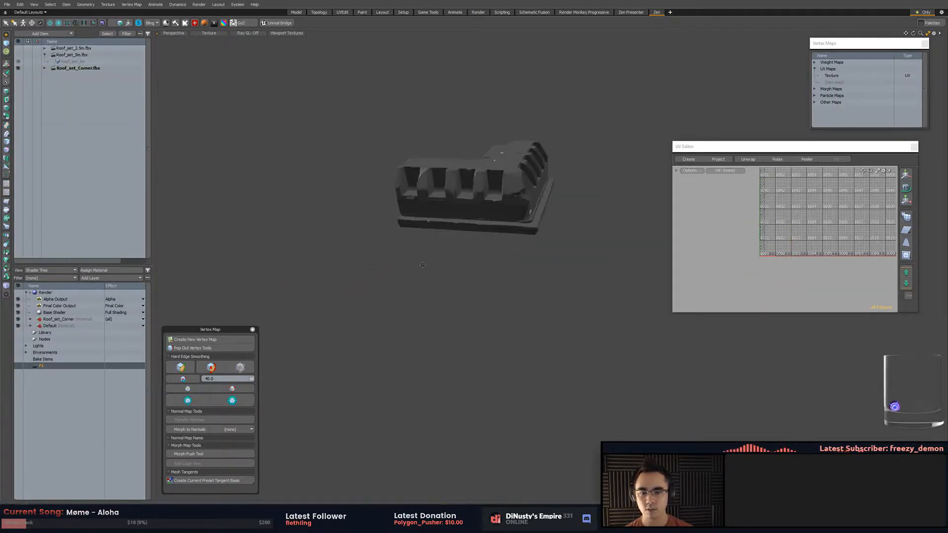
left_click(831, 75)
left_click_drag(760, 100, 508, 239, "alt")
scroll(764, 249, "up", 6)
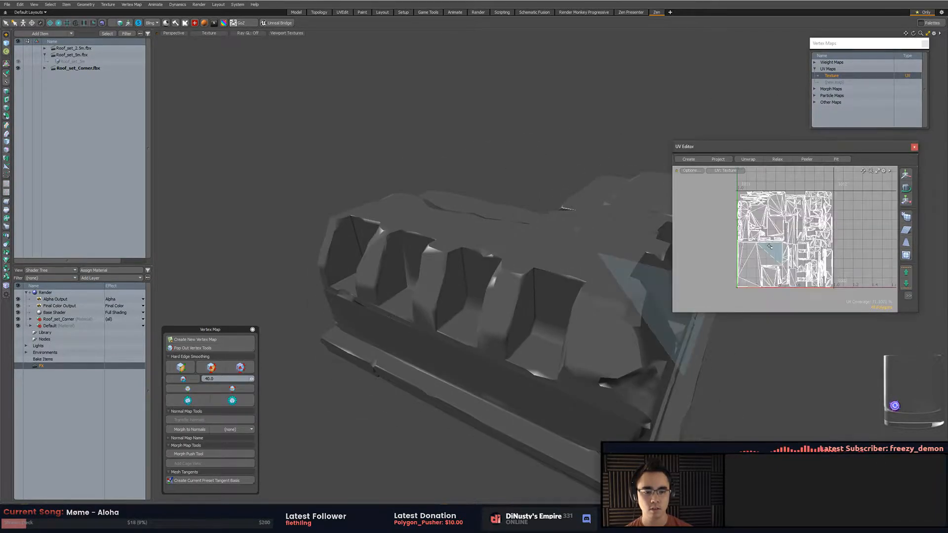
Select the whole corner roof mesh and rename its Texture UV map to UV0.
scroll(765, 249, "down", 2)
right_click_drag(738, 190, 861, 302)
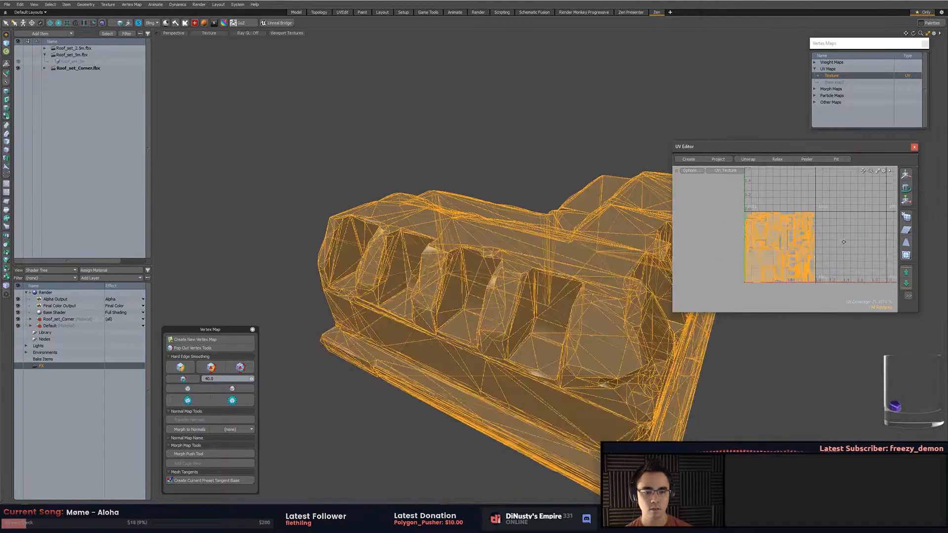
left_click(838, 77)
double_click(837, 77)
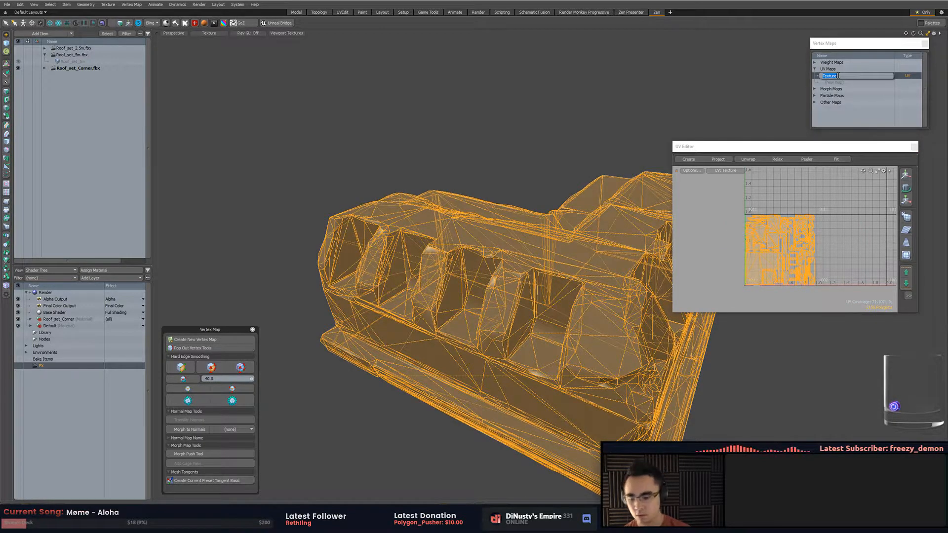
type("UV0")
key("Return")
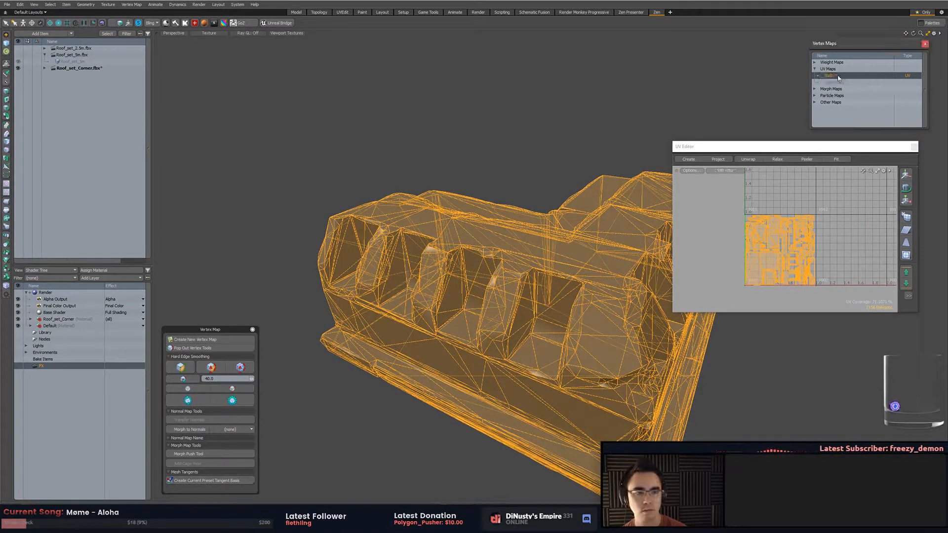
Create a second UV map named UV1 on the corner roof mesh.
left_click(846, 82)
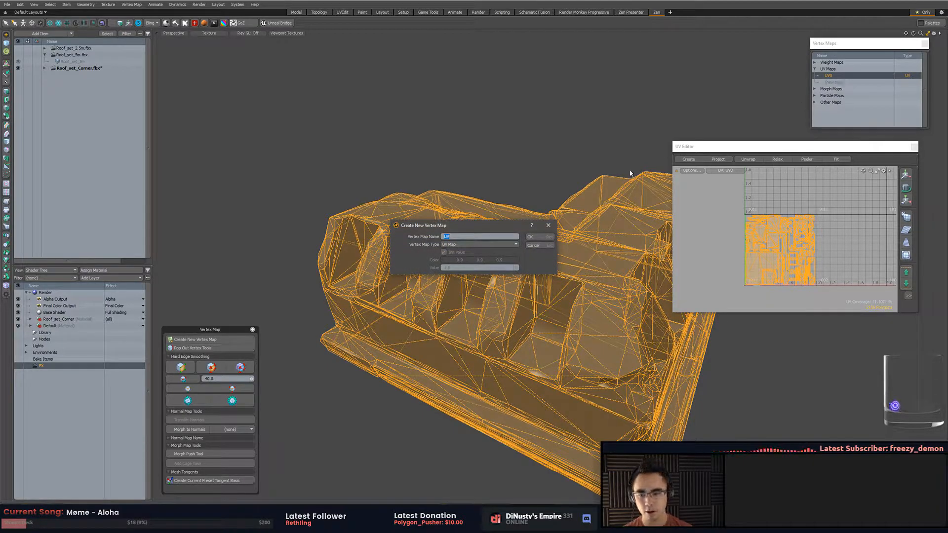
type("1")
key("Return")
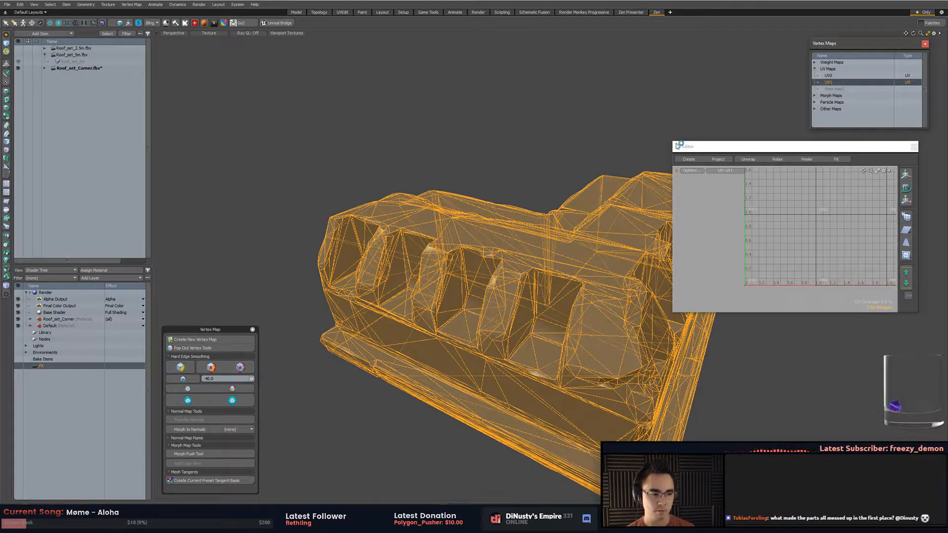
Switch to Unity and frame the Roof_set_Corner piece.
left_click_drag(615, 220, 504, 180, "alt")
key("alt+Tab")
middle_click_drag(505, 180, 375, 222, "alt")
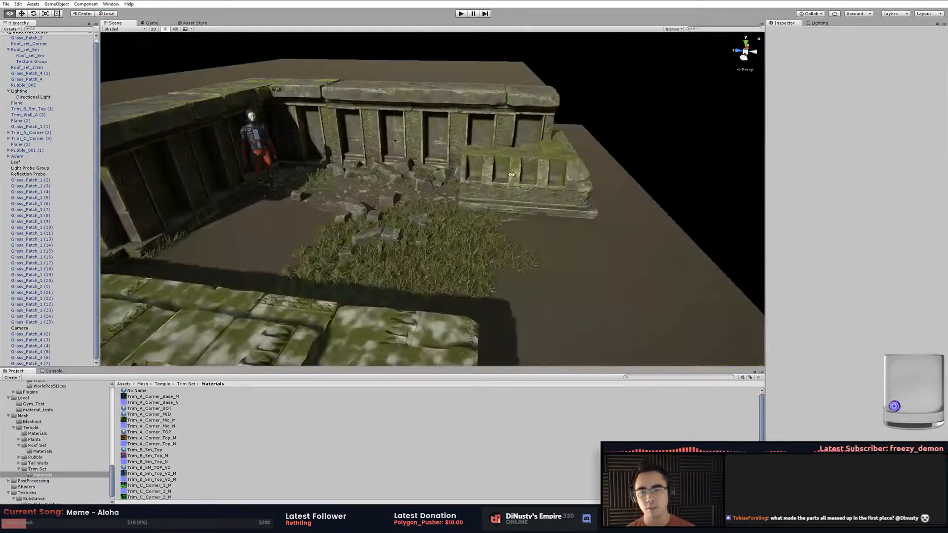
left_click(494, 183)
mouse_move(494, 183)
left_mouse_down("alt")
mouse_move(484, 215)
mouse_move(494, 198)
left_mouse_up("alt")
key("f")
right_click_drag(494, 198, 628, 244, "alt")
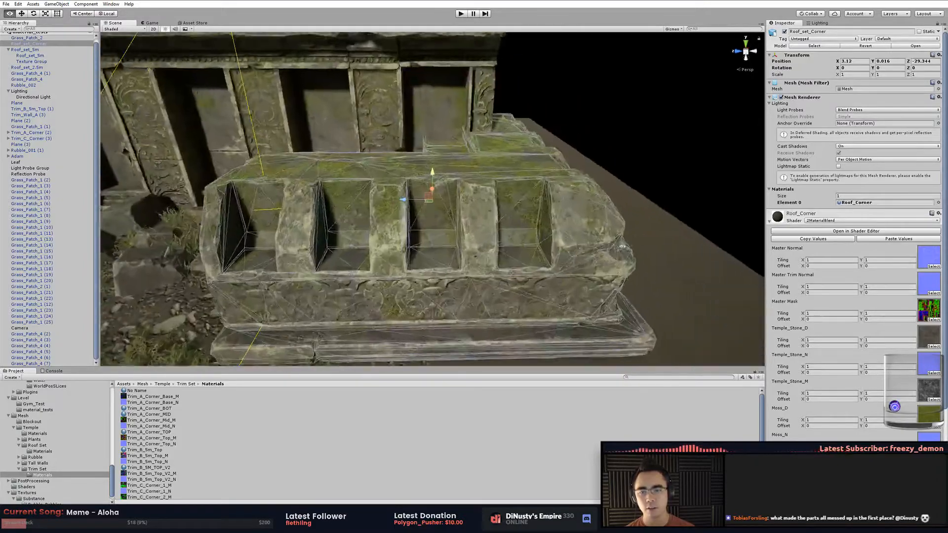
Deselect the corner roof piece and examine its moss and stone texture around the outer corner and across the top.
left_click_drag(628, 243, 606, 148, "alt")
left_click(606, 114)
right_click_drag(582, 143, 501, 209, "alt")
left_click_drag(502, 209, 532, 244, "alt")
left_click_drag(537, 171, 620, 240, "alt")
right_click_drag(620, 240, 256, 226, "alt")
left_click_drag(256, 227, 447, 195, "alt")
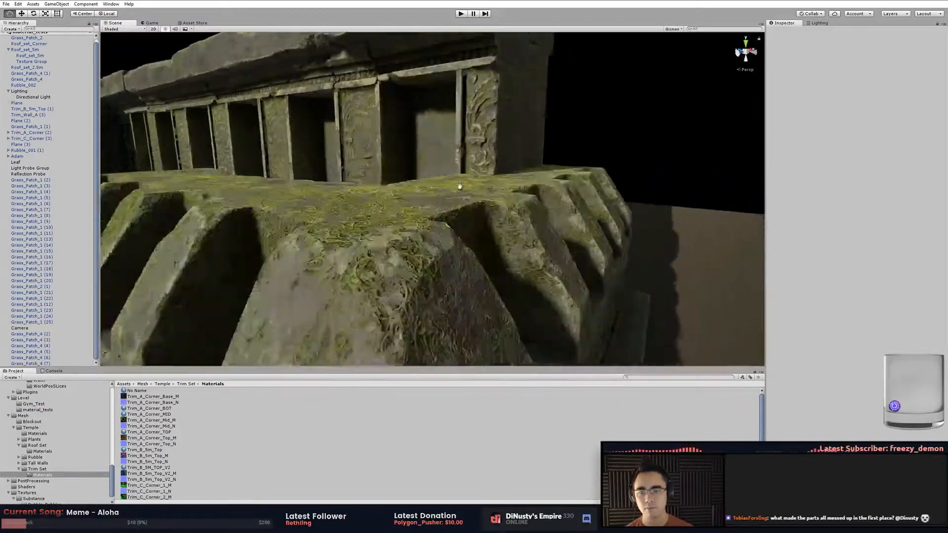
right_click_drag(447, 194, 345, 197, "alt")
left_click_drag(346, 197, 552, 174, "alt")
middle_click_drag(552, 173, 444, 155, "alt")
left_click_drag(444, 155, 488, 254, "alt")
Switch back to Modo and copy the UV0 layout into the corner mesh's UV1 map.
key("alt+Tab")
scroll(444, 222, "down", 4)
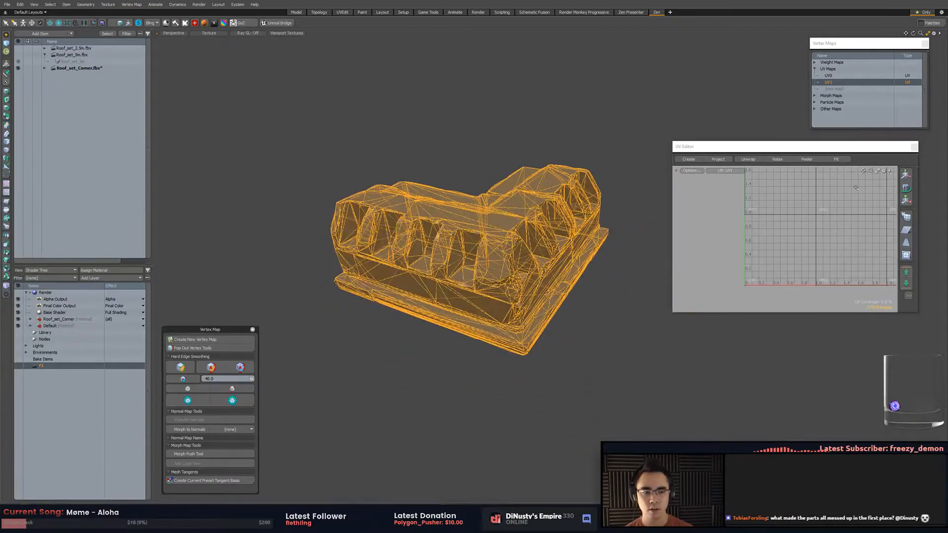
left_click(836, 76)
left_click(837, 82)
left_click(838, 76)
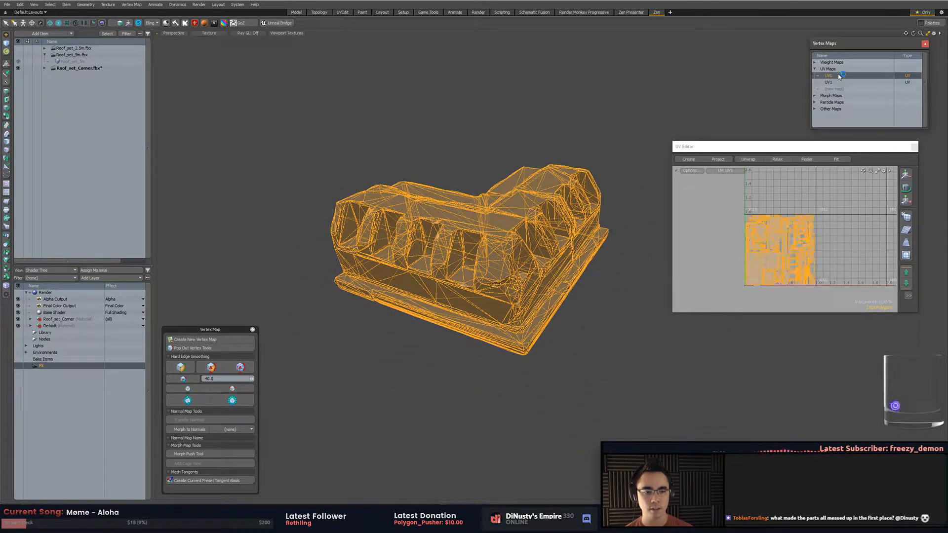
right_click(838, 76)
left_click(842, 100)
left_click(837, 82)
key("ctrl+v")
left_click(498, 248)
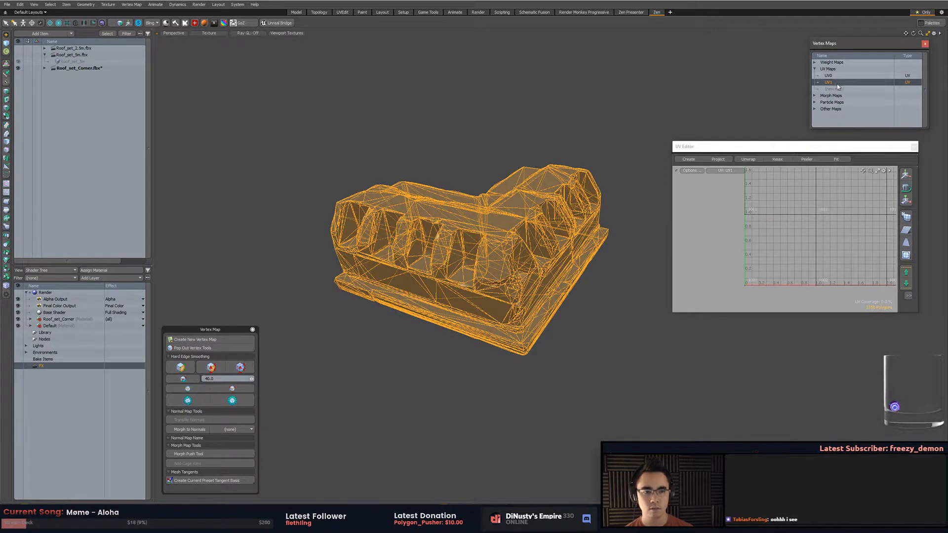
right_click(829, 85)
left_click(834, 109)
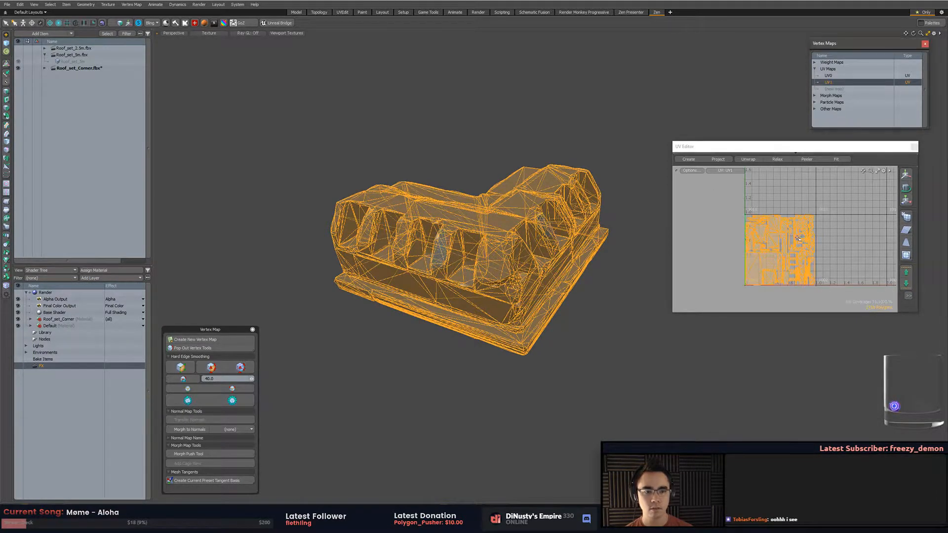
key("ctrl+space")
left_click(451, 191)
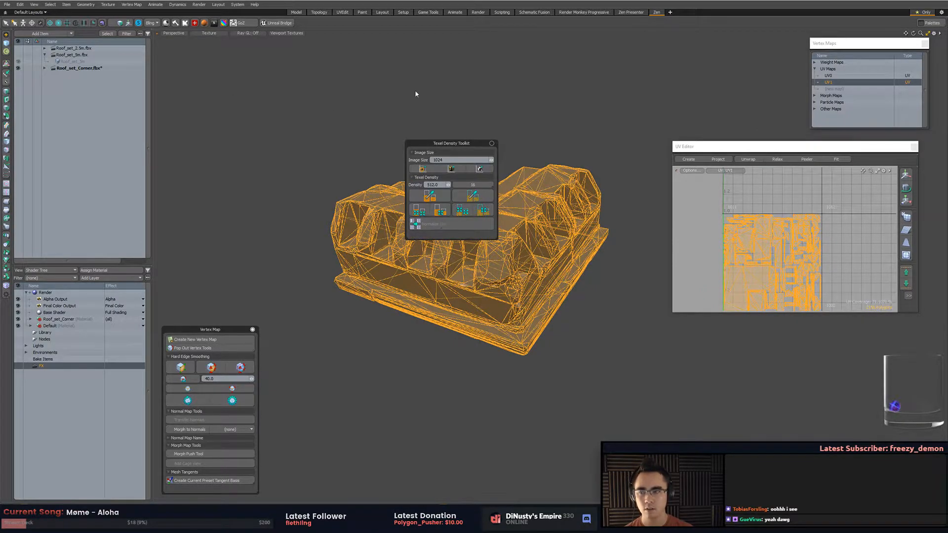
left_click_drag(486, 222, 486, 199, "alt")
left_click_drag(515, 217, 504, 198, "alt")
key("t")
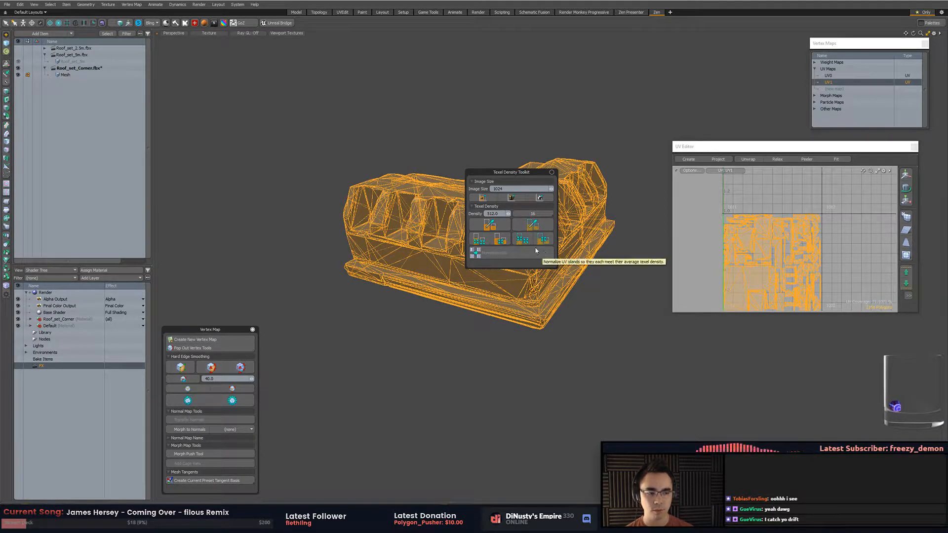
key("t")
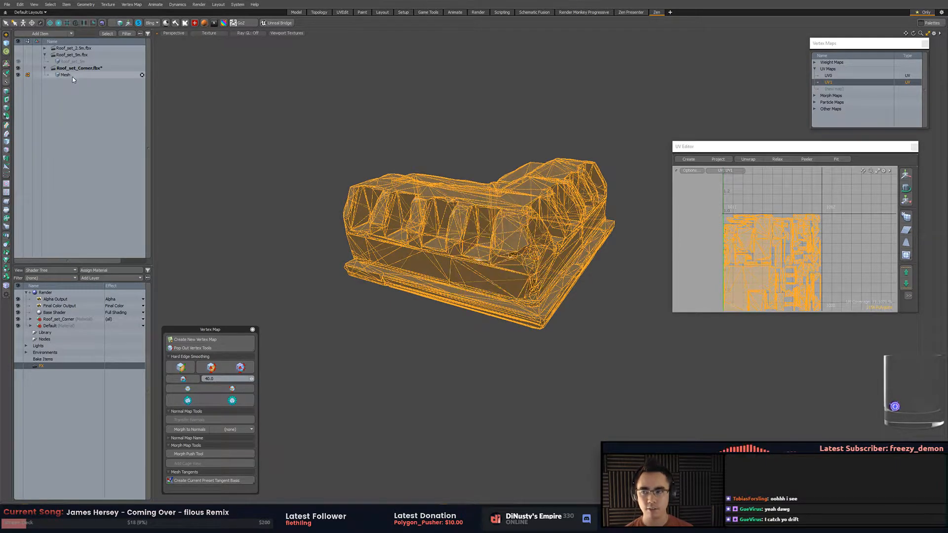
mouse_move(271, 145)
right_mouse_down()
mouse_move(277, 318)
mouse_move(459, 97)
right_mouse_up()
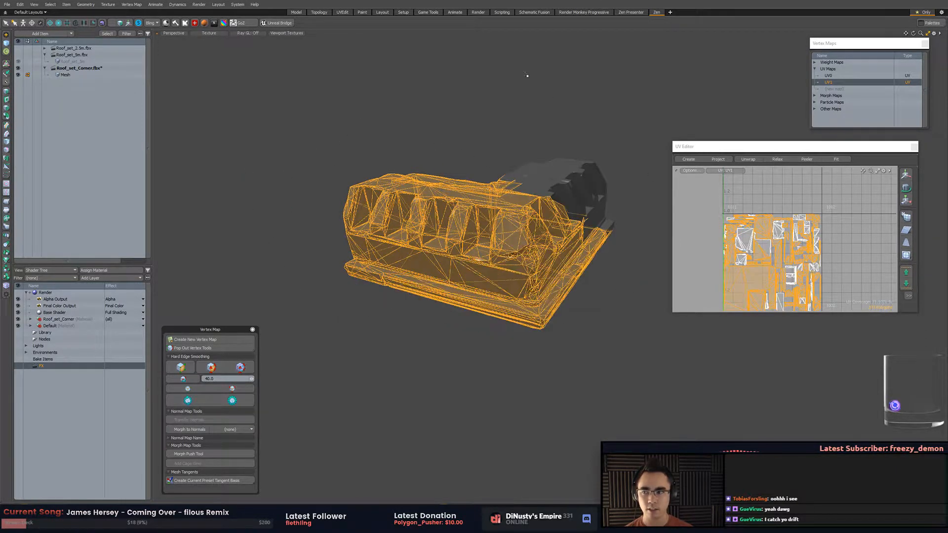
Select the Roof_set_Corner mesh, normalize its UV1 islands and apply a texel density of 512 for a 1024 image size.
left_click(74, 75)
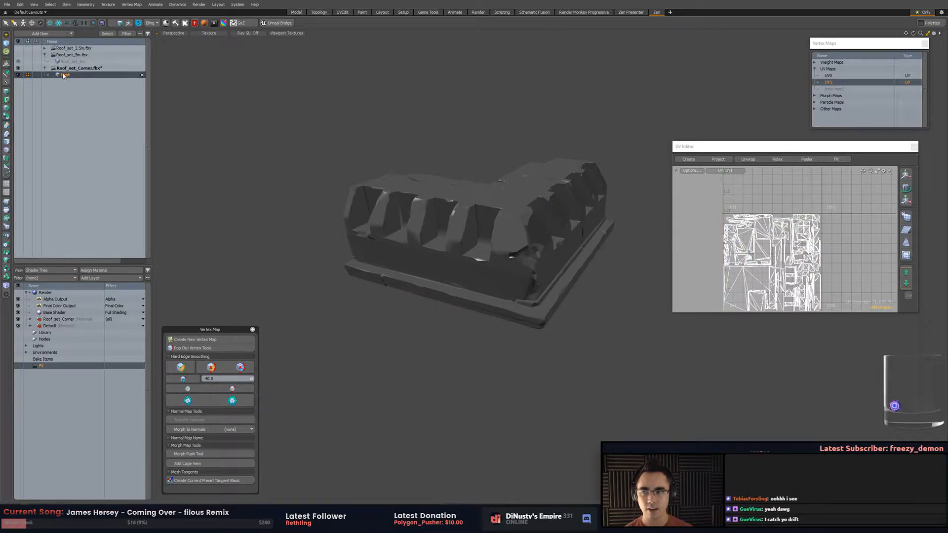
mouse_move(345, 121)
right_mouse_down()
mouse_move(316, 313)
mouse_move(627, 143)
right_mouse_up()
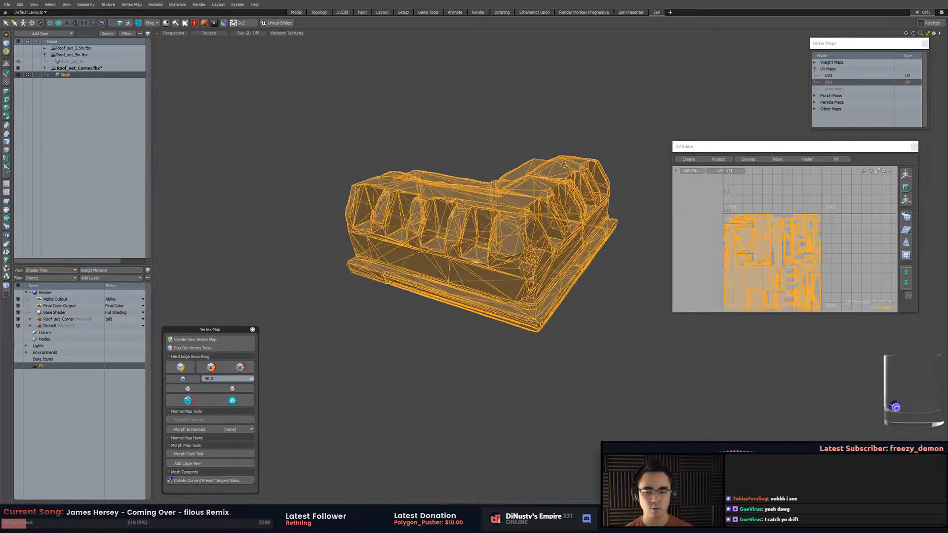
left_click_drag(564, 163, 548, 170, "alt")
key("t")
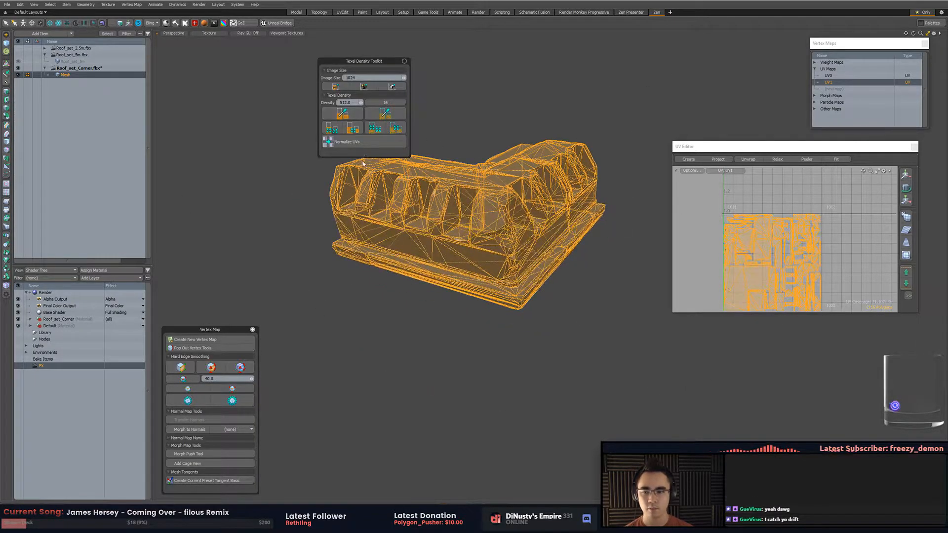
left_click(376, 129)
left_click(369, 145)
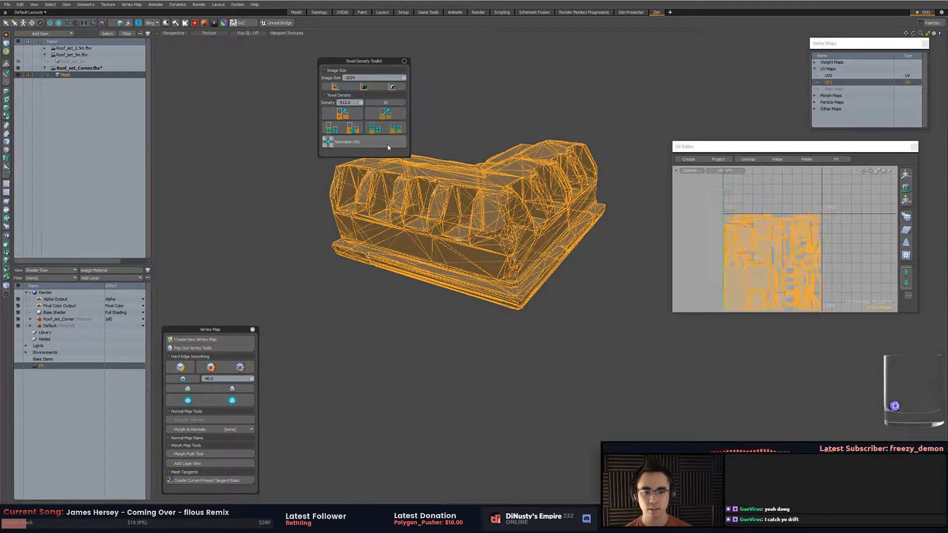
left_click(395, 129)
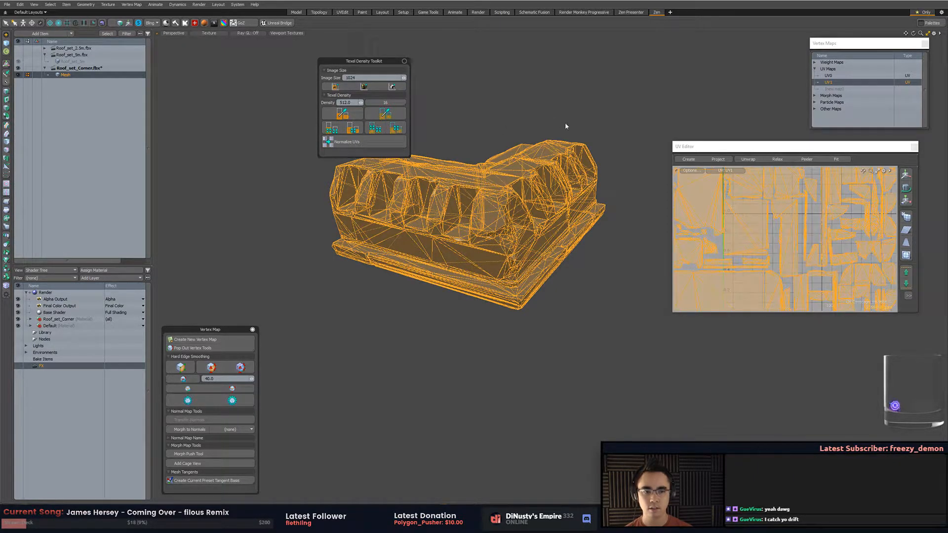
Switch to Unity and survey the roof pieces and temple walls across the scene.
key("alt+Tab")
scroll(489, 168, "up", 3)
right_click_drag(486, 160, 404, 243, "alt")
left_click_drag(404, 243, 476, 131, "alt")
right_click_drag(475, 132, 345, 169, "alt")
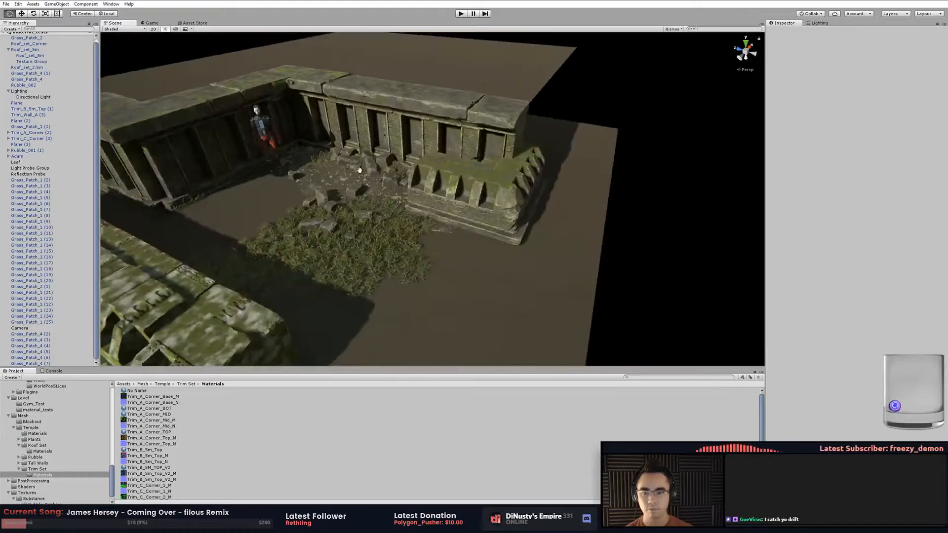
middle_click_drag(346, 170, 416, 113, "alt")
left_click_drag(416, 113, 390, 125, "alt")
Select the Roof_set_5m piece and compare its moss and stone texture with the adjoining roof piece up close.
left_click(549, 143)
left_click_drag(555, 129, 477, 157)
left_click(516, 57)
left_click_drag(499, 114, 477, 163, "alt")
right_click_drag(395, 187, 484, 198, "alt")
middle_click_drag(315, 195, 462, 190, "alt")
left_click_drag(462, 190, 518, 166, "alt")
left_click_drag(416, 181, 454, 207, "alt")
Switch back to Modo, make the Roof_set_5m mesh active to check its UV1 layout, and save its scene.
key("alt+Tab")
left_click(119, 92)
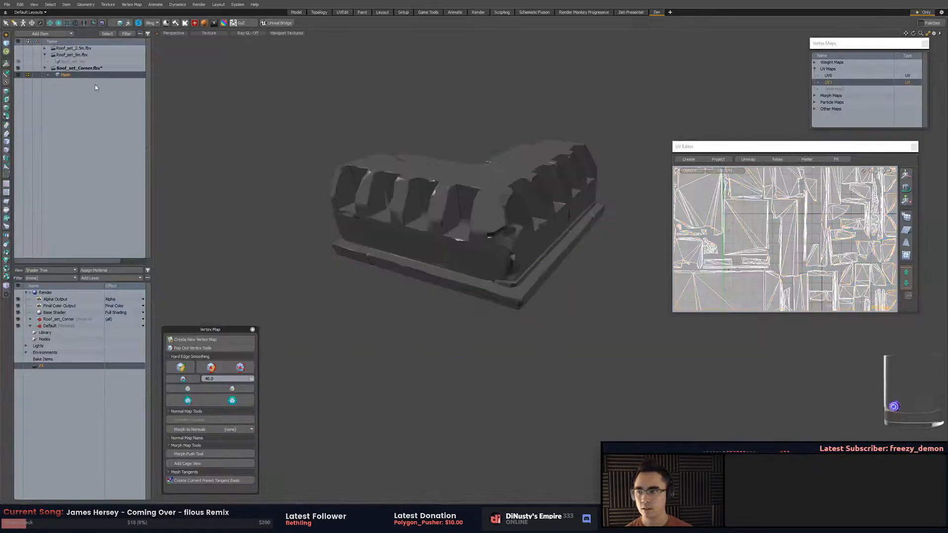
left_click(85, 62)
left_click_drag(383, 105, 568, 207, "alt")
scroll(749, 253, "down", 5)
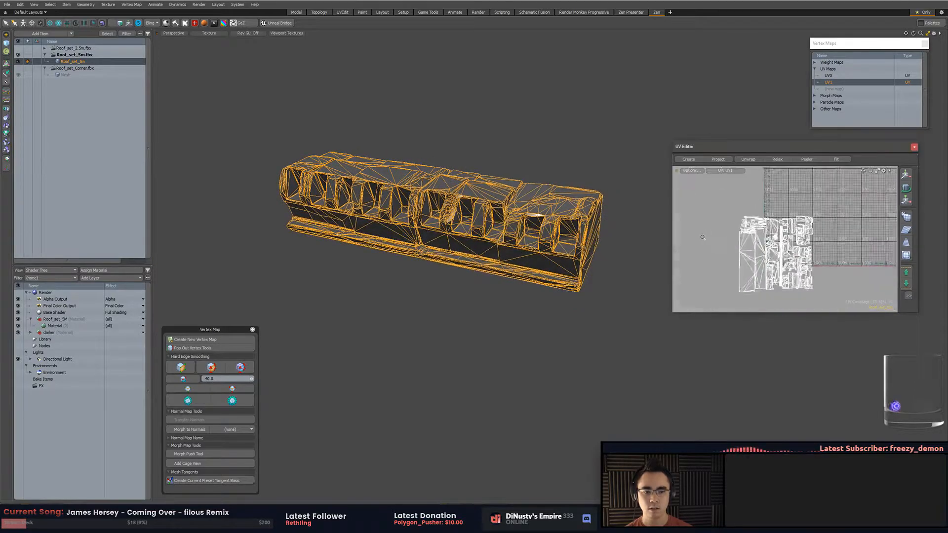
left_click(795, 320)
key("ctrl+z")
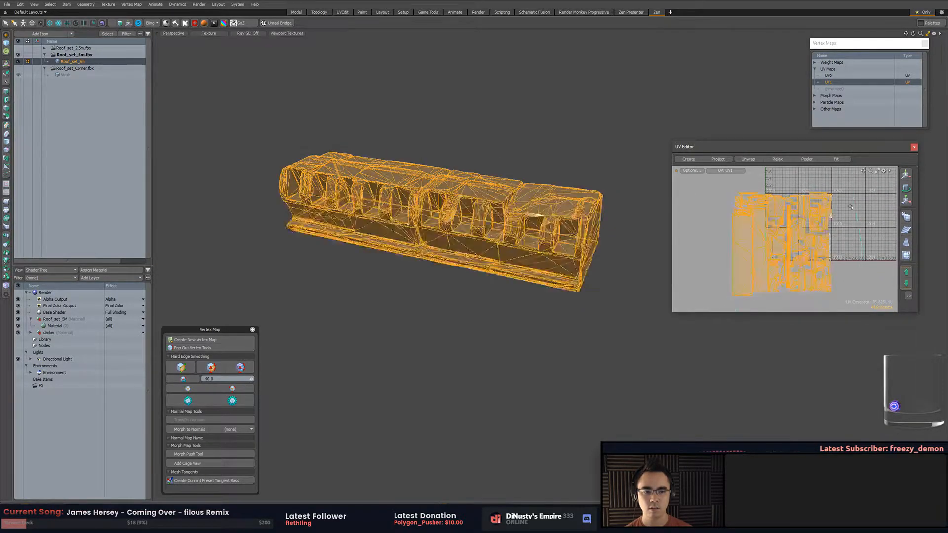
key("ctrl+s")
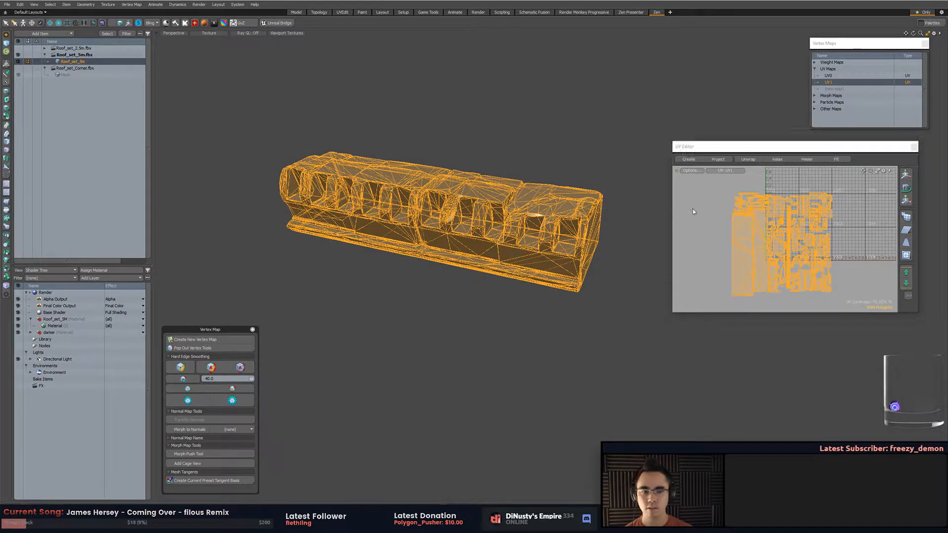
left_click(502, 247)
left_click_drag(509, 251, 561, 217, "alt")
left_click(563, 153)
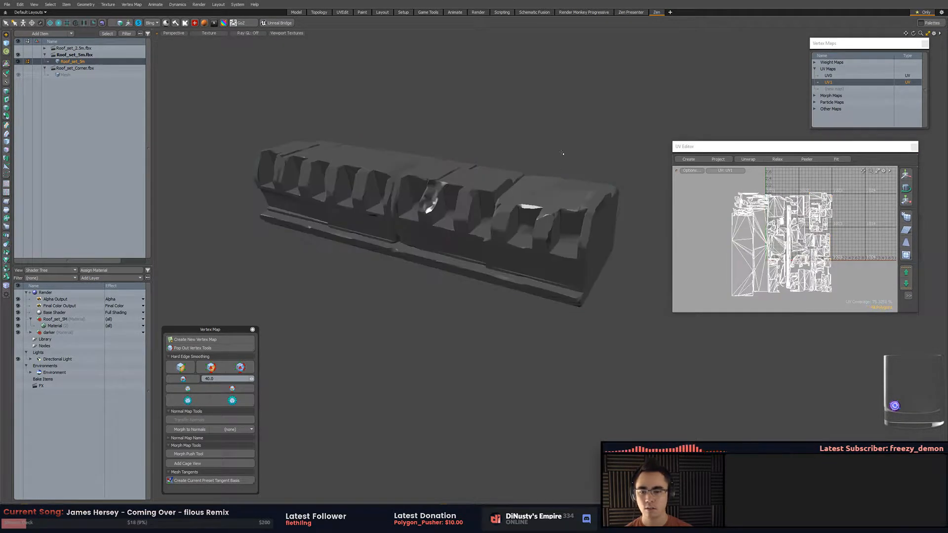
Return to Unity and examine the texture pattern along the front of the Roof_set_5m piece.
key("alt+Tab")
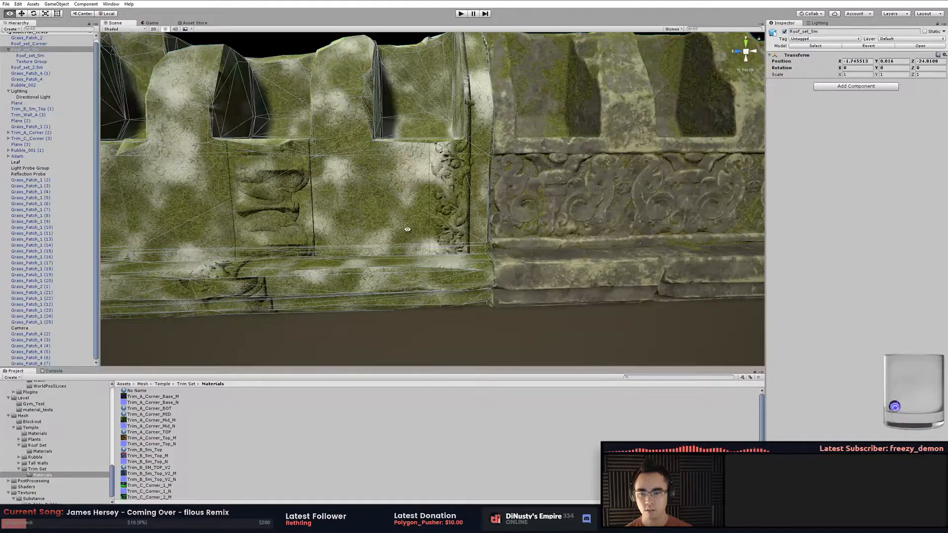
left_click_drag(399, 228, 499, 240, "alt")
right_click_drag(499, 240, 613, 247, "alt")
middle_click_drag(614, 247, 514, 190, "alt")
right_click_drag(513, 190, 474, 303, "alt")
left_click_drag(474, 303, 558, 277, "alt")
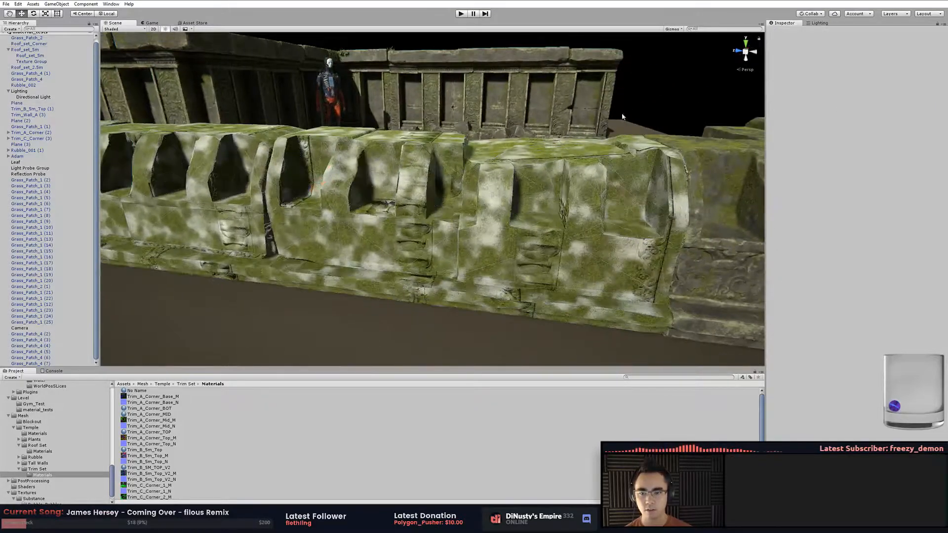
Delete the Texture Group child object from Roof_set_5m in the scene hierarchy.
left_click(697, 163)
left_click(635, 167)
left_click(635, 167)
left_click_drag(35, 59, 43, 65)
left_click(494, 272)
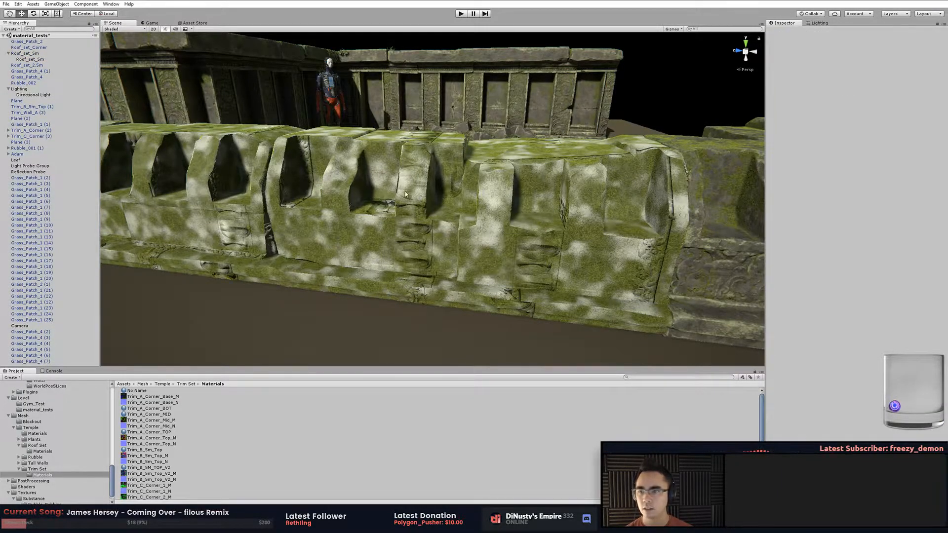
Assign the snow_normal texture as the Master Trim Normal of the Roof_set_5m mesh's material.
left_click(491, 238)
left_click_drag(491, 237, 527, 248, "alt")
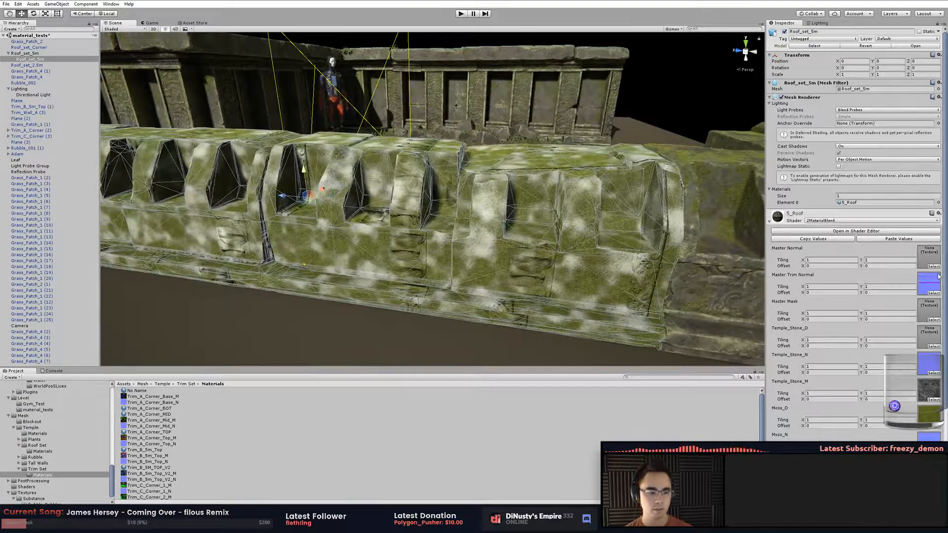
left_click(932, 293)
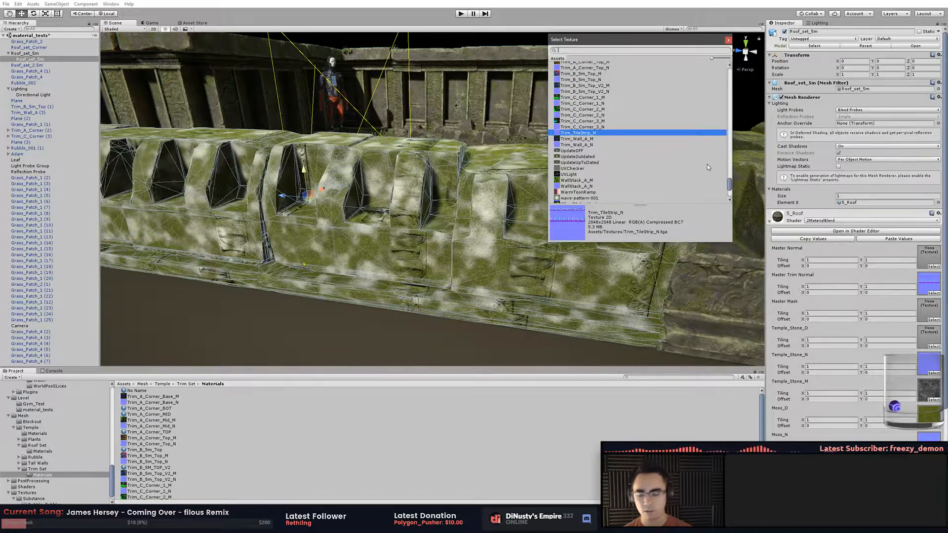
type("snow")
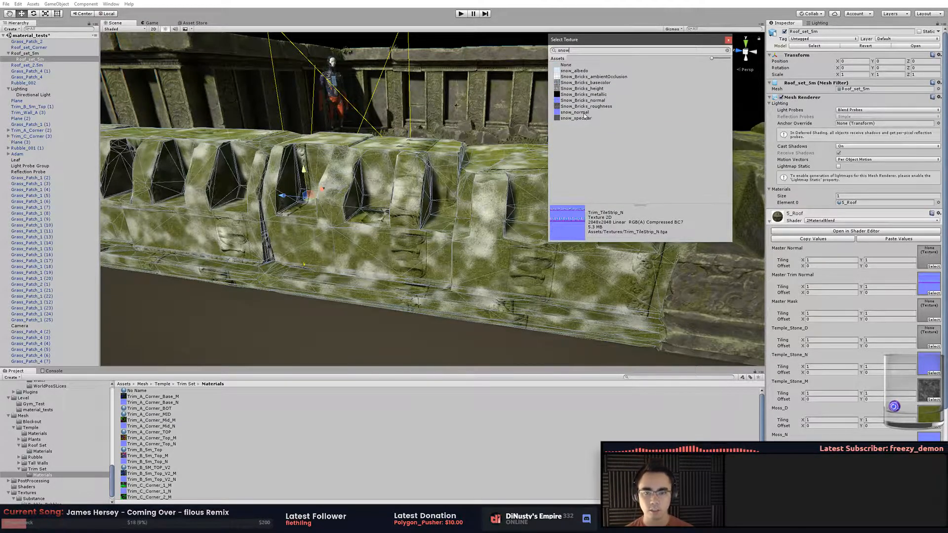
left_click(584, 113)
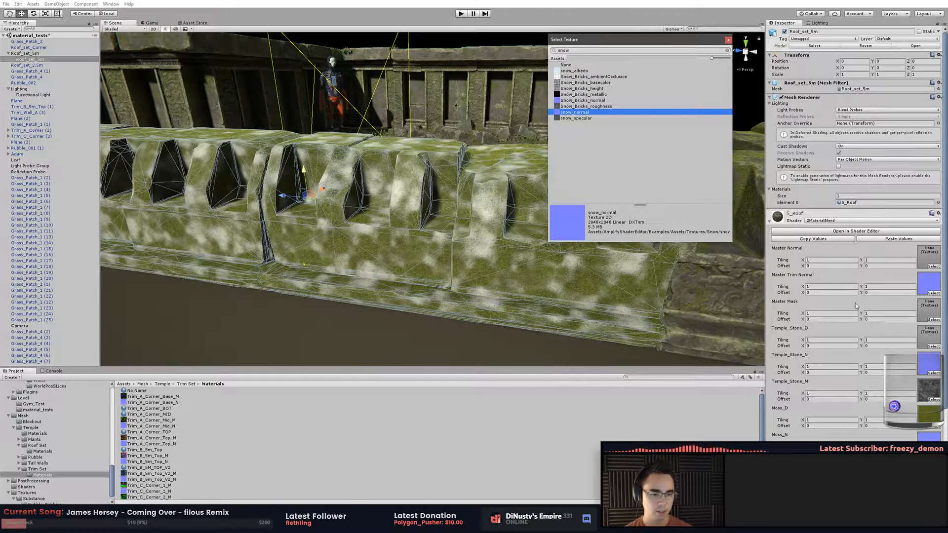
Search the texture assets for "templ" and assign a matching temple texture to the roof material's Temple_Stone_D slot.
left_click(932, 346)
type("te")
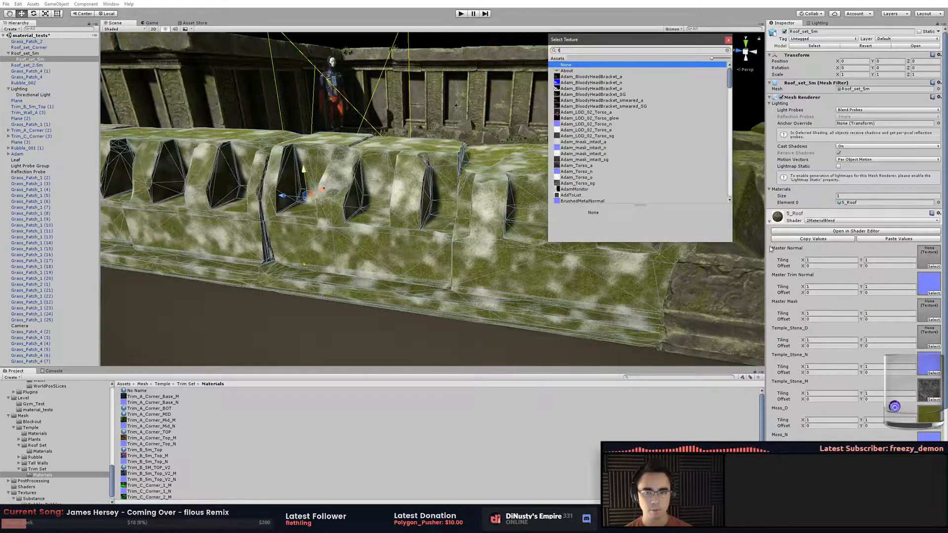
type("mpl")
left_click(592, 77)
Look over the roof piece in the Unity scene and switch to Modo to inspect the Roof_set_5m mesh.
right_click_drag(546, 130, 431, 215)
key("alt+Tab")
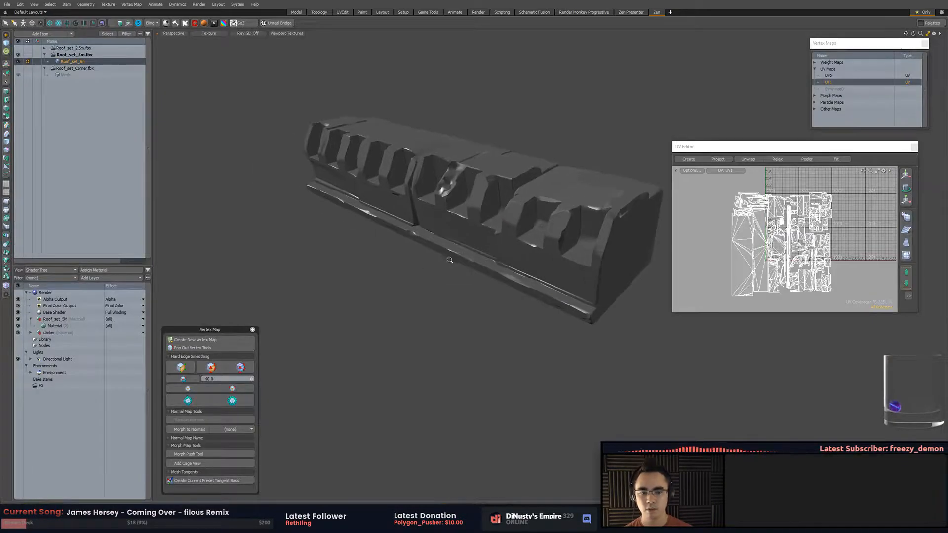
left_click_drag(449, 260, 540, 248, "alt")
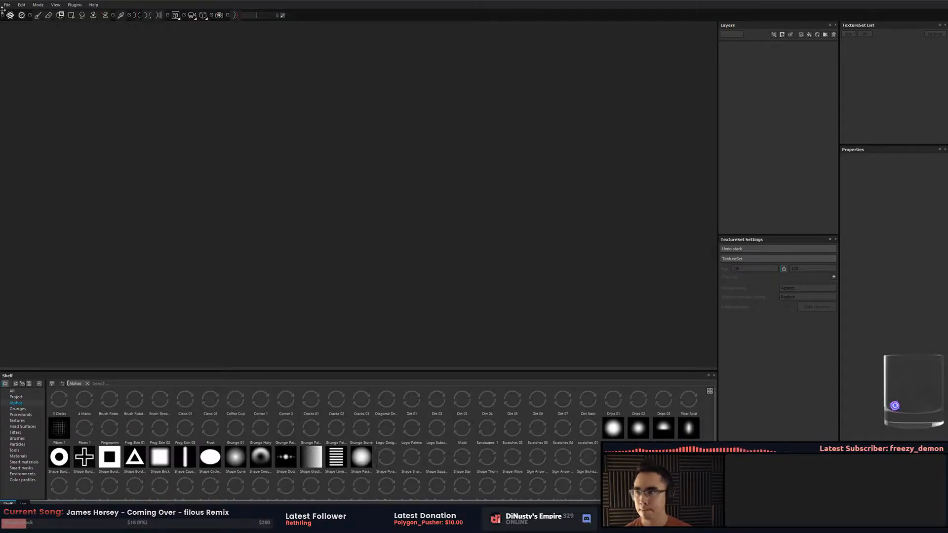
In Substance Painter, start opening a project and browse to the Temple > Substance > RoofSet > Texture folder.
left_click(7, 4)
left_click(18, 19)
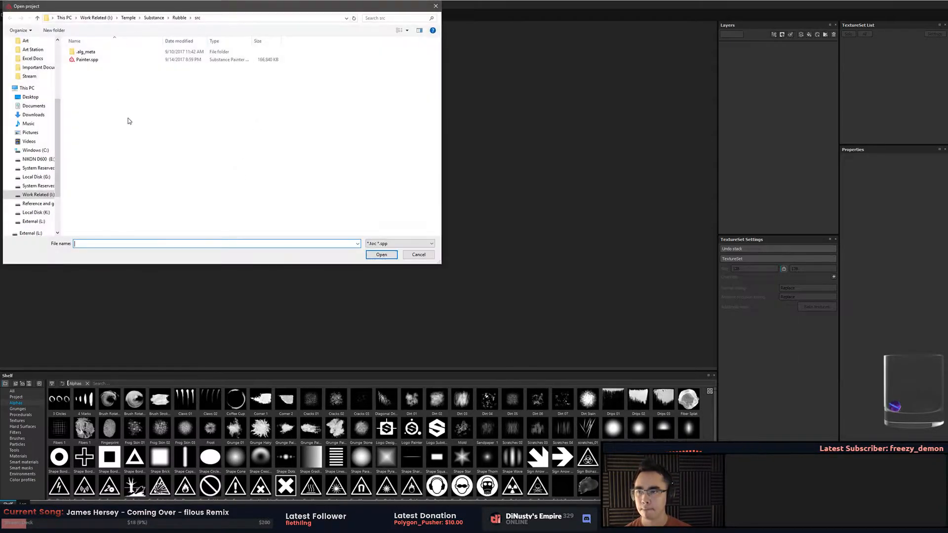
left_click(180, 18)
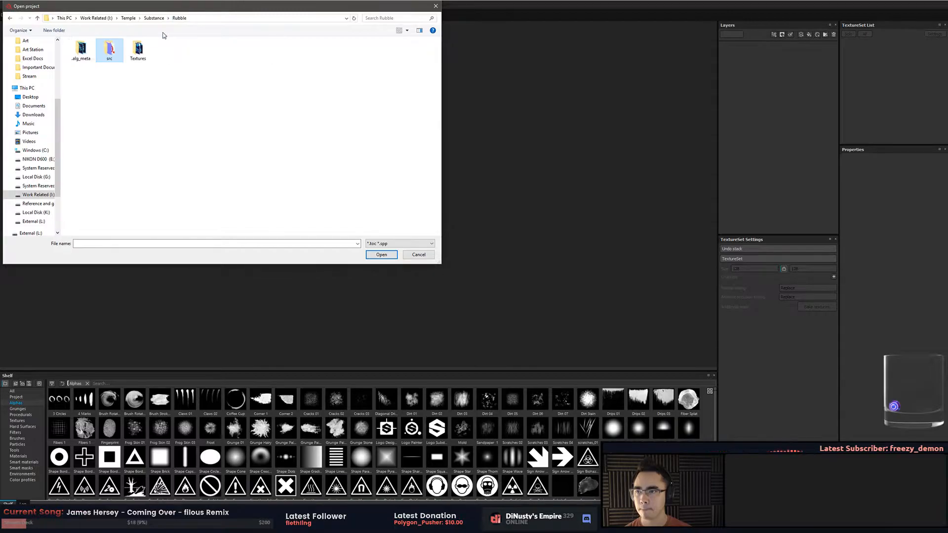
left_click(154, 19)
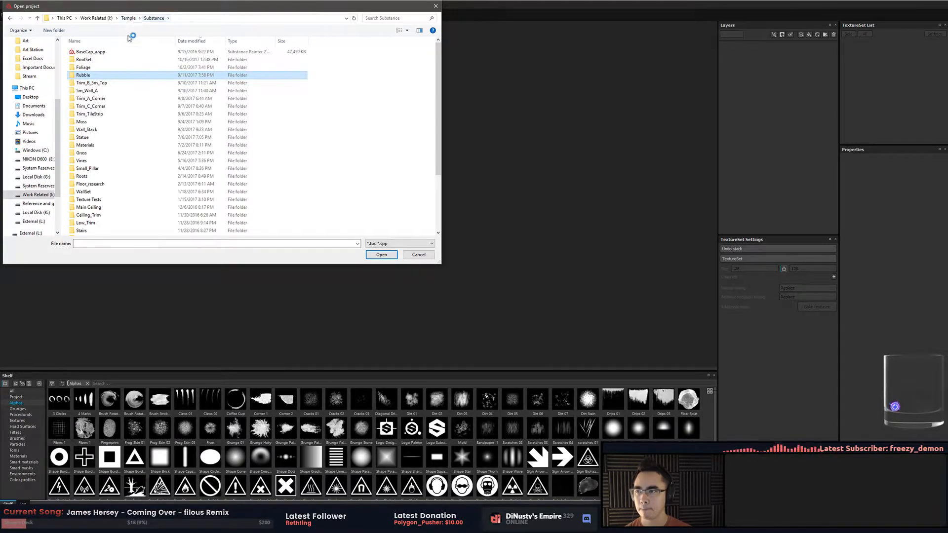
left_click(106, 114)
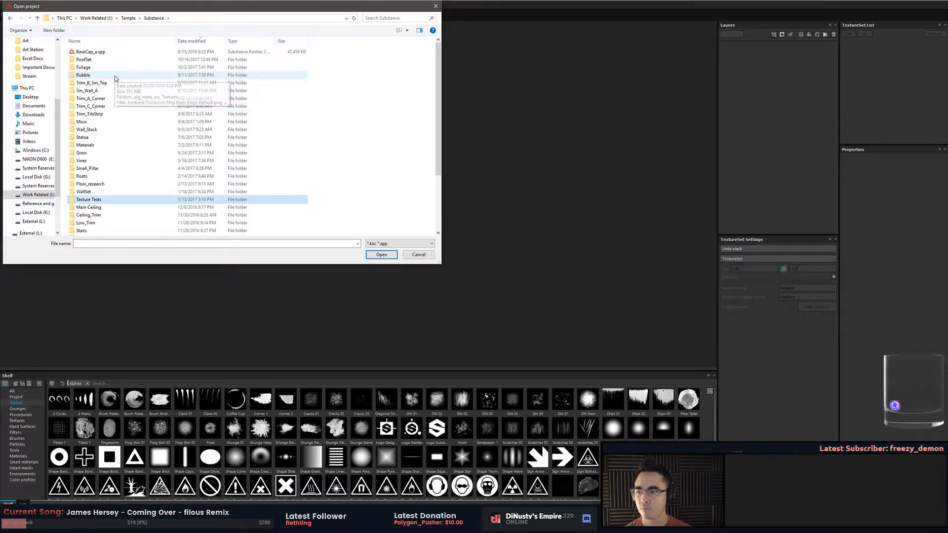
left_click(111, 215)
key("r")
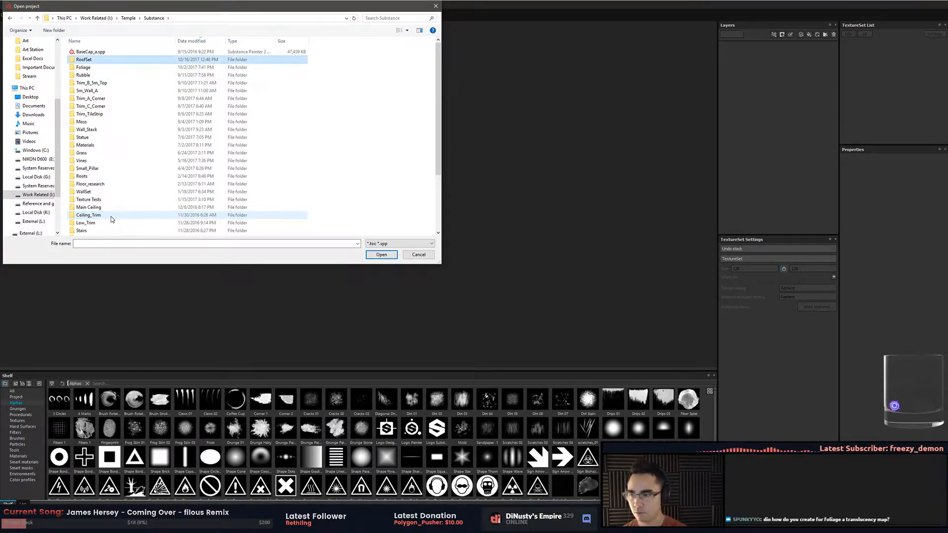
key("Return")
key("t")
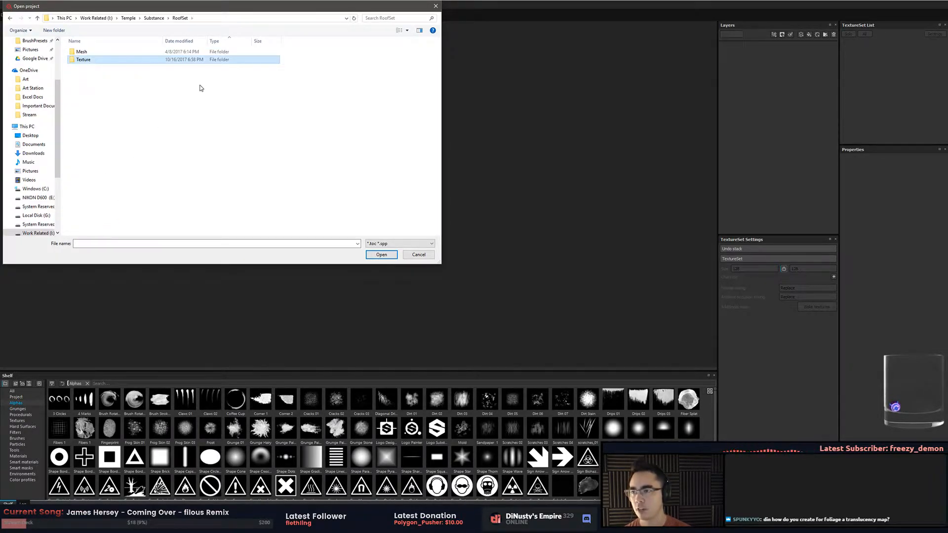
key("Return")
Open the Roof5m.spp project and look over the roof mesh from the front and at an angle.
left_click(114, 75)
key("Up")
key("Up")
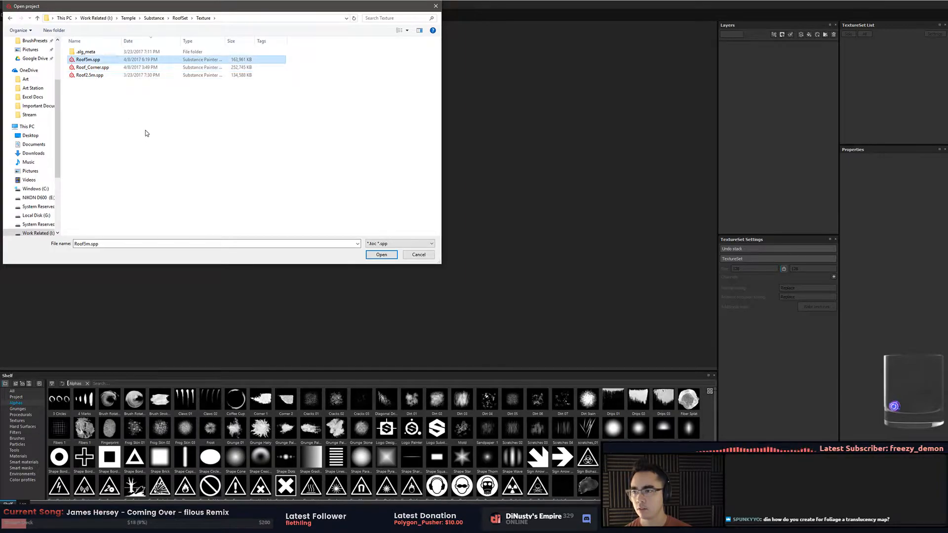
key("Return")
left_click(473, 274)
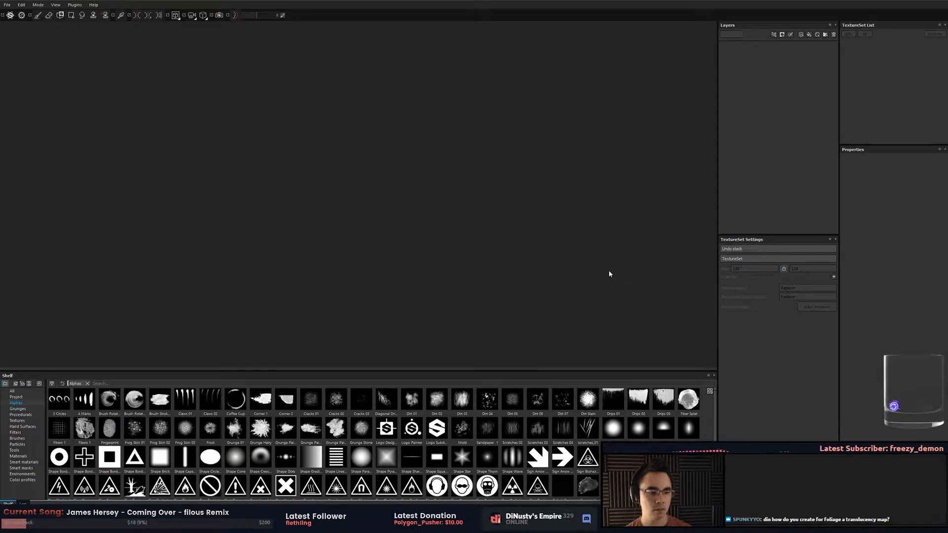
left_click_drag(588, 263, 440, 264, "alt")
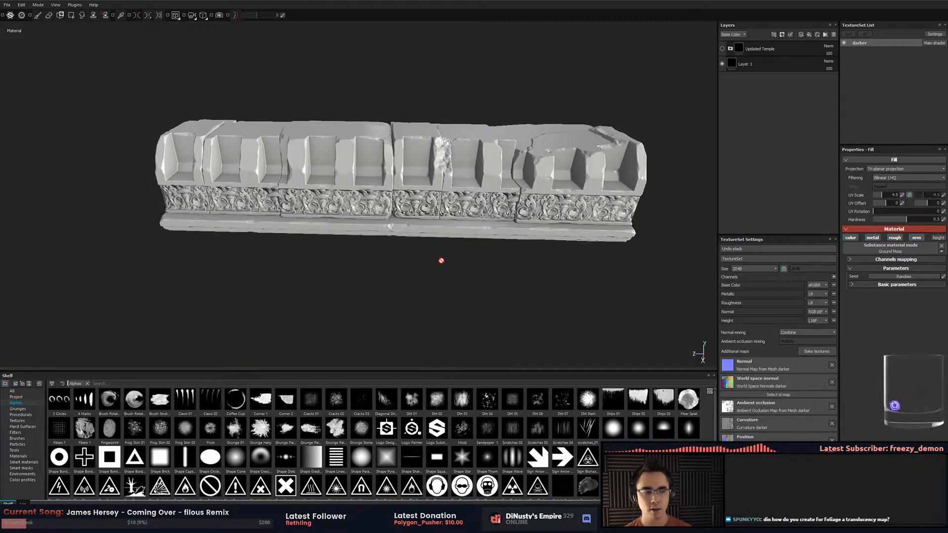
left_click_drag(505, 294, 465, 192, "alt")
Switch to Photoshop and bring the Roof_corner_M.psd document window fully into view.
key("alt+Tab")
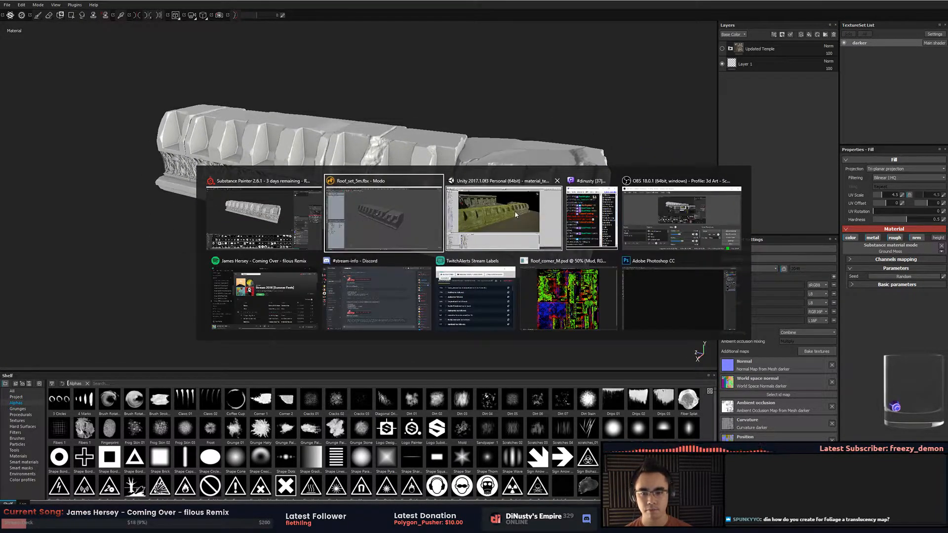
left_click(567, 303)
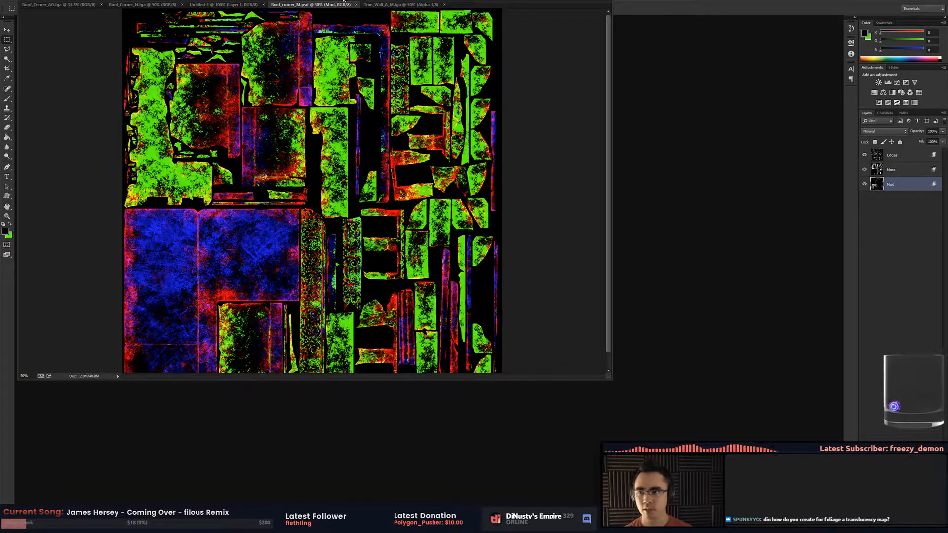
left_click_drag(343, 2, 437, 49)
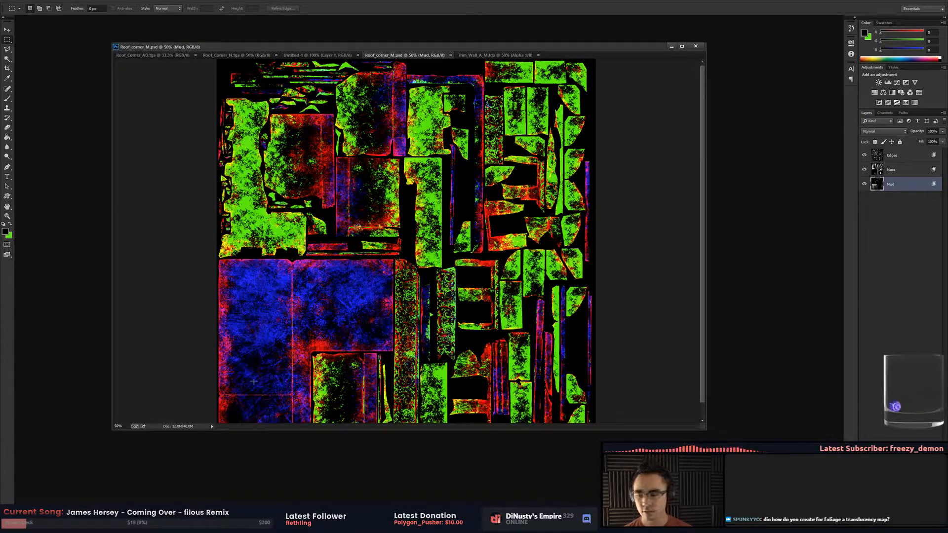
Switch to Discord and follow the 50% Discount link in the resources channel to the Gumroad plant textures bundle.
left_click(345, 524)
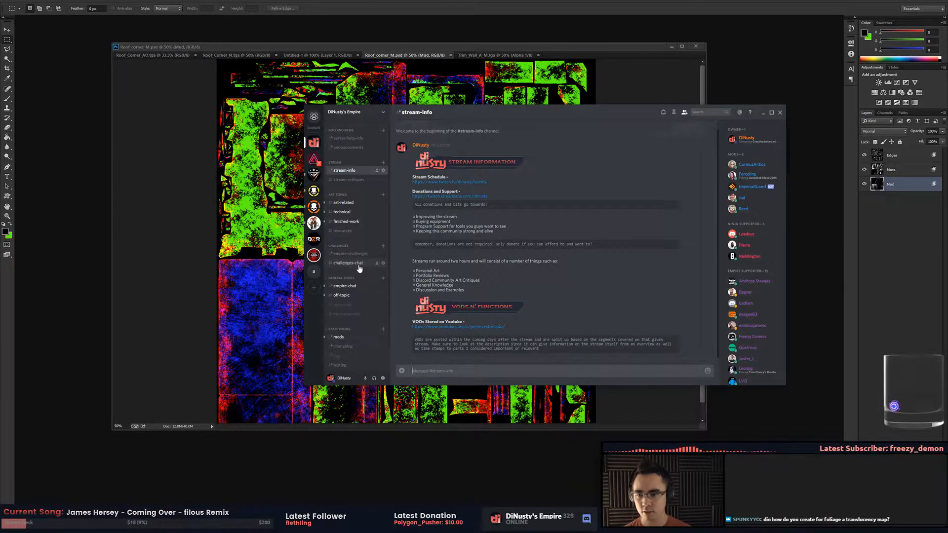
left_click(350, 232)
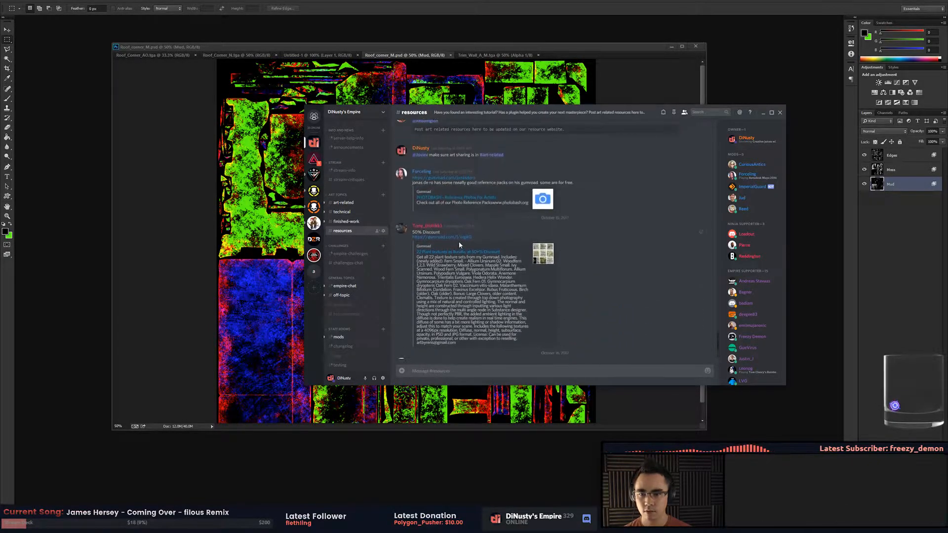
left_click(458, 240)
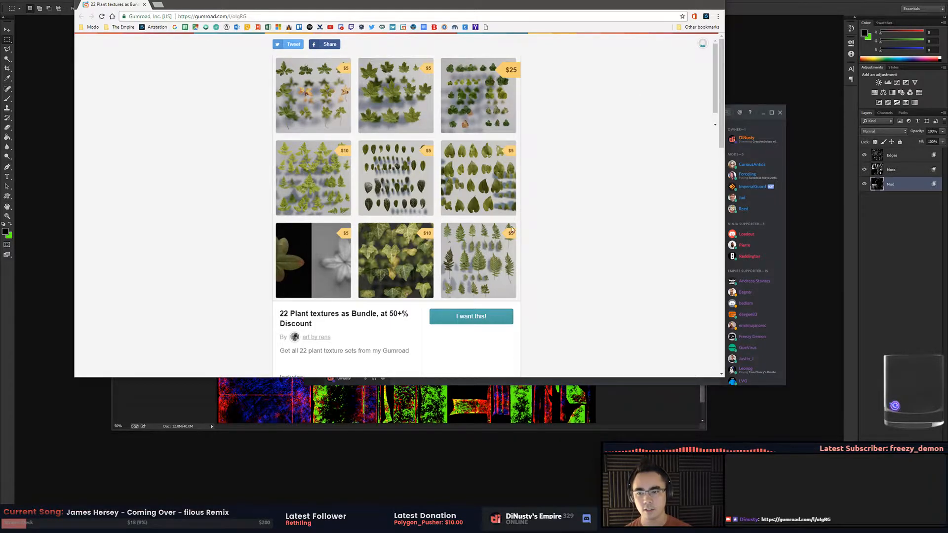
scroll(413, 283, "down", 3)
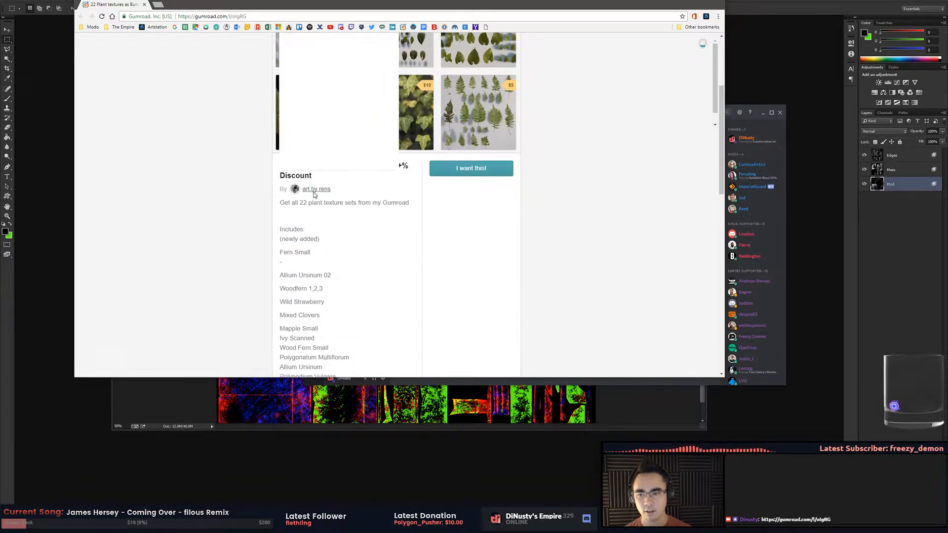
Browse the seller's Gumroad store, view Grass Set 01 and the 22 plant textures bundle, and close both browser tabs.
left_click(309, 189)
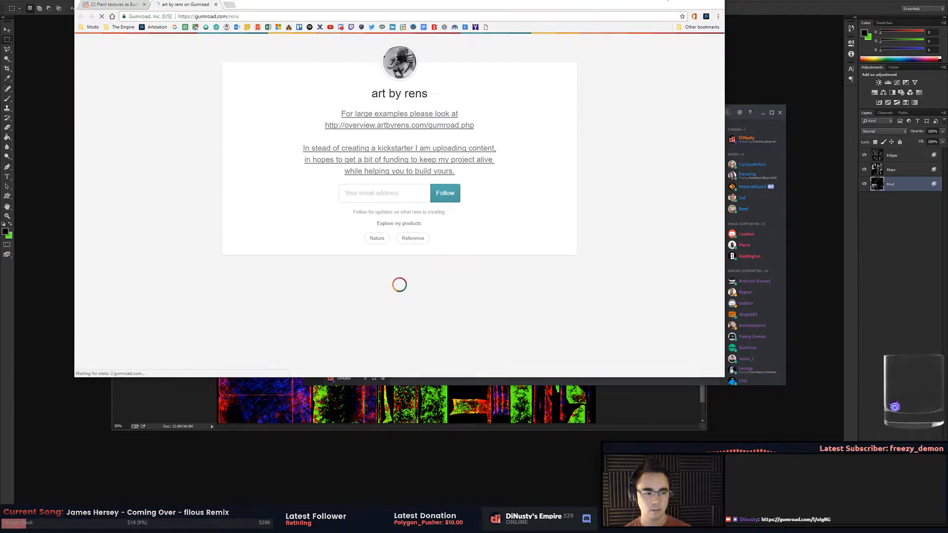
scroll(583, 207, "down", 1)
scroll(582, 207, "down", 6)
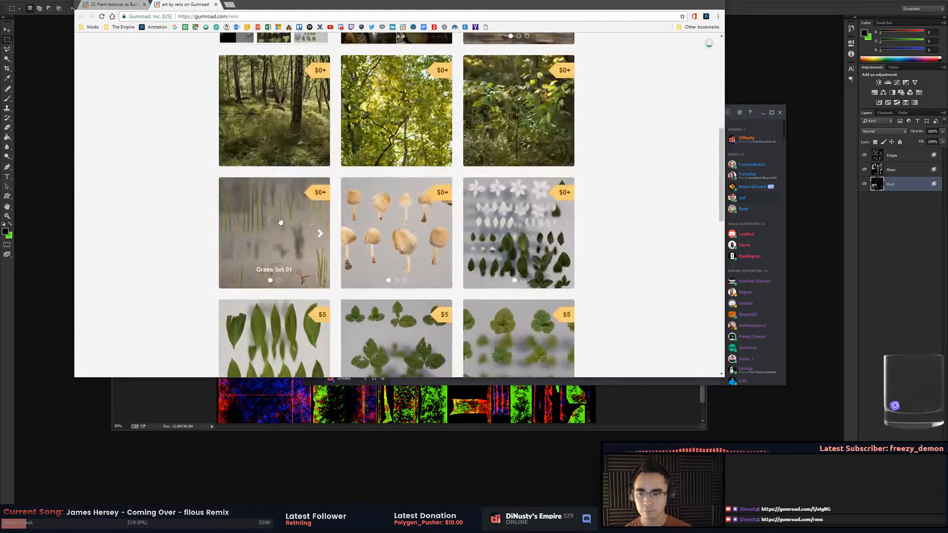
left_click(270, 230)
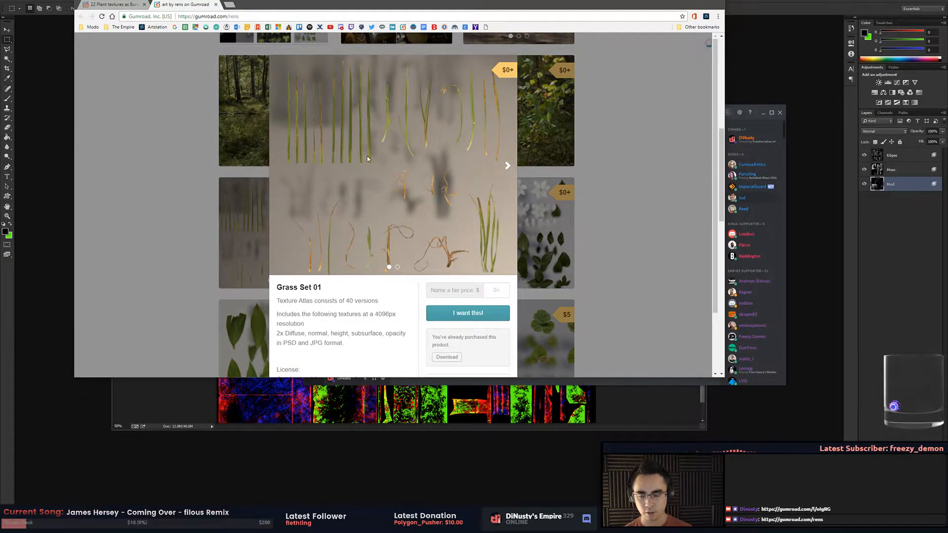
left_click(242, 232)
scroll(250, 239, "down", 2)
scroll(259, 207, "up", 5)
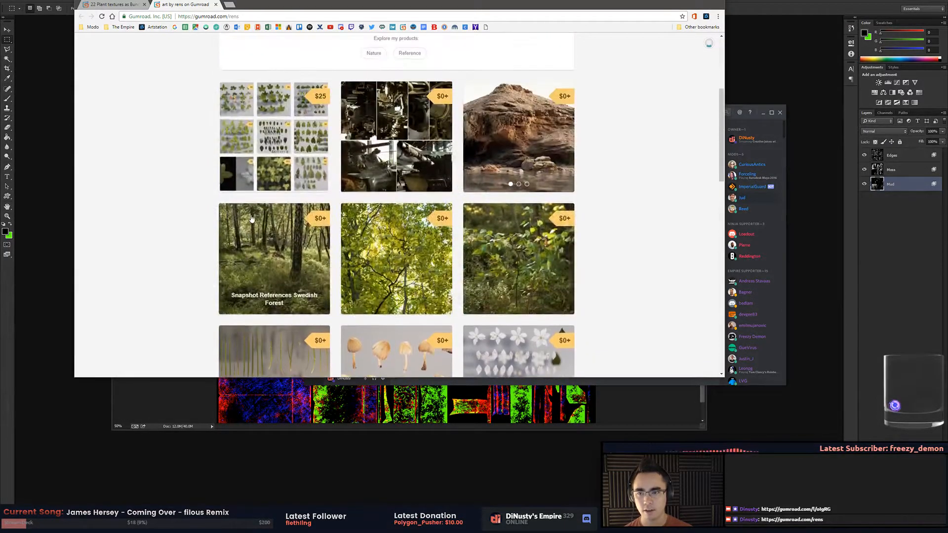
left_click(262, 166)
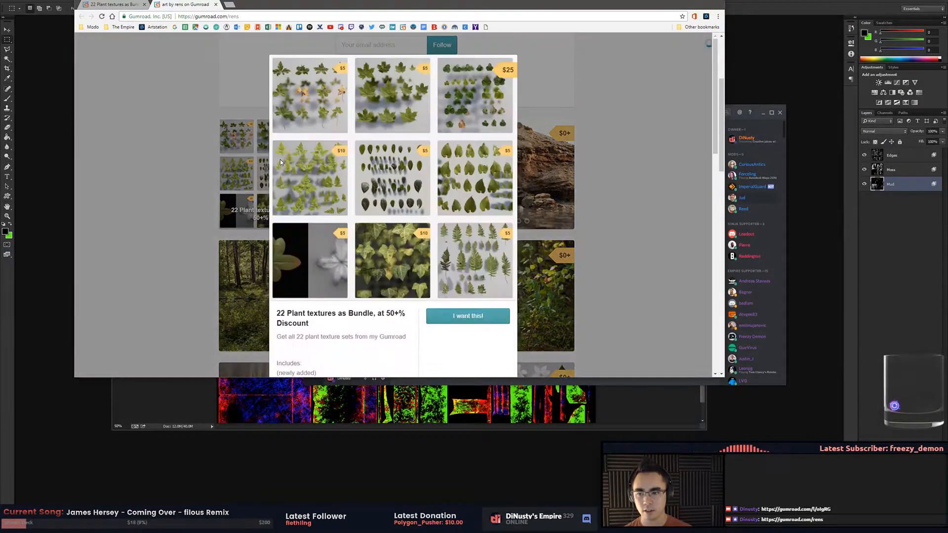
left_click(187, 126)
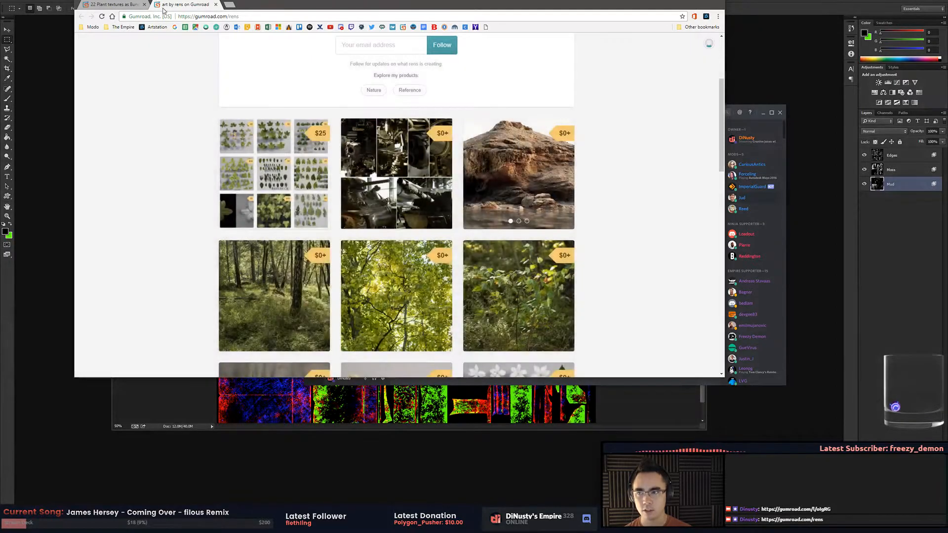
middle_click(163, 7)
middle_click(105, 4)
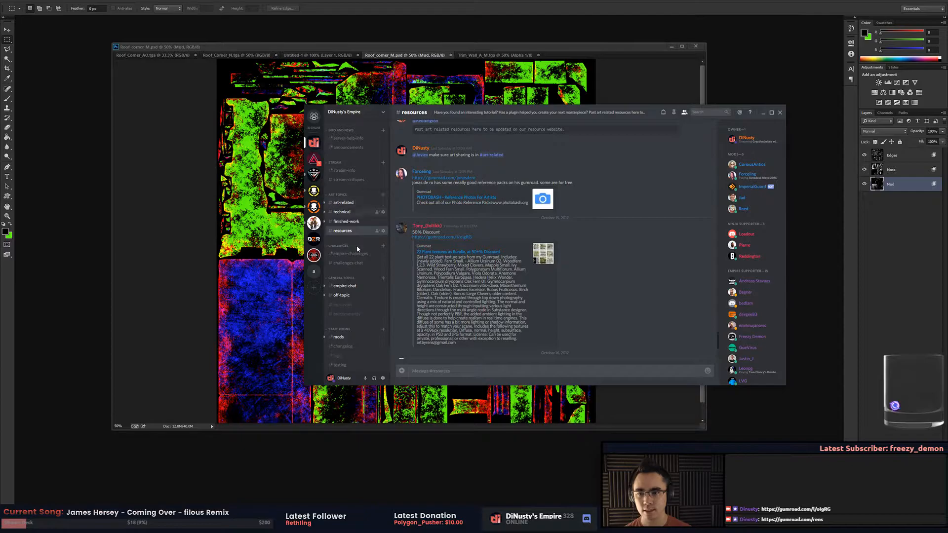
Check the stream-critiques and announcements channels in Discord, and close the Photoshop window holding the roof texture documents.
left_click(356, 179)
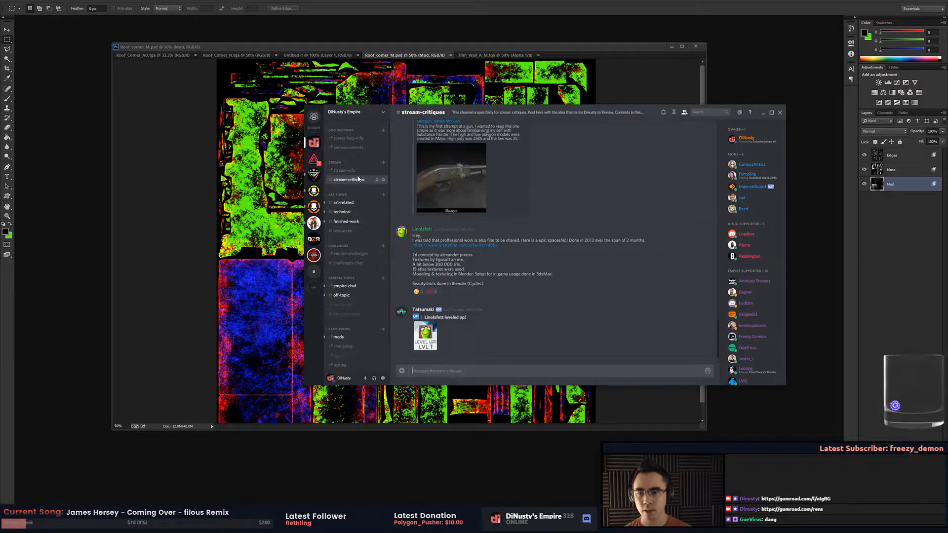
left_click(361, 149)
left_click(695, 46)
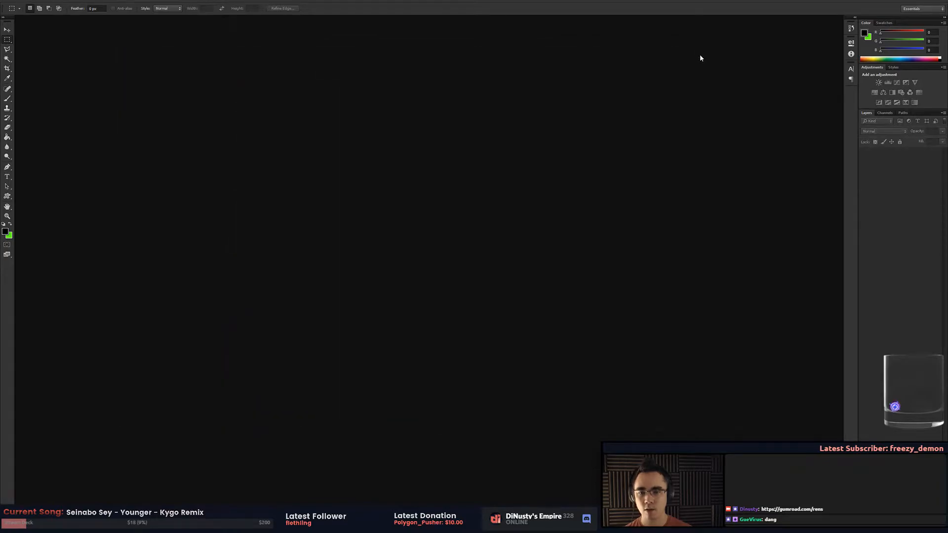
Switch back to Substance Painter and show the Updated Temple layer group to check it on the roof.
key("alt+Tab")
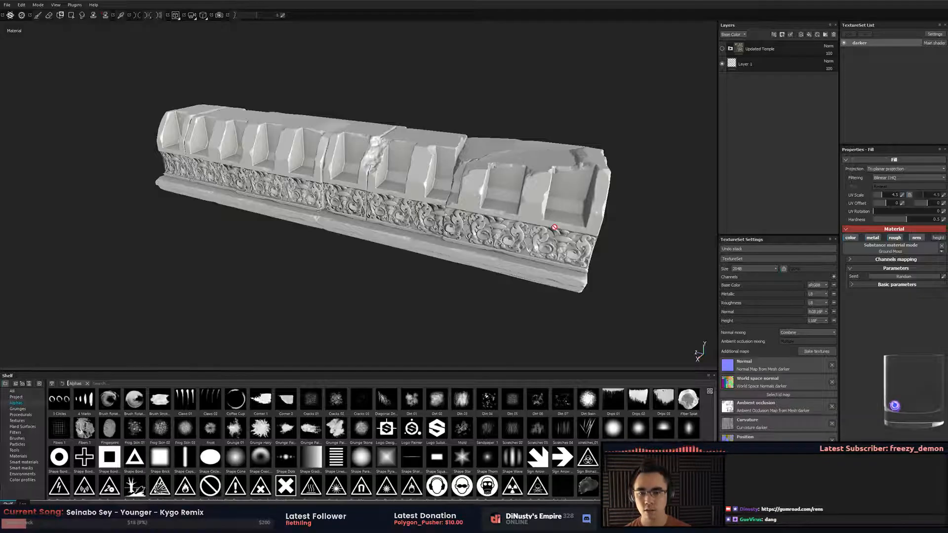
left_click(747, 49)
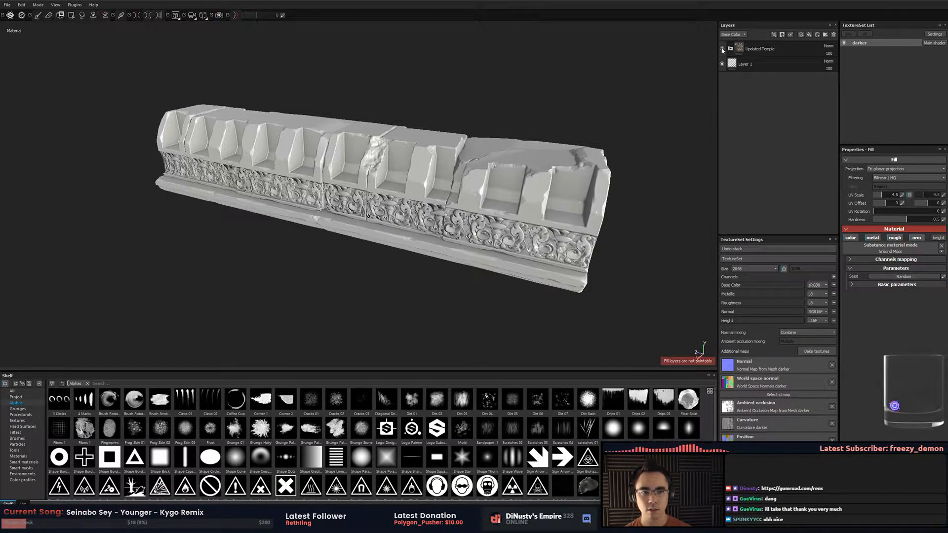
left_click_drag(637, 131, 571, 219, "alt")
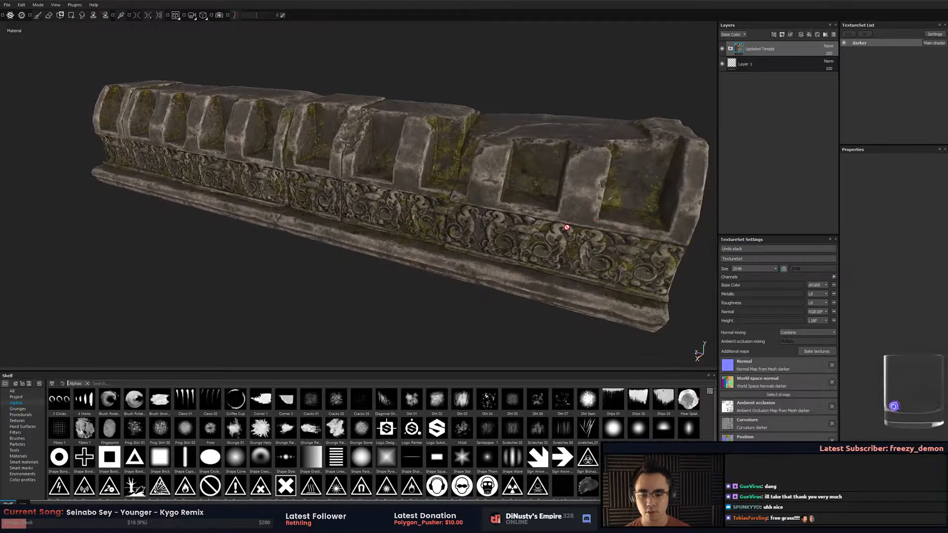
Find the Temple Mossy Stone smart material and put it above Layer 1 in place of the Updated Temple group.
left_click(32, 463)
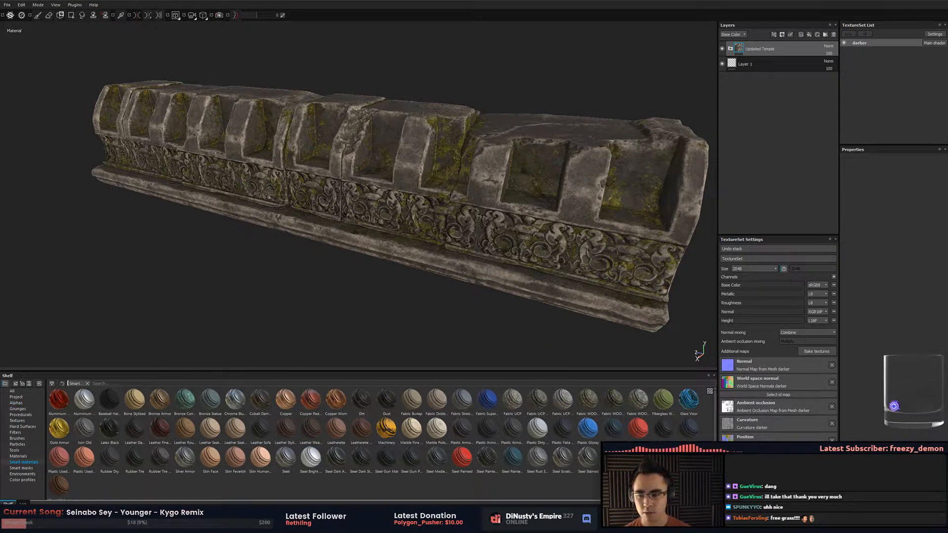
type("tem")
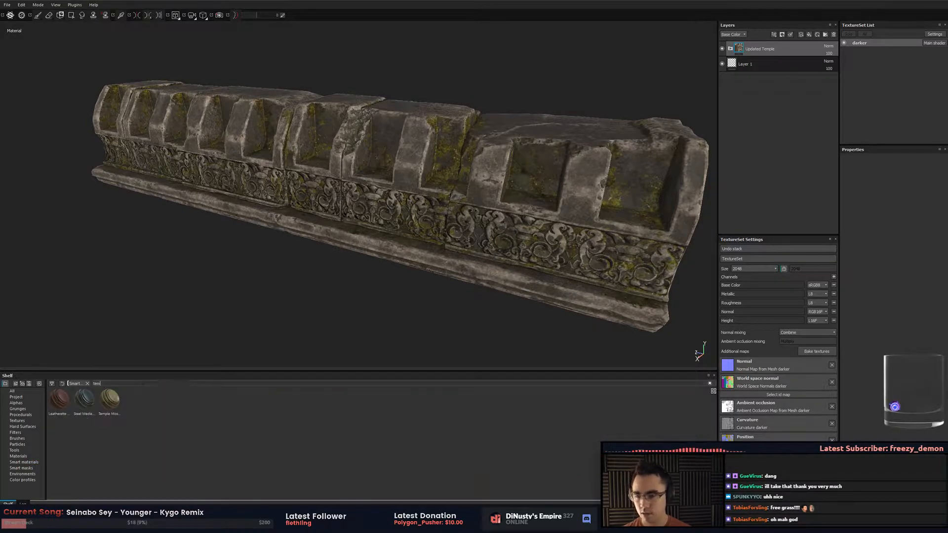
left_click_drag(122, 408, 772, 49)
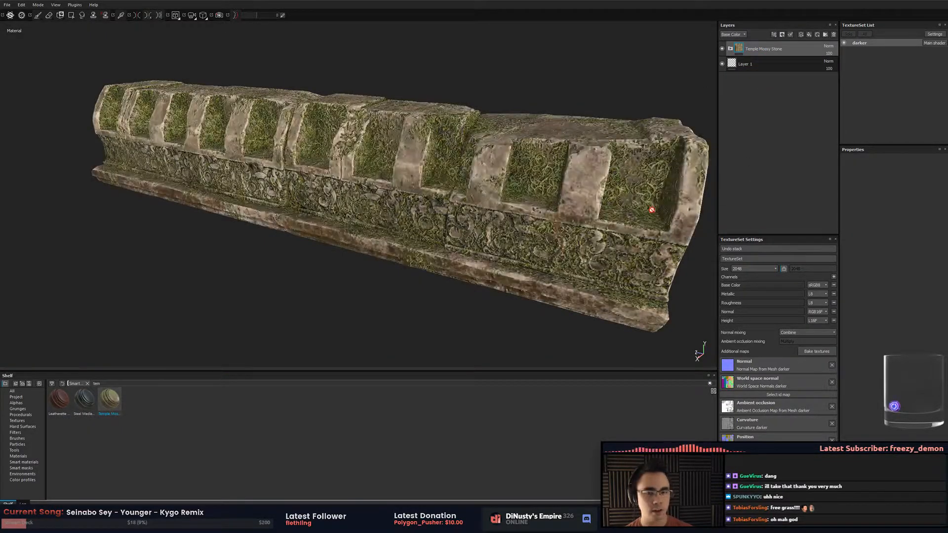
left_click_drag(465, 285, 420, 240, "alt")
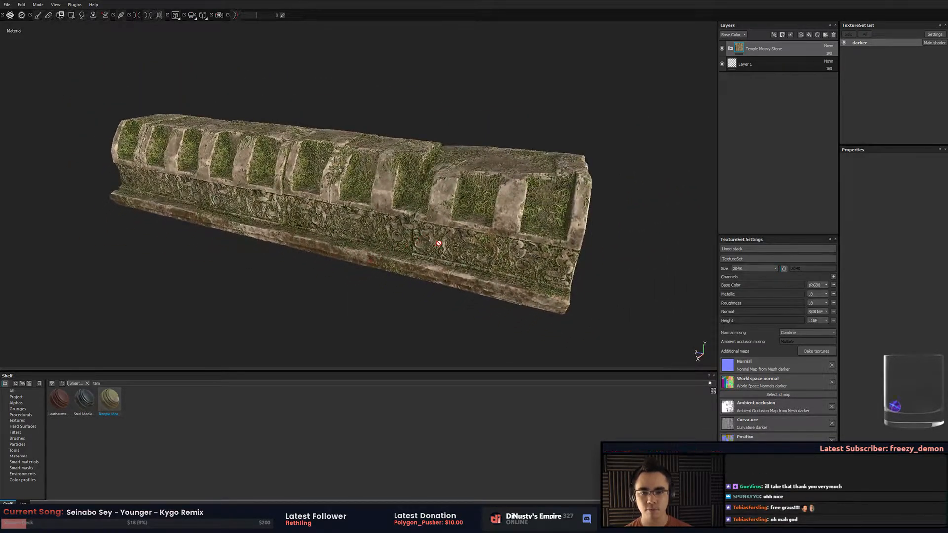
Expand the Temple Mossy Stone group and display the Mossy layer's mask on the roof.
left_click(730, 49)
left_click(749, 64, "alt")
mouse_move(693, 134)
left_mouse_down("alt")
mouse_move(617, 173)
mouse_move(537, 164)
mouse_move(589, 166)
mouse_move(555, 170)
left_mouse_up("alt")
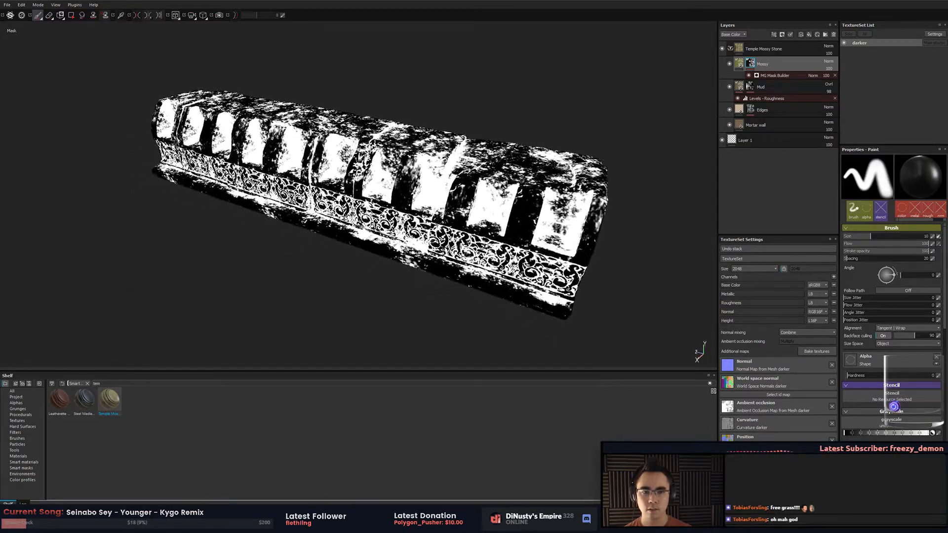
Set the MG Ground Dirt generator on the Mud layer's mask to level 0.32, contrast 0.4 and dirt height 0.64.
left_click(750, 86)
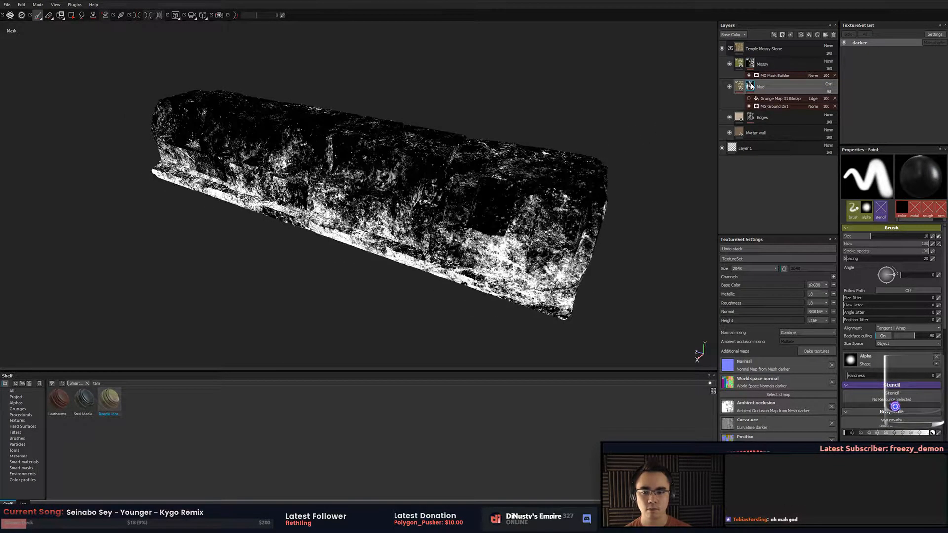
left_click(766, 106)
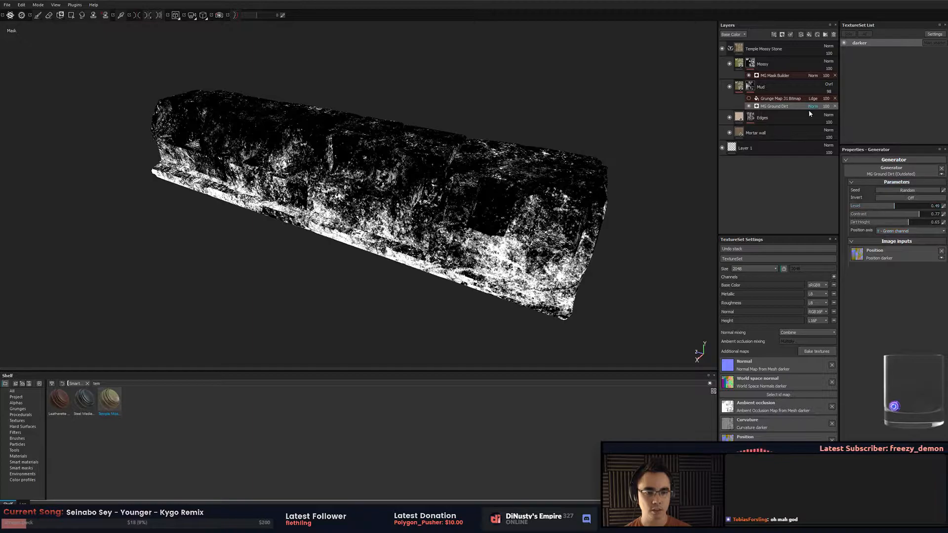
left_click_drag(879, 206, 875, 206)
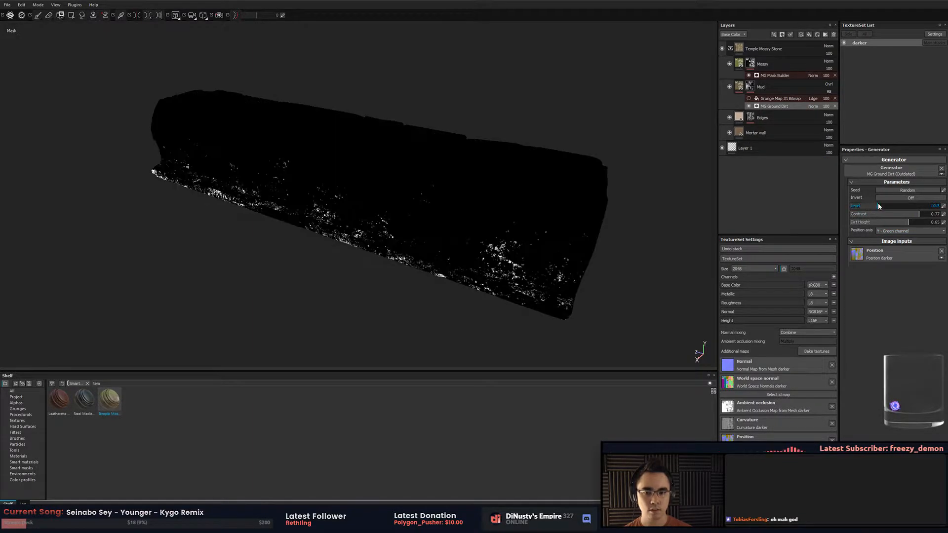
mouse_move(899, 214)
left_mouse_down()
mouse_move(878, 216)
mouse_move(908, 225)
left_mouse_up()
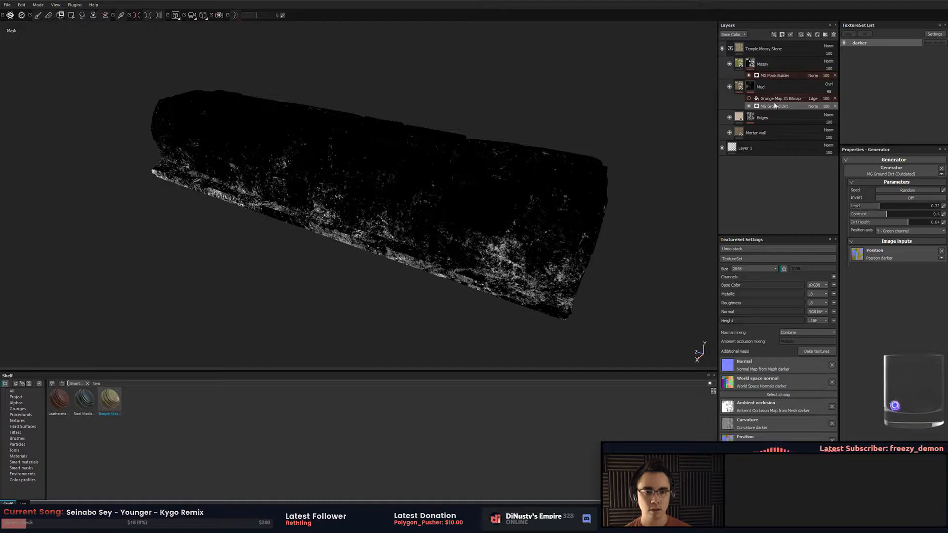
Review the Mud and Edges masks, and set the Edges mask's MG Mask Editor global balance to 0.42.
left_click(759, 119)
left_click(778, 106)
left_click(749, 86)
left_click(750, 118)
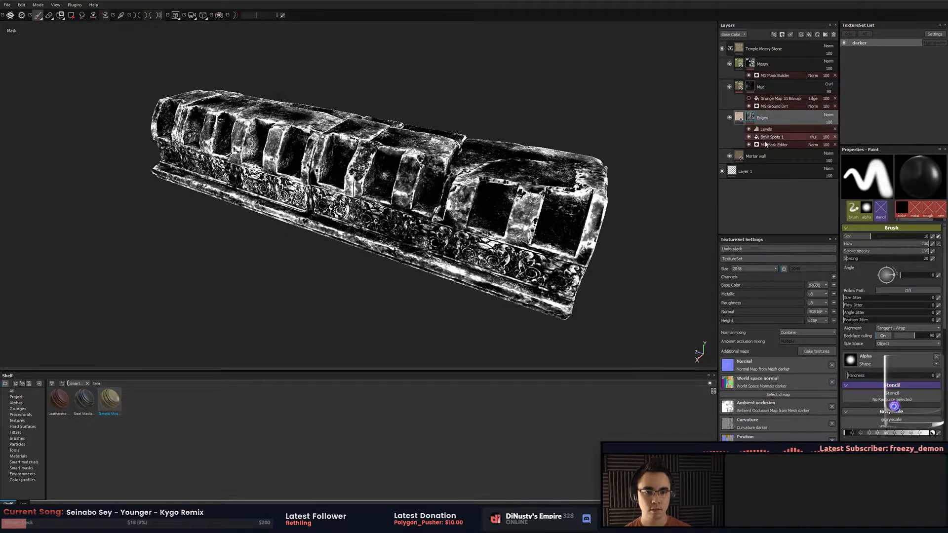
left_click(773, 144)
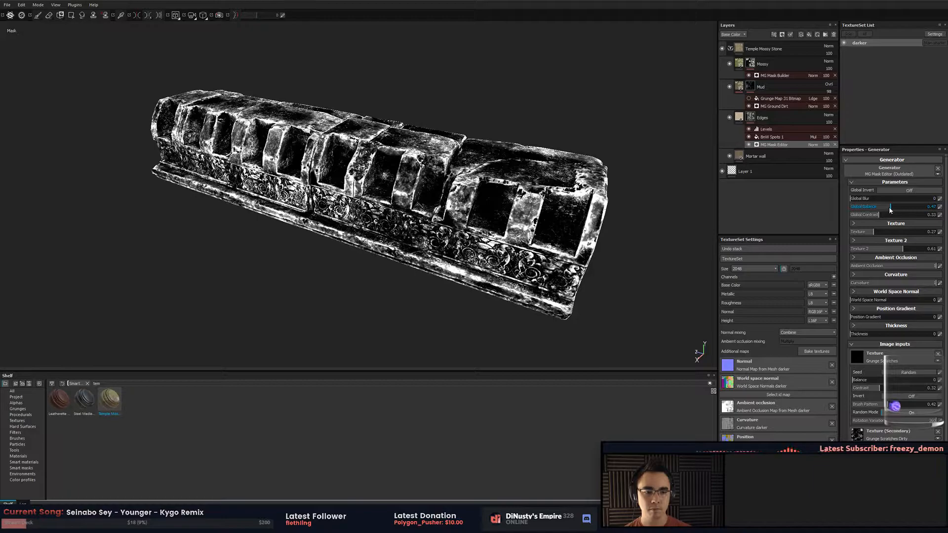
left_click(885, 207)
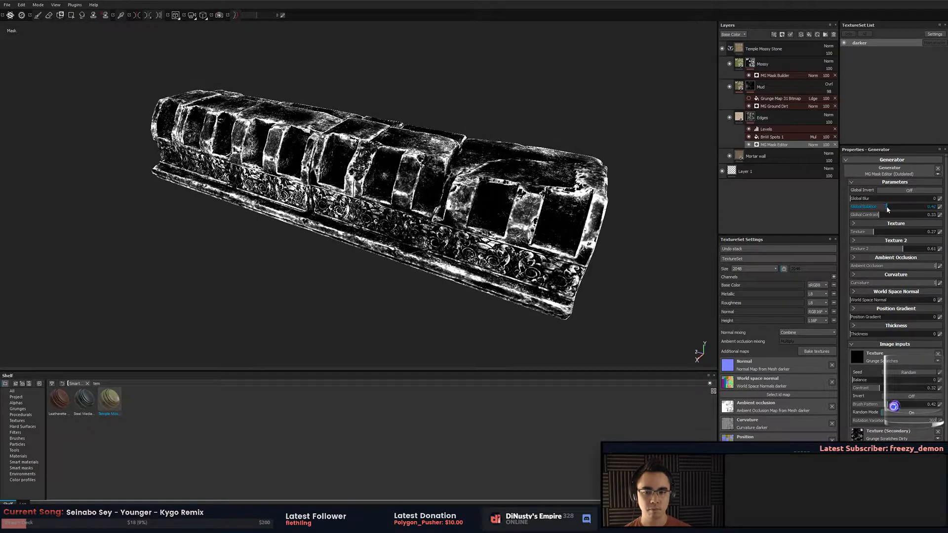
Display the Mossy layer's mask on the roof and export it to the clipboard.
left_click(755, 92)
left_click(753, 67)
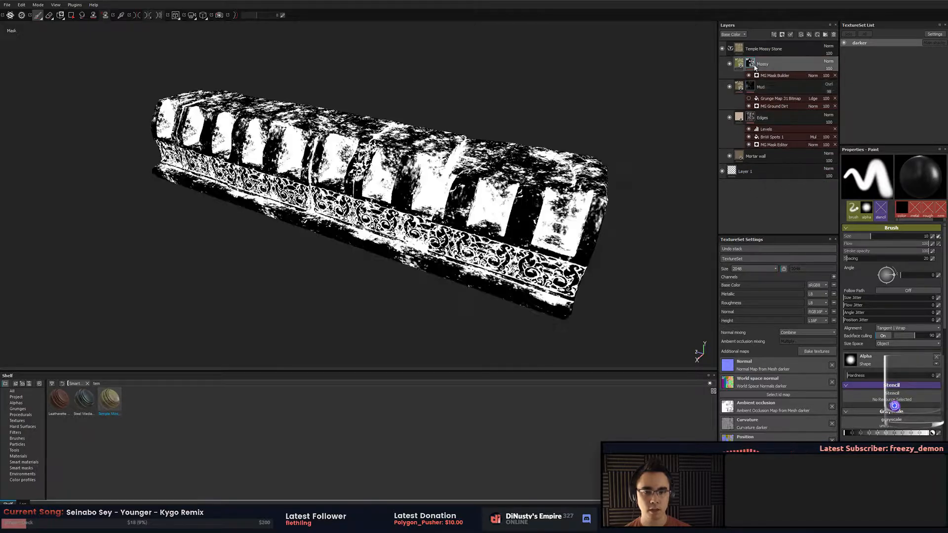
left_click_drag(592, 118, 592, 163, "alt")
right_click(750, 63)
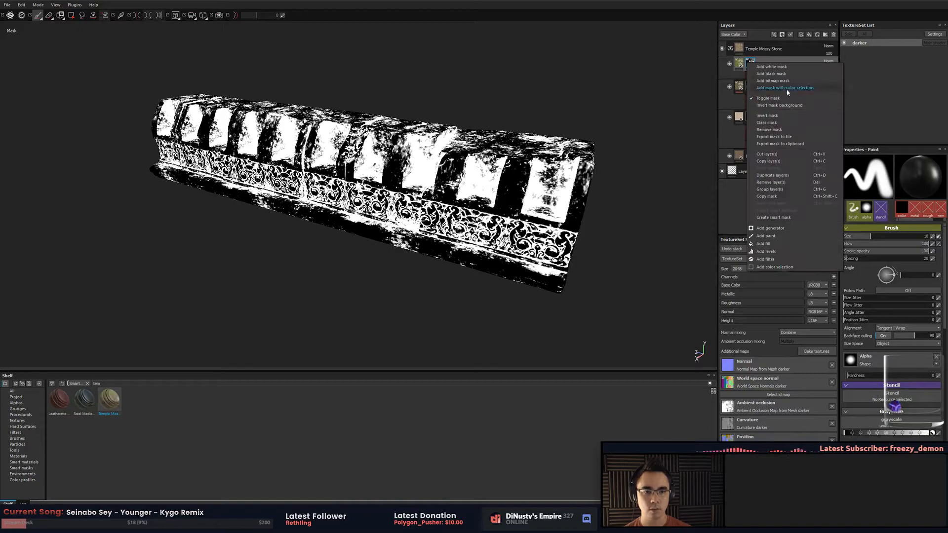
left_click(796, 144)
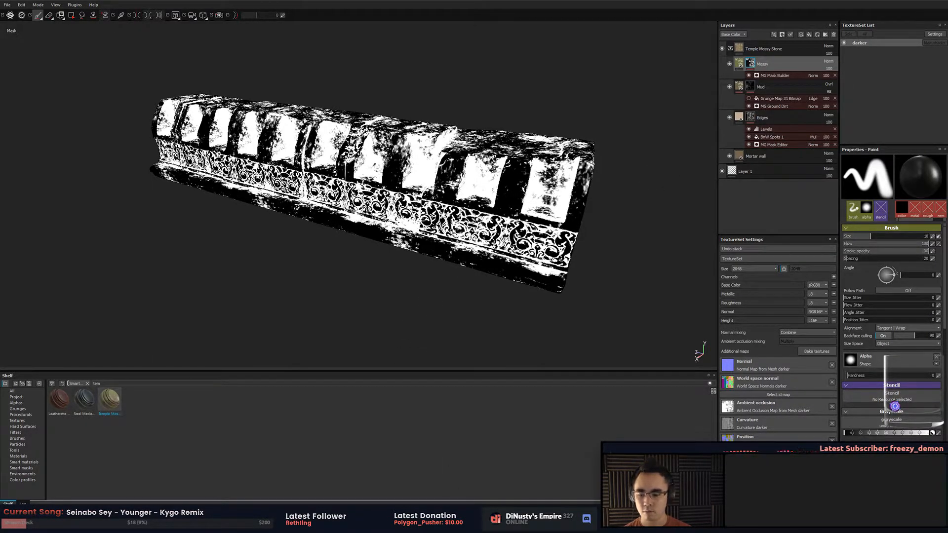
Switch to Photoshop and open the recent file Roof_corner_M.psd.
left_click(390, 524)
left_click(19, 1)
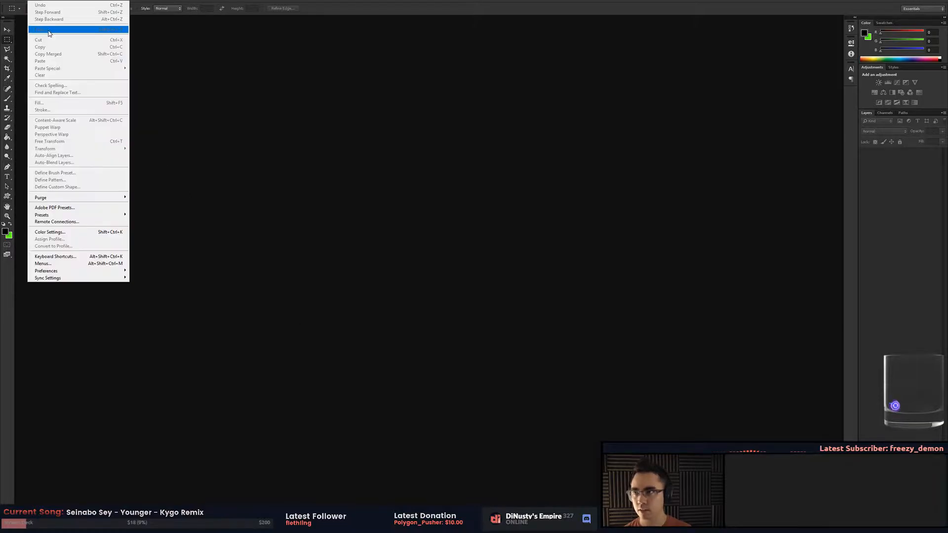
mouse_move(37, 47)
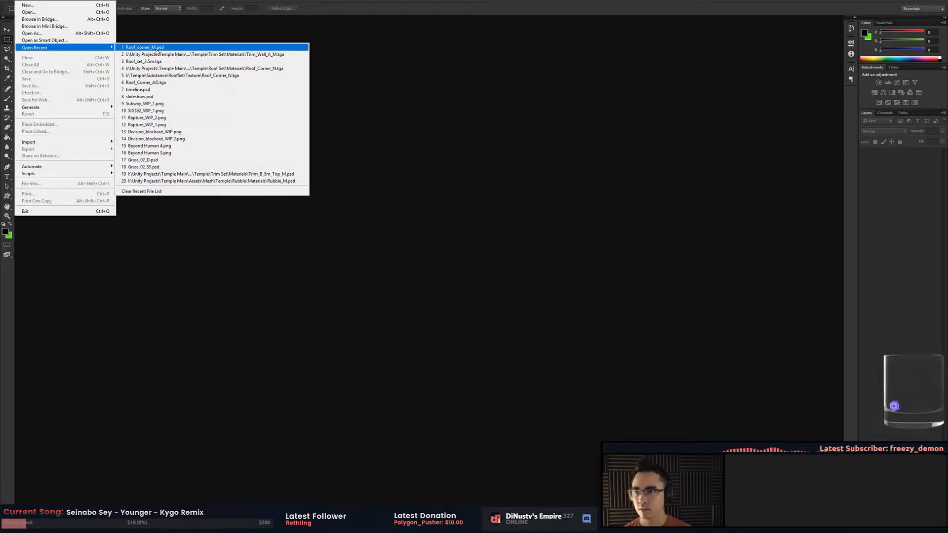
left_click(156, 47)
Paste the copied Mossy mask as a new layer and place it directly below the Edges layer.
left_click(877, 157)
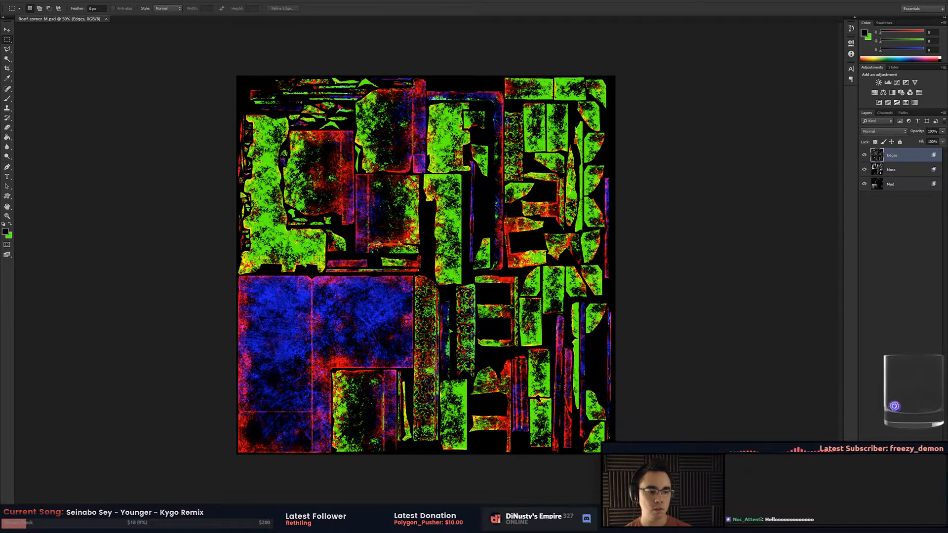
key("ctrl+v")
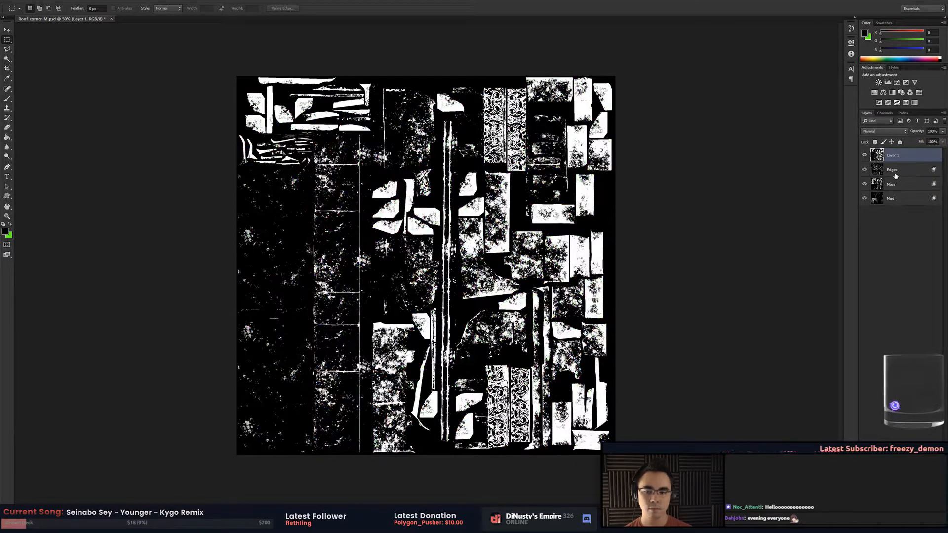
left_click_drag(886, 160, 889, 178)
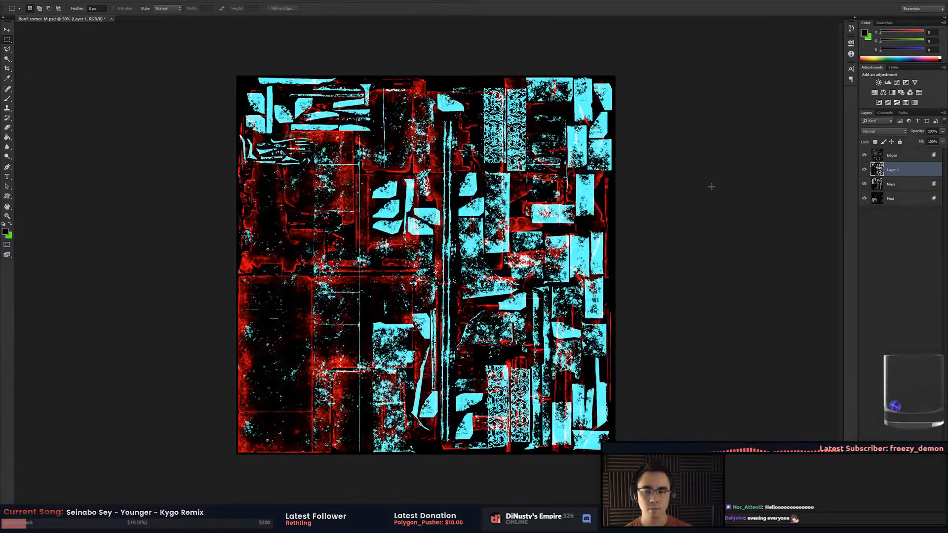
Export the Mud layer's mask from Substance Painter to the clipboard and paste it above the Mud layer in Photoshop.
key("alt+Tab")
right_click(753, 88)
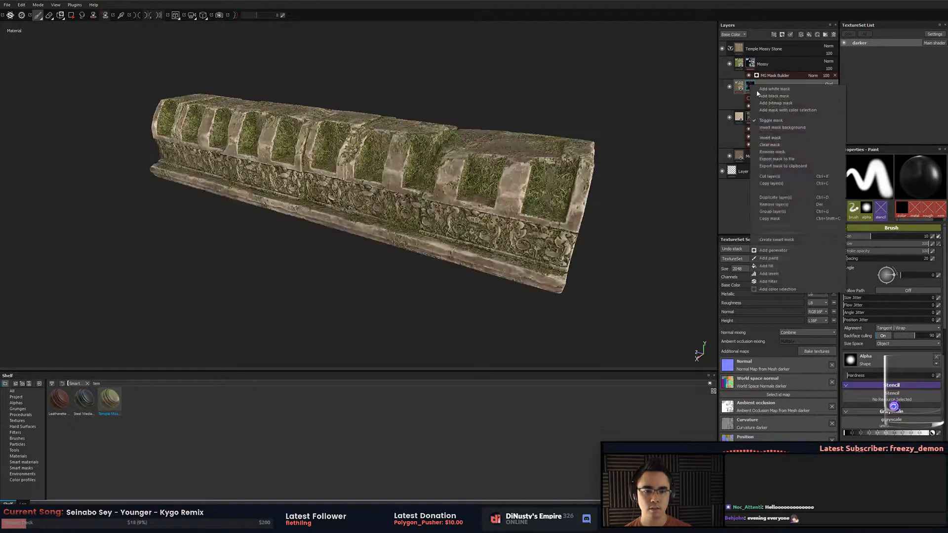
left_click(782, 165)
key("alt+Tab")
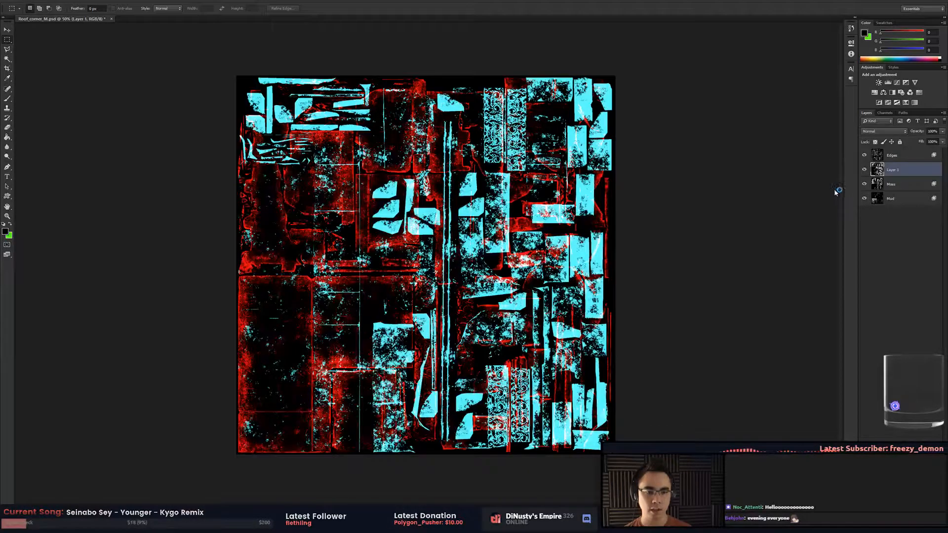
left_click(887, 185)
left_click(886, 199)
key("ctrl+v")
Export the Edges layer's mask from Substance Painter to the clipboard and paste it above the Edges layer in Photoshop.
key("alt+Tab")
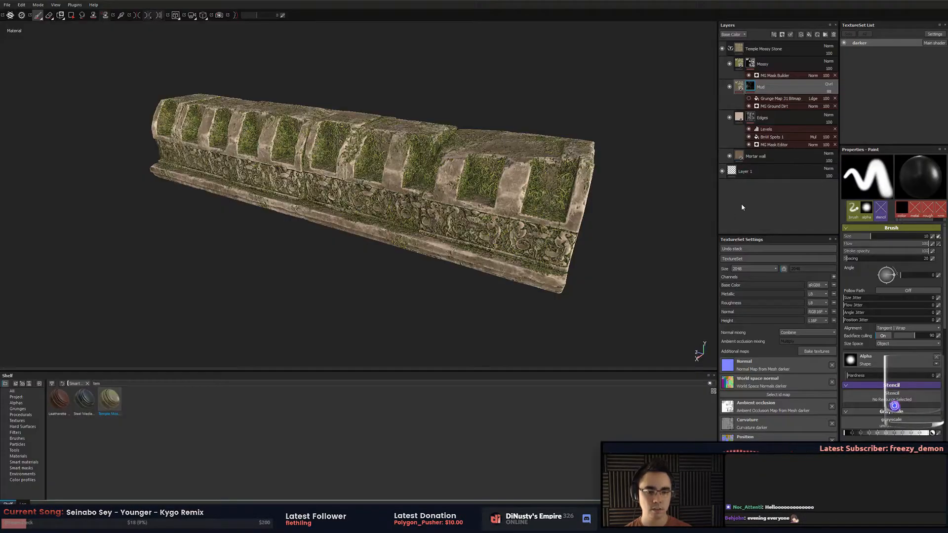
left_click(751, 118, "alt")
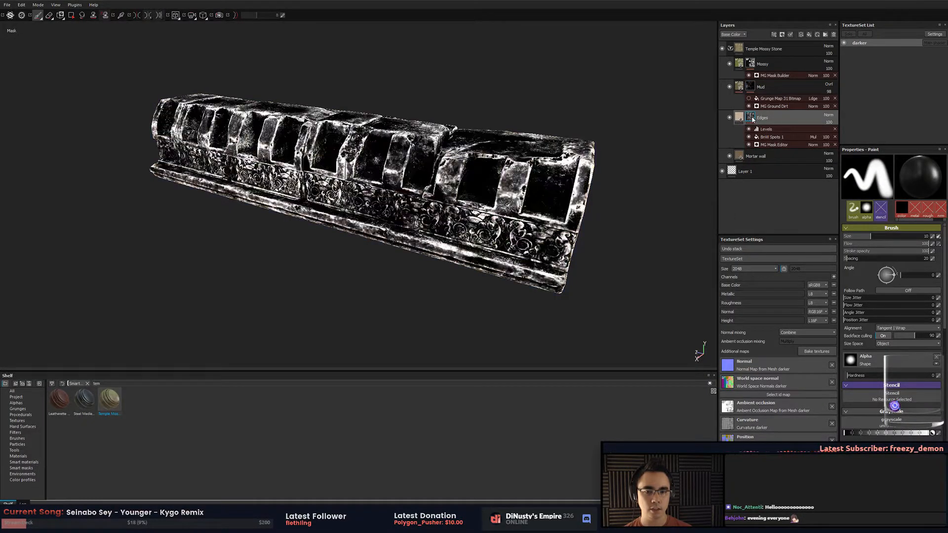
right_click(752, 120)
left_click(782, 200)
key("alt+Tab")
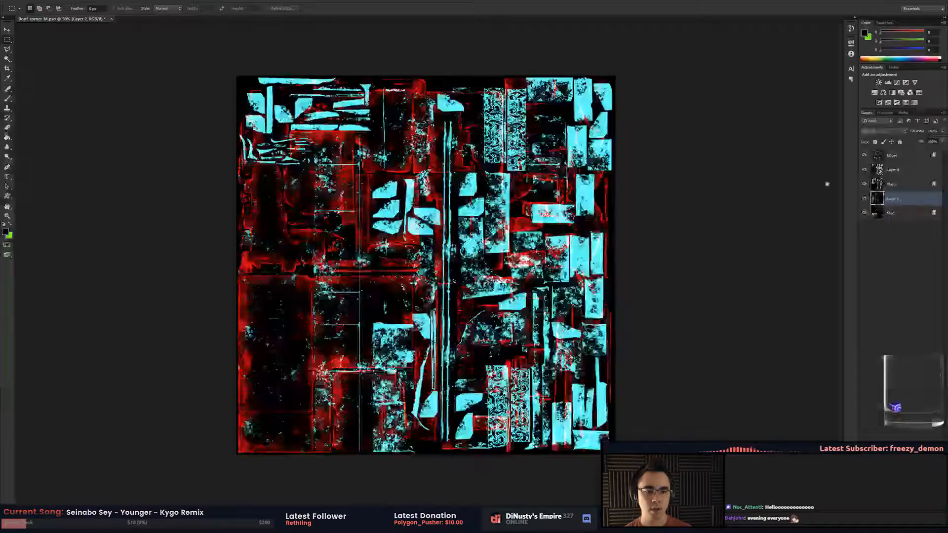
left_click(883, 156)
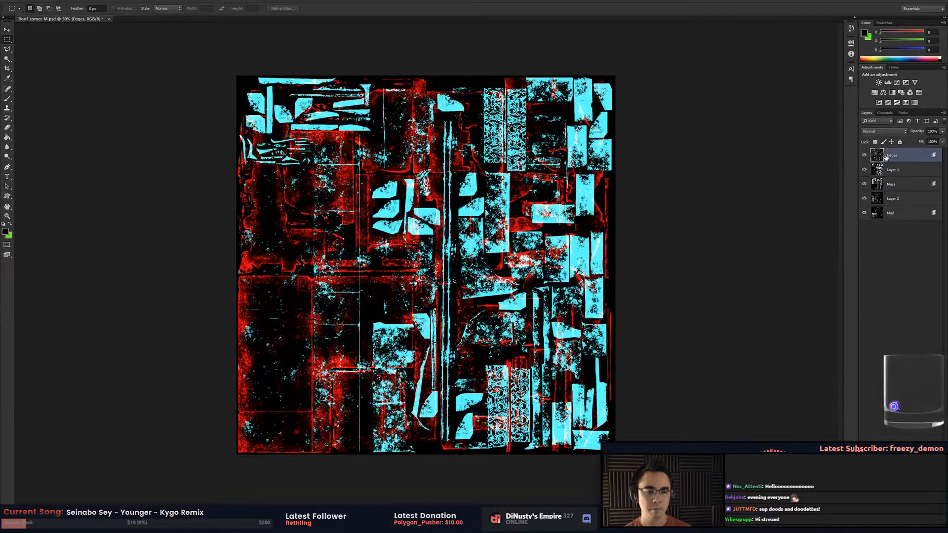
key("ctrl+v")
Delete the old Edges, Moss and Mud layers from the Photoshop document.
left_click(910, 170)
left_click(908, 199, "ctrl")
left_click(908, 227, "ctrl")
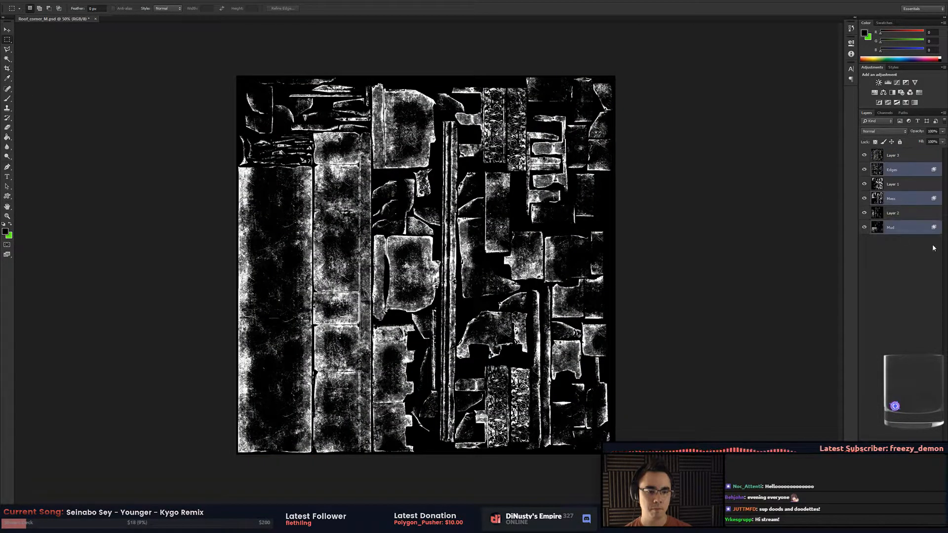
key("Delete")
Rename the pasted edge mask layer to Edges and the pasted moss mask layer to Moss.
left_click(908, 157)
double_click(891, 155)
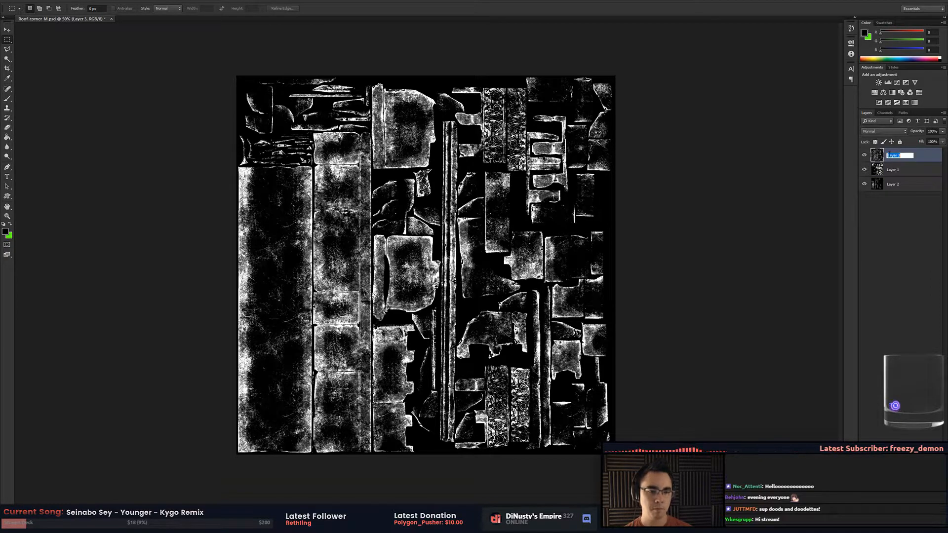
type("Edges")
key("Return")
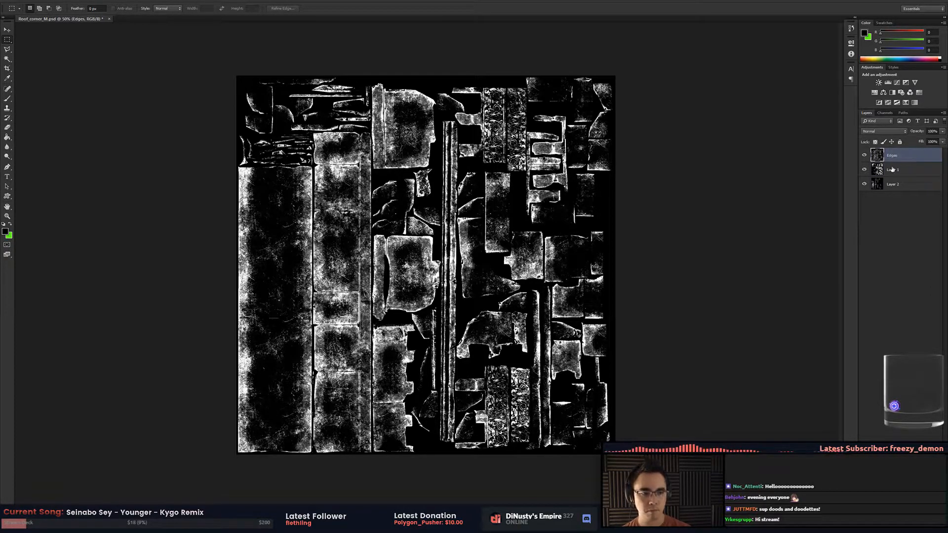
double_click(891, 170)
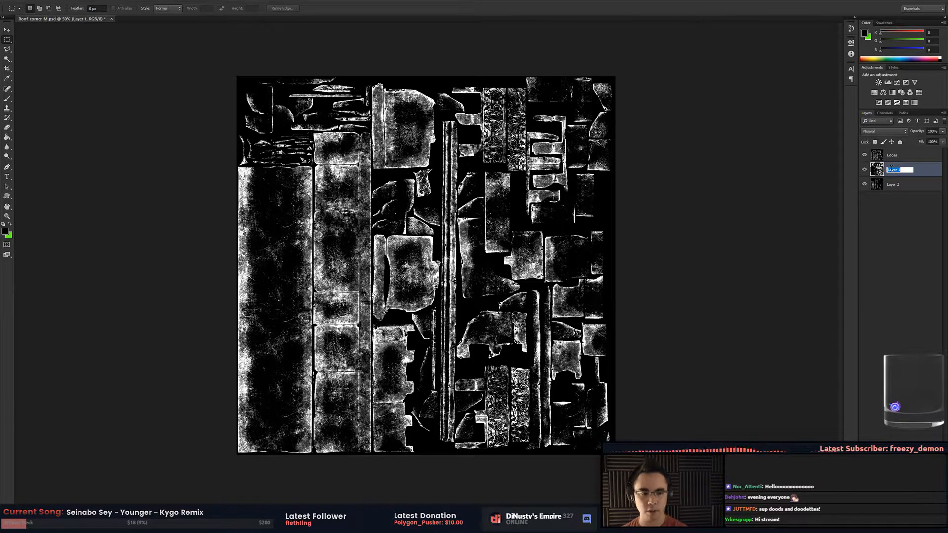
type("Moss")
key("Return")
Check the lowest pasted mask layer on its own and rename it to Mud.
left_click(889, 189)
double_click(890, 184)
key("Escape")
double_click(891, 184)
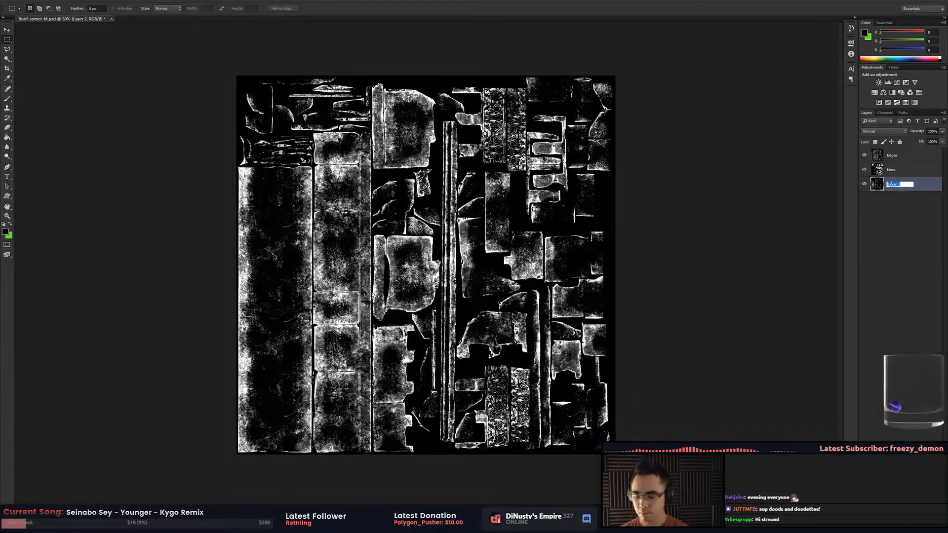
key("Return")
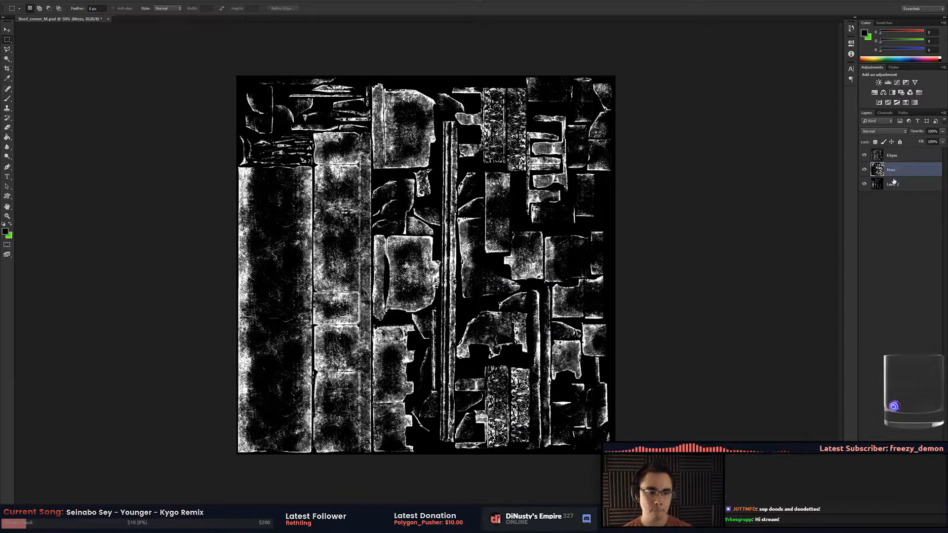
left_click(864, 184, "alt")
left_click(864, 183, "alt")
double_click(891, 184)
type("Mud")
key("Return")
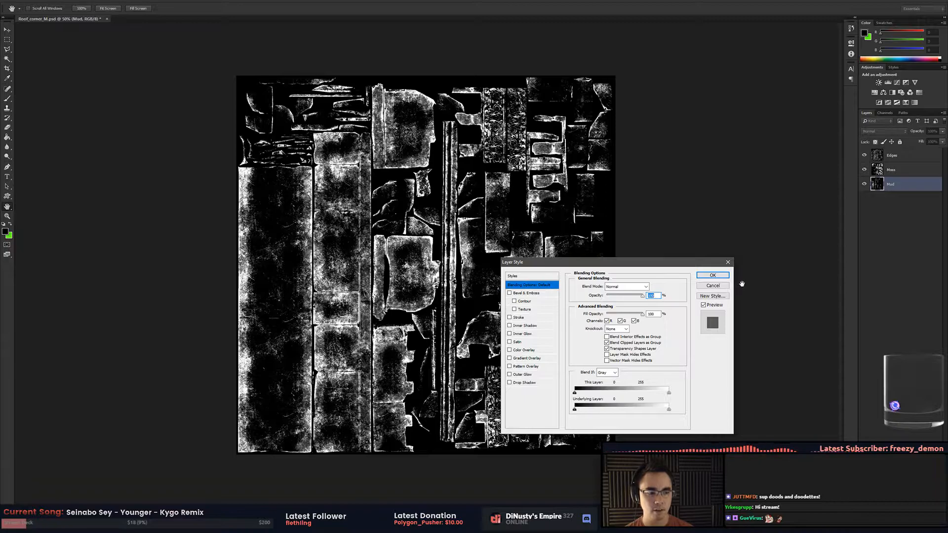
Restrict the Mud layer's blending to the blue channel and the Moss layer's blending to the green channel.
left_click(620, 320)
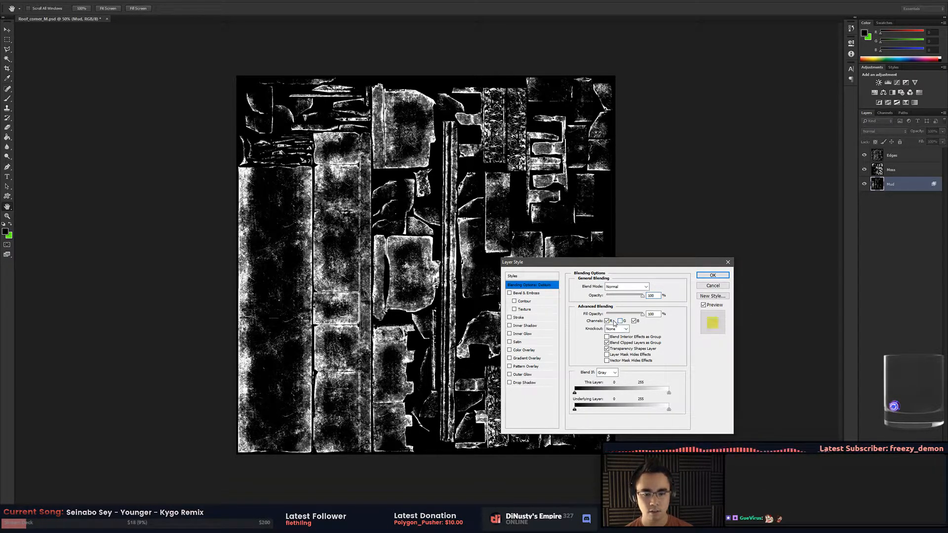
left_click(712, 285)
double_click(913, 170)
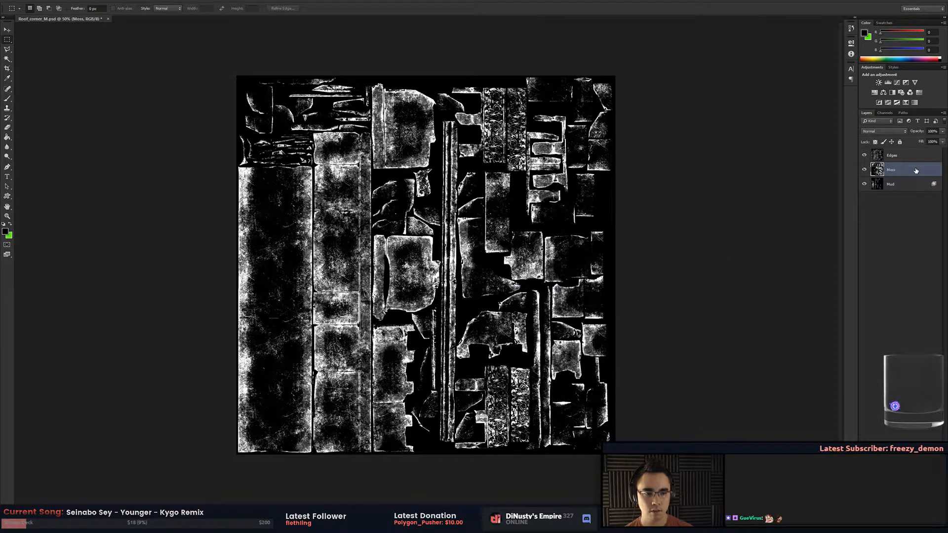
left_click(607, 321)
left_click(634, 321)
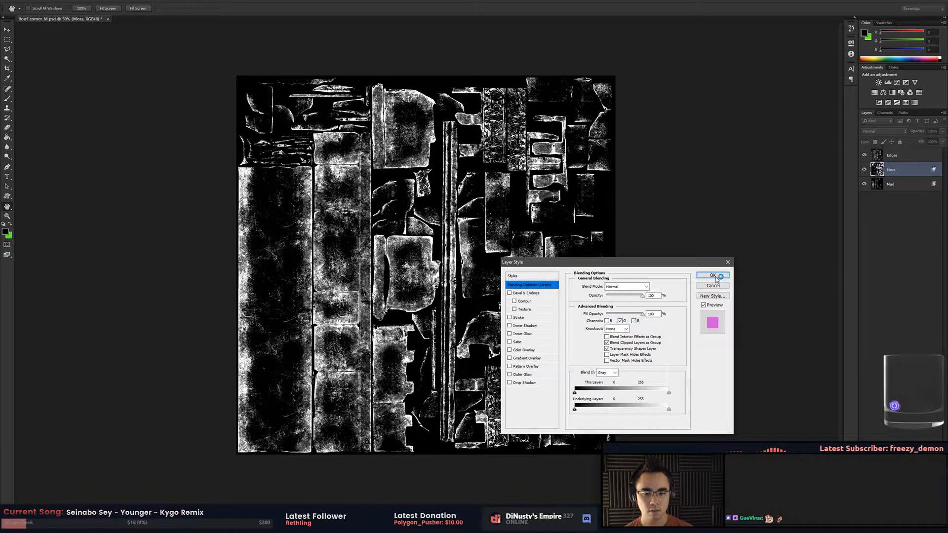
left_click(712, 275)
Restrict the Edges layer's blending to the red channel only.
left_click(911, 156)
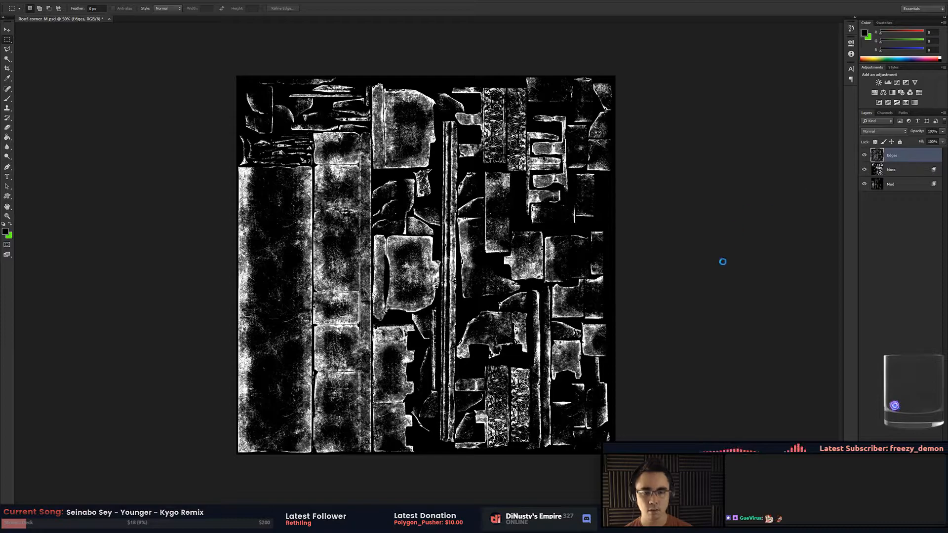
left_click(607, 321)
left_click(634, 321)
left_click(712, 277)
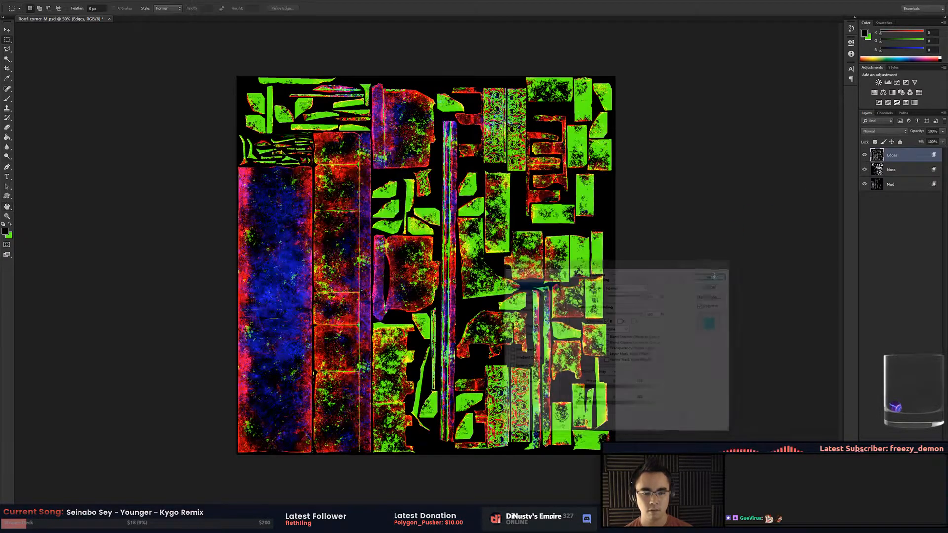
Save the packed mask as Roof_5m_M.psd in the Roof Set Materials folder, keeping maximized compatibility.
key("ctrl+shift+s")
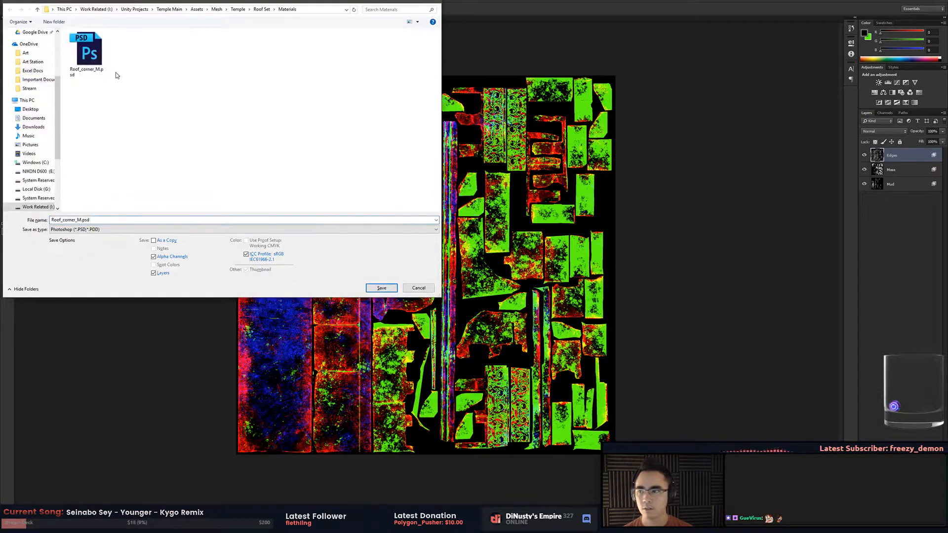
left_click(79, 220)
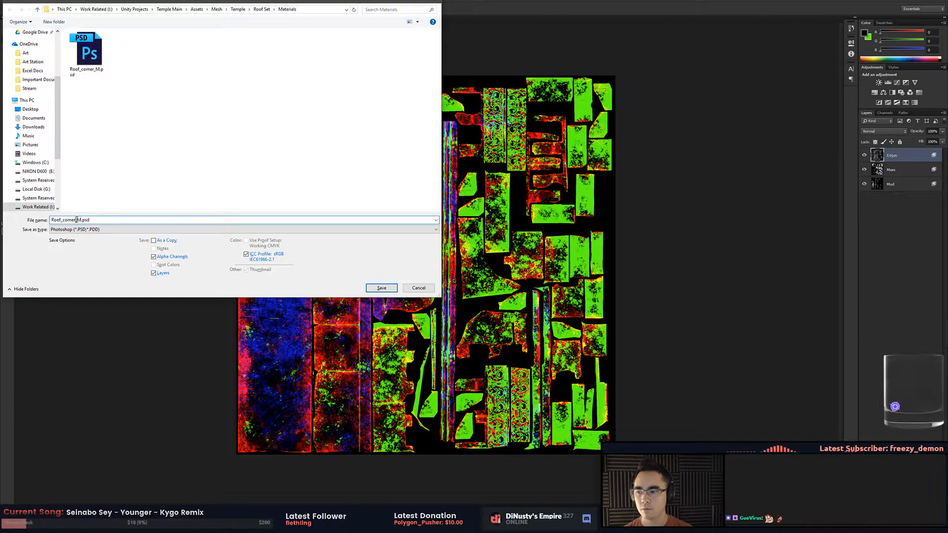
type("flat")
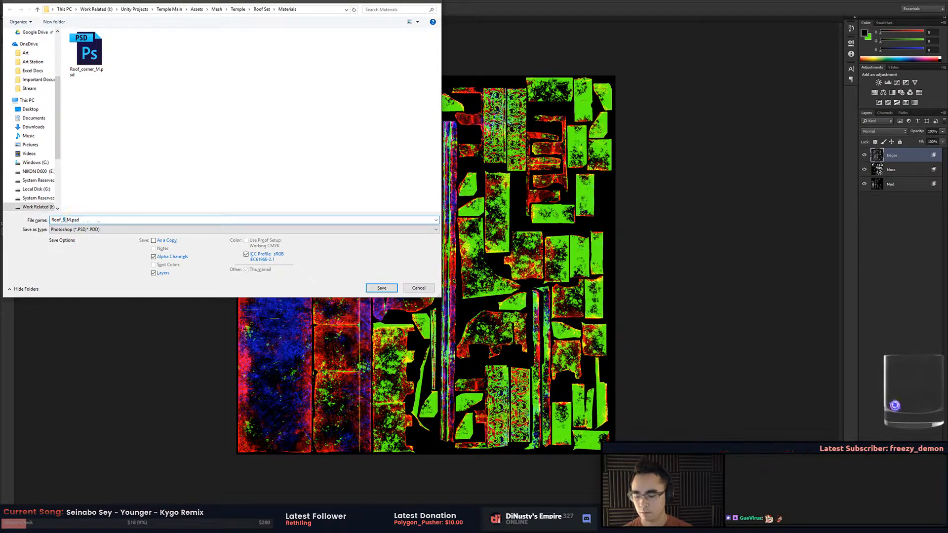
left_click(388, 288)
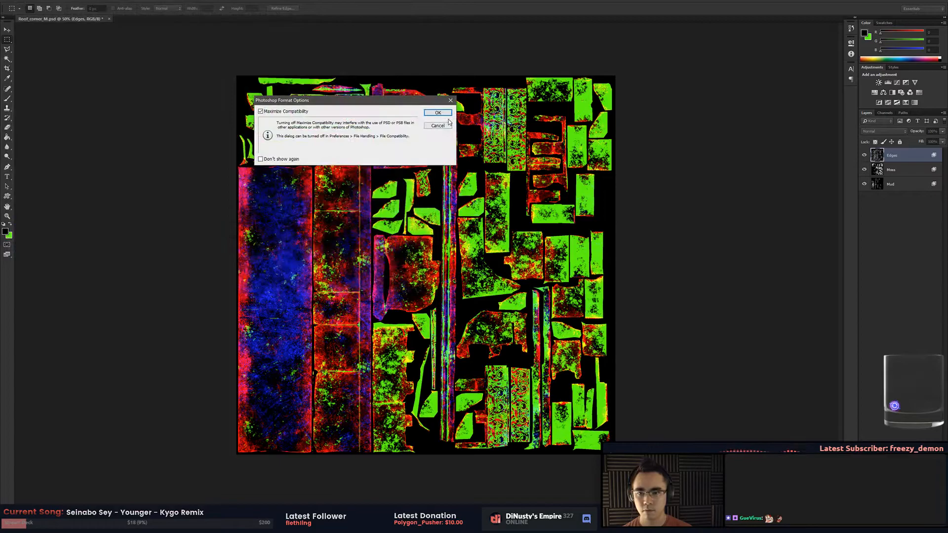
key("Return")
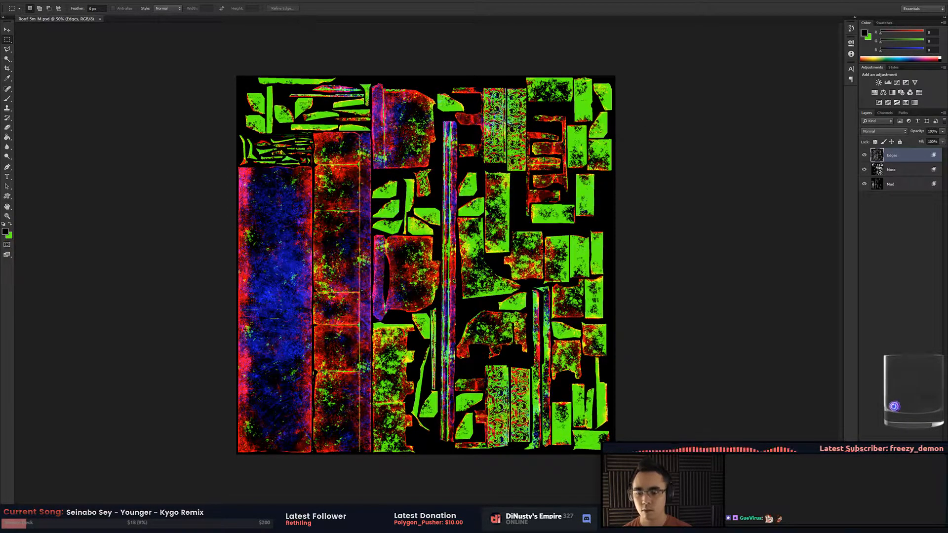
Switch to Substance Painter and search all shelf resources for the baked ambient occlusion map.
key("alt+Tab")
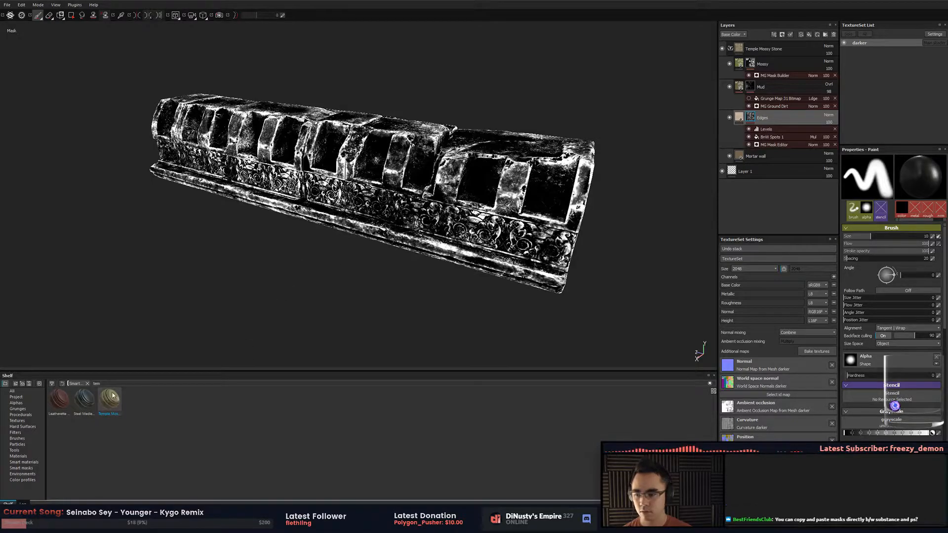
key("BackSpace")
key("BackSpace")
key("BackSpace")
type("amb")
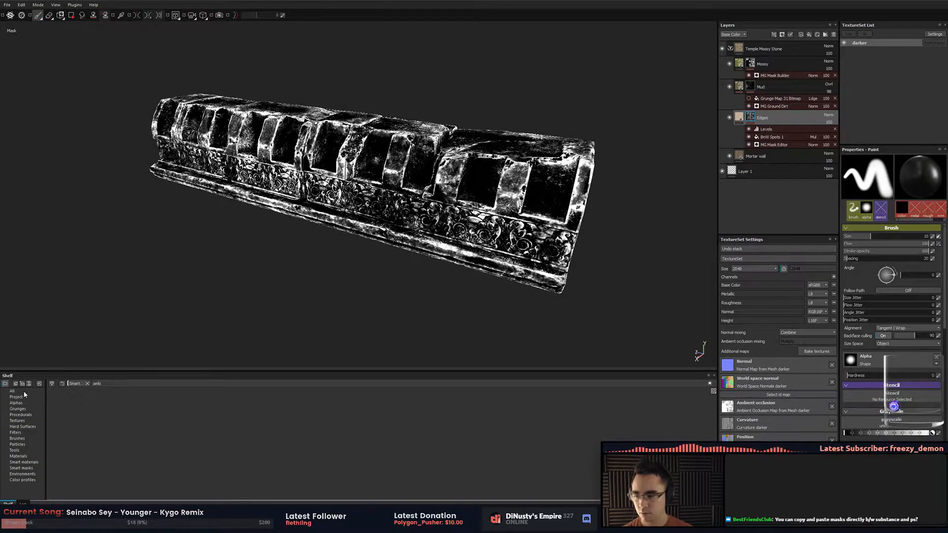
left_click(87, 383)
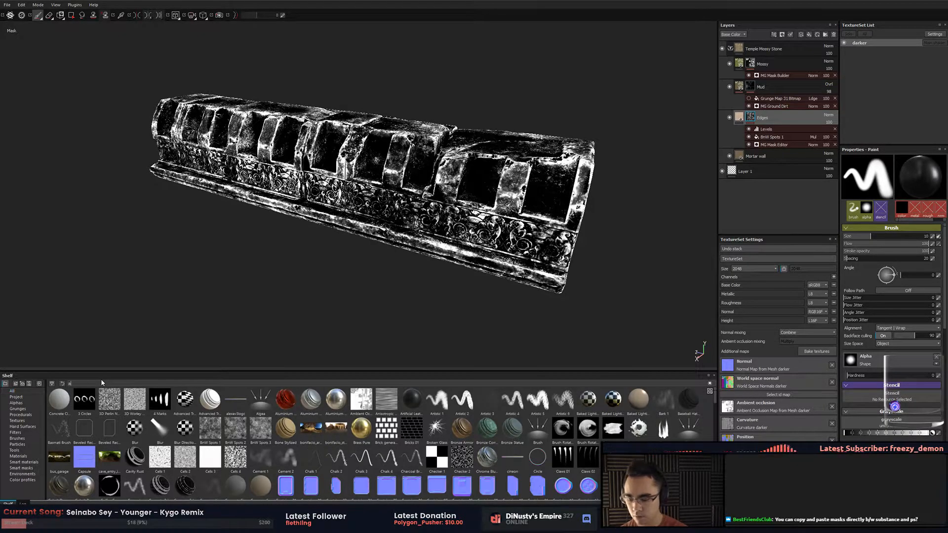
type("ambl")
Export the ambient occlusion map resource from the shelf into the RoofSet Texture folder.
left_click(62, 400)
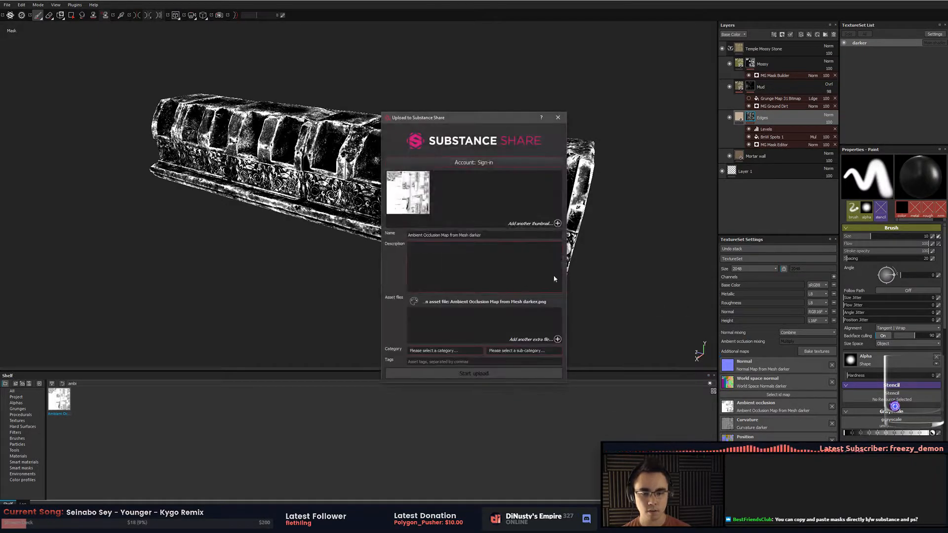
left_click(558, 119)
right_click(58, 399)
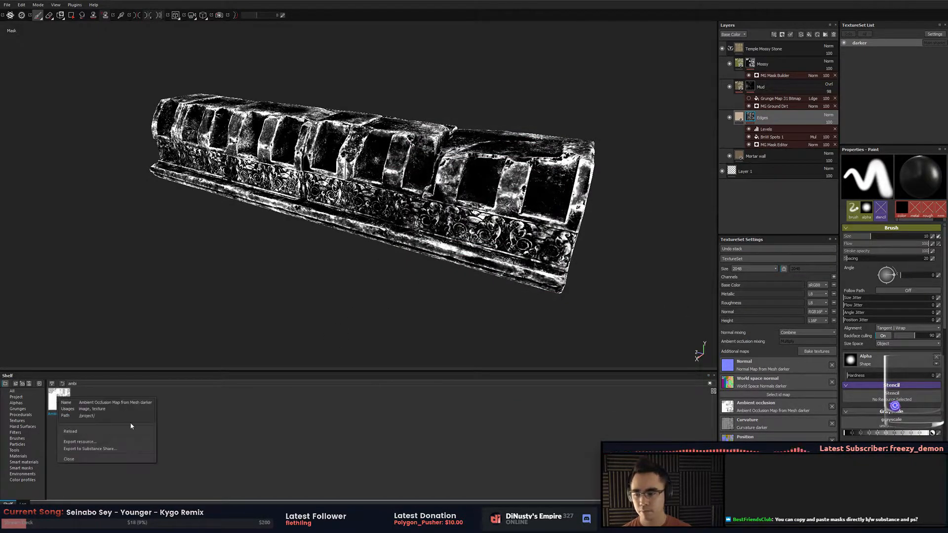
left_click(119, 441)
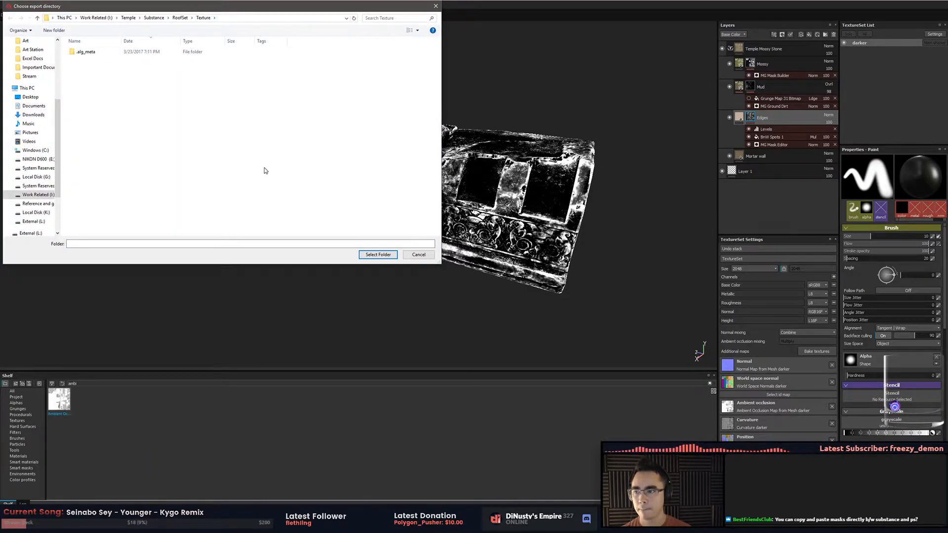
left_click(376, 254)
Export the Mossy layer's mask to the clipboard in Substance Painter and return to Photoshop.
key("alt+Tab")
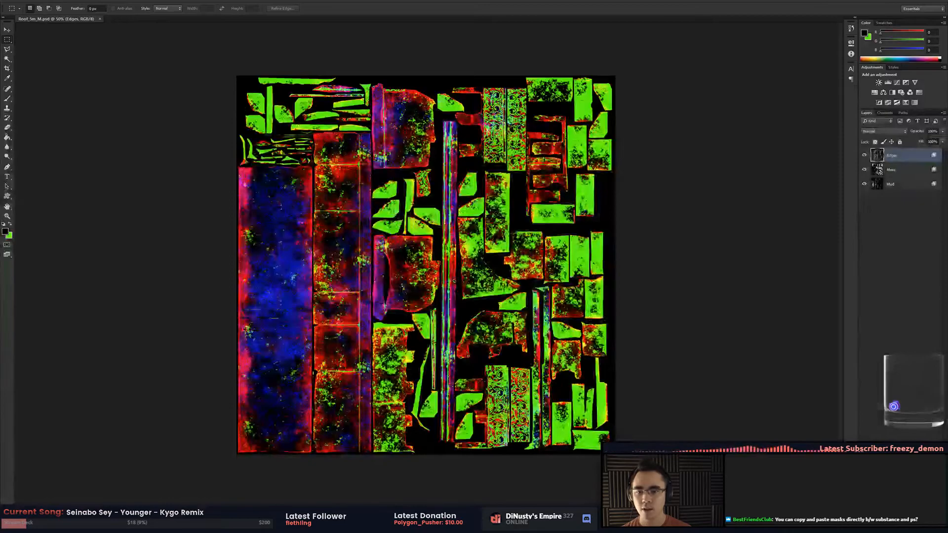
key("alt+Tab")
left_click(750, 62)
right_click(750, 62)
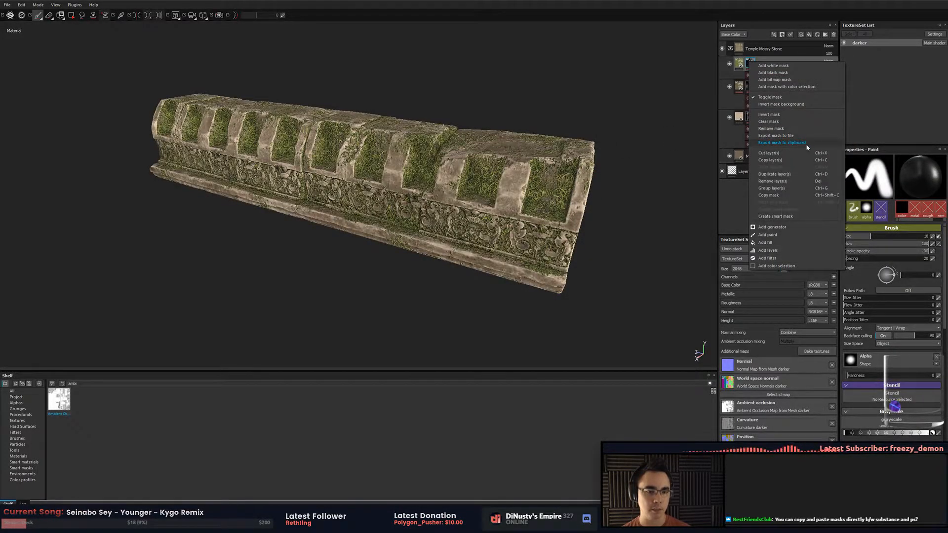
left_click(809, 144)
key("alt+Tab")
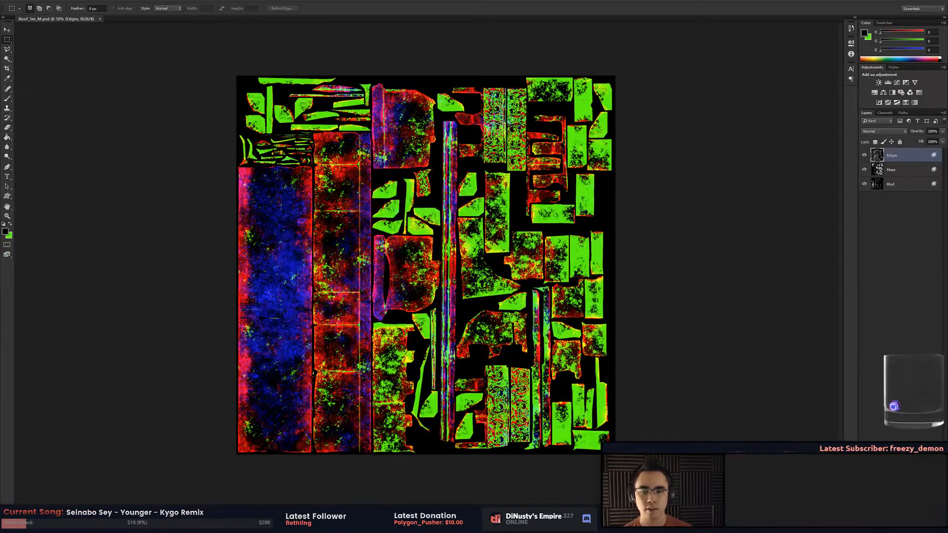
Examine the packed RGB mask up close and go through its Mud, Moss and Edges layers.
key("ctrl+plus")
key("ctrl+plus")
key("ctrl+plus")
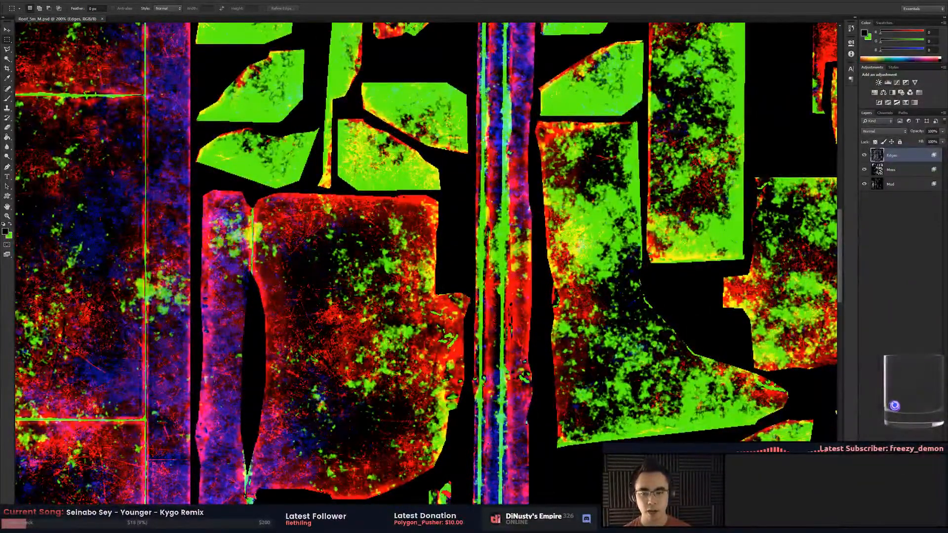
key("ctrl+minus")
key("ctrl+minus")
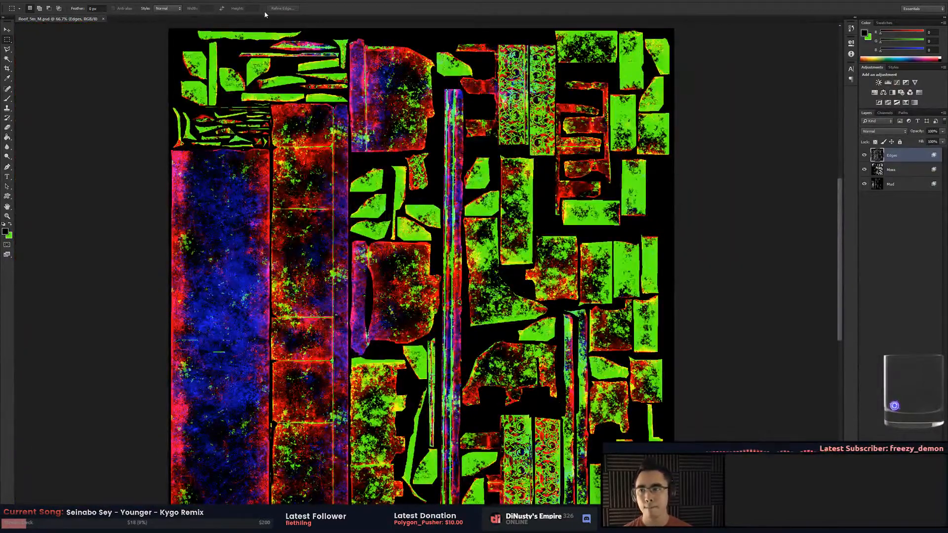
left_click(882, 182)
left_click(881, 170)
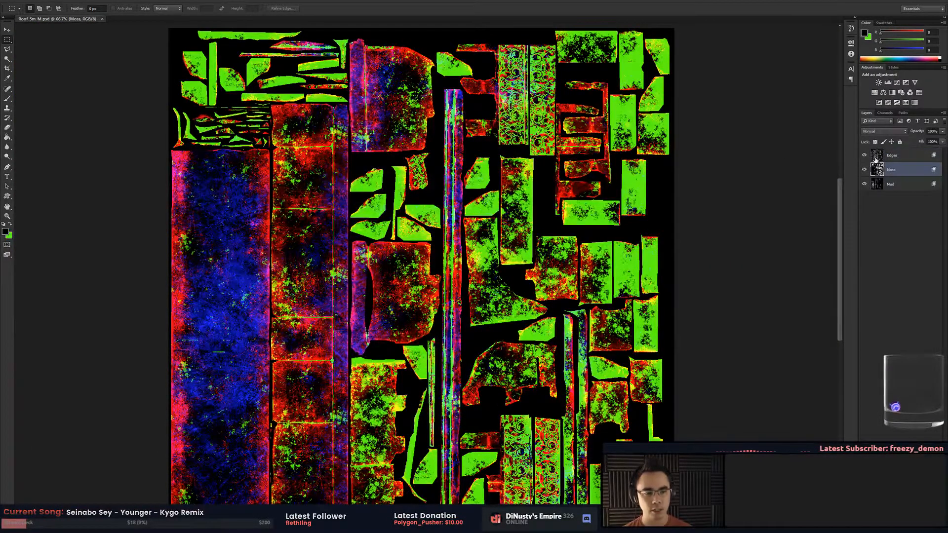
left_click(878, 157)
Float the Roof_5m_M document in its own window and look through the Materials folder for a file to open.
left_click_drag(404, 22, 407, 26)
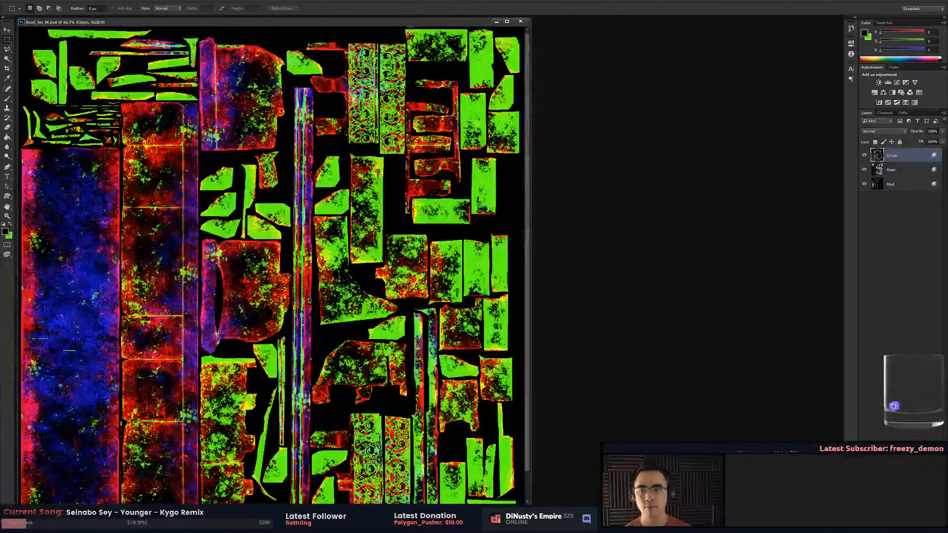
double_click(583, 135)
left_click(211, 53)
left_click(245, 69)
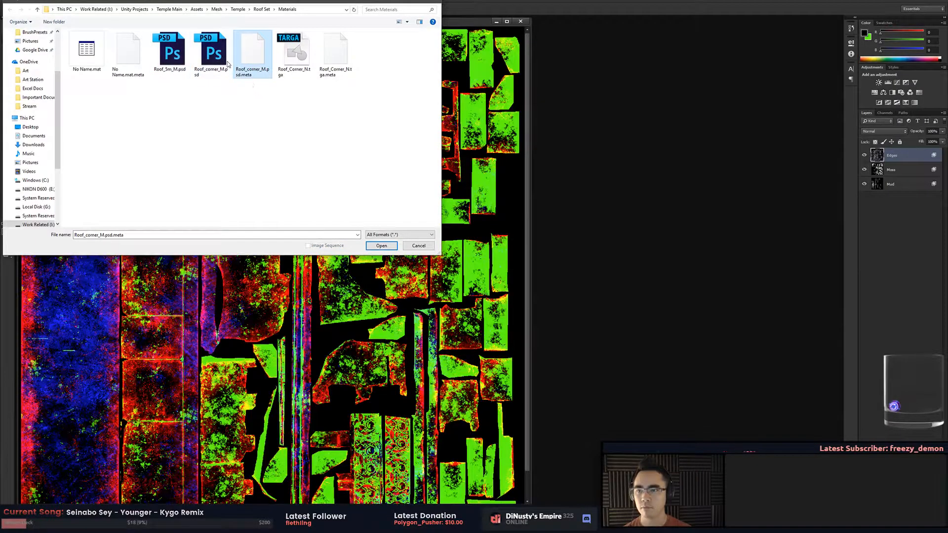
left_click(212, 52)
left_click(331, 58)
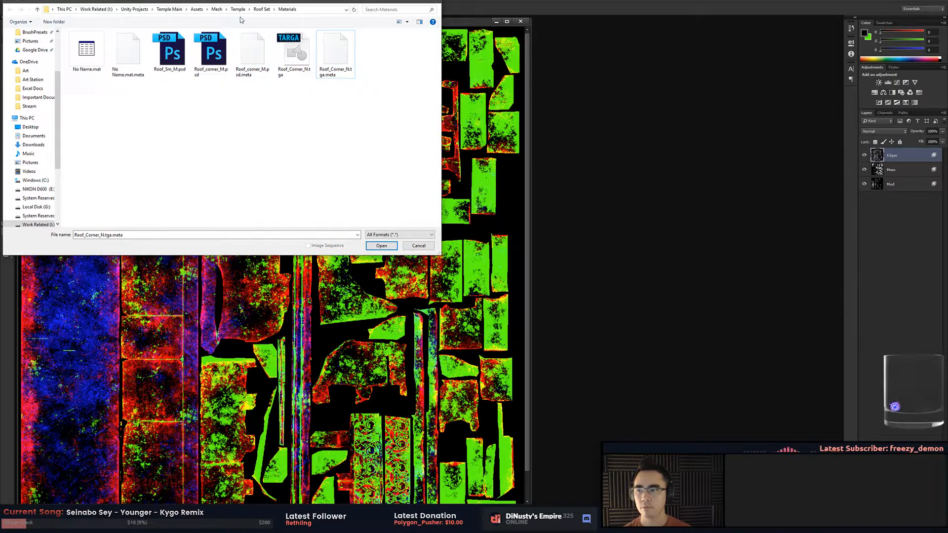
Open Ambient Occlusion Map from Mesh darker.png from the Texture folder under Temple, Substance, RoofSet.
scroll(45, 48, "up", 3)
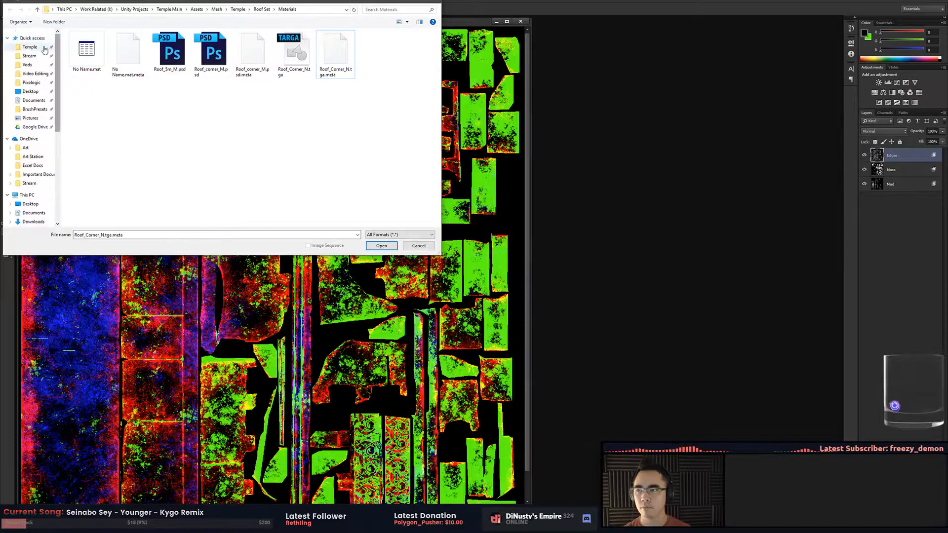
left_click(31, 47)
left_click(123, 113)
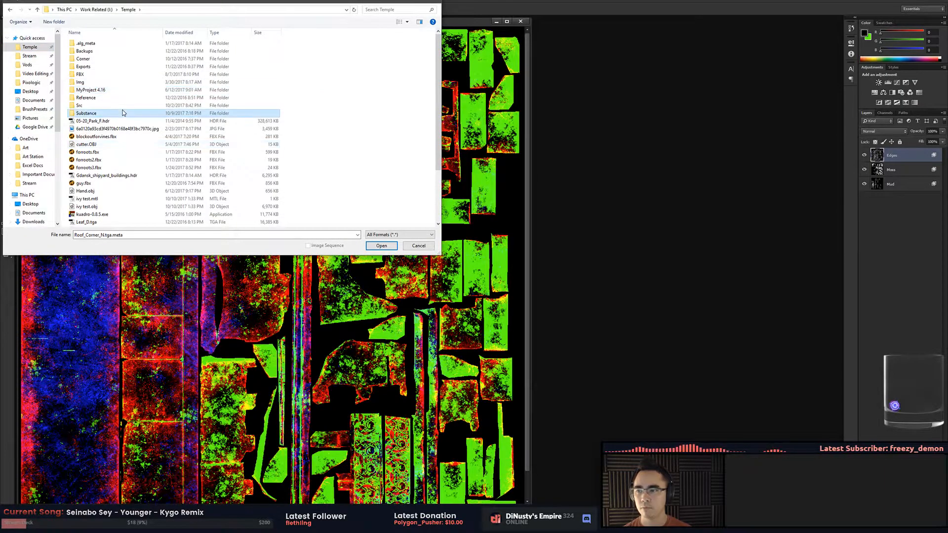
double_click(124, 112)
double_click(84, 90)
left_click(86, 90)
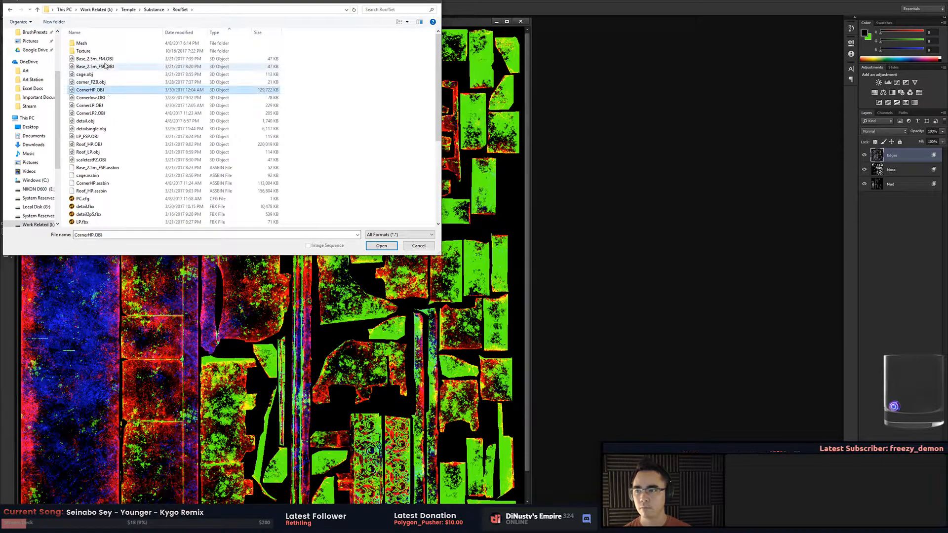
left_click(93, 51)
double_click(93, 51)
left_click(94, 51)
double_click(93, 52)
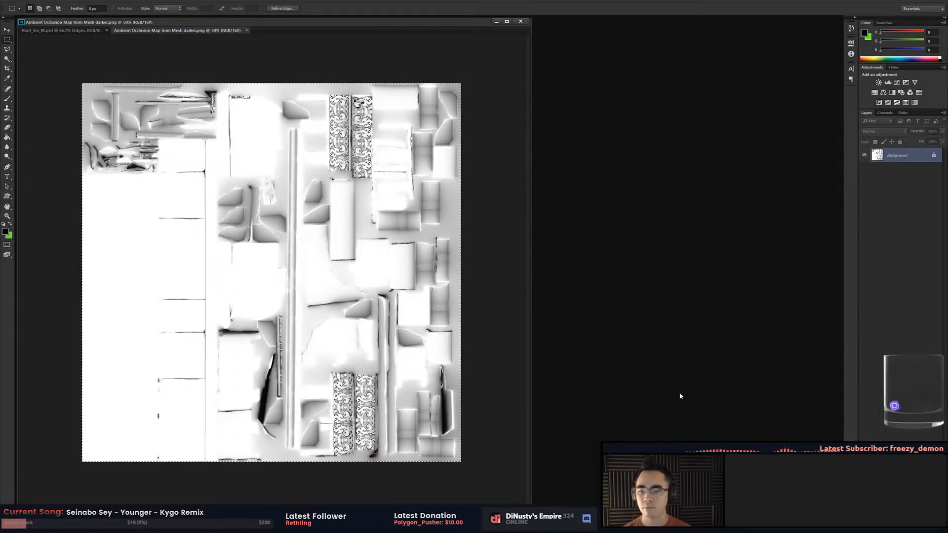
Copy the ambient occlusion image into a new alpha channel of Roof_5m_M.psd, return to the RGB composite and save.
key("ctrl+Tab")
left_click(884, 113)
key("ctrl+6")
key("ctrl+v")
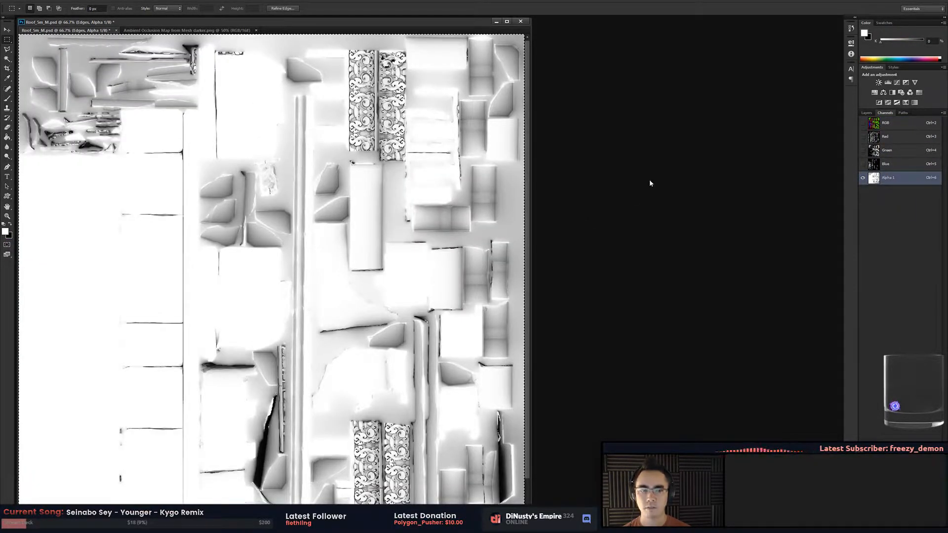
key("ctrl+2")
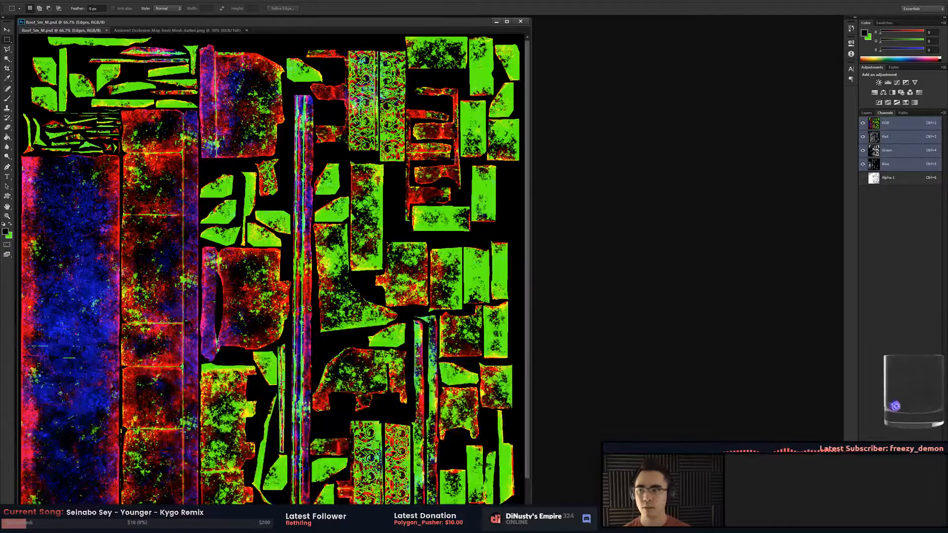
Switch to Unity and select the Roof_set_5m mesh in the scene to show its S_Roof material.
key("alt+Tab")
key("alt+Tab")
key("alt+Tab")
left_click(369, 309)
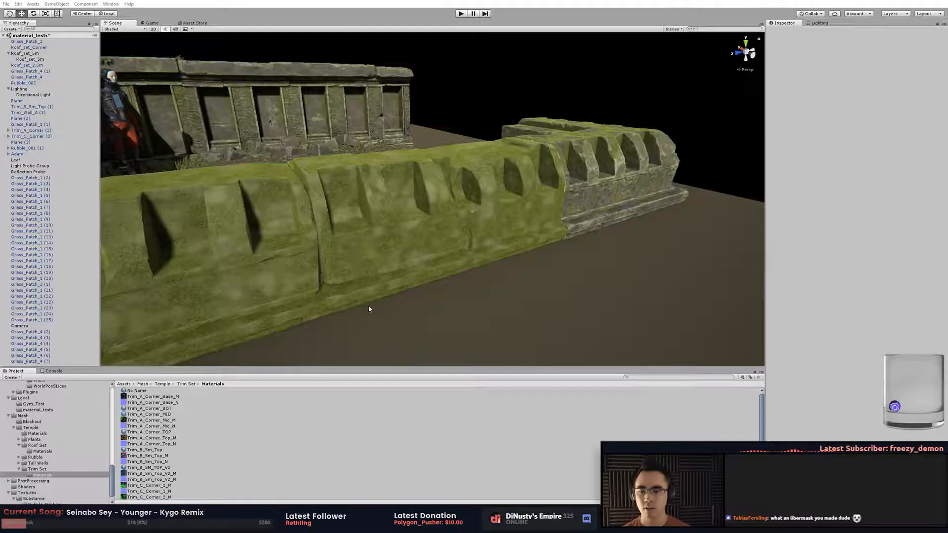
left_click(450, 262)
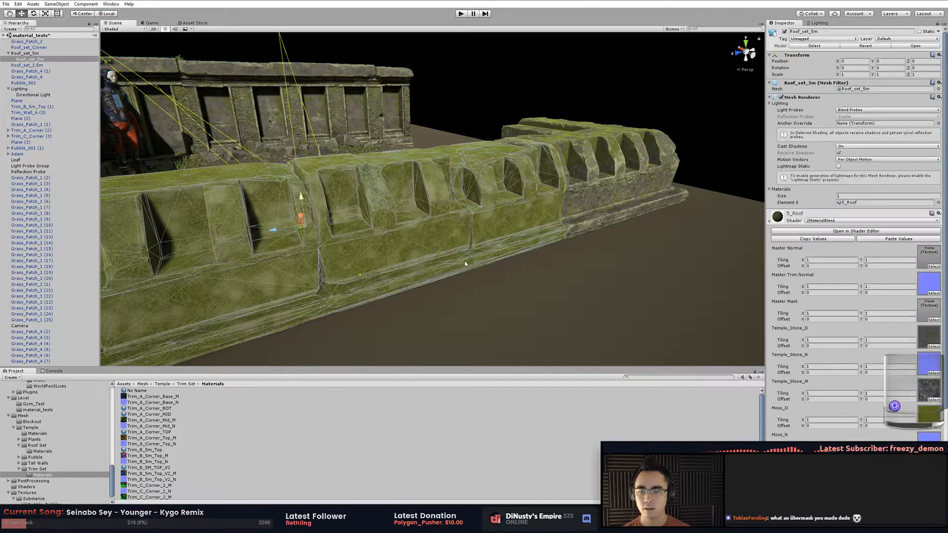
mouse_move(508, 196)
middle_mouse_down()
mouse_move(600, 235)
mouse_move(593, 252)
middle_mouse_up()
Compare the textured roof in Substance Painter with the 5 m roof in the Unity scene.
key("alt+Tab")
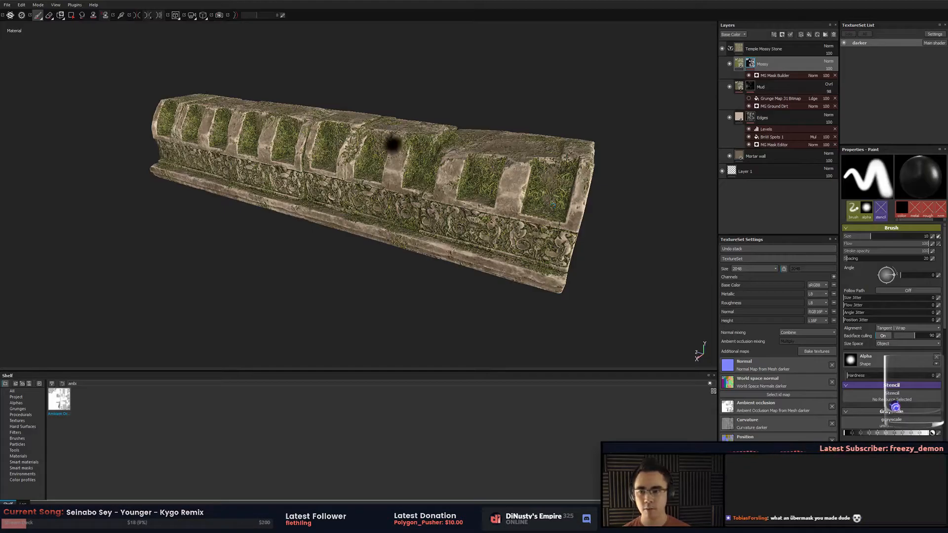
key("alt+Tab")
key("alt+Tab")
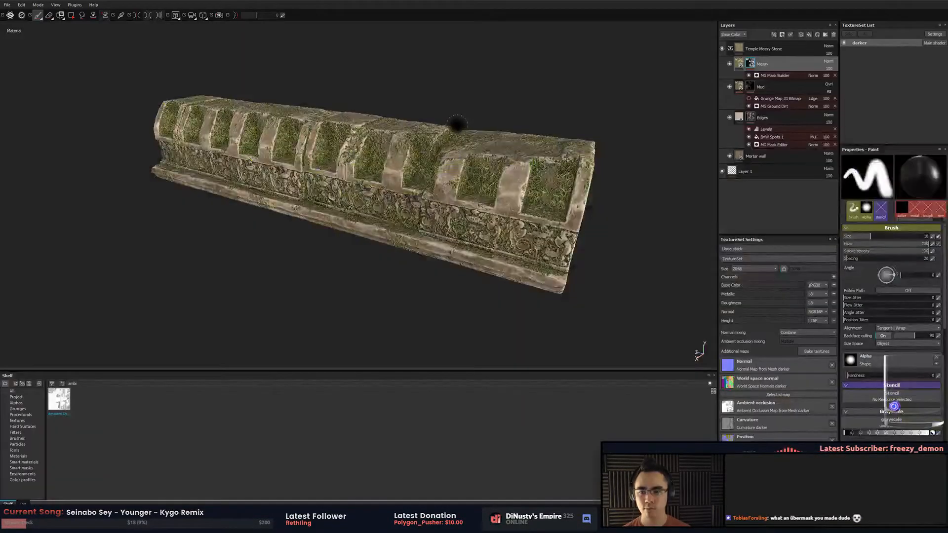
key("alt+Tab")
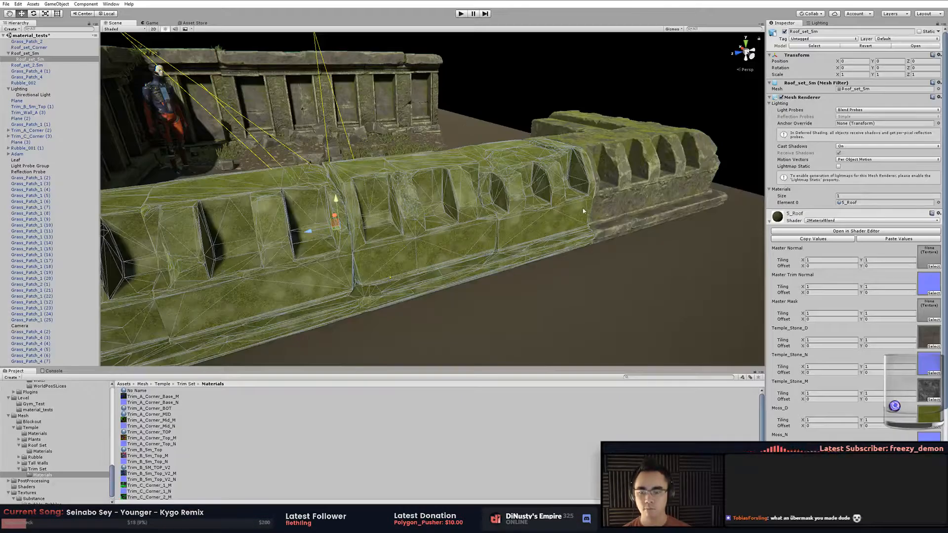
Switch to Photoshop and open Roof_5m_M.psd from the Roof Set Materials folder.
key("alt+Tab")
key("ctrl+o")
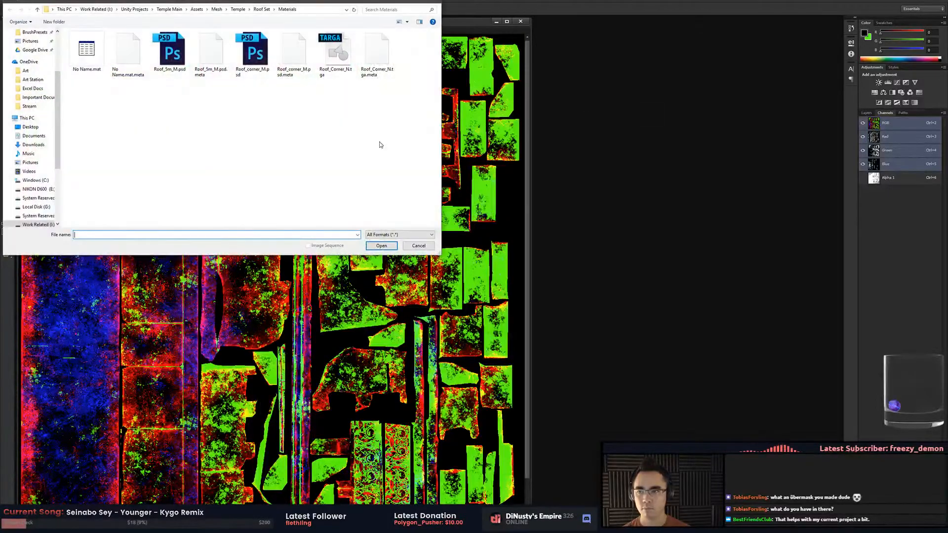
left_click(253, 51)
left_click(180, 67)
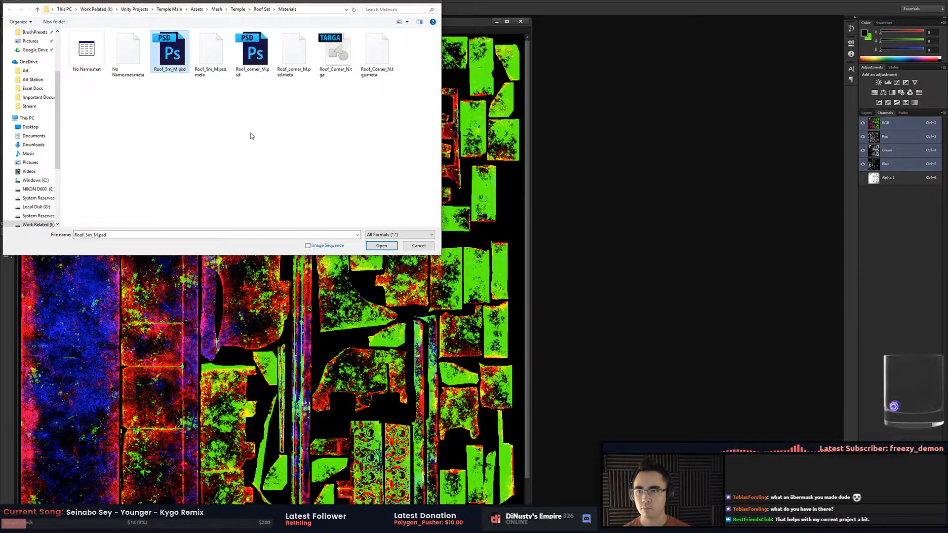
left_click(381, 245)
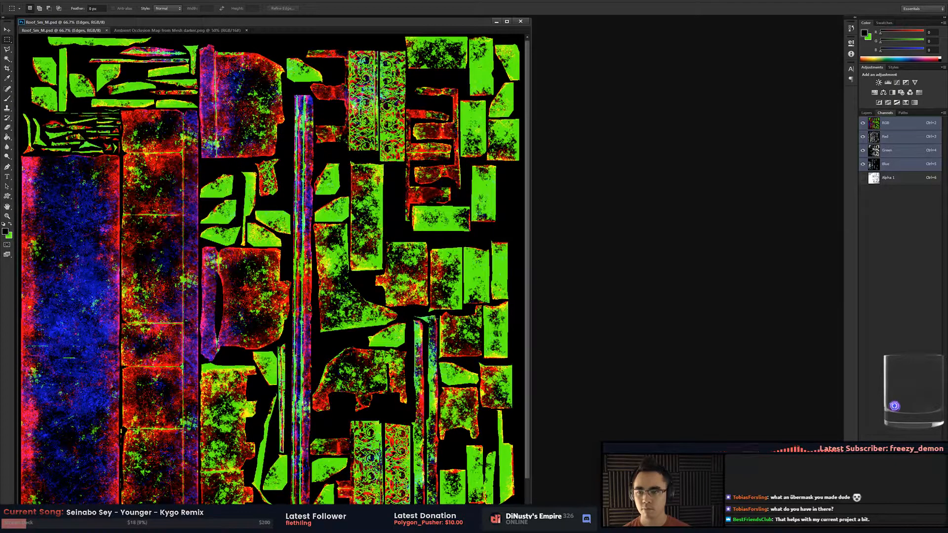
Browse from the Temple folder to Substance > RoofSet > Texture to find the roof's source textures.
key("ctrl+shift+s")
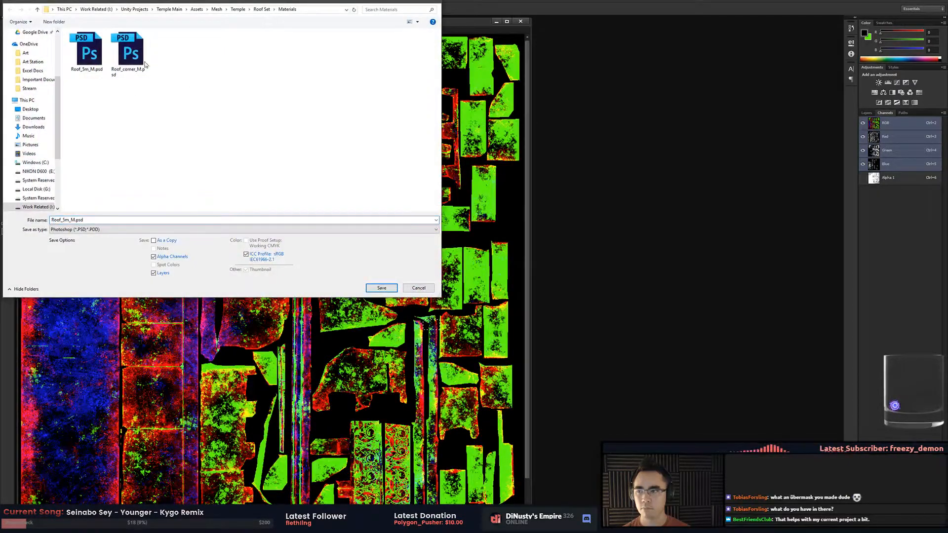
scroll(49, 56, "up", 4)
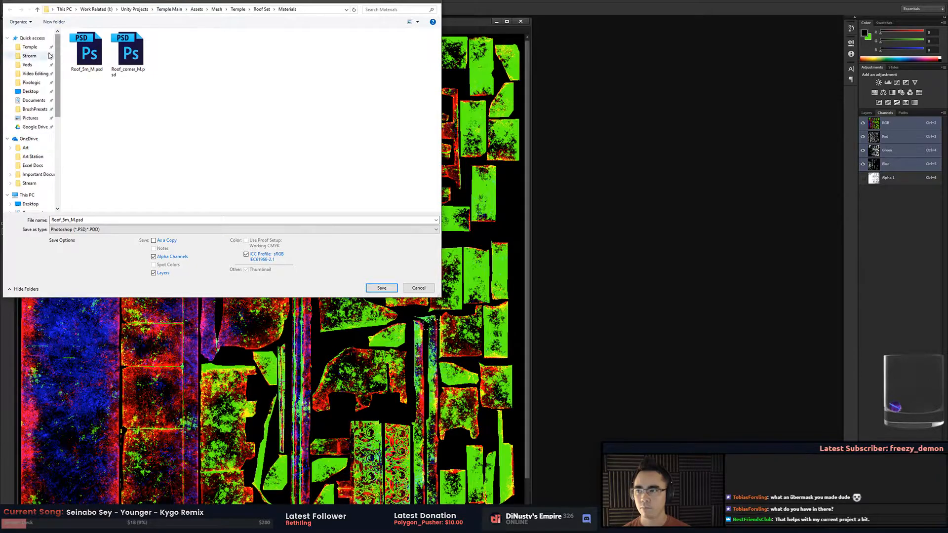
left_click(30, 47)
left_click(107, 58)
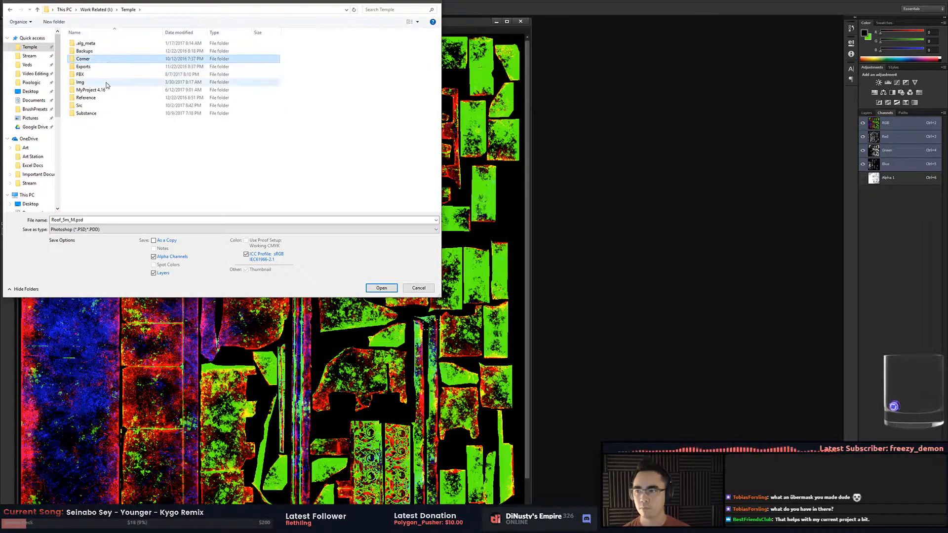
left_click(94, 97)
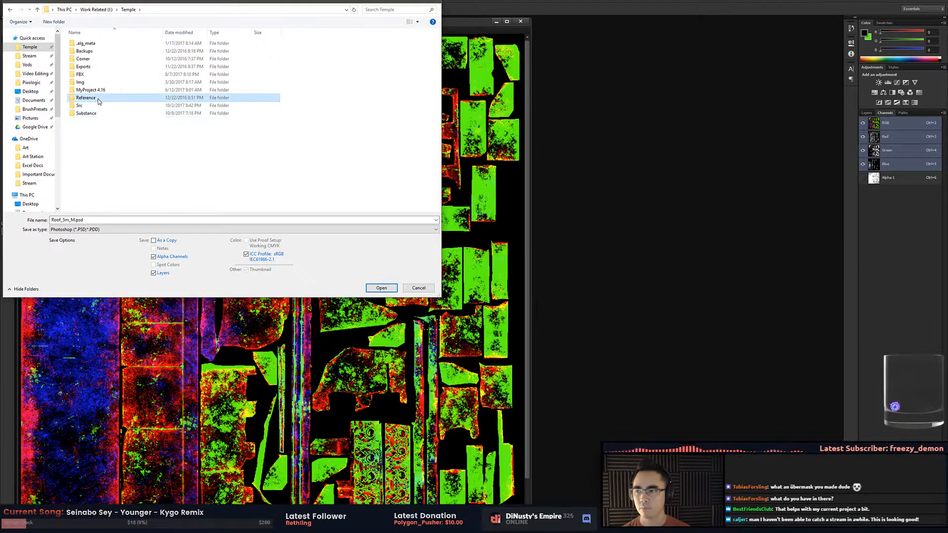
double_click(98, 101)
key("alt+Left")
double_click(87, 113)
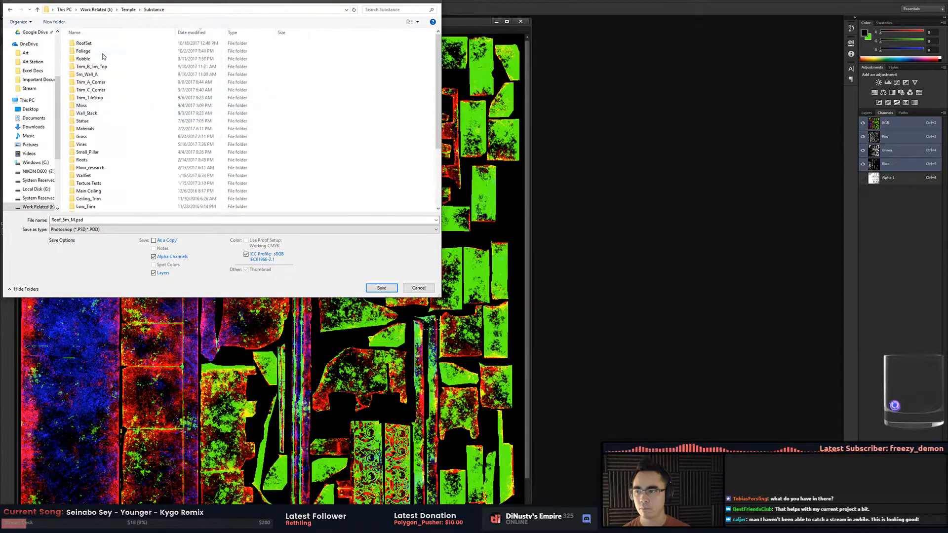
double_click(97, 44)
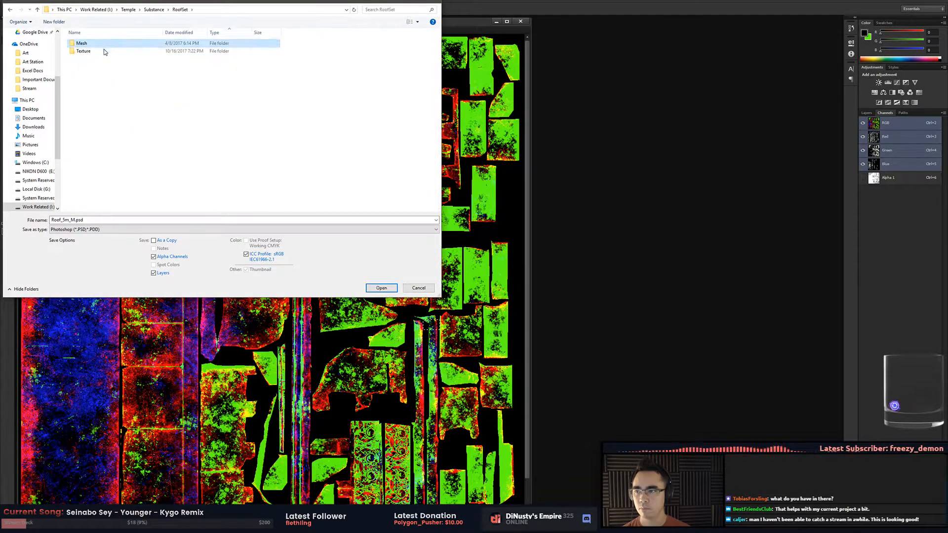
double_click(104, 50)
List the Targa files in the Texture folder and open the normal map Roof_set_5m_N.tga.
left_click(131, 230)
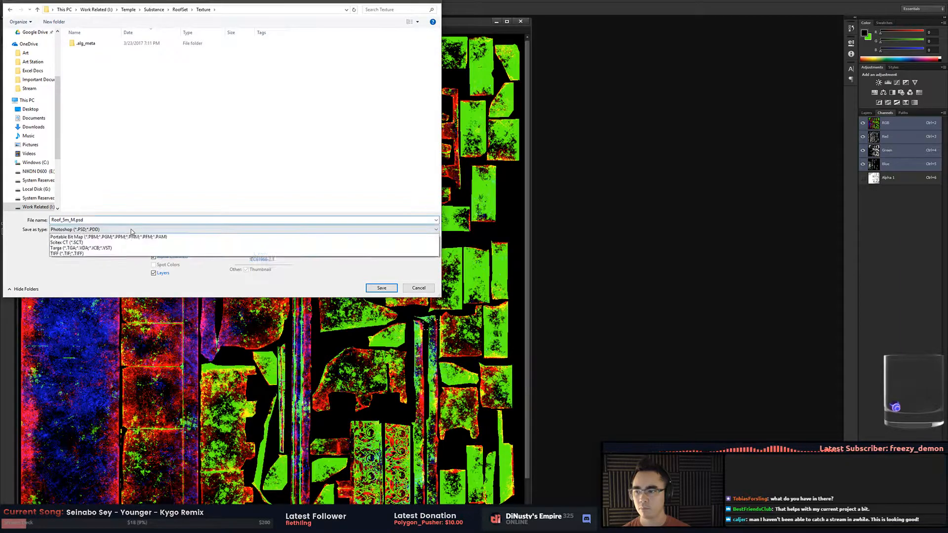
left_click(129, 236)
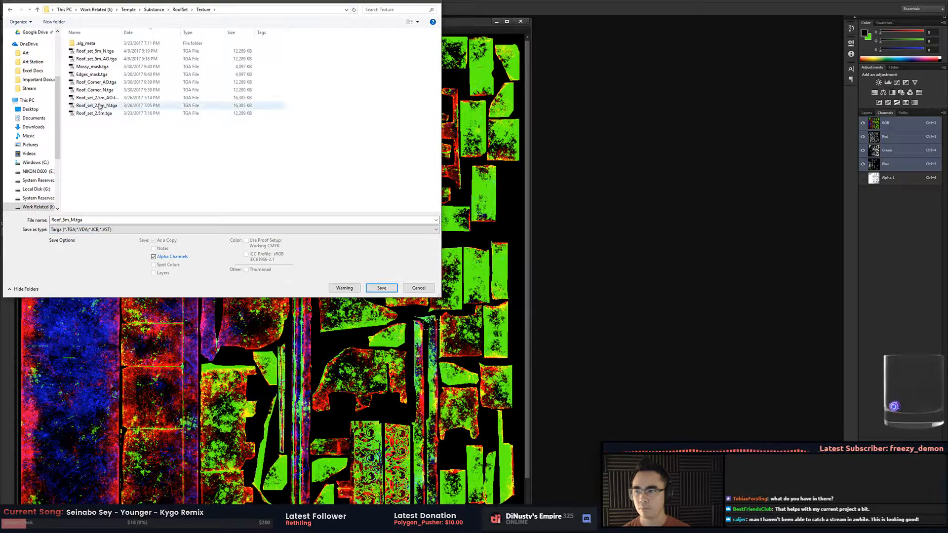
left_click(125, 51)
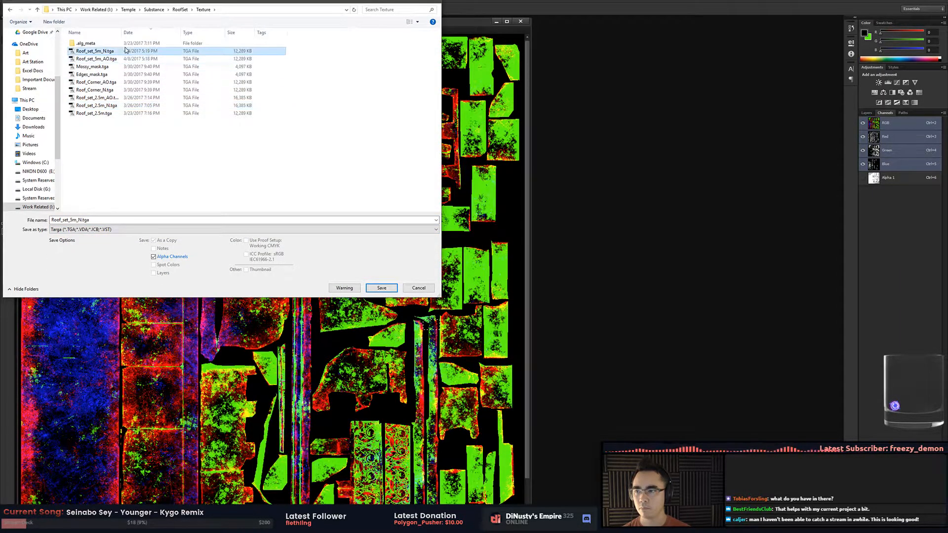
key("Return")
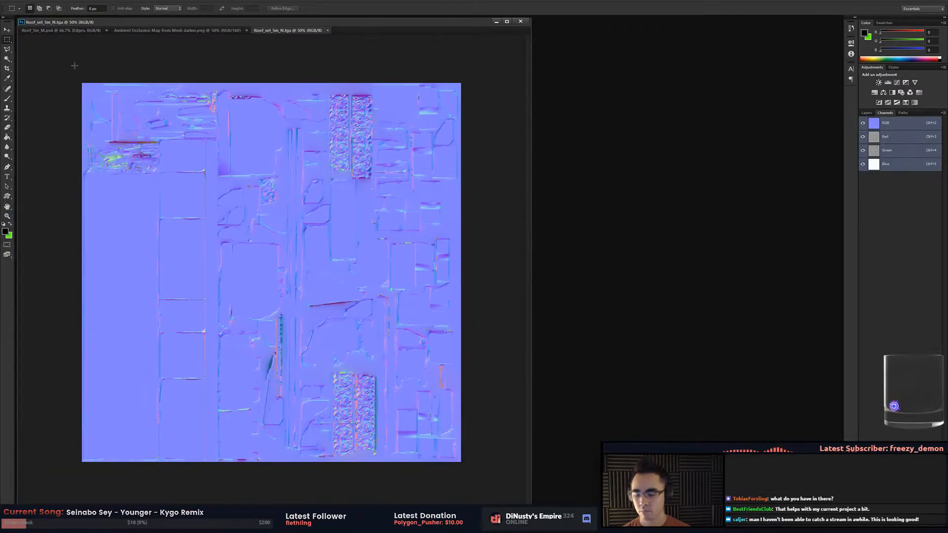
key("ctrl+a")
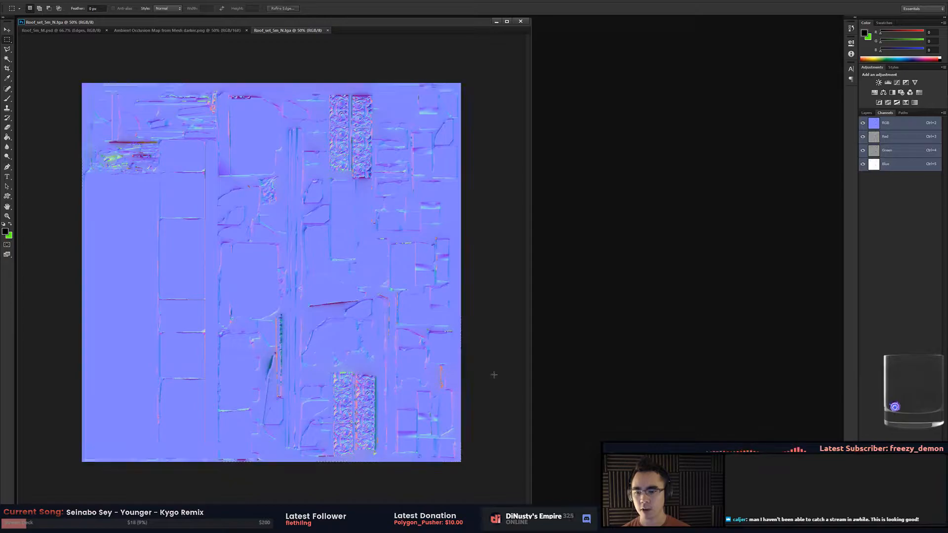
left_click_drag(218, 158, 246, 174)
key("ctrl+d")
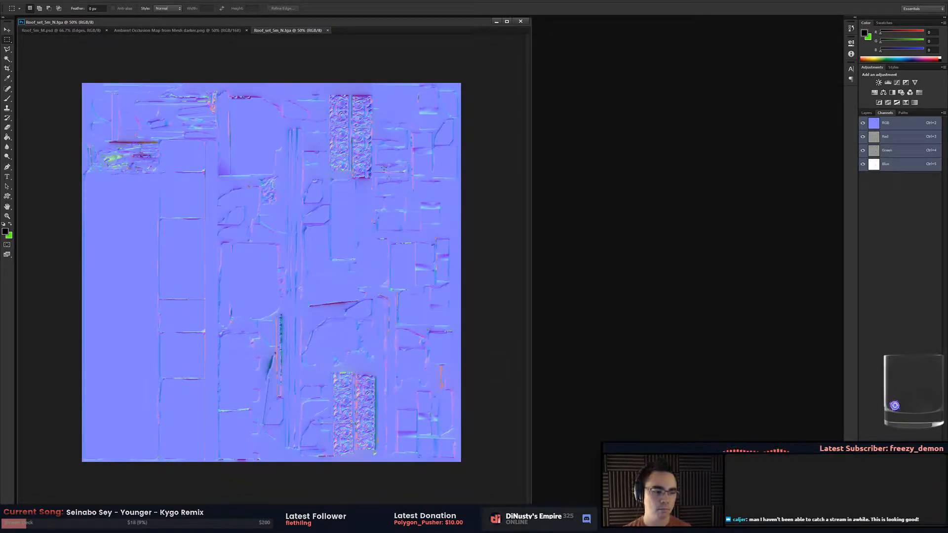
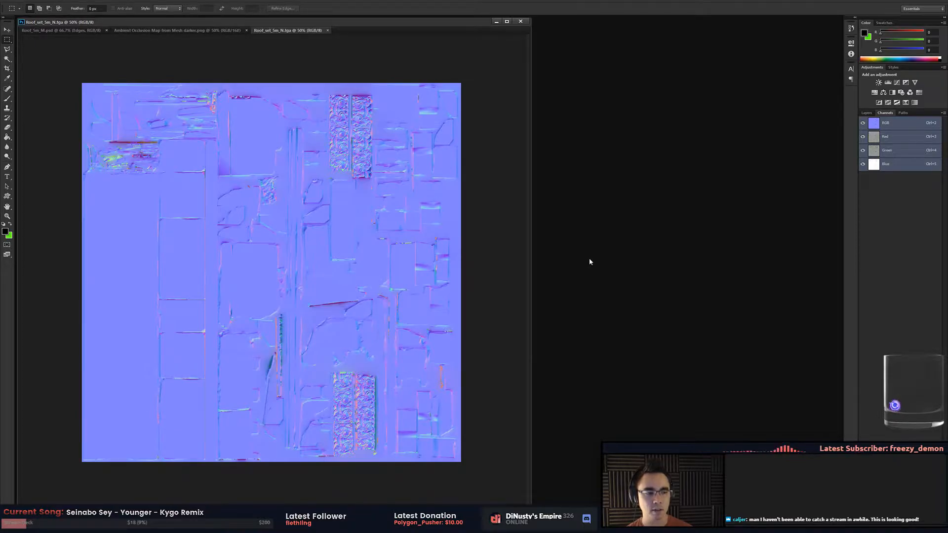
left_click(79, 30)
left_click(156, 30)
left_click(275, 31)
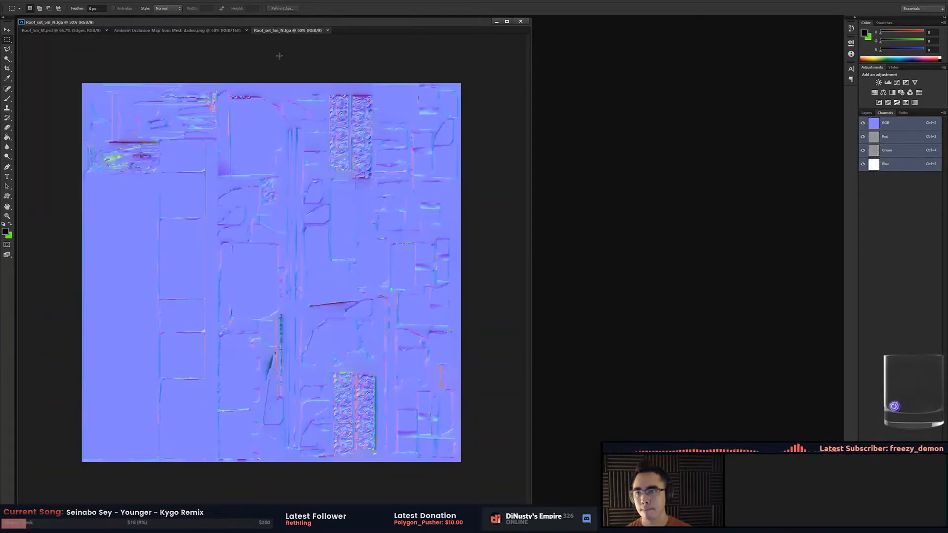
key("ctrl+shift+s")
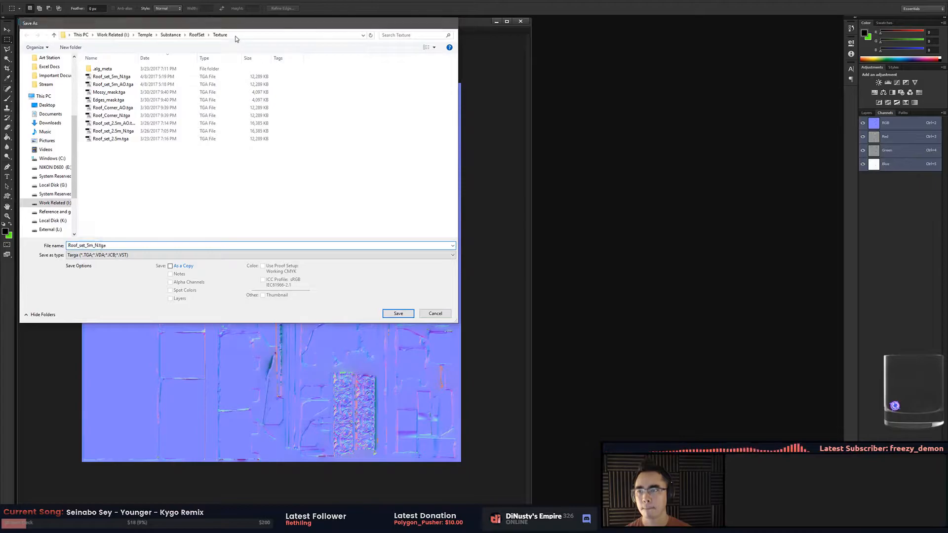
key("Escape")
left_click(72, 31)
key("ctrl+shift+s")
left_click(330, 37)
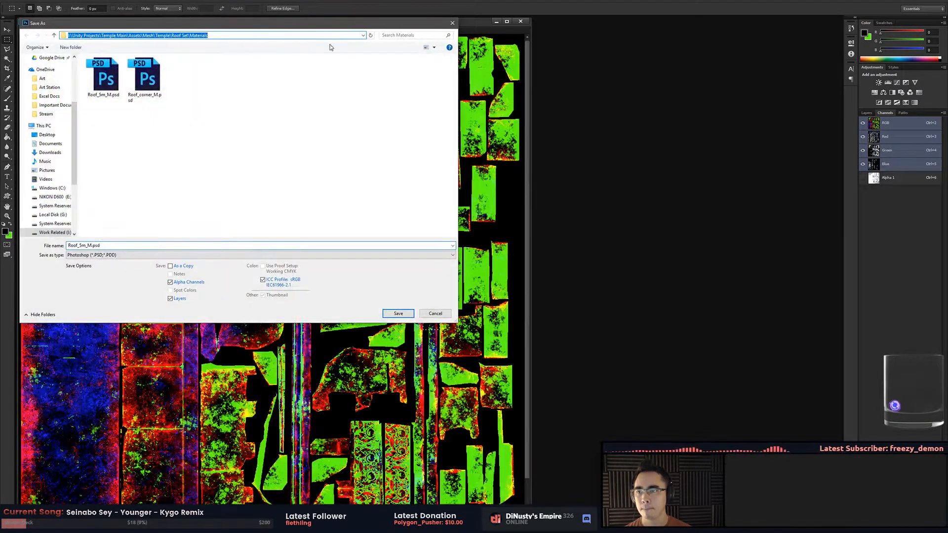
left_click(337, 155)
left_click(451, 24)
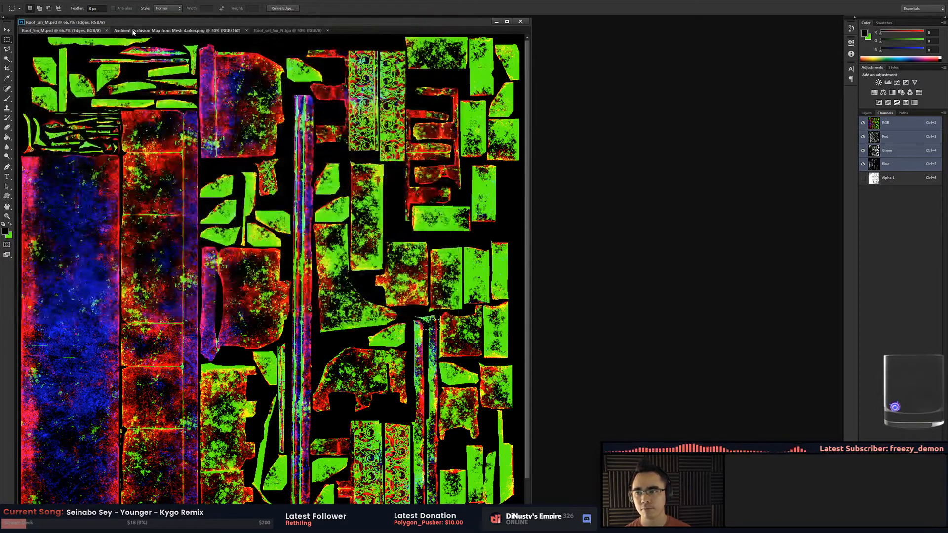
left_click(148, 30)
left_click(287, 30)
key("ctrl+shift+s")
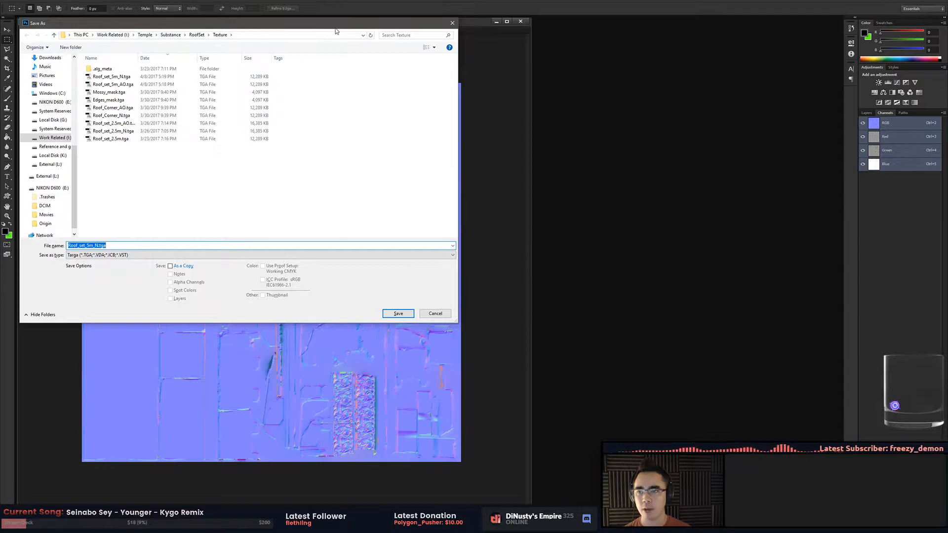
key("Escape")
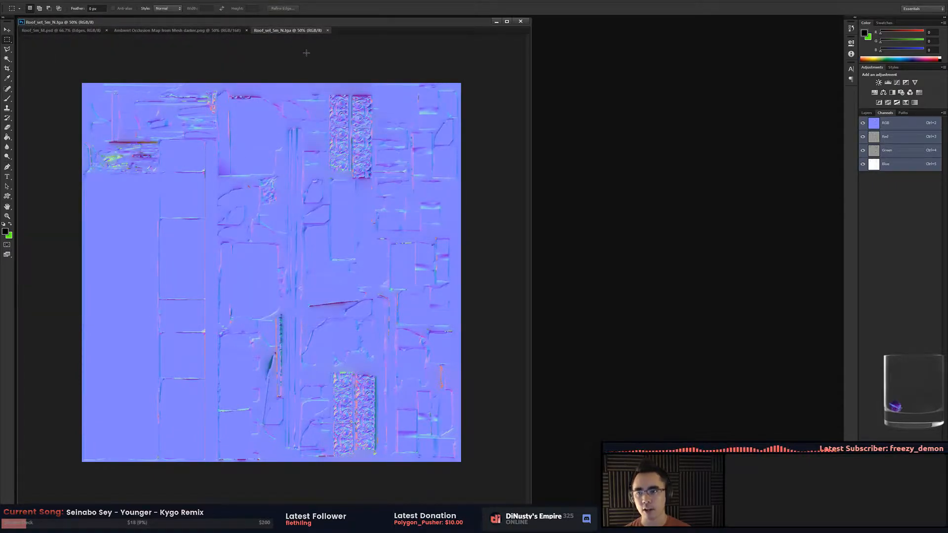
key("ctrl+shift+s")
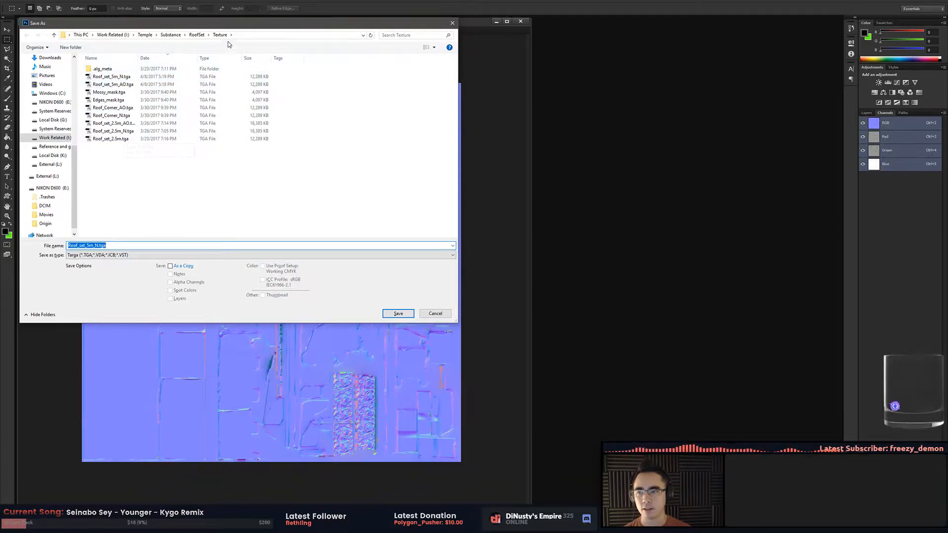
key("Escape")
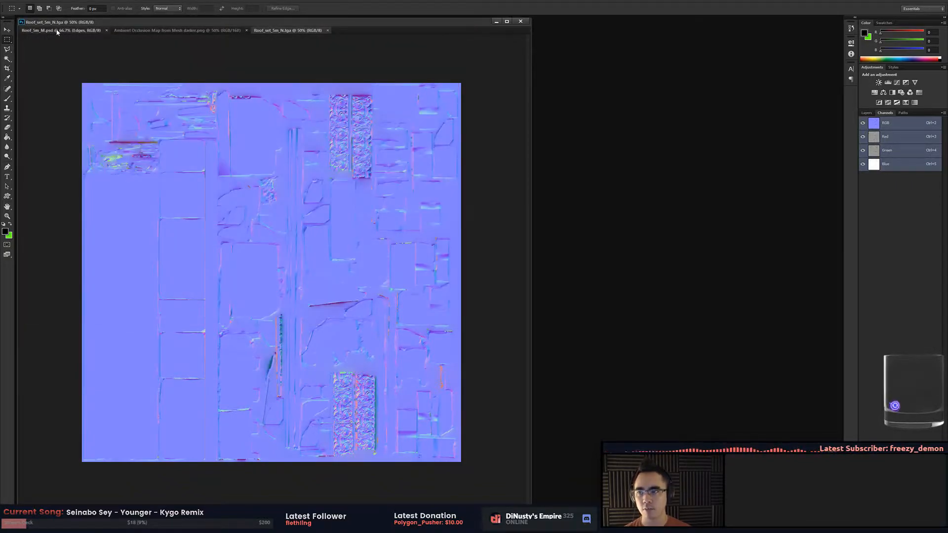
Copy the path of the Roof Set Materials folder where Roof_5m_M.psd is stored.
left_click(49, 31)
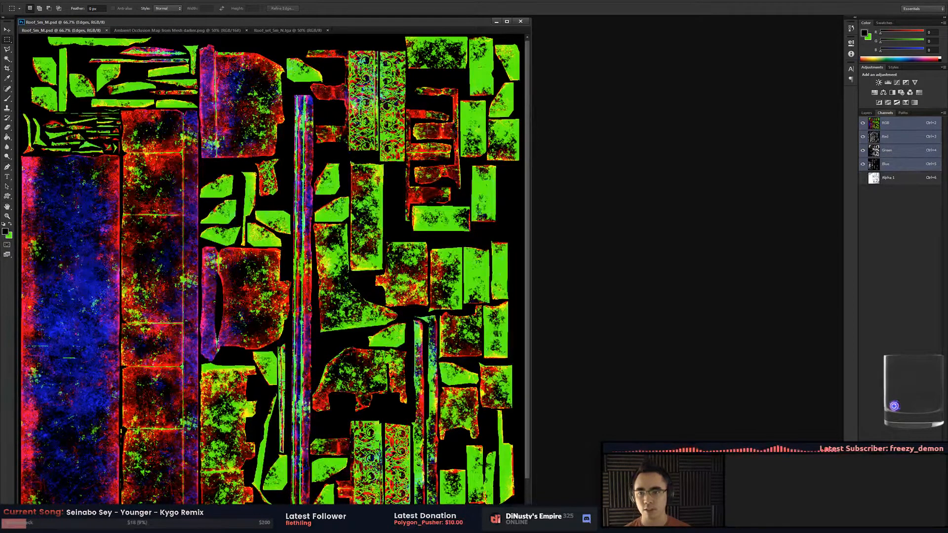
key("ctrl+shift+s")
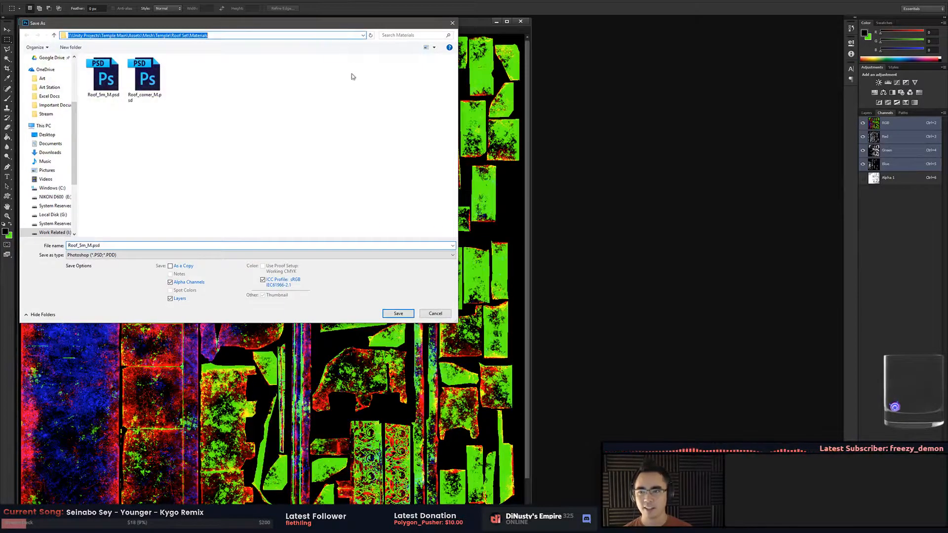
key("Escape")
Save the Roof_set_5m_N.tga normal map into the Roof Set Materials folder as Targa file Roof_5m_N.tga.
left_click(286, 30)
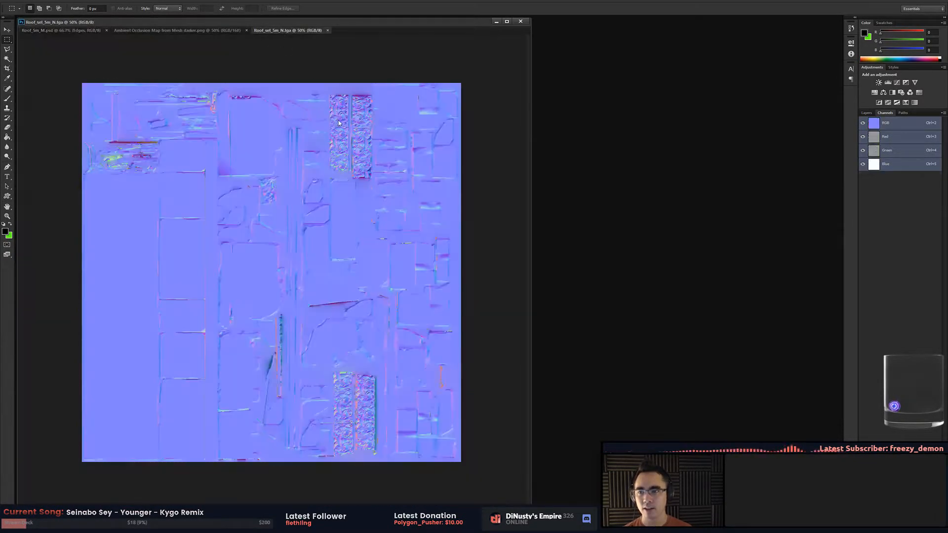
key("ctrl+shift+s")
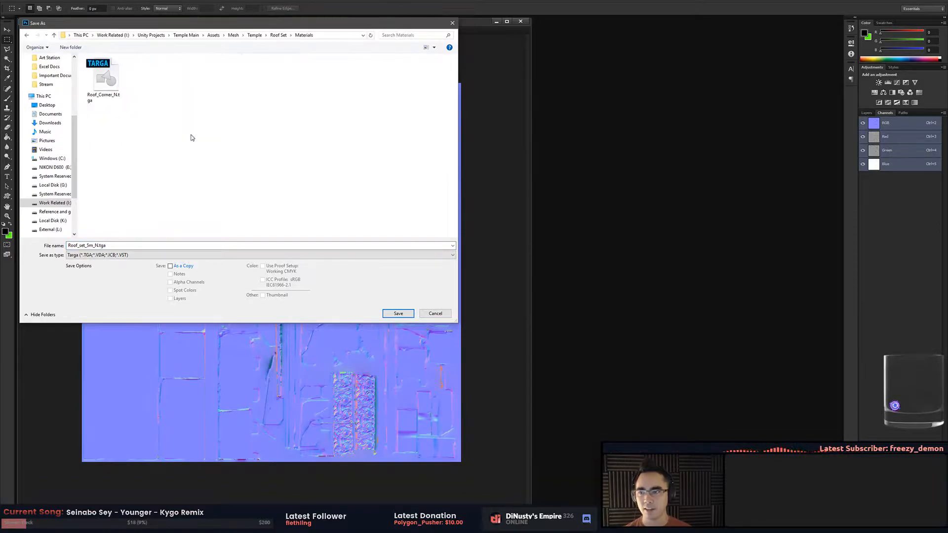
left_click(101, 92)
left_click(241, 180)
left_click(87, 245)
left_click(87, 246)
left_click_drag(93, 245, 80, 245)
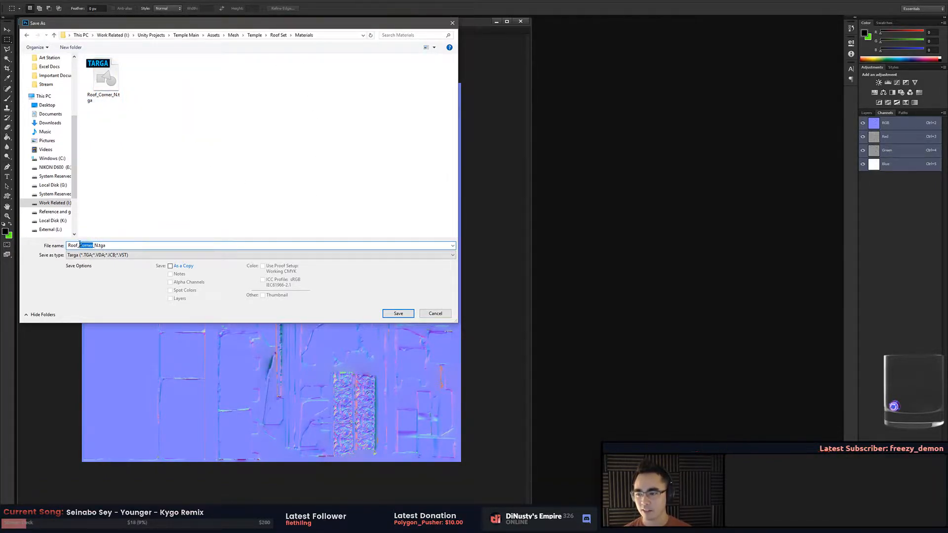
type("set_5m")
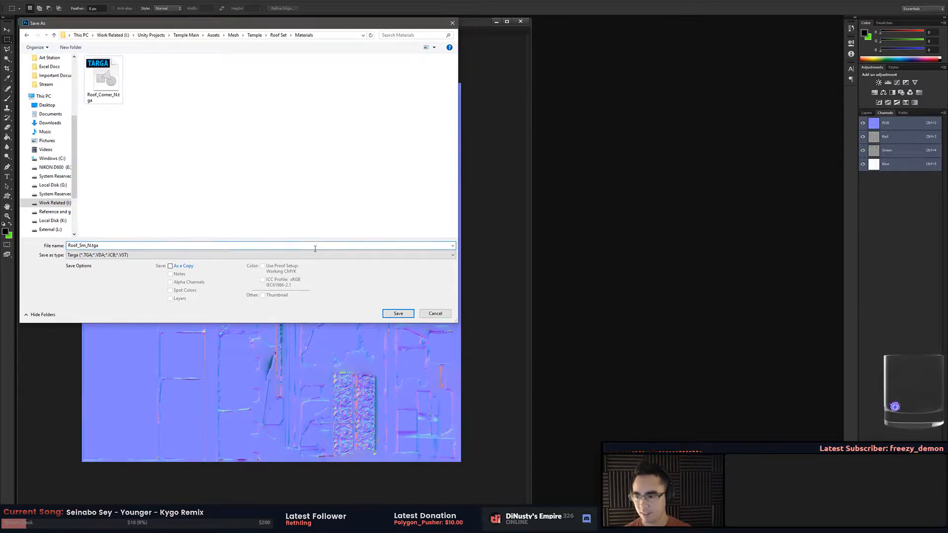
left_click(398, 314)
left_click(382, 123)
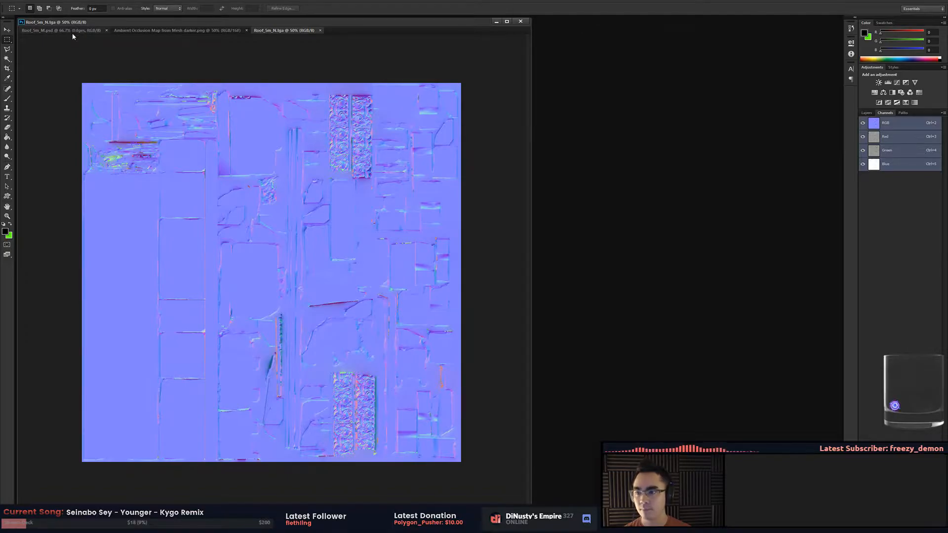
Invert the green channel of Roof_5m_N.tga, return to the RGB composite and save the file.
left_click(865, 151)
key("ctrl+2")
key("ctrl+4")
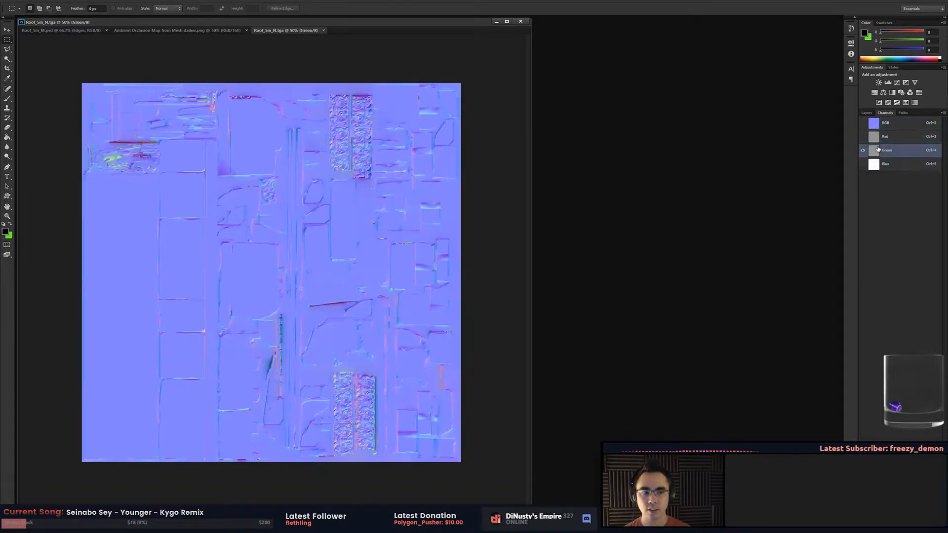
key("ctrl+i")
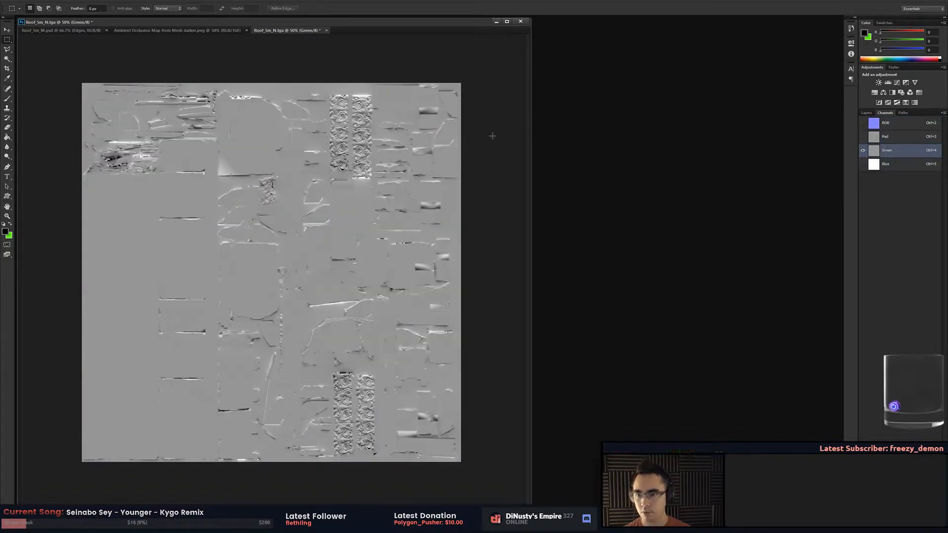
left_click(864, 123)
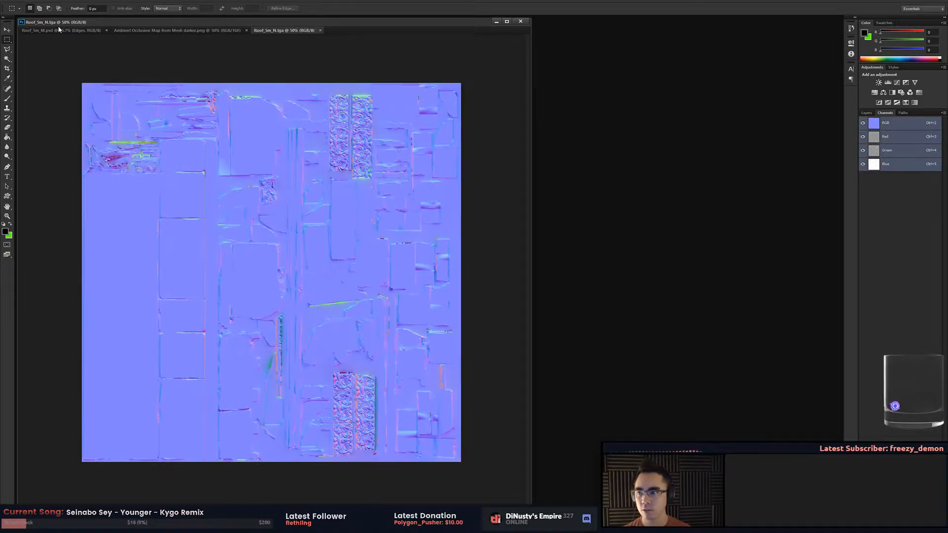
Switch to Unity and open the Materials folder of the Roof Set in the project.
key("alt+Tab")
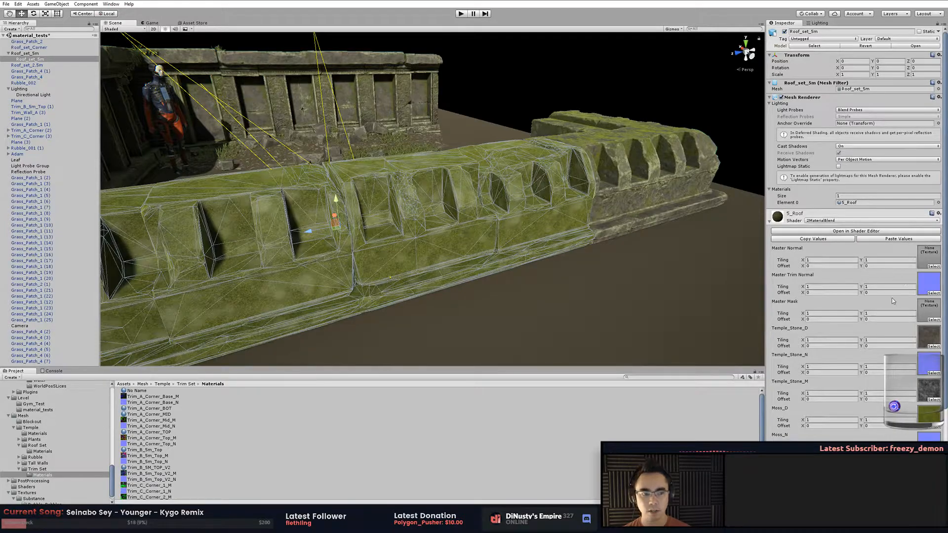
key("Up")
key("Up")
key("Up")
key("Up")
key("Up")
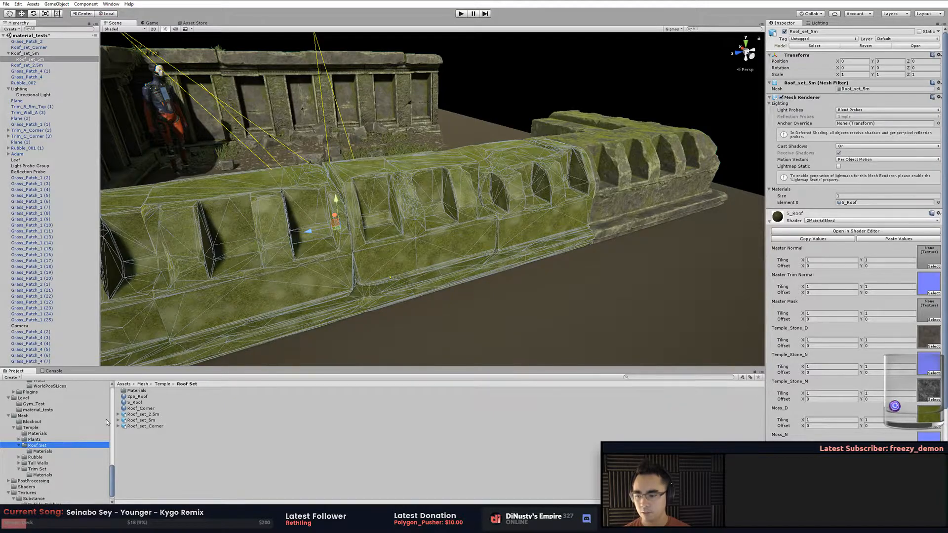
double_click(137, 390)
Set the texture type of Roof_5m_N to Normal map and apply the import settings.
left_click(159, 396)
key("Down")
left_click(888, 49)
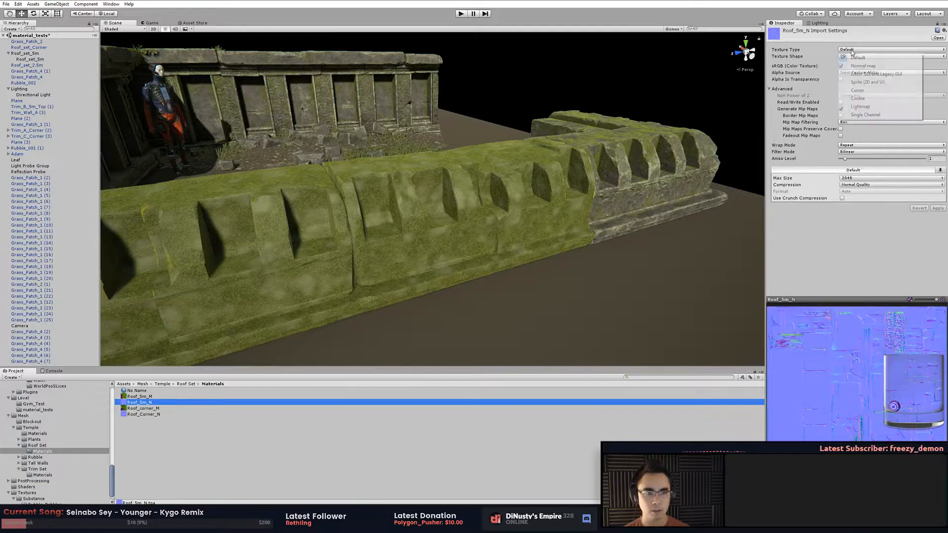
left_click(859, 62)
left_click(935, 195)
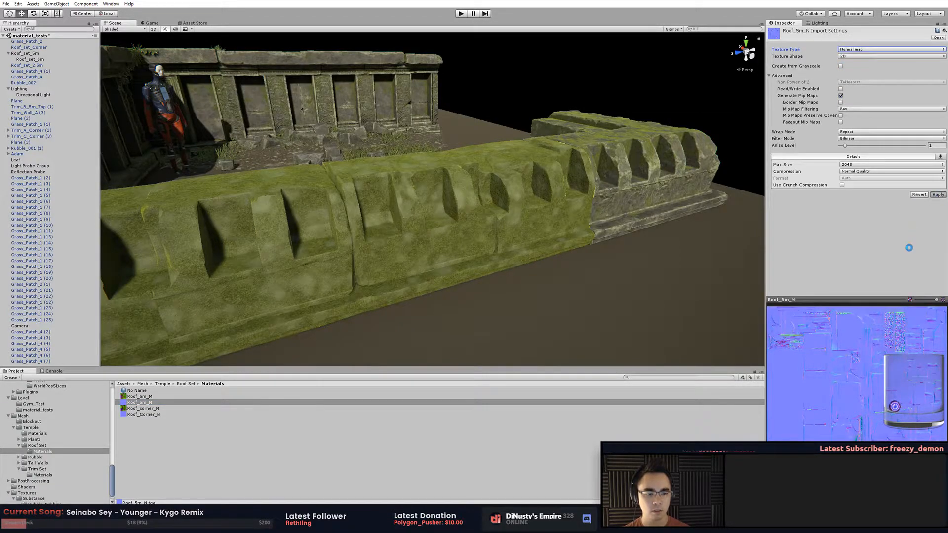
Turn off sRGB (Color Texture) for the Roof_5m_M and Roof_corner_M mask textures and apply each change.
left_click(165, 397)
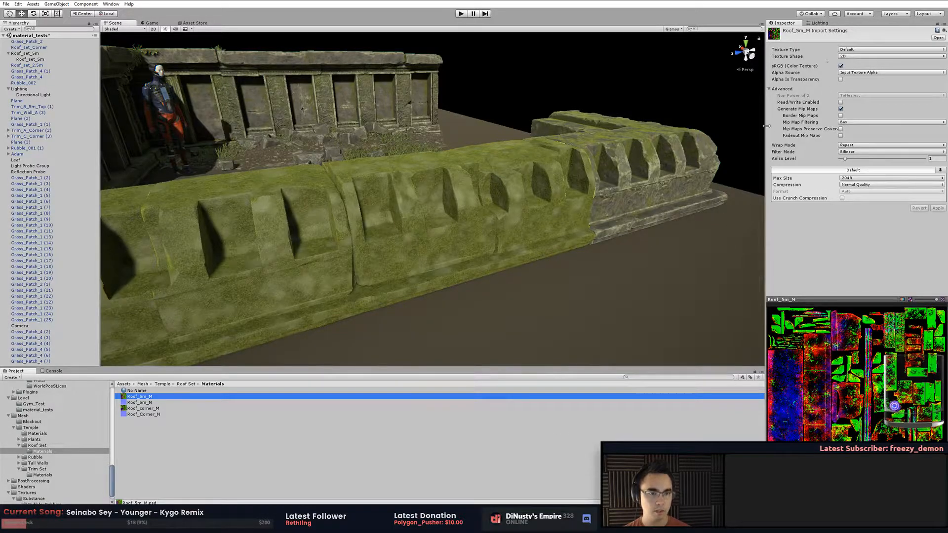
left_click(841, 66)
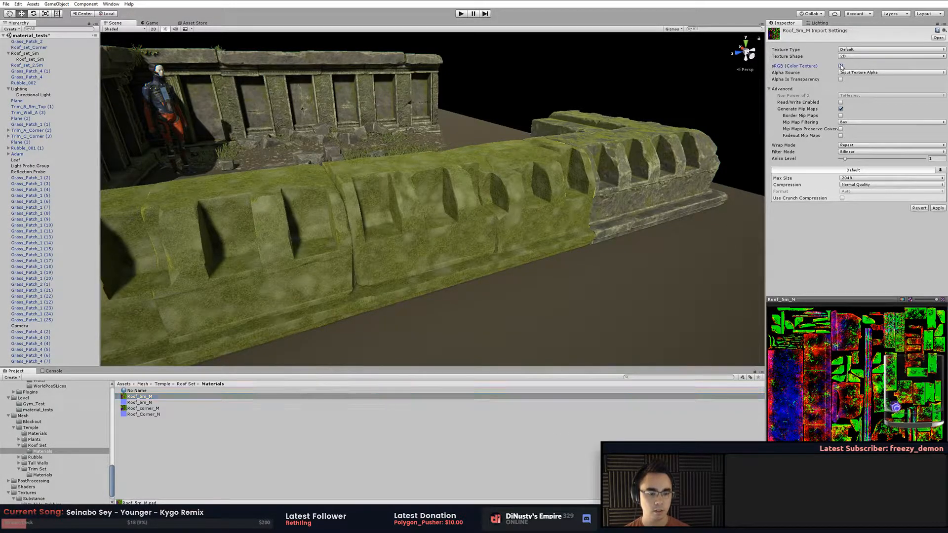
left_click(937, 208)
left_click(165, 415)
left_click(183, 409)
left_click(840, 66)
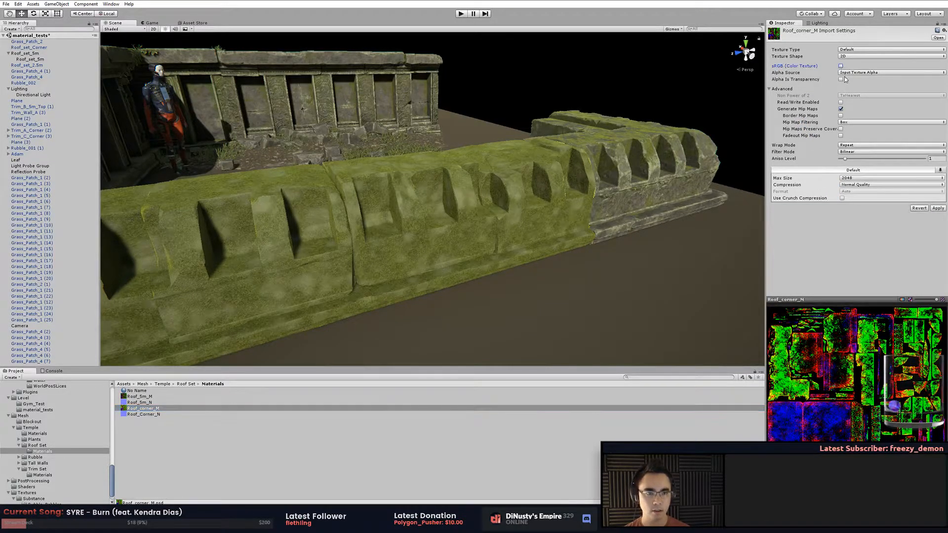
left_click(937, 209)
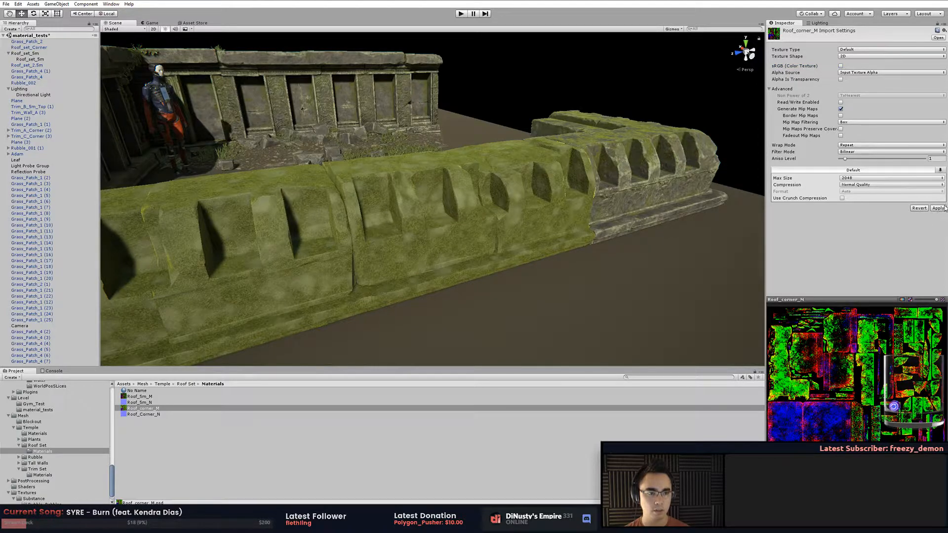
Assign the Roof_5m_N texture as the Master Normal of the 5 m roof's material.
right_click_drag(604, 235, 554, 170)
left_click(570, 186)
left_click(933, 266)
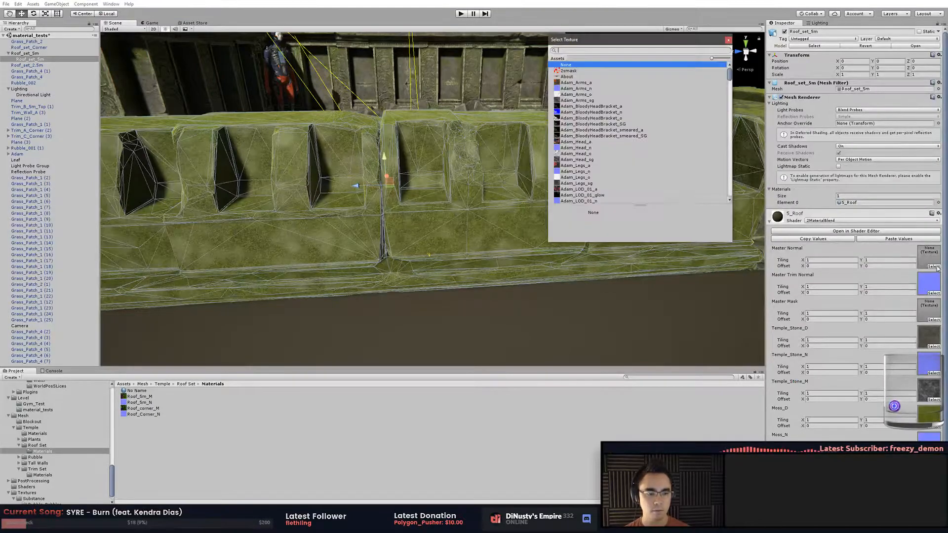
type("5m")
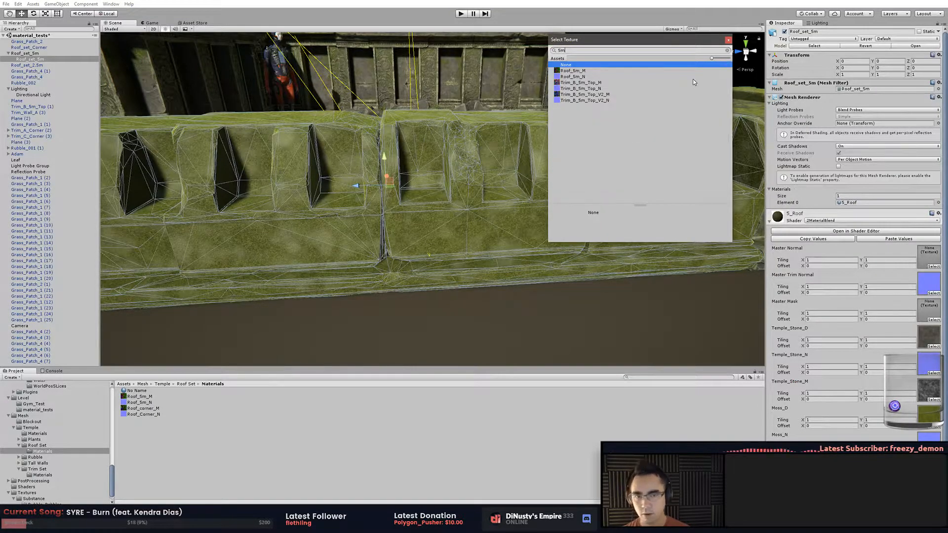
double_click(580, 78)
left_click_drag(528, 217, 594, 219, "alt")
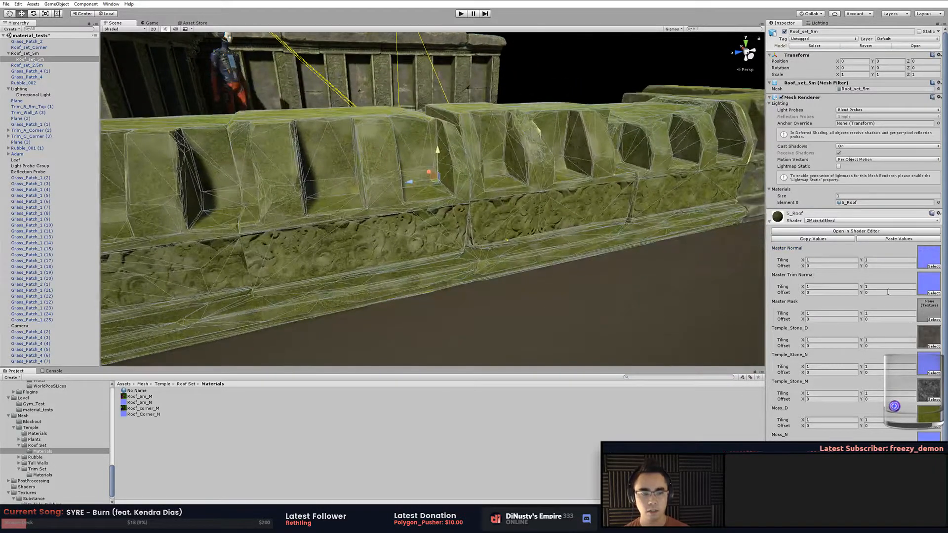
Assign the Roof_5m_M texture as the Master Mask of the 5 m roof's material.
left_click(932, 320)
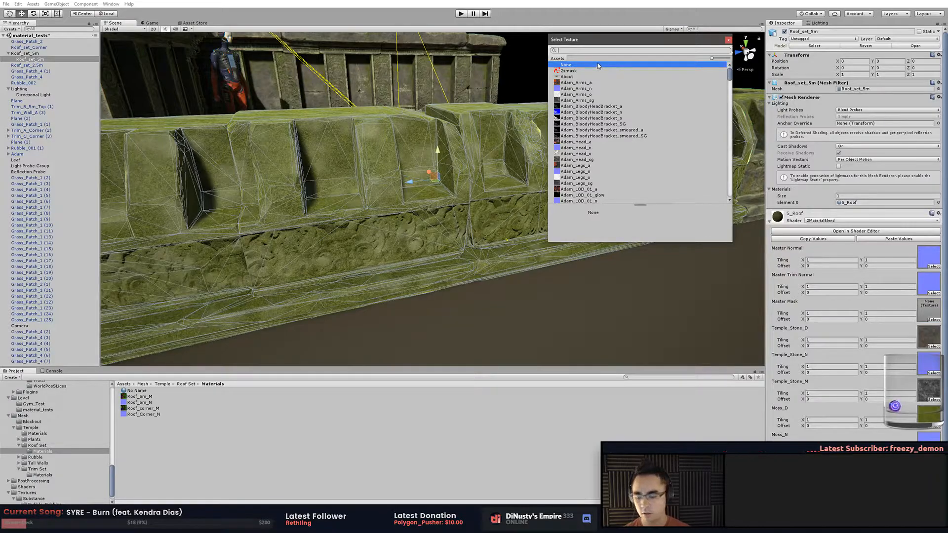
type("5m")
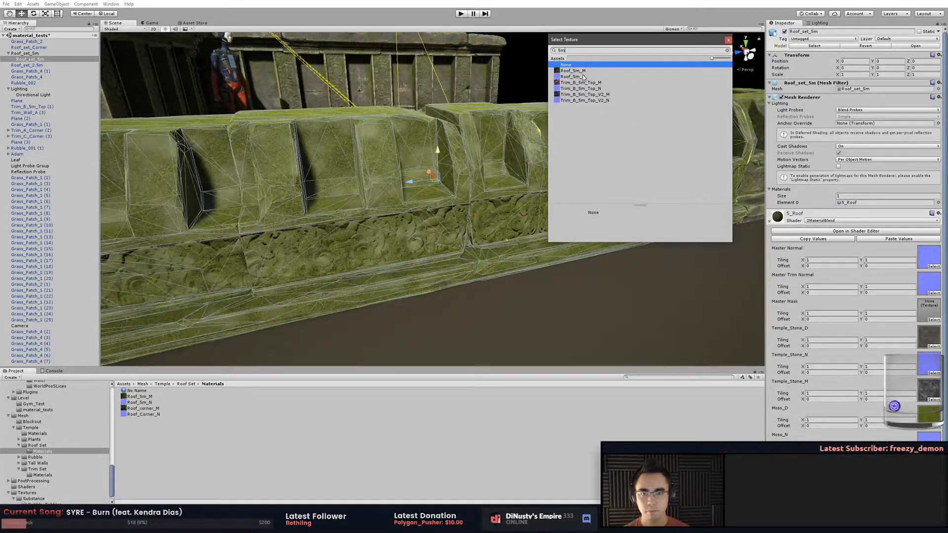
double_click(582, 73)
Deselect the 5 m roof and examine its carved trim and seams up close and along its full length.
left_click(671, 266)
left_click_drag(671, 266, 448, 156, "alt")
scroll(531, 241, "up", 10)
scroll(587, 213, "up", 6)
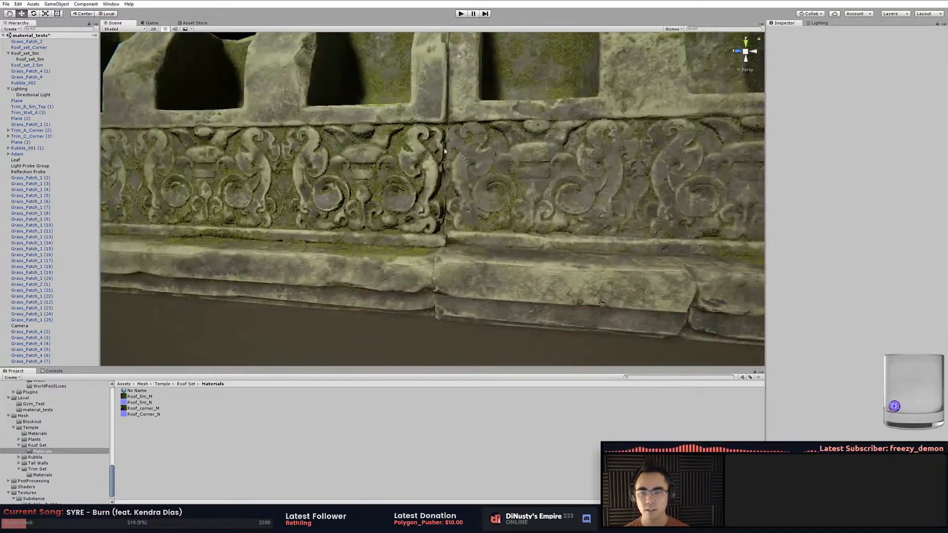
scroll(415, 143, "up", 3)
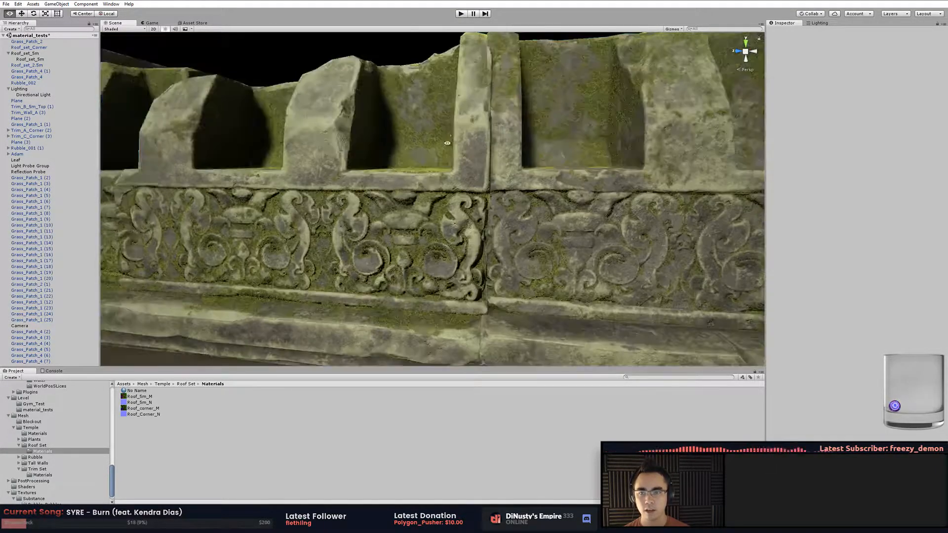
scroll(445, 148, "up", 3)
left_click_drag(454, 217, 418, 191, "alt")
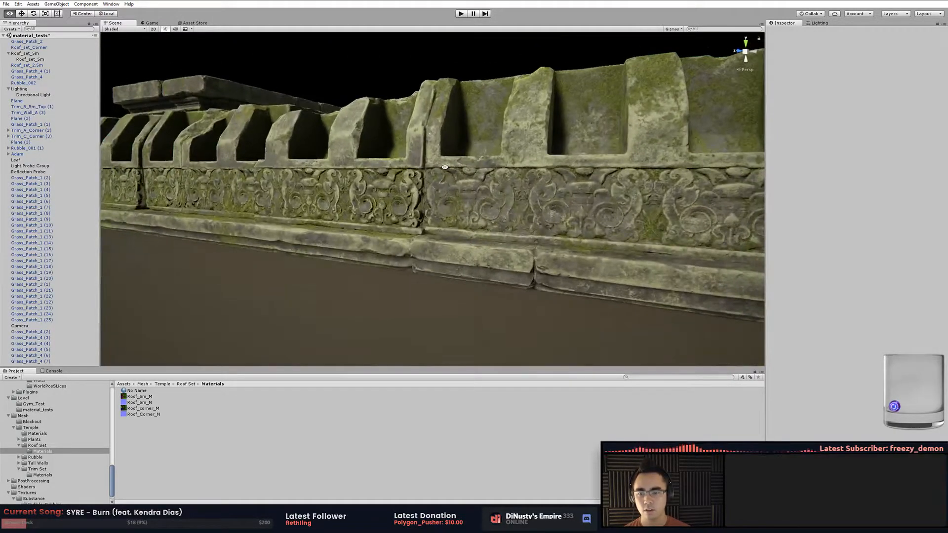
Switch to Substance Painter and inspect the masks of the Mud and Edges layers on the roof.
key("alt+Tab")
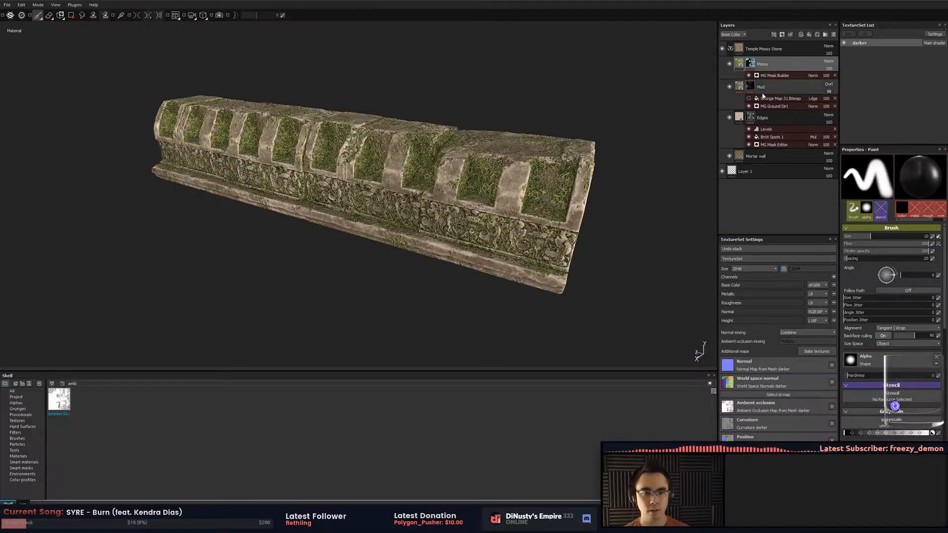
left_click(750, 88, "alt")
left_click(750, 117, "alt")
mouse_move(625, 195)
left_mouse_down("alt")
mouse_move(630, 189)
mouse_move(578, 194)
mouse_move(675, 131)
left_mouse_up("alt")
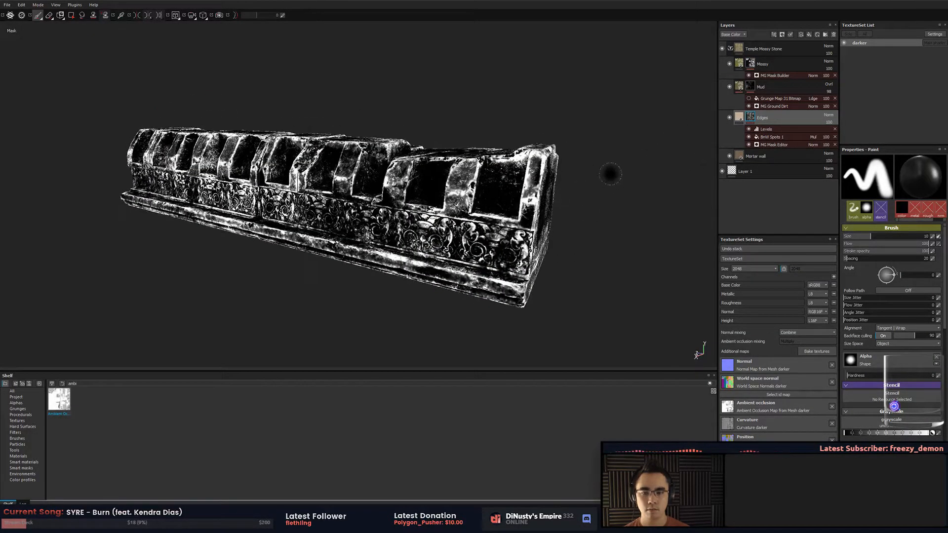
left_click(781, 107)
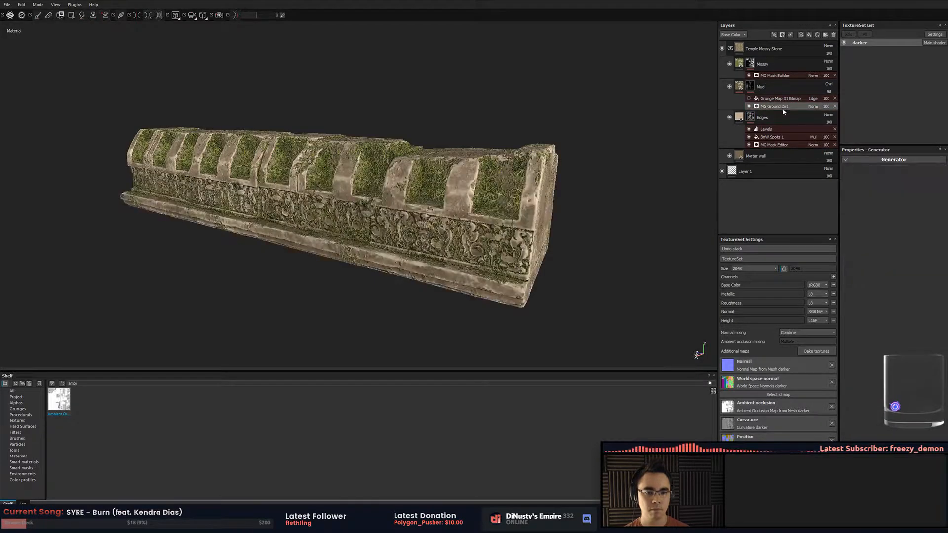
left_click(771, 137)
left_click(755, 118)
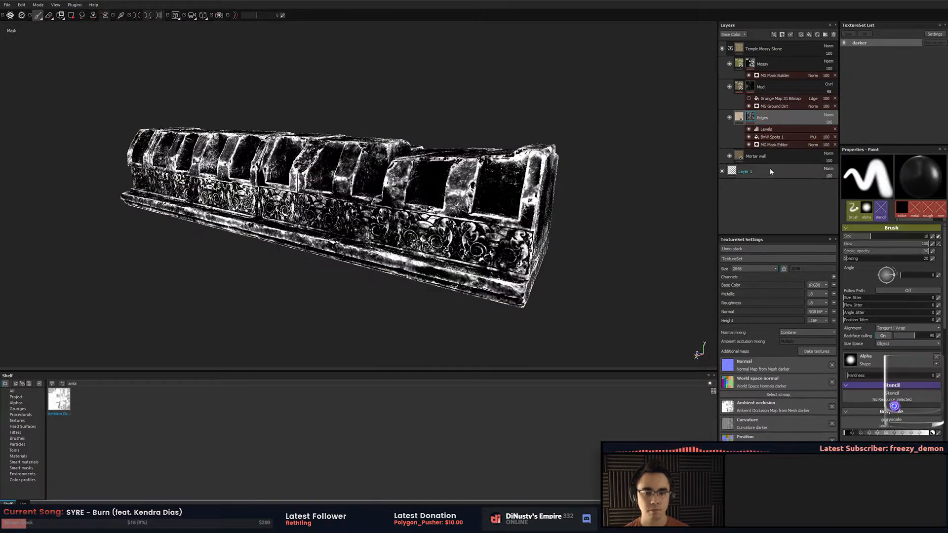
In the Edges layer's MG Mask Editor, set Global Balance to 0.38, Global Contrast to 0.42 and Curvature to 0.75.
left_click(785, 145)
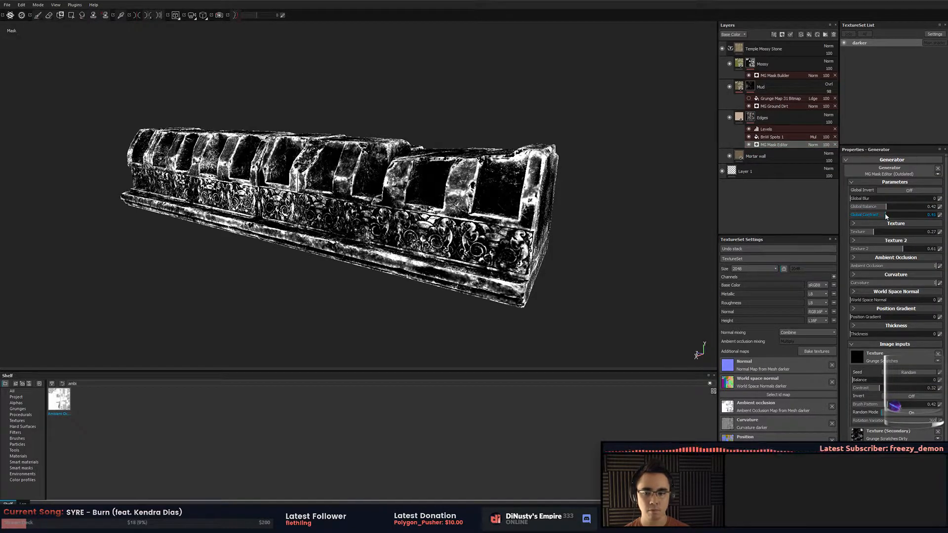
left_click_drag(892, 217, 883, 207)
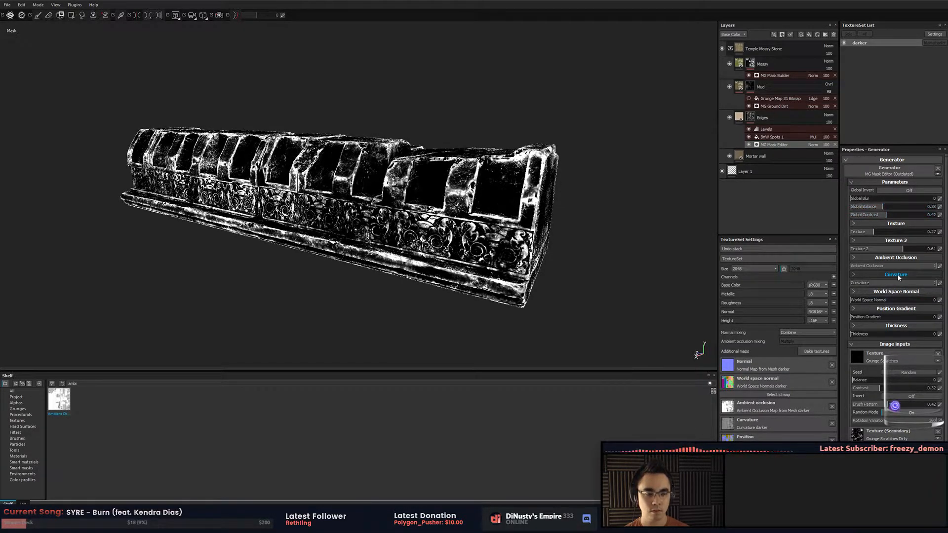
left_click(914, 285)
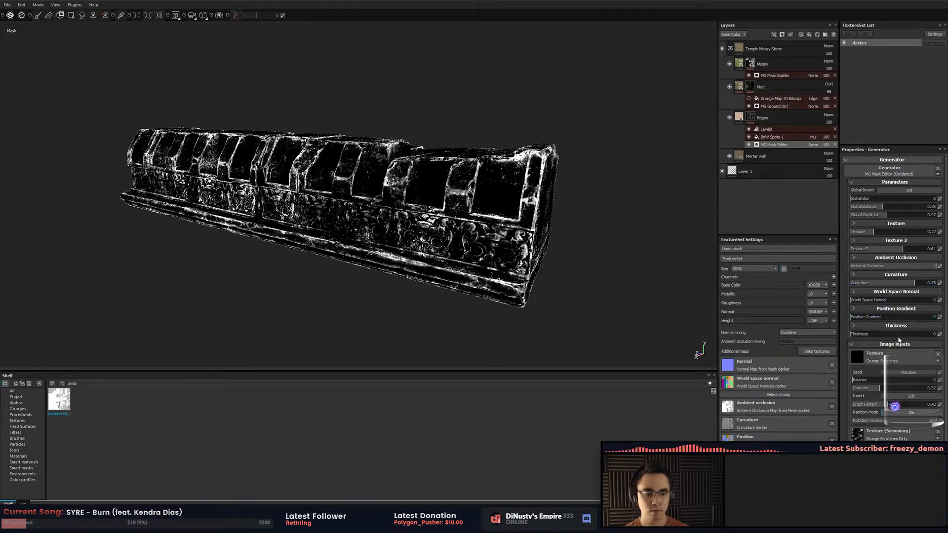
Export the revised Edges mask, switch to Photoshop and bring up the Roof_5m_M.psd document.
right_click(752, 117)
key("alt+Tab")
key("alt+Tab")
key("alt+Tab")
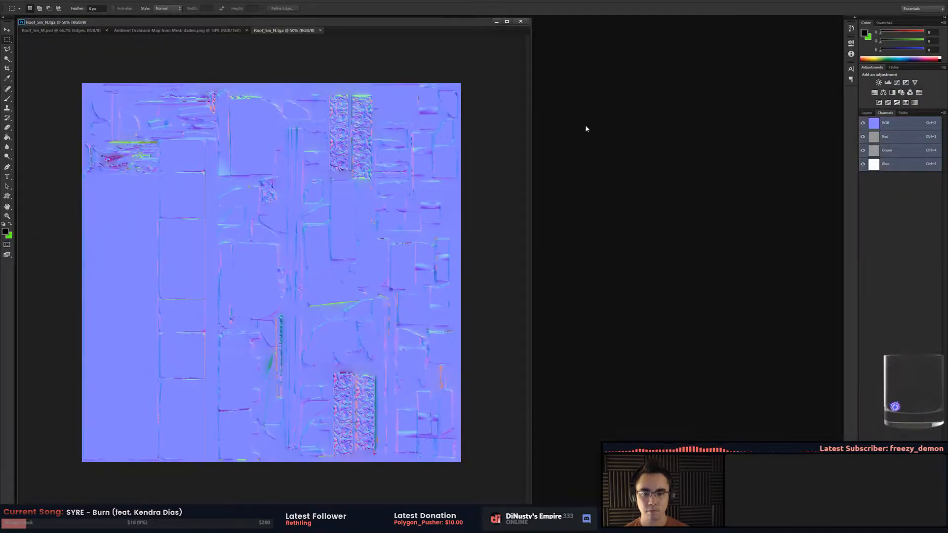
left_click(184, 30)
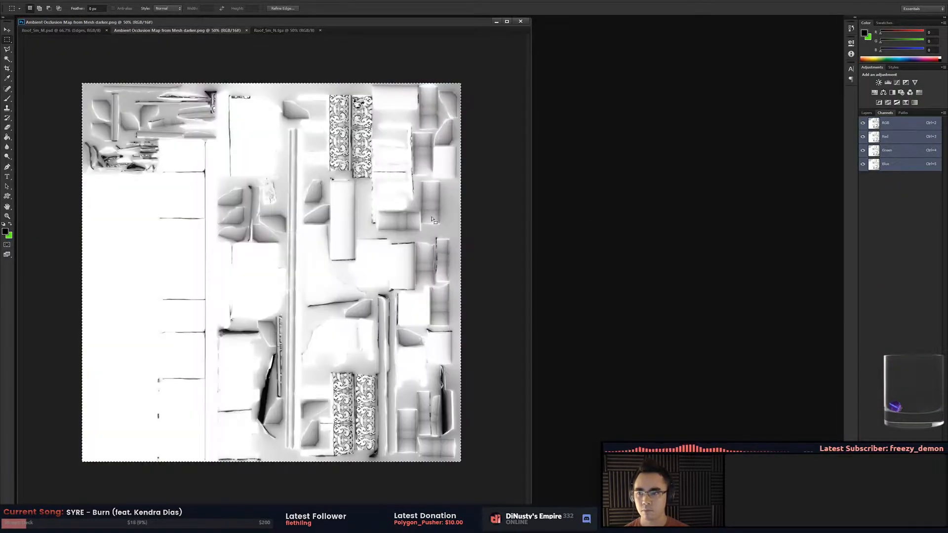
left_click(61, 30)
left_click(884, 164)
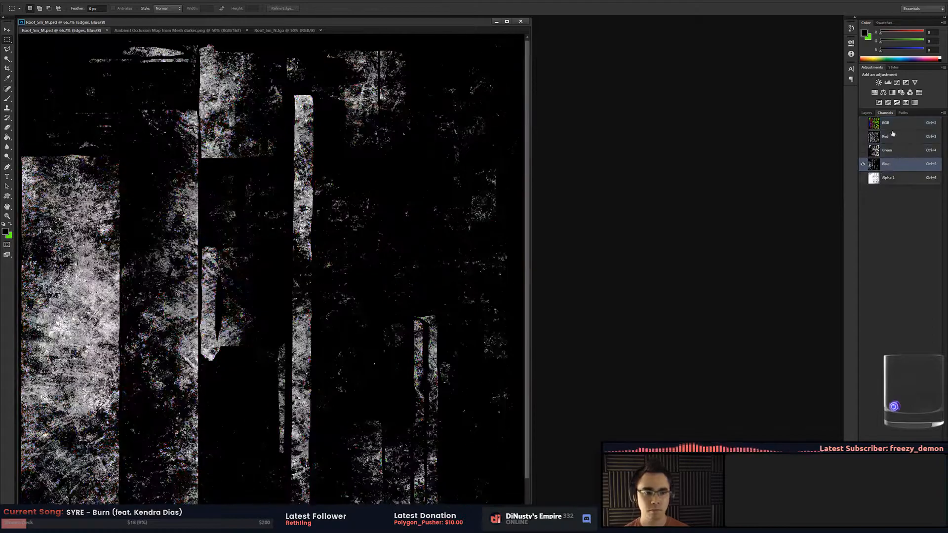
Look through the Moss and Mud layers and the green channel of Roof_5m_M.psd.
left_click(867, 113)
left_click(894, 171)
left_click(900, 189)
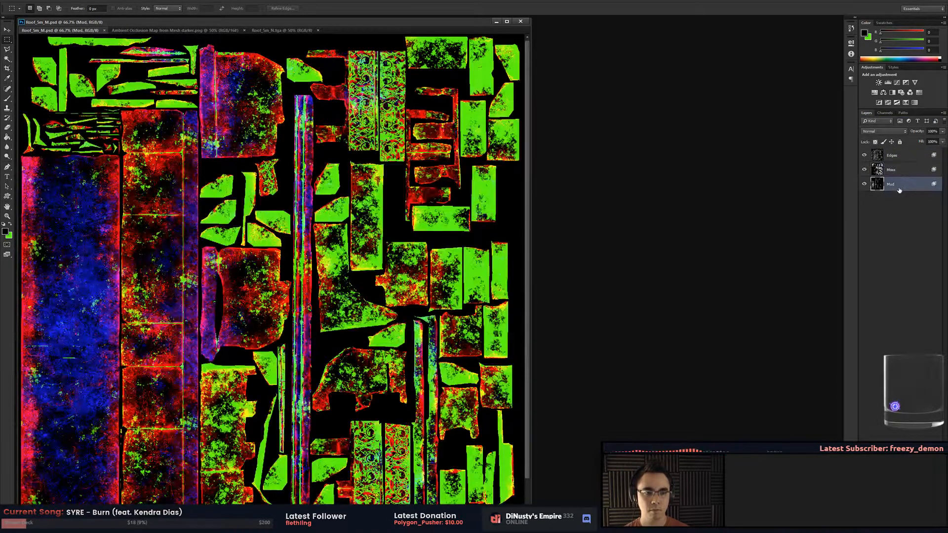
left_click(884, 112)
left_click(891, 150)
key("ctrl+a")
key("ctrl+z")
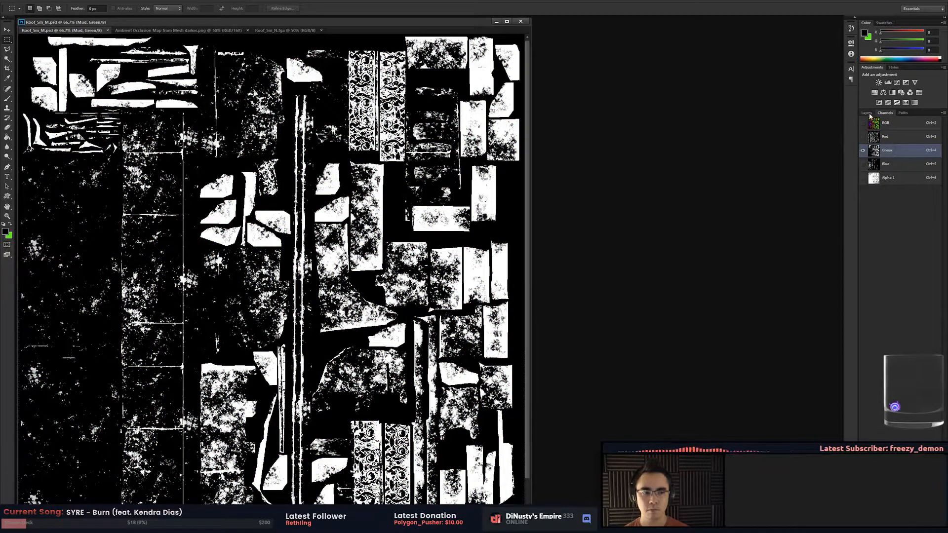
left_click(867, 113)
key("ctrl+2")
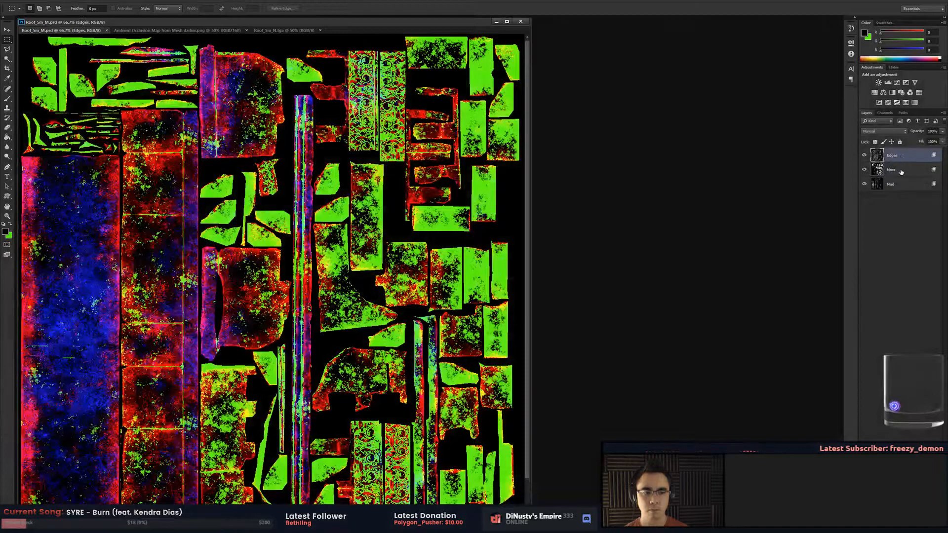
left_click(898, 170)
key("ctrl+shift+alt+e")
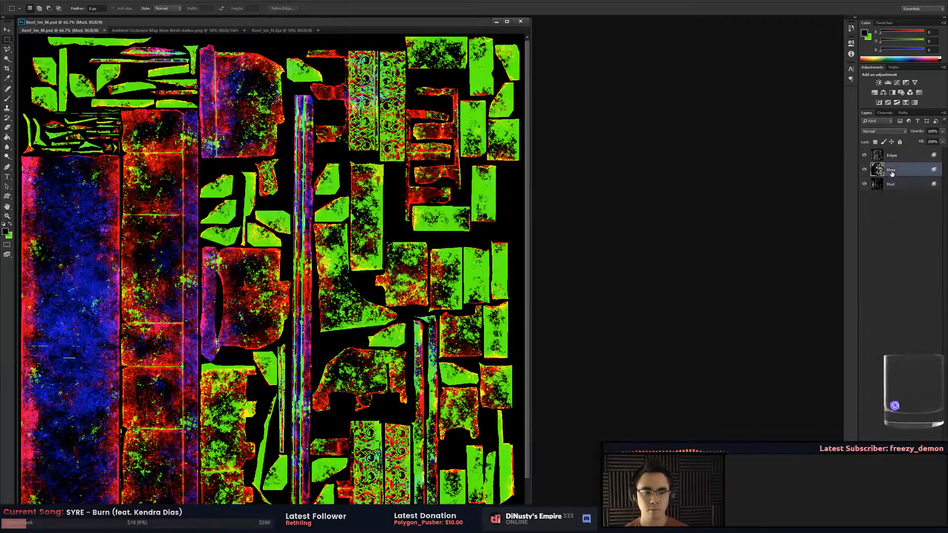
key("ctrl+z")
Replace the content of the Edges layer in Roof_5m_M.psd with the revised edge mask and save the file.
left_click(903, 157)
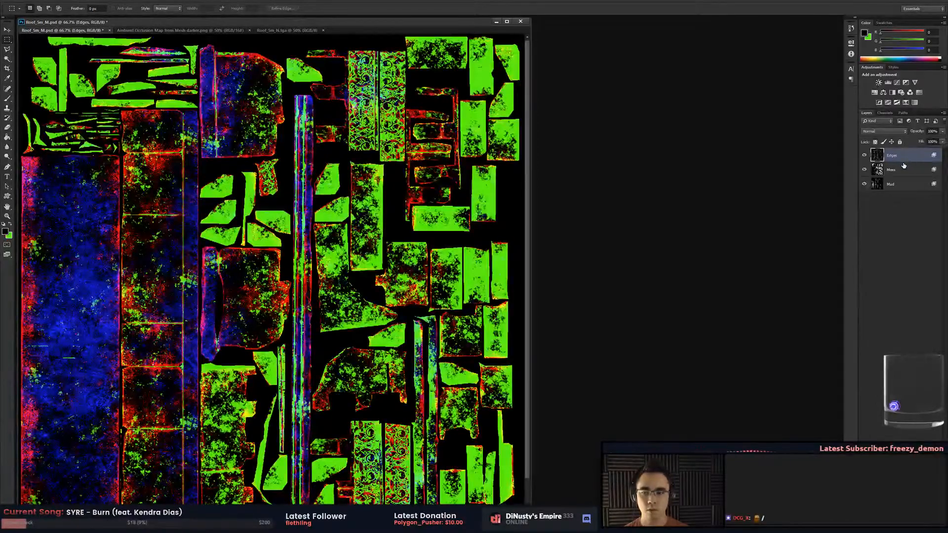
key("ctrl+shift+alt+e")
left_click(900, 169)
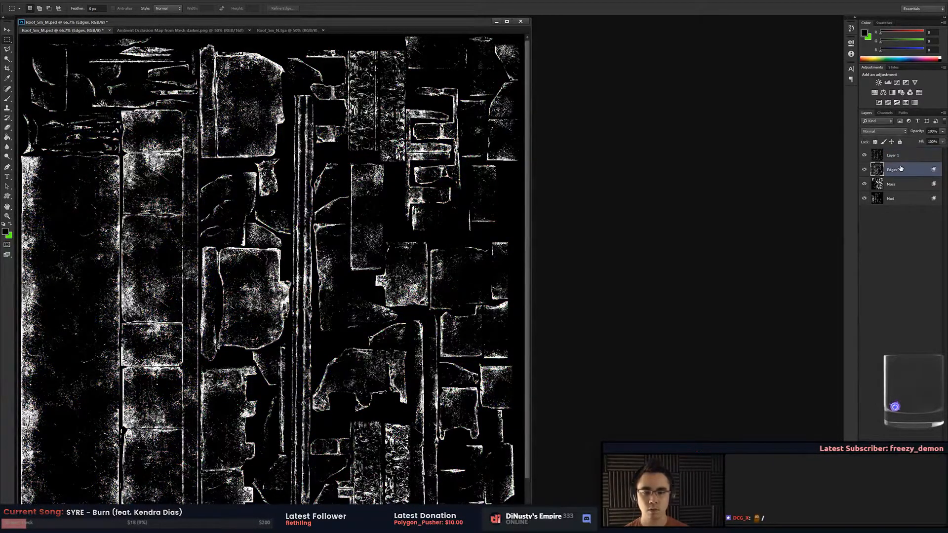
left_click(864, 155)
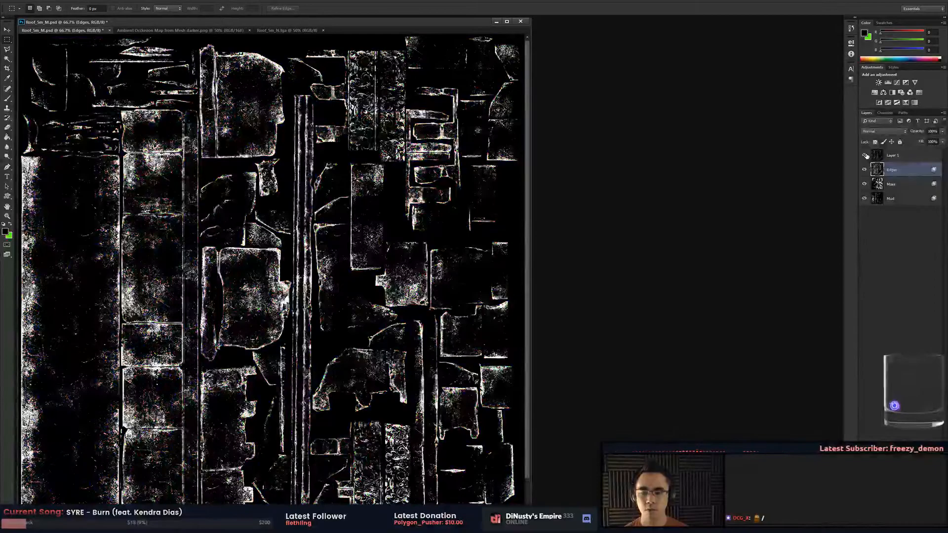
left_click(871, 157)
key("Delete")
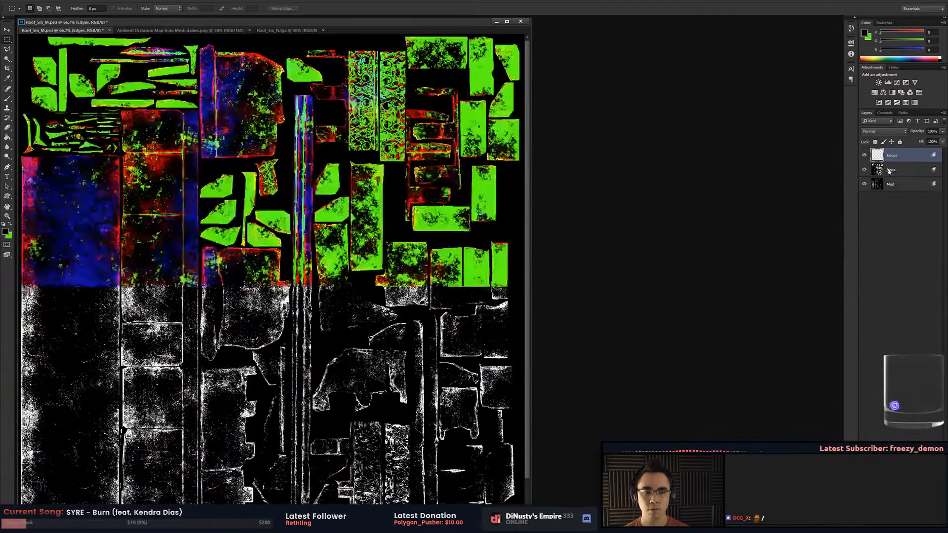
key("ctrl+z")
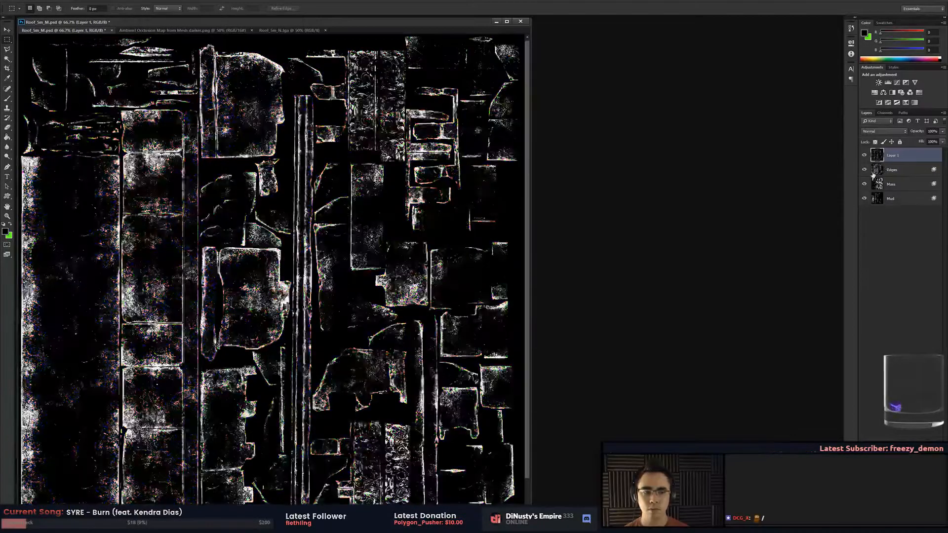
left_click(864, 156)
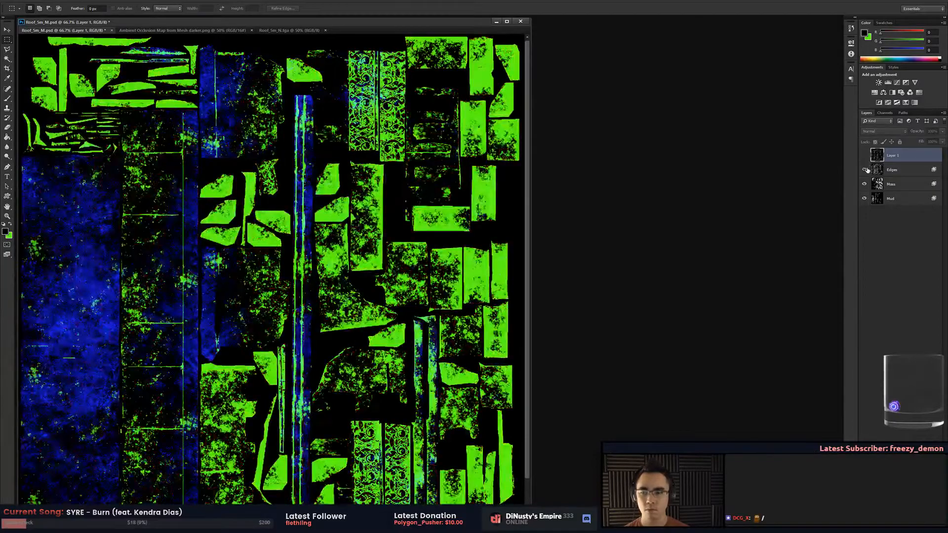
key("Delete")
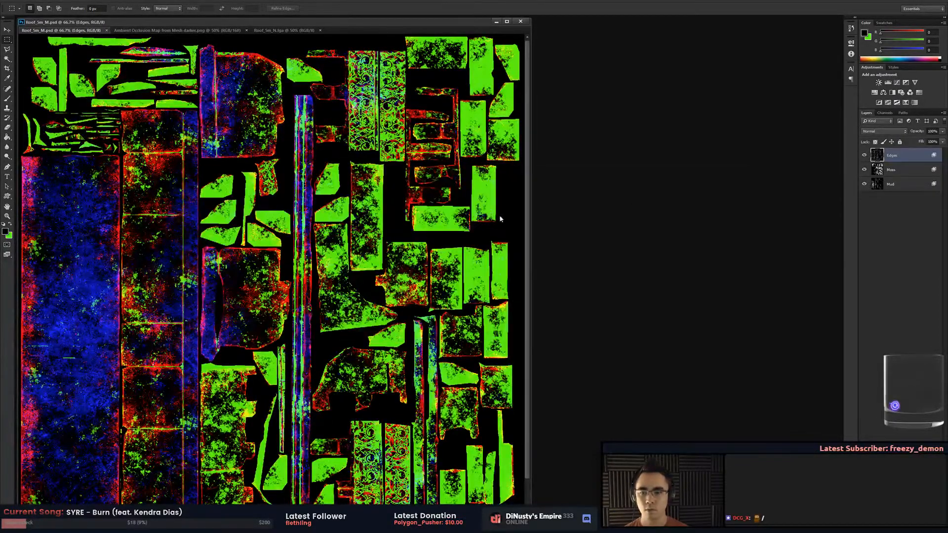
Switch to Unity and check the updated edge mask on the 5 m roof.
key("alt+Tab")
key("alt+Tab")
left_click(556, 215)
mouse_move(424, 216)
right_mouse_down()
mouse_move(418, 245)
mouse_move(527, 184)
right_mouse_up()
Return to Substance Painter and set the Edges mask generator's Global Balance to 0.47 and Global Contrast to 0.59.
key("alt+Tab")
left_click_drag(556, 212, 591, 219, "alt")
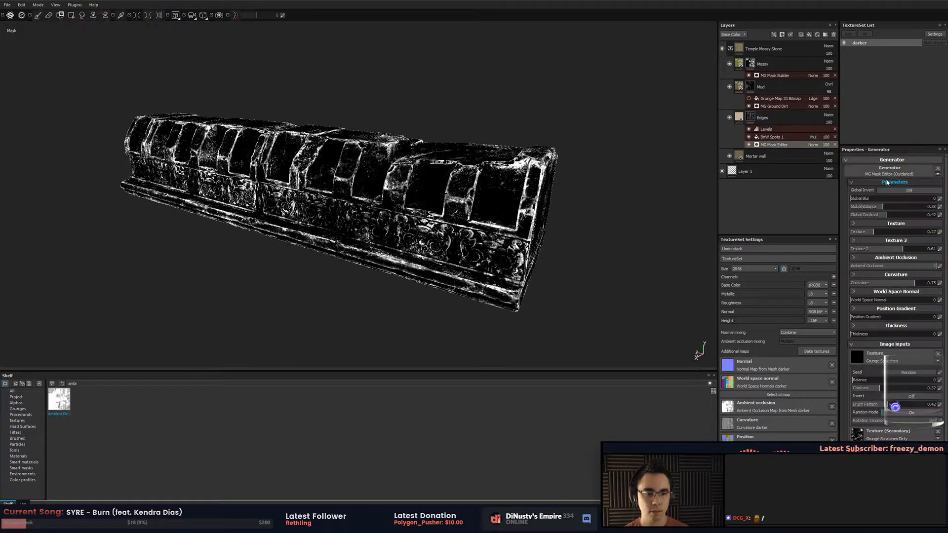
mouse_move(886, 214)
left_mouse_down()
mouse_move(900, 216)
mouse_move(887, 209)
left_mouse_up()
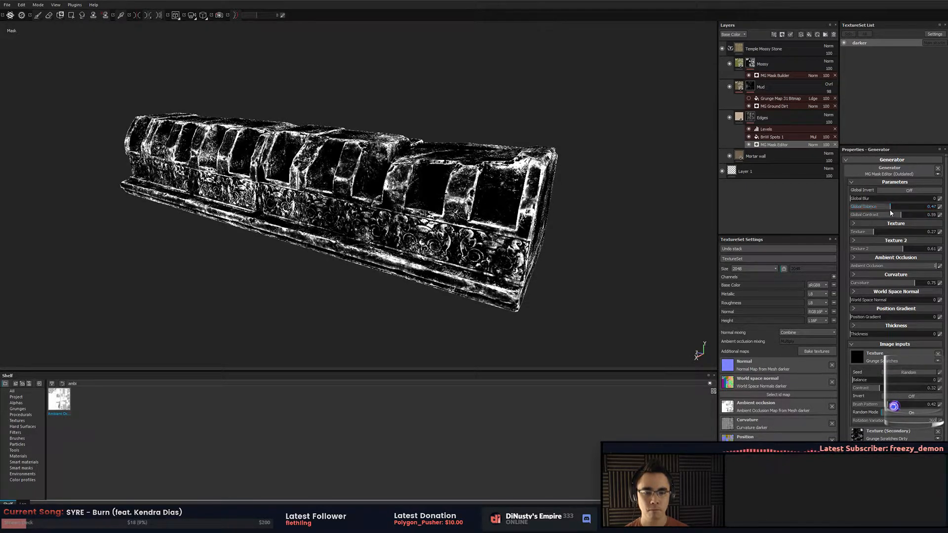
Look through the World Space Normal, Position Gradient and Thickness settings of the Edges mask generator.
left_click(896, 292)
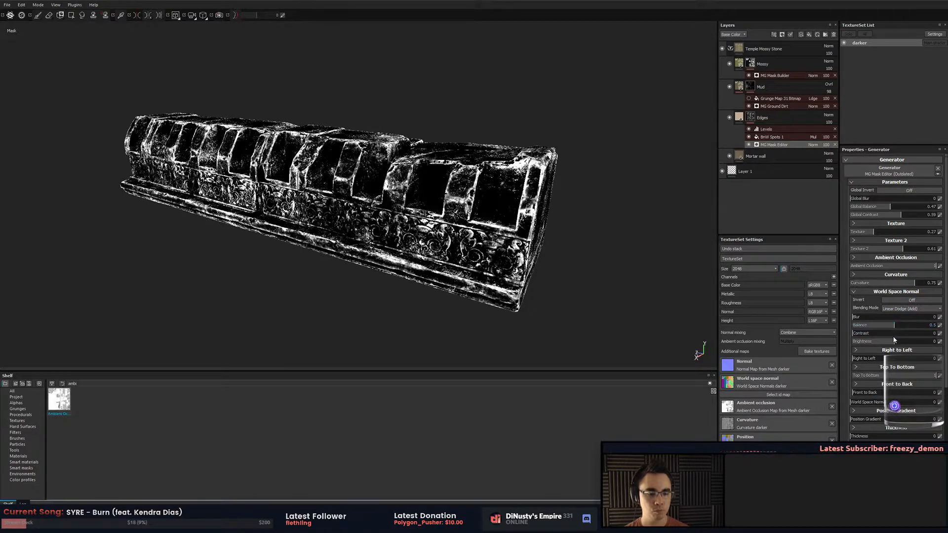
left_click(888, 410)
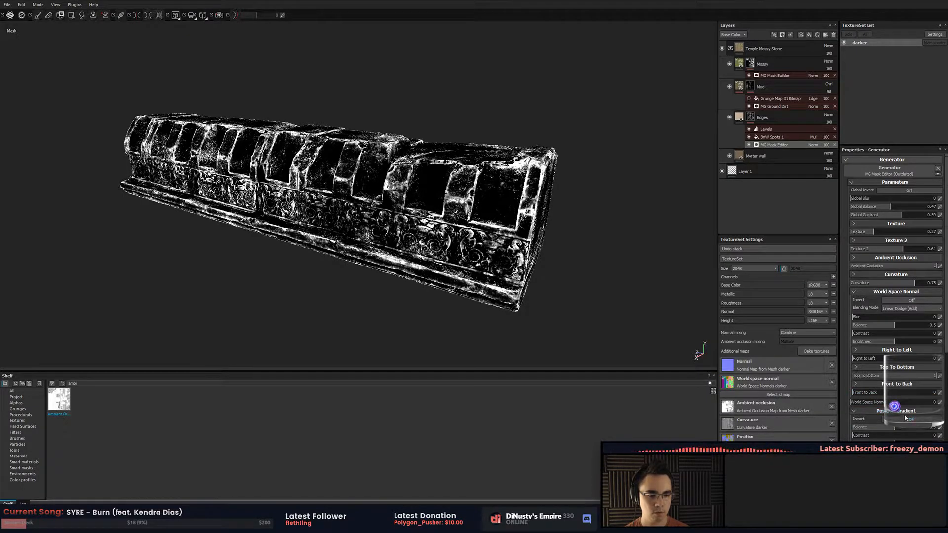
scroll(904, 412, "down", 2)
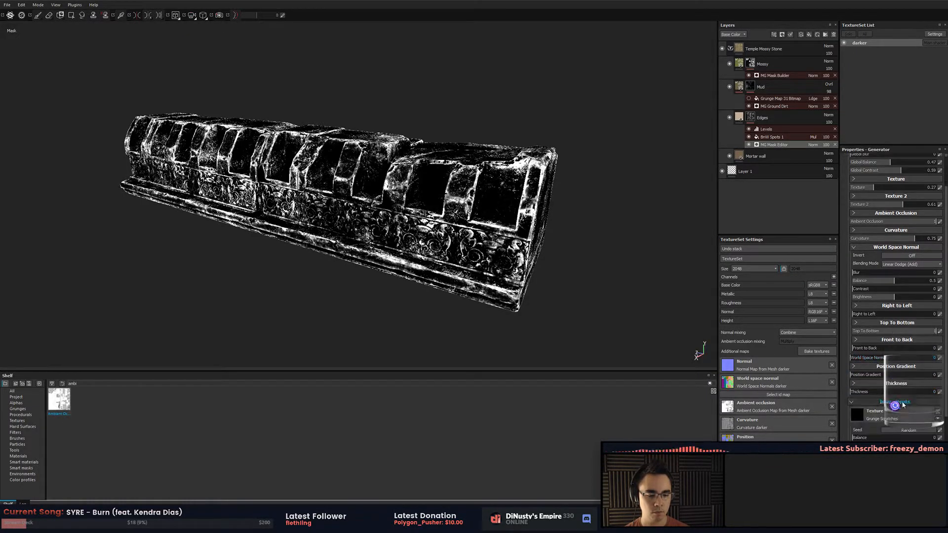
left_click(900, 384)
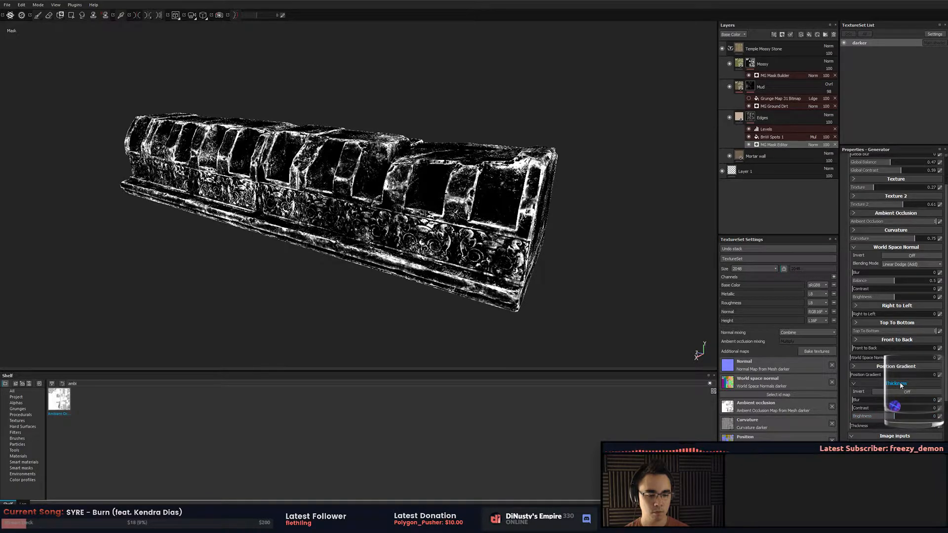
left_click(900, 385)
left_click(902, 367)
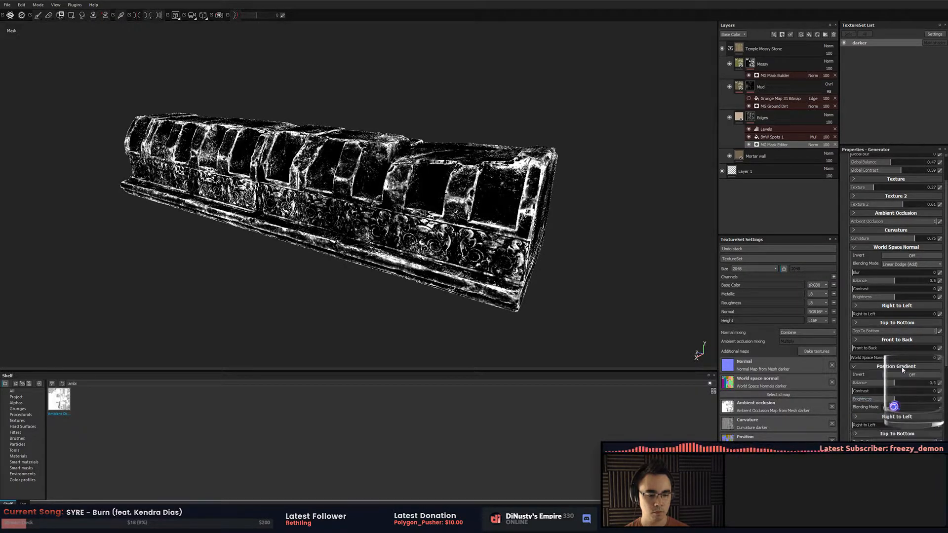
scroll(890, 387, "down", 1)
left_click(913, 412)
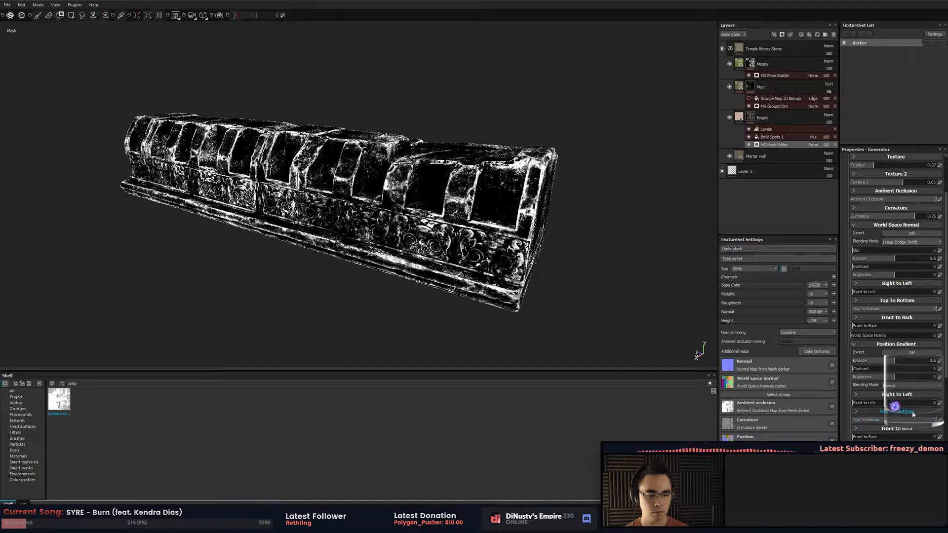
left_click(896, 428)
left_click(892, 444)
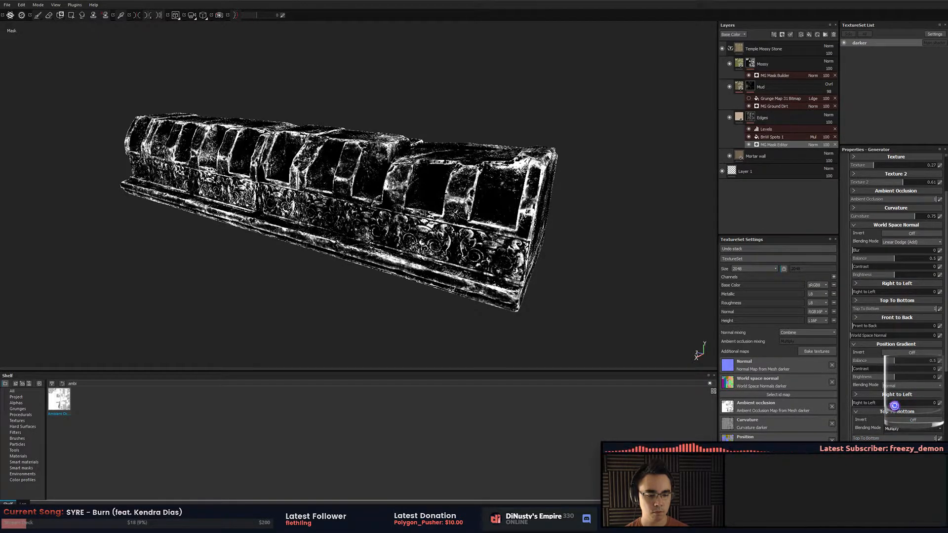
Set the Position Gradient's Top To Bottom amount to 0.52 in the Edges mask generator.
left_click(901, 439)
mouse_move(886, 440)
left_mouse_down()
mouse_move(876, 439)
mouse_move(895, 439)
left_mouse_up()
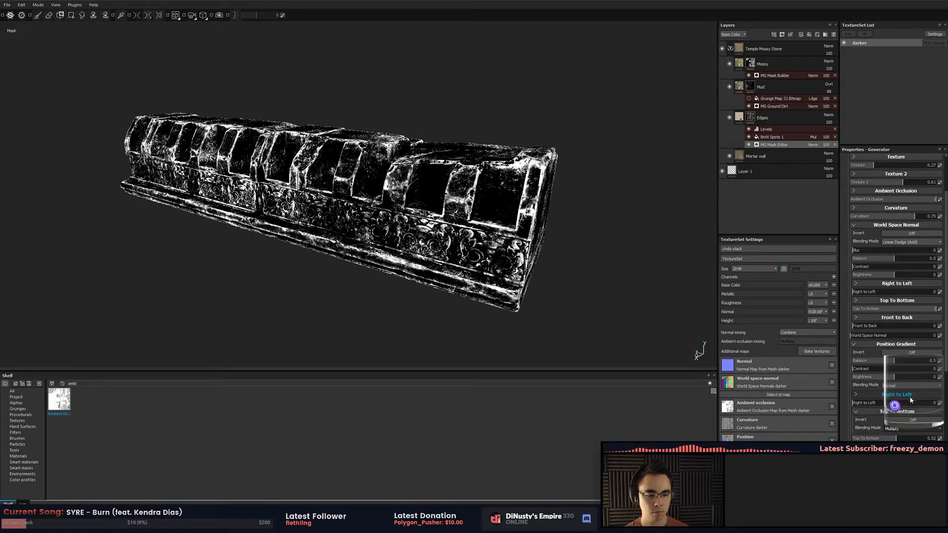
left_click(888, 345)
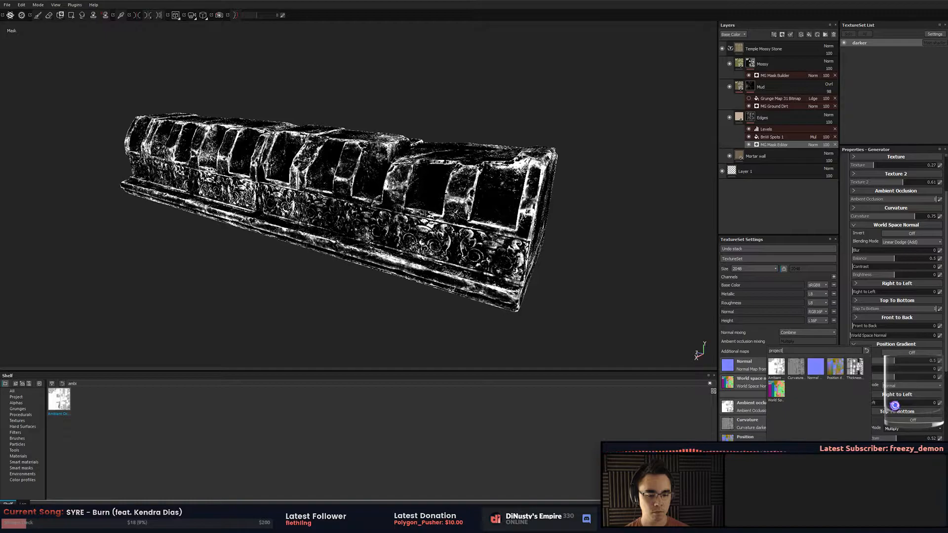
key("Escape")
scroll(891, 190, "up", 3)
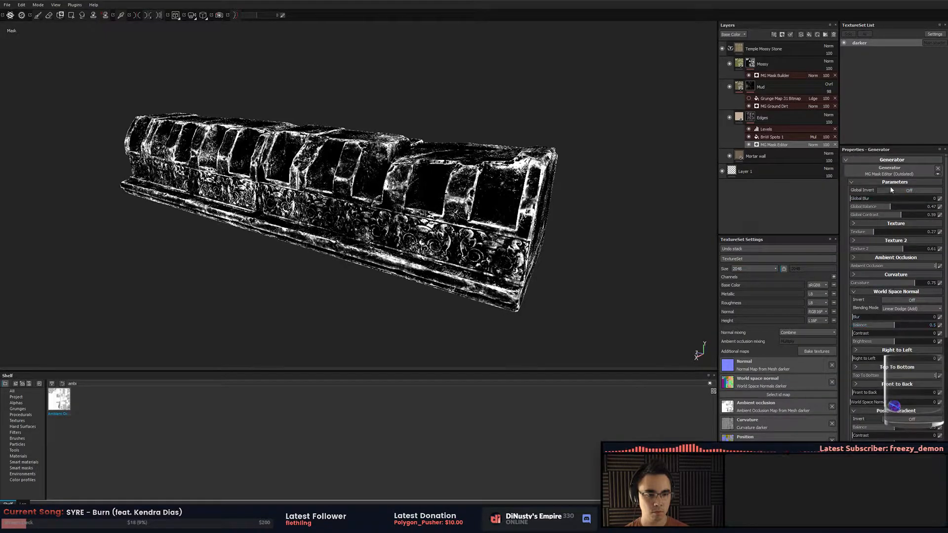
Try the Dirt gradient as a new generator above the Levels effect in the Edges mask.
right_click(778, 120)
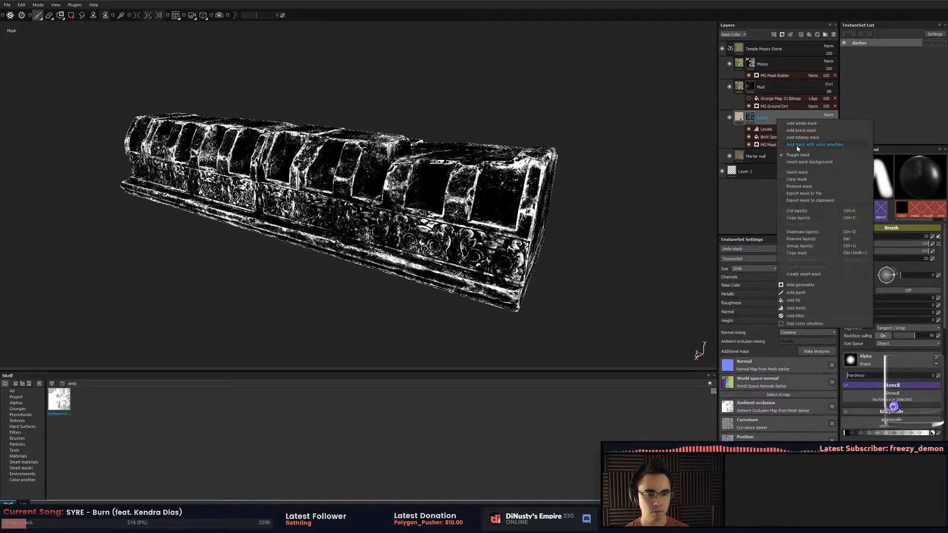
key("Escape")
right_click(773, 131)
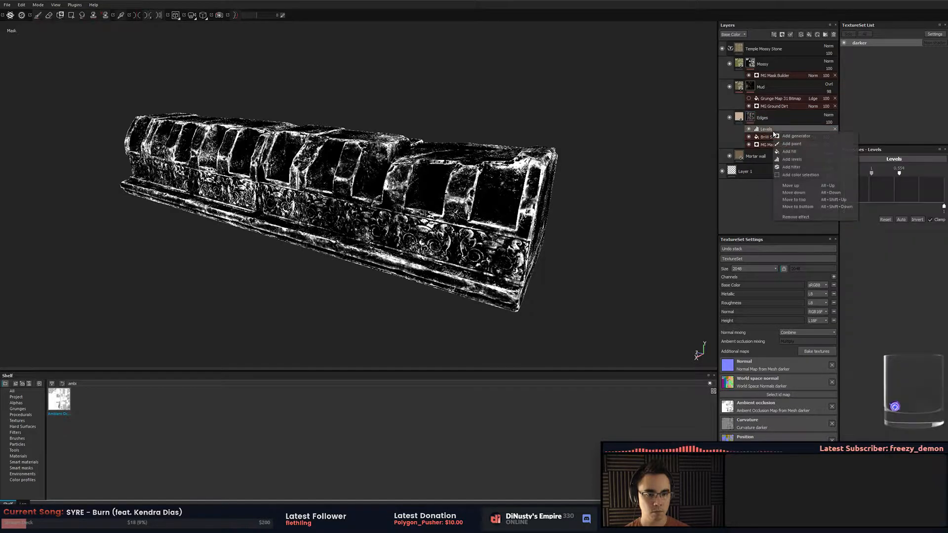
left_click(809, 139)
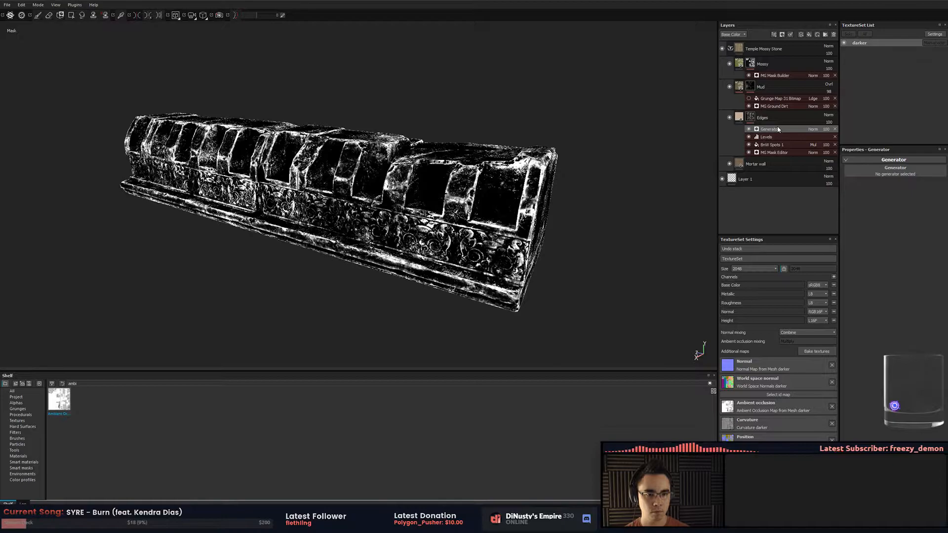
left_click(895, 173)
type("tort")
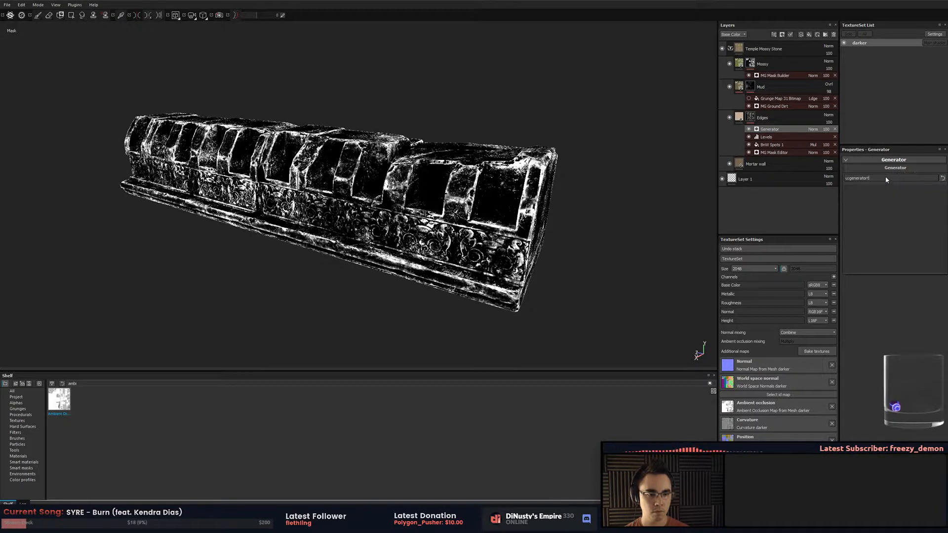
key("ctrl+a")
type("trad")
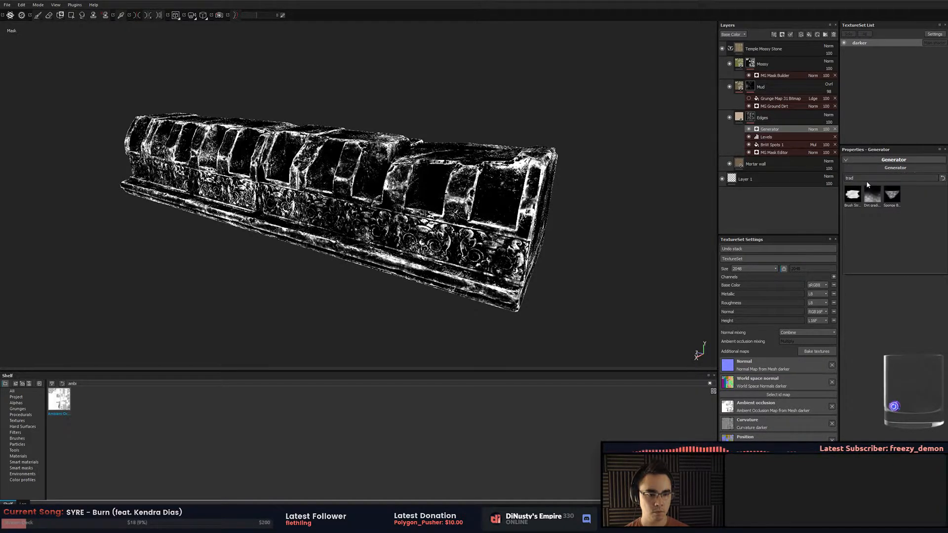
left_click(872, 197)
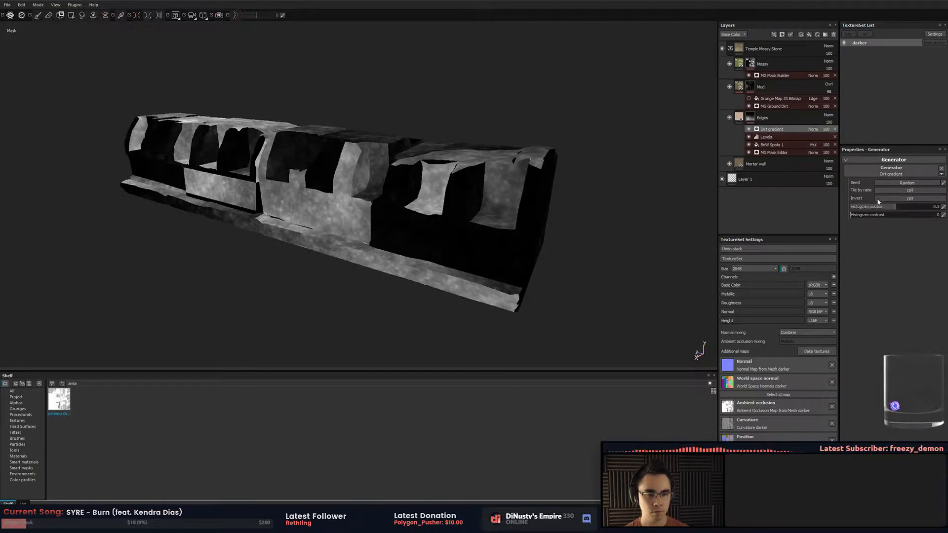
key("ctrl+z")
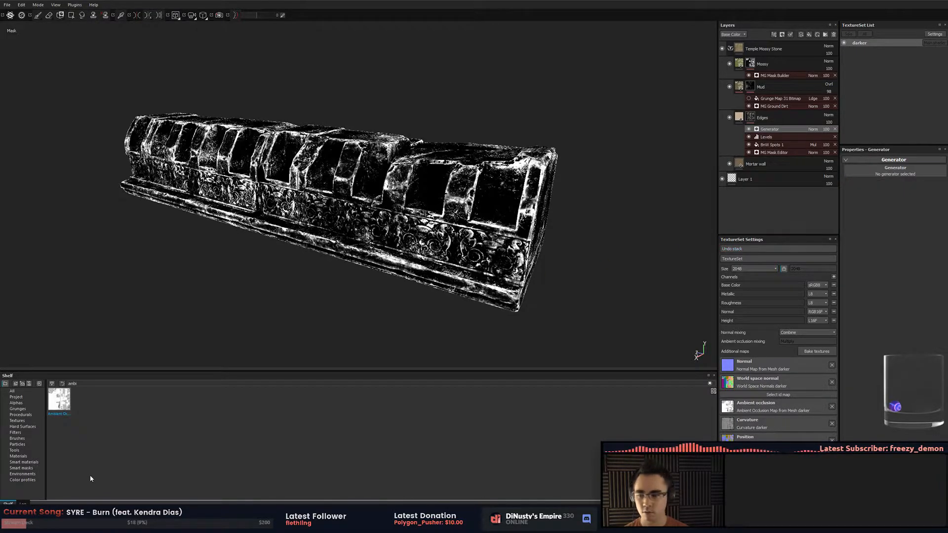
Apply the "Moss From..." smart mask to the Edges layer, hide its mask builder and remove the empty generator.
left_click(89, 382)
left_click(25, 467)
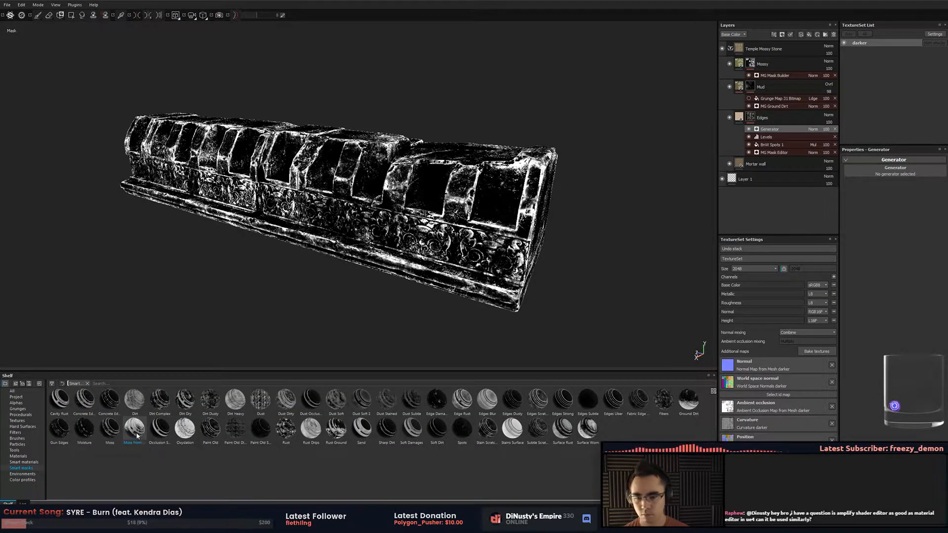
left_click_drag(137, 433, 789, 129)
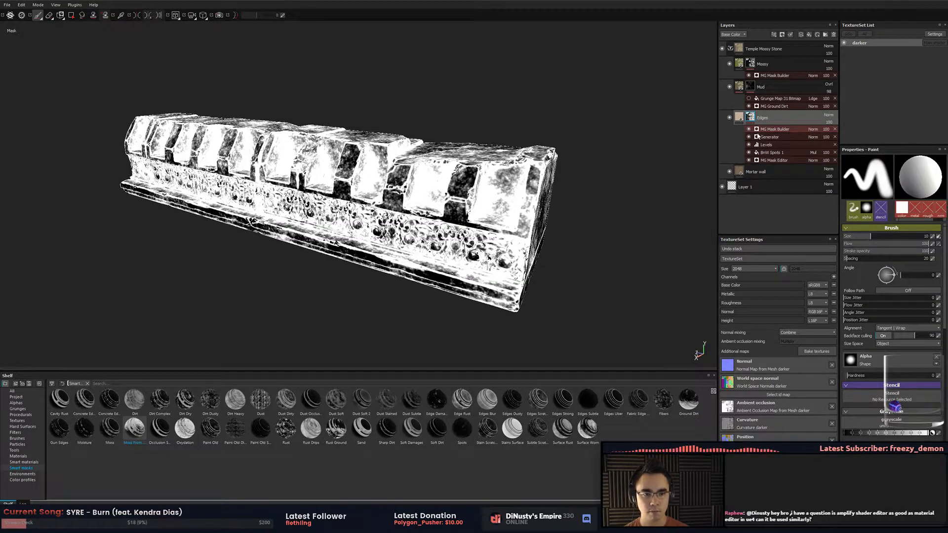
left_click(768, 131)
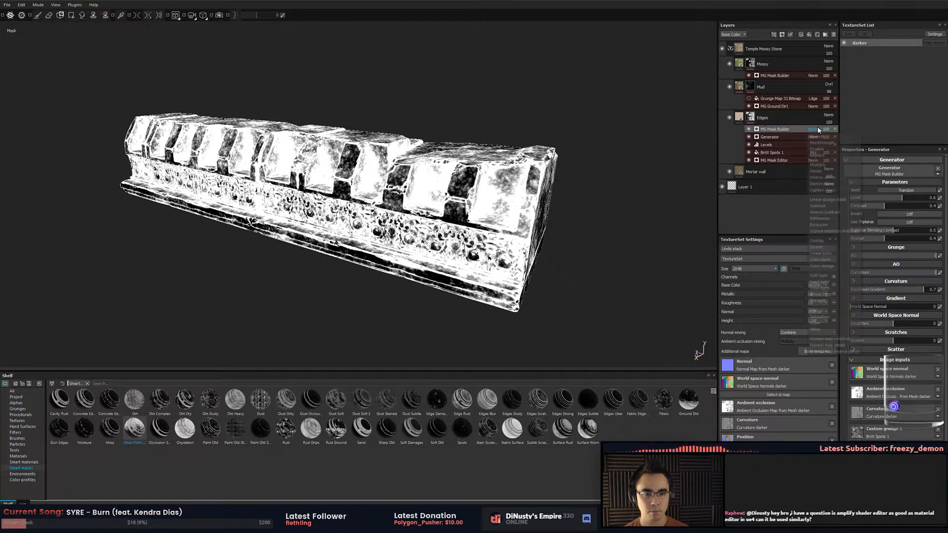
left_click(748, 129)
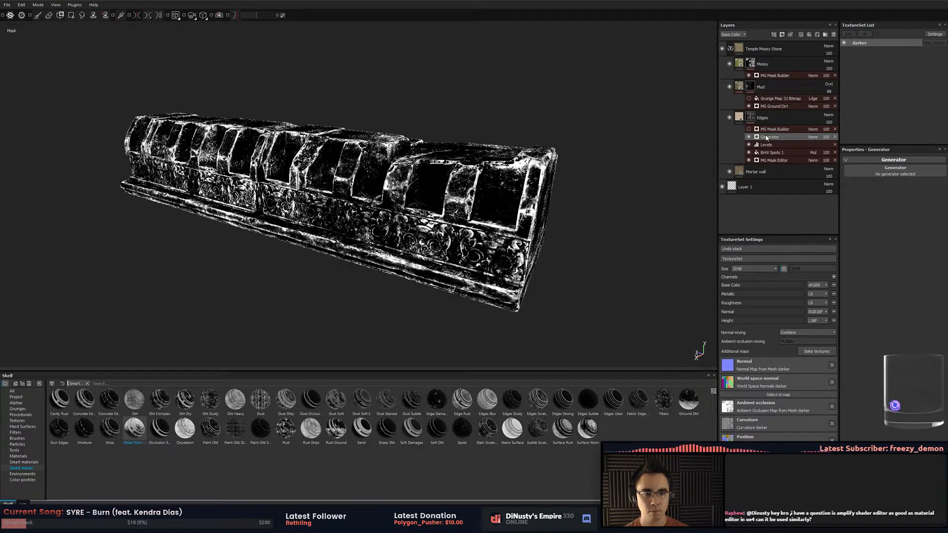
left_click(834, 136)
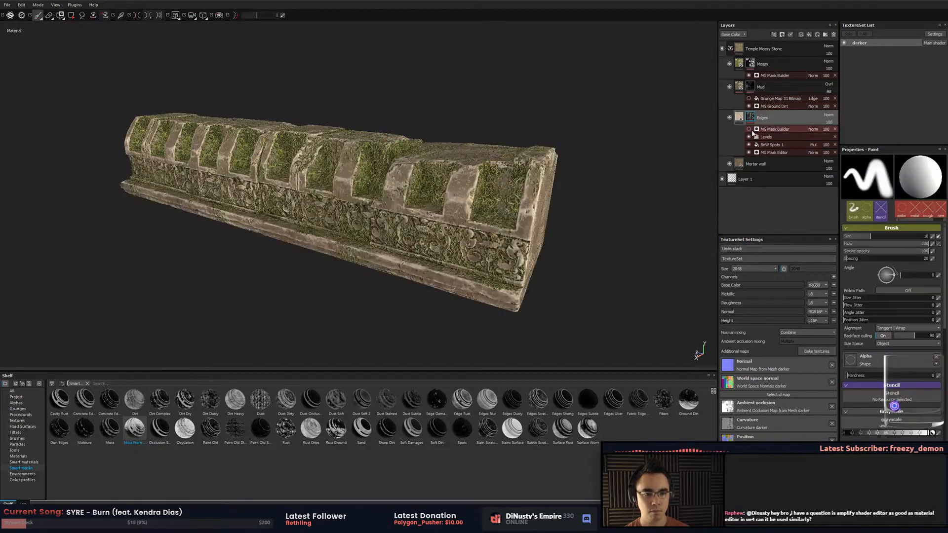
Show the MG Mask Builder in the Edges mask again and set its blending mode to Subtract.
left_click(749, 117)
left_click(751, 118, "alt")
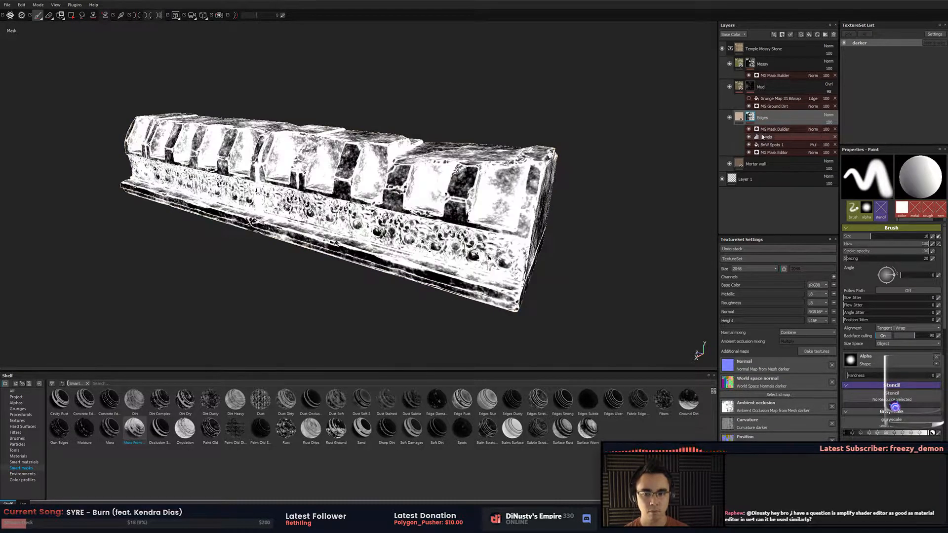
left_click(787, 129)
left_click(813, 129)
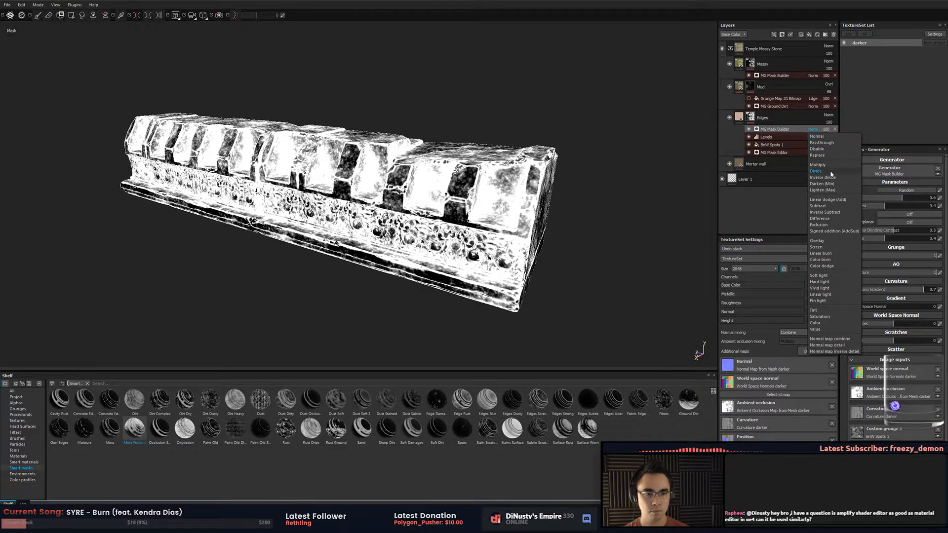
left_click(835, 206)
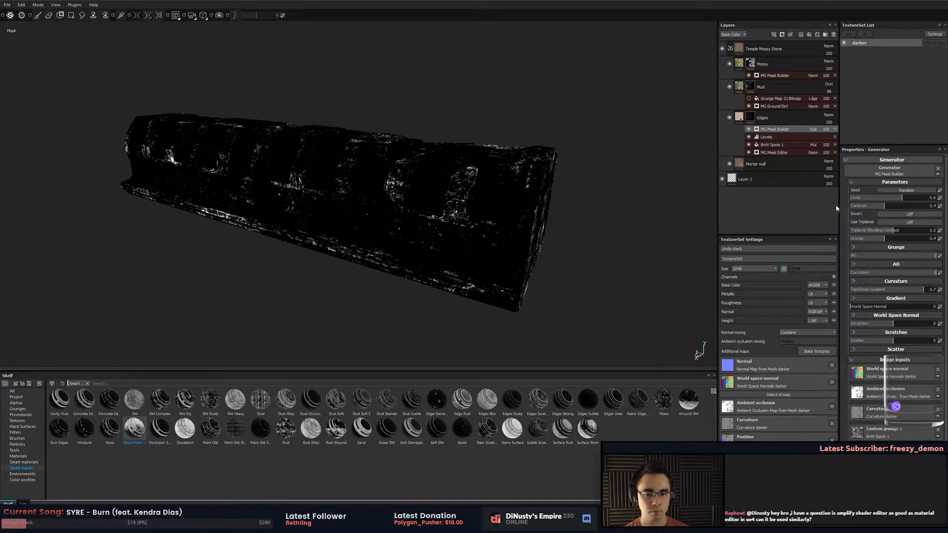
Set the MG Mask Builder's Level to about 0.23 and turn on Use Triplanar.
left_click(894, 182)
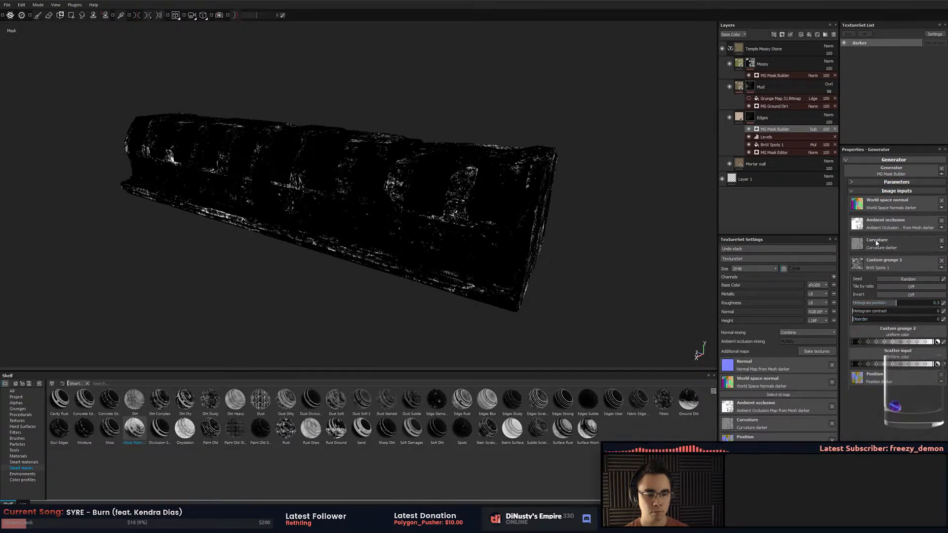
left_click(889, 191)
left_click(890, 182)
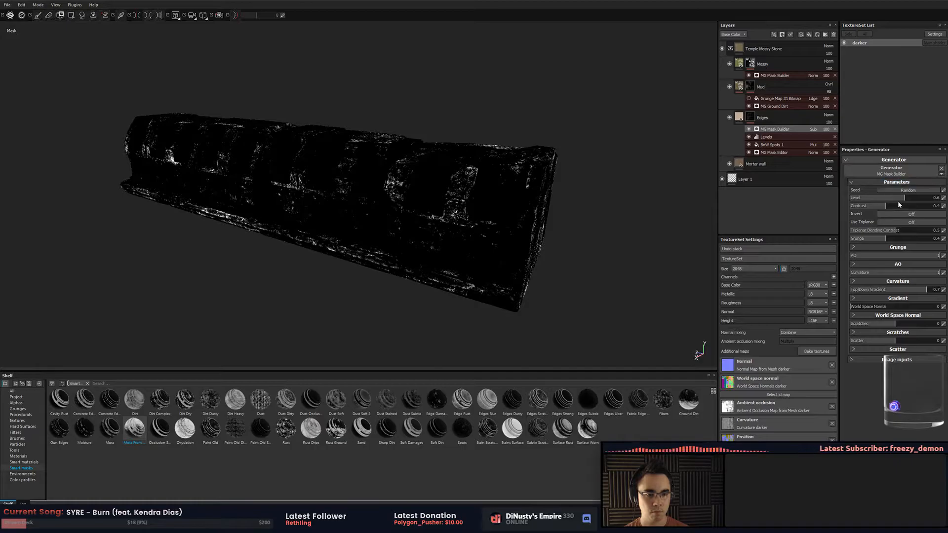
left_click_drag(901, 200, 883, 202)
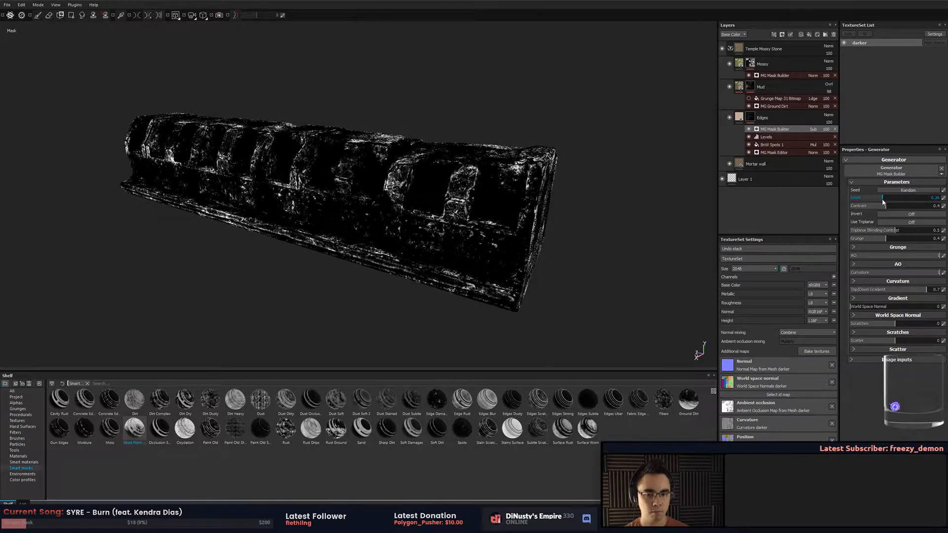
left_click(907, 222)
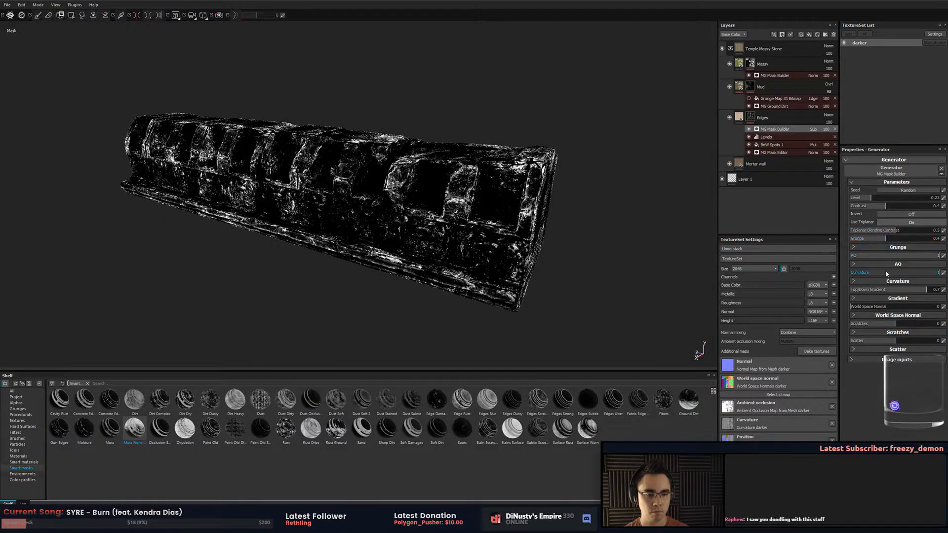
Adjust the mask builder's Top/Down Gradient and World Space Normal amounts, and try Gradient Contrast 0.58 and Range 0.46.
left_click_drag(911, 289, 868, 308)
left_click(901, 300)
left_click(901, 282)
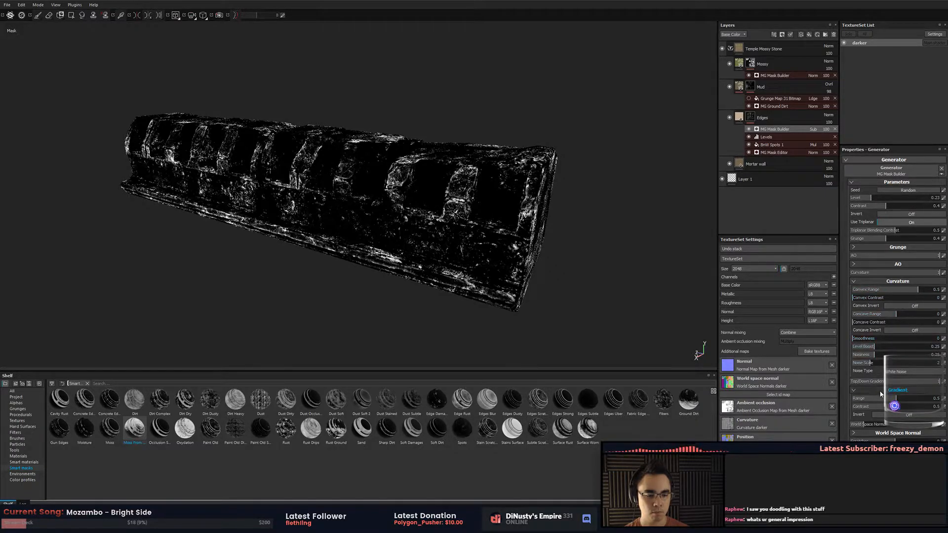
left_click_drag(895, 405, 899, 400)
key("ctrl+z")
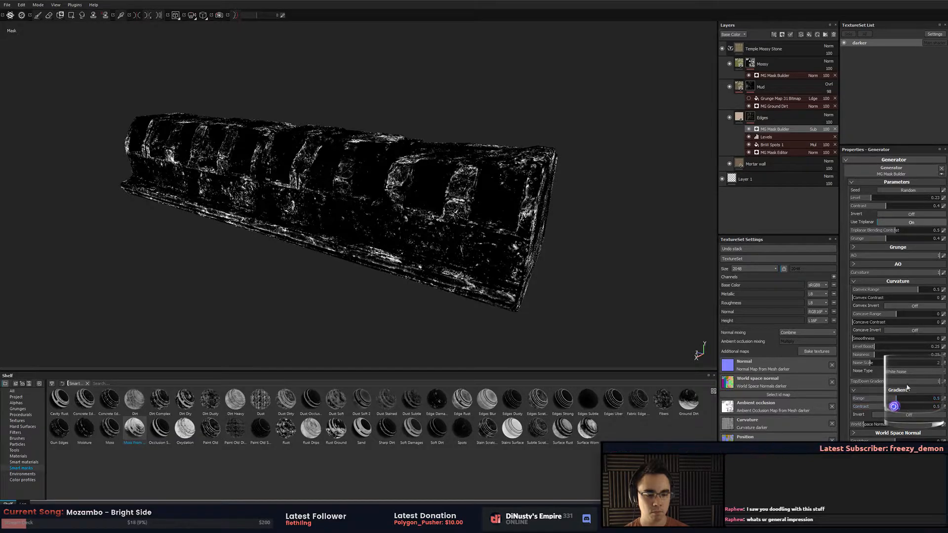
left_click_drag(896, 408, 903, 408)
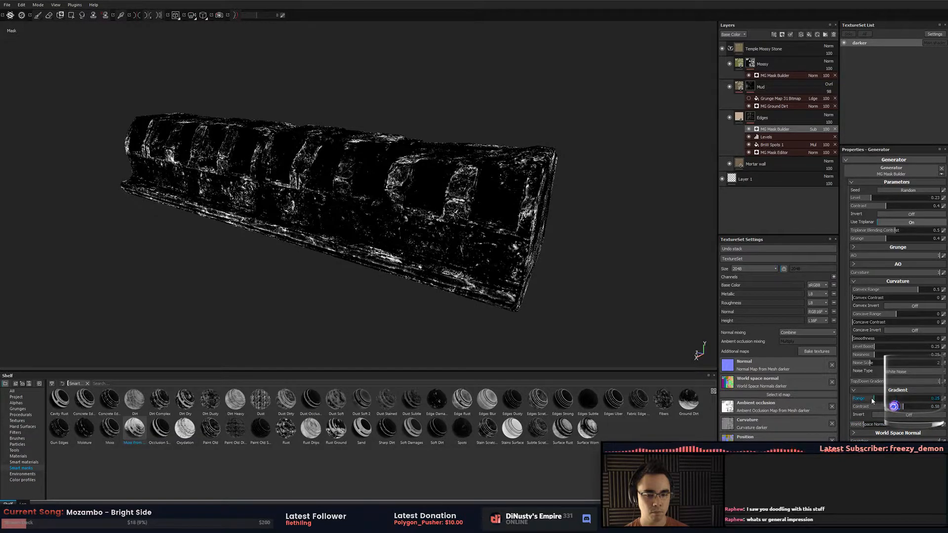
left_click_drag(878, 401, 893, 399)
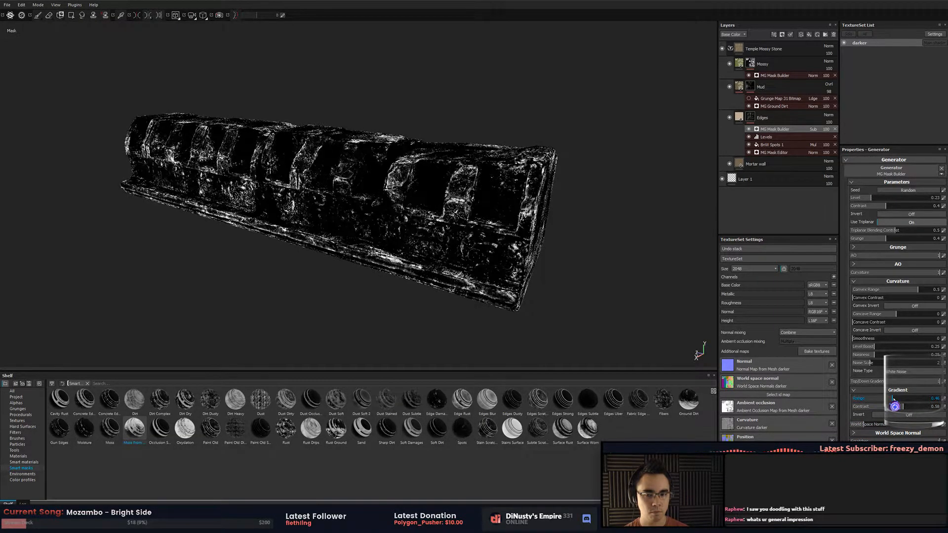
key("ctrl+z")
key("ctrl+z")
Remove the MG Mask Builder from the Edges mask and check the mossy stone material on the roof.
left_click_drag(600, 284, 624, 249, "alt")
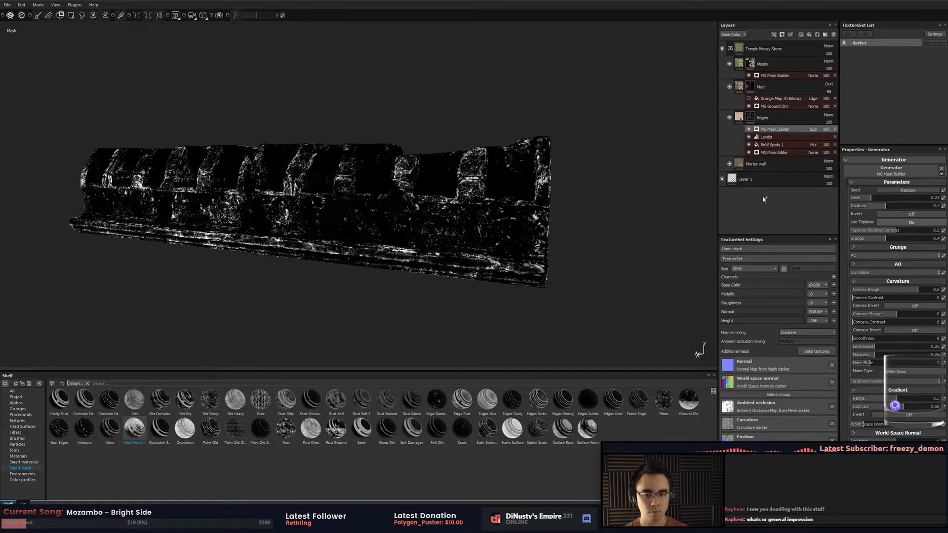
left_click(834, 129)
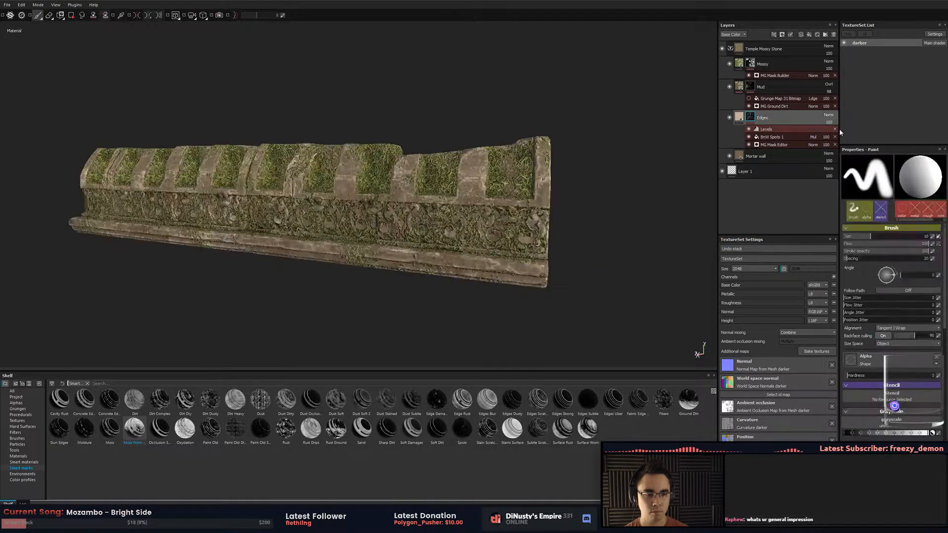
mouse_move(570, 198)
left_mouse_down("alt")
mouse_move(550, 220)
mouse_move(575, 235)
left_mouse_up("alt")
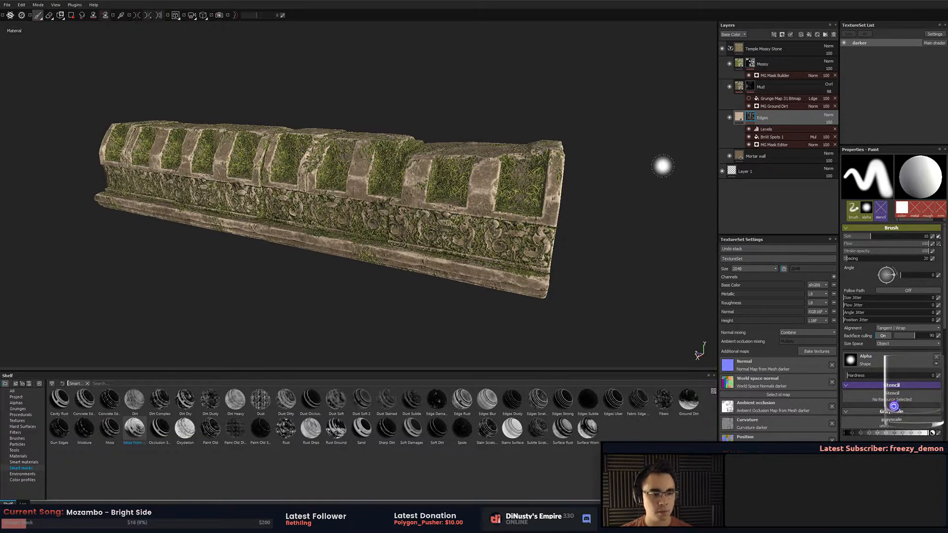
Show the Edges layer's mask on its own and open the settings of its MG Mask Editor generator.
left_click(750, 118, "alt")
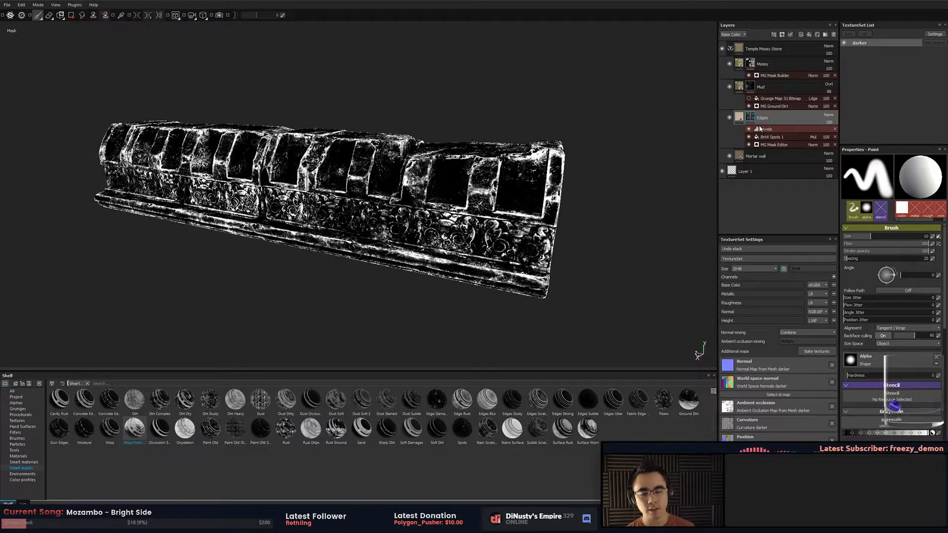
mouse_move(752, 123)
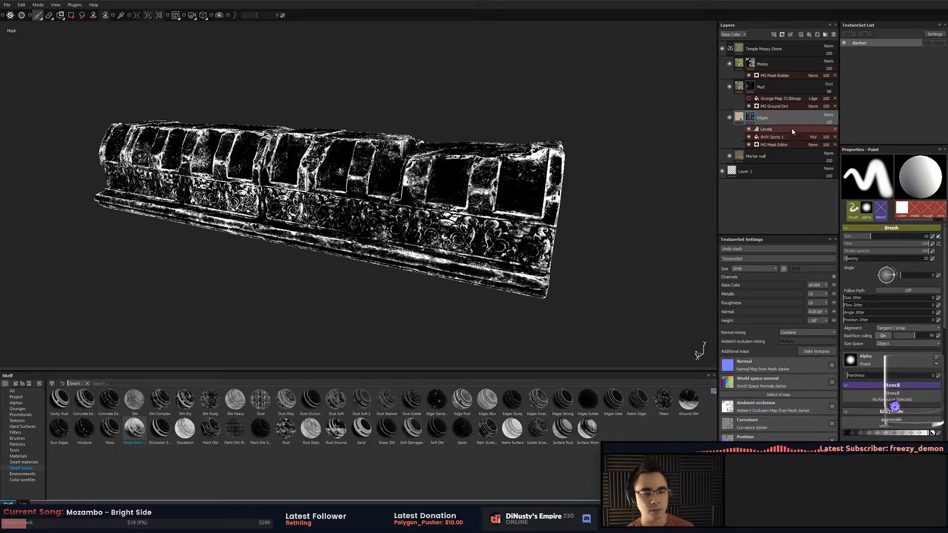
double_click(775, 119)
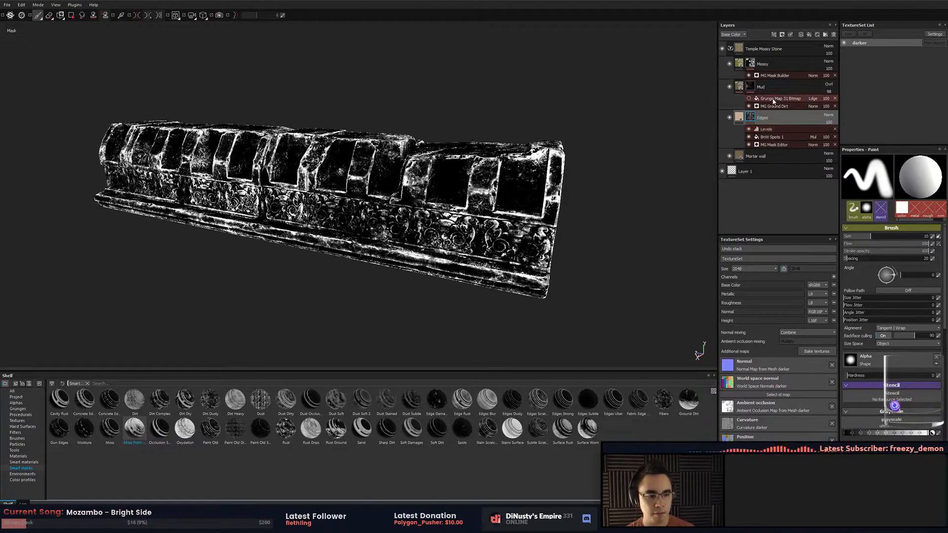
left_click(769, 140)
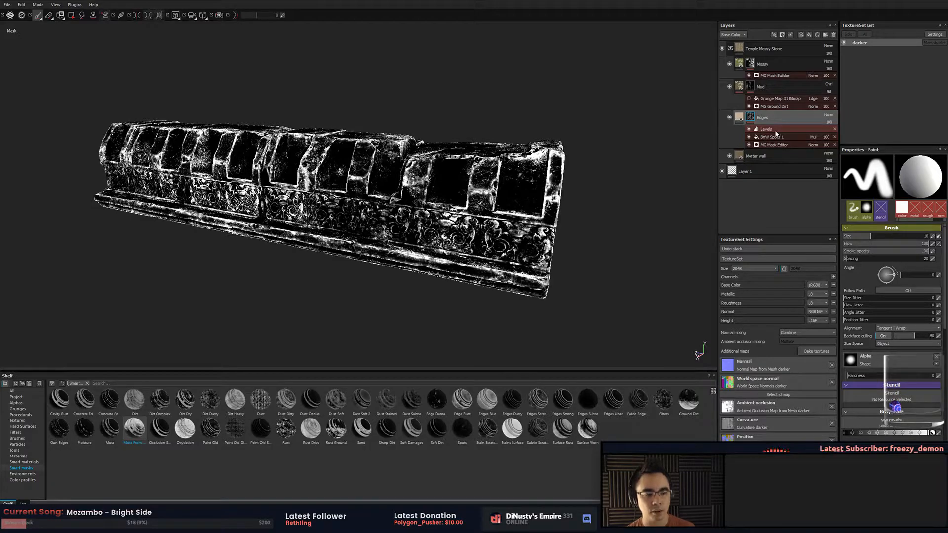
left_click_drag(672, 157, 634, 176, "alt")
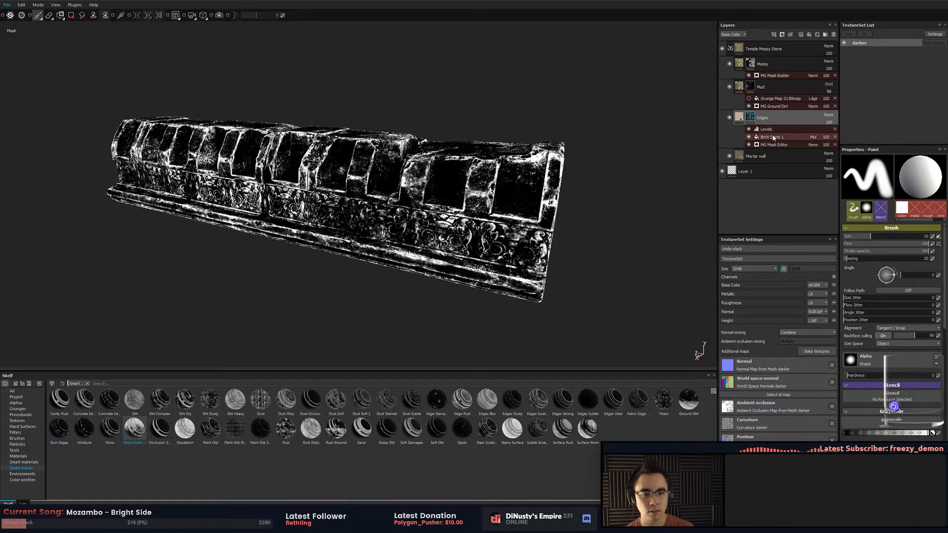
left_click(773, 138)
left_click(785, 145)
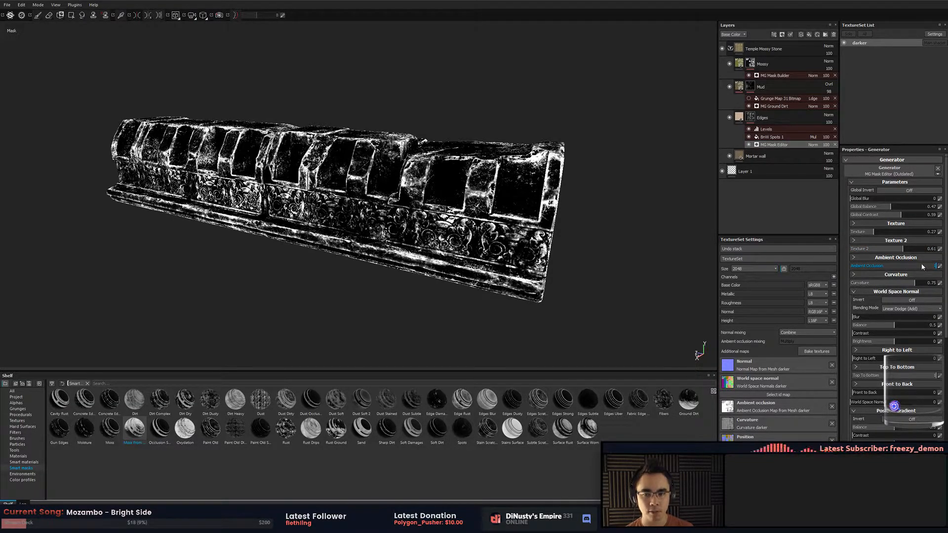
Set the Position Gradient contrast of the Edges mask generator to 0.26.
left_click_drag(631, 278, 647, 249, "alt")
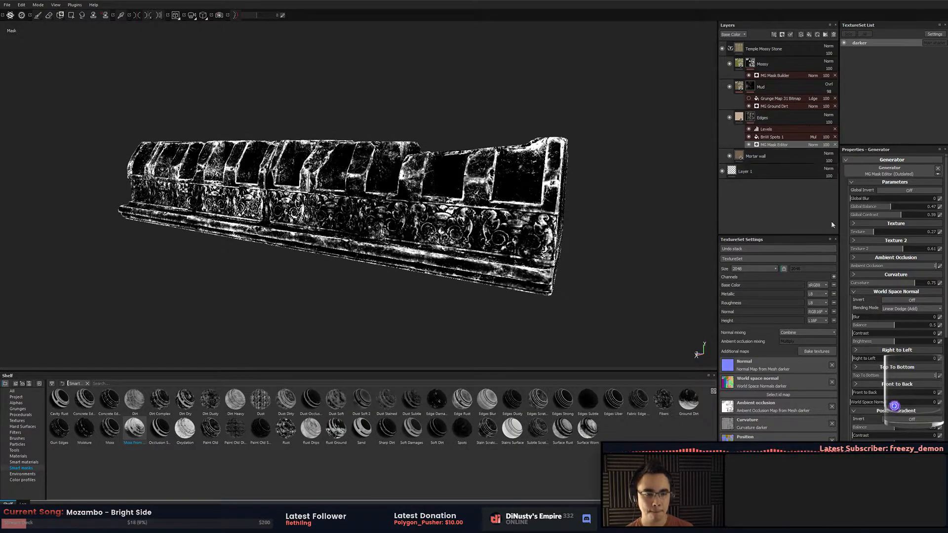
left_click(900, 419)
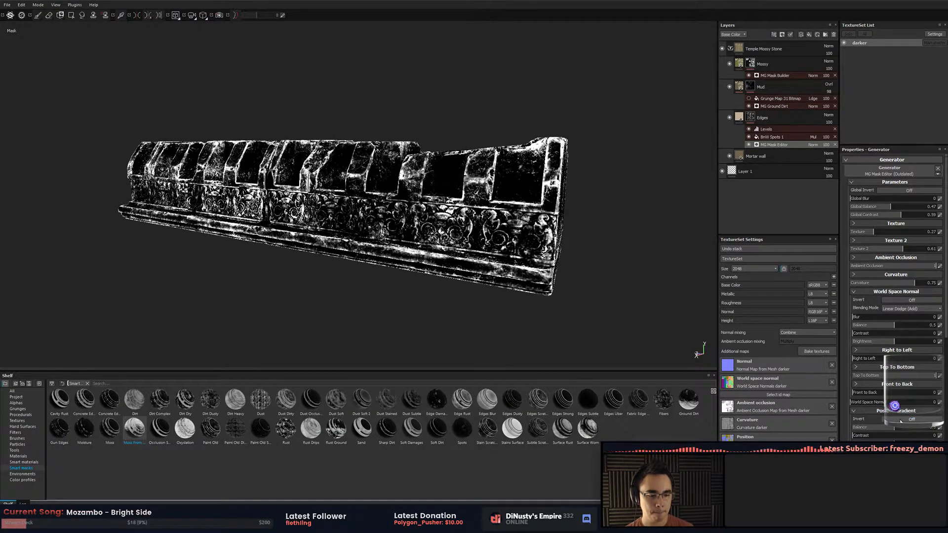
left_click(900, 421)
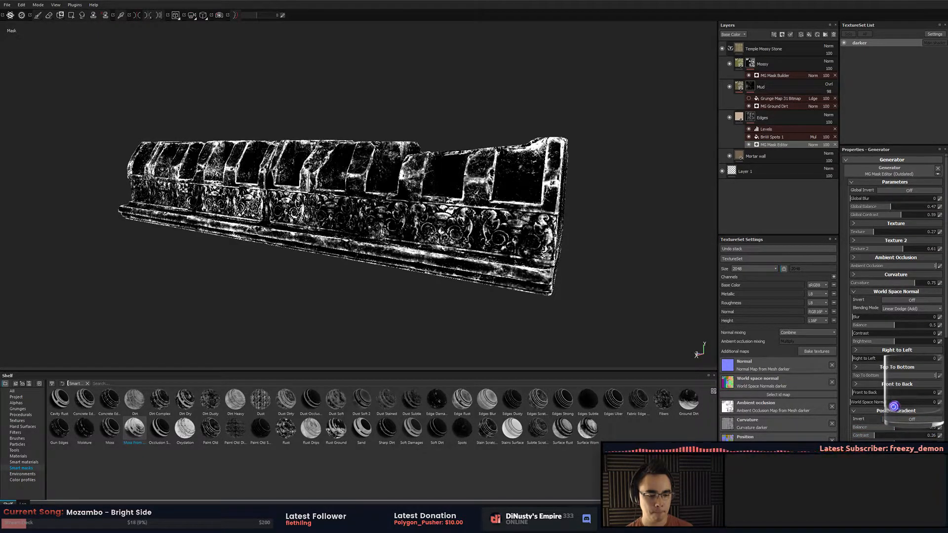
scroll(894, 406, "down", 8)
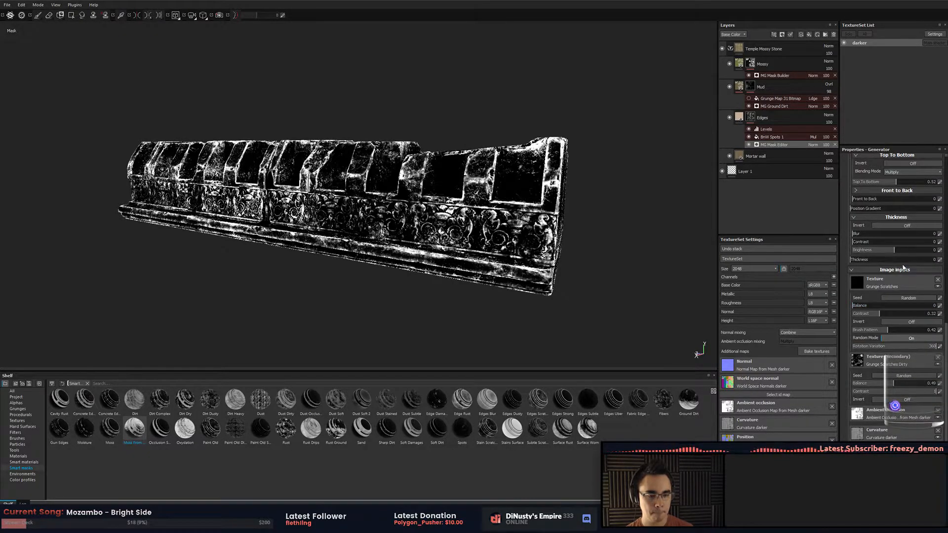
scroll(903, 268, "up", 5)
Try the World Space Normal's Top To Bottom direction with Multiply blending at 0.18.
left_click_drag(856, 303, 885, 303)
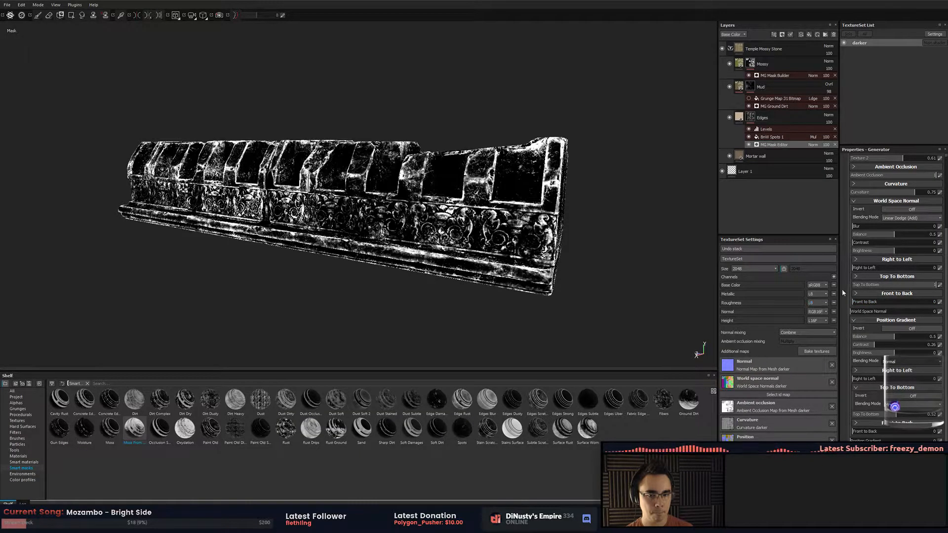
left_click_drag(891, 284, 866, 286)
left_click_drag(924, 284, 940, 285)
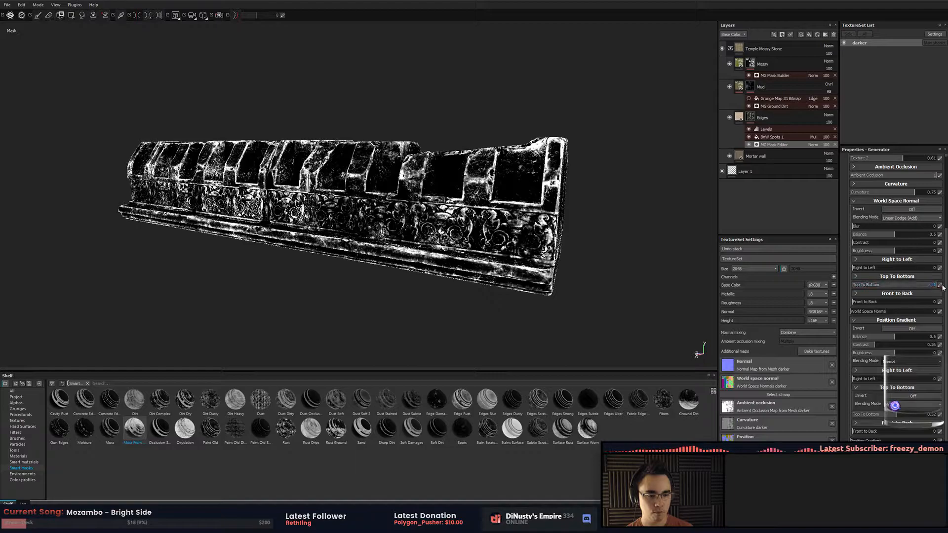
left_click(921, 275)
left_click(919, 294)
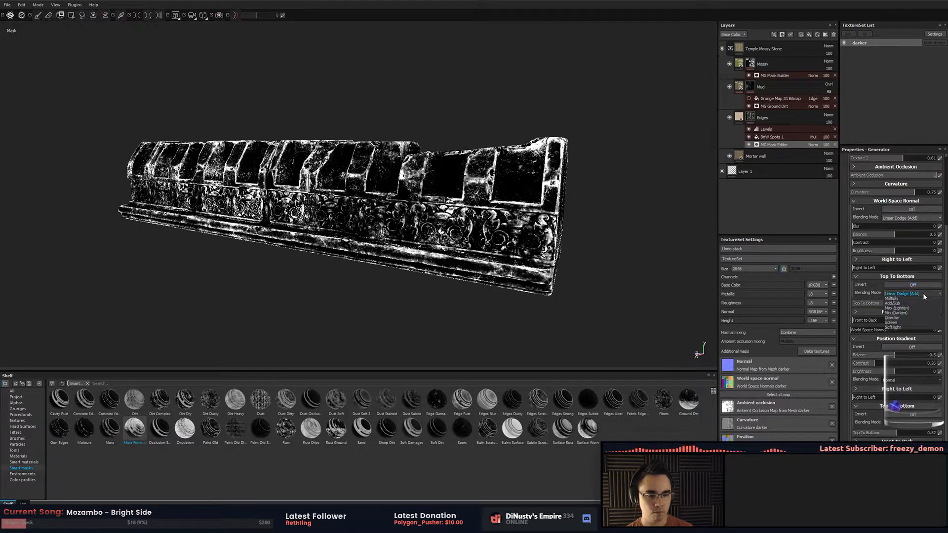
left_click(912, 315)
left_click_drag(878, 303, 866, 304)
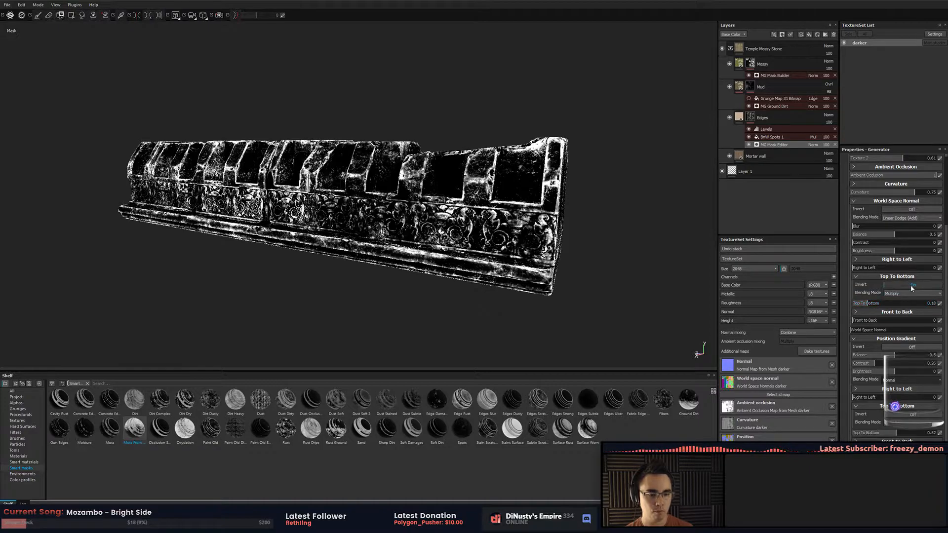
Set the World Space Normal's Top To Bottom blending mode to Subtract with an amount of 0.64, keeping Front to Back at 0.
left_click(913, 293)
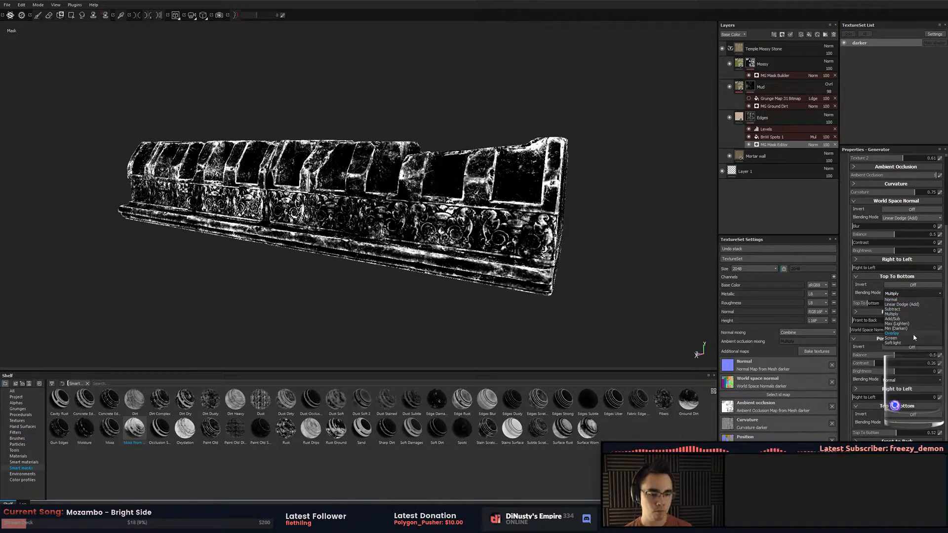
left_click(906, 309)
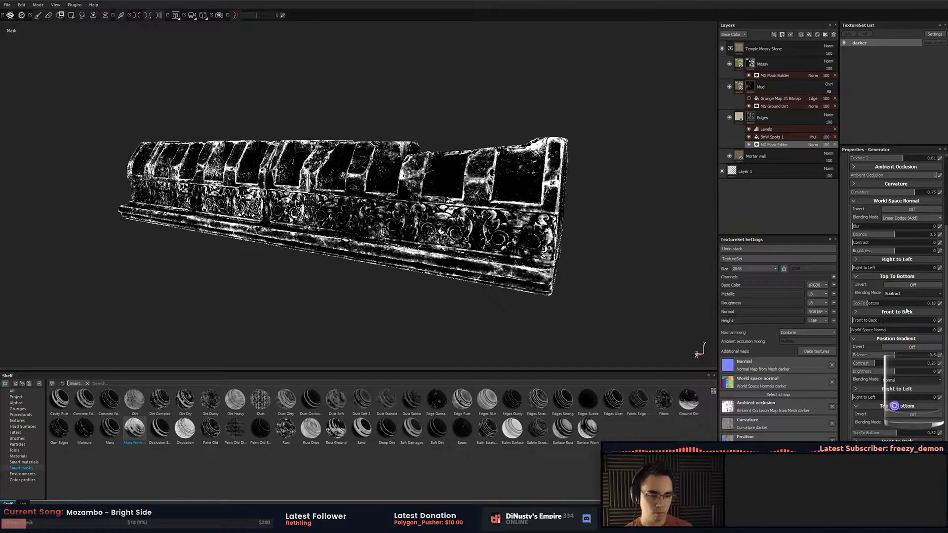
left_click_drag(898, 305, 905, 303)
left_click(895, 321)
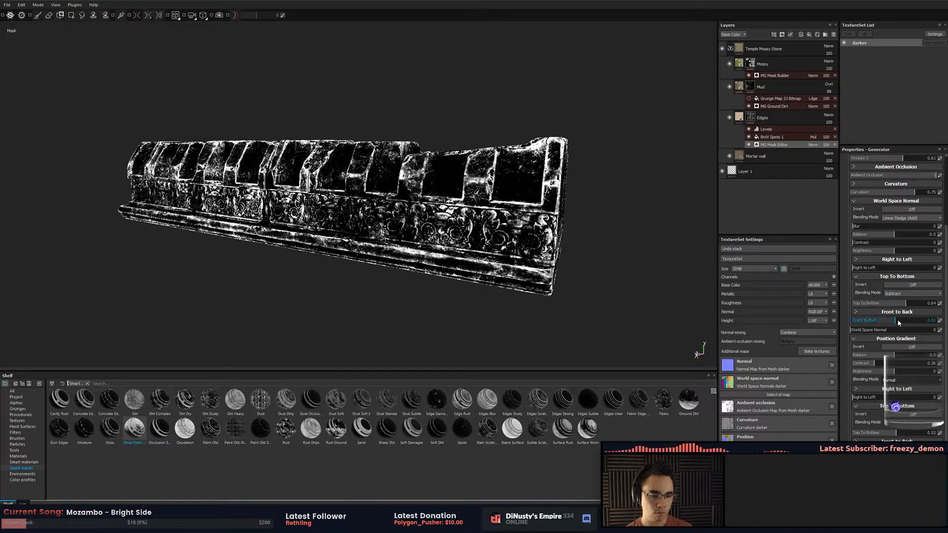
left_click(854, 323)
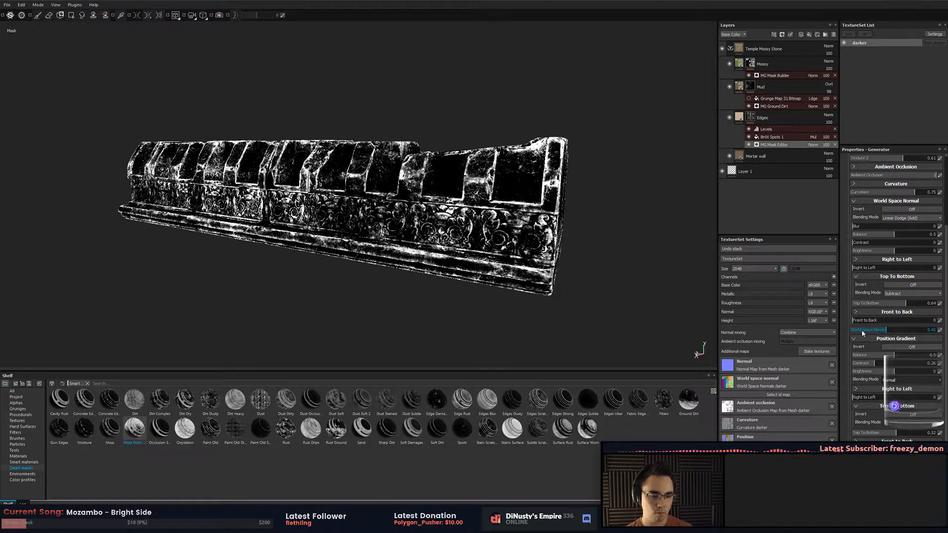
left_click_drag(710, 316, 678, 129, "alt")
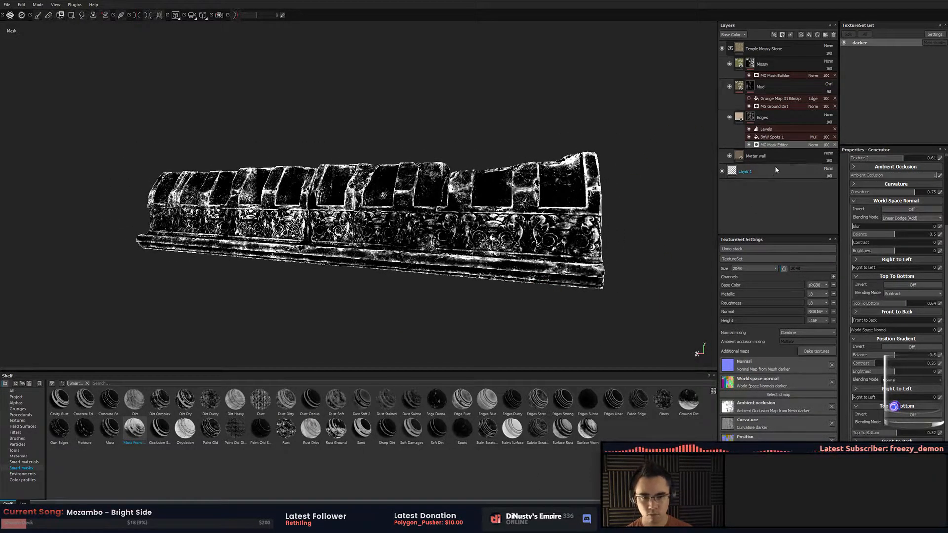
Apply the Dirt Complex smart mask to the Edges layer and hide the older Levels, BnW Spots 1 and MG Mask Editor effects.
left_click(769, 129)
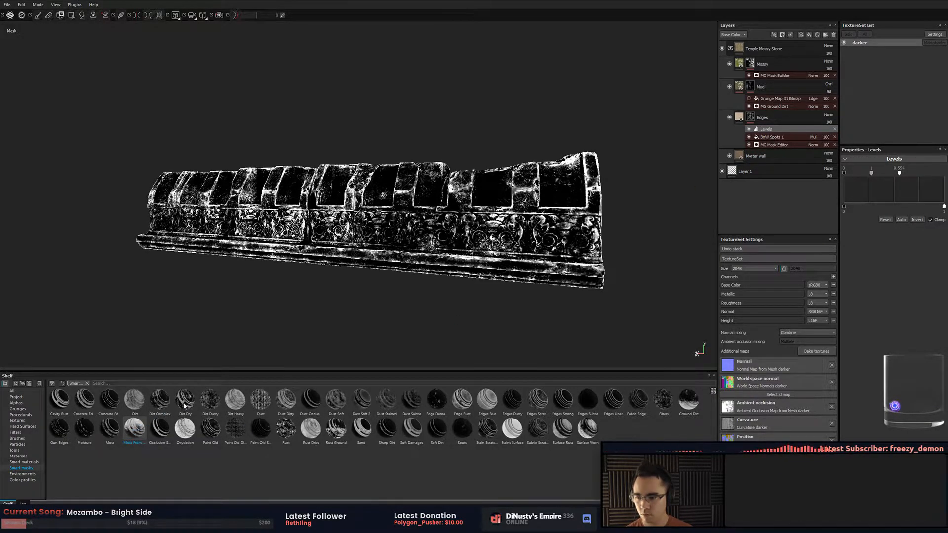
mouse_move(192, 404)
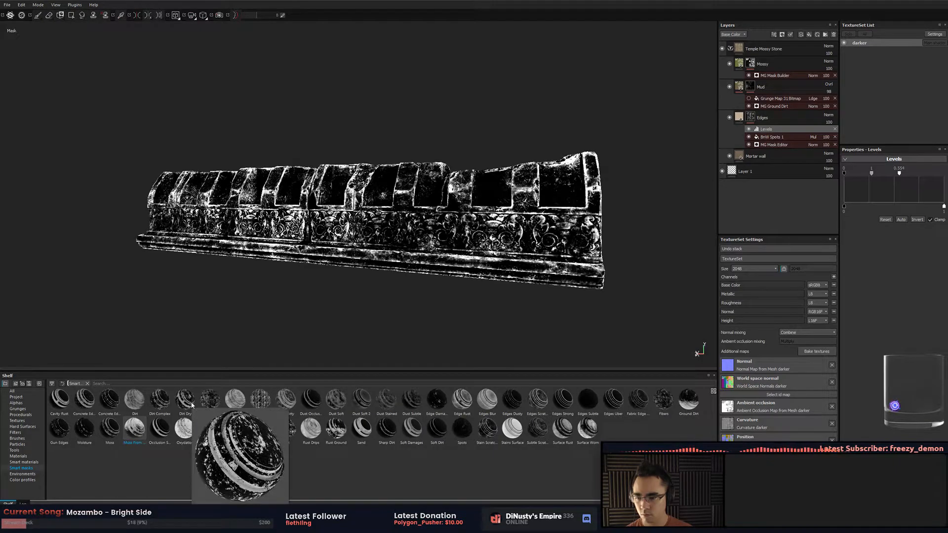
mouse_move(159, 407)
left_click_drag(159, 406, 794, 114)
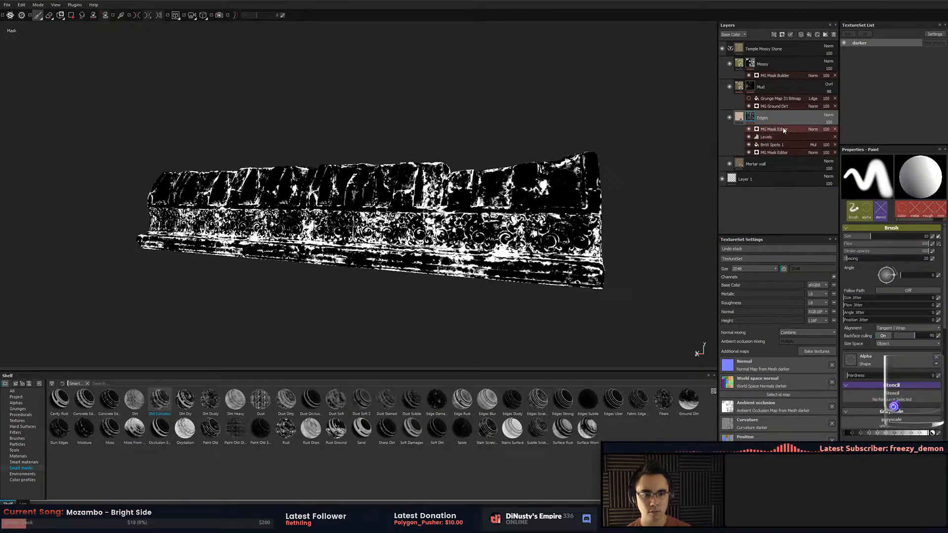
left_click_drag(562, 169, 557, 204, "alt")
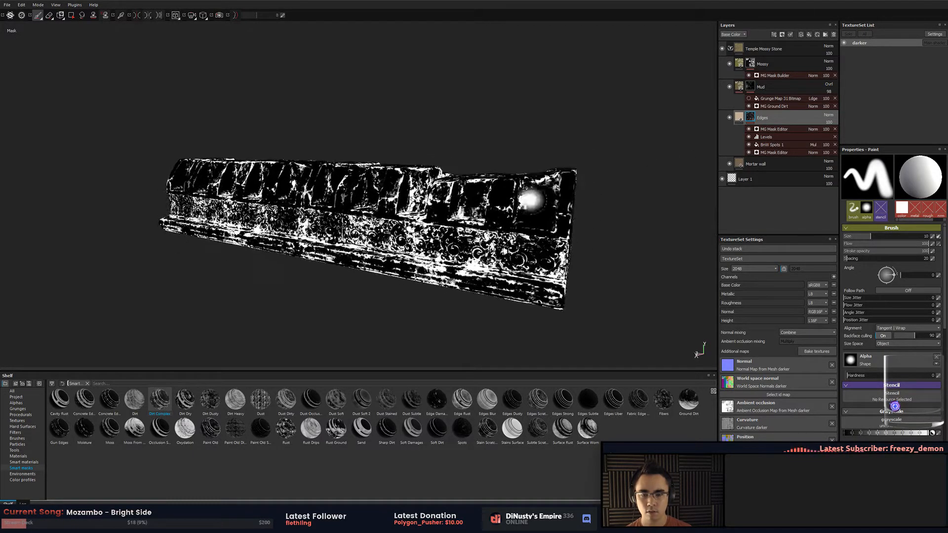
left_click(749, 145)
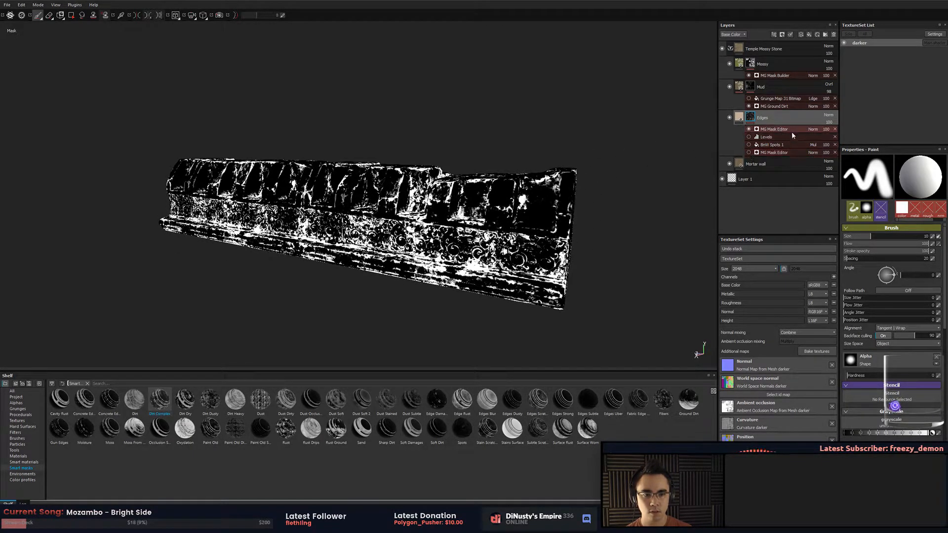
Set the new MG Mask Editor's Global Balance to 0.52 and Global Contrast to 0.33.
left_click(773, 129)
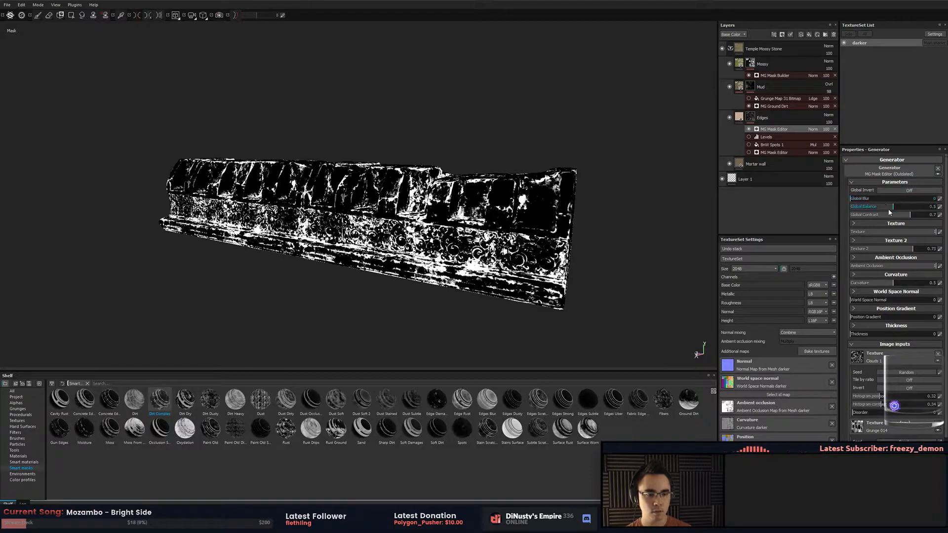
mouse_move(906, 217)
left_mouse_down()
mouse_move(895, 218)
mouse_move(905, 216)
left_mouse_up()
mouse_move(893, 207)
left_mouse_down()
mouse_move(862, 216)
mouse_move(883, 216)
left_mouse_up()
Set the new generator's World Space Normal amount to 0.4 and invert its Ambient Occlusion.
left_click(898, 291)
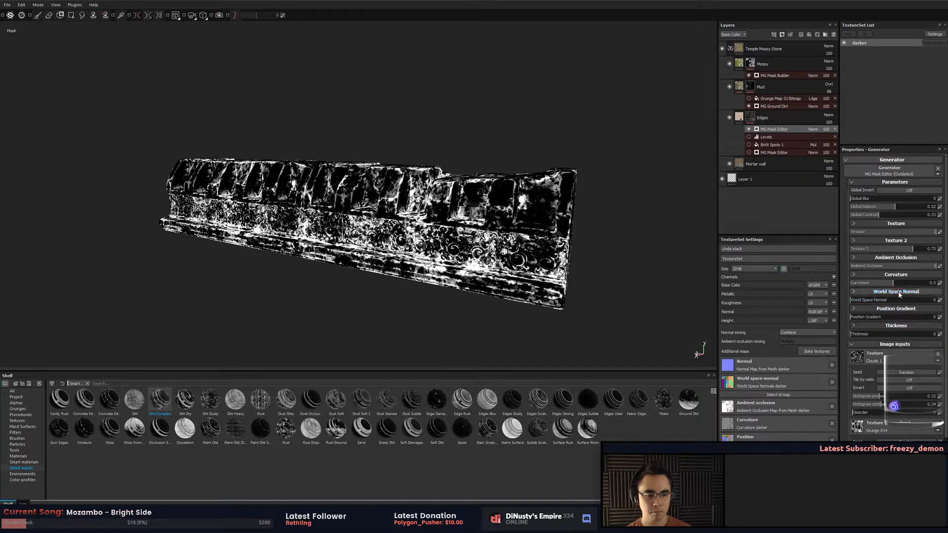
left_click(898, 291)
left_click_drag(882, 302, 937, 294)
left_click(896, 258)
left_click_drag(532, 201, 607, 259, "alt")
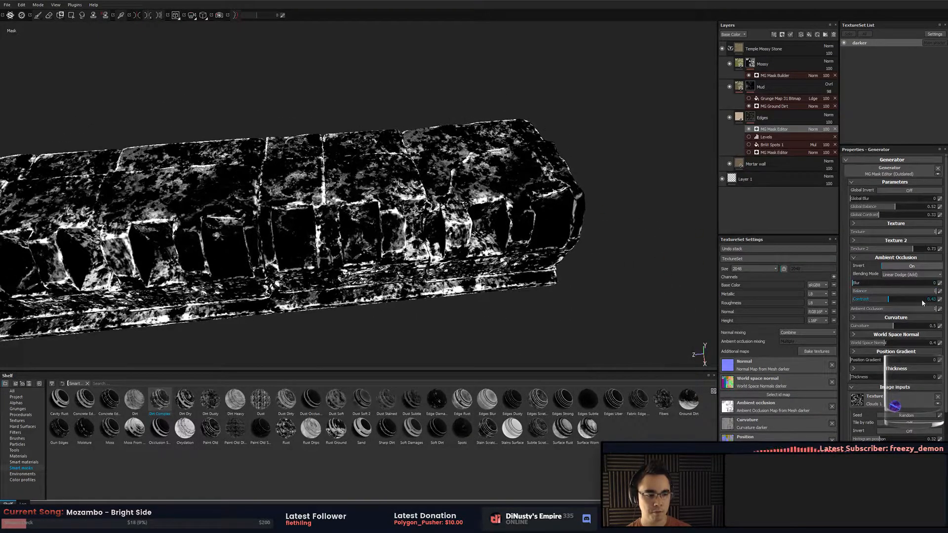
mouse_move(589, 254)
left_mouse_down("alt")
mouse_move(647, 281)
mouse_move(343, 259)
mouse_move(364, 281)
mouse_move(529, 261)
mouse_move(384, 218)
mouse_move(431, 235)
left_mouse_up("alt")
Switch to Unity and enlarge the floating shader editor window holding the 2MaterialBlend graph.
key("alt+Tab")
left_click(431, 235)
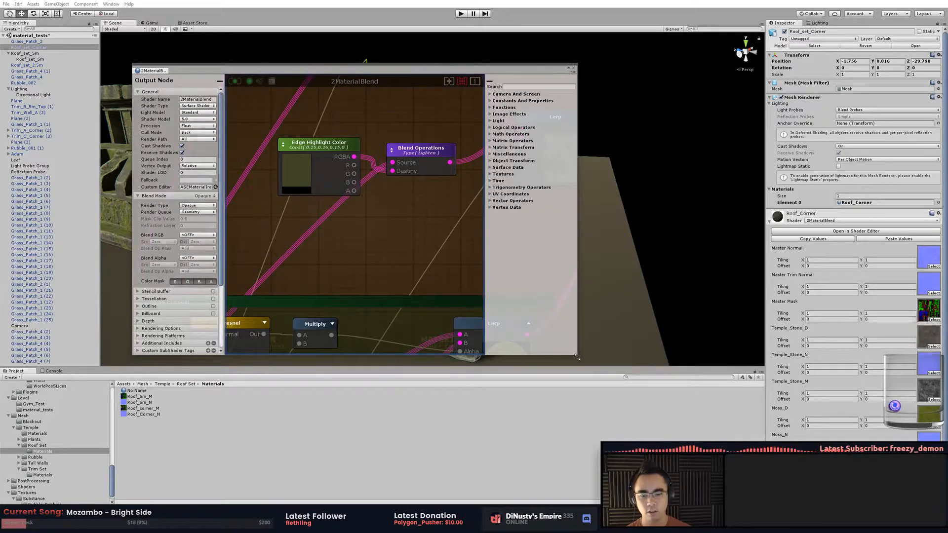
left_click_drag(577, 357, 782, 437)
Examine the 2MaterialBlend graph's albedo blending, material texture inputs, asset-unique master maps and Moss AO Fresnel group.
scroll(550, 260, "down", 5)
middle_click_drag(548, 273, 500, 218)
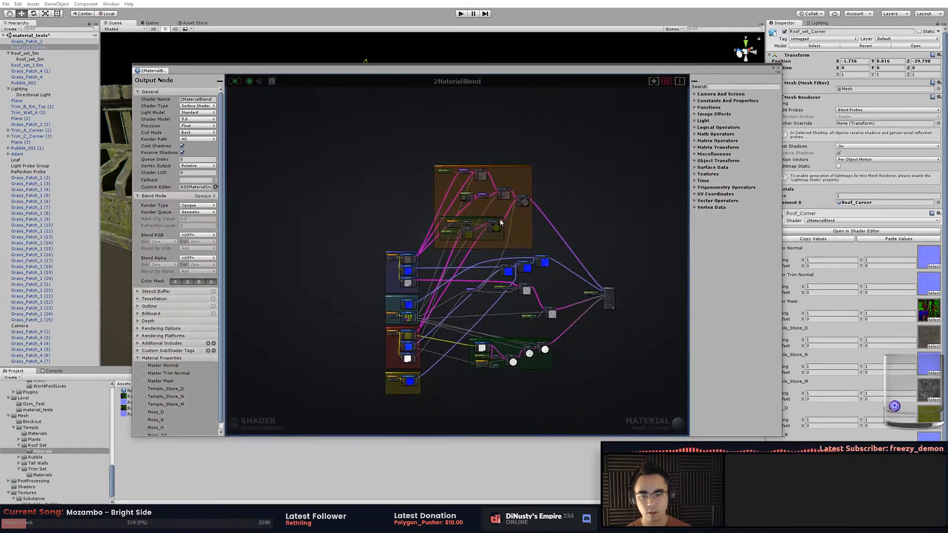
scroll(499, 218, "up", 5)
middle_click_drag(405, 161, 354, 162)
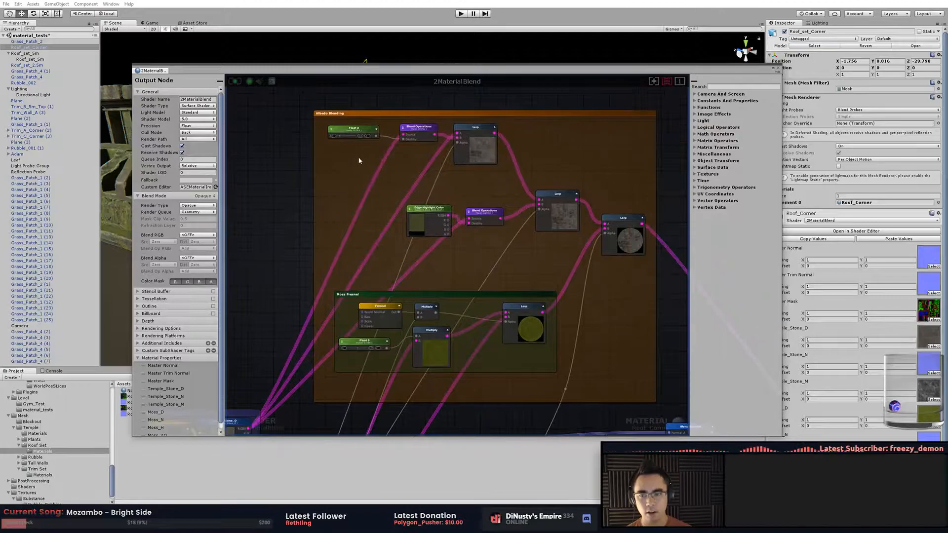
middle_click_drag(496, 200, 499, 165)
middle_click_drag(551, 235, 583, 202)
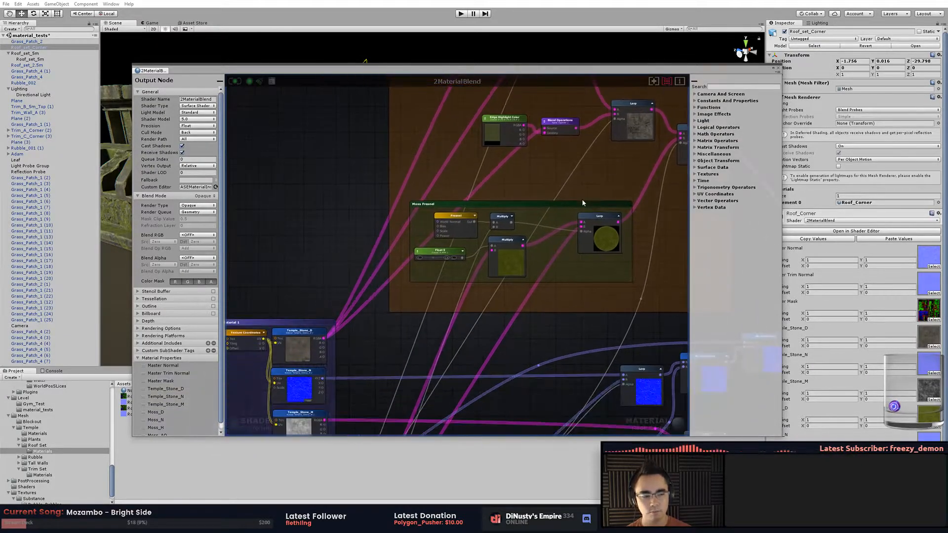
middle_click_drag(441, 230, 468, 159)
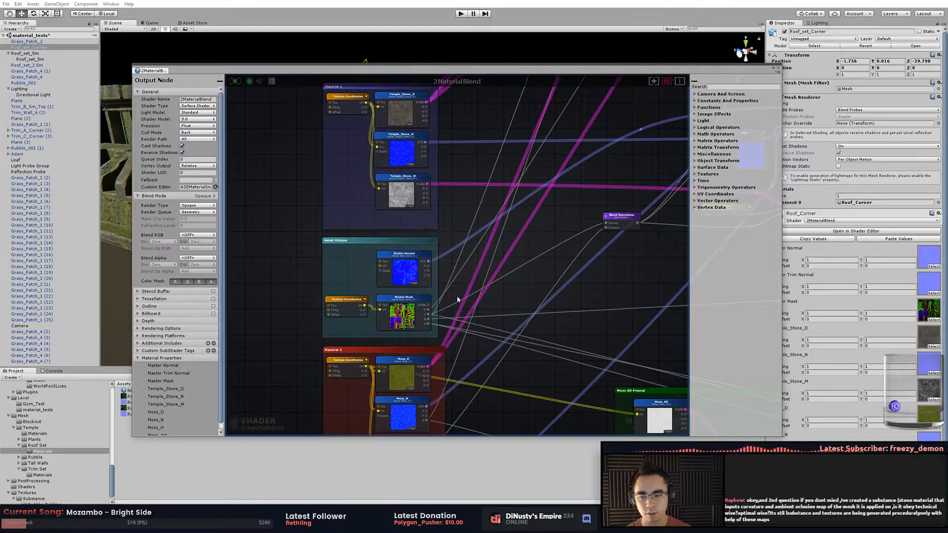
middle_click_drag(443, 299, 477, 250)
middle_click_drag(406, 253, 422, 220)
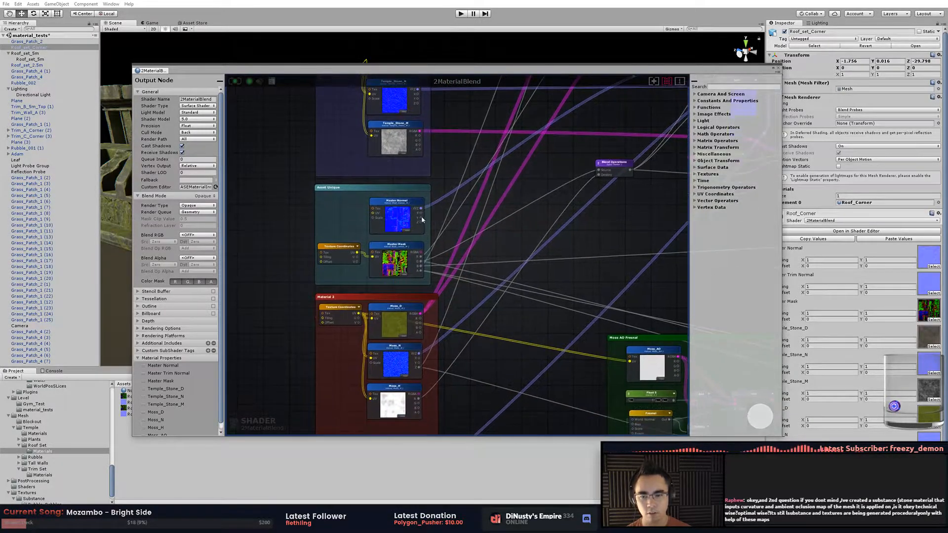
middle_click_drag(514, 260, 505, 220)
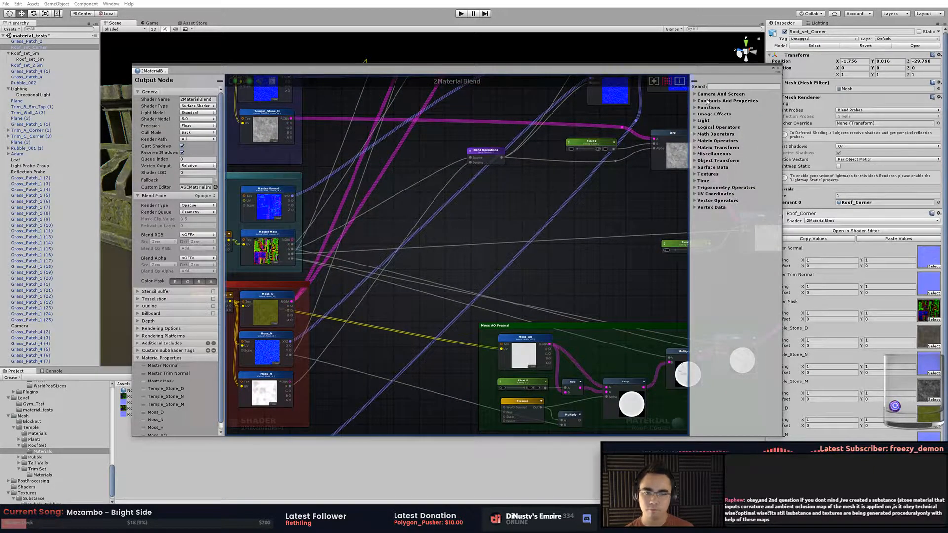
scroll(508, 220, "down", 5)
scroll(437, 293, "up", 8)
scroll(436, 292, "down", 3)
middle_click_drag(449, 238, 477, 238)
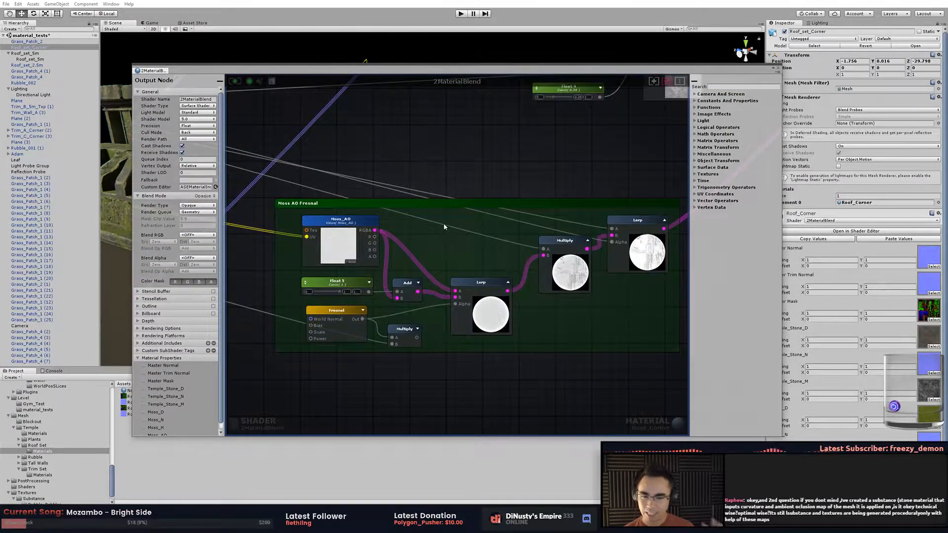
Examine the 2MaterialBlend graph's Moss AO Fresnel group, normal map blending nodes and Moss Fresnel group.
middle_click_drag(504, 224, 458, 246)
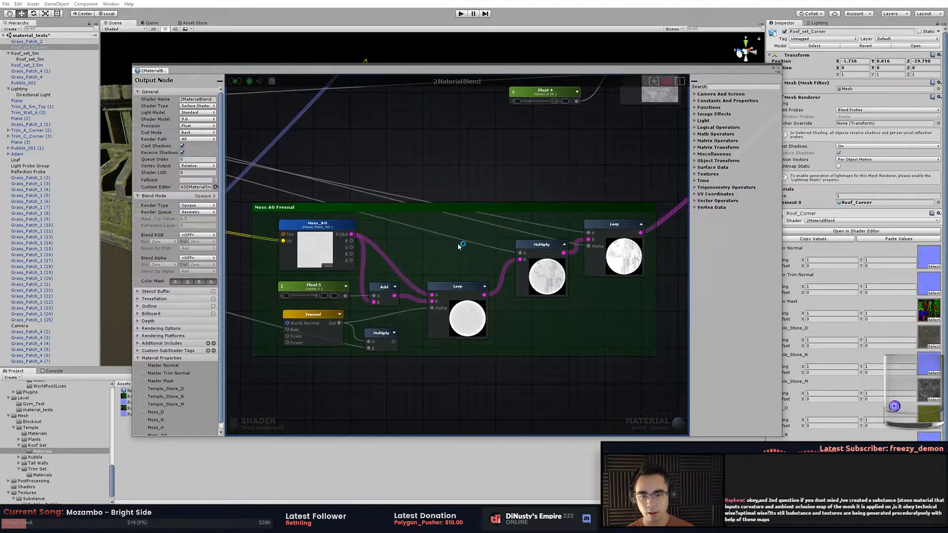
middle_click_drag(596, 310, 643, 325)
middle_click_drag(503, 163, 467, 319)
scroll(460, 333, "down", 1)
middle_click_drag(555, 230, 410, 318)
middle_click_drag(486, 177, 558, 297)
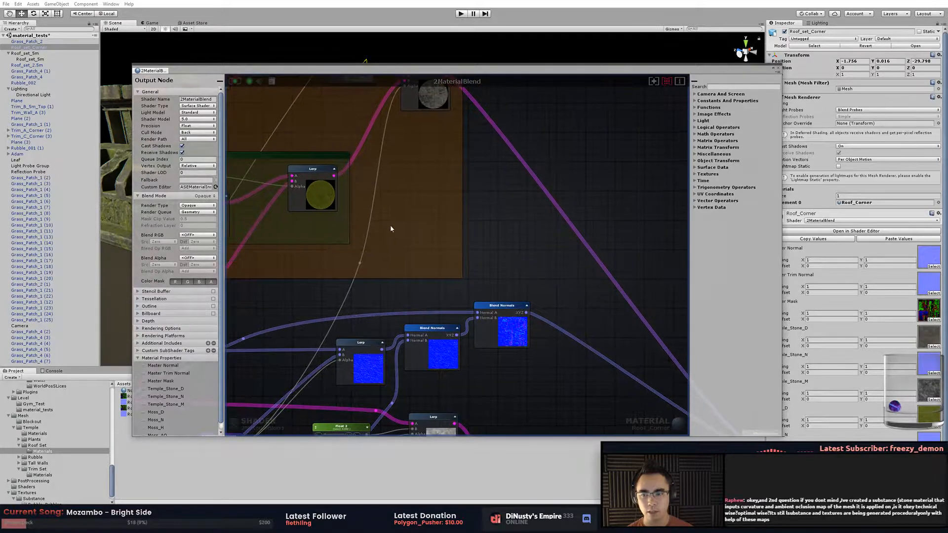
middle_click_drag(416, 235, 578, 241)
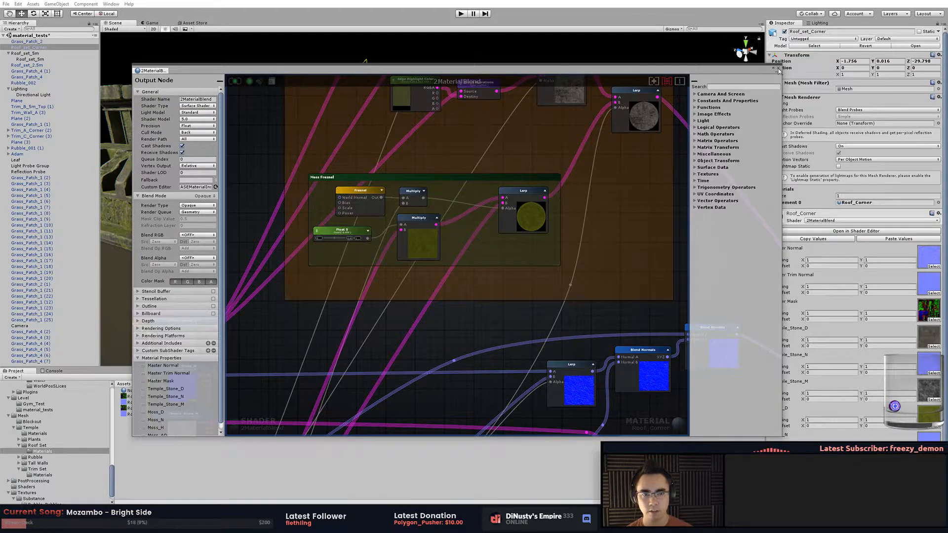
Close the shader editor window and examine the mossy roof pieces in the scene from several angles.
key("super+Down")
left_click(582, 118)
left_click_drag(582, 119, 510, 251, "alt")
middle_click_drag(510, 251, 503, 194, "alt")
right_click_drag(503, 194, 558, 268, "alt")
left_click_drag(559, 269, 444, 216, "alt")
right_click_drag(397, 168, 543, 153)
right_click_drag(614, 203, 616, 243)
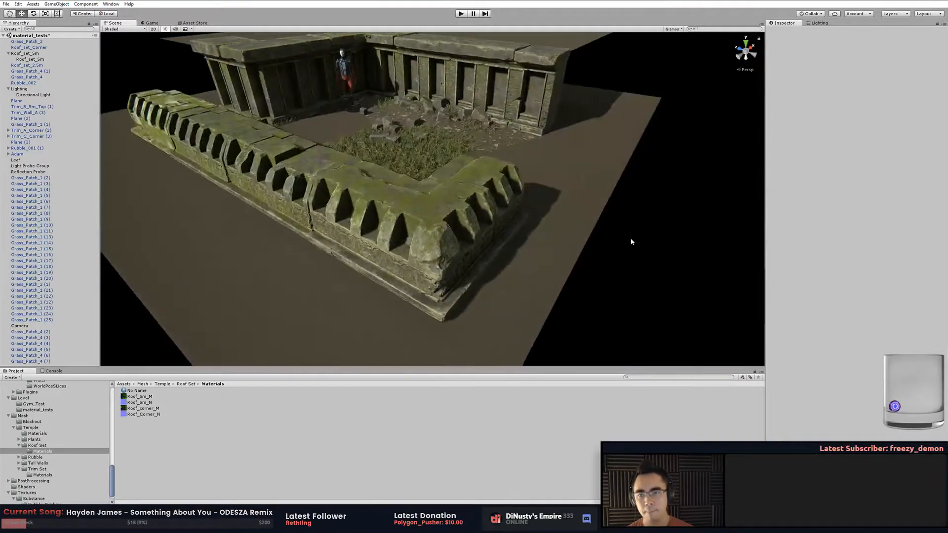
right_click_drag(591, 200, 587, 170, "alt")
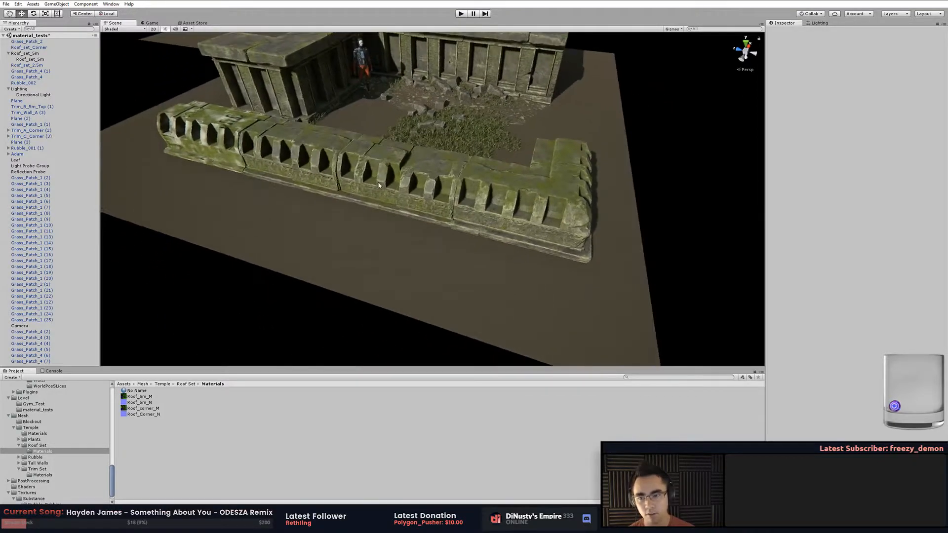
Select the Roof_set_5m mesh to check its extent, clear the selection and view the roof corner up close.
left_click(587, 170)
left_click(589, 168)
left_click(340, 103)
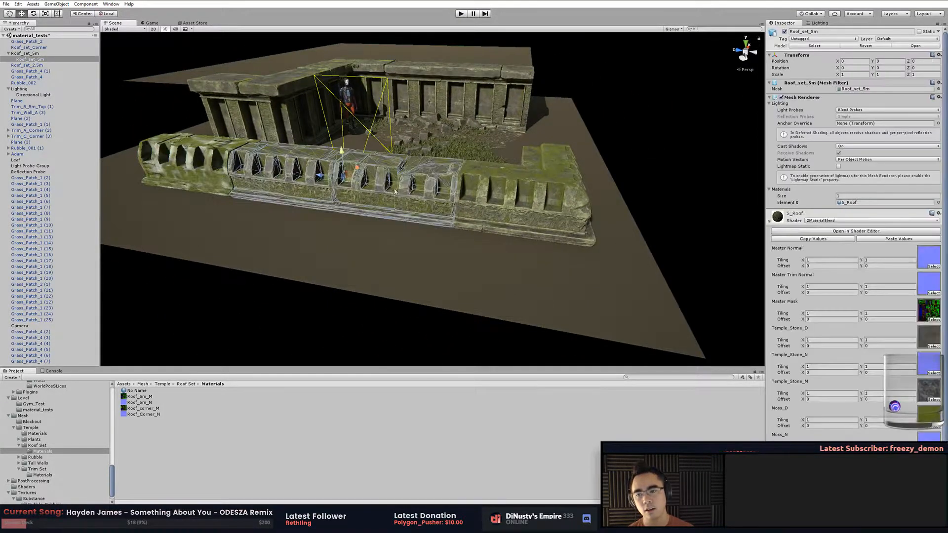
left_click(639, 155)
right_click_drag(639, 154, 545, 231)
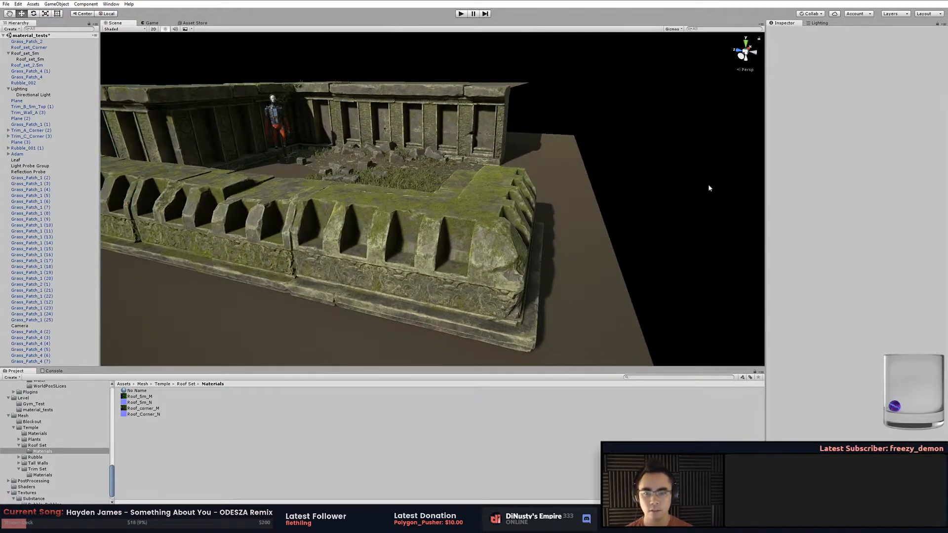
Switch to Substance Painter and delete the topmost MG Mask Editor from the Edges layer's mask.
key("alt+Tab")
mouse_move(671, 207)
left_mouse_down("alt")
mouse_move(638, 211)
mouse_move(656, 210)
left_mouse_up("alt")
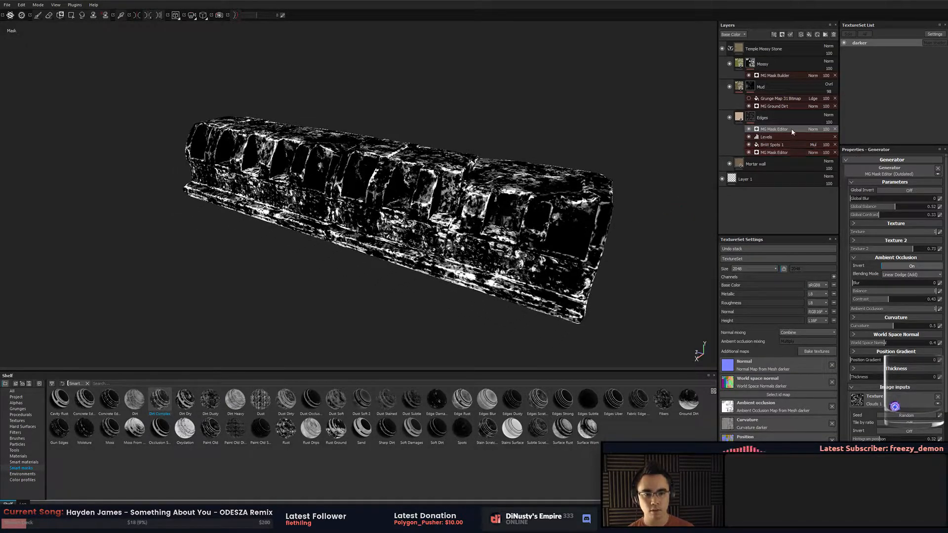
key("Delete")
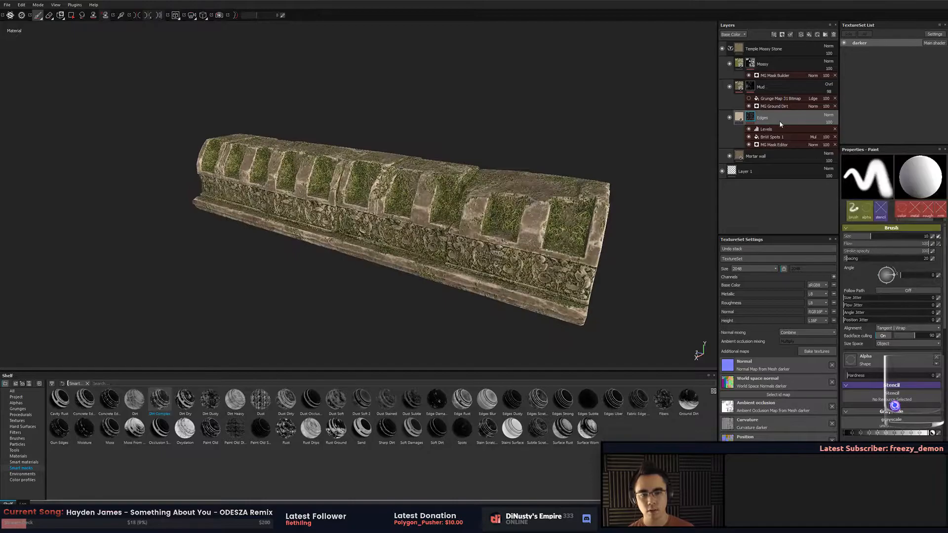
middle_click_drag(600, 159, 556, 121, "alt")
left_click_drag(504, 174, 549, 177, "alt")
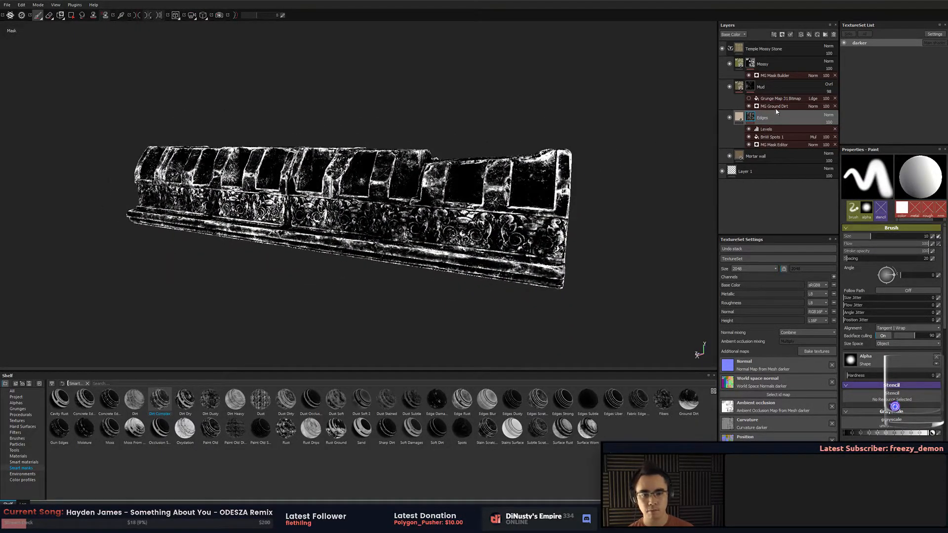
Compare the Edges mask with its Levels and BnW Spots 1 effects off, and delete both effects.
left_click(748, 129)
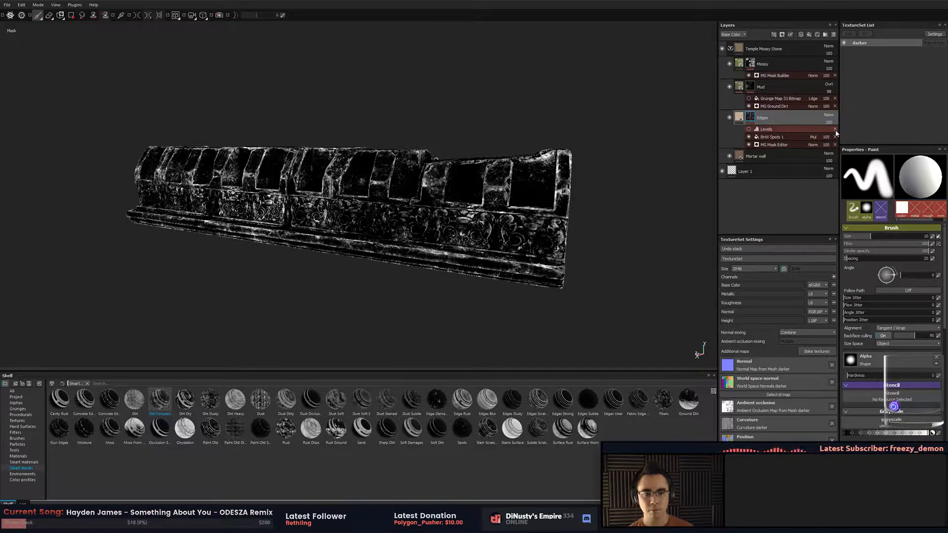
key("Delete")
left_click(748, 129)
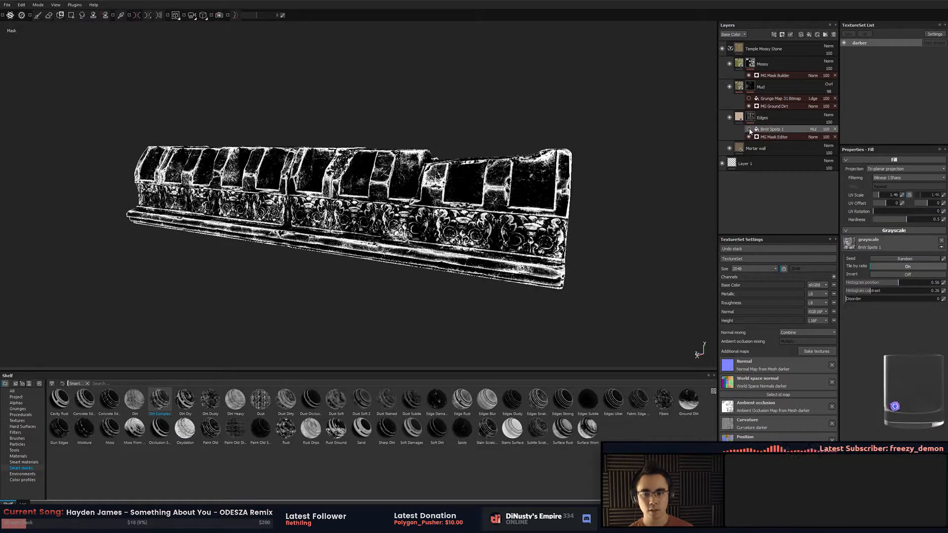
left_click(749, 129)
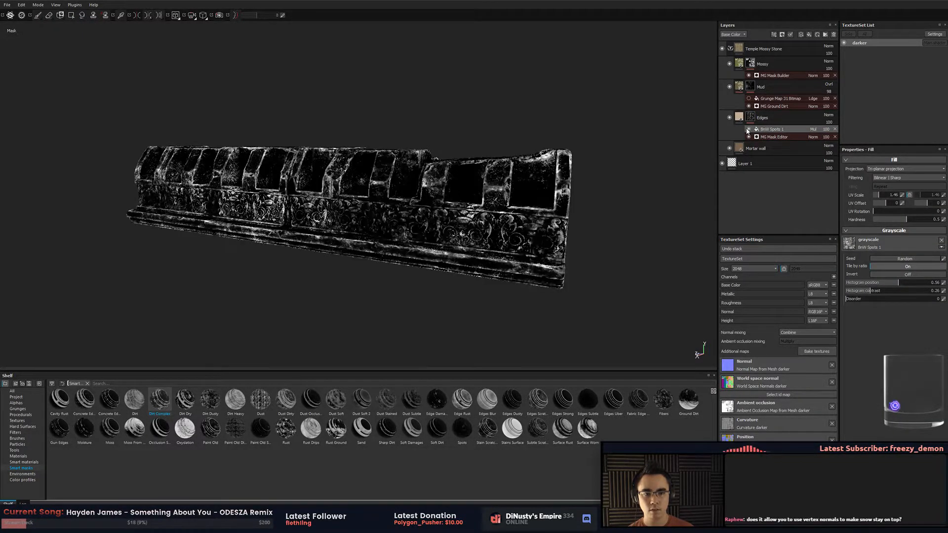
left_click(836, 129)
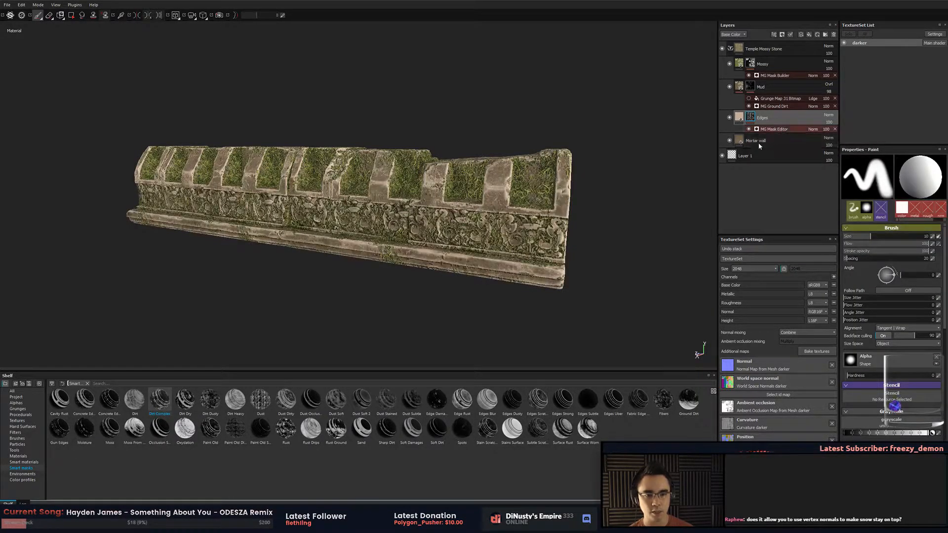
Show the Edges mask alone and set its remaining MG Mask Editor's Global Contrast to 0.25.
left_click(778, 130)
left_click_drag(603, 178, 587, 186, "alt")
left_click(750, 117, "alt")
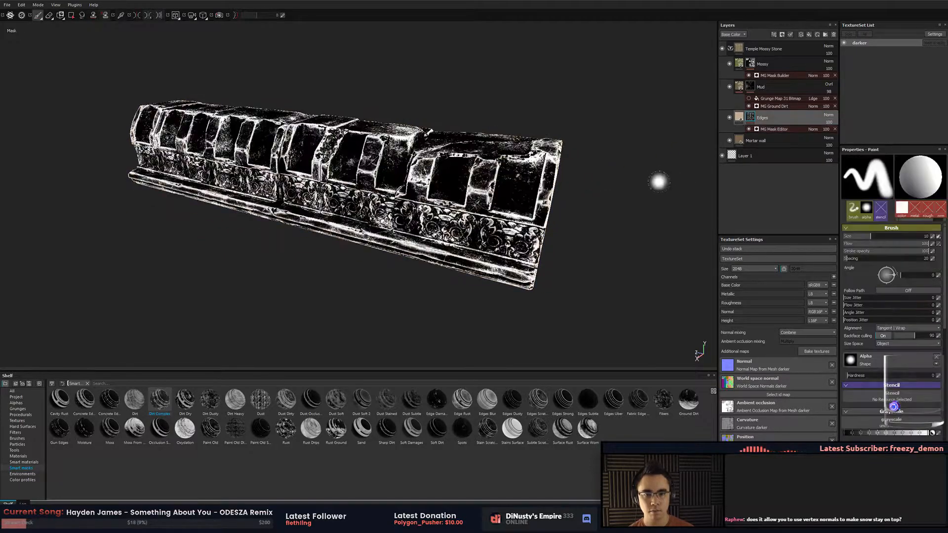
left_click_drag(650, 175, 592, 194, "alt")
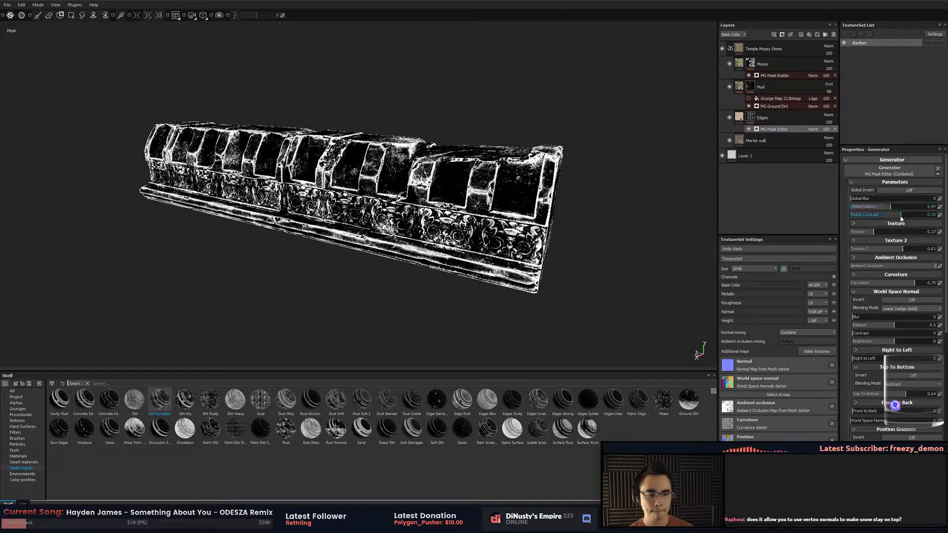
left_click_drag(882, 215, 870, 216)
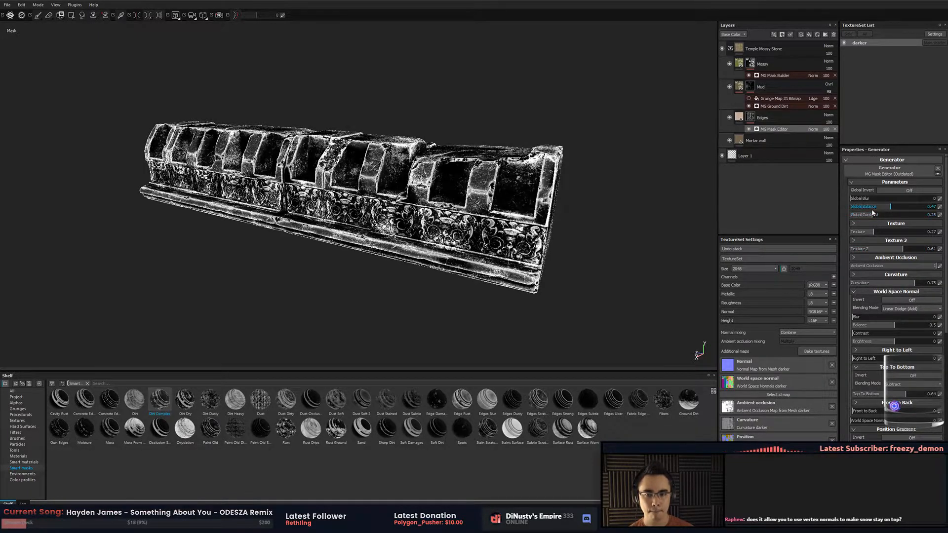
Set the Position Gradient Balance of the Edges mask generator to 0.57 and collapse the Position Gradient settings.
scroll(887, 250, "down", 5)
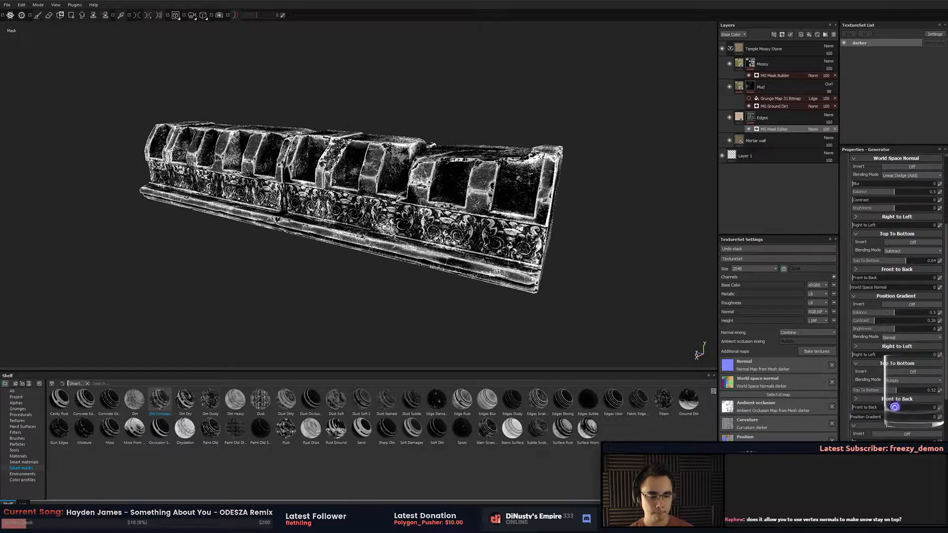
left_click(904, 426)
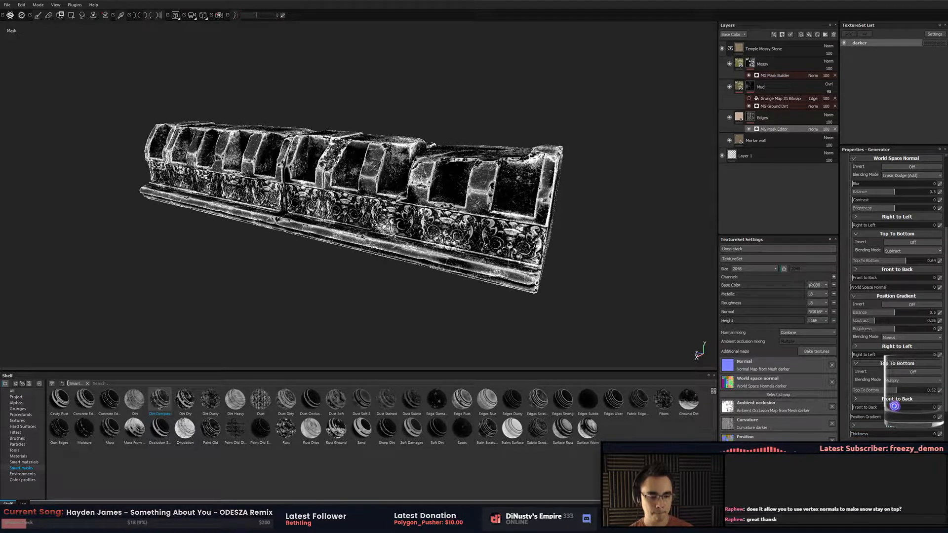
scroll(894, 406, "up", 2)
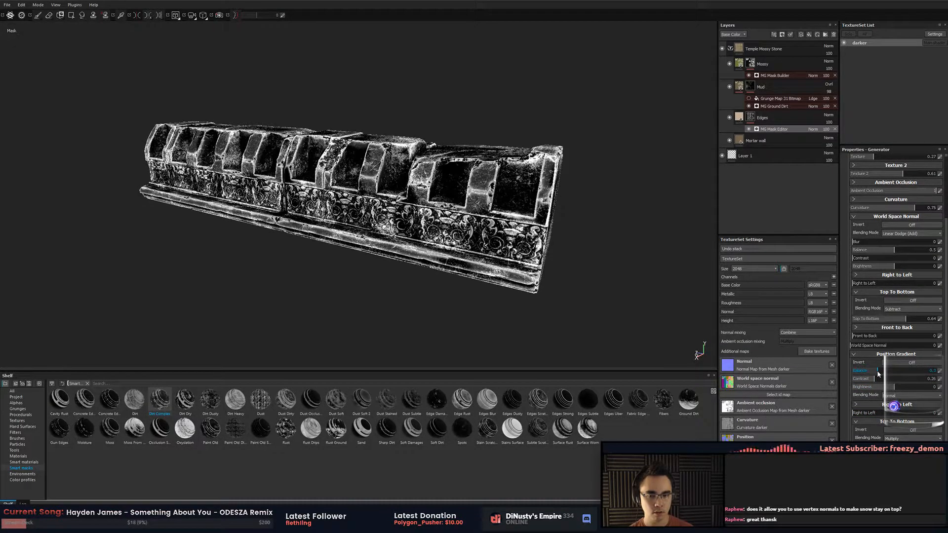
left_click_drag(876, 370, 899, 377)
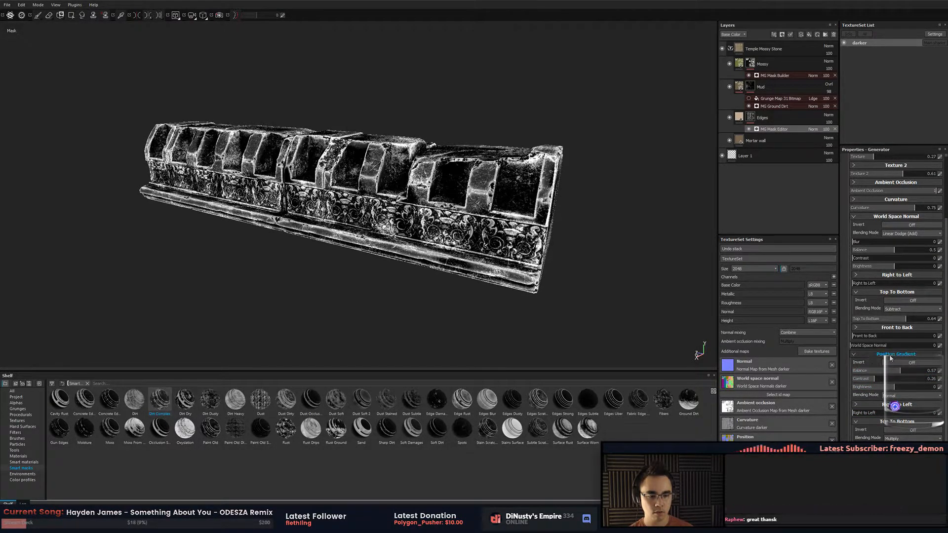
scroll(885, 329, "up", 3)
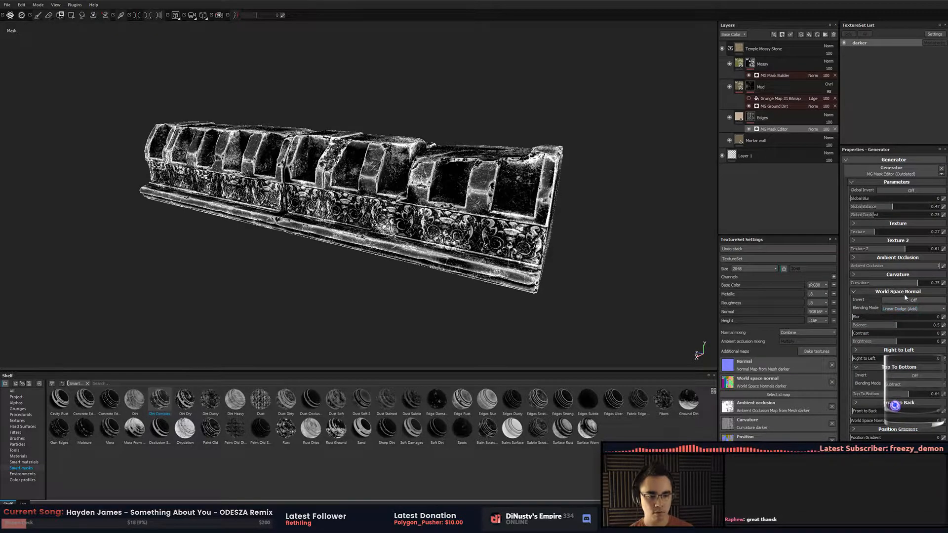
Set the Edges generator's Curvature values to Sharp 0.45, Soft 0.52, Medium 0.13 and Large 0.21.
left_click(881, 274)
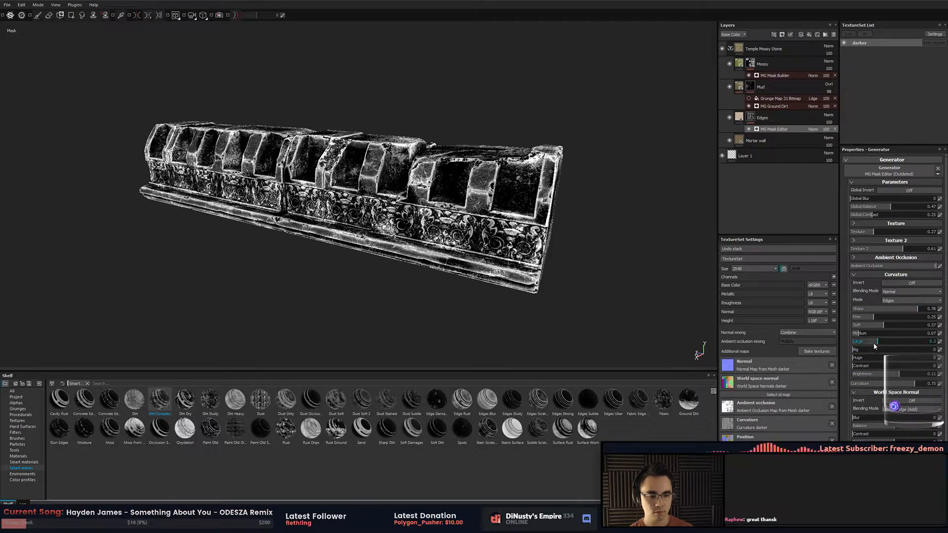
left_click_drag(912, 309, 891, 314)
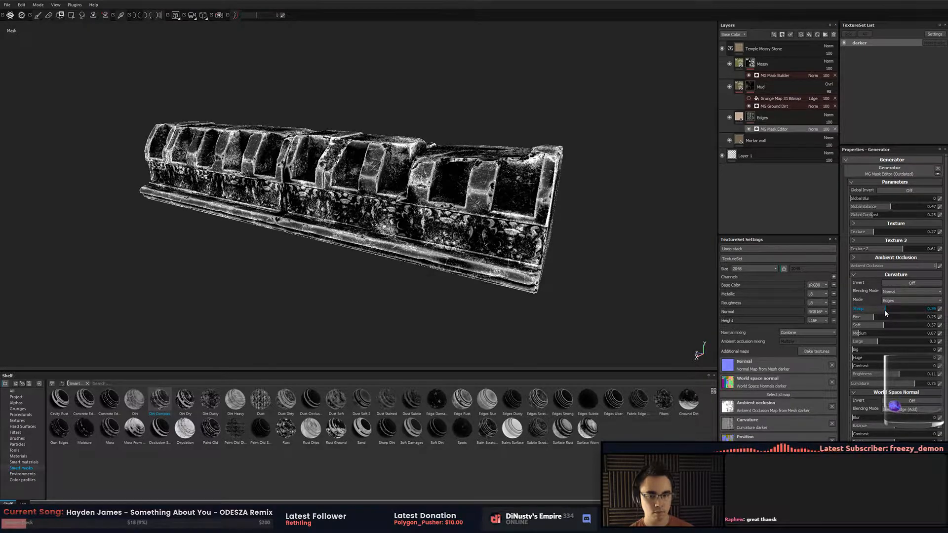
left_click_drag(876, 341, 896, 328)
left_click(878, 325)
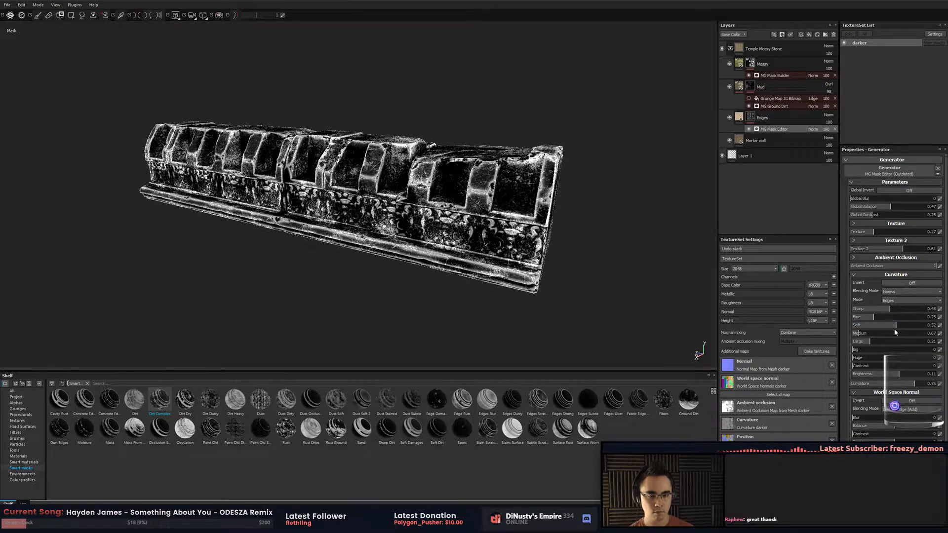
left_click(869, 334)
left_click(864, 334)
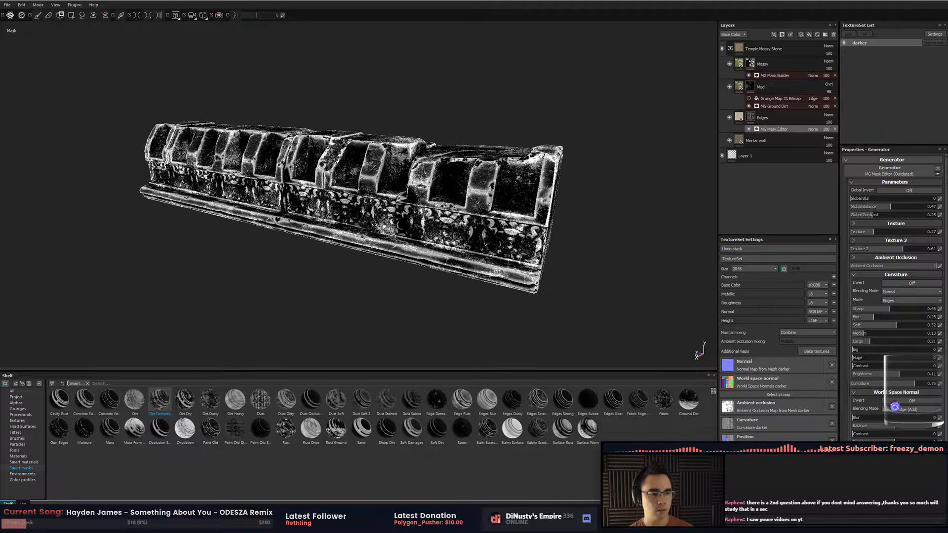
Switch to Unity and examine the moss and edge wear on the roof pieces in the scene.
key("alt+Tab")
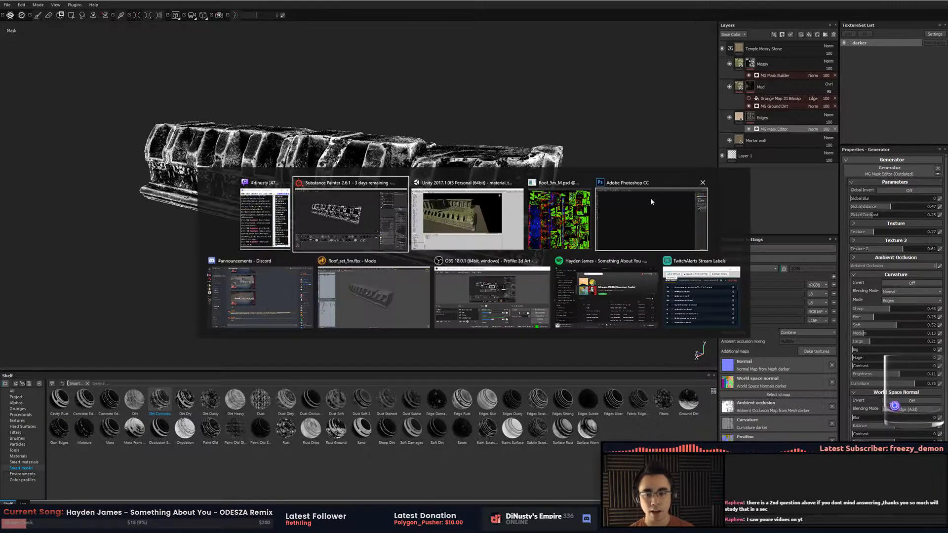
key("alt+Tab")
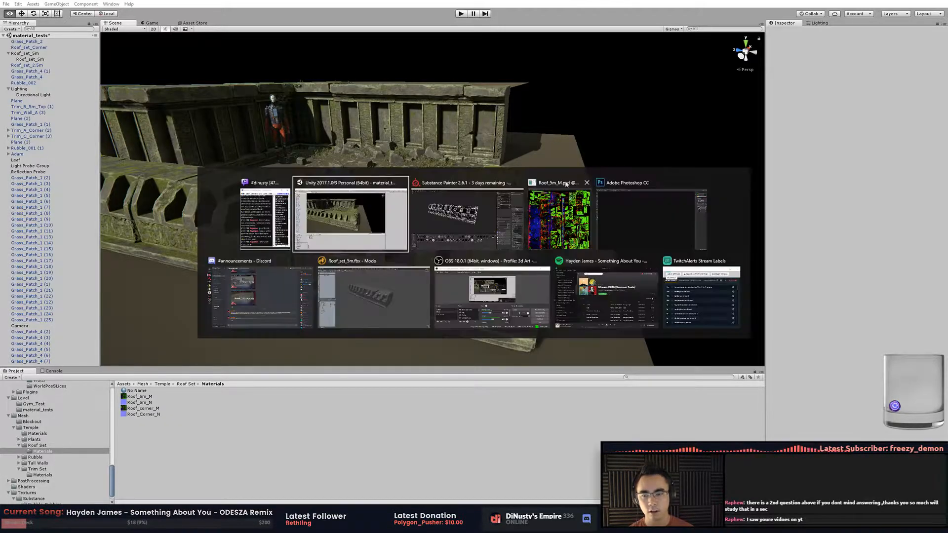
left_click(454, 217)
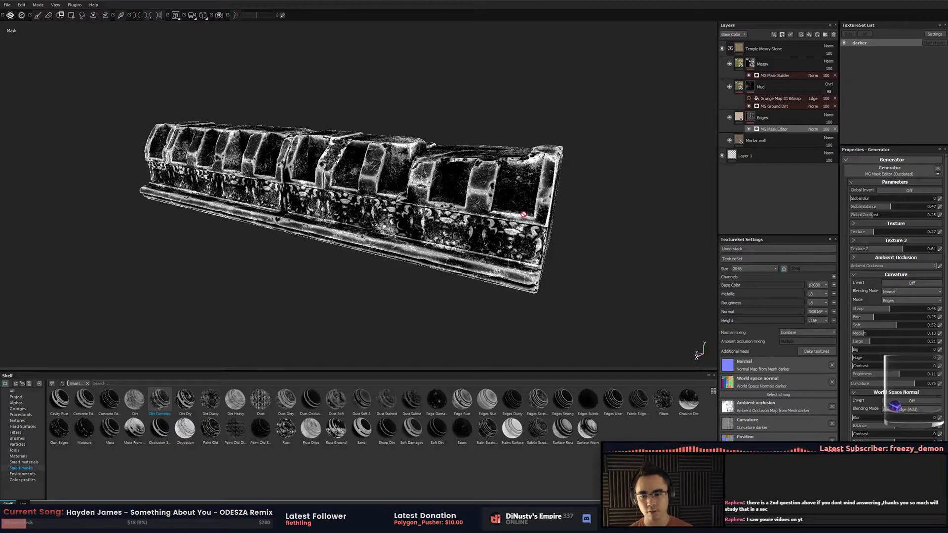
key("alt+Tab")
left_click_drag(455, 266, 523, 284, "alt")
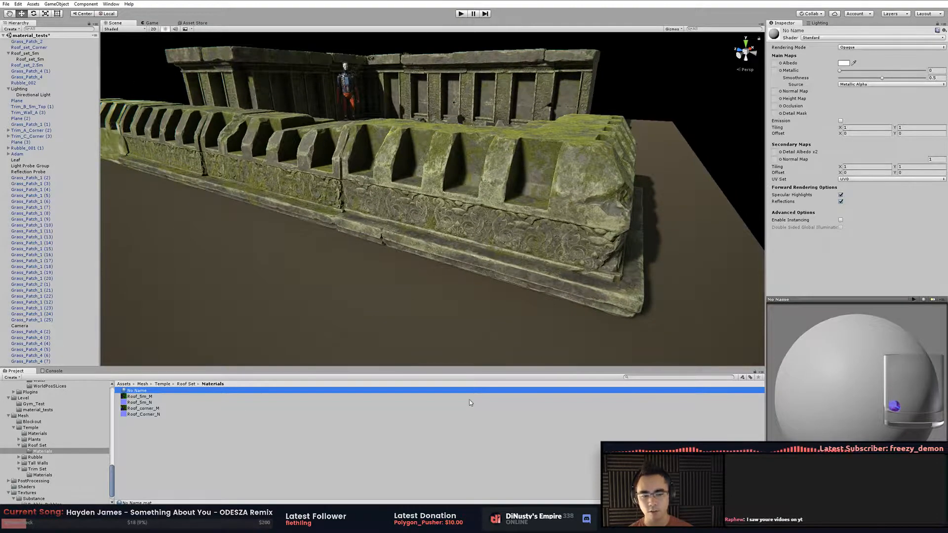
left_click(234, 433)
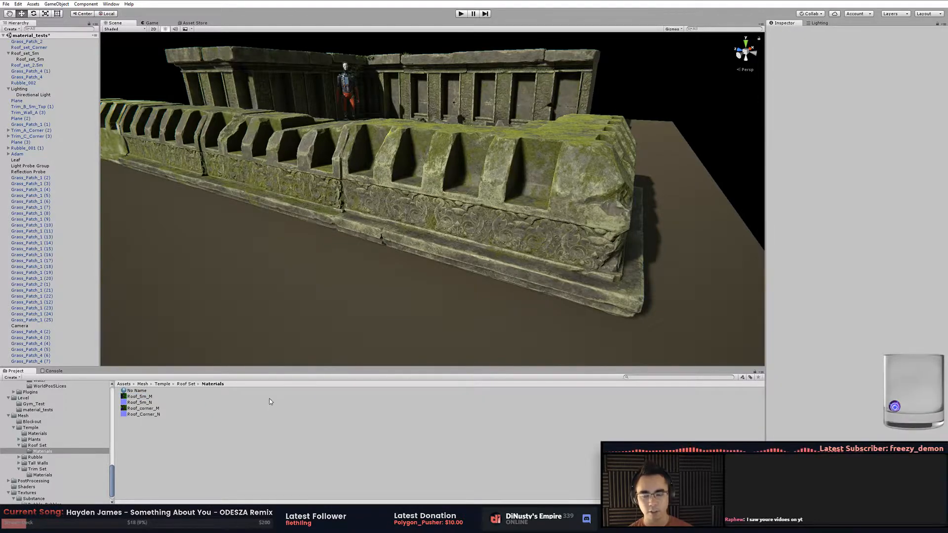
middle_click_drag(590, 339, 450, 330)
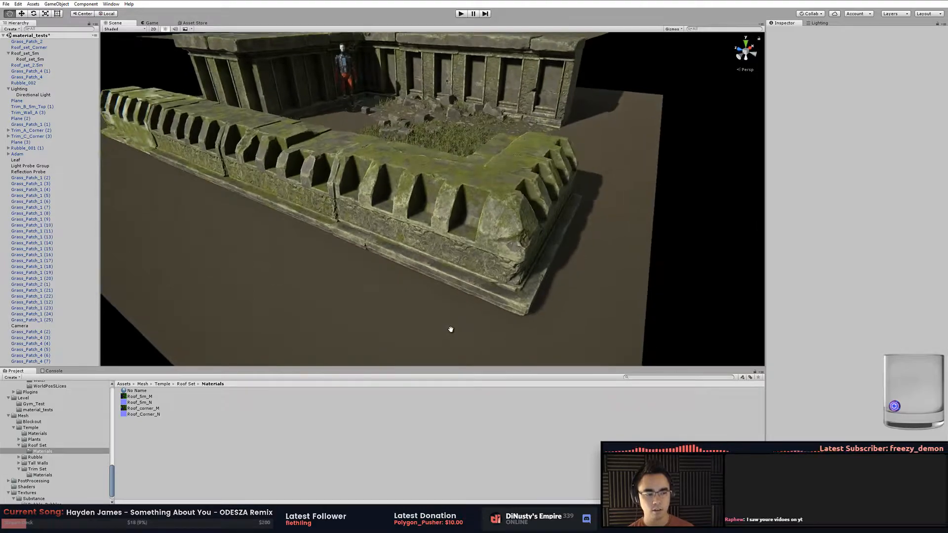
scroll(450, 329, "down", 3)
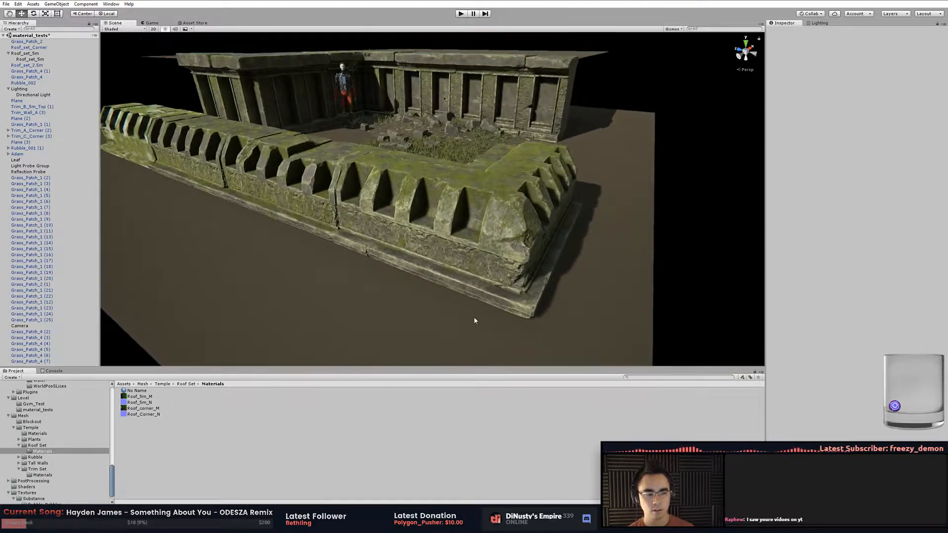
Switch back to Substance Painter and inspect the Edges mask around the roof piece's end and top.
key("alt+Tab")
mouse_move(501, 251)
left_mouse_down("alt")
mouse_move(486, 230)
mouse_move(572, 247)
mouse_move(555, 244)
mouse_move(569, 261)
mouse_move(592, 264)
mouse_move(580, 254)
left_mouse_up("alt")
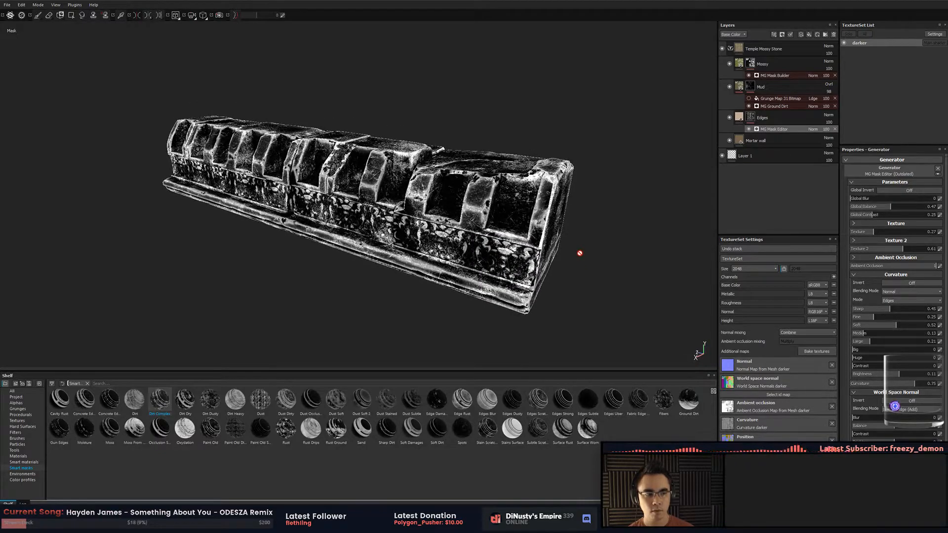
mouse_move(571, 249)
left_mouse_down("alt")
mouse_move(444, 202)
mouse_move(495, 233)
left_mouse_up("alt")
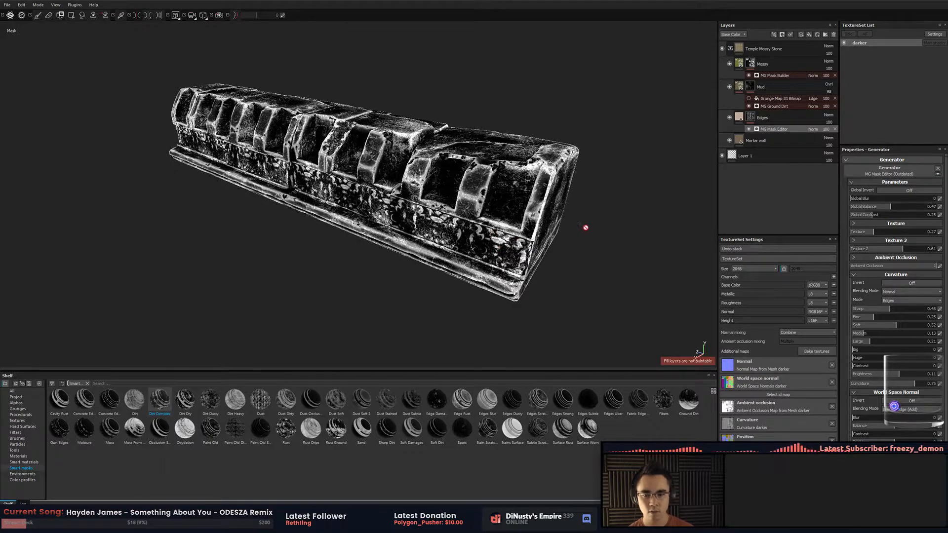
Lower the Edges generator's Curvature values to Soft 0.35, Medium 0.07 and Large 0.08, and check the mask on the roof piece.
left_click(751, 119)
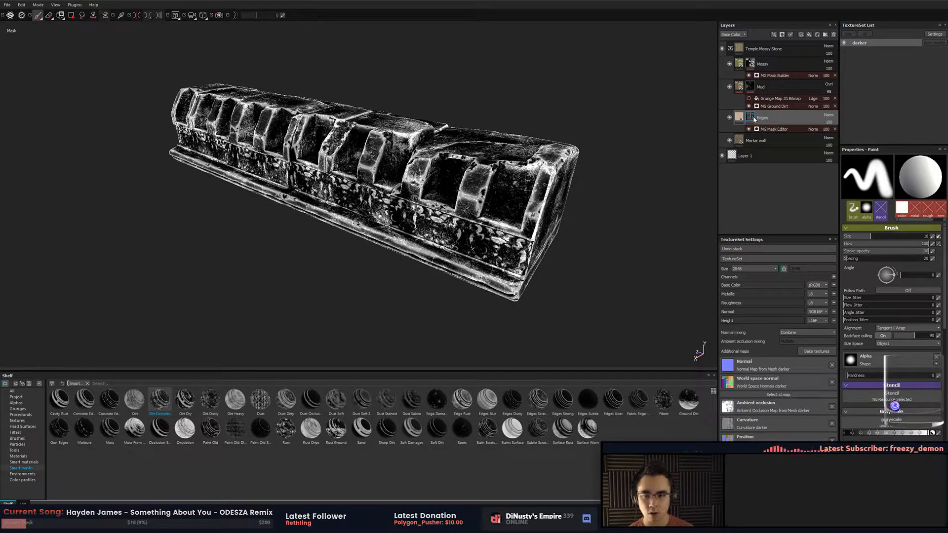
mouse_move(573, 229)
left_mouse_down("alt")
mouse_move(566, 212)
mouse_move(595, 201)
mouse_move(637, 220)
mouse_move(587, 221)
left_mouse_up("alt")
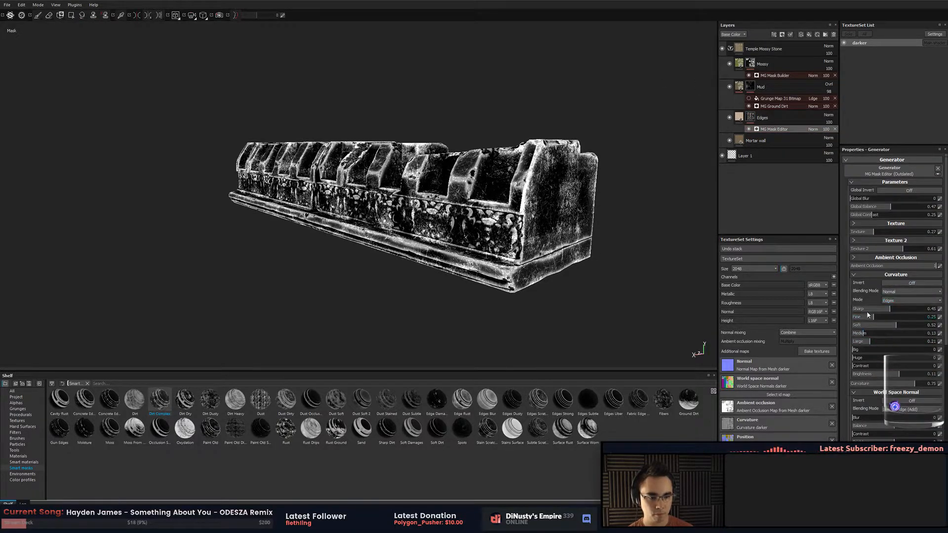
left_click(865, 326)
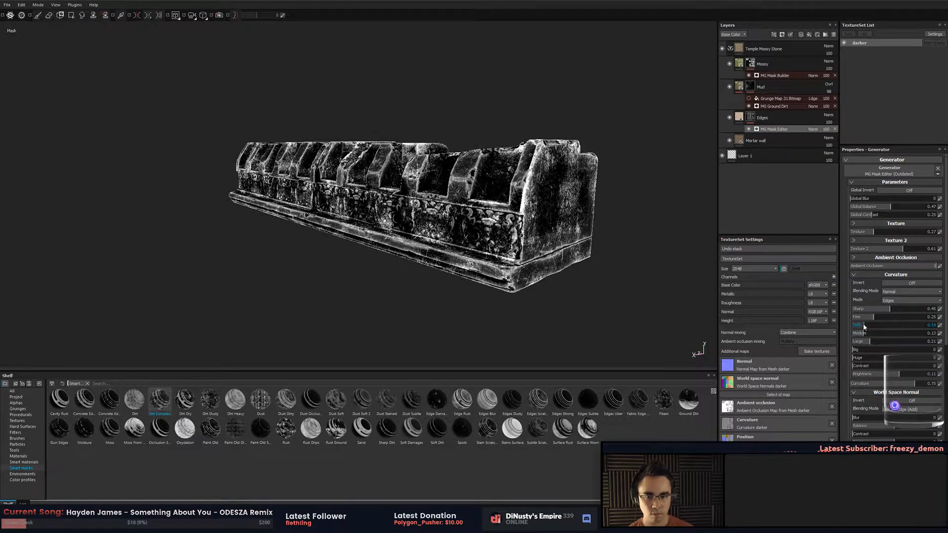
left_click_drag(897, 332, 857, 343)
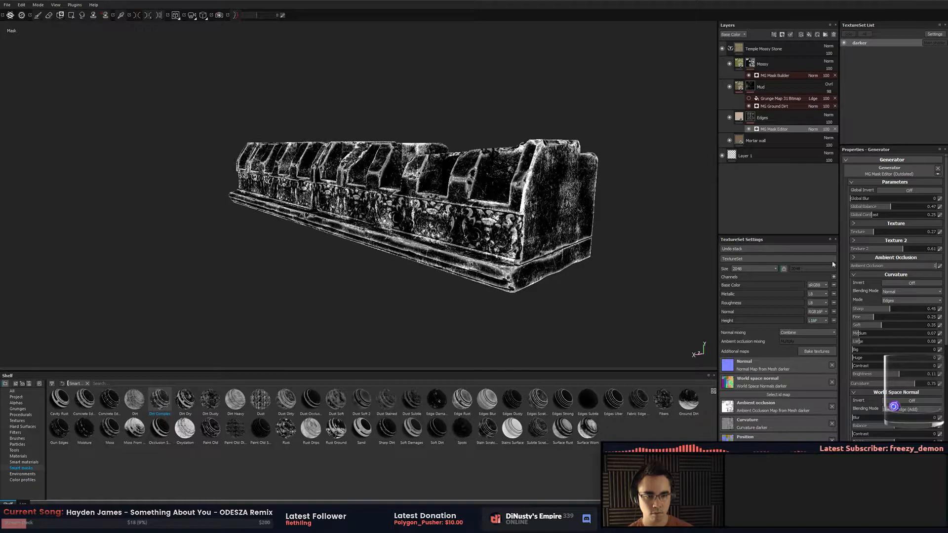
left_click_drag(857, 267, 912, 267)
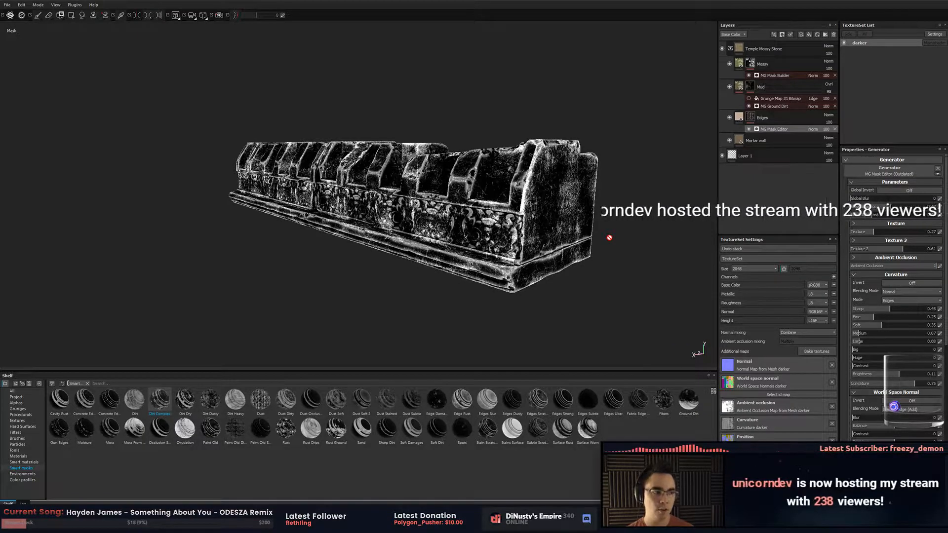
left_click_drag(634, 221, 598, 247, "alt")
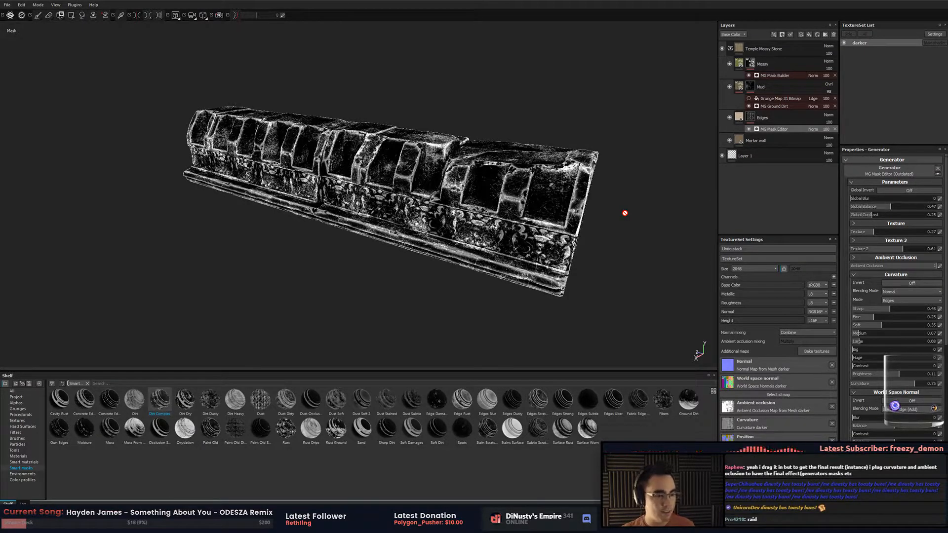
mouse_move(645, 221)
middle_mouse_down("alt")
mouse_move(620, 228)
mouse_move(628, 249)
mouse_move(658, 234)
mouse_move(648, 236)
middle_mouse_up("alt")
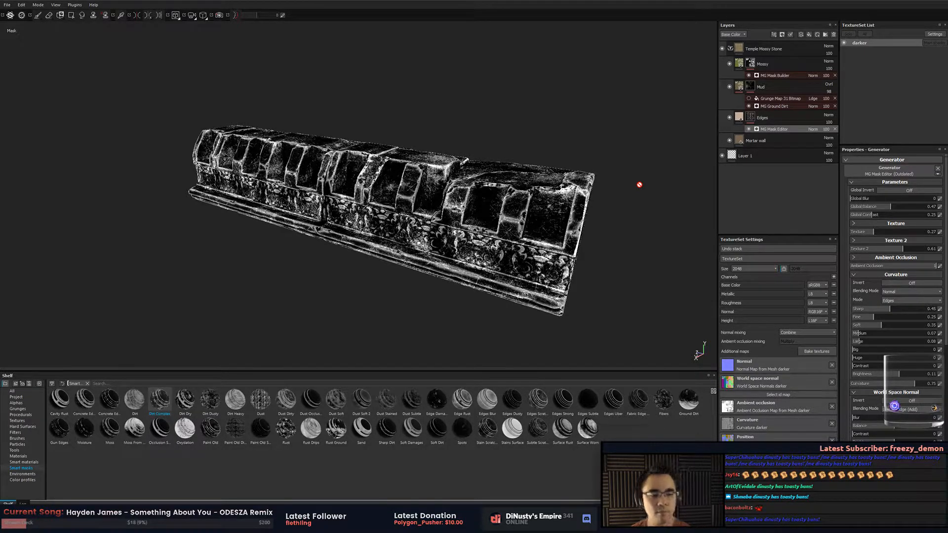
Switch to Unity and examine the moss and edge wear along the roof pieces from several angles.
key("alt+Tab")
mouse_move(503, 246)
left_mouse_down("alt")
mouse_move(518, 262)
mouse_move(453, 258)
mouse_move(610, 231)
mouse_move(521, 237)
left_mouse_up("alt")
middle_click_drag(521, 237, 434, 234)
left_click_drag(597, 264, 555, 249, "alt")
middle_click_drag(555, 249, 527, 246)
left_click_drag(511, 252, 444, 249, "alt")
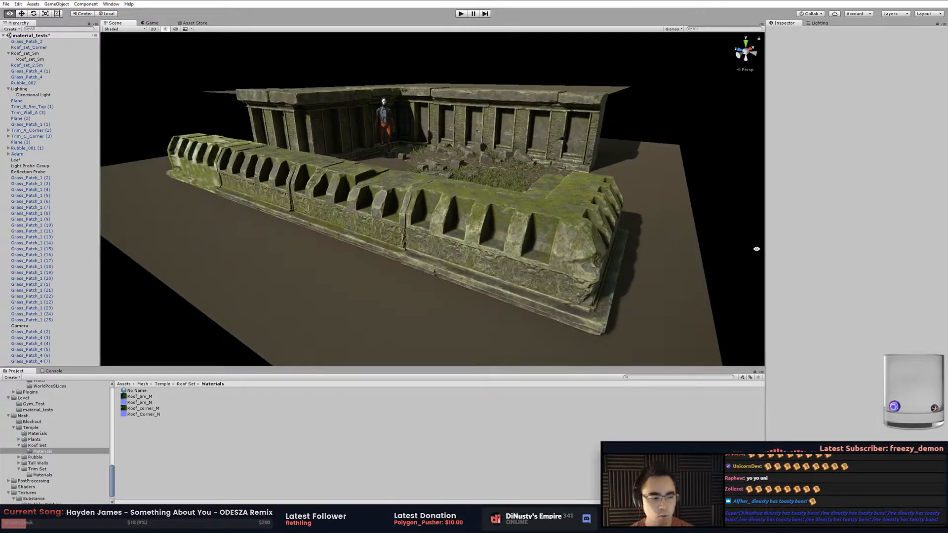
middle_click_drag(726, 254, 711, 256)
left_click_drag(711, 255, 683, 245, "alt")
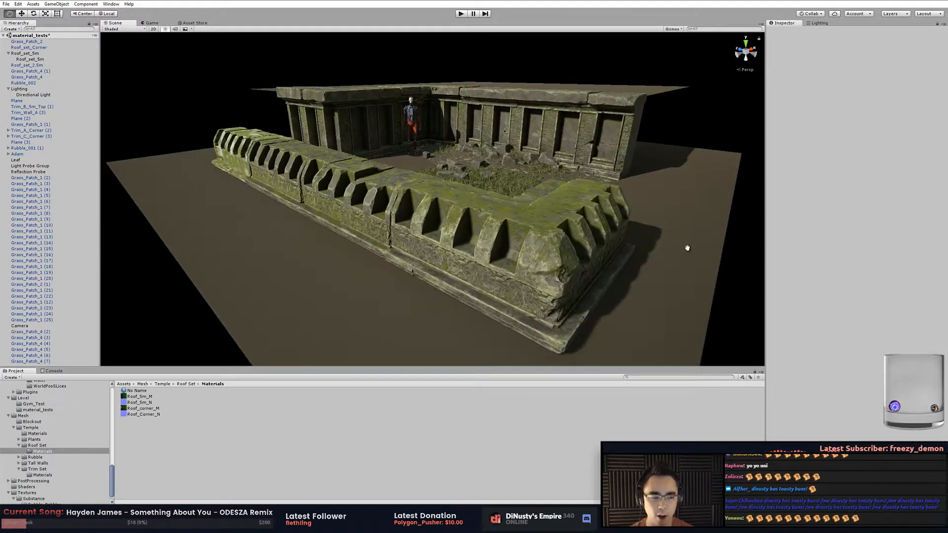
right_click_drag(619, 257, 680, 136)
left_click(413, 195)
left_click(666, 132)
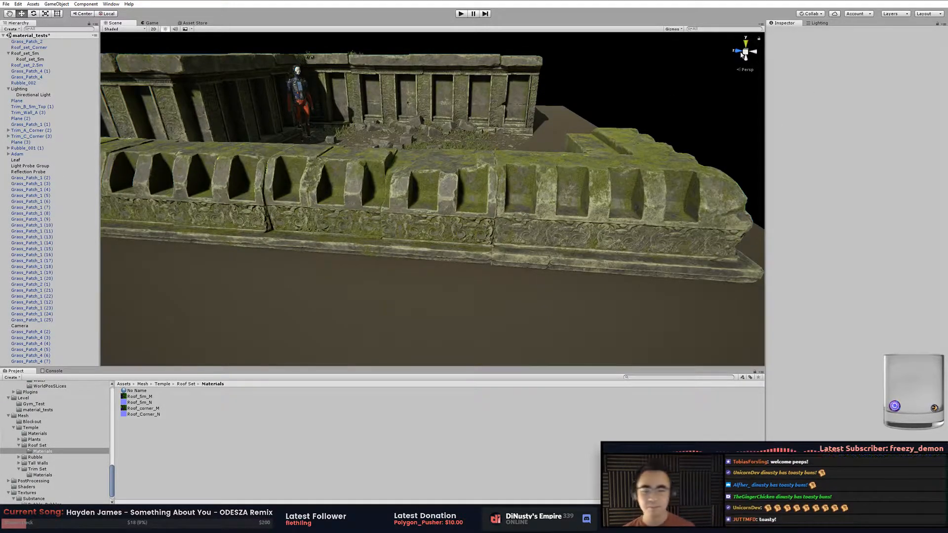
Select and frame the Leaf object in the Unity scene and inspect the surrounding walls and rubble.
key("alt+Tab")
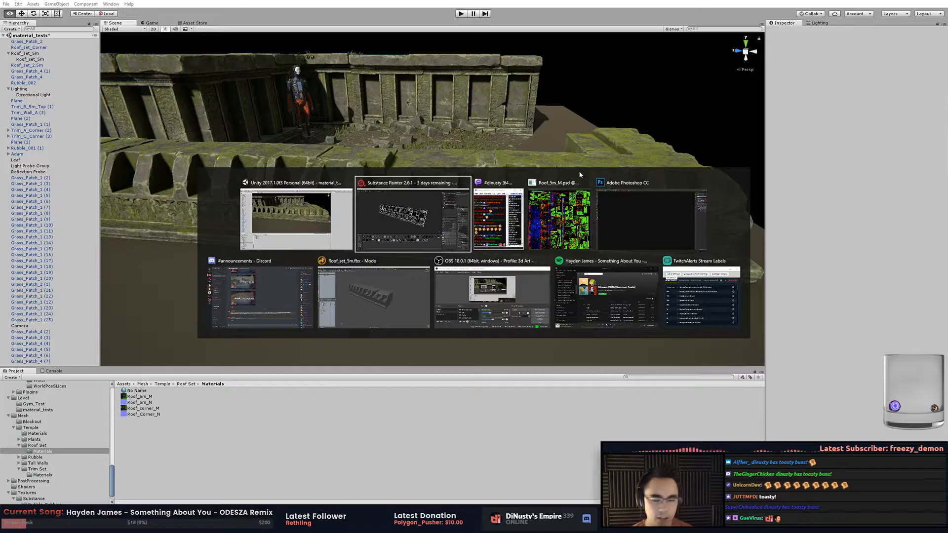
key("alt+Tab")
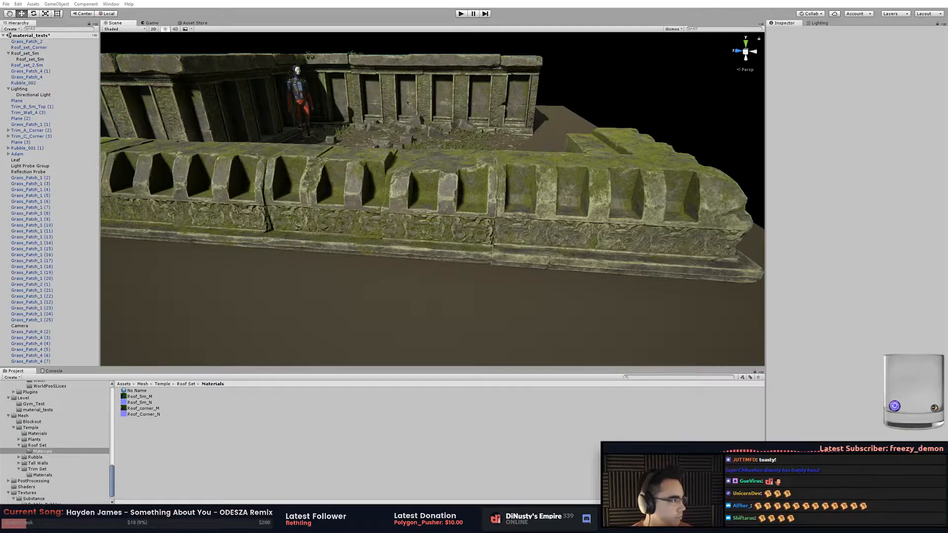
left_click(474, 104)
left_click(687, 84)
left_click_drag(687, 84, 375, 150, "alt")
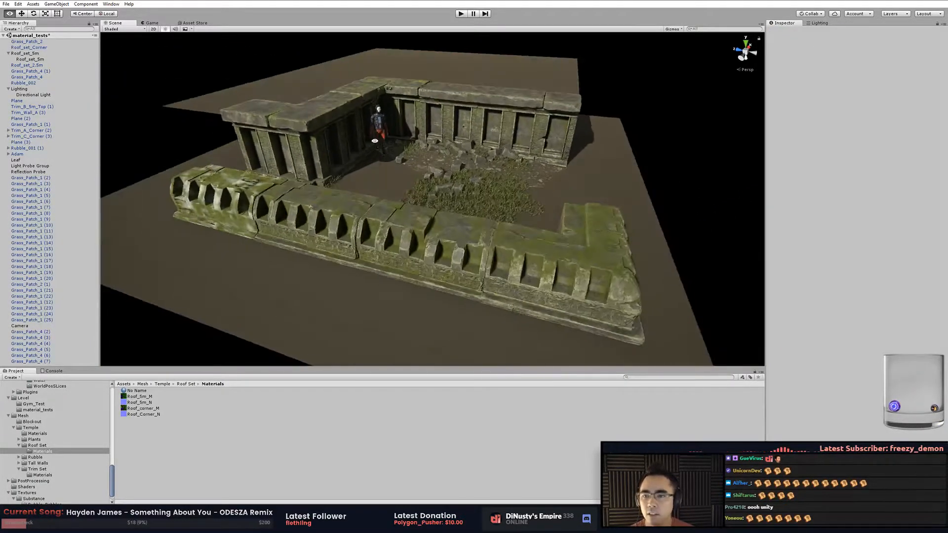
left_click(384, 91)
key("f")
middle_click_drag(523, 156, 523, 126)
left_click_drag(523, 126, 759, 107, "alt")
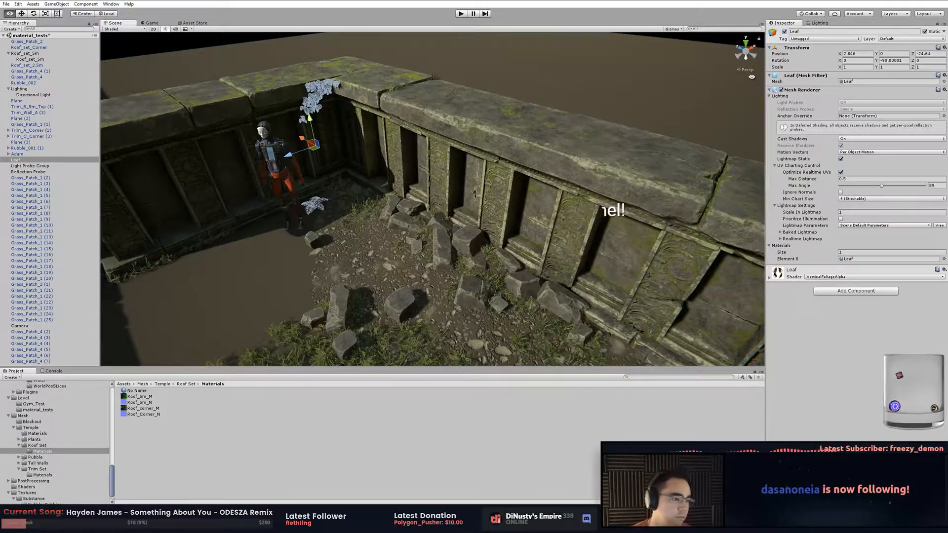
Switch to Substance Painter and export the Edges layer's mask to the clipboard.
key("alt+Tab")
left_click(484, 204)
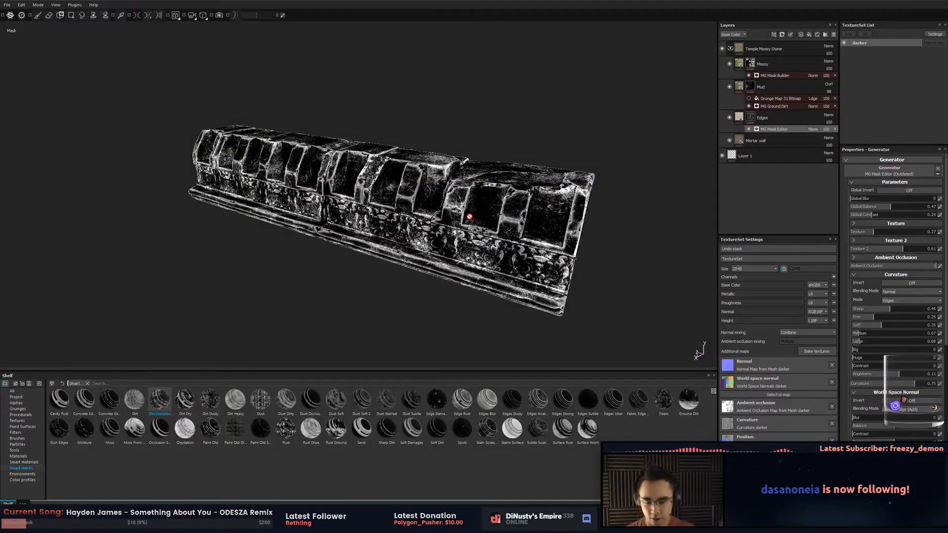
left_click_drag(545, 211, 567, 218, "alt")
right_click(753, 119)
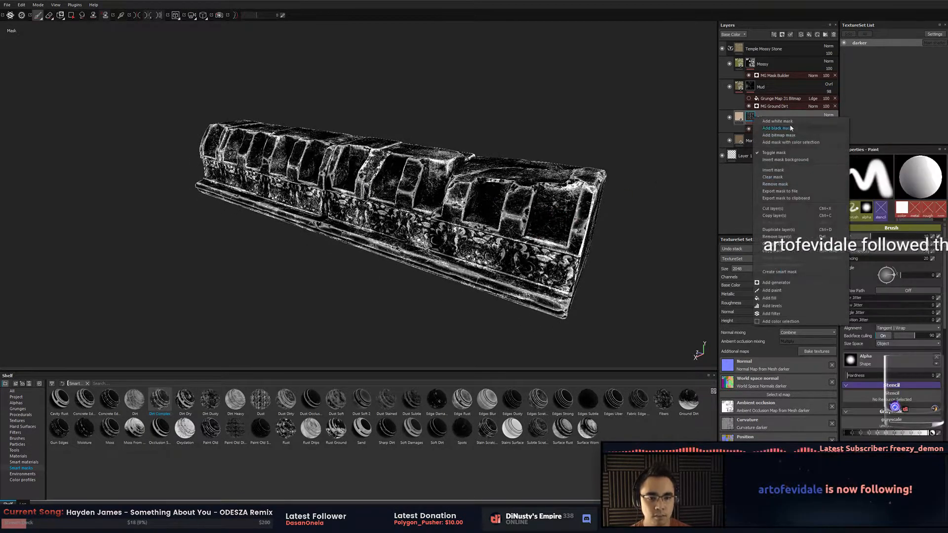
key("alt+Tab")
left_click_drag(657, 203, 542, 190, "alt")
key("alt+Tab")
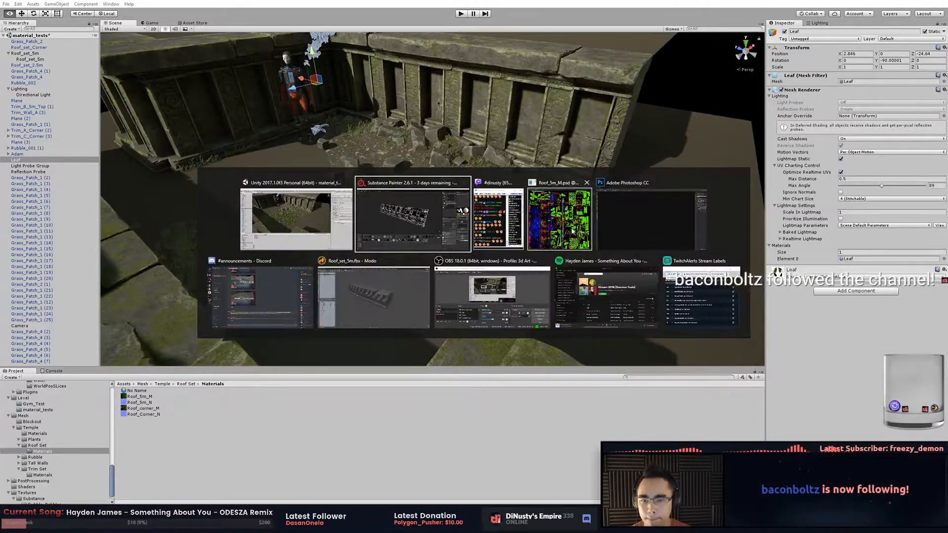
key("alt+Tab")
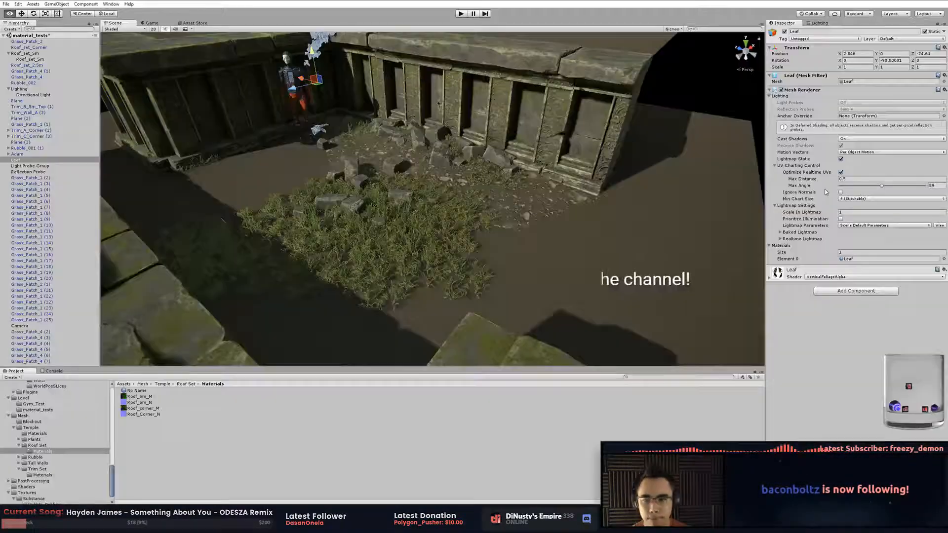
Switch to Roof_5m_M.psd in Photoshop, paste the exported mask over the Edges layer, merge it down and save the file.
key("alt+Tab")
left_click(891, 170)
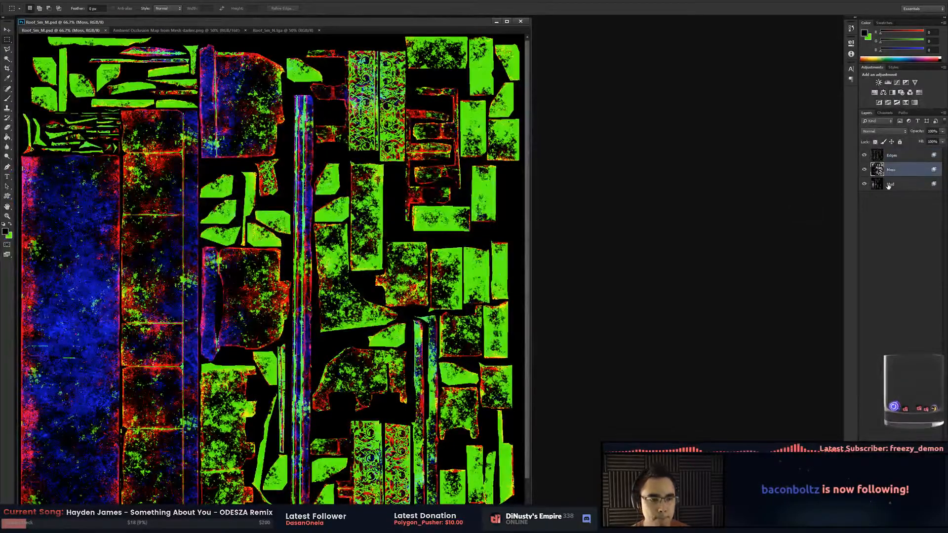
left_click(890, 184)
left_click(864, 184)
left_click(864, 184)
left_click(865, 184)
left_click(864, 184)
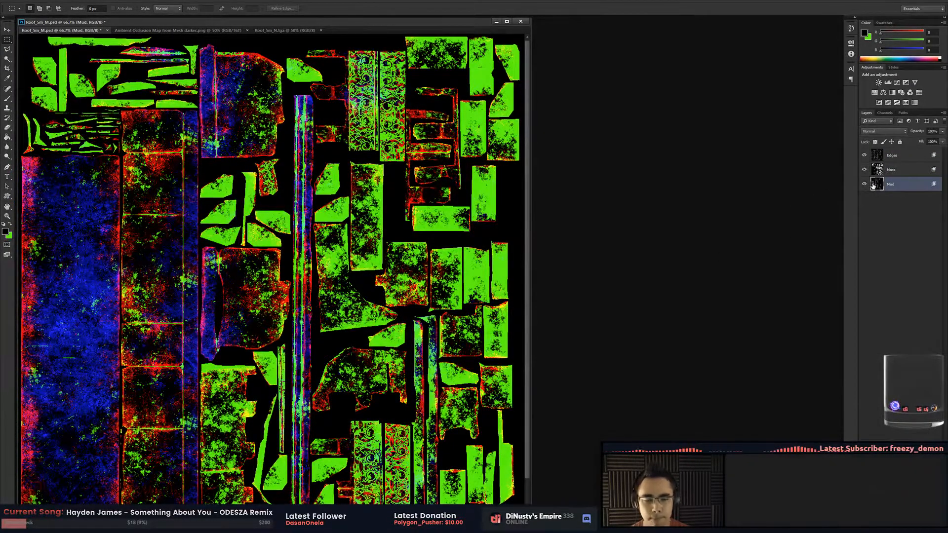
left_click(877, 172)
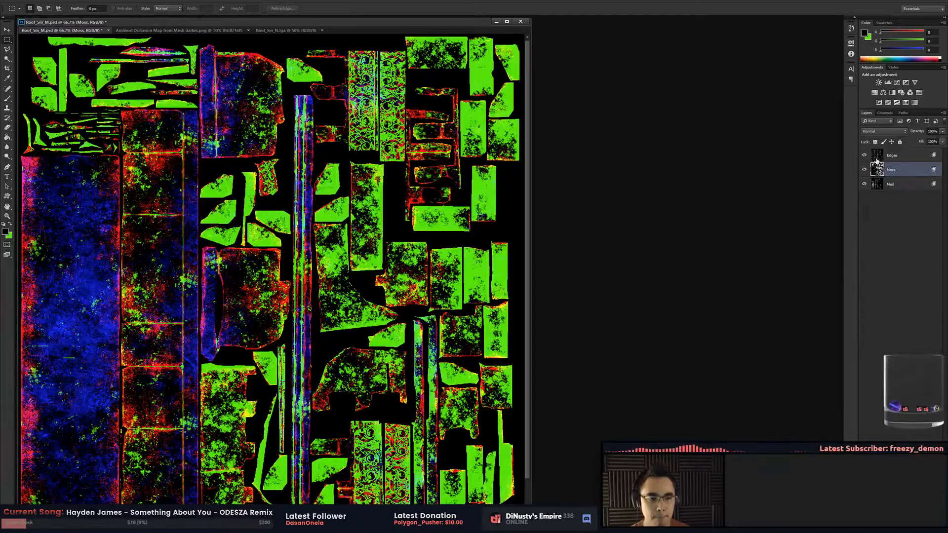
left_click(877, 157)
key("ctrl+v")
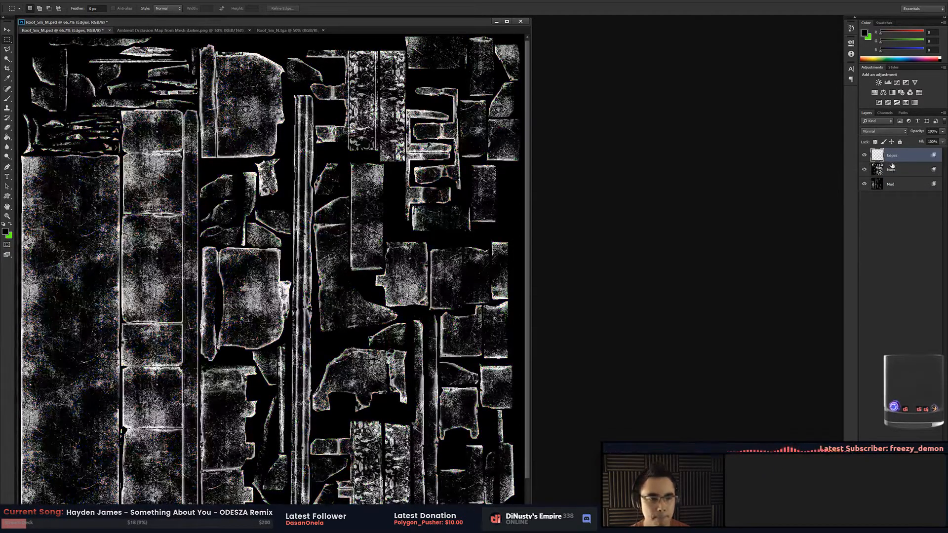
key("ctrl+e")
Return to Unity and examine the updated edge wear on the long roof pieces up close.
key("alt+Tab")
middle_click_drag(396, 306, 480, 229)
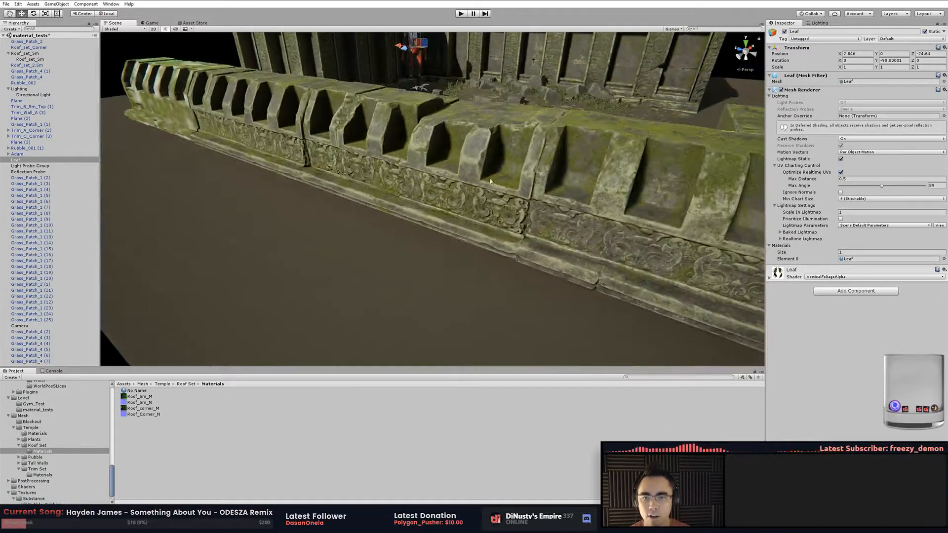
scroll(476, 178, "up", 3)
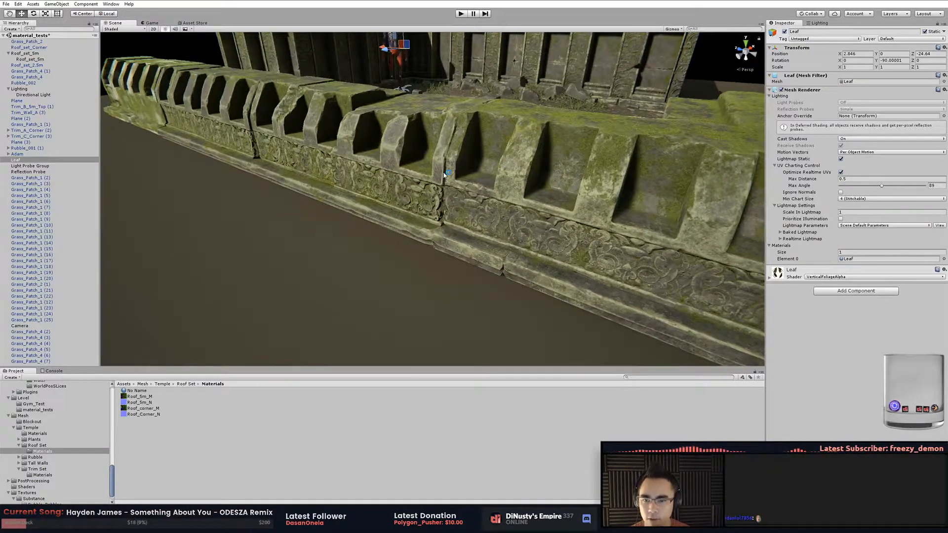
left_click_drag(449, 177, 459, 178, "alt")
middle_click_drag(473, 173, 496, 208)
left_click_drag(496, 207, 565, 211, "alt")
middle_click_drag(486, 211, 557, 216)
scroll(553, 225, "up", 3)
mouse_move(552, 227)
left_mouse_down("alt")
mouse_move(542, 227)
mouse_move(526, 201)
mouse_move(547, 211)
left_mouse_up("alt")
Select the Roof_set_2.5m piece and compare its 2p5_Roof material blending with the neighbouring carved roof piece.
left_click(540, 224)
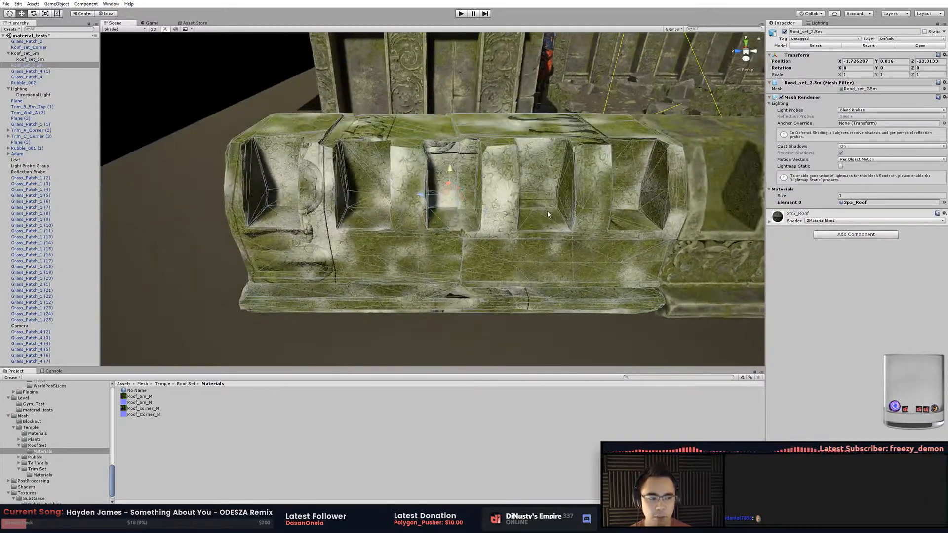
scroll(547, 210, "down", 4)
left_click_drag(420, 168, 293, 148, "alt")
left_click(293, 147)
scroll(483, 210, "up", 3)
left_click_drag(483, 209, 545, 217, "alt")
key("alt+Tab")
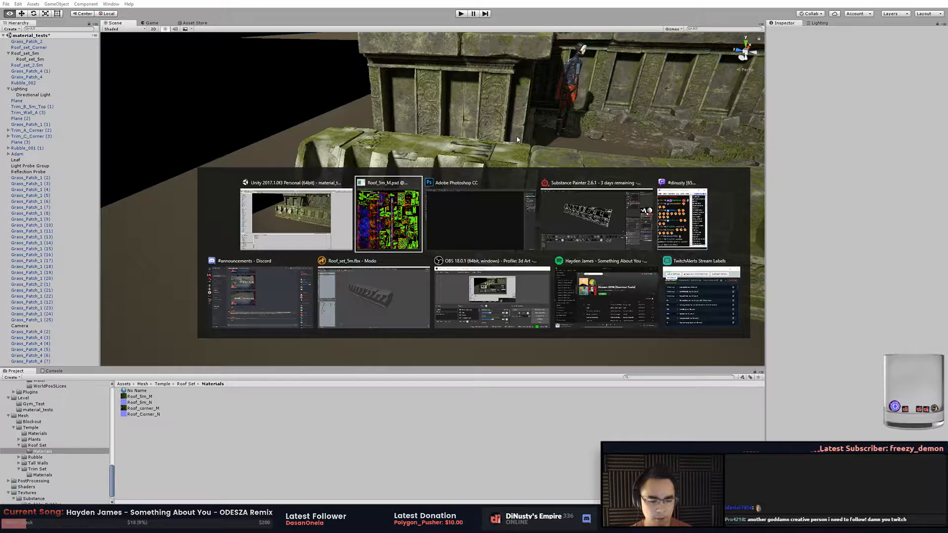
key("alt+Tab")
key("alt+Tab")
left_click(482, 167)
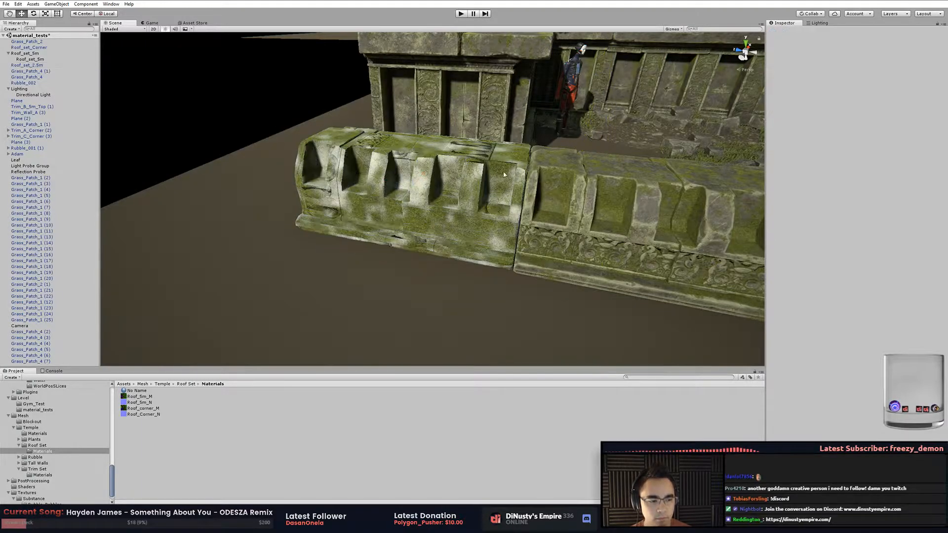
left_click_drag(534, 193, 430, 157, "alt")
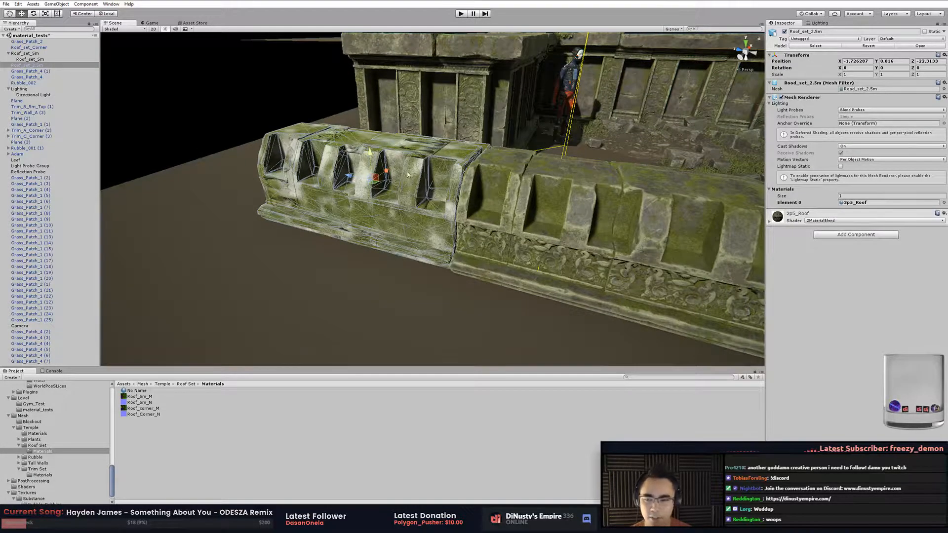
Switch to Roof_5m_M.psd in Photoshop and review the Edges, Moss and Mud mask layers.
key("alt+Tab")
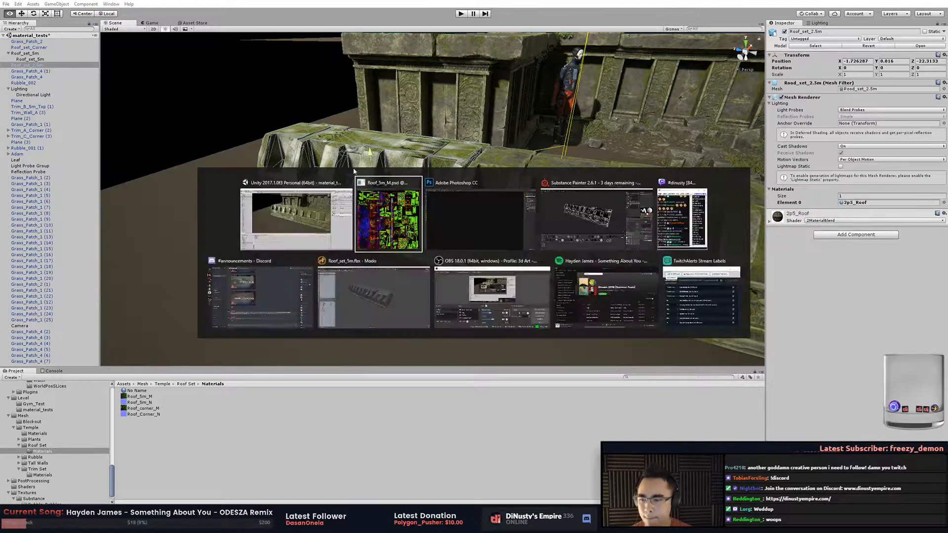
left_click(456, 216)
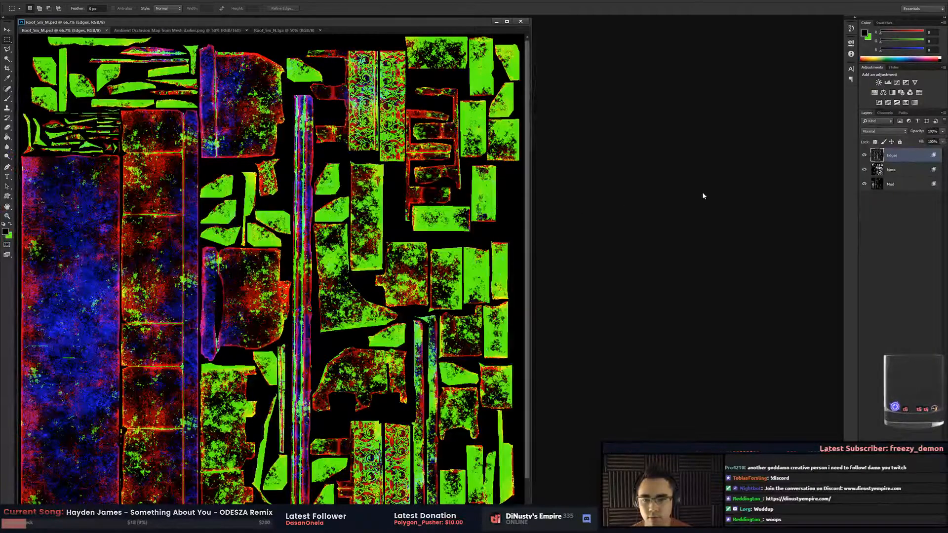
left_click(886, 170)
left_click(888, 155)
left_click(892, 183)
left_click(898, 169)
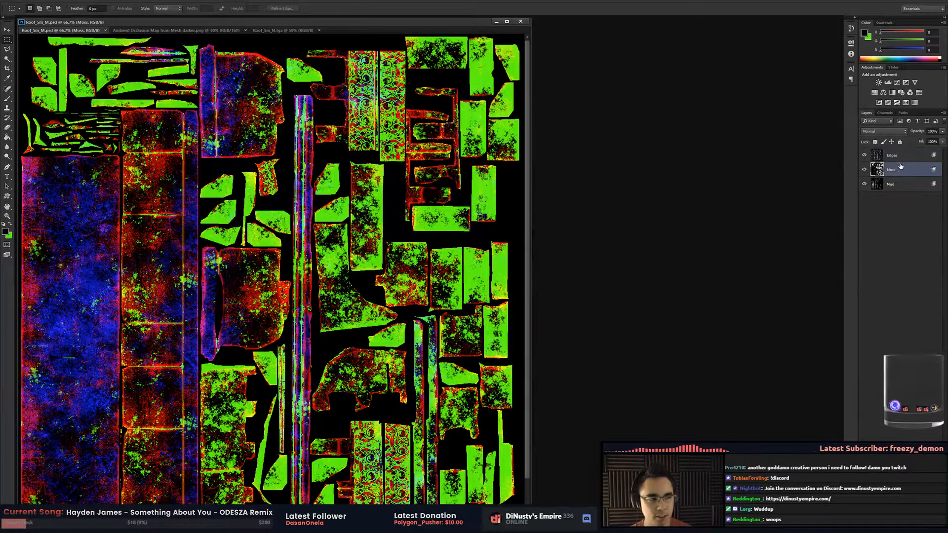
left_click(908, 157)
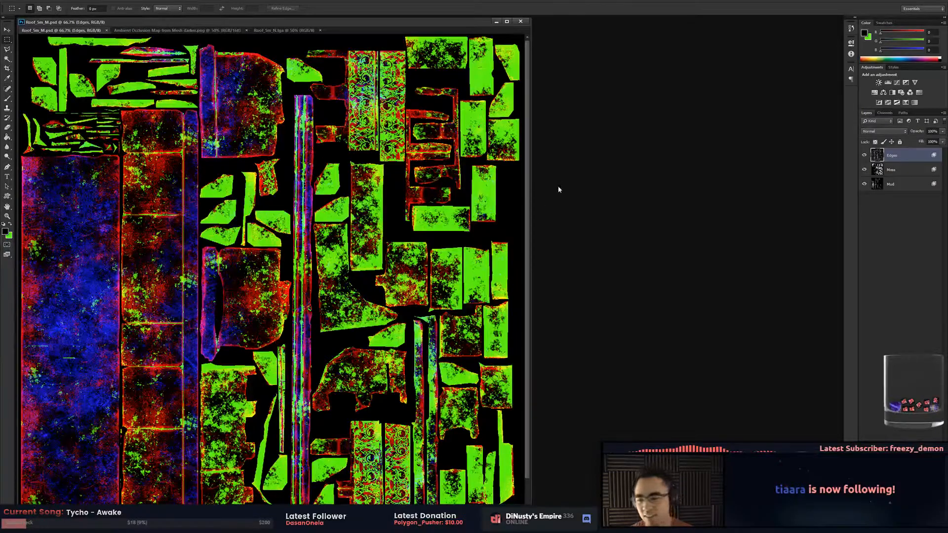
Switch back to Unity, view the whole roof row, then select and frame the Roof_set_2.5m piece.
key("alt+Tab")
key("alt+Tab")
left_click_drag(548, 222, 419, 246, "alt")
left_click(558, 222)
left_click(321, 202)
left_click(156, 174)
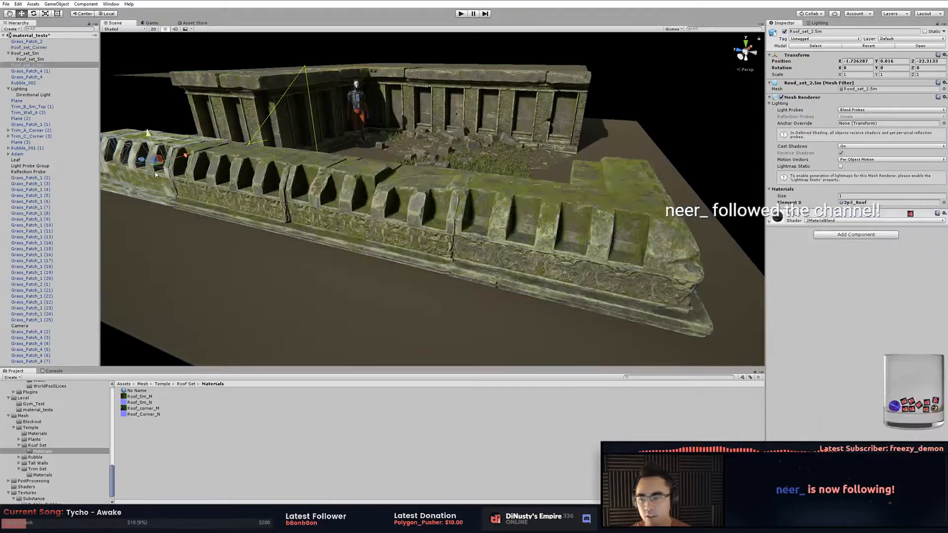
key("f")
Examine the moss coverage on the Roof_set_2.5m piece up close against the adjoining finished roof piece.
left_click_drag(280, 201, 409, 194, "alt")
scroll(420, 190, "up", 3)
left_click(349, 130)
left_click_drag(403, 156, 427, 155, "alt")
left_click(405, 184)
left_click(347, 132)
left_click(383, 187)
left_click_drag(390, 193, 434, 222, "alt")
middle_click_drag(447, 232, 543, 225)
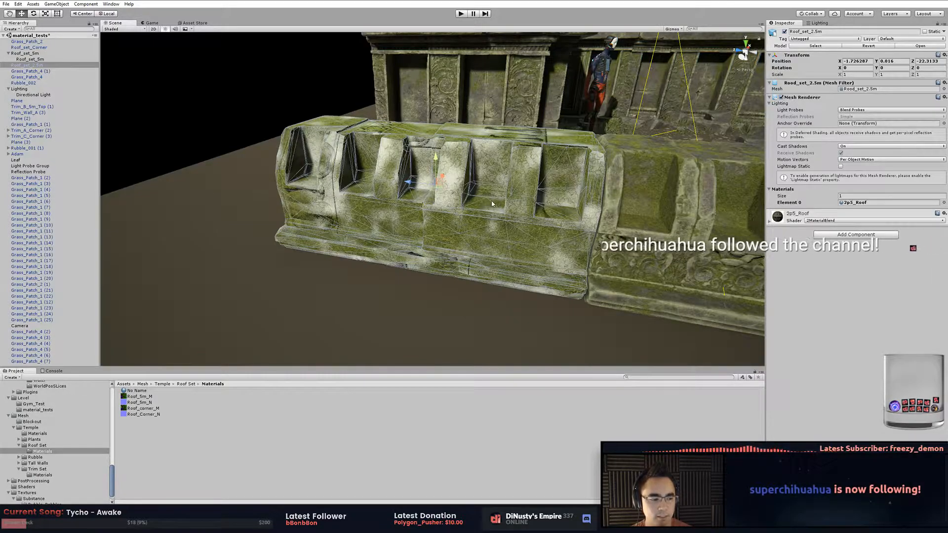
left_click_drag(491, 203, 466, 194, "alt")
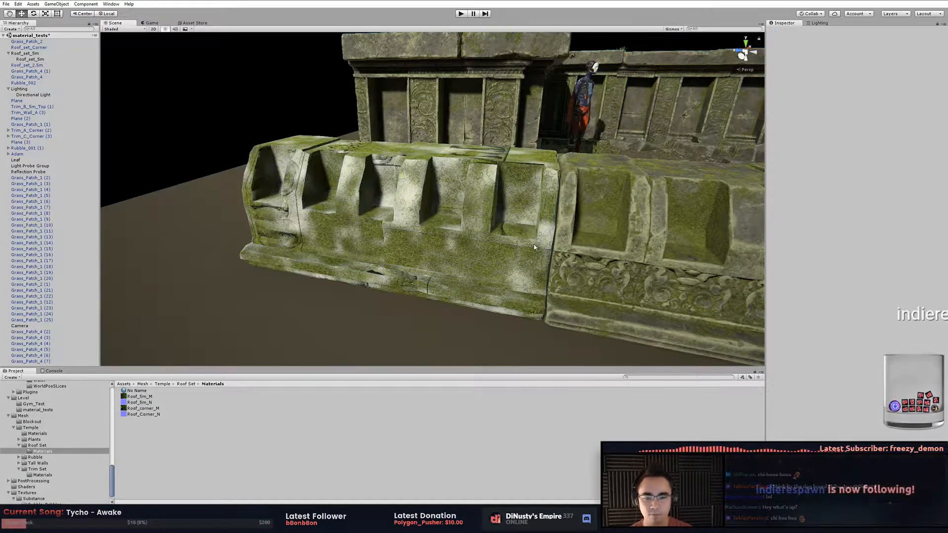
Switch to Modo and bring up the Roof_set_2.5m.fbx mesh.
key("alt+Tab")
left_click(567, 221)
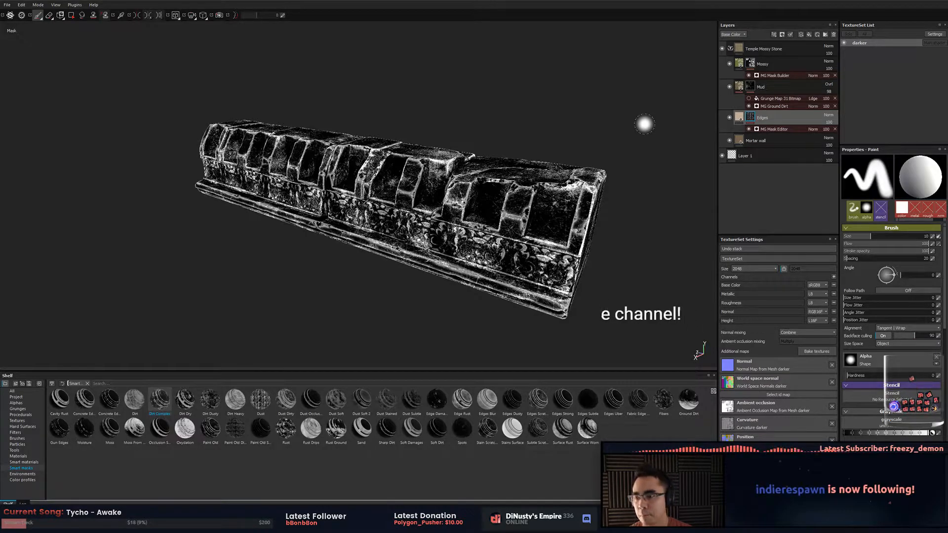
key("alt+Tab")
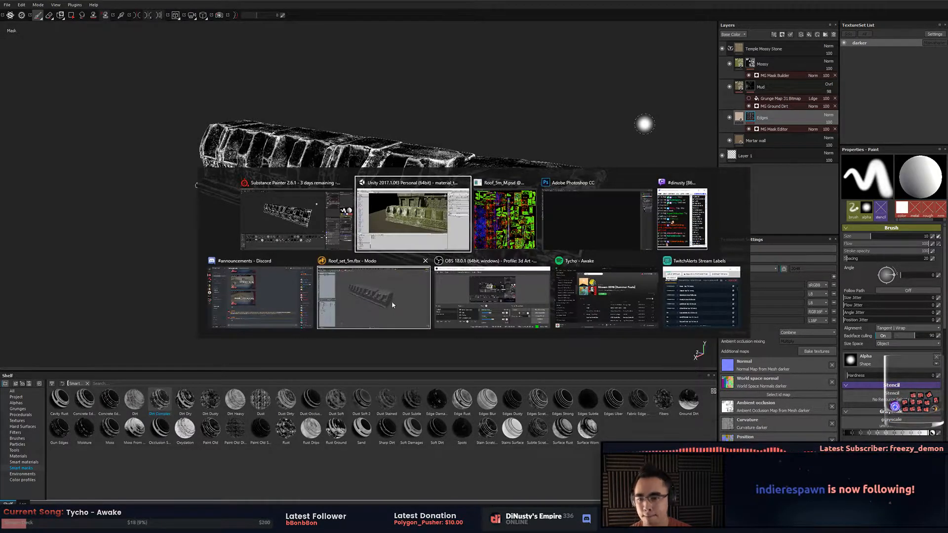
left_click(374, 296)
left_click_drag(416, 211, 438, 213, "alt")
left_click(74, 48)
scroll(445, 194, "up", 5)
scroll(445, 194, "down", 4)
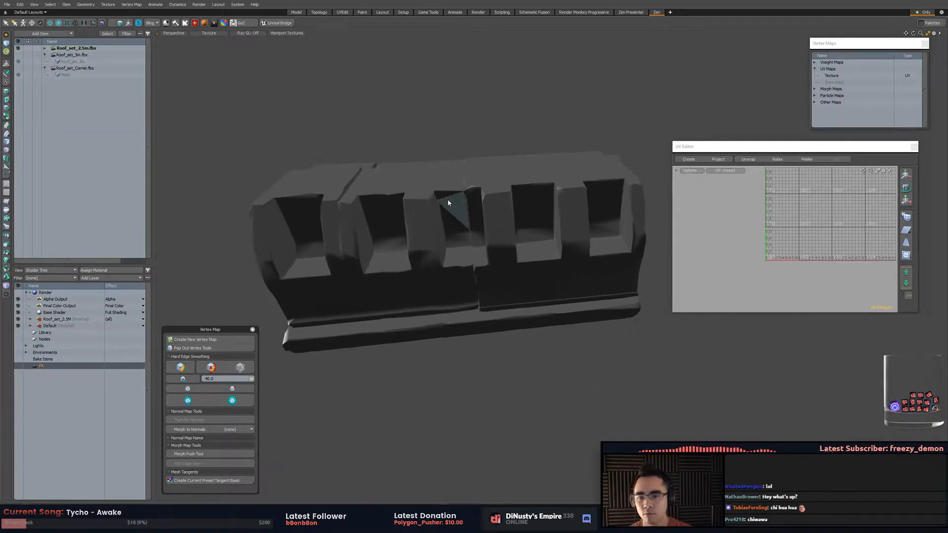
Rename the roof mesh's UV map Texture as UV0.
left_click(446, 201)
left_click(834, 77)
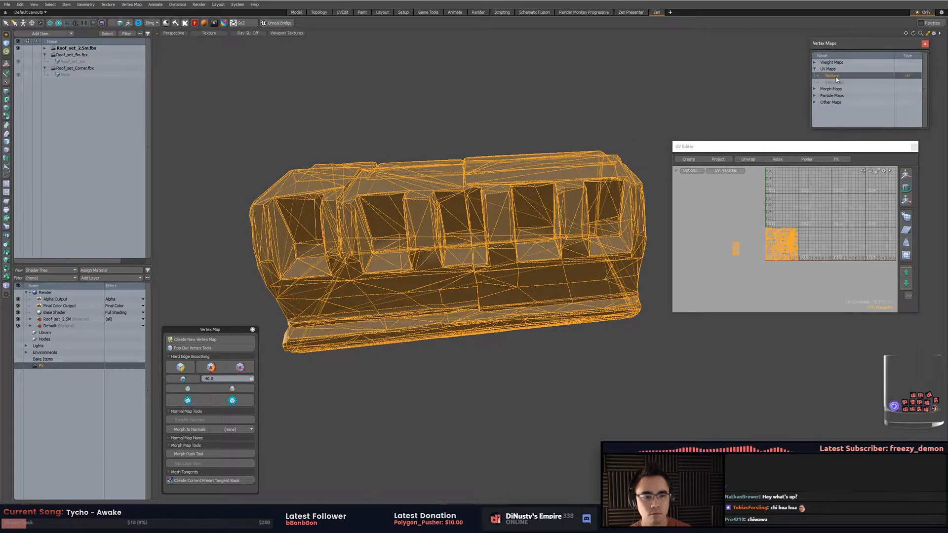
double_click(834, 77)
type("UV")
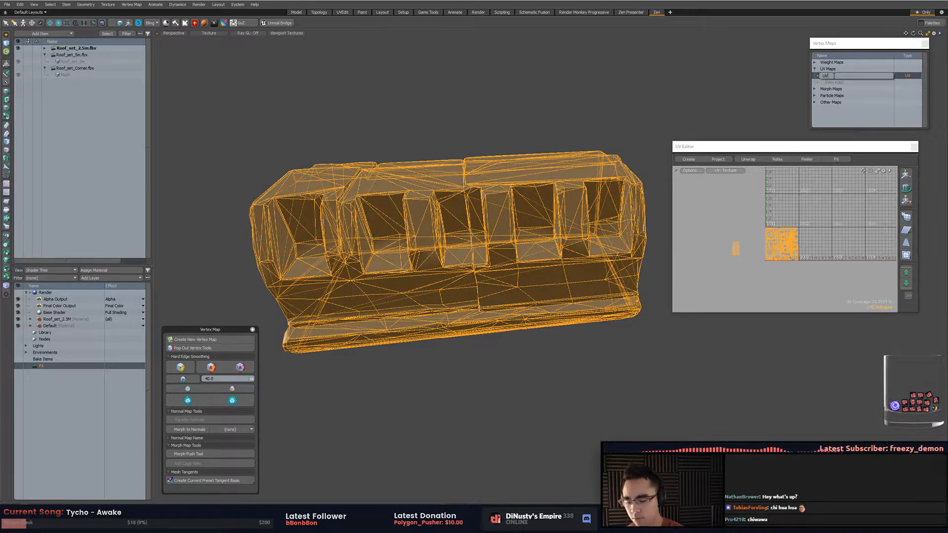
type("0")
key("Return")
Create a second UV map named UV1 and copy the UV0 layout into it.
left_click(841, 82)
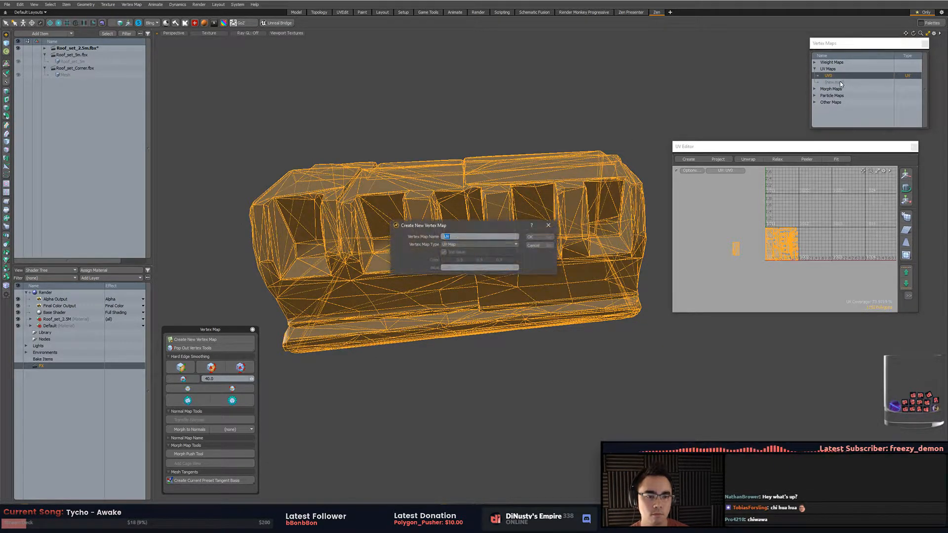
key("Return")
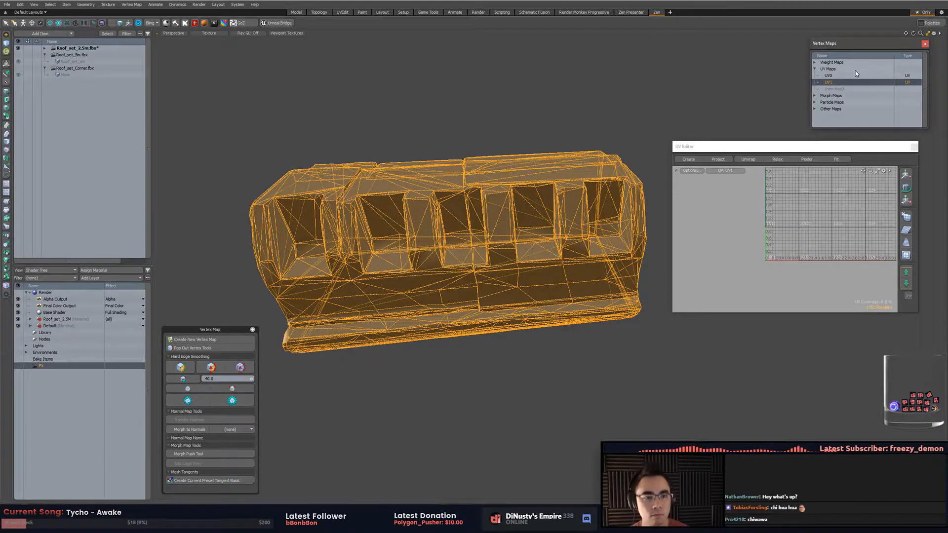
scroll(575, 145, "down", 3)
middle_click_drag(811, 223, 816, 218)
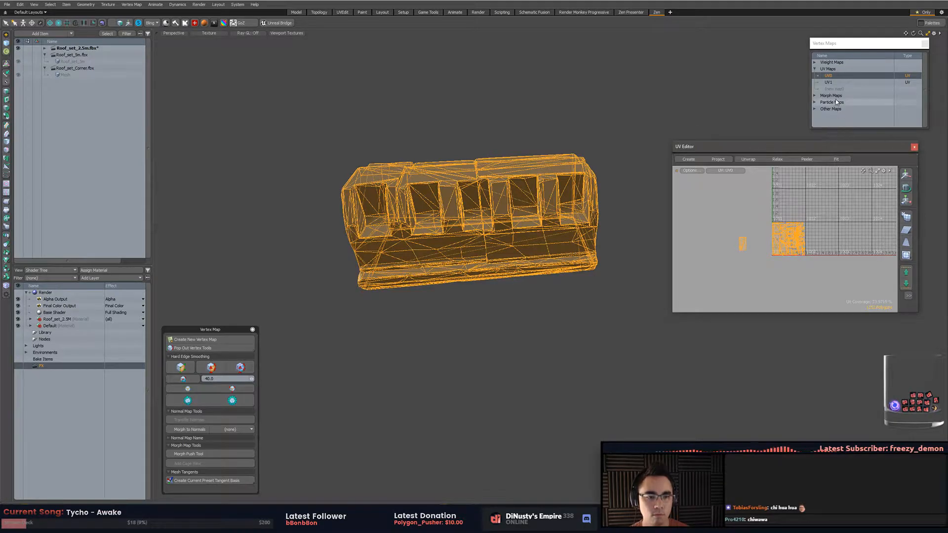
left_click(829, 82)
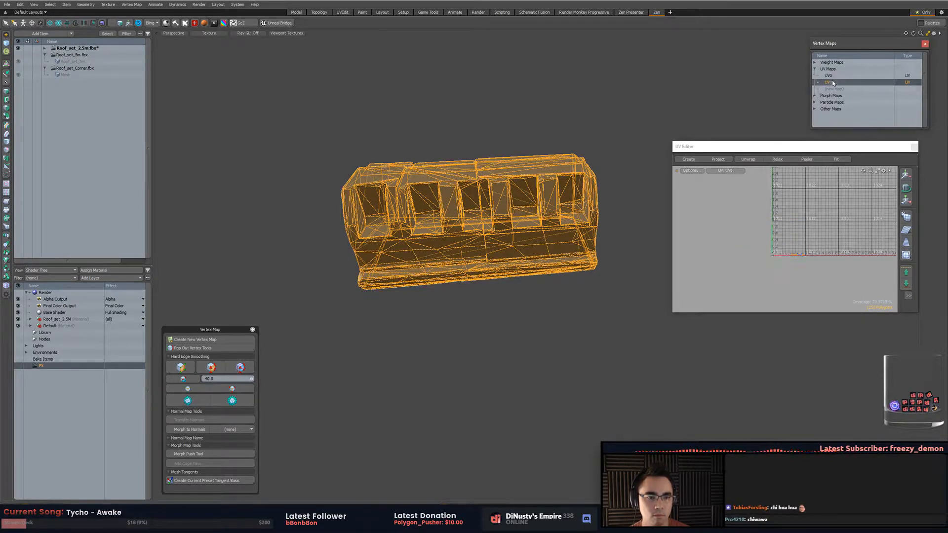
scroll(568, 129, "down", 3)
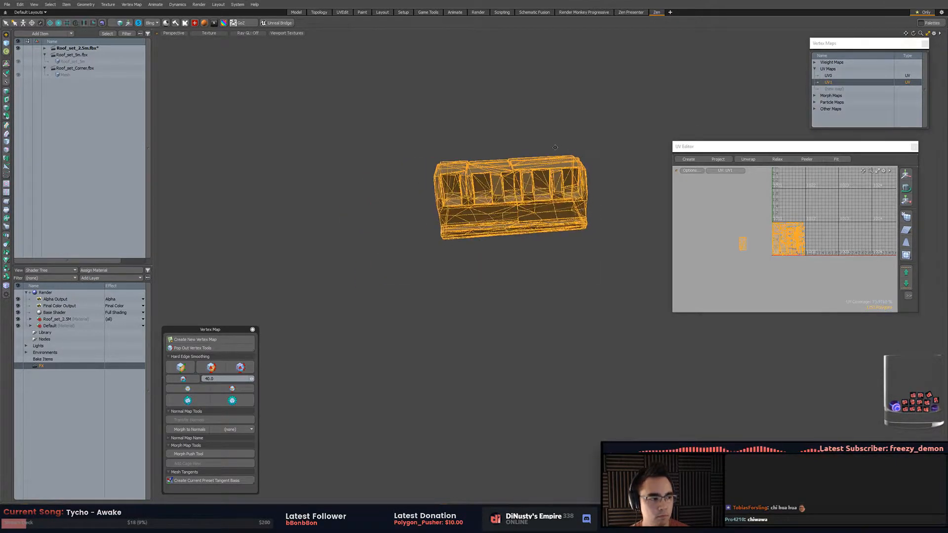
middle_click_drag(649, 70, 598, 104)
scroll(626, 95, "up", 5)
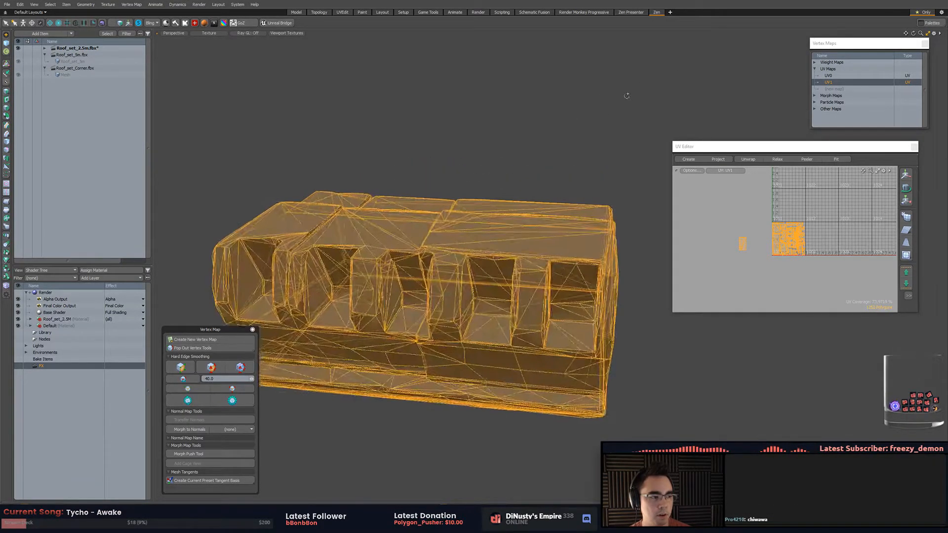
scroll(560, 117, "up", 2)
scroll(526, 137, "down", 5)
middle_click_drag(533, 130, 557, 156)
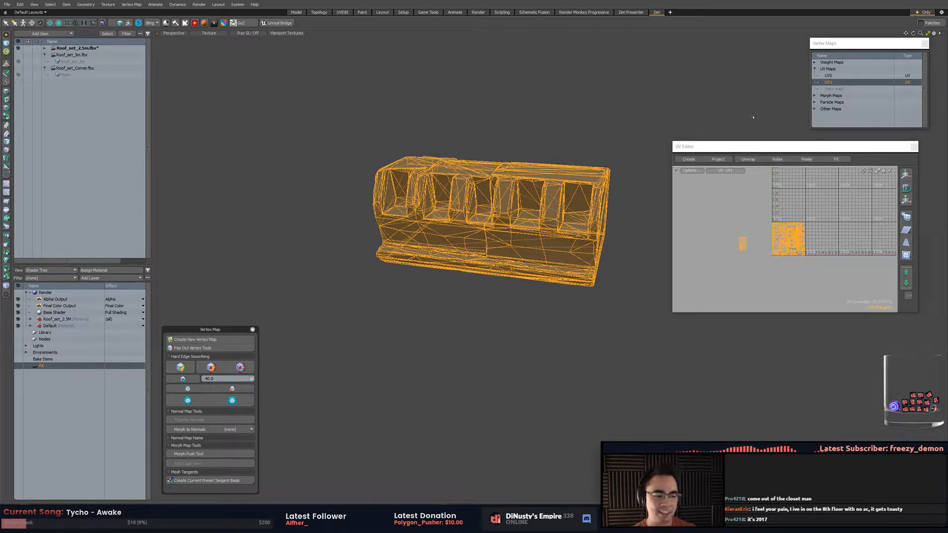
left_click(592, 155)
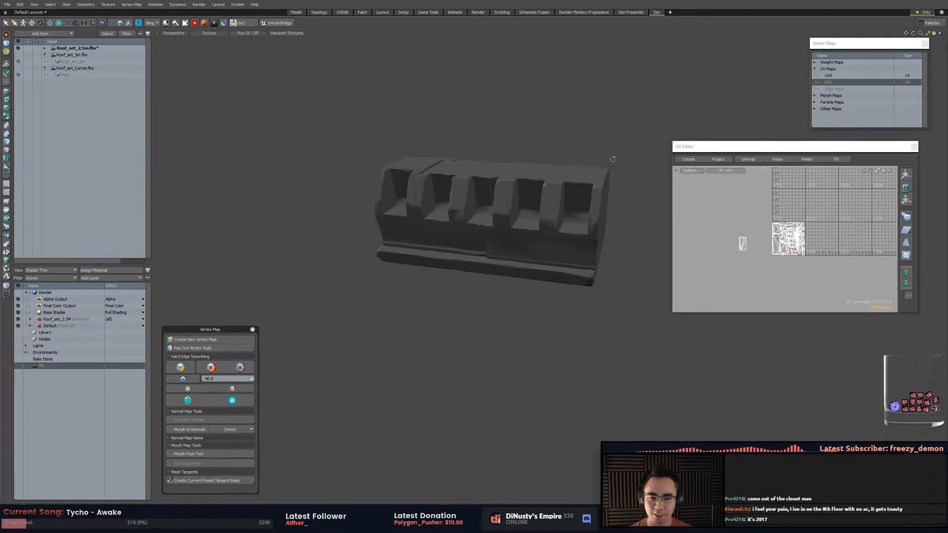
left_click_drag(613, 159, 610, 160, "alt")
Set the texel density of the Roof_set_2.5m mesh's UV1 layout to 512 at image size 1024, and save the file.
left_click(860, 76)
left_click(859, 82)
left_click(489, 232)
key("shift+t")
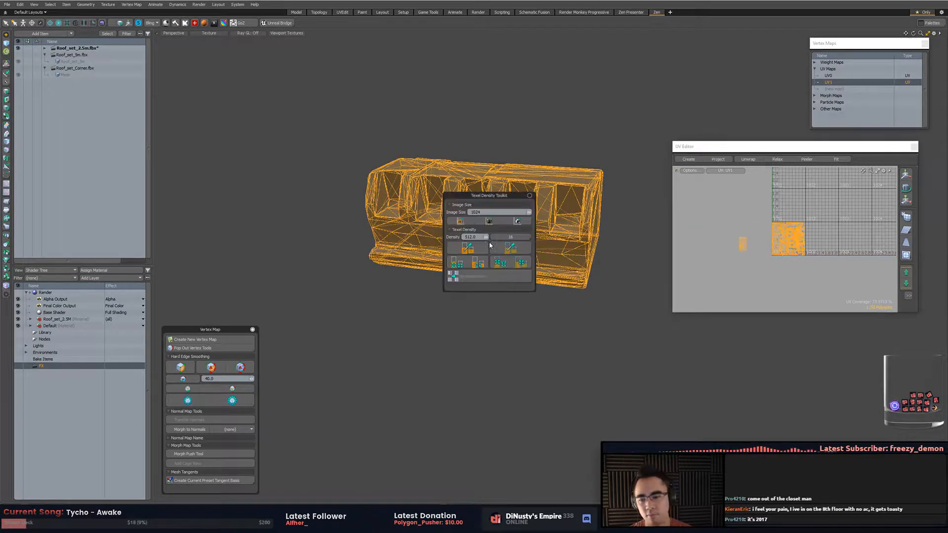
left_click(44, 48)
left_click(74, 55)
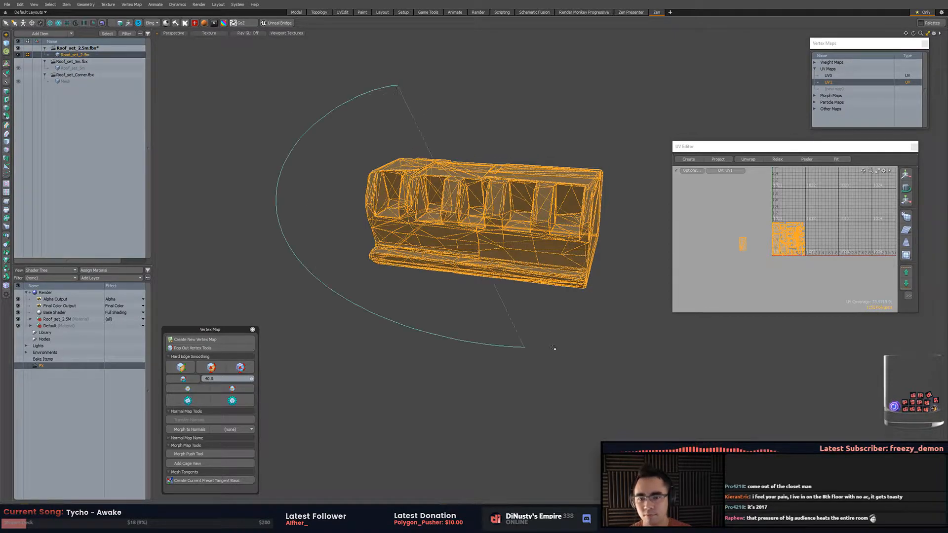
scroll(755, 228, "down", 2)
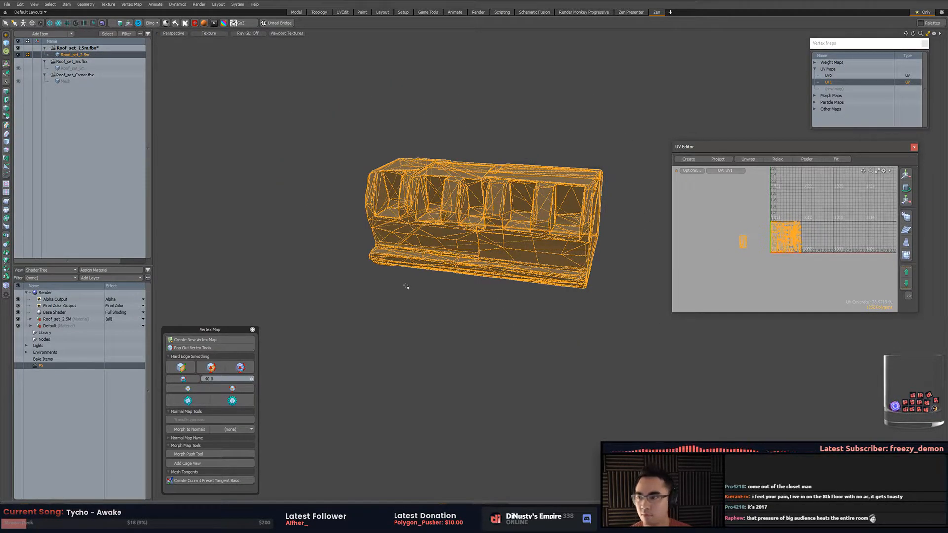
key("shift+t")
left_click(558, 313)
key("1")
left_click_drag(748, 220, 740, 227, "alt")
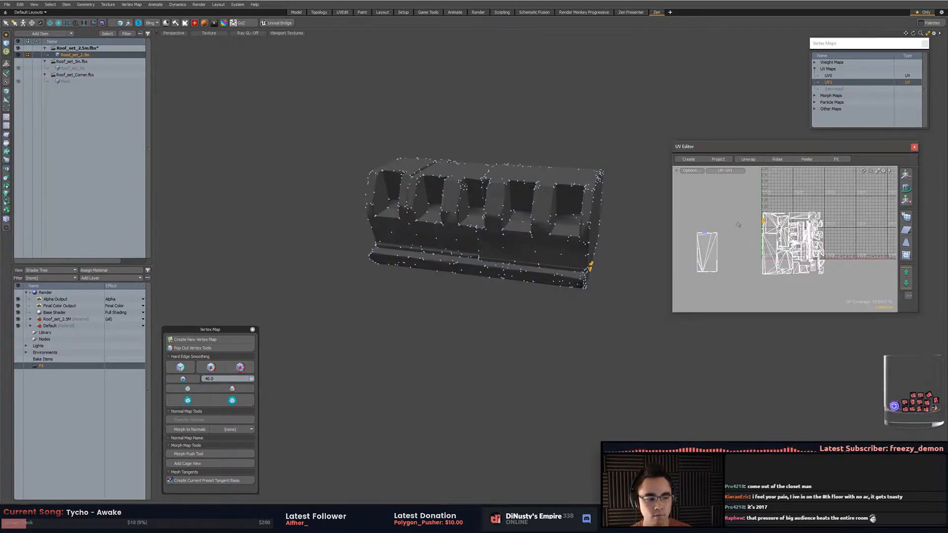
left_click_drag(574, 127, 586, 166, "alt")
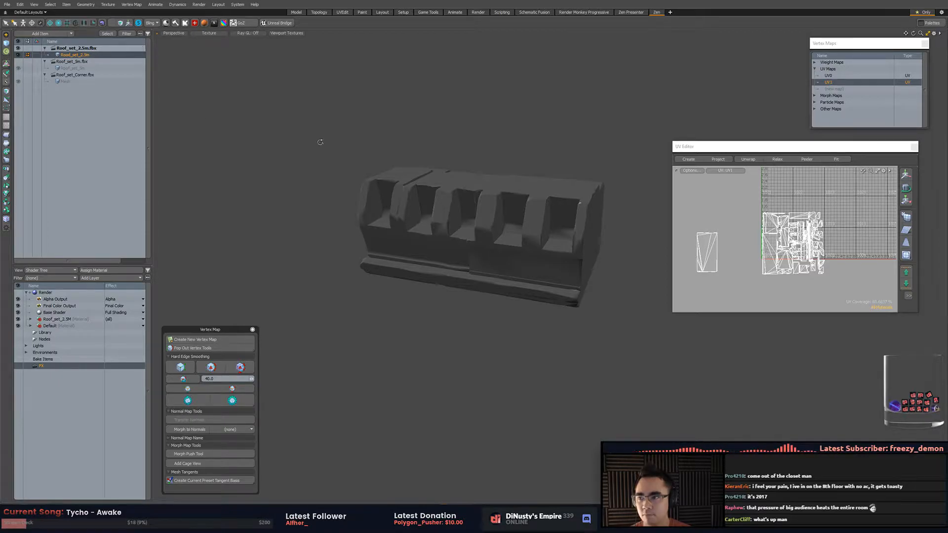
Switch to Unity and examine the 2p5_Roof material on the Roof_set_2.5m piece beside its neighbour.
key("alt+Tab")
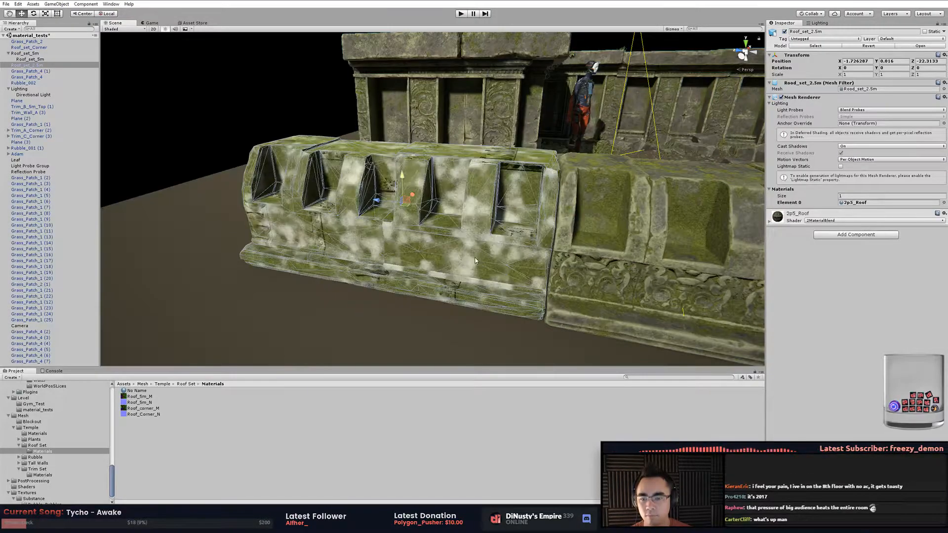
left_click_drag(484, 266, 523, 254, "alt")
scroll(523, 255, "up", 4)
middle_click_drag(531, 262, 542, 269)
left_click_drag(542, 268, 489, 264, "alt")
Switch to Substance Painter, save the modified project and open Roof2.5m.spp from the RoofSet Texture folder.
key("alt+Tab")
left_click(606, 210)
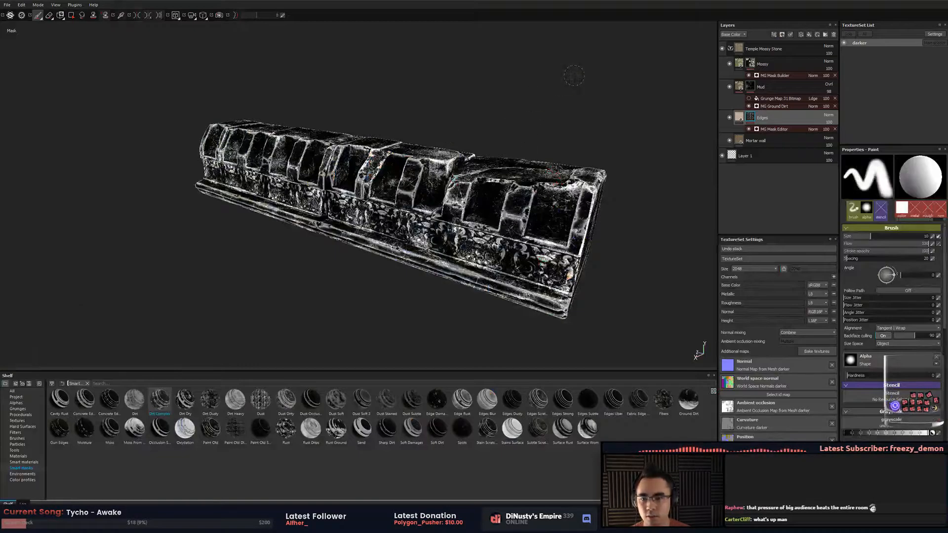
left_click_drag(345, 2, 12, 4)
left_click(10, 5)
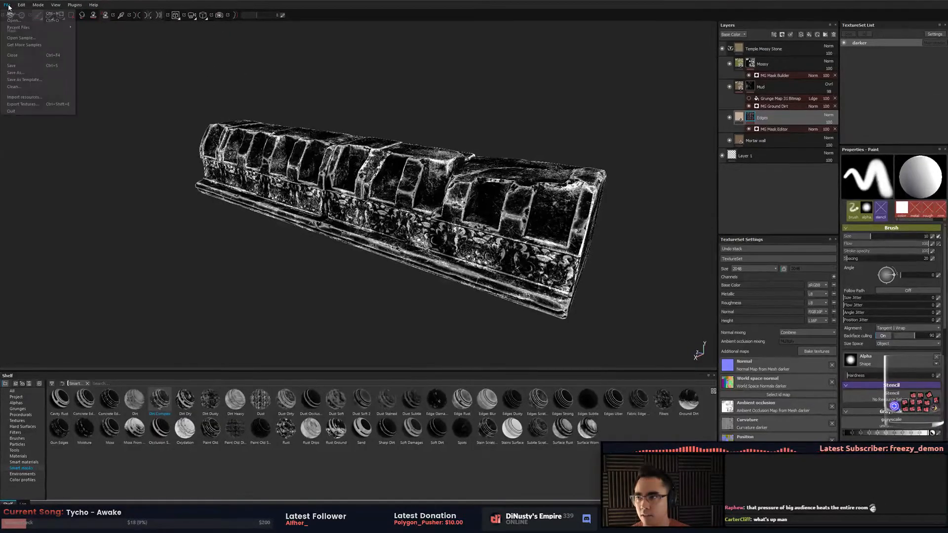
left_click(27, 22)
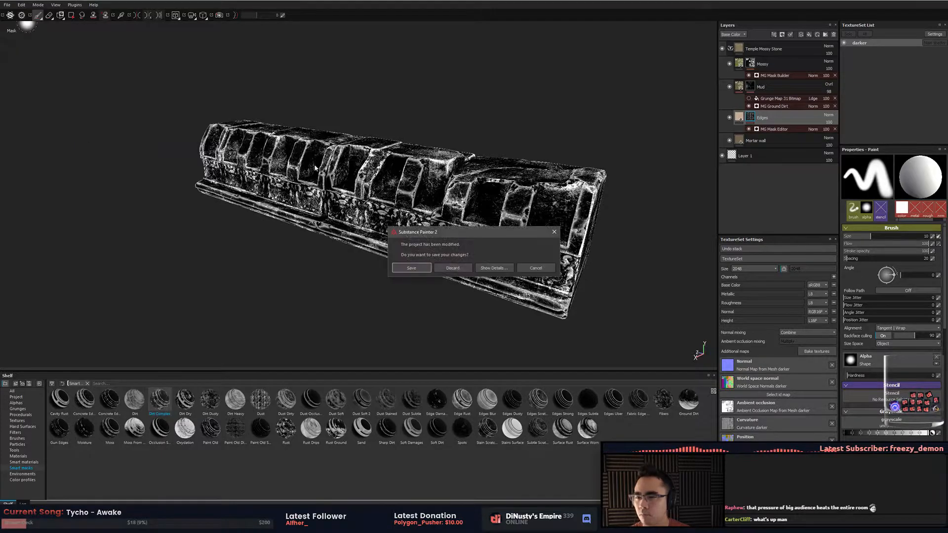
left_click(431, 269)
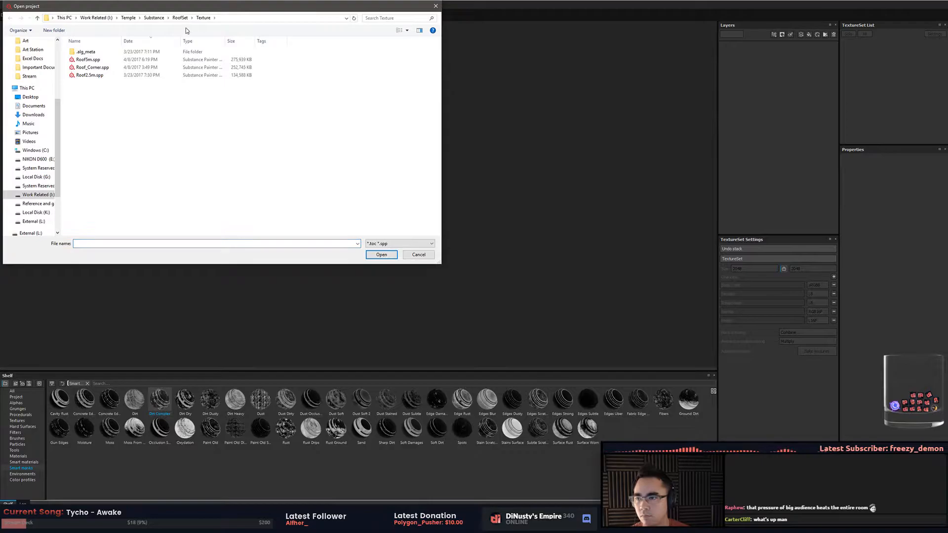
left_click(92, 67)
double_click(89, 75)
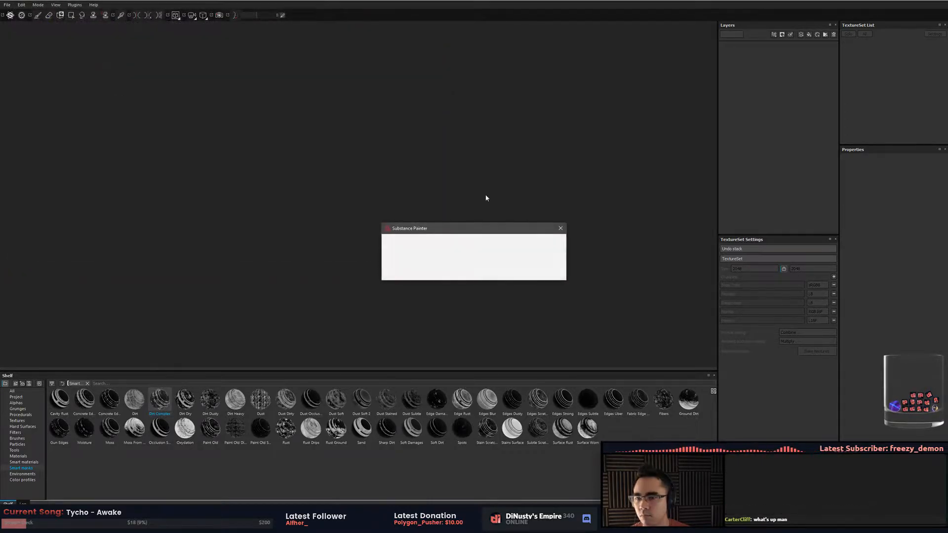
left_click(474, 273)
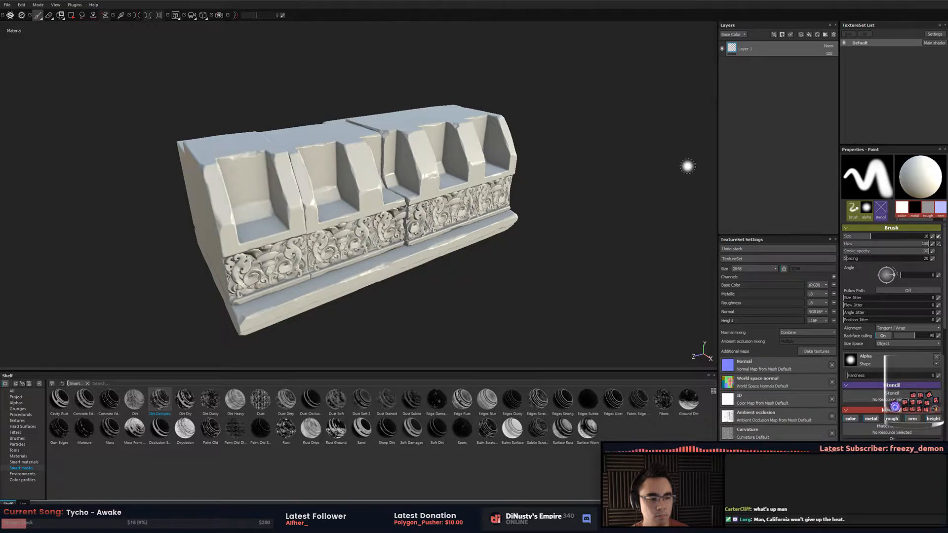
Search the smart materials for "temple" and add Temple Mossy Stone above Layer 1.
mouse_move(622, 121)
left_mouse_down("alt")
mouse_move(533, 198)
mouse_move(444, 243)
mouse_move(560, 208)
left_mouse_up("alt")
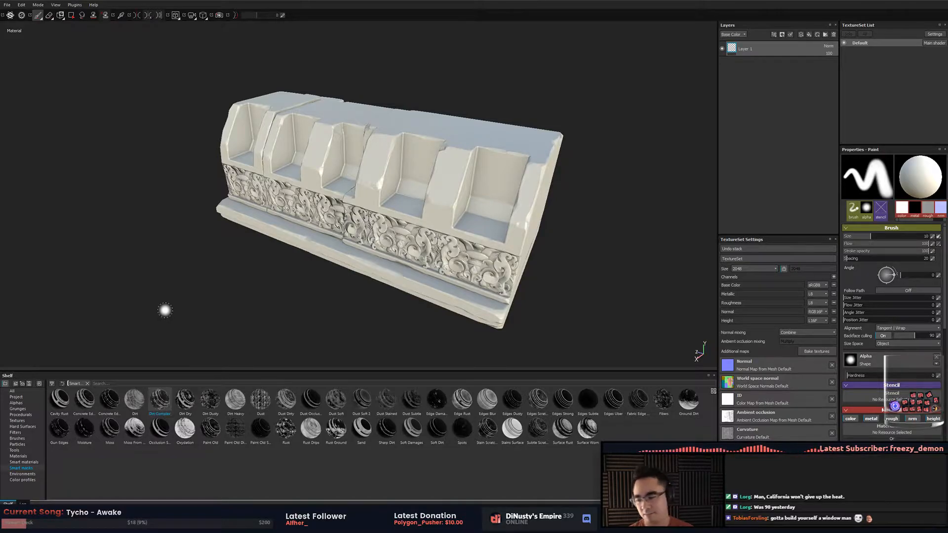
left_click(30, 462)
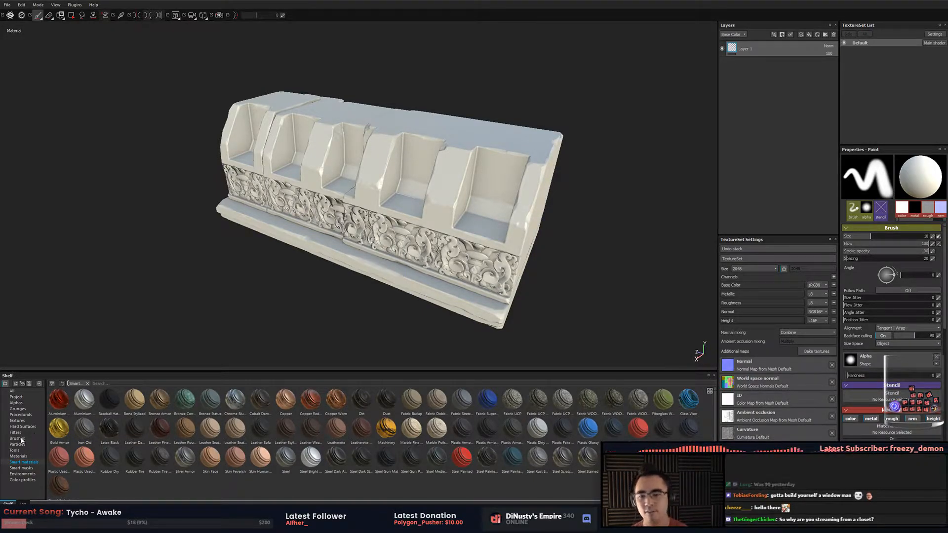
left_click_drag(243, 308, 238, 294, "alt")
mouse_move(237, 294)
middle_mouse_down("alt")
mouse_move(221, 260)
mouse_move(262, 277)
middle_mouse_up("alt")
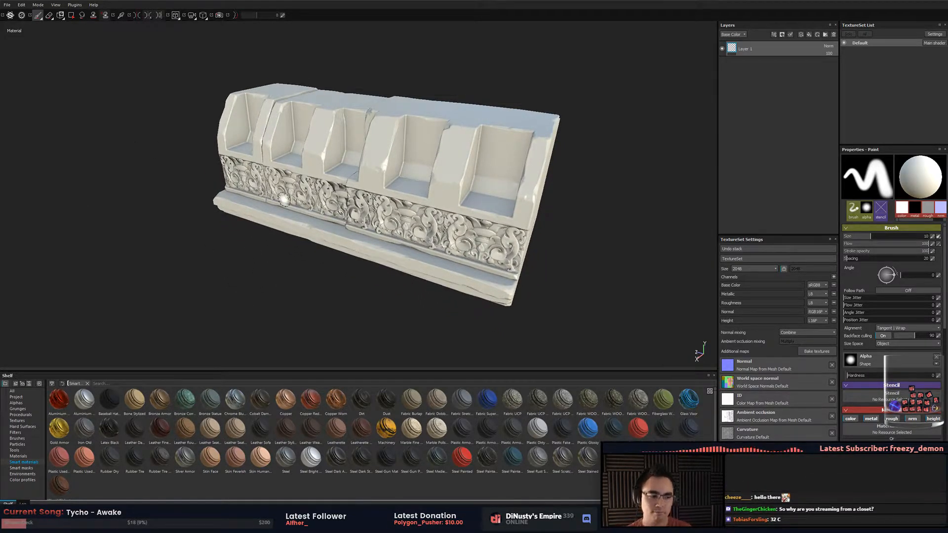
left_click_drag(339, 307, 332, 311, "alt")
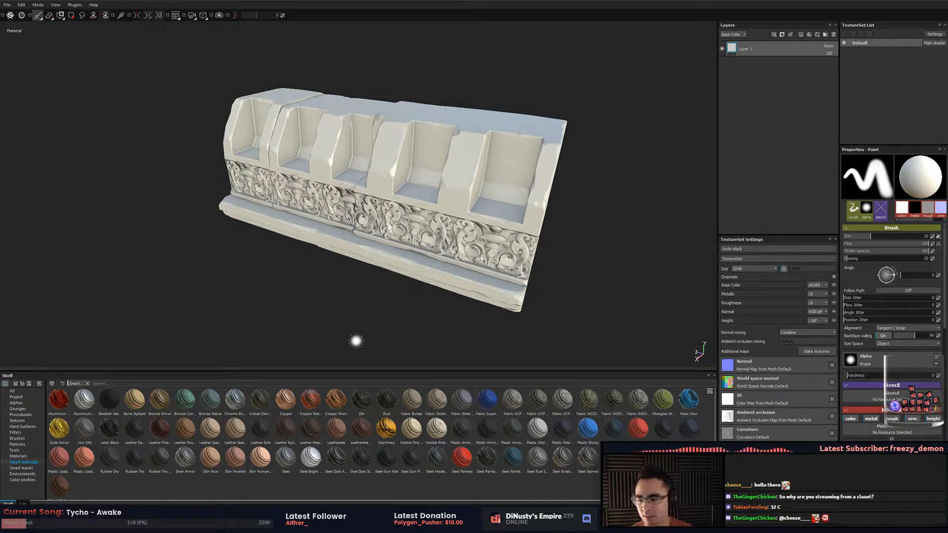
key("alt")
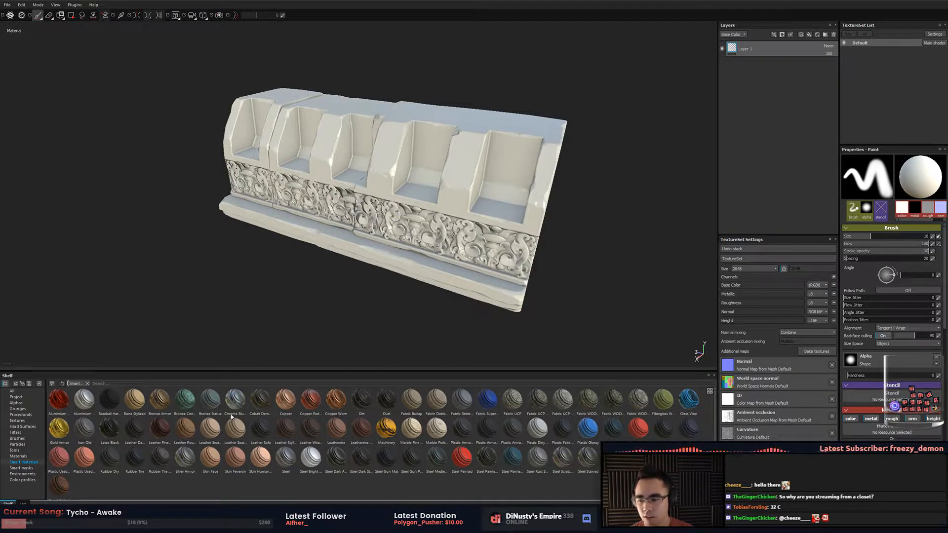
left_click(232, 384)
type("temple")
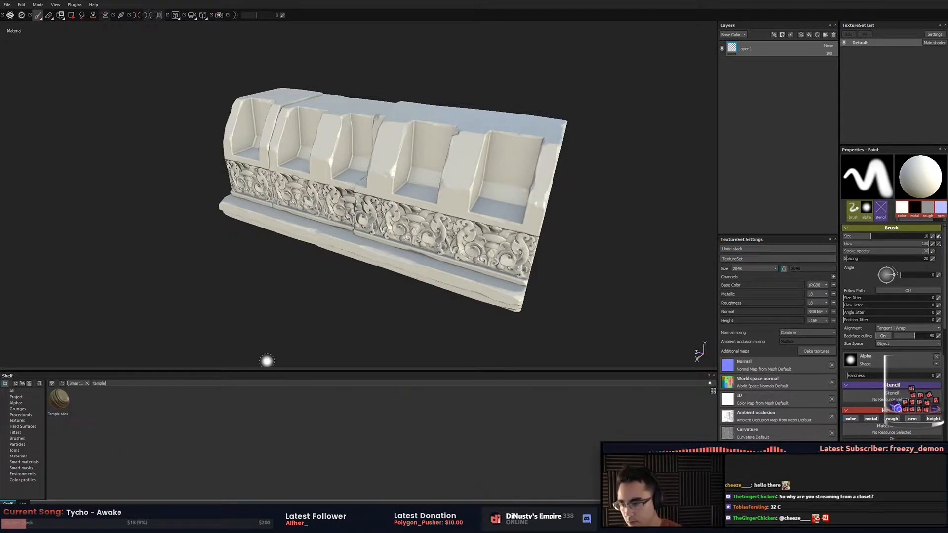
left_click_drag(59, 400, 734, 169)
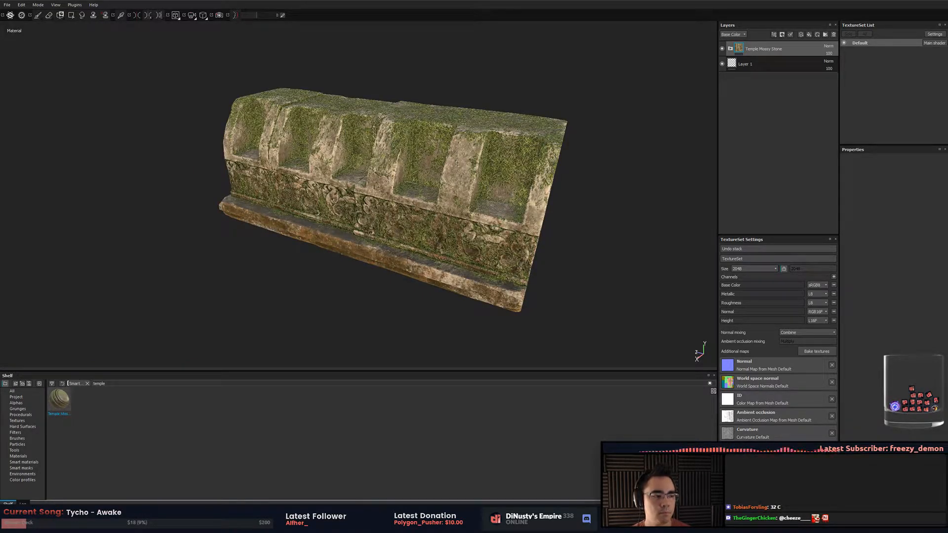
Expand the Temple Mossy Stone group and turn off the height channel of its Mossy fill layer.
left_click_drag(643, 217, 626, 227, "alt")
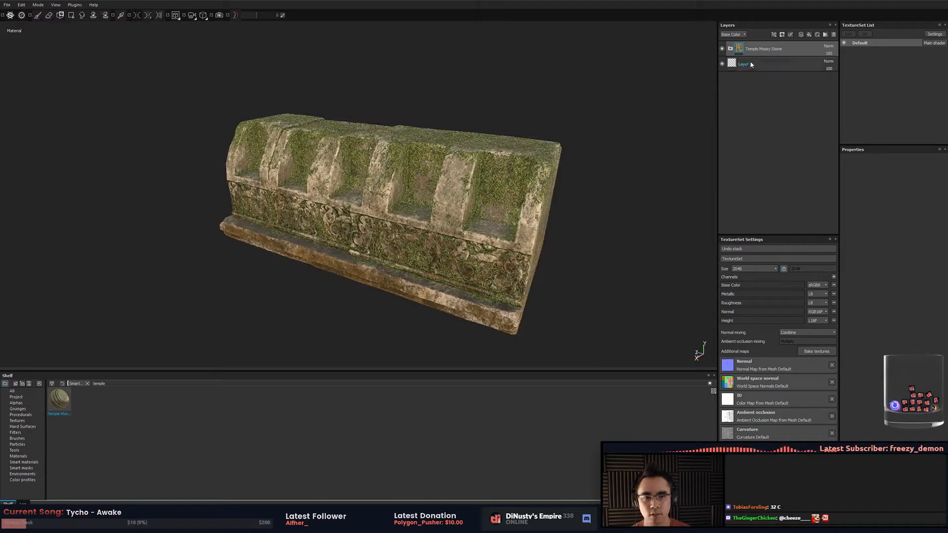
left_click(731, 49)
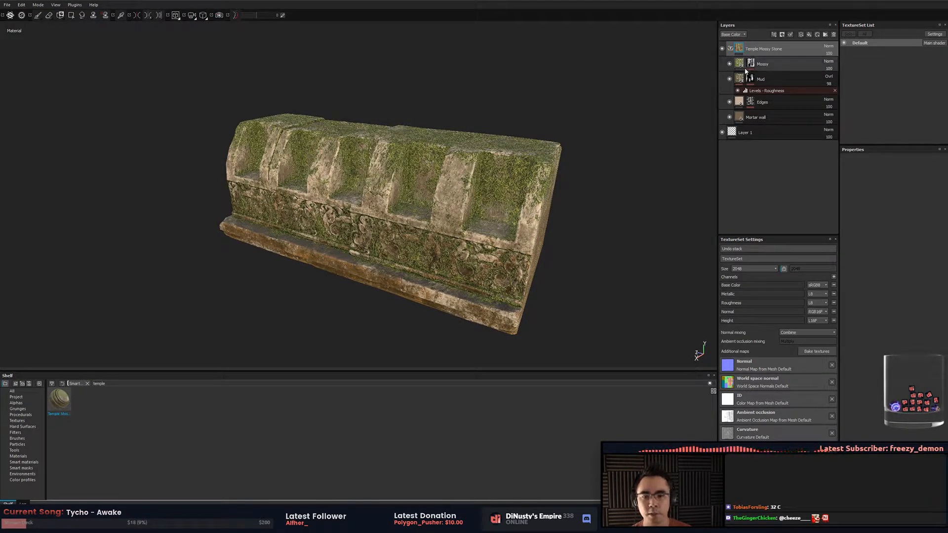
left_click(750, 64)
left_click(761, 64)
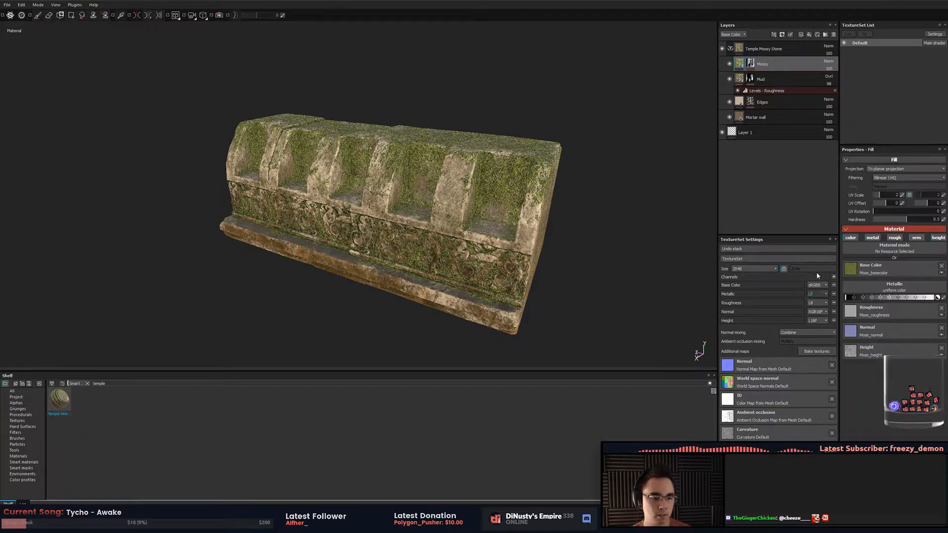
left_click(931, 239)
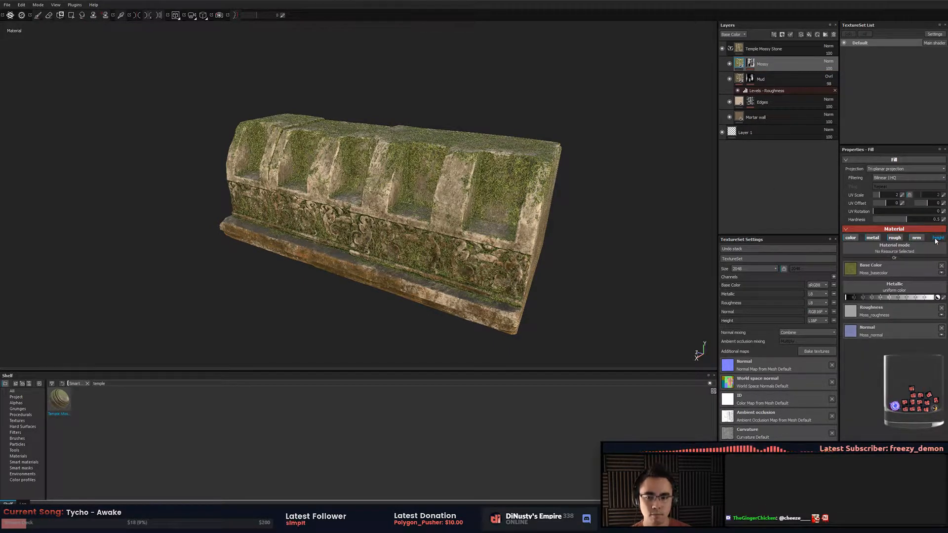
Display the Mossy layer's mask alone and set its MG Mask Builder level to 0.39 and contrast to 0.59.
left_click(751, 64, "alt")
mouse_move(647, 178)
left_mouse_down("alt")
mouse_move(622, 190)
mouse_move(649, 165)
left_mouse_up("alt")
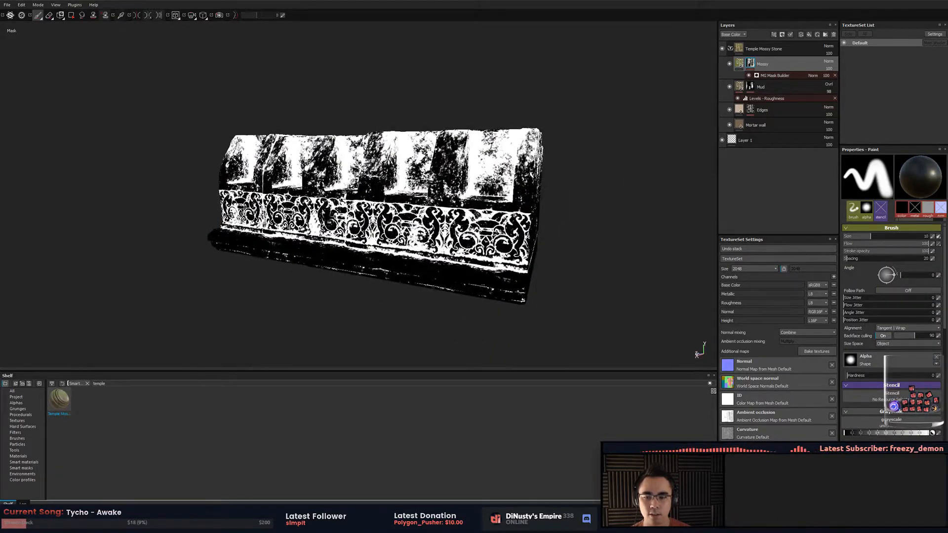
left_click_drag(554, 248, 513, 303, "alt")
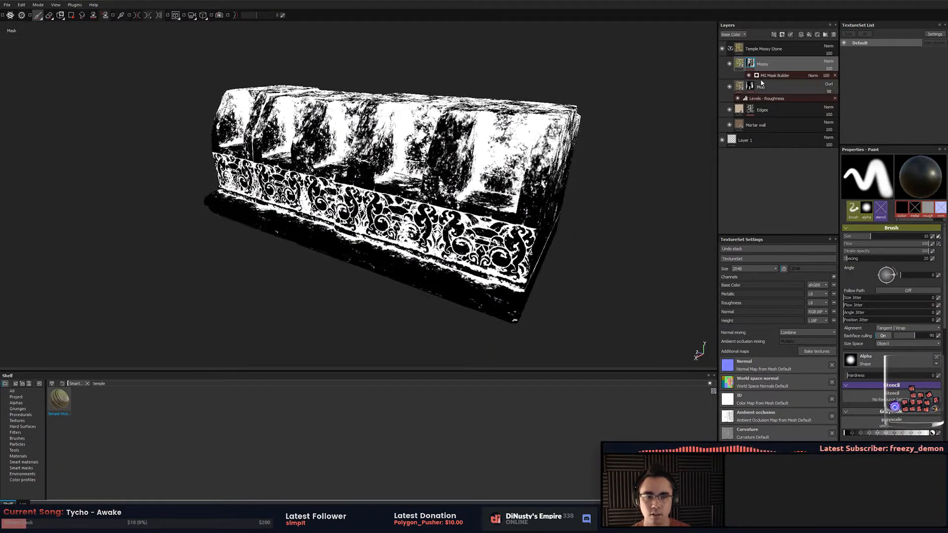
left_click(775, 75)
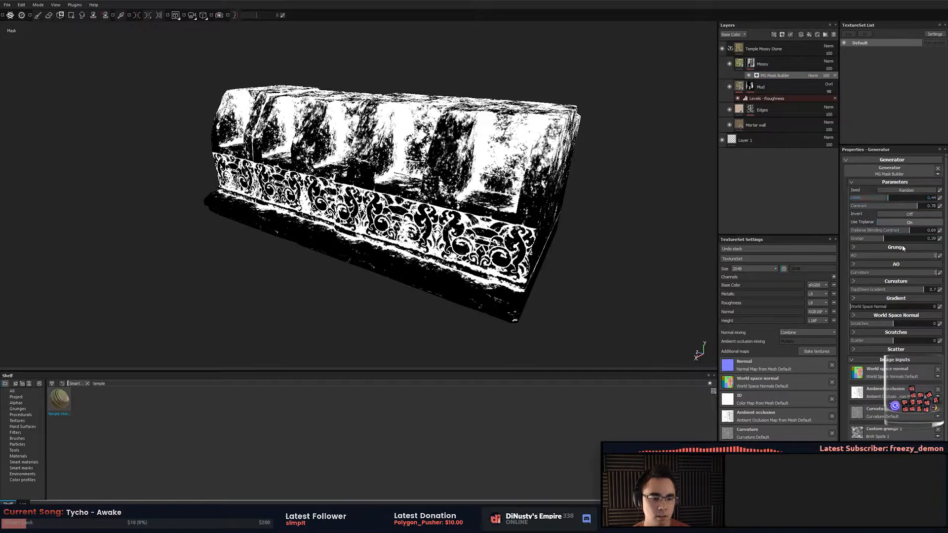
left_click_drag(878, 202, 884, 202)
left_click(895, 206)
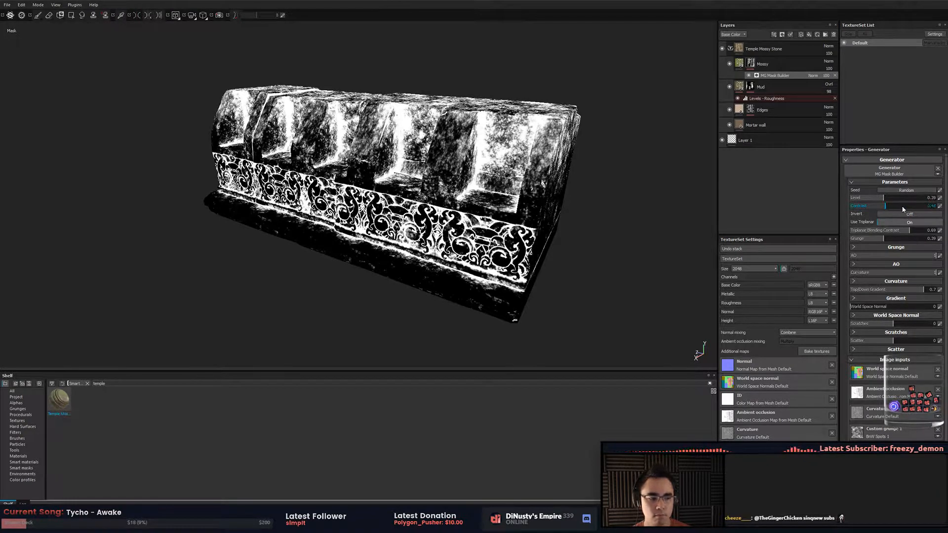
left_click_drag(885, 208, 906, 209)
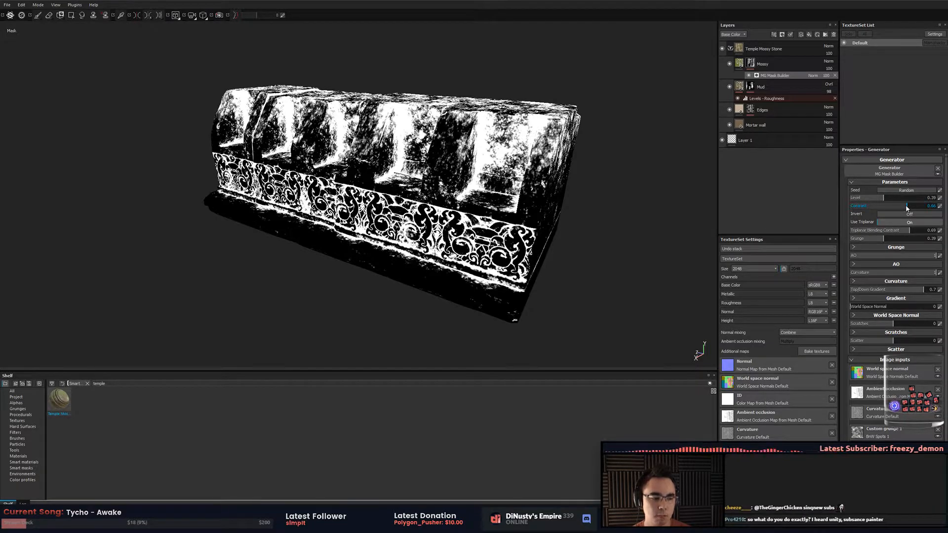
left_click_drag(906, 208, 903, 206)
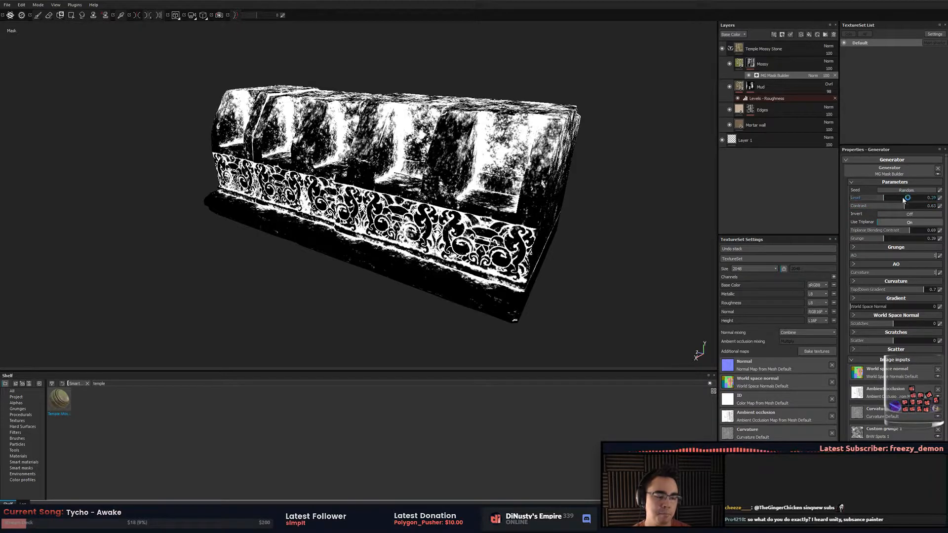
left_click(901, 208)
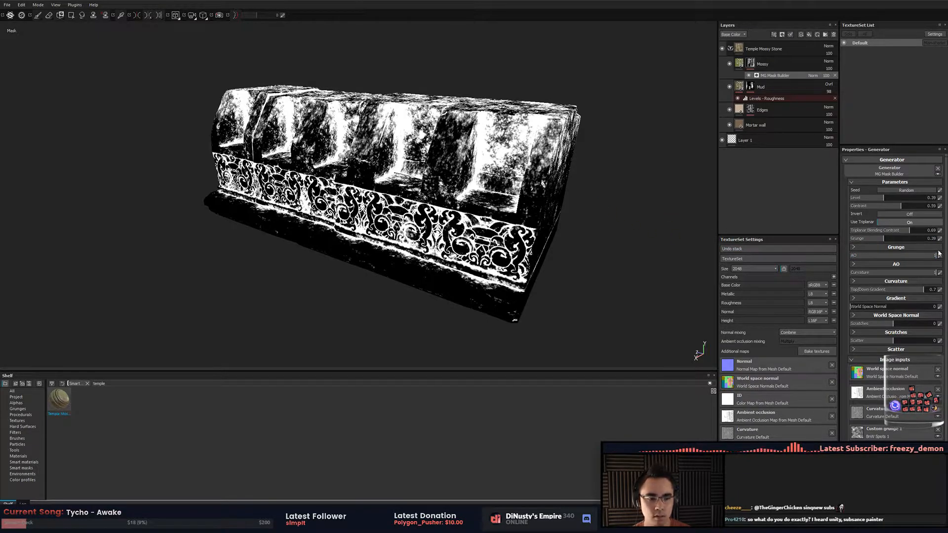
Set the AO range of the Mossy mask generator to 0.47, checking the mask coverage across the roof piece.
left_click(923, 247)
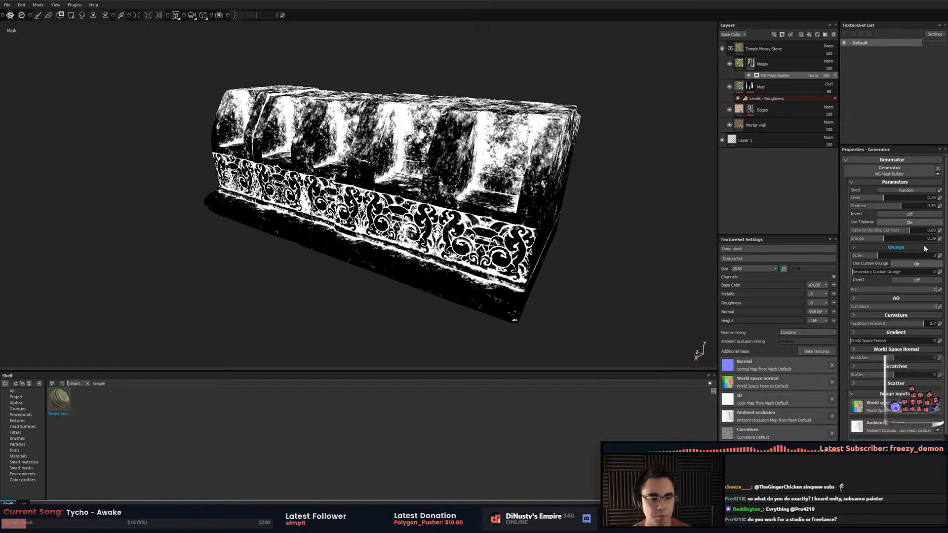
mouse_move(666, 208)
left_mouse_down("alt")
mouse_move(639, 216)
mouse_move(648, 209)
left_mouse_up("alt")
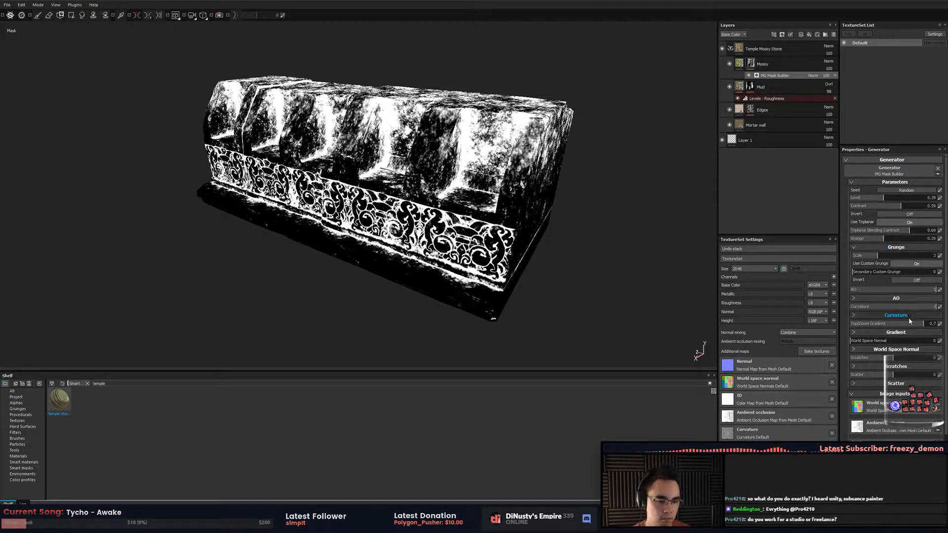
left_click(909, 298)
left_click_drag(898, 308, 892, 307)
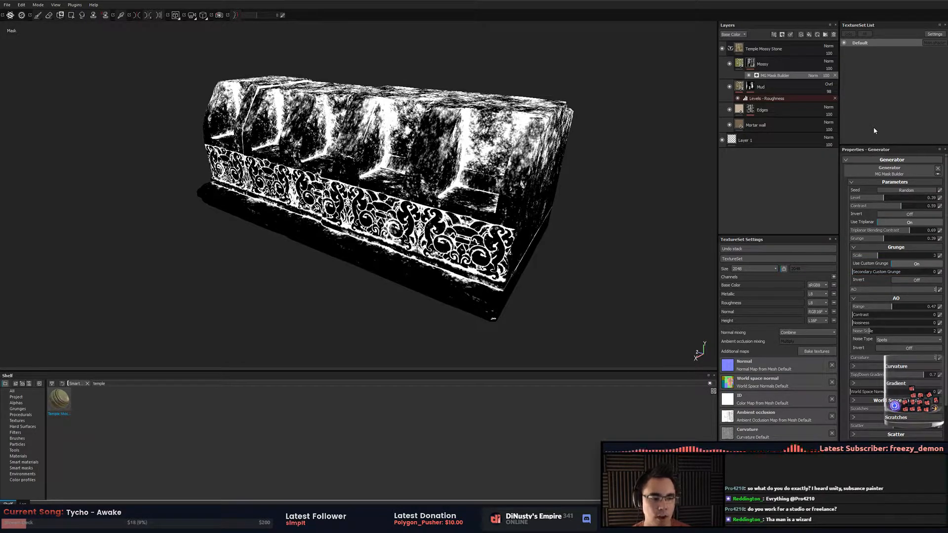
left_click_drag(672, 223, 645, 220, "alt")
left_click(888, 255)
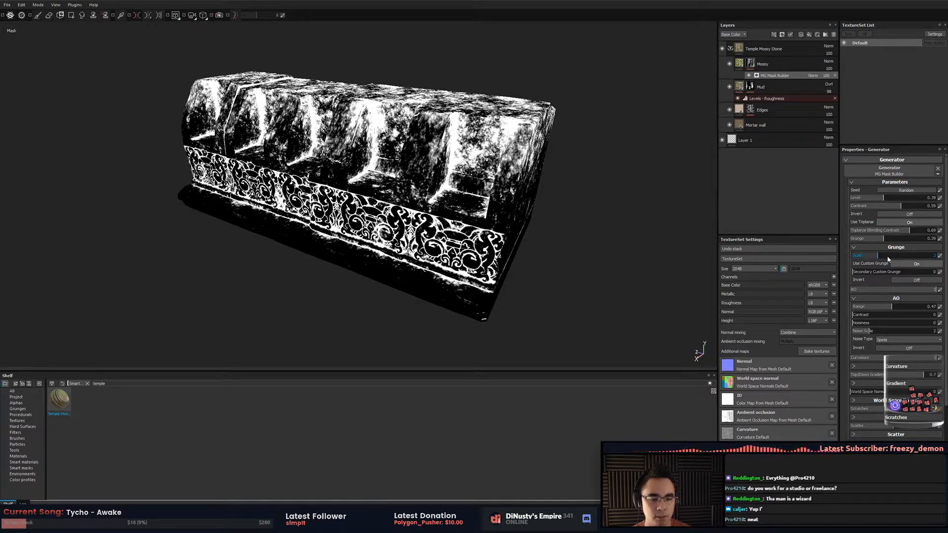
left_click_drag(672, 184, 637, 189, "alt")
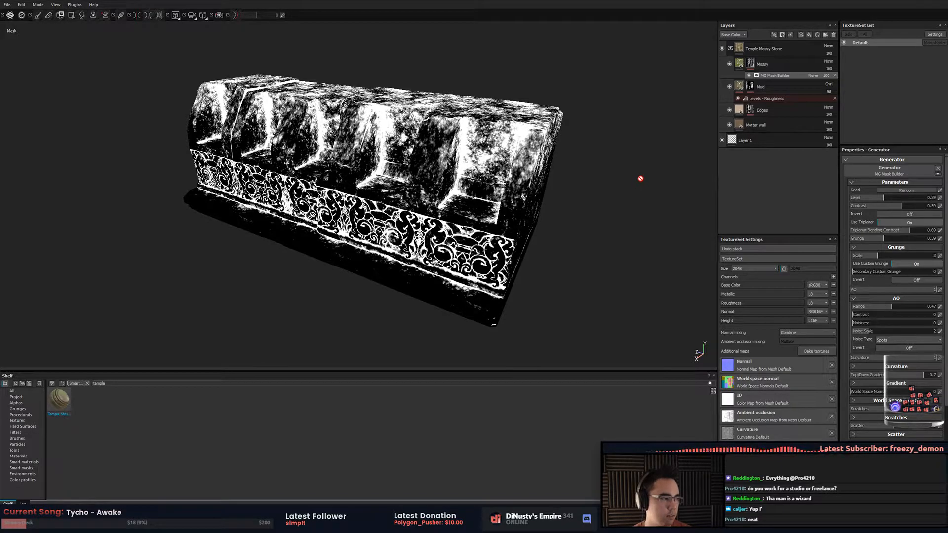
mouse_move(641, 175)
left_mouse_down("alt")
mouse_move(632, 188)
mouse_move(637, 176)
left_mouse_up("alt")
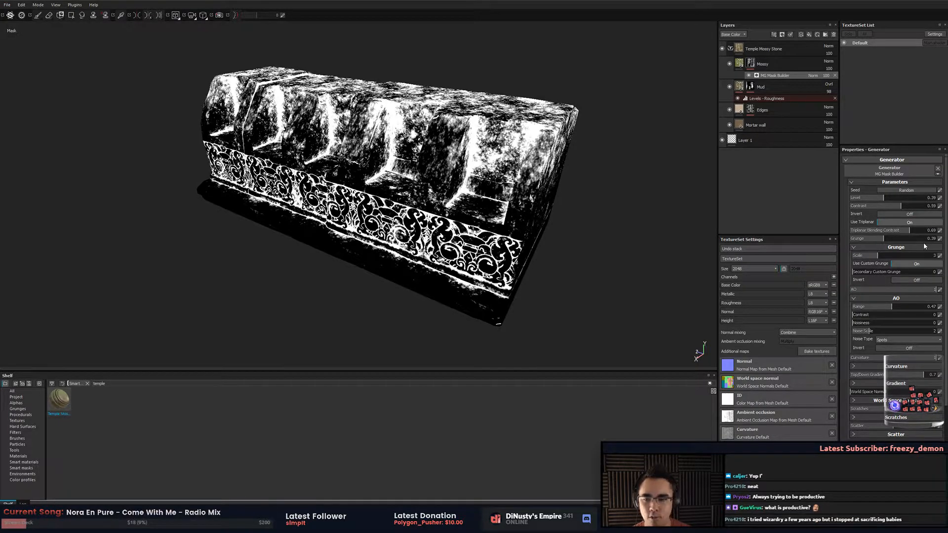
Set the Top/Down Gradient amount of the Mossy mask generator to 0.75.
scroll(889, 390, "down", 3)
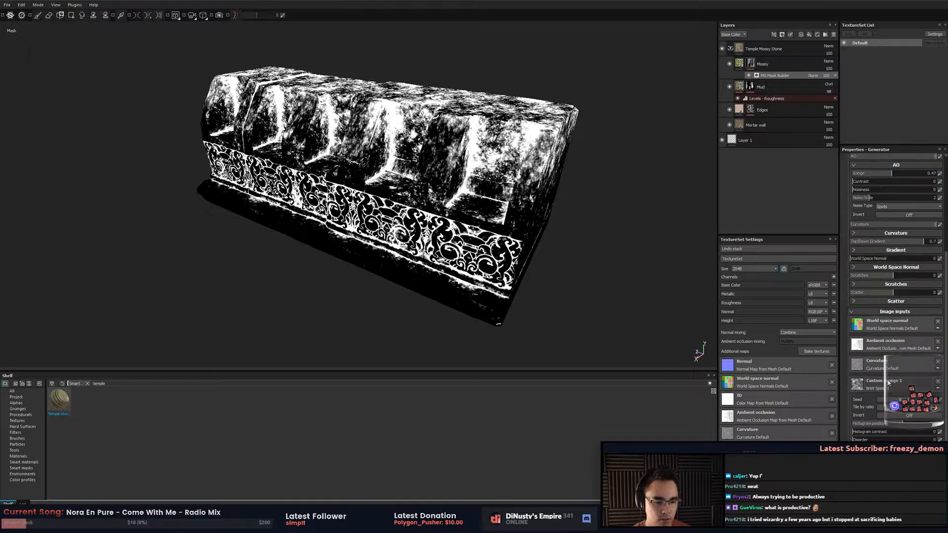
left_click(906, 241)
left_click_drag(910, 244, 928, 245)
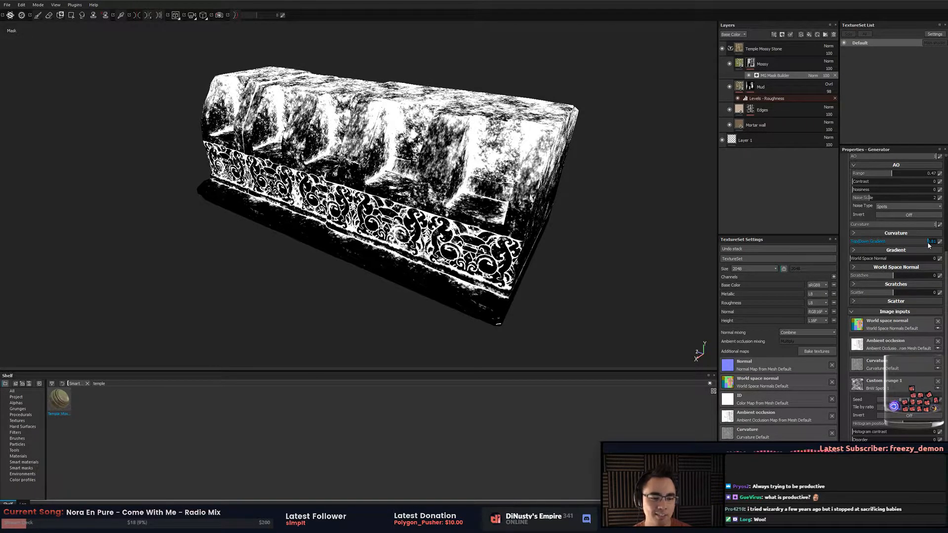
left_click(922, 245)
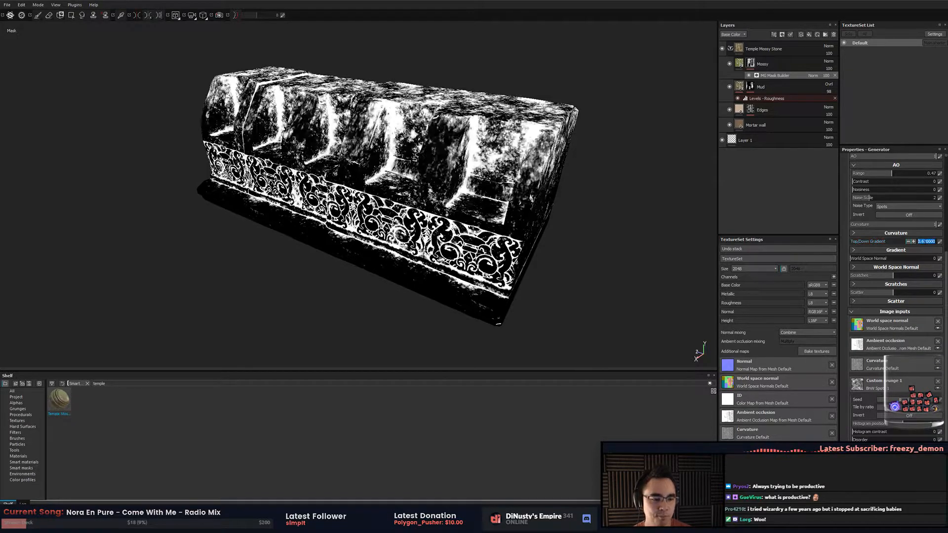
left_click_drag(921, 245, 925, 245)
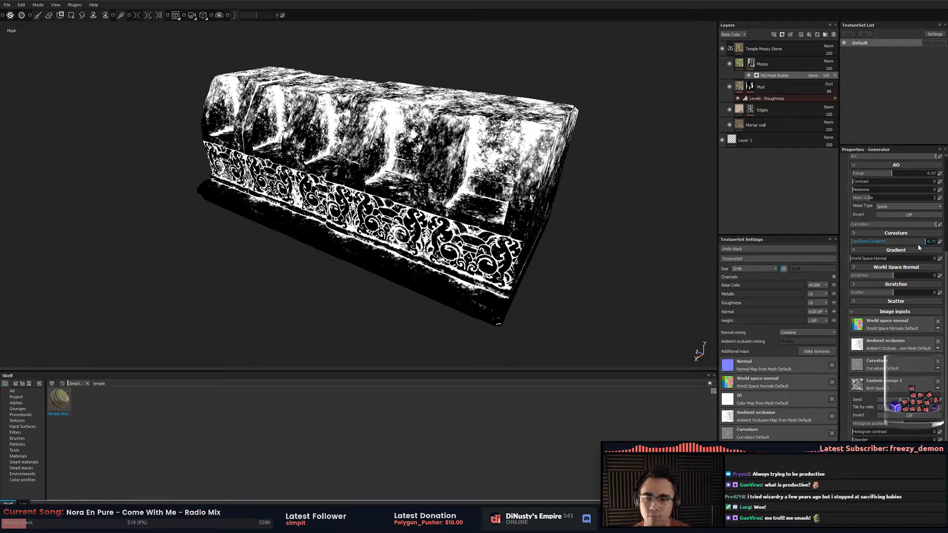
Set the generator's World Space Normal top intensity to 0.05 and lower the front intensity slightly below zero.
left_click(903, 268)
left_click(892, 277)
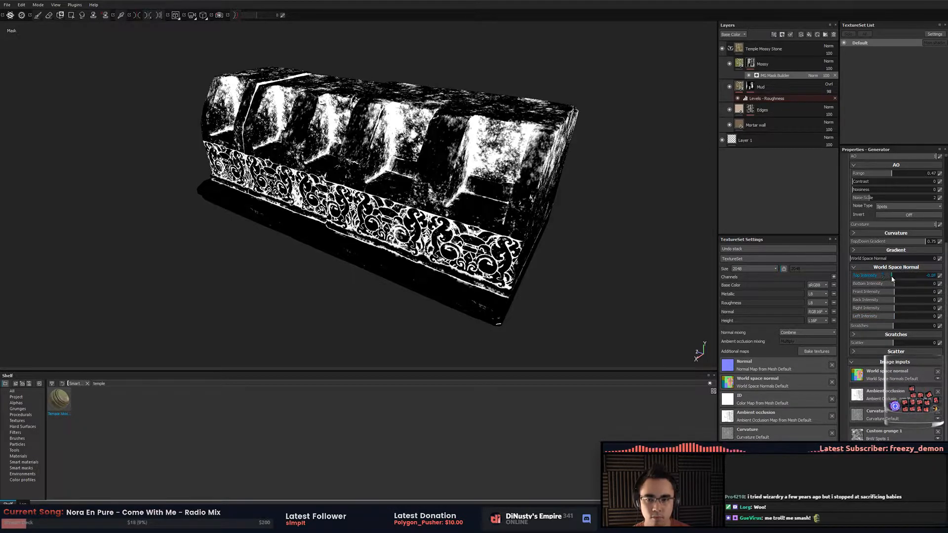
left_click_drag(891, 279, 896, 279)
left_click(883, 291)
left_click_drag(884, 291, 891, 294)
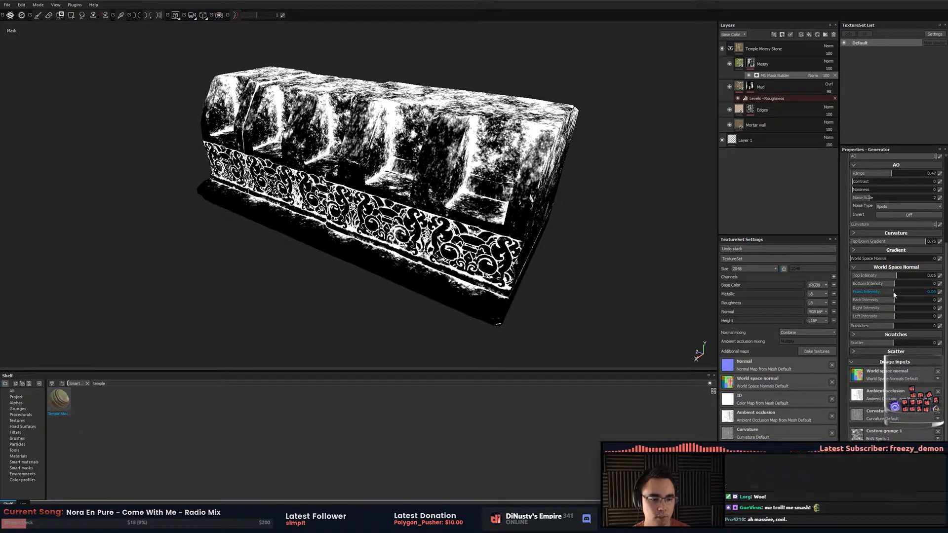
Set the generator's Scatter to -0.11 and its Curvature convex range to -0.04 and concave range to 0.02.
left_click(890, 268)
left_click_drag(892, 293, 881, 293)
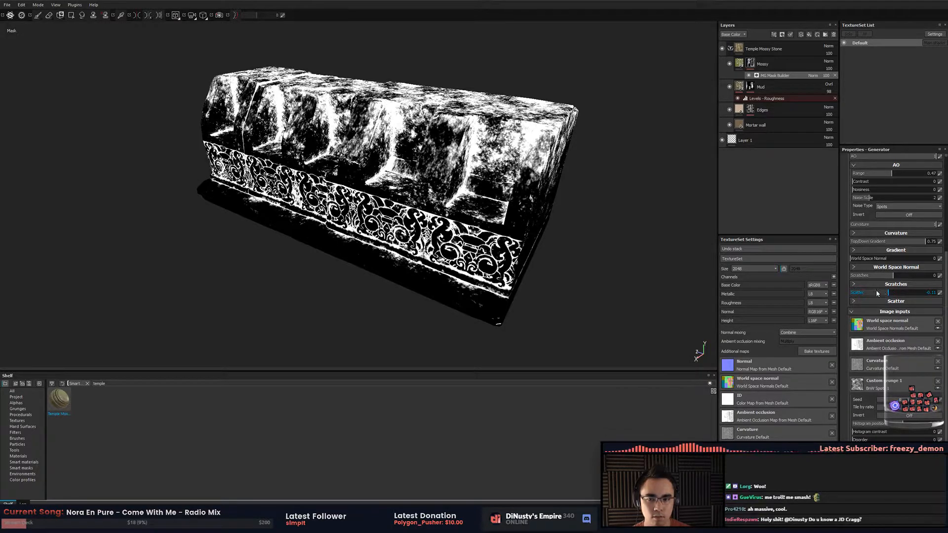
left_click(891, 233)
left_click_drag(882, 242, 886, 265)
left_click(894, 267)
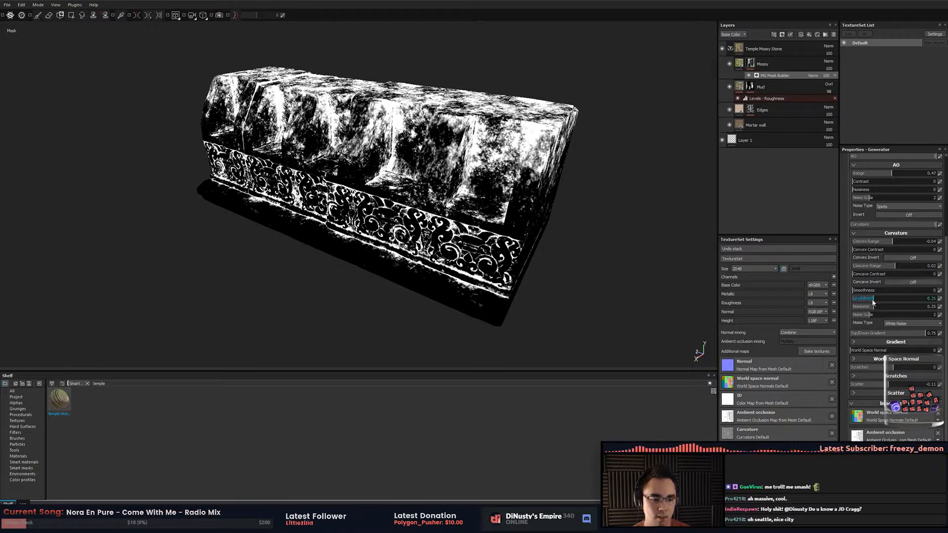
left_click_drag(866, 278, 850, 276)
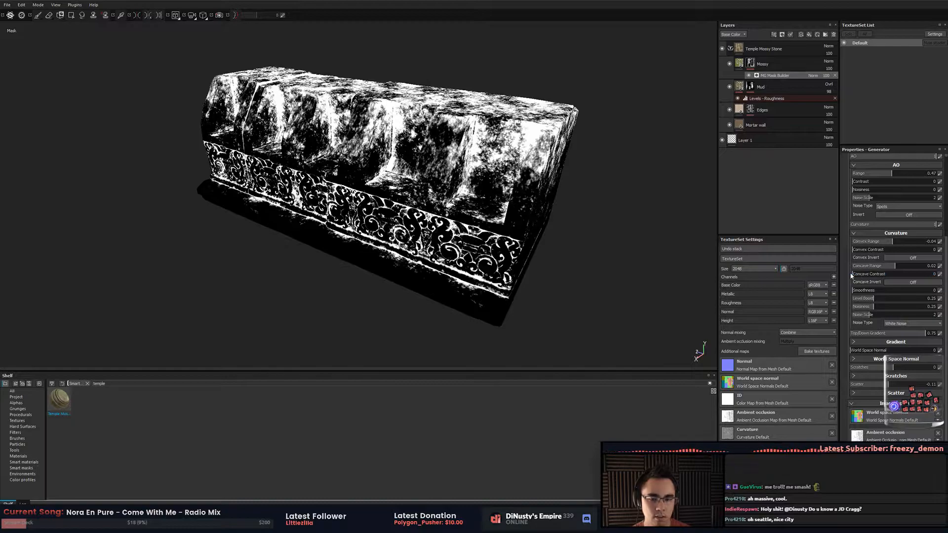
Set the AO noise scale of the Mossy mask generator to 4, checking the front and top of the piece.
left_click_drag(664, 290, 630, 222, "alt")
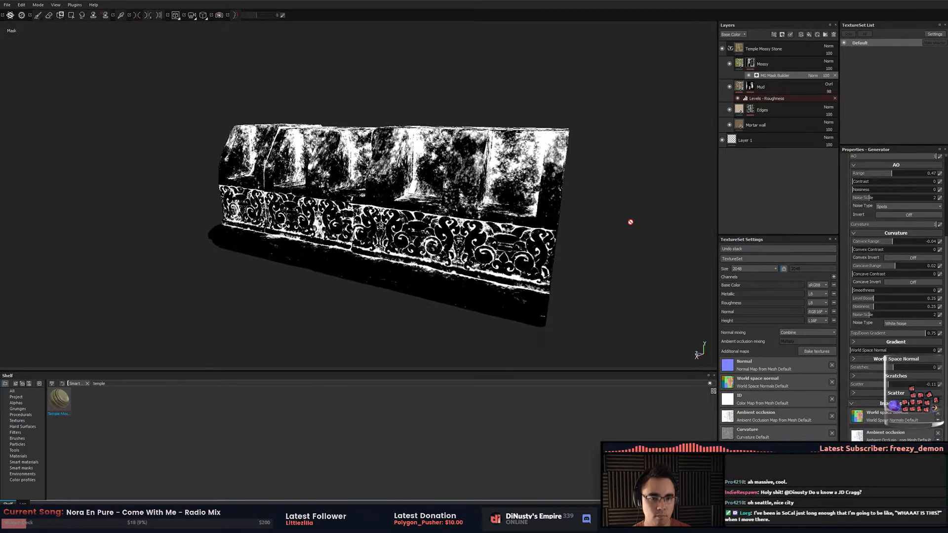
left_click(760, 143)
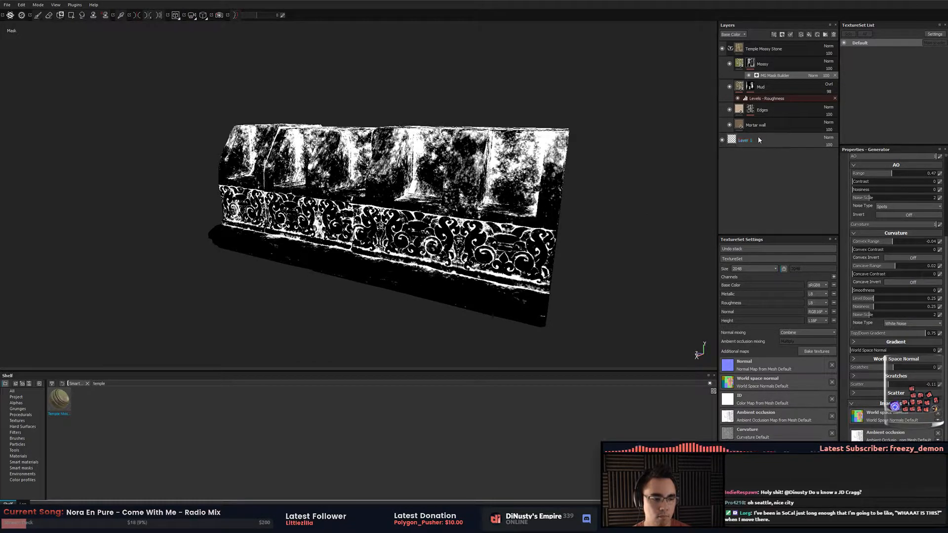
mouse_move(750, 107)
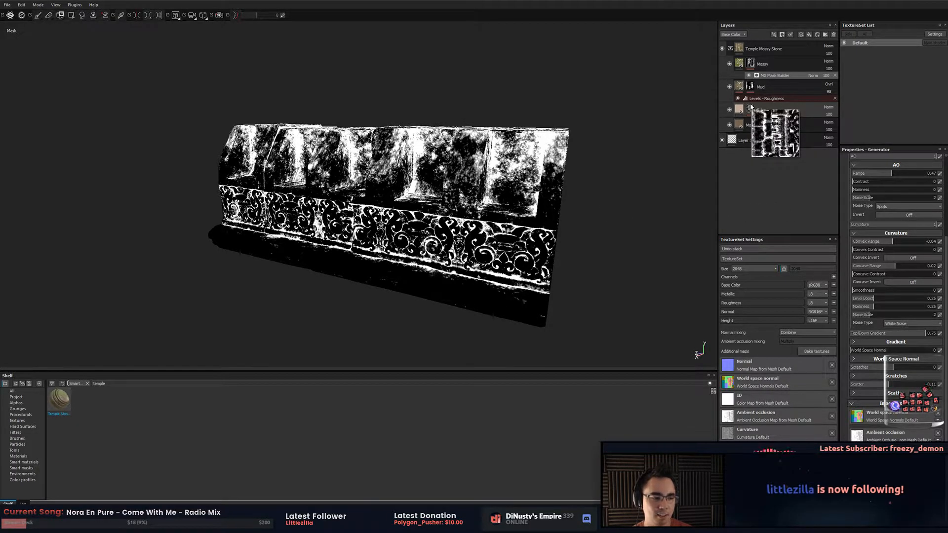
left_click_drag(751, 107, 649, 163)
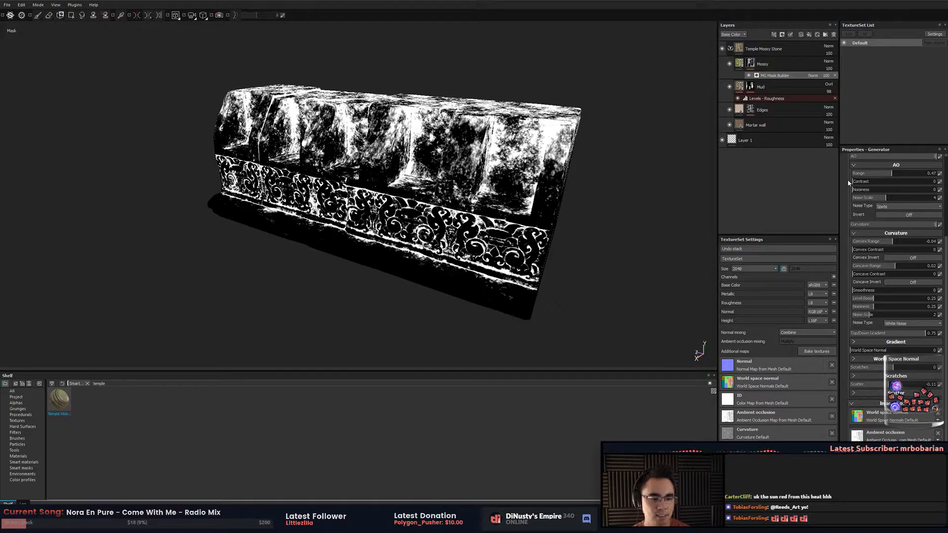
left_click_drag(628, 233, 624, 232, "alt")
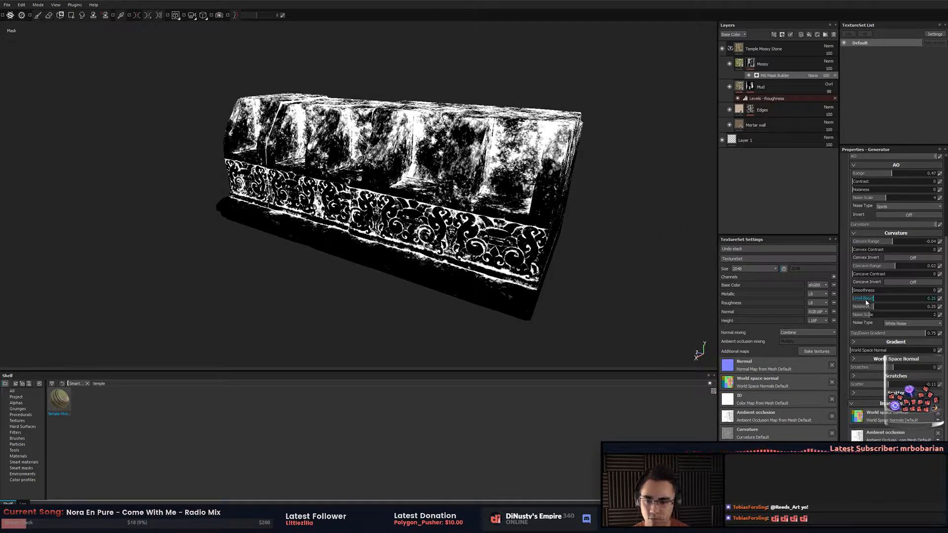
Set the generator's Top/Down Gradient to 0.72 and the Gradient range to 0.53, keeping the gradient uninverted.
left_click_drag(884, 333, 905, 340)
left_click(904, 343)
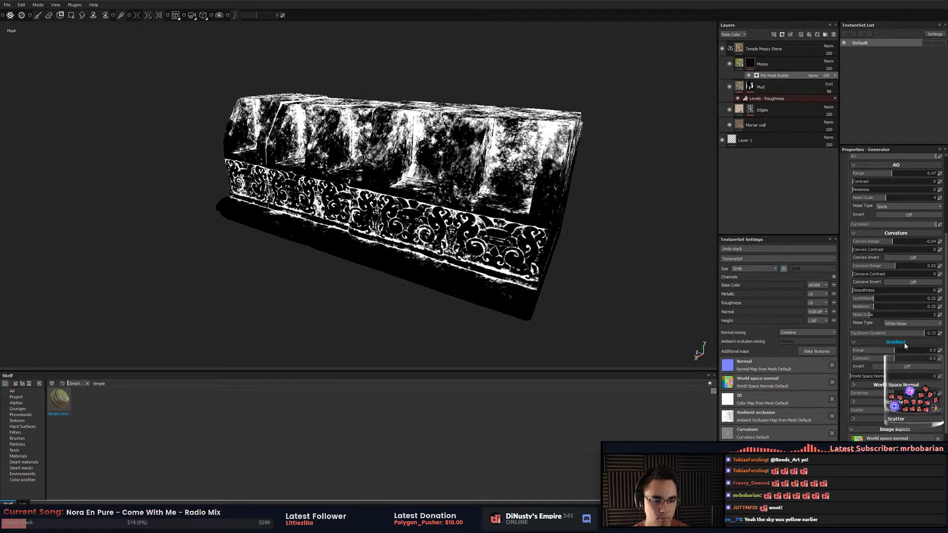
left_click(901, 367)
mouse_move(894, 350)
left_mouse_down()
mouse_move(881, 350)
mouse_move(905, 353)
mouse_move(886, 351)
mouse_move(896, 350)
left_mouse_up()
Set the AO contrast of the Mossy mask generator to 0.1.
left_click_drag(682, 285, 623, 320, "alt")
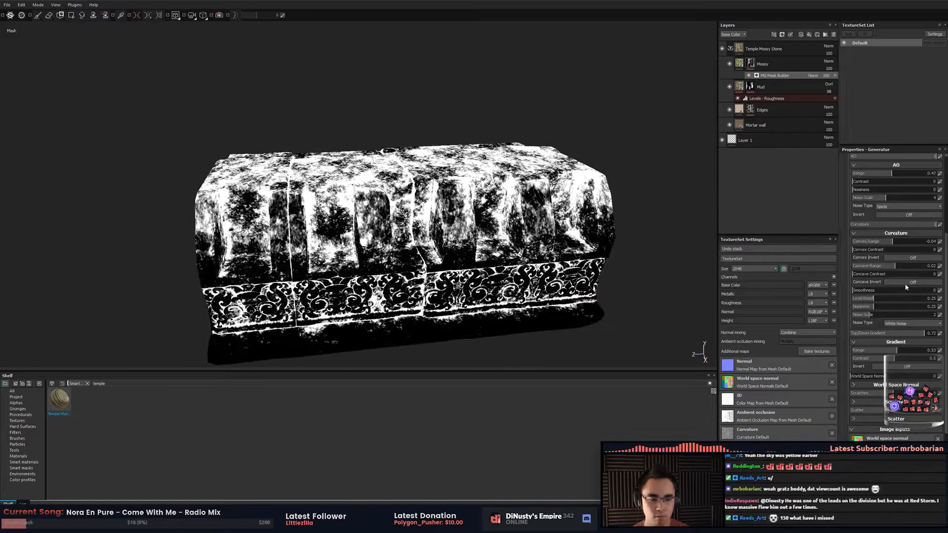
left_click(862, 182)
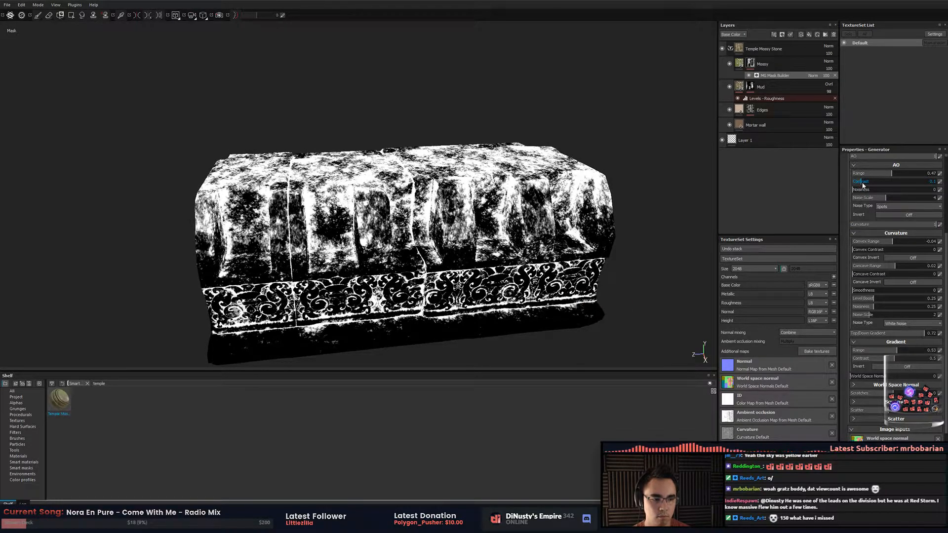
scroll(875, 200, "up", 1)
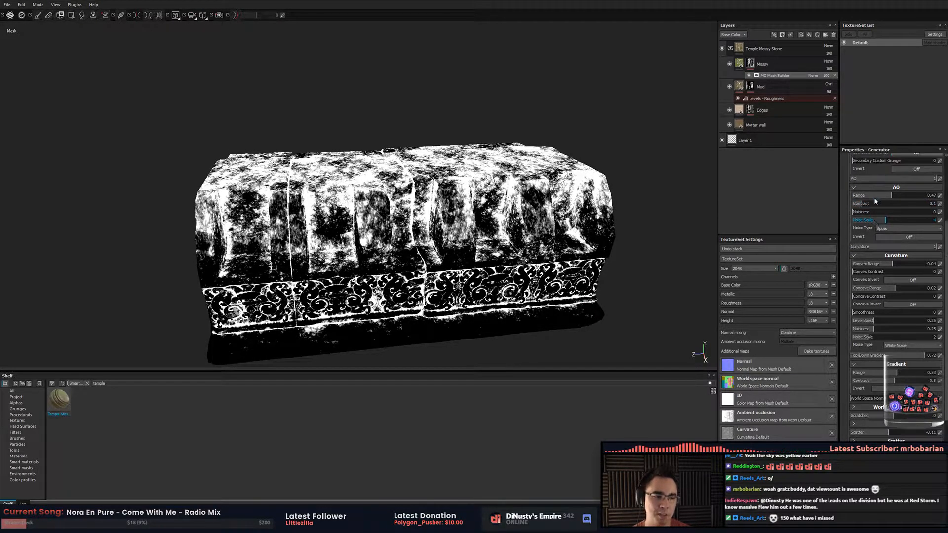
Set the AO range of the Mossy mask generator to 0.35, comparing the mask with the generator hidden and shown.
scroll(875, 200, "up", 1)
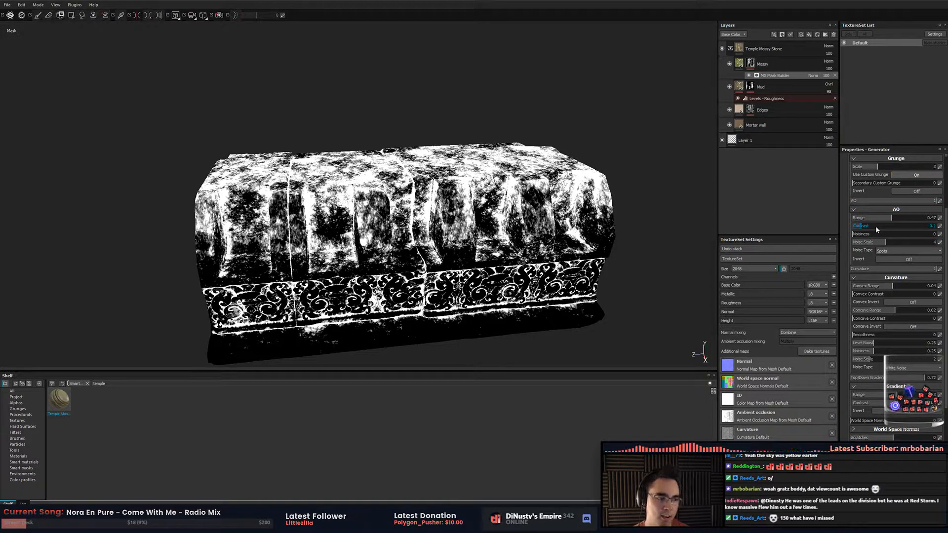
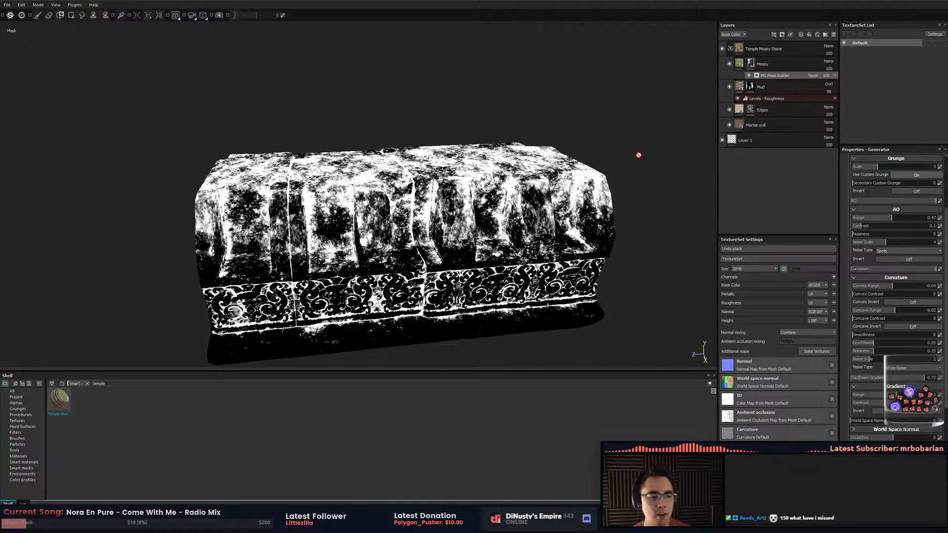
left_click_drag(634, 140, 575, 176, "alt")
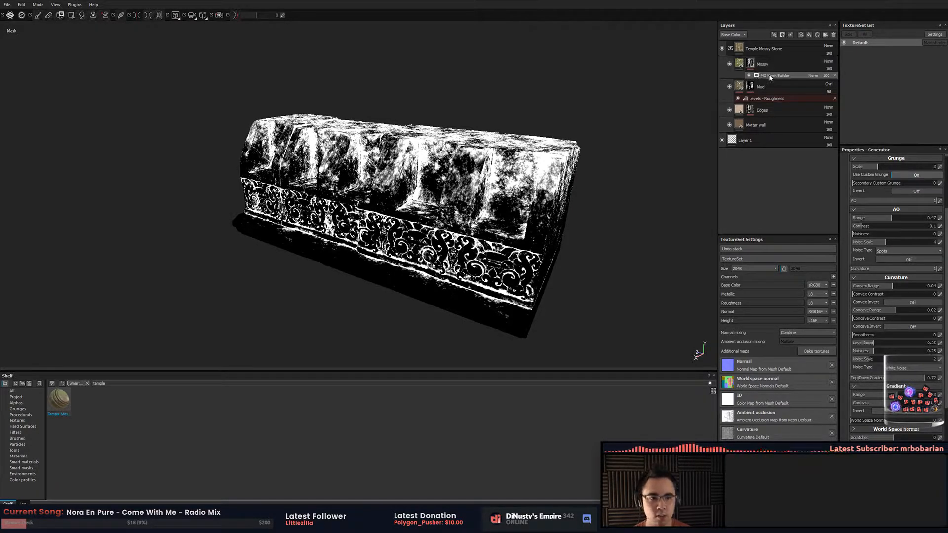
left_click(749, 76)
left_click(749, 76)
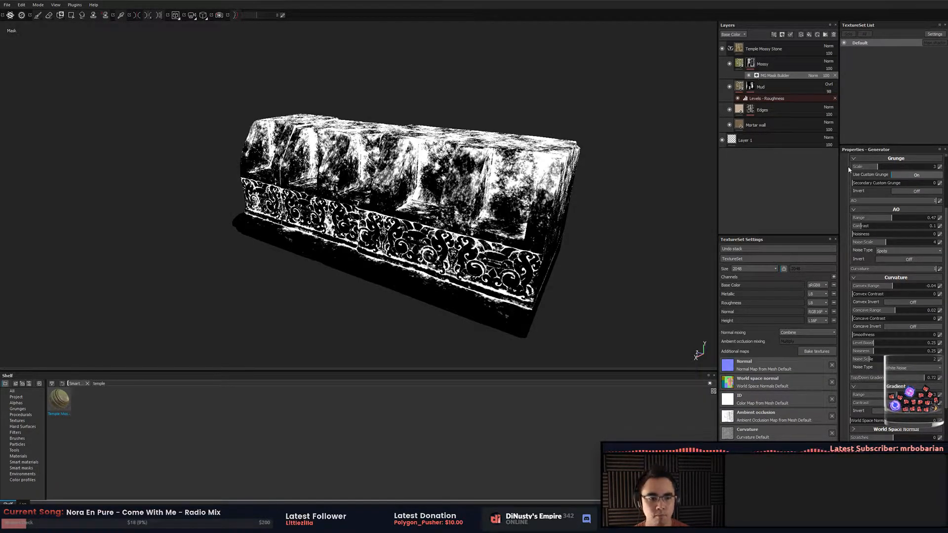
left_click(884, 219)
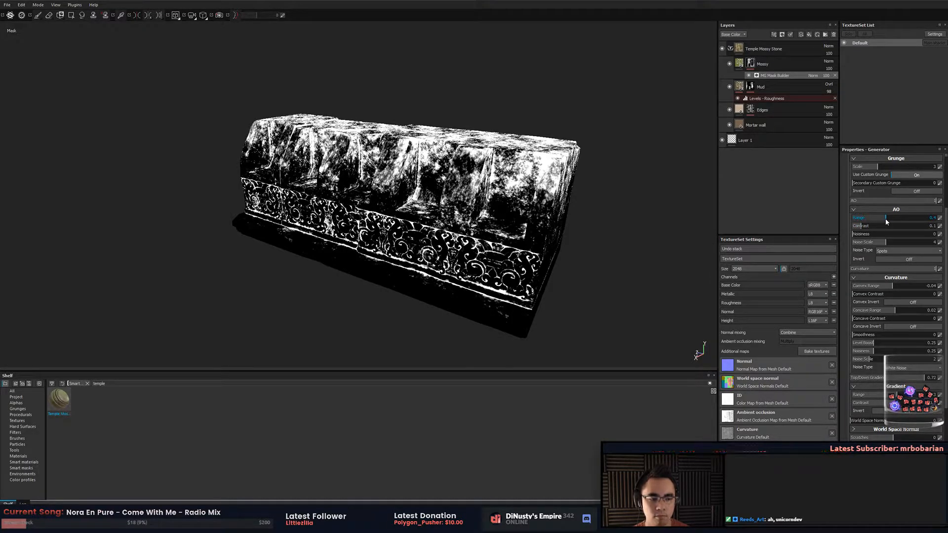
left_click_drag(886, 220, 879, 220)
left_click_drag(883, 221, 883, 221)
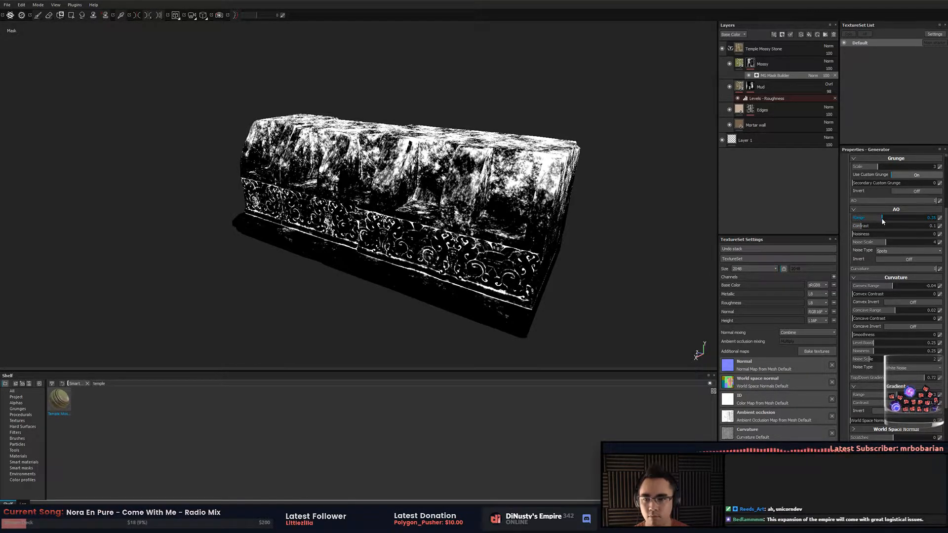
mouse_move(656, 237)
left_mouse_down("alt")
mouse_move(670, 201)
mouse_move(704, 205)
mouse_move(704, 197)
mouse_move(444, 243)
left_mouse_up("alt")
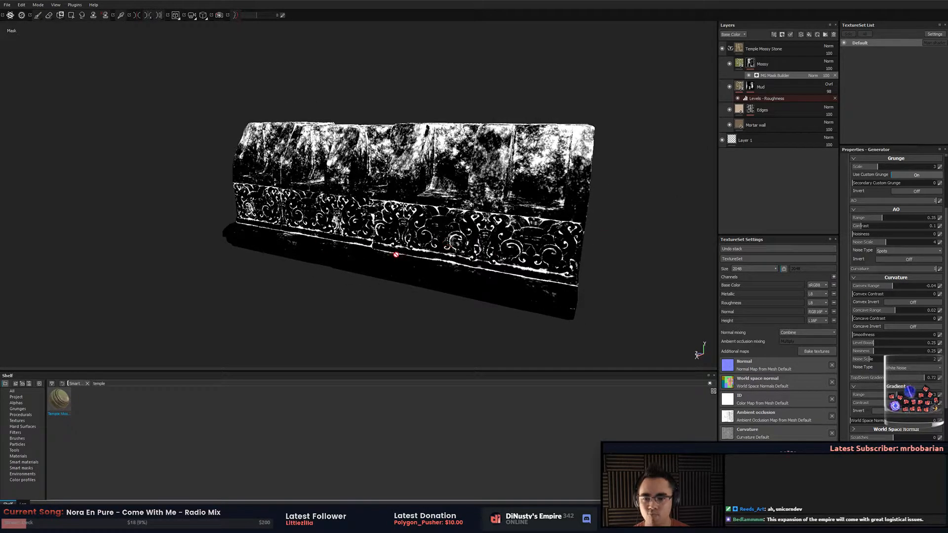
Add a paint effect above the Mossy mask's generator and give its brush a size of 21.19 and the Dirt 01 alpha.
right_click(791, 76)
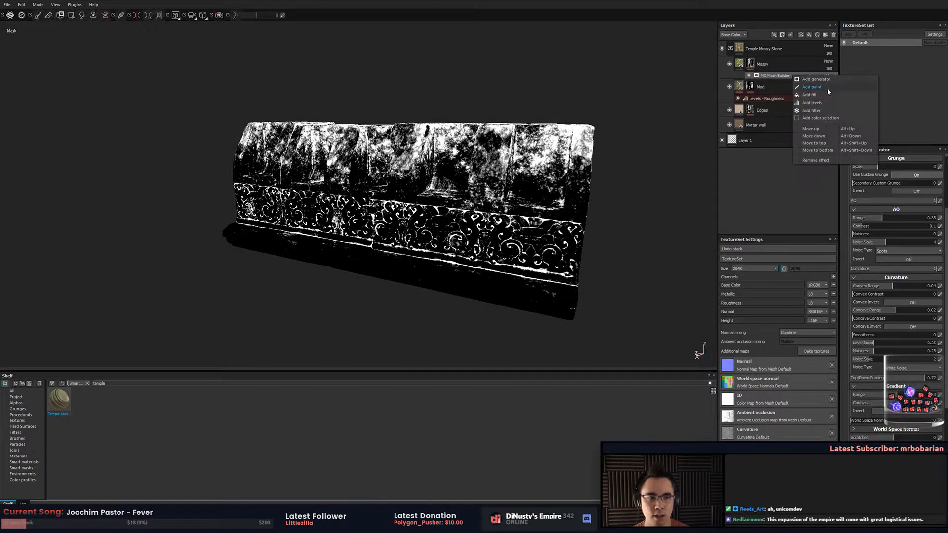
left_click(811, 87)
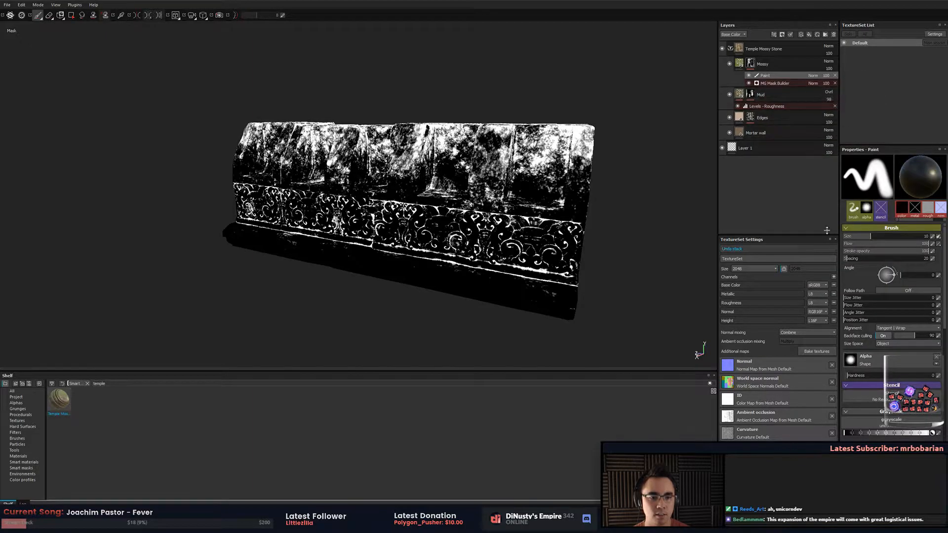
right_click_drag(445, 275, 489, 254, "ctrl")
right_click(467, 265)
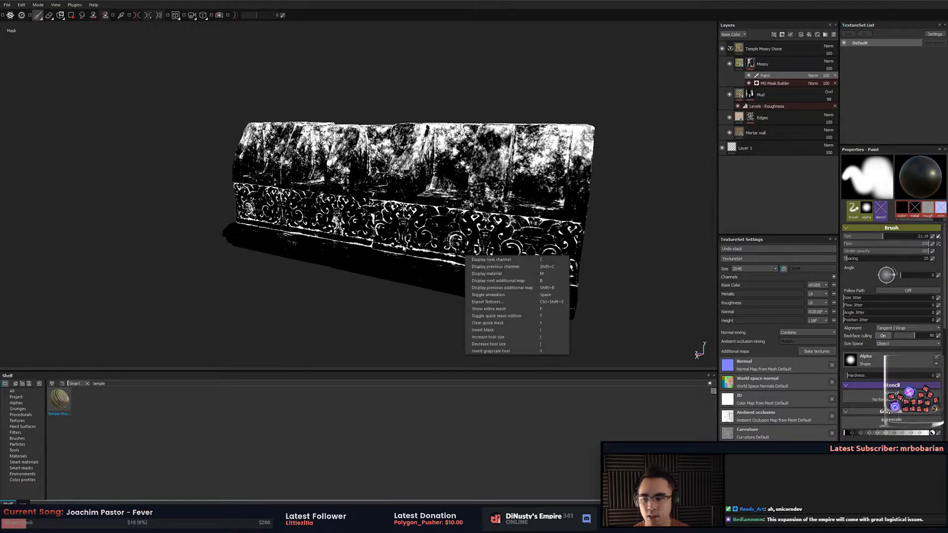
left_click(25, 393)
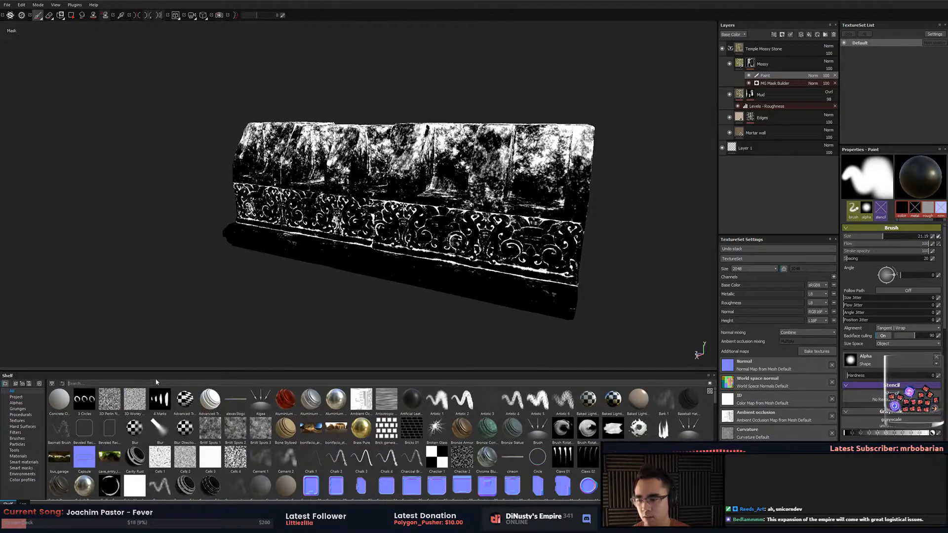
left_click(26, 421)
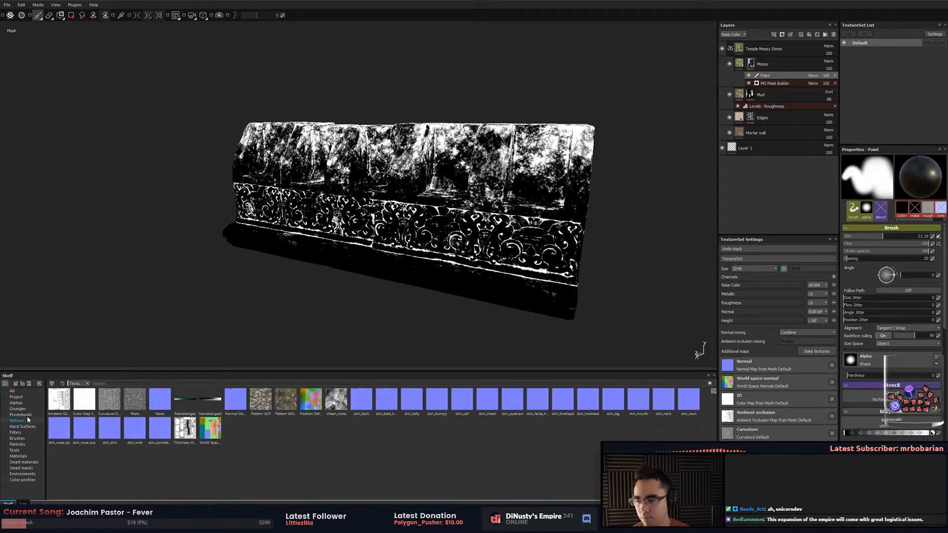
left_click(15, 403)
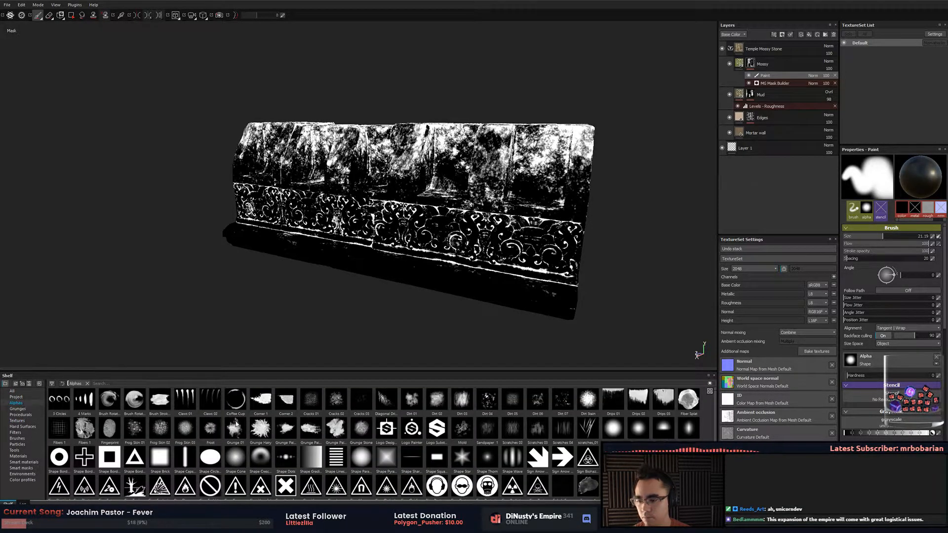
left_click(411, 398)
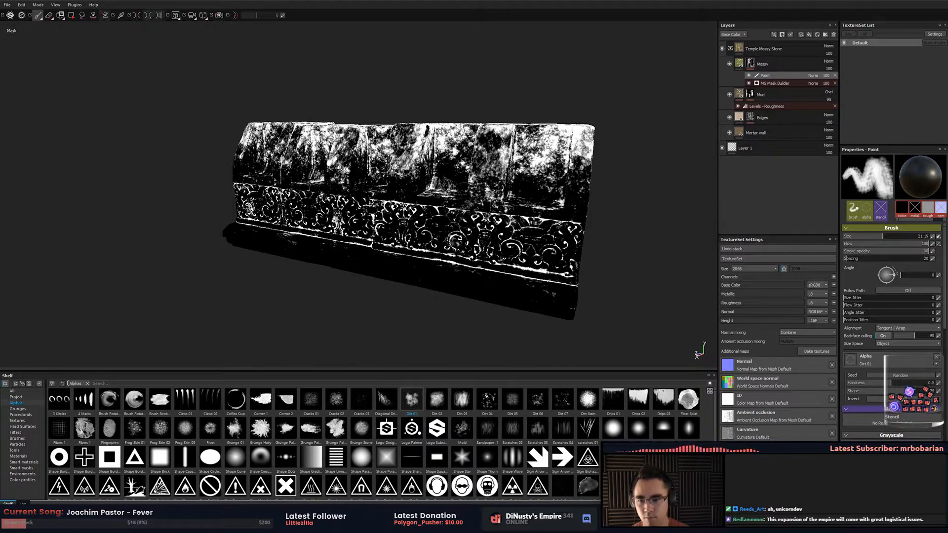
Paint black over the moss on the carved ornament band, and undo the trial strokes made with the inverted white brush.
mouse_move(424, 231)
left_mouse_down()
mouse_move(494, 261)
mouse_move(286, 232)
mouse_move(313, 215)
mouse_move(444, 259)
mouse_move(513, 242)
mouse_move(538, 266)
mouse_move(393, 228)
left_mouse_up()
mouse_move(272, 217)
left_mouse_down("alt")
mouse_move(376, 222)
mouse_move(326, 225)
mouse_move(365, 218)
mouse_move(338, 228)
left_mouse_up("alt")
key("x")
key("ctrl+z")
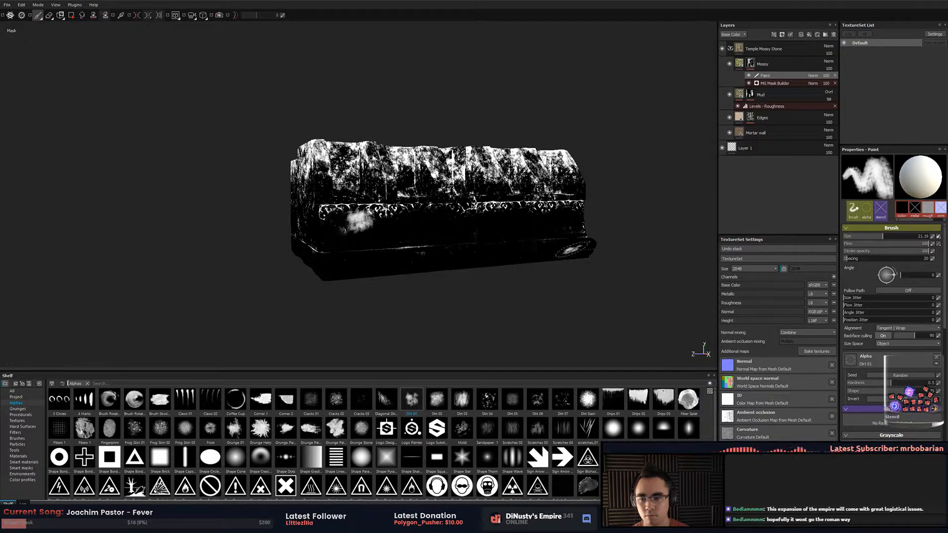
key("ctrl+z")
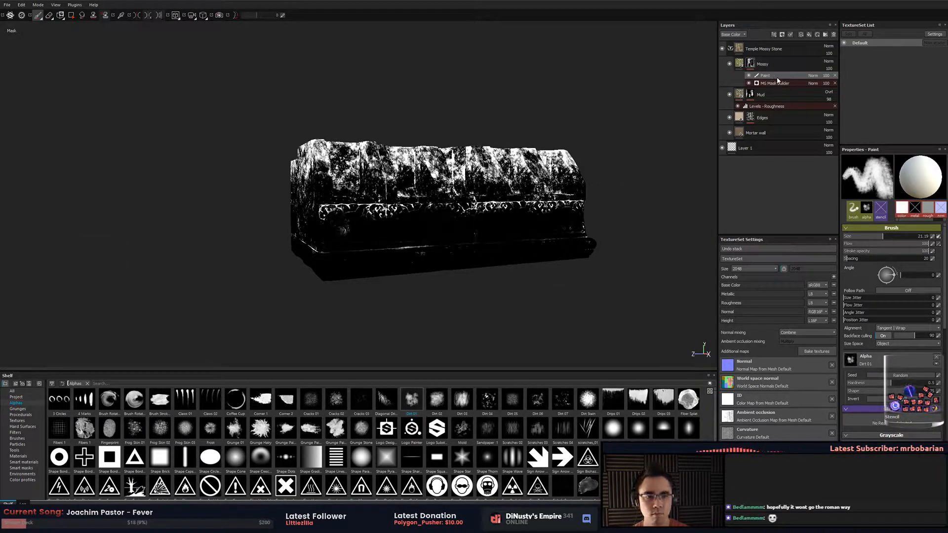
Set the blending mode of the Mossy mask's paint effect to Multiply.
left_click(814, 76)
left_click(819, 113)
left_click_drag(655, 157, 583, 161, "alt")
left_click_drag(382, 220, 356, 238, "alt")
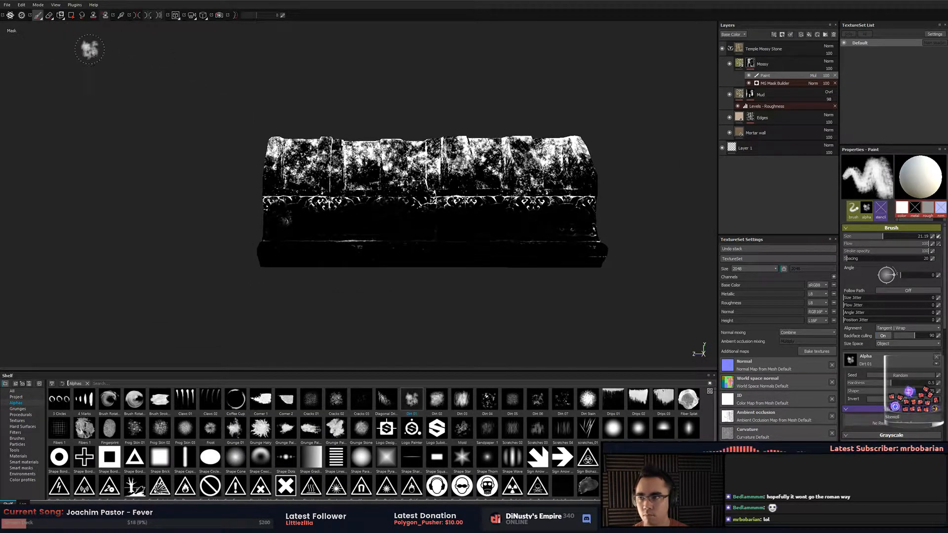
Erase patches of the black paint along the ornament band with a size 23.83 eraser using the Grunge 01 alpha.
key("e")
left_click_drag(275, 212, 308, 217, "alt")
right_click_drag(308, 216, 334, 218, "ctrl")
left_click(49, 16)
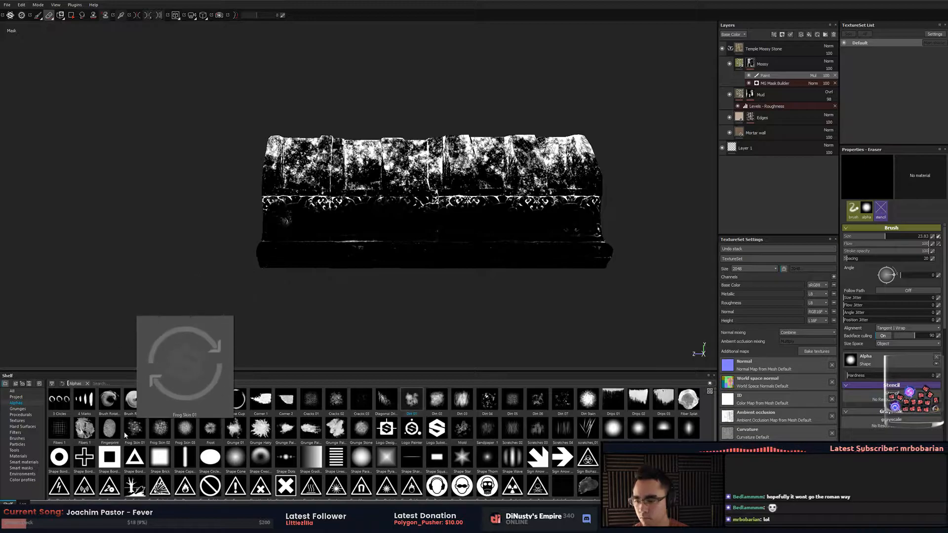
left_click(137, 429)
left_click(236, 429)
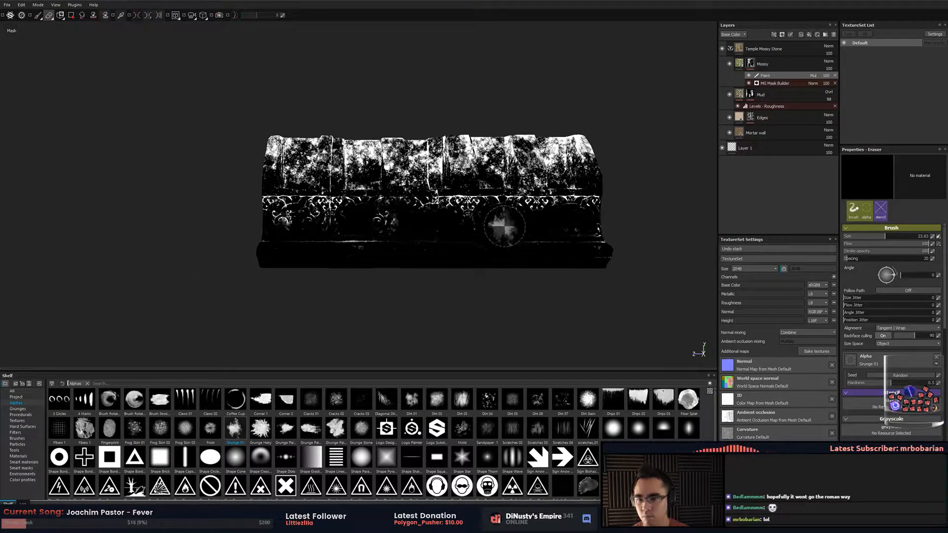
left_click_drag(645, 228, 277, 309, "alt")
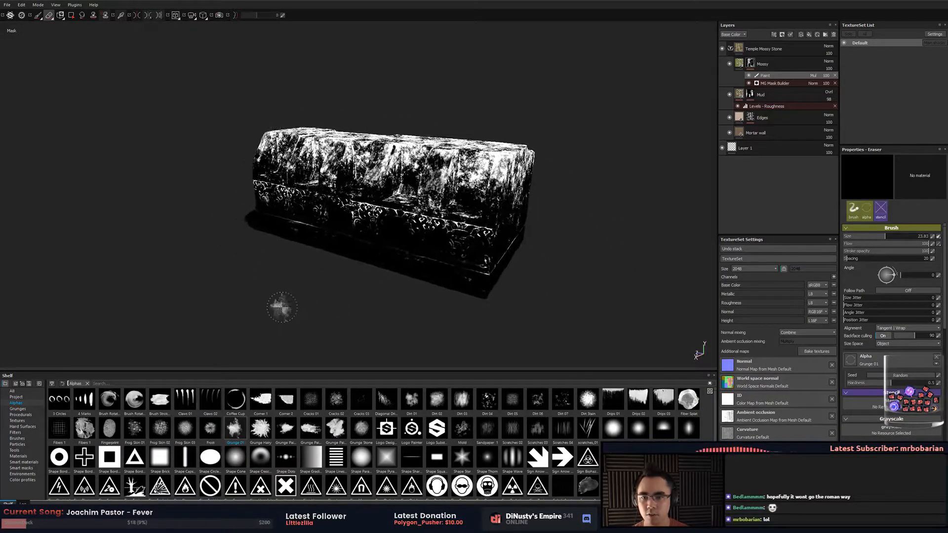
Export the Mossy layer's mask to the clipboard.
right_click(748, 65)
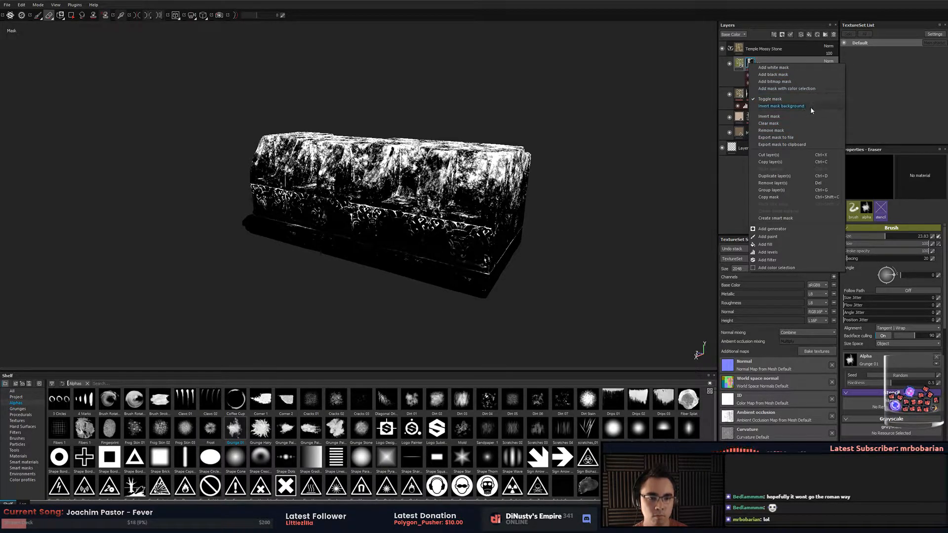
left_click(813, 146)
key("alt+Tab")
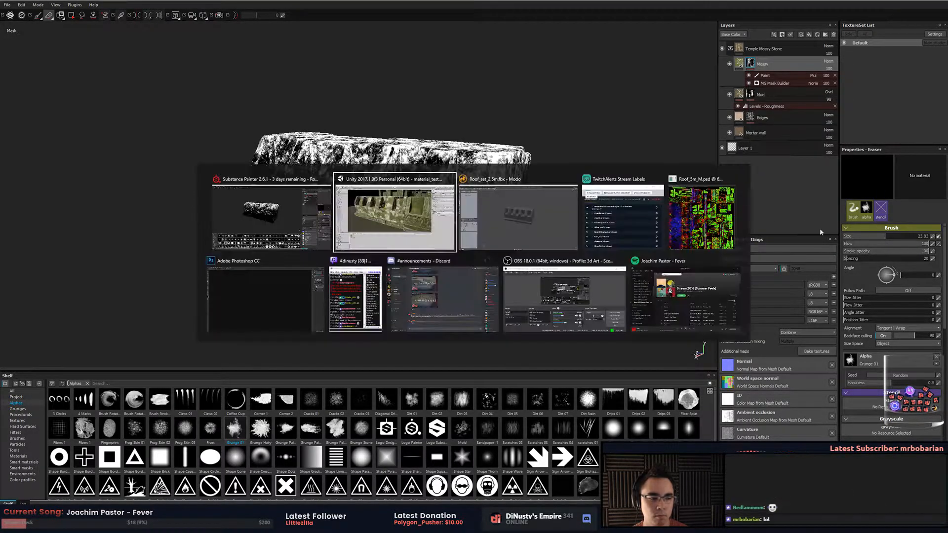
left_click_drag(542, 113, 526, 132, "alt")
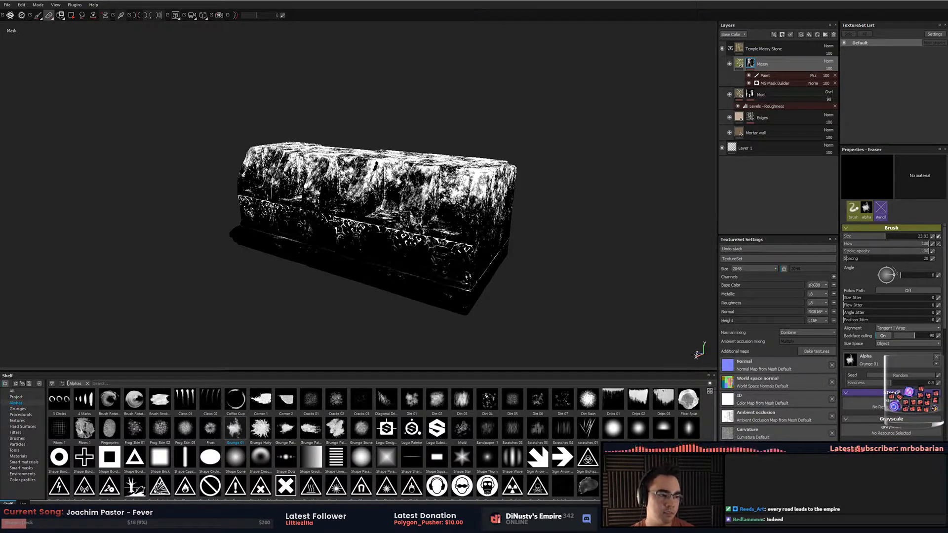
mouse_move(621, 194)
left_mouse_down("alt")
mouse_move(613, 213)
mouse_move(645, 205)
mouse_move(637, 189)
mouse_move(628, 201)
left_mouse_up("alt")
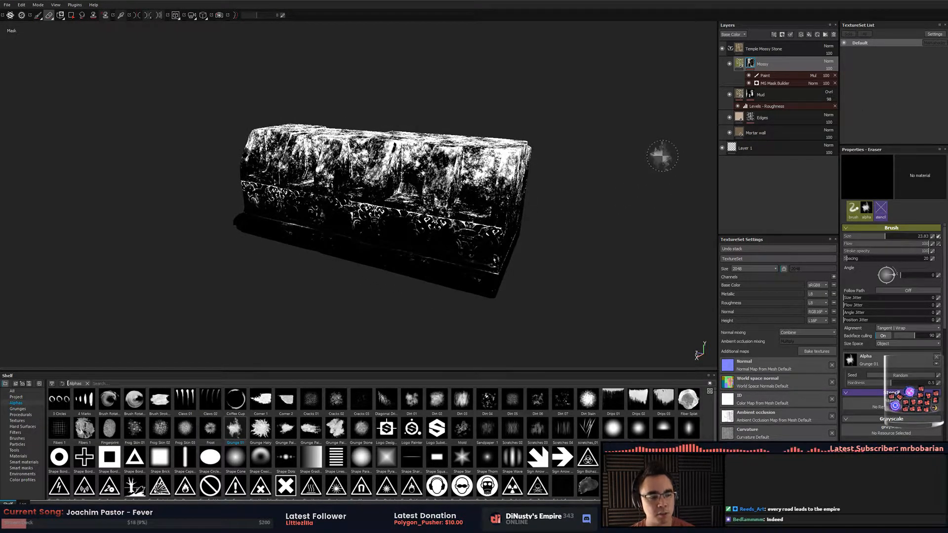
key("alt")
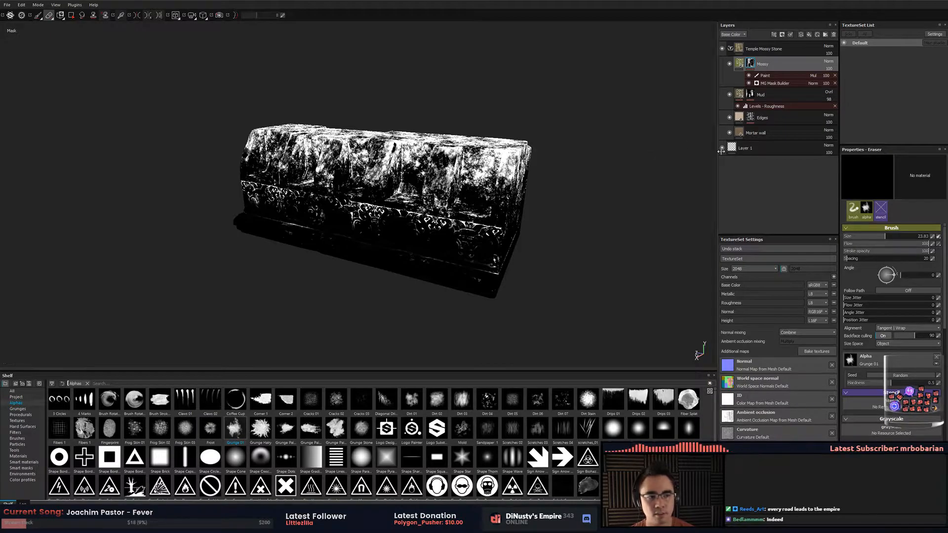
Switch to Photoshop and paste the copied mask as a new layer directly above the Moss layer in Roof_5m_M.psd.
key("alt+Tab")
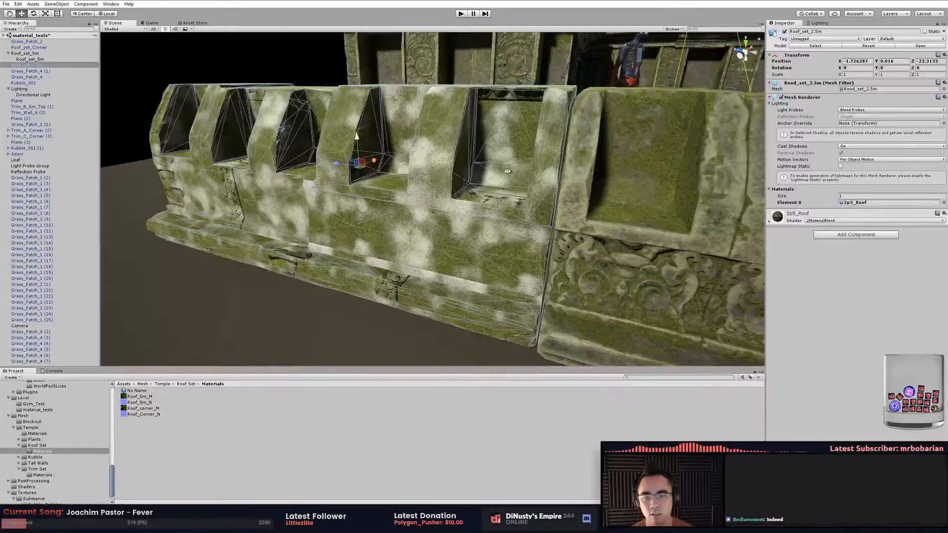
key("alt+Tab")
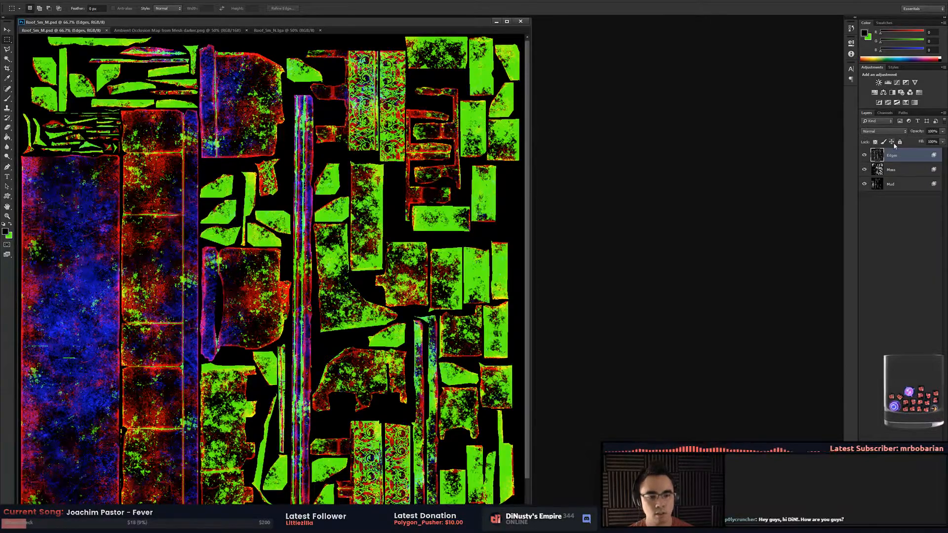
key("ctrl+v")
key("ctrl+z")
left_click(885, 170)
key("ctrl+v")
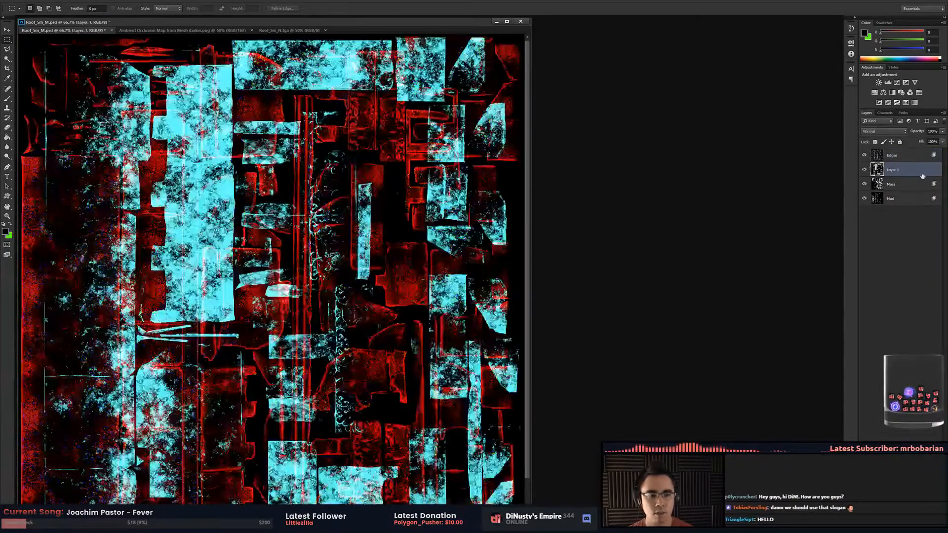
Switch back to Substance Painter and open the MG Mask Editor settings of the Edges layer's mask, examining the mask on the piece.
key("alt+Tab")
key("alt+Tab")
key("alt+Tab")
key("alt+Tab")
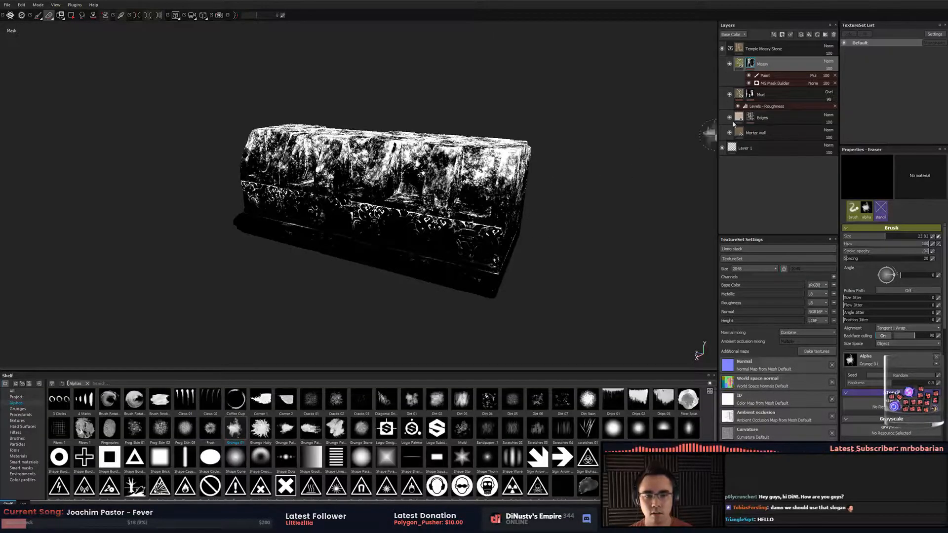
left_click(749, 119)
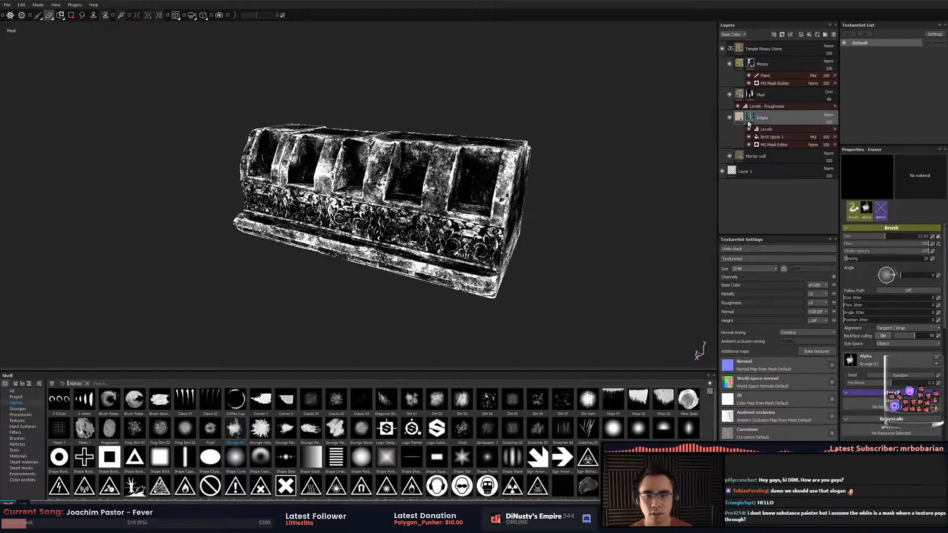
double_click(765, 118)
key("Return")
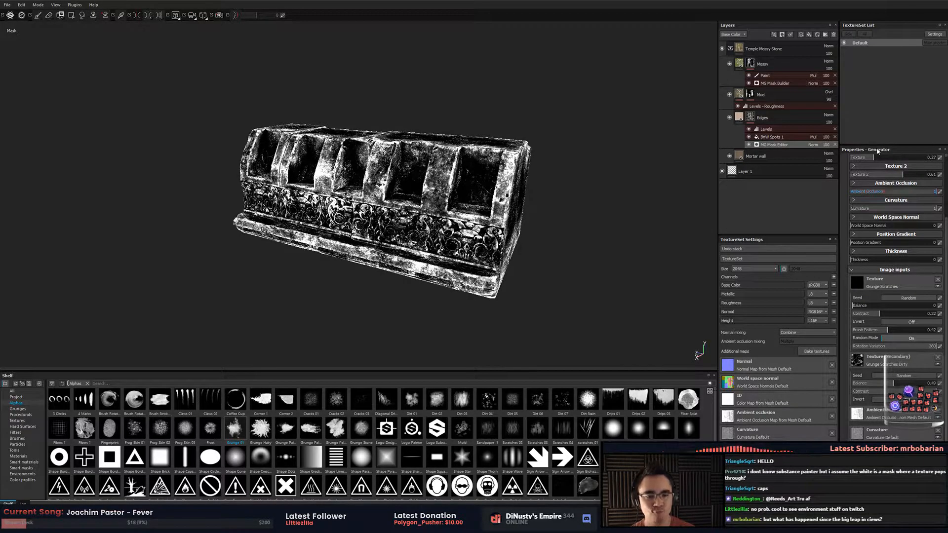
scroll(843, 233, "up", 3)
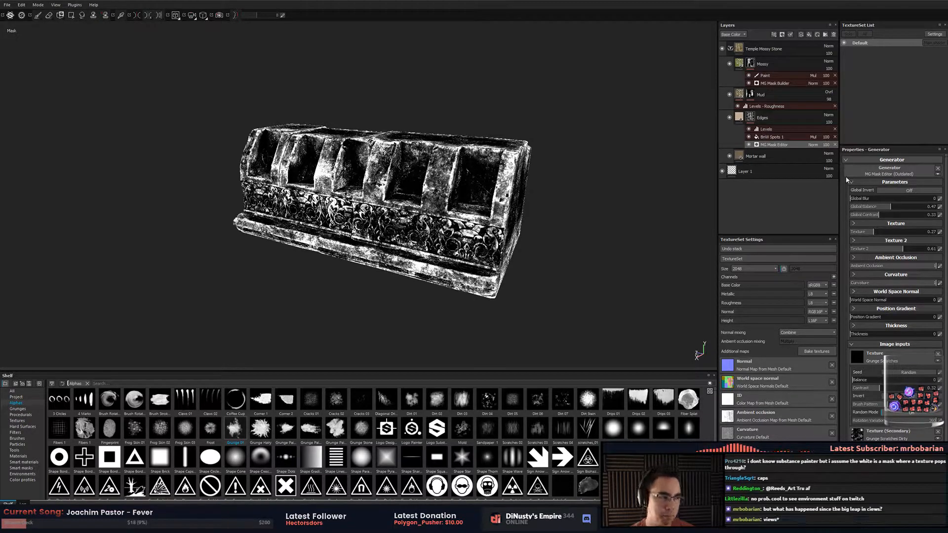
mouse_move(642, 217)
left_mouse_down("alt")
mouse_move(651, 197)
mouse_move(647, 214)
mouse_move(632, 209)
left_mouse_up("alt")
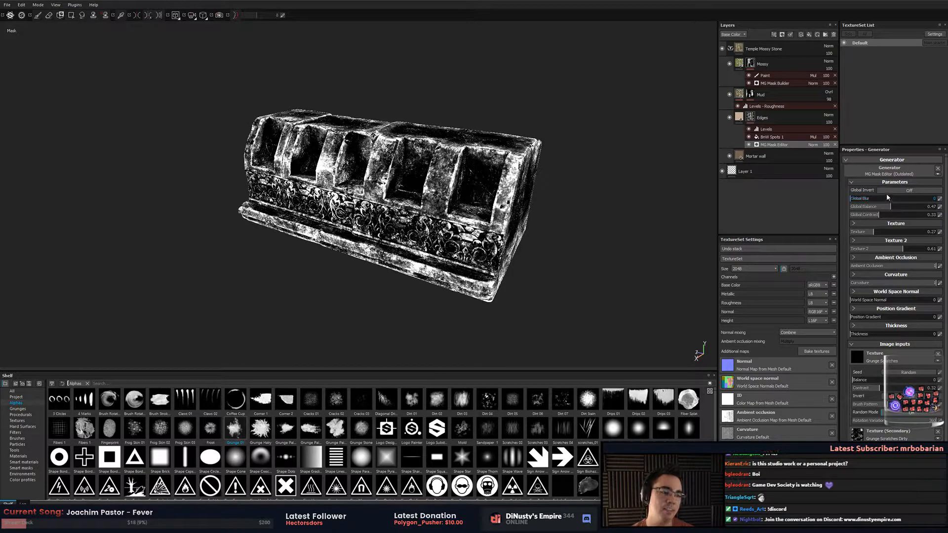
left_click_drag(658, 198, 638, 194, "alt")
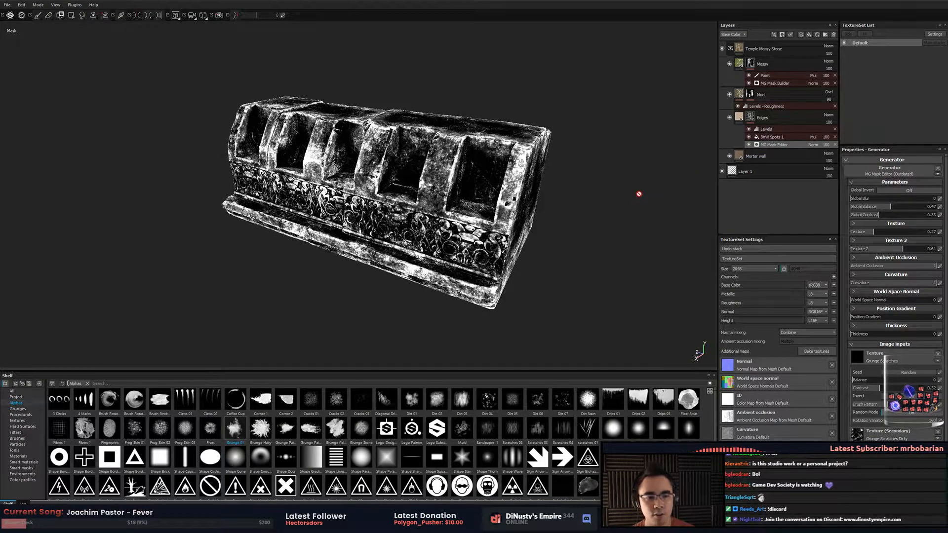
mouse_move(632, 220)
middle_mouse_down("alt")
mouse_move(628, 199)
mouse_move(634, 216)
middle_mouse_up("alt")
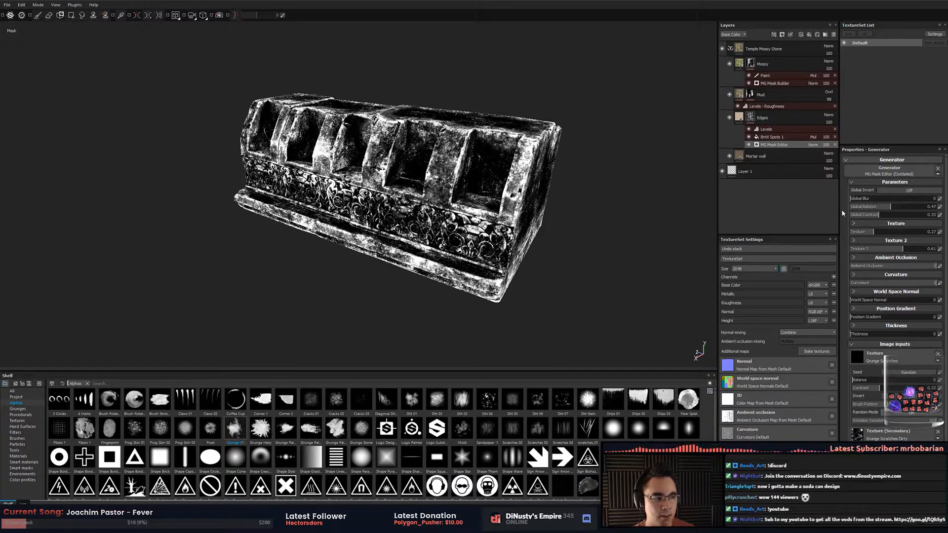
Lower the Global Balance of the Edges mask's MG Mask Editor to about 0.35.
scroll(842, 211, "down", 1)
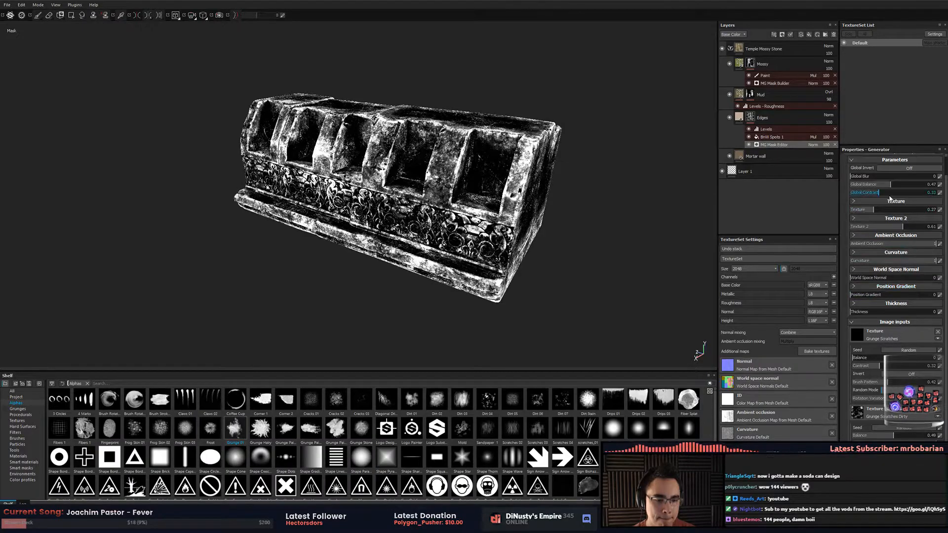
scroll(890, 199, "up", 1)
left_click_drag(876, 209, 882, 209)
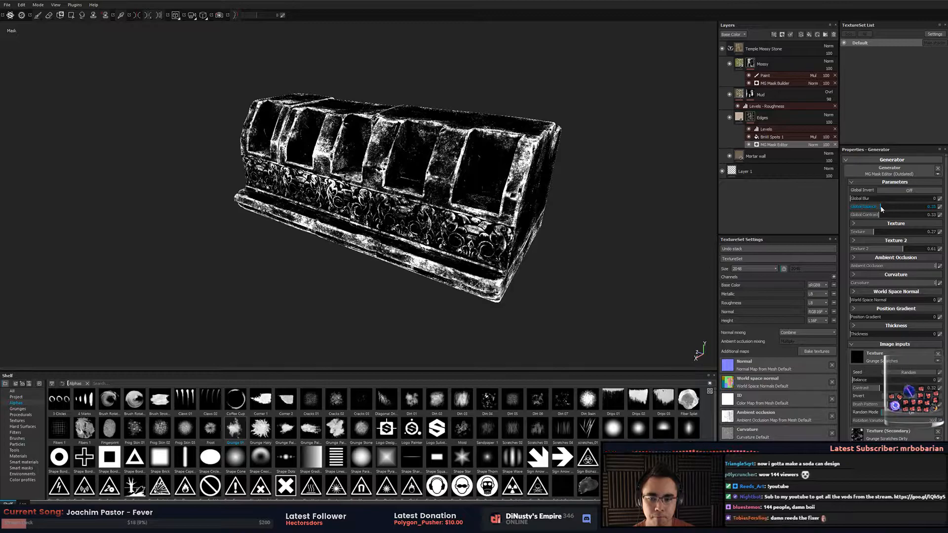
Export the Edges layer's mask to the clipboard.
right_click(755, 119)
right_click(753, 118)
right_click(751, 117)
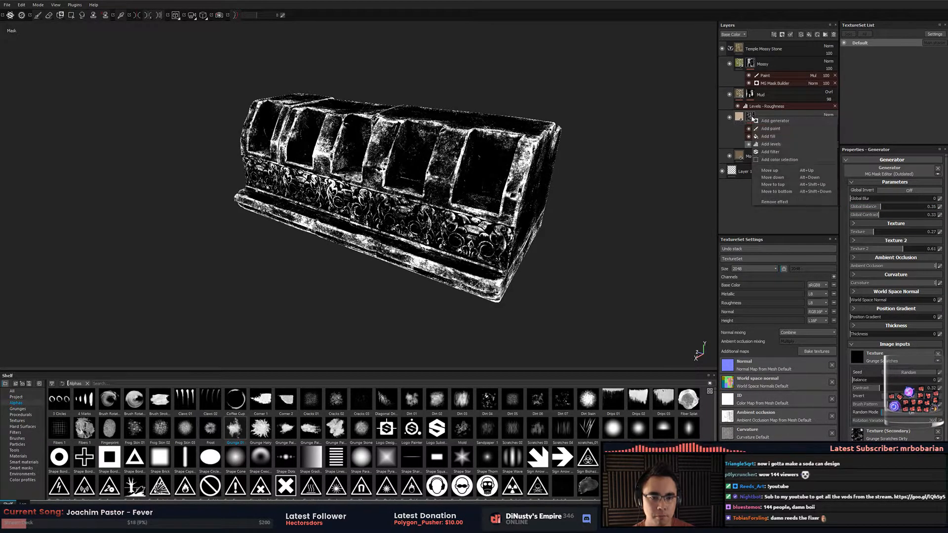
left_click(733, 139)
left_click(749, 117)
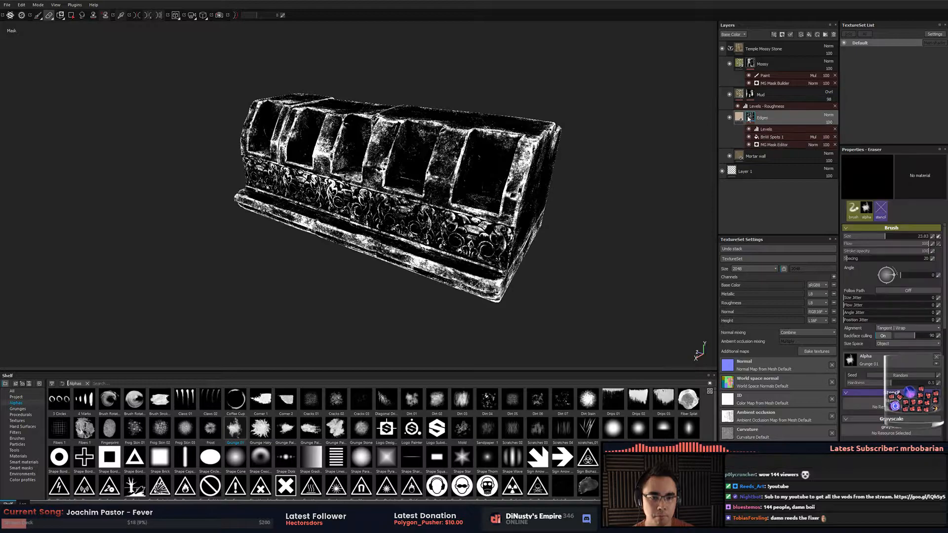
right_click(748, 117)
left_click(780, 197)
Switch to Photoshop and paste the copied mask as a new layer directly above the Edges layer.
key("alt+Tab")
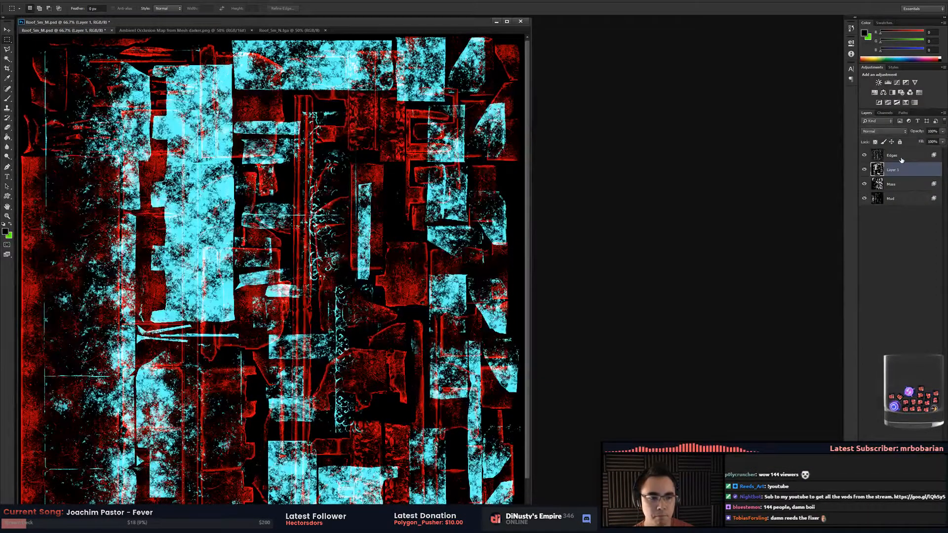
left_click(900, 160)
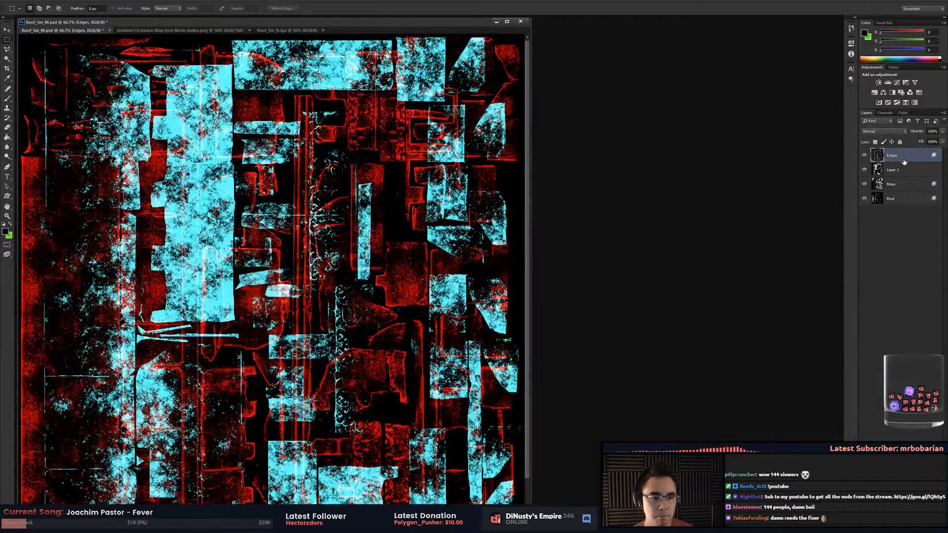
key("ctrl+v")
key("alt+Tab")
key("alt+Tab")
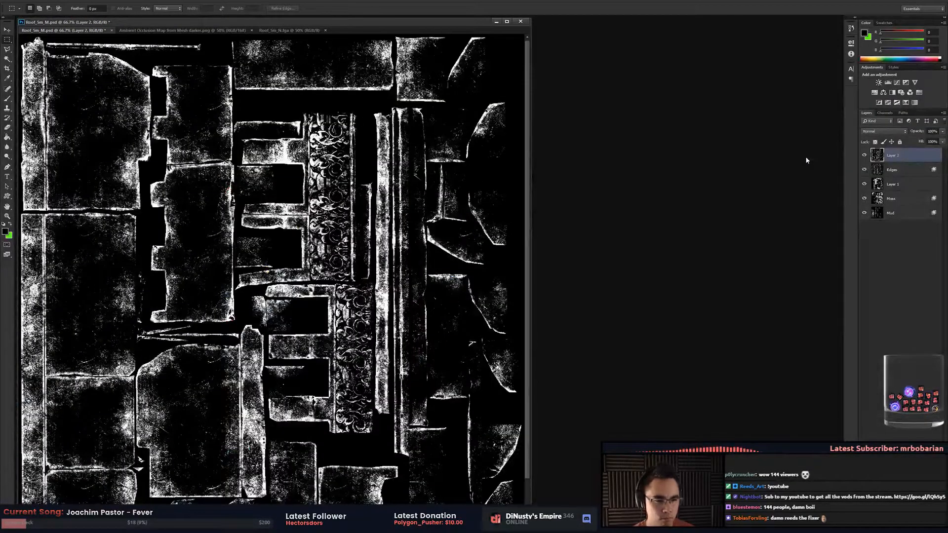
Switch back to Substance Painter and view the Mossy layer's mask on the piece.
key("alt+Tab")
left_click(751, 66)
left_click(750, 65, "alt")
right_click(749, 65)
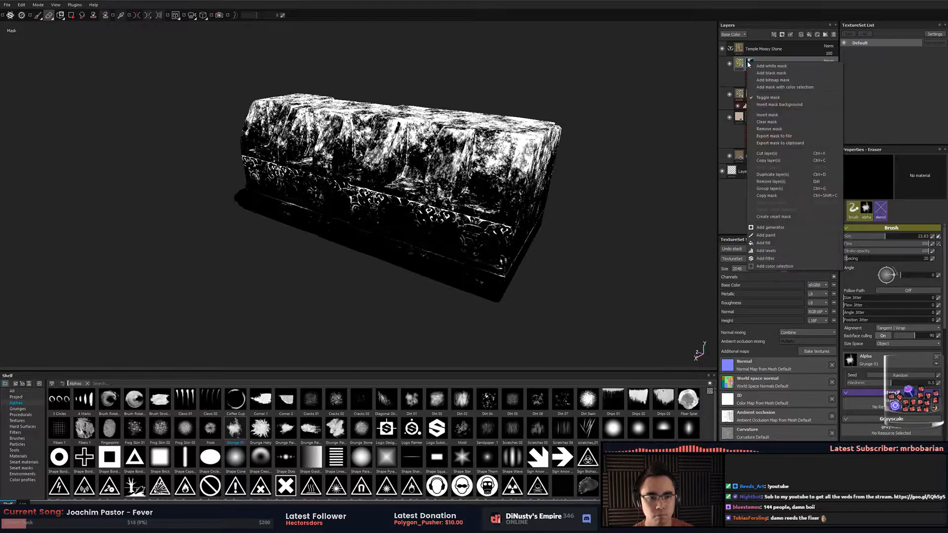
key("alt+Tab")
key("alt+Tab")
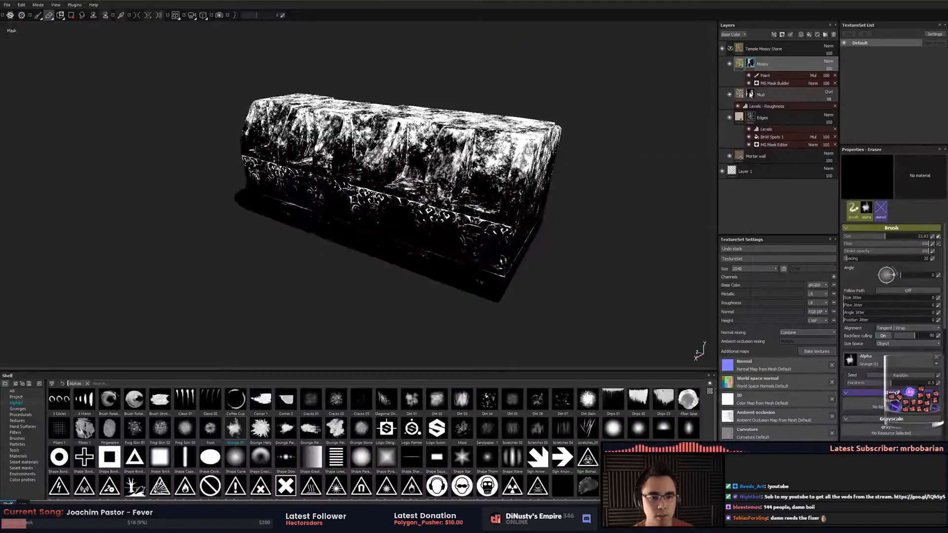
Show the Mud layer's mask and set its MG Ground Dirt generator to Level about 0.33 and Contrast 0.48.
left_click(750, 94, "alt")
left_click(775, 107)
left_click(776, 114)
left_click_drag(873, 206, 877, 207)
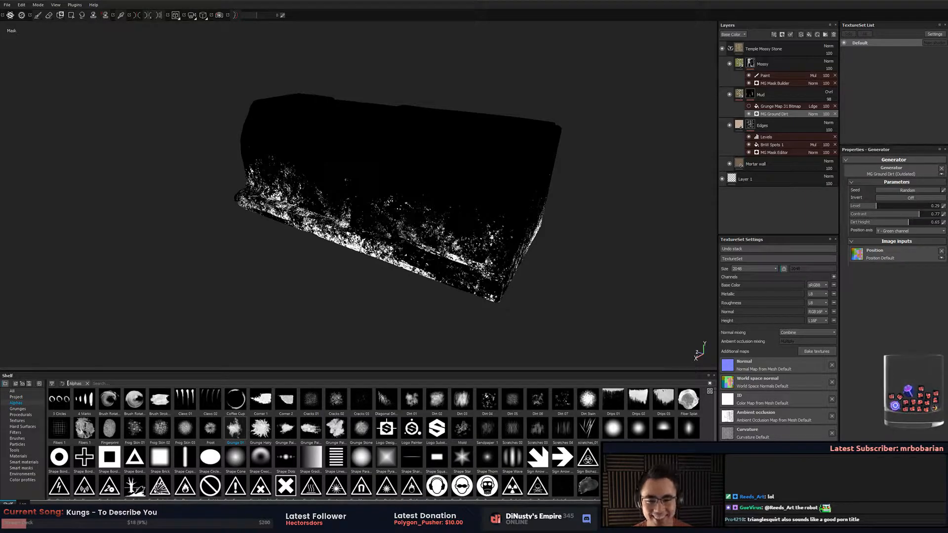
left_click_drag(912, 214, 879, 206)
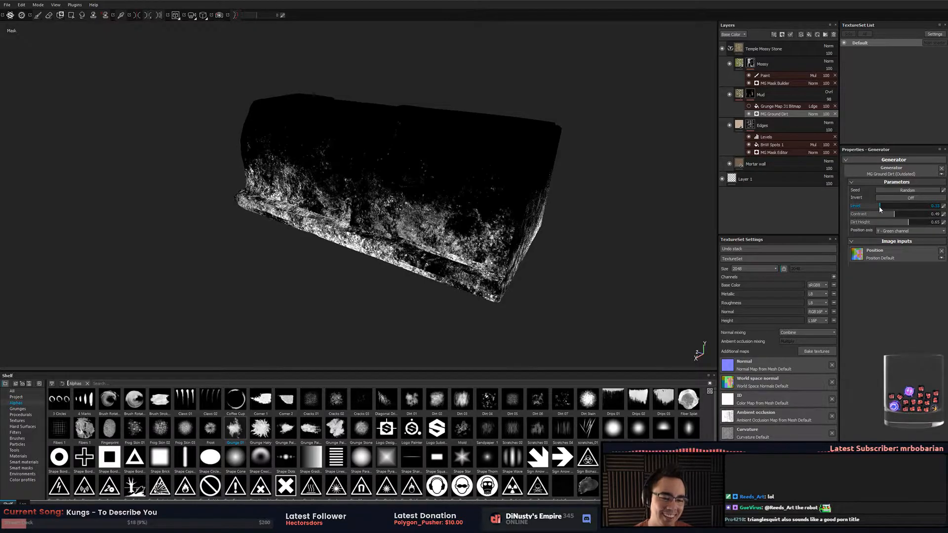
Export the Mud layer's mask to the clipboard and paste it in Photoshop above the Mud layer.
right_click(751, 94)
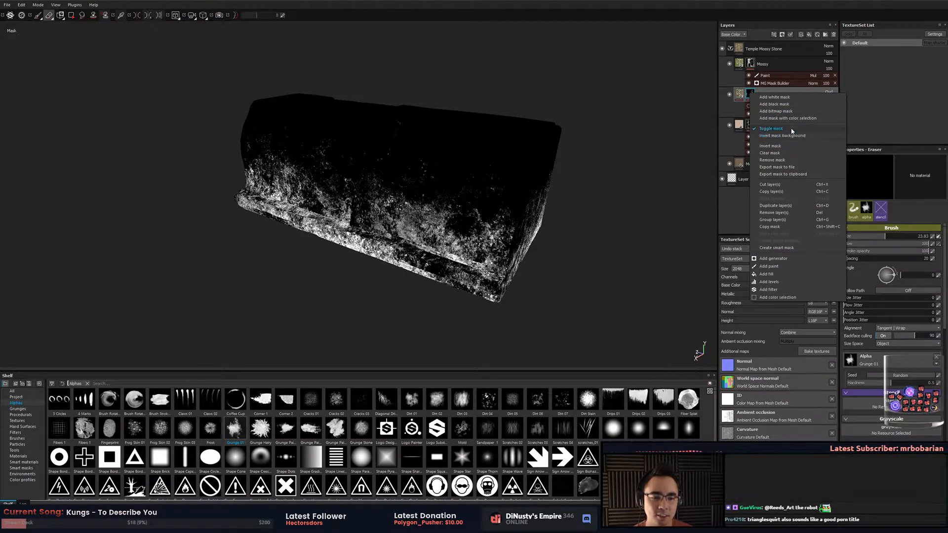
left_click(801, 175)
key("alt+Tab")
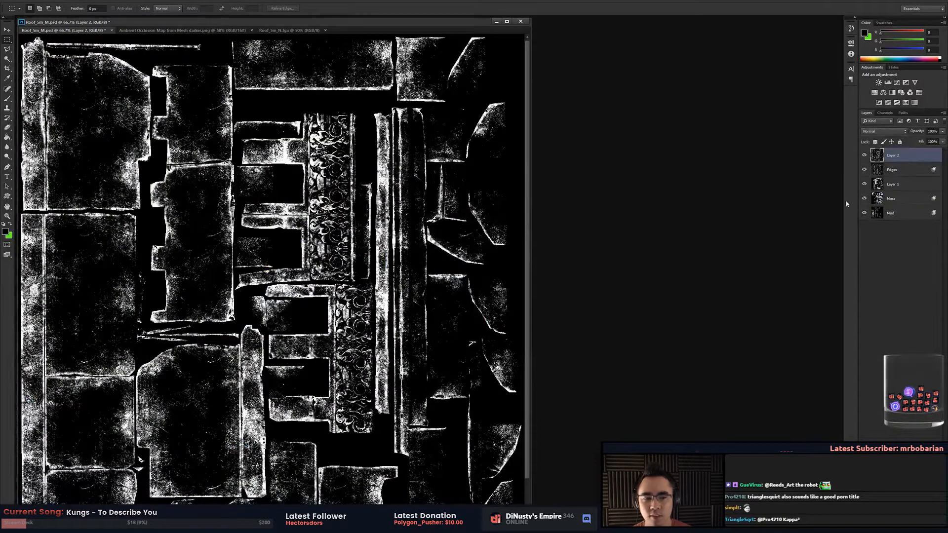
left_click(891, 212)
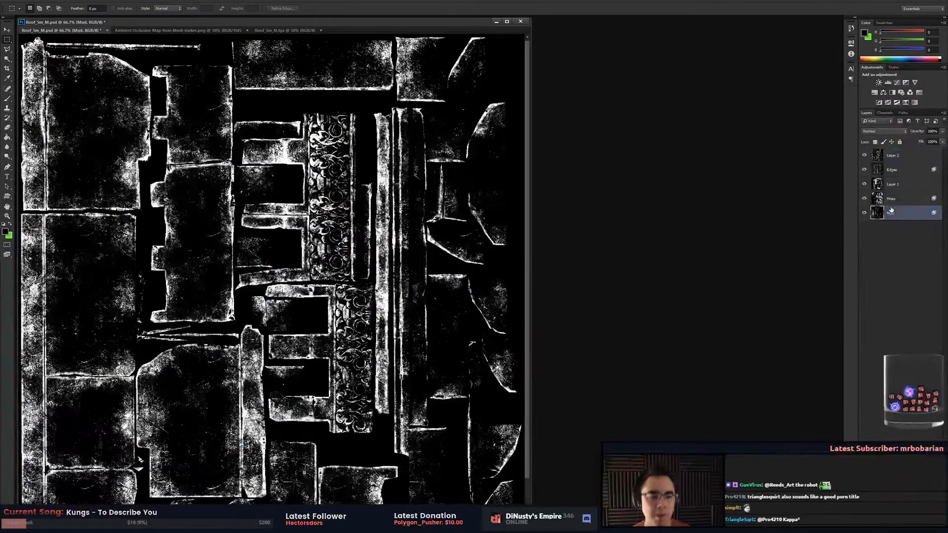
key("ctrl+v")
Merge each pasted mask down into its matching Mud, Moss and Edges layer.
key("Delete")
left_click(903, 186)
key("Delete")
left_click(904, 156)
key("Delete")
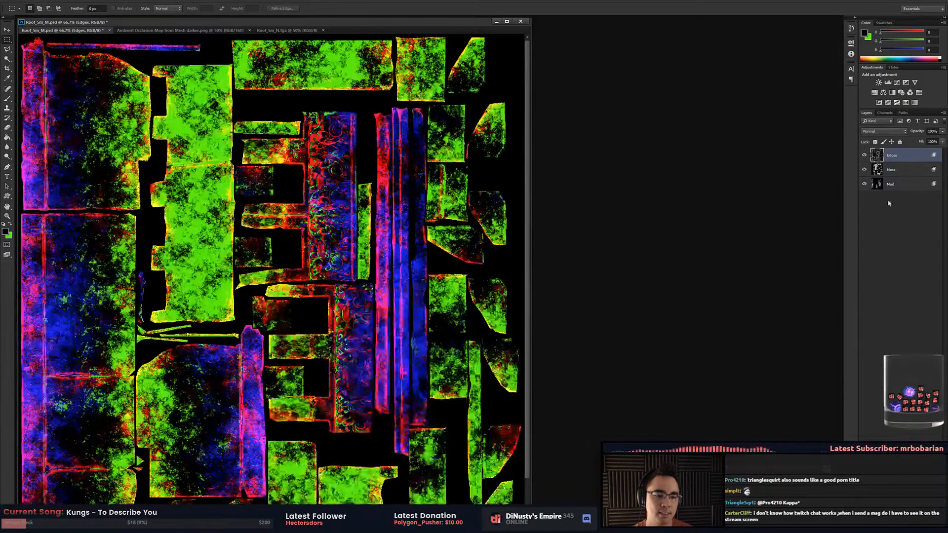
Save the packed mask as Roof_2.5m_M.psd in the Roof Set Materials folder with Maximize Compatibility on.
key("ctrl+shift+s")
left_click(86, 52)
left_click(64, 219)
left_click(61, 220)
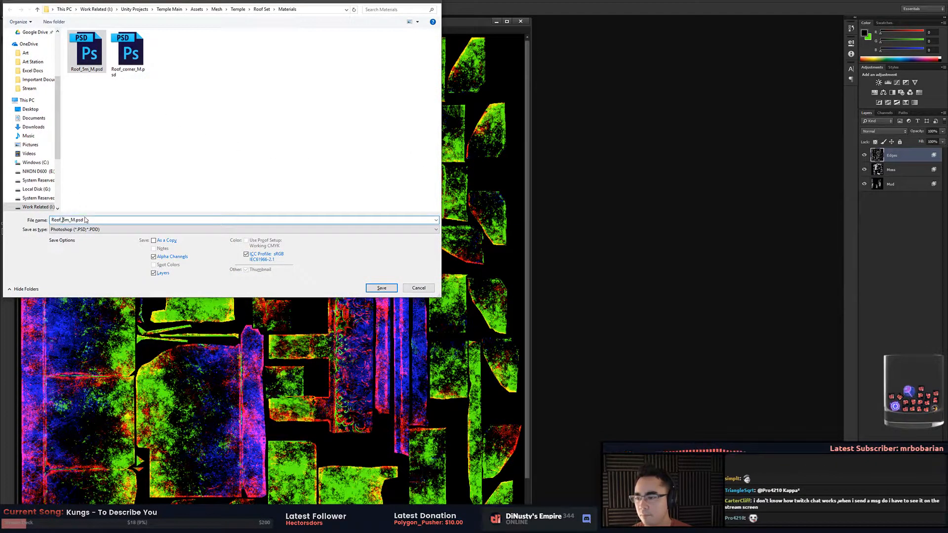
type("2.")
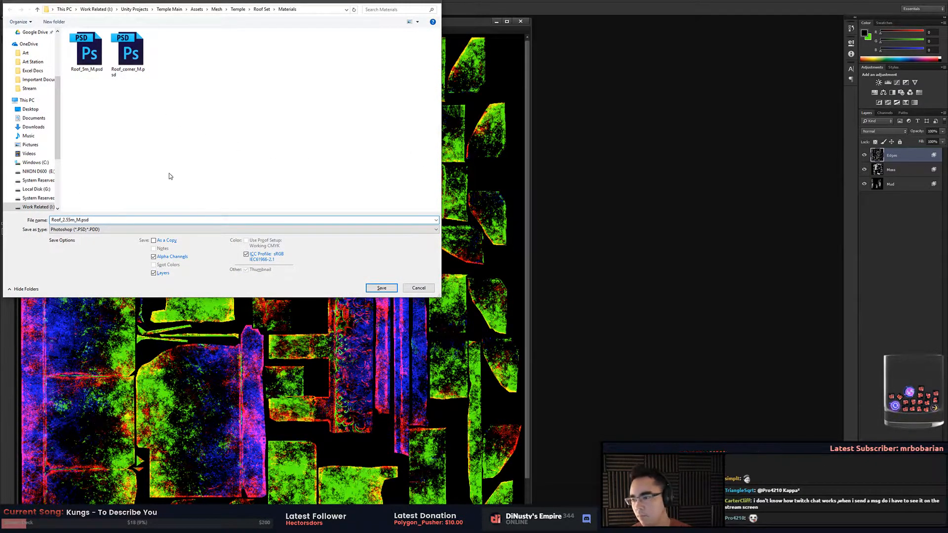
left_click(380, 288)
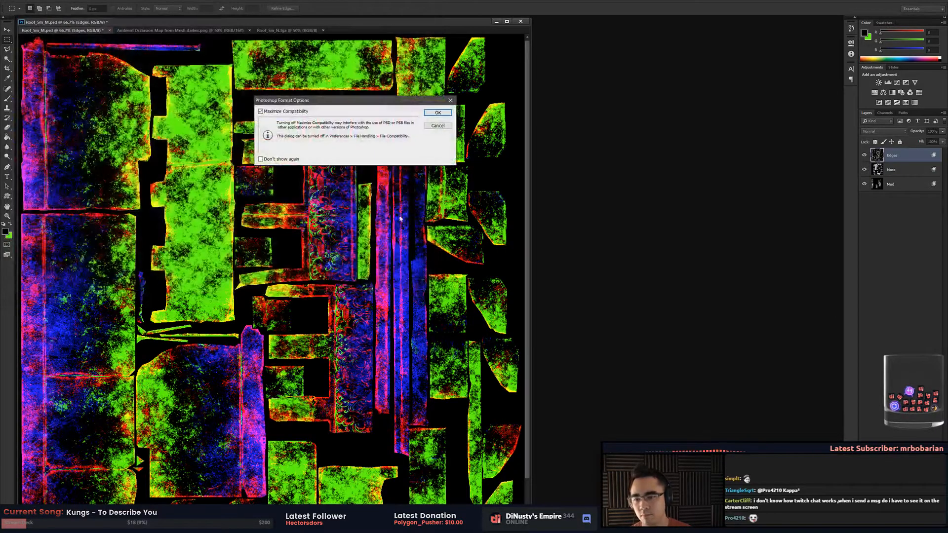
left_click(430, 114)
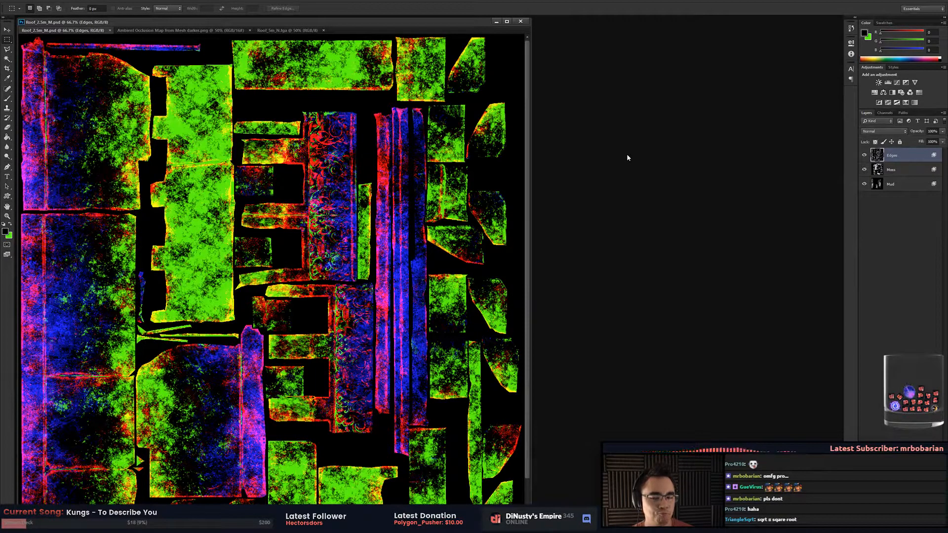
Switch to Unity, turn off sRGB (Color Texture) for the Roof_2.5m_M texture and apply its import settings.
key("alt+Tab")
left_click(476, 199)
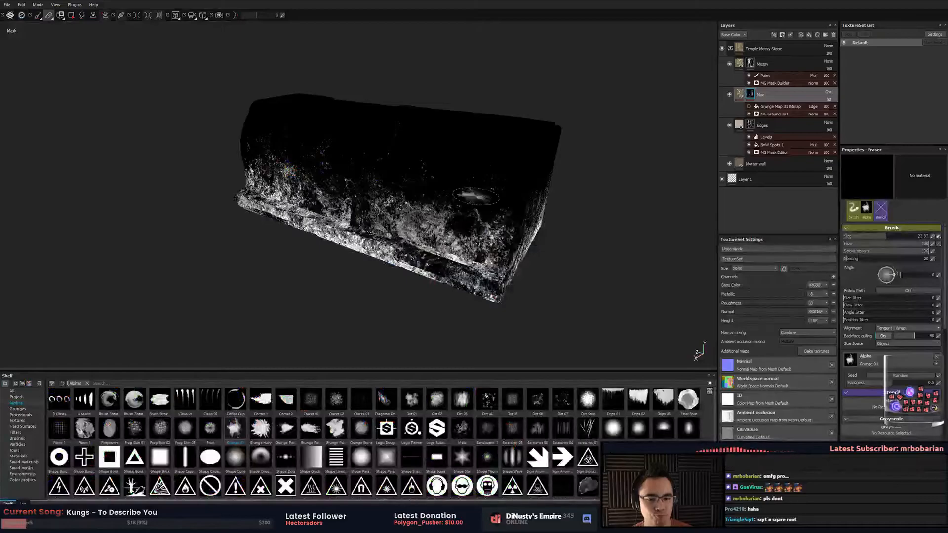
key("alt+Tab")
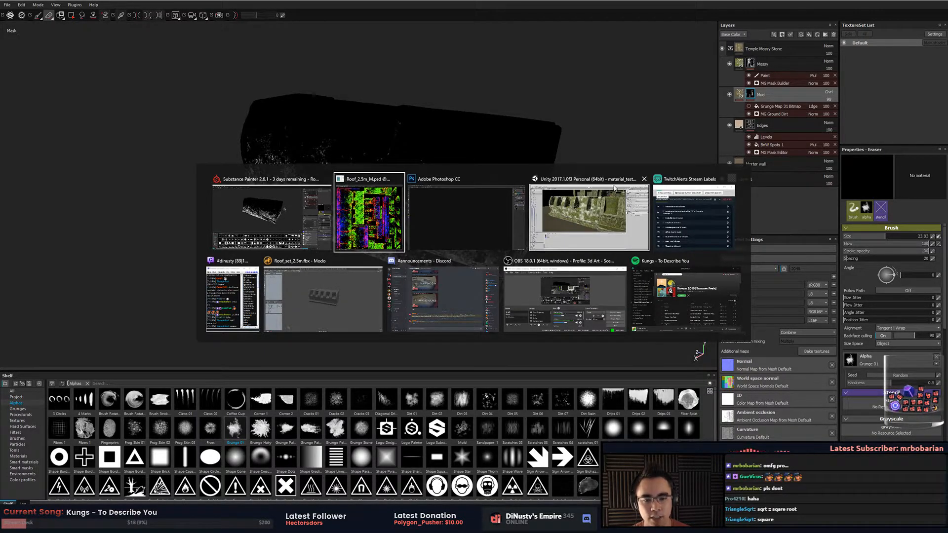
left_click(452, 221)
key("alt+Tab")
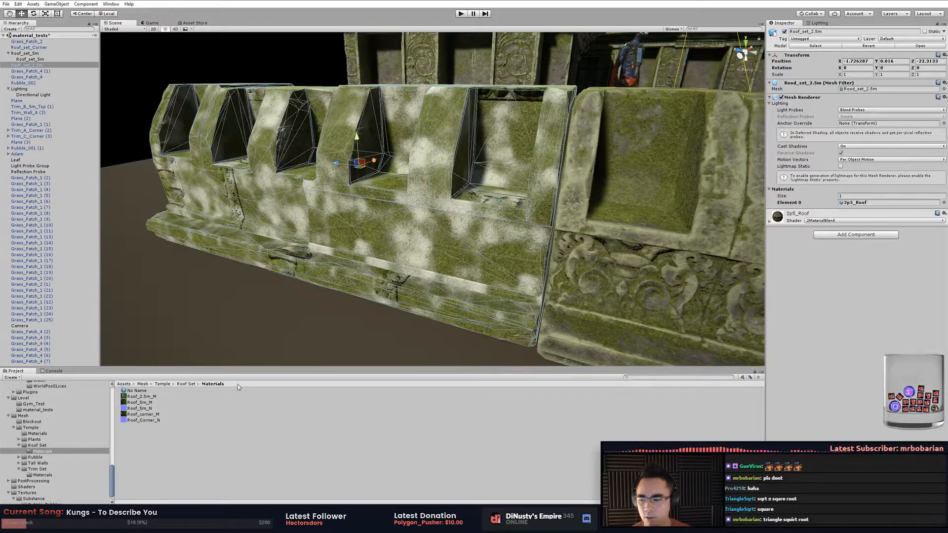
left_click(841, 66)
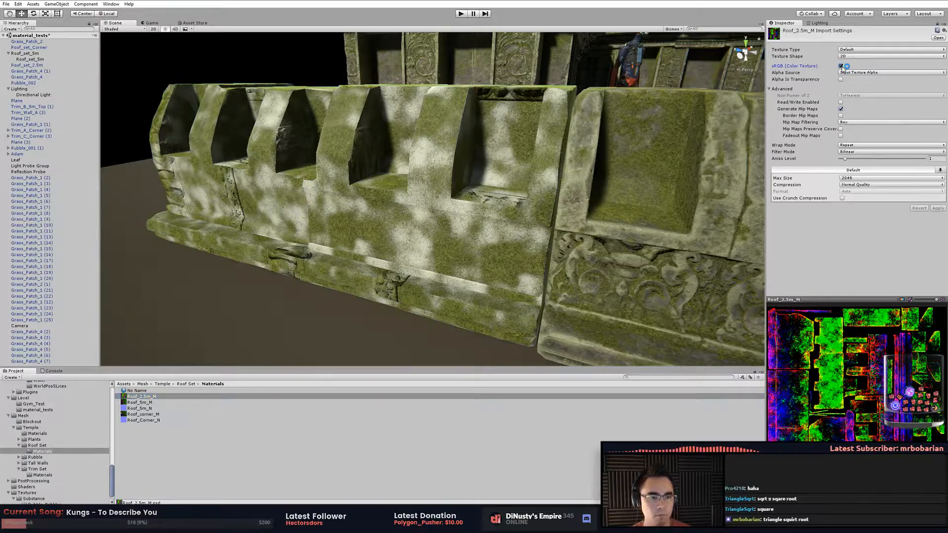
left_click(936, 208)
left_click(137, 397)
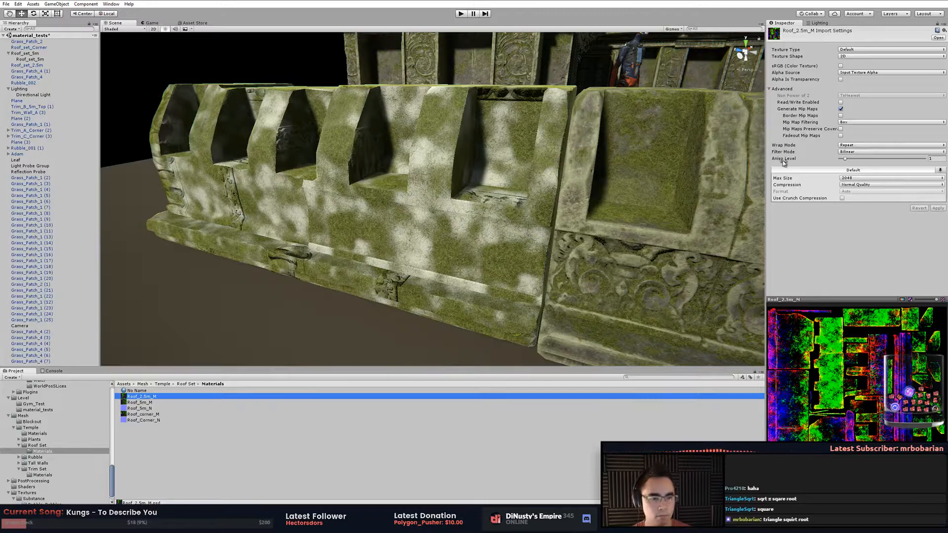
left_click(885, 50)
left_click(883, 55)
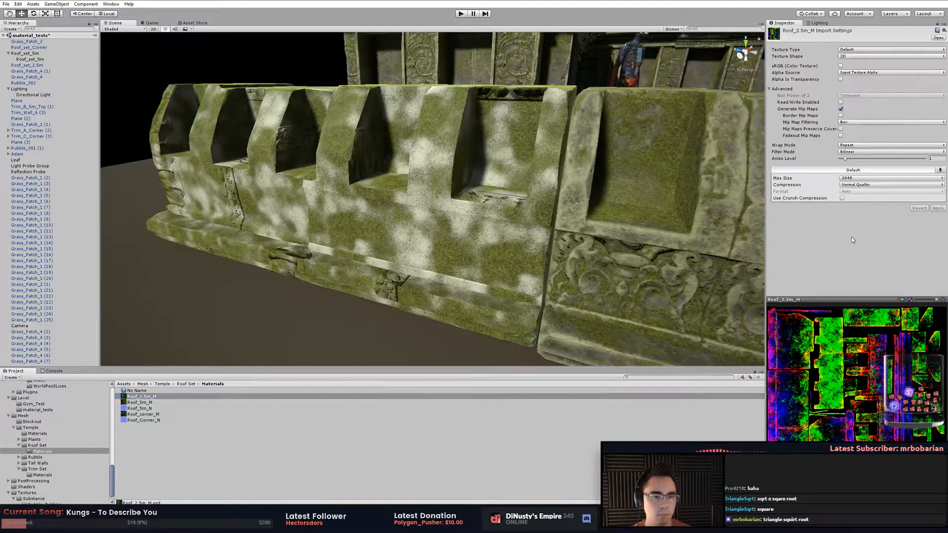
Open the texture picker for the Master Normal of the Roof_set_2.5m piece's 2p5_Roof material.
left_click(364, 214)
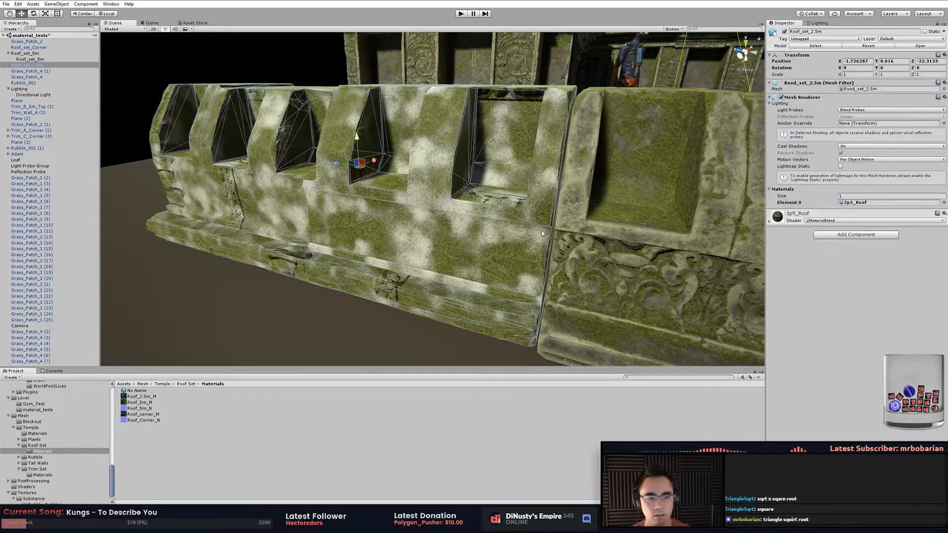
left_click(804, 214)
left_click(934, 266)
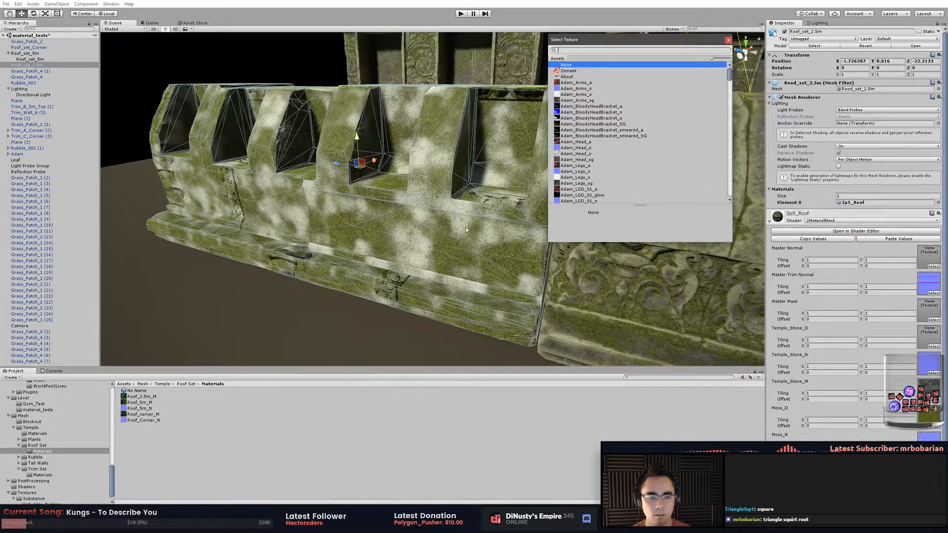
Switch to Photoshop, start opening a file and browse to the Temple project's Substance > RoofSet > Texture folder.
key("alt+Tab")
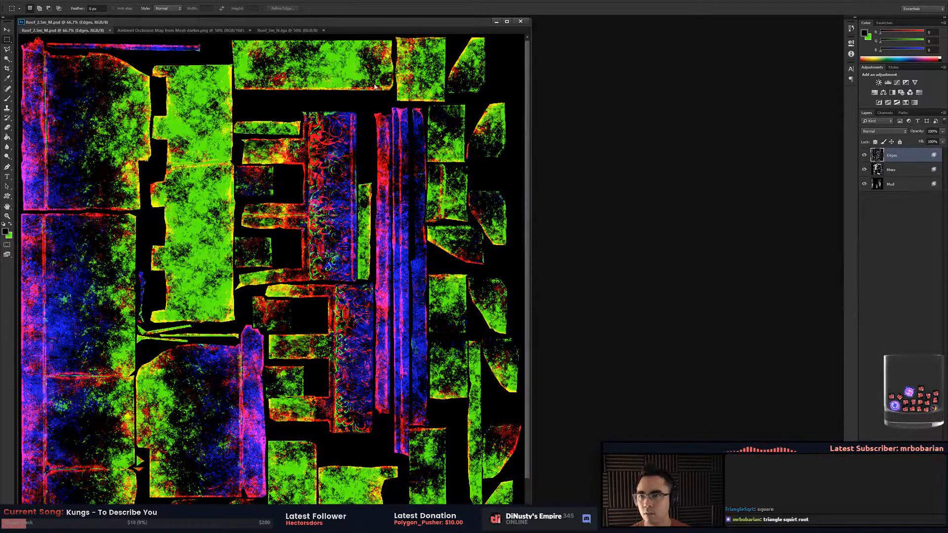
left_click(286, 30)
key("ctrl+o")
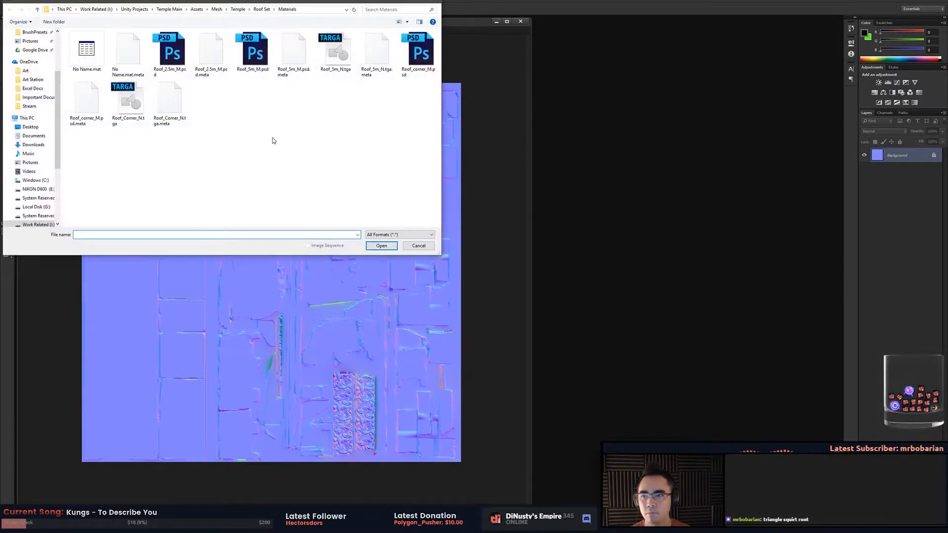
scroll(49, 44, "up", 3)
left_click(29, 47)
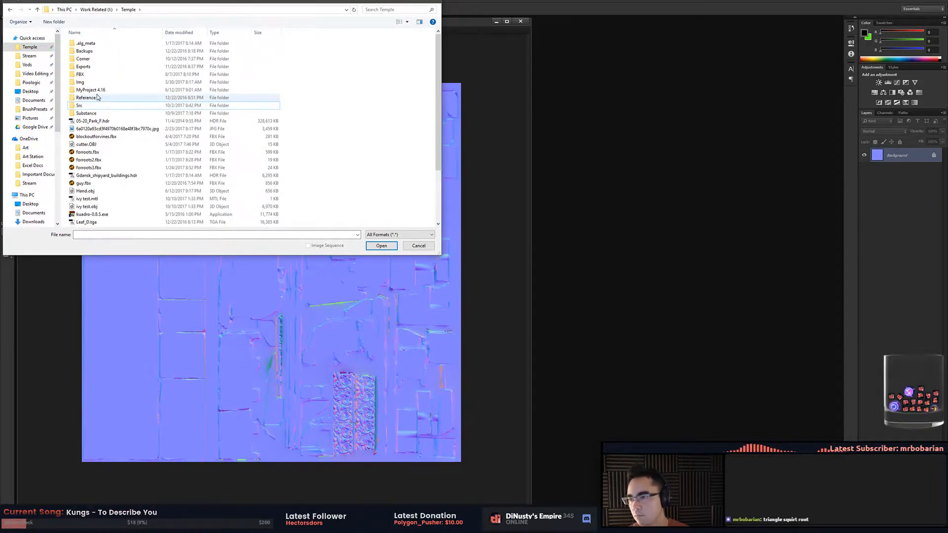
double_click(89, 113)
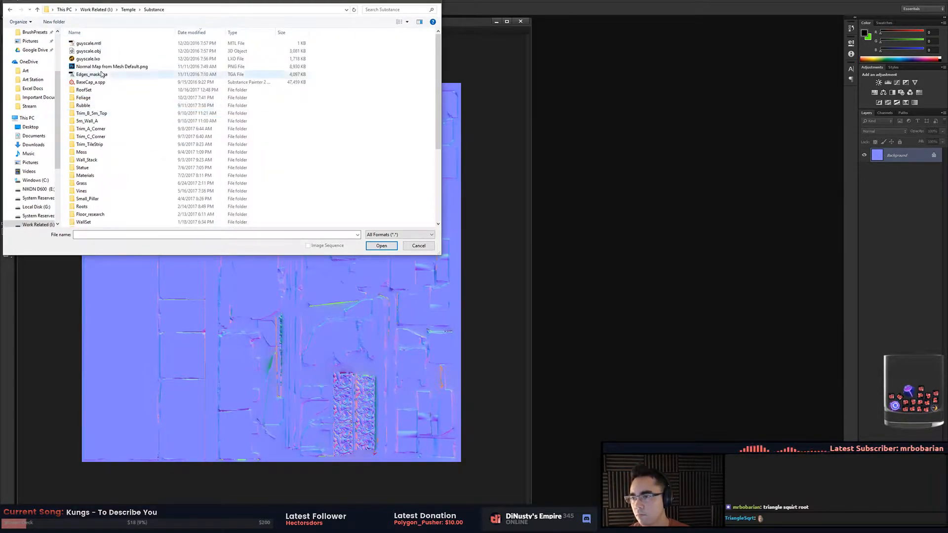
double_click(84, 90)
double_click(84, 50)
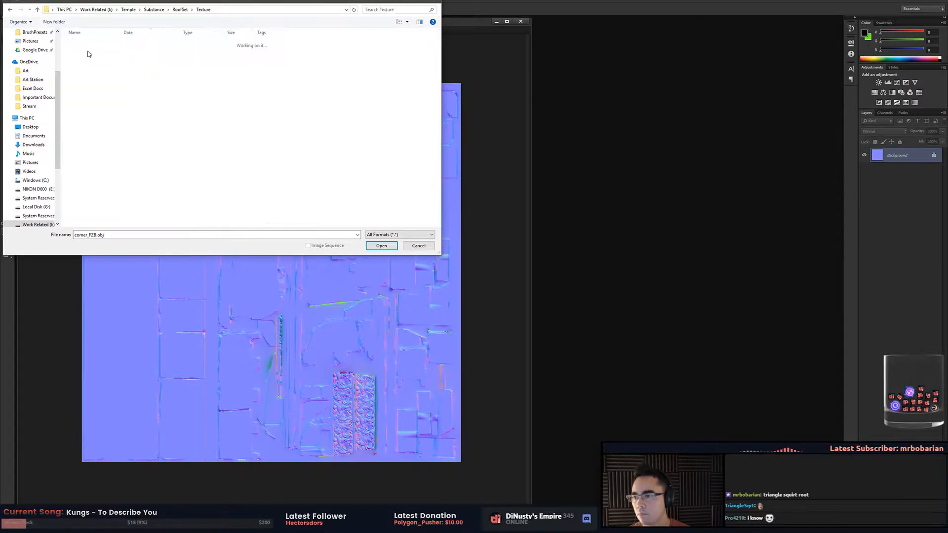
Open Roof_set_2.5m_AO.tga and Roof_set_2.5m_N.tga together from the RoofSet Texture folder.
left_click(95, 74)
left_click(376, 146)
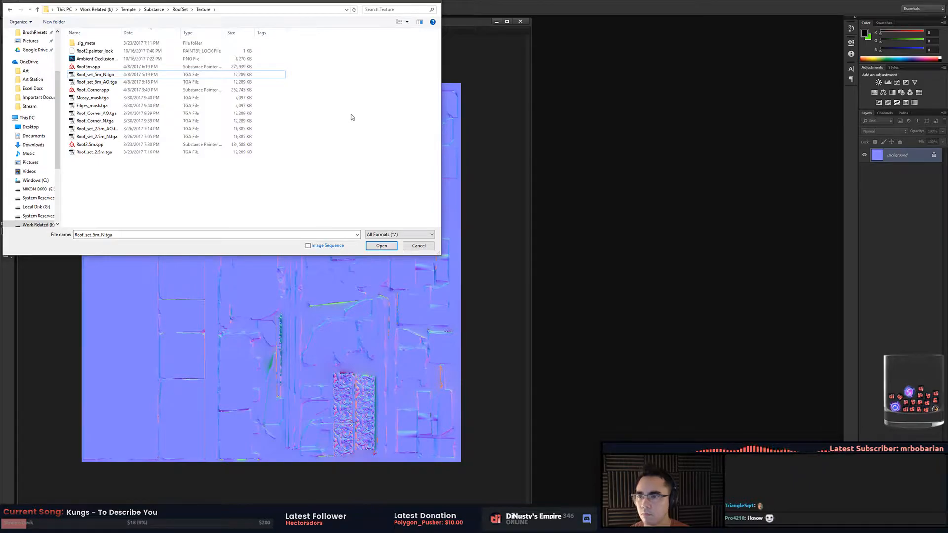
left_click(131, 145)
left_click(130, 137)
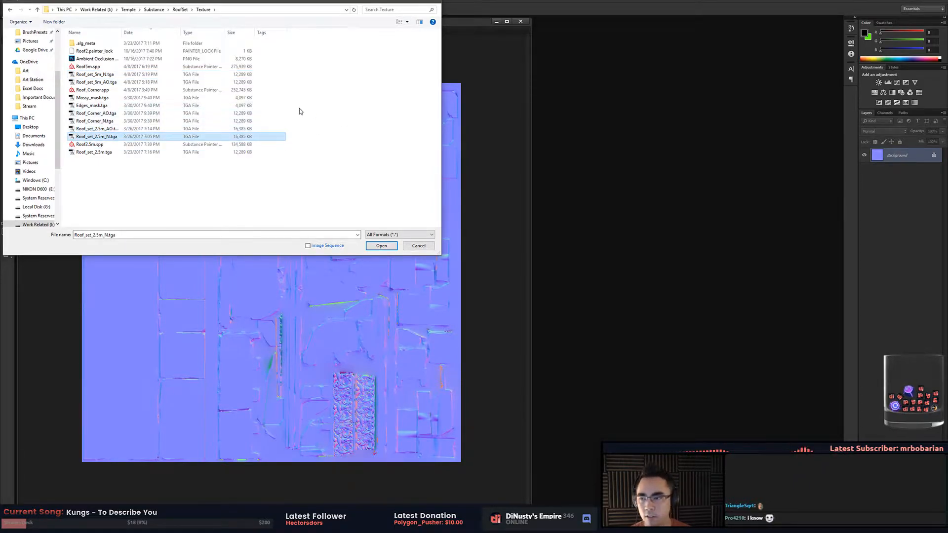
left_click(336, 116)
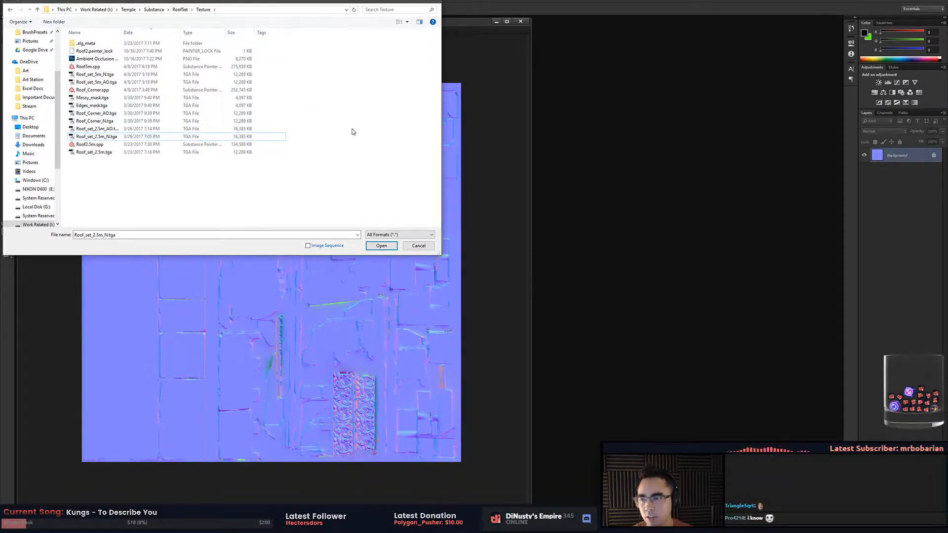
left_click_drag(304, 4, 429, 68)
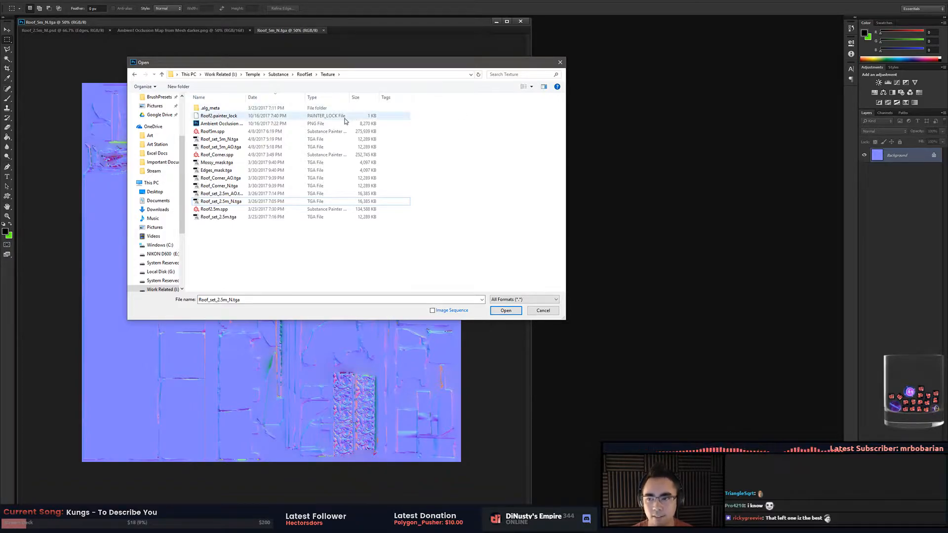
left_click(326, 124)
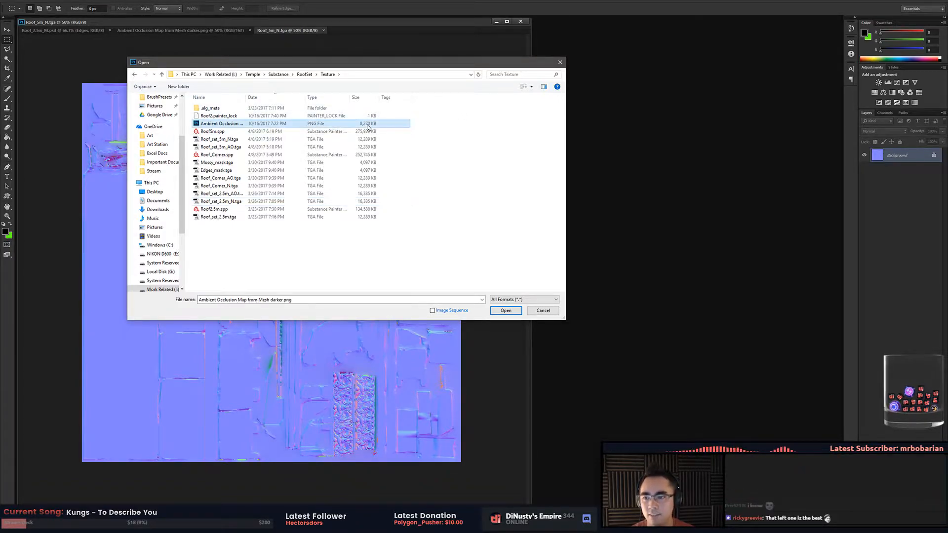
left_click_drag(246, 97, 315, 111)
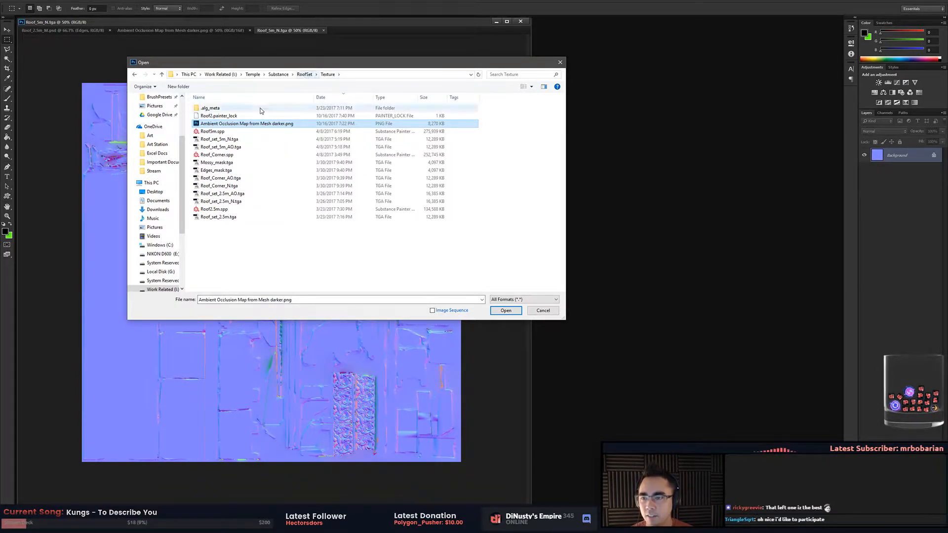
left_click(310, 147)
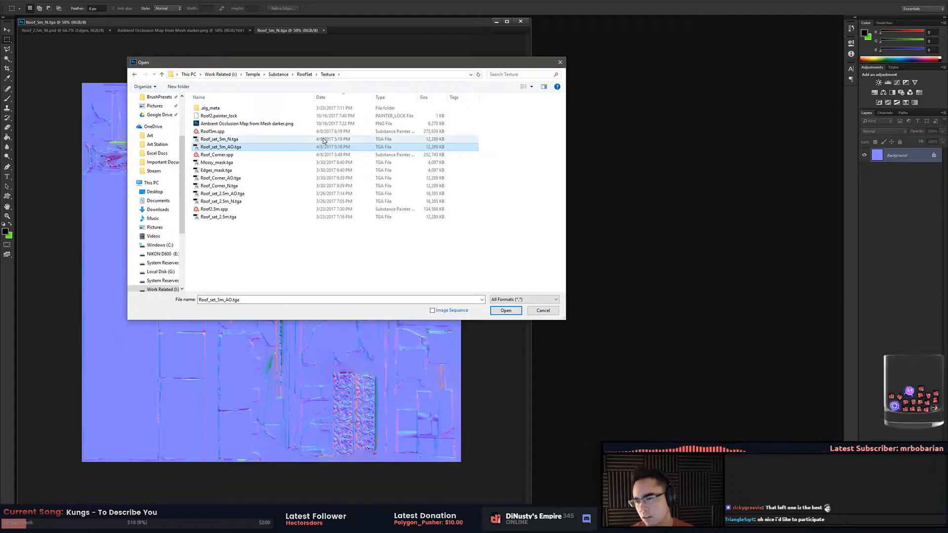
left_click(303, 201)
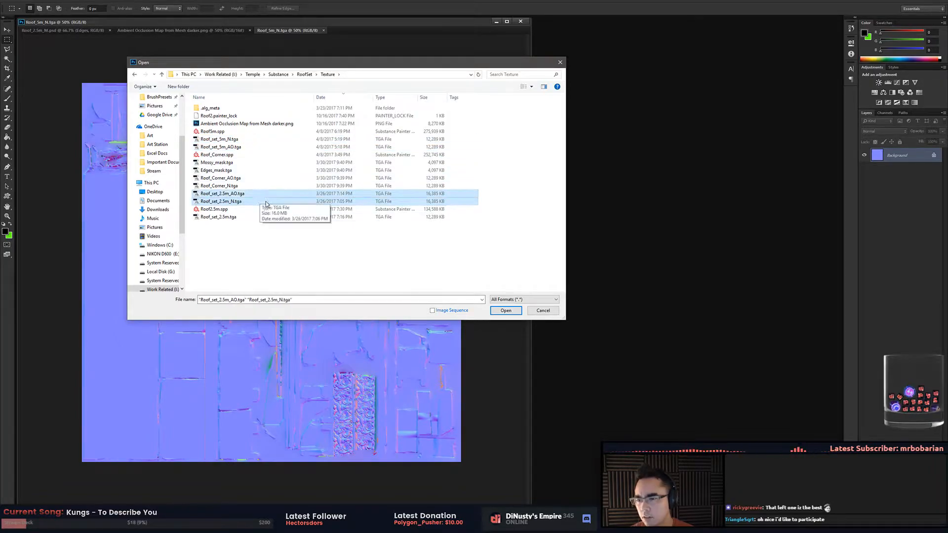
left_click(507, 310)
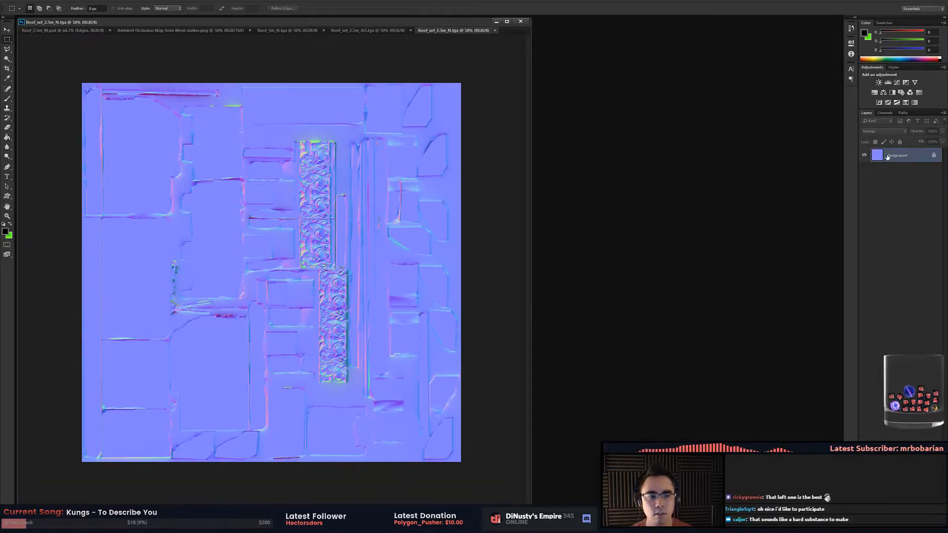
Invert the green channel of Roof_set_2.5m_N.tga and return to the full RGB composite.
left_click(884, 113)
left_click(887, 167)
left_click(894, 153)
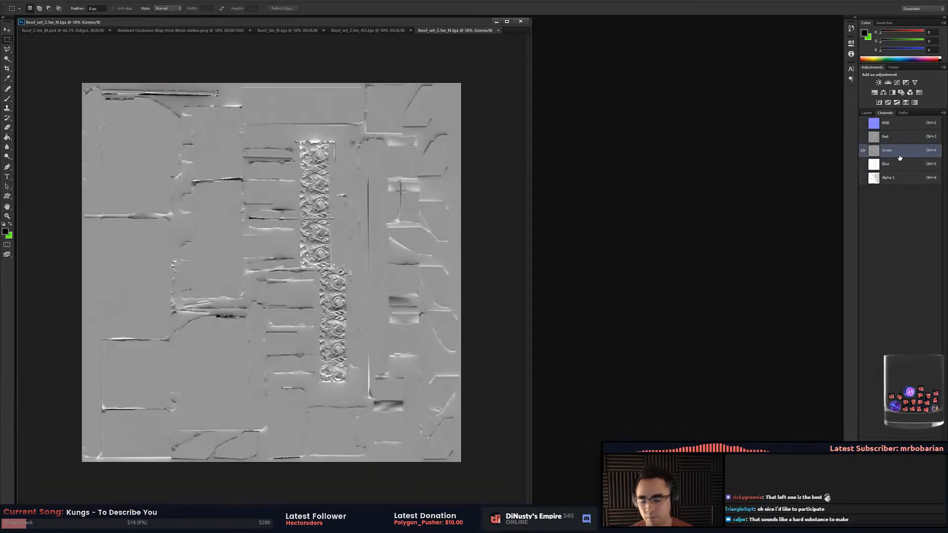
key("ctrl+i")
key("ctrl+minus")
left_click(902, 126)
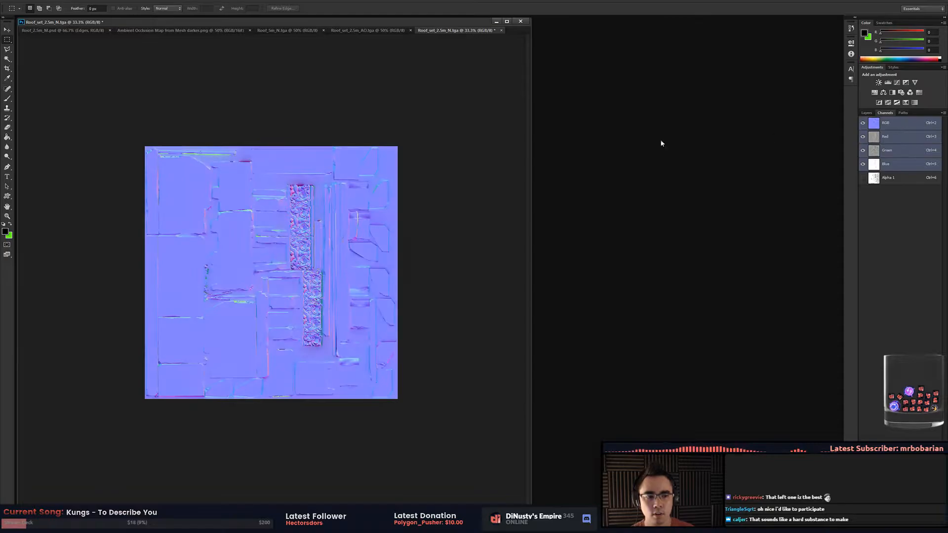
Copy the Roof Set Materials folder path from the save location of the Roof_5m_N.tga document.
left_click(289, 30)
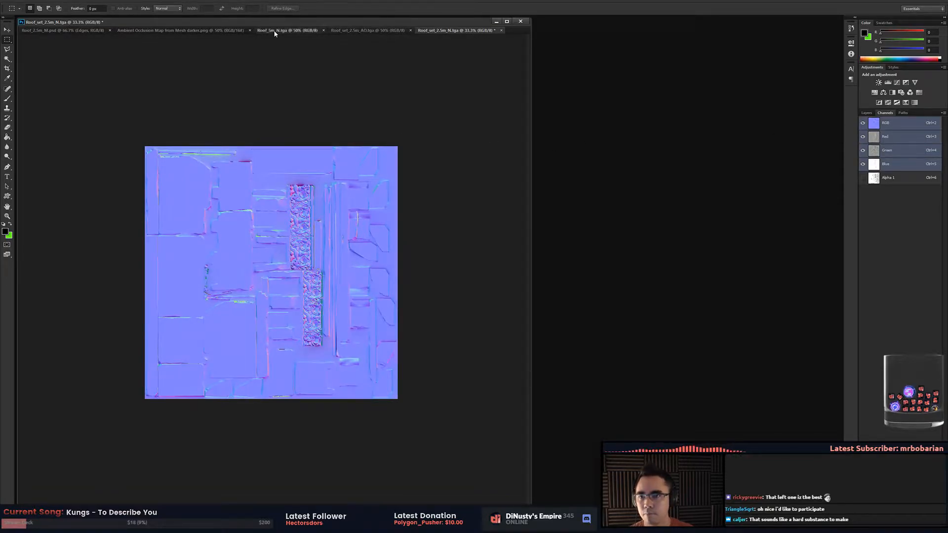
key("ctrl+plus")
key("ctrl+shift+s")
left_click(326, 35)
key("ctrl+c")
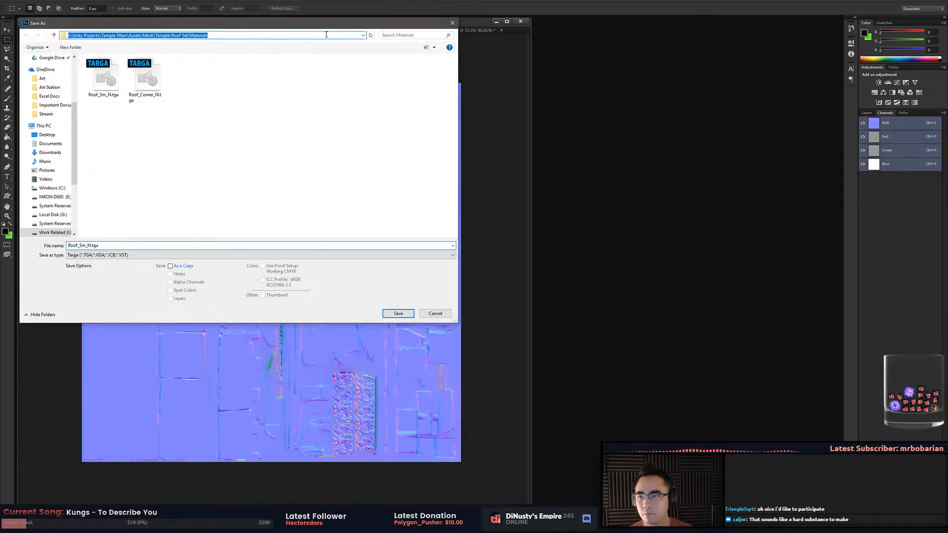
left_click(363, 73)
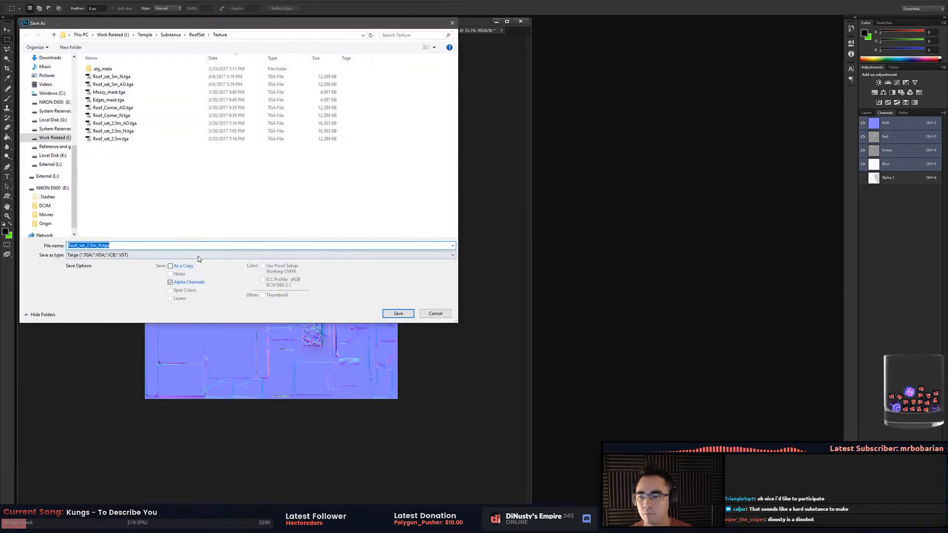
Save the 2.5m normal map in Photoshop format as Roof_set_2.5m_N.psd in the Roof Set Materials folder.
left_click(199, 256)
left_click(199, 256)
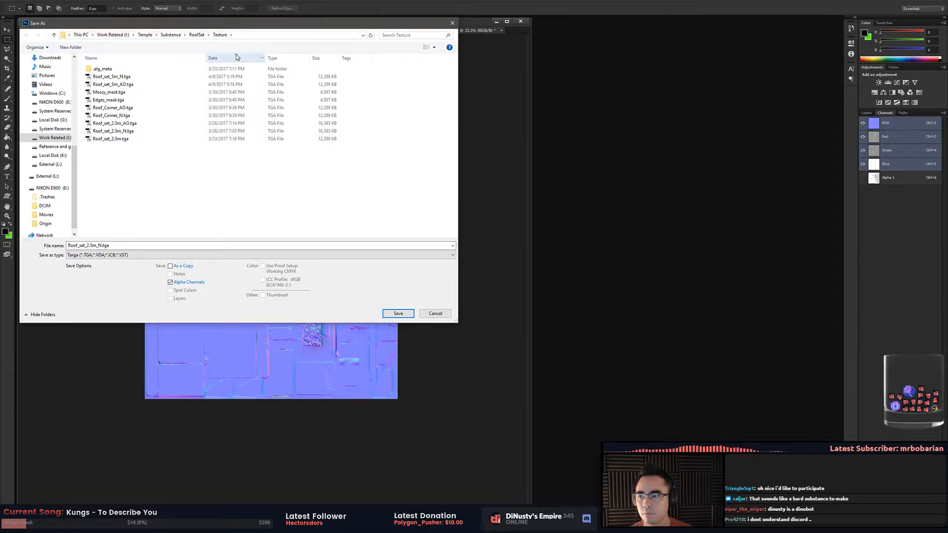
left_click(271, 35)
key("ctrl+v")
key("Return")
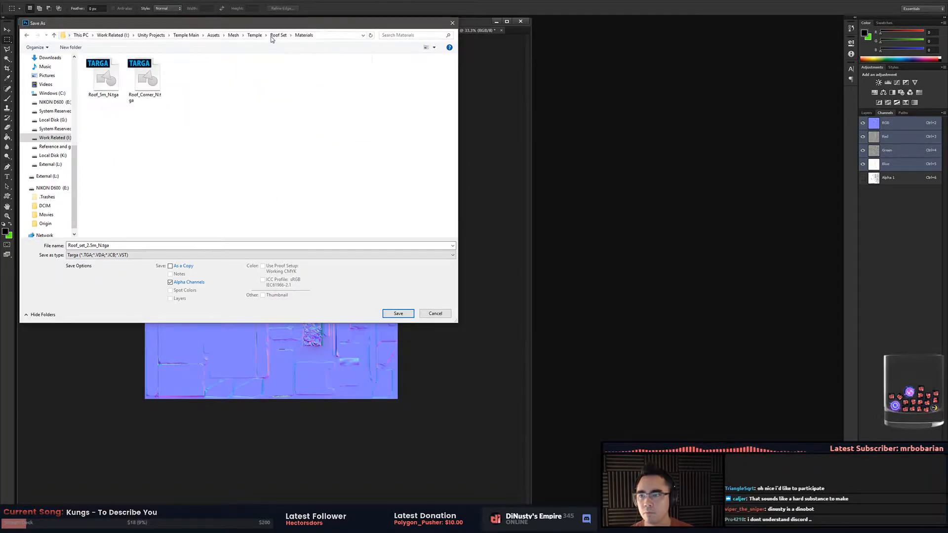
left_click(152, 254)
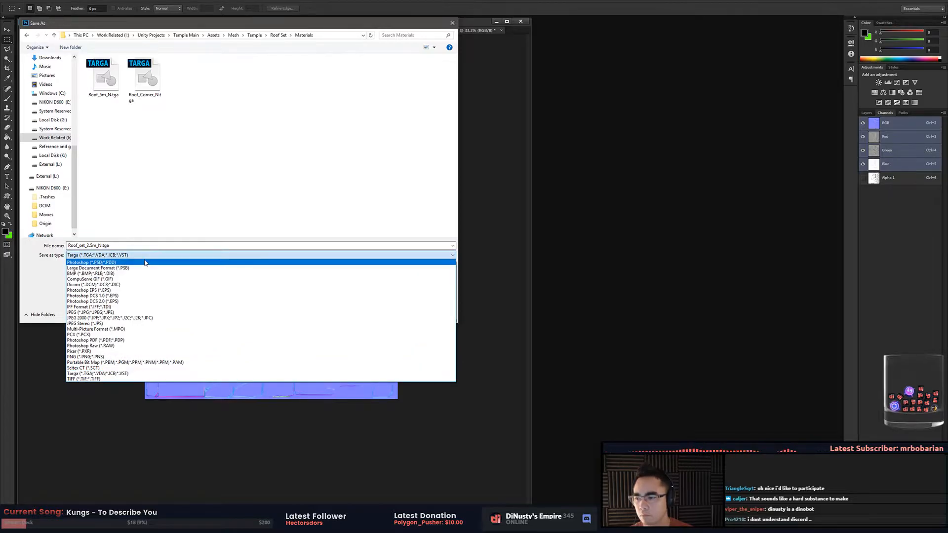
left_click(146, 263)
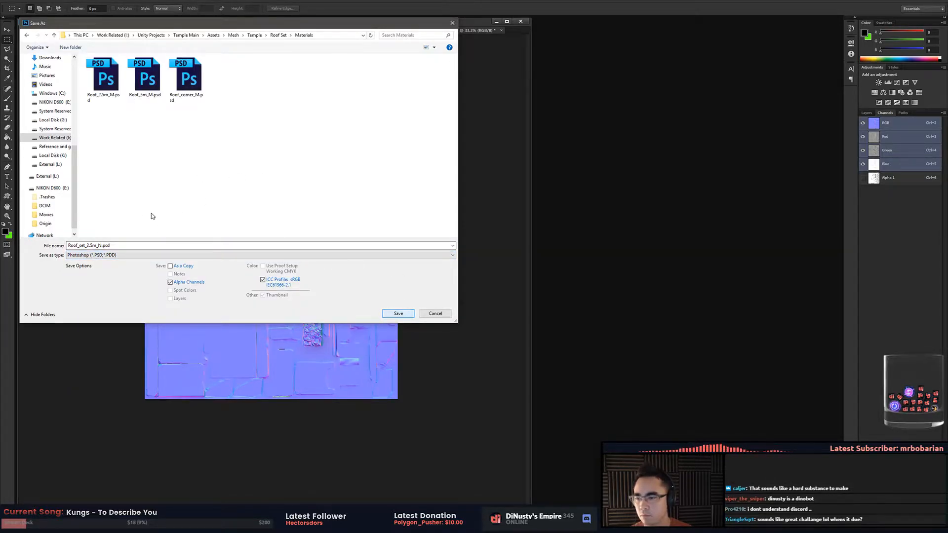
left_click(398, 314)
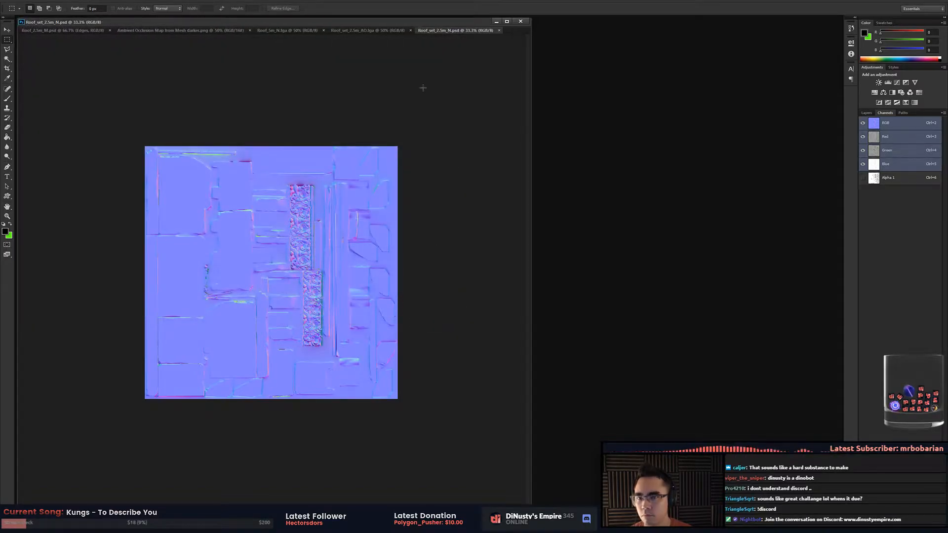
Copy the whole Roof_set_2.5m_AO.tga image into the Alpha 1 channel of Roof_2.5m_M.psd and save the file.
left_click(363, 31)
key("ctrl+a")
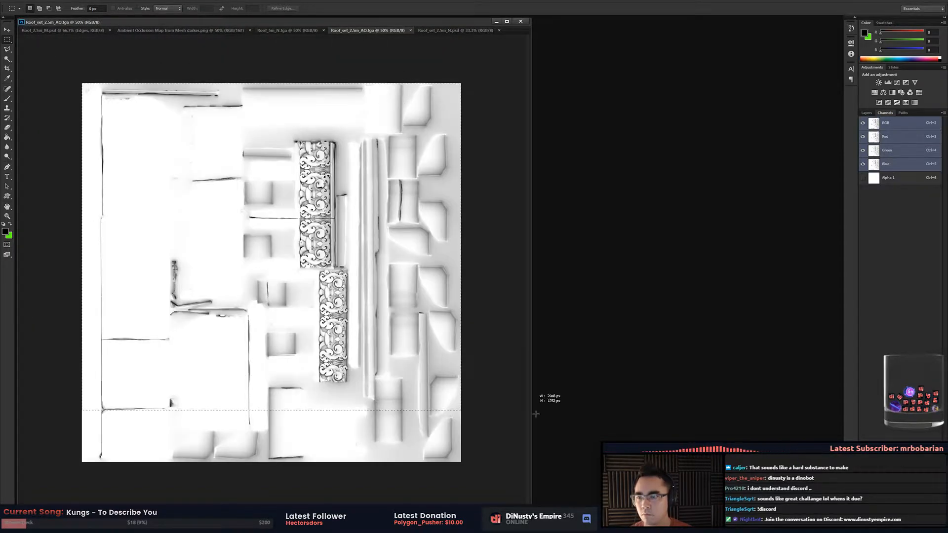
left_click(293, 31)
left_click(183, 31)
left_click(79, 31)
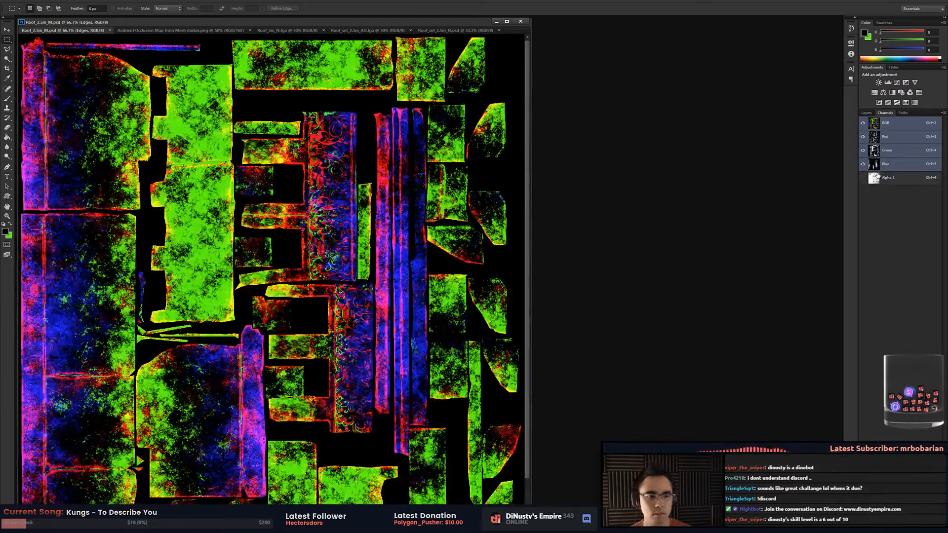
left_click(877, 177)
key("ctrl+v")
key("ctrl+s")
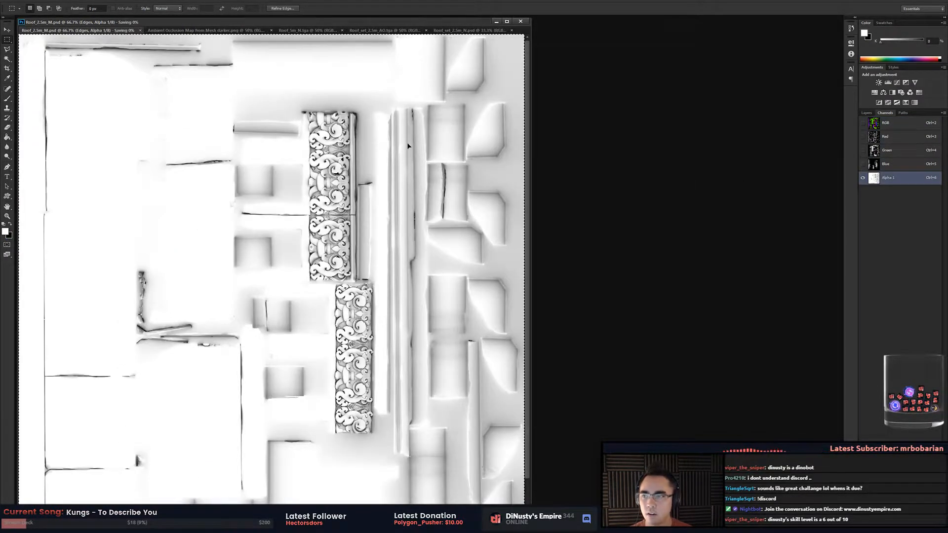
Switch to Unity, set the Roof_set_2.5m_N texture type to Normal map and apply its import settings.
key("alt+Tab")
key("alt+Tab")
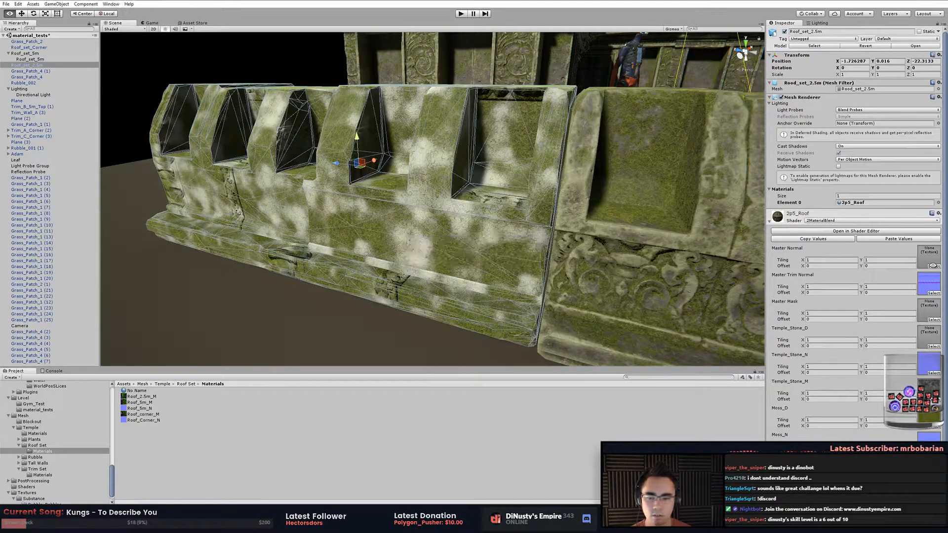
left_click(166, 427)
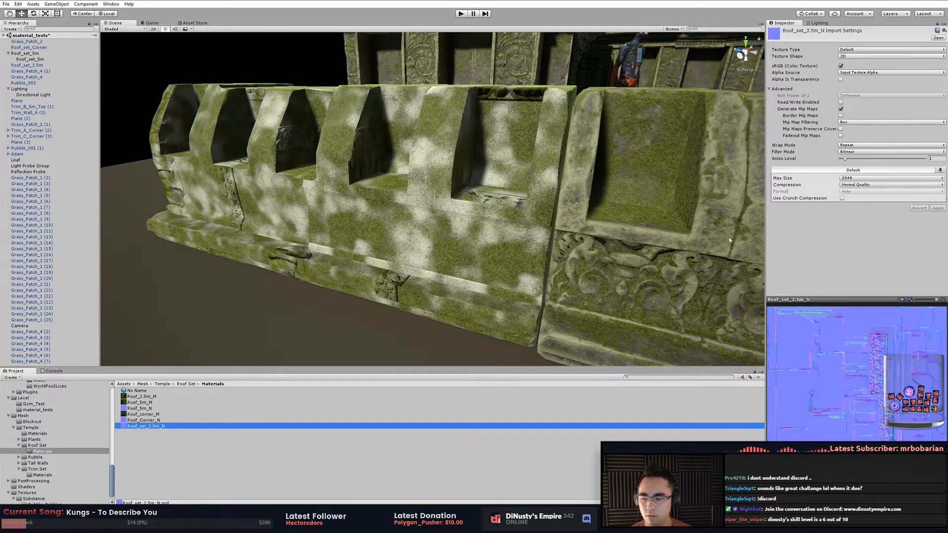
left_click(860, 49)
left_click(869, 66)
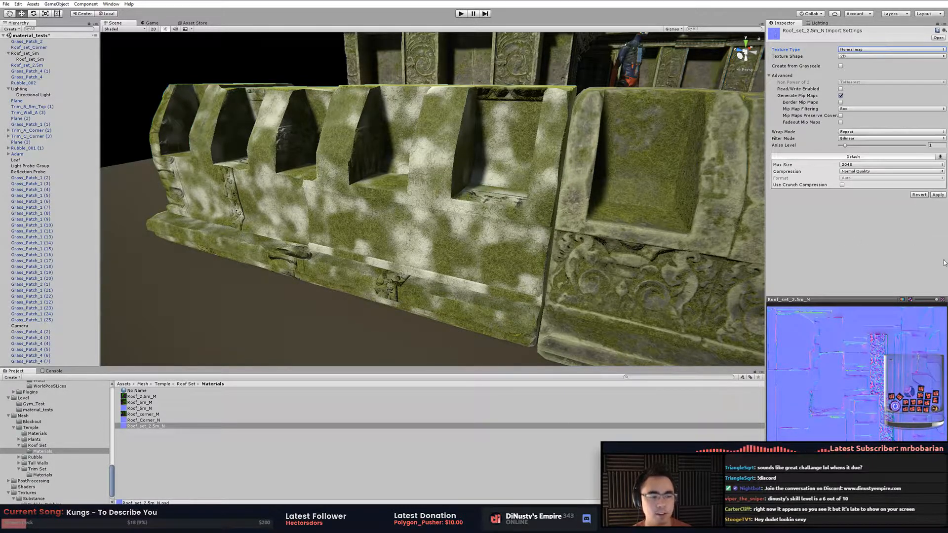
left_click(567, 257)
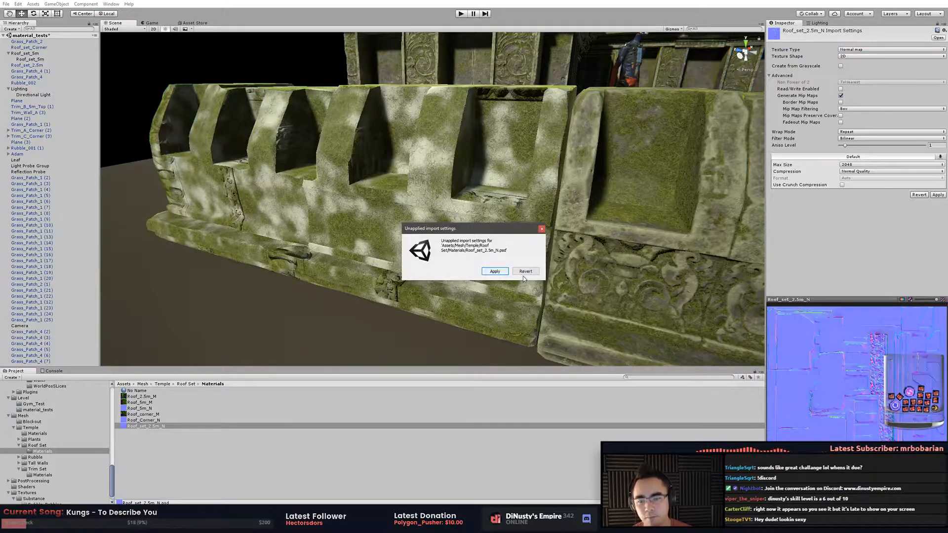
left_click(496, 272)
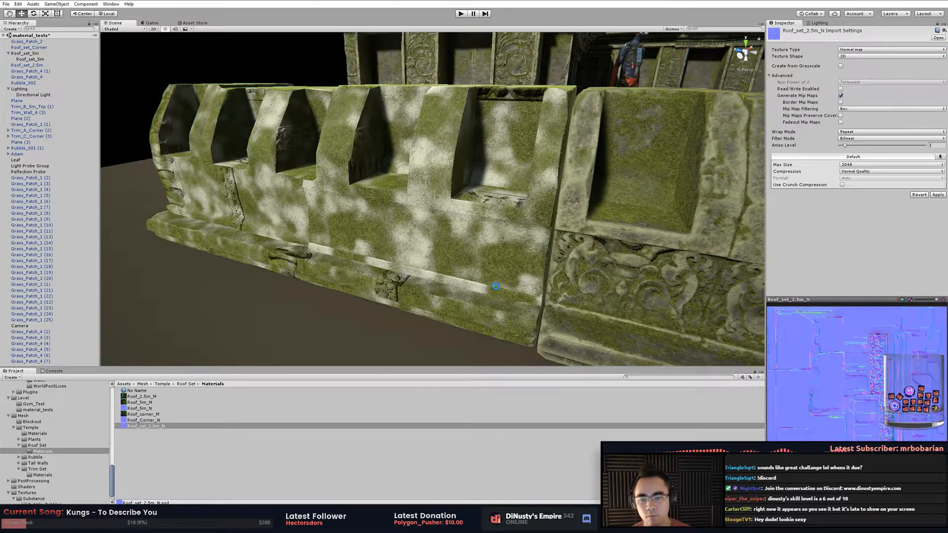
Assign Roof_set_2.5m_N as the Master Normal of the Roof_set_2.5m piece's 2p5_Roof material.
left_click(598, 166)
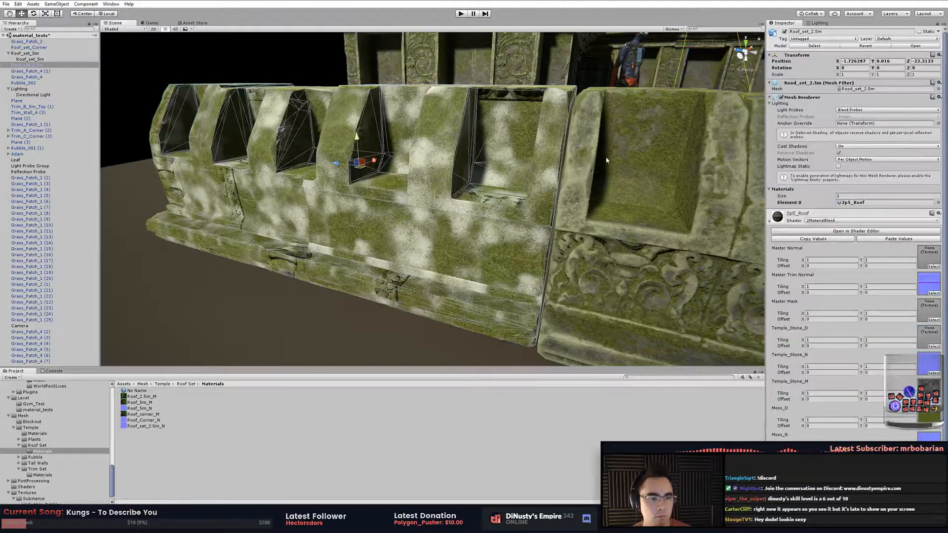
left_click(933, 265)
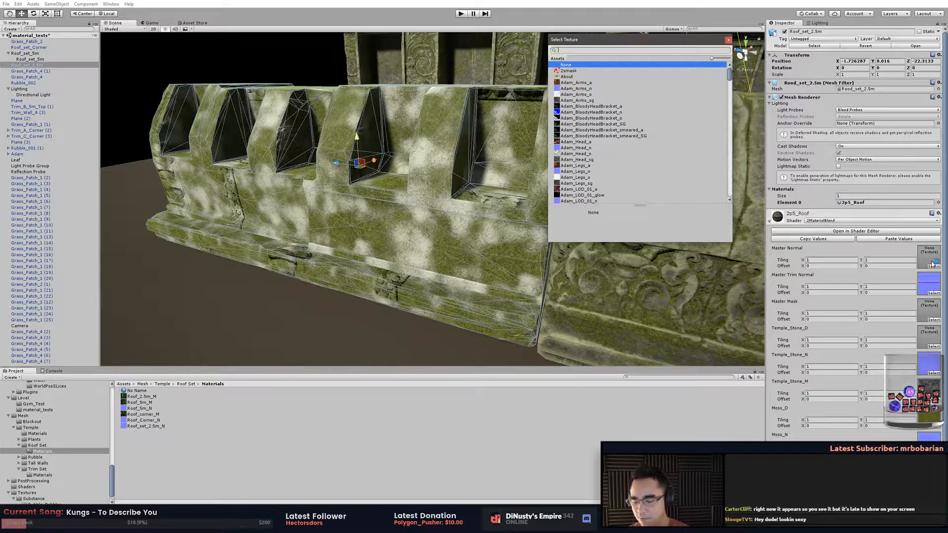
type("2.5")
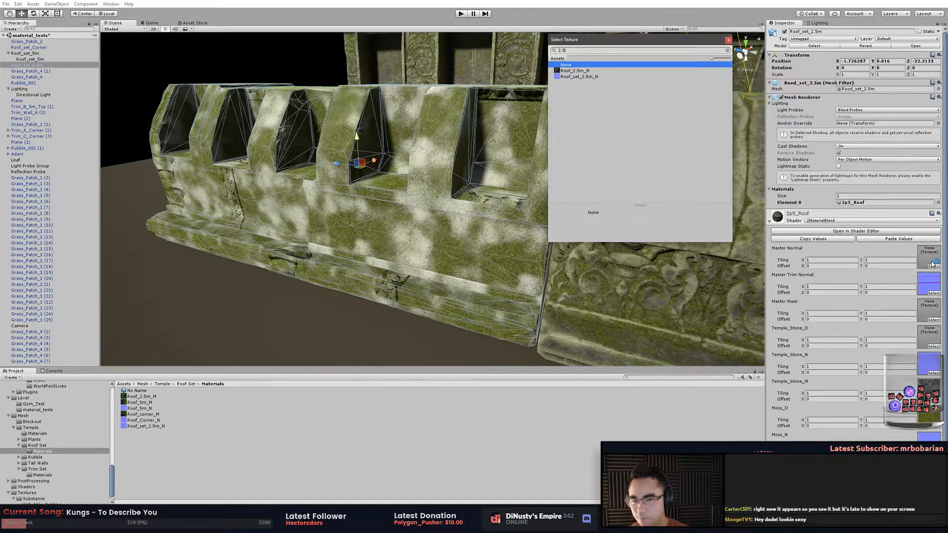
left_click(587, 77)
double_click(587, 78)
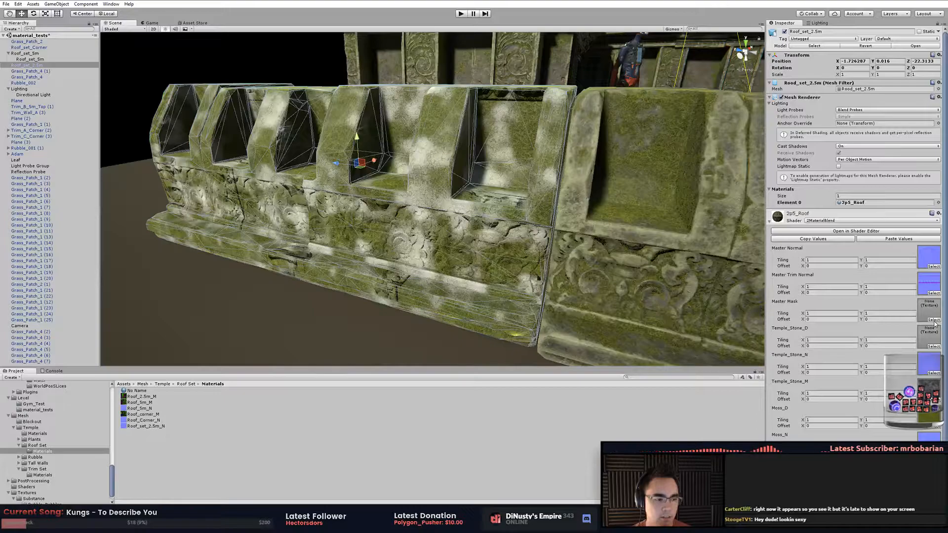
Assign Roof_2.5m_M as the Master Mask of the 2p5_Roof material.
left_click(933, 320)
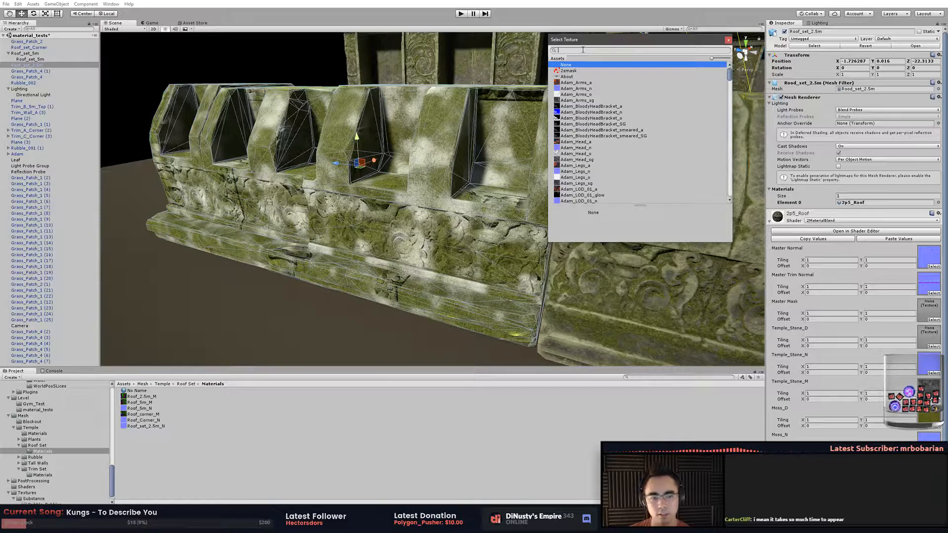
type("mast")
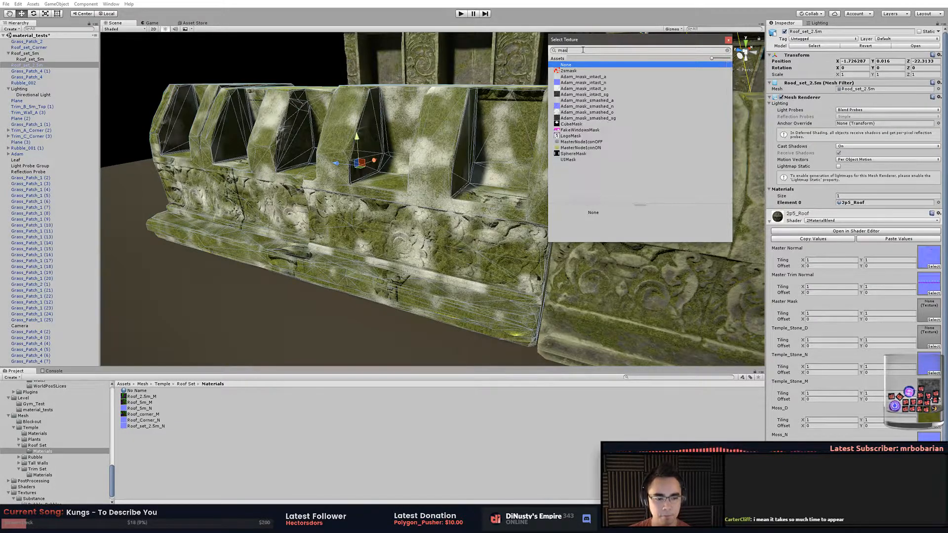
key("BackSpace")
key("BackSpace")
key("BackSpace")
key("BackSpace")
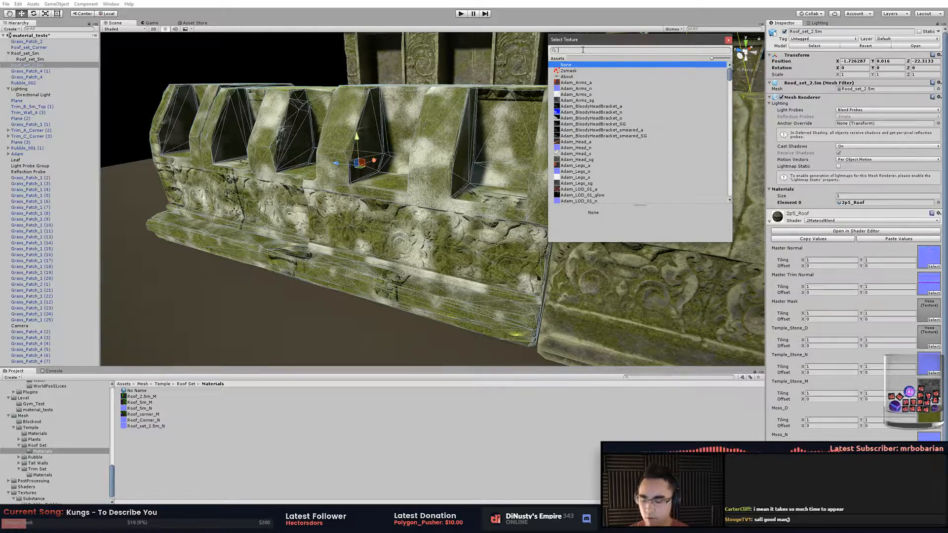
type("2.5")
left_click(605, 72)
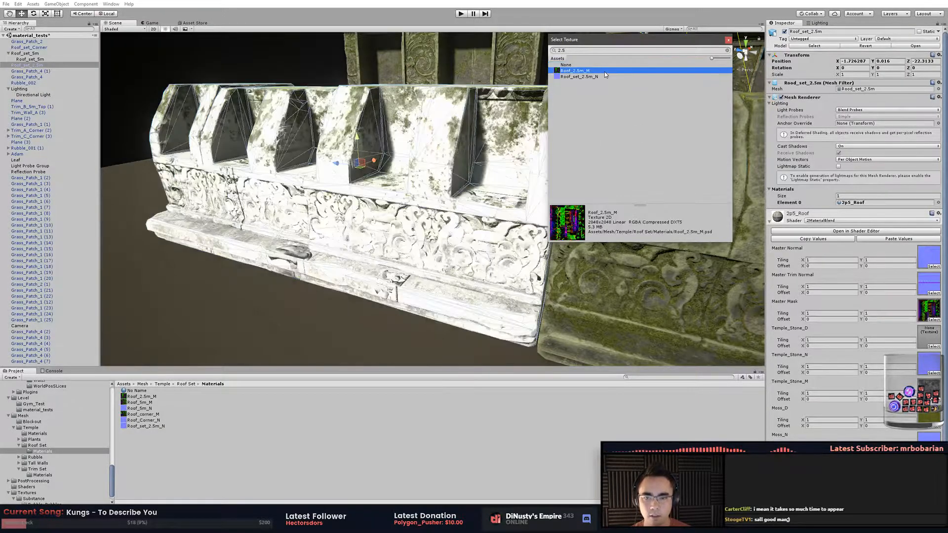
Assign the Temple_Stone_D texture to the Temple_Stone_D slot of the 2p5_Roof material.
double_click(604, 72)
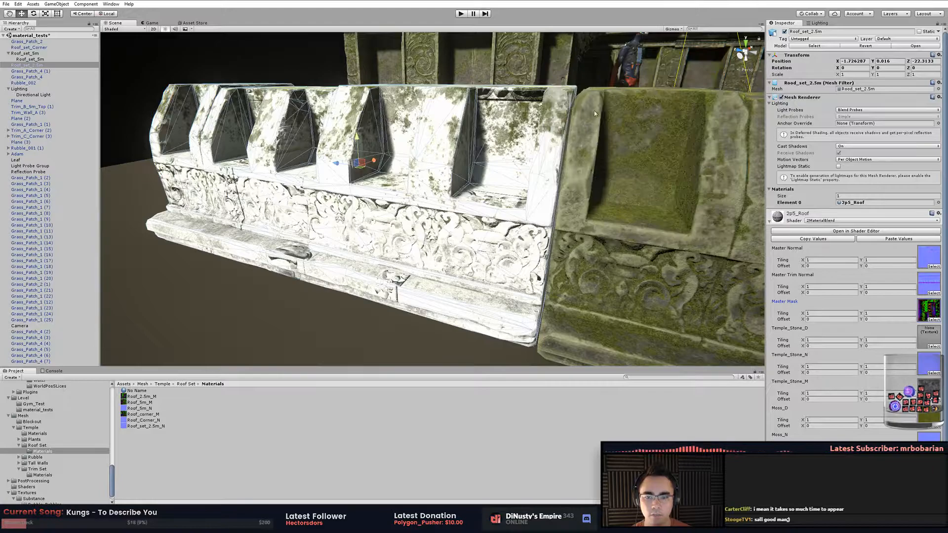
left_click(933, 346)
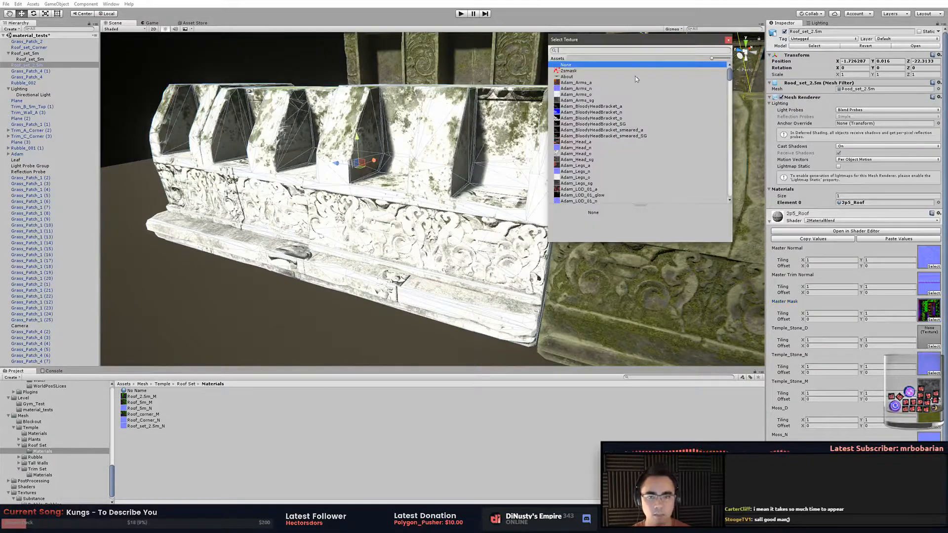
type("stone")
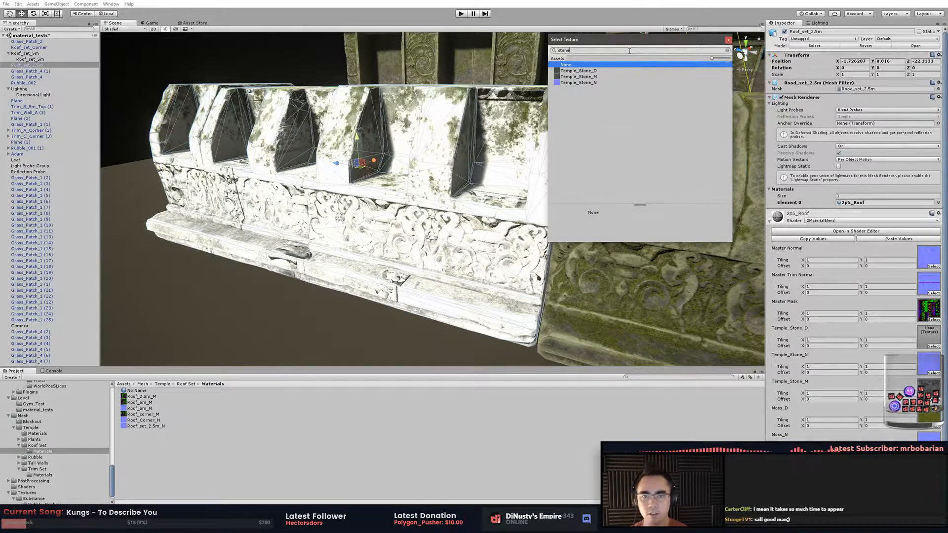
left_click(629, 70)
double_click(631, 71)
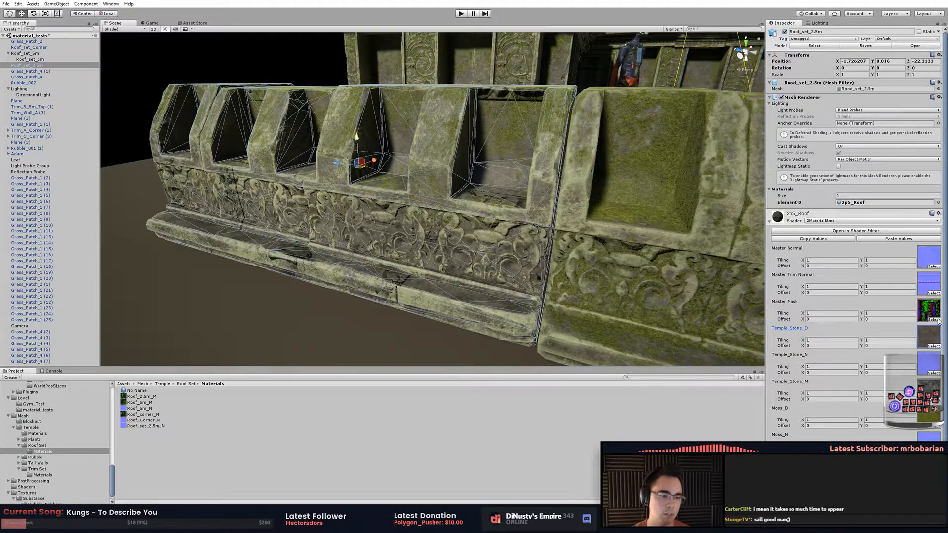
Assign snow_normal as the Master Trim Normal of the 2p5_Roof material.
left_click(931, 293)
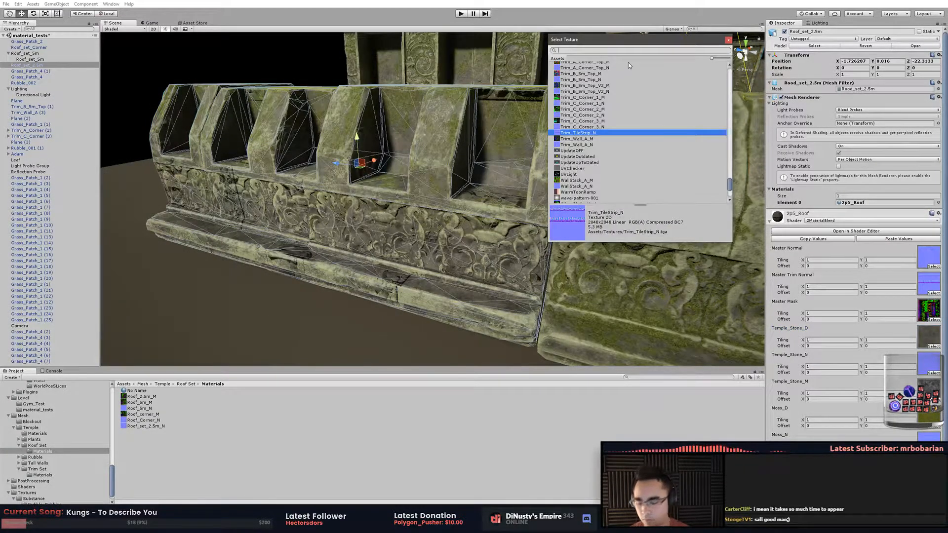
type("snow")
left_click(588, 112)
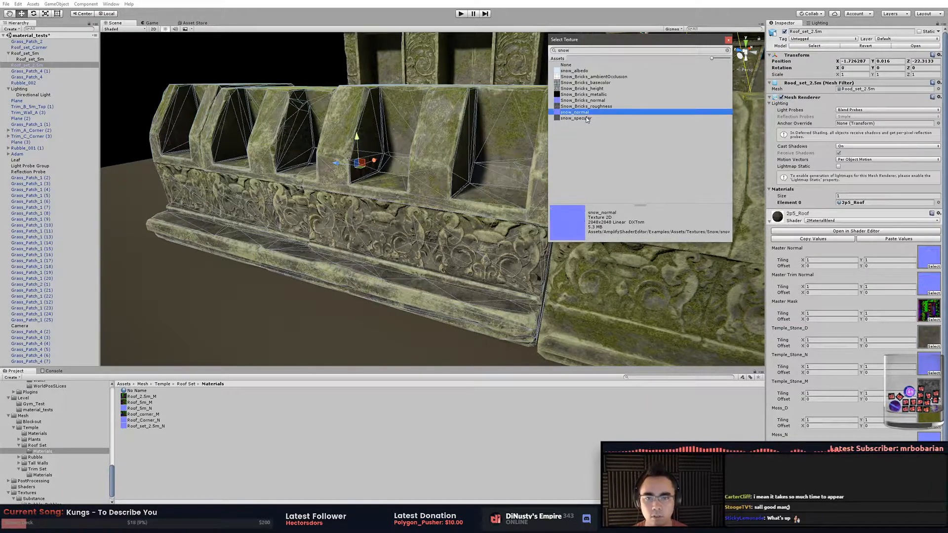
double_click(589, 112)
Compare the moss coverage on the Roof_set_2.5m piece with the neighbouring roof pieces, then select Roof_set_2.5m.
right_click_drag(345, 144, 551, 206)
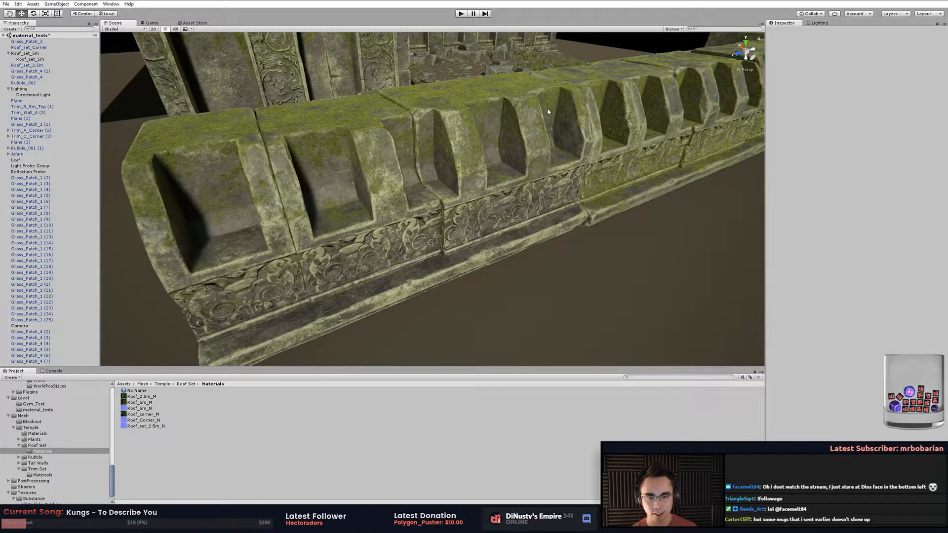
left_click(519, 141)
left_click(600, 43)
left_click_drag(573, 99, 523, 99, "alt")
left_click(509, 138)
left_click(579, 64)
left_click(504, 157)
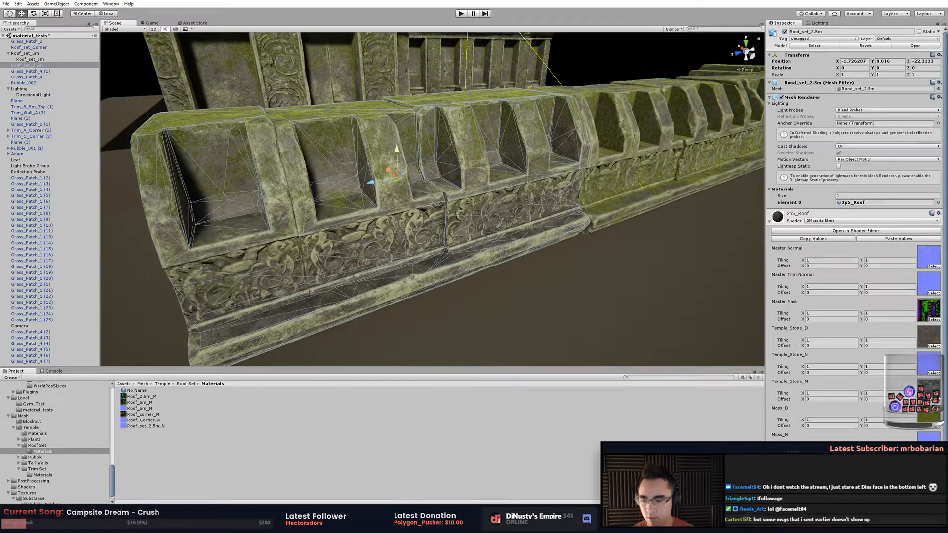
Switch to Substance Painter and delete the Paint effect from the Mossy layer's mask.
key("alt+Tab")
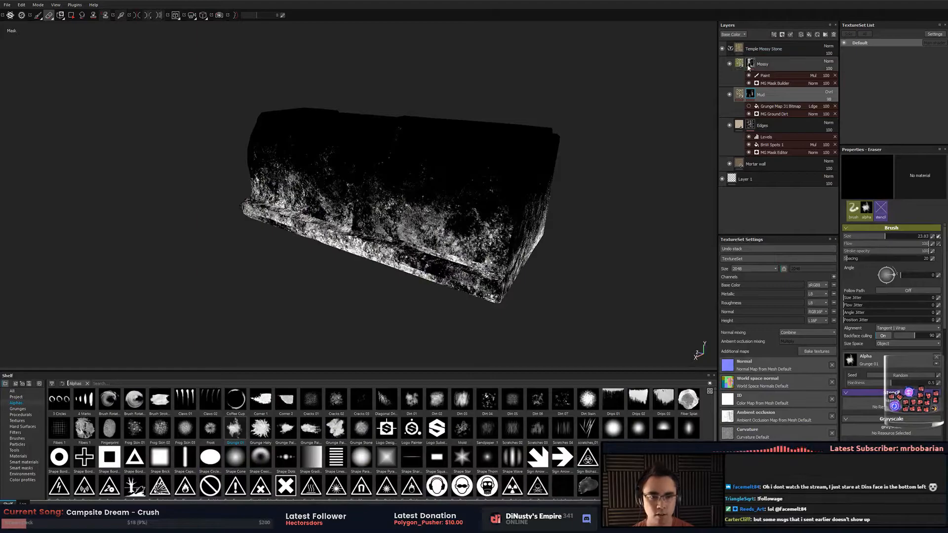
left_click_drag(654, 148, 586, 180, "alt")
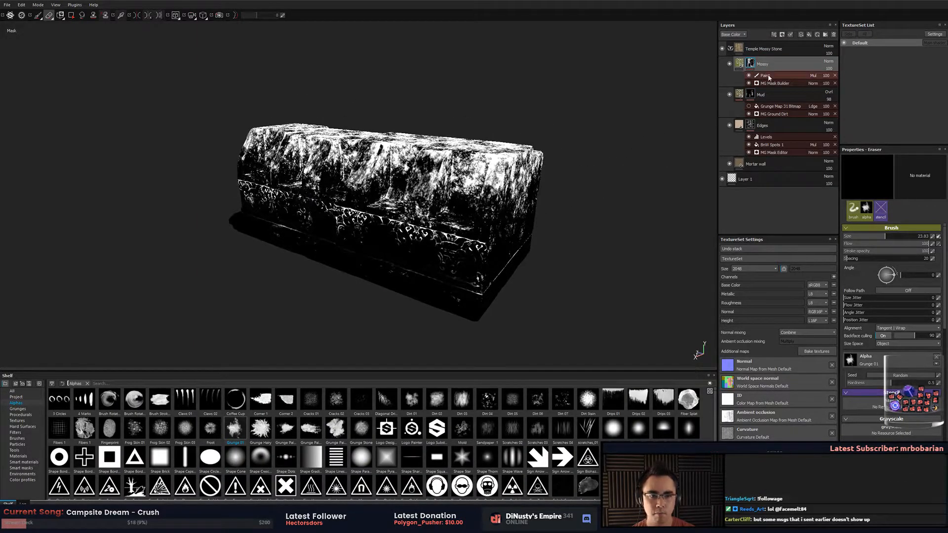
left_click(810, 75)
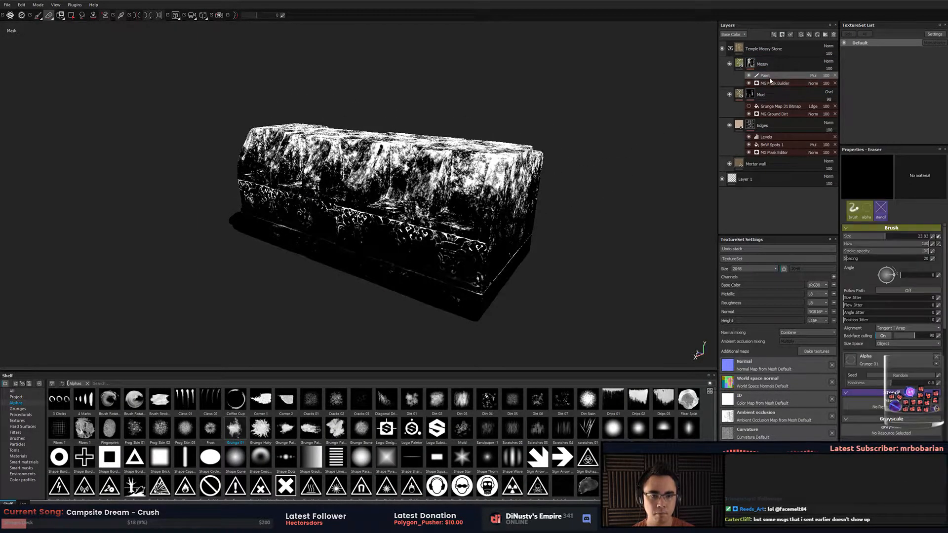
left_click(826, 76)
left_click_drag(836, 81, 840, 82)
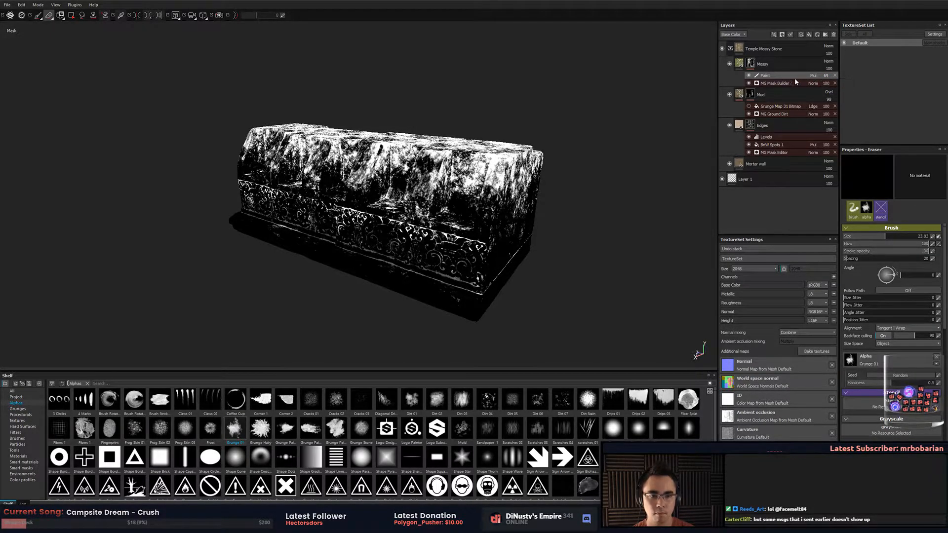
left_click(835, 76)
Set the Mossy mask's MG Mask Builder level to 0.44 and contrast to 0.62.
left_click(792, 76)
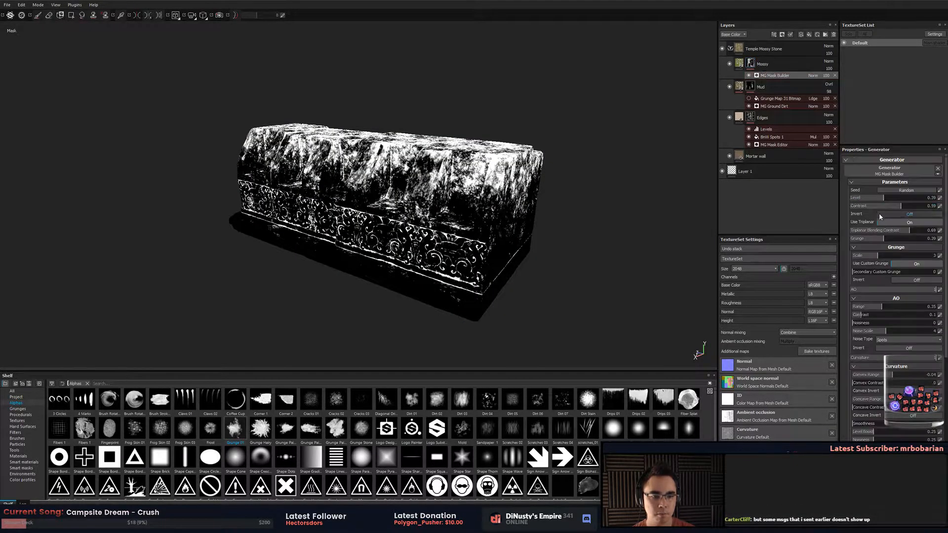
left_click_drag(893, 206, 903, 207)
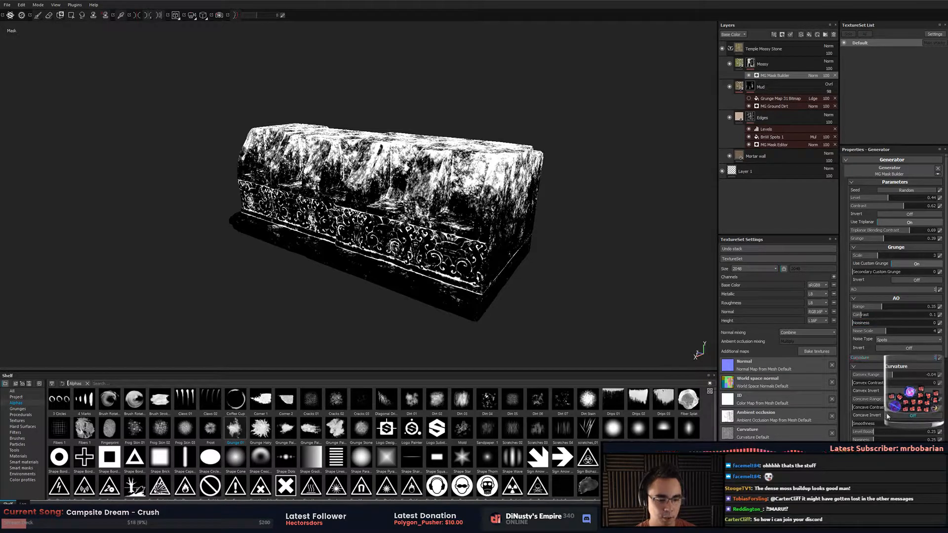
Set the Mossy mask builder's Top/Down Gradient to 0.82 and its AO range to 0.52.
scroll(887, 416, "down", 4)
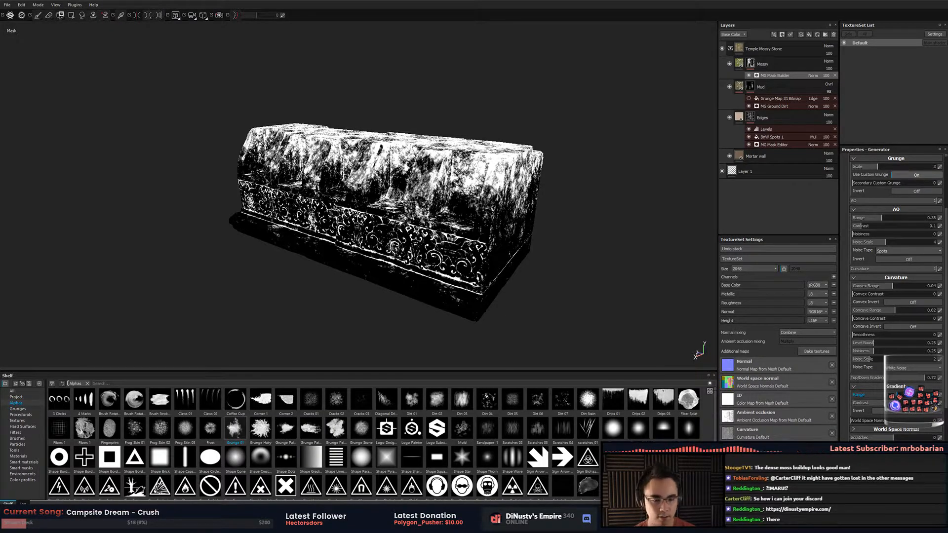
scroll(904, 420, "down", 1)
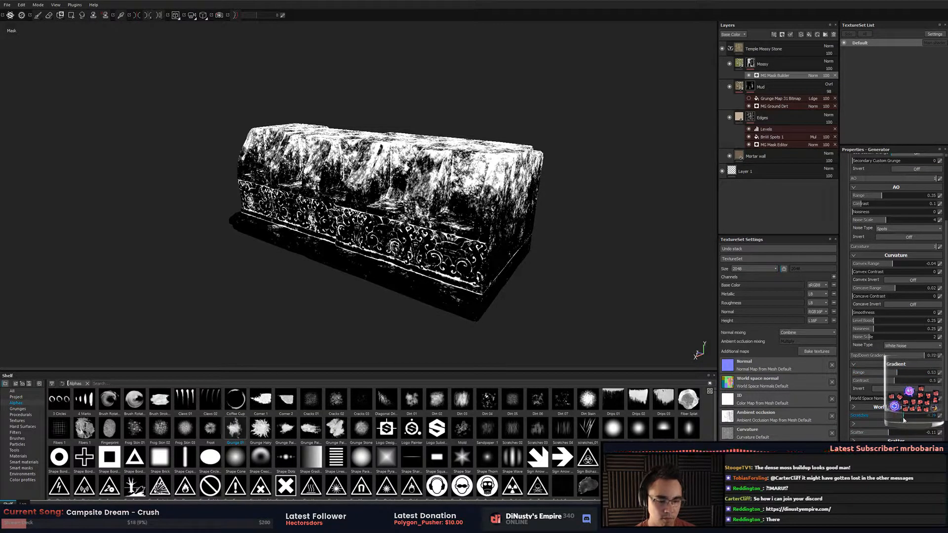
left_click(898, 364)
left_click(898, 364)
left_click(900, 355)
left_click_drag(899, 359, 927, 359)
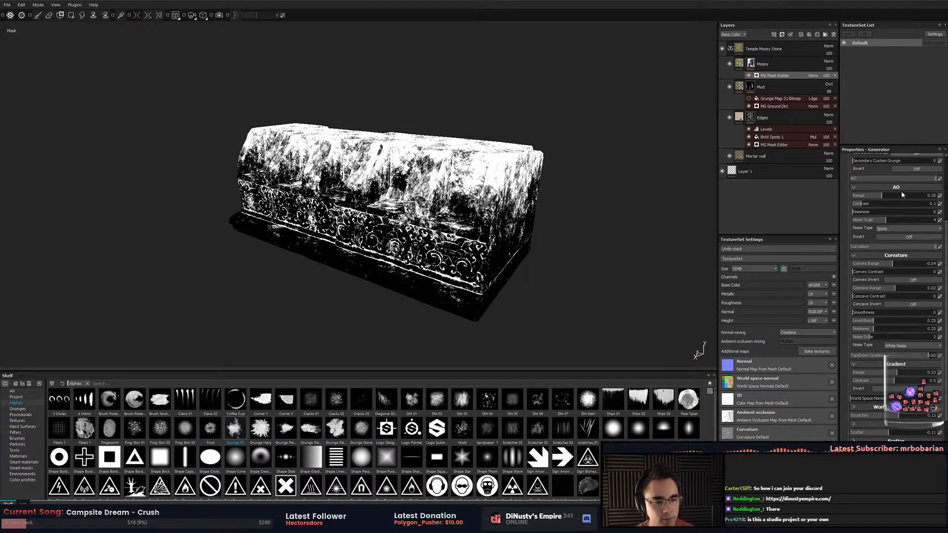
scroll(942, 225, "up", 1)
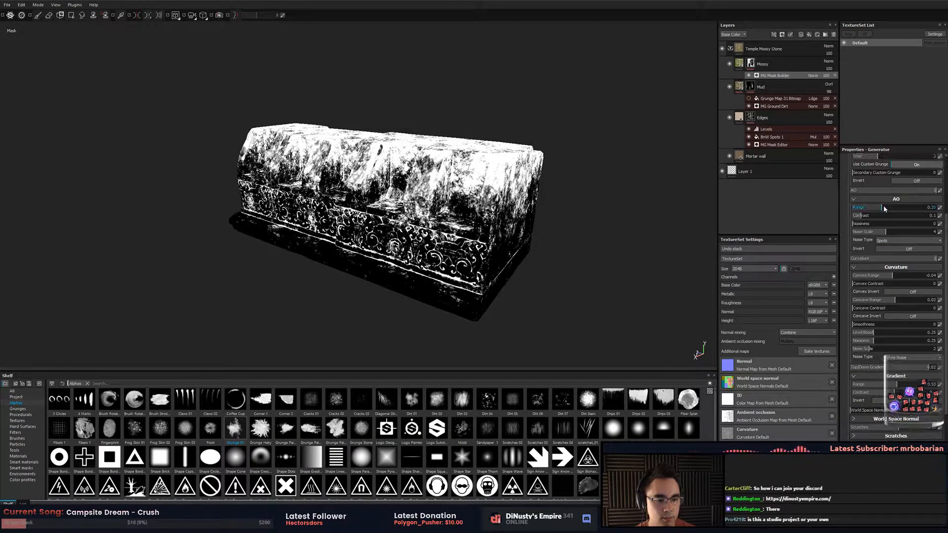
left_click_drag(883, 208, 894, 210)
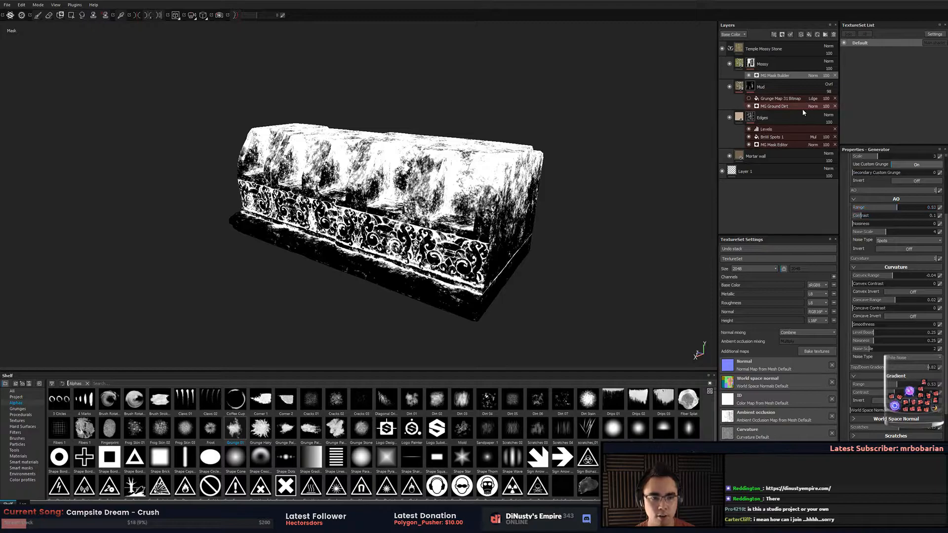
Export the Mossy mask to the clipboard, switch to Photoshop and merge it into the Moss layer of Roof_2.5m_M.psd.
left_click(750, 63)
right_click(751, 66)
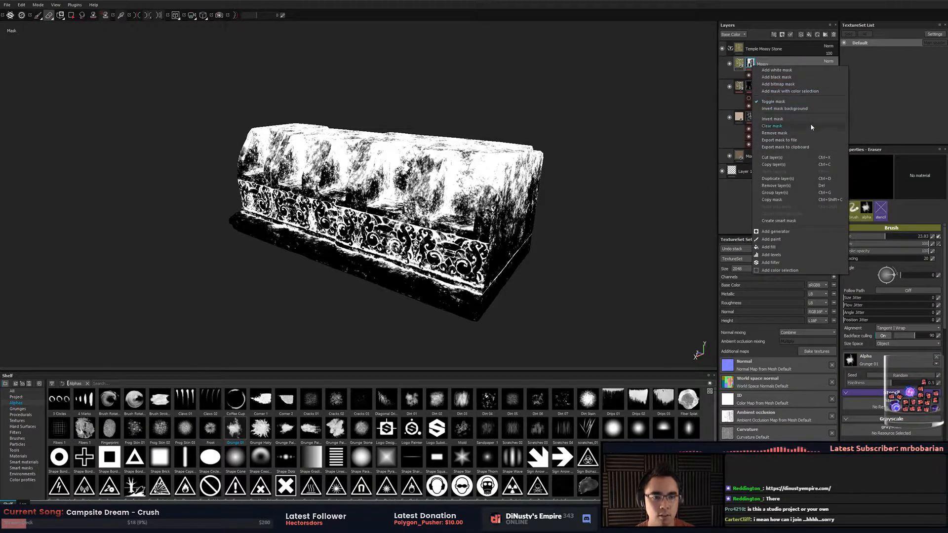
key("alt+Tab")
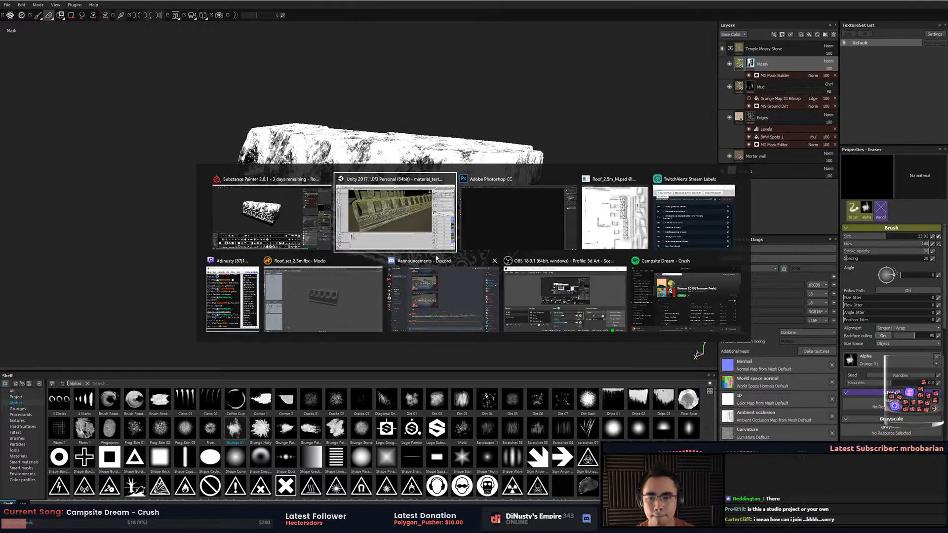
left_click(513, 215)
left_click(875, 126)
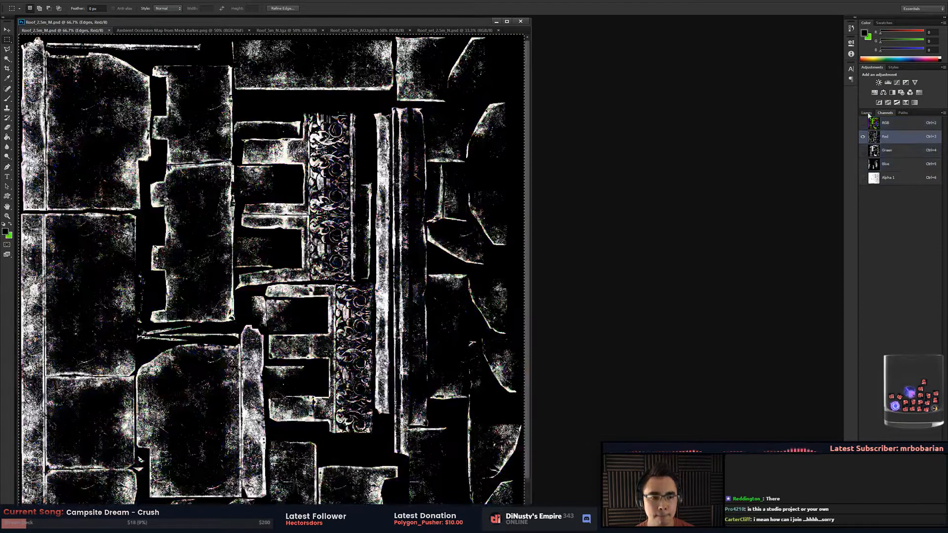
left_click(866, 113)
left_click(881, 170)
key("ctrl+v")
key("ctrl+e")
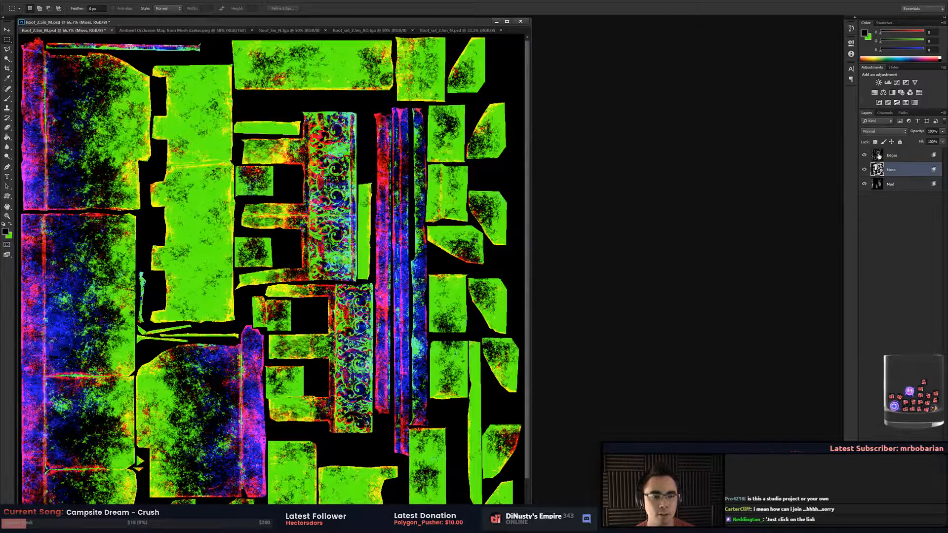
Switch to Unity and examine the updated moss on the Roof_set_2.5m piece from close up and across the whole temple scene.
key("alt+Tab")
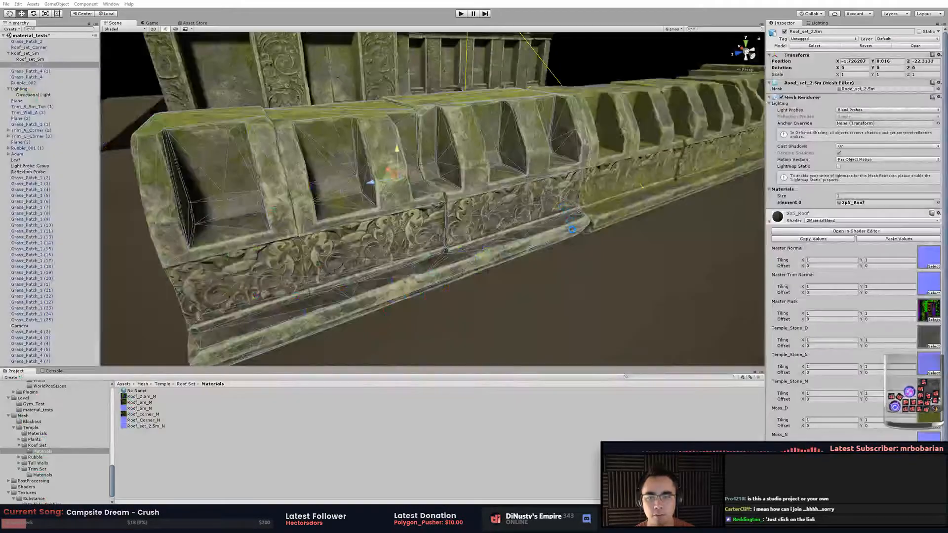
left_click(619, 300)
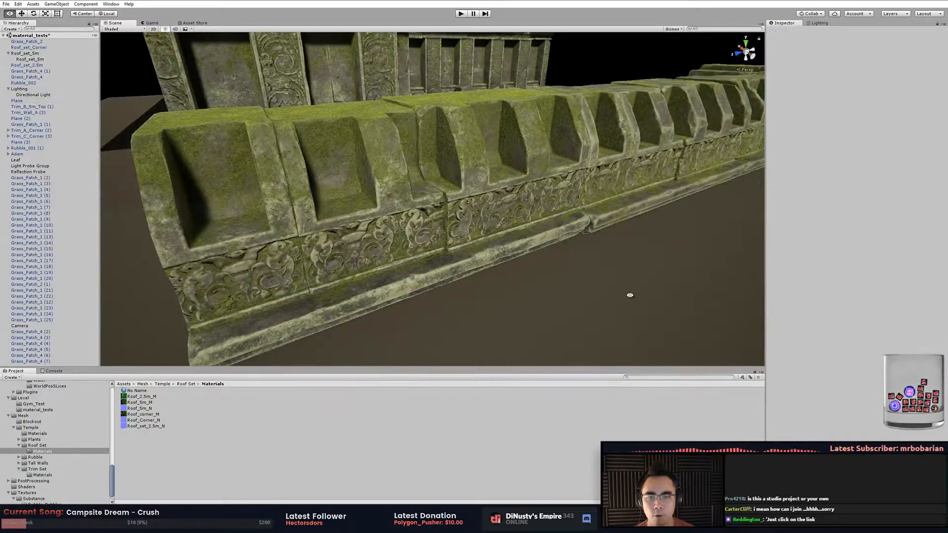
left_click_drag(630, 295, 595, 284, "alt")
scroll(595, 283, "up", 5)
scroll(594, 279, "down", 4)
middle_click_drag(575, 259, 594, 272)
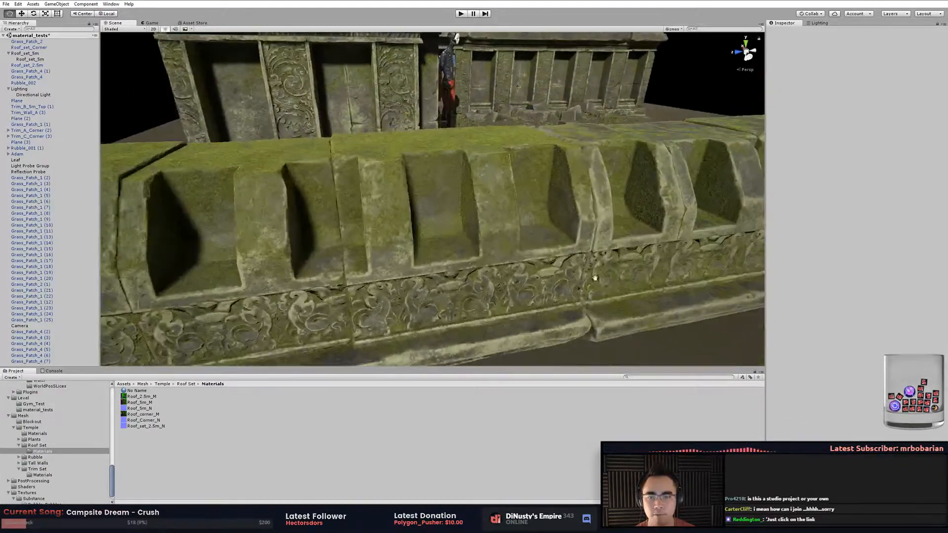
scroll(594, 272, "down", 5)
mouse_move(355, 286)
left_mouse_down("alt")
mouse_move(440, 294)
mouse_move(533, 237)
mouse_move(432, 220)
mouse_move(239, 228)
left_mouse_up("alt")
scroll(239, 228, "down", 5)
left_click_drag(560, 259, 313, 220, "alt")
left_click_drag(528, 225, 431, 214, "alt")
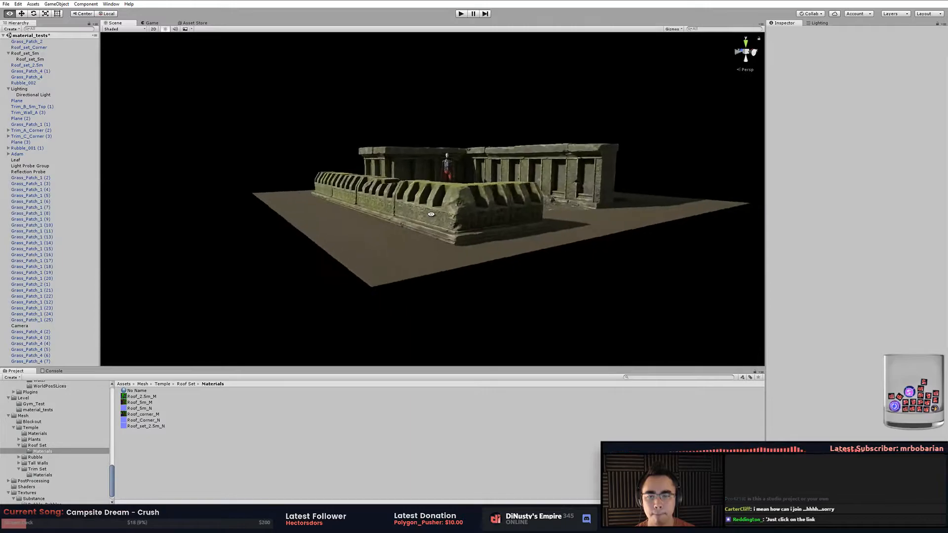
scroll(600, 271, "up", 3)
left_click_drag(600, 271, 486, 227, "alt")
scroll(597, 254, "up", 2)
left_click_drag(597, 254, 533, 208, "alt")
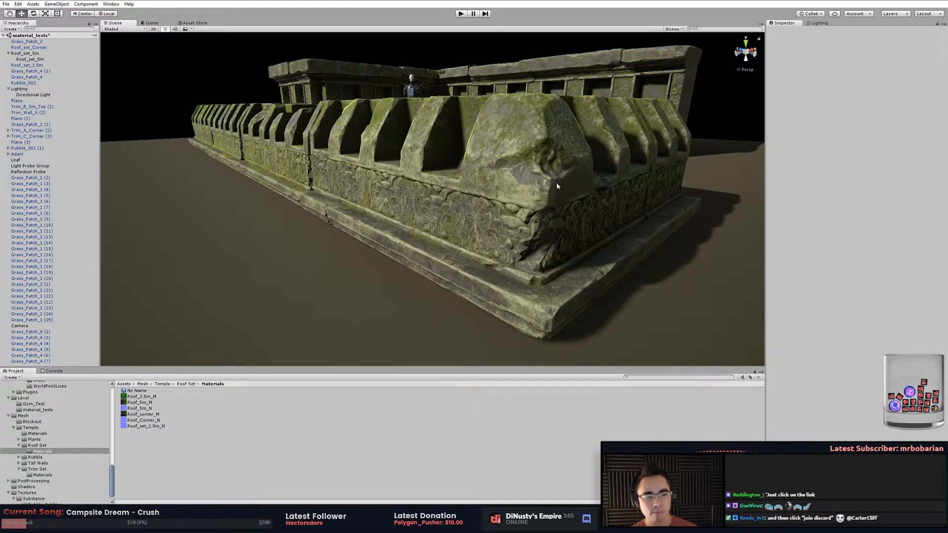
Examine the Roof_set_Corner piece and its transition to the adjoining roof pieces from several angles.
right_click_drag(602, 175, 492, 240)
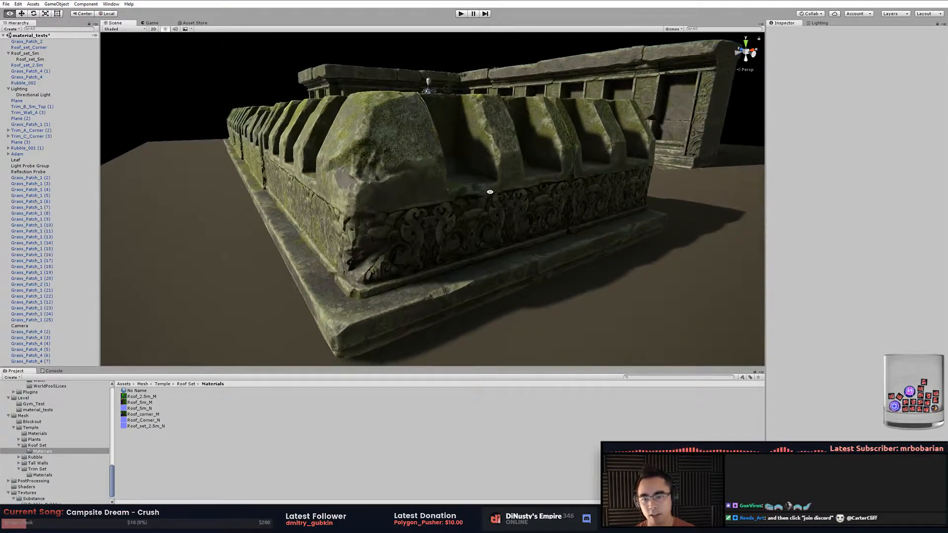
right_click_drag(493, 170, 528, 221)
left_click(529, 221)
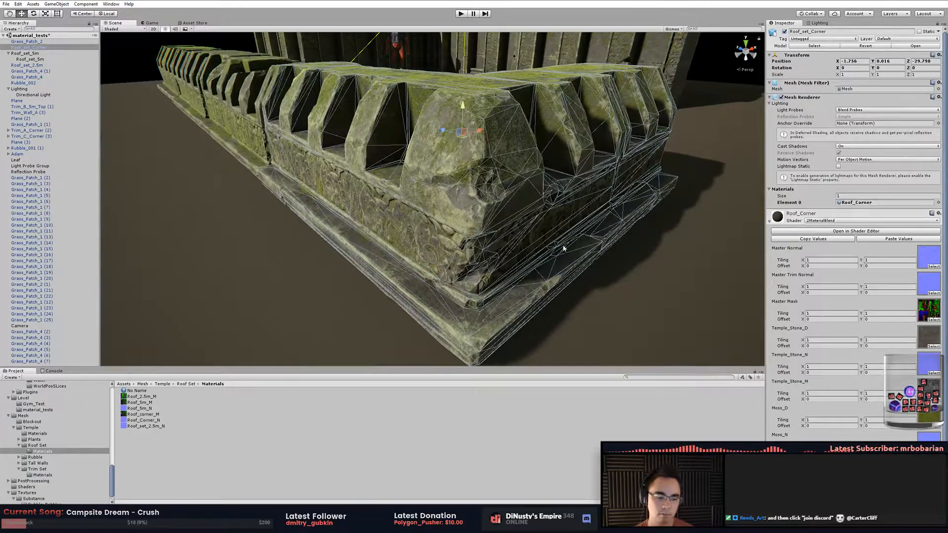
right_click_drag(615, 199, 628, 185)
left_click(664, 80)
right_click_drag(588, 144, 561, 122)
middle_click_drag(656, 197, 671, 111)
left_click(576, 175)
left_click_drag(578, 176, 605, 209, "alt")
left_click(701, 202)
left_click_drag(700, 202, 694, 140, "alt")
left_click(583, 181)
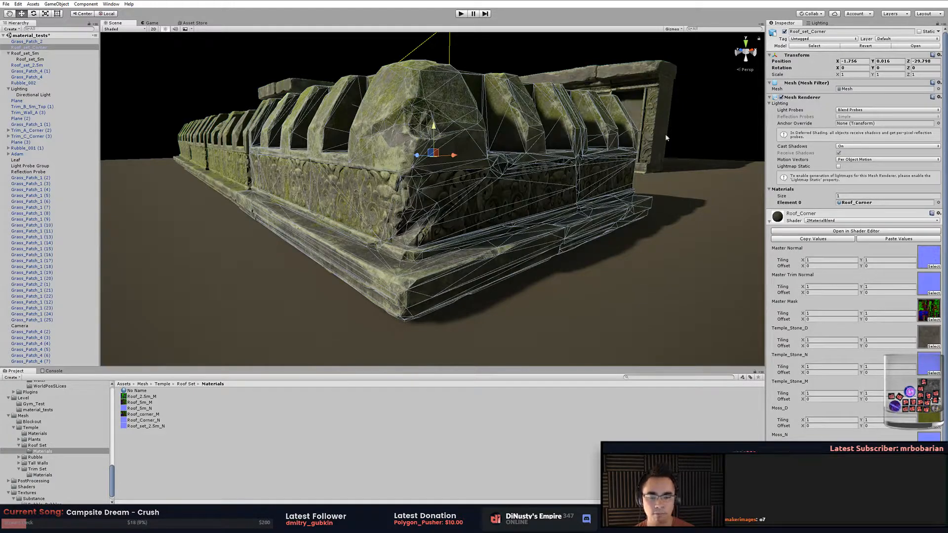
left_click(636, 144)
left_click_drag(613, 201, 606, 246, "alt")
left_click_drag(392, 243, 432, 212, "alt")
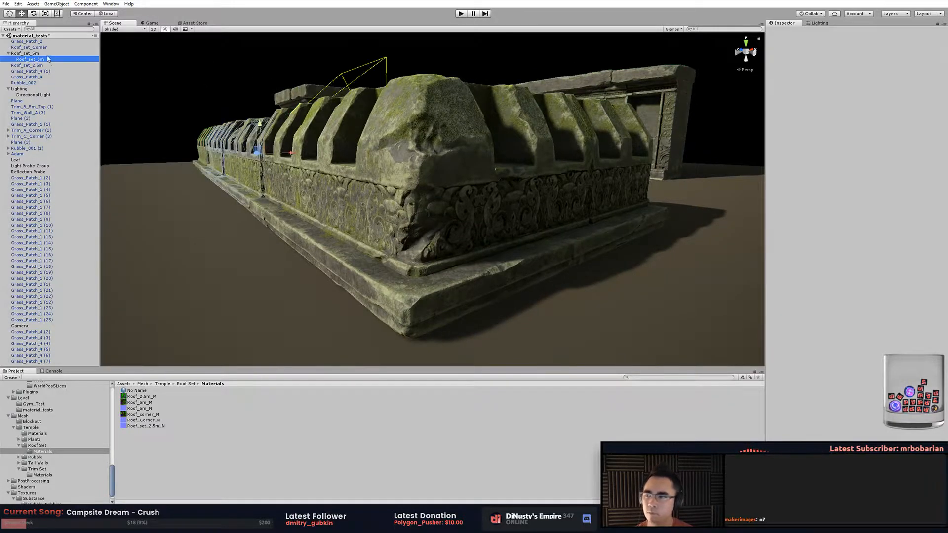
Set the Directional Light's Y rotation to -201.5 and check the changed lighting on the roof set.
left_click(33, 95)
left_click_drag(879, 62, 706, 103)
left_click_drag(701, 158, 651, 151, "alt")
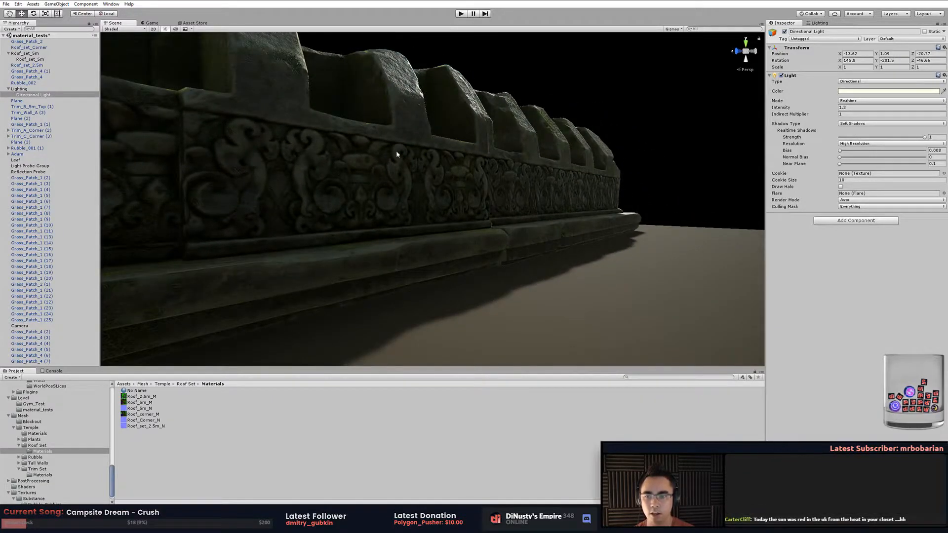
left_click_drag(425, 184, 641, 111, "alt")
left_click(614, 134)
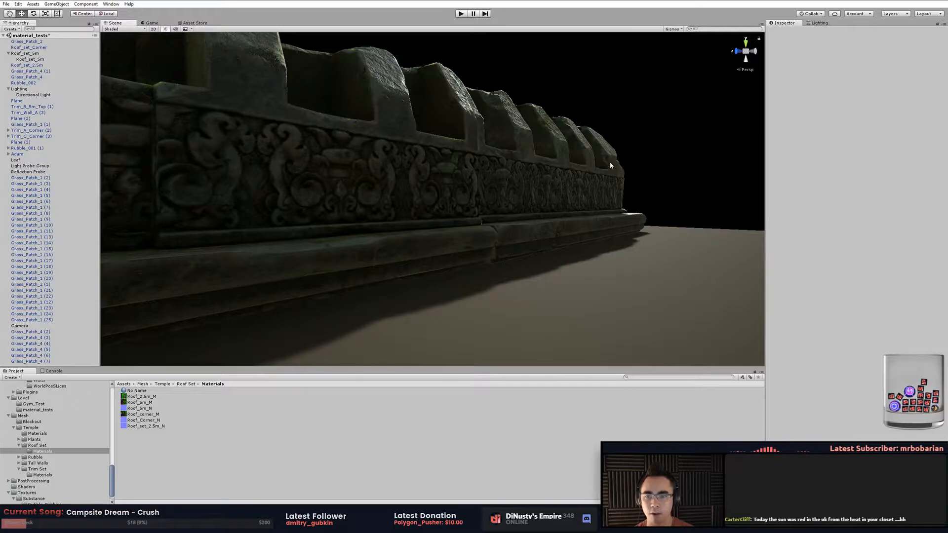
left_click(469, 154)
left_click_drag(469, 154, 456, 186, "alt")
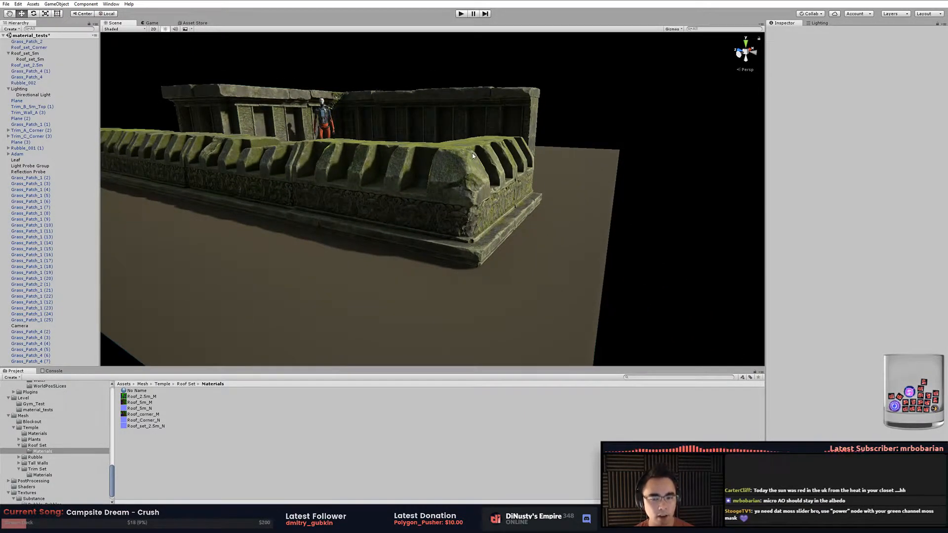
Examine the moss and stone detail on the roof pieces from close up and across the whole set.
left_click_drag(454, 152, 559, 229, "alt")
scroll(454, 193, "up", 5)
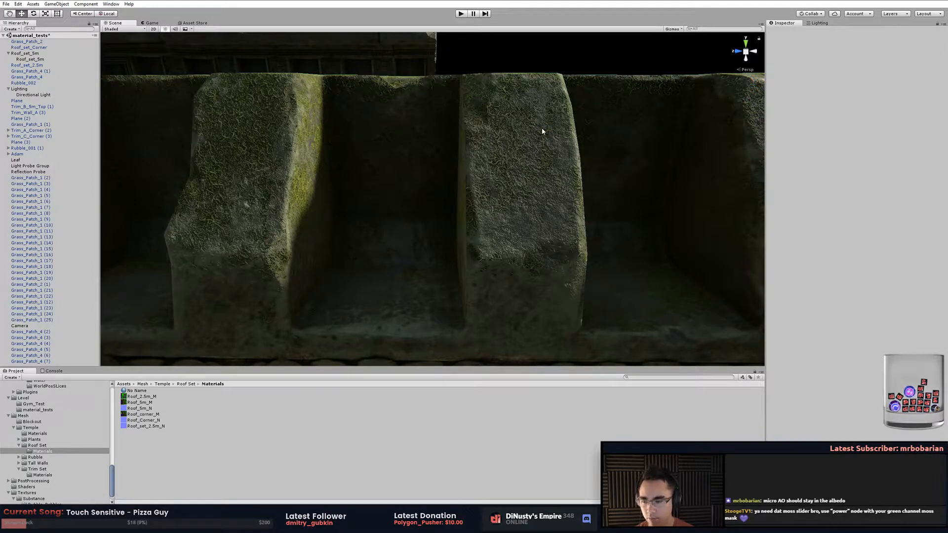
left_click_drag(480, 144, 406, 160, "alt")
right_click_drag(406, 159, 539, 190, "alt")
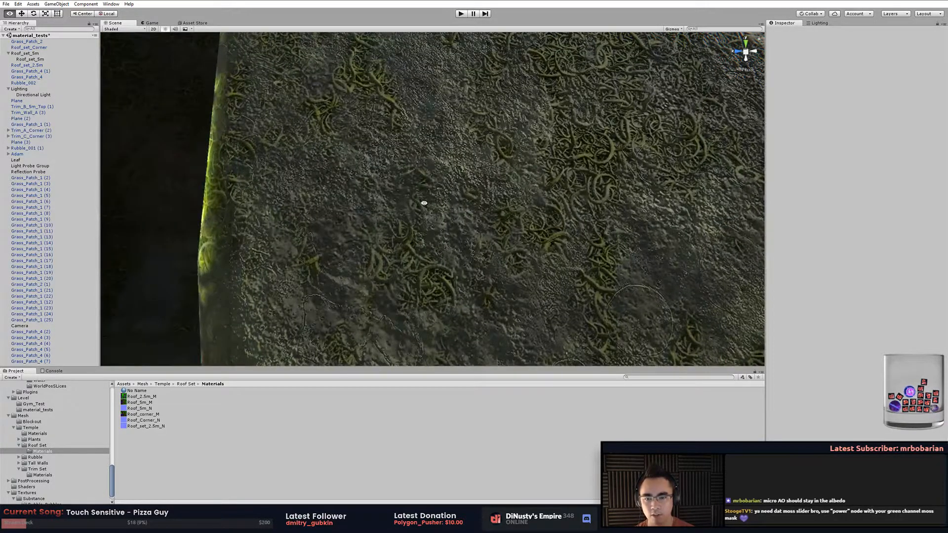
right_click_drag(611, 237, 416, 233, "alt")
mouse_move(416, 233)
left_mouse_down("alt")
mouse_move(423, 226)
mouse_move(436, 247)
mouse_move(400, 240)
left_mouse_up("alt")
Select all the roof set pieces together and move them up so they float above the temple walls.
left_click(299, 168)
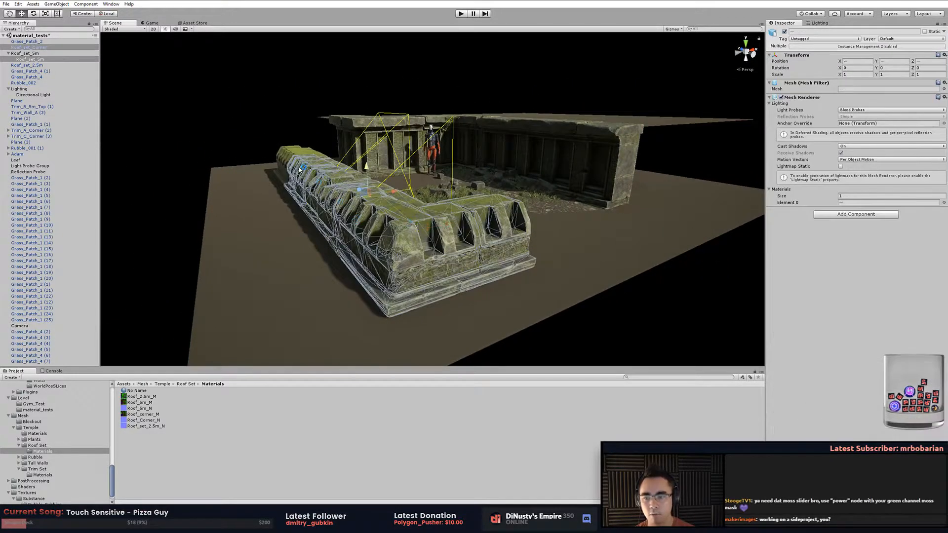
left_click_drag(345, 182, 456, 217)
left_click(493, 131)
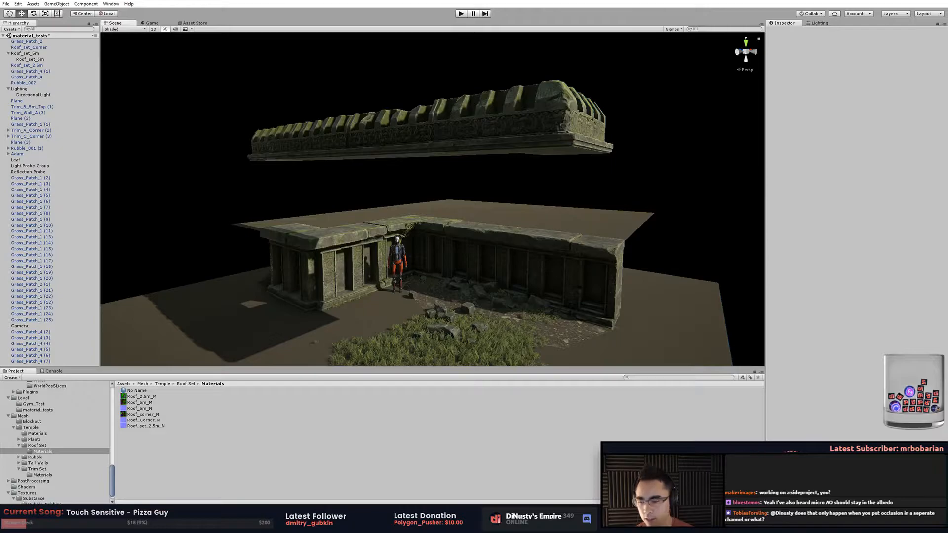
Switch to Photoshop, dock the floating Roof_2.5m_M.psd window and browse for an image in the Temple project's Reference\Cambodia folder.
key("alt+Tab")
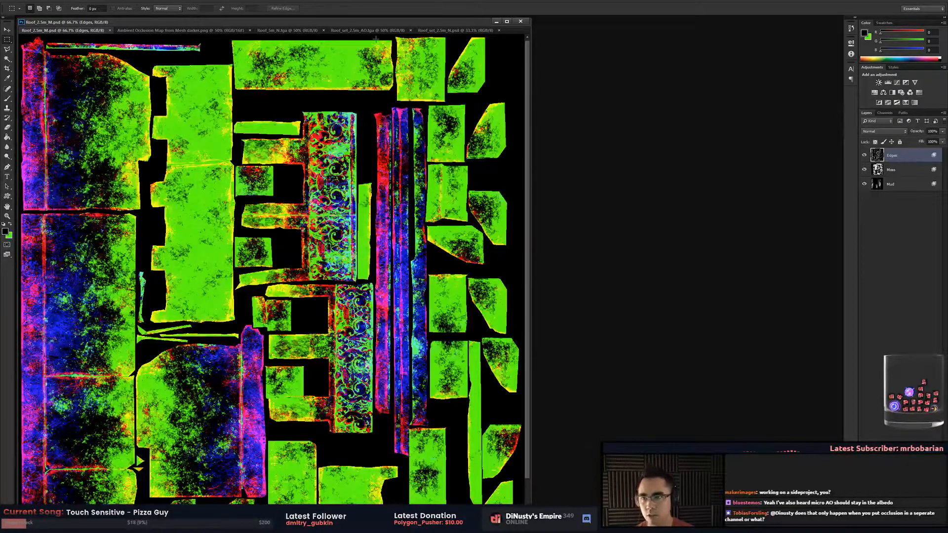
double_click(357, 24)
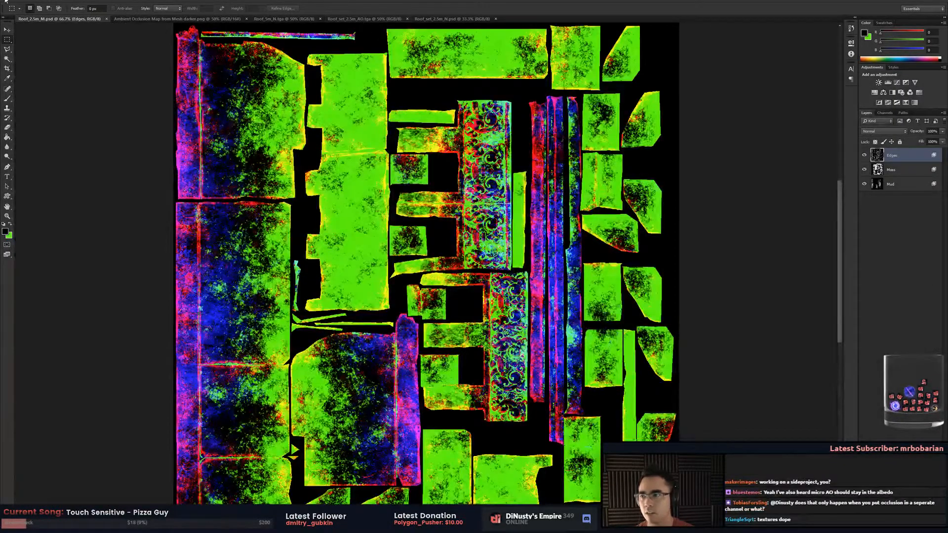
left_click(34, 1)
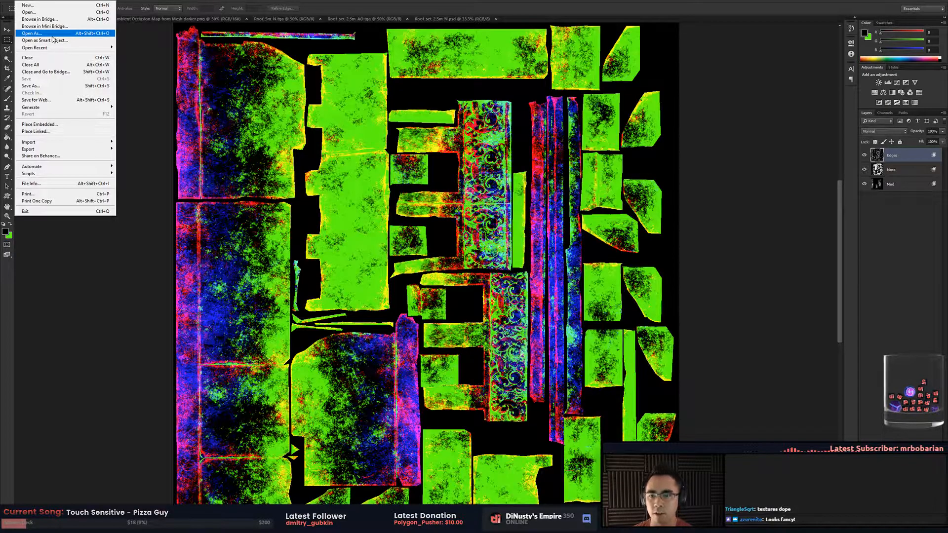
left_click(68, 12)
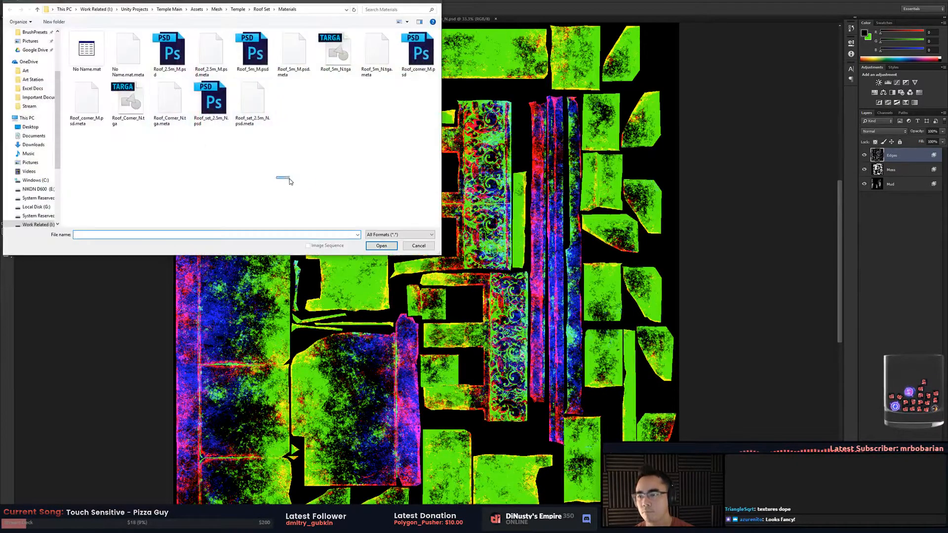
scroll(28, 50, "up", 3)
left_click(30, 47)
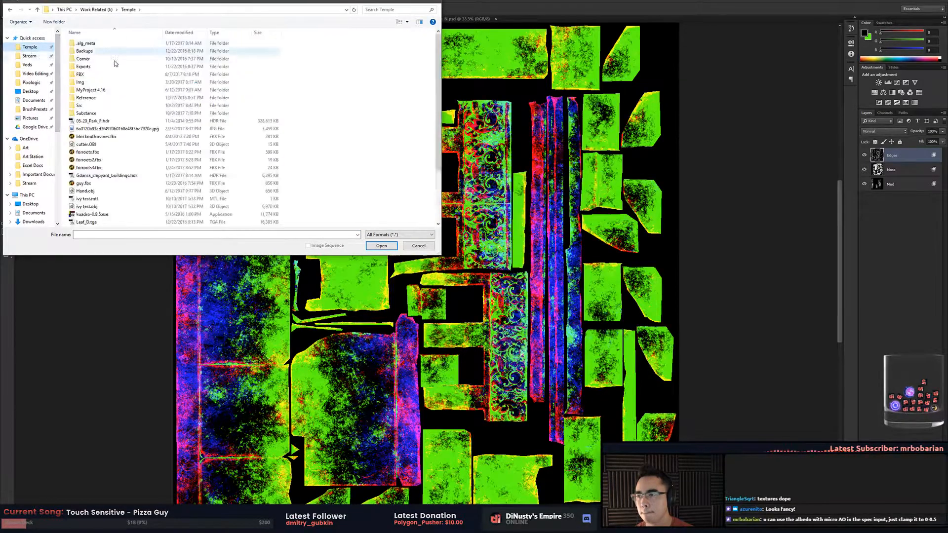
double_click(111, 113)
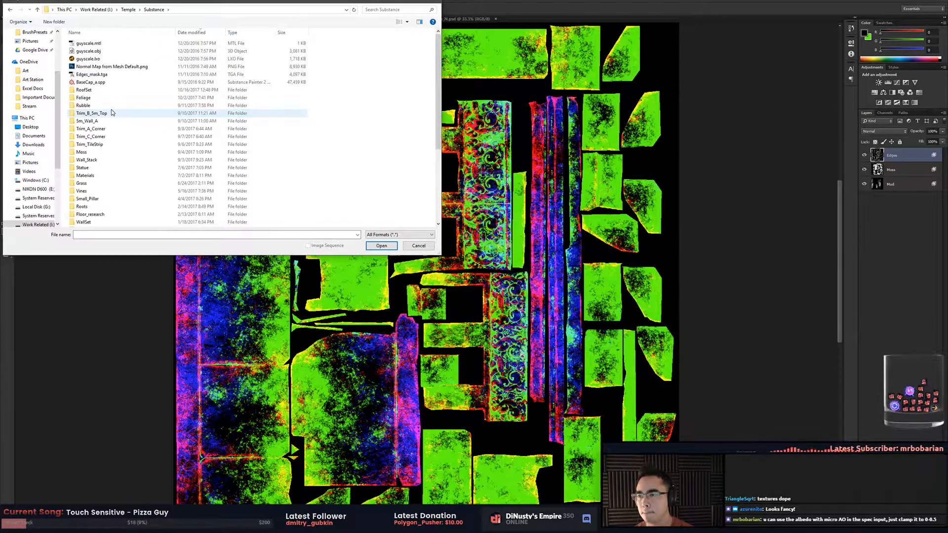
key("alt+Left")
double_click(108, 99)
double_click(108, 99)
scroll(220, 115, "down", 3)
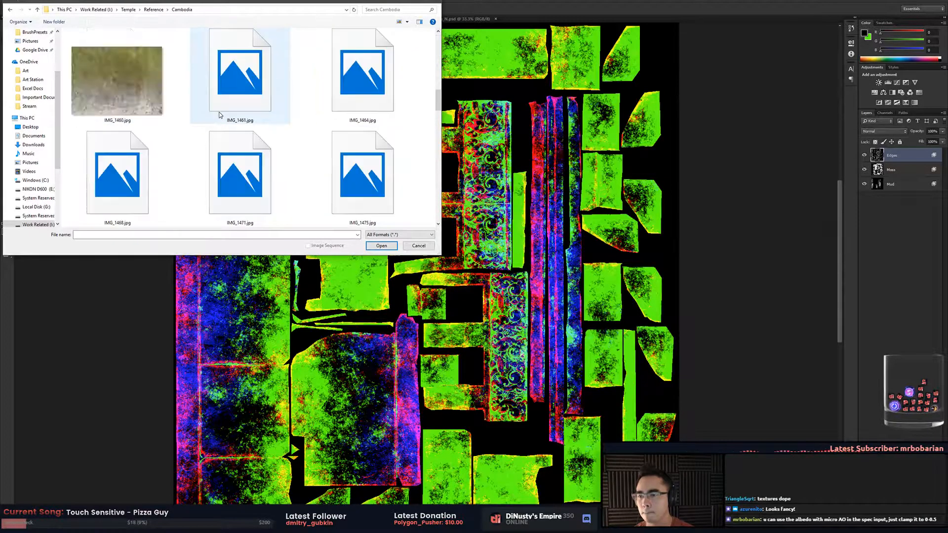
Open the reference image uncharted3-rumor-02-1024x495.jpg and view it enlarged at 200%.
left_click_drag(437, 106, 438, 212)
left_click(262, 191)
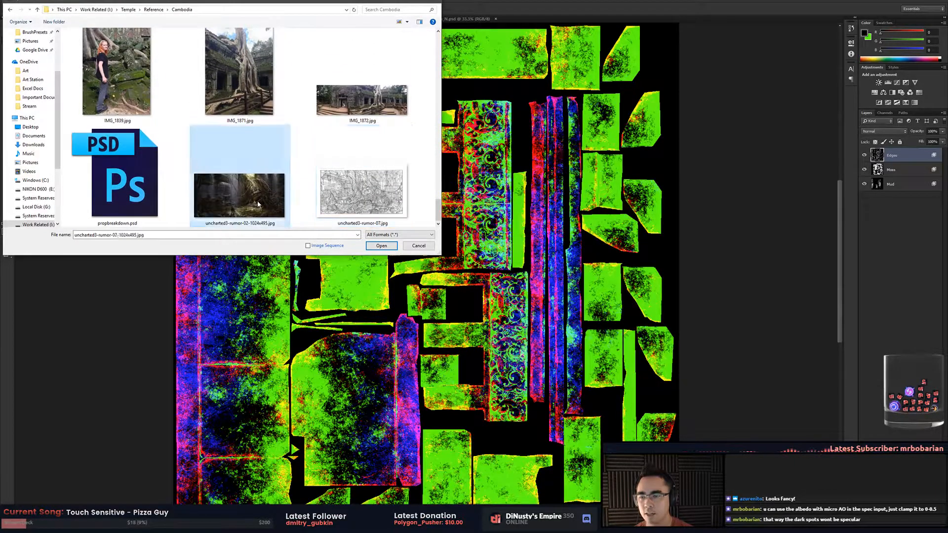
double_click(262, 191)
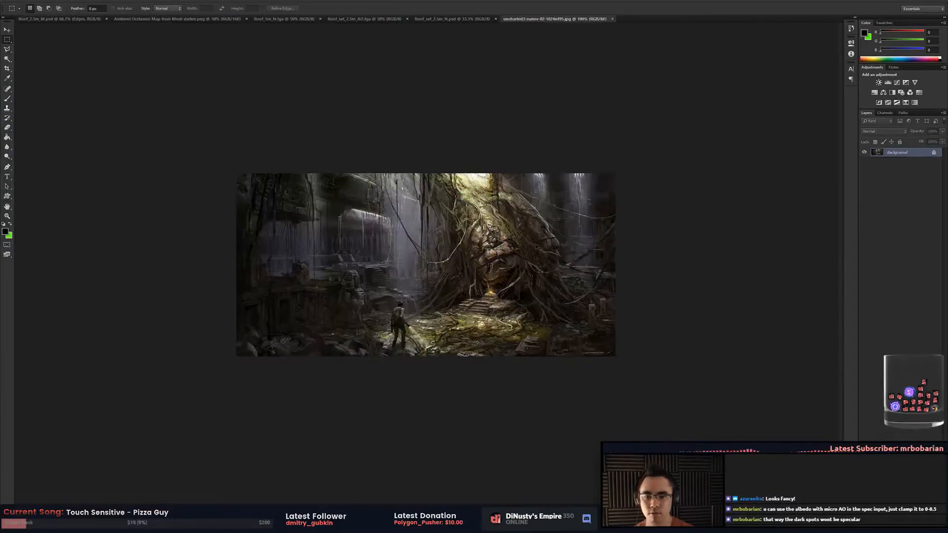
key("ctrl+plus")
key("ctrl+plus")
key("ctrl+minus")
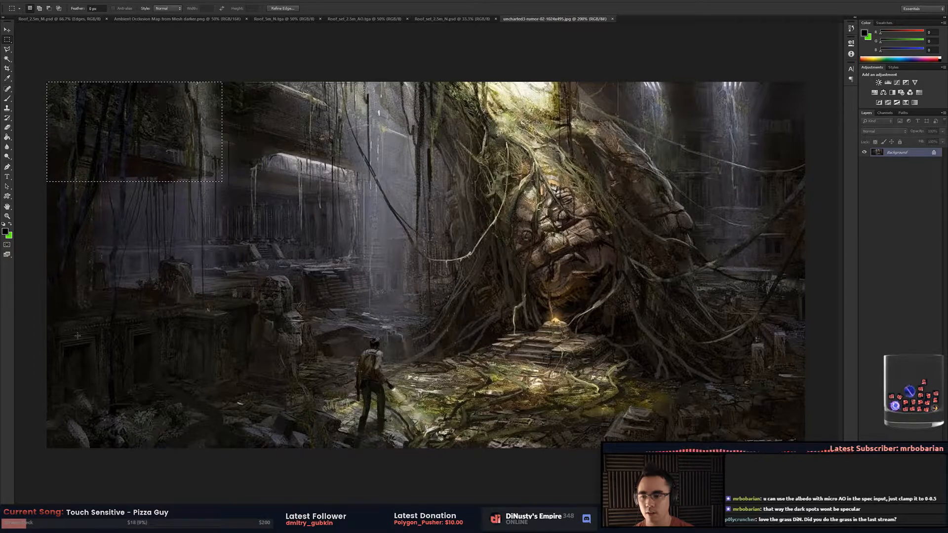
Switch to Unity and look over the temple walls, rubble and grass beneath the raised roof set.
key("alt+Tab")
left_click(434, 215)
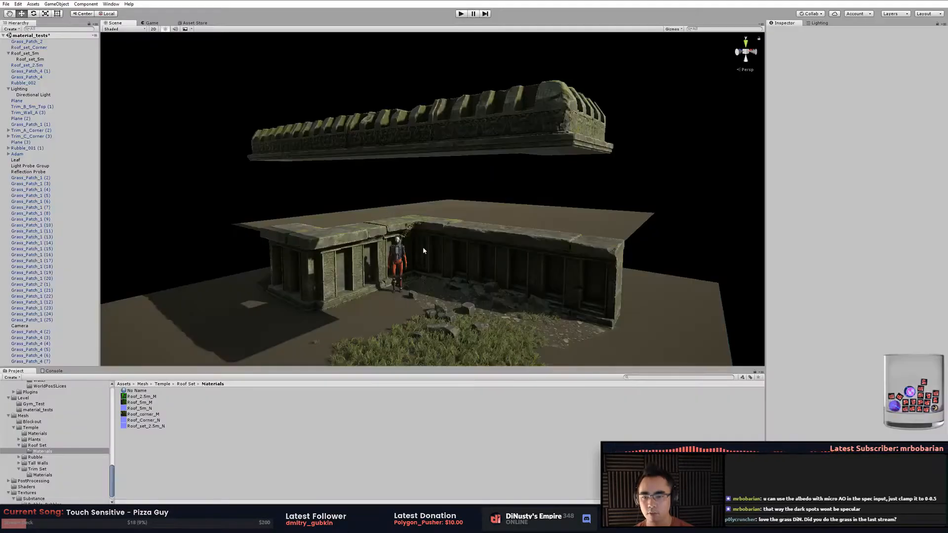
left_click_drag(334, 252, 533, 262, "alt")
scroll(438, 272, "up", 3)
middle_click_drag(533, 261, 548, 248)
left_click_drag(547, 247, 393, 256, "alt")
left_click(376, 241)
left_click(437, 143)
left_click_drag(414, 224, 607, 247, "alt")
Duplicate the Trim_A_Corner piece and align the copy with the open end of the long wall.
left_click(314, 204)
key("f")
left_click_drag(486, 219, 447, 172, "alt")
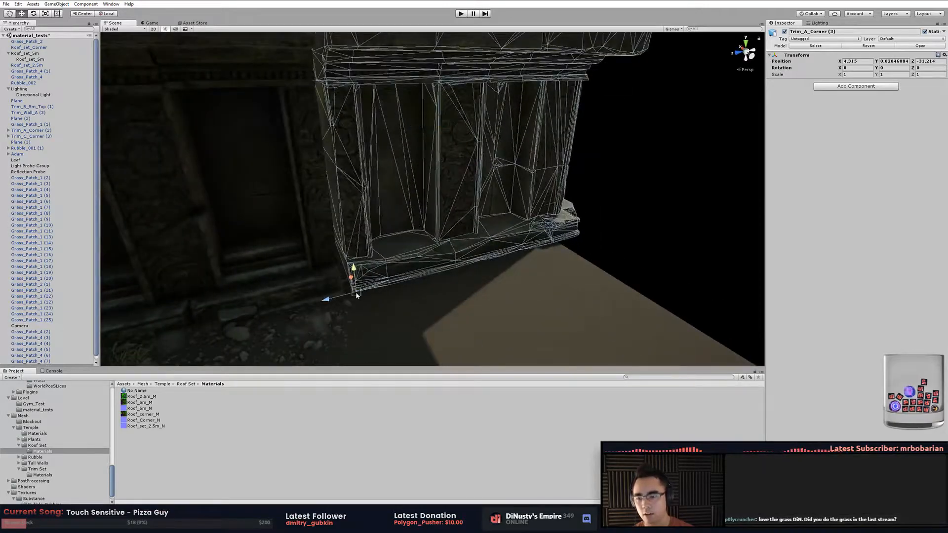
left_click_drag(356, 295, 341, 298)
left_click_drag(449, 323, 518, 275, "alt")
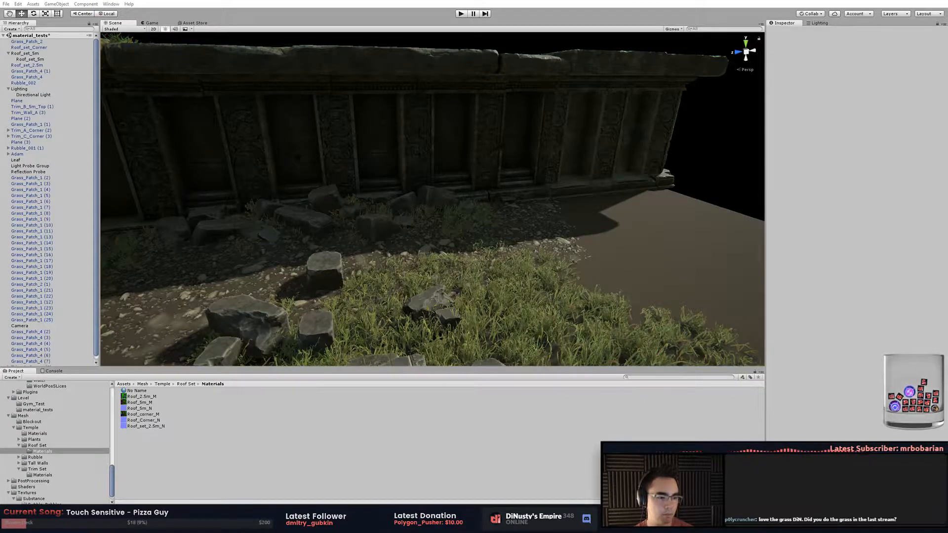
Examine the extended wall, grass patches and rubble from a distance and from close up.
left_click_drag(571, 187, 478, 165, "alt")
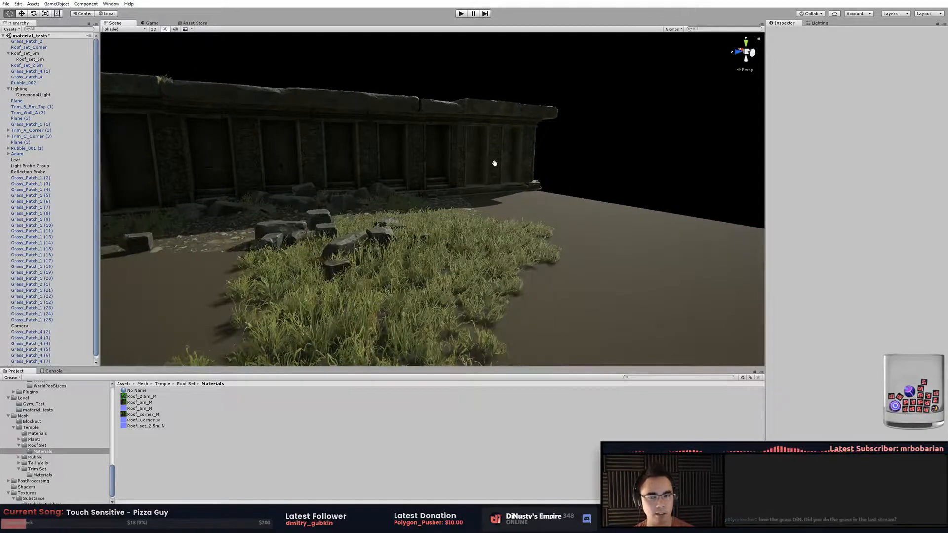
left_click(392, 218)
left_click_drag(392, 217, 346, 258, "alt")
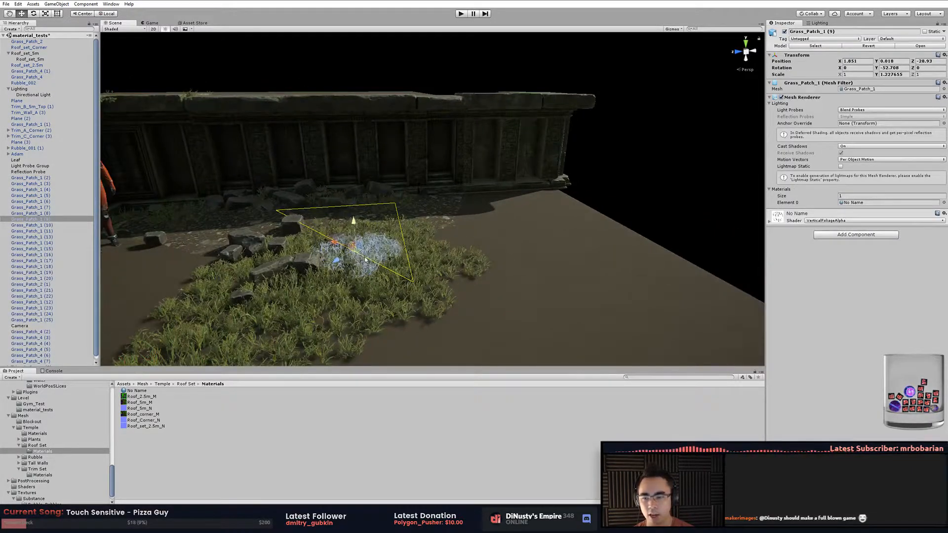
left_click(673, 164)
mouse_move(673, 165)
left_mouse_down("alt")
mouse_move(433, 243)
mouse_move(556, 229)
mouse_move(461, 254)
mouse_move(686, 158)
left_mouse_up("alt")
scroll(618, 157, "down", 5)
left_click_drag(619, 157, 410, 242, "alt")
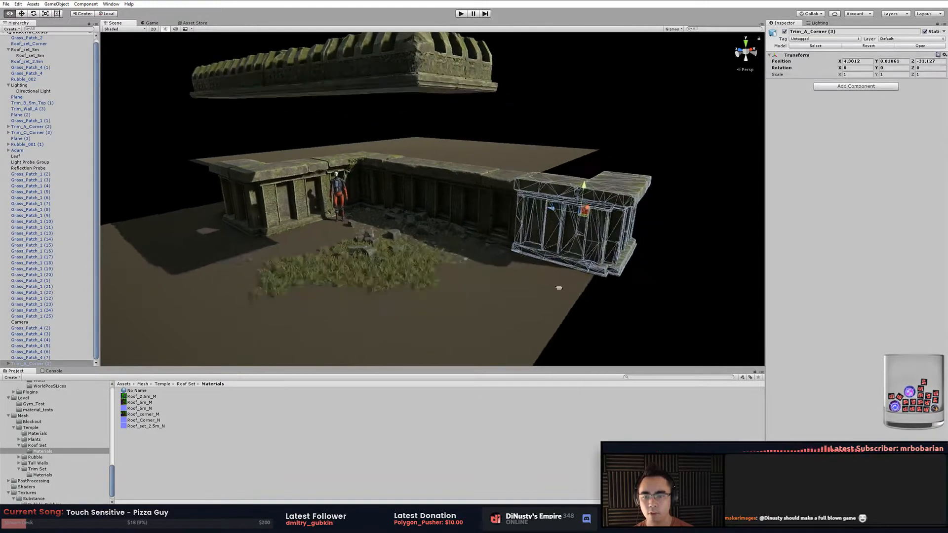
scroll(528, 282, "up", 10)
left_click_drag(529, 281, 486, 245, "alt")
left_click(459, 258)
right_click_drag(459, 259, 536, 213, "alt")
left_click_drag(536, 212, 609, 135, "alt")
Select the Rubble_001 (1) ground piece and turn off the wireframe overlay for selected objects in the Scene view.
left_click(550, 203)
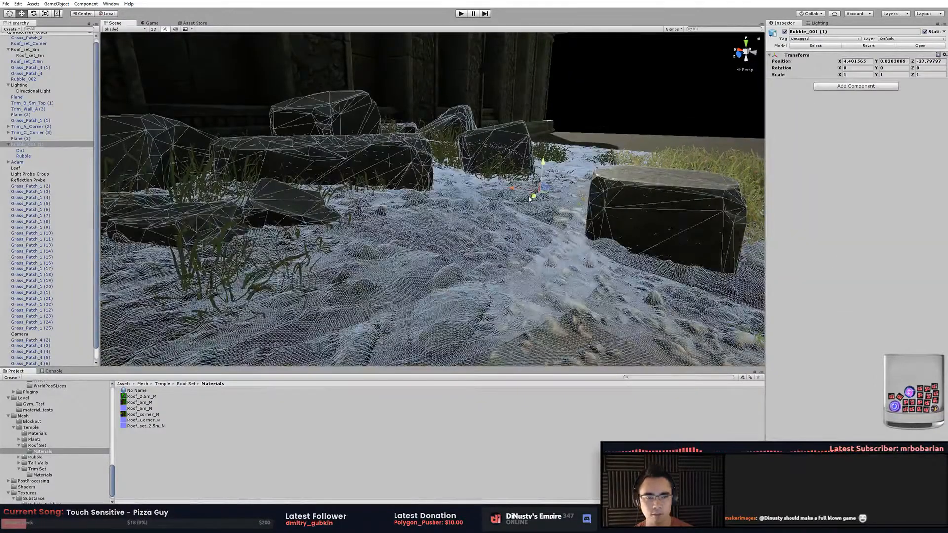
left_click(672, 29)
left_click(684, 60)
left_click_drag(493, 208, 452, 227, "alt")
left_click_drag(533, 180, 455, 153, "alt")
left_click_drag(558, 147, 442, 214, "alt")
Stretch Plane (3) behind the long wall to a Z scale of about 0.911 so its edge sits on the added corner piece.
left_click(438, 142)
left_click_drag(437, 142, 511, 203, "alt")
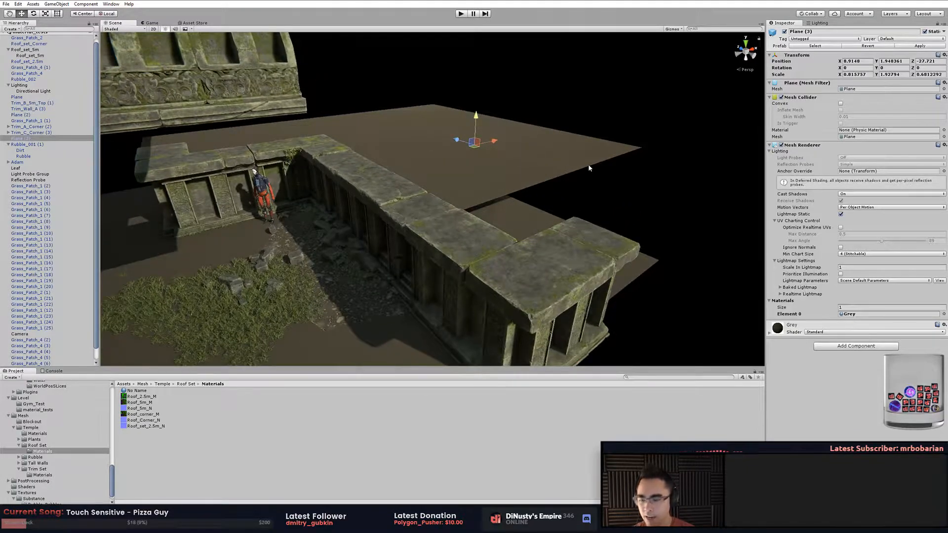
left_click_drag(570, 175, 570, 174)
left_click_drag(627, 239, 625, 237)
left_click_drag(625, 237, 307, 132, "alt")
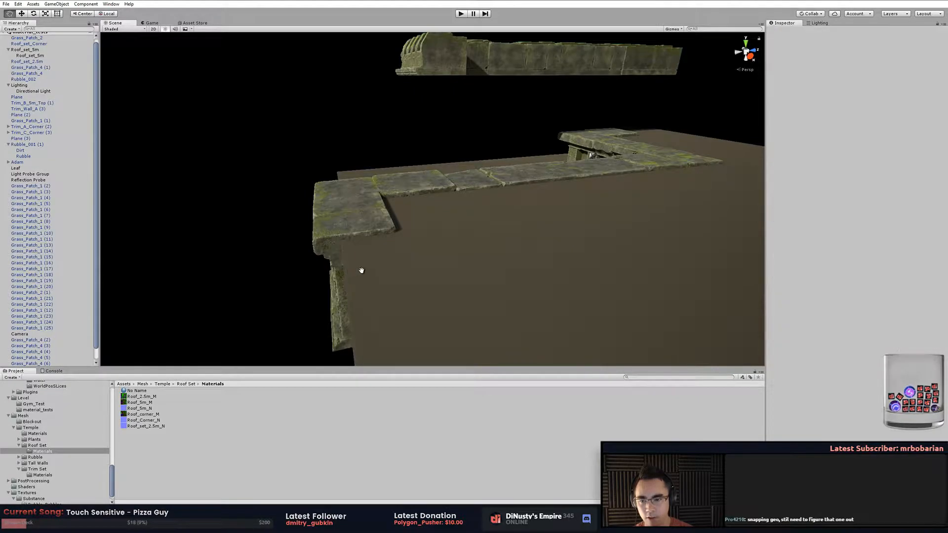
left_click_drag(359, 271, 407, 243, "alt")
left_click_drag(359, 265, 647, 257, "alt")
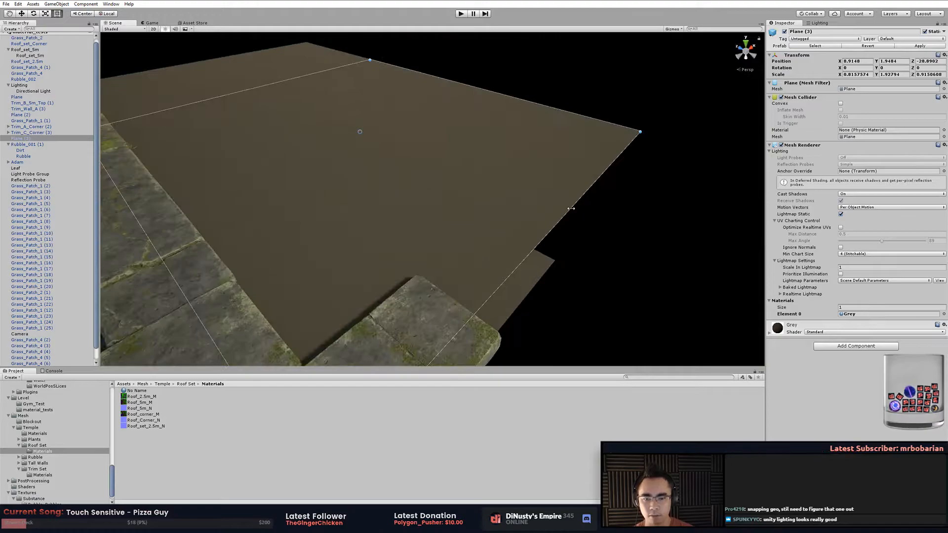
middle_click_drag(566, 220, 498, 210, "alt")
left_click_drag(499, 210, 511, 171, "alt")
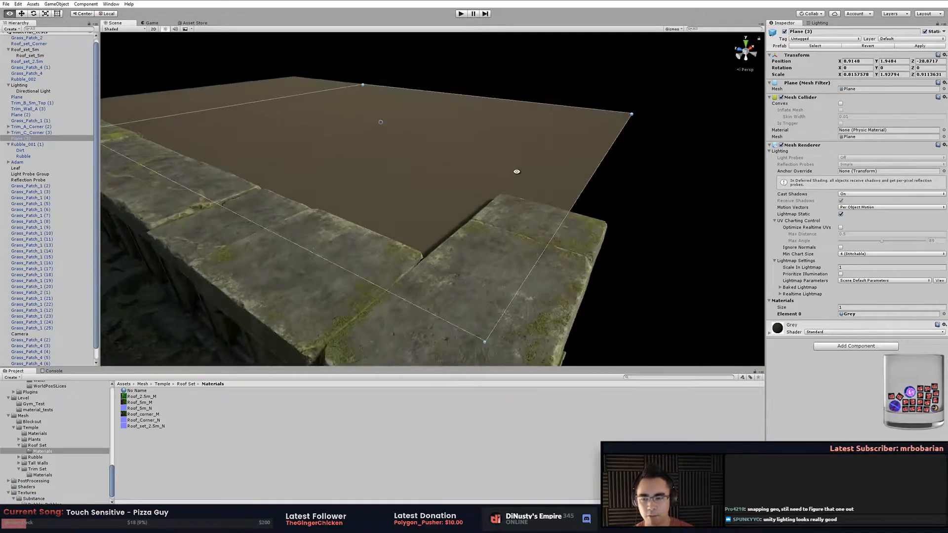
left_click(624, 186)
right_click_drag(624, 186, 503, 161, "alt")
left_click_drag(503, 161, 545, 158, "alt")
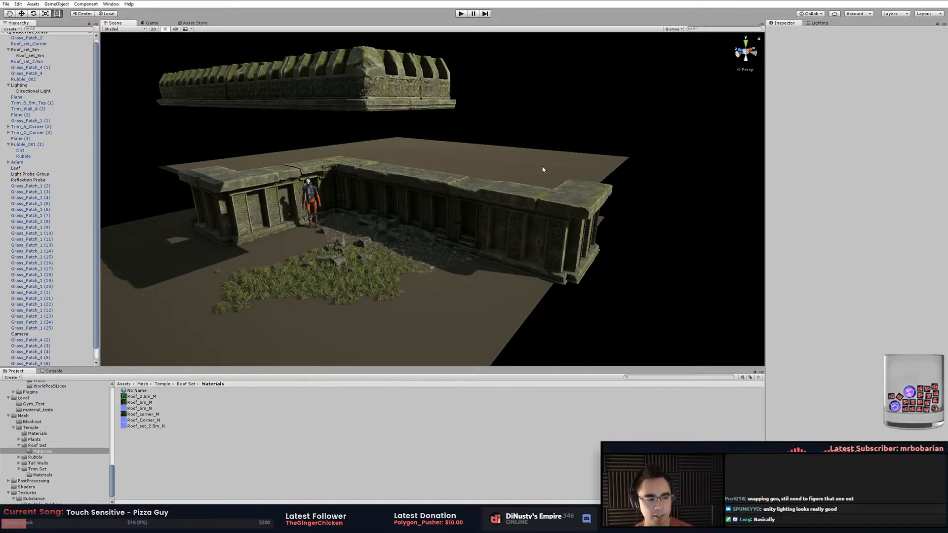
Duplicate Trim_B_5m_Top (1) and Trim_Wall_A (3), rotate the copies to -90 on Y and place them beside the added corner.
left_click_drag(538, 158, 448, 181, "alt")
left_click(352, 170)
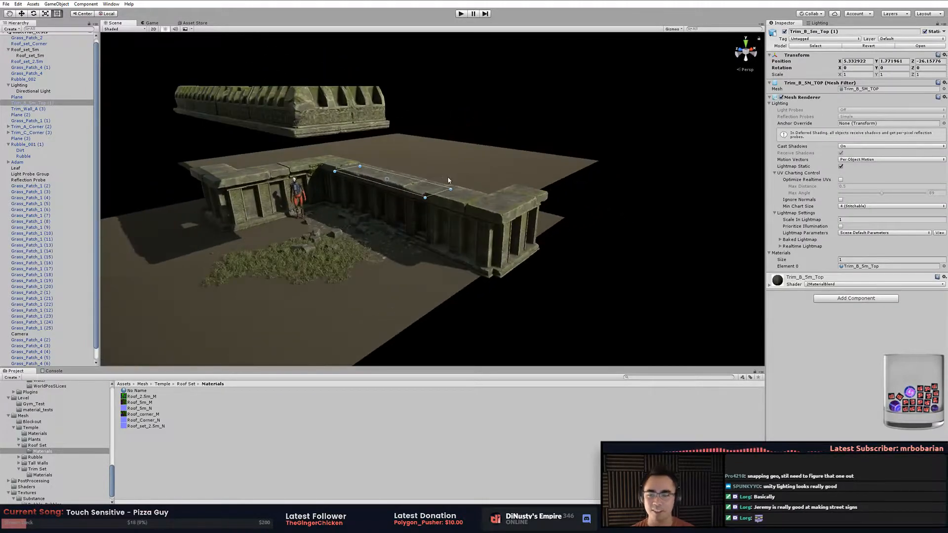
left_click(405, 219)
left_click_drag(487, 205, 409, 231, "alt")
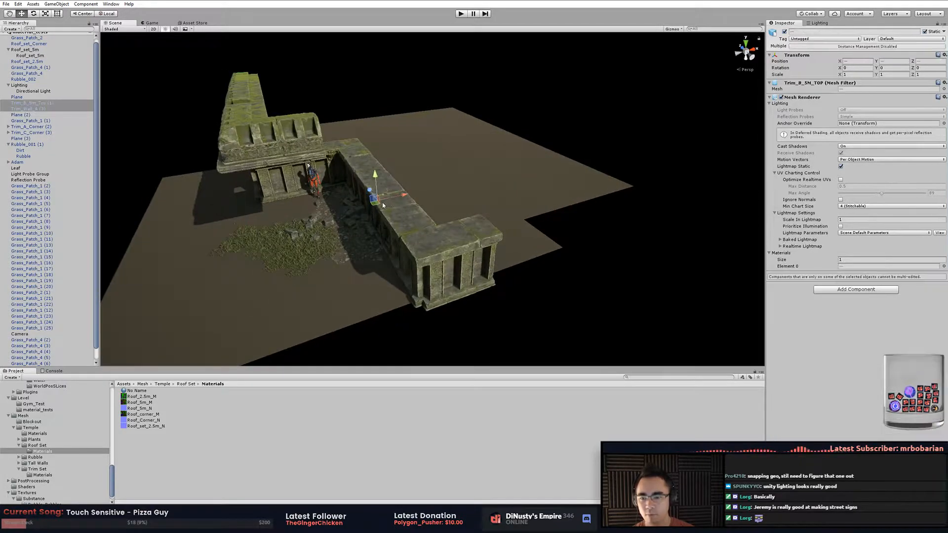
key("ctrl+d")
left_click_drag(387, 189, 636, 232)
left_click_drag(548, 285, 487, 250)
right_click_drag(487, 249, 529, 324, "alt")
left_click_drag(529, 324, 450, 286, "alt")
right_click_drag(450, 286, 590, 311, "alt")
middle_click_drag(590, 311, 530, 253)
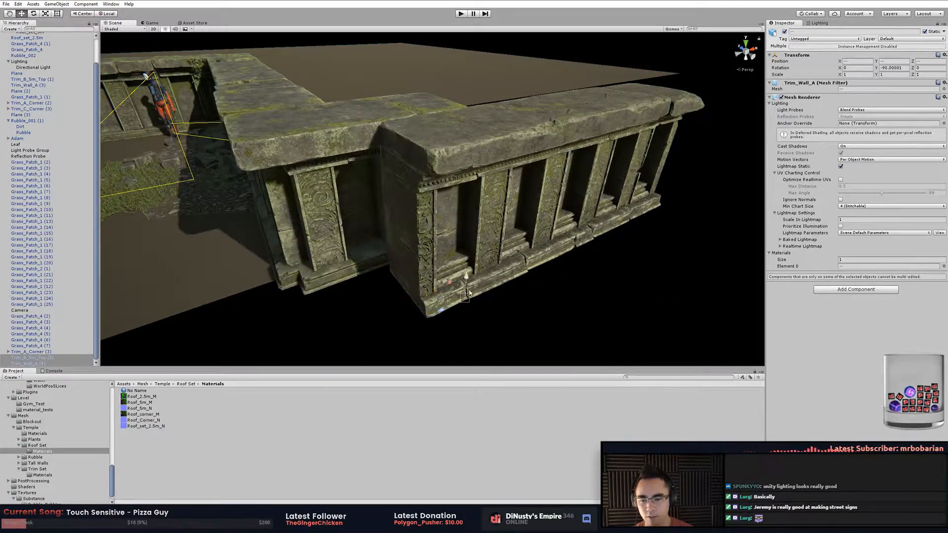
Try stretching the duplicated Trim_B_5m_Top (2) cap along its length, and undo the scaling.
left_click_drag(426, 323, 545, 155, "alt")
left_click(494, 139)
left_click(494, 139)
key("ctrl+z")
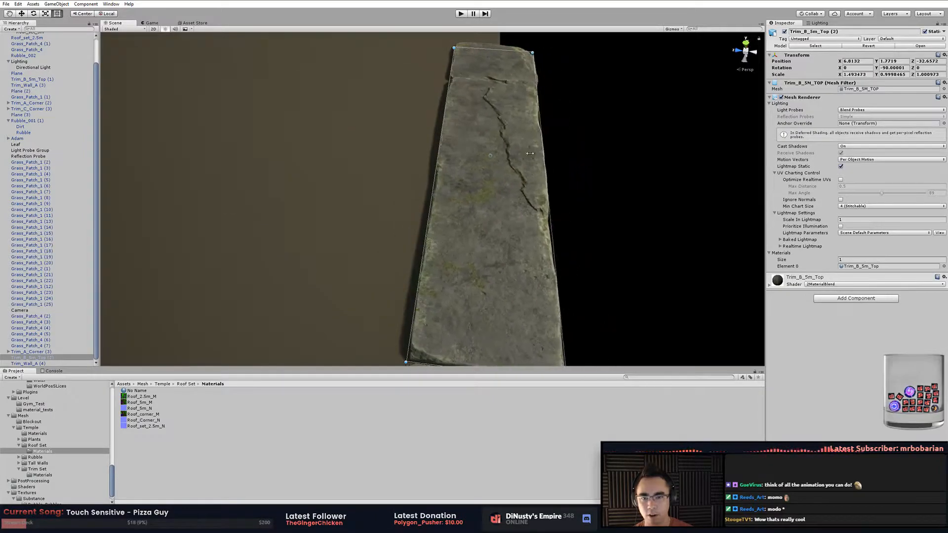
left_click_drag(453, 48, 508, 208)
key("ctrl+z")
left_click(586, 95)
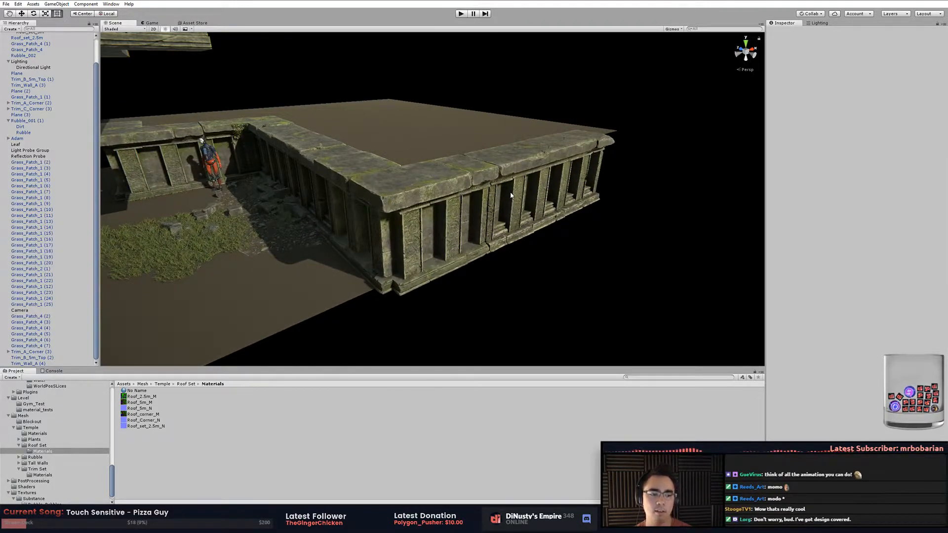
Inspect the added corner's CapLP piece and its transition to the adjoining walls from several angles.
left_click_drag(510, 189, 538, 208, "alt")
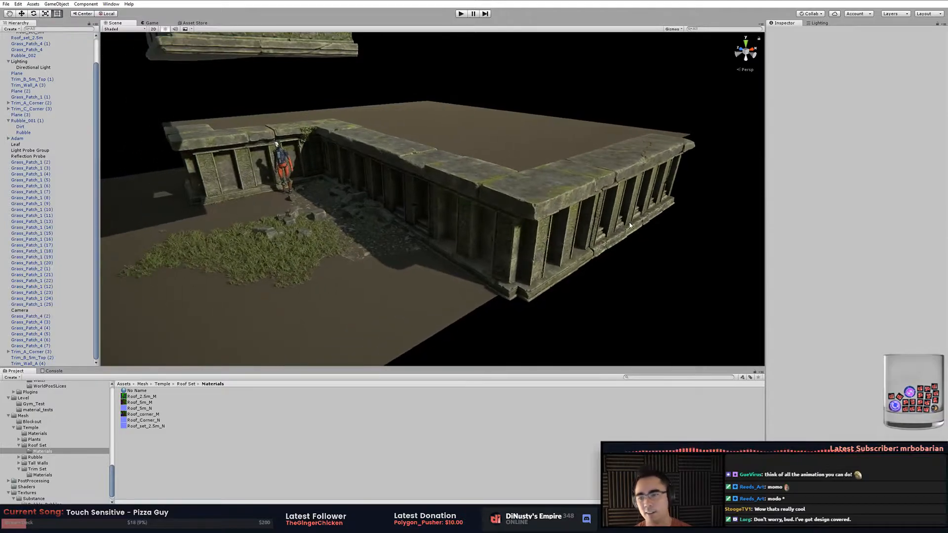
left_click(537, 208)
left_click(539, 208)
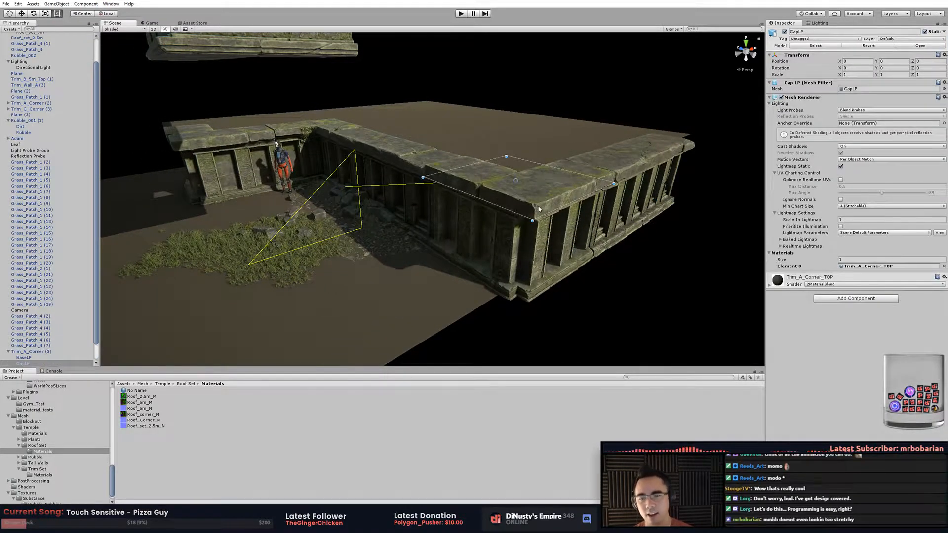
left_click(540, 208)
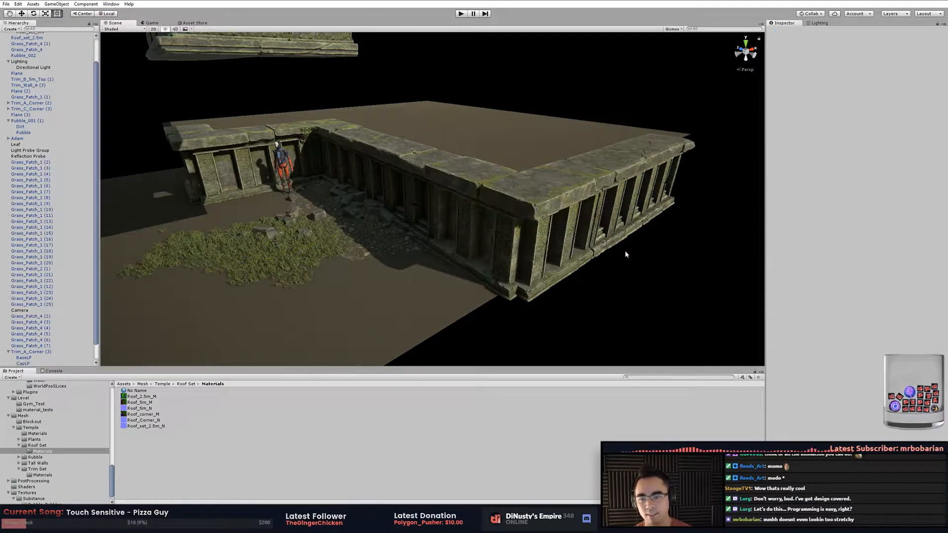
left_click(539, 190)
left_click_drag(540, 192, 561, 233, "alt")
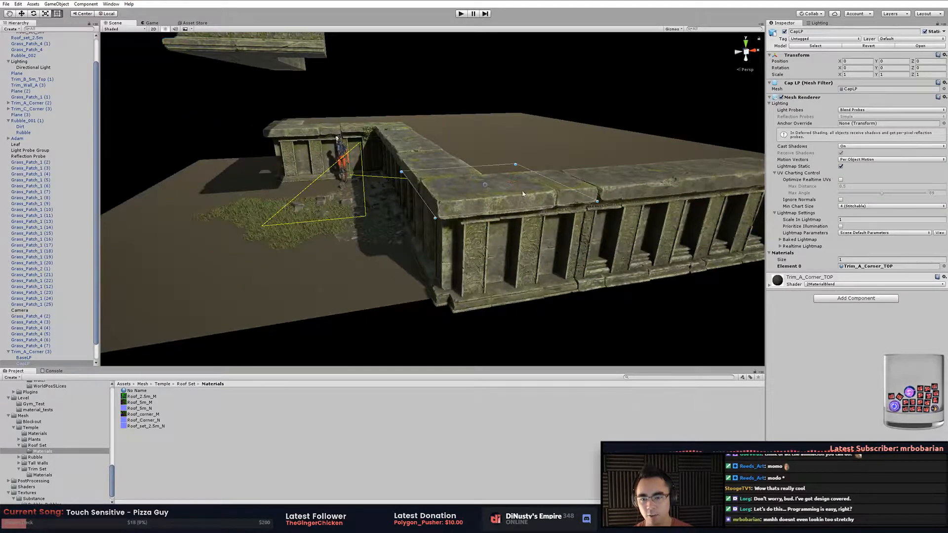
Examine the corner wall trim and its cap stones from several angles, including the surrounding ground plane.
left_click_drag(526, 189, 512, 220, "alt")
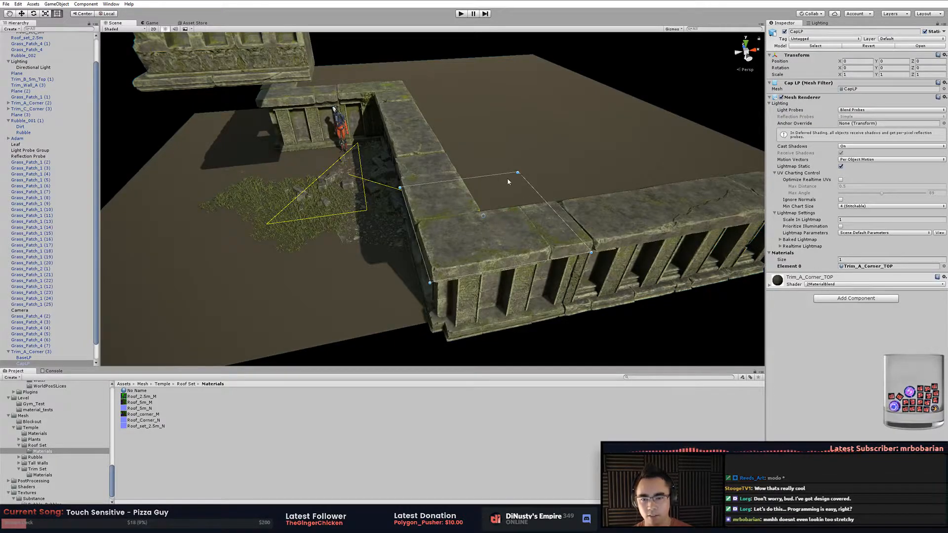
key("ctrl+z")
left_click_drag(540, 190, 487, 158, "alt")
left_click_drag(565, 157, 610, 178, "alt")
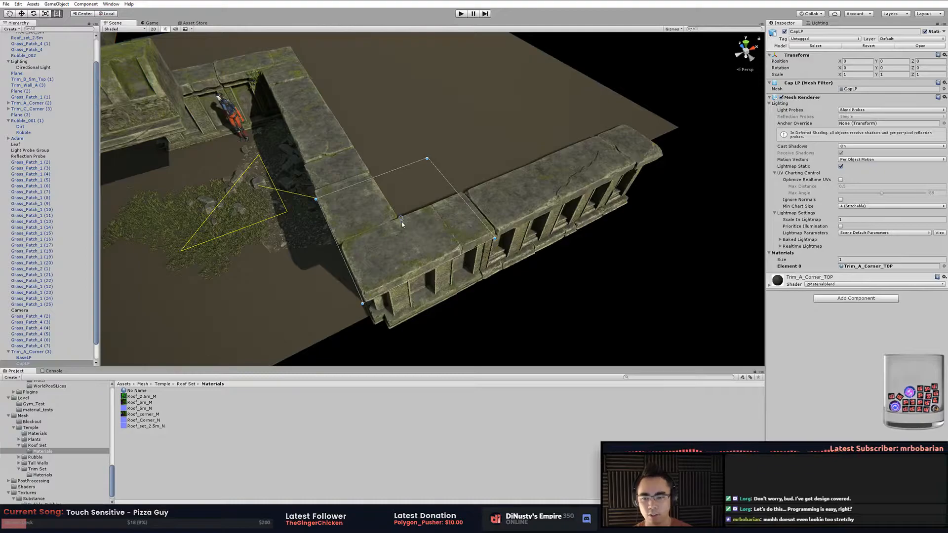
left_click_drag(402, 222, 490, 133, "alt")
key("ctrl+z")
key("ctrl+z")
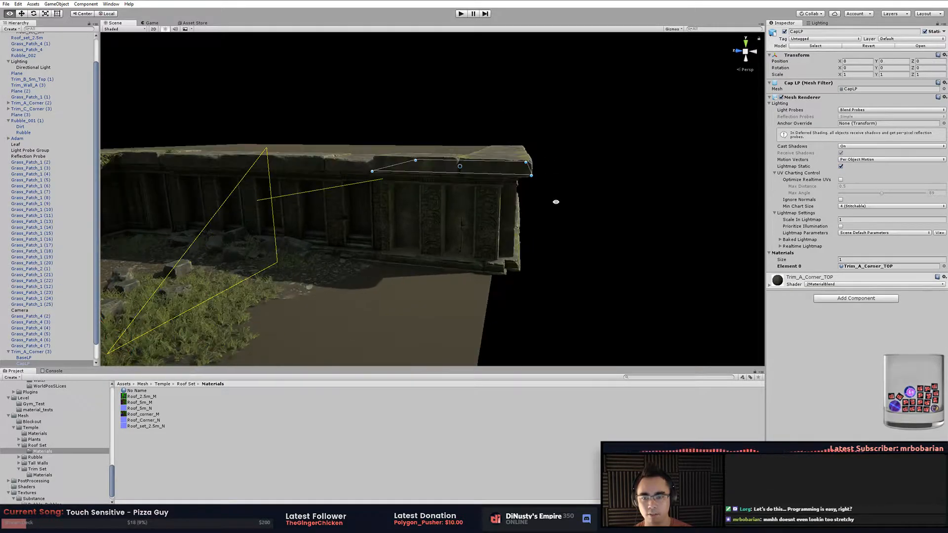
left_click(573, 200)
left_click_drag(582, 198, 476, 229, "alt")
left_click(410, 260)
scroll(389, 270, "down", 5)
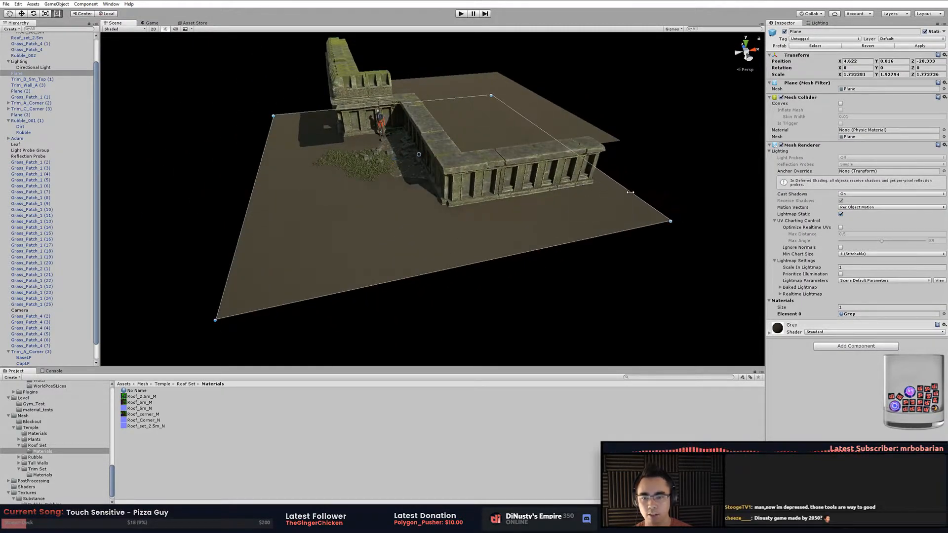
left_click_drag(682, 240, 530, 233, "alt")
left_click(646, 266)
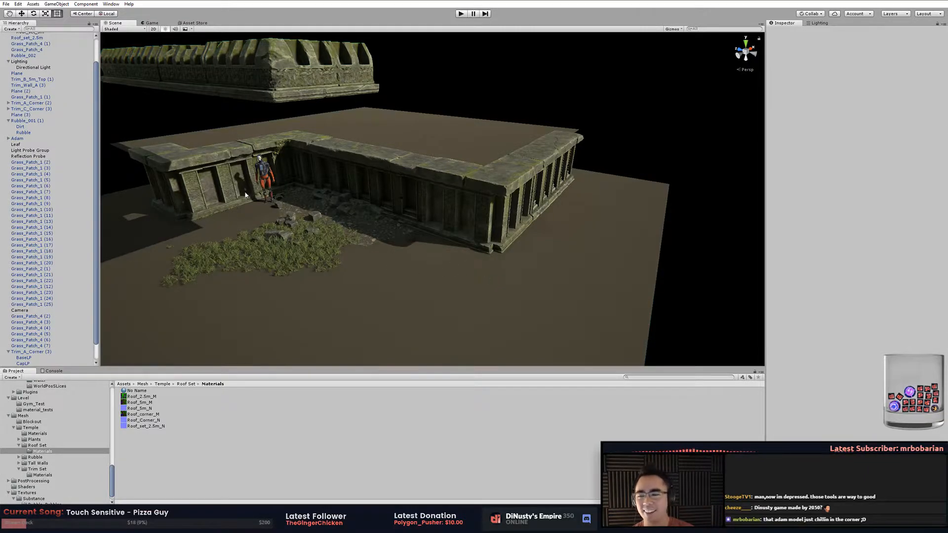
Frame the Adam character in the wall corner and inspect the surrounding walls, rubble and grass.
left_click(259, 177)
key("f")
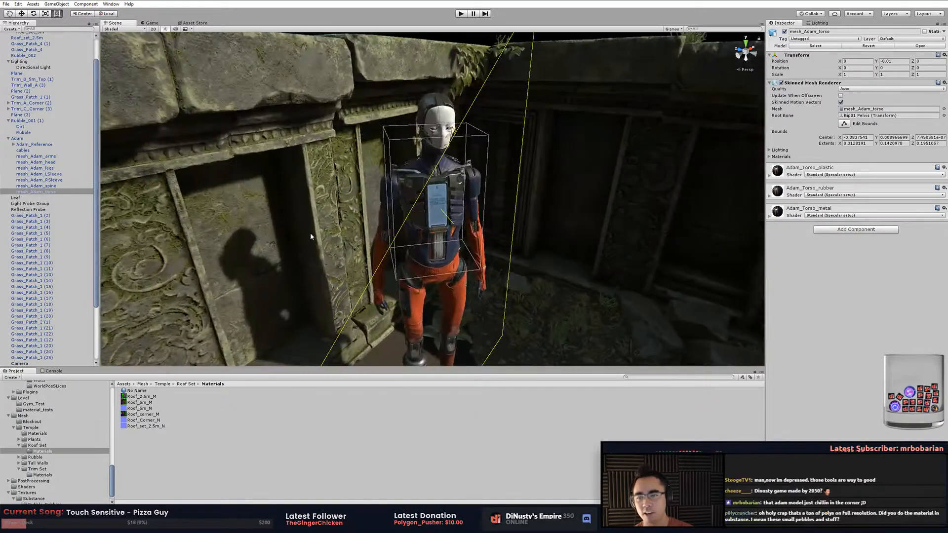
left_click(310, 233)
left_click_drag(311, 216, 582, 232, "alt")
middle_click_drag(493, 222, 470, 300, "alt")
right_click_drag(469, 300, 569, 300, "alt")
left_click_drag(569, 300, 416, 222, "alt")
right_click_drag(416, 222, 341, 224, "alt")
left_click_drag(341, 225, 436, 271, "alt")
middle_click_drag(436, 271, 396, 234, "alt")
right_click_drag(396, 234, 423, 235, "alt")
left_click_drag(422, 235, 518, 259, "alt")
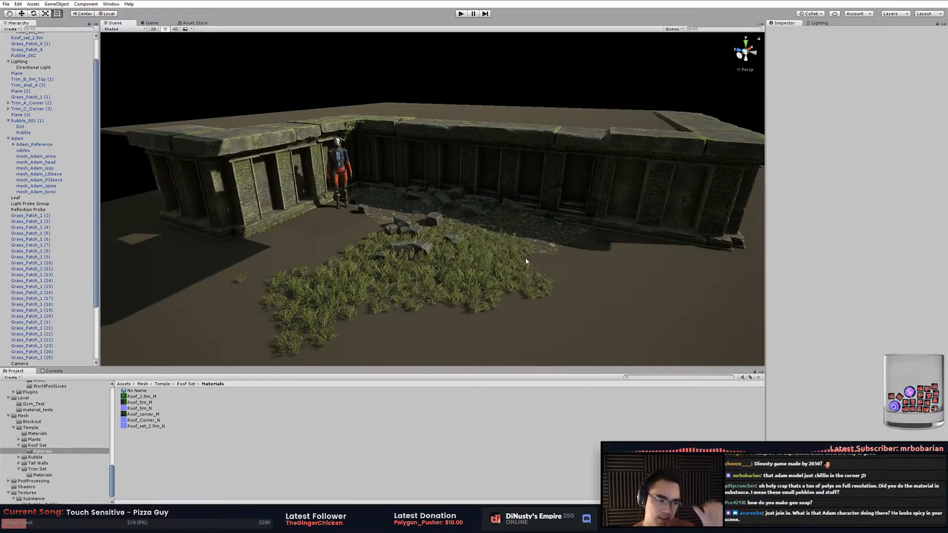
middle_click_drag(370, 309, 444, 316, "alt")
right_click_drag(444, 316, 500, 257, "alt")
left_click_drag(499, 256, 334, 250, "alt")
left_click(421, 166)
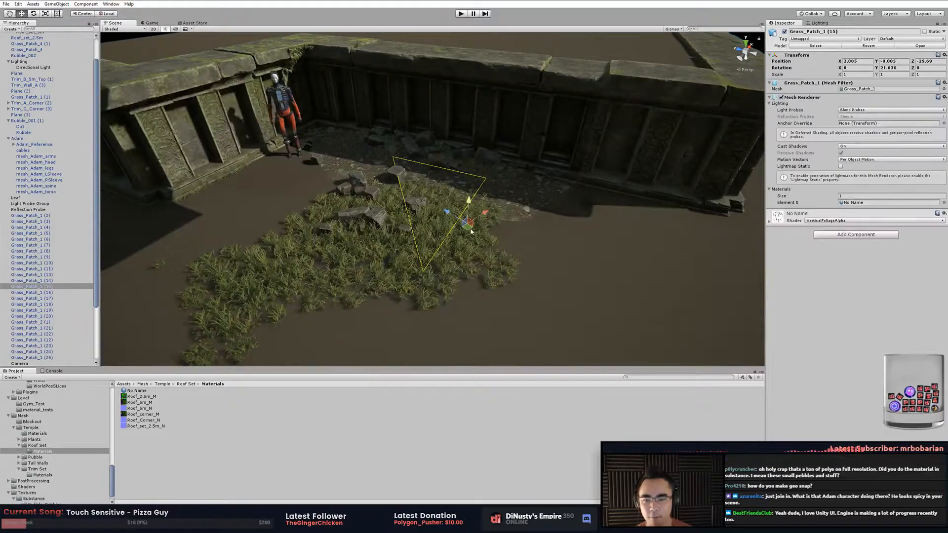
left_click_drag(571, 258, 365, 254, "alt")
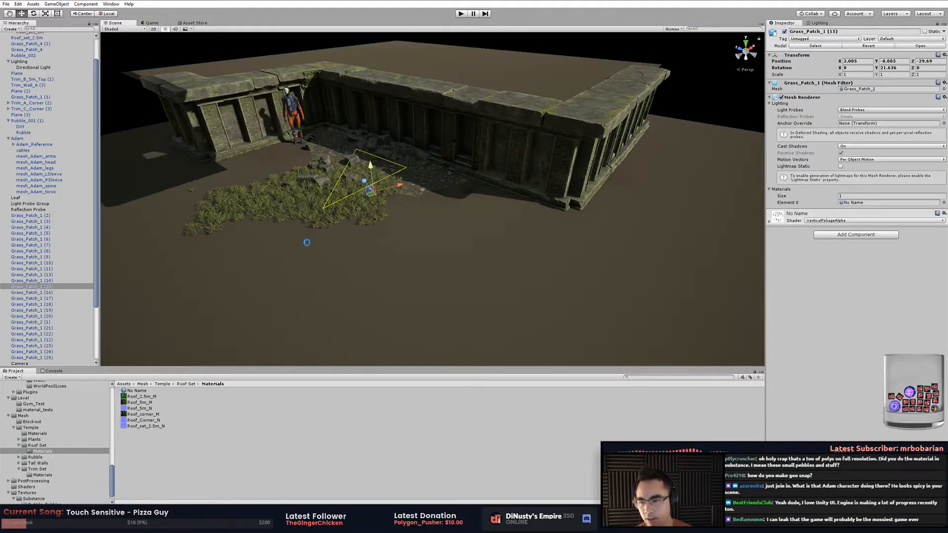
Browse to the Guard folder inside Adam Character Pack in the project assets.
scroll(112, 455, "up", 10)
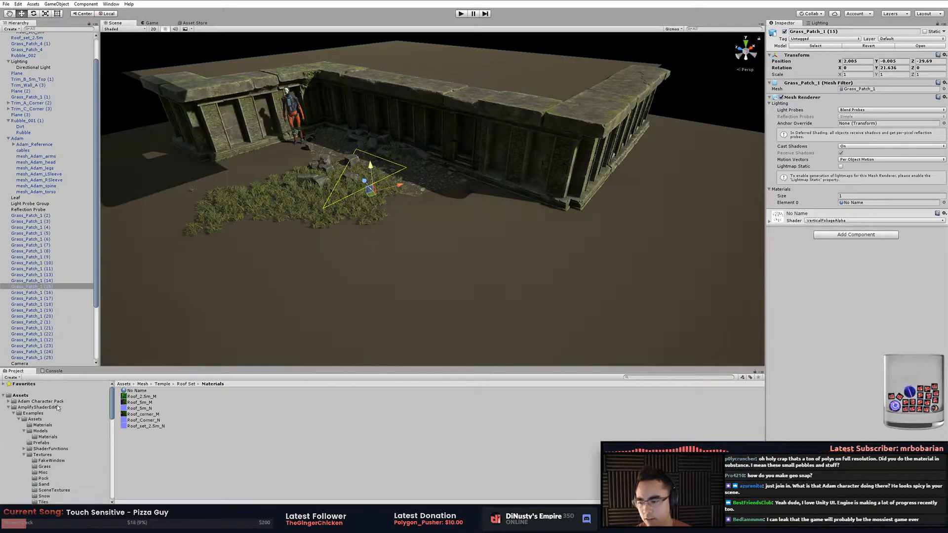
left_click(26, 408)
left_click(8, 401)
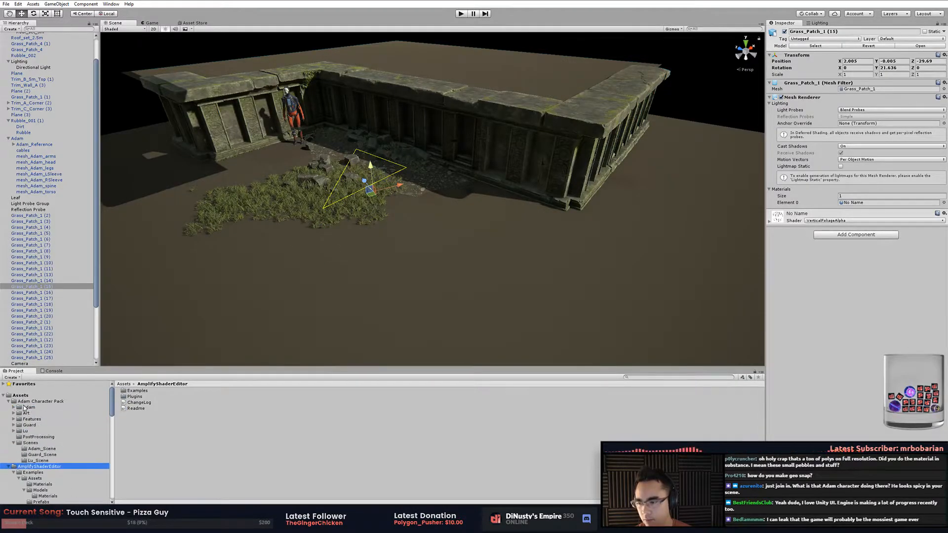
left_click(20, 425)
left_click(13, 425)
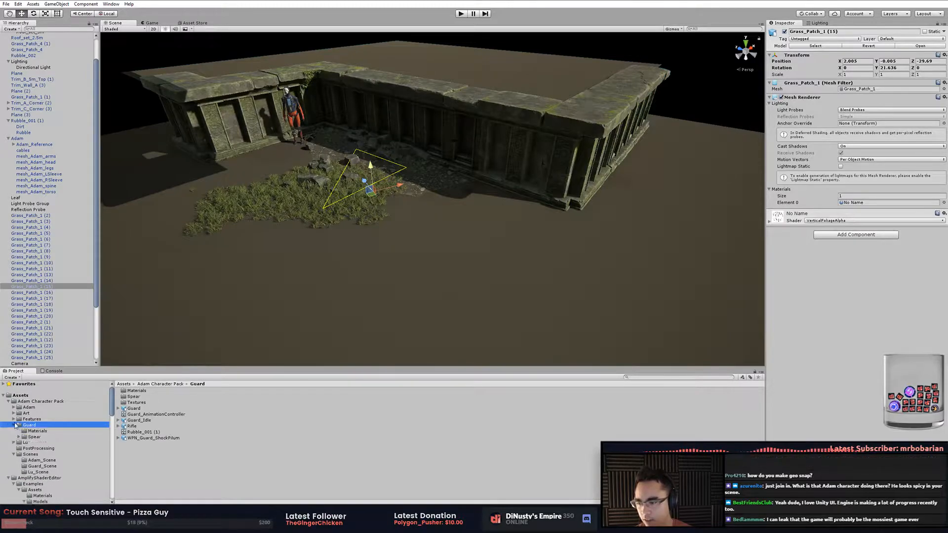
left_click(29, 437)
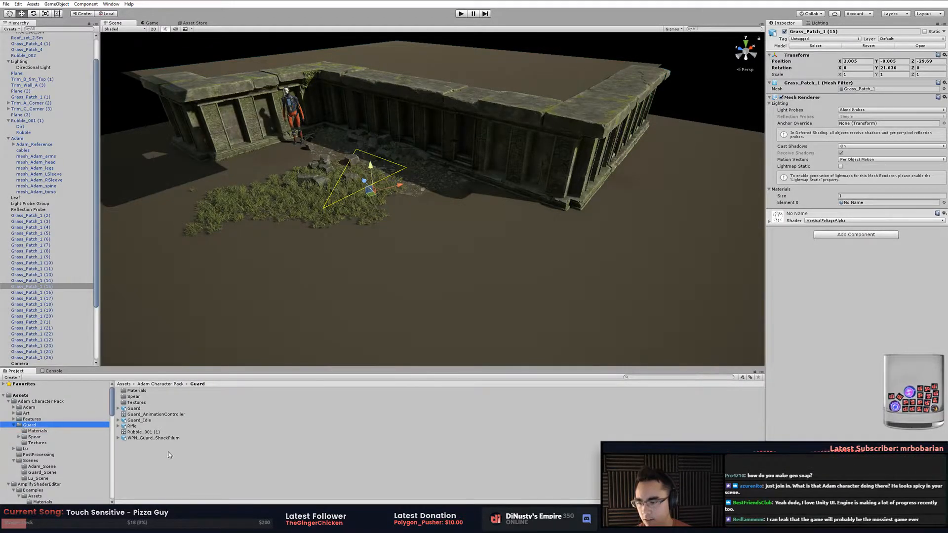
Place the Guard model in the scene on the ground beside the outer wall corner and frame it.
left_click(148, 426)
left_click(140, 420)
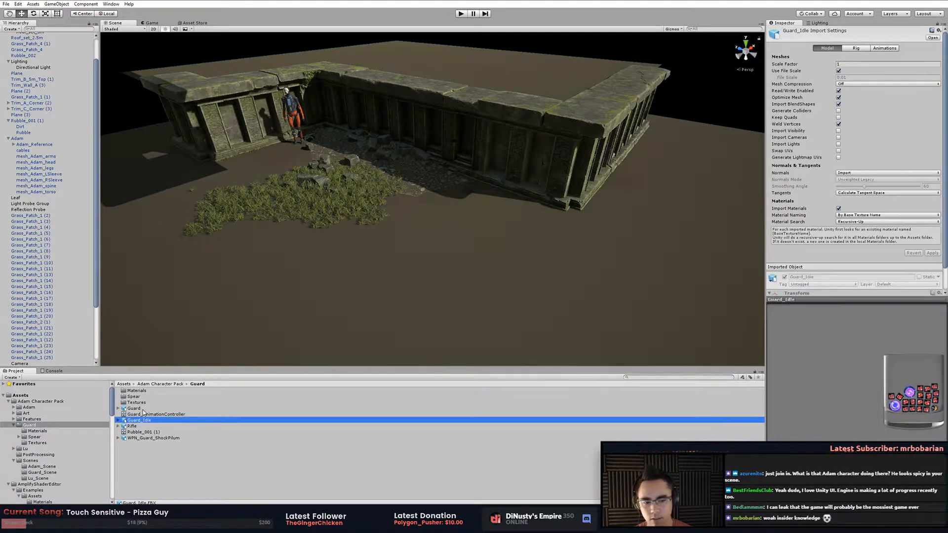
key("Up")
key("Up")
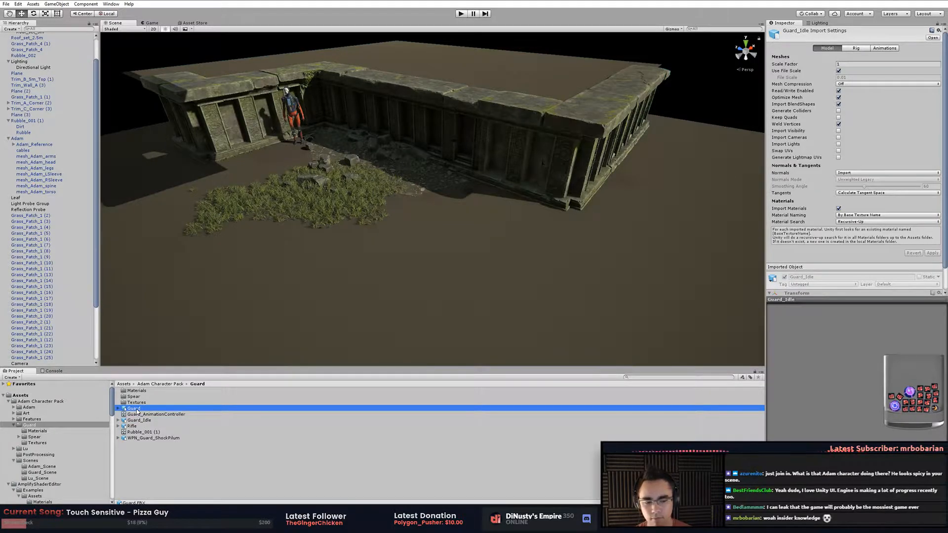
left_click_drag(328, 336, 626, 237)
key("f")
left_click_drag(449, 219, 500, 186, "alt")
left_click(614, 208)
Examine the guard's scale against the temple walls and the Adam character from different angles.
scroll(615, 207, "up", 5)
left_click(311, 145)
scroll(447, 160, "down", 3)
left_click_drag(648, 123, 591, 228, "alt")
middle_click_drag(591, 228, 582, 249)
left_click_drag(583, 249, 564, 244, "alt")
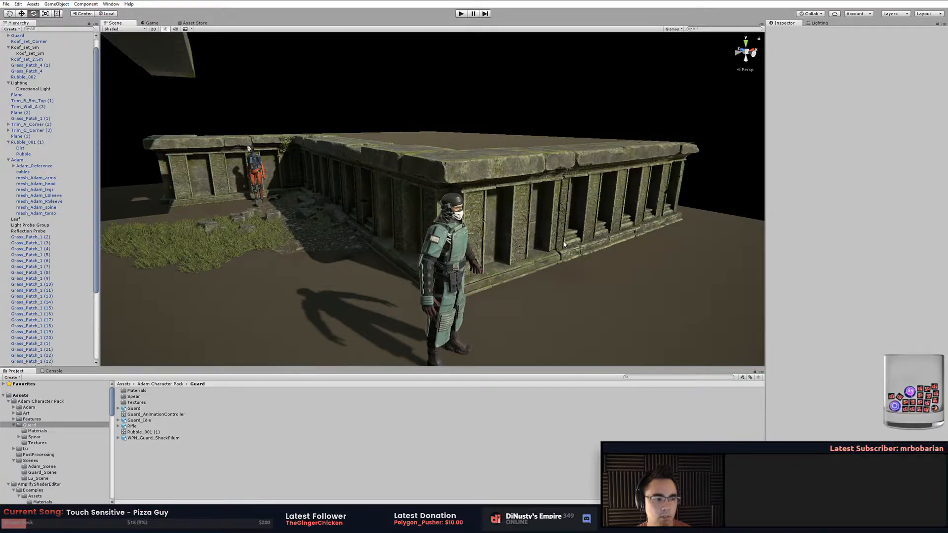
middle_click_drag(563, 240, 593, 254)
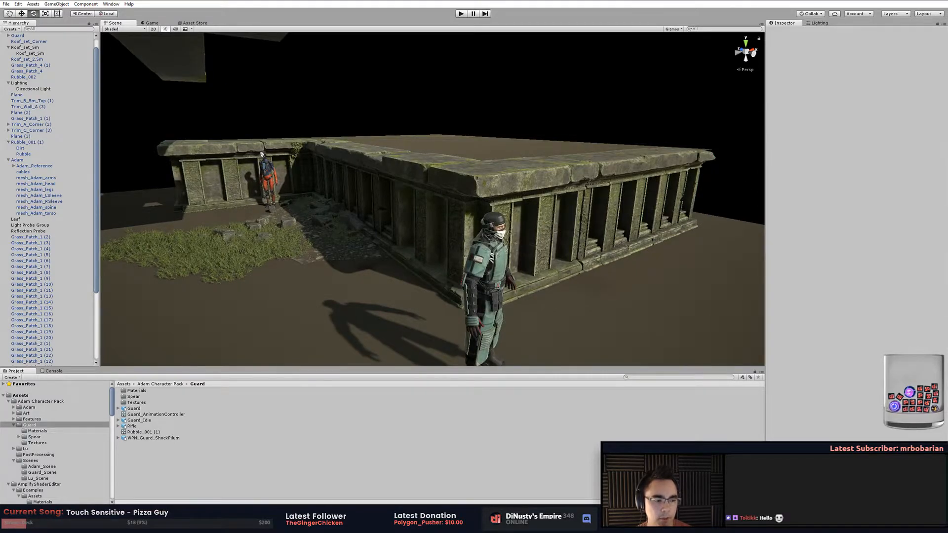
left_click_drag(632, 186, 685, 219, "alt")
Put a copy of a Grass_Patch_1 clump at the foot of the outer wall corner beside the guard.
left_click(654, 152)
left_click(519, 210)
left_click(316, 231)
left_click_drag(316, 231, 320, 244, "alt")
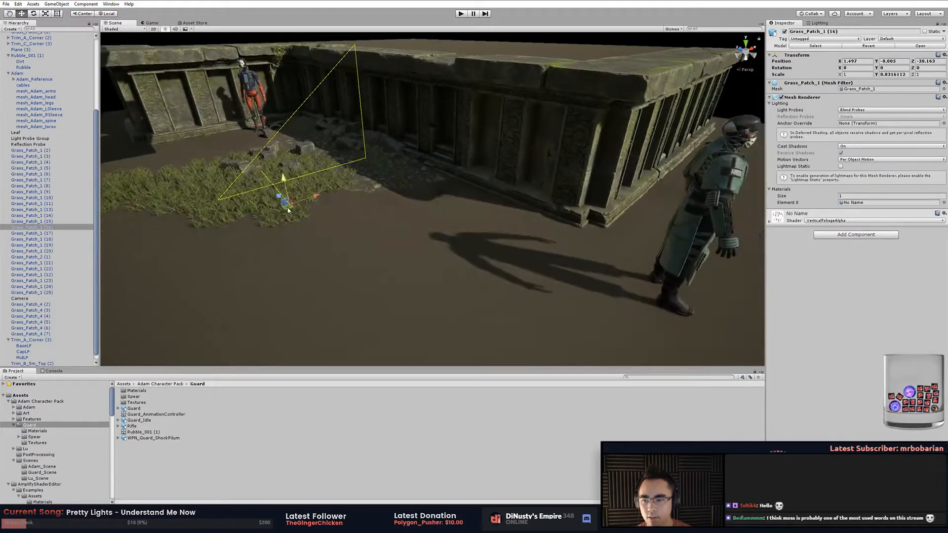
left_click_drag(286, 210, 610, 244)
Duplicate the Rubble_001 pile and place the copy along the outer wall near the guard.
left_click(409, 182)
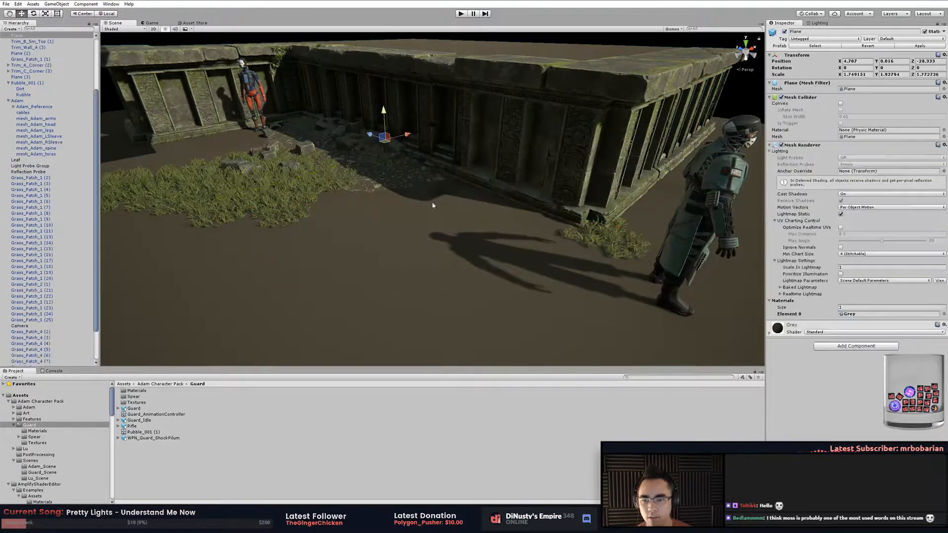
key("ctrl+d")
left_click_drag(408, 182, 614, 222)
right_click_drag(614, 223, 405, 199, "alt")
scroll(405, 199, "up", 10)
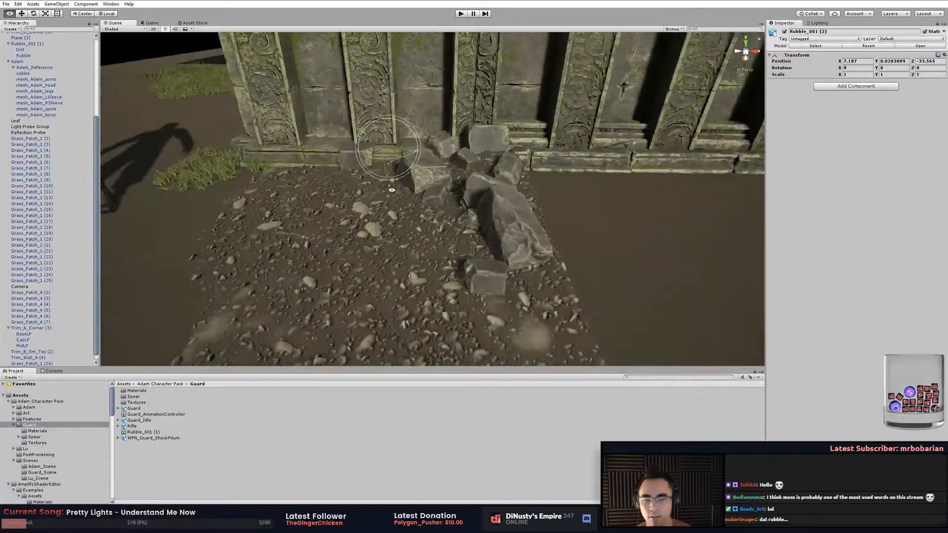
left_click_drag(384, 195, 483, 137, "alt")
left_click_drag(394, 150, 623, 158)
key("ctrl+z")
Inspect the copied rubble against the outer wall and the guard from different angles.
scroll(623, 158, "up", 3)
middle_click_drag(623, 158, 636, 177)
left_click_drag(636, 176, 626, 91, "alt")
left_click(593, 152)
left_click_drag(592, 152, 444, 210, "alt")
left_click(575, 69)
scroll(546, 148, "down", 4)
middle_click_drag(444, 209, 534, 224)
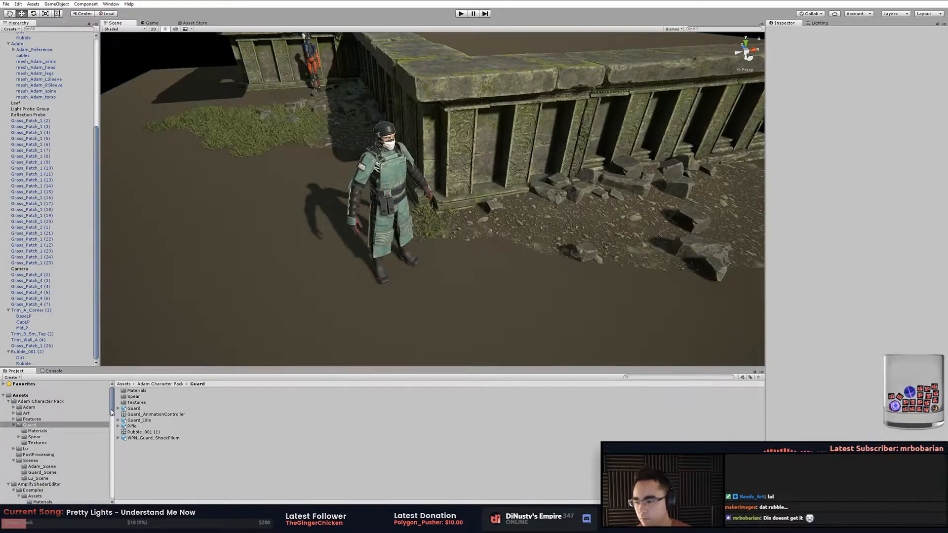
Delete the copied grass patch at the wall corner near the guard.
left_click(427, 218)
left_click_drag(427, 220, 256, 259, "alt")
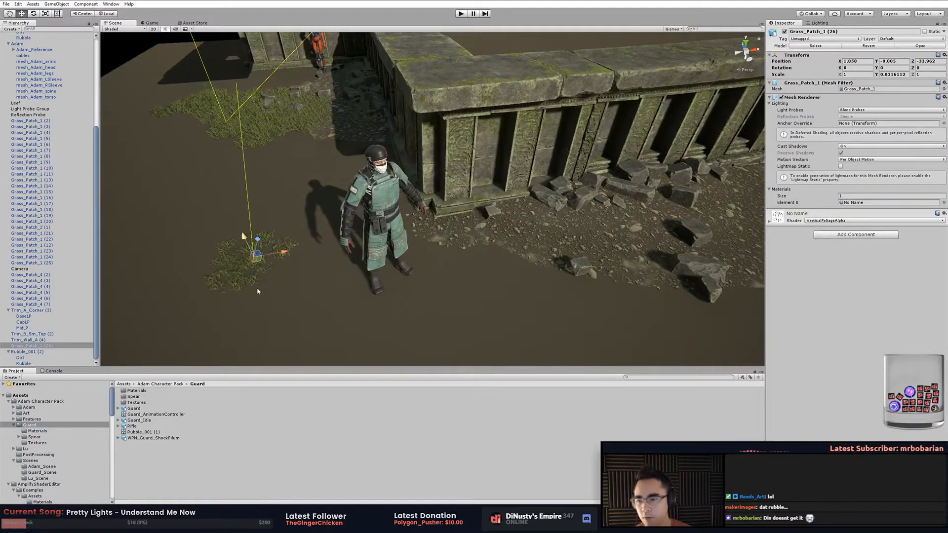
key("Delete")
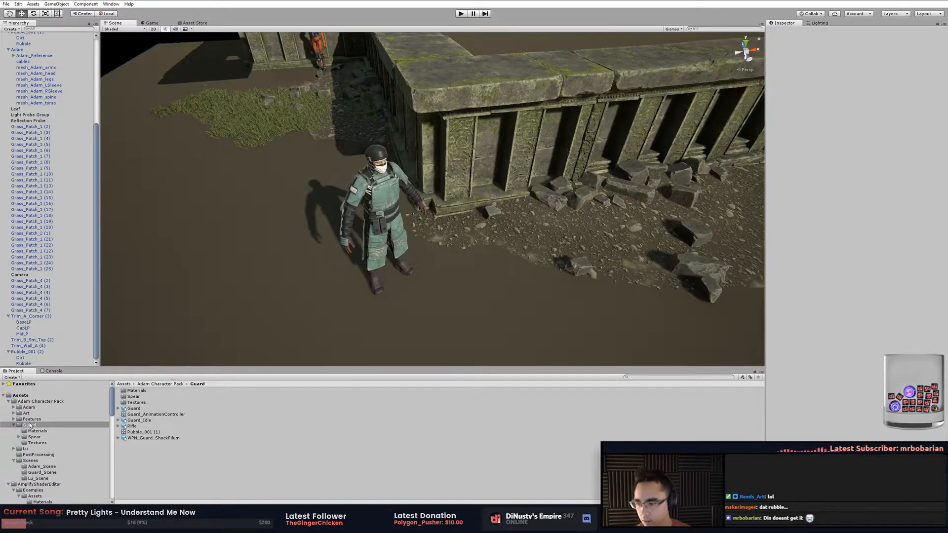
Collapse the Adam Character Pack and AmplifyShaderEditor folders in the project tree.
left_click(27, 402)
left_click(4, 395)
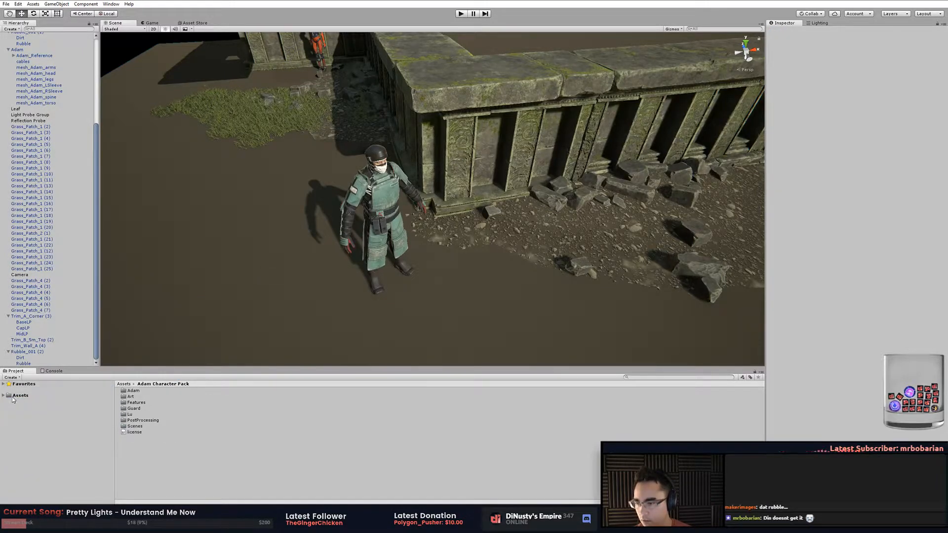
left_click(3, 395)
left_click(8, 402)
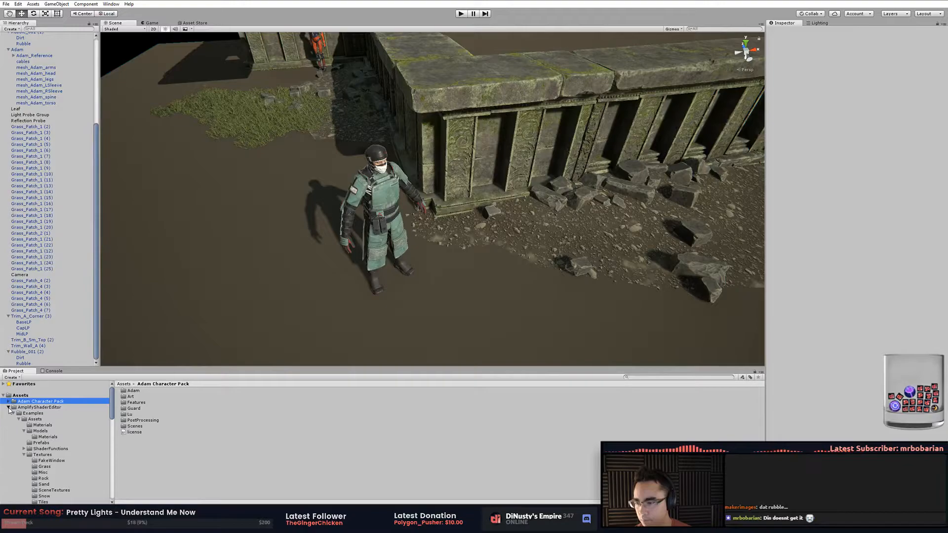
left_click(9, 408)
Open the Gym_Test scene from the Level folder.
left_click_drag(208, 245, 210, 188, "alt")
left_click(201, 92)
left_click(203, 83)
left_click(49, 424)
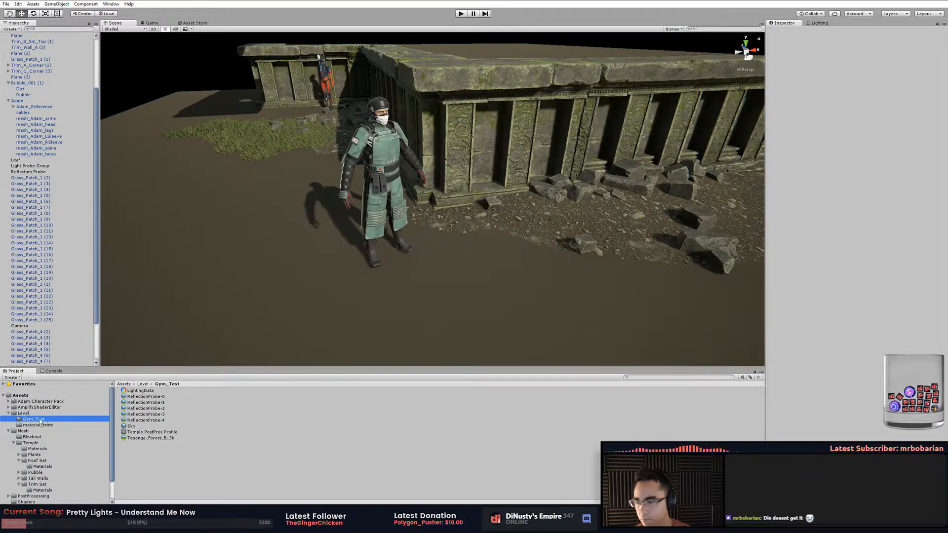
left_click_drag(409, 296, 427, 299, "alt")
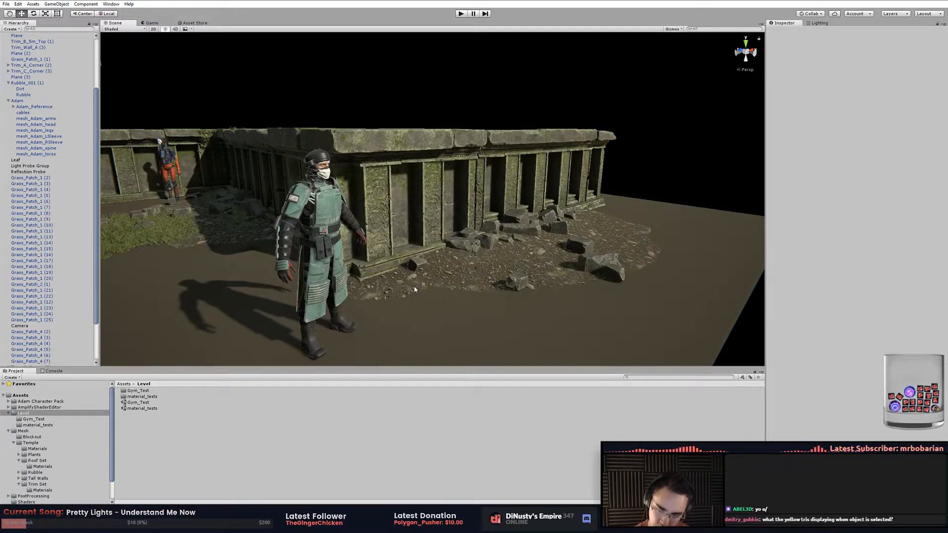
left_click(142, 408)
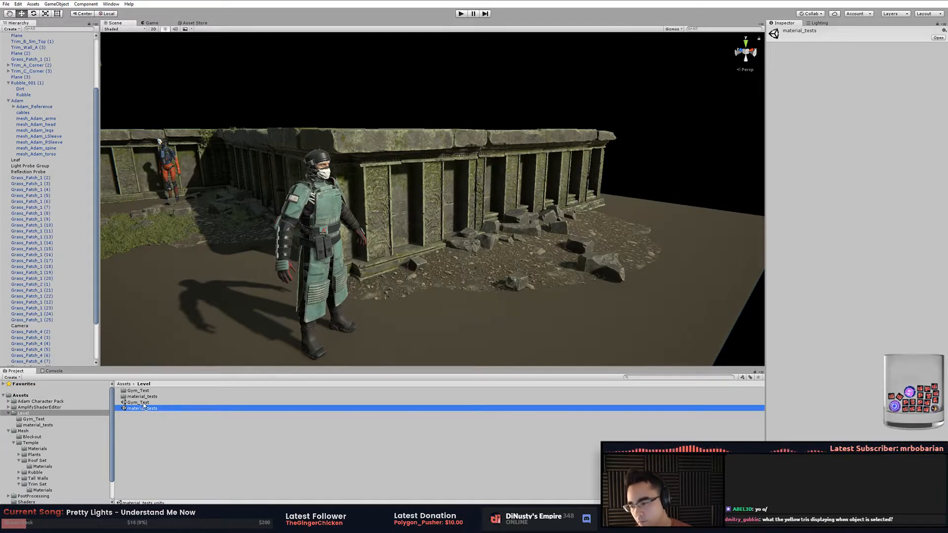
left_click(143, 403)
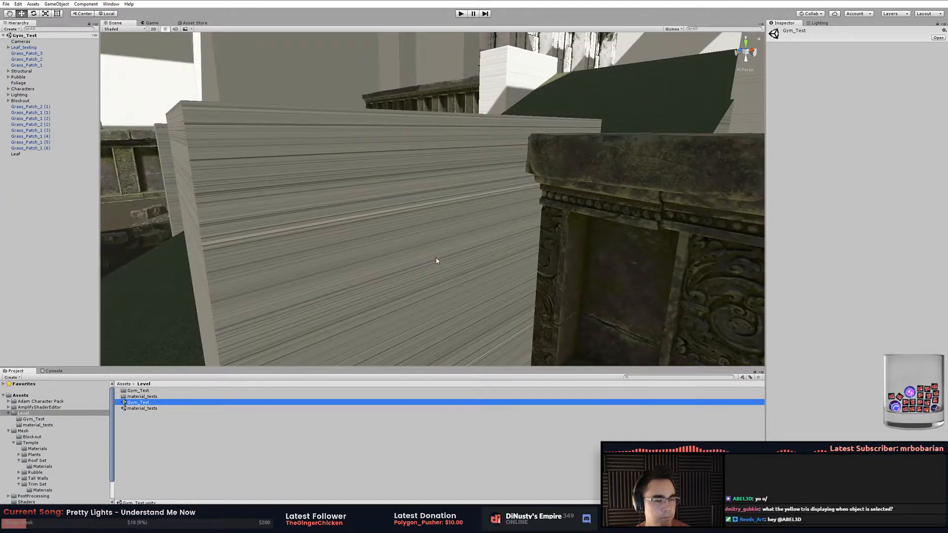
Look around the Gym_Test temple level, checking the wall stacks, trims, ramps and rubble piles.
right_click_drag(435, 260, 503, 170)
left_click(500, 165)
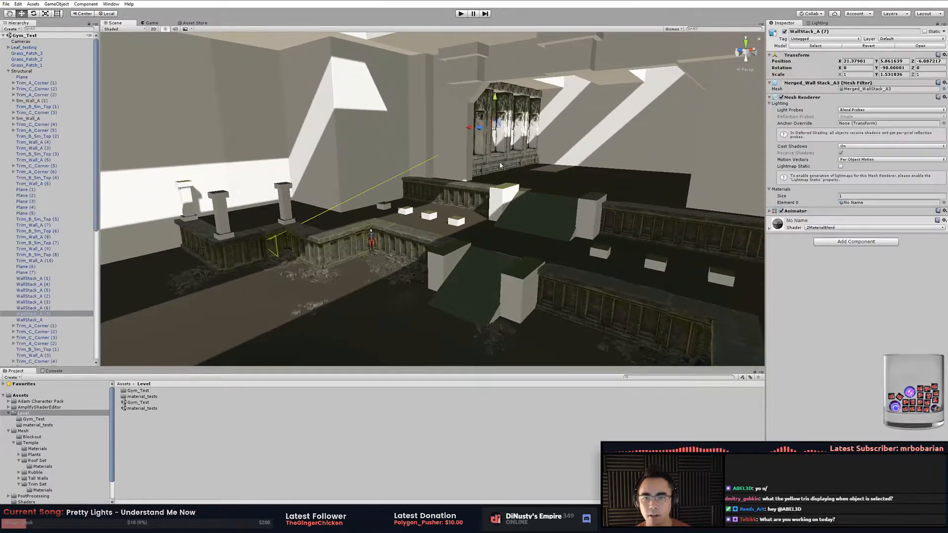
scroll(461, 192, "up", 5)
right_click_drag(460, 192, 607, 204)
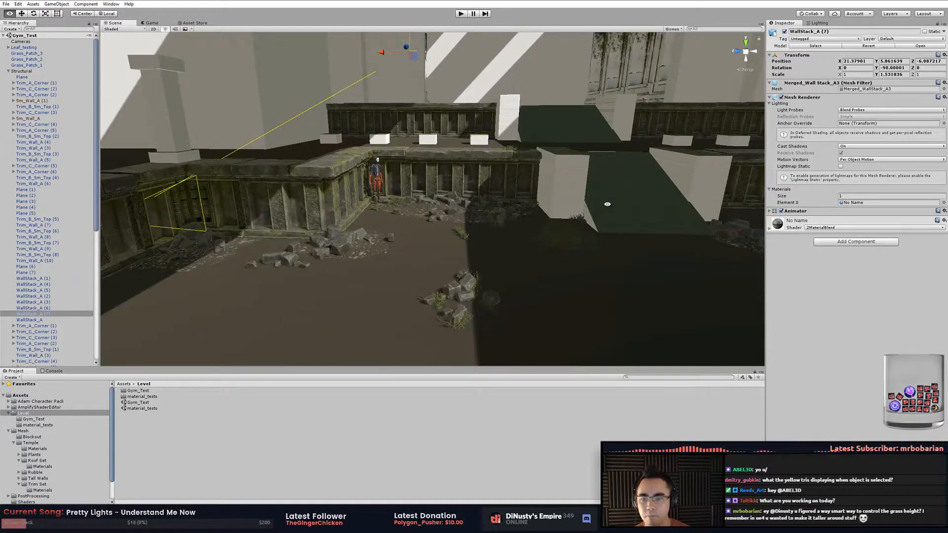
left_click(475, 302)
right_click_drag(476, 302, 481, 172)
left_click(512, 124, "shift")
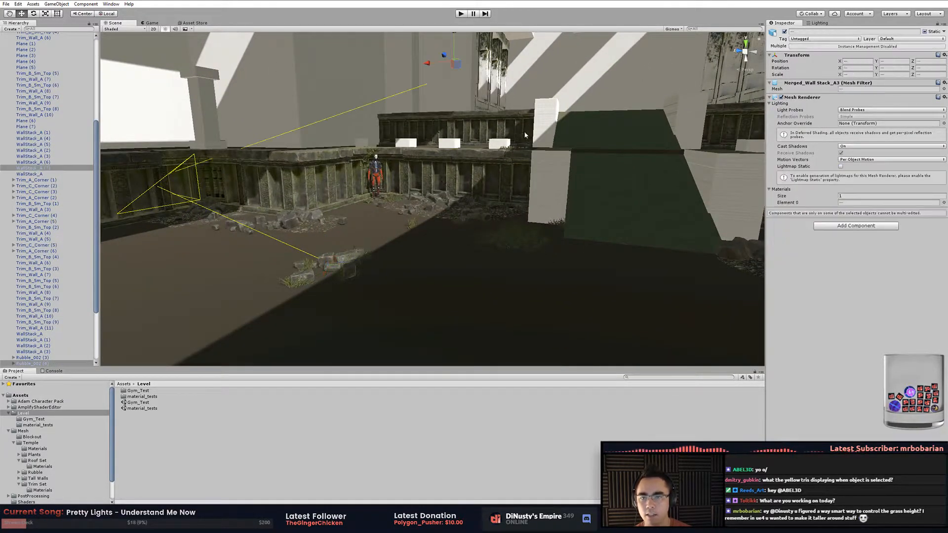
Reopen the material_tests scene from the Level folder and view the whole temple corner setup.
left_click(58, 413)
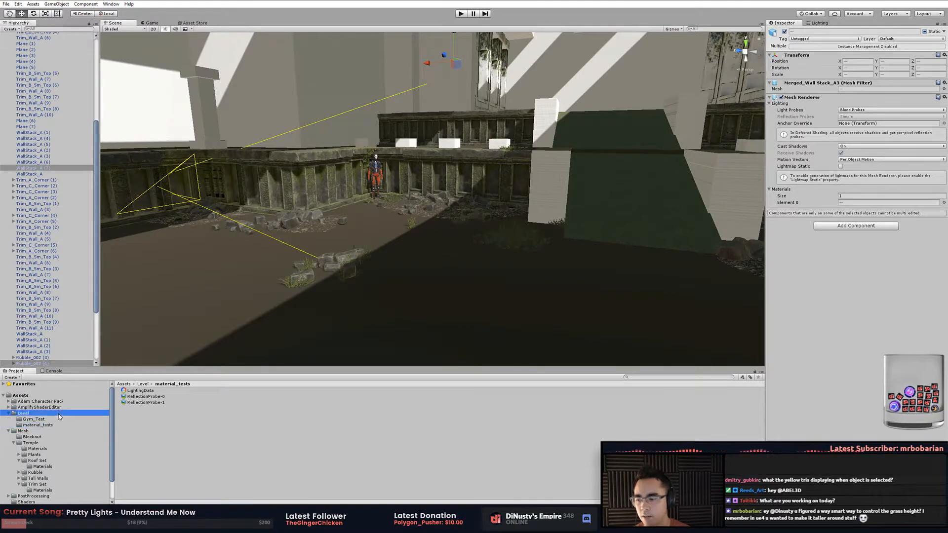
left_click(146, 408)
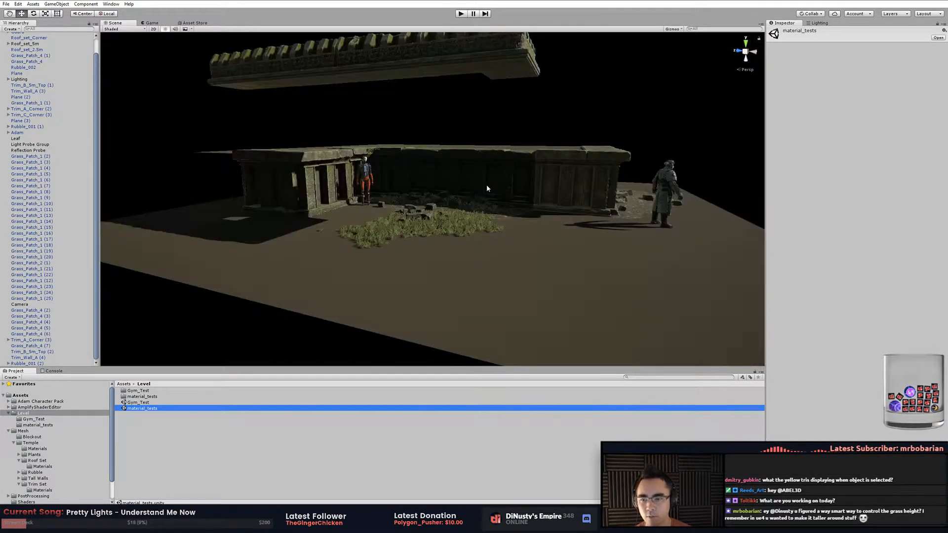
right_click_drag(487, 185, 461, 275)
left_click(483, 228)
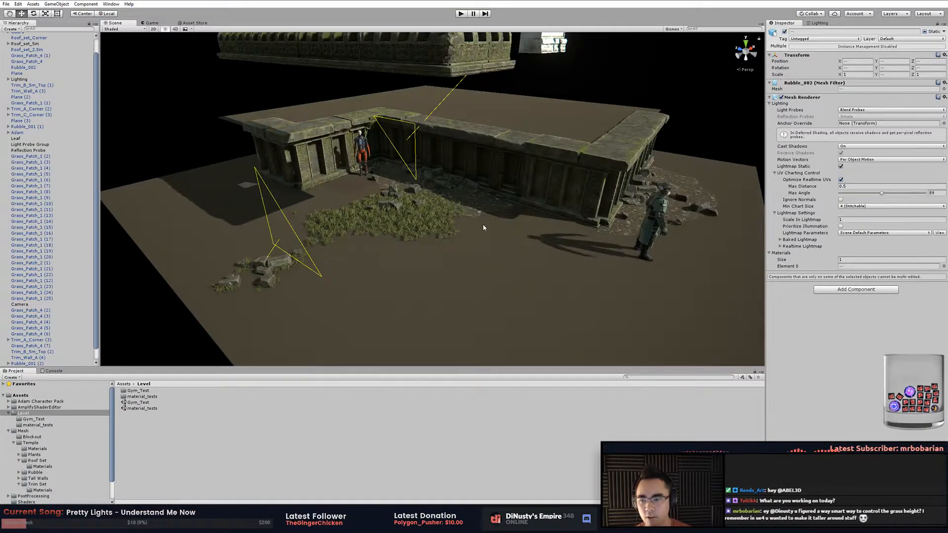
Move the Rubble_002 pile from the near side of the grass to about X 0.55, Z -33.47 in front of the temple.
left_click(286, 268)
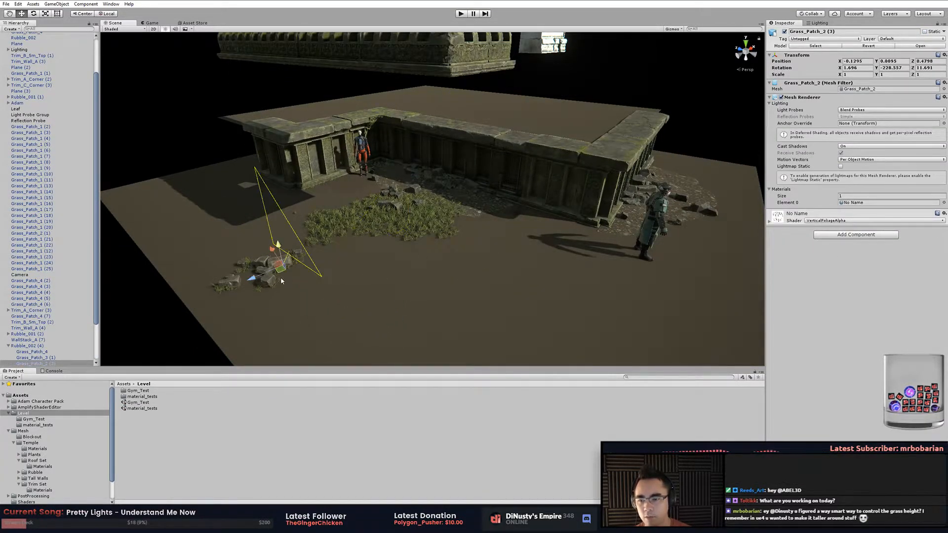
left_click(200, 170)
left_click(267, 283)
left_click_drag(262, 274, 553, 307)
left_click_drag(553, 307, 391, 234, "alt")
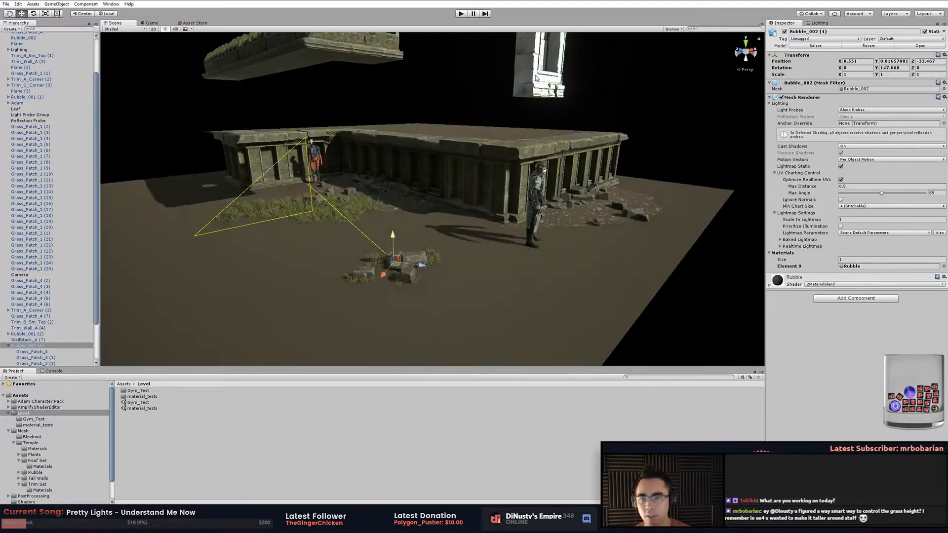
Assign the Temple_Stone_D texture to the empty Temple_Stone_D slot of the white WallStack_A (7) object's material.
left_click(546, 90)
left_click(820, 229)
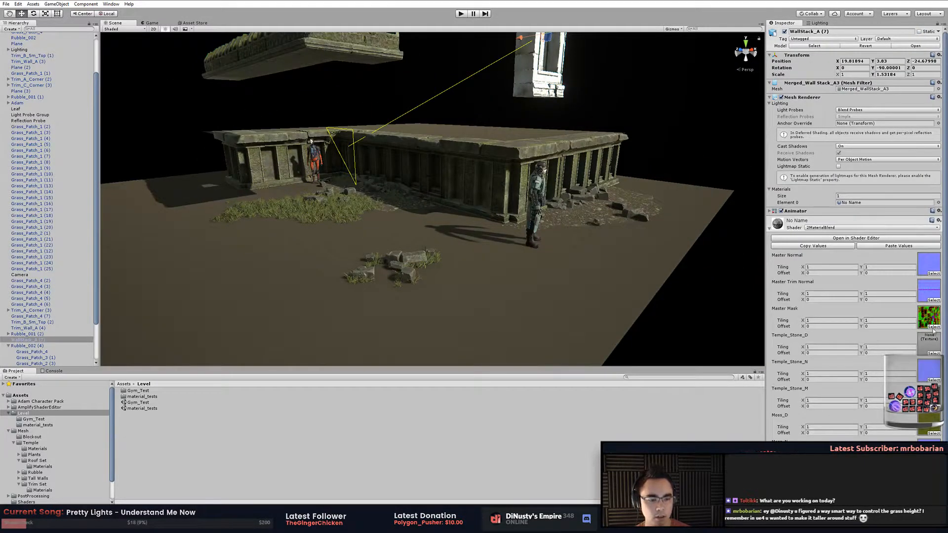
left_click(935, 354)
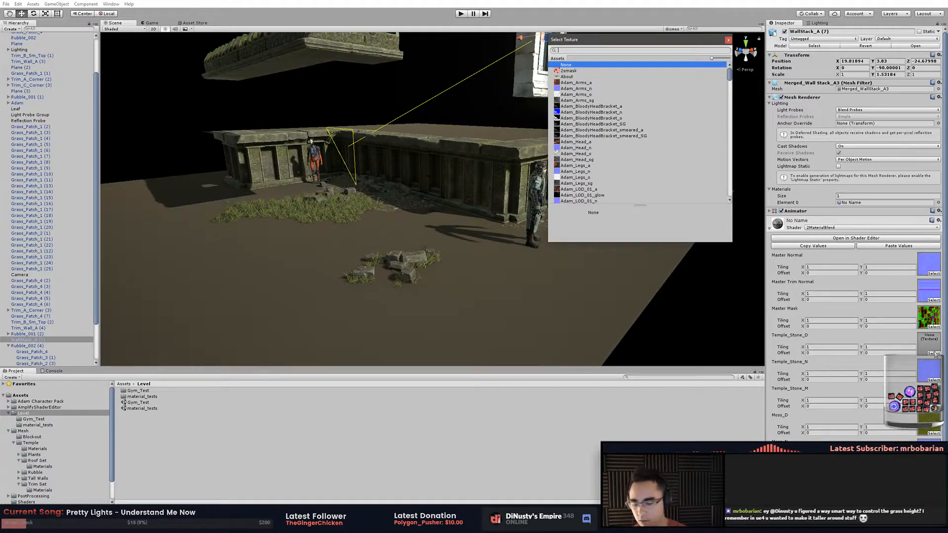
type("temple")
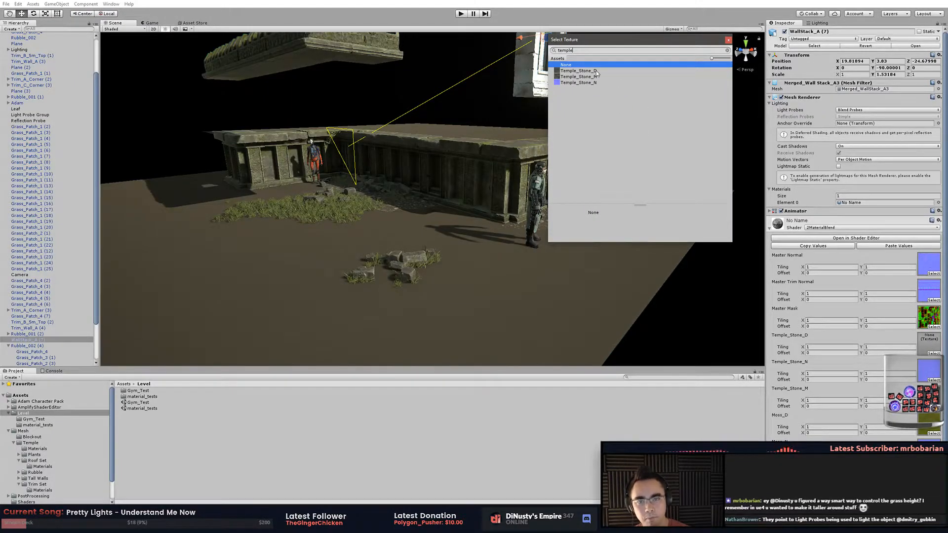
double_click(596, 73)
key("f")
left_click_drag(594, 145, 522, 161, "alt")
left_click(524, 210)
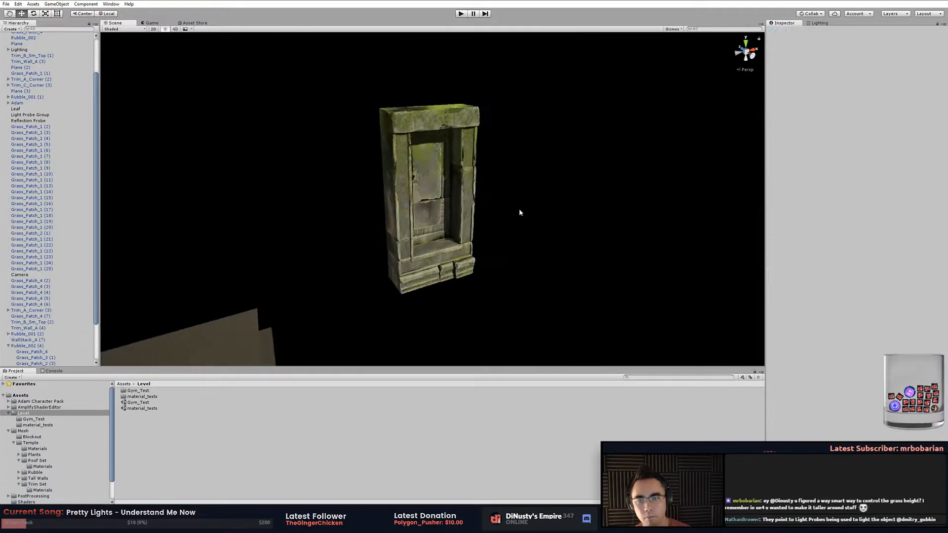
Set the wall stack's Y scale to 1.
left_click(459, 222)
middle_click_drag(487, 235, 508, 207)
left_click_drag(507, 208, 525, 198, "alt")
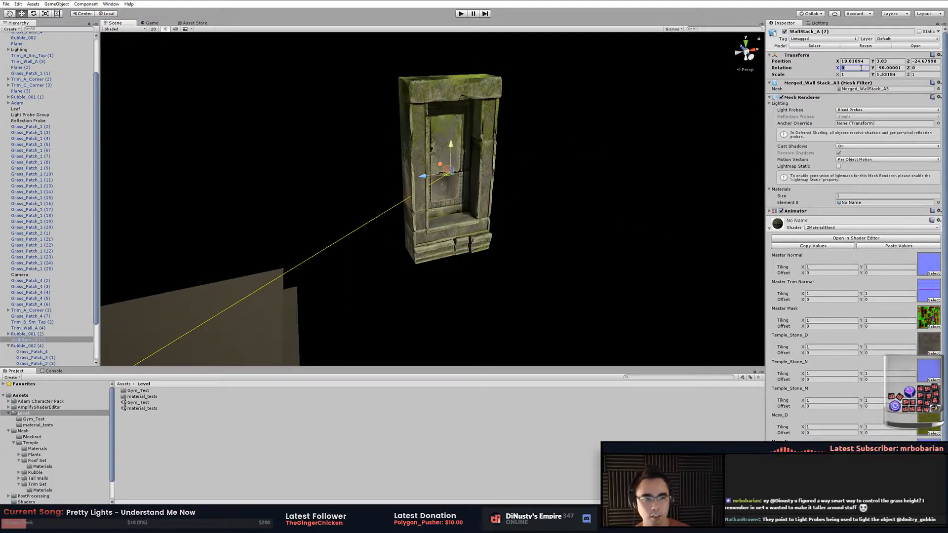
type("1")
left_click(640, 204)
left_click(466, 237)
left_click_drag(499, 222, 577, 252, "alt")
Move the wall stack from beyond the ground plane to above the temple's corner, at about X 4.24, Z -32.31.
right_click_drag(578, 212, 402, 131, "alt")
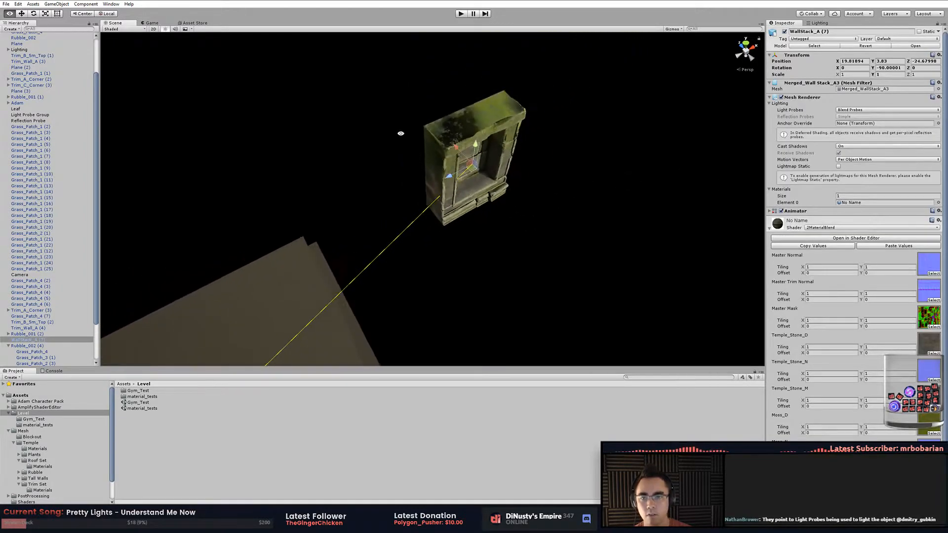
middle_click_drag(477, 237, 565, 114)
right_click_drag(565, 114, 494, 119, "alt")
left_click_drag(502, 117, 405, 215)
left_click_drag(579, 269, 438, 168, "alt")
mouse_move(438, 169)
right_mouse_down("alt")
mouse_move(567, 188)
mouse_move(444, 173)
right_mouse_up("alt")
middle_click_drag(435, 163, 561, 175)
left_click_drag(553, 148, 533, 163, "alt")
middle_click_drag(523, 74, 477, 166)
left_click_drag(476, 167, 432, 148, "alt")
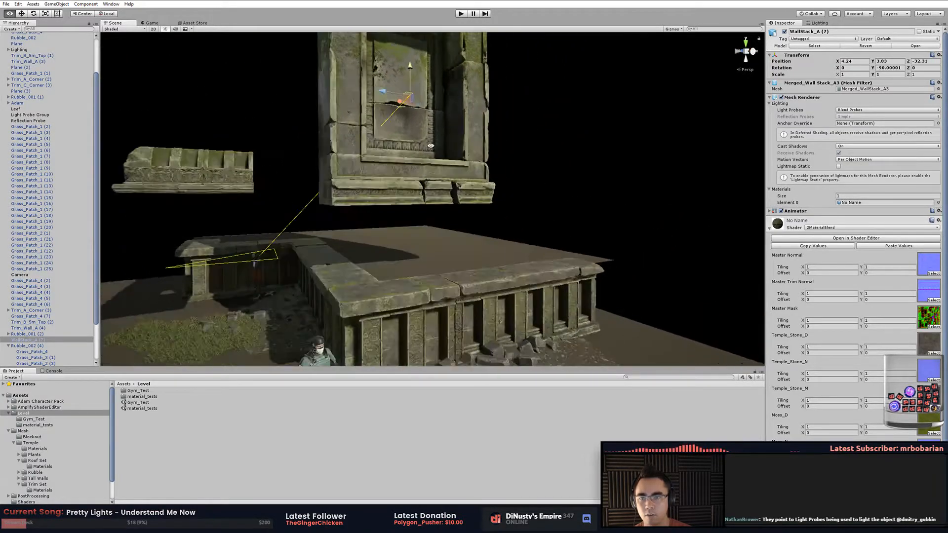
Lower the wall stack onto the top trim of the temple's front wall.
left_click_drag(405, 103, 423, 165)
left_click_drag(372, 253, 380, 282)
left_click_drag(452, 148, 424, 220, "alt")
key("f")
scroll(879, 398, "down", 3)
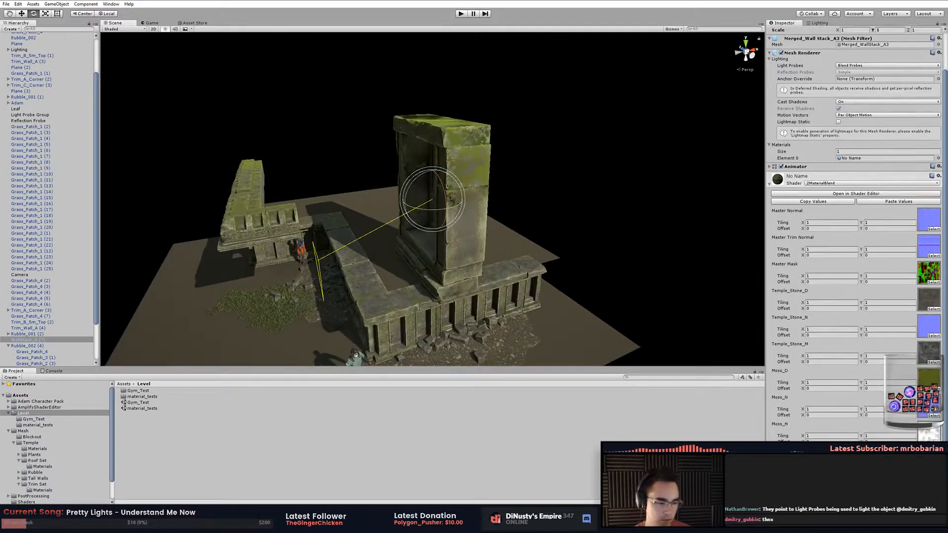
Examine the placed wall stack from several sides, checking its moss, stone surfaces and fit with the temple base and roof pieces.
right_click_drag(444, 173, 525, 318, "alt")
left_click_drag(524, 317, 501, 243, "alt")
right_click_drag(501, 243, 438, 209, "alt")
left_click_drag(438, 209, 506, 185, "alt")
middle_click_drag(507, 185, 522, 139, "alt")
left_click_drag(521, 138, 464, 202, "alt")
left_click(565, 194)
middle_click_drag(501, 227, 541, 179, "alt")
left_click_drag(540, 179, 457, 161, "alt")
left_click(518, 188)
left_click(558, 146)
left_click_drag(558, 147, 546, 129, "alt")
middle_click_drag(546, 129, 536, 196, "alt")
right_click_drag(535, 195, 558, 230, "alt")
left_click_drag(558, 230, 583, 261, "alt")
right_click_drag(583, 262, 465, 252, "alt")
left_click_drag(465, 252, 562, 238, "alt")
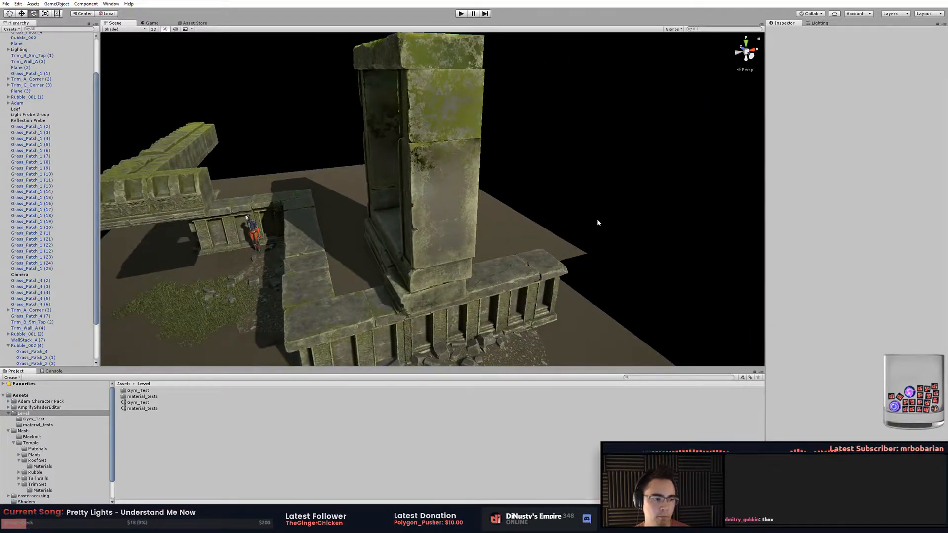
middle_click_drag(561, 283, 624, 222, "alt")
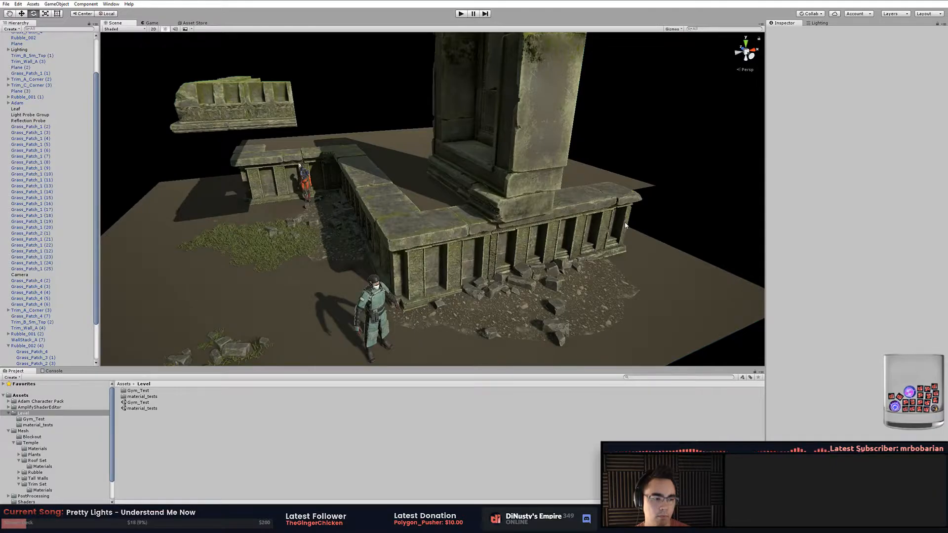
Move the Rubble_002 pile beside the guard at the front wall, to about X 4.99, Z -34.69.
right_click_drag(623, 225, 353, 216)
left_click(351, 301)
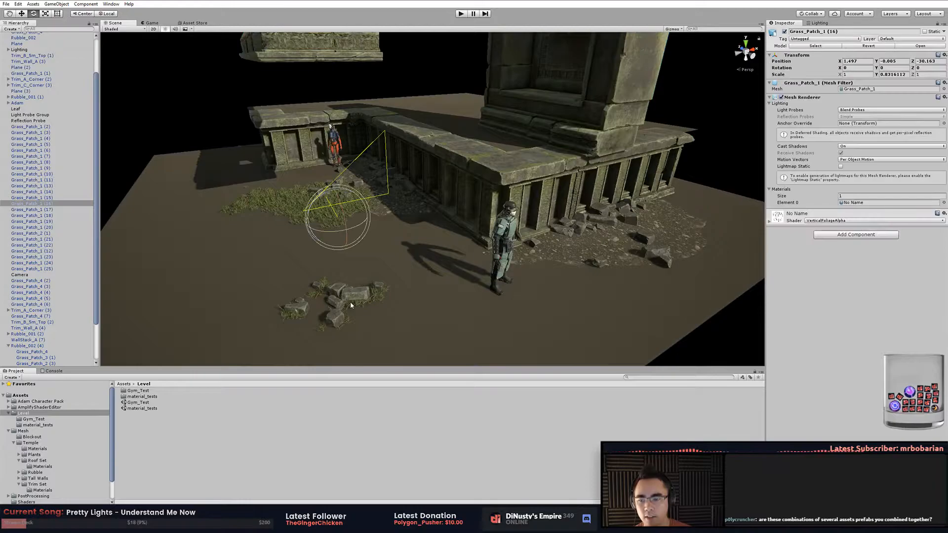
key("w")
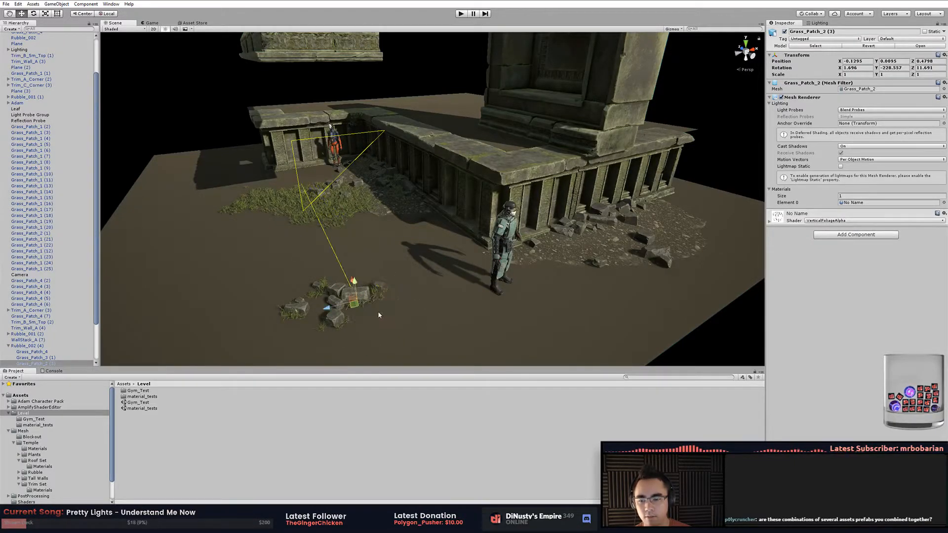
left_click(289, 285)
left_click(187, 135)
left_click(340, 318)
left_click_drag(339, 318, 496, 240)
key("f")
scroll(526, 251, "up", 5)
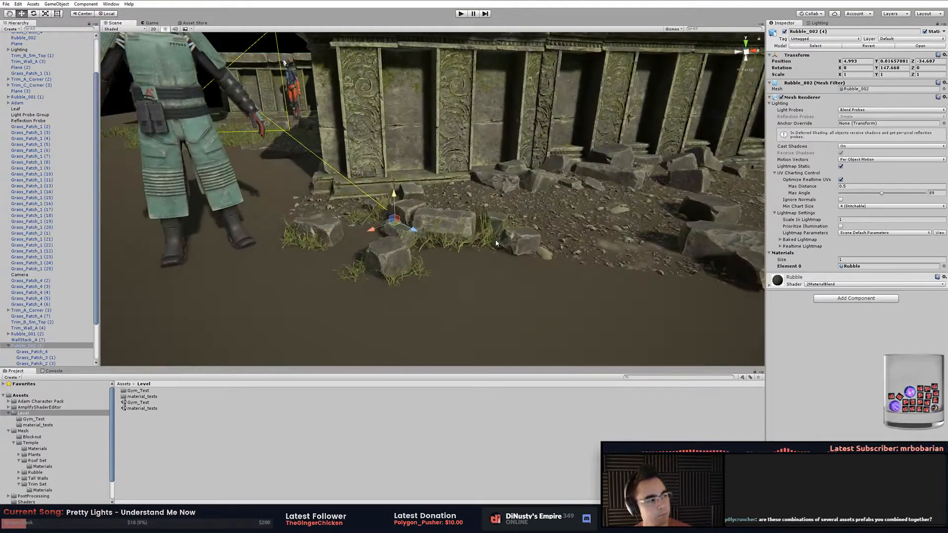
Move the rubble pile away from the wall to open ground near the guard, at about X 3.80, Z -35.88.
middle_click_drag(498, 243, 495, 254)
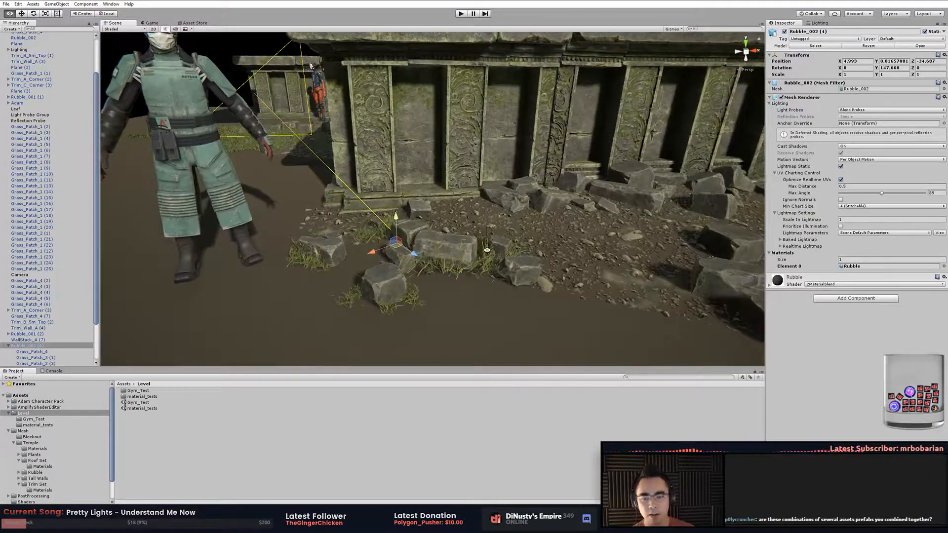
left_click_drag(470, 270, 449, 279, "alt")
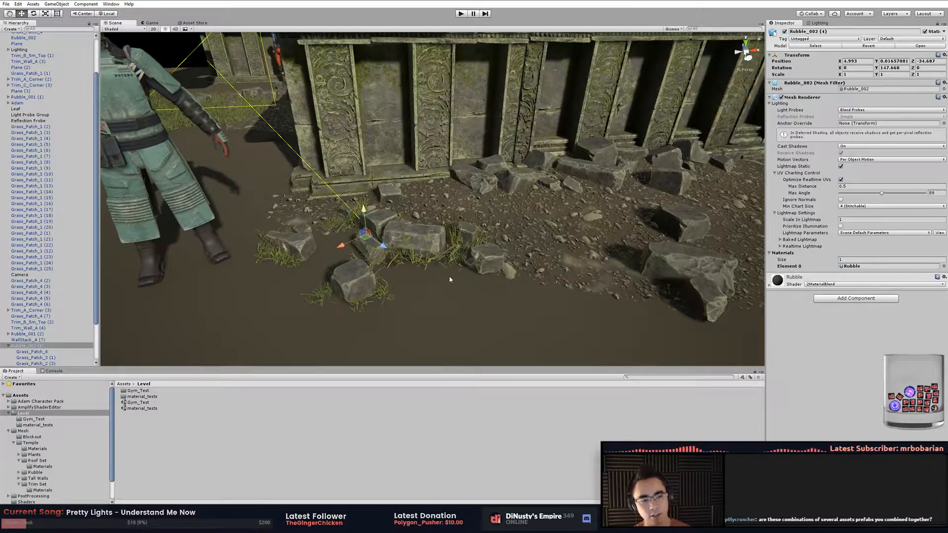
left_click_drag(431, 237, 378, 292, "alt")
key("w")
scroll(487, 302, "down", 6)
left_click_drag(488, 302, 480, 321, "alt")
left_click_drag(434, 208, 323, 255)
key("f")
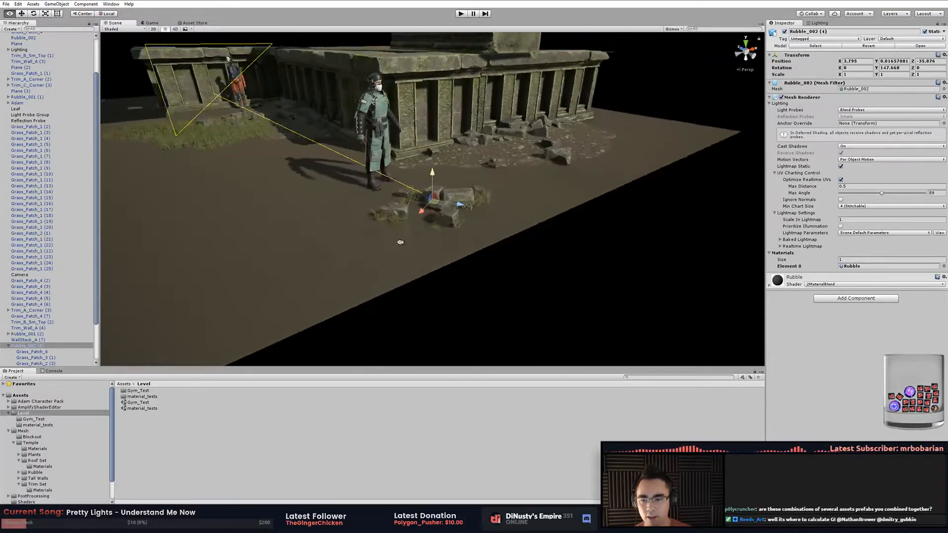
Inspect the individual grass patches attached around the stones of the rubble pile.
left_click_drag(482, 189, 525, 230, "alt")
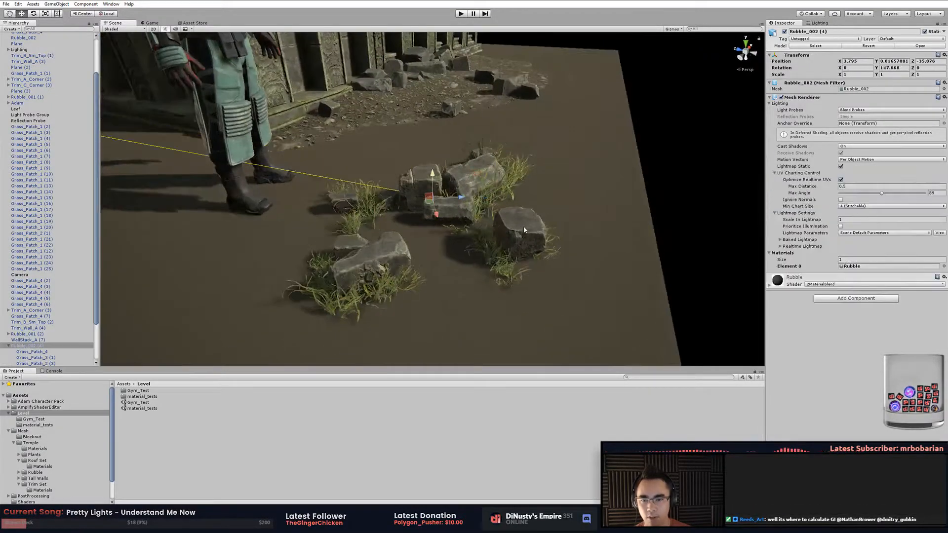
left_click(500, 268)
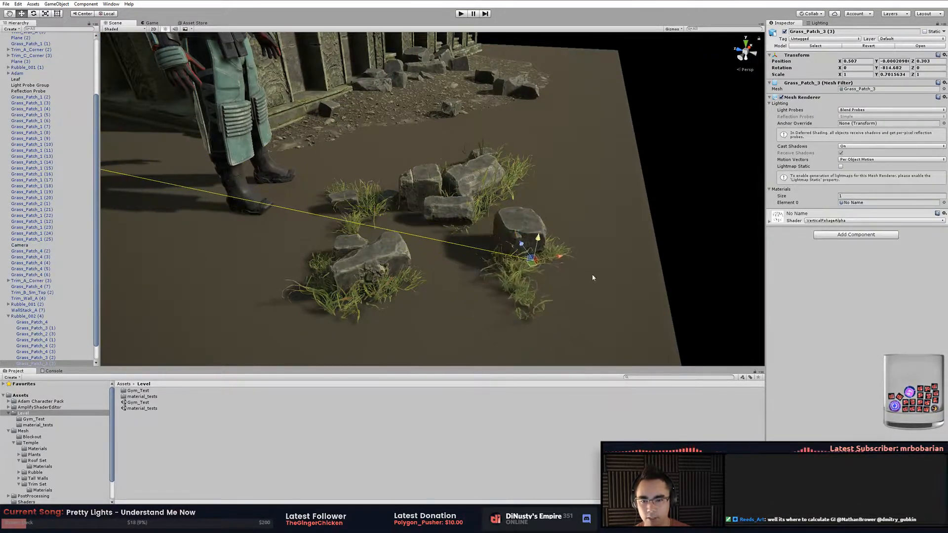
left_click(603, 254)
left_click_drag(602, 254, 508, 201, "alt")
left_click(454, 178)
left_click(731, 228)
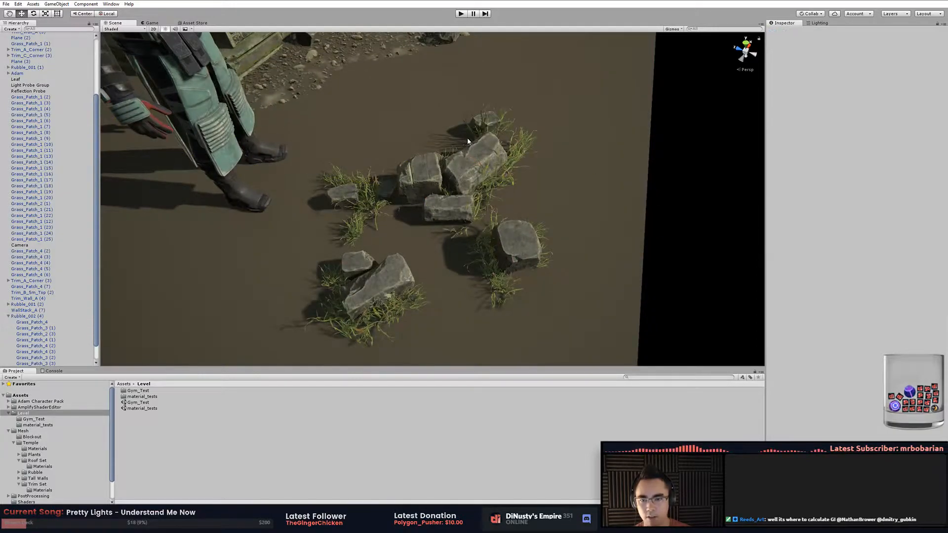
left_click(562, 166)
Move the rubble pile with its grass to the far end of the temple's front wall.
left_click(470, 150)
left_click_drag(526, 237, 593, 84, "alt")
middle_click_drag(592, 84, 504, 155)
scroll(504, 154, "up", 4)
left_click_drag(552, 117, 476, 177)
middle_click_drag(476, 177, 461, 197)
left_click_drag(461, 198, 497, 322)
left_click(601, 159)
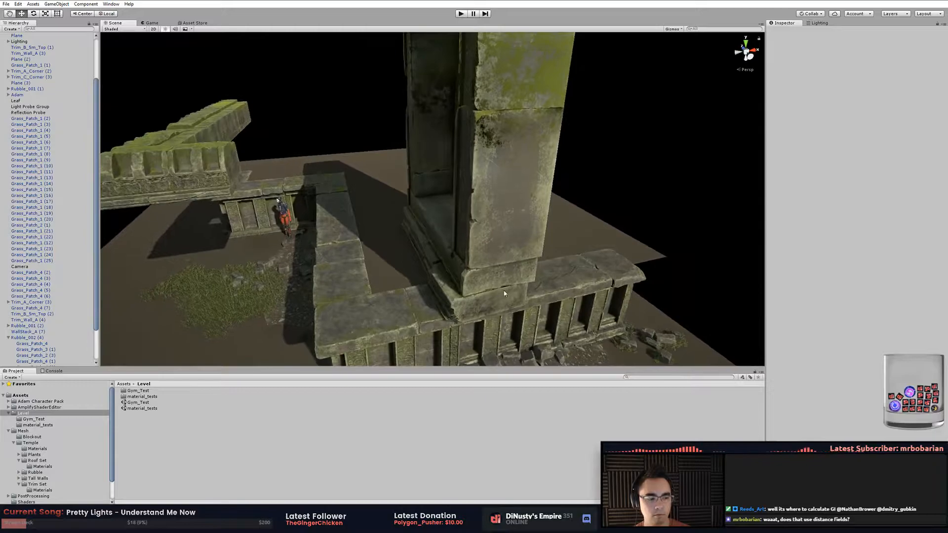
Shift the wall stack back from the front edge of the temple trim and check its placement from the front.
left_click(486, 267)
left_click_drag(458, 160, 586, 68)
key("w")
left_click(603, 103)
left_click_drag(598, 148, 457, 127, "alt")
left_click(457, 128)
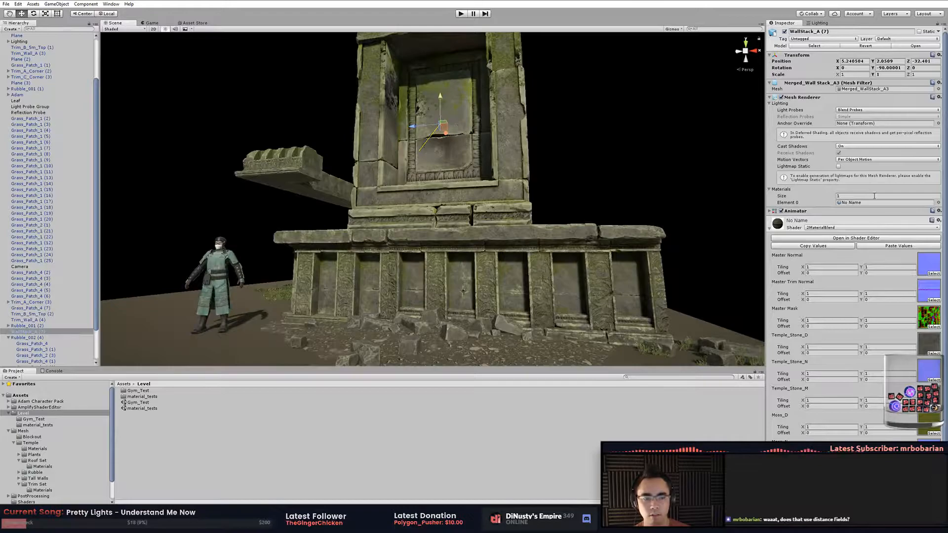
left_click_drag(580, 245, 640, 275, "alt")
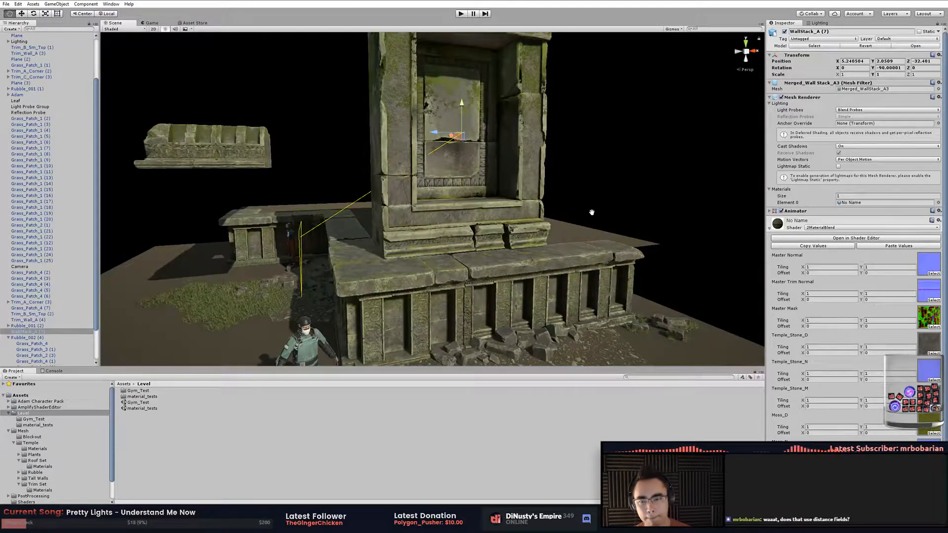
middle_click_drag(593, 212, 605, 246)
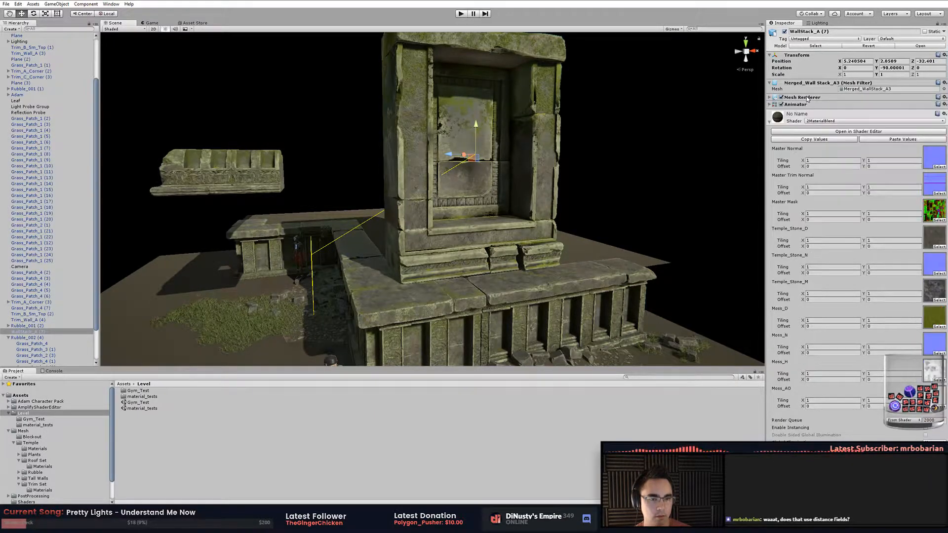
Locate the wall stack's mesh asset in the Tall Walls folder and show WallStack_A.fbx in the file explorer.
left_click(781, 97)
left_click(781, 98)
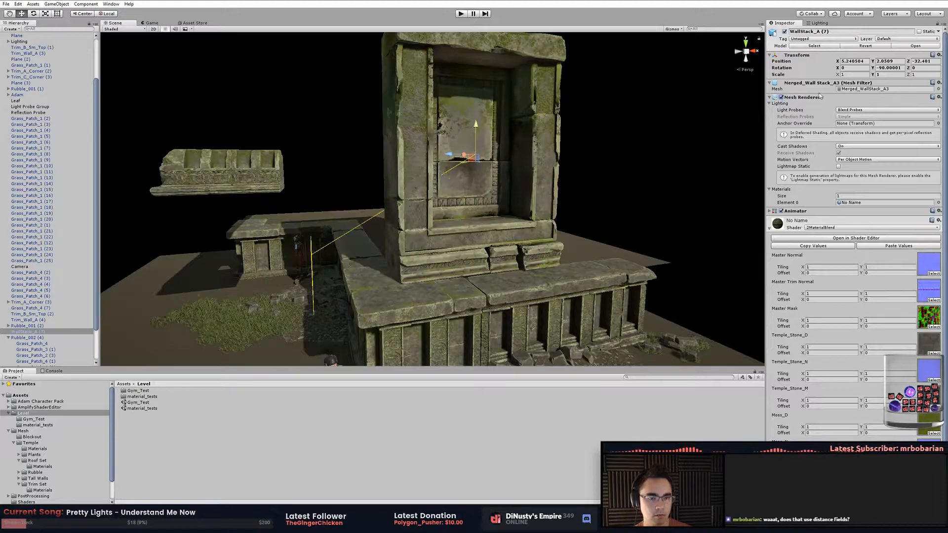
left_click(864, 89)
left_click(278, 440)
left_click(156, 409)
left_click(152, 414)
left_click(145, 409)
left_click(140, 402)
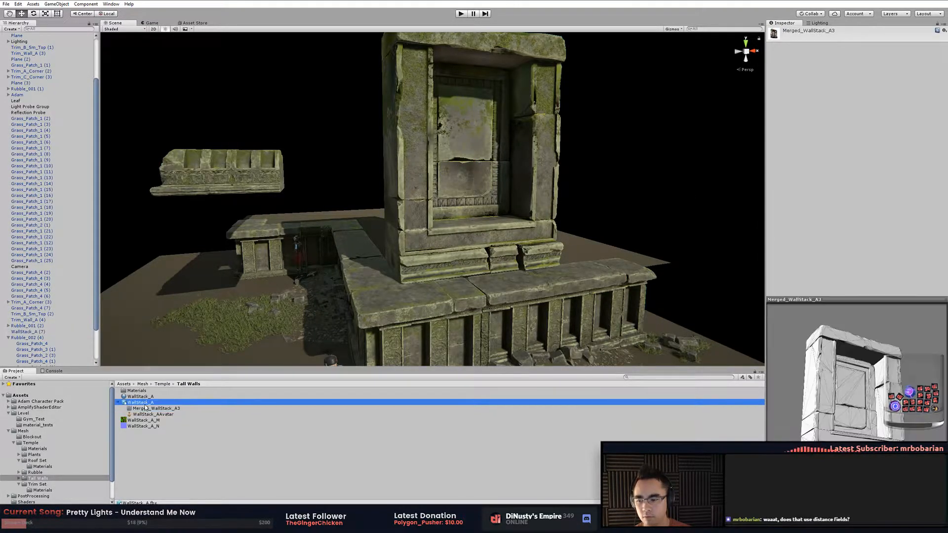
right_click(142, 402)
left_click(182, 277)
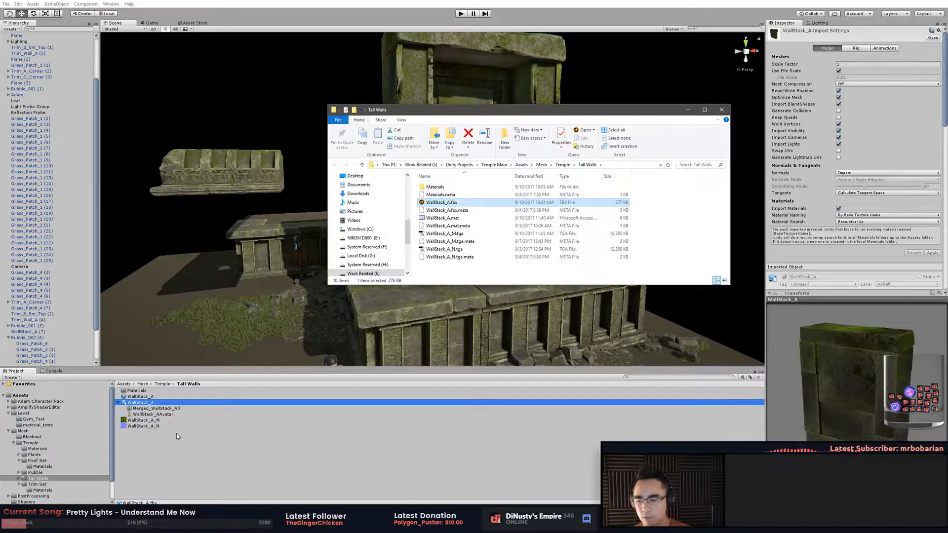
Switch to Modo and view the Roof_set_2.5m model from different angles.
key("alt+Tab")
left_click_drag(276, 225, 286, 220, "alt")
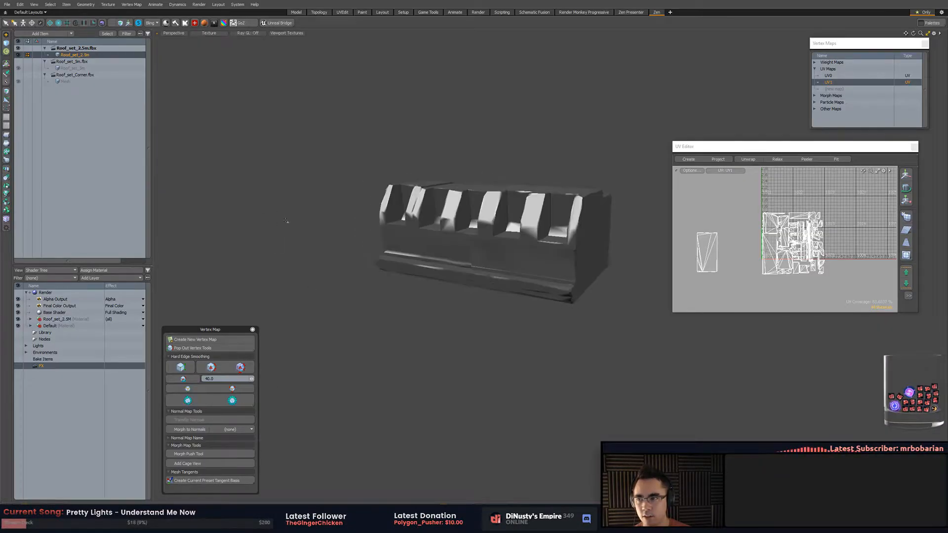
left_click_drag(387, 184, 341, 199, "alt")
left_click_drag(415, 156, 473, 202, "alt")
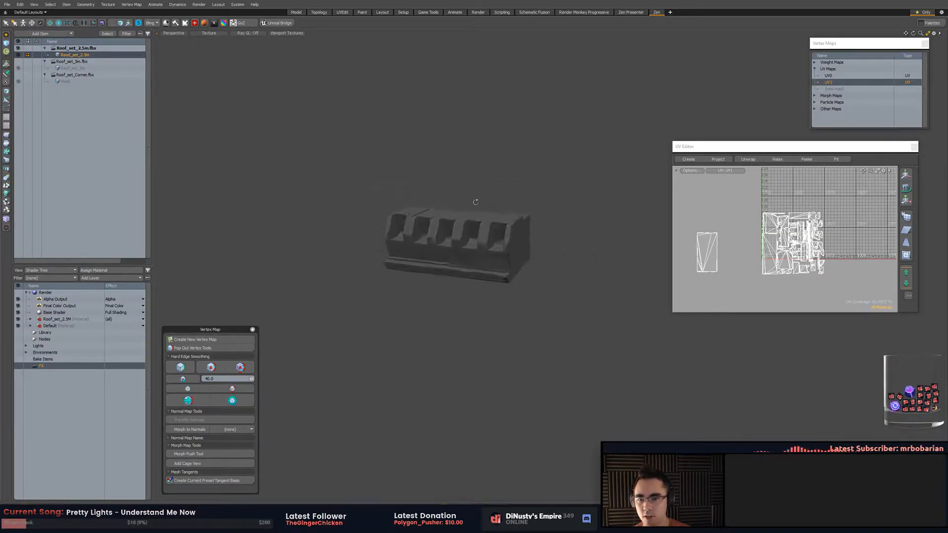
Return to Unity and review the roof corner set together with the temple walls, wall stack and guard.
key("alt+Tab")
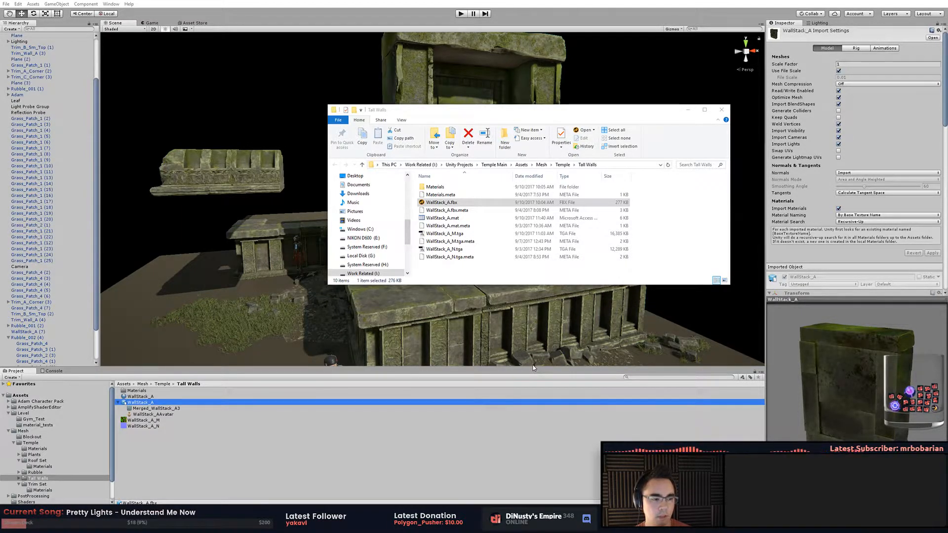
left_click(532, 365)
middle_click_drag(532, 365, 523, 276)
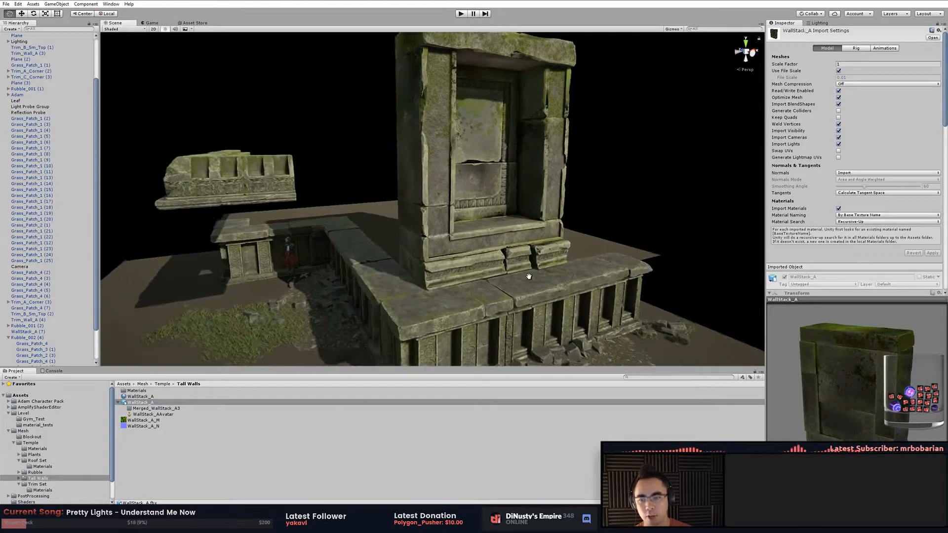
left_click_drag(523, 277, 345, 197, "alt")
left_click(326, 165)
key("f")
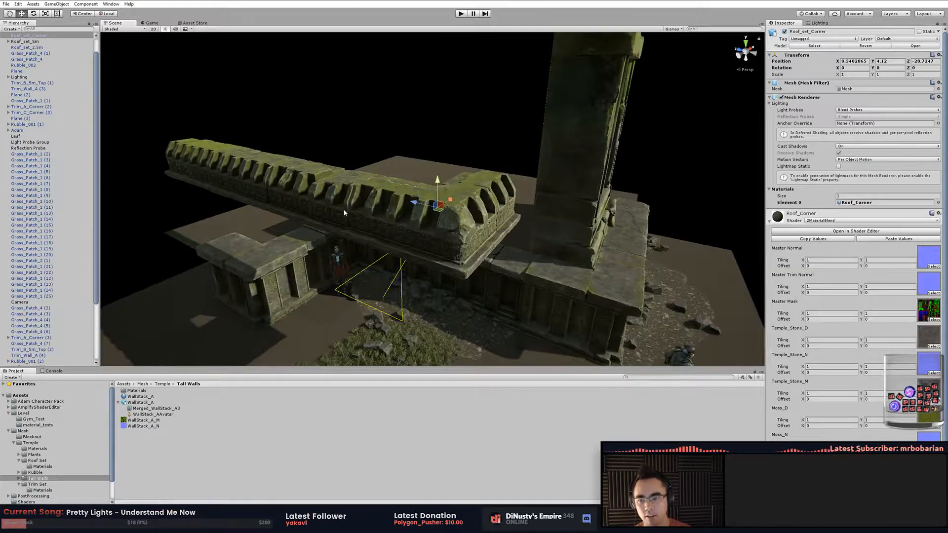
left_click_drag(412, 247, 445, 116, "alt")
left_click(444, 116)
middle_click_drag(444, 116, 537, 266)
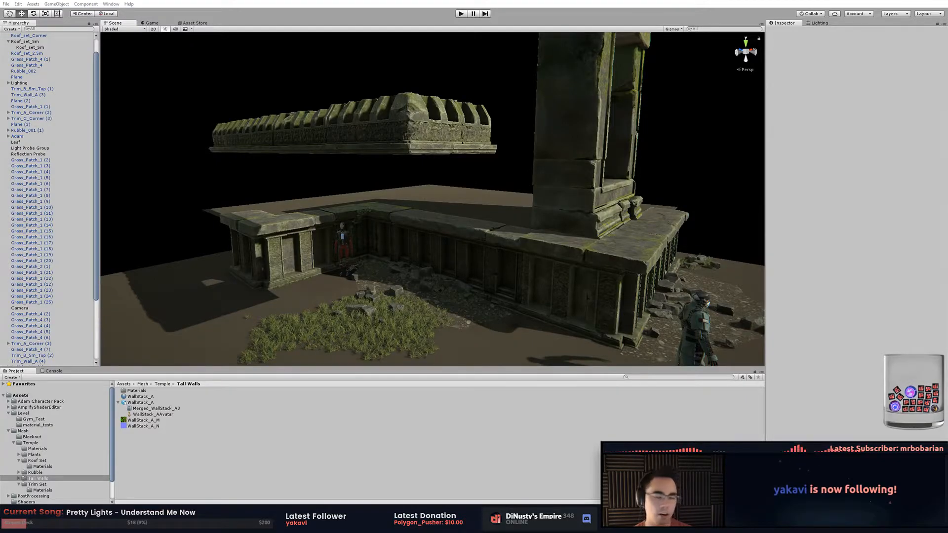
left_click_drag(559, 179, 574, 216, "alt")
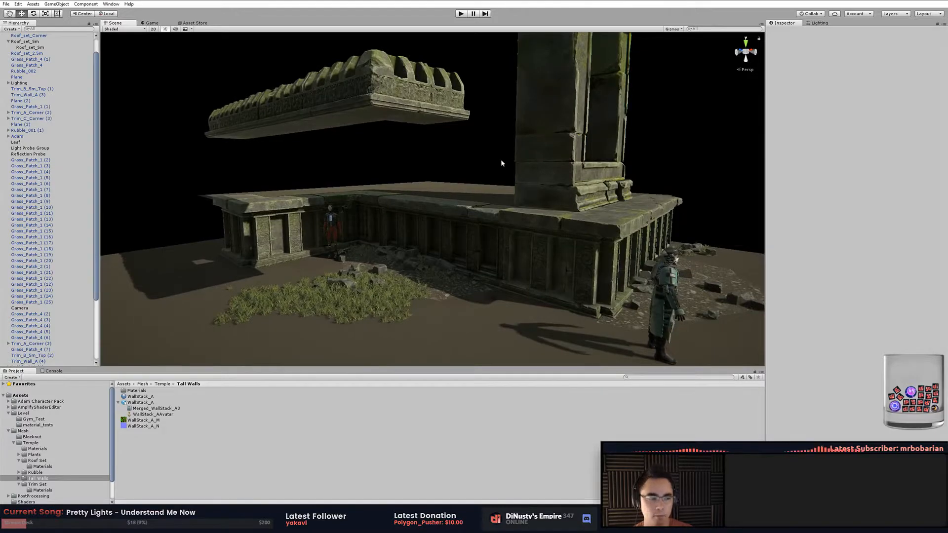
Inspect the wall stack on the temple trim and review the scene's lighting settings.
left_click(575, 184)
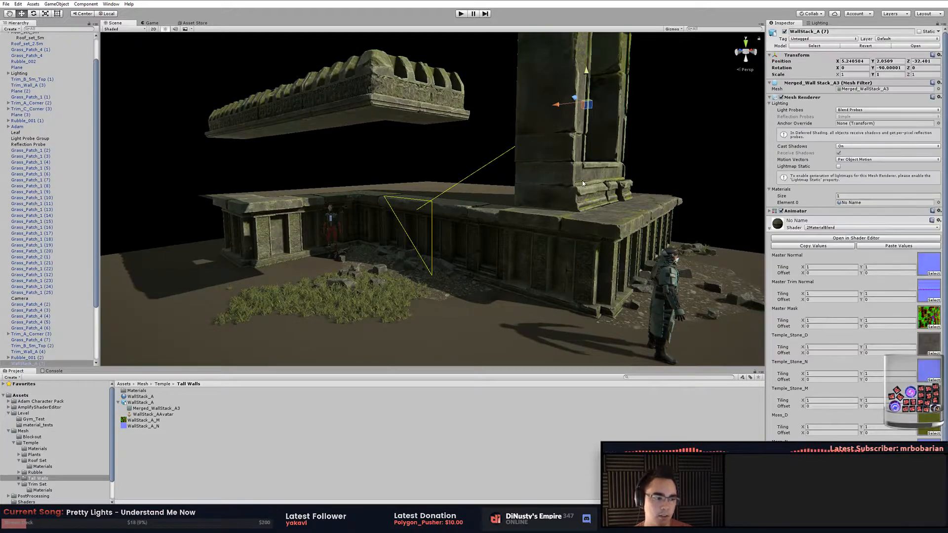
left_click_drag(641, 169, 600, 176, "alt")
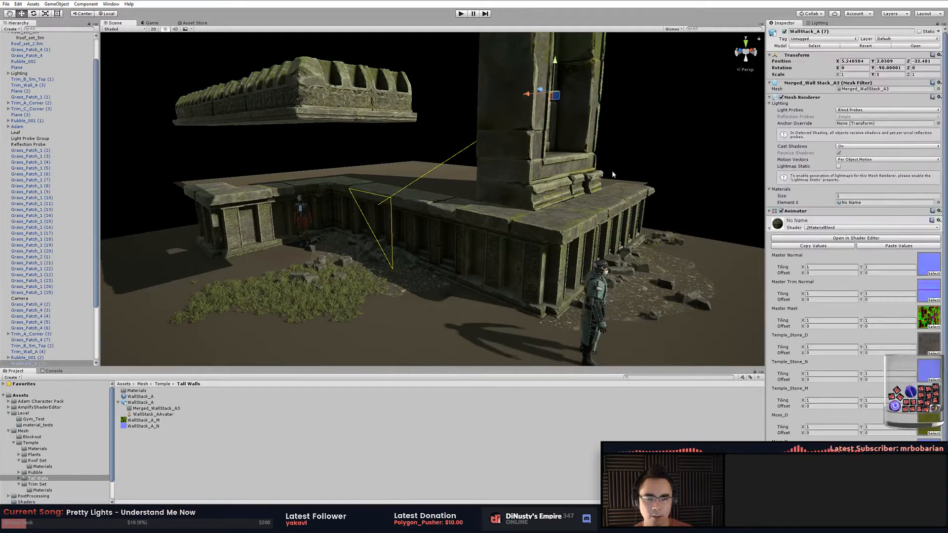
left_click(817, 23)
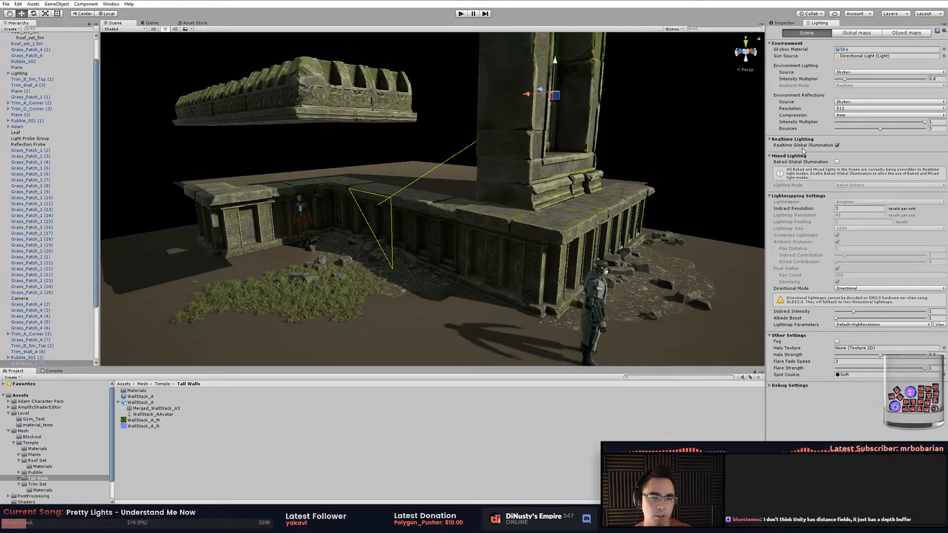
left_click(659, 150)
left_click_drag(659, 151, 700, 155, "alt")
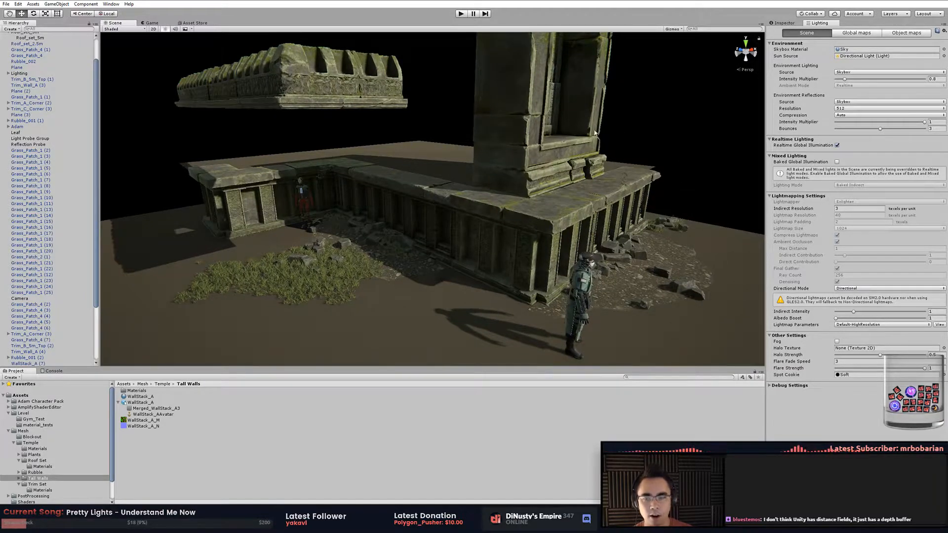
Examine the temple trim's outer corner and the shaded trim walls behind the rubble up close.
left_click(605, 213)
left_click(556, 221)
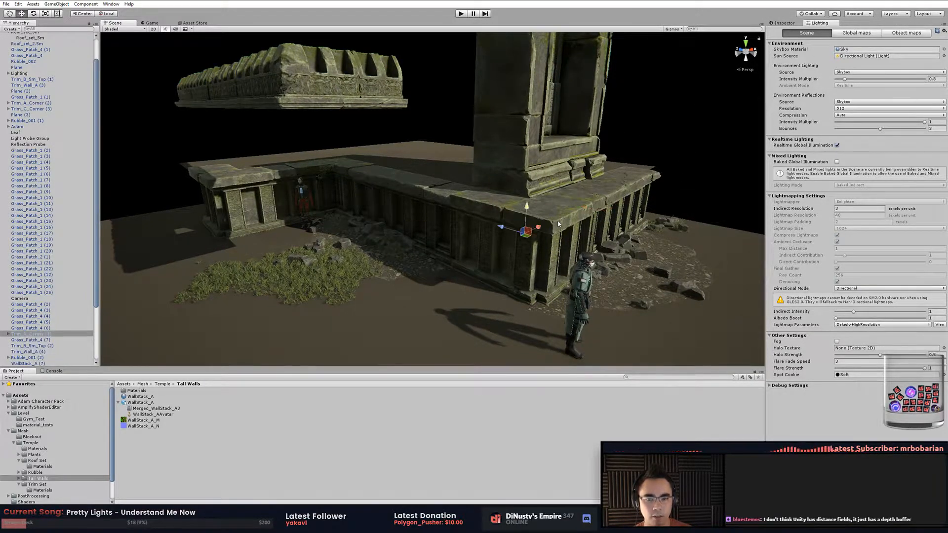
key("f")
left_click_drag(599, 226, 489, 227, "alt")
left_click_drag(433, 203, 450, 209)
key("ctrl+z")
left_click_drag(553, 207, 718, 218, "alt")
left_click(491, 180)
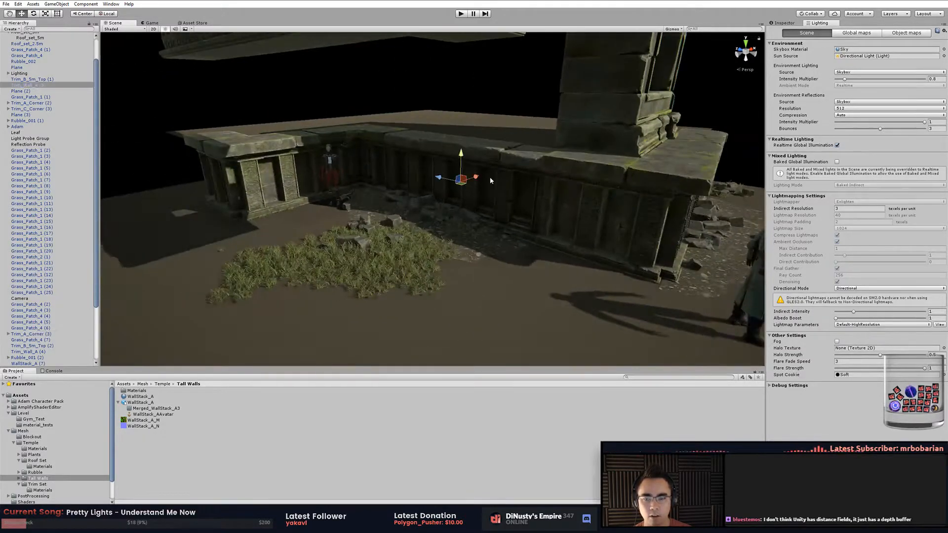
left_click_drag(490, 180, 516, 147, "alt")
scroll(516, 147, "up", 4)
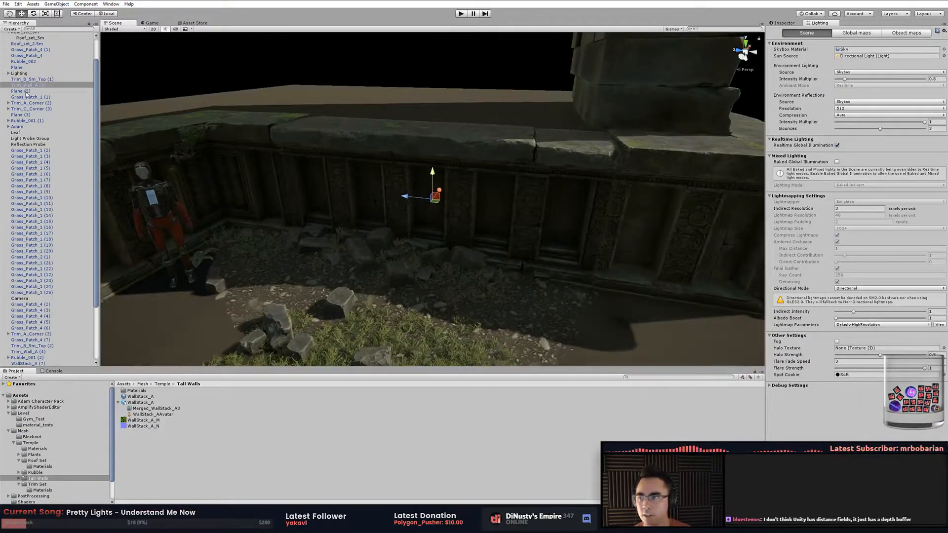
Rotate the Directional Light to about -125 on the Y axis so sunlight falls on the trim walls.
left_click(26, 75)
left_click(8, 74)
left_click(28, 80)
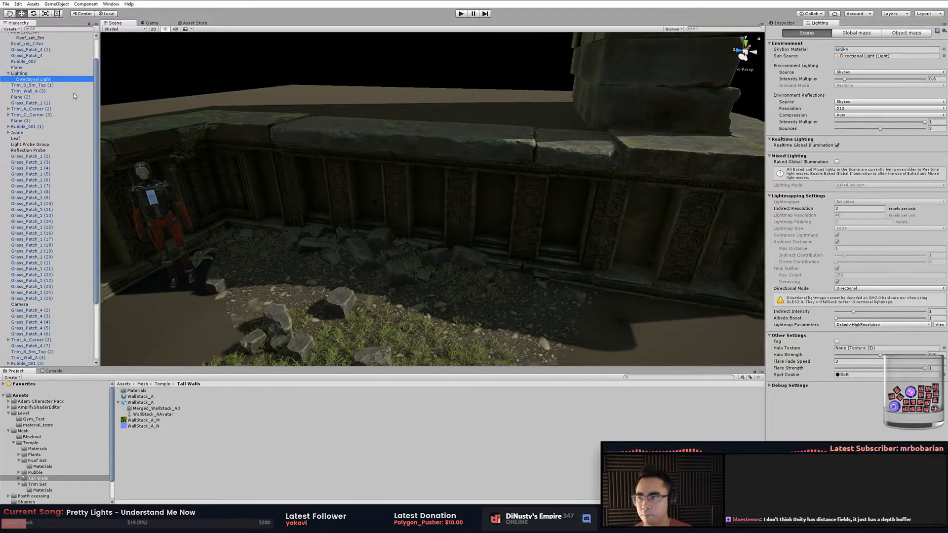
left_click(784, 23)
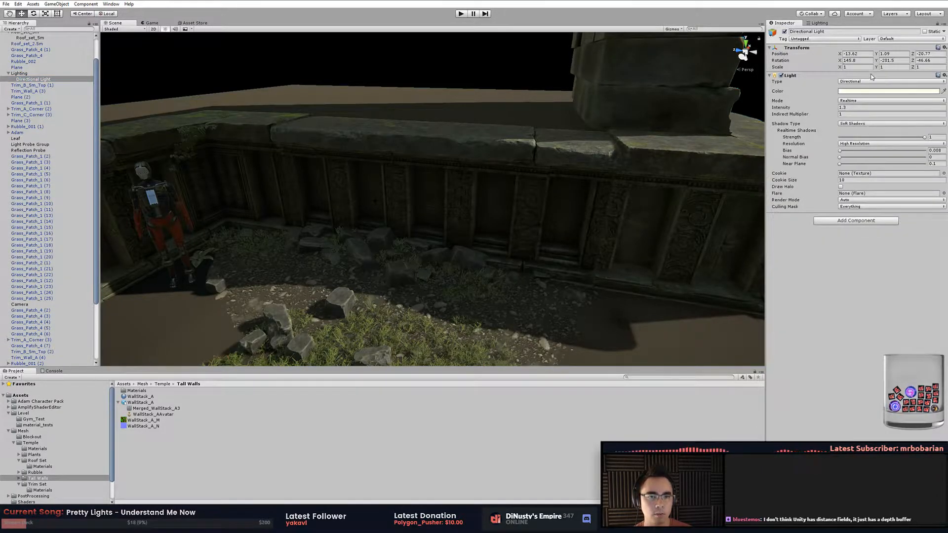
left_click_drag(879, 61, 45, 61)
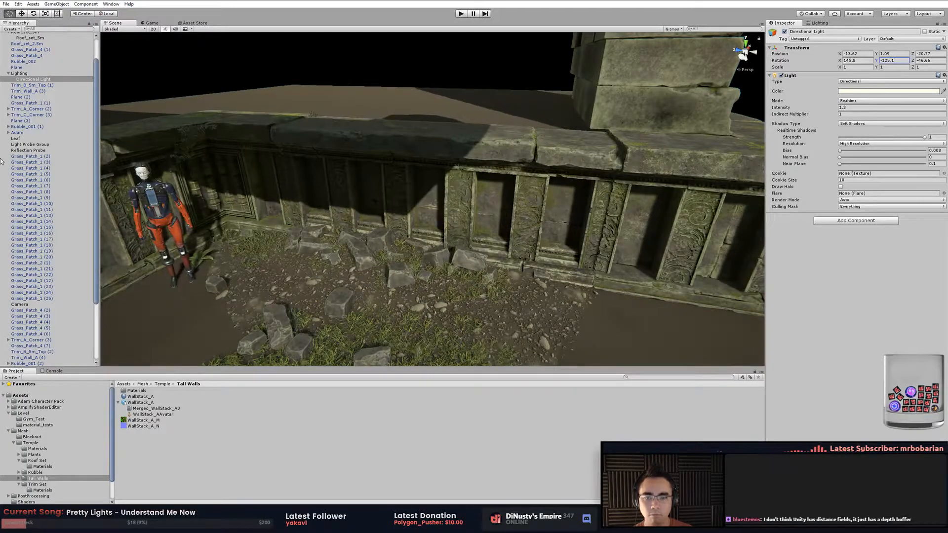
left_click_drag(62, 162, 63, 171, "ctrl+alt")
left_click(438, 148)
key("ctrl+z")
key("ctrl+z")
key("ctrl+z")
Frame the trim wall behind the rubble and examine its UV layout in the lighting object maps.
left_click(463, 171)
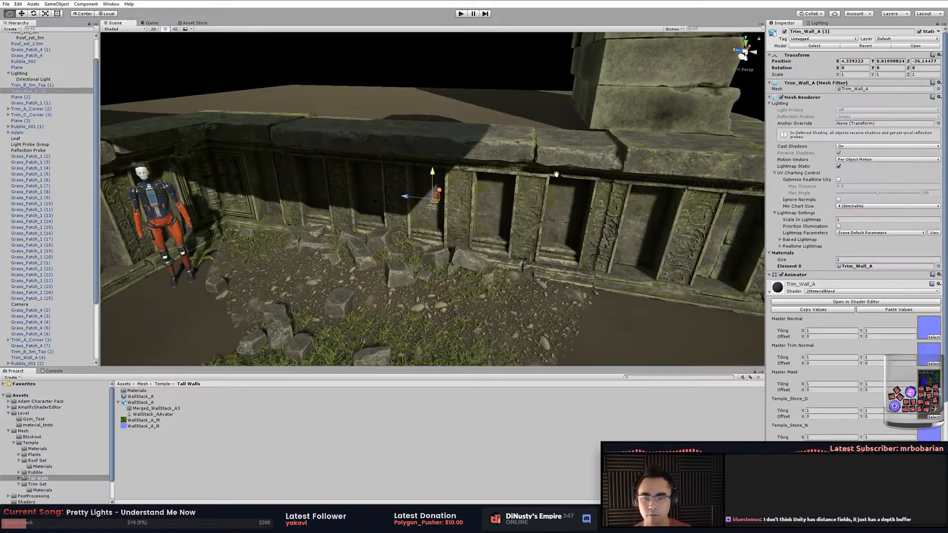
key("f")
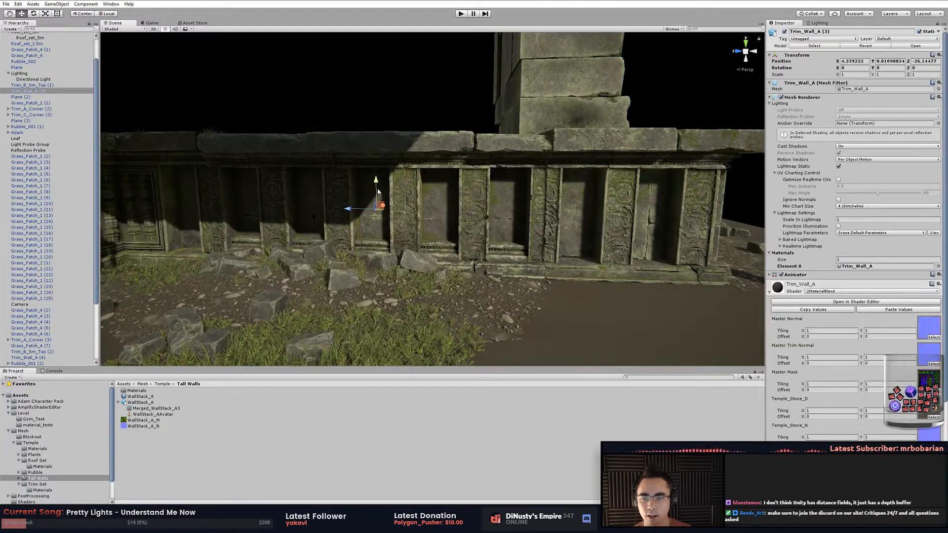
left_click_drag(378, 192, 788, 27, "alt")
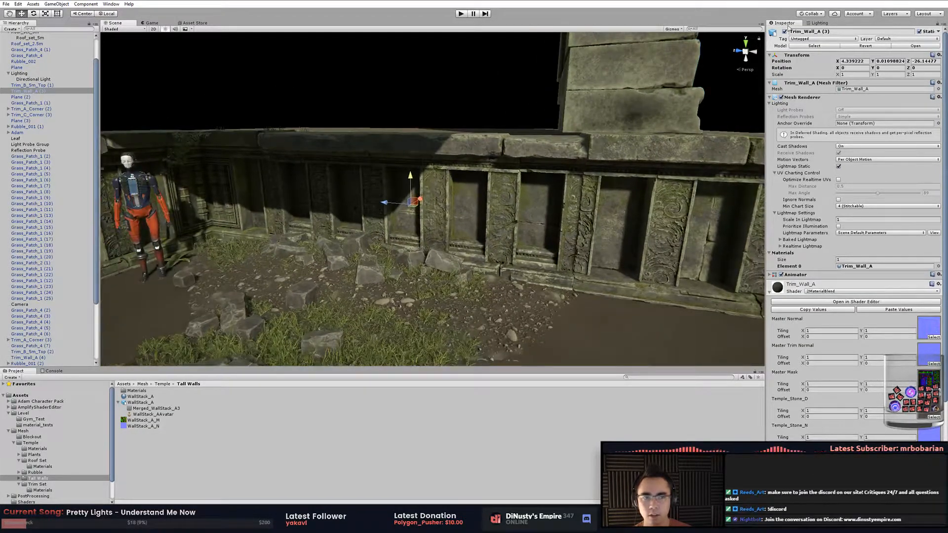
left_click(817, 23)
left_click(59, 5)
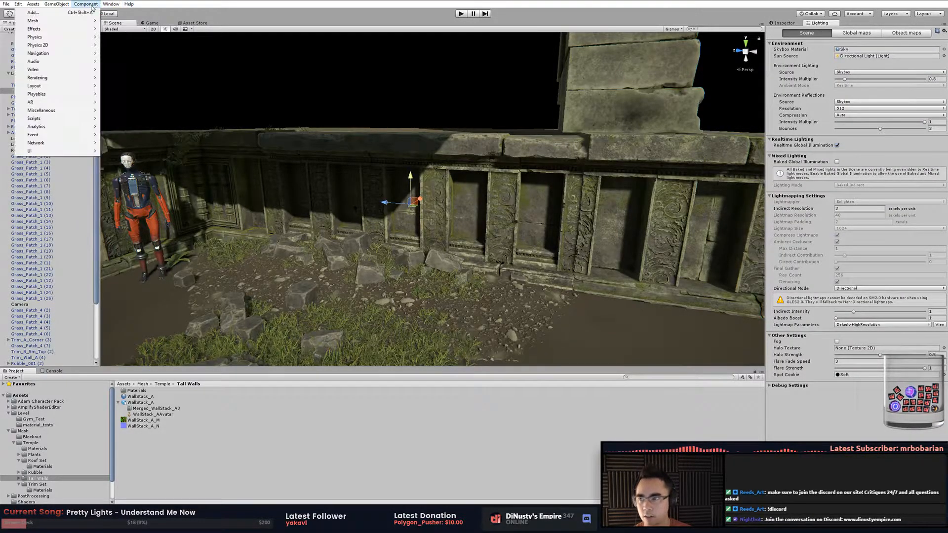
mouse_move(111, 4)
mouse_move(99, 211)
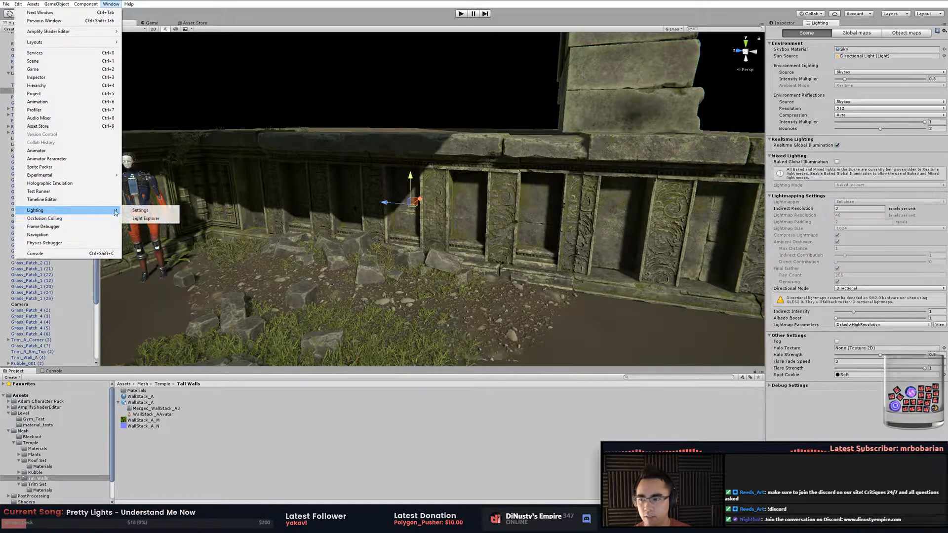
left_click(163, 212)
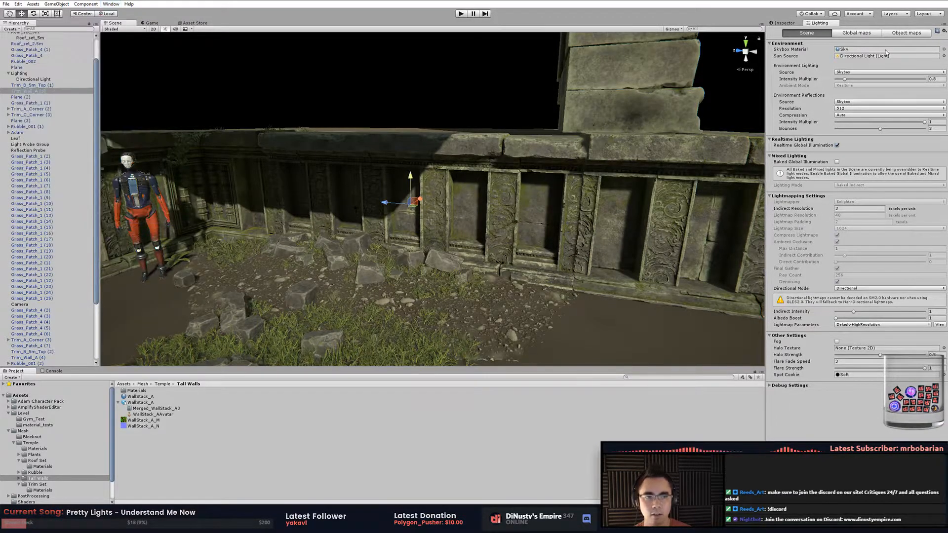
left_click(906, 33)
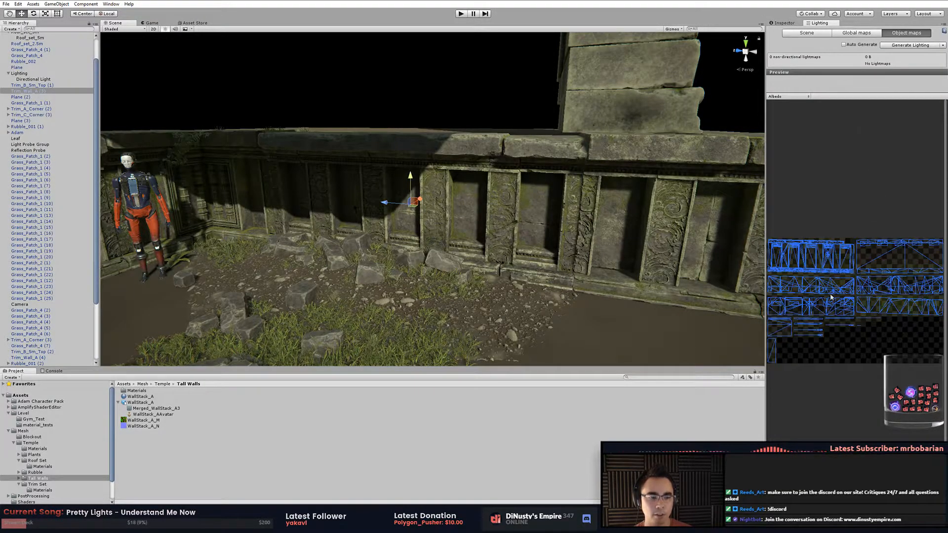
scroll(854, 254, "up", 3)
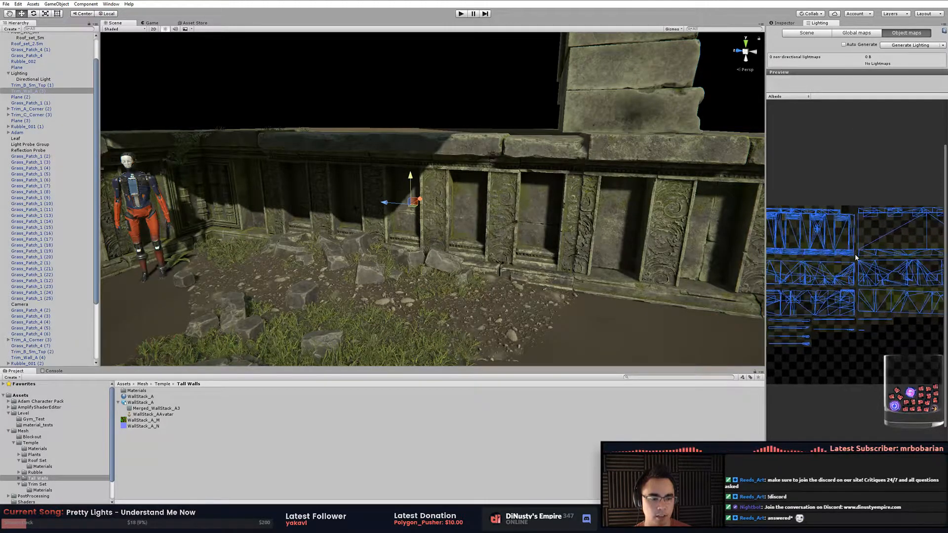
scroll(856, 257, "down", 1)
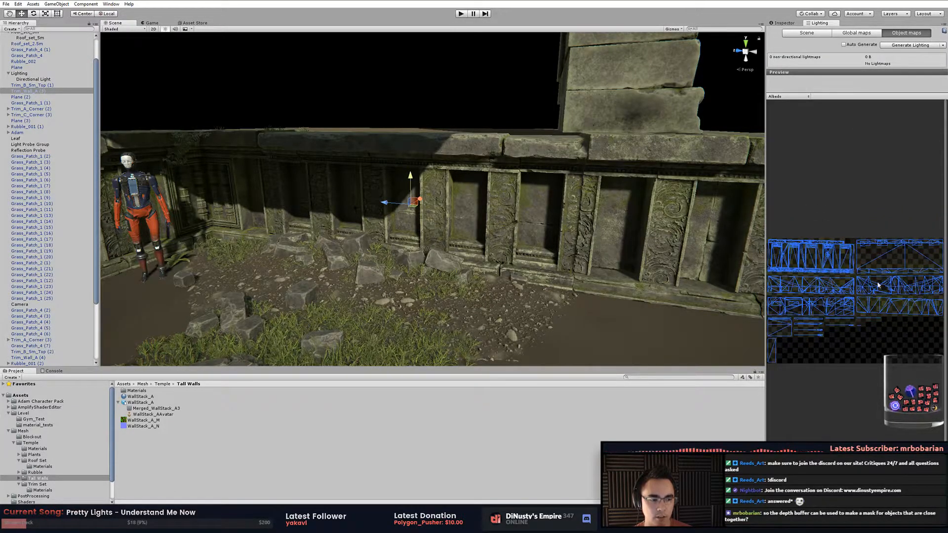
Display the scene in the realtime GI Indirect mode and examine the bounced light on the walls and ground.
left_click_drag(610, 239, 653, 251, "alt")
middle_click_drag(654, 252, 569, 271, "alt")
left_click_drag(569, 271, 569, 254, "alt")
middle_click_drag(569, 253, 740, 284, "alt")
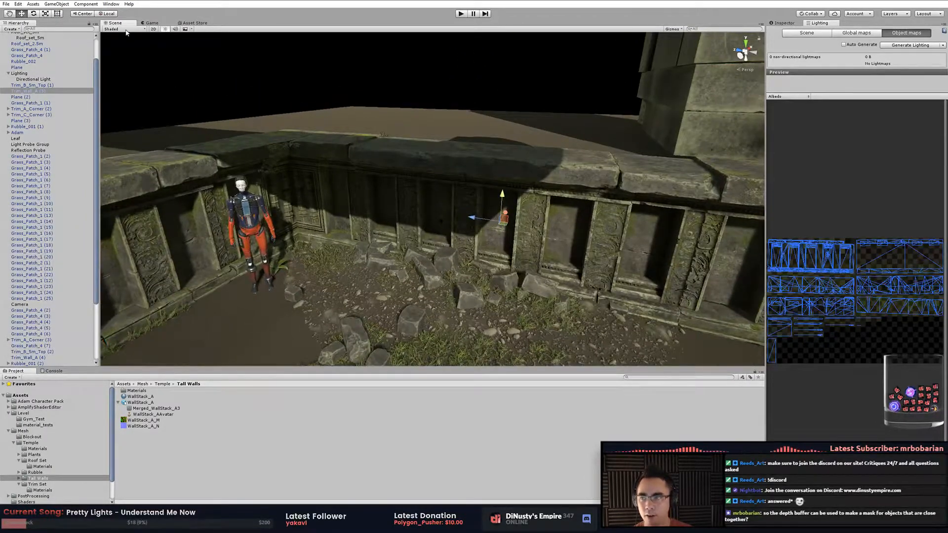
left_click(127, 29)
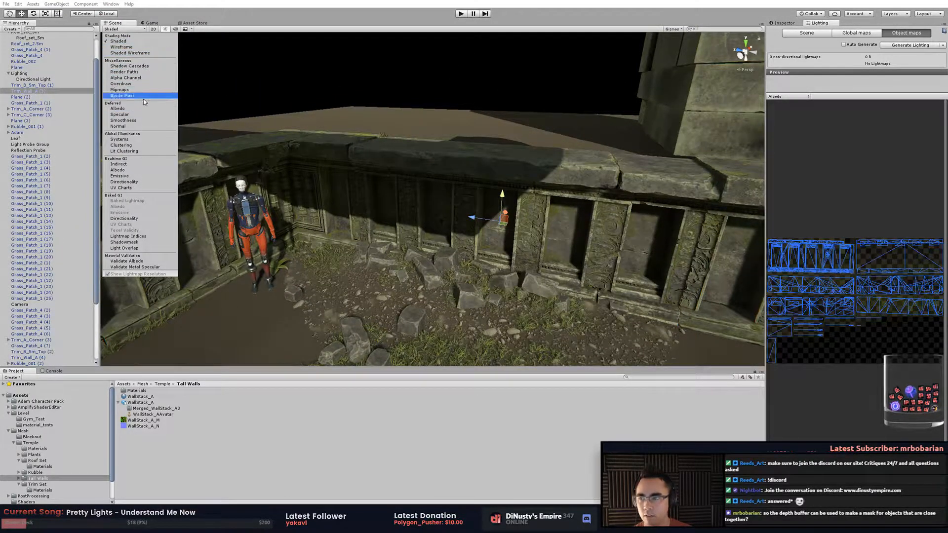
left_click(119, 164)
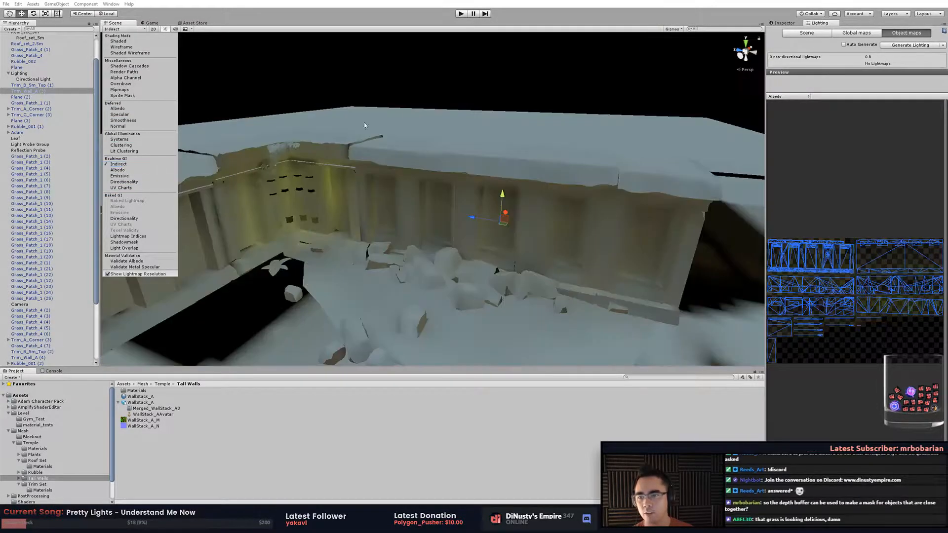
left_click_drag(526, 117, 399, 229, "alt")
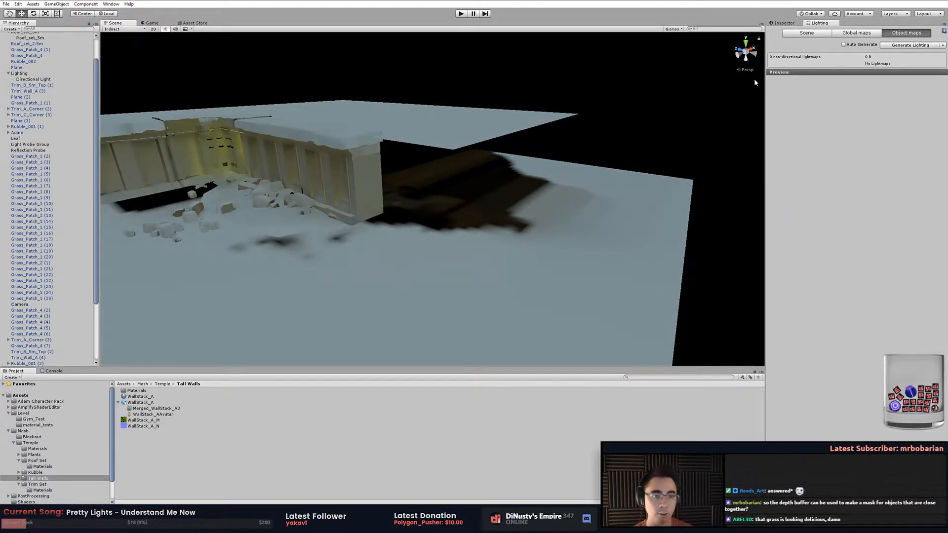
left_click_drag(451, 262, 540, 203, "alt")
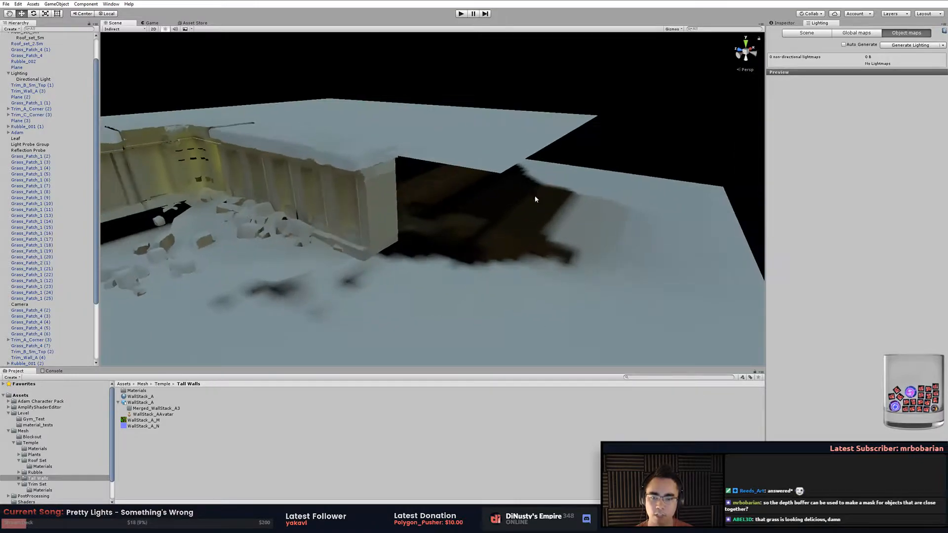
middle_click_drag(358, 220, 502, 221)
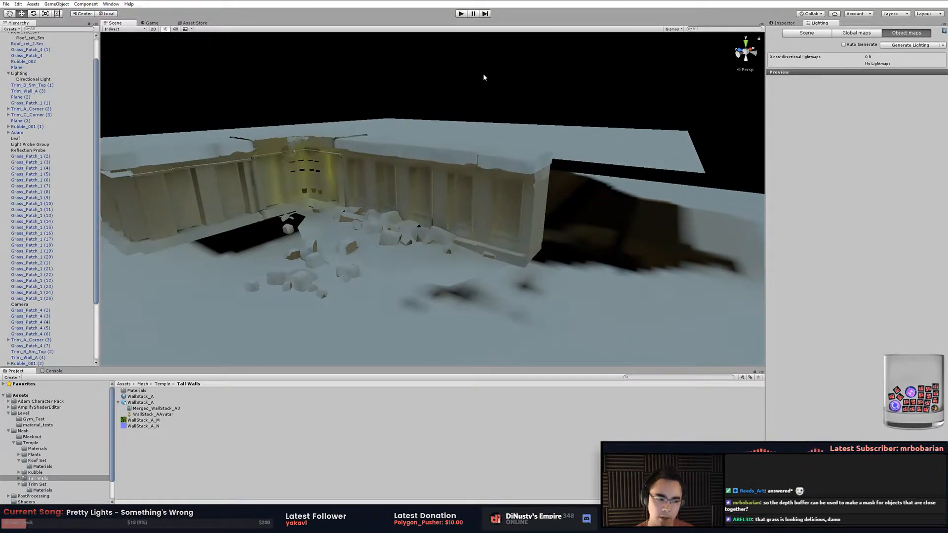
left_click_drag(485, 74, 429, 118, "alt")
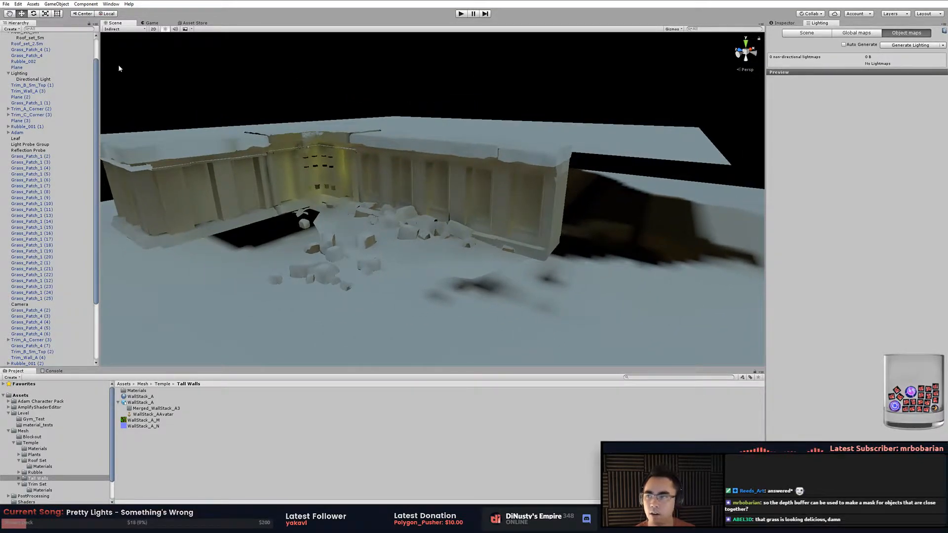
Set the Directional Light's Y rotation to -124.3 and check the indirect lighting on the walls.
left_click_drag(96, 81, 96, 79)
left_click(50, 82)
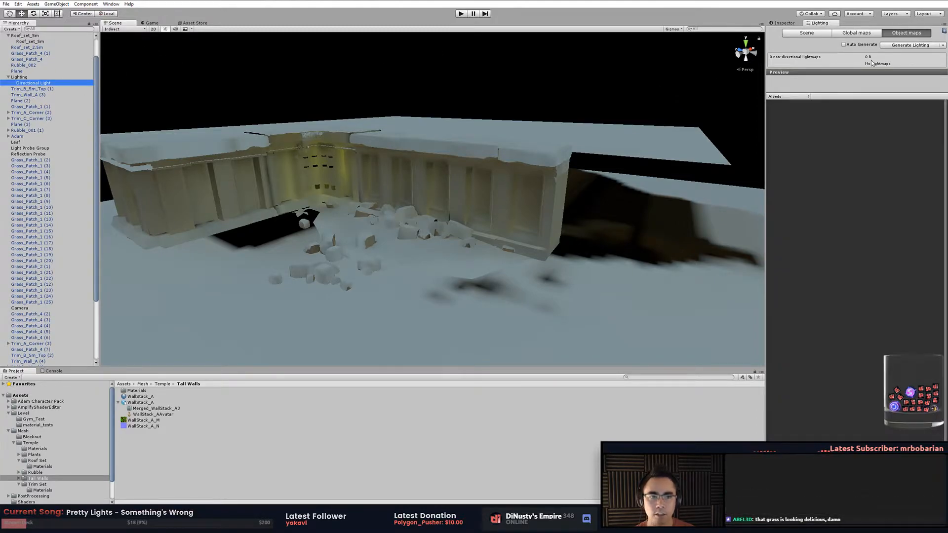
left_click(785, 23)
left_click_drag(886, 63, 889, 87)
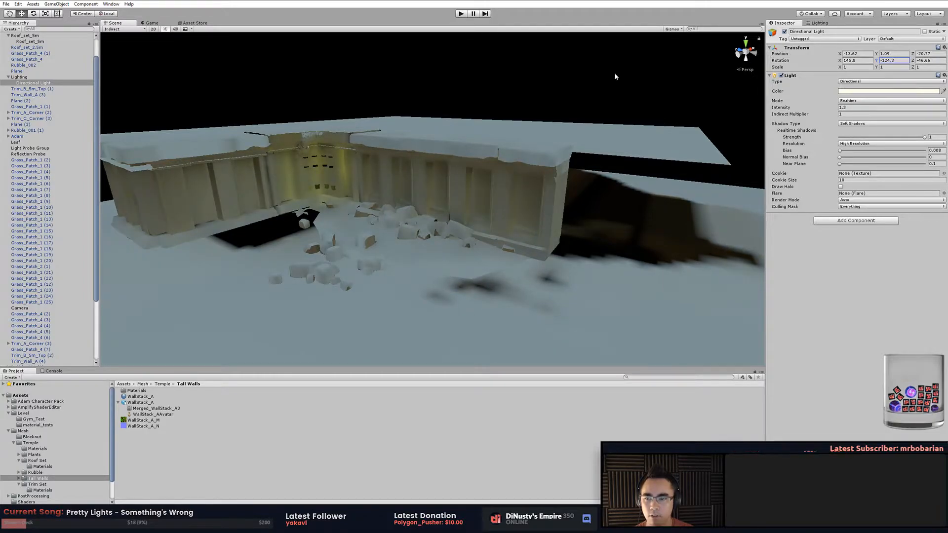
left_click_drag(459, 65, 533, 112, "alt")
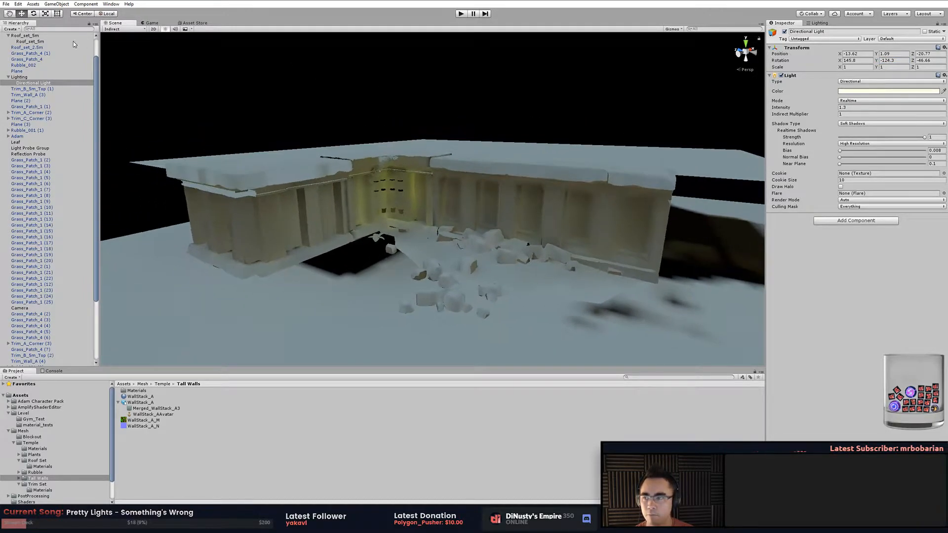
Display the scene in the realtime GI Albedo mode and examine the temple walls and rubble up close.
left_click(144, 29)
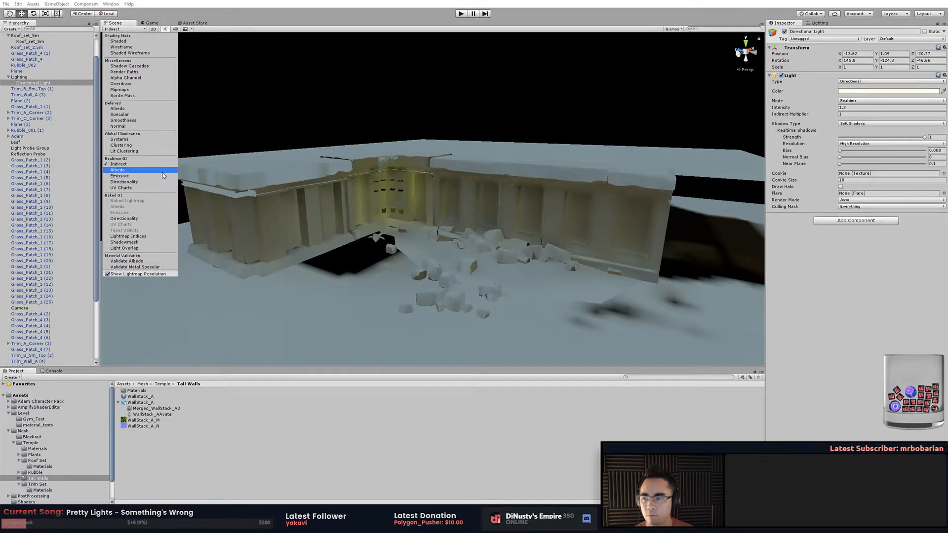
left_click(161, 170)
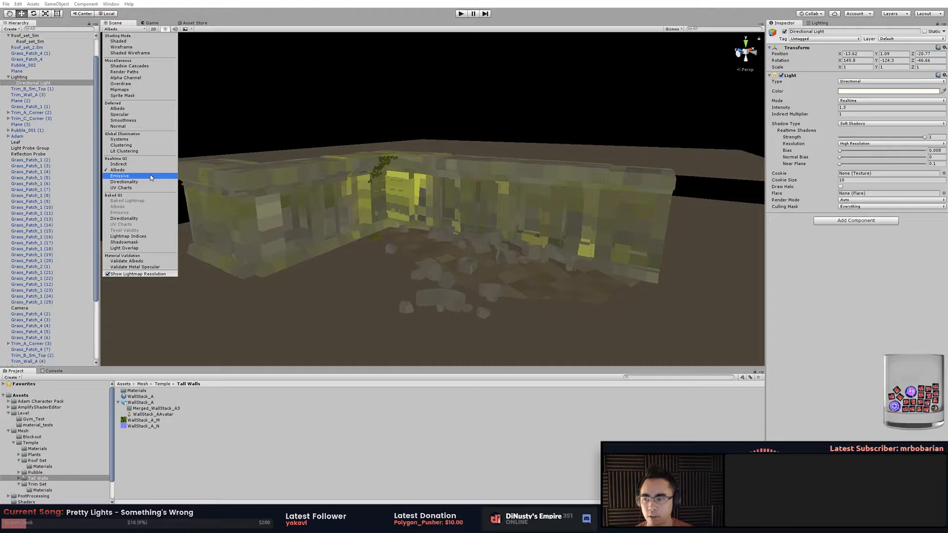
left_click(412, 47)
left_click_drag(413, 47, 411, 129, "alt")
right_click_drag(442, 87, 423, 160)
key("w")
right_click_drag(451, 82, 484, 159)
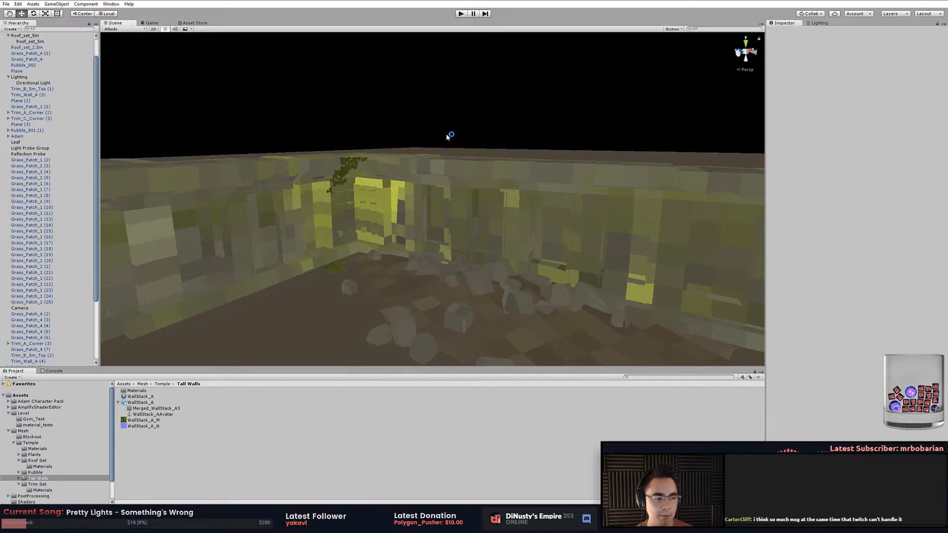
left_click_drag(502, 214, 333, 70, "alt")
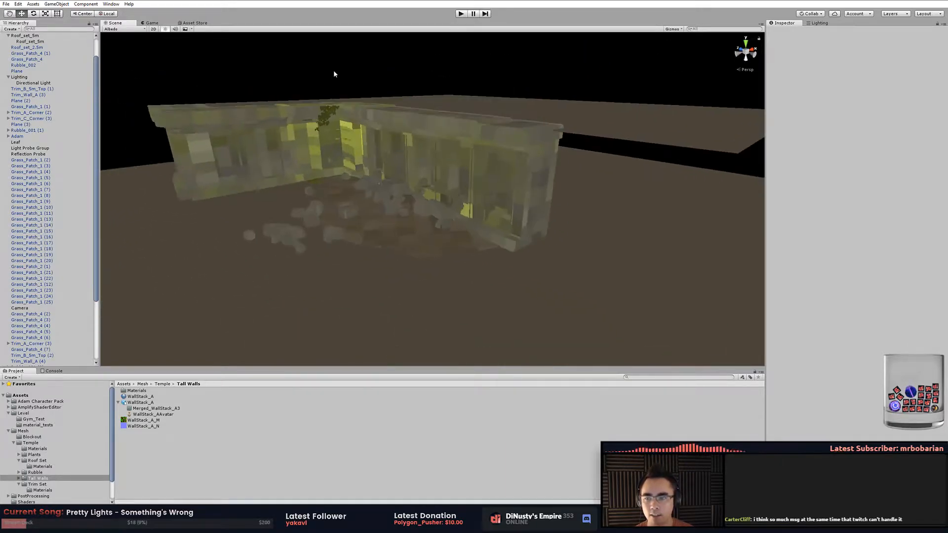
Check the Directional Light's settings and return the scene view to Shaded mode.
left_click(53, 83)
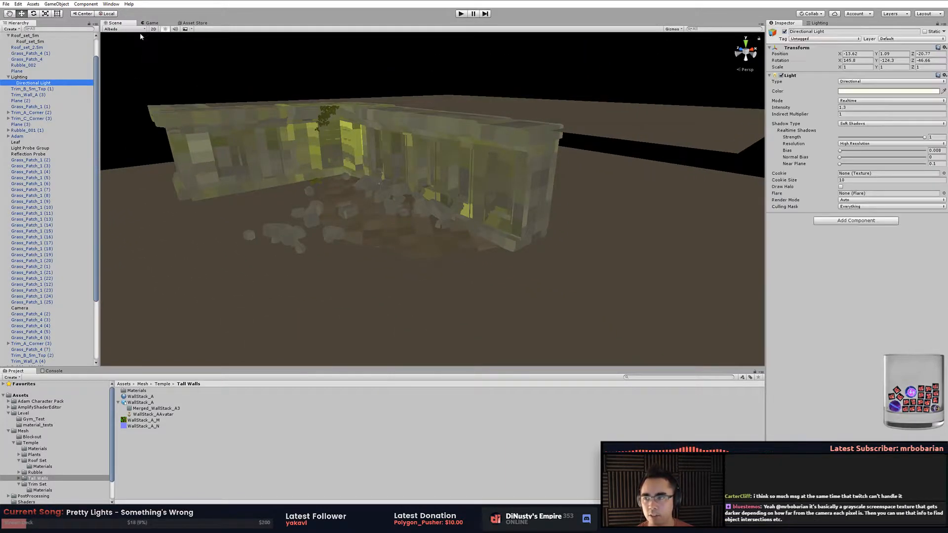
left_click(124, 28)
left_click(119, 41)
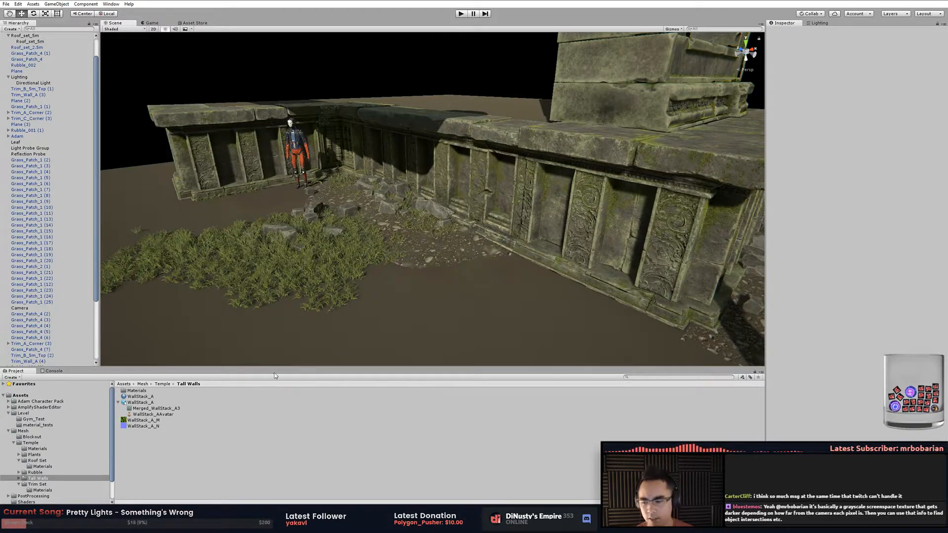
Switch to Modo, load WallStack_A.fbx with the preset import options, and show the wall mesh in perspective.
key("alt+Tab")
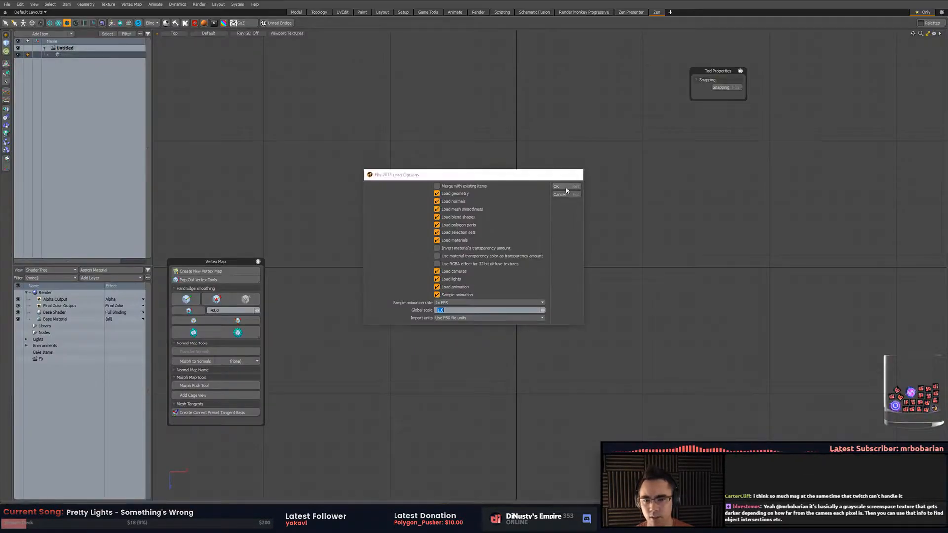
left_click(556, 186)
left_click(420, 524)
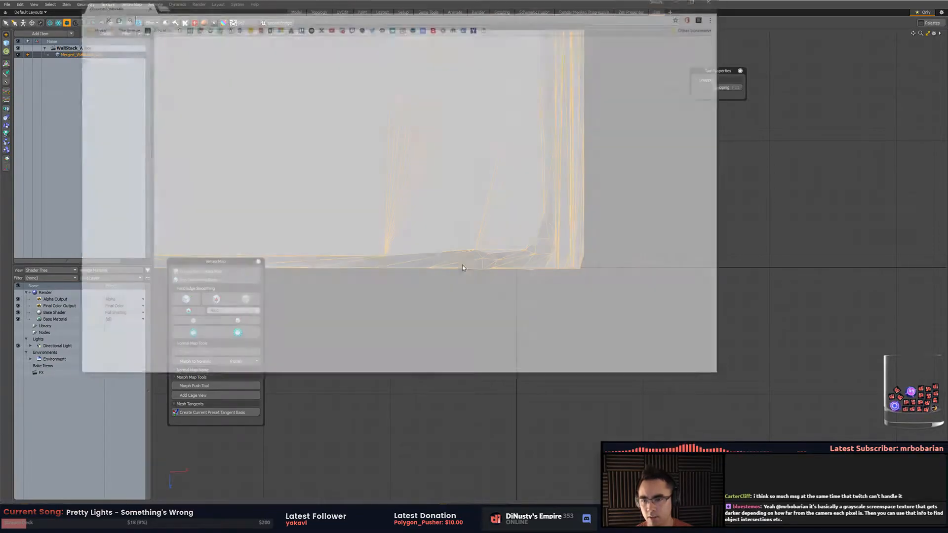
left_click_drag(466, 23, 947, 47)
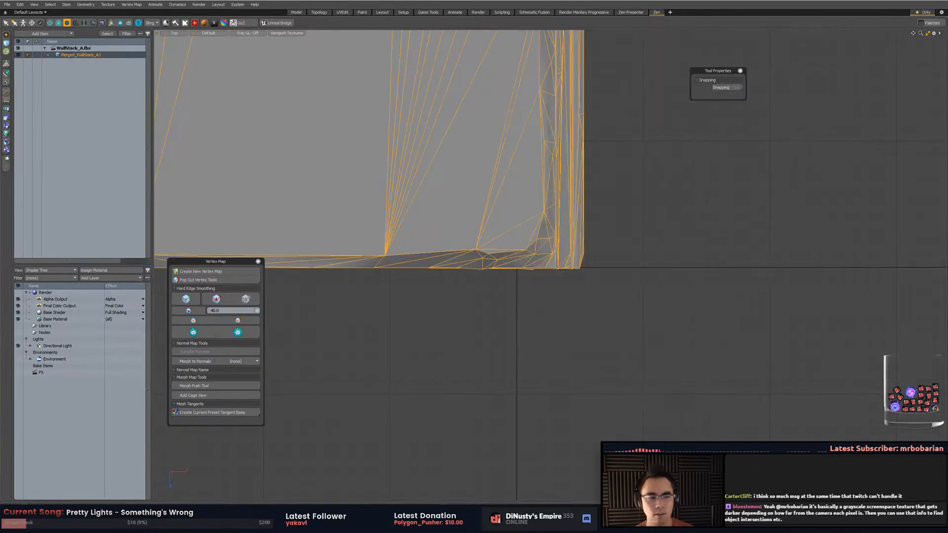
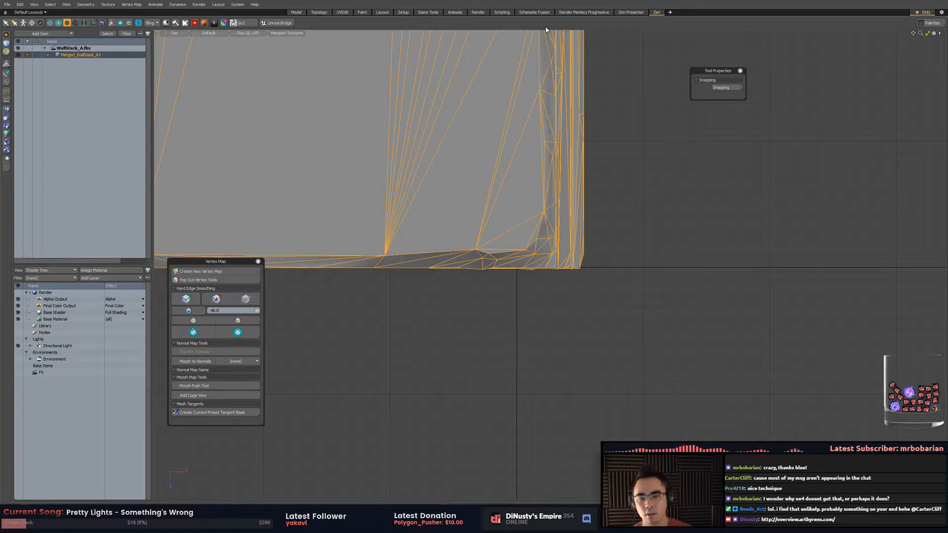
left_click_drag(546, 30, 532, 286, "alt")
Display the vertex map list, select the UV0 map of the wall mesh, and open the UV Editor.
key("ctrl+space")
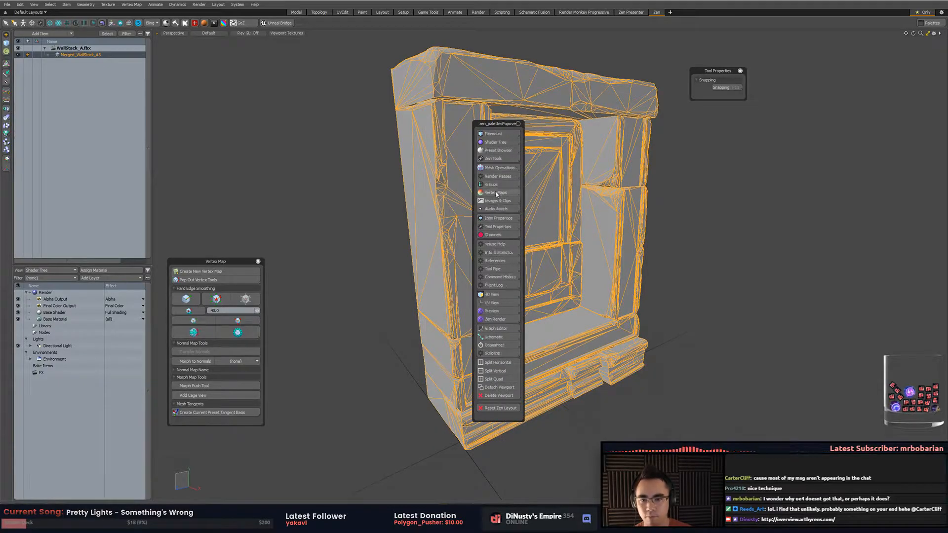
left_click(497, 193)
left_click(499, 193, "ctrl")
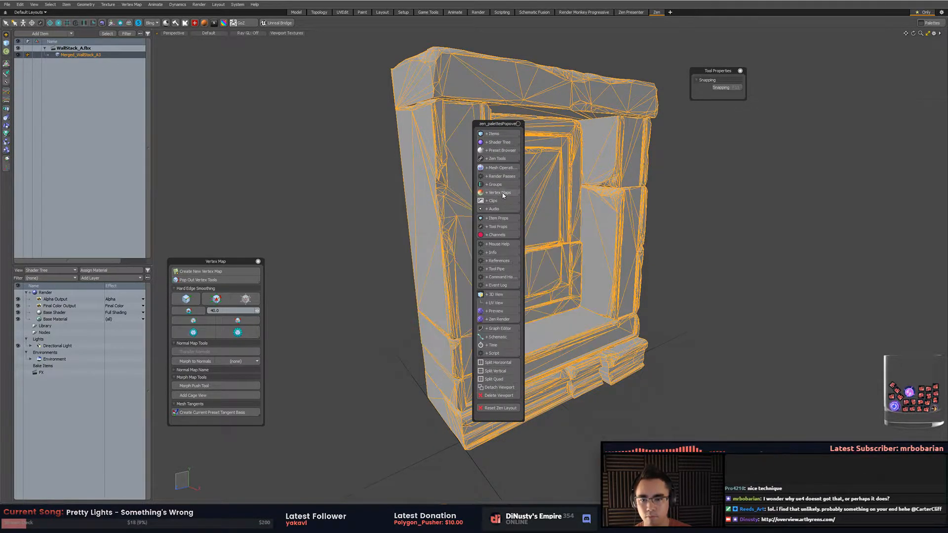
left_click(498, 195, "ctrl")
left_click_drag(498, 198, 800, 130)
left_click(698, 148)
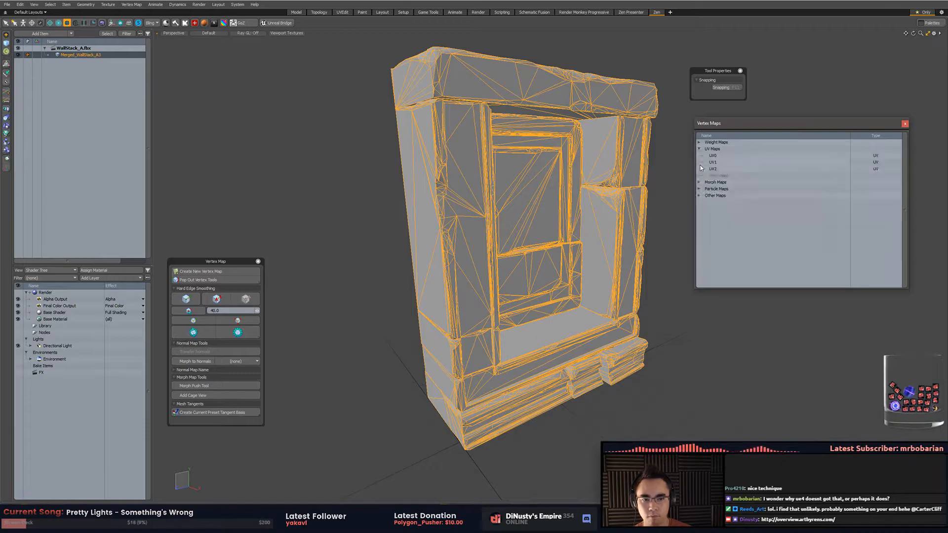
left_click(712, 156)
key("ctrl+u")
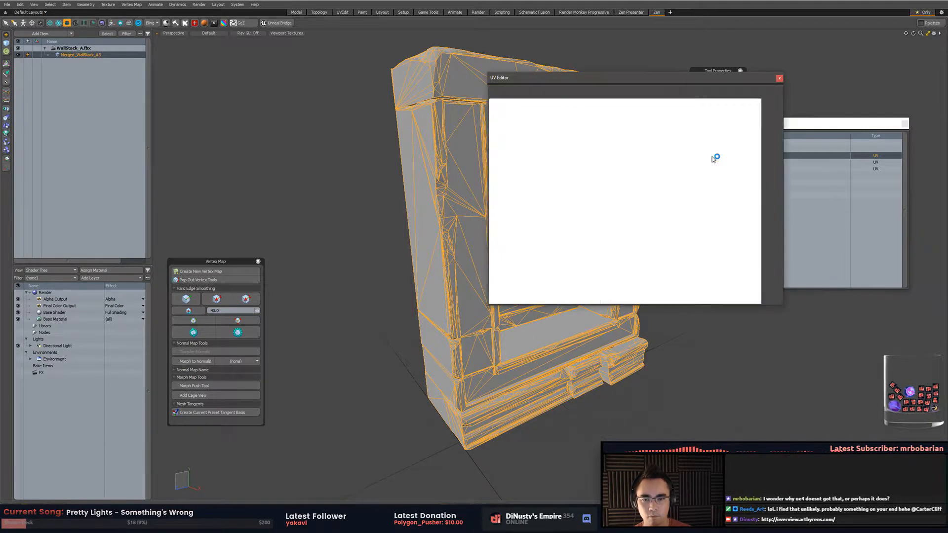
Compare the wall mesh's UV0, UV1 and UV2 layouts in the UV Editor, checking for overlapping islands.
middle_click_drag(465, 242, 498, 226)
scroll(497, 226, "up", 3)
left_click(716, 163)
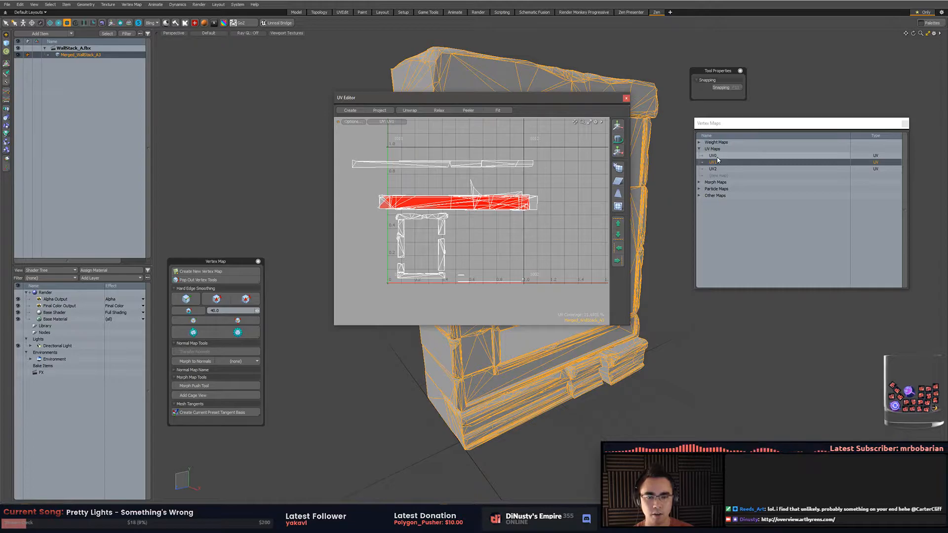
left_click(717, 156)
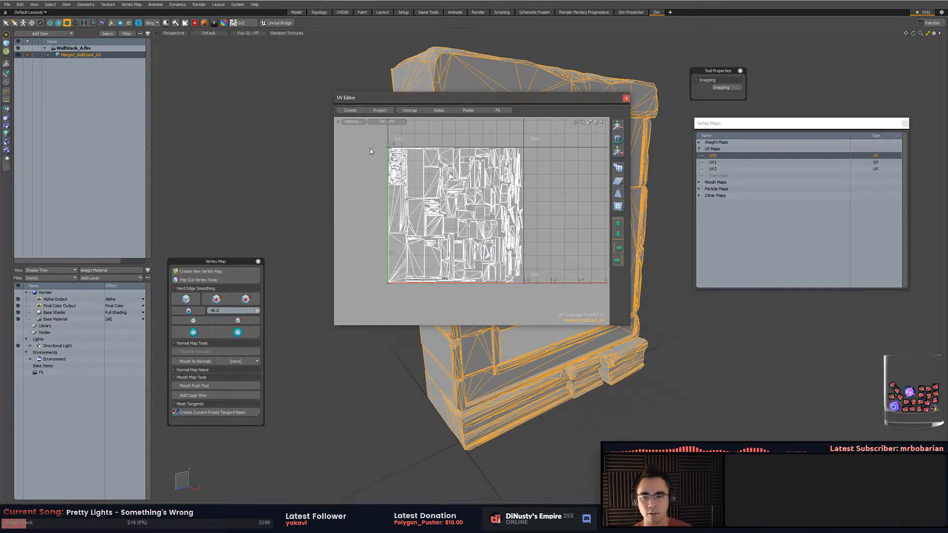
left_click(712, 161)
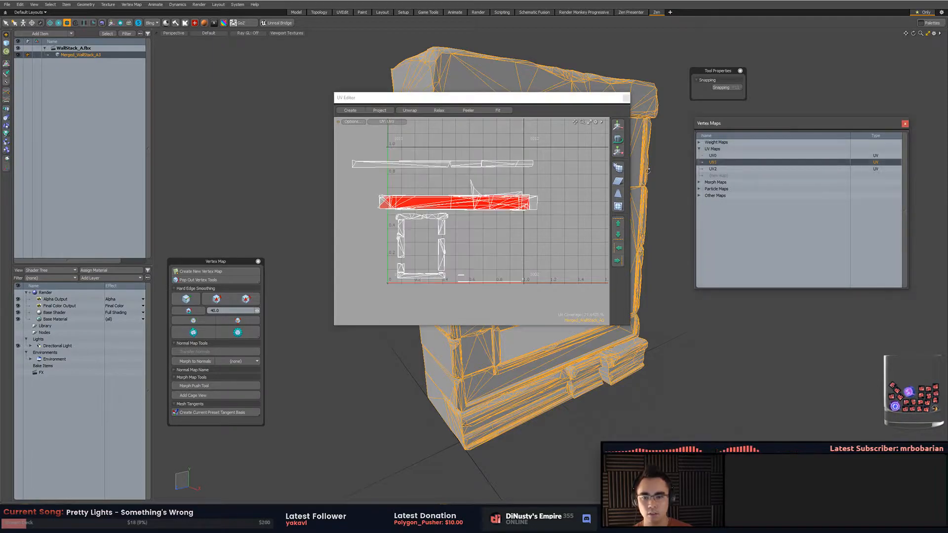
scroll(515, 225, "down", 4)
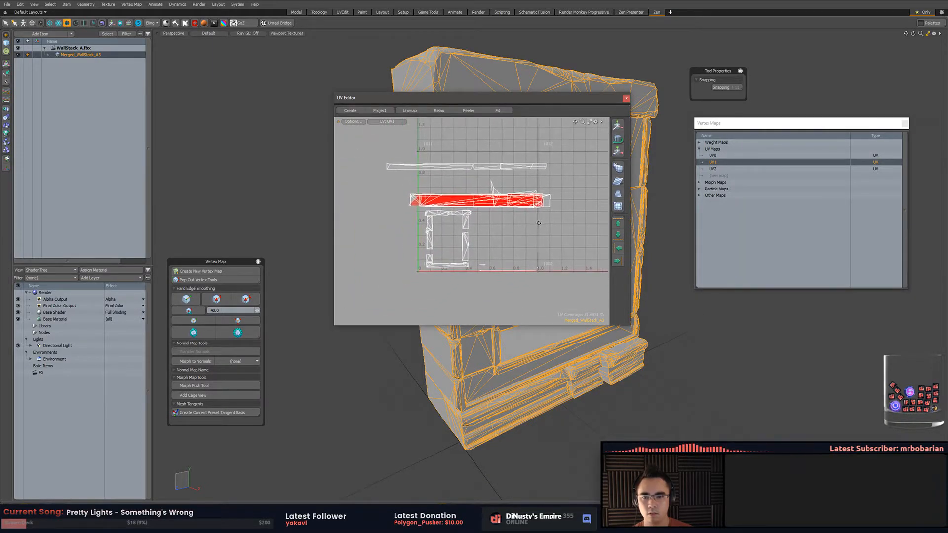
left_click(712, 168)
scroll(458, 232, "down", 4)
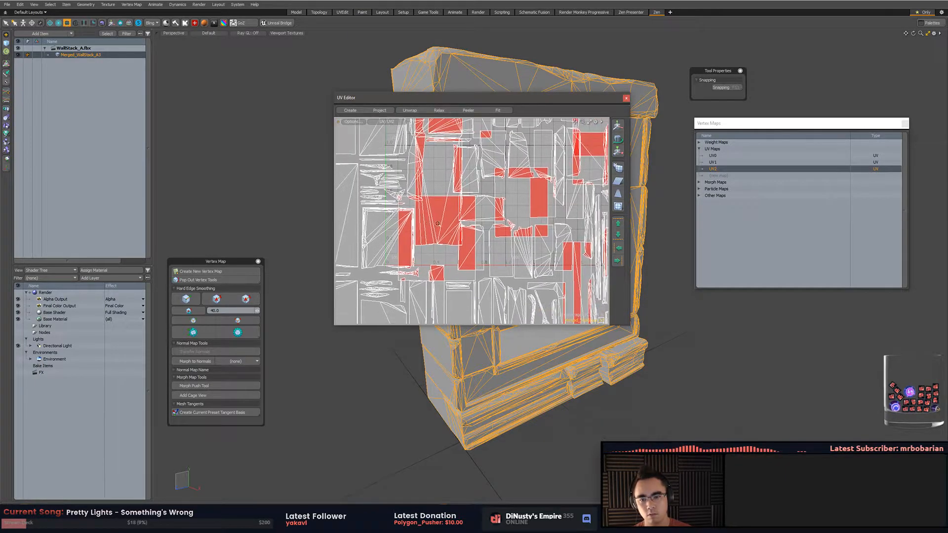
Select all polygons of the wall mesh in the UV2 layout.
key("3")
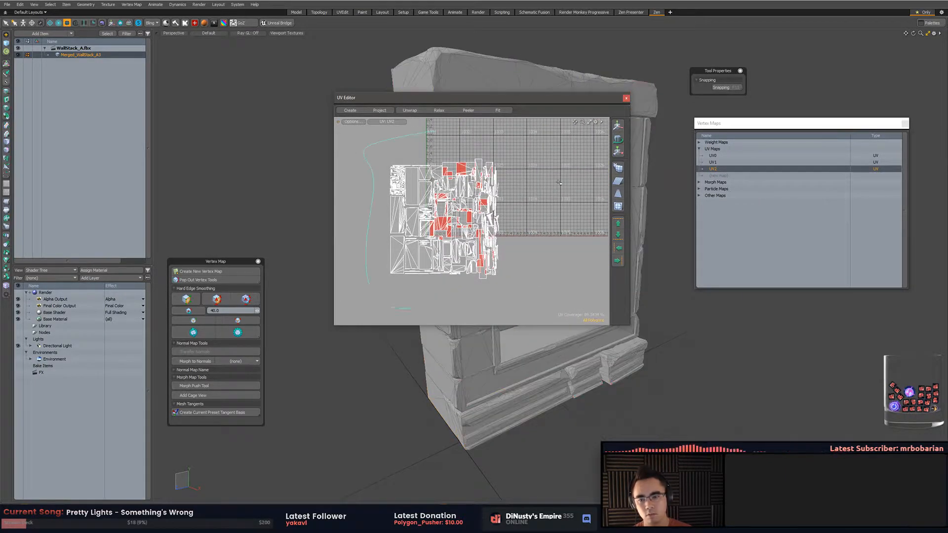
right_click_drag(558, 195, 540, 227)
key("]")
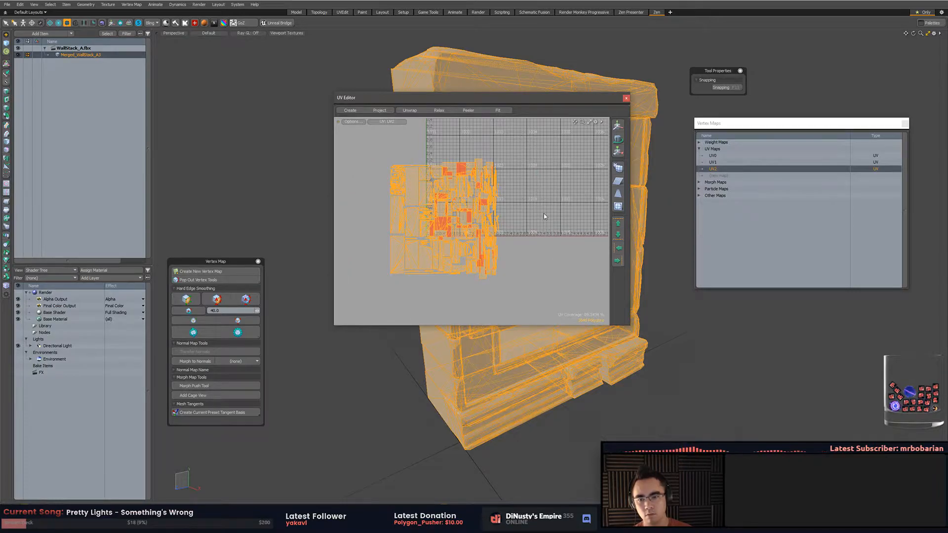
middle_click_drag(540, 216, 548, 228)
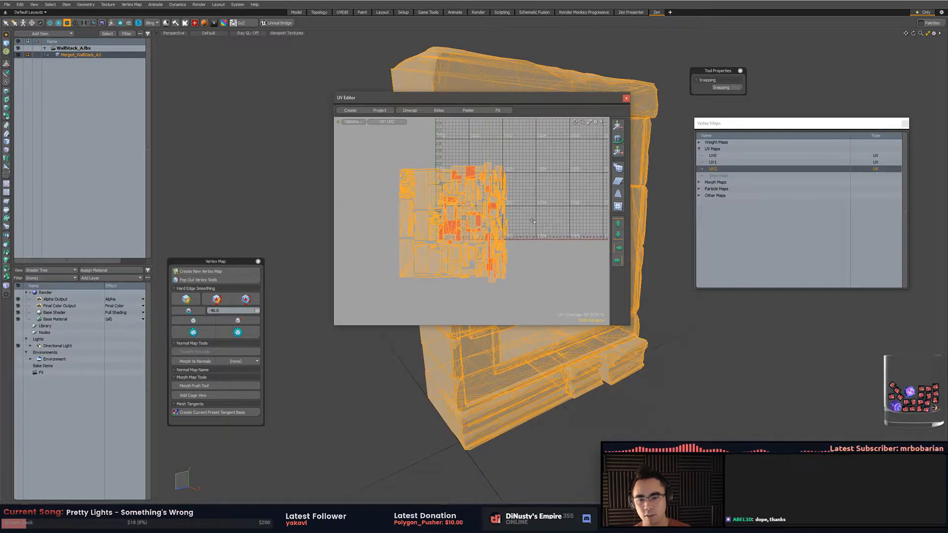
left_click(219, 4)
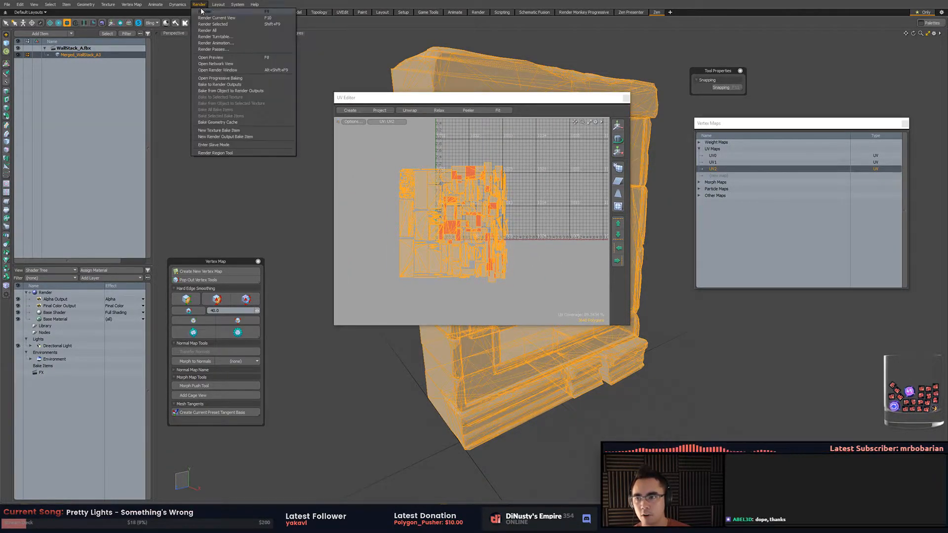
mouse_move(194, 5)
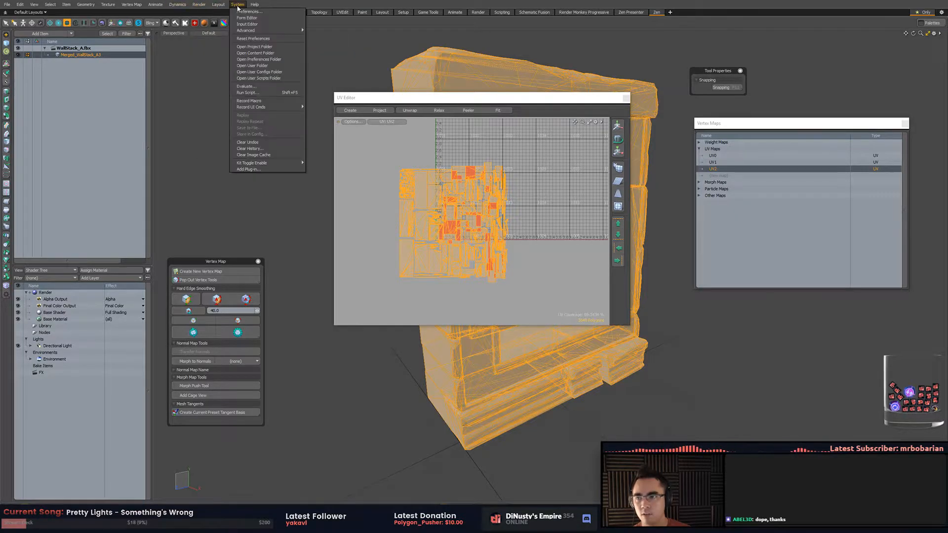
left_click(245, 11)
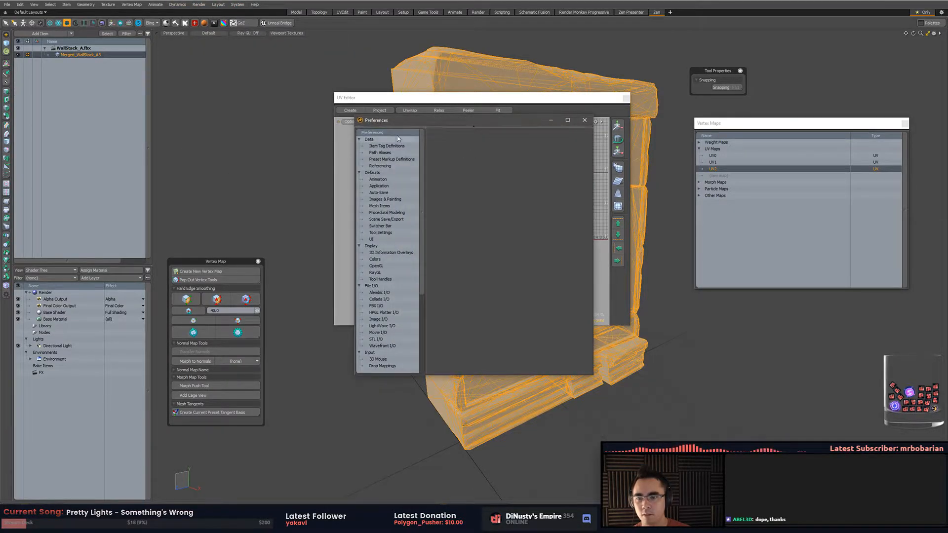
left_click(584, 121)
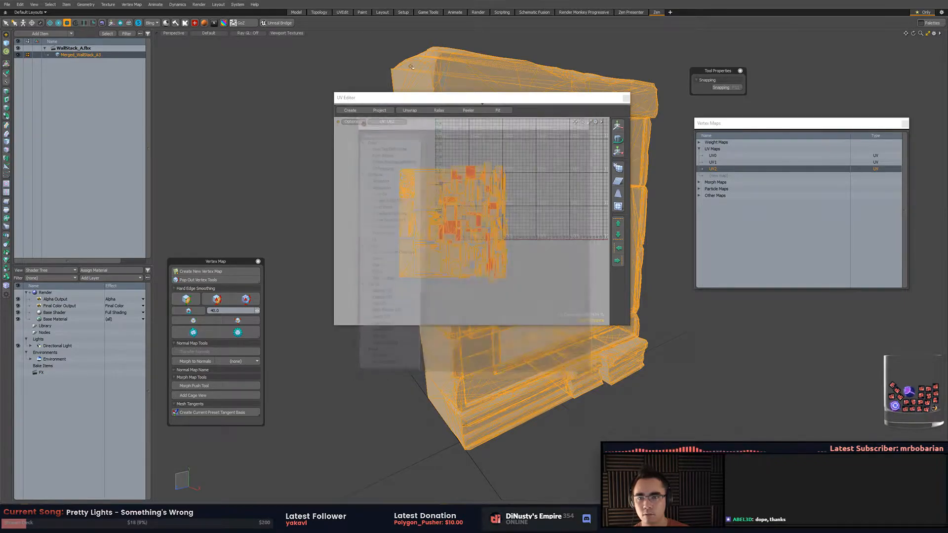
Try Normalize UVs on the selected UV2 islands in the UVEdit layout, and undo the change.
left_click(344, 13)
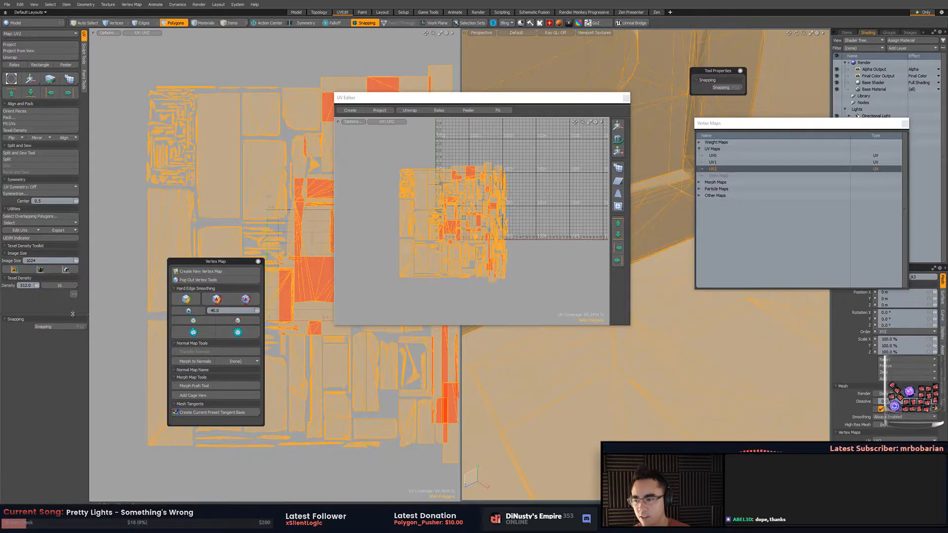
left_click_drag(72, 314, 73, 349)
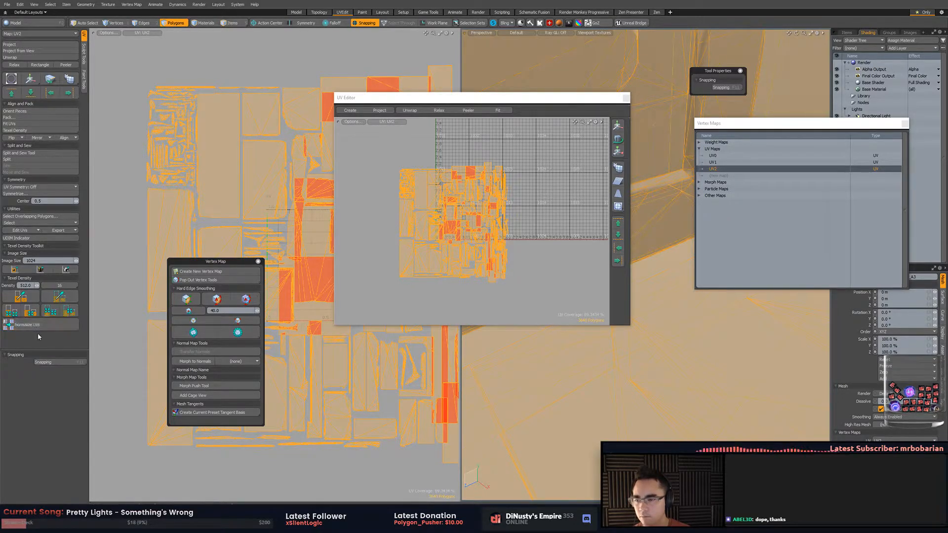
left_click(25, 325)
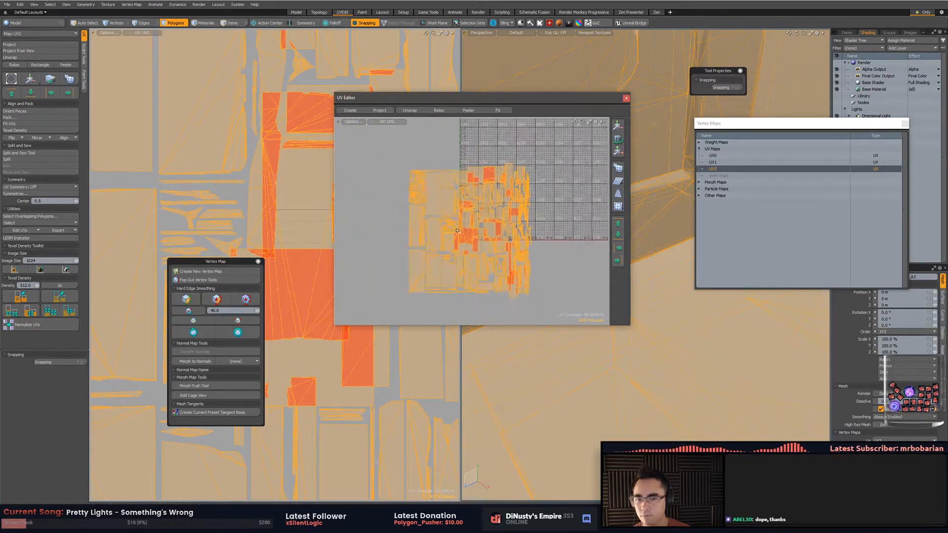
scroll(484, 231, "down", 3)
scroll(487, 229, "up", 5)
scroll(506, 228, "down", 1)
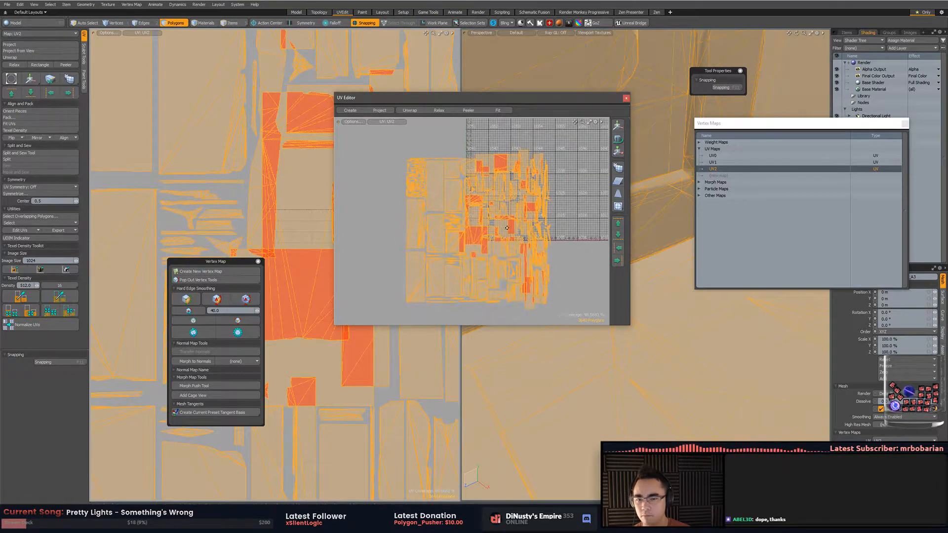
left_click_drag(506, 229, 505, 218, "alt")
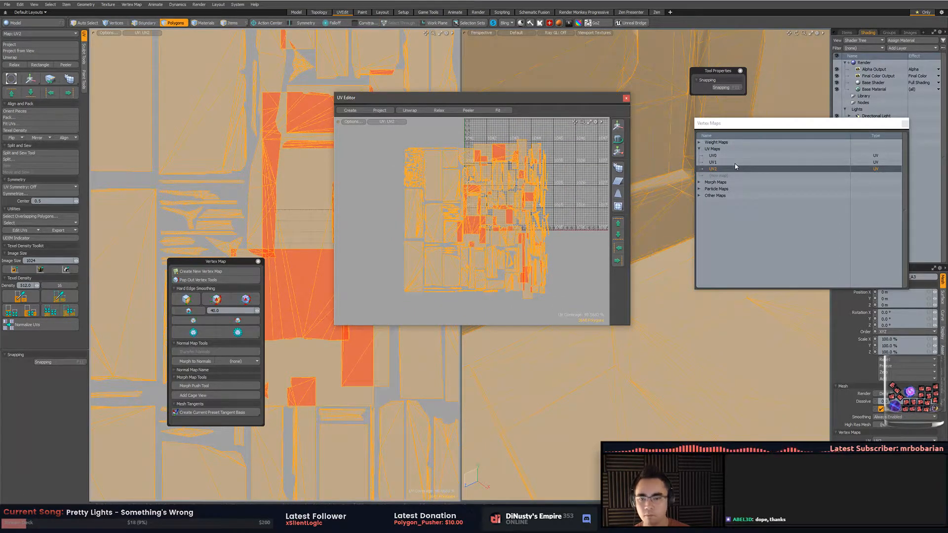
key("ctrl+z")
Switch to Unity and inspect the mesh renderer and material settings of the corner trim's MidLP mesh.
key("alt+Tab")
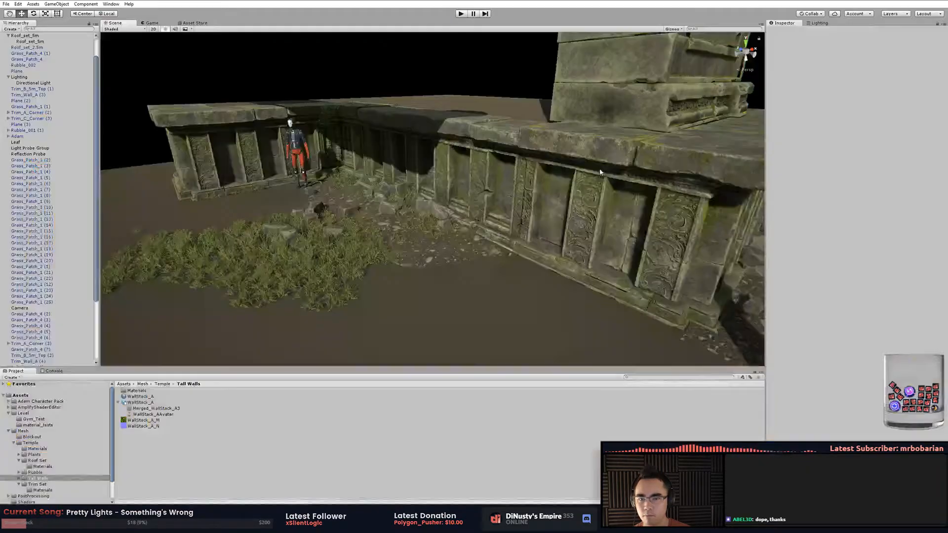
left_click_drag(578, 264, 373, 203, "alt")
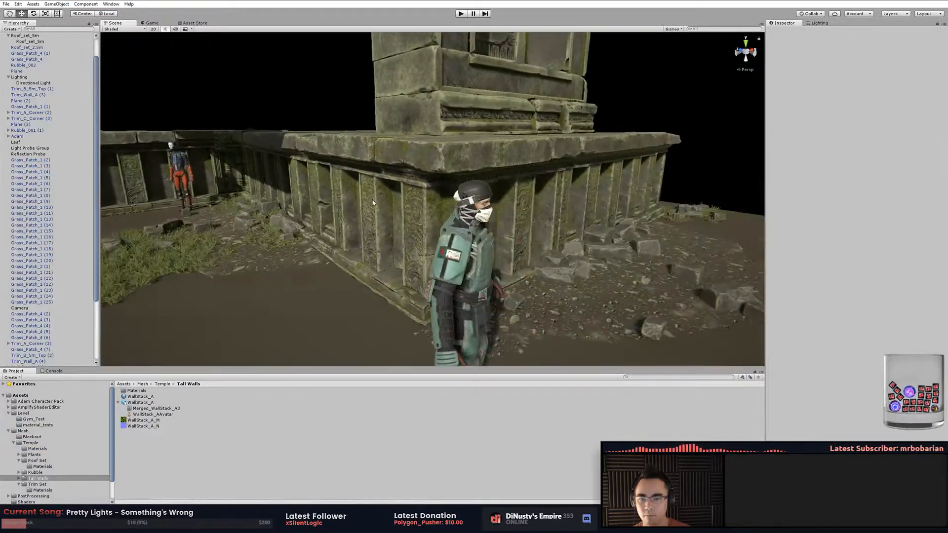
left_click(373, 203)
left_click(833, 284)
left_click(831, 292)
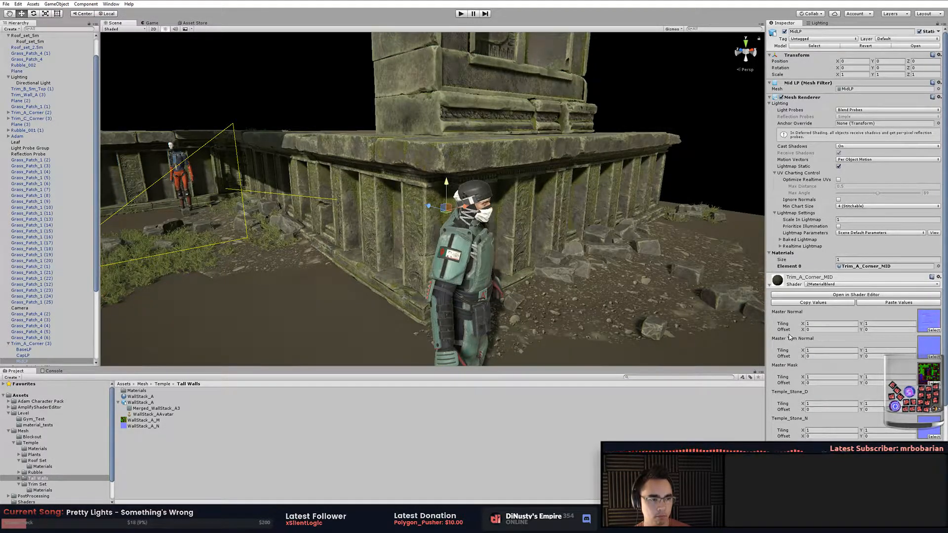
Return to Modo, reselect all the wall's polygons, and examine how the UV2 islands sit against the UV grid.
key("alt+Tab")
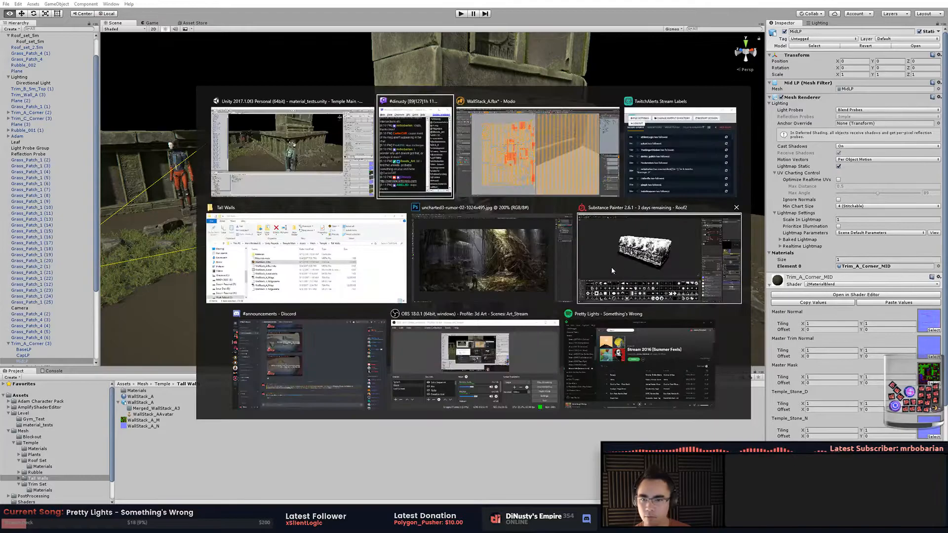
left_click(524, 163)
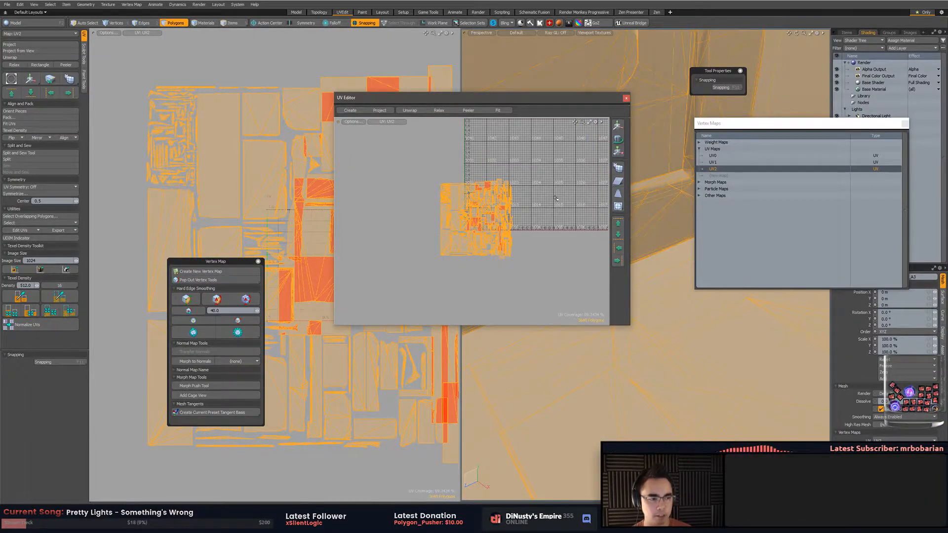
left_click(531, 180)
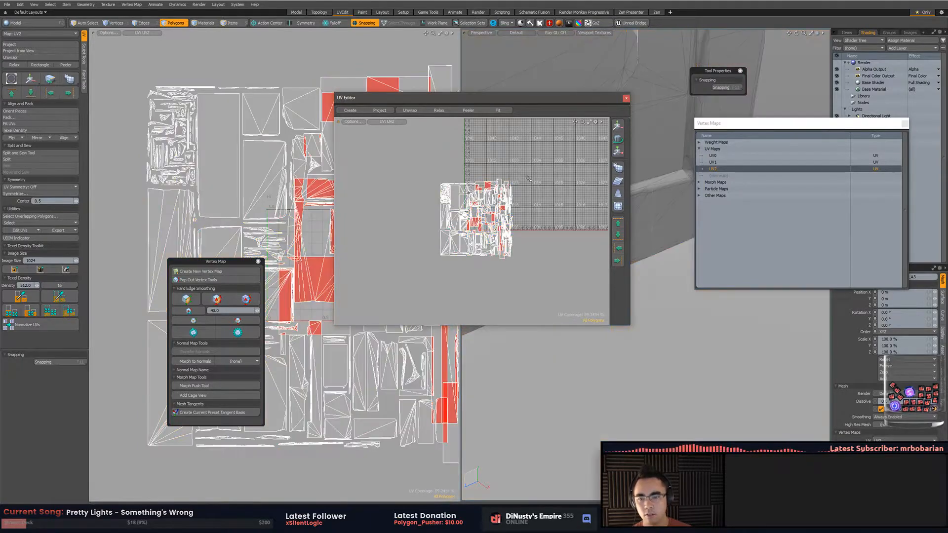
right_click_drag(541, 179, 539, 180)
scroll(486, 243, "up", 5)
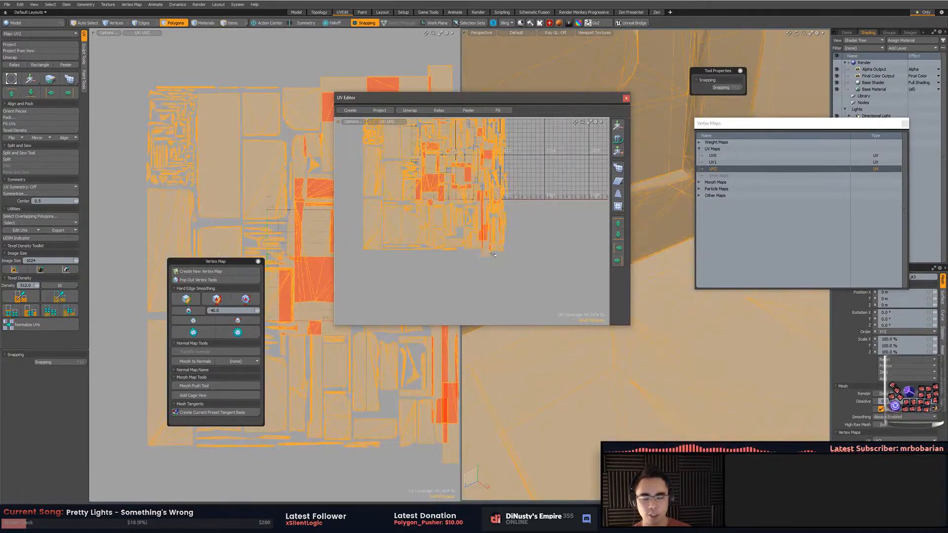
left_click_drag(496, 193, 520, 232, "alt")
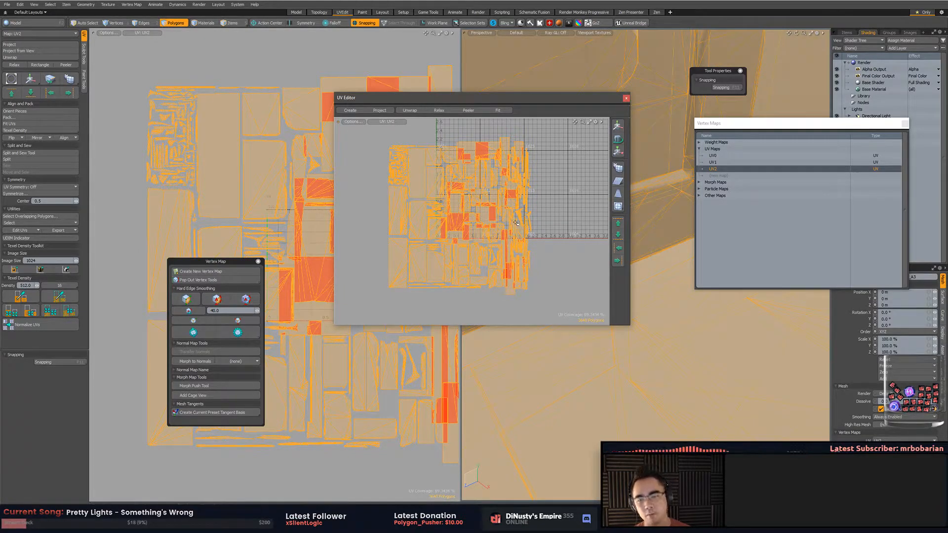
left_click_drag(546, 218, 554, 198, "alt")
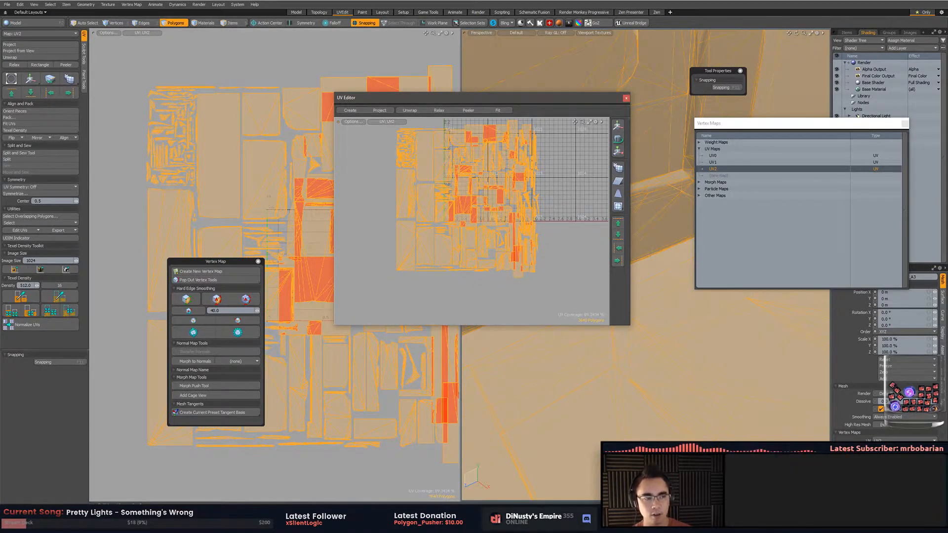
Bring the stream chat window over the UV workspace and read the latest messages.
left_click_drag(945, 28, 610, 85)
mouse_move(691, 109)
left_mouse_down()
mouse_move(674, 213)
mouse_move(687, 224)
mouse_move(688, 102)
left_mouse_up()
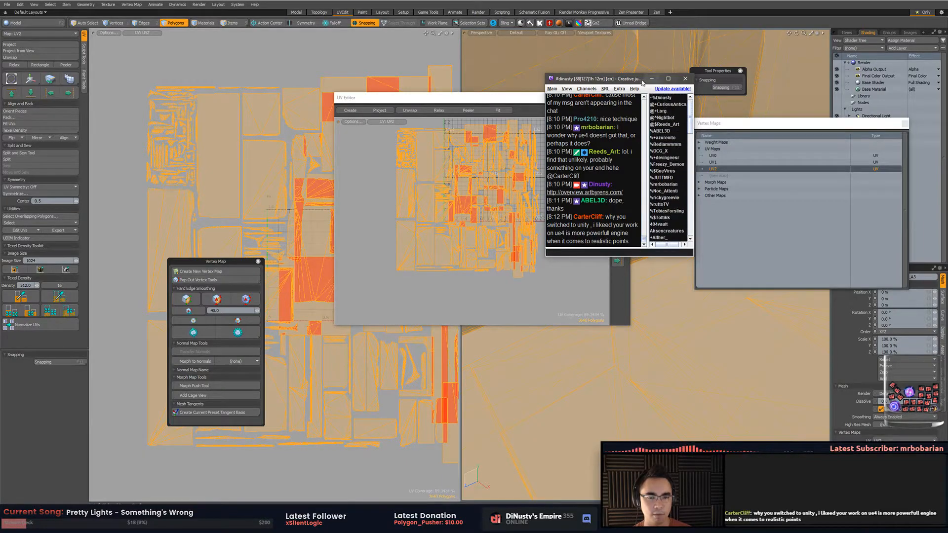
Move the chat window off the UV workspace and compare the wall's UV1 layout with its UV2 layout.
left_click_drag(643, 83, 839, 74)
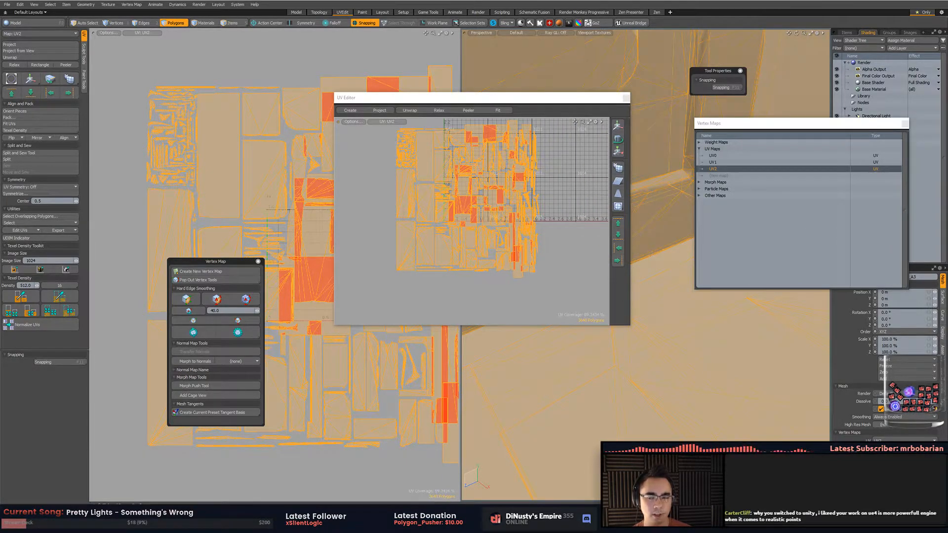
left_click(375, 144)
scroll(375, 145, "down", 1)
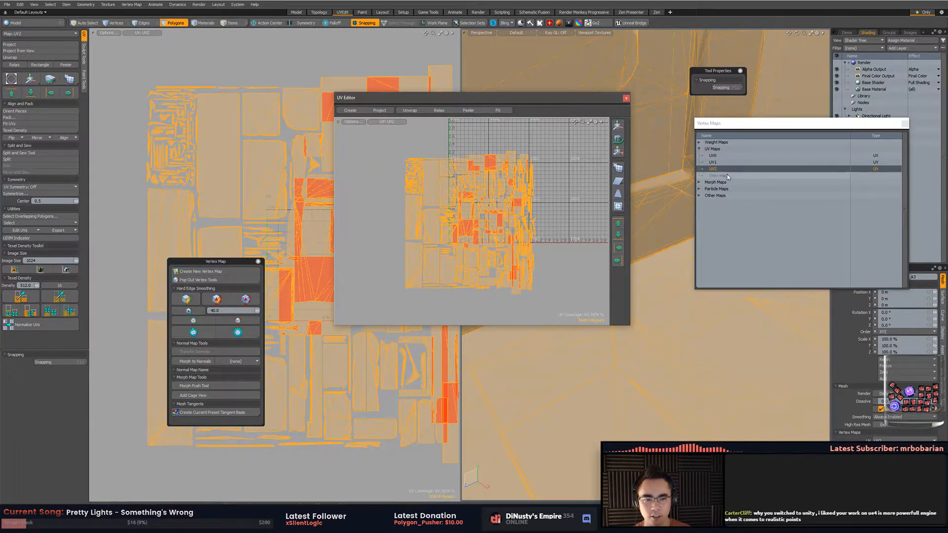
left_click(712, 162)
left_click(514, 181)
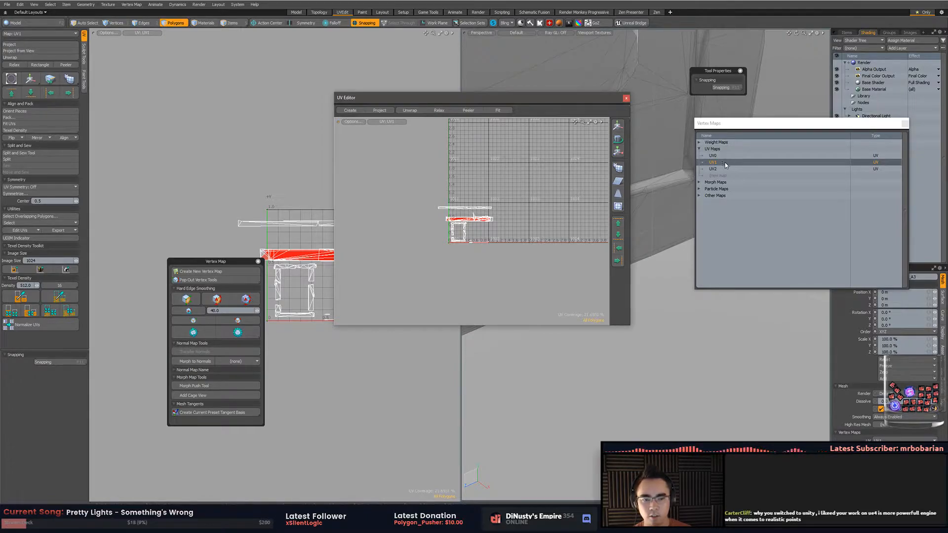
left_click(720, 169)
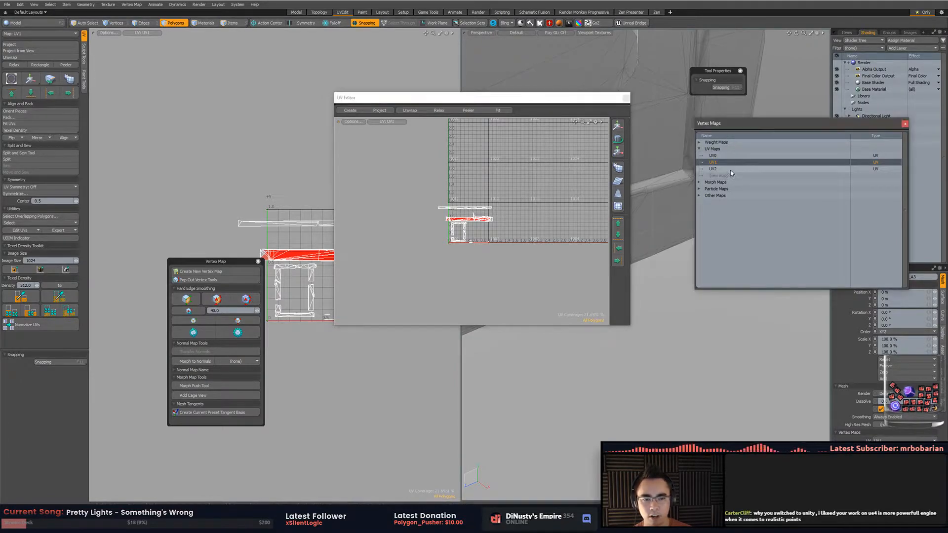
middle_click_drag(544, 223, 558, 195)
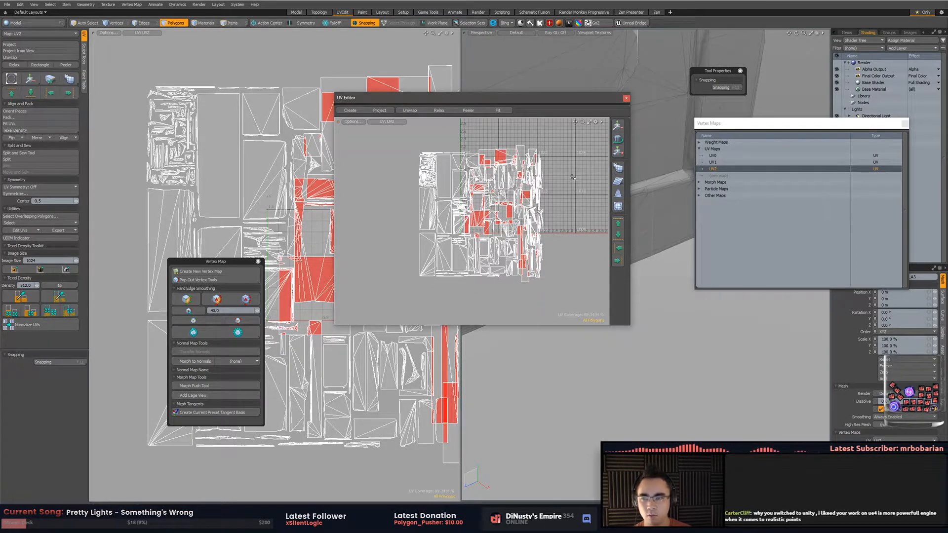
Save the wall mesh in its non-LXO format, accept the data-loss confirmation, and switch to Unity.
key("ctrl+s")
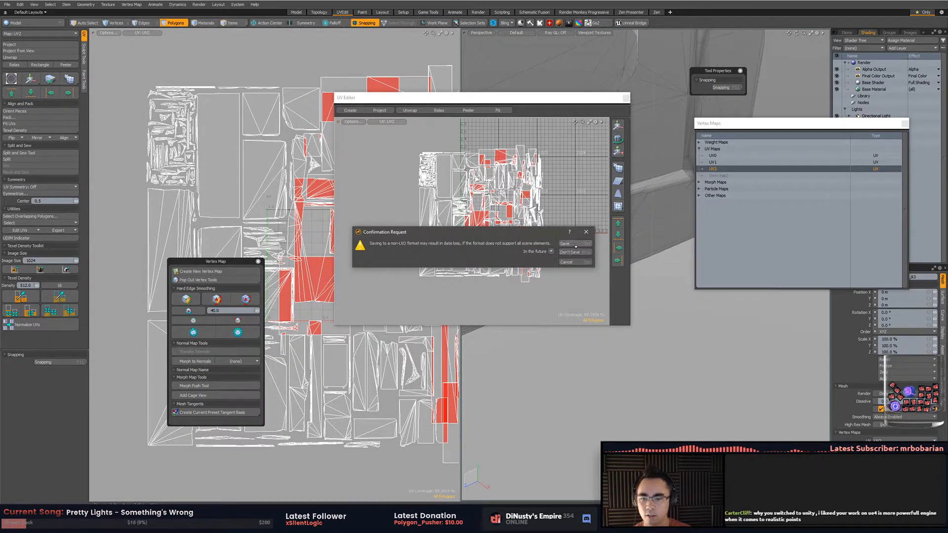
left_click(575, 248)
key("alt+Tab")
Select and frame the tall WallStack_A wall in the scene, and move it to about X 6.125, Z -31.234.
left_click(535, 168)
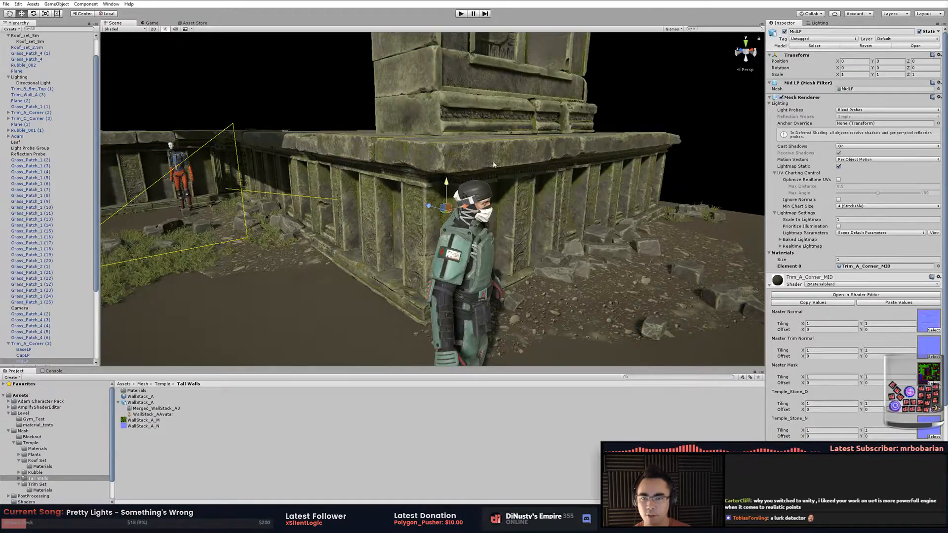
key("f")
left_click_drag(442, 93, 471, 249, "alt")
right_click_drag(471, 250, 475, 168, "alt")
left_click(476, 169)
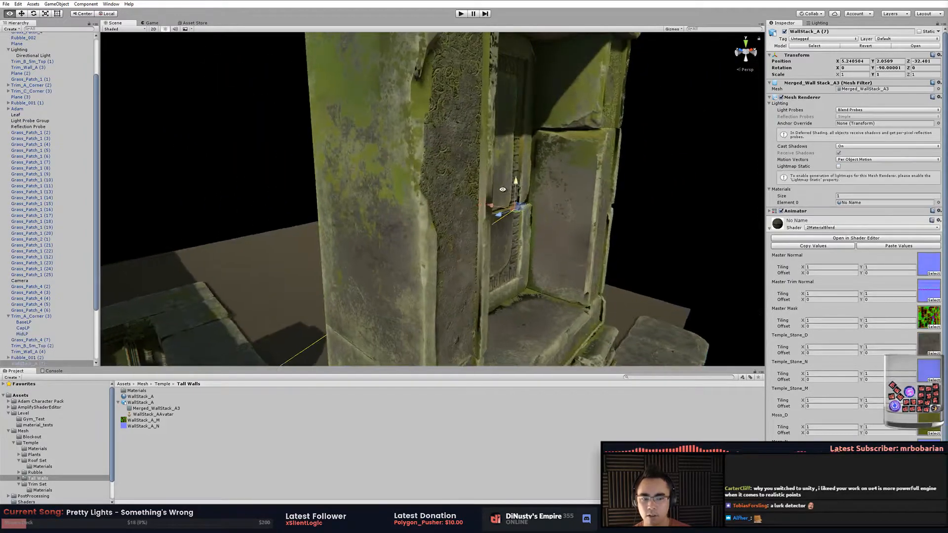
key("f")
left_click_drag(486, 160, 555, 238, "alt")
mouse_move(555, 238)
right_mouse_down("alt")
mouse_move(582, 233)
mouse_move(543, 232)
right_mouse_up("alt")
left_click_drag(543, 232, 488, 198, "alt")
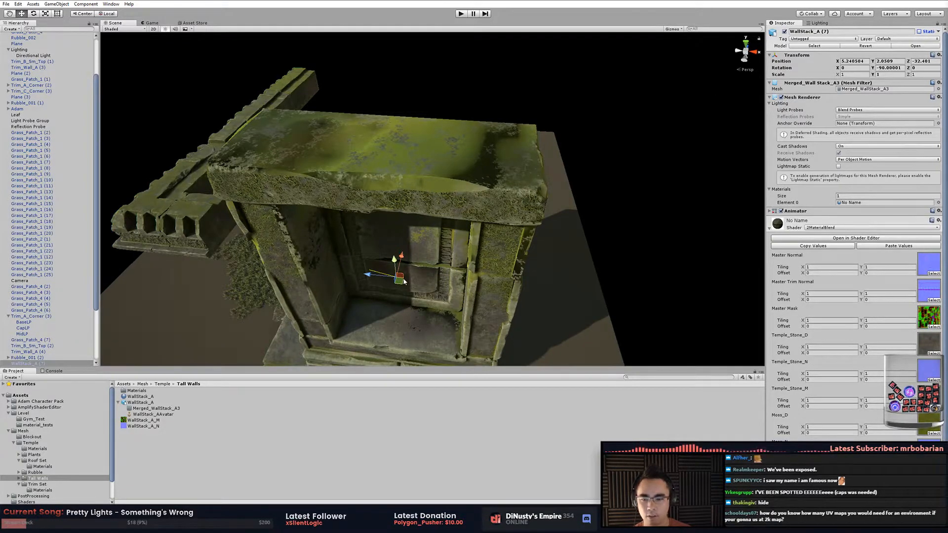
left_click_drag(404, 282, 469, 233)
middle_click_drag(589, 227, 570, 159)
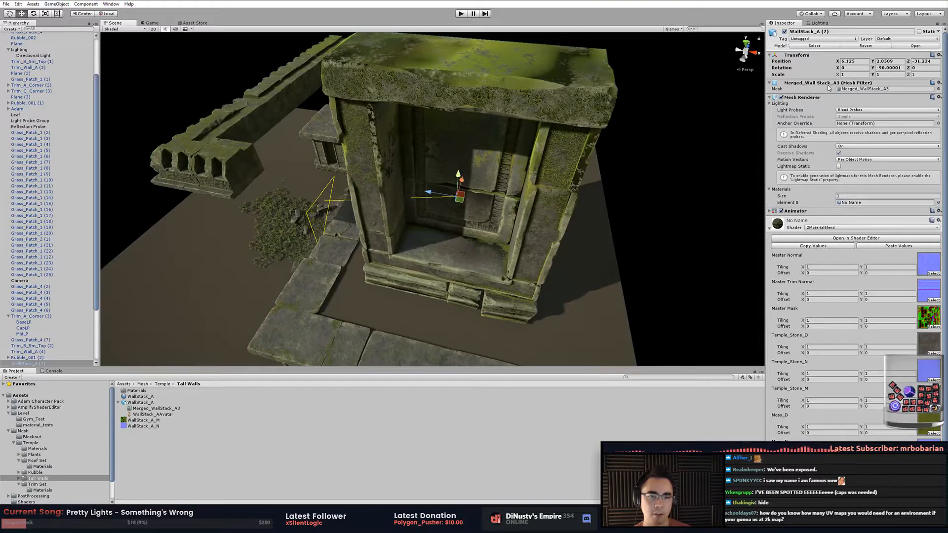
Locate the wall's source mesh among the project assets and replace the scene wall with a fresh Merged_WallStack_A3 instance.
left_click(844, 89)
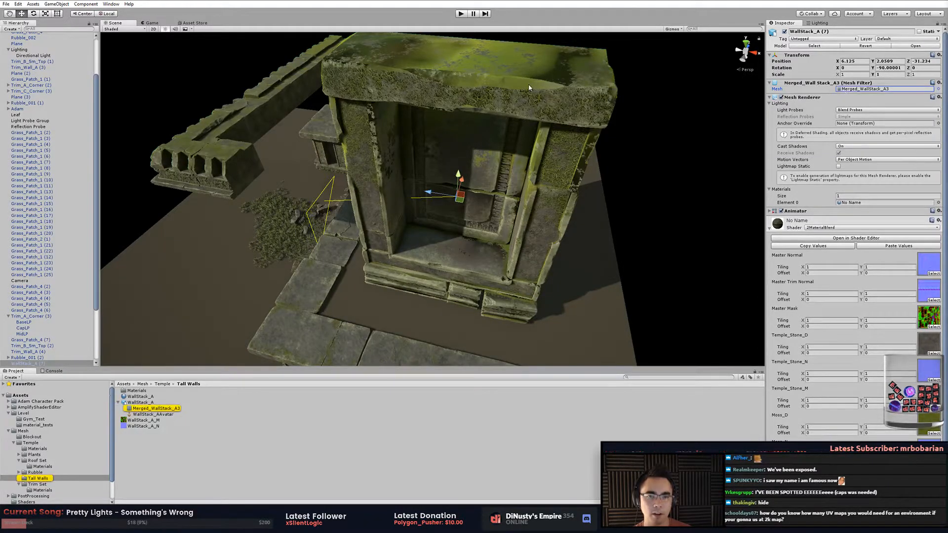
key("Delete")
left_click_drag(157, 409, 539, 281)
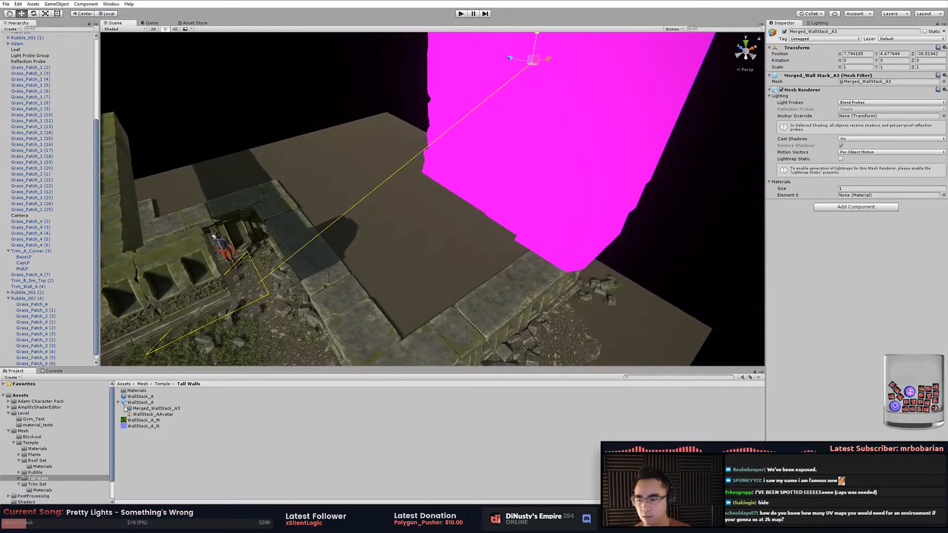
Apply the WallStack_A material to the newly placed wall mesh and look at it from the front.
left_click(144, 396)
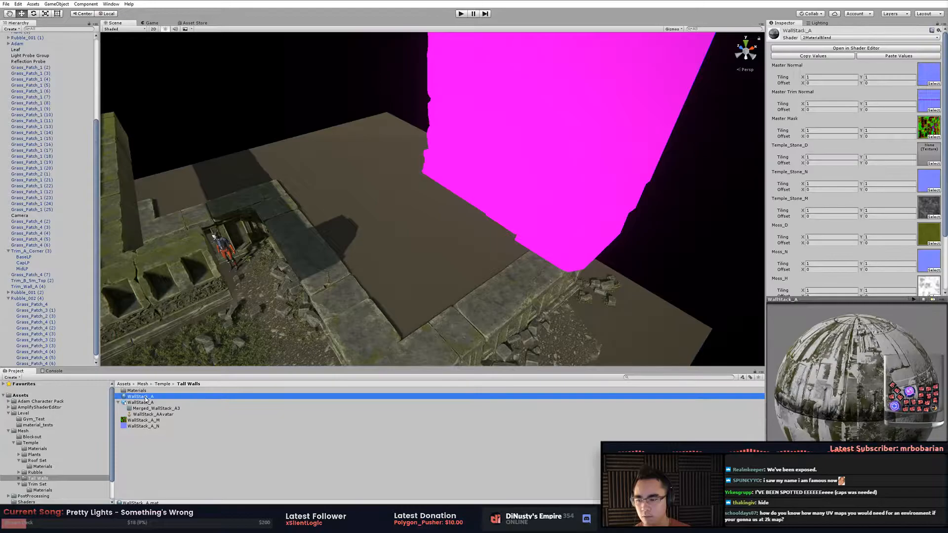
left_click_drag(171, 393, 494, 159)
left_click_drag(571, 164, 513, 245, "alt")
right_click_drag(513, 244, 499, 259, "alt")
left_click_drag(499, 259, 515, 235, "alt")
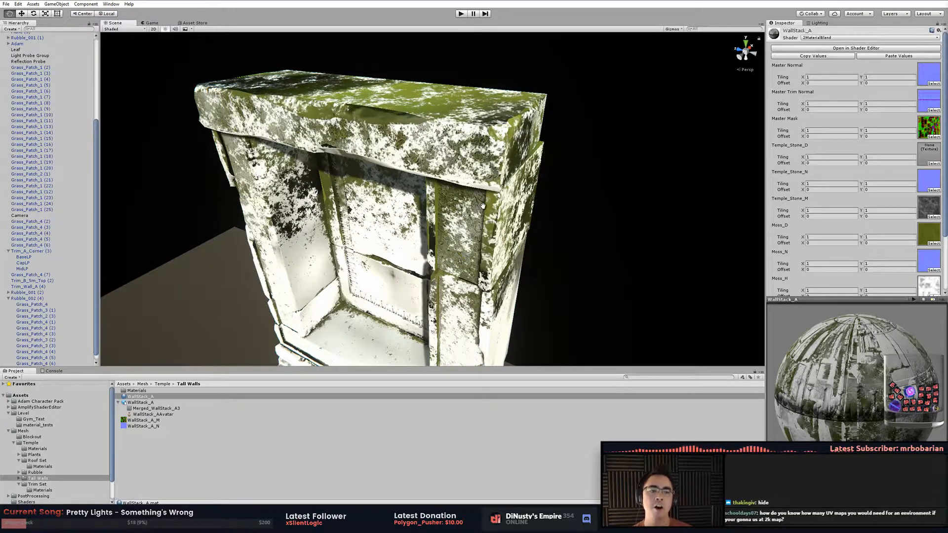
left_click(932, 163)
type("tem")
key("Escape")
key("Escape")
Trace the WallStack_A material's Temple_Stone_N and Moss_N textures to their assets, and check Moss_N's import settings.
left_click_drag(492, 246, 516, 217, "alt")
right_click_drag(515, 217, 542, 247, "alt")
middle_click_drag(543, 247, 499, 277)
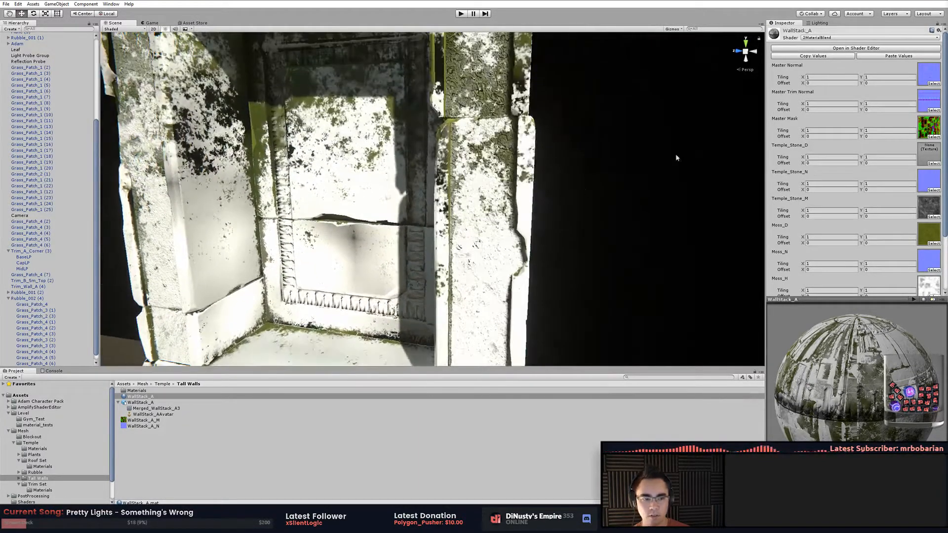
left_click(928, 74)
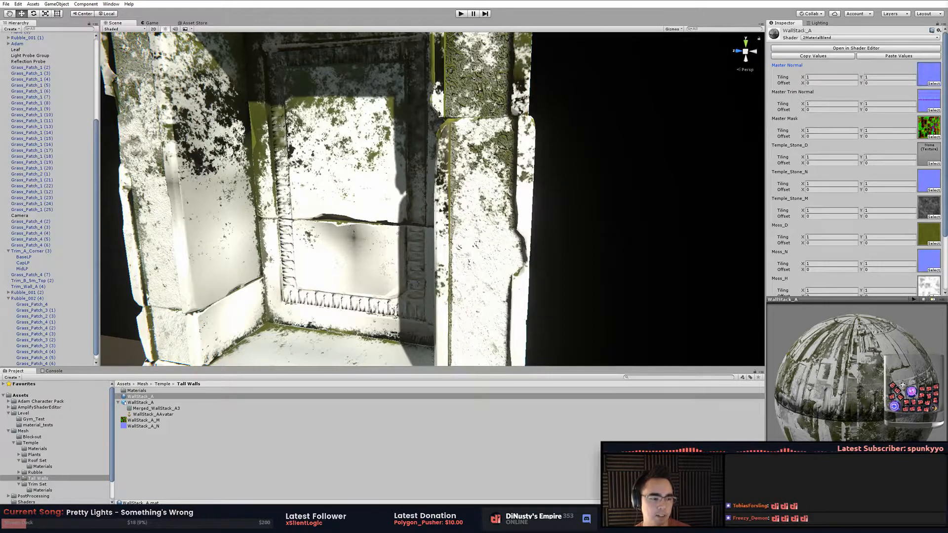
left_click_drag(514, 144, 501, 159, "alt")
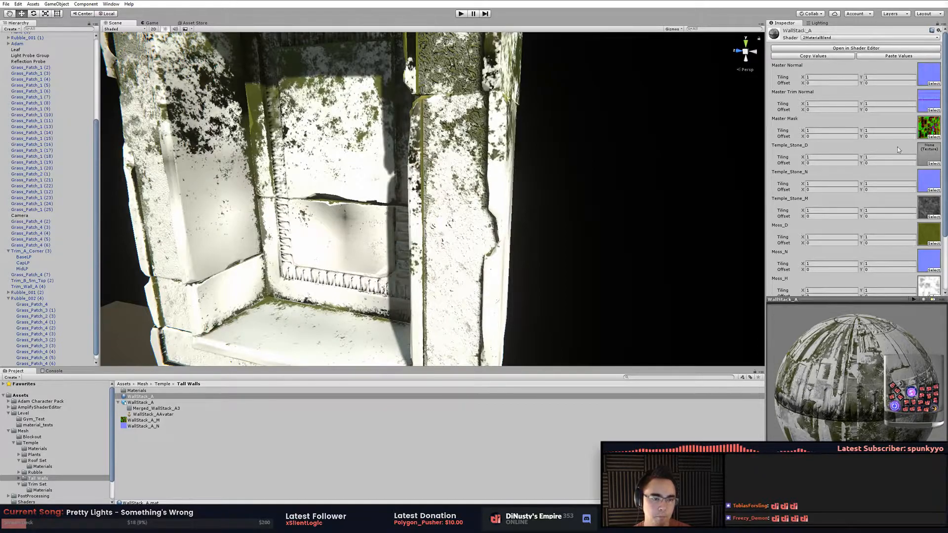
left_click(931, 184)
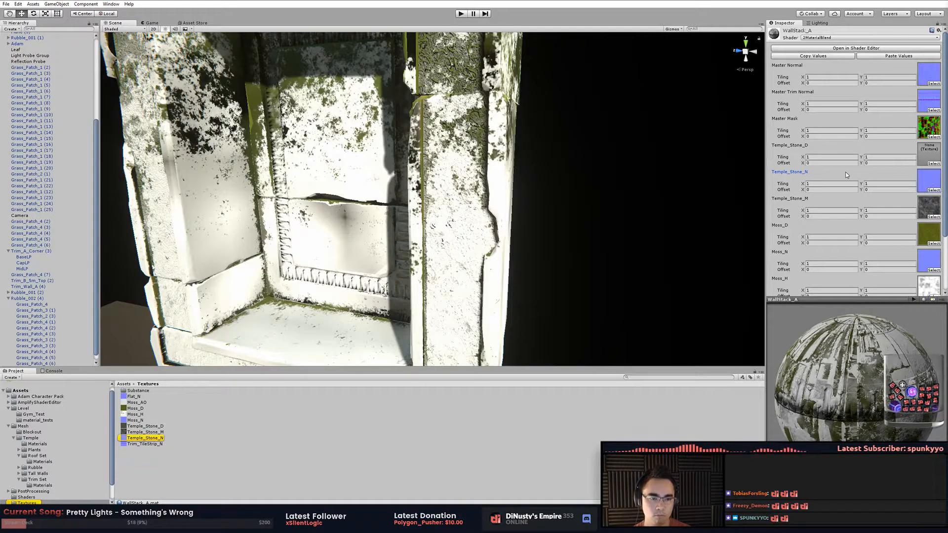
left_click(924, 257)
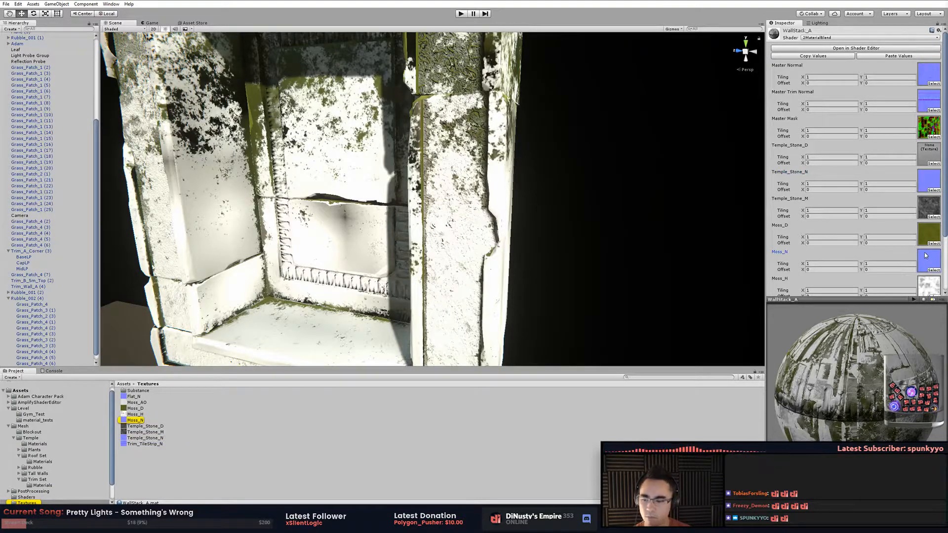
left_click(141, 421)
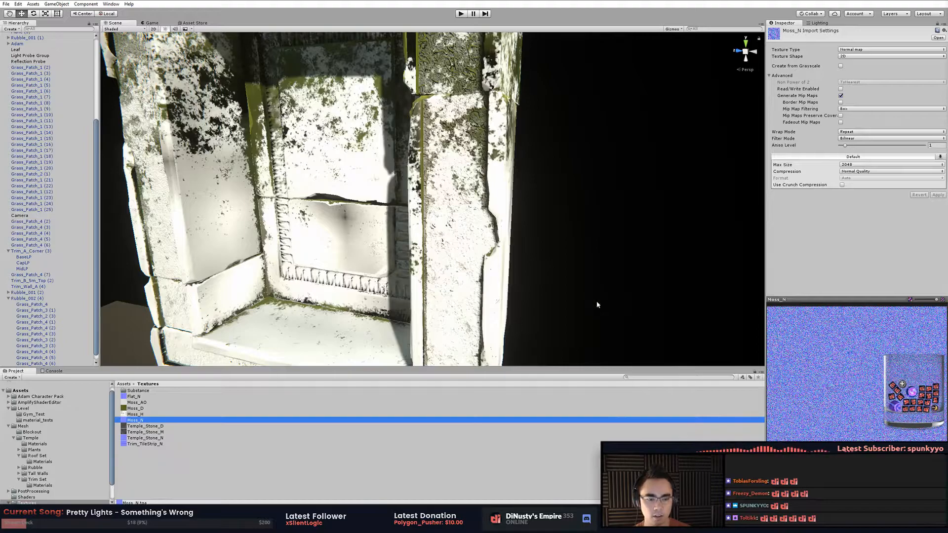
scroll(590, 296, "down", 5)
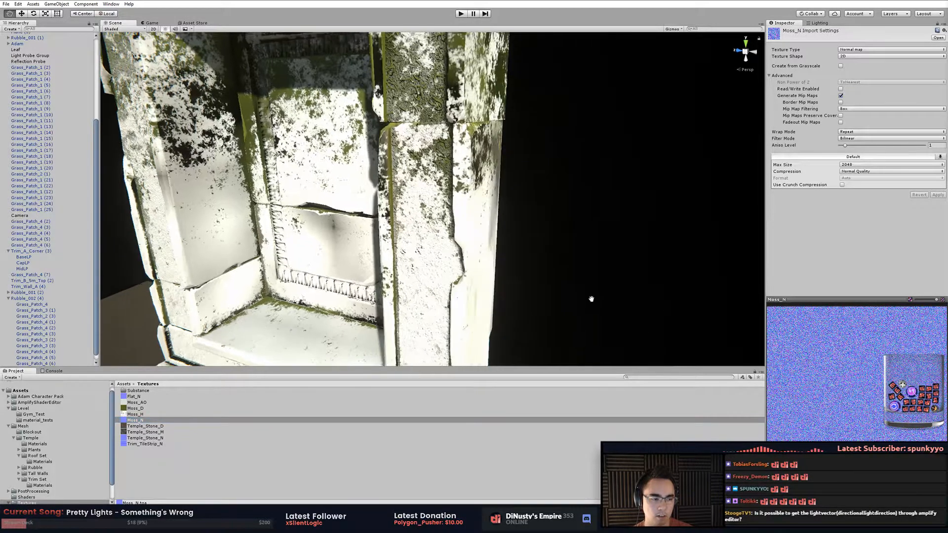
left_click_drag(598, 313, 503, 305, "alt")
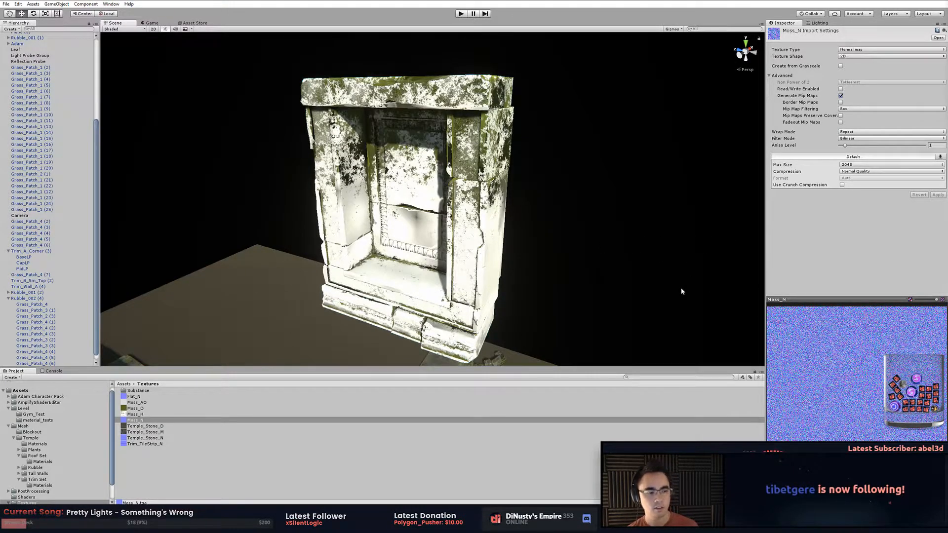
Select the Trim_B_5m_Top cap on the low wall and show the selection wireframe around its end corner.
right_click_drag(567, 298, 487, 175)
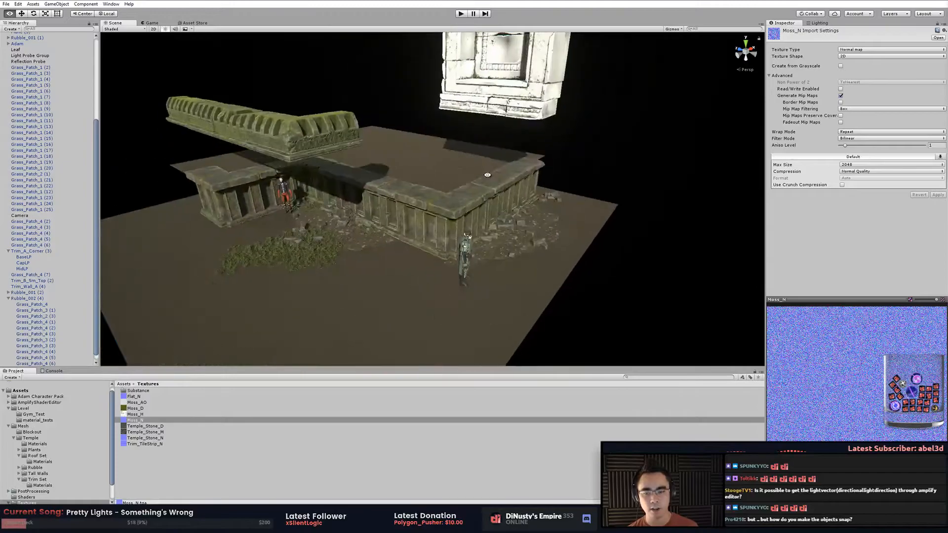
left_click(487, 175)
scroll(442, 240, "up", 5)
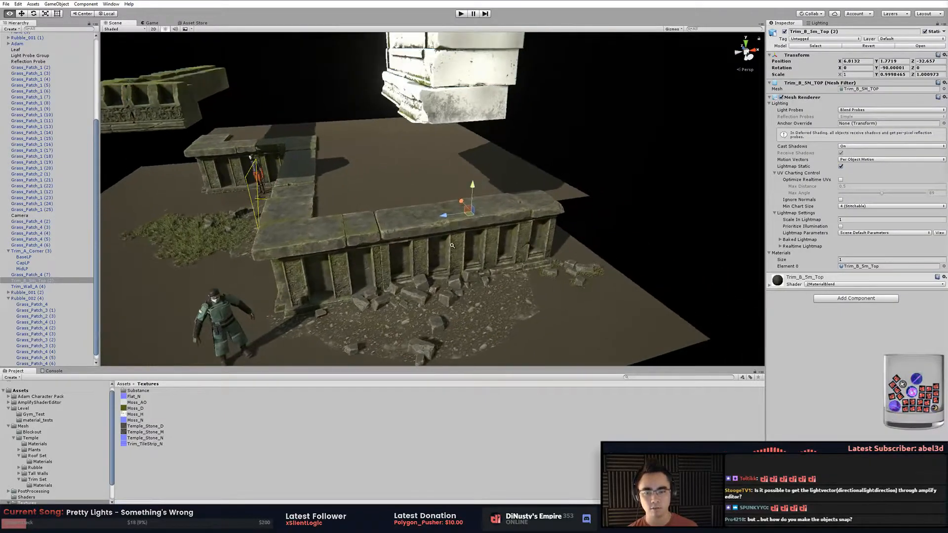
scroll(442, 241, "up", 3)
left_click(674, 29)
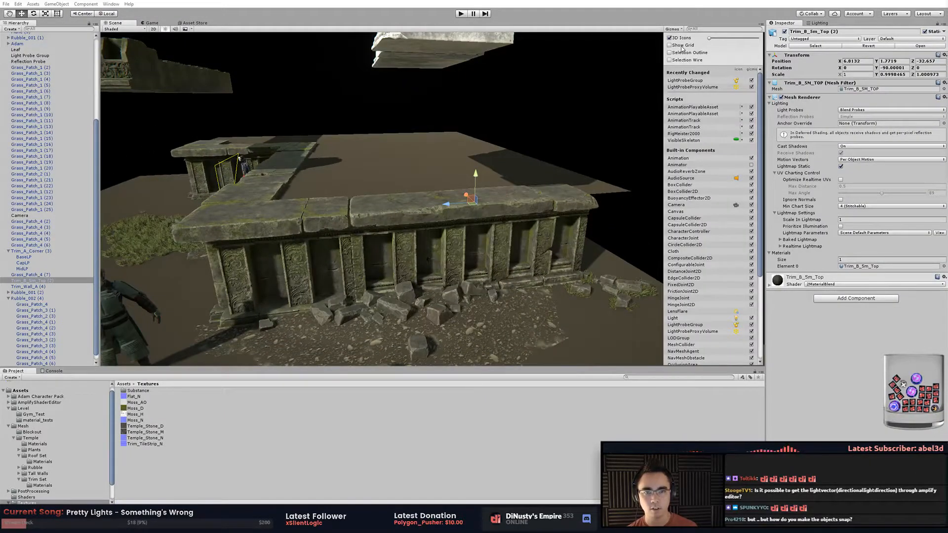
left_click(685, 60)
scroll(403, 228, "up", 5)
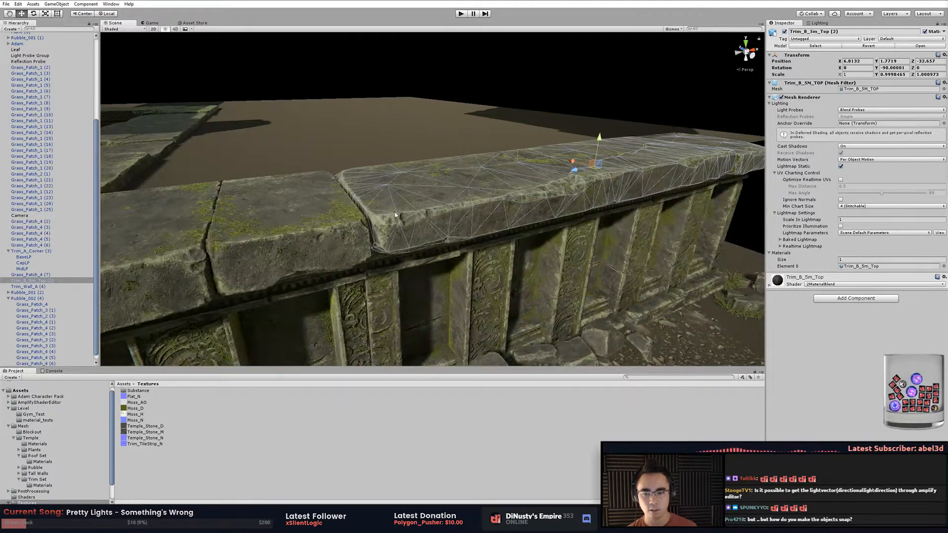
middle_click_drag(417, 211, 493, 212)
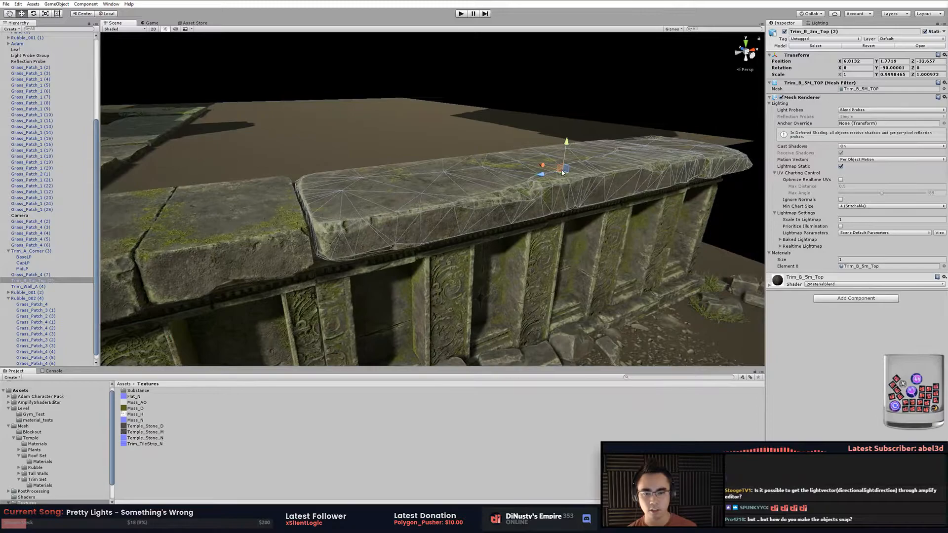
mouse_move(563, 173)
middle_mouse_down()
mouse_move(518, 144)
mouse_move(567, 99)
mouse_move(565, 154)
mouse_move(543, 199)
mouse_move(566, 184)
middle_mouse_up()
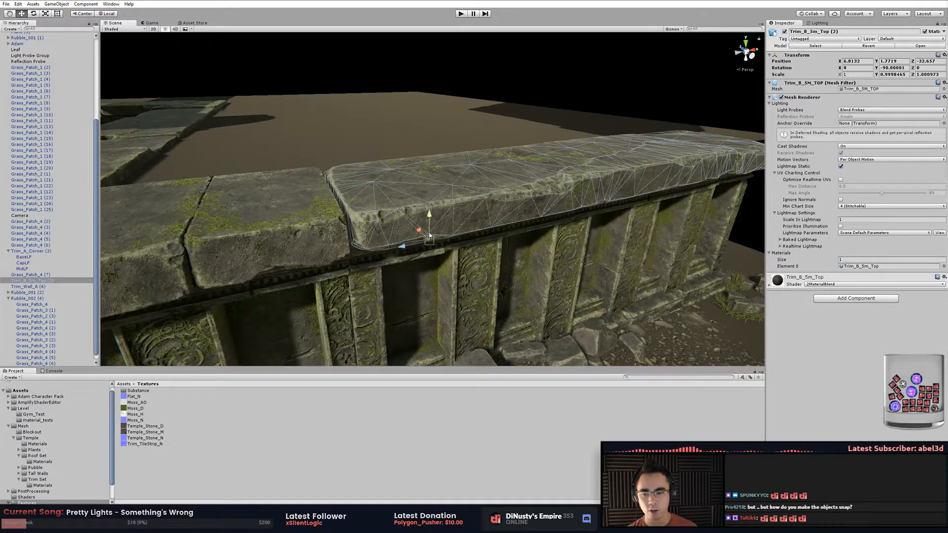
Try vertex snapping the Trim_B_5m_Top cap by its lower end corner against the adjoining trim, and clear the selection.
left_click_drag(423, 238, 495, 229)
left_click(590, 97)
left_click_drag(605, 120, 529, 220, "alt")
left_click(496, 242)
left_click(514, 97)
left_click_drag(513, 97, 425, 141, "alt")
left_click(415, 198)
left_click_drag(414, 197, 499, 232, "alt")
left_click(502, 306)
left_click_drag(502, 307, 683, 47, "alt")
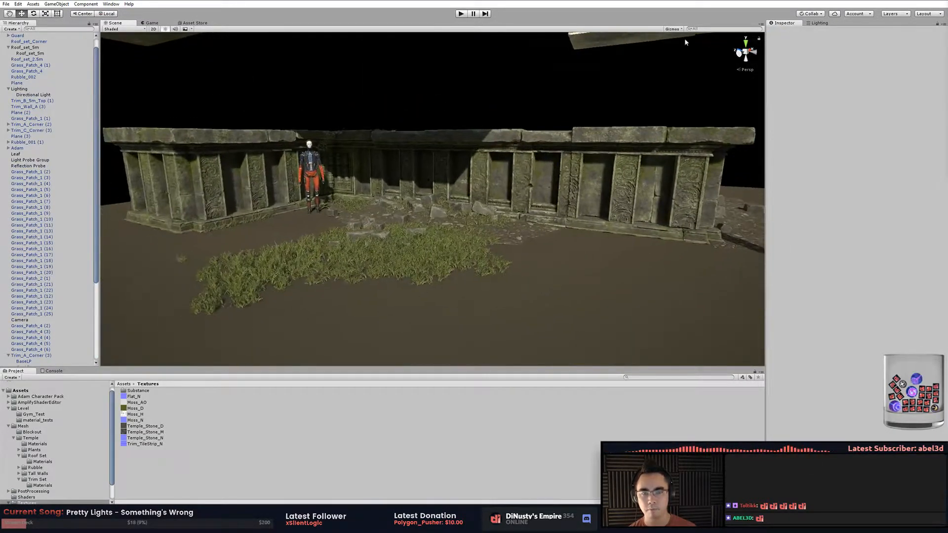
Turn off the selection wireframe in the scene view and look over the whole temple layout.
left_click(673, 30)
left_click(682, 58)
left_click_drag(573, 130, 462, 203, "alt")
left_click_drag(484, 160, 553, 121, "alt")
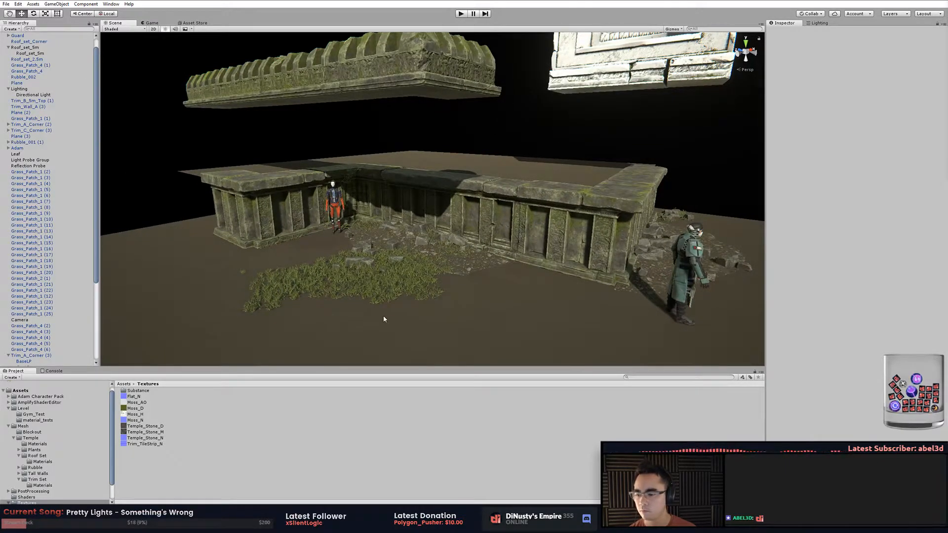
left_click_drag(610, 195, 470, 301, "alt")
Select the Merged_WallStack_A3 wall and examine its material and surface from close up and from afar.
left_click(492, 179)
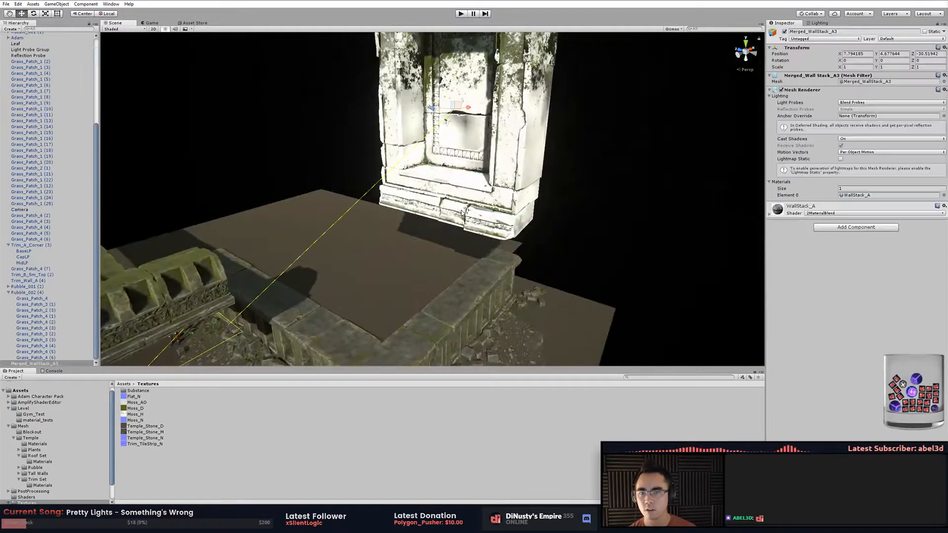
key("f")
scroll(492, 180, "up", 6)
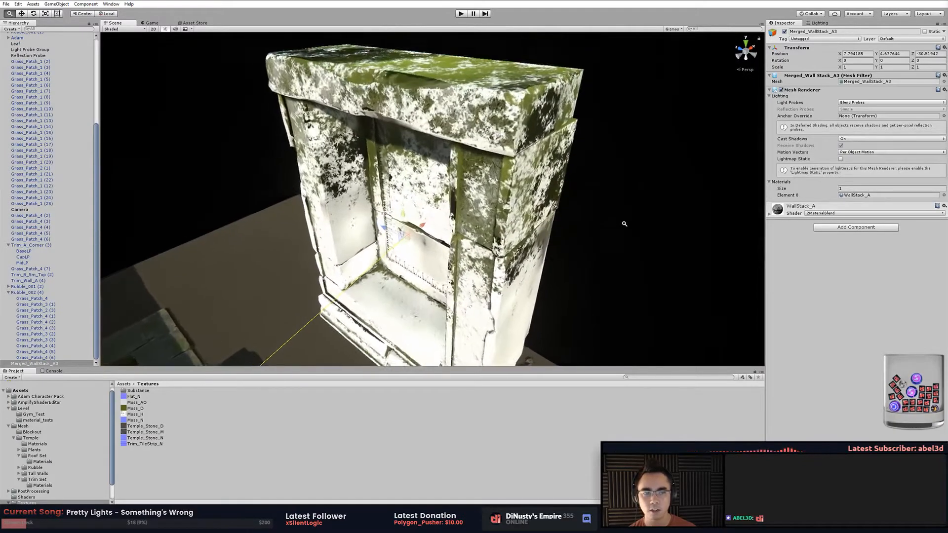
middle_click_drag(529, 163, 510, 222)
scroll(510, 222, "up", 5)
left_click_drag(511, 222, 721, 221, "alt")
key("f")
left_click_drag(494, 207, 654, 136, "alt")
scroll(324, 213, "down", 4)
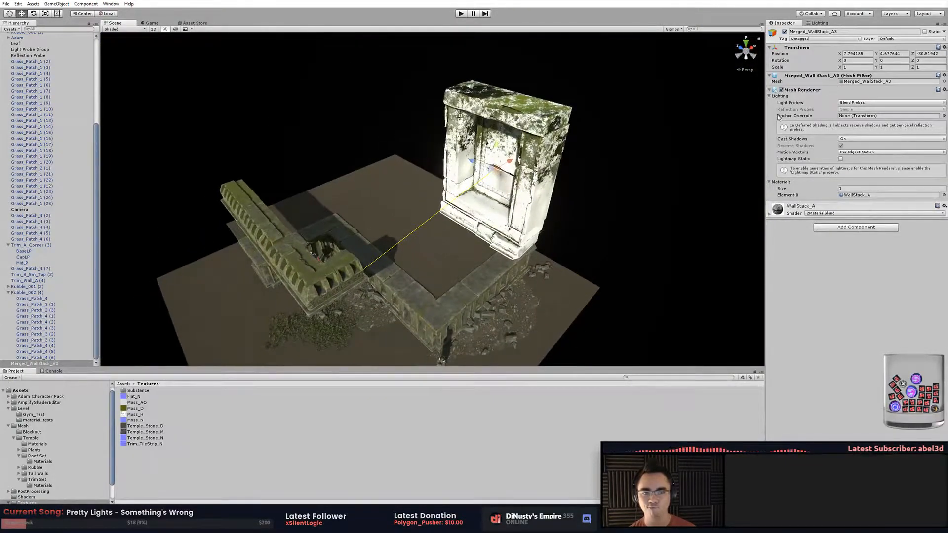
Move the Merged_WallStack_A3 wall horizontally to about X 1.58, Z -29.83 and view it from above.
left_click_drag(602, 188, 653, 149, "alt")
left_click_drag(533, 151, 706, 92)
left_click_drag(629, 185, 601, 191, "alt")
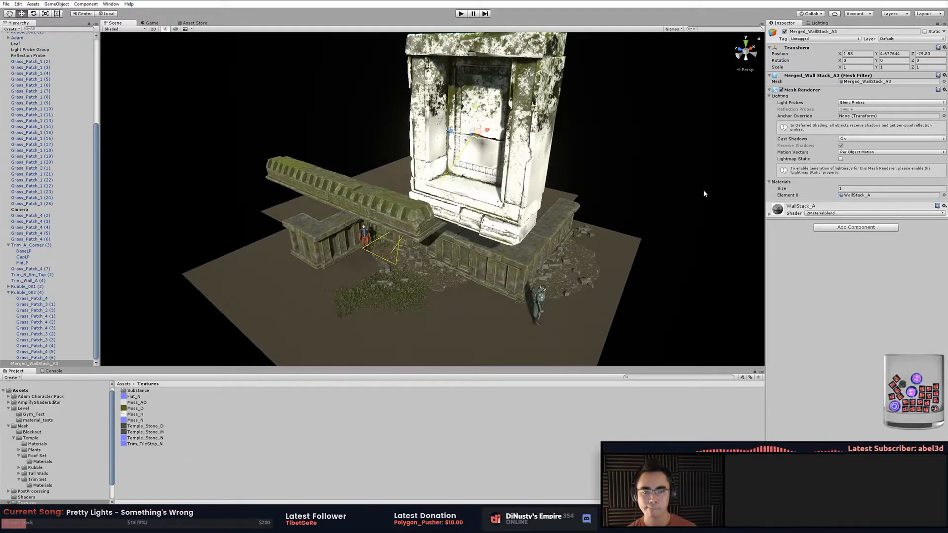
left_click_drag(715, 118, 634, 184, "alt")
mouse_move(634, 183)
right_mouse_down("alt")
mouse_move(683, 201)
mouse_move(629, 197)
right_mouse_up("alt")
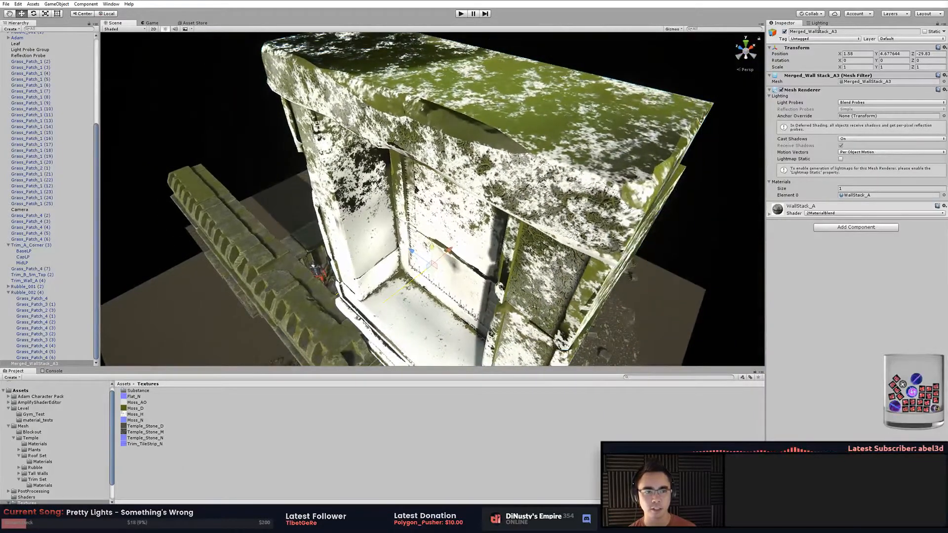
Check the scene in the realtime GI Albedo draw mode, and return the view to Shaded.
left_click(113, 29)
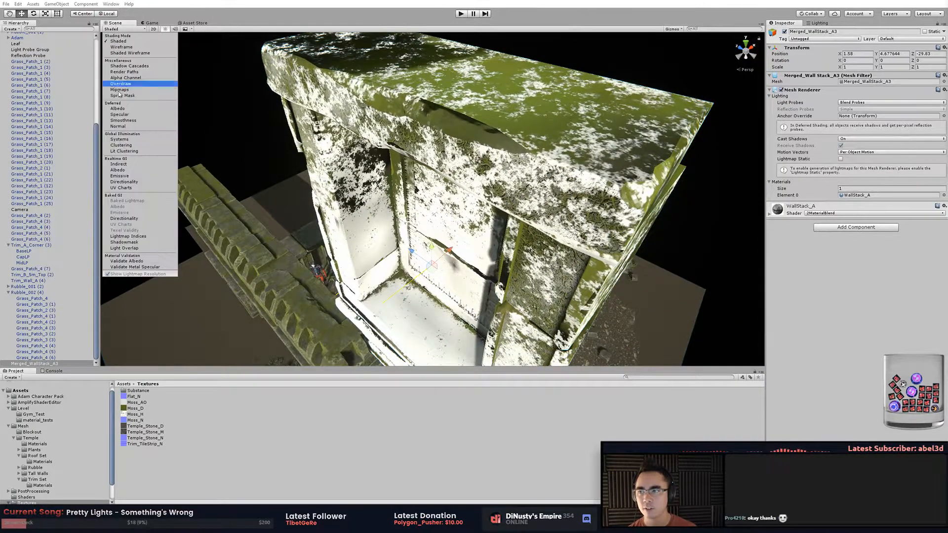
left_click(127, 170)
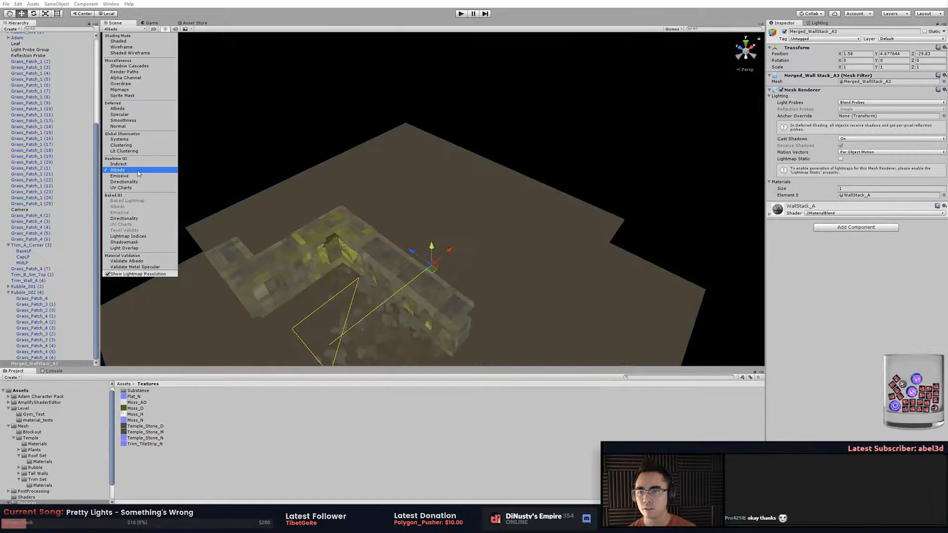
left_click_drag(334, 191, 300, 124, "alt")
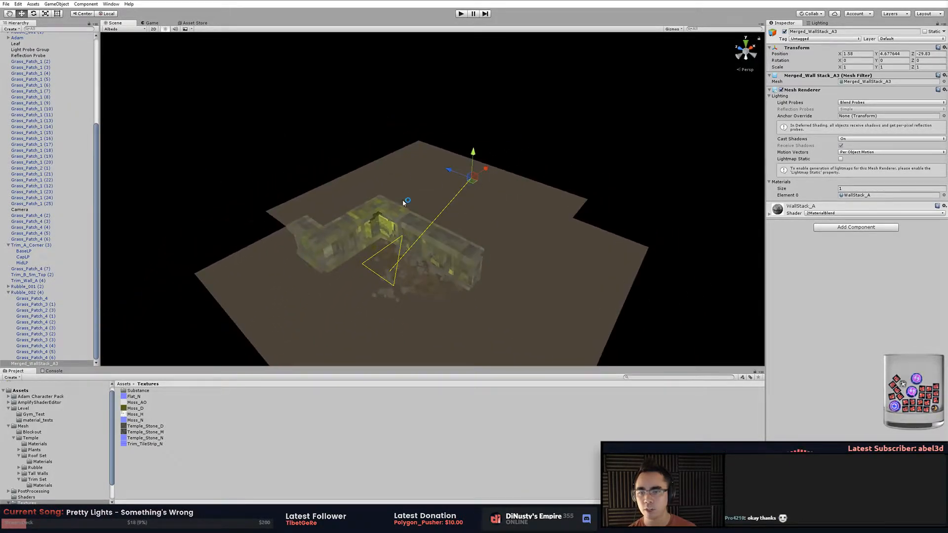
left_click(123, 29)
left_click(122, 42)
Move the Merged_WallStack_A3 wall onto the corner trim at X 5.27, Y 2.09, Z -28.55, and clear the selection.
mouse_move(317, 105)
left_mouse_down("alt")
mouse_move(405, 170)
mouse_move(394, 176)
mouse_move(508, 129)
left_mouse_up("alt")
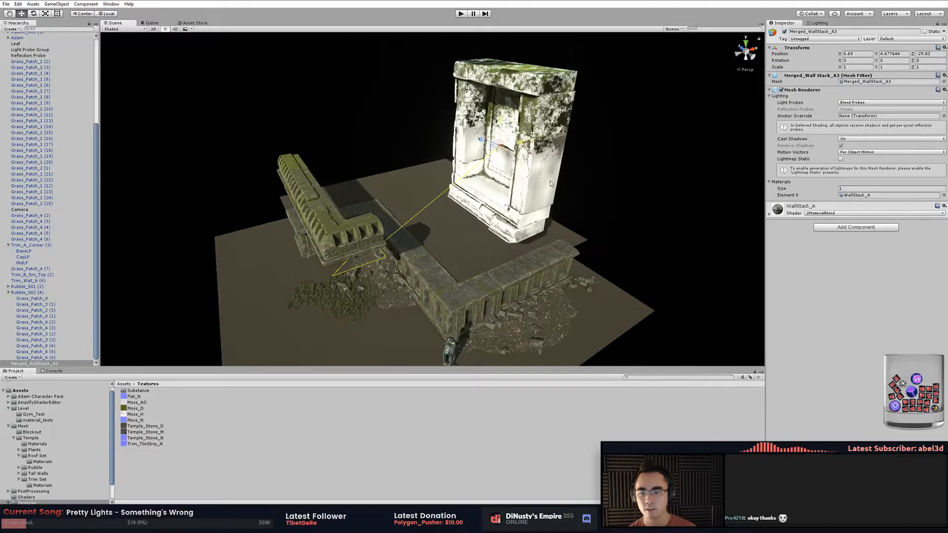
left_click_drag(701, 159, 662, 144, "alt")
left_click_drag(486, 109, 433, 165)
scroll(536, 201, "up", 5)
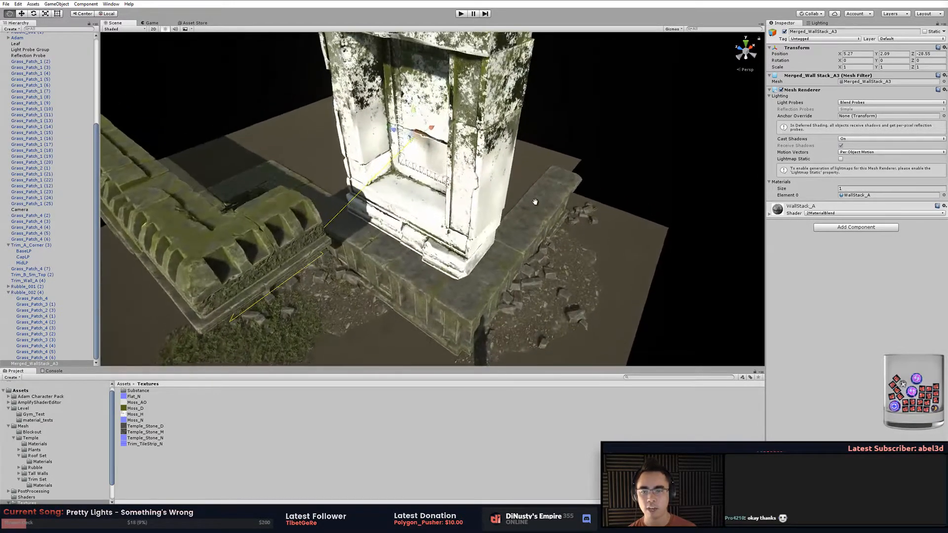
scroll(535, 200, "down", 5)
left_click(559, 138)
mouse_move(559, 138)
left_mouse_down("alt")
mouse_move(541, 147)
mouse_move(544, 181)
mouse_move(560, 157)
left_mouse_up("alt")
Generate the scene lighting and mark the Merged_WallStack_A3 wall as static.
left_click(820, 24)
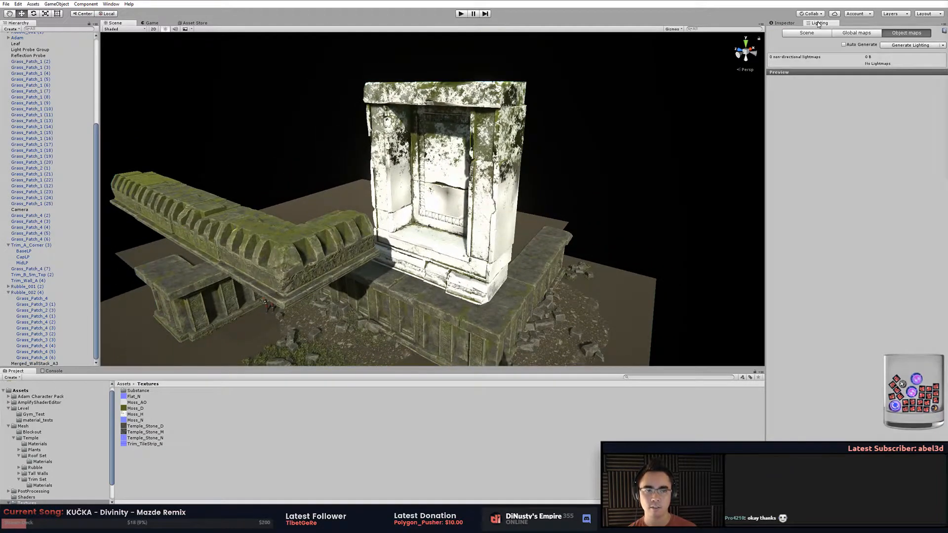
left_click(901, 46)
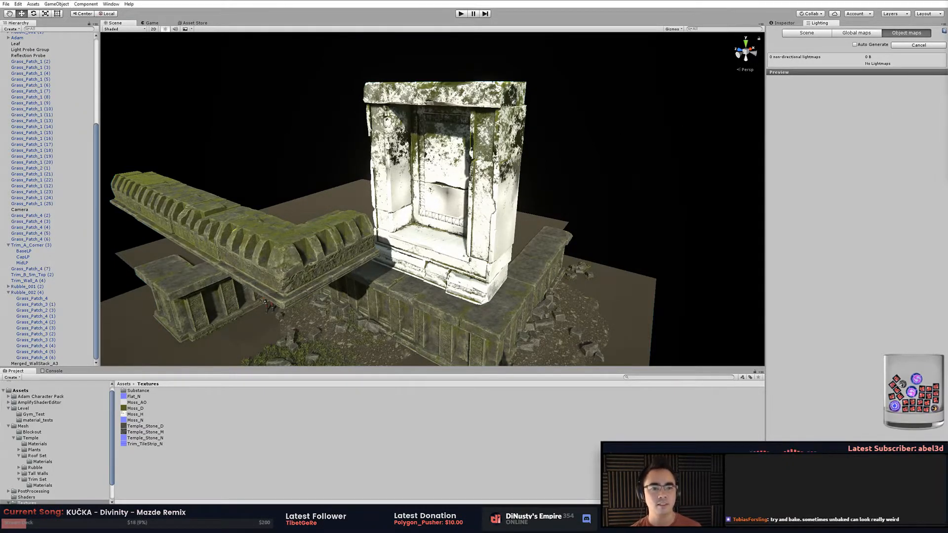
left_click(784, 23)
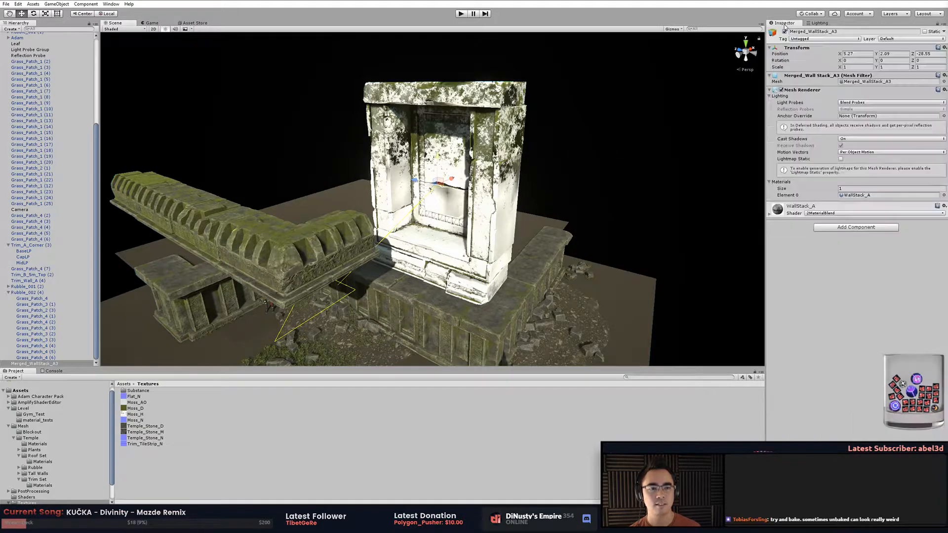
left_click(529, 216)
left_click(499, 211)
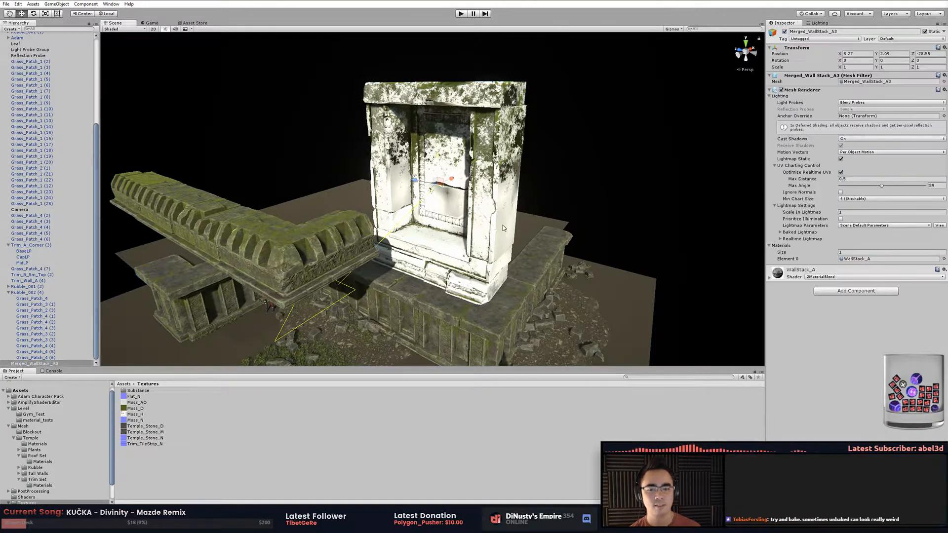
Compare the static and lightmap settings of the ground plane, the wall and the three roof pieces.
left_click(538, 222)
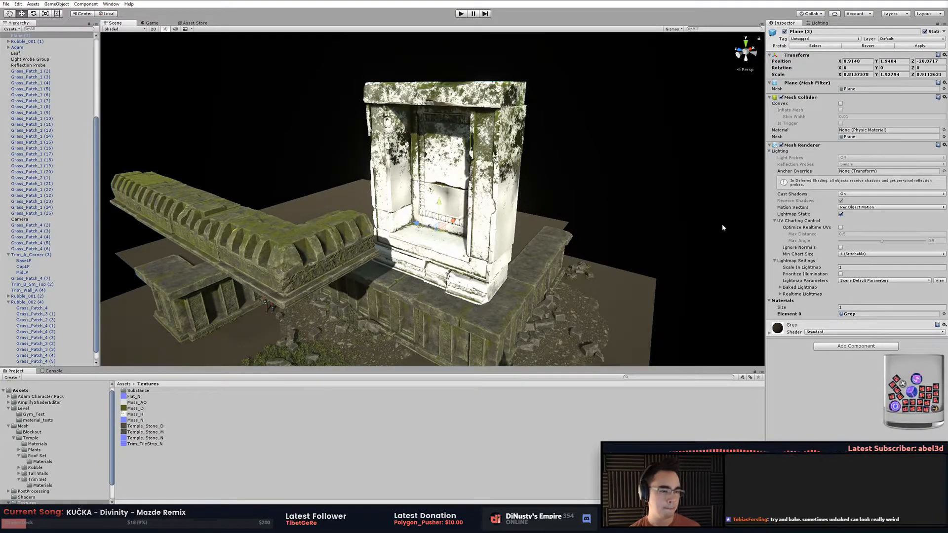
left_click(485, 226)
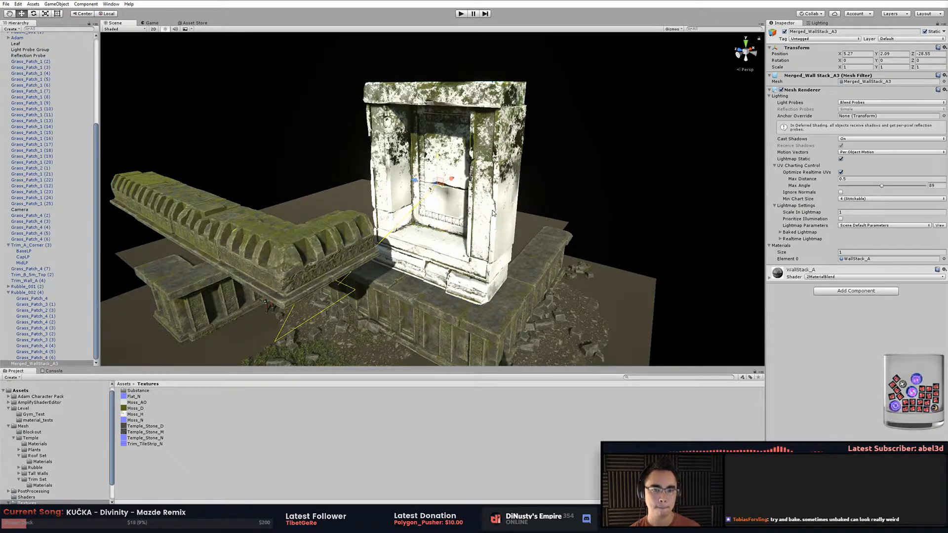
left_click(493, 213)
left_click(307, 232)
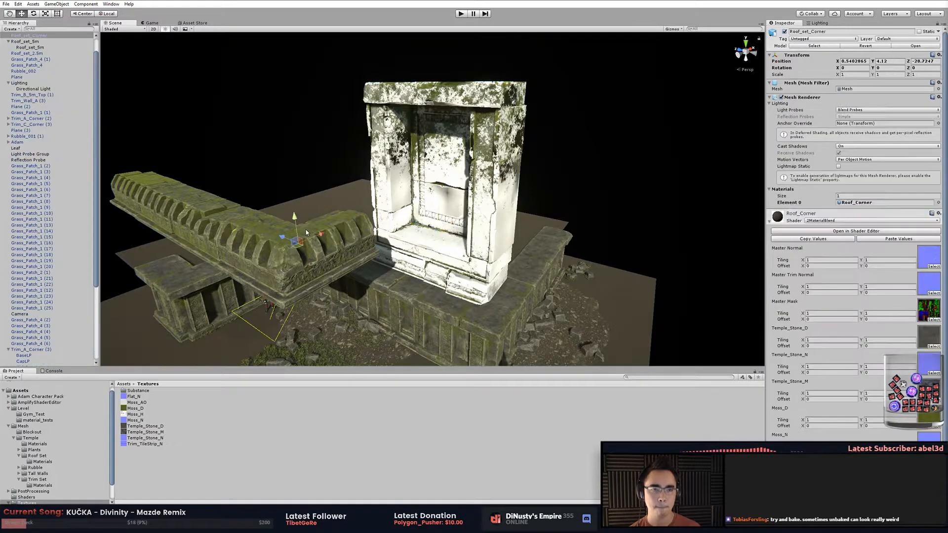
left_click(197, 213)
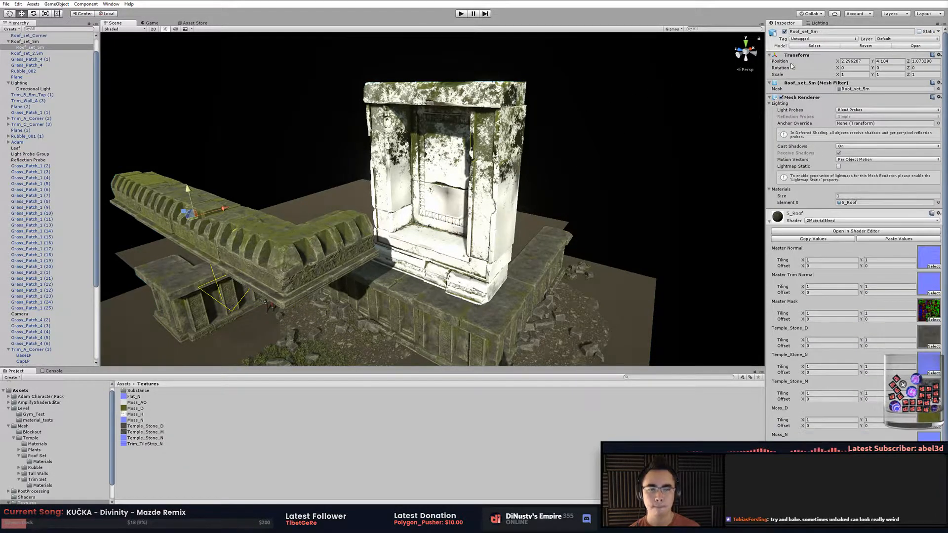
left_click(142, 179)
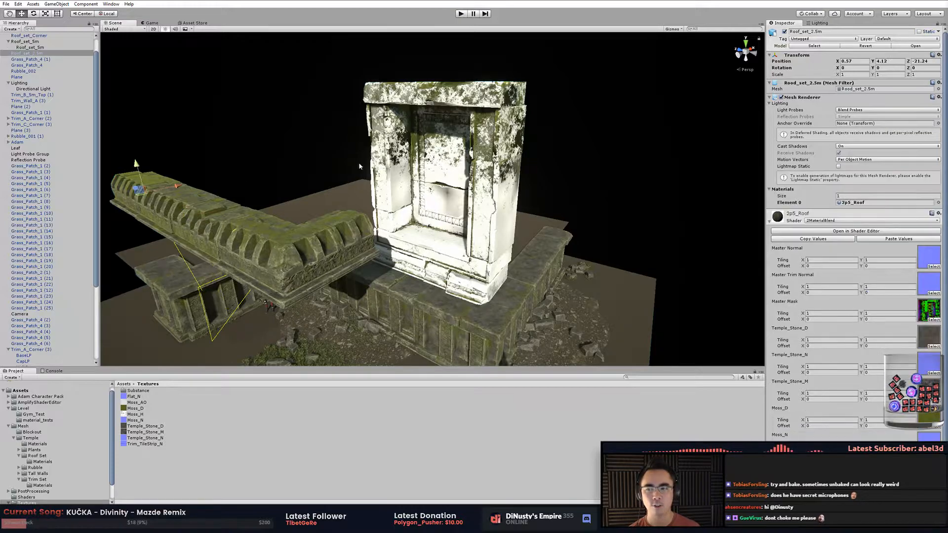
left_click(645, 168)
Review the scene's lighting settings and examine the Merged_WallStack_A3 wall from several angles.
left_click_drag(605, 224, 604, 214, "alt")
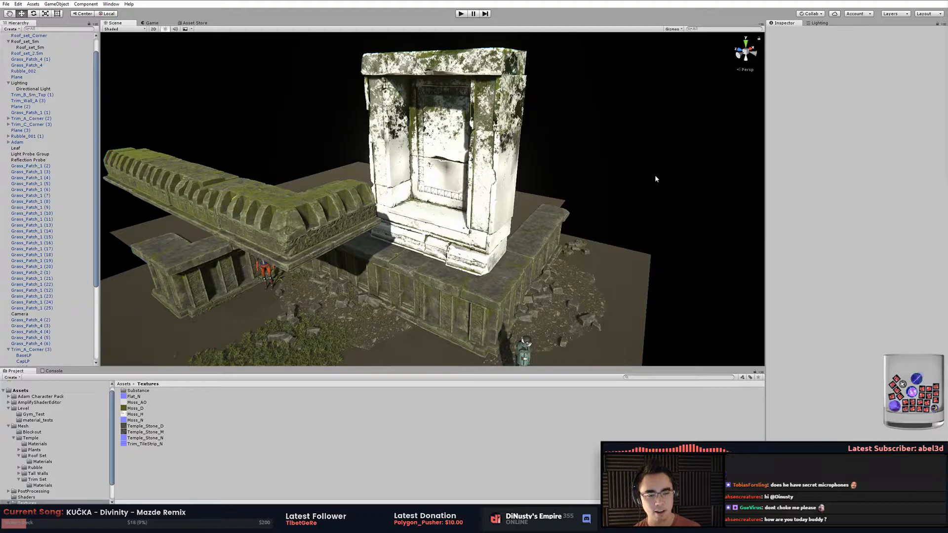
left_click_drag(691, 144, 457, 218, "alt")
left_click(456, 218)
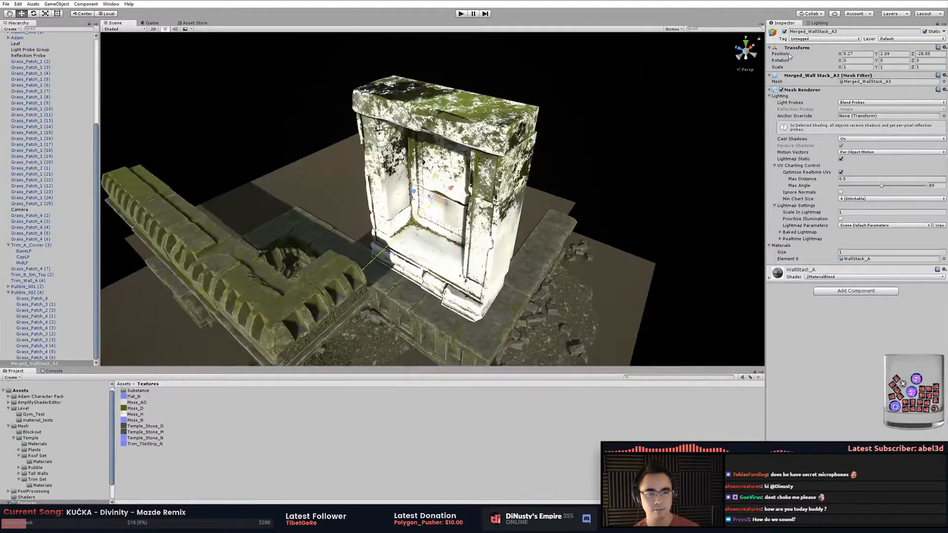
left_click(815, 23)
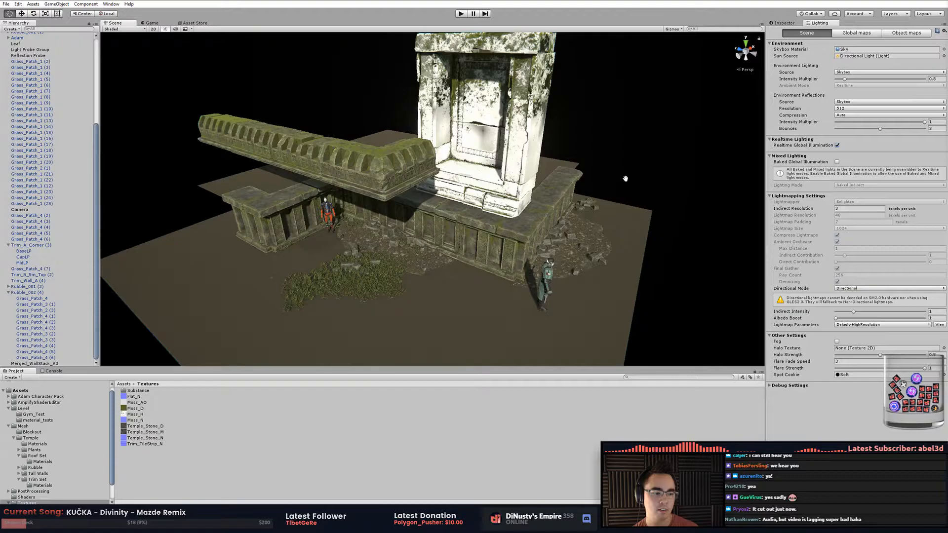
left_click_drag(625, 178, 660, 181, "alt")
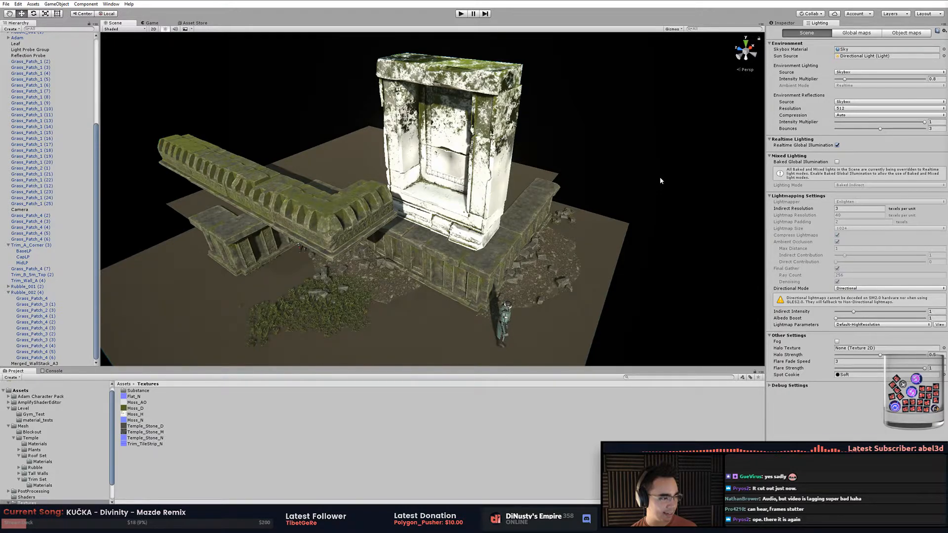
key("f")
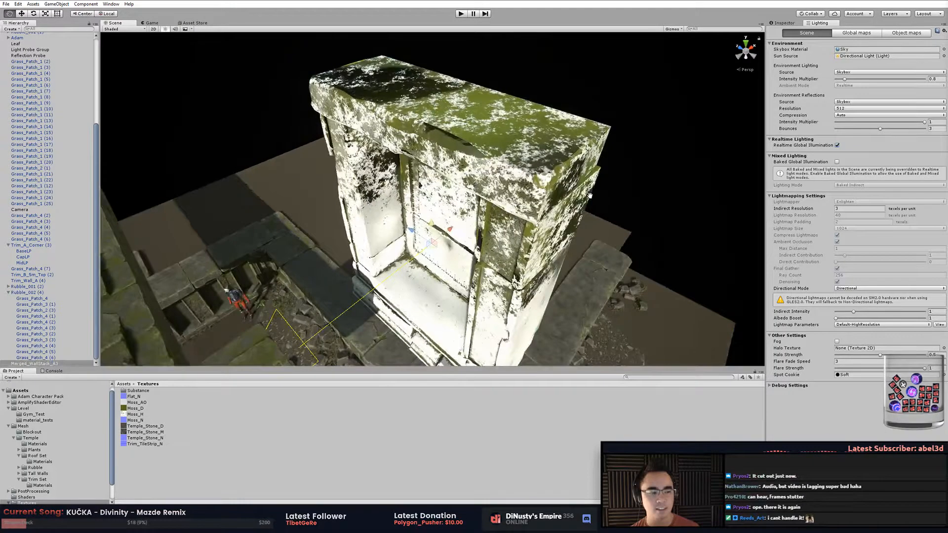
left_click_drag(589, 196, 587, 151, "alt")
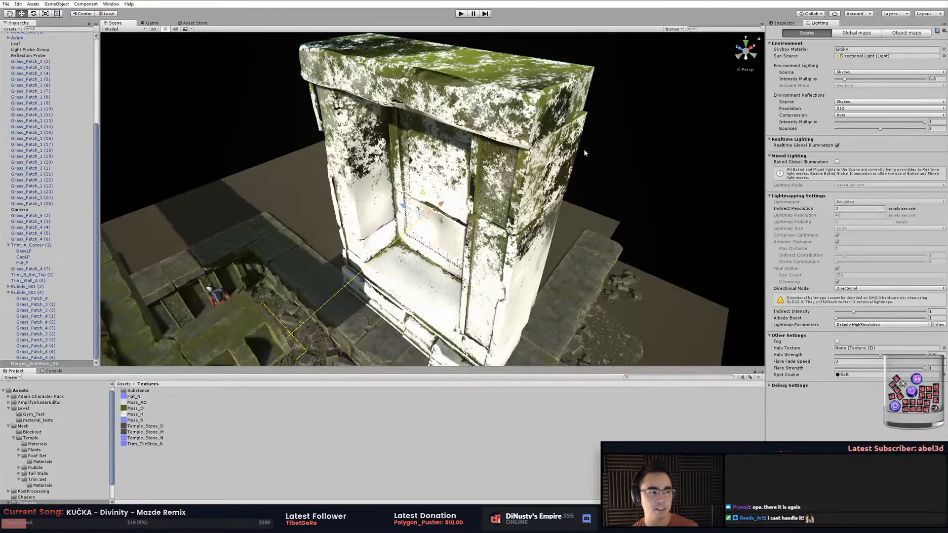
left_click_drag(583, 151, 637, 169, "alt")
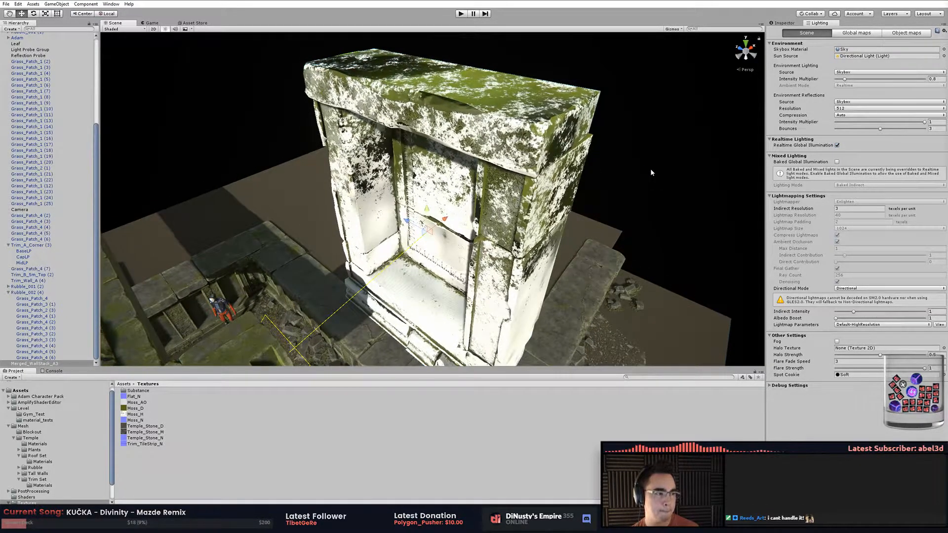
Delete the Merged_WallStack_A3 wall from the scene.
left_click_drag(607, 205, 620, 184, "alt")
left_click(565, 144)
key("f")
key("Delete")
Examine the rubble piles and grass patches along the base of the trim walls from close up.
right_click_drag(620, 184, 569, 175, "alt")
left_click_drag(568, 175, 529, 248, "alt")
right_click_drag(529, 248, 690, 228, "alt")
left_click_drag(690, 227, 381, 188, "alt")
left_click(381, 188)
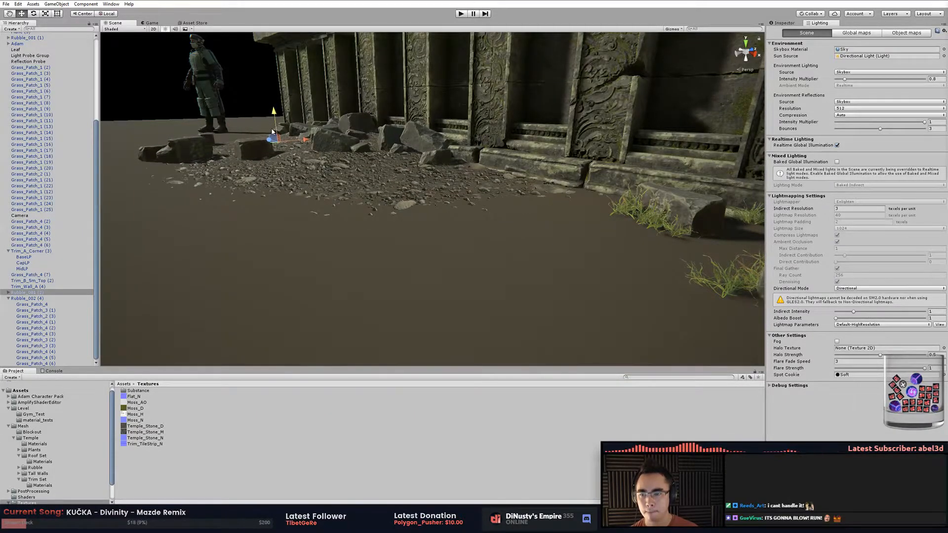
left_click_drag(270, 132, 463, 157, "alt")
left_click(465, 153)
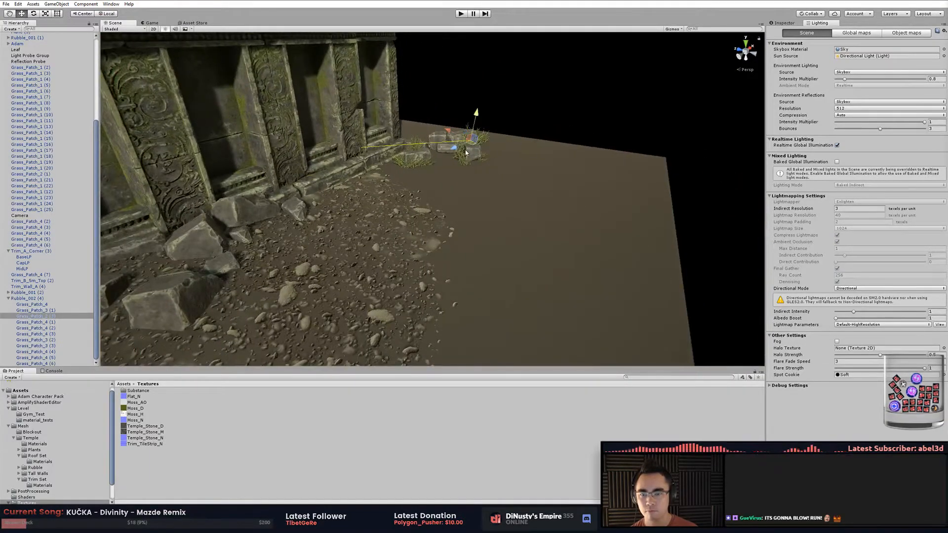
left_click(508, 110)
left_click(439, 143)
scroll(440, 141, "down", 2)
left_click_drag(440, 141, 410, 254)
left_click(523, 94)
Look over the trim walls, character figures and overall temple layout from different sides.
left_click_drag(523, 93, 481, 101, "alt")
right_click_drag(481, 101, 304, 157, "alt")
middle_click_drag(275, 179, 545, 158, "alt")
middle_click_drag(346, 173, 548, 178, "alt")
left_click_drag(548, 178, 499, 217, "alt")
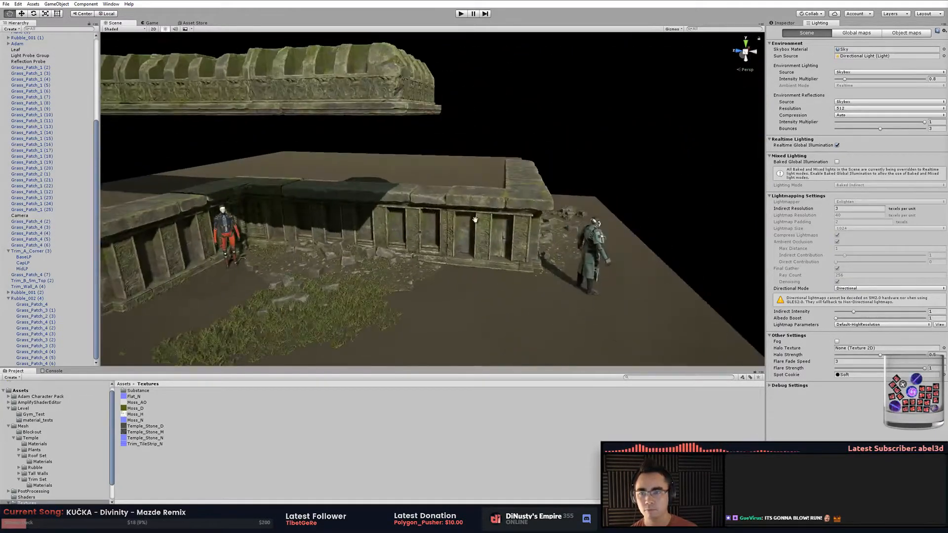
middle_click_drag(498, 218, 555, 256, "alt")
left_click_drag(555, 257, 571, 264, "alt")
right_click_drag(571, 265, 516, 262, "alt")
left_click_drag(456, 177, 446, 232, "alt")
Examine the carved roof trim pieces from above, from the side and from close up.
left_click(446, 233)
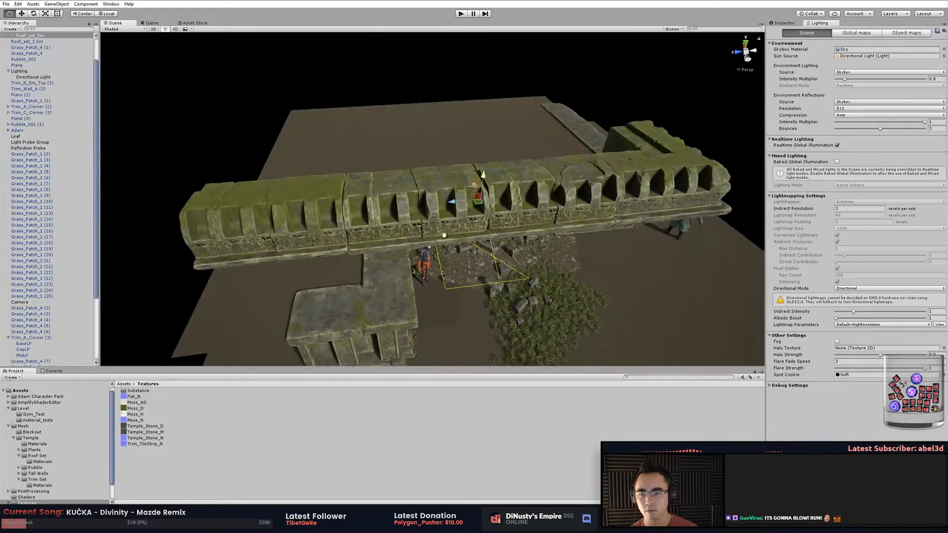
middle_click_drag(446, 232, 602, 244, "alt")
left_click(472, 219)
right_click_drag(471, 218, 584, 231, "alt")
left_click_drag(585, 230, 536, 193, "alt")
left_click(494, 106)
right_click_drag(480, 196, 515, 184, "alt")
mouse_move(516, 183)
left_mouse_down("alt")
mouse_move(517, 194)
mouse_move(508, 186)
left_mouse_up("alt")
right_click_drag(508, 186, 529, 191, "alt")
left_click(529, 190)
key("f")
left_click_drag(529, 190, 594, 171, "alt")
right_click_drag(593, 171, 570, 96, "alt")
left_click(569, 96)
left_click_drag(570, 96, 589, 195, "alt")
right_click_drag(589, 194, 573, 193, "alt")
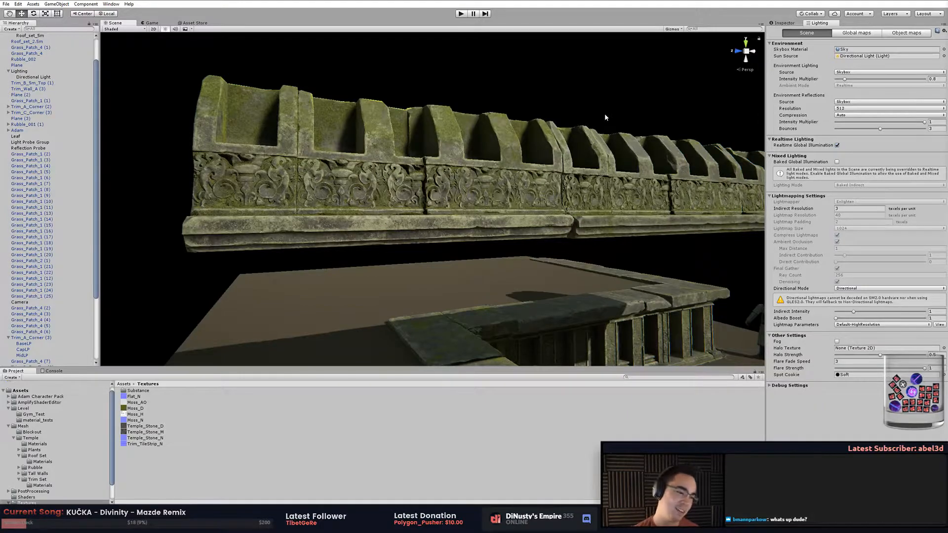
Switch to Modo and inspect the wall mesh's UV0 and UV1 maps.
key("alt+Tab")
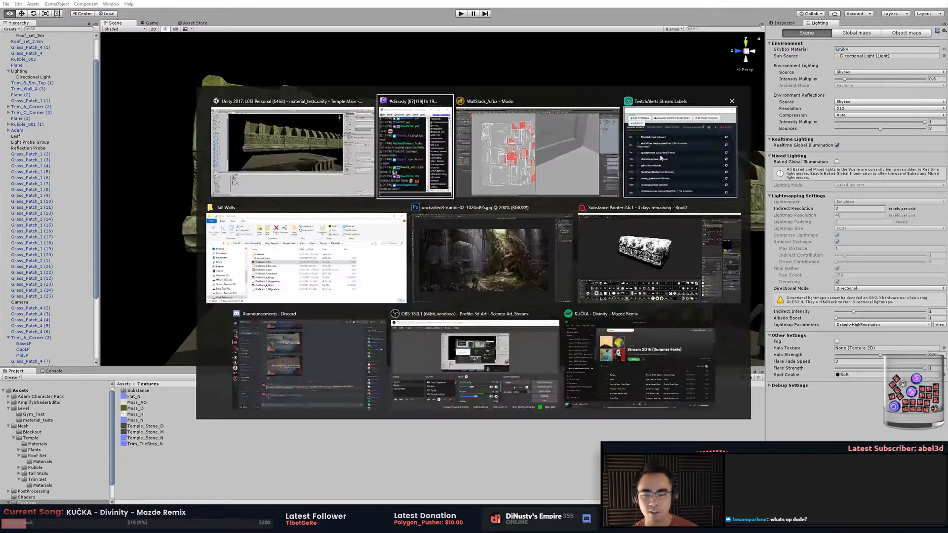
left_click(486, 160)
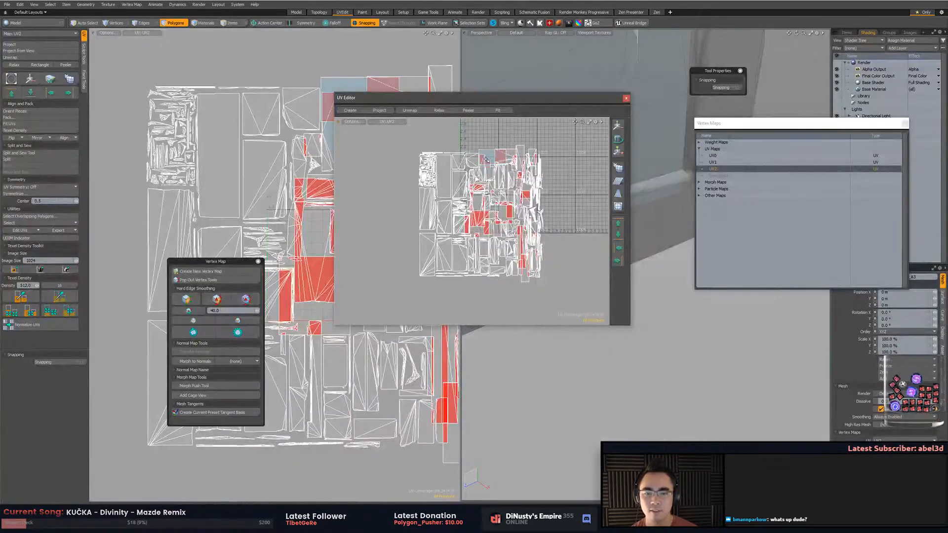
left_click(747, 156)
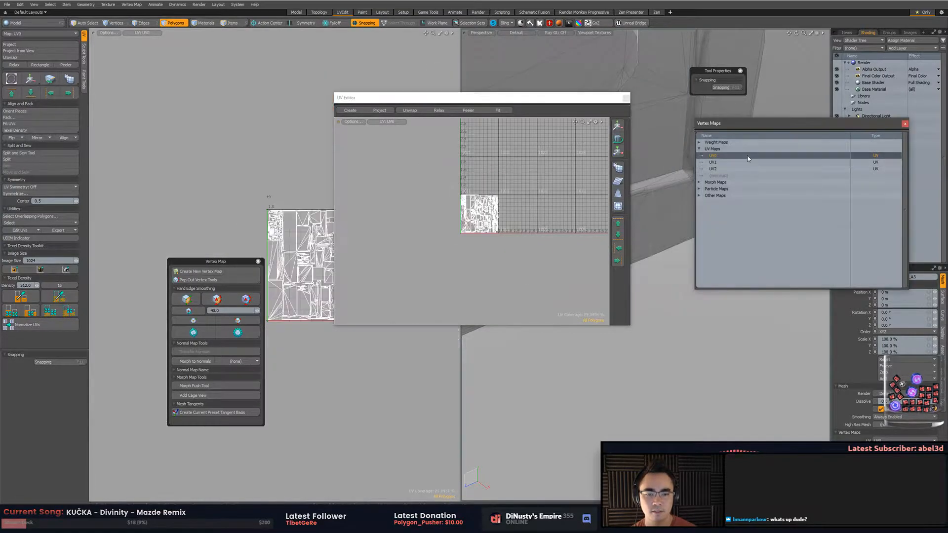
left_click(744, 162)
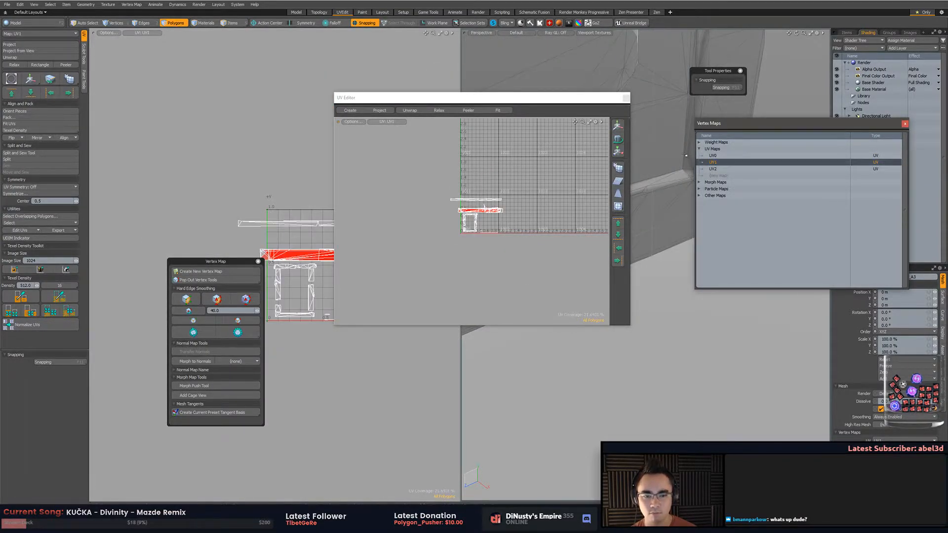
Switch to the Zen layout and close the WallStack_A.fbx scene.
left_click(630, 23)
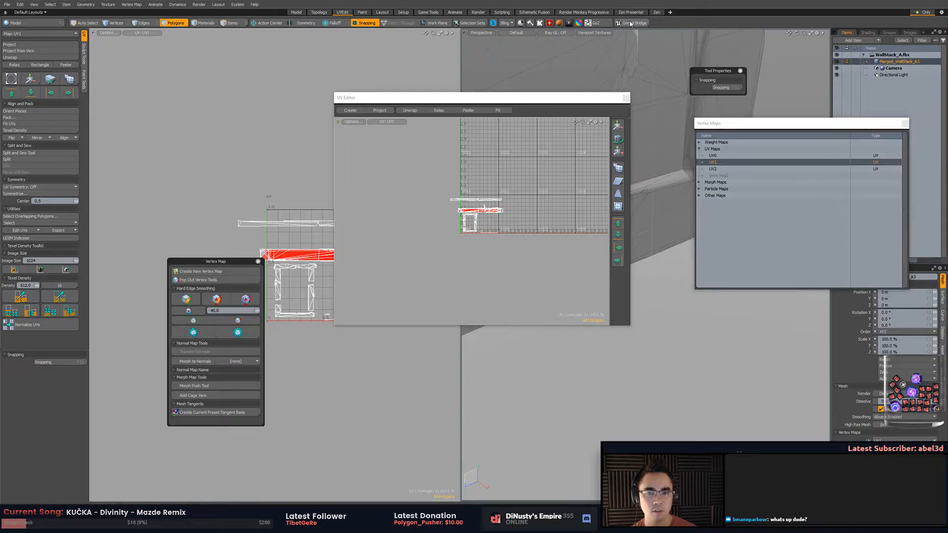
left_click(656, 13)
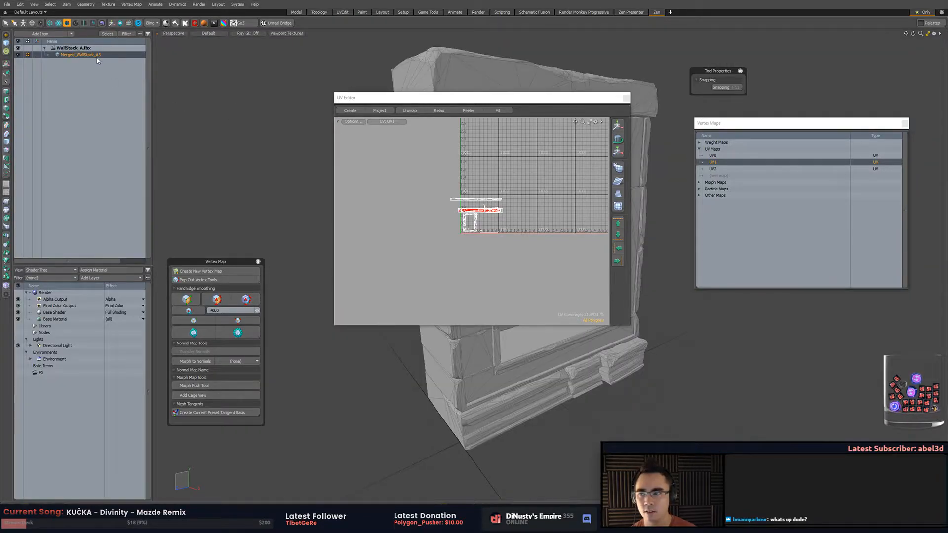
left_click(142, 50)
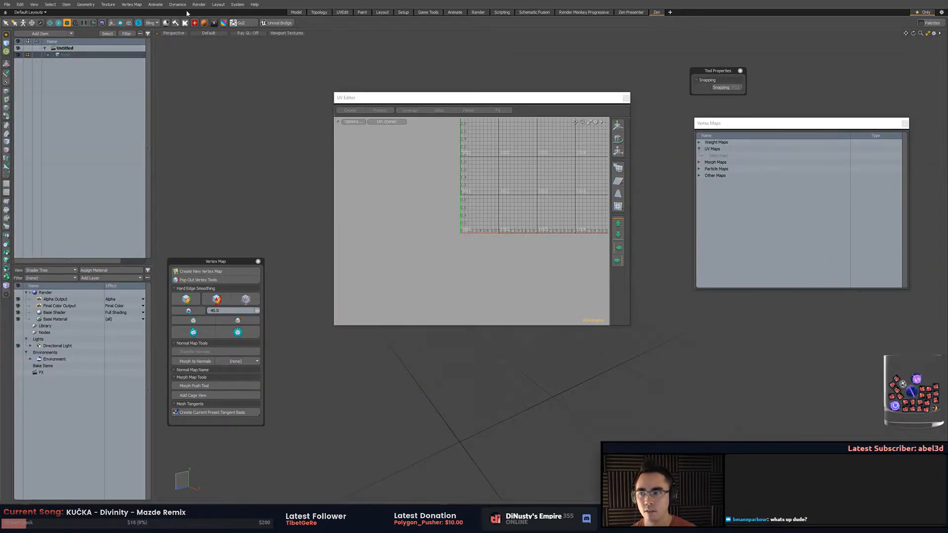
left_click(236, 5)
left_click(256, 163)
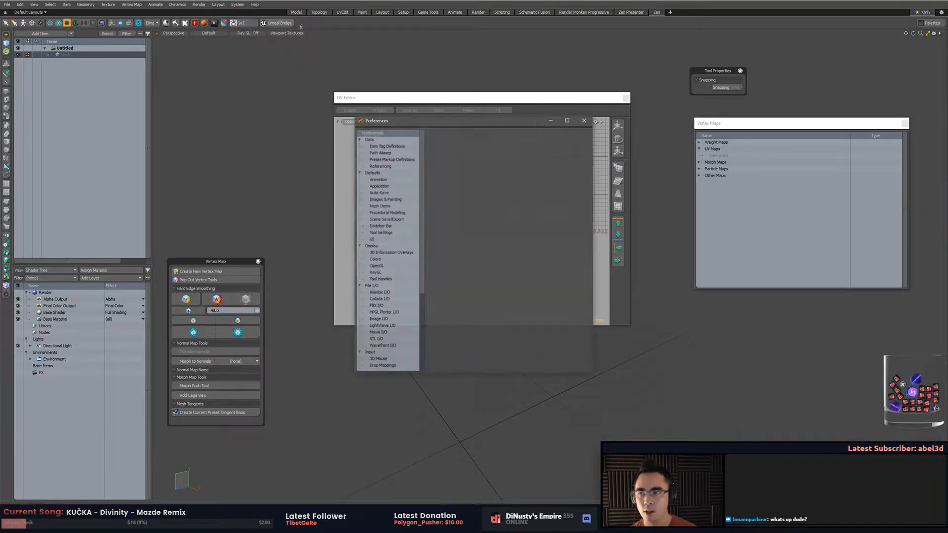
left_click(584, 120)
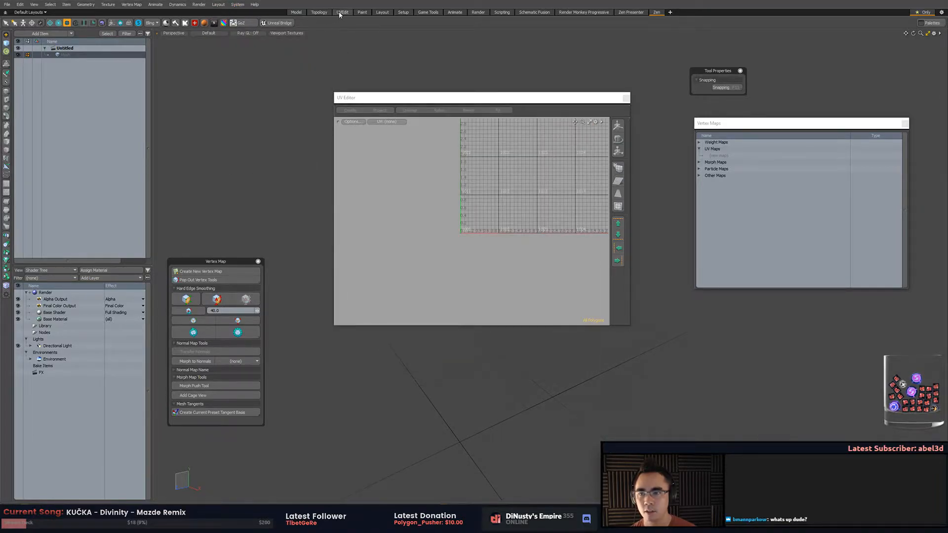
Switch to the UVEdit layout, open the Form Editor and locate the Texel Density form from its viewport form.
left_click(341, 12)
left_click(238, 4)
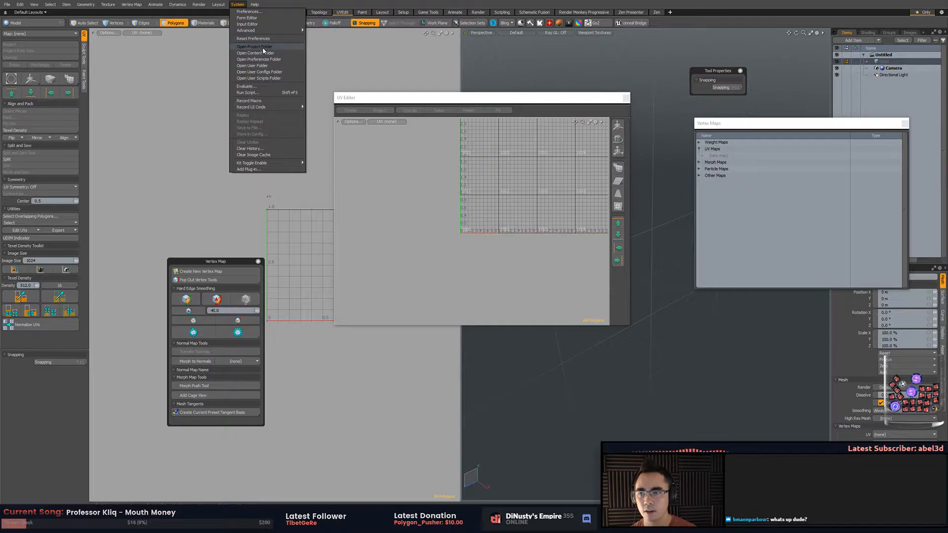
left_click(259, 17)
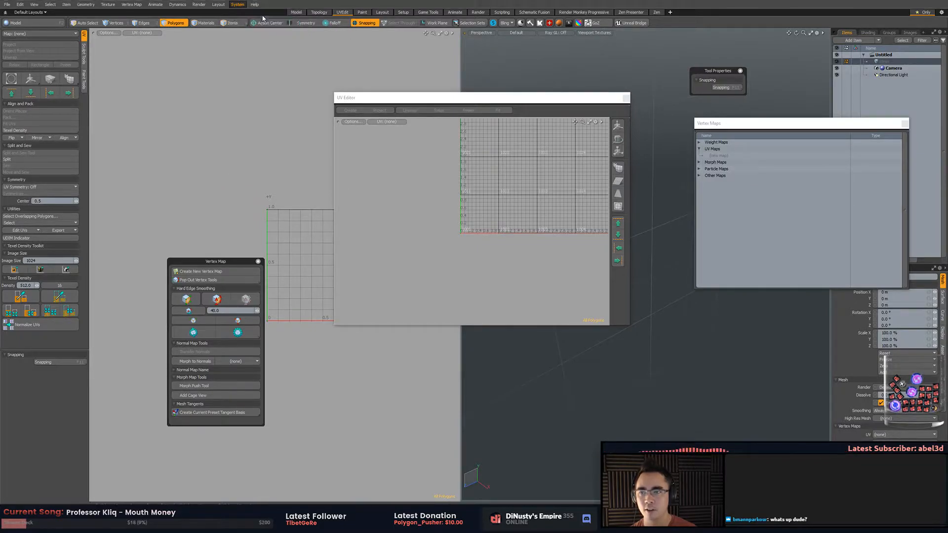
left_click_drag(410, 116, 254, 62)
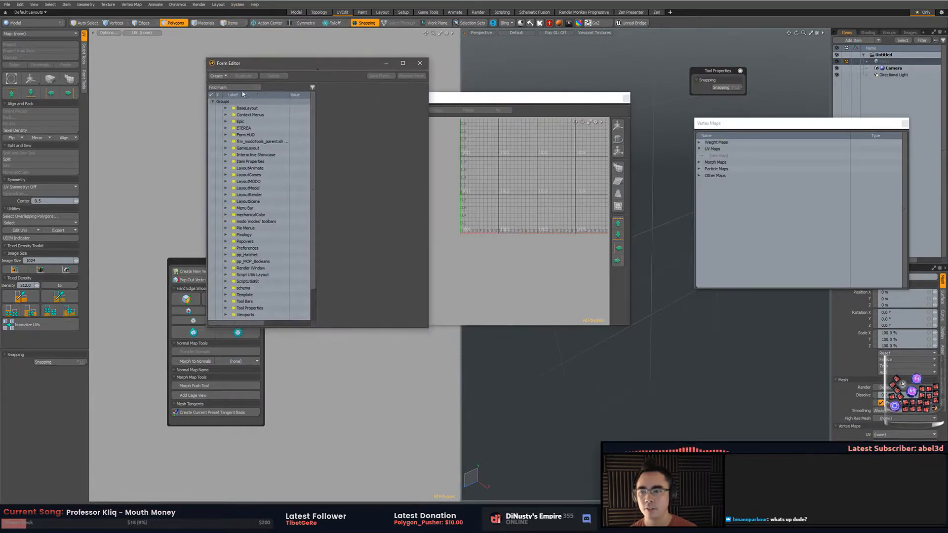
left_click(225, 88)
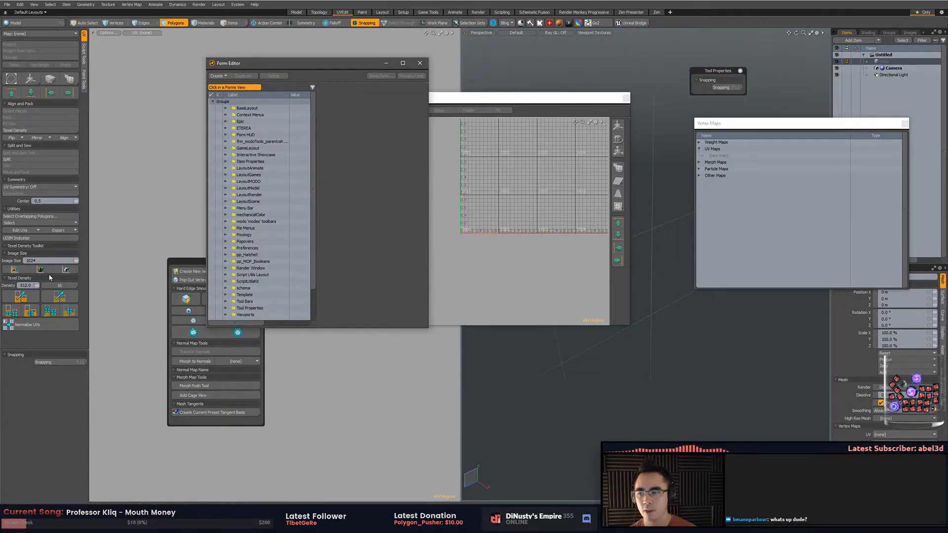
left_click(12, 286)
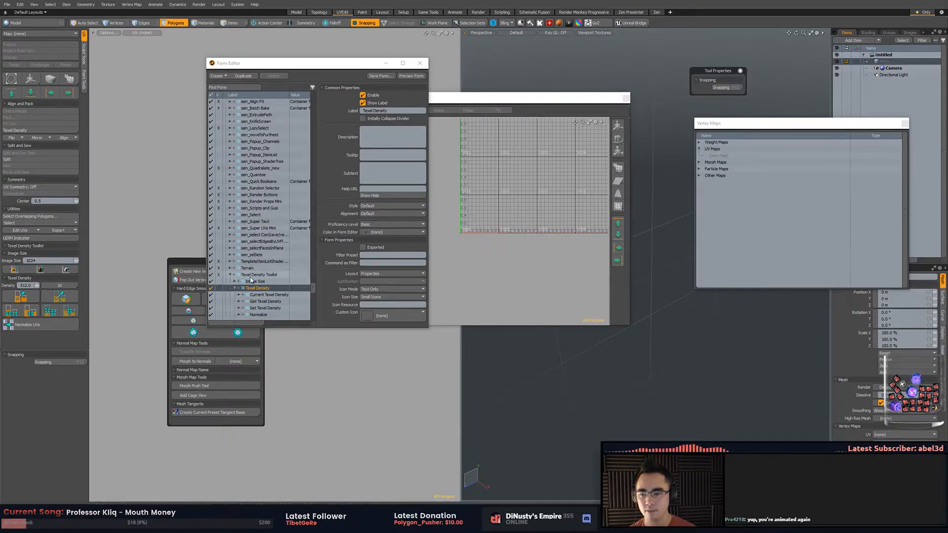
Map the Texel Density Toolkit form to the Ctrl+` shortcut, overwriting the existing assignment, and close the Form Editor.
left_click(268, 275)
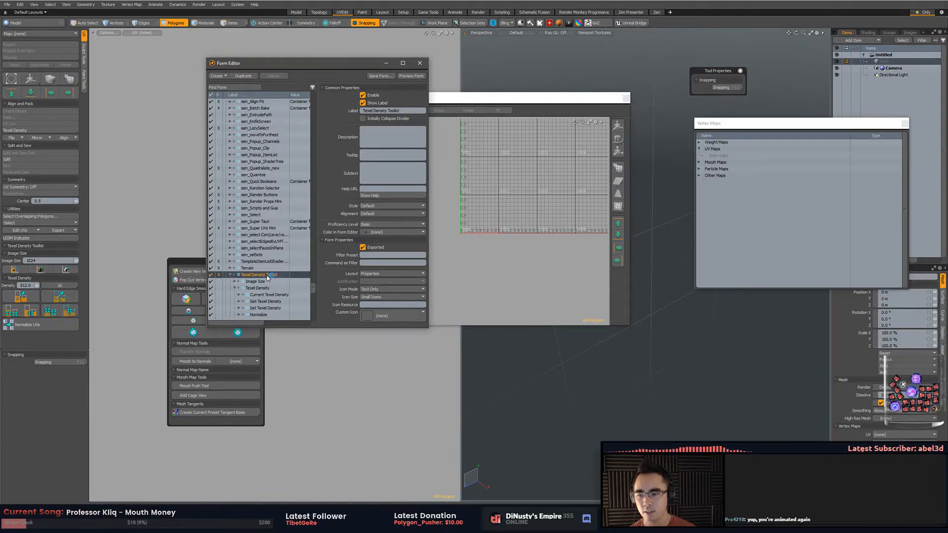
right_click(267, 277)
left_click(279, 306)
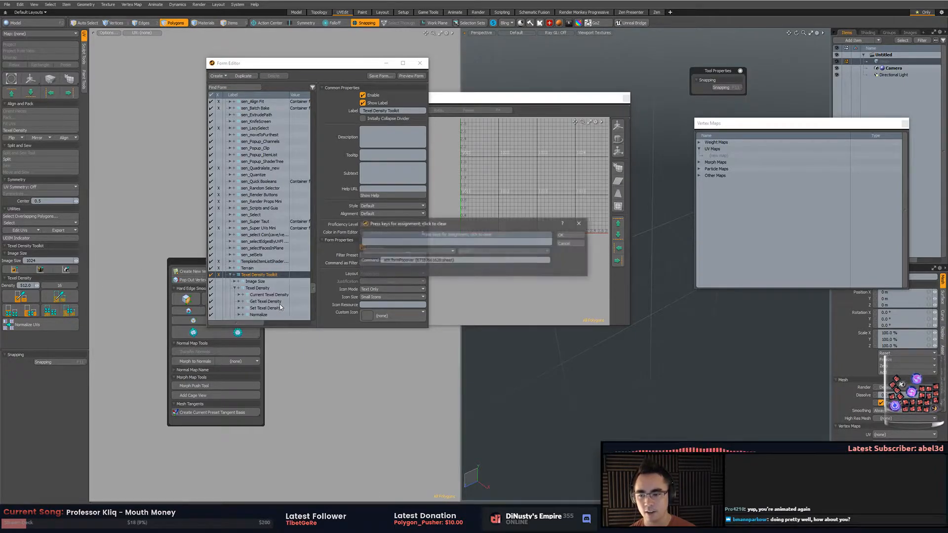
key("ctrl+grave")
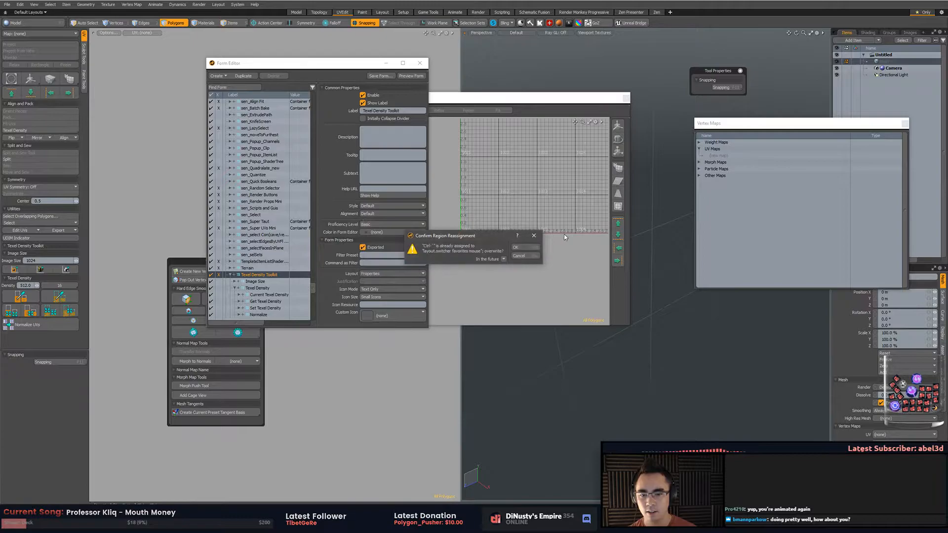
left_click(525, 248)
left_click(420, 63)
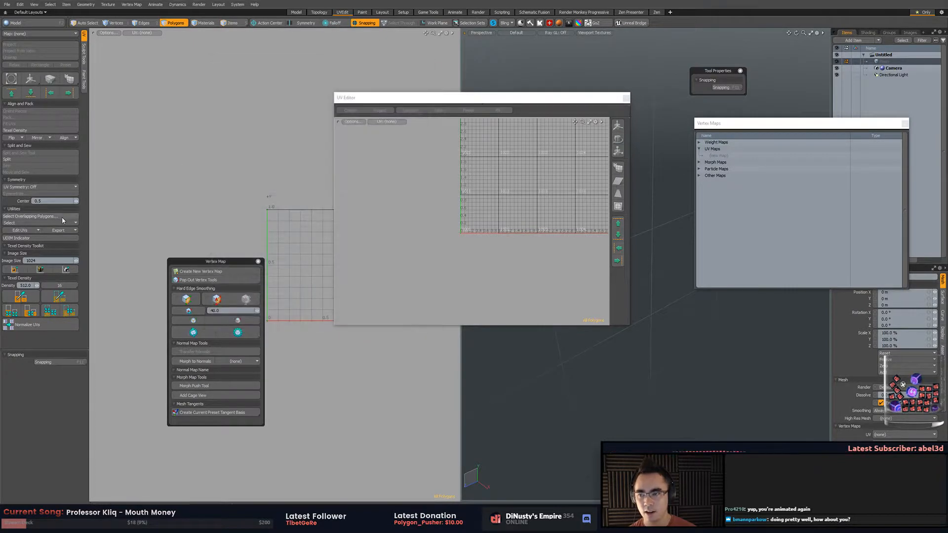
Return to the Zen layout, close the UV Editor, and open the Texel Density Toolkit as a floating form above the Vertex Map form.
left_click(296, 13)
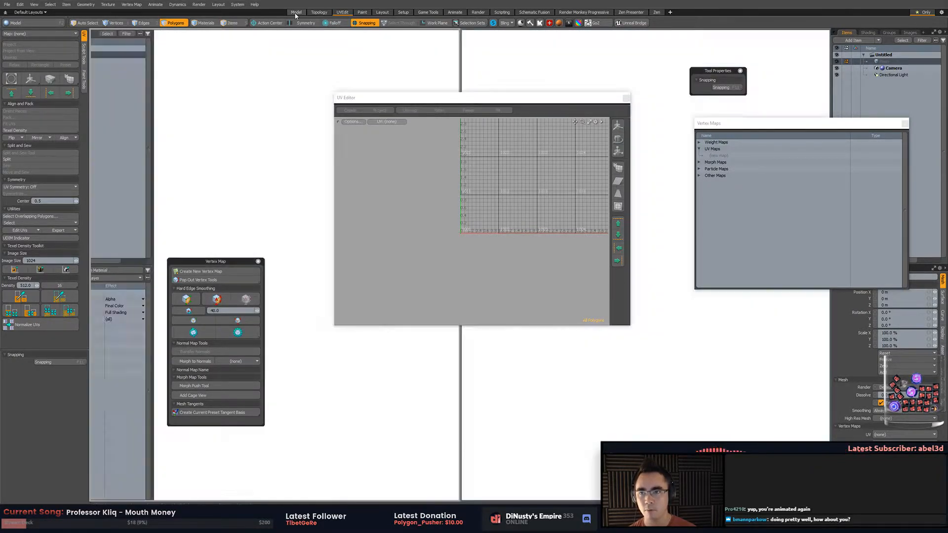
left_click(656, 12)
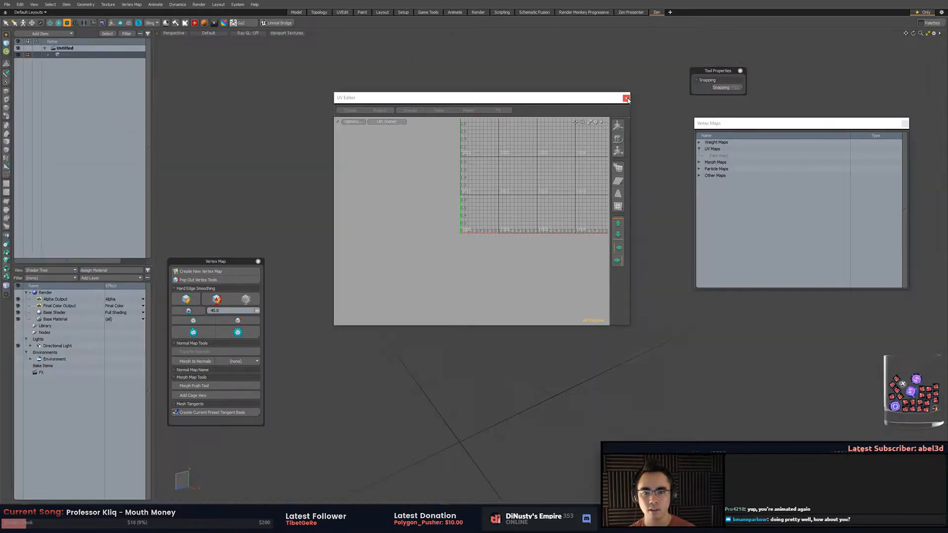
left_click(626, 99)
left_click_drag(523, 238, 528, 233, "alt")
key("alt+t")
left_click_drag(561, 146, 261, 73)
left_click_drag(387, 196, 554, 131, "alt")
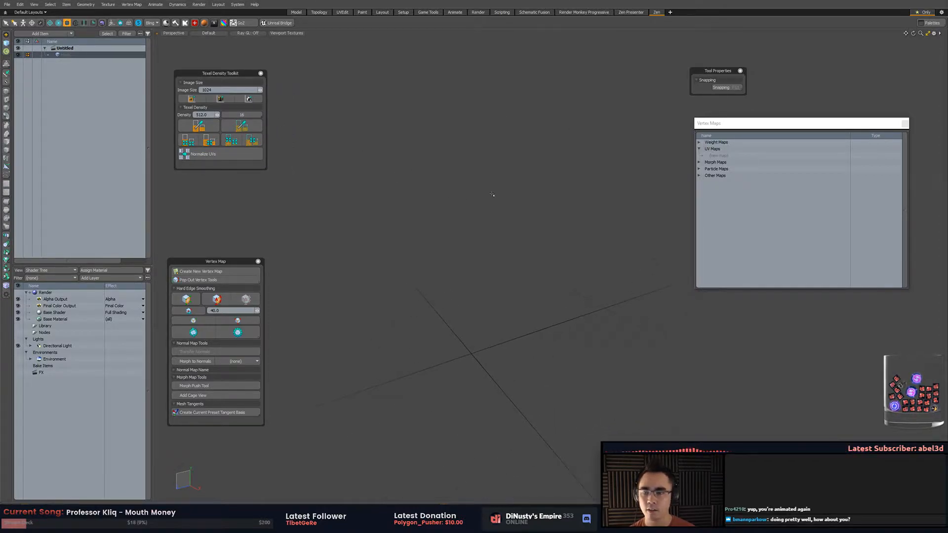
key("alt+t")
left_click(519, 237)
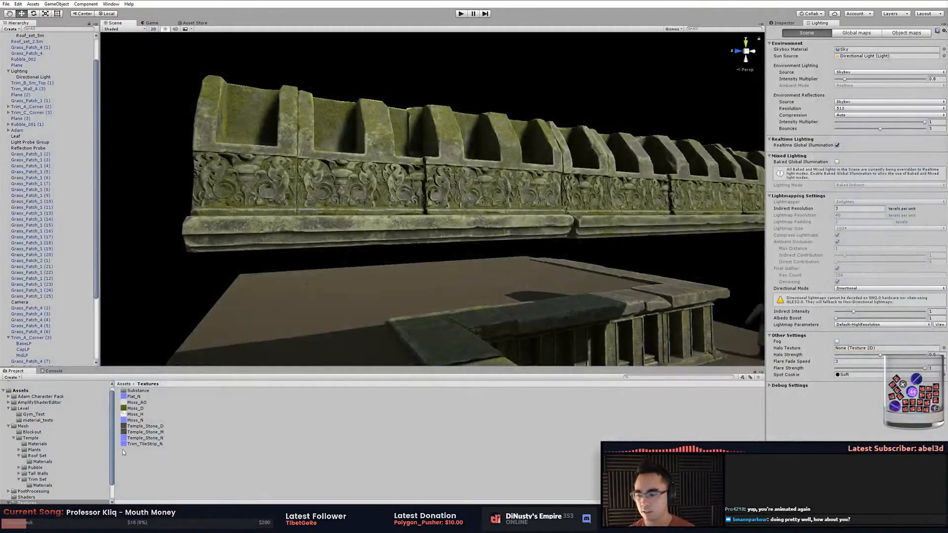
Switch to Substance Painter and turn off the MG Mask Builder effect on the Mossy layer's mask.
key("alt+Tab")
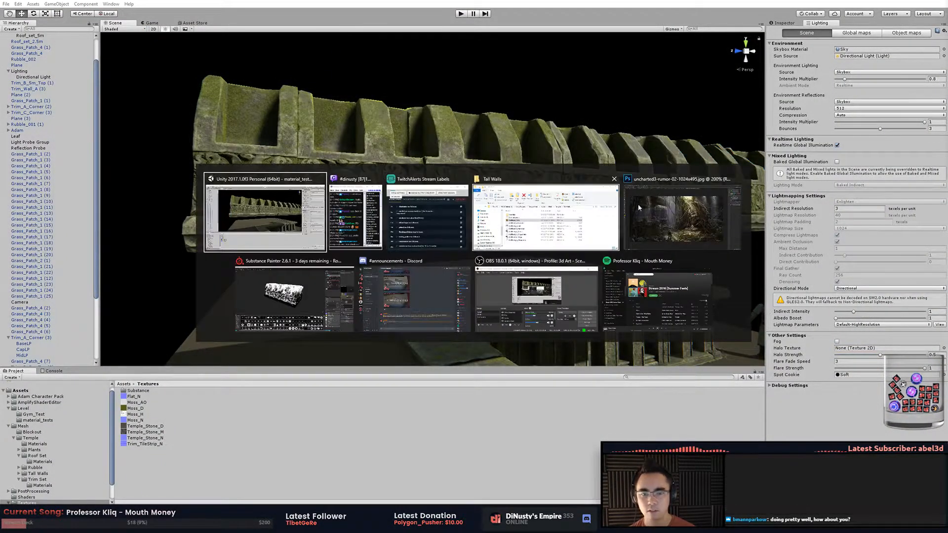
key("alt+Tab")
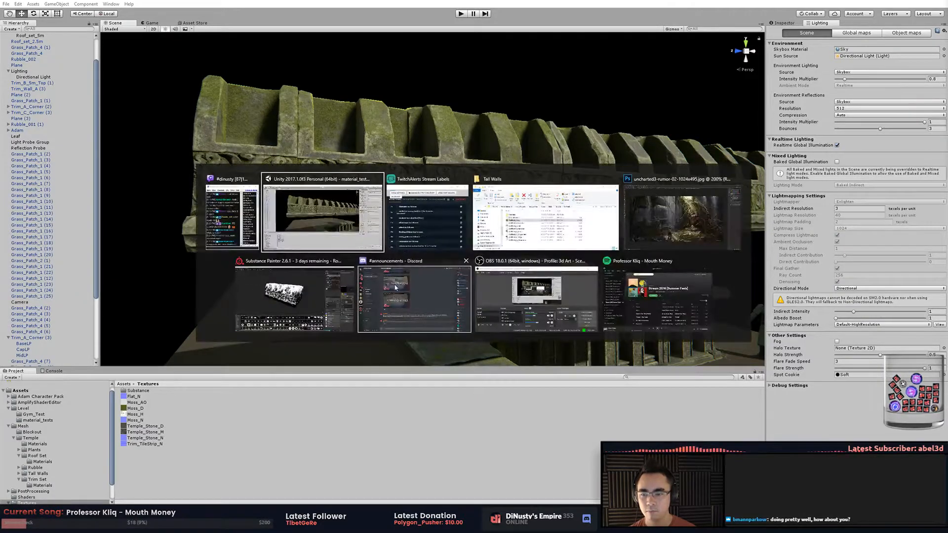
left_click(294, 296)
left_click_drag(452, 248, 614, 201, "alt")
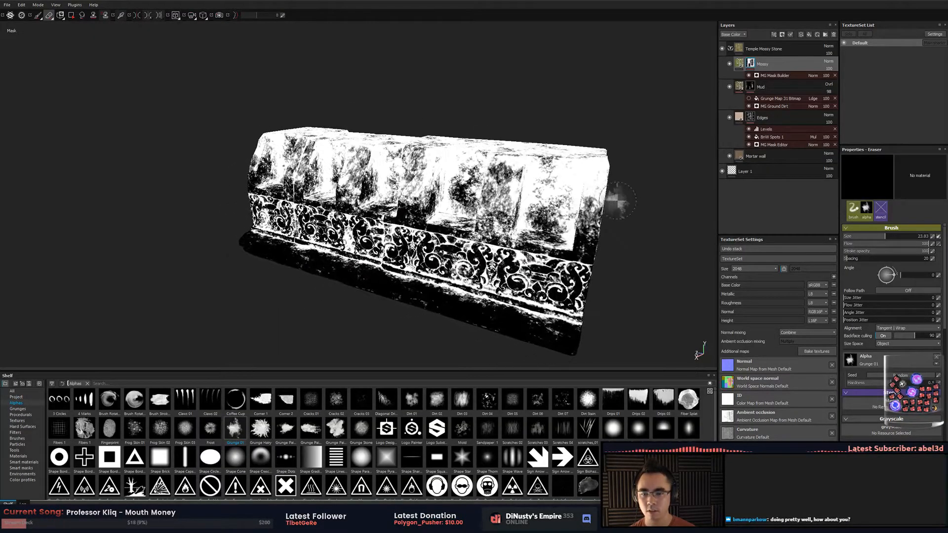
left_click(783, 76)
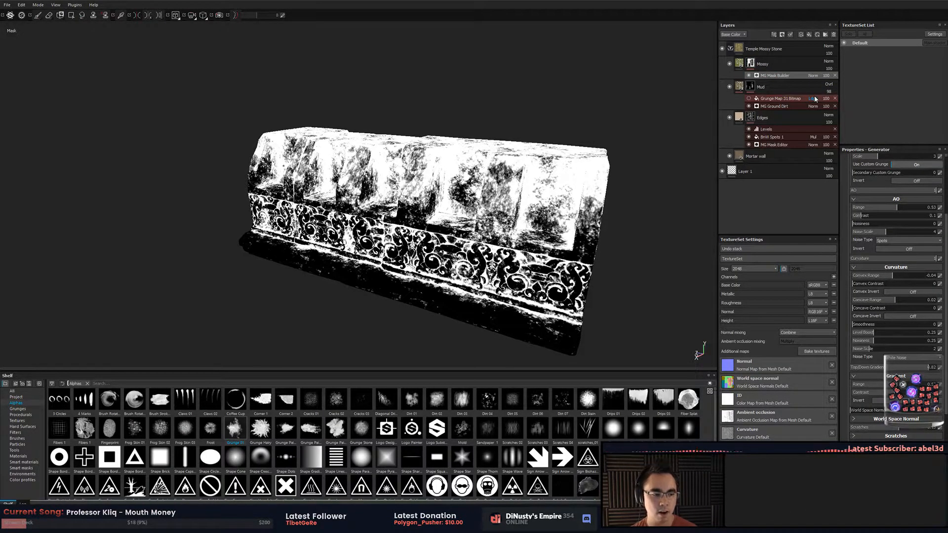
left_click_drag(554, 99, 586, 87, "alt")
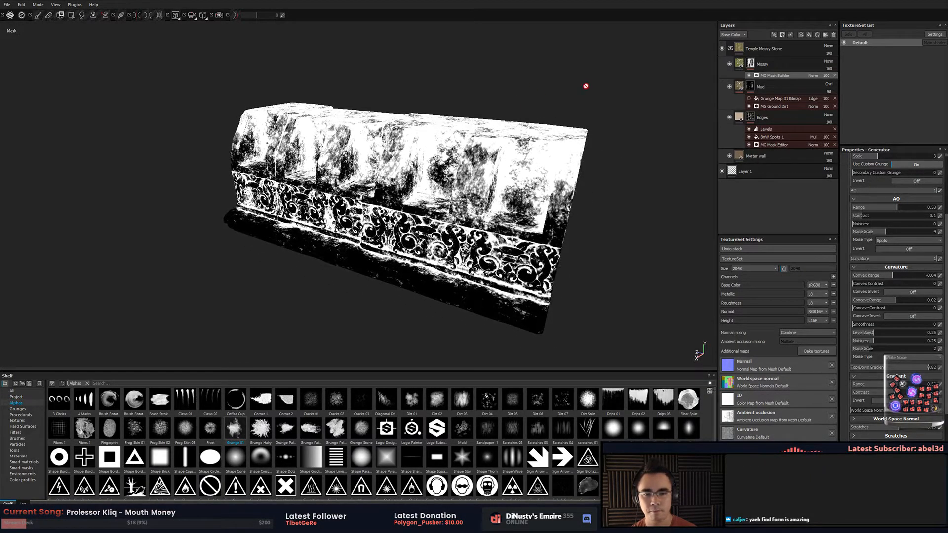
left_click(750, 78)
Switch to Modo and open the Command History, placing it near the top of the viewport.
key("alt+Tab")
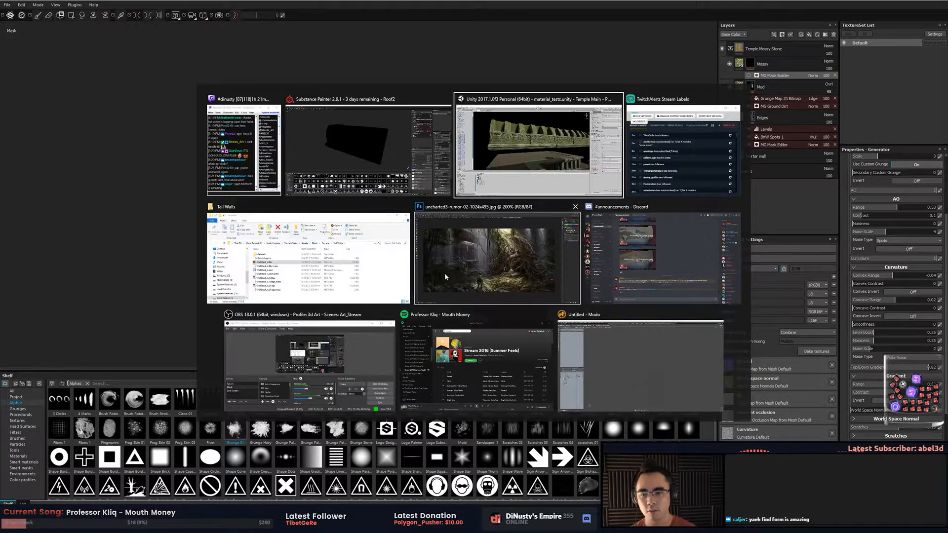
left_click(619, 330)
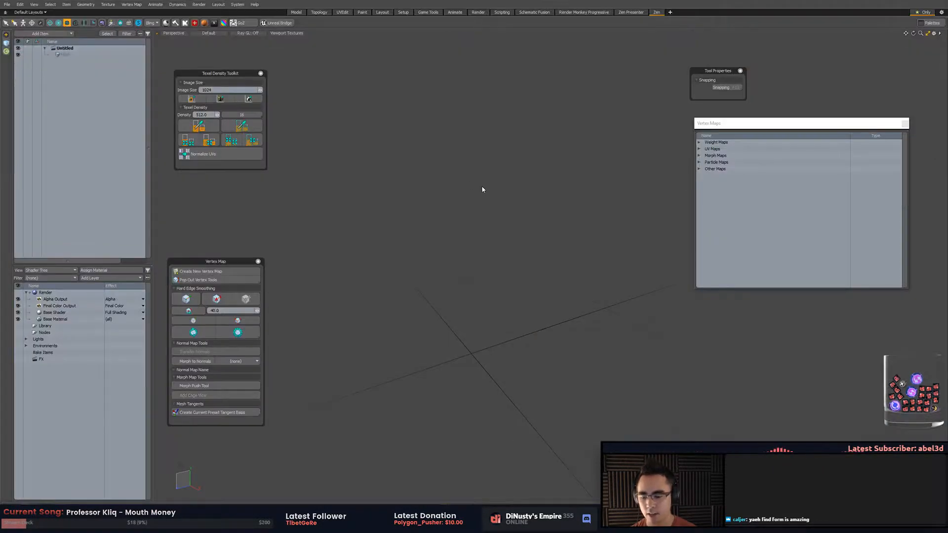
key("F6")
key("F6")
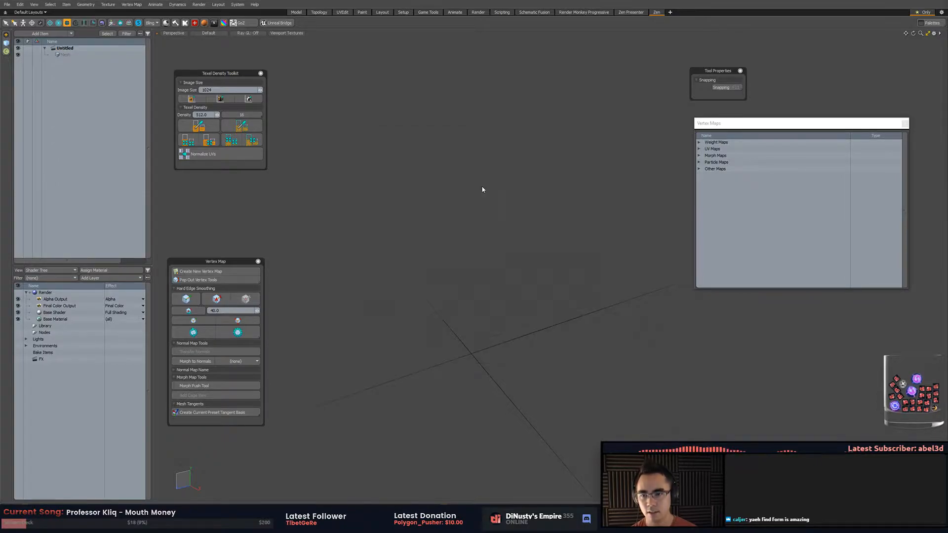
key("F5")
left_click_drag(605, 116, 445, 71)
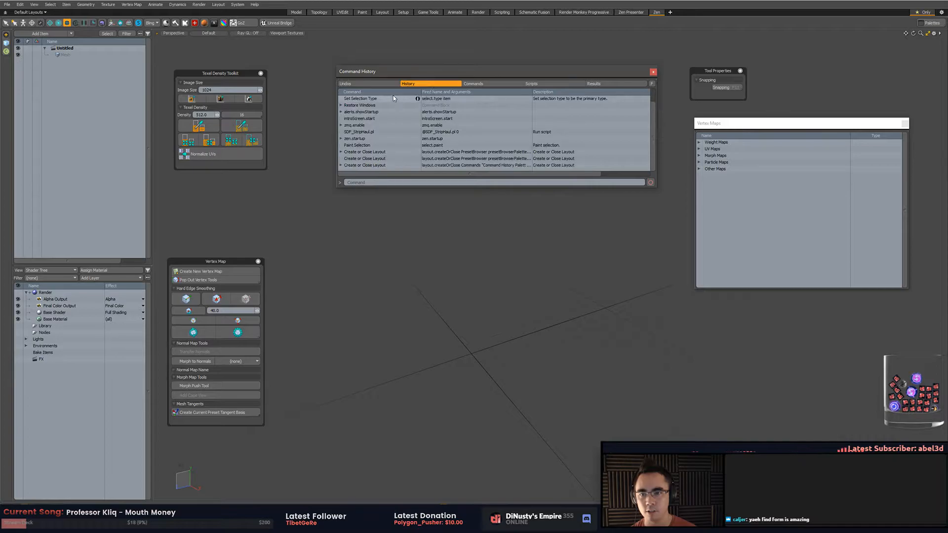
left_click_drag(468, 239, 486, 225, "alt")
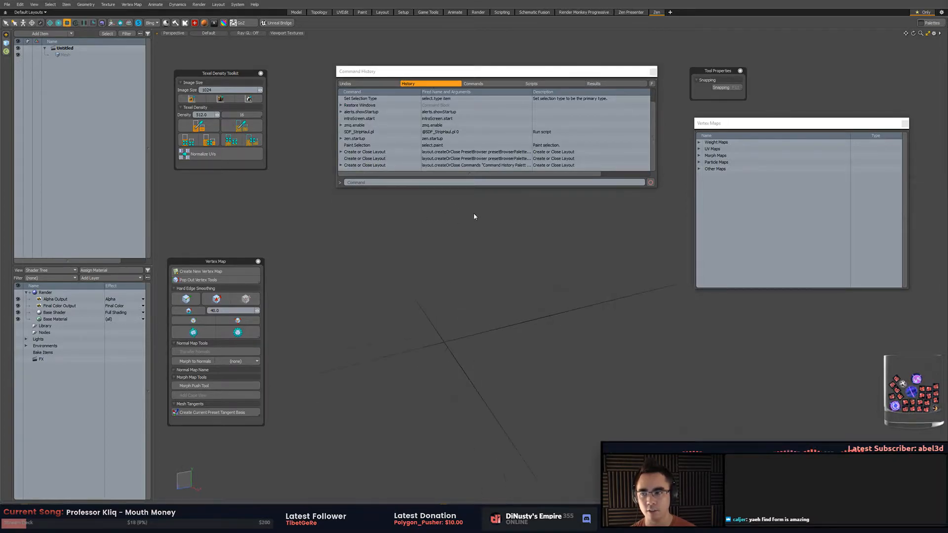
Add a mesh with a sphere, check its Unit Sphere Item entry's options in the Command History, and close the history.
left_click(7, 47)
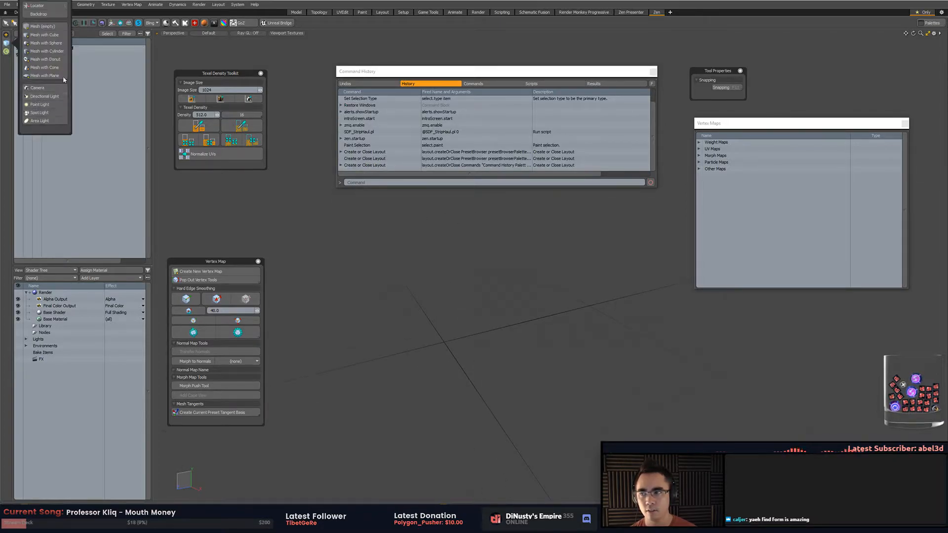
left_click(60, 44)
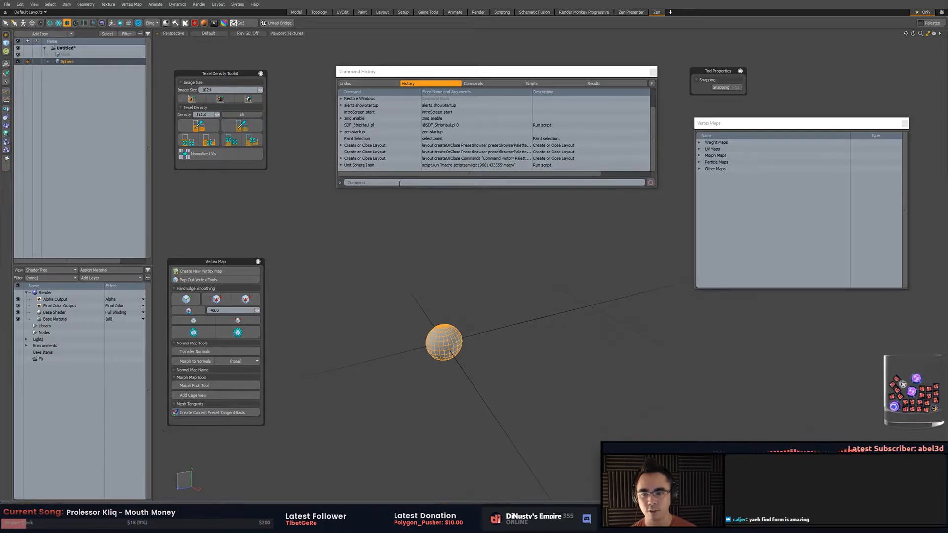
left_click(412, 168)
right_click(366, 168)
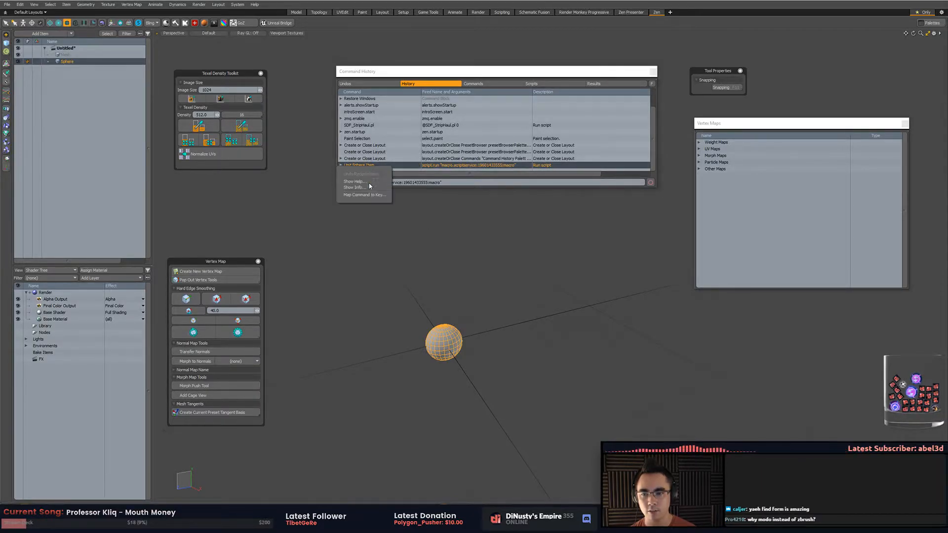
left_click(421, 233)
left_click_drag(421, 233, 439, 223, "alt+shift")
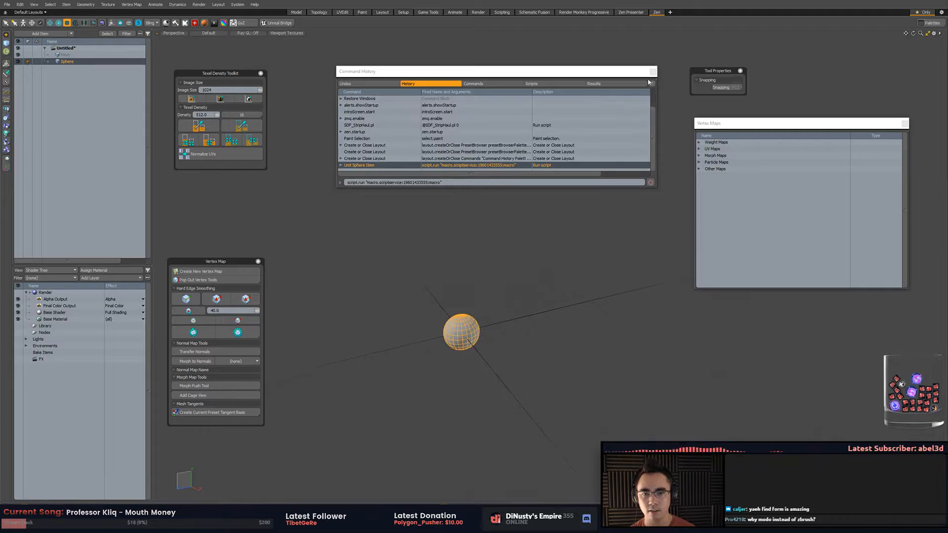
left_click(653, 72)
Delete all mesh items from the scene, including the sphere.
left_click(512, 250)
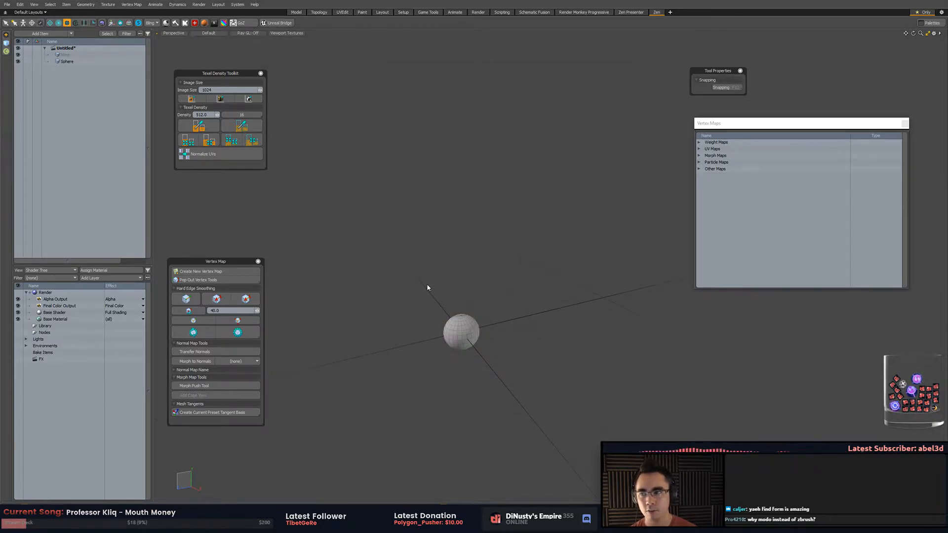
key("ctrl+a")
key("Delete")
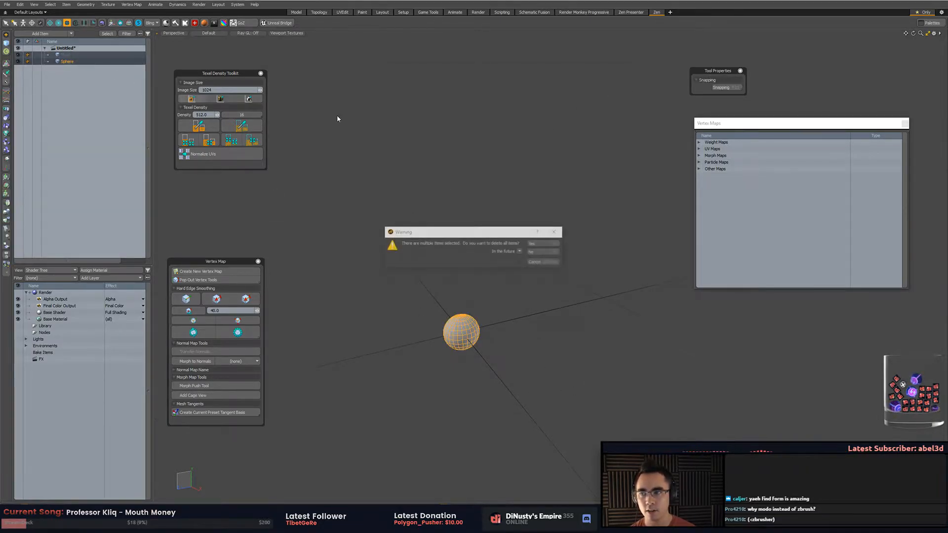
left_click(543, 244)
mouse_move(586, 283)
left_mouse_down("ctrl+alt")
mouse_move(580, 268)
mouse_move(563, 266)
mouse_move(562, 296)
mouse_move(582, 267)
left_mouse_up("ctrl+alt")
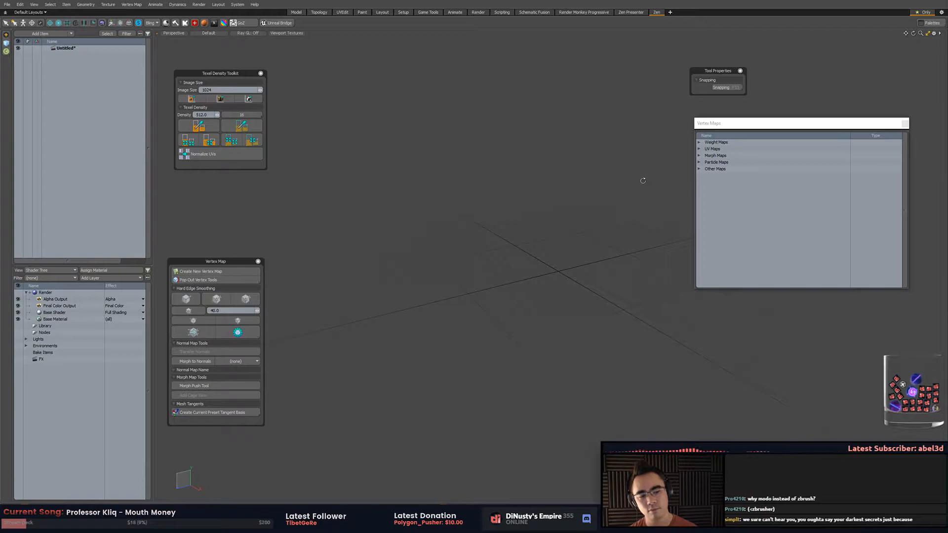
left_click_drag(615, 207, 559, 268, "alt")
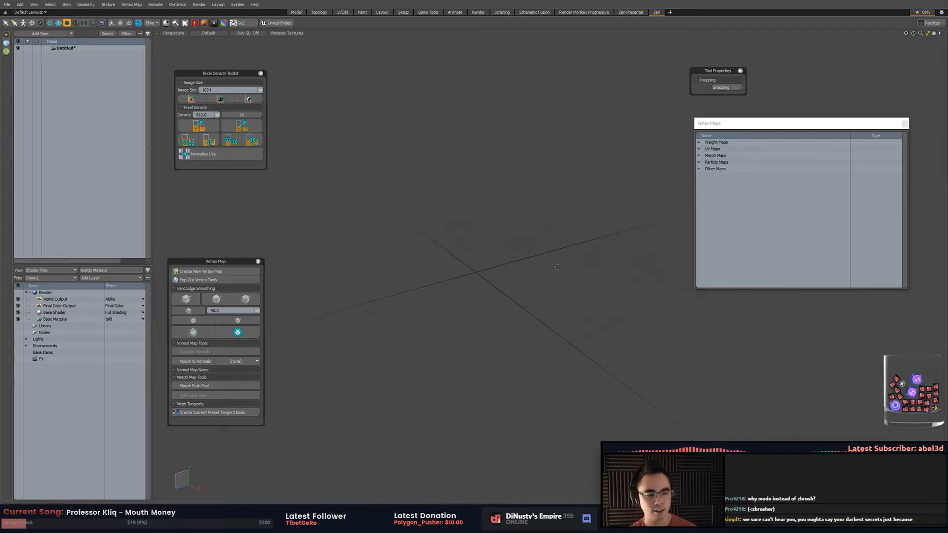
Switch to Substance Painter, re-enable the MG Mask Builder on the Mossy layer and inspect the mask on the roof piece.
key("alt+Tab")
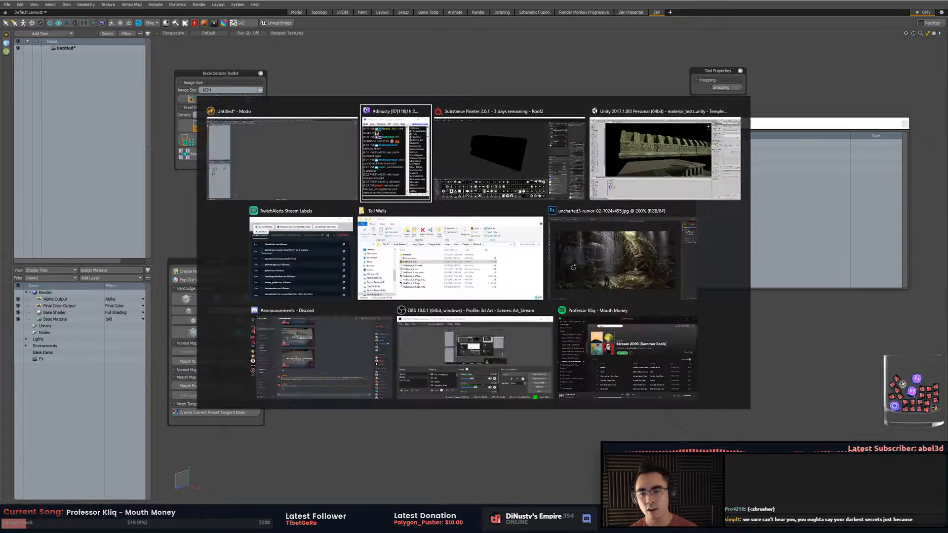
left_click(519, 157)
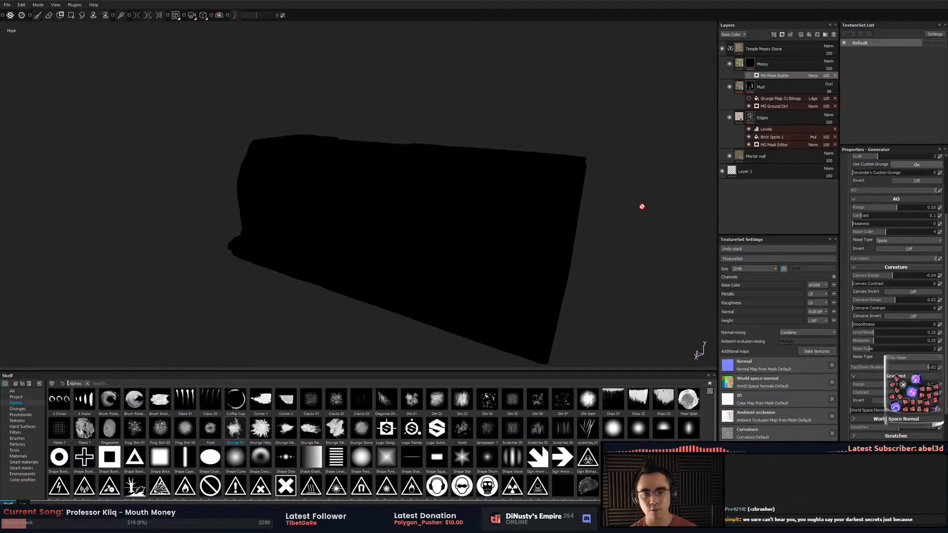
left_click(749, 75)
left_click_drag(607, 252, 552, 238, "alt")
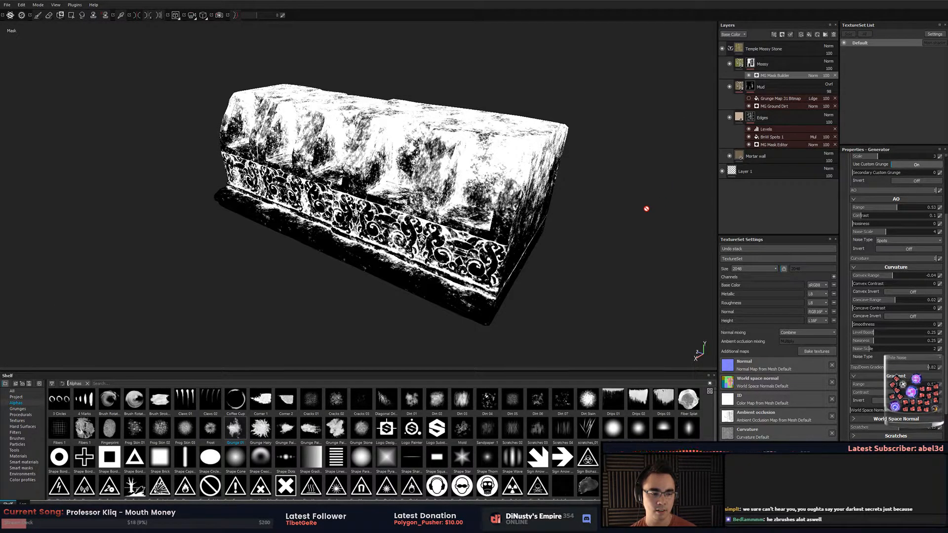
left_click_drag(637, 197, 609, 227, "alt")
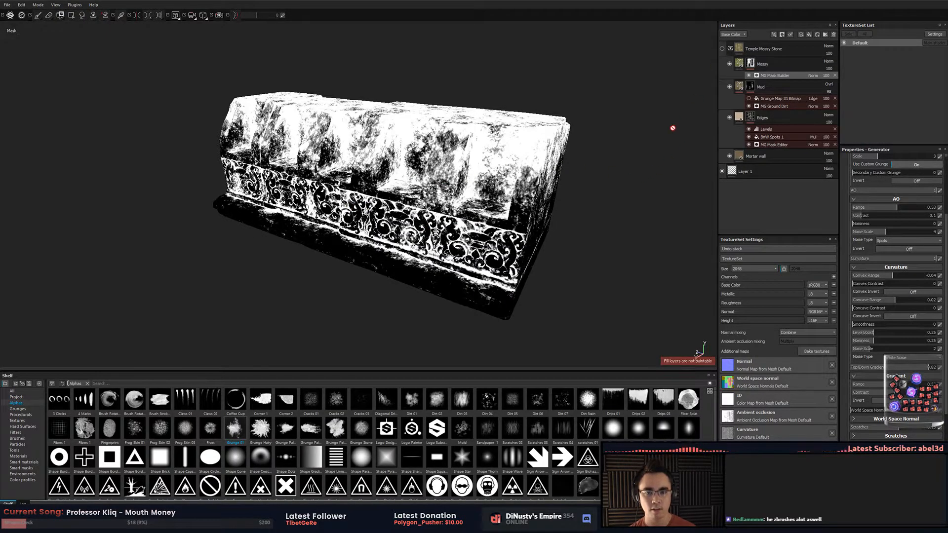
Inspect the untextured roof piece from several angles and turn the Temple Mossy Stone folder's visibility back on.
left_click(744, 46)
left_click_drag(634, 190, 570, 212, "alt")
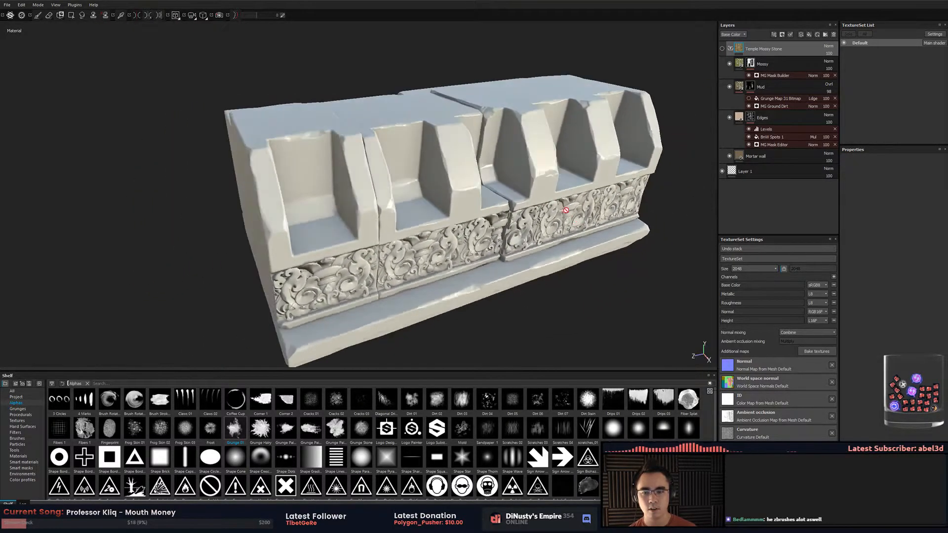
left_click_drag(450, 197, 429, 205, "alt")
middle_click_drag(429, 205, 453, 205, "alt")
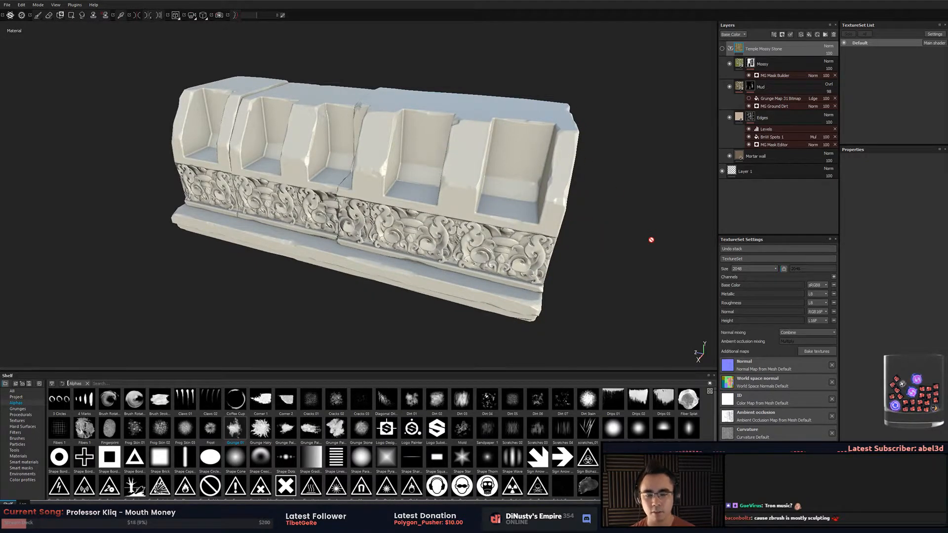
left_click(722, 49)
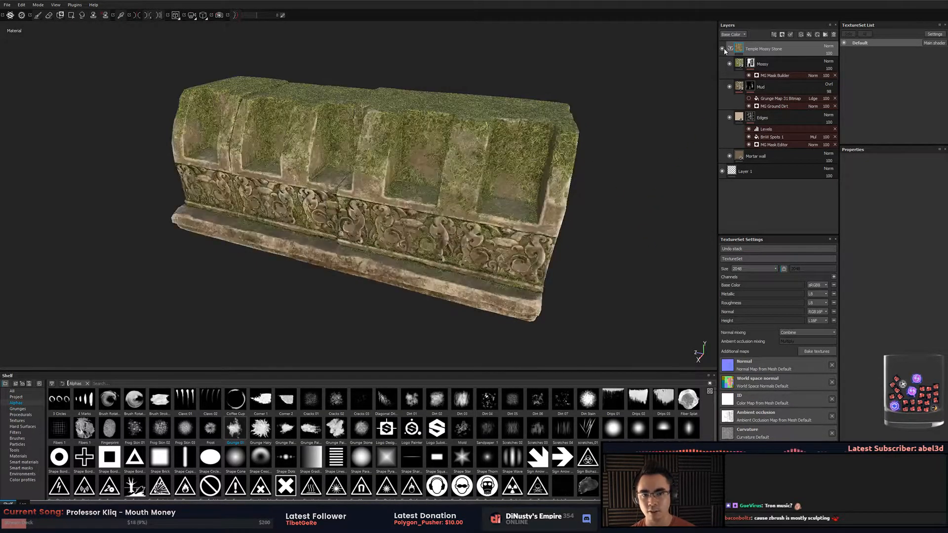
Display the Mossy layer's mask and review the Grunge, AO and Curvature settings of its MG Mask Builder generator.
left_click(751, 64, "alt")
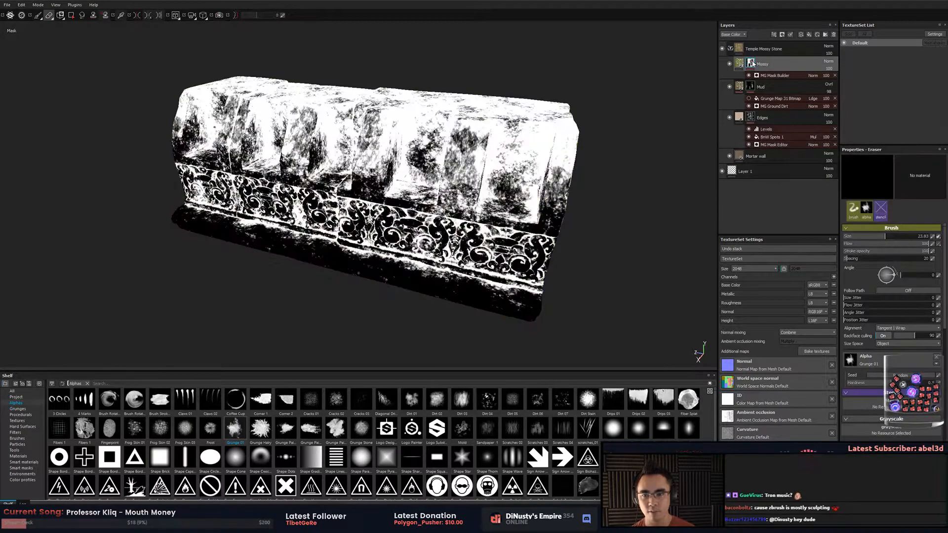
left_click(789, 75)
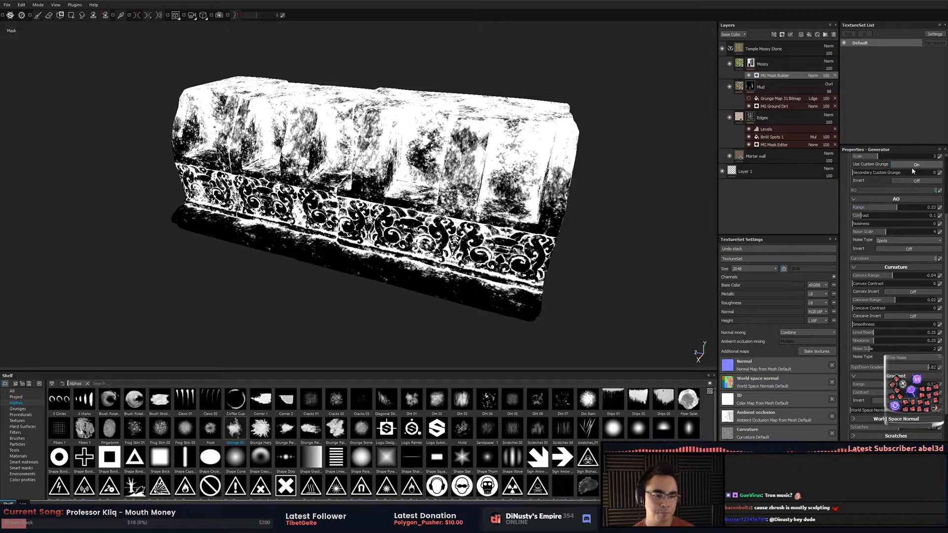
scroll(844, 207, "up", 2)
scroll(842, 188, "up", 1)
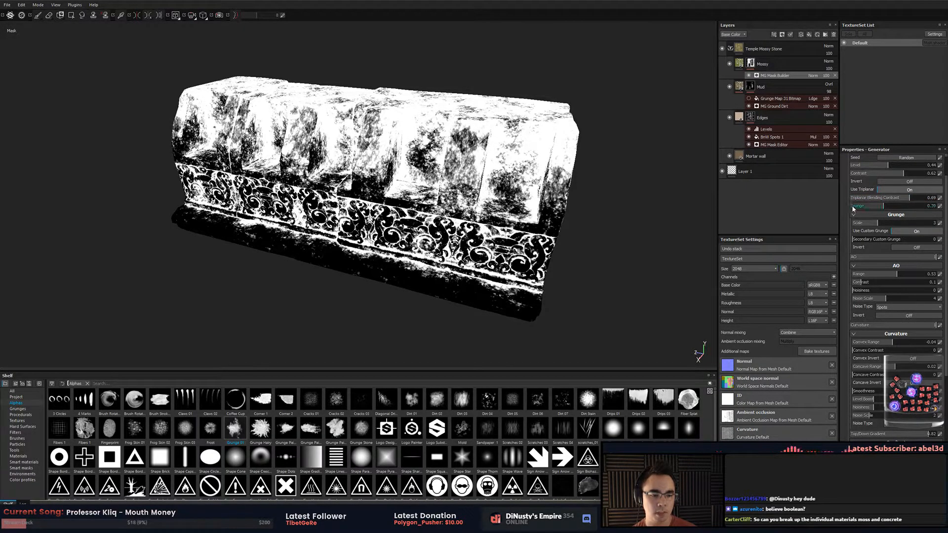
scroll(848, 202, "down", 3)
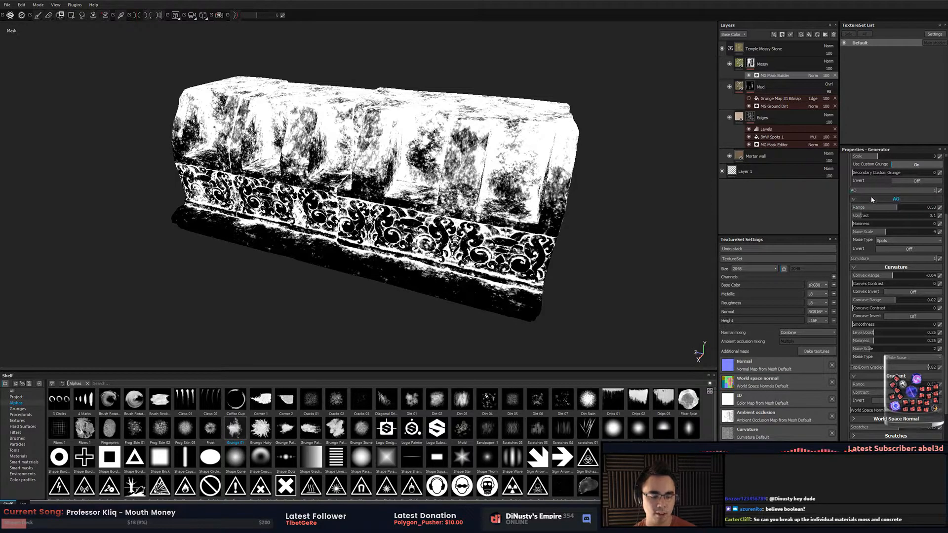
scroll(872, 207, "up", 4)
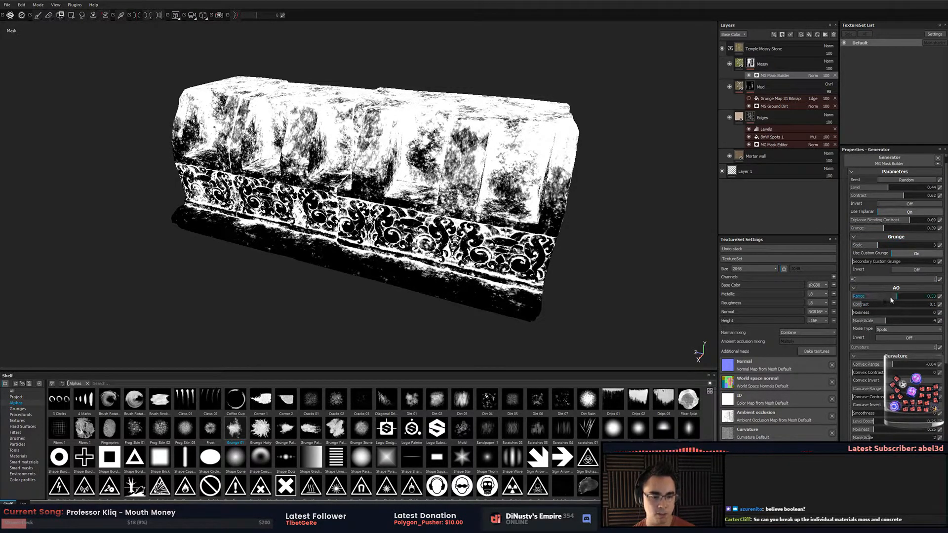
Reduce the moss generator's AO Range to 0.35 and Level to 0.31, and toggle the Grunge Invert on and off.
left_click_drag(885, 299, 880, 298)
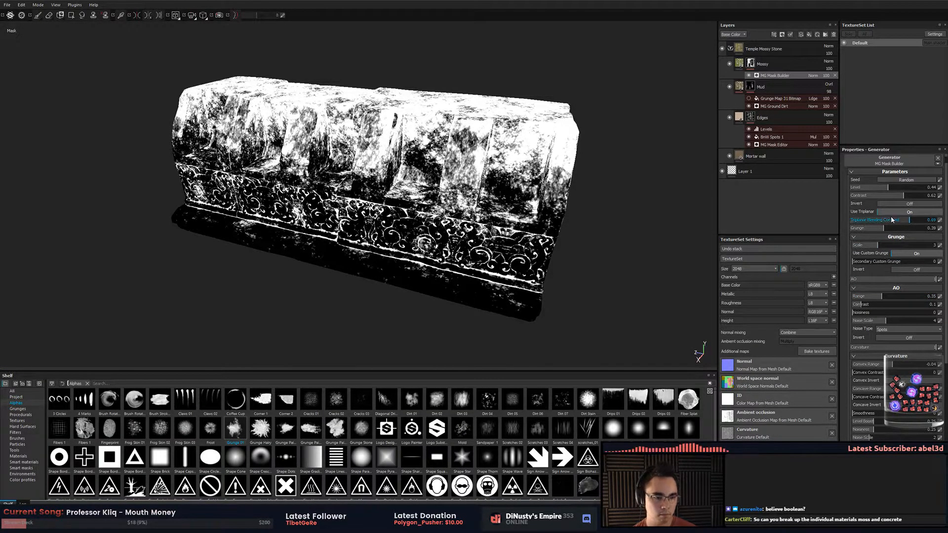
left_click(876, 189)
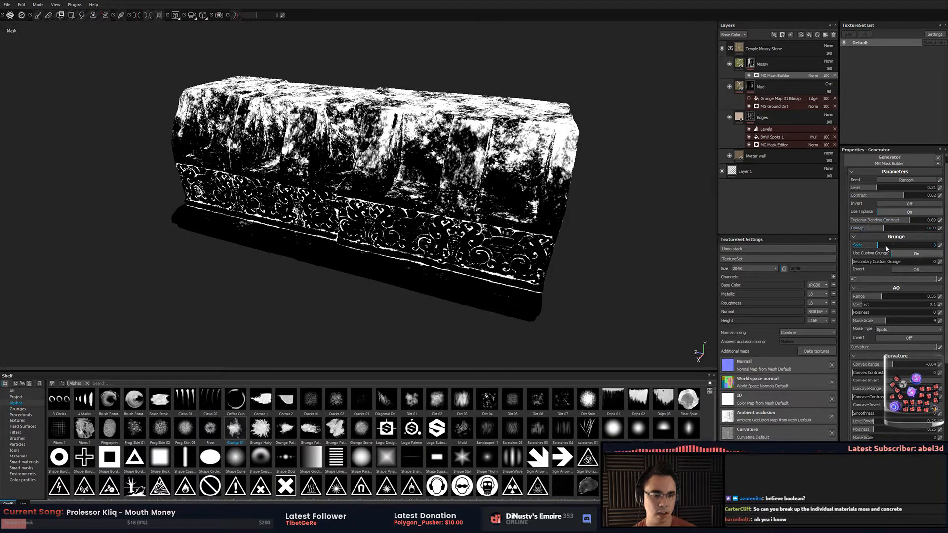
left_click(905, 269)
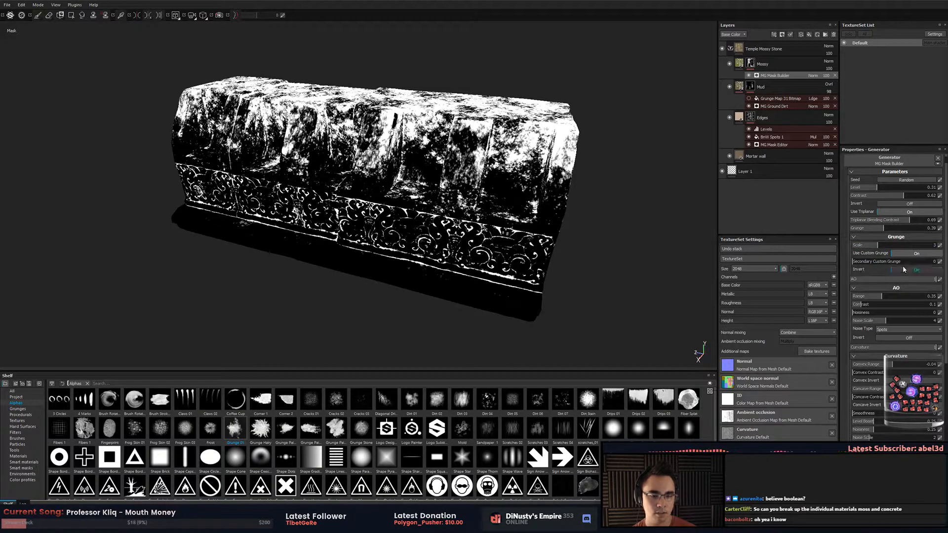
left_click(904, 269)
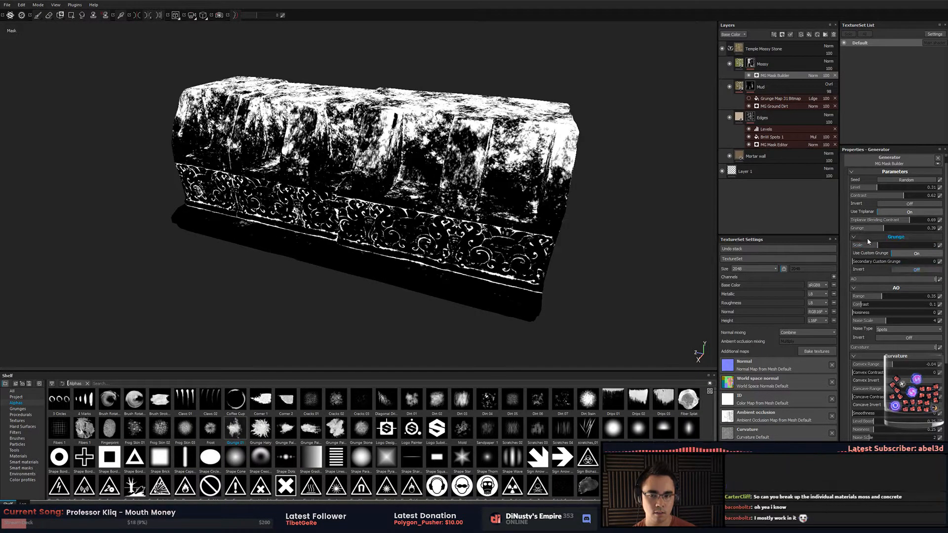
Export the Mossy mask to the clipboard and switch to Photoshop, bringing up the Roof_2.5m_M.psd document.
left_click(757, 73)
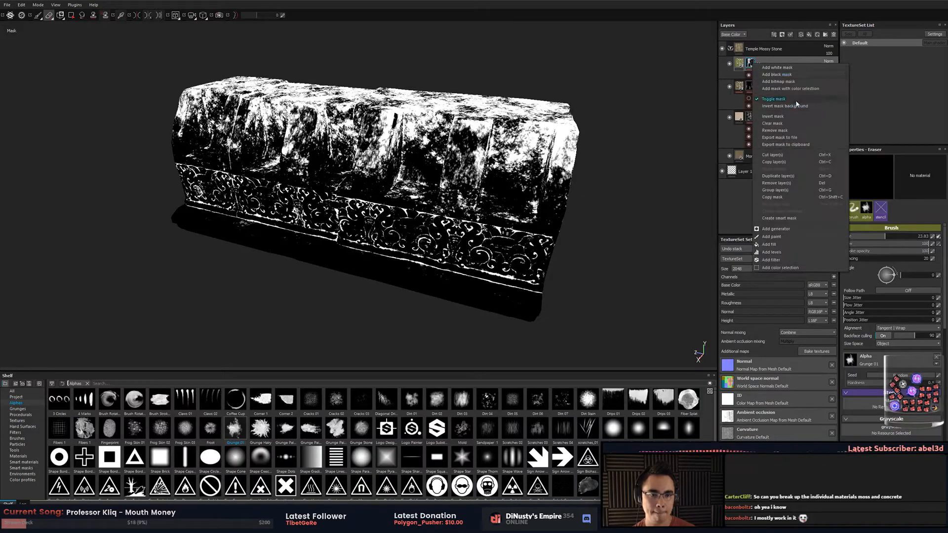
key("alt+Tab")
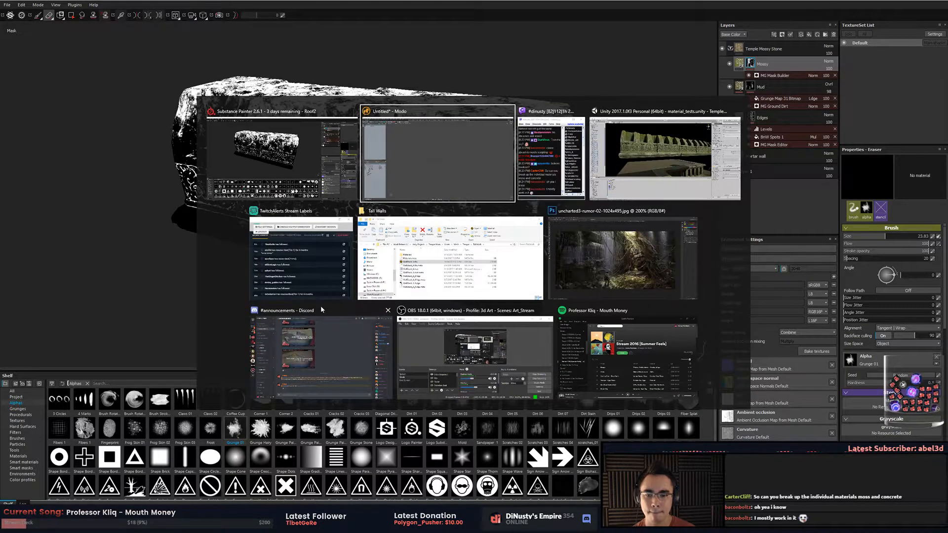
left_click(622, 257)
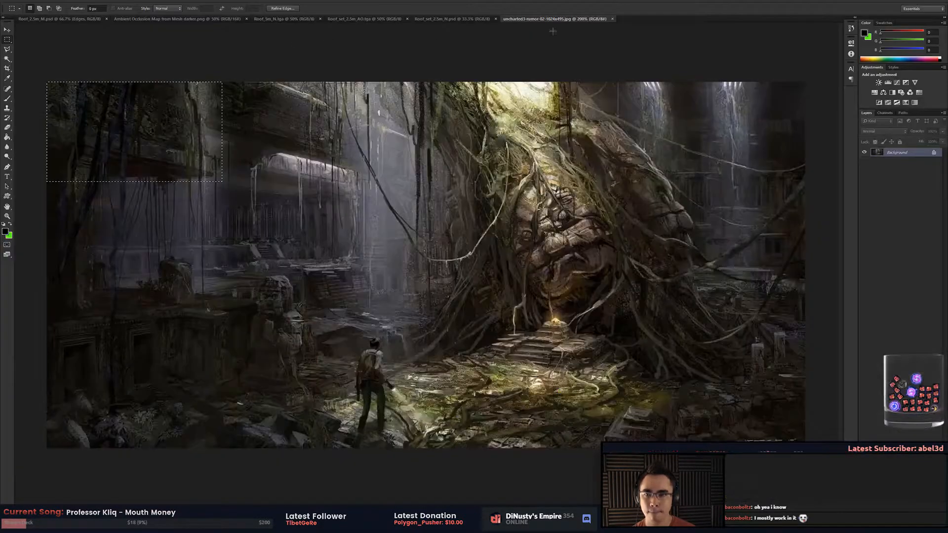
left_click(457, 20)
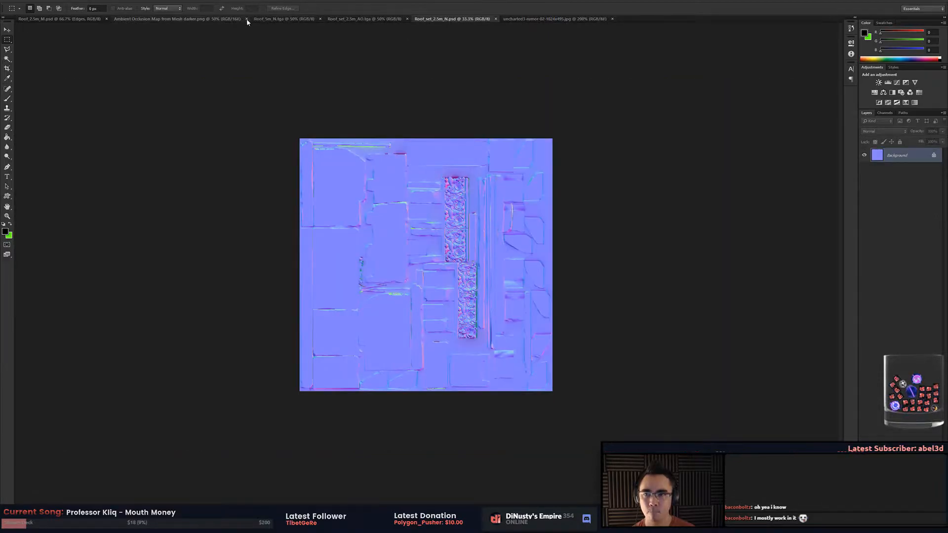
left_click(62, 20)
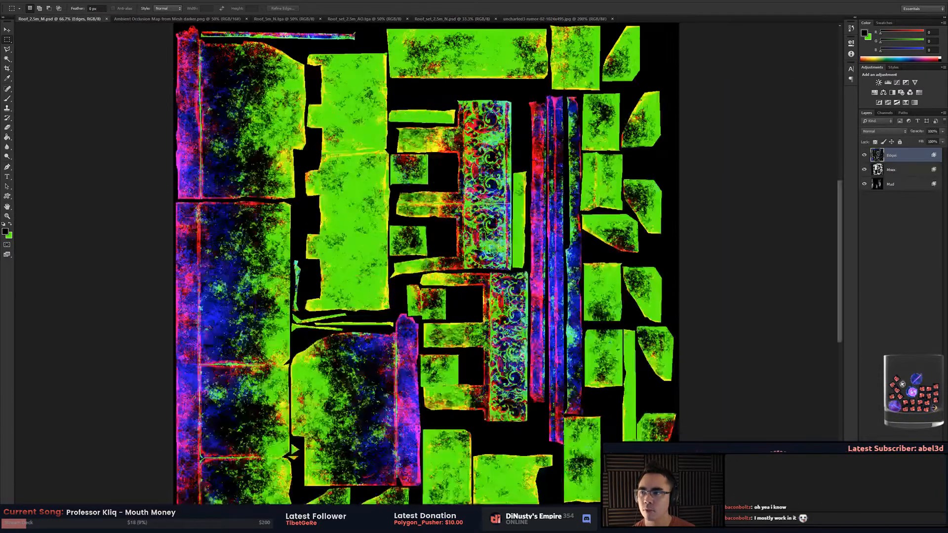
Paste the copied mask above the Moss layer and undo the paste.
left_click(895, 170)
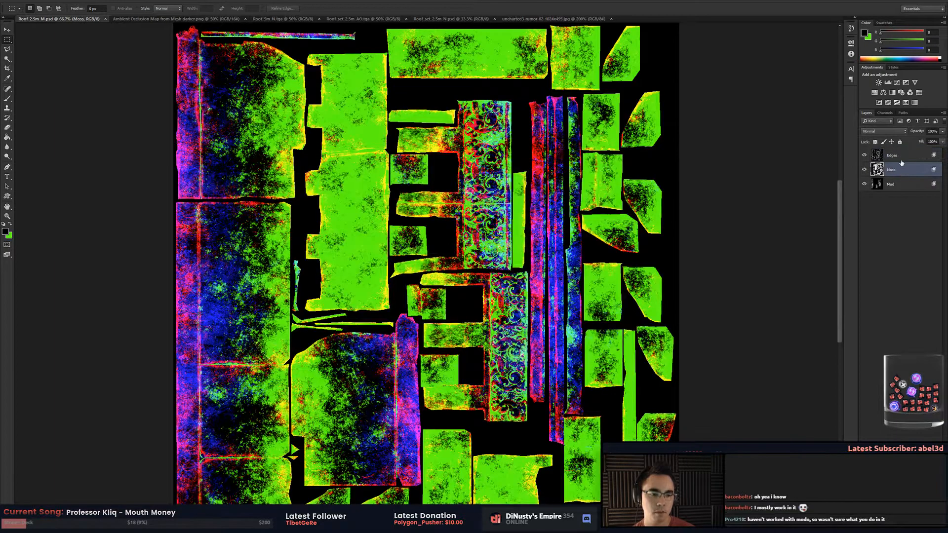
key("ctrl+f")
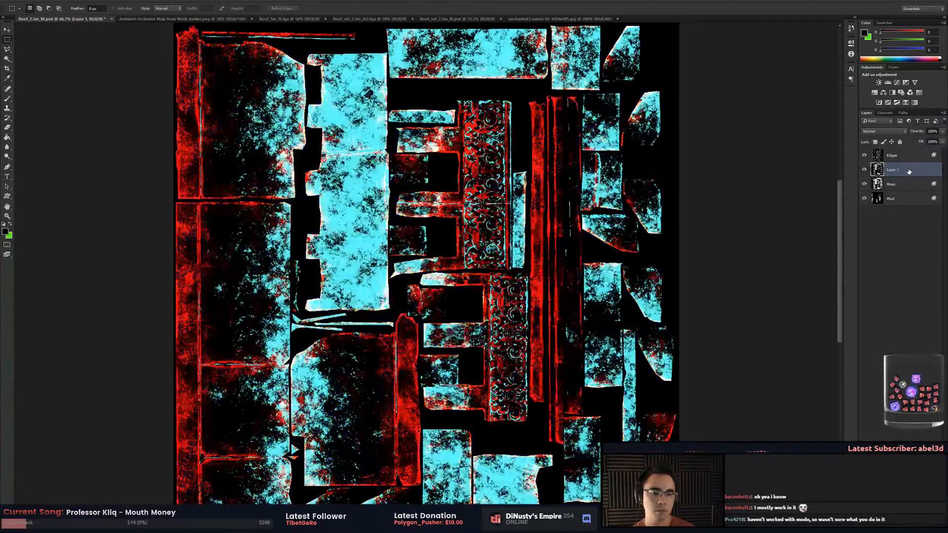
key("ctrl+f")
Switch to Unity and examine the moss blending on the temple roof from a closer angle.
key("alt+Tab")
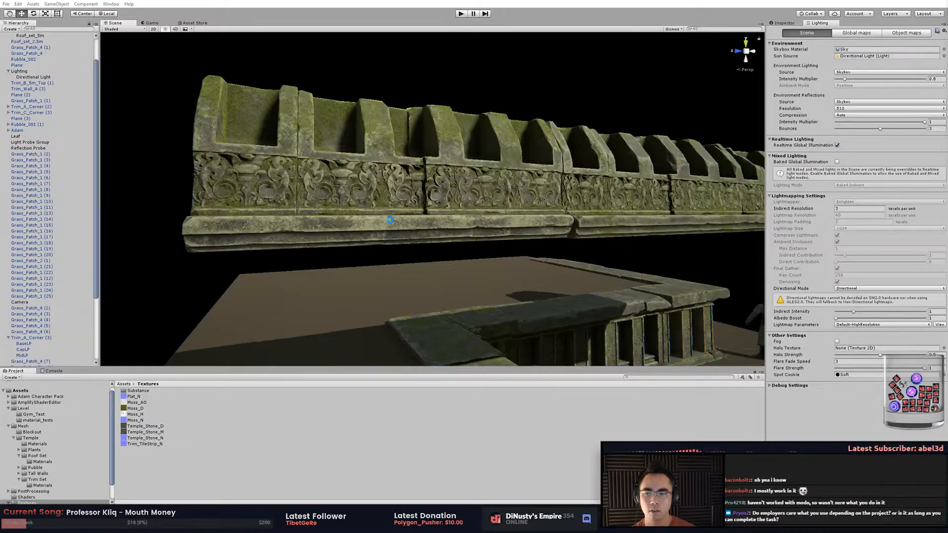
right_click_drag(390, 220, 493, 301)
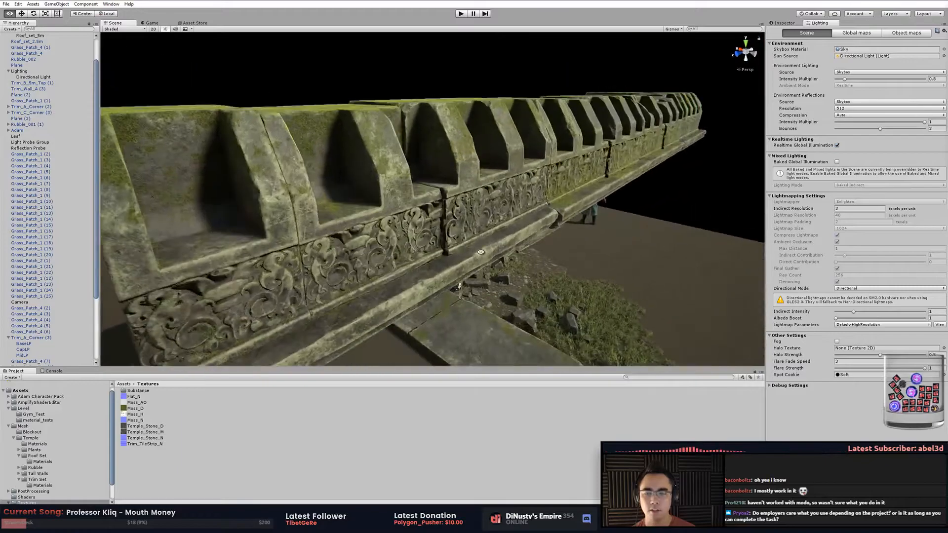
key("alt+Tab")
key("alt+Tab")
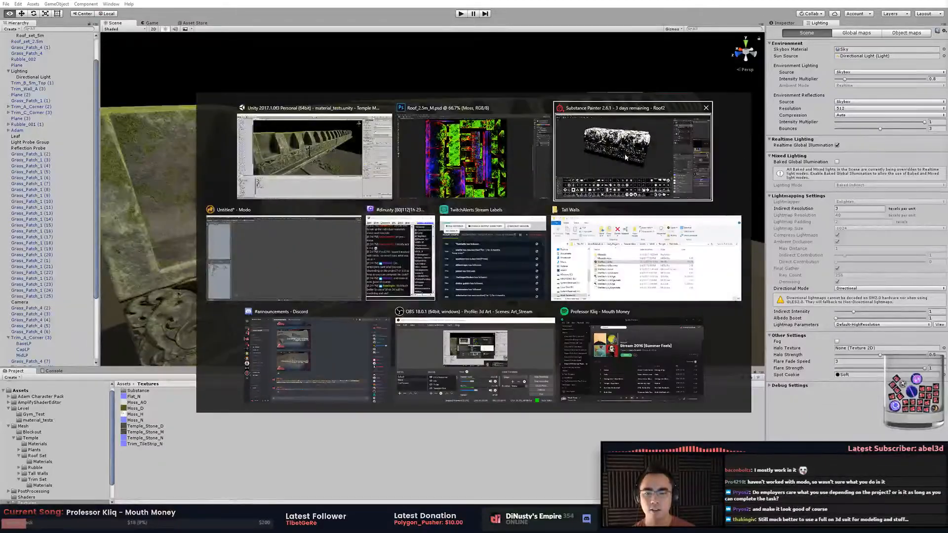
Return to Substance Painter, examine the Mossy mask from different angles and check the textured result via the Edges layer's Levels effect.
left_click(620, 168)
left_click_drag(602, 222, 620, 226, "alt")
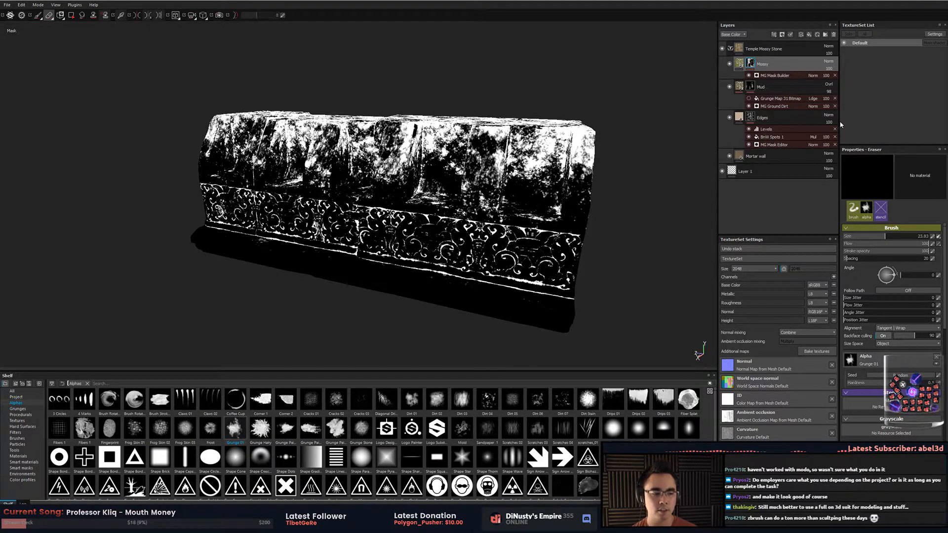
mouse_move(672, 194)
left_mouse_down("alt")
mouse_move(661, 173)
mouse_move(634, 202)
mouse_move(554, 207)
mouse_move(554, 175)
mouse_move(584, 161)
mouse_move(603, 167)
left_mouse_up("alt")
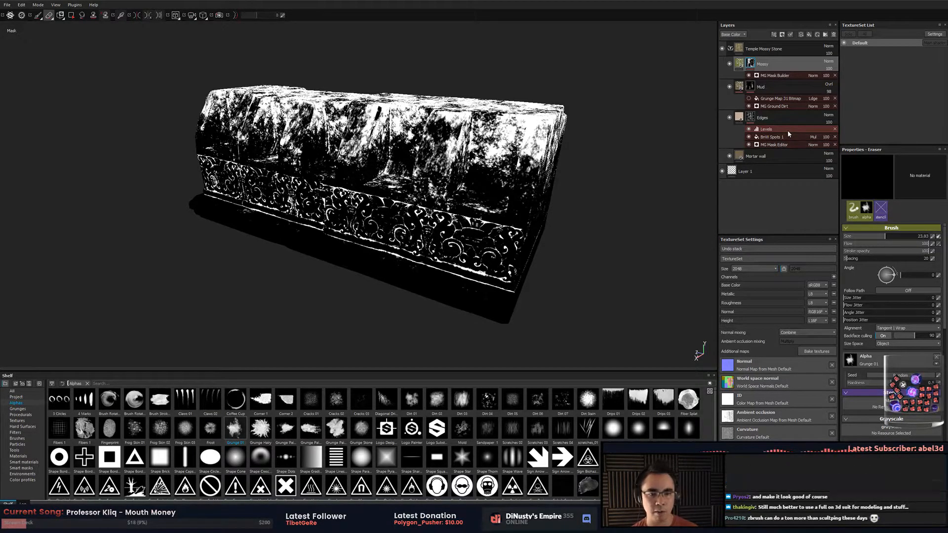
middle_click_drag(654, 168, 651, 179, "alt")
left_click_drag(651, 179, 651, 168, "alt")
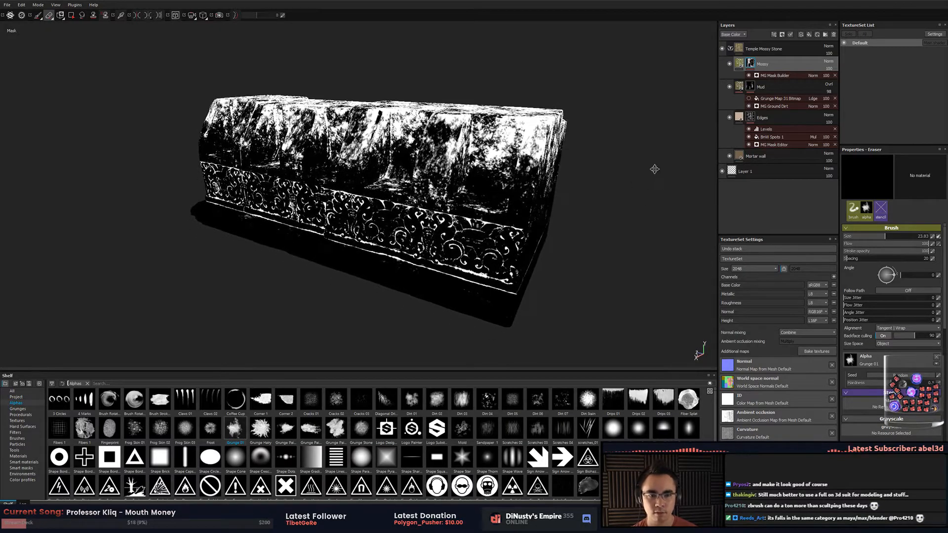
left_click(748, 130)
left_click(770, 137)
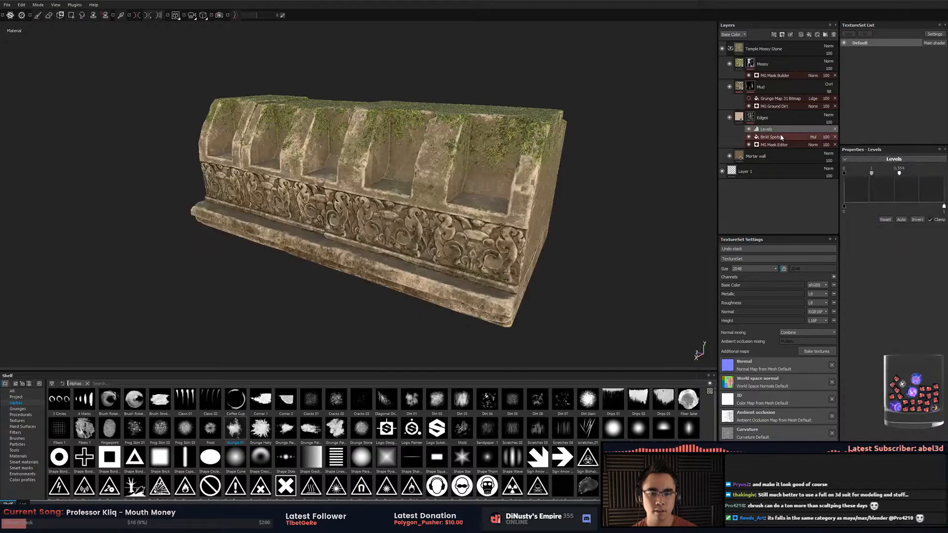
Display the Mossy mask again and set the Level of its MG Mask Builder to 0.36.
left_click(750, 63)
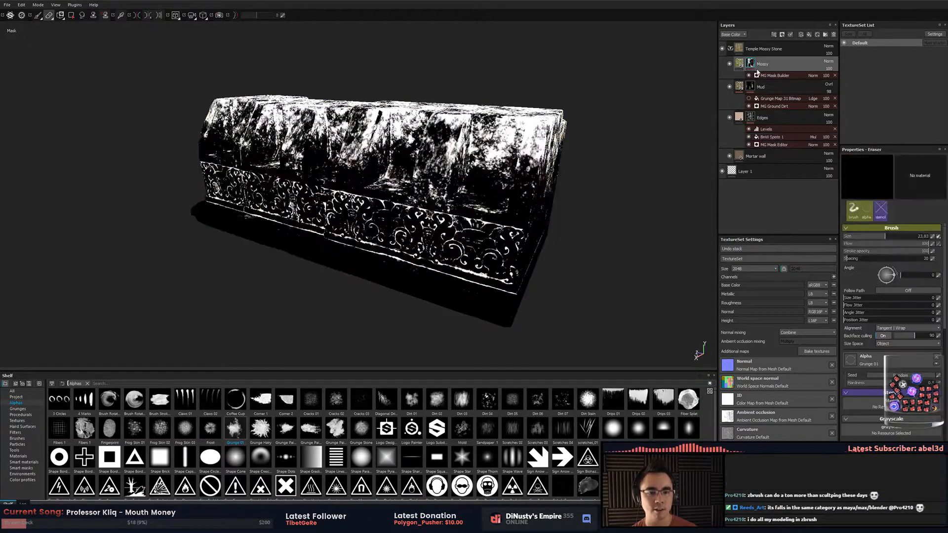
left_click(785, 76)
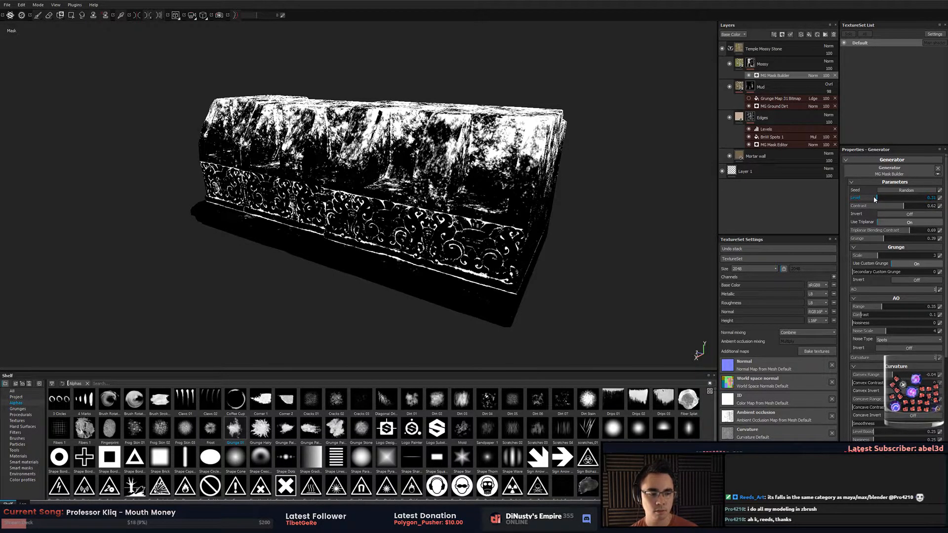
left_click_drag(875, 199, 882, 200)
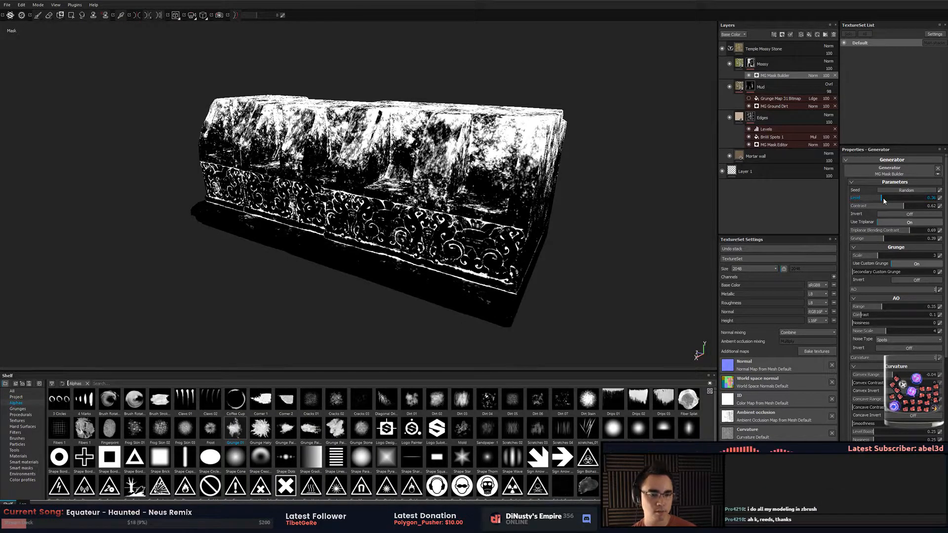
left_click(884, 199)
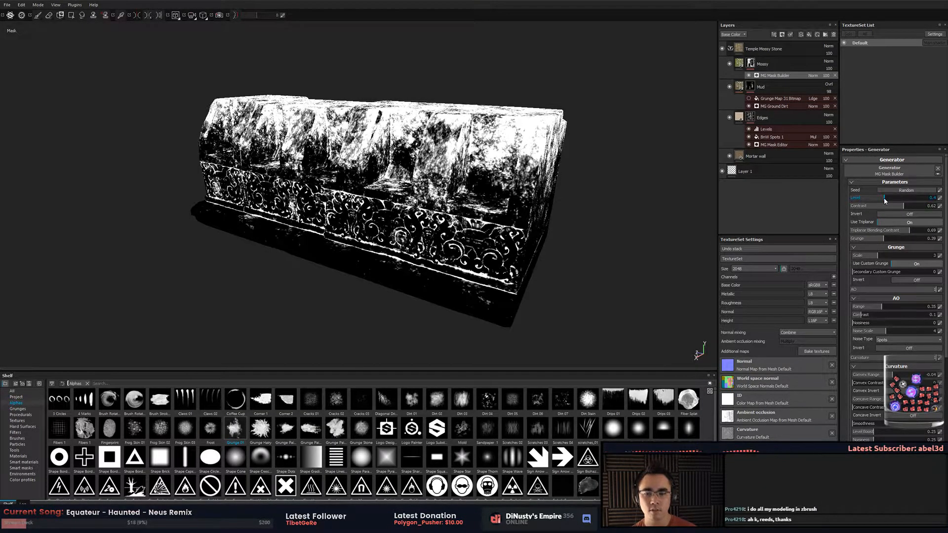
left_click(896, 199)
left_click(883, 198)
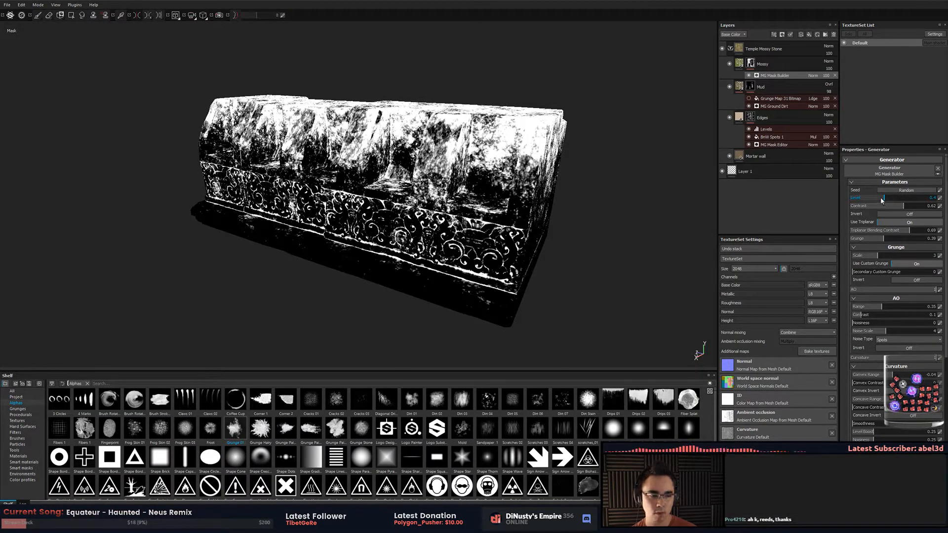
left_click(881, 199)
Raise the moss generator's Contrast to 0.88 and increase its AO Range to spread the moss into the recesses.
left_click_drag(903, 209, 894, 208)
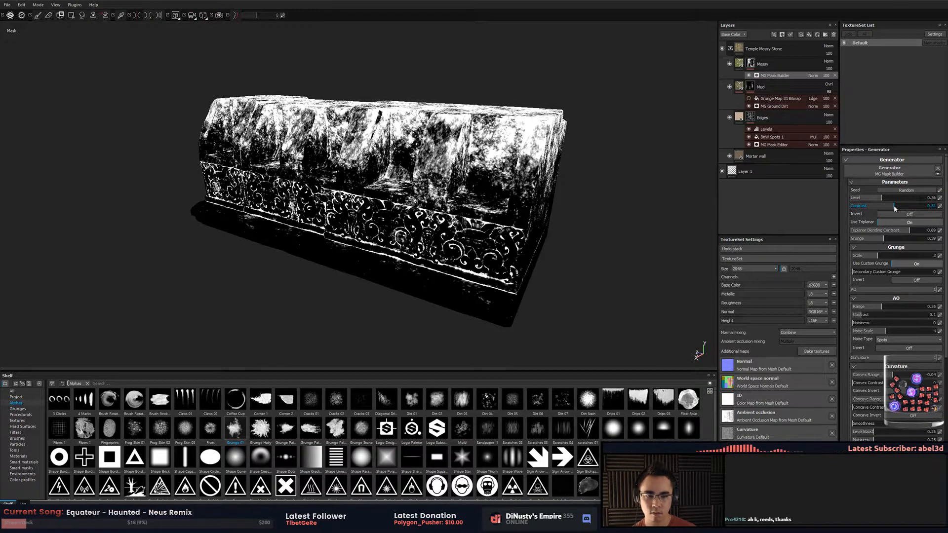
left_click(908, 207)
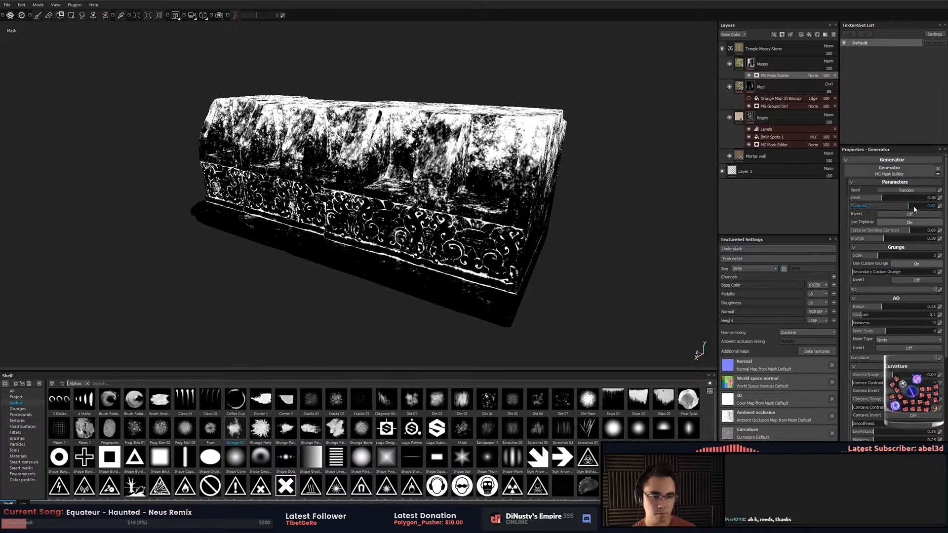
left_click(930, 207)
left_click_drag(930, 209, 926, 207)
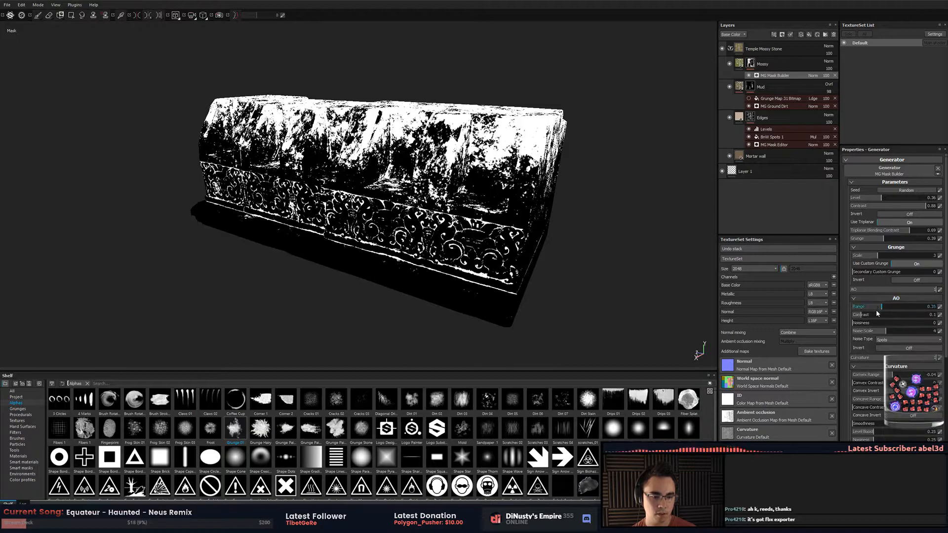
left_click_drag(888, 307, 905, 308)
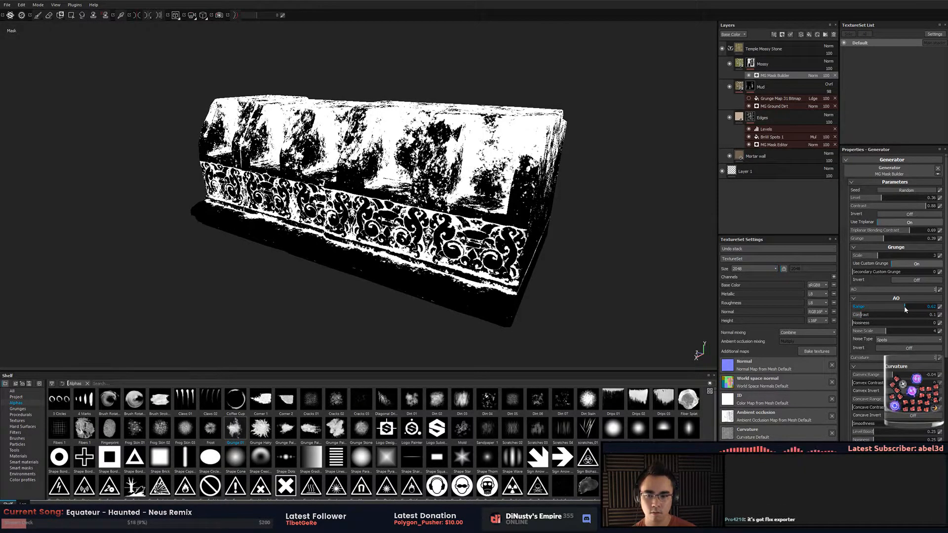
Refine the moss mask generator with an AO Range of 0.55, an AO Contrast of 0.31 and an overall Contrast of 0.6.
left_click(898, 307)
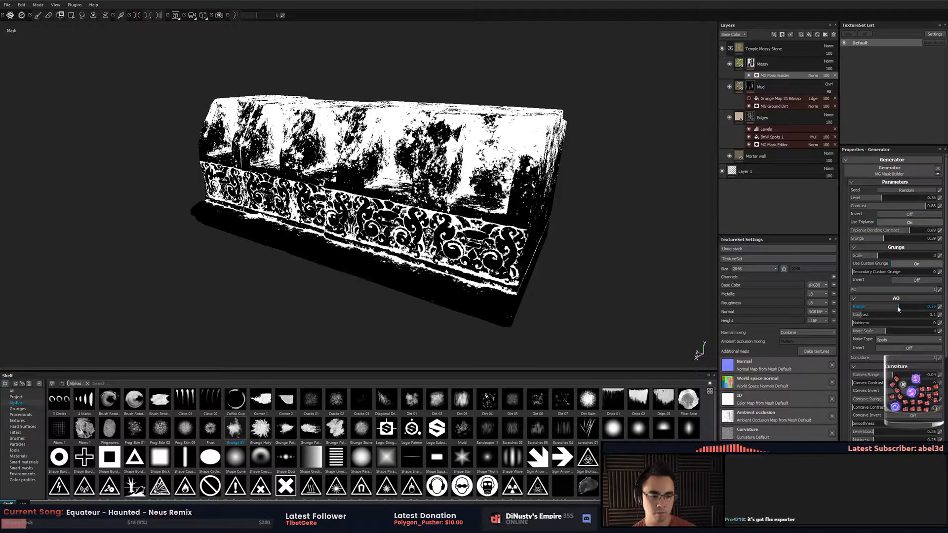
left_click(871, 315)
left_click_drag(871, 315, 878, 316)
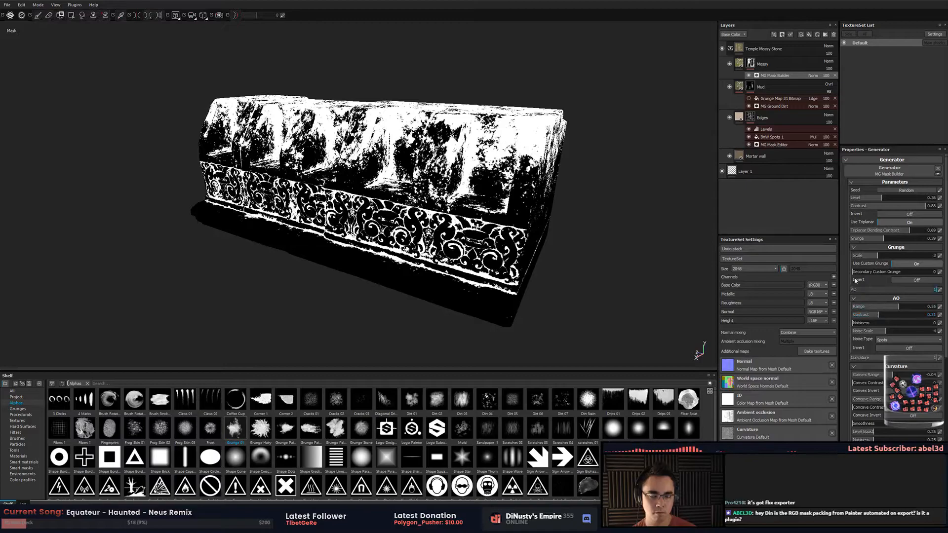
left_click(912, 206)
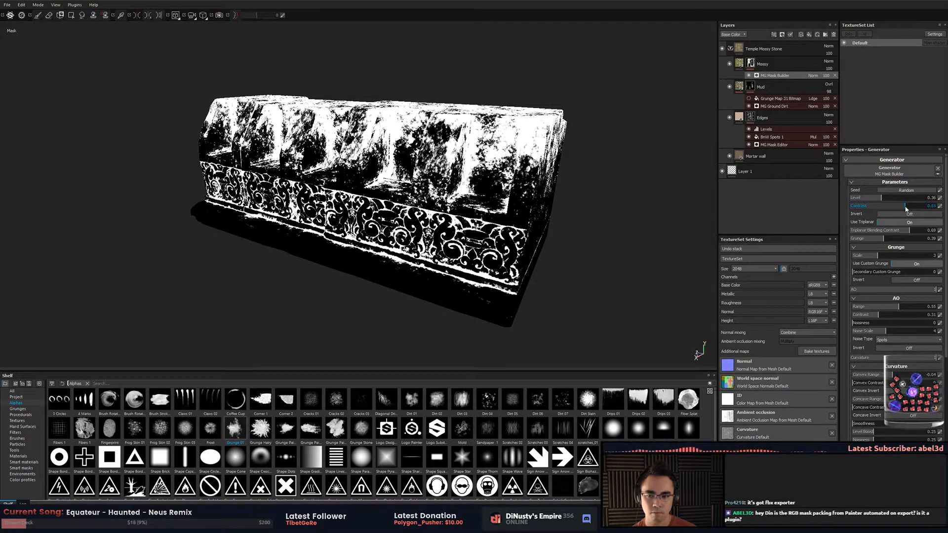
left_click(906, 209)
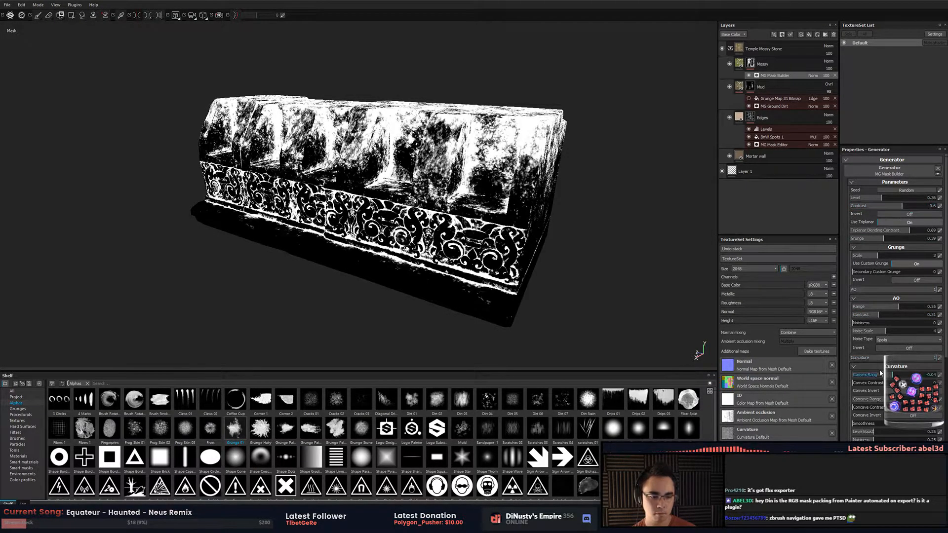
Try different Convex Range values in the moss generator's Curvature settings, ending at 0.15.
left_click(873, 375)
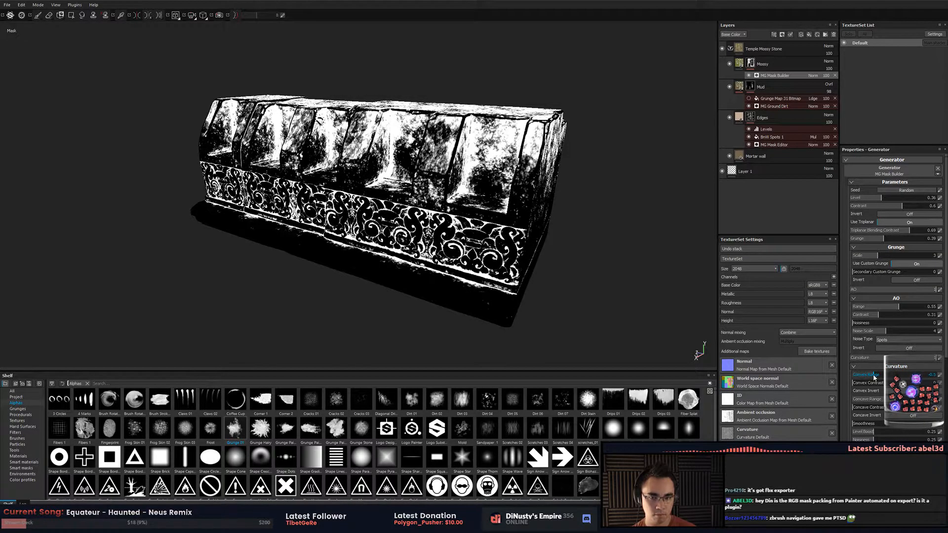
left_click(895, 375)
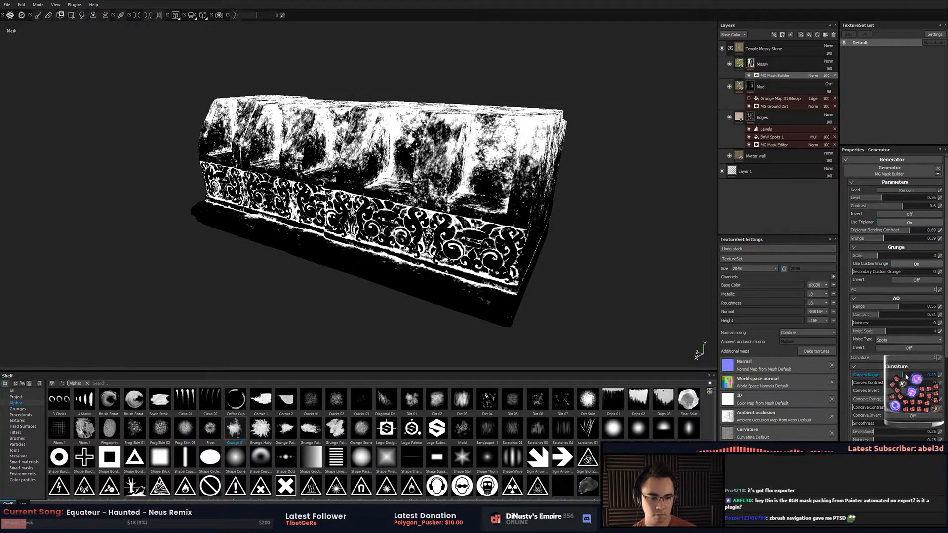
left_click(907, 375)
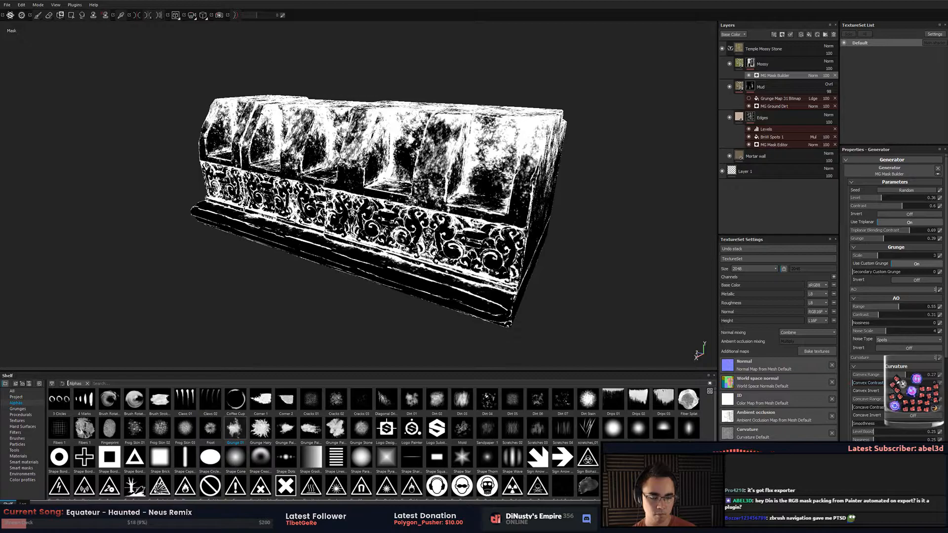
left_click(899, 376)
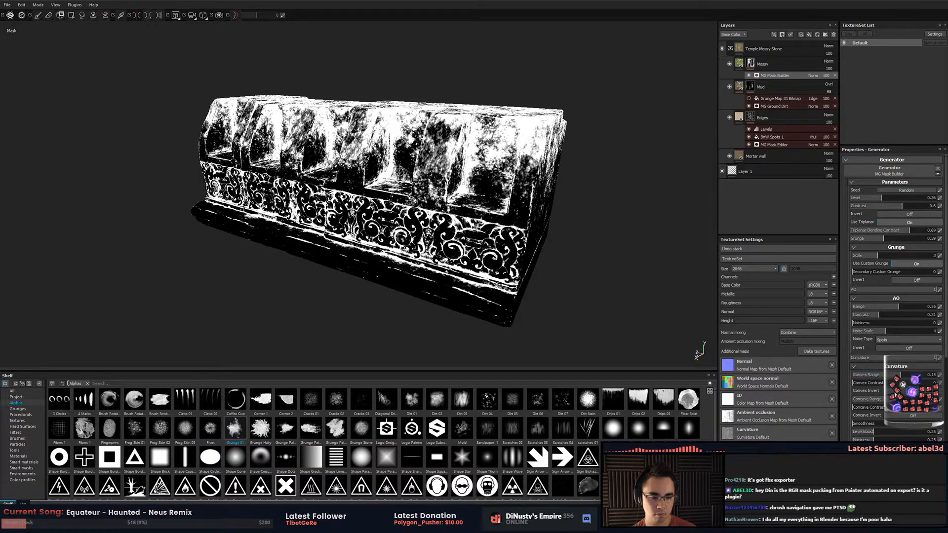
Lower the Concave Range in the moss generator's Curvature settings and raise its Concave Contrast slightly.
left_click(879, 403)
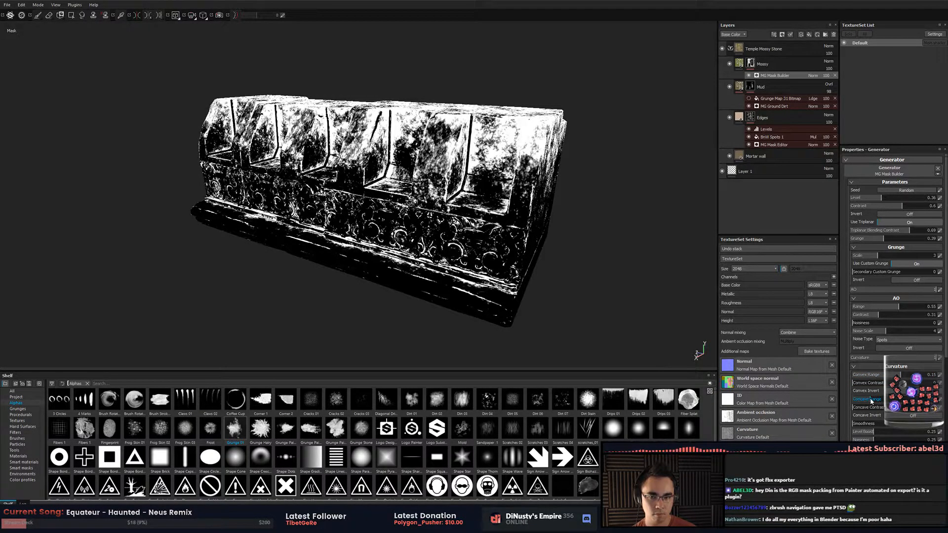
left_click(874, 400)
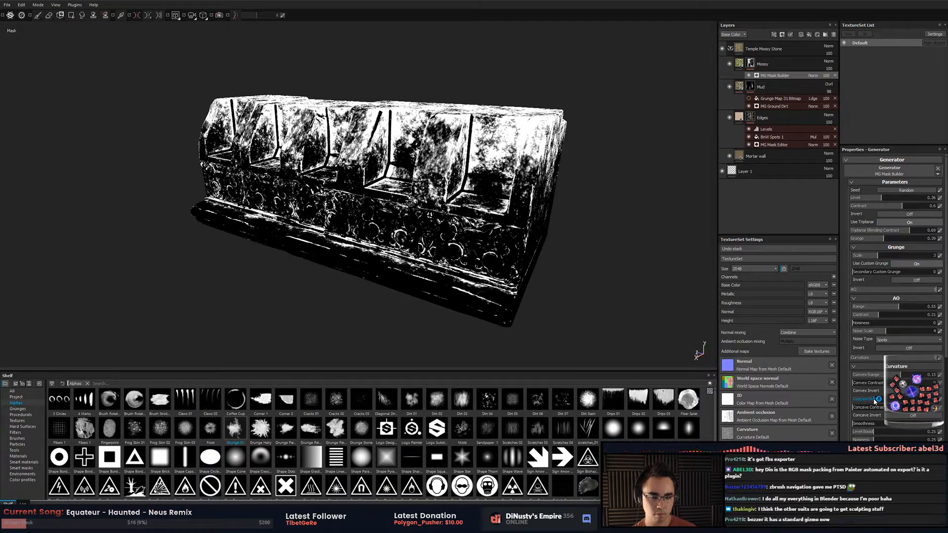
left_click(862, 408)
left_click_drag(862, 407, 867, 407)
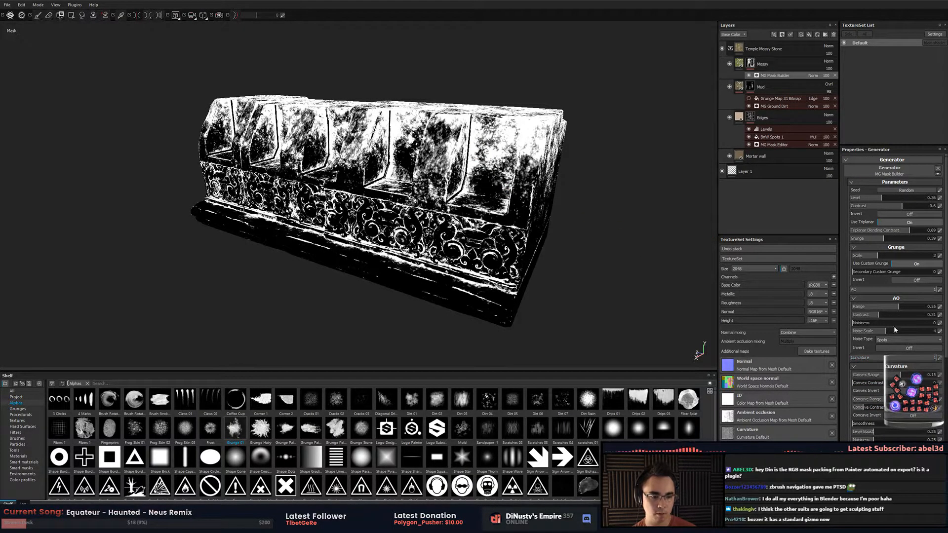
Set the moss generator's AO Range to 0.58 and overall Contrast to 0.69, and reduce the curvature's Convex Range.
left_click_drag(899, 307, 898, 312)
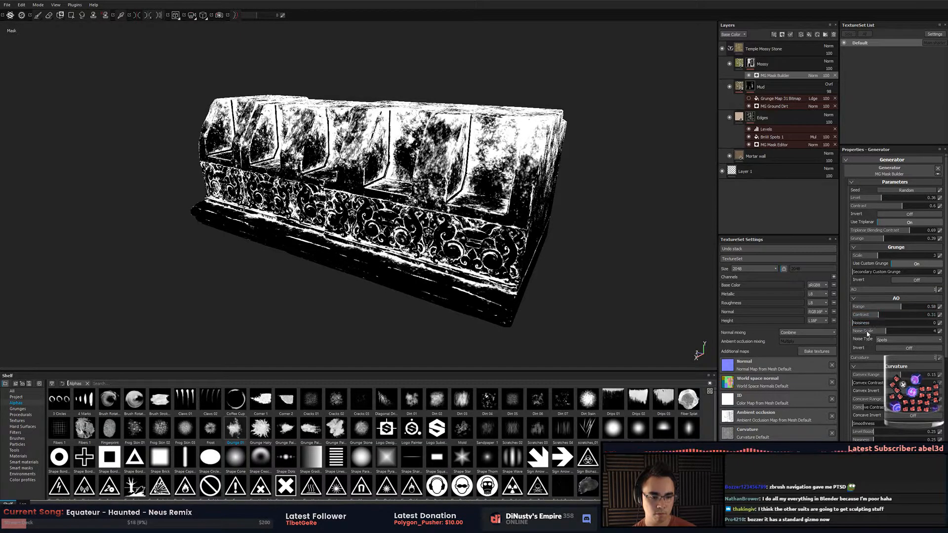
left_click(891, 349)
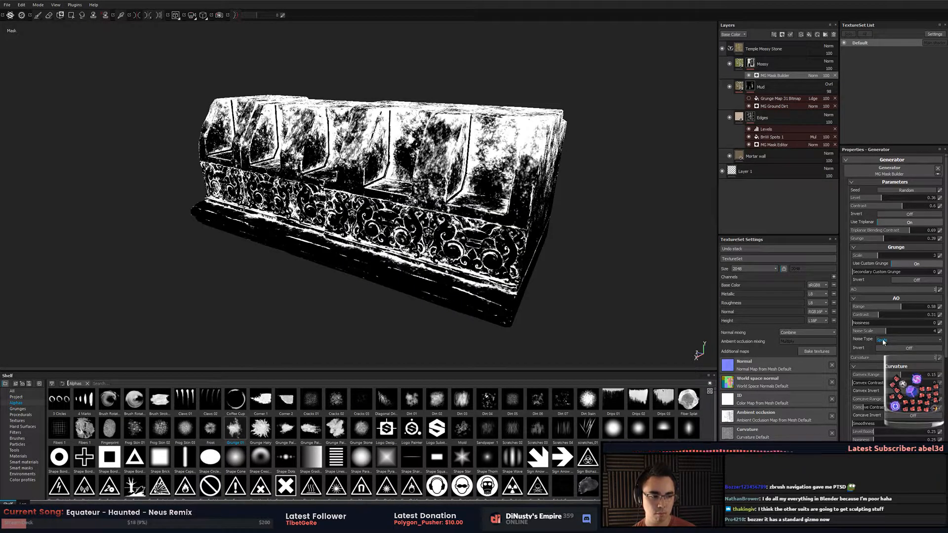
scroll(886, 348, "down", 1)
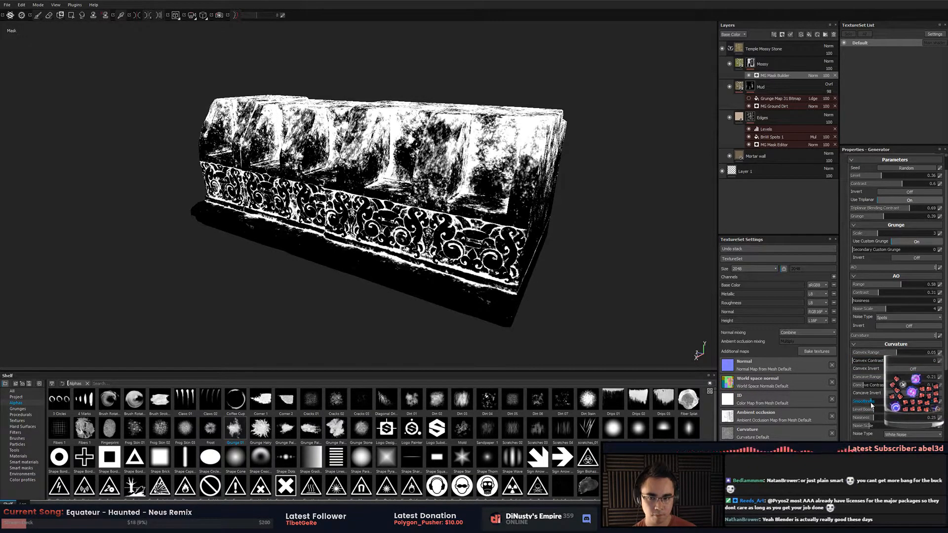
left_click_drag(636, 315, 609, 324, "alt")
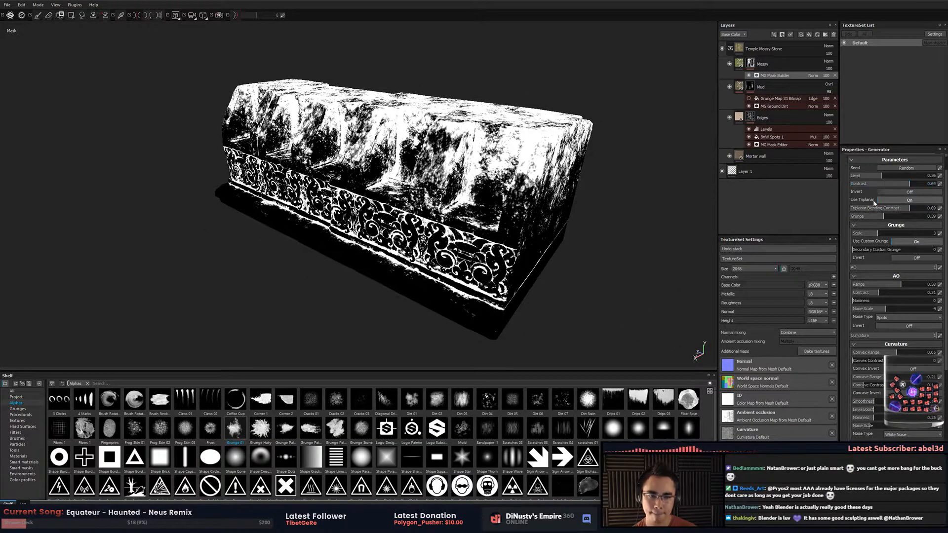
scroll(843, 247, "up", 1)
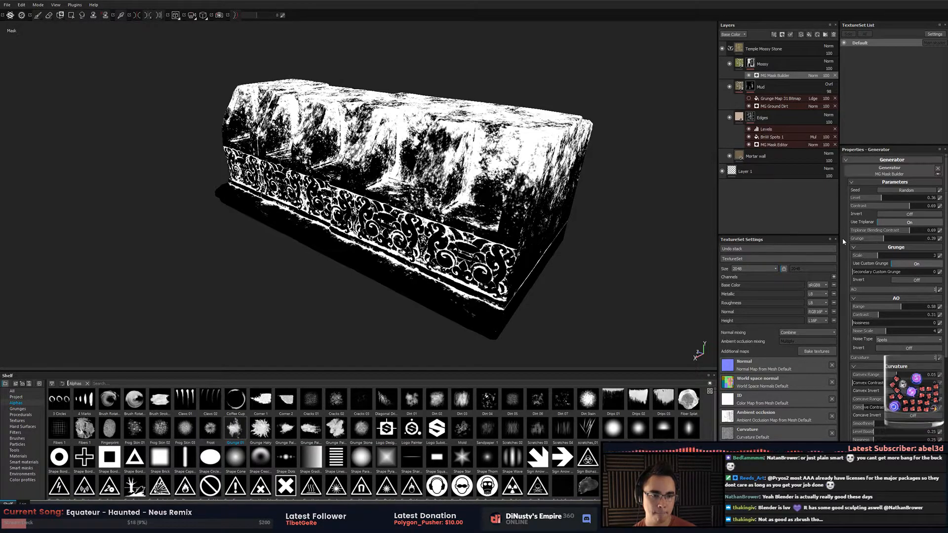
Export the Mossy layer's mask to the clipboard and switch to the Roof_2.5m_M.psd mask file in Photoshop.
right_click(751, 64)
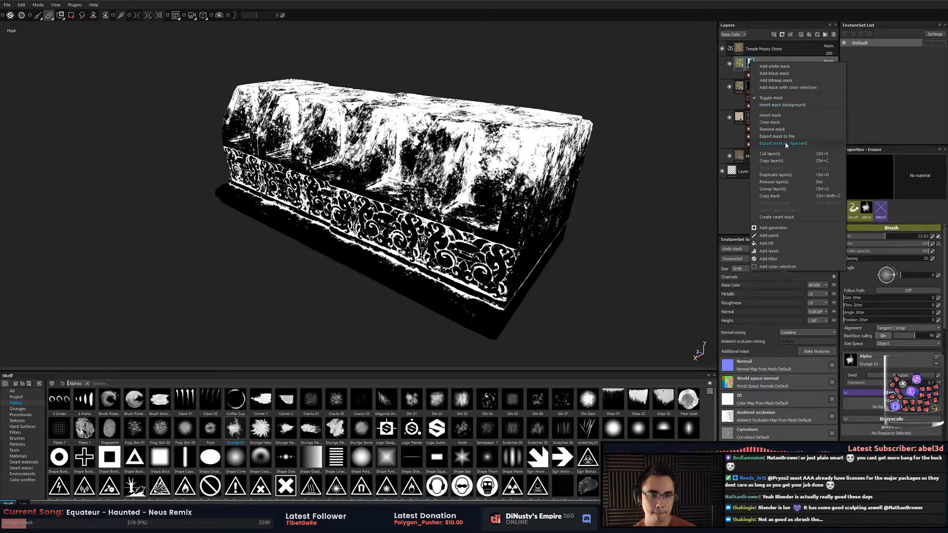
left_click(787, 144)
key("alt+Tab")
left_click(563, 182)
key("alt+Tab")
left_click(678, 141)
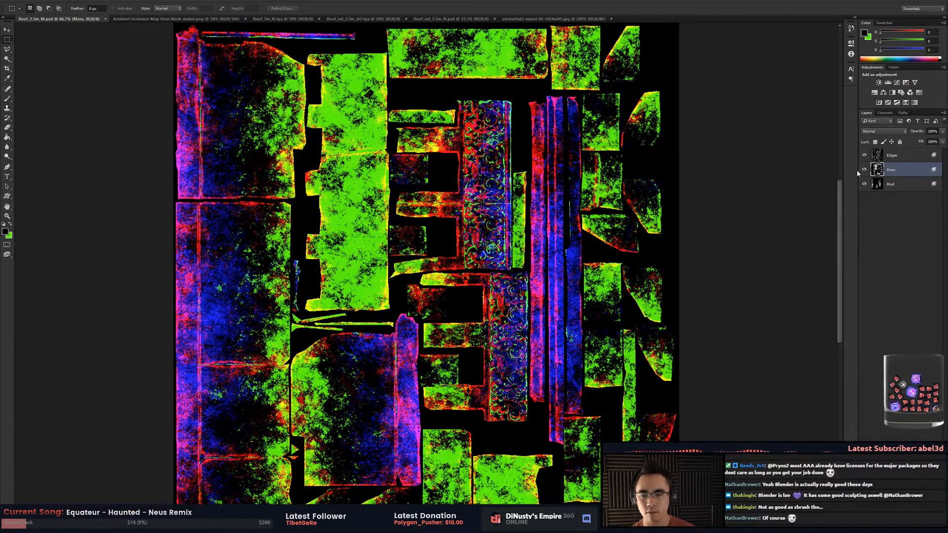
Paste the new mask above the Moss layer, merge it down into Moss and save the file.
key("ctrl+v")
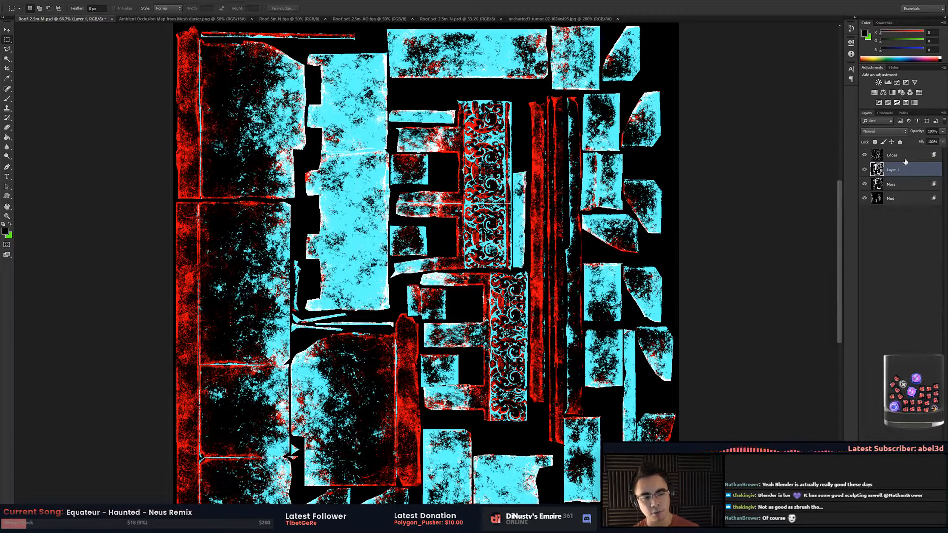
key("ctrl+z")
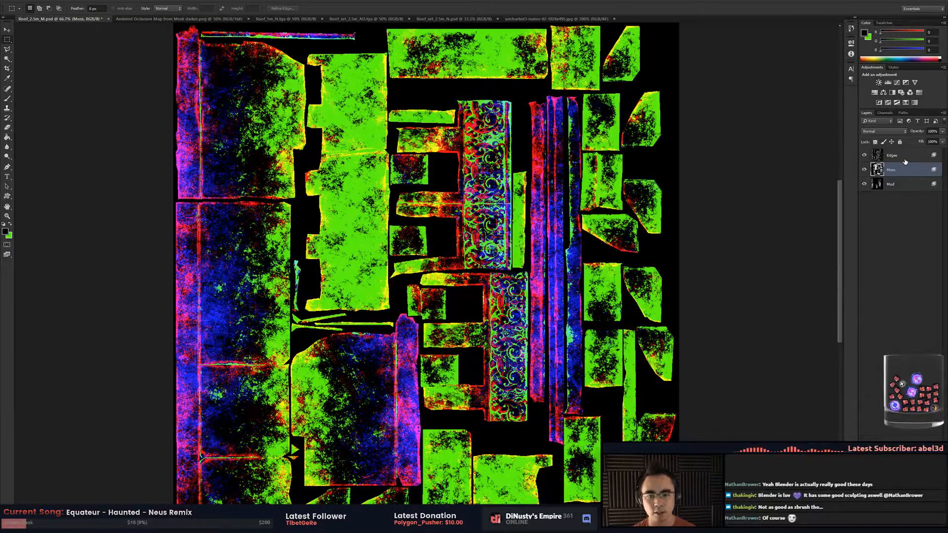
key("ctrl+s")
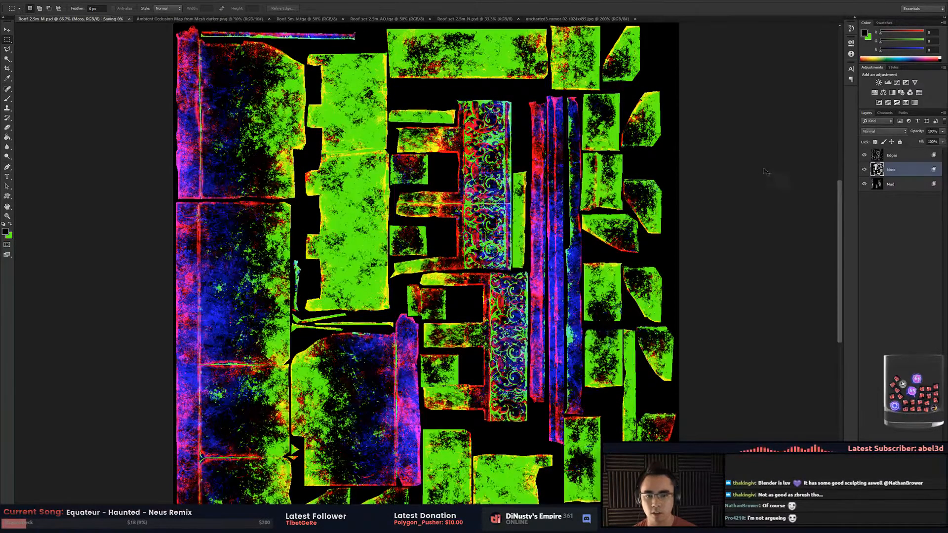
Switch to Unity and examine the updated moss on the temple roof from above and from below.
key("alt+Tab")
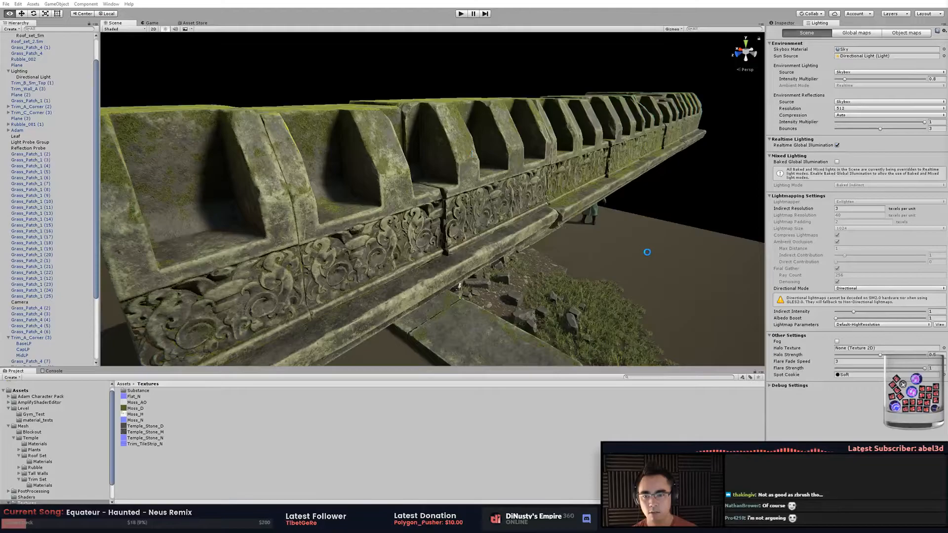
left_click_drag(532, 264, 508, 214, "alt")
right_click_drag(508, 214, 449, 188, "alt")
left_click_drag(449, 188, 430, 232, "alt")
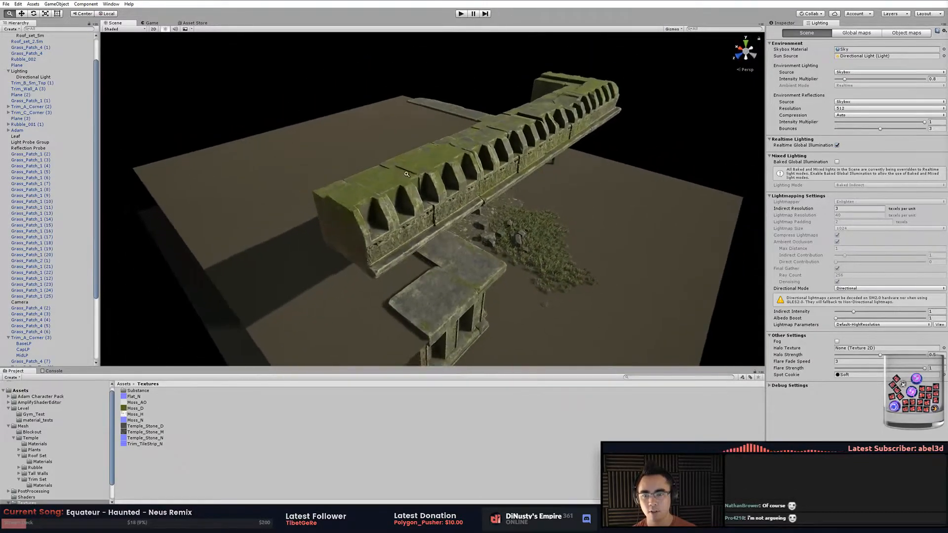
right_click_drag(430, 232, 459, 228, "alt")
left_click_drag(459, 228, 585, 254, "alt")
left_click(586, 255)
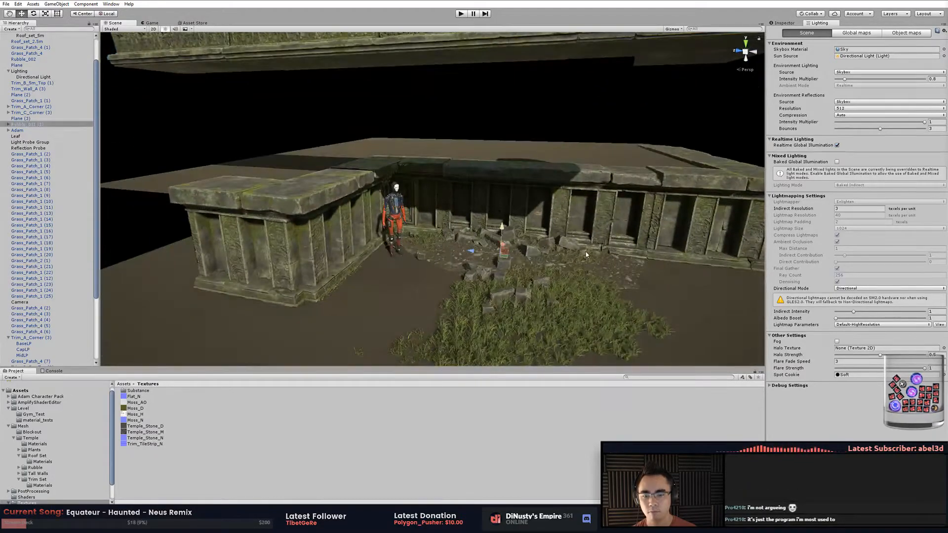
Examine the inner corner of the temple wall beside the character, selecting its Trim_C_Corner pieces.
left_click(536, 214)
left_click_drag(536, 215, 612, 262, "alt")
left_click(524, 254)
key("f")
left_click(436, 145)
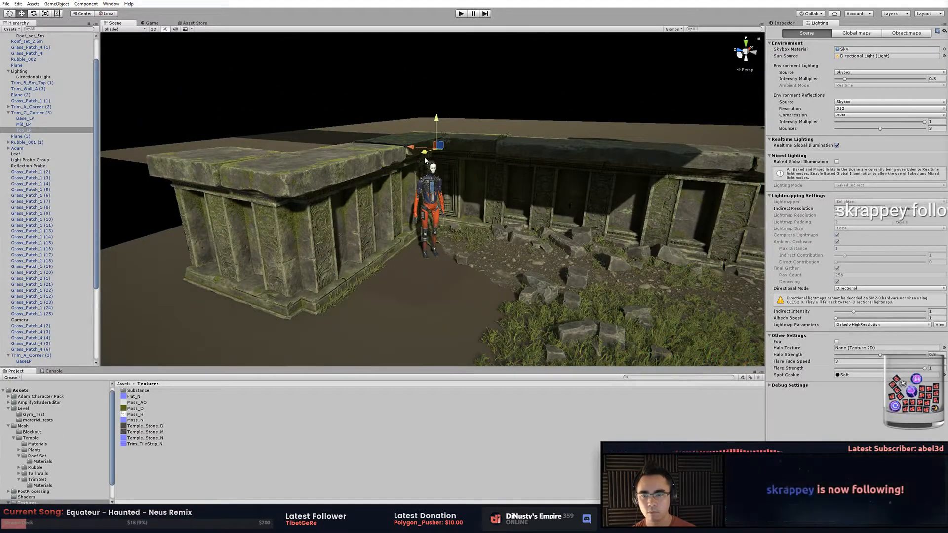
left_click_drag(424, 161, 455, 250, "alt")
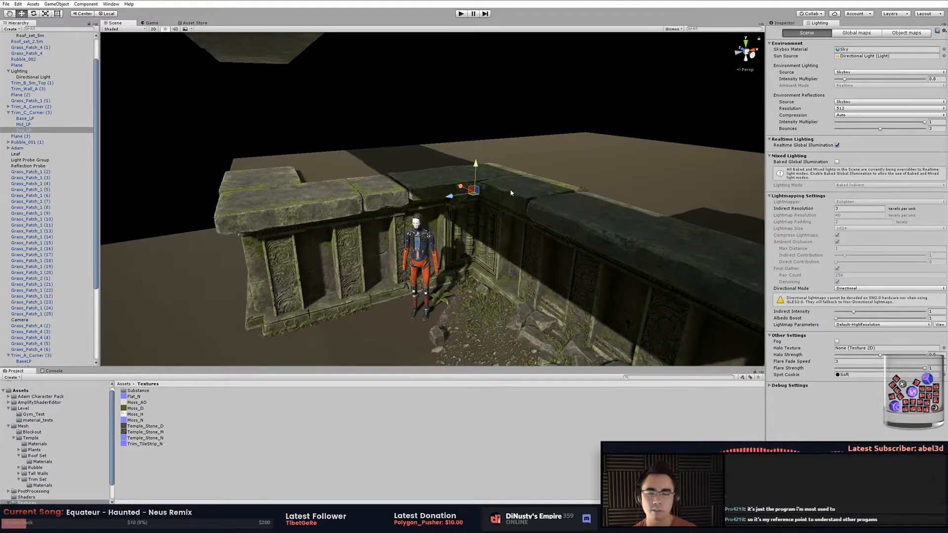
left_click(457, 204)
left_click(455, 203)
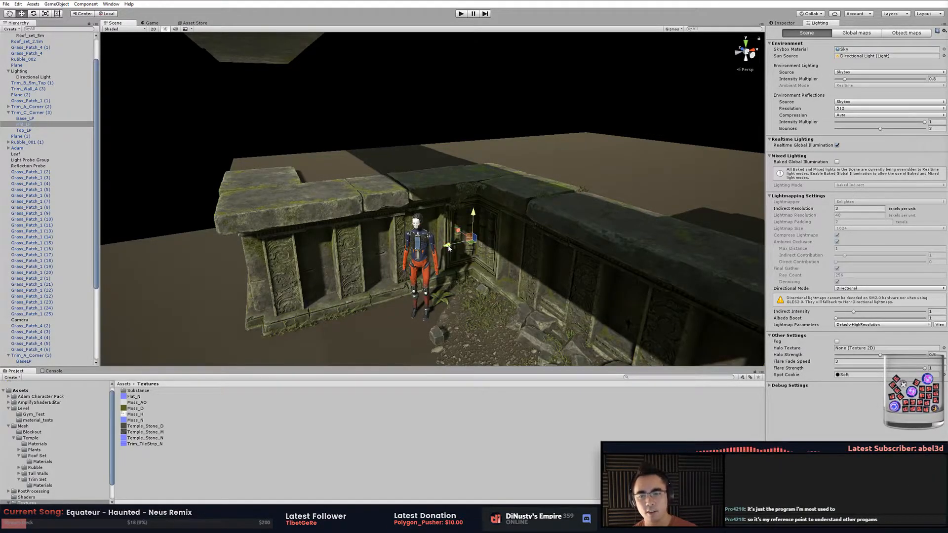
left_click(466, 188)
left_click(420, 244)
left_click(464, 199)
Examine the hanging leaf plant on the wall's top edge up close, including its leaves lit from behind.
left_click_drag(440, 242, 330, 227)
middle_click_drag(330, 227, 488, 148, "alt")
right_click_drag(435, 187, 494, 198, "alt")
middle_click_drag(494, 198, 503, 276, "alt")
left_click_drag(504, 276, 434, 247, "alt")
middle_click_drag(434, 247, 464, 235, "alt")
left_click_drag(464, 235, 561, 251, "alt")
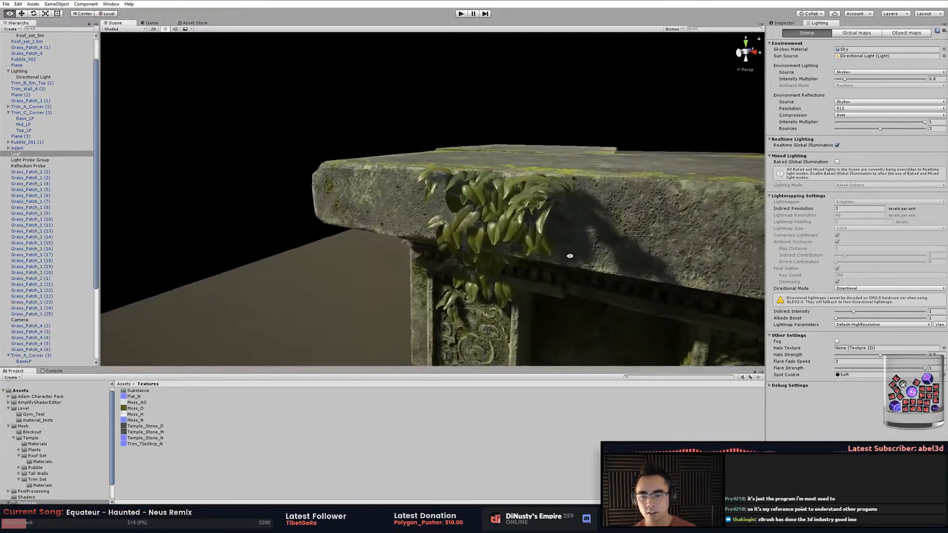
middle_click_drag(560, 252, 457, 235, "alt")
right_click_drag(457, 235, 498, 222, "alt")
left_click_drag(499, 222, 539, 172, "alt")
middle_click_drag(539, 171, 510, 190)
left_click_drag(510, 190, 373, 144, "alt")
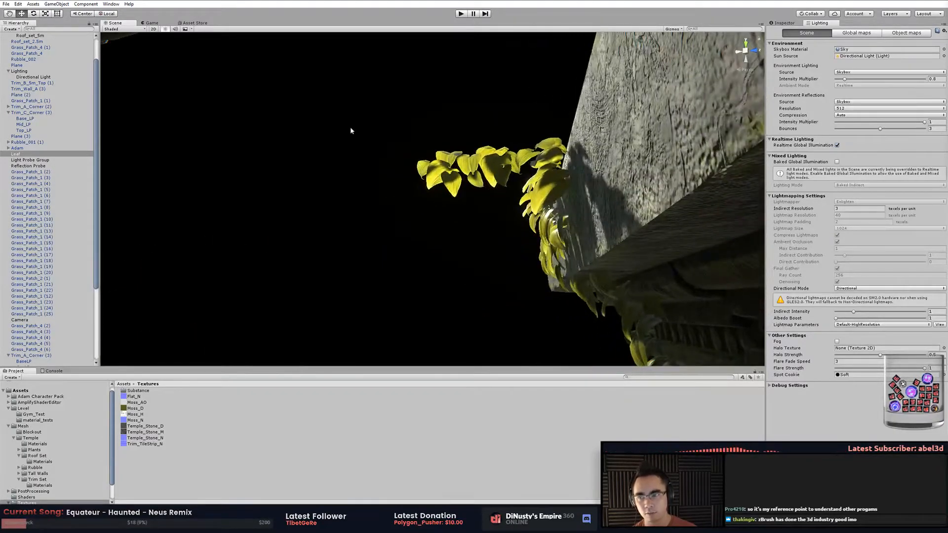
left_click_drag(192, 37, 575, 117, "alt")
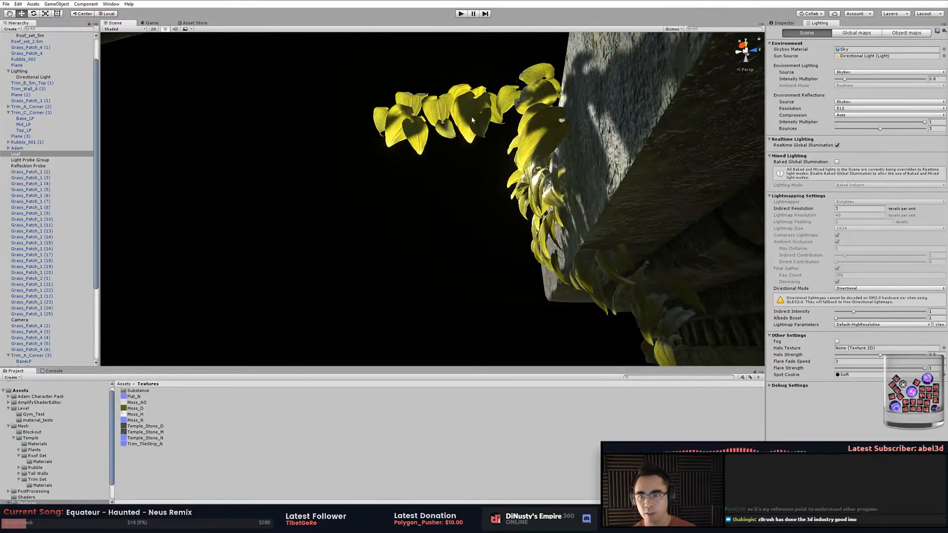
Show the Leaf object's properties and expand its VerticalFoliageAlpha material to examine the Translucency settings.
left_click(785, 23)
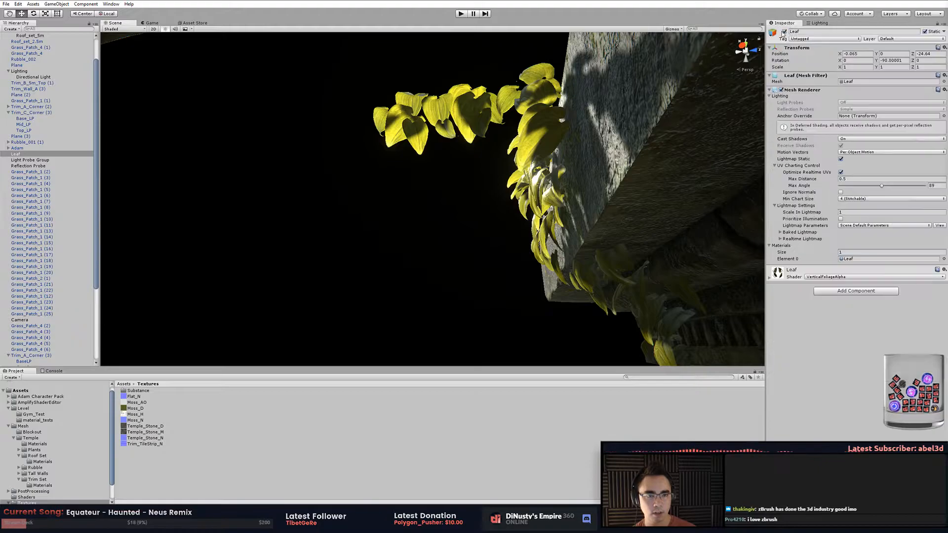
left_click(818, 24)
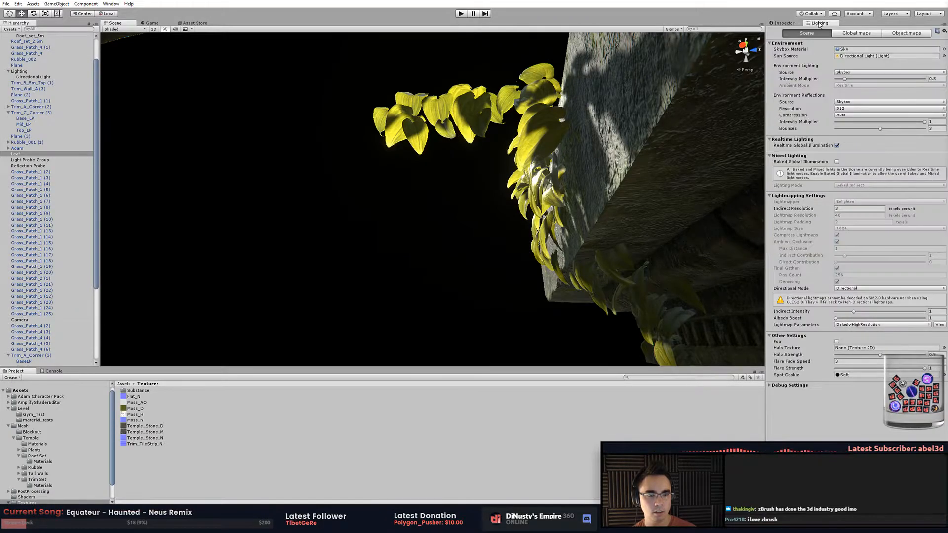
left_click(782, 24)
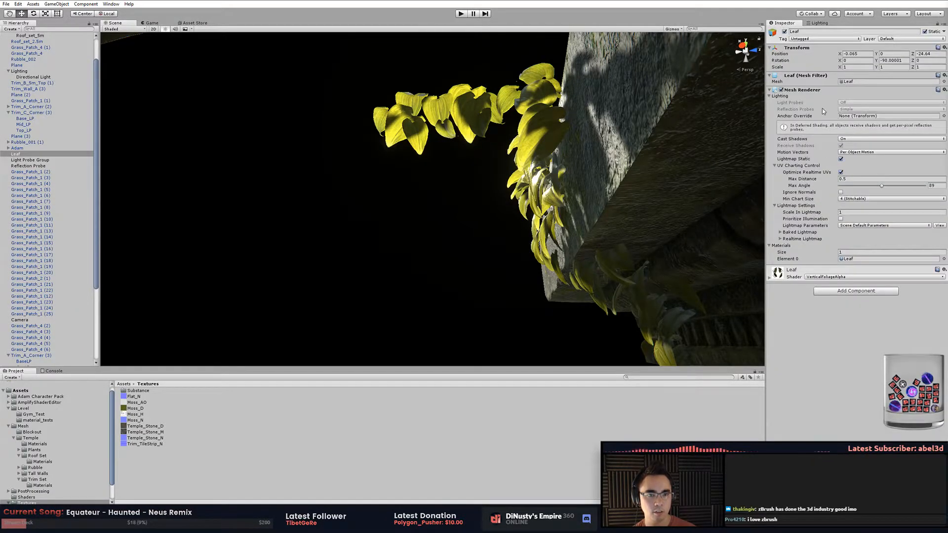
left_click(815, 272)
mouse_move(850, 322)
left_mouse_down()
mouse_move(863, 319)
mouse_move(840, 320)
mouse_move(886, 324)
mouse_move(849, 321)
mouse_move(883, 328)
mouse_move(833, 343)
mouse_move(890, 347)
mouse_move(865, 351)
mouse_move(911, 359)
left_mouse_up()
Compare the leaf plant's translucency from the lit side and from beneath the ledge.
mouse_move(615, 252)
middle_mouse_down("alt")
mouse_move(598, 238)
mouse_move(608, 239)
middle_mouse_up("alt")
left_click_drag(607, 238, 649, 311, "alt")
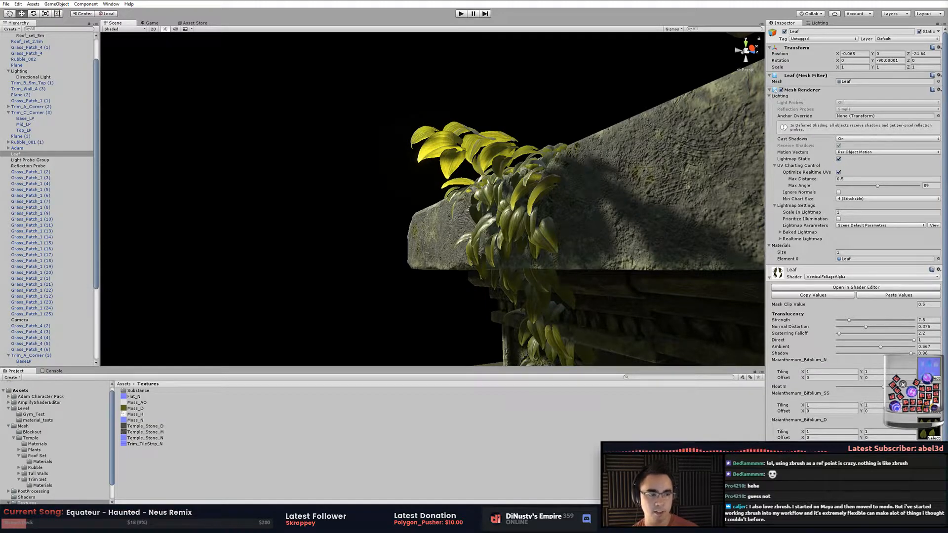
left_click_drag(574, 163, 605, 191, "alt")
middle_click_drag(605, 191, 725, 128, "alt")
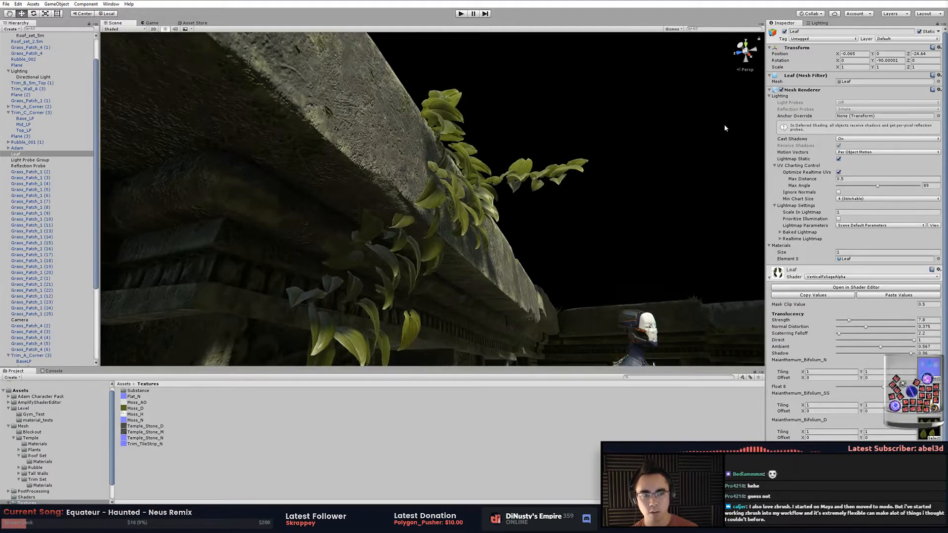
Examine the hanging leaf plant and the temple wall's outer corner from outside and above, selecting the corner's CapLP piece.
left_click_drag(663, 140, 473, 132, "alt")
left_click_drag(566, 156, 474, 168, "alt")
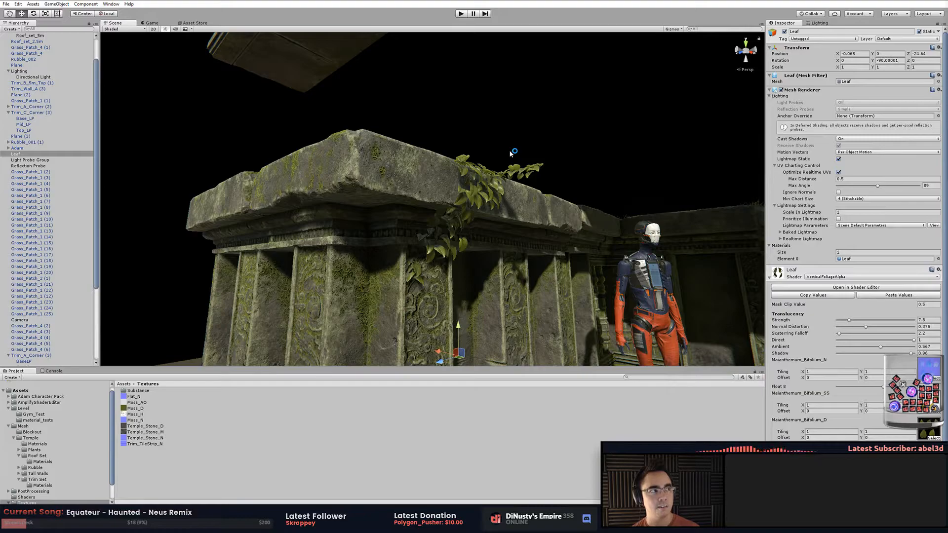
left_click_drag(515, 158, 455, 148, "alt")
left_click(454, 164)
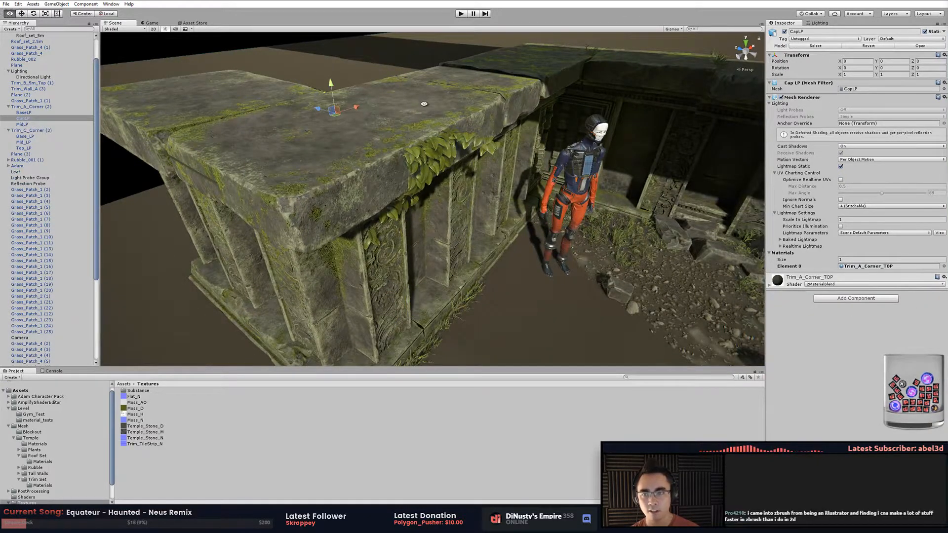
left_click_drag(409, 170, 416, 71, "alt")
left_click(416, 71)
Move the Leaf plant along the wall into the shaded inner corner, to an X position of 2.722, and deselect it.
left_click(431, 154)
left_click_drag(404, 322, 436, 209)
left_click(437, 168)
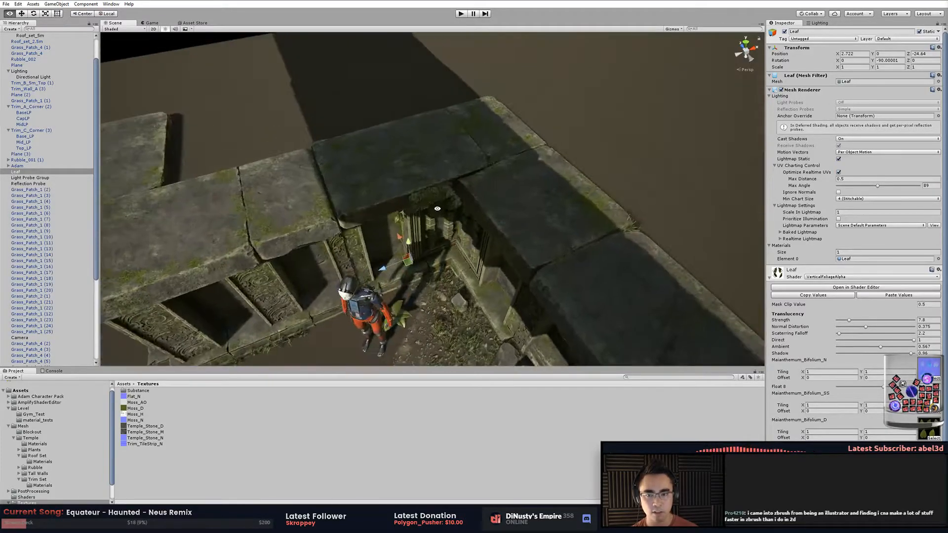
key("f")
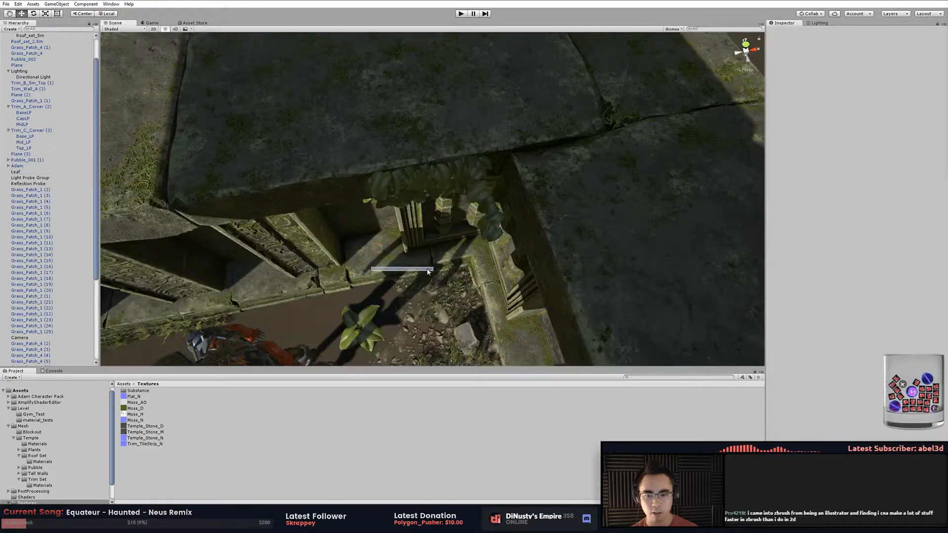
left_click_drag(370, 279, 443, 114)
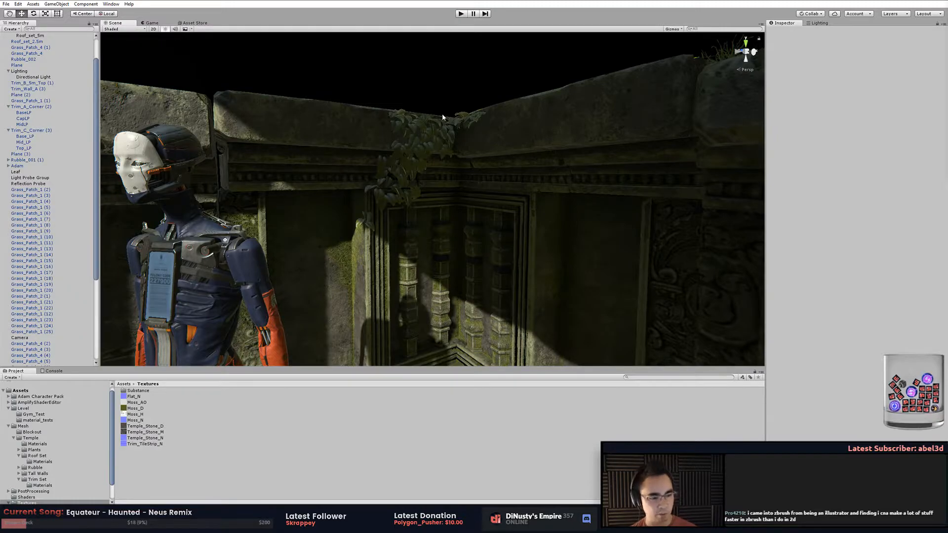
Examine how the leaf plant's foliage looks in the shadow of the inner corner, up close and from below.
left_click_drag(460, 140, 386, 89, "alt")
left_click(436, 203)
left_click(386, 88)
left_click(426, 97)
left_click_drag(429, 141, 464, 115, "alt")
left_click(437, 106)
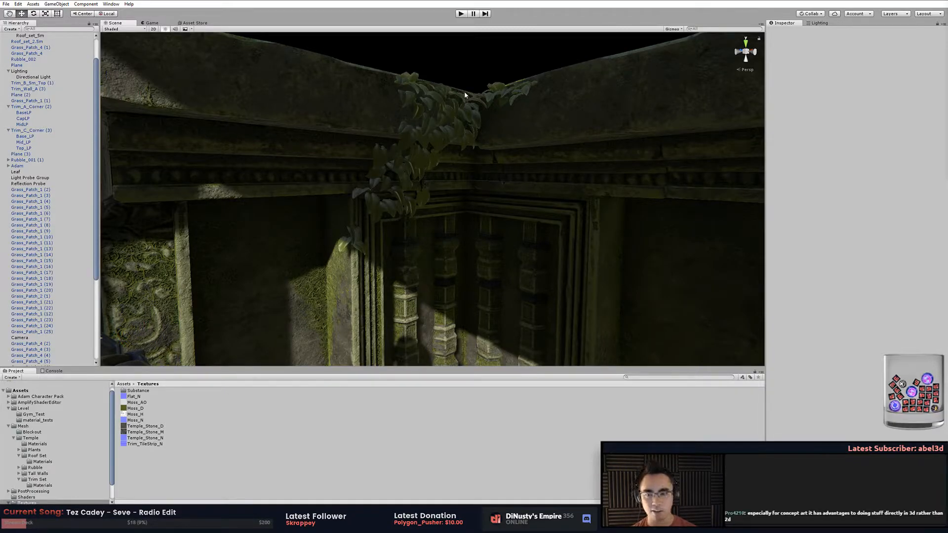
left_click(460, 95)
left_click(461, 96)
left_click_drag(464, 135, 424, 198, "alt")
left_click(482, 74)
middle_click_drag(425, 197, 469, 165)
right_click_drag(469, 165, 410, 183, "alt")
left_click_drag(410, 183, 386, 143, "alt")
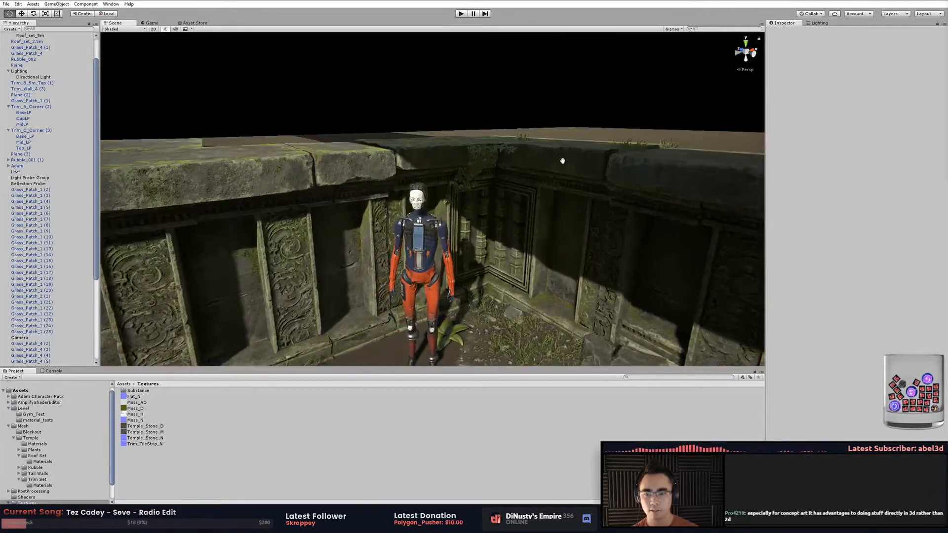
Look over the whole temple wall, its rubble and the grass field from the courtyard side.
right_click_drag(563, 161, 518, 155, "alt")
left_click_drag(518, 155, 528, 182, "alt")
right_click_drag(529, 182, 402, 150, "alt")
left_click_drag(402, 150, 507, 162, "alt")
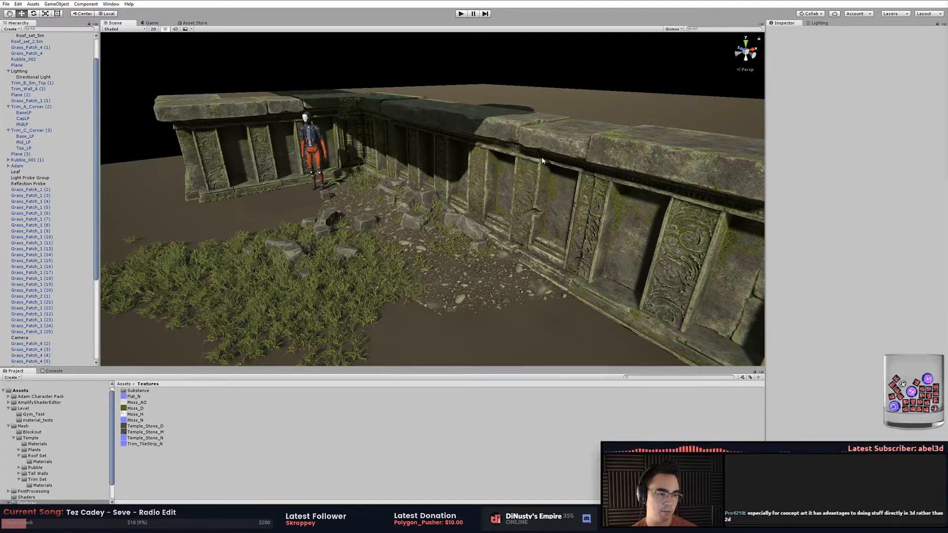
mouse_move(566, 194)
right_mouse_down()
mouse_move(561, 178)
mouse_move(573, 190)
right_mouse_up()
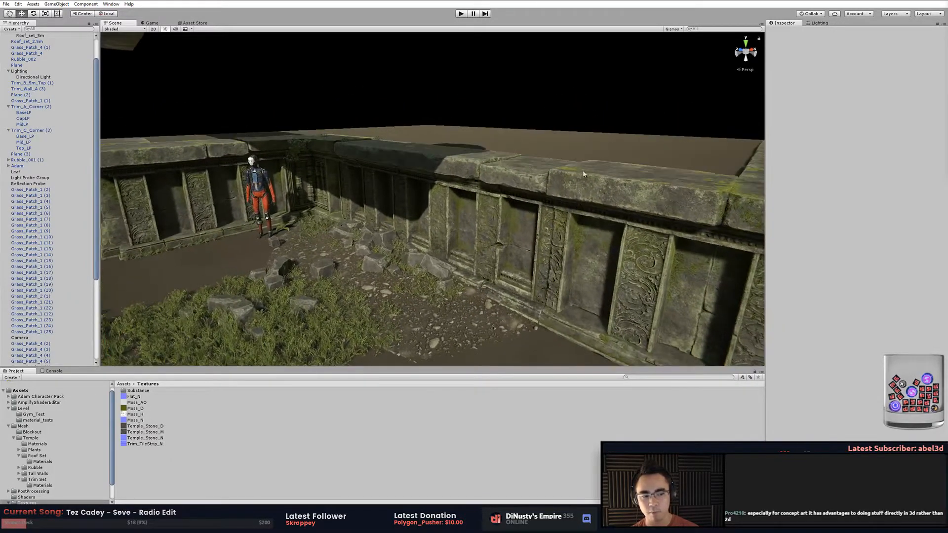
Select the plane behind the wall, inspect the wall front-on in 2D mode, and return to the 3D view.
left_click_drag(671, 95, 416, 164, "alt")
left_click(417, 167)
key("2")
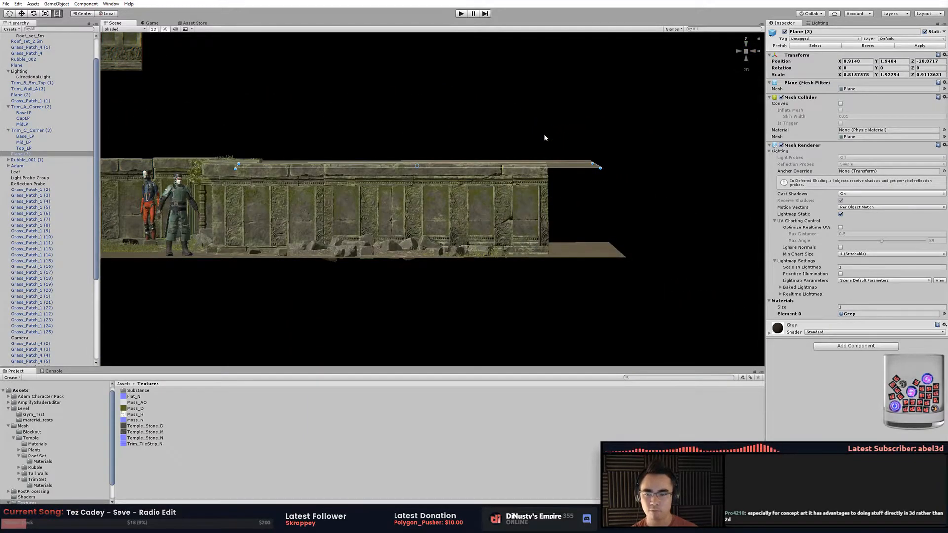
key("2")
key("2")
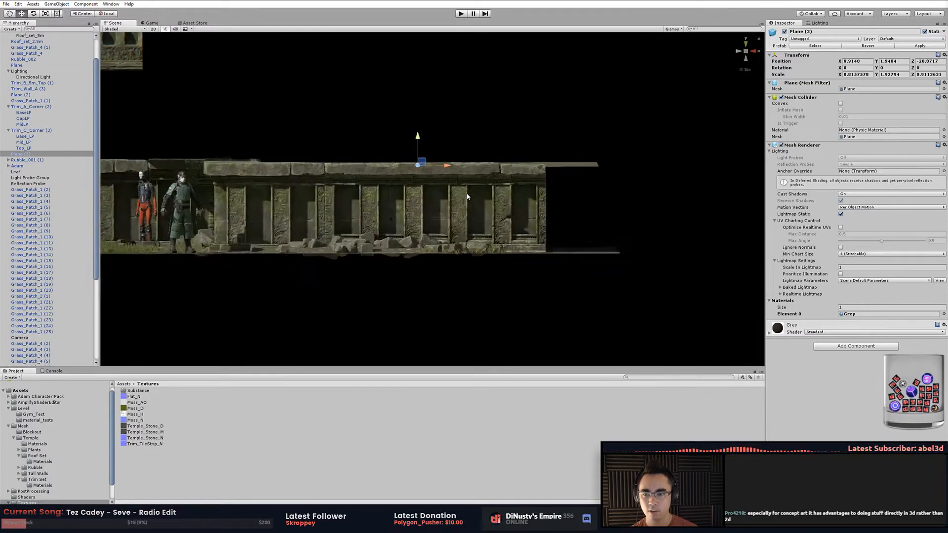
left_click_drag(467, 196, 538, 212, "alt")
key("2")
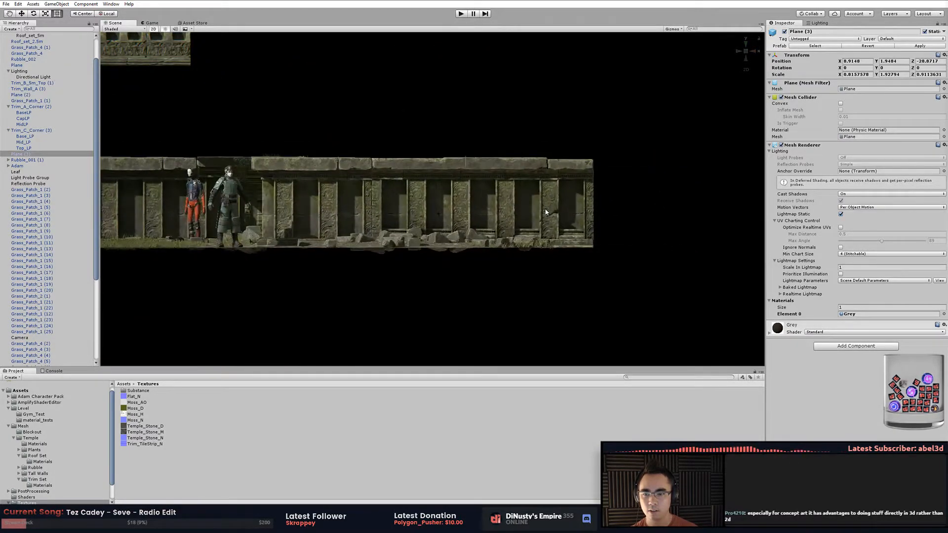
middle_click_drag(491, 223, 571, 225)
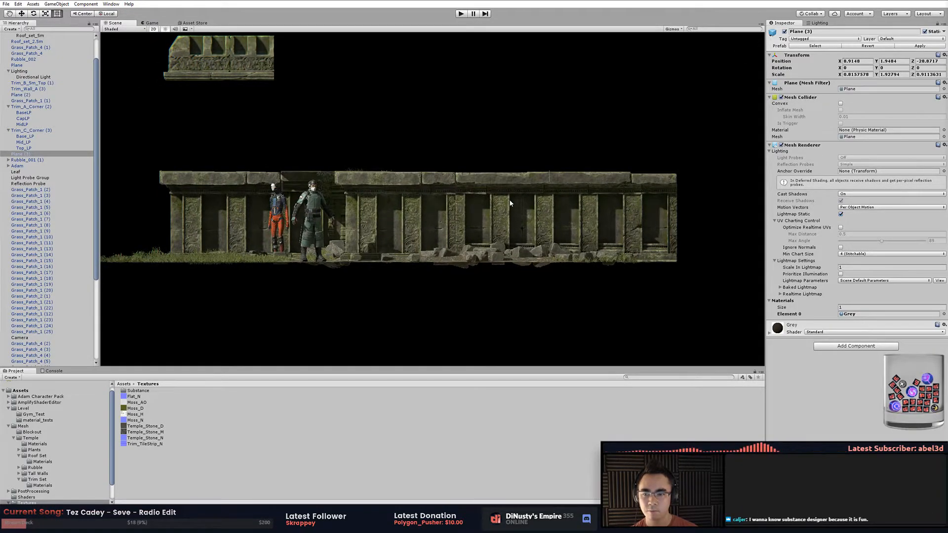
left_click(153, 28)
scroll(401, 122, "up", 3)
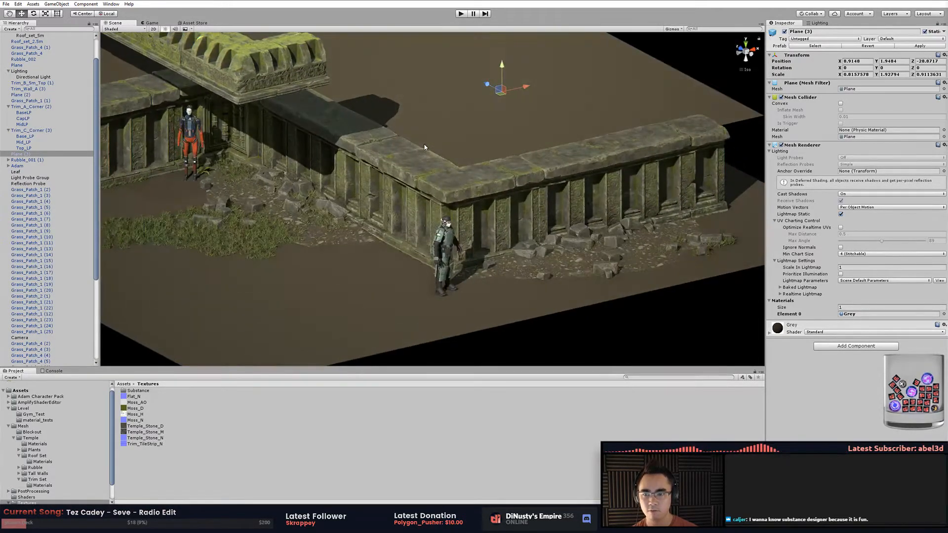
Examine the wall's outer corner and rubble beside the green-coated character in isometric projection.
left_click_drag(461, 190, 501, 158, "alt")
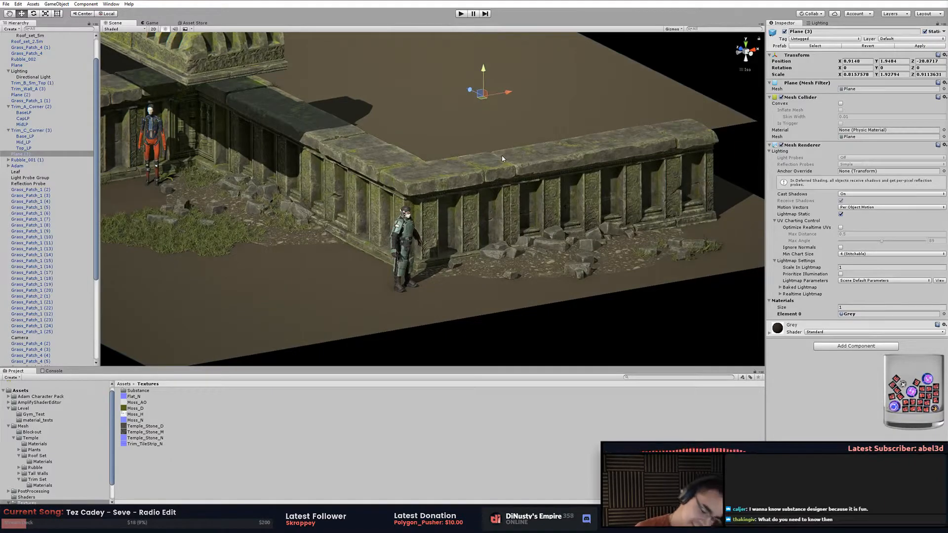
left_click_drag(515, 175, 560, 150, "alt")
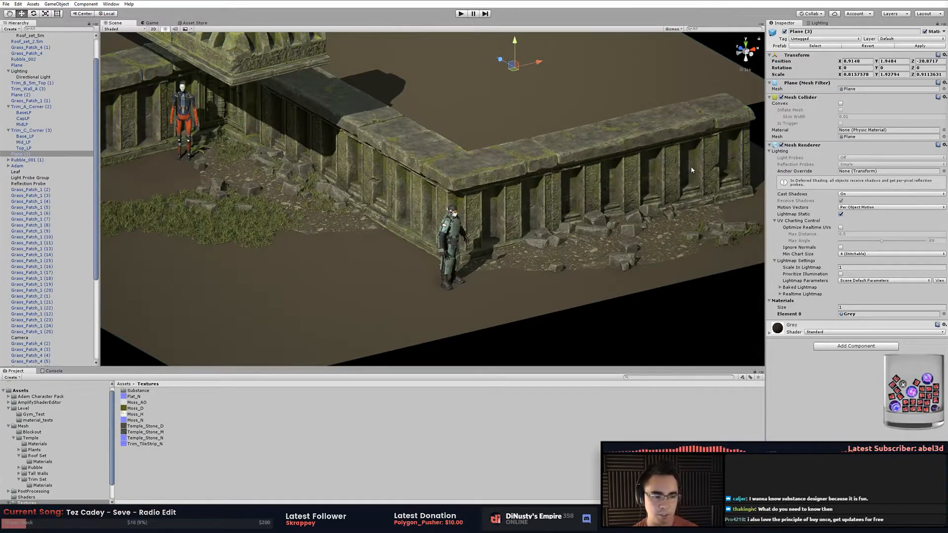
left_click_drag(578, 230, 558, 219, "alt")
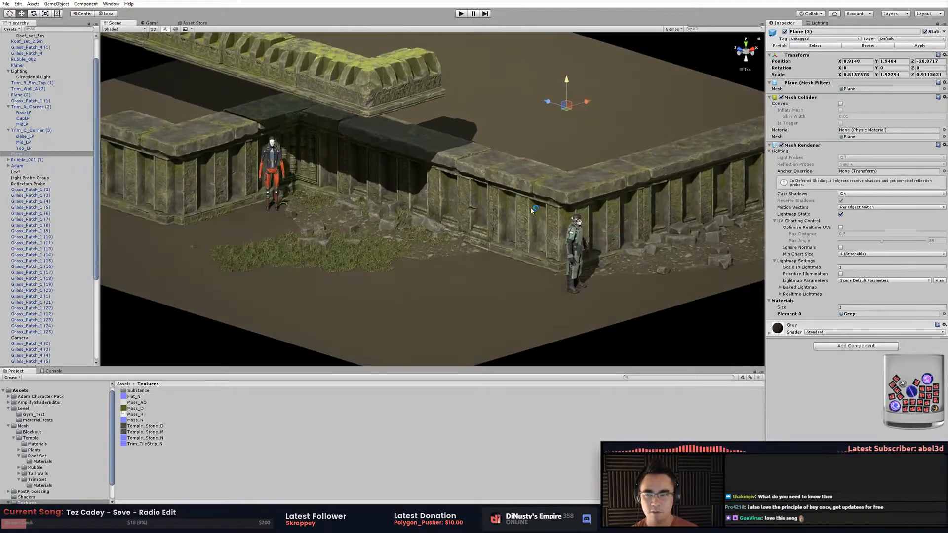
Try to leave the isometric projection by repeatedly toggling 2D mode and cycling the transform tools.
left_click(131, 29)
left_click(153, 29)
left_click(153, 29)
left_click(153, 29)
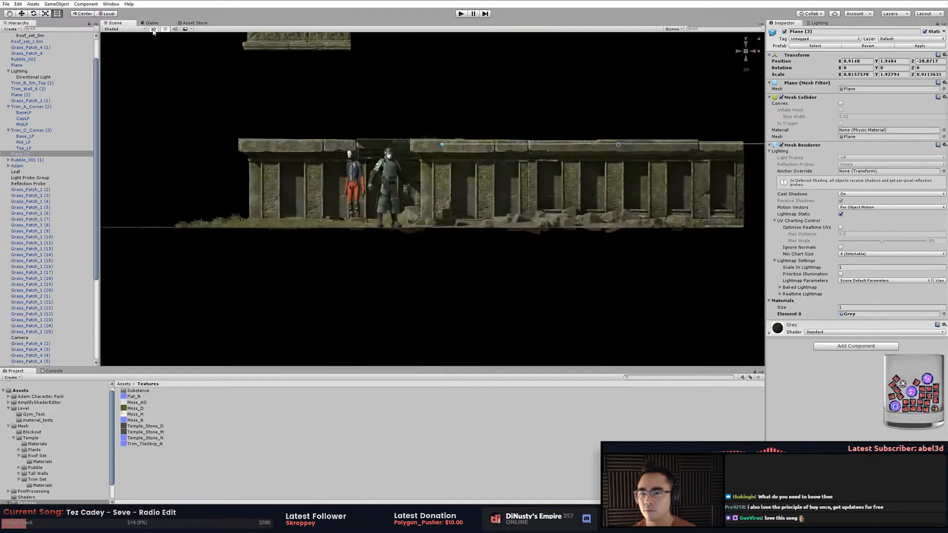
left_click(153, 29)
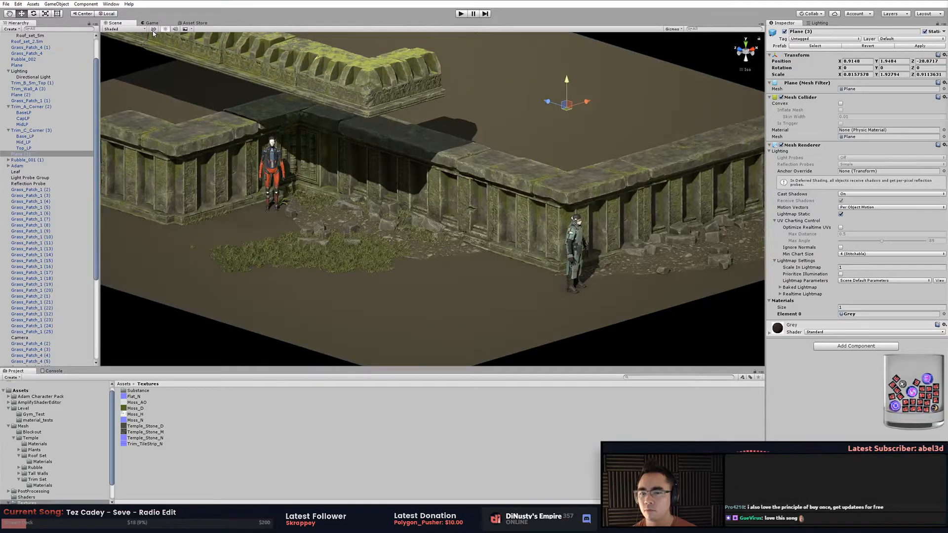
key("q")
key("w")
key("e")
key("2")
key("2")
key("2")
key("2")
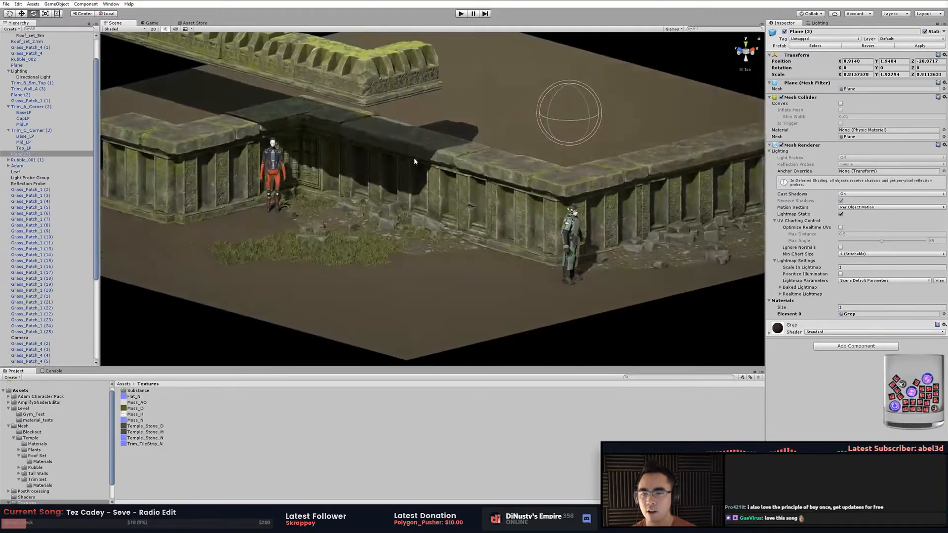
key("2")
key("2")
Switch the scene view between isometric and perspective projection, and leave it in perspective.
left_click(746, 70)
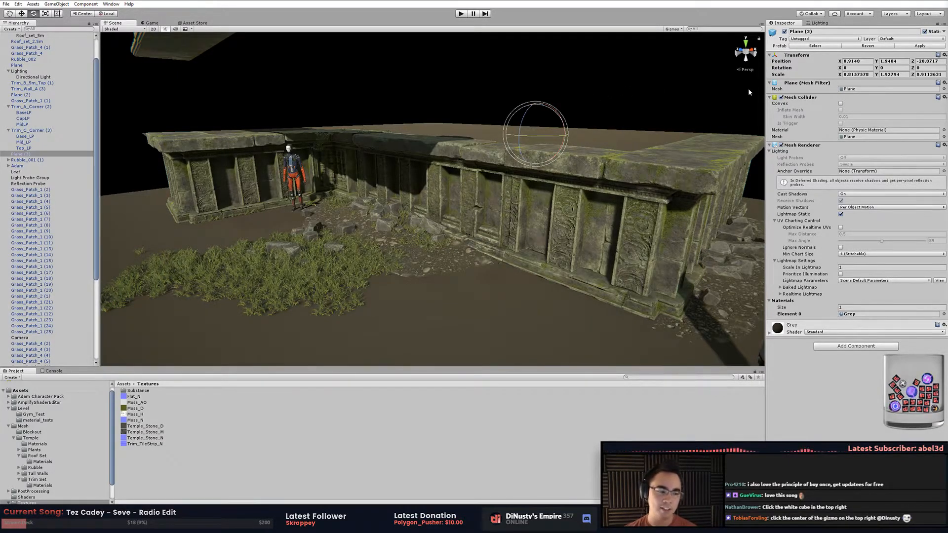
left_click(747, 70)
left_click(748, 70)
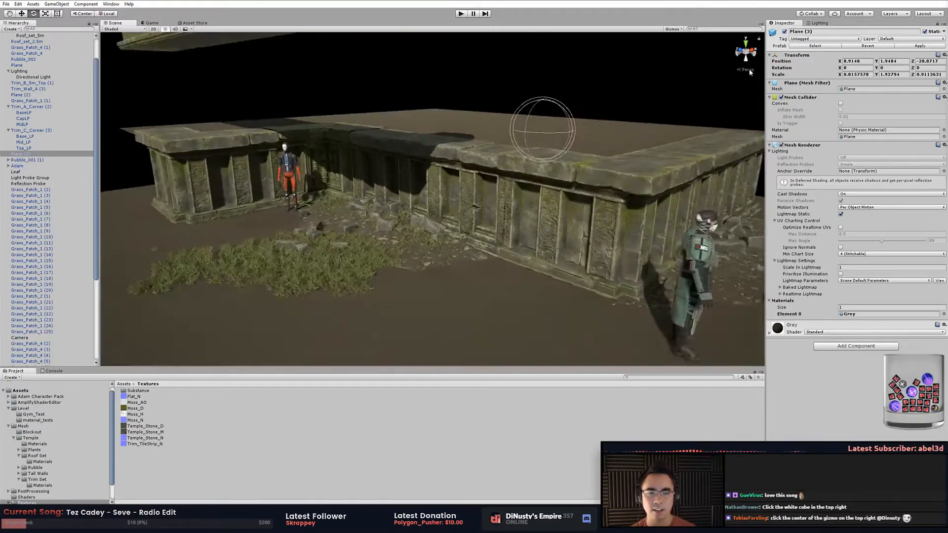
left_click(748, 70)
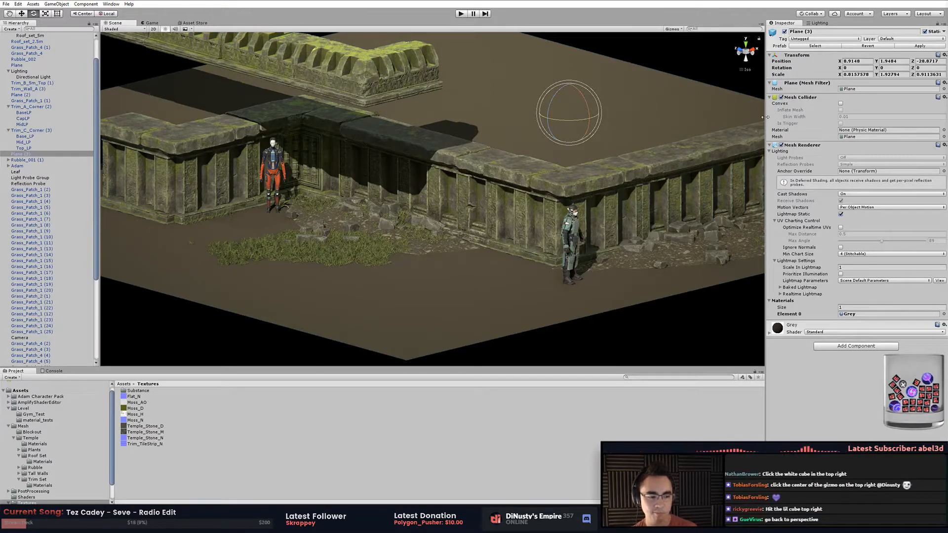
left_click(746, 69)
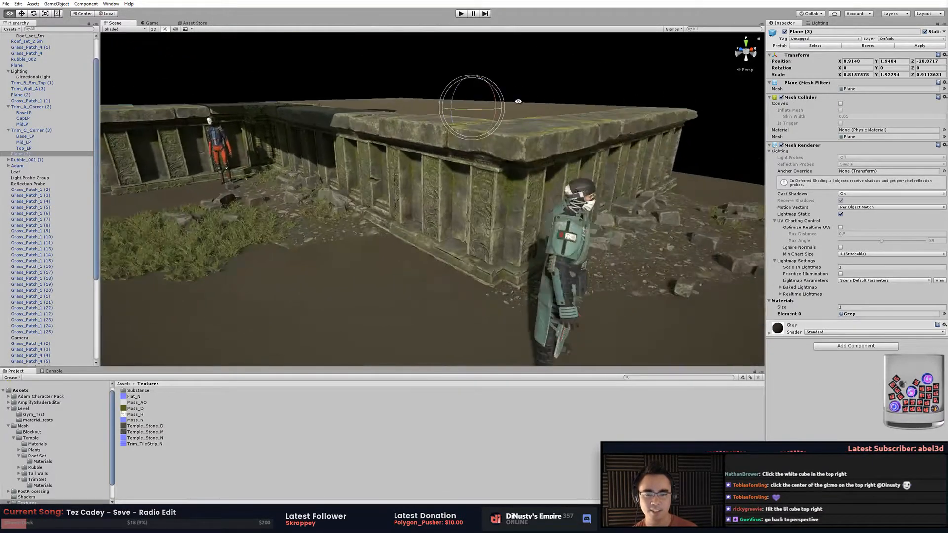
Examine the rubble by the outer wall and frame the grass field, selecting one of its grass patches.
left_click(526, 85)
left_click_drag(625, 201, 555, 236, "alt")
middle_click_drag(434, 222, 471, 222)
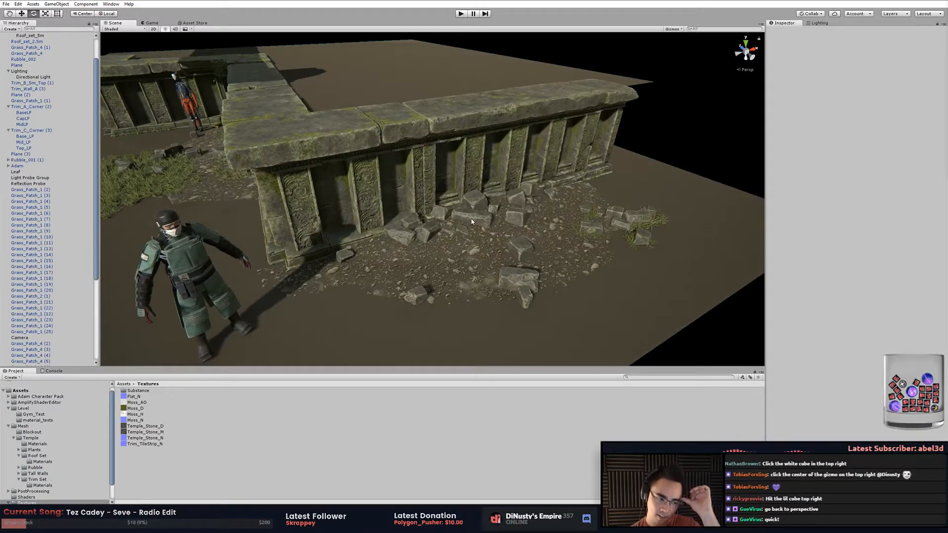
left_click_drag(472, 222, 428, 229, "alt")
left_click(429, 229)
key("f")
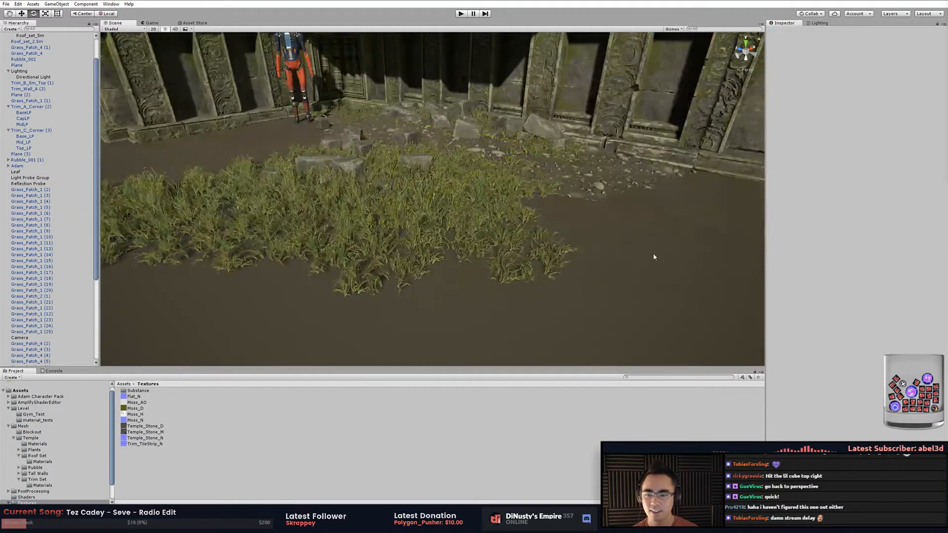
left_click(474, 224)
key("f")
left_click_drag(538, 230, 376, 148, "alt")
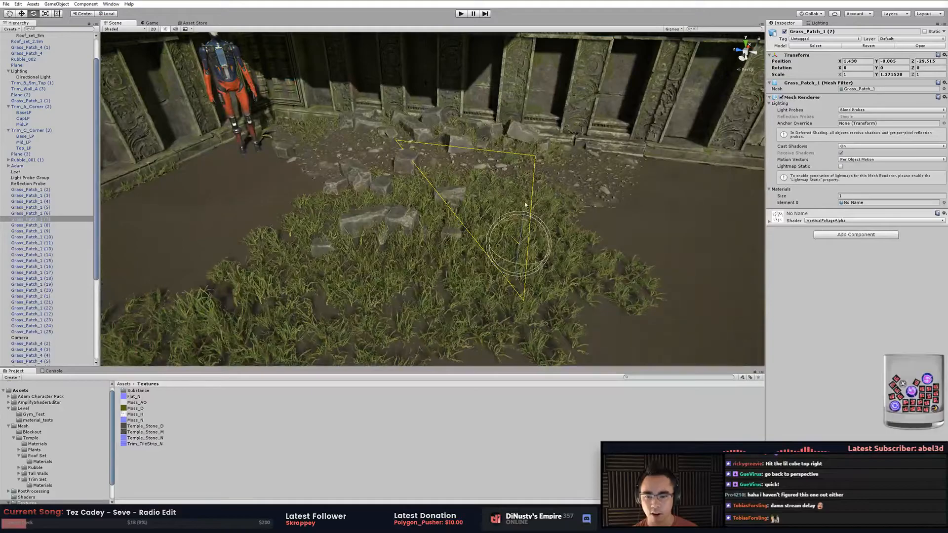
Clear the selection and enlarge the scene's 3D icons in the gizmo settings.
left_click_drag(524, 194, 527, 72, "alt")
left_click(527, 72)
left_click(675, 29)
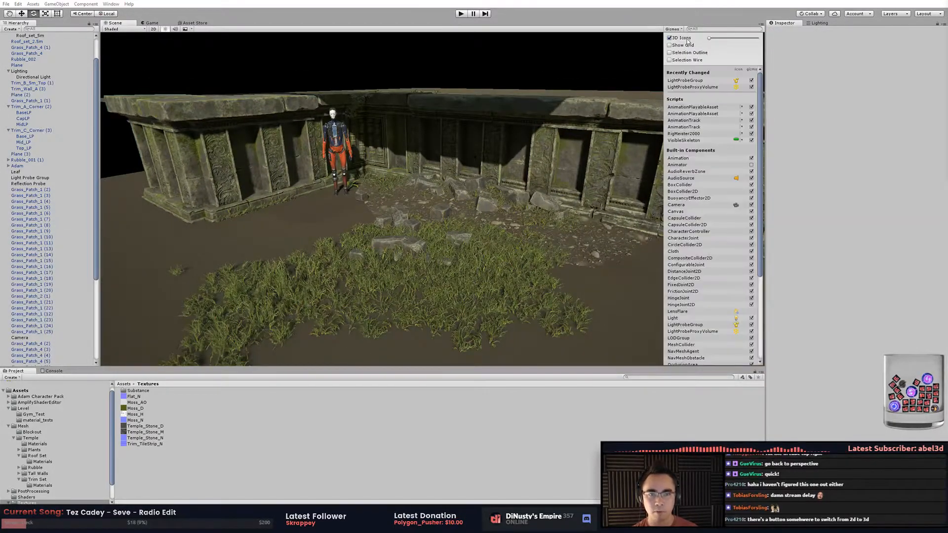
left_click(712, 39)
left_click_drag(714, 38, 740, 39)
left_click(507, 122)
Select the Light Probe Group beside the orange-legged character and examine its probe layout around the wall and grass.
left_click_drag(507, 122, 431, 191, "alt")
left_click(388, 213)
middle_click_drag(390, 213, 426, 220)
left_click_drag(429, 220, 438, 184, "alt")
scroll(429, 195, "up", 2)
left_click(475, 74)
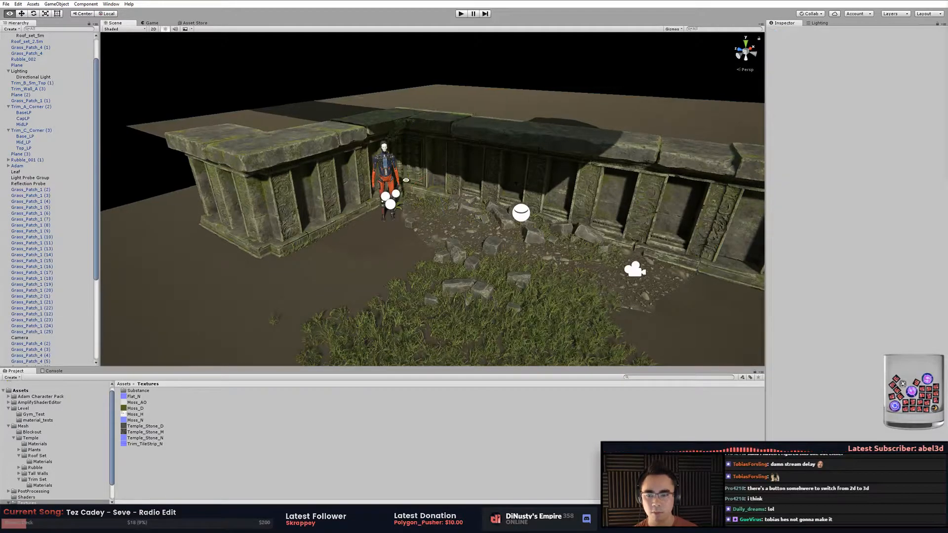
scroll(429, 148, "up", 1)
left_click(389, 198)
left_click_drag(468, 198, 446, 197, "alt")
middle_click_drag(446, 197, 531, 175)
scroll(531, 175, "down", 5)
mouse_move(439, 149)
left_mouse_down("alt")
mouse_move(514, 94)
mouse_move(425, 178)
mouse_move(465, 187)
mouse_move(446, 144)
left_mouse_up("alt")
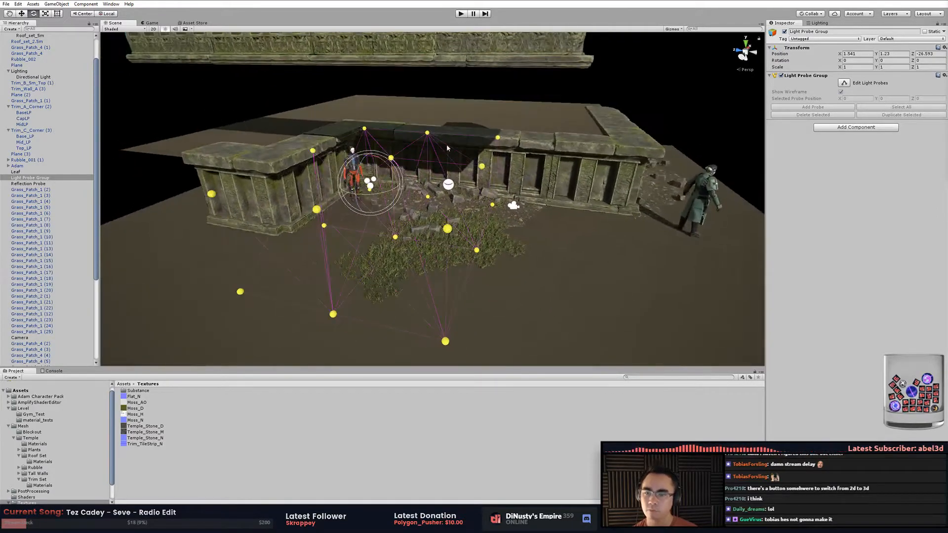
Examine the temple ruins in the realtime GI Indirect draw mode and in the realtime GI Albedo draw mode.
left_click(124, 29)
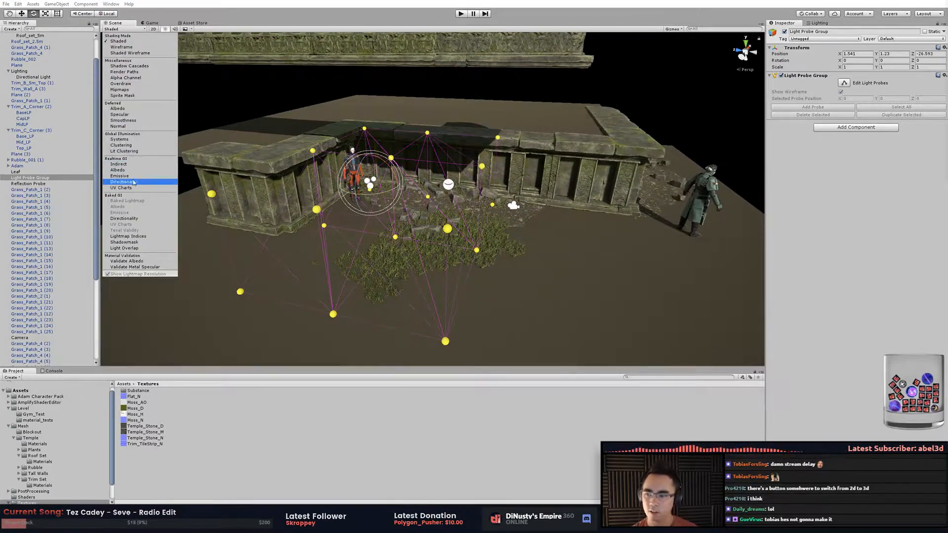
left_click(141, 164)
mouse_move(439, 172)
left_mouse_down("alt")
mouse_move(348, 198)
mouse_move(428, 176)
left_mouse_up("alt")
left_click(115, 29)
left_click(122, 170)
mouse_move(323, 234)
left_mouse_down("alt")
mouse_move(358, 212)
mouse_move(445, 196)
left_mouse_up("alt")
left_click_drag(465, 176, 621, 185, "alt")
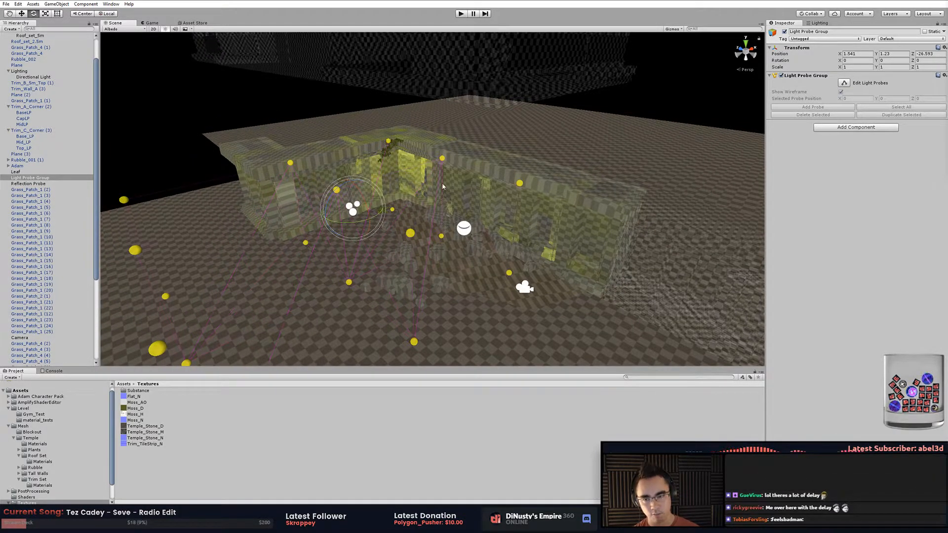
left_click_drag(424, 164, 498, 182, "alt")
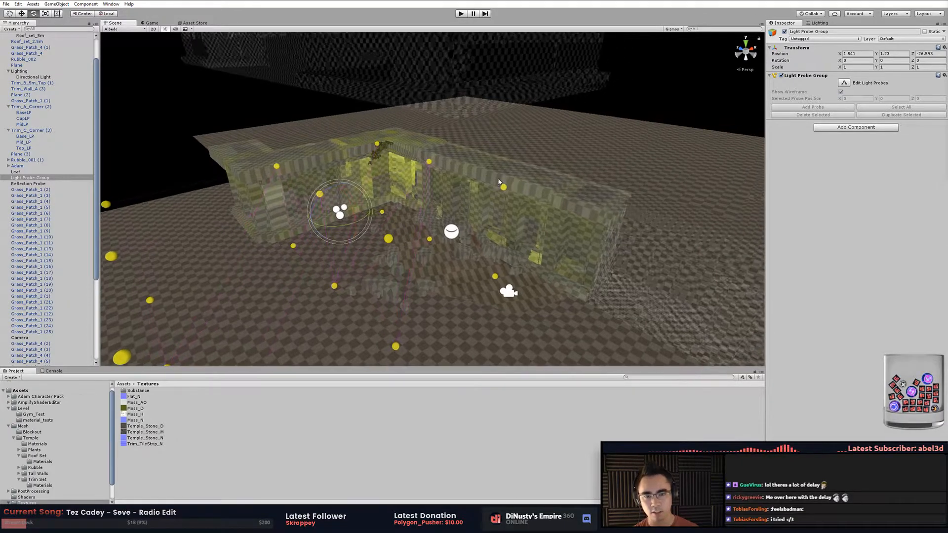
Check the Static setting on the Trim_Wall_A (3) wall piece and the Rubble_002 and Rubble_001 (1) objects, and examine their albedo.
left_click(500, 193)
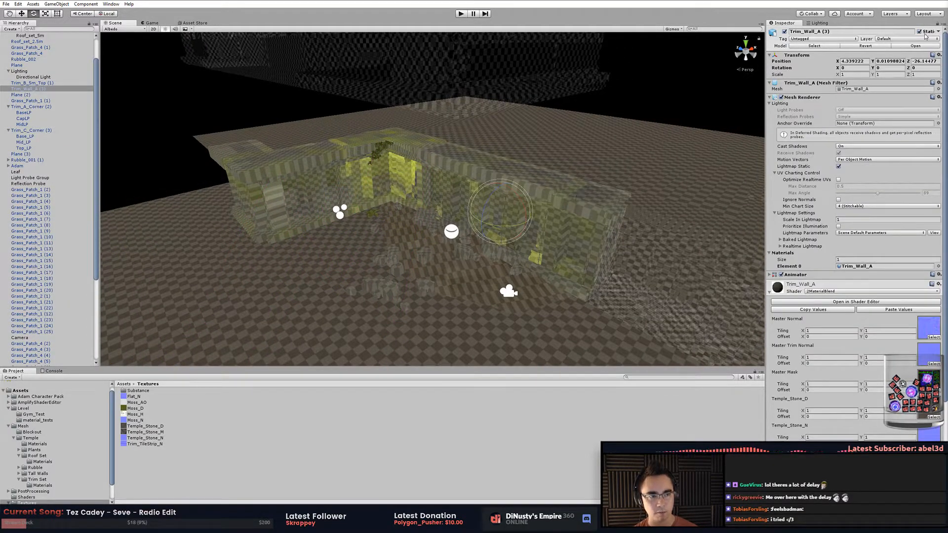
left_click_drag(444, 163, 543, 197, "alt")
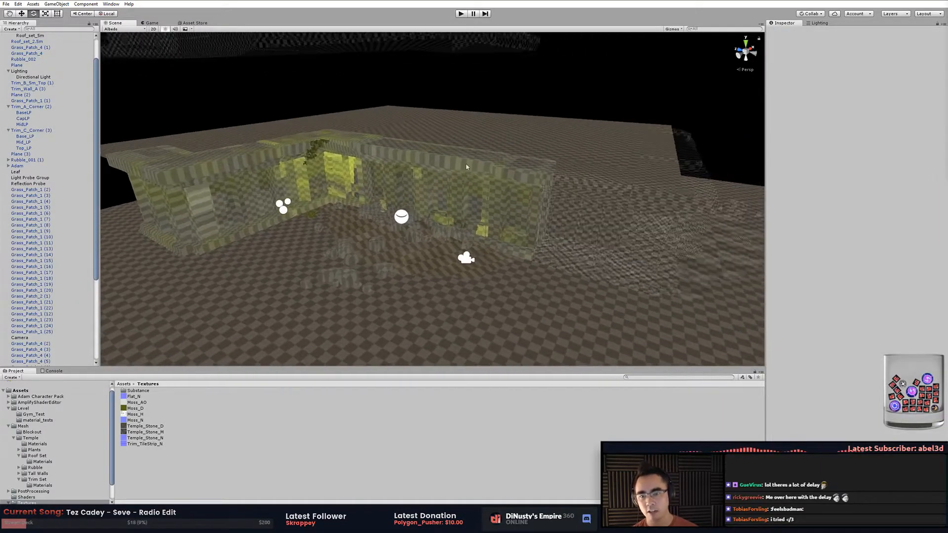
left_click_drag(602, 194, 584, 183, "alt")
left_click_drag(510, 184, 616, 183, "alt")
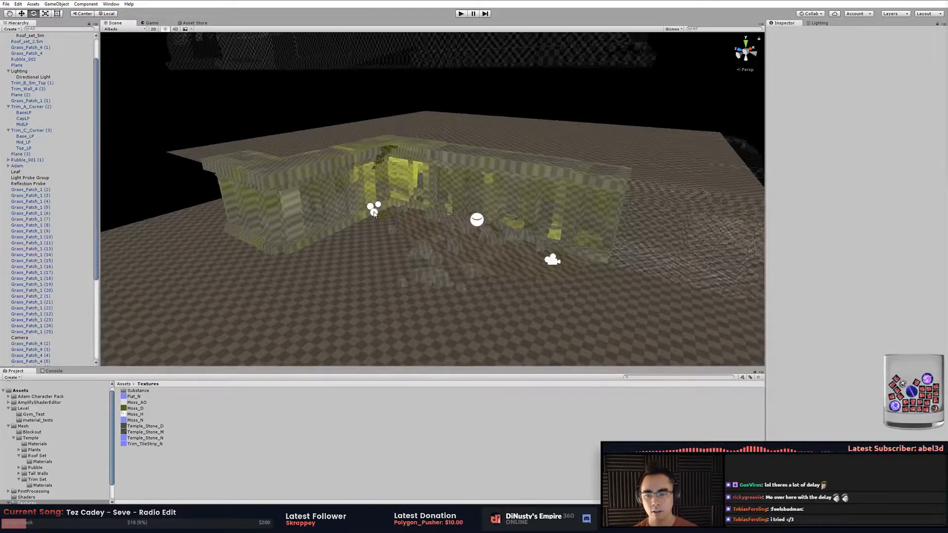
left_click(435, 258)
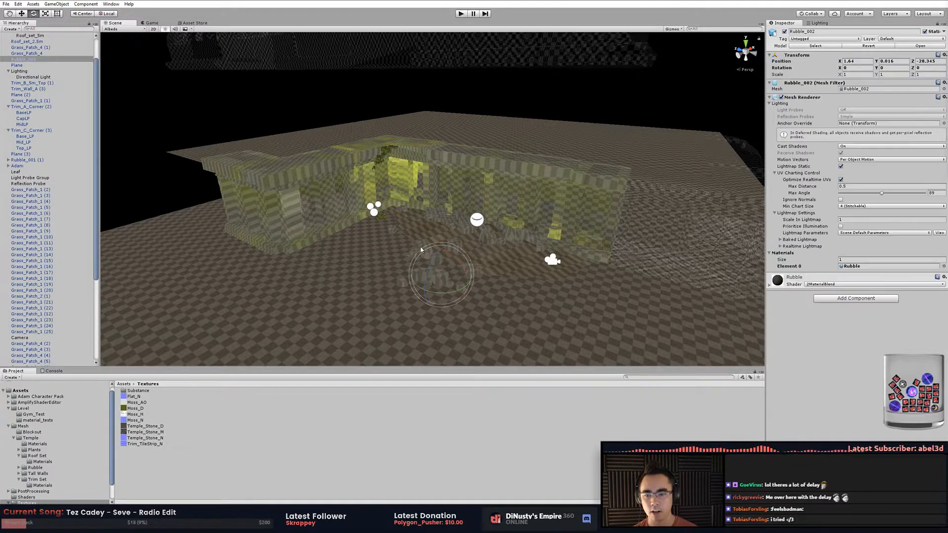
left_click(421, 245)
middle_click_drag(422, 245, 402, 222)
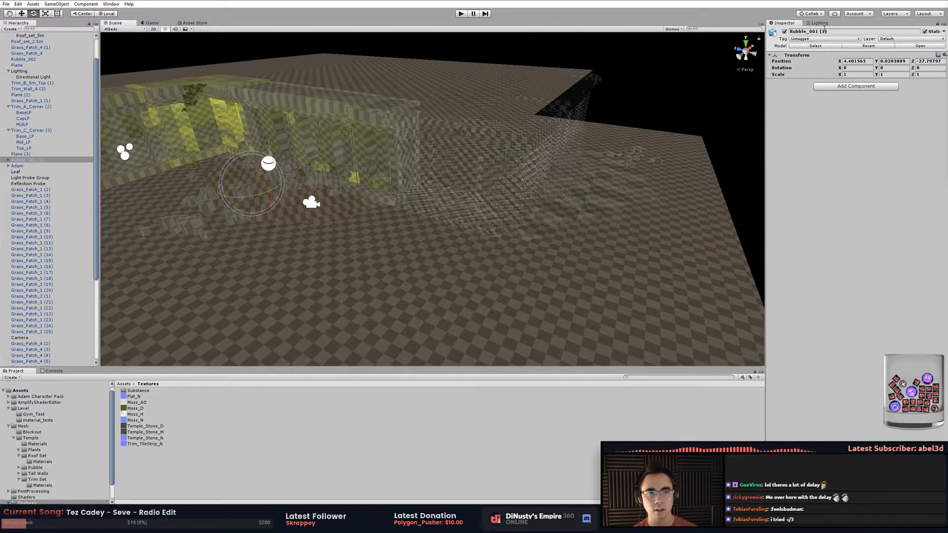
left_click_drag(420, 163, 514, 134, "alt")
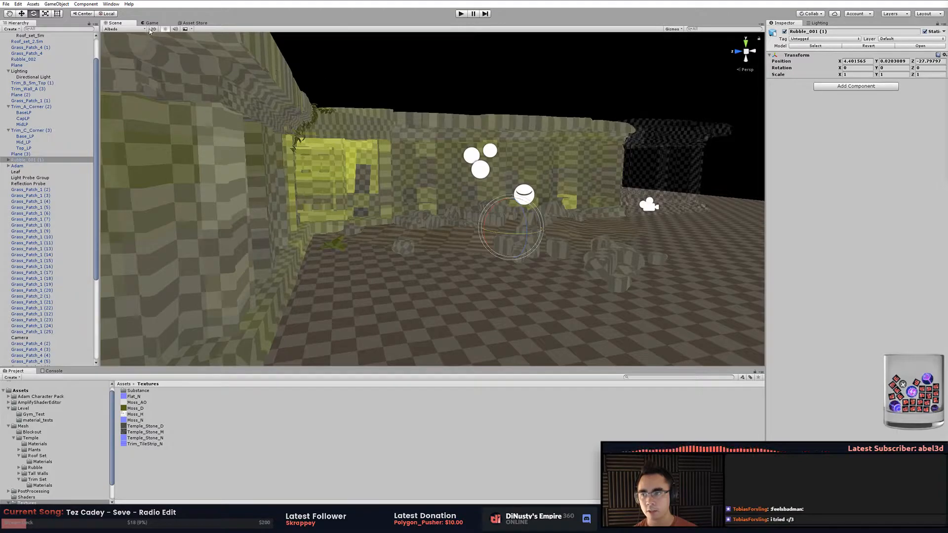
Return the scene view to Shaded and select the Adam character to check its Static setting.
left_click(126, 29)
left_click(118, 41)
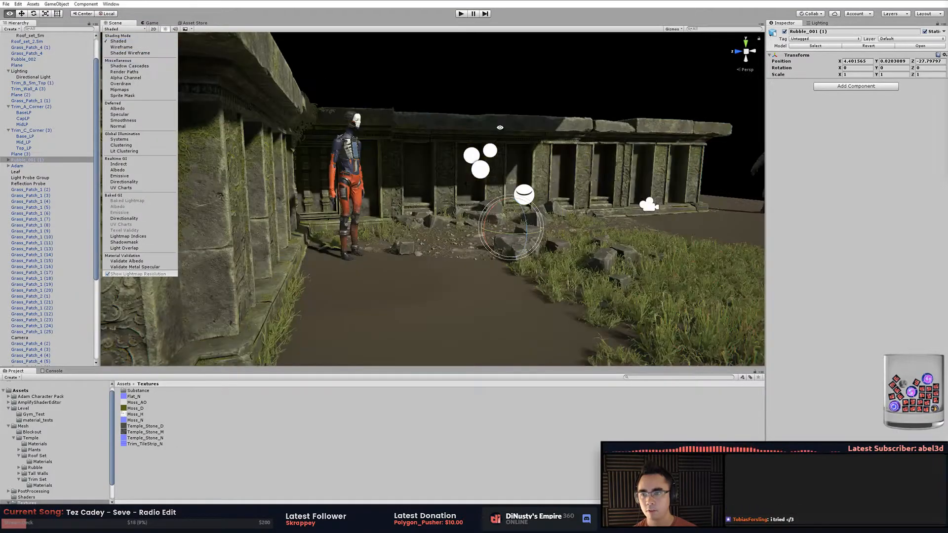
left_click_drag(501, 127, 489, 132, "alt")
left_click(356, 153)
left_click_drag(363, 154, 399, 190, "alt")
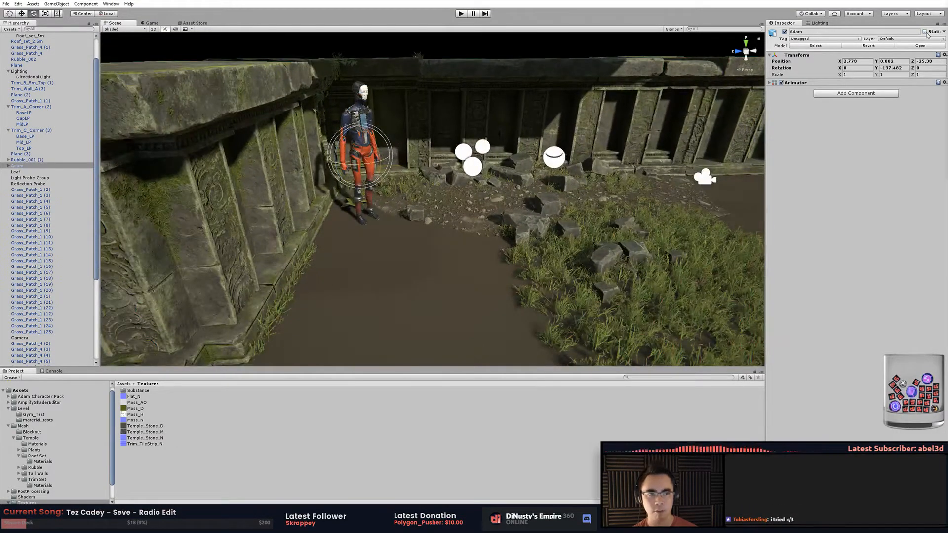
Activate the Move tool and select the Light Probe Group to examine how its probes surround the ruins.
left_click_drag(501, 142, 508, 149, "alt")
key("w")
left_click_drag(346, 163, 389, 184)
left_click(470, 181)
left_click_drag(469, 181, 437, 201, "alt")
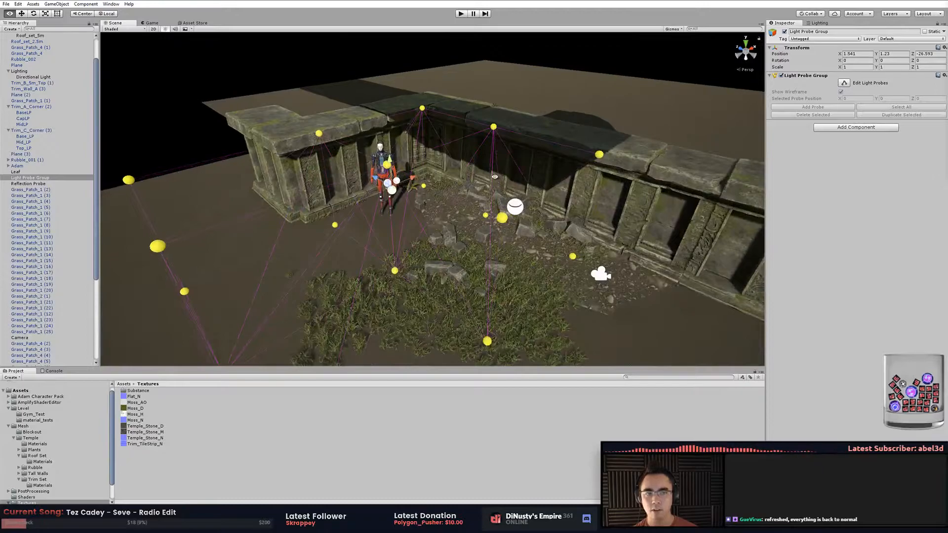
left_click_drag(501, 184, 462, 131, "alt")
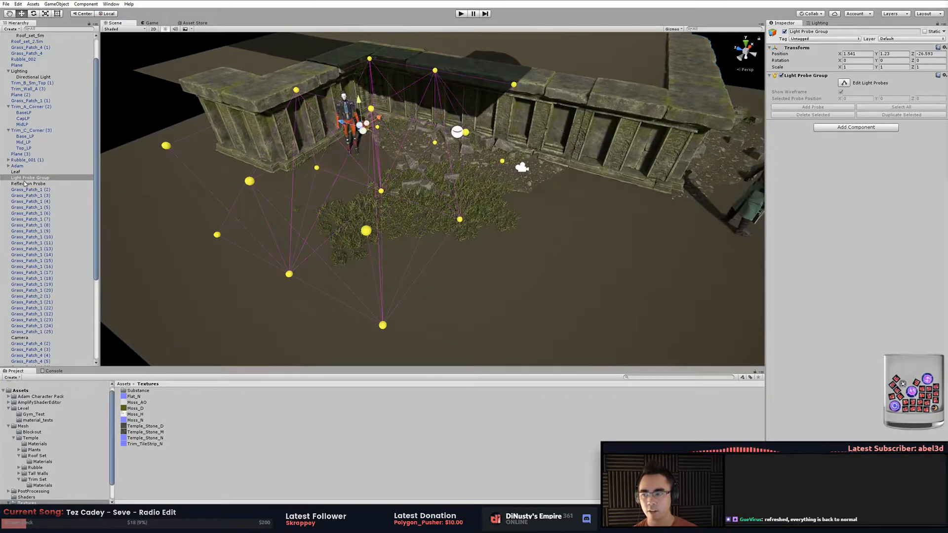
left_click_drag(435, 157, 419, 84, "alt")
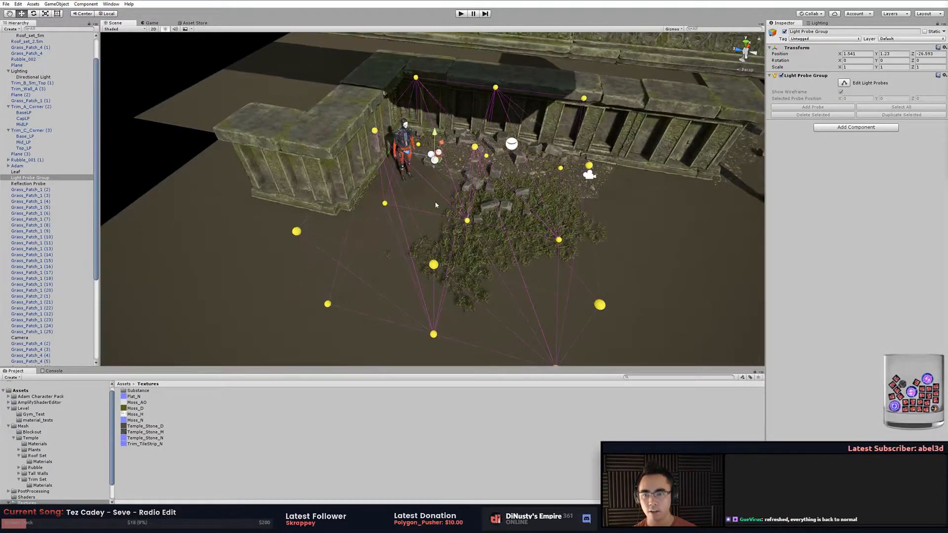
With light probe editing enabled, duplicate the outer column of probes and move it outward to extend the grid along the long wall.
left_click(500, 96)
key("ctrl+z")
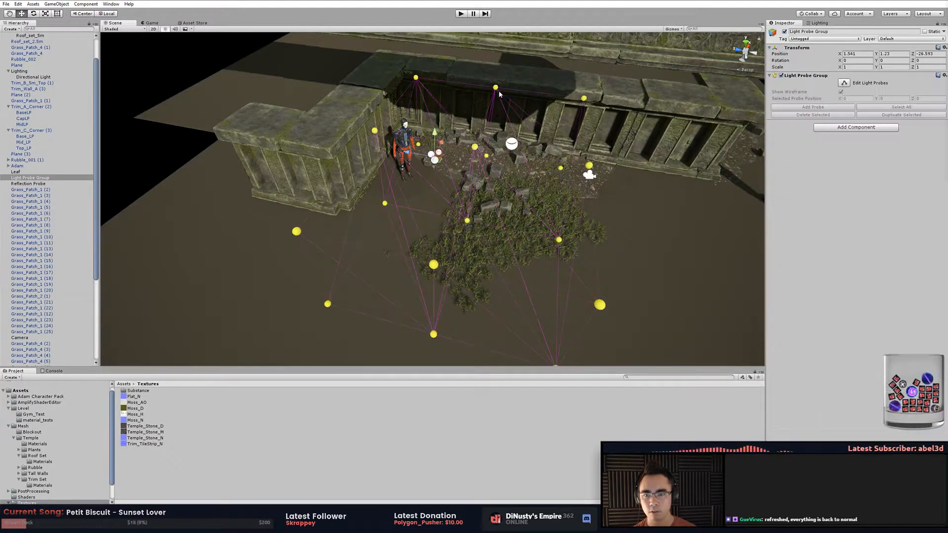
left_click(496, 89)
left_click_drag(488, 87, 554, 299)
left_click_drag(488, 188, 541, 164)
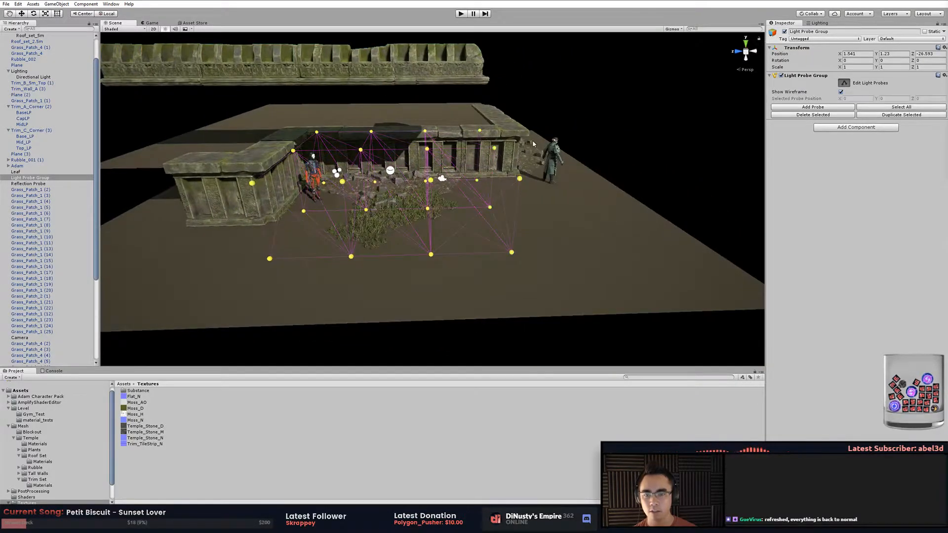
left_click(431, 159)
Switch the scene view to the realtime GI Indirect draw mode with the light probes displayed over the ruins.
left_click_drag(431, 160, 420, 180, "alt")
scroll(425, 173, "up", 3)
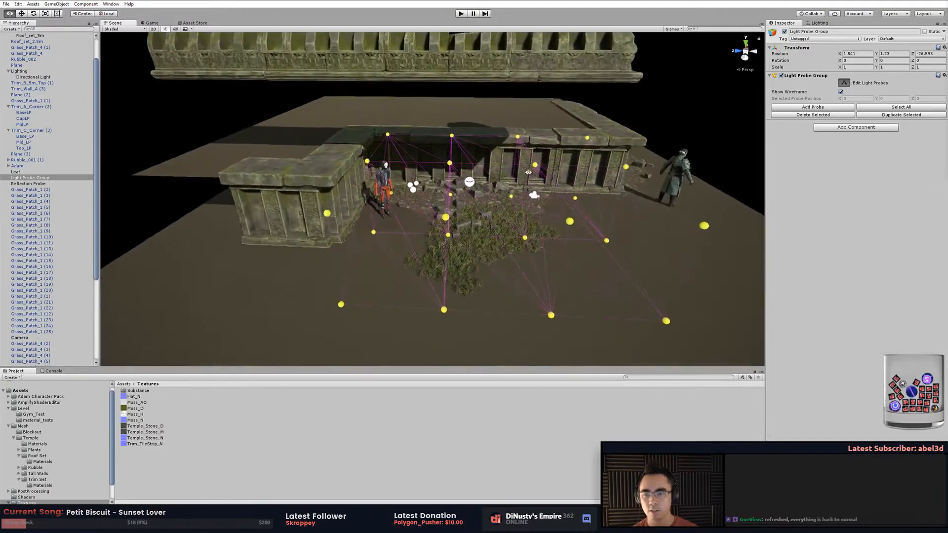
left_click_drag(535, 138, 468, 142, "alt")
middle_click_drag(469, 142, 488, 170)
scroll(494, 170, "up", 4)
left_click_drag(542, 168, 546, 145, "alt")
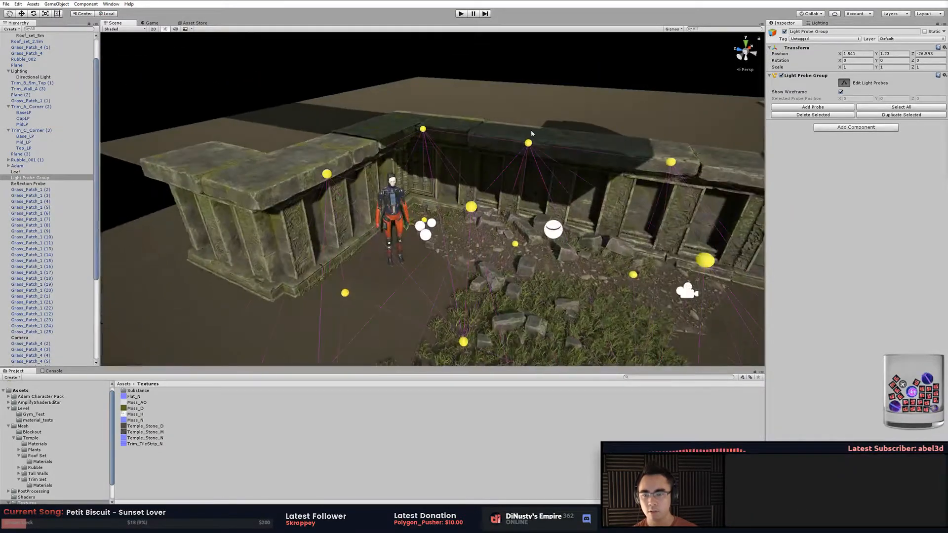
left_click(112, 29)
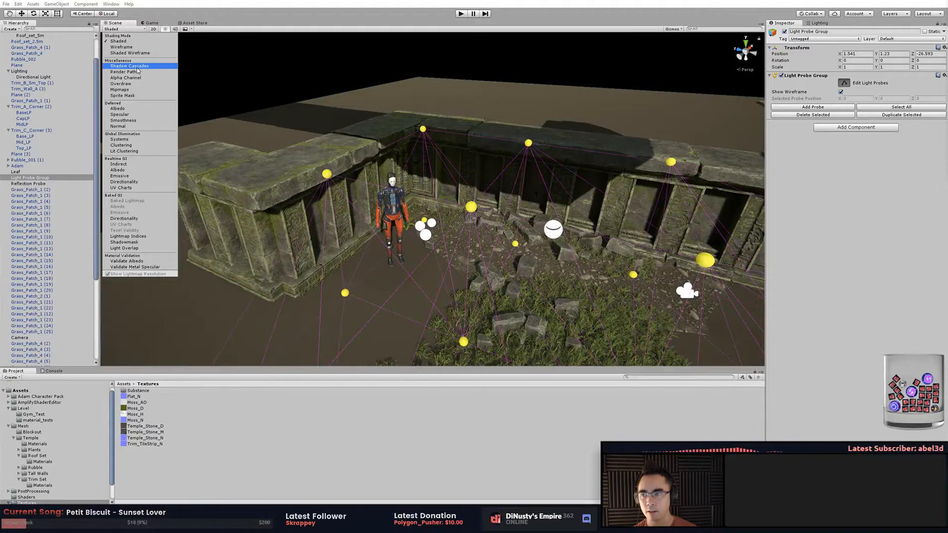
left_click(118, 164)
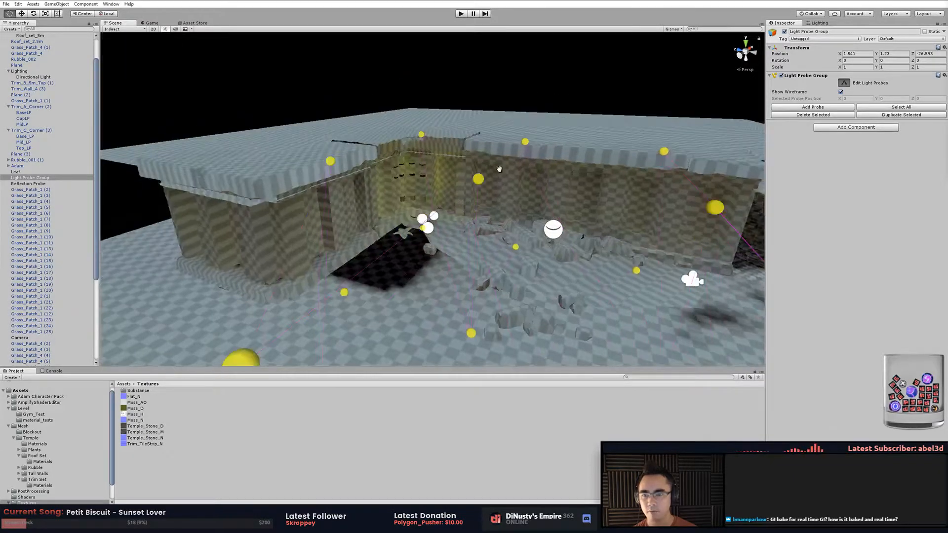
left_click_drag(355, 167, 521, 204, "alt")
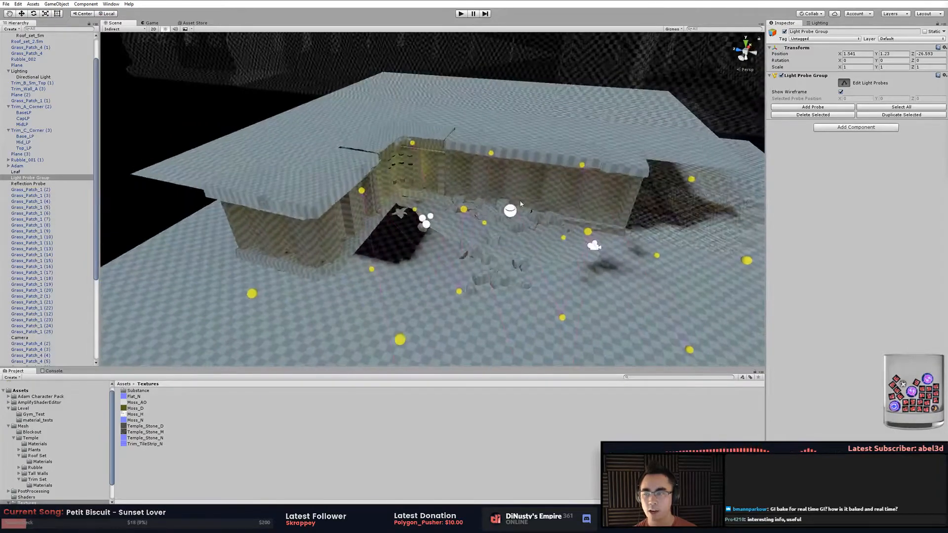
Select individual light probes at the inner corner and by the wall, and examine the indirect bounce light around them.
left_click(412, 144)
left_click_drag(412, 144, 498, 91, "alt")
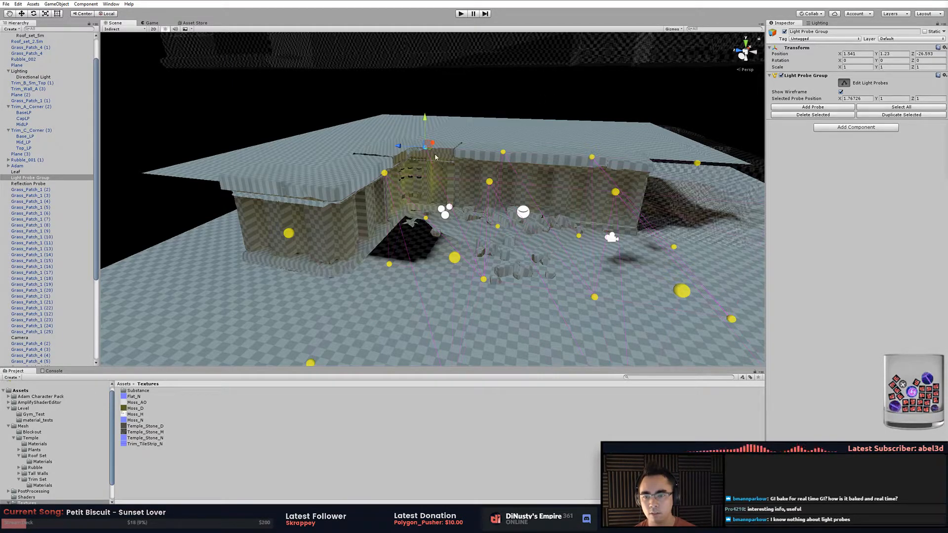
left_click(490, 181)
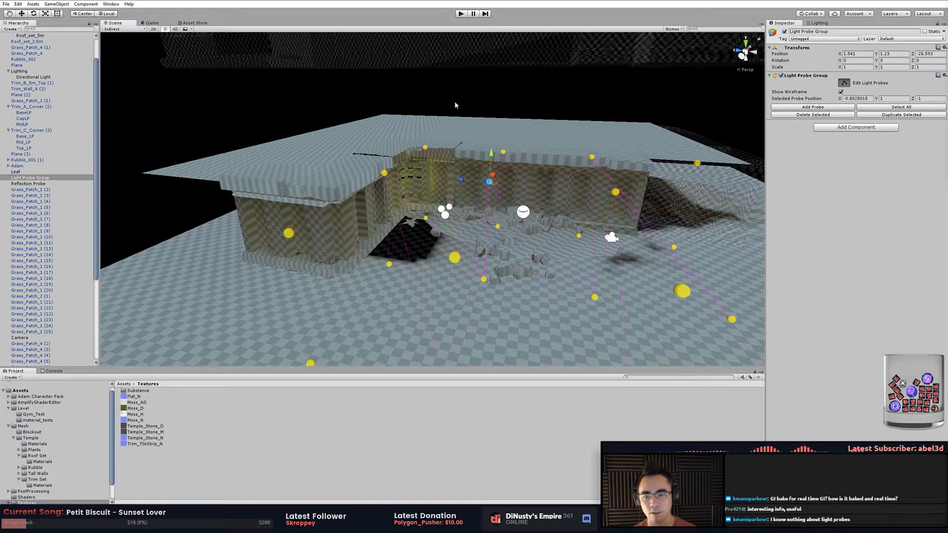
left_click(424, 149)
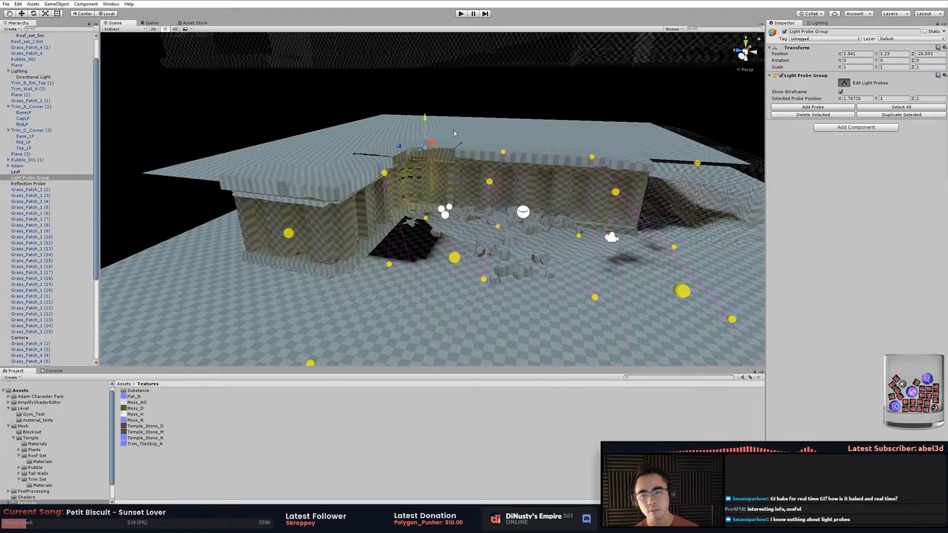
middle_click_drag(577, 152, 523, 213)
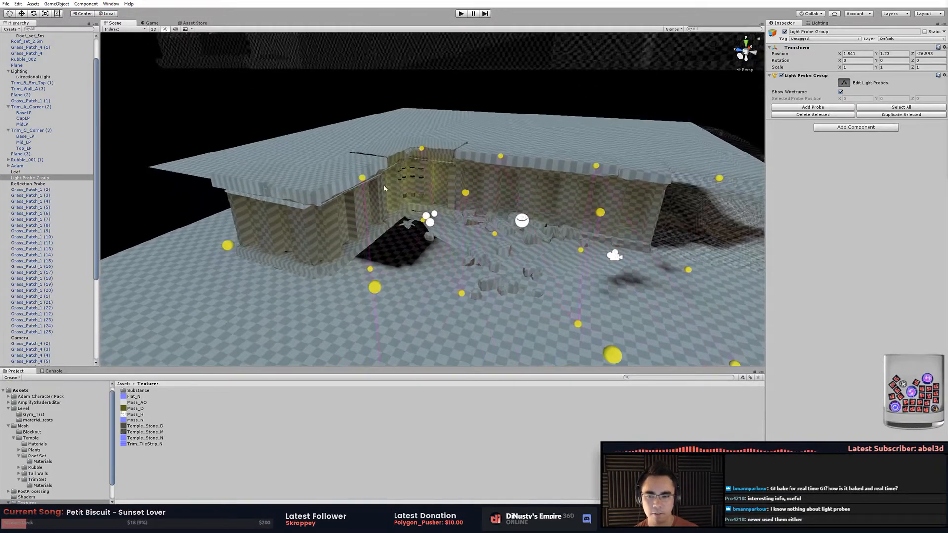
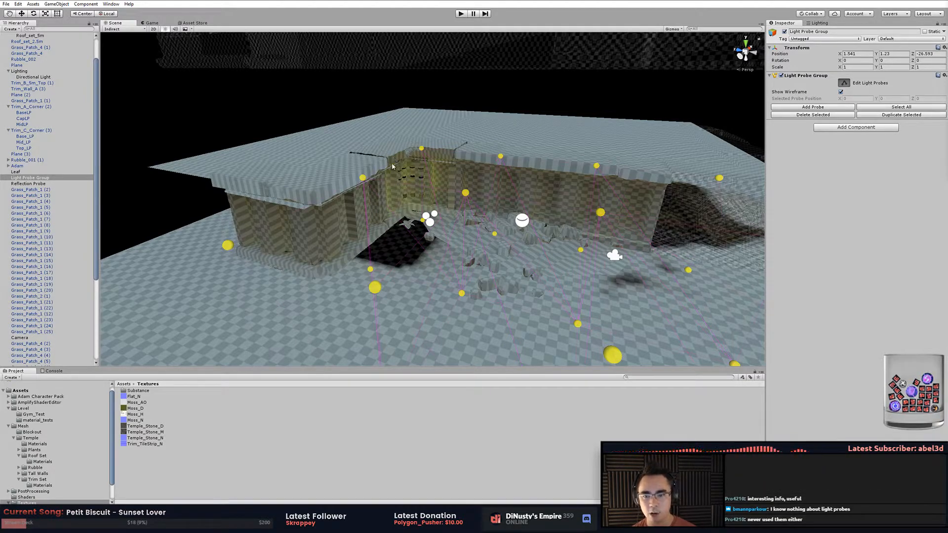
mouse_move(415, 236)
left_mouse_down("alt")
mouse_move(427, 256)
mouse_move(420, 245)
left_mouse_up("alt")
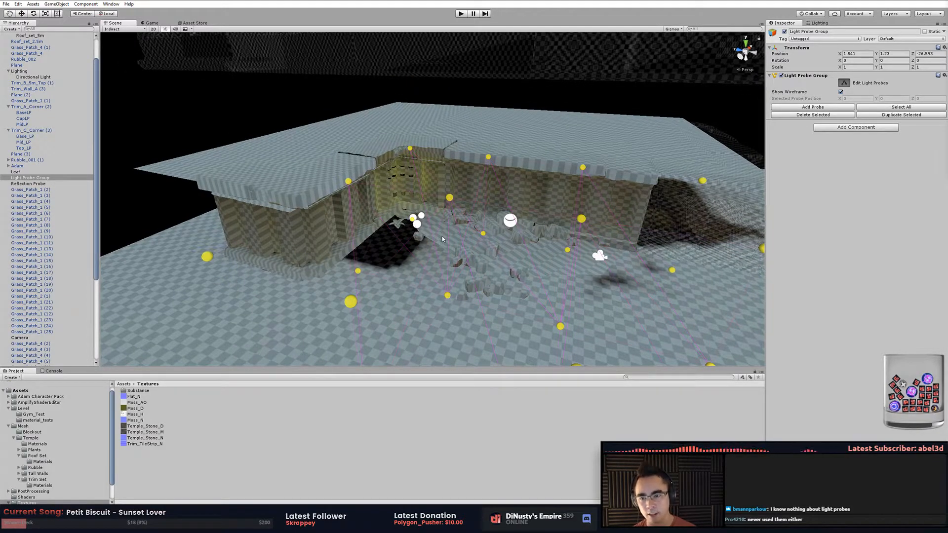
left_click_drag(332, 173, 348, 113, "alt")
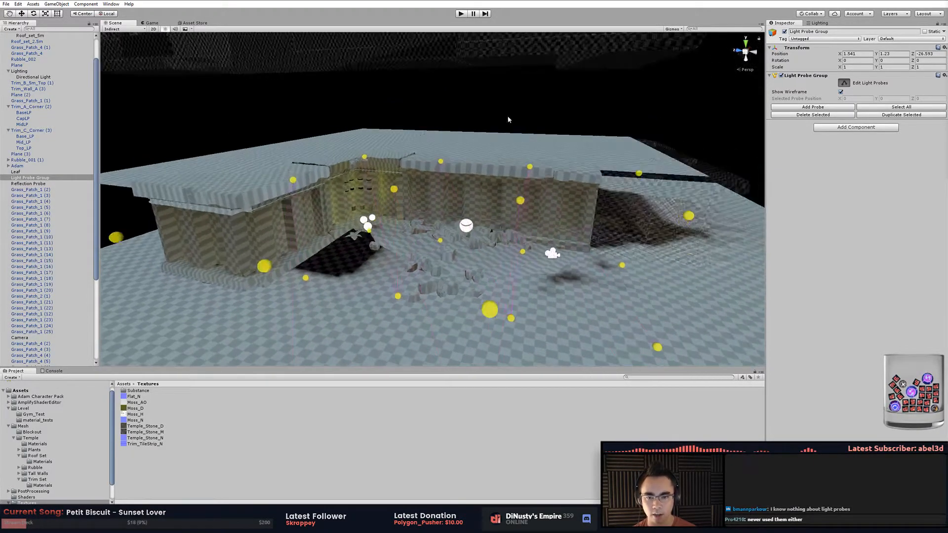
left_click_drag(262, 157, 478, 200, "alt")
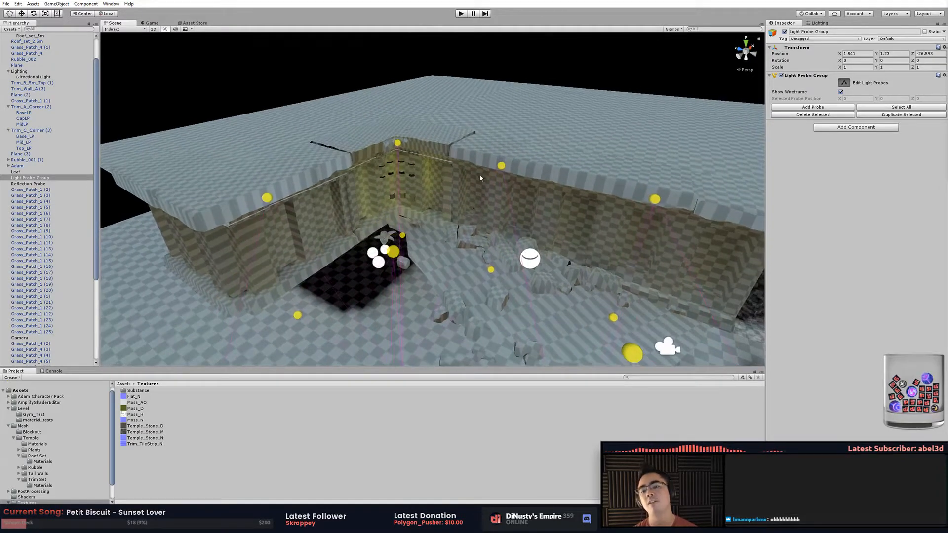
Rotate the Directional Light to a Y rotation of about -158.2.
left_click(33, 77)
left_click_drag(385, 158, 459, 137, "alt")
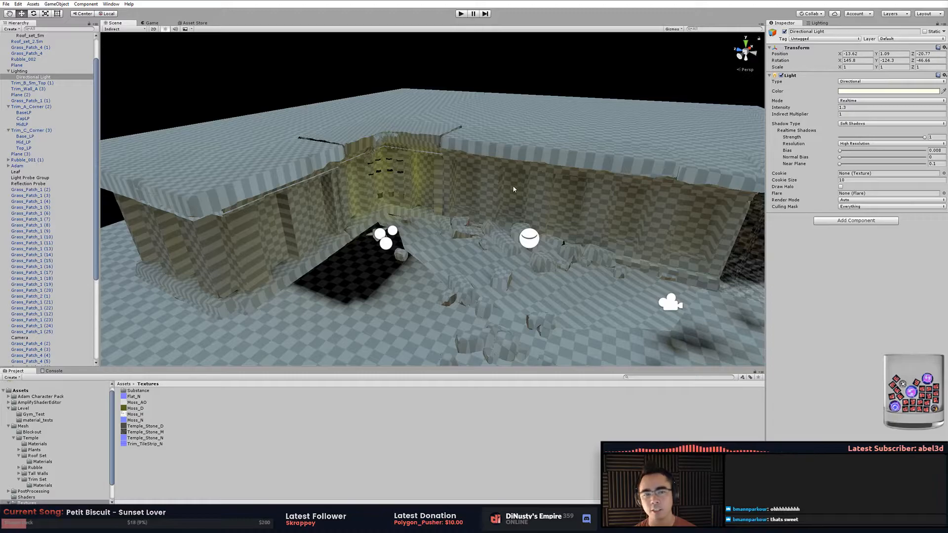
left_click_drag(512, 187, 515, 183, "alt")
left_click_drag(873, 58, 852, 65)
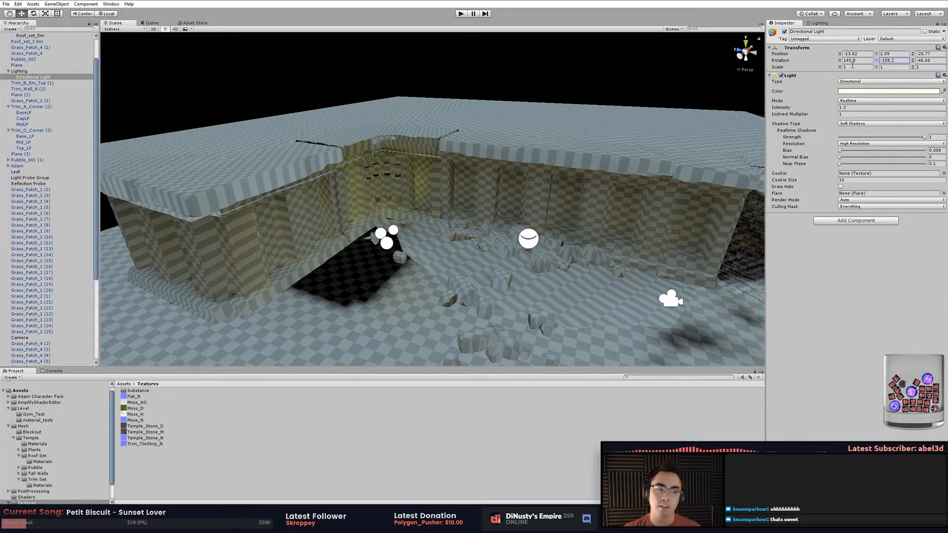
left_click(518, 87)
Select the Light Probe Group and examine its probes against the indirect lighting in the wall corner.
scroll(462, 130, "down", 5)
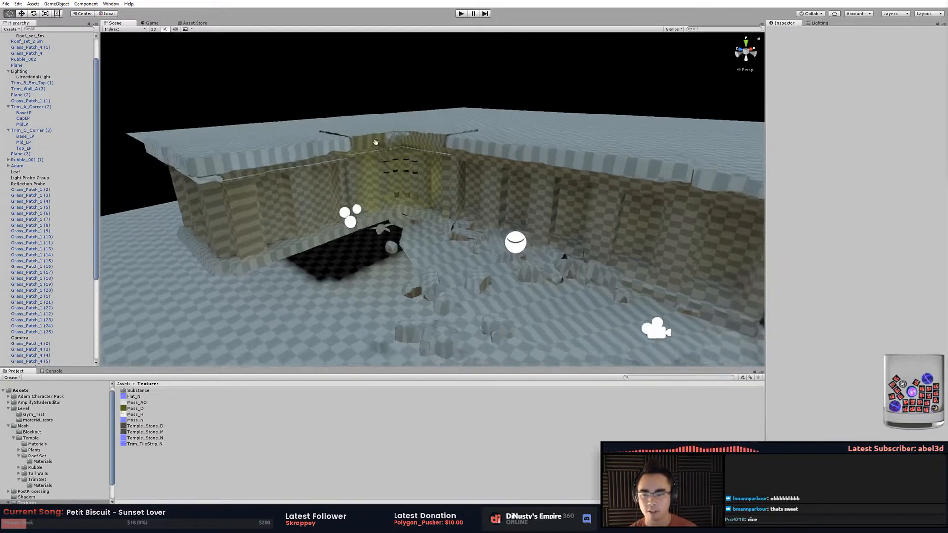
left_click(320, 219)
key("a")
right_click_drag(437, 230, 446, 224)
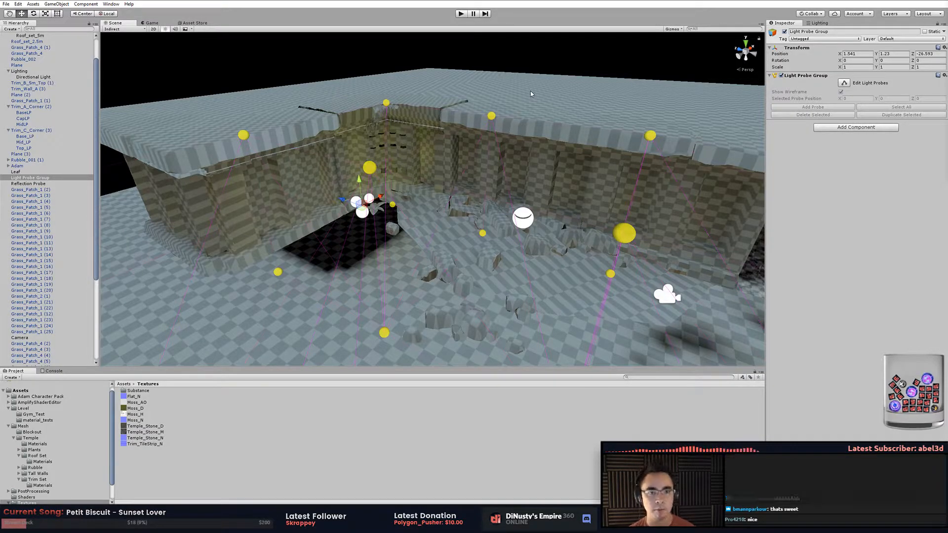
middle_click_drag(481, 115, 492, 130)
scroll(491, 130, "down", 4)
left_click_drag(488, 131, 501, 146, "alt")
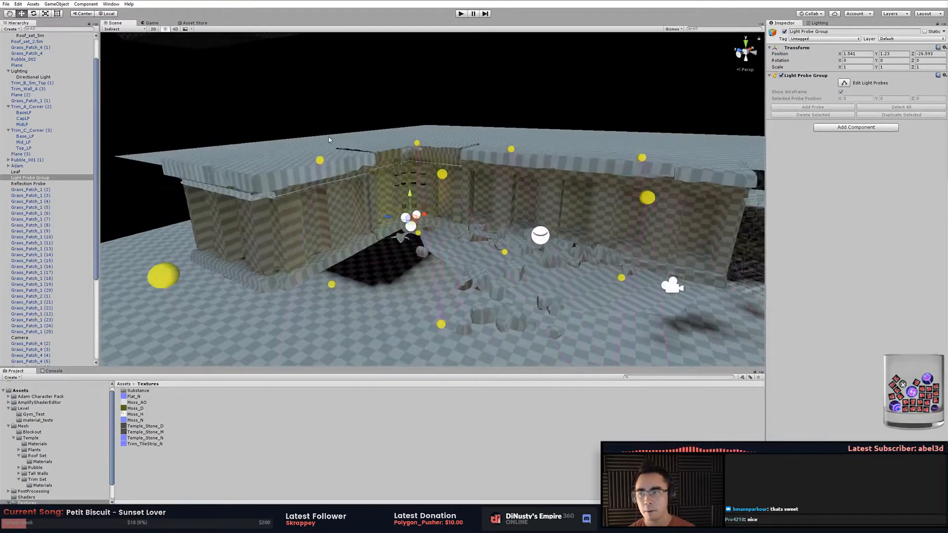
left_click(212, 127)
middle_click_drag(442, 138, 388, 107)
left_click(356, 184)
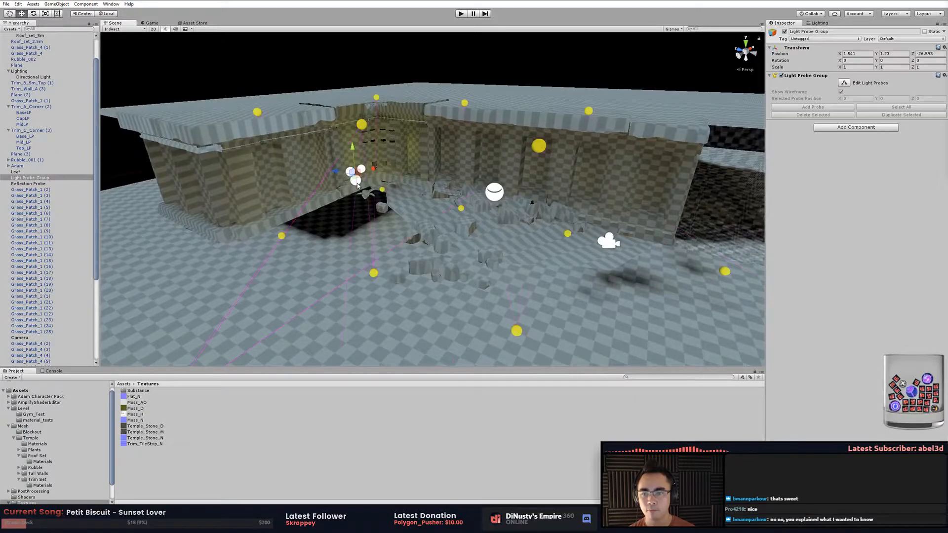
Switch the scene view back to Shaded and disable the Light component on the Directional Light.
left_click(423, 78)
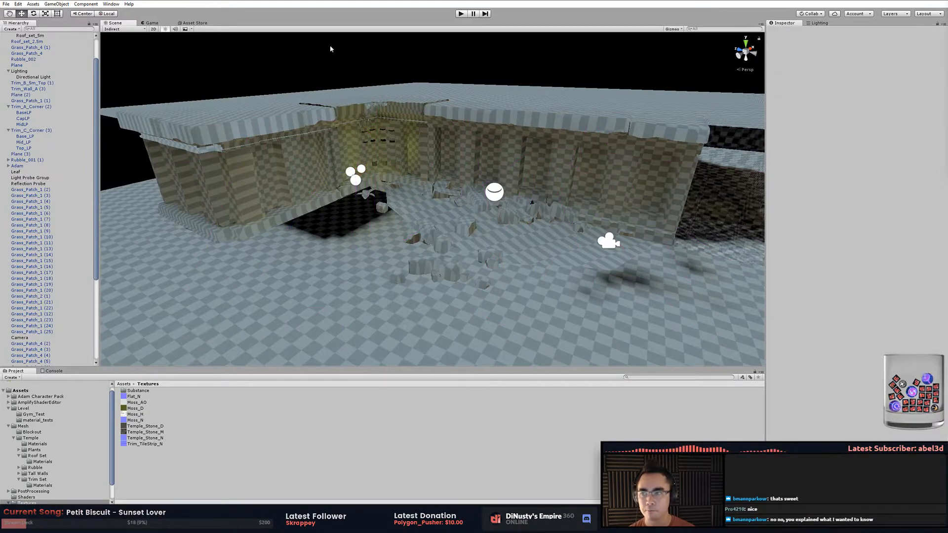
left_click(124, 29)
left_click(119, 36)
scroll(49, 74, "up", 3)
left_click(37, 107)
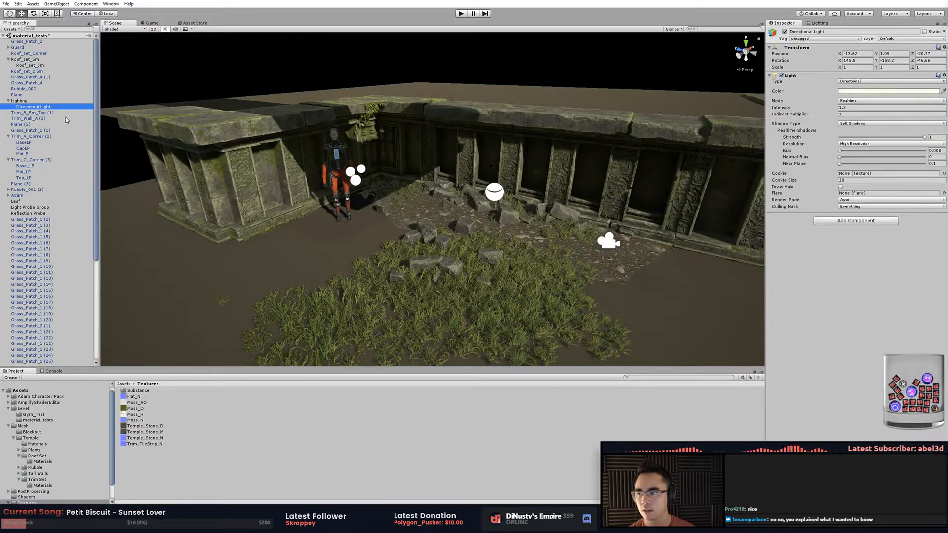
left_click(780, 76)
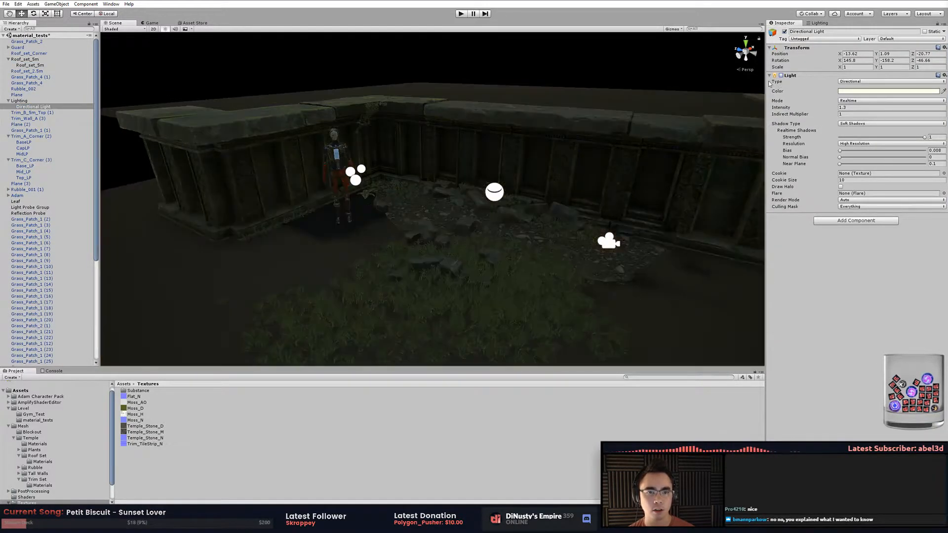
Turn on the skybox display in the scene view behind the darkened ruins.
left_click(617, 93)
left_click_drag(618, 93, 687, 25, "alt")
left_click(680, 30)
left_click(265, 23)
left_click(191, 29)
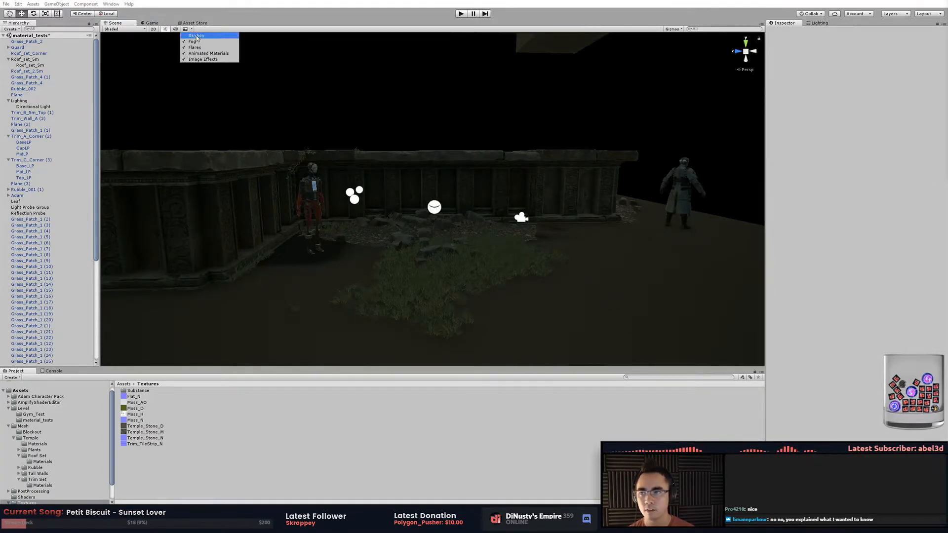
left_click(197, 36)
left_click_drag(486, 74, 532, 82, "alt")
middle_click_drag(532, 82, 397, 106, "alt")
mouse_move(397, 106)
left_mouse_down("alt")
mouse_move(444, 86)
mouse_move(380, 111)
left_mouse_up("alt")
right_click_drag(380, 111, 486, 146, "alt")
left_click_drag(486, 146, 380, 190, "alt")
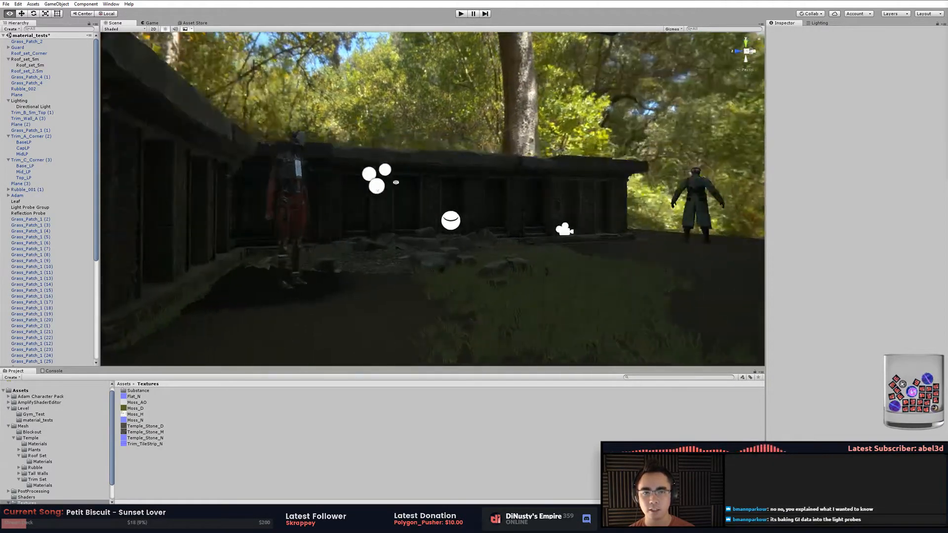
Set the environment lighting's Intensity Multiplier to 0 in the scene's lighting settings.
left_click(817, 23)
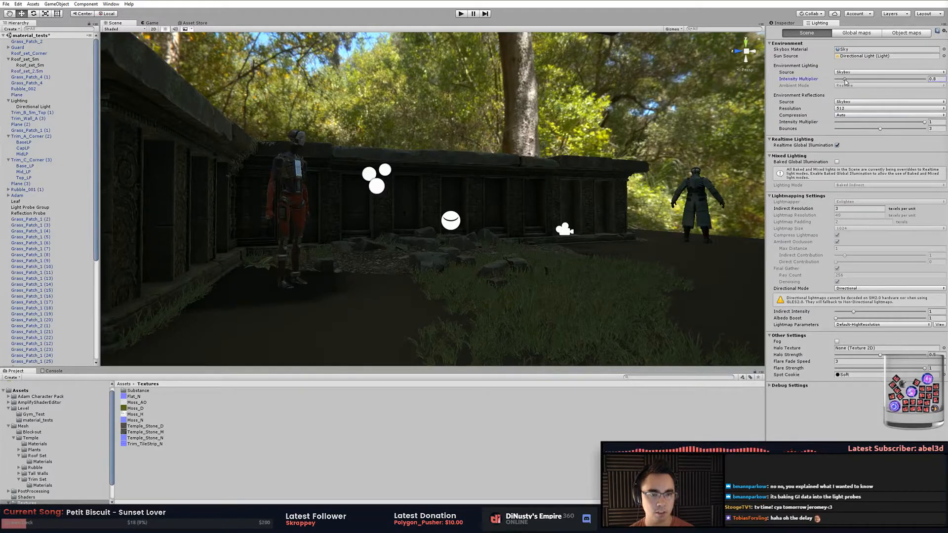
left_click_drag(845, 80, 823, 83)
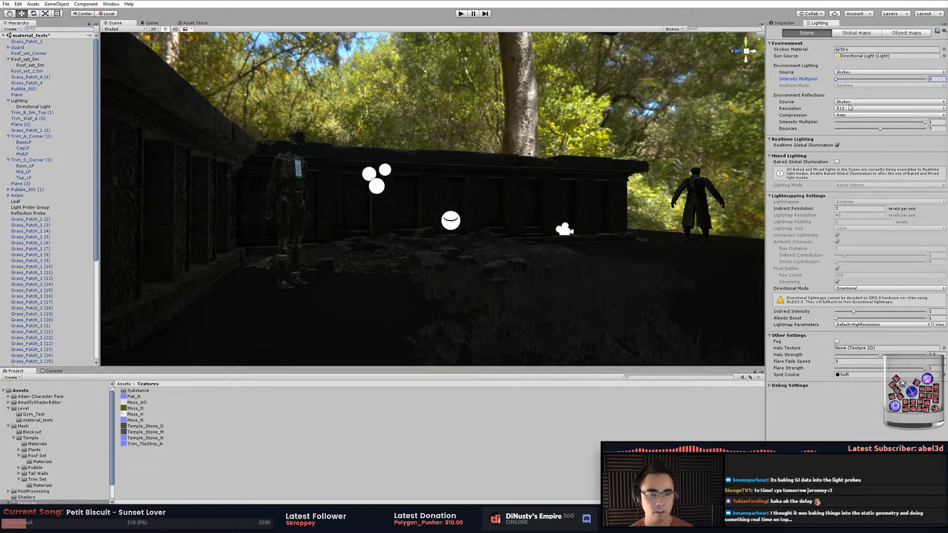
left_click_drag(691, 116, 623, 155, "alt")
right_click_drag(624, 154, 662, 197, "alt")
middle_click_drag(662, 197, 711, 183, "alt")
left_click_drag(711, 182, 624, 138, "alt")
Try lowering the environment reflections' Intensity Multiplier towards 0.
left_click(878, 129)
left_click_drag(924, 122, 857, 123)
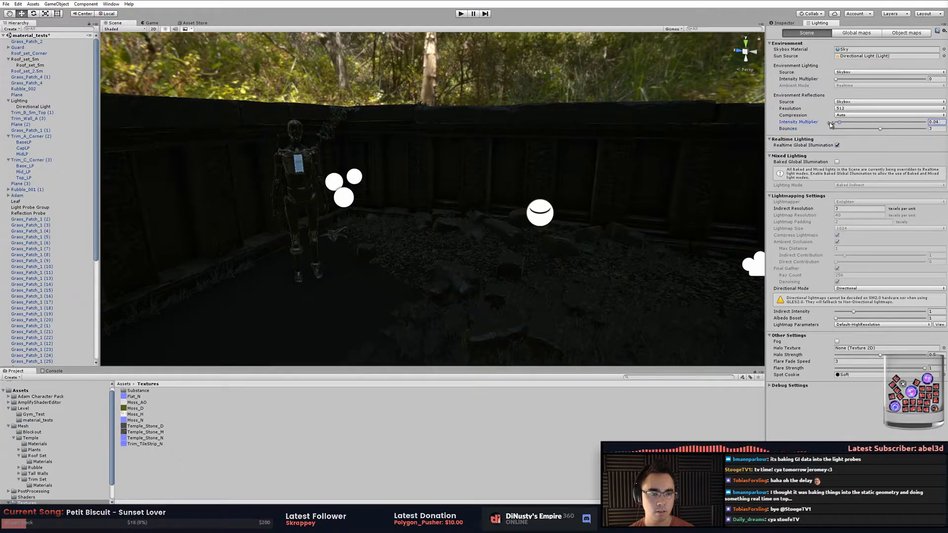
left_click_drag(711, 162, 643, 116, "alt")
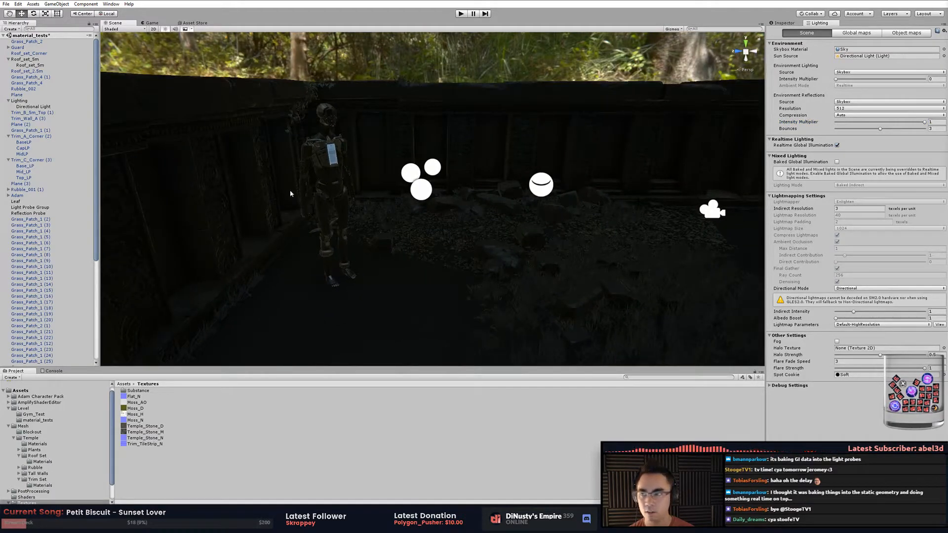
left_click_drag(93, 278, 93, 316)
left_click(8, 107)
left_click(9, 107)
scroll(36, 132, "down", 4)
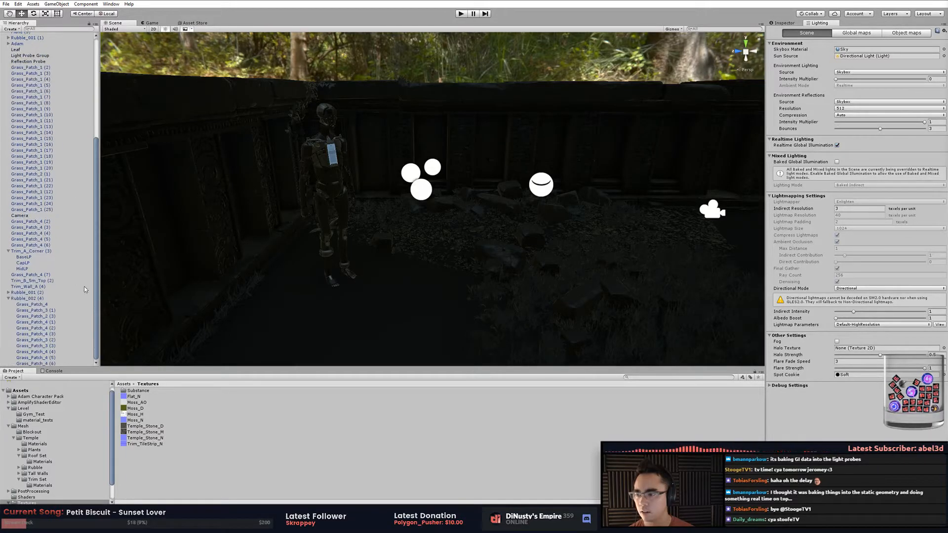
right_click(80, 322)
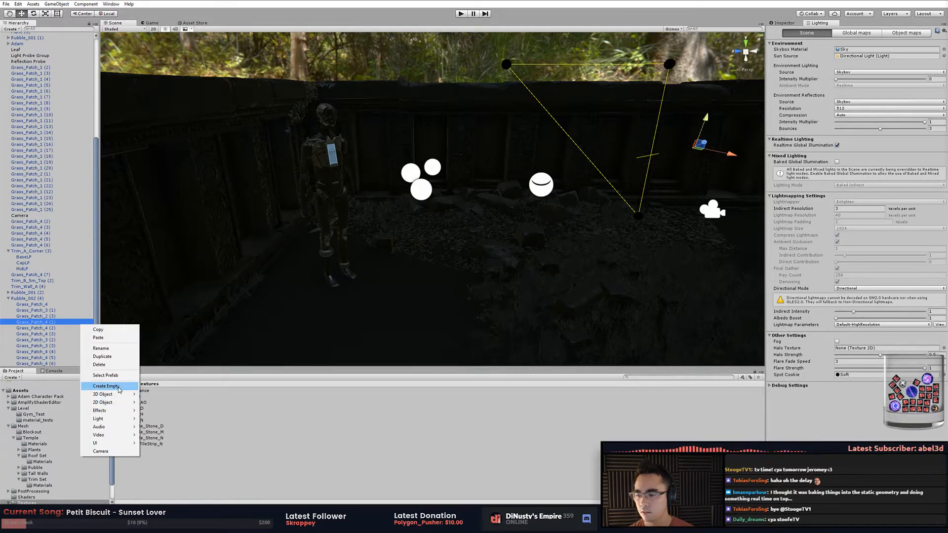
mouse_move(117, 424)
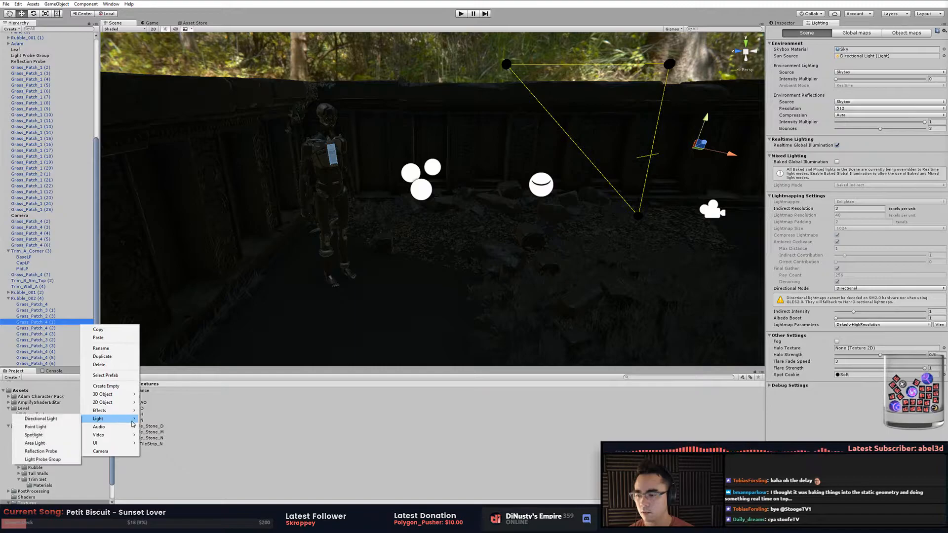
left_click(67, 434)
key("f")
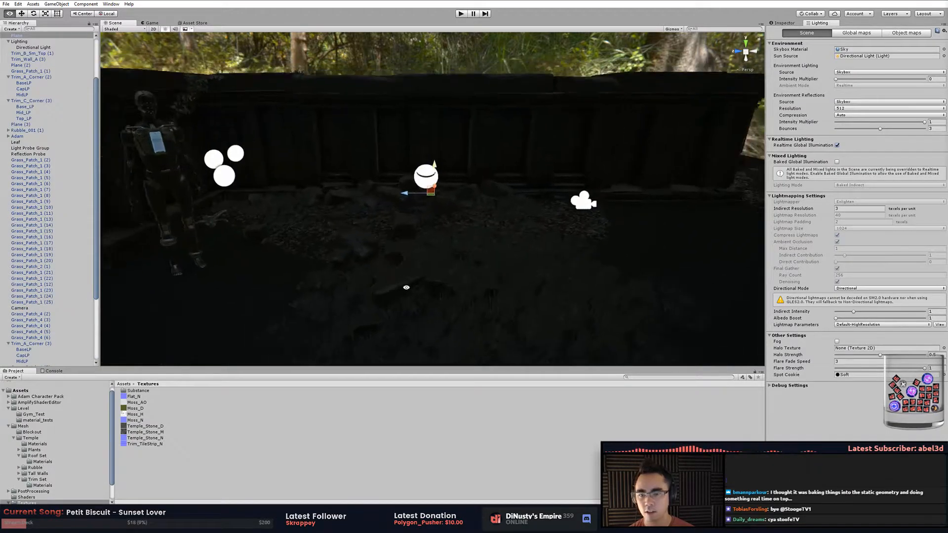
Select the Rubble_002 (4) pile beyond the end of the wall and frame it for a close view.
middle_click_drag(405, 286, 447, 237)
left_click_drag(581, 251, 539, 143, "alt")
left_click(554, 141)
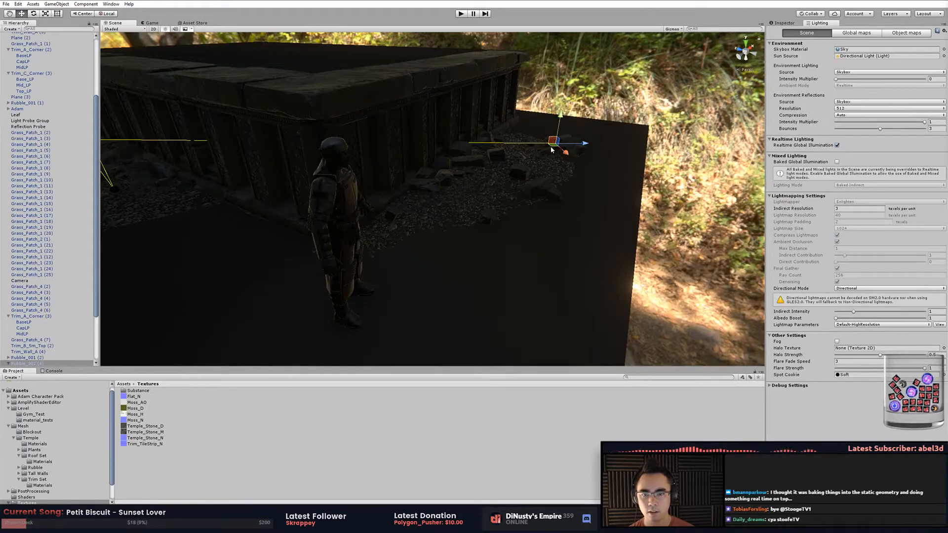
left_click(565, 141)
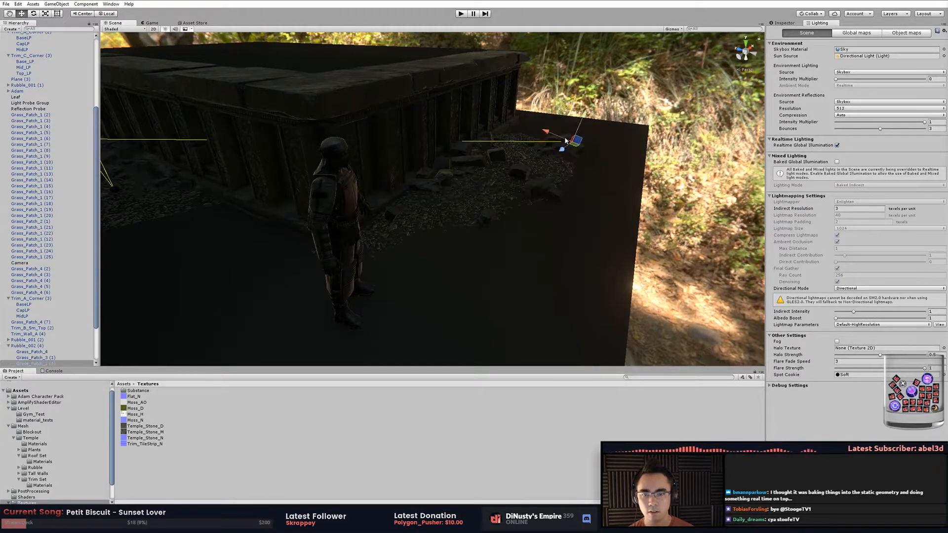
left_click(554, 142)
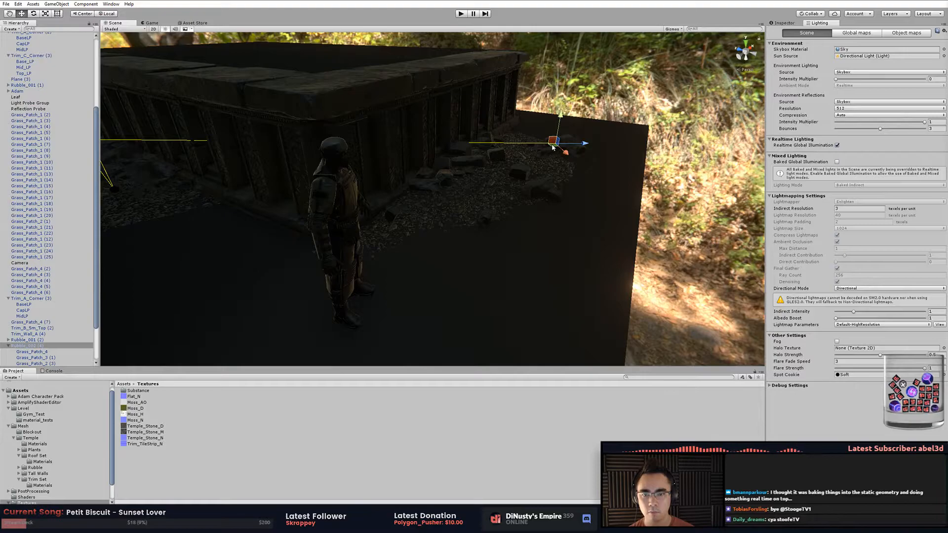
key("f")
left_click_drag(541, 249, 505, 188, "alt")
left_click(463, 173)
left_click(462, 171)
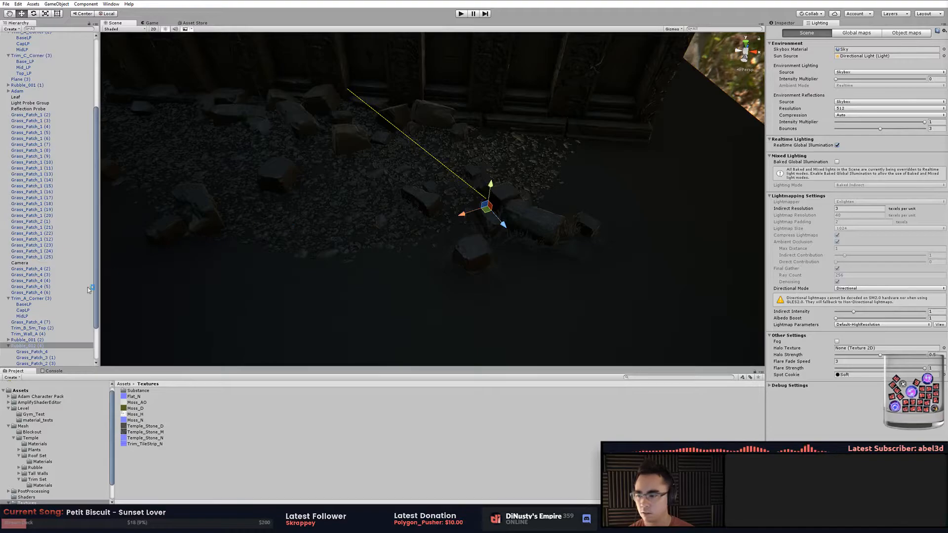
Duplicate the Rubble_002 (4) pile together with its grass patches.
scroll(39, 339, "down", 3)
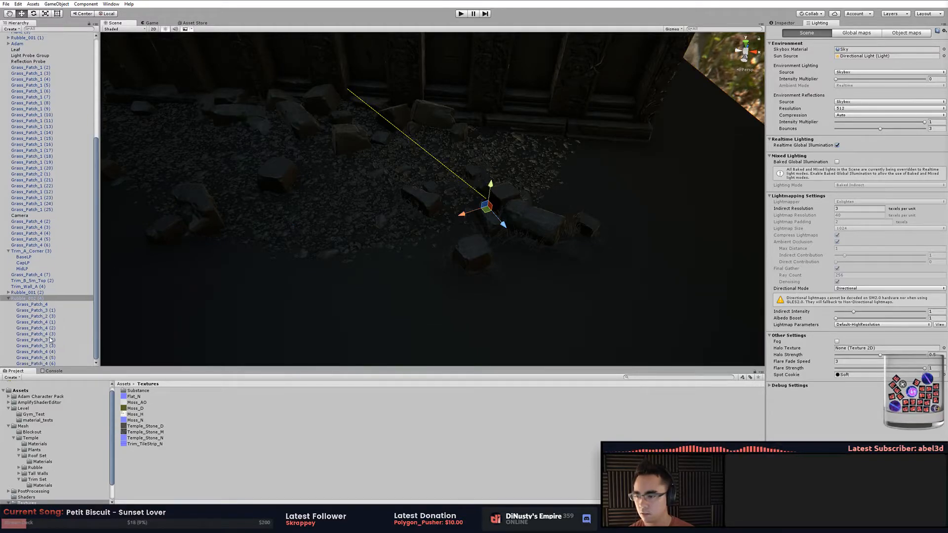
left_click(8, 298)
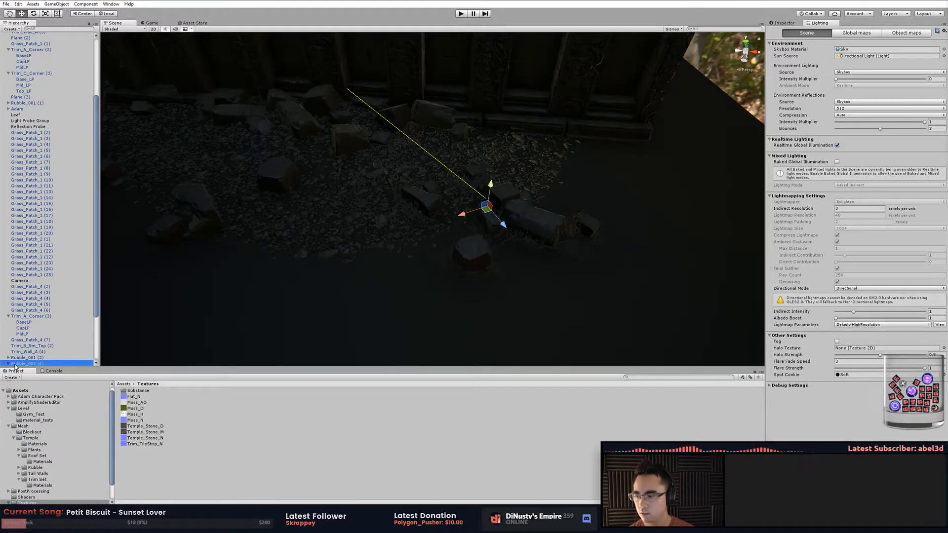
left_click(9, 364)
left_click(485, 214)
right_click_drag(443, 242, 489, 234)
Delete all grass patches parented under the duplicated rubble, Rubble_002 (5).
left_click(21, 299)
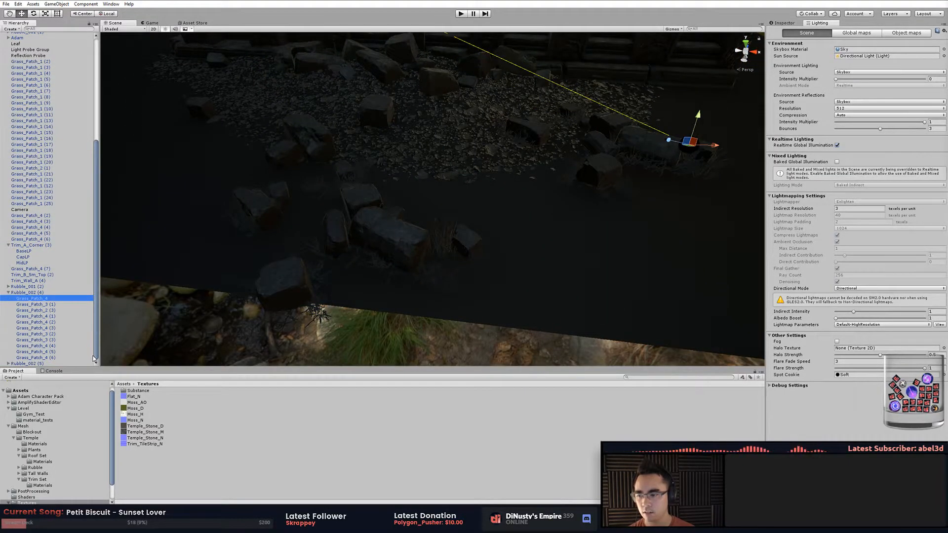
scroll(48, 330, "down", 3)
left_click(31, 305)
left_click(43, 364, "shift")
key("Delete")
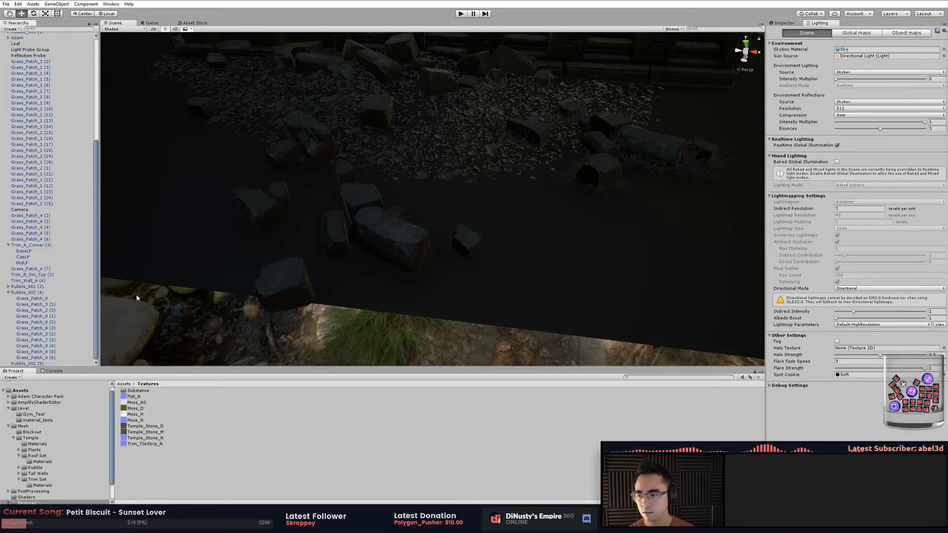
Move the duplicated rubble onto the open ground in front of the wall, to about X 1.885, Z -31.69.
left_click(349, 235)
left_click_drag(342, 219, 375, 239)
middle_click_drag(375, 239, 571, 179)
left_click_drag(571, 180, 629, 208, "alt")
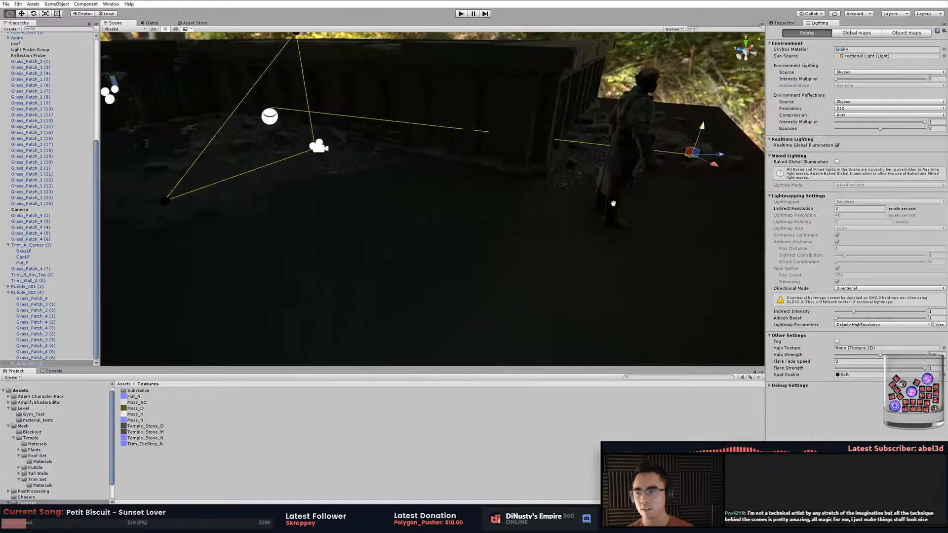
left_click_drag(408, 194, 459, 227, "alt")
left_click_drag(599, 162, 607, 212)
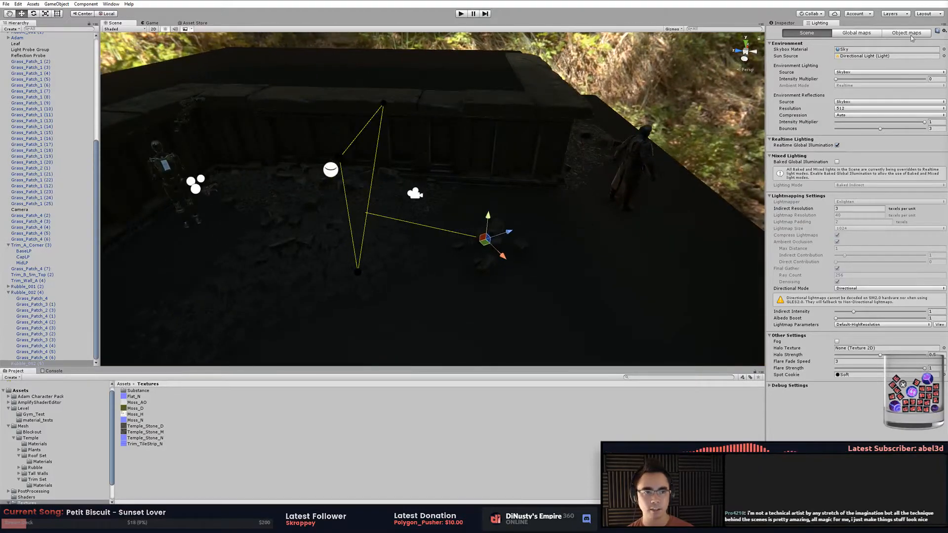
Turn off Static for the duplicated rubble and shift it to about X 1.542, Z -32.332.
left_click(789, 24)
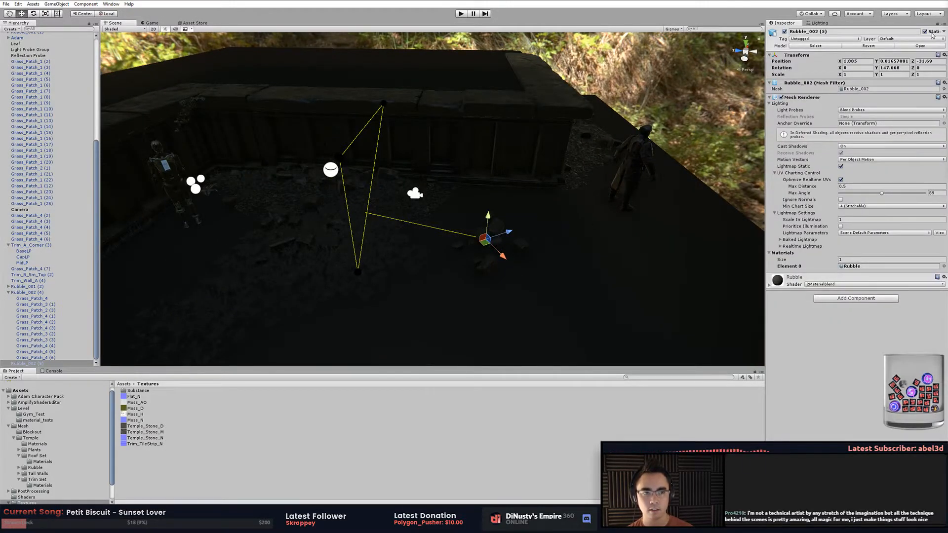
left_click(931, 33)
left_click_drag(523, 227, 481, 260, "alt")
left_click_drag(481, 259, 442, 225, "alt")
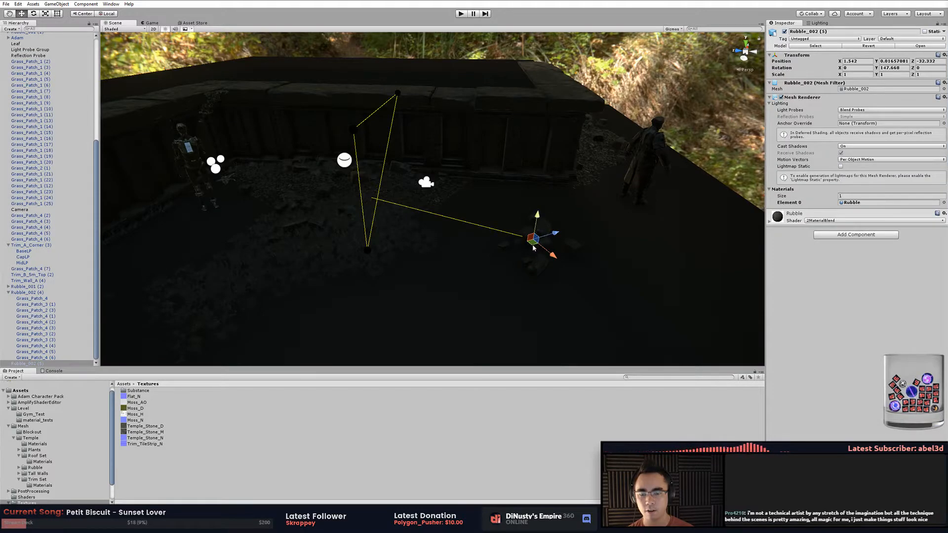
Reposition the duplicated rubble to about X 2.236, Z -32.256 and inspect it up close.
left_click_drag(533, 248, 518, 196)
key("f")
left_click_drag(463, 205, 523, 207, "alt")
right_click_drag(523, 208, 497, 208, "alt")
left_click_drag(497, 208, 429, 236, "alt")
left_click_drag(428, 237, 411, 253, "alt")
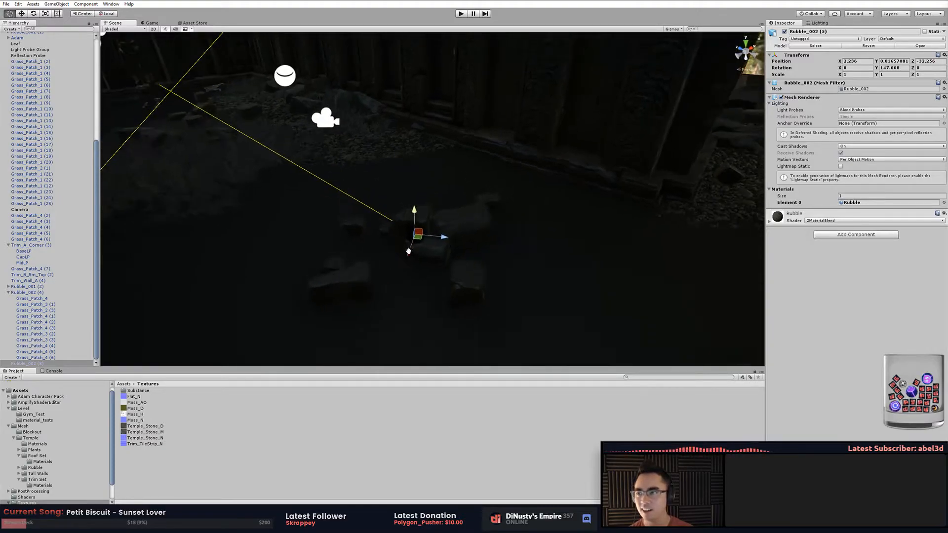
middle_click_drag(411, 253, 438, 220)
left_click_drag(440, 220, 467, 203, "alt")
middle_click_drag(464, 201, 481, 232)
left_click_drag(482, 233, 463, 225, "alt")
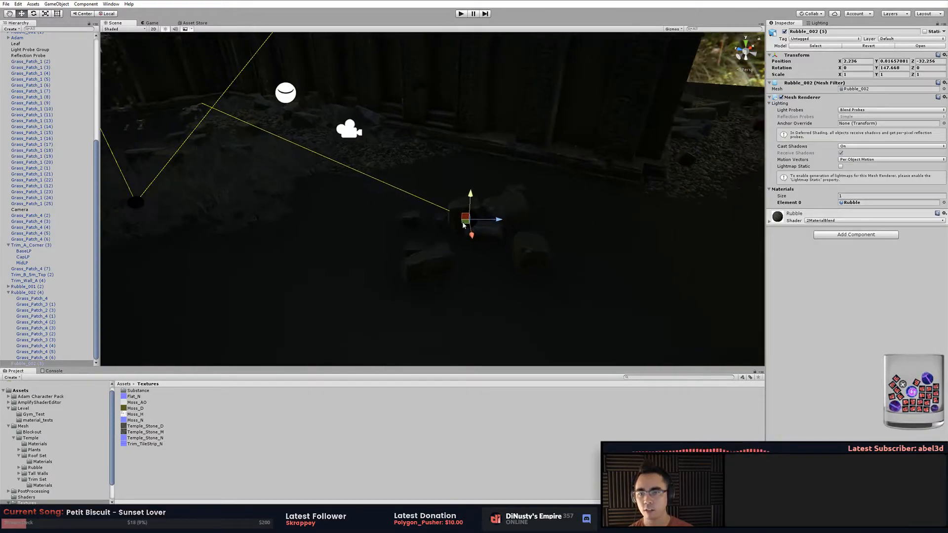
Look through the Level, Mesh, Shaders and Textures project folders for an emissive material.
left_click(30, 396)
left_click(22, 390)
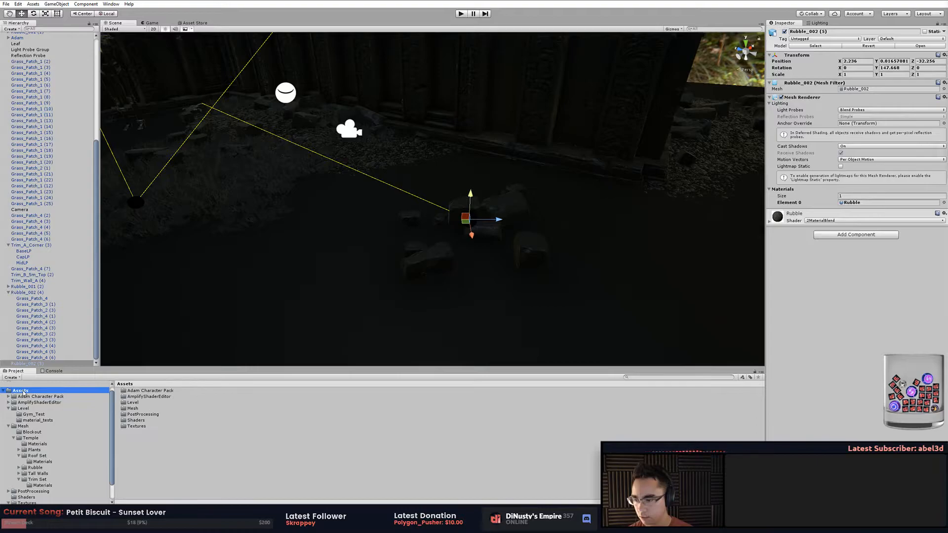
left_click(19, 408)
left_click(20, 426)
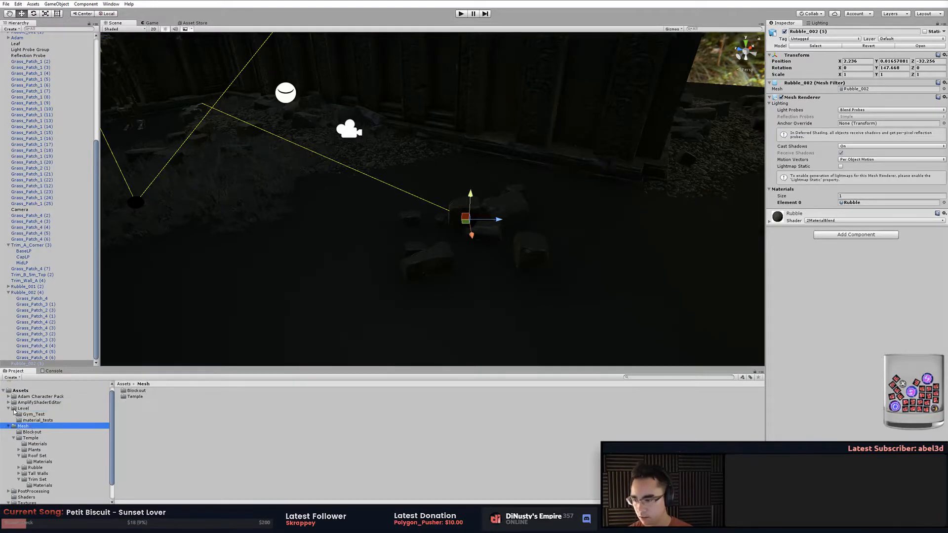
left_click(11, 410)
left_click(9, 409)
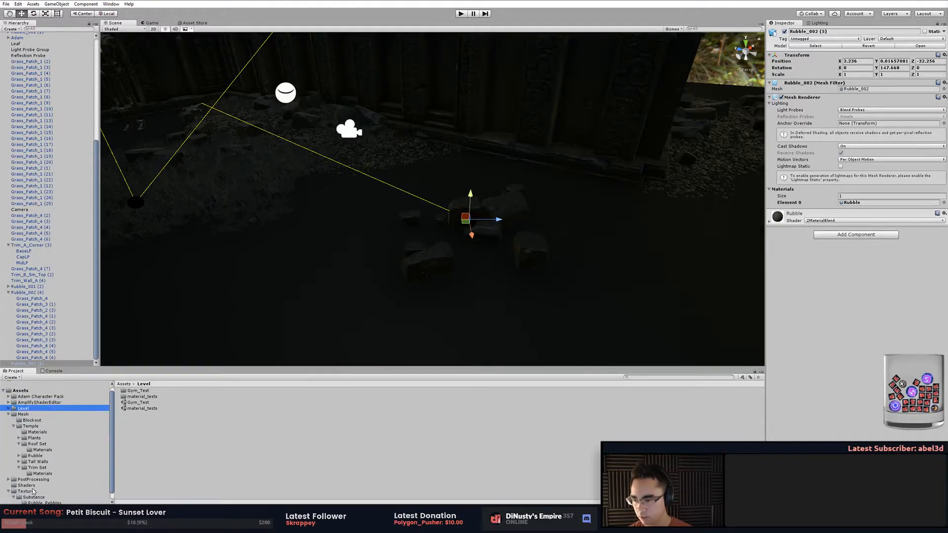
left_click(32, 479)
left_click(42, 487)
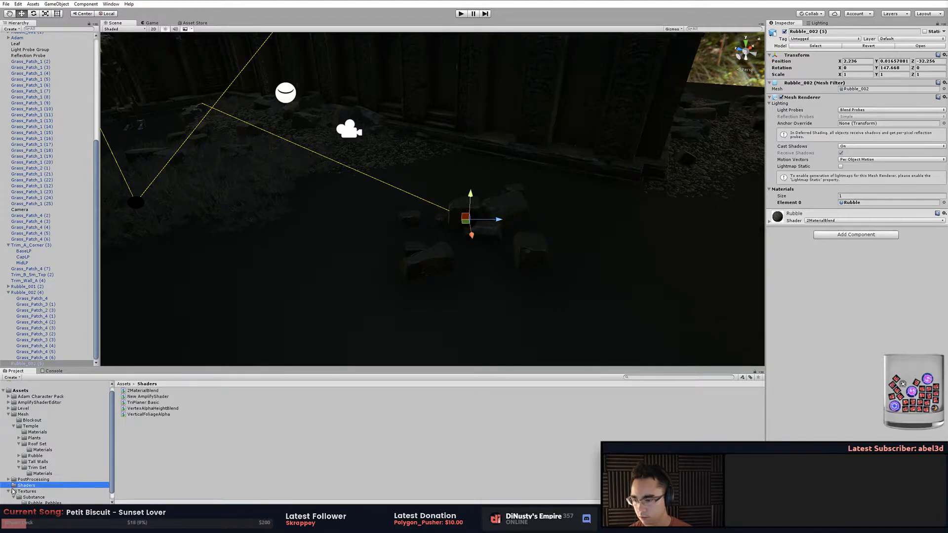
left_click(8, 492)
left_click(25, 496)
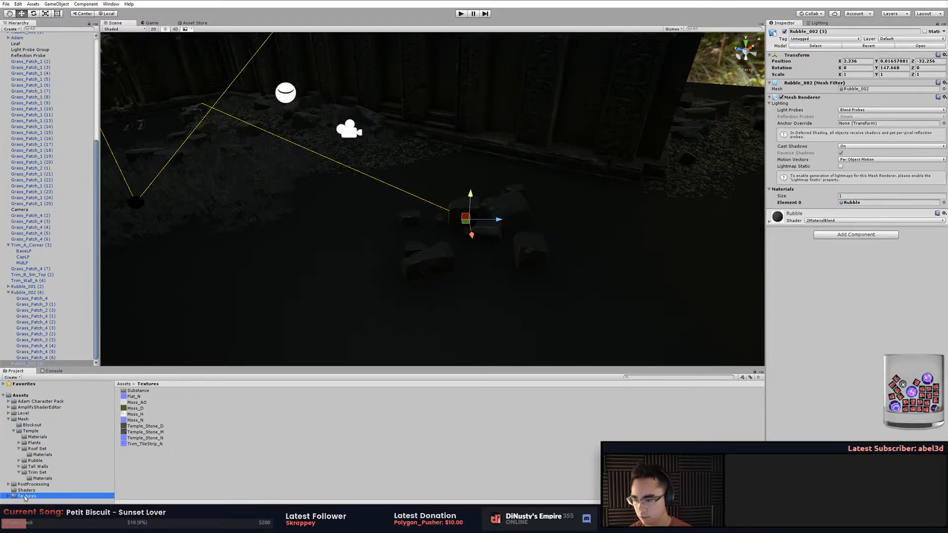
Apply the EmissiveBall material from the Temple Materials folder to the duplicated rubble on the open ground.
left_click(31, 485)
left_click(37, 438)
left_click(35, 432)
key("Up")
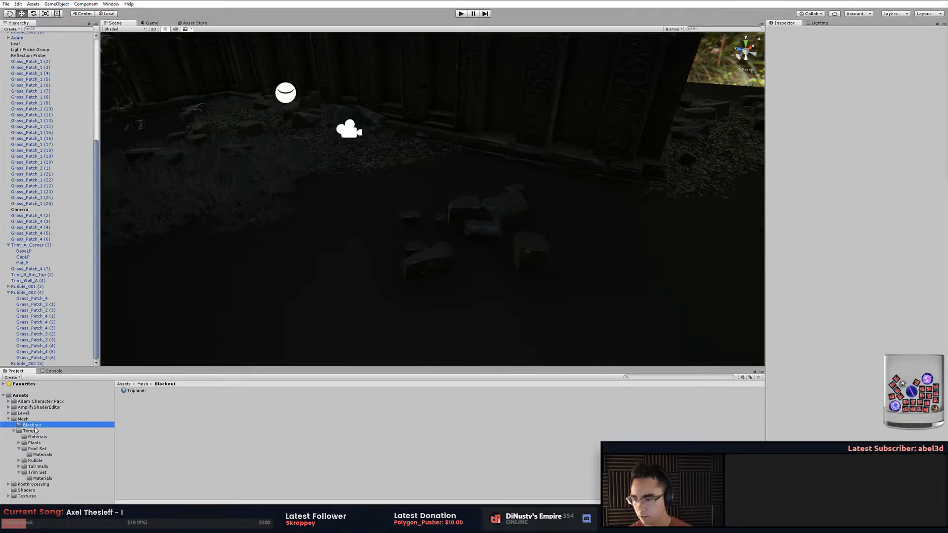
left_click(33, 437)
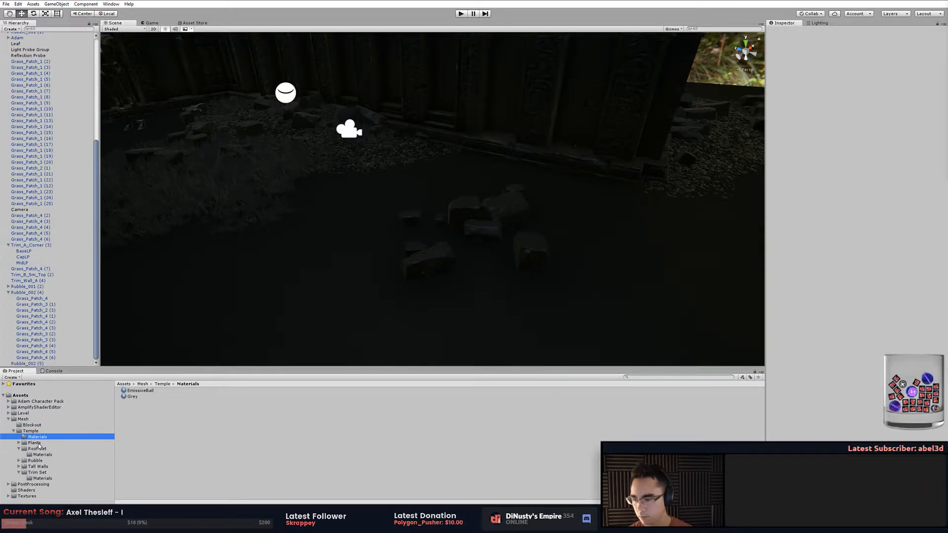
left_click_drag(140, 391, 480, 213)
middle_click_drag(477, 213, 484, 269)
left_click_drag(514, 273, 562, 249, "alt")
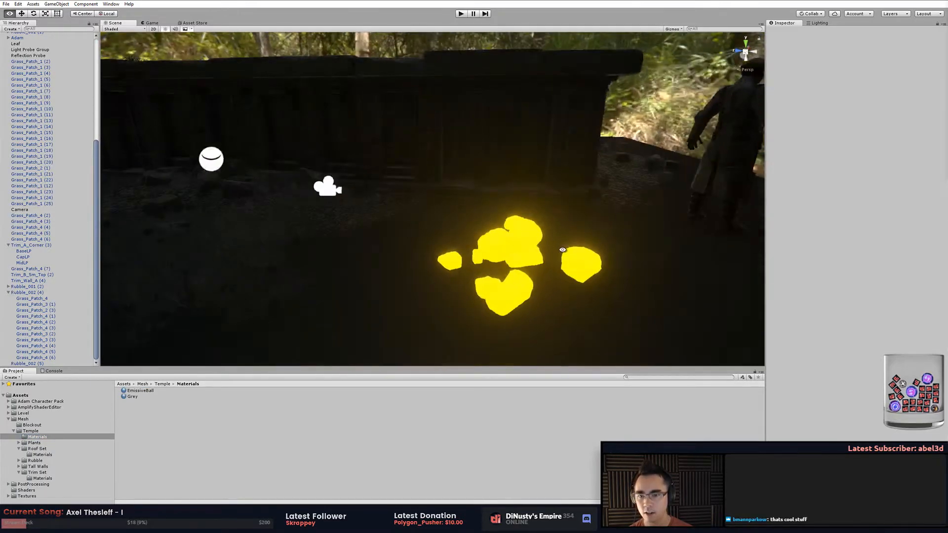
Change the emission colour of the EmissiveBall material on the duplicated rubble to cyan.
left_click_drag(503, 262, 546, 260, "alt")
left_click(542, 247)
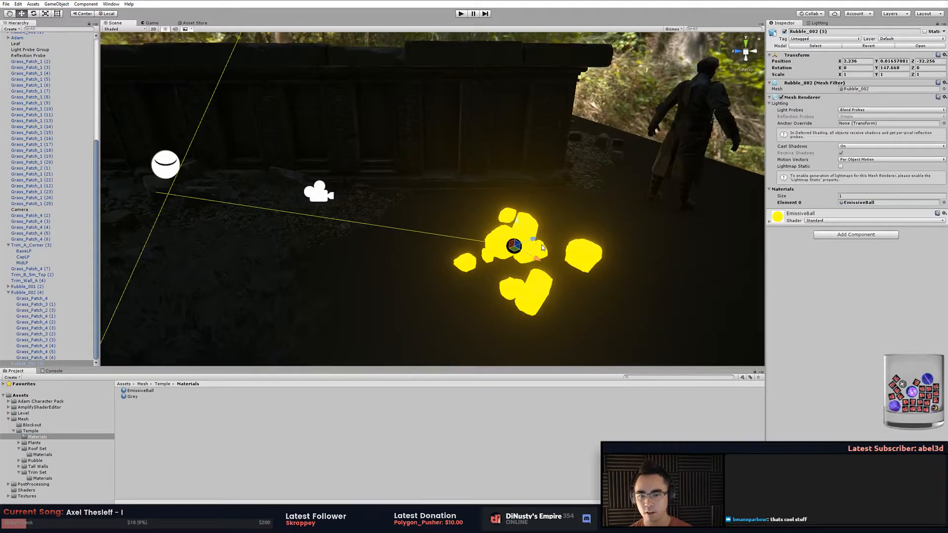
left_click(798, 216)
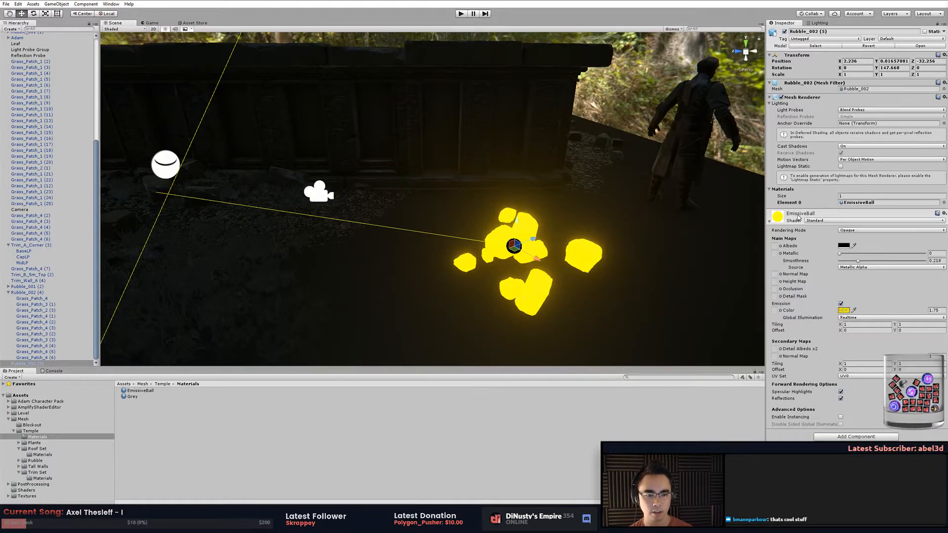
left_click(843, 310)
mouse_move(404, 363)
left_mouse_down()
mouse_move(405, 341)
mouse_move(412, 359)
left_mouse_up()
left_click(416, 286)
Mark the cyan rubble as Static and move it to about X -0.541, Z -23.942 in front of the temple block.
left_click_drag(523, 270, 311, 206, "alt")
left_click(924, 31)
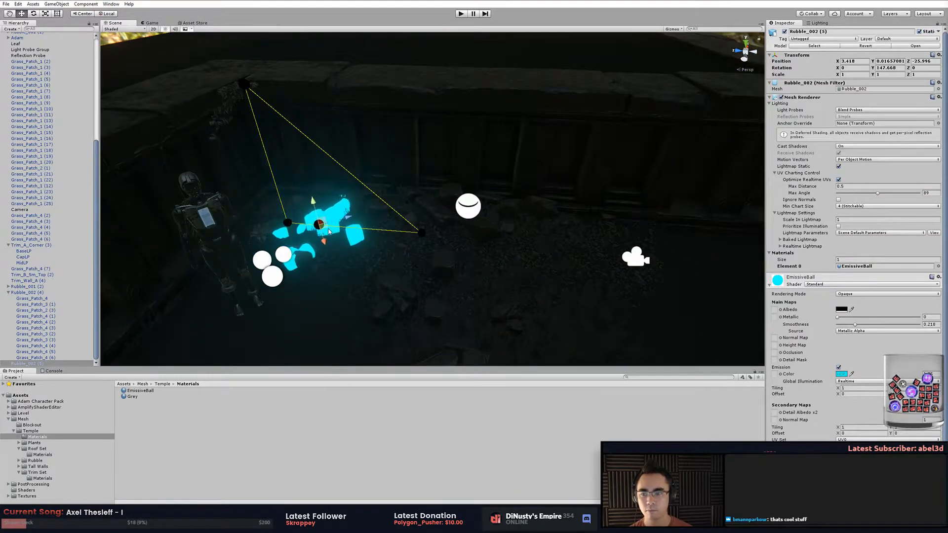
left_click_drag(489, 235, 396, 210, "alt")
left_click(488, 182)
left_click(486, 181)
left_click_drag(489, 183, 448, 169)
Turn off the skybox display in the Scene view.
left_click(191, 30)
left_click(197, 36)
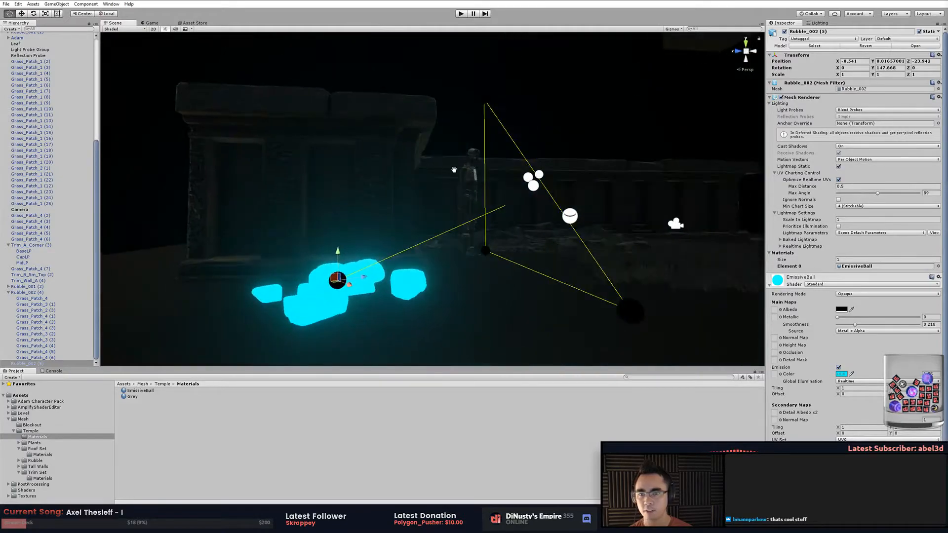
middle_click_drag(448, 170, 537, 168)
Set the environment lighting intensity multiplier to 1.
left_click(814, 23)
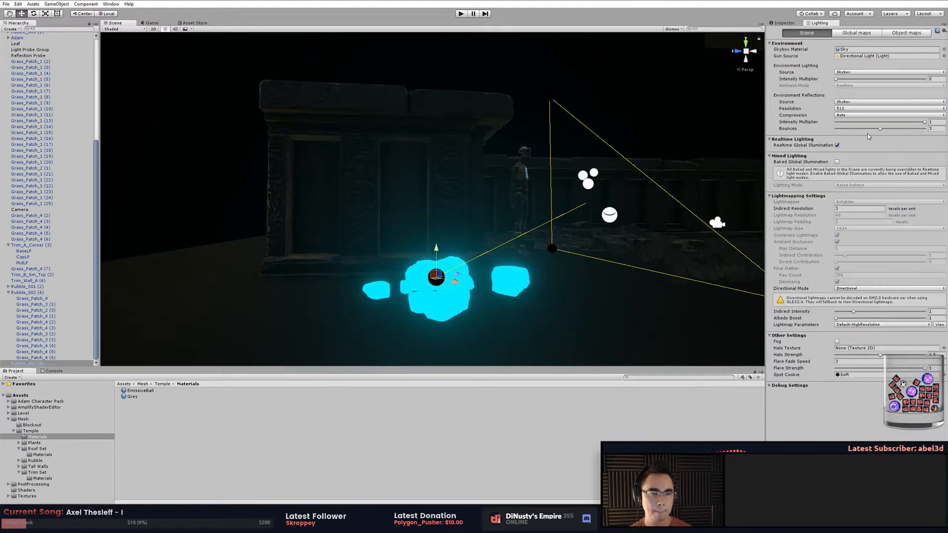
mouse_move(838, 81)
left_mouse_down()
mouse_move(865, 84)
mouse_move(852, 85)
left_mouse_up()
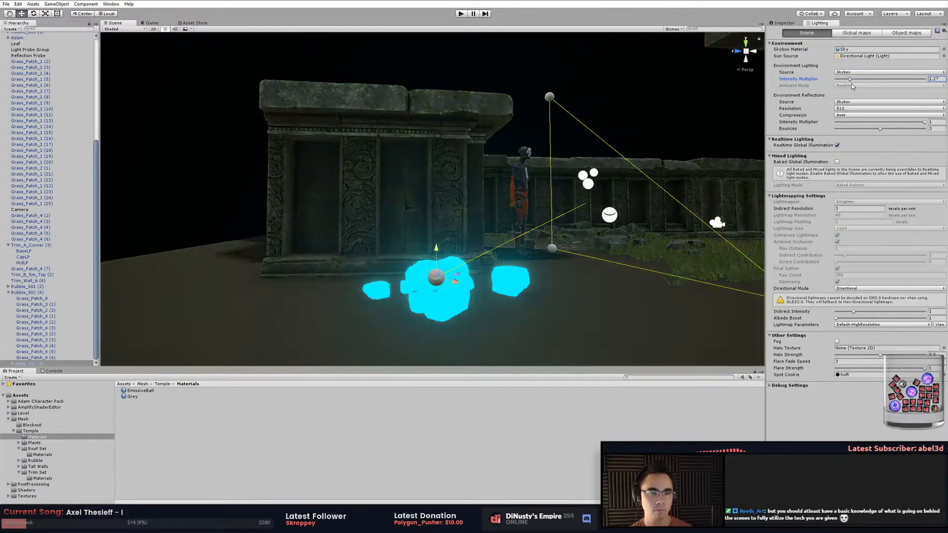
left_click_drag(564, 87, 524, 203, "alt")
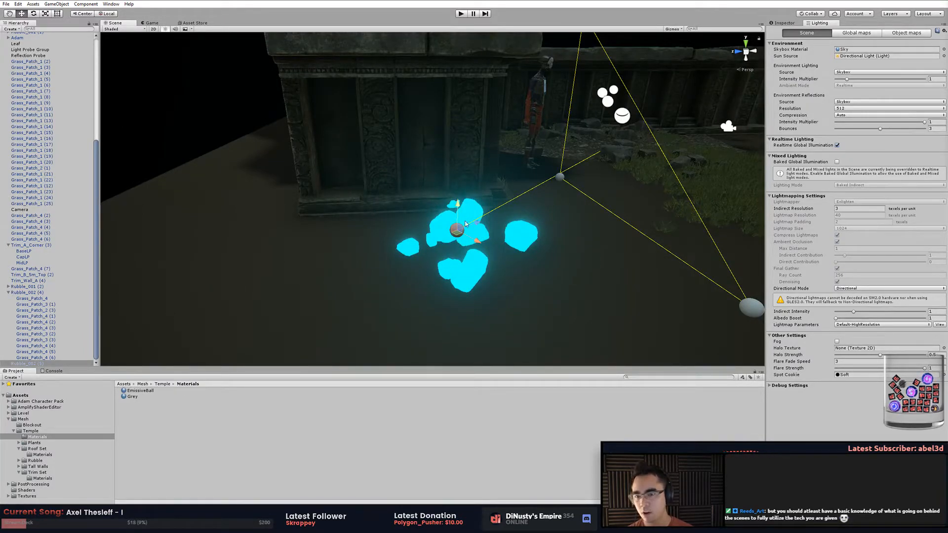
Delete the cyan duplicated rubble from the open ground.
key("Delete")
left_click_drag(634, 197, 408, 185, "alt")
left_click(487, 165)
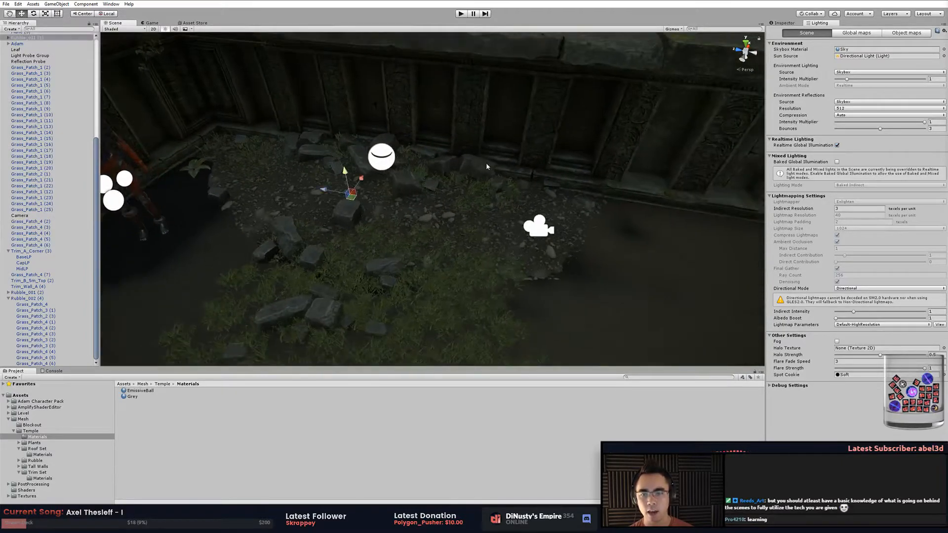
Apply the EmissiveBall material to the Rubble mesh of the Rubble_001 (1) pile inside the temple corner.
right_click_drag(446, 176, 546, 197, "alt")
left_click_drag(546, 197, 493, 224, "alt")
left_click(501, 224)
middle_click_drag(492, 220, 488, 191)
left_click(484, 184)
left_click(482, 191)
left_click(483, 191)
left_click_drag(141, 391, 450, 210)
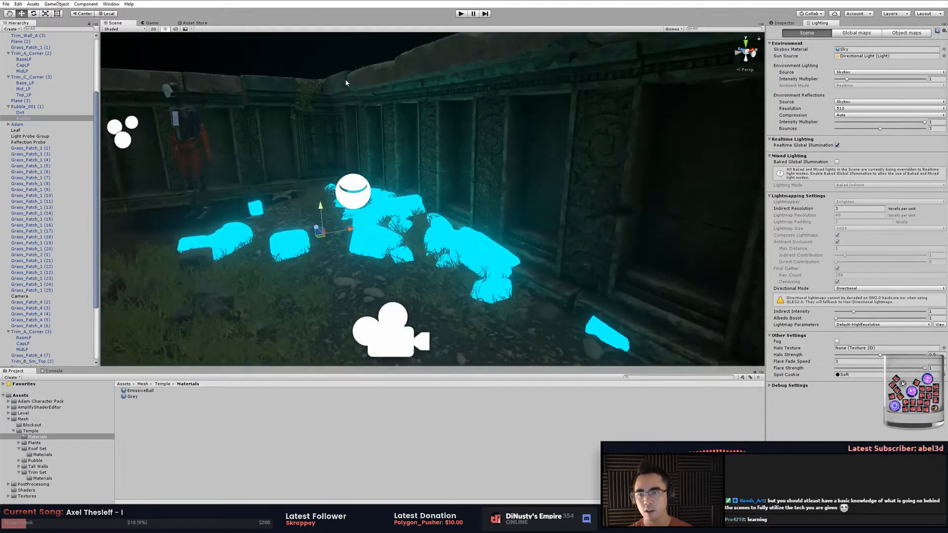
Reduce the size of the 3D gizmo icons in the Scene view.
left_click(345, 79)
left_click_drag(345, 79, 349, 93, "alt")
left_click(345, 51)
left_click_drag(345, 52, 552, 169, "alt")
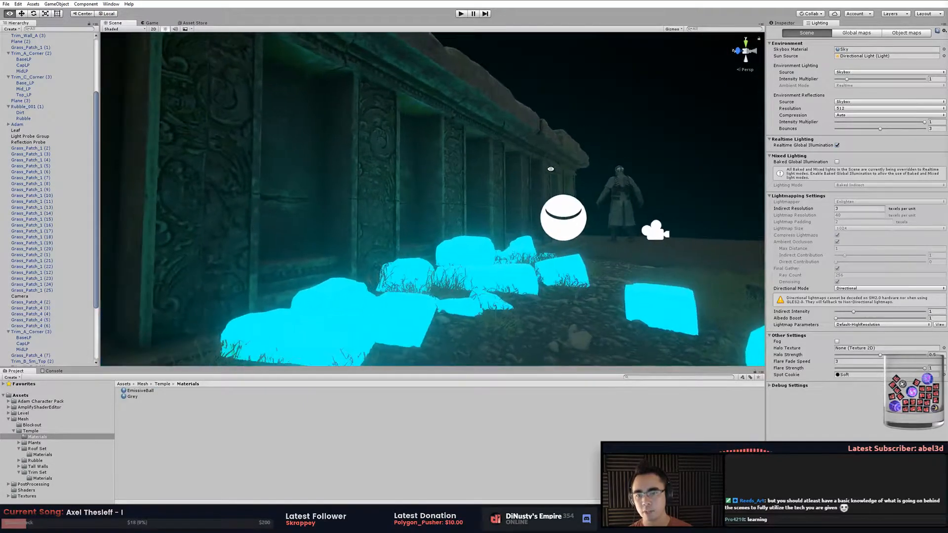
left_click(674, 29)
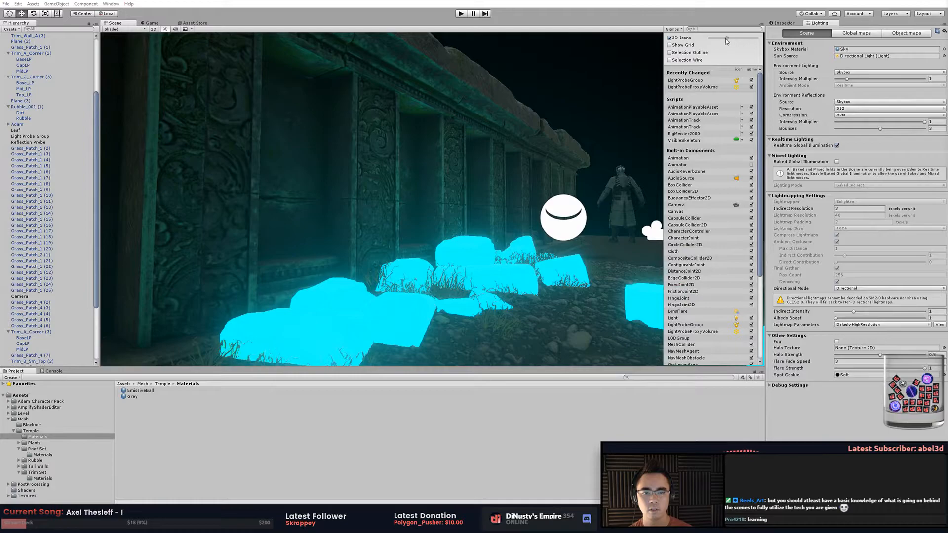
left_click_drag(726, 39, 697, 38)
left_click(630, 57)
Examine how the cyan emissive rubble pile lights the surrounding temple walls, grass and ground.
left_click_drag(629, 57, 292, 182, "alt")
scroll(292, 183, "down", 3)
middle_click_drag(291, 183, 280, 202)
left_click_drag(280, 202, 463, 196, "alt")
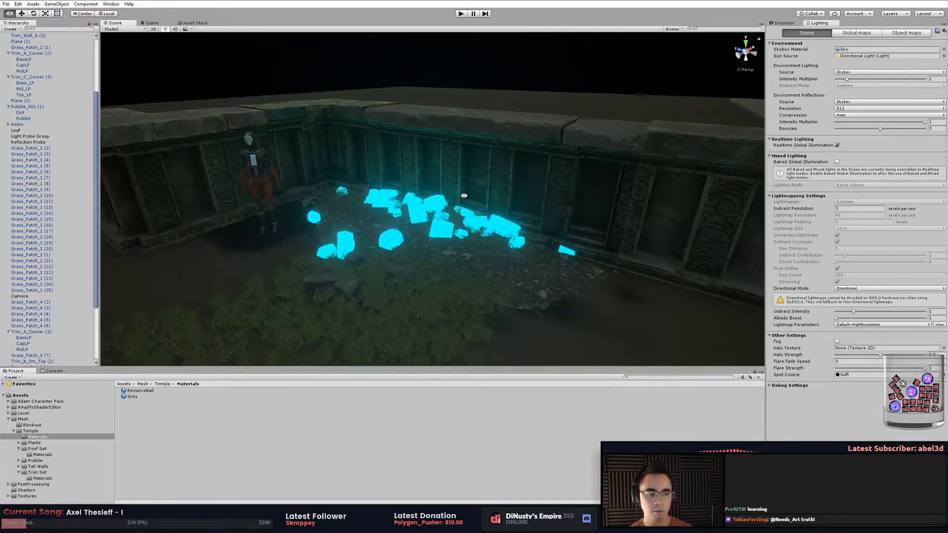
right_click_drag(463, 196, 528, 218, "alt")
left_click_drag(529, 218, 478, 215, "alt")
middle_click_drag(481, 191, 464, 181)
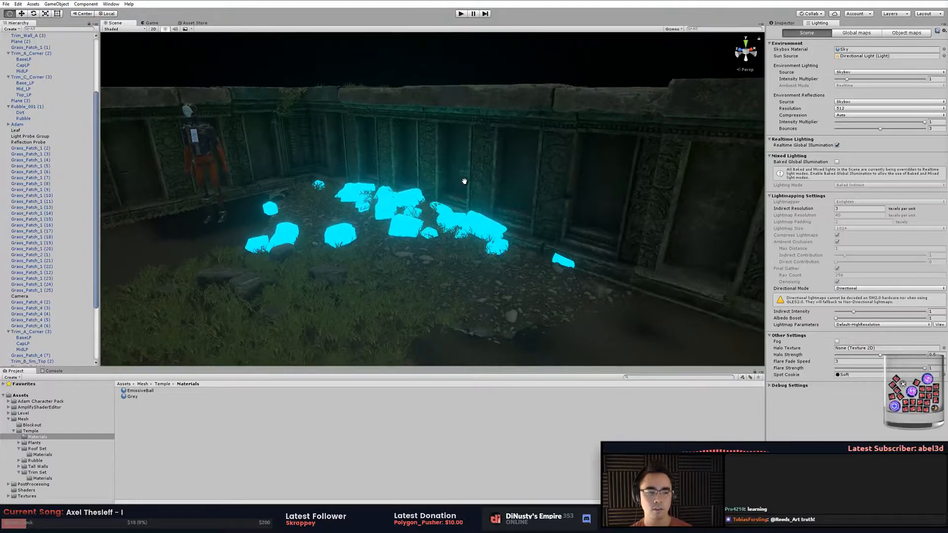
right_click_drag(474, 179, 512, 194, "alt")
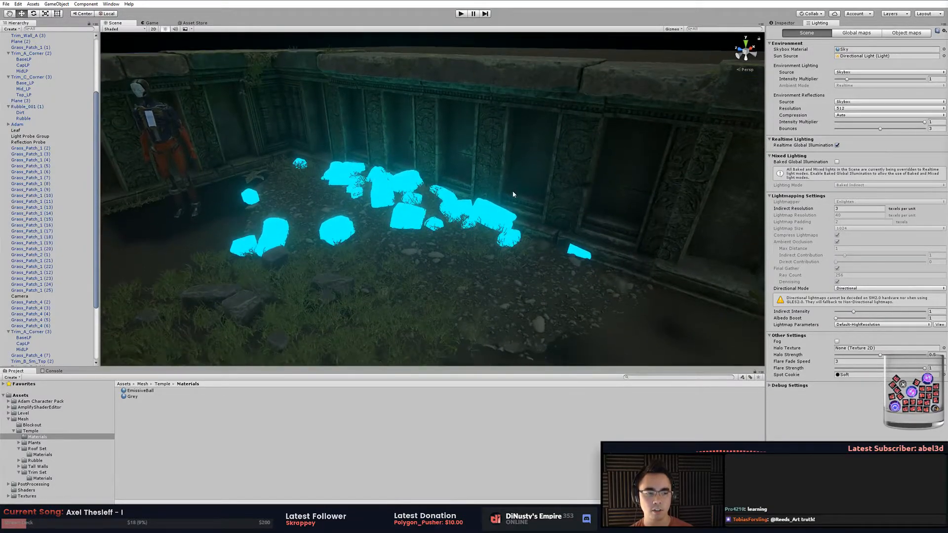
Select the emissive Rubble mesh in the temple corner and change its EmissiveBall emission colour to yellow.
left_click_drag(510, 189, 444, 229, "alt")
left_click(419, 220)
left_click(453, 249)
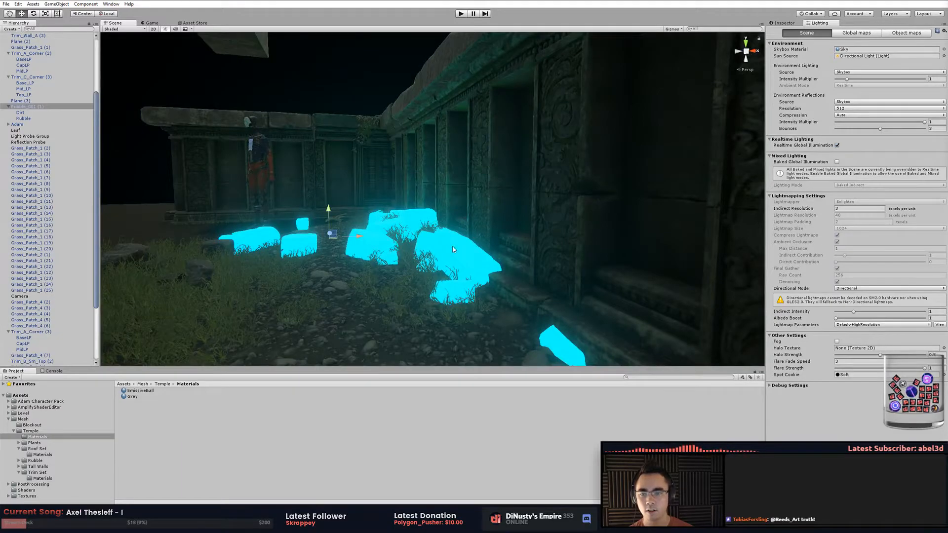
left_click(459, 250)
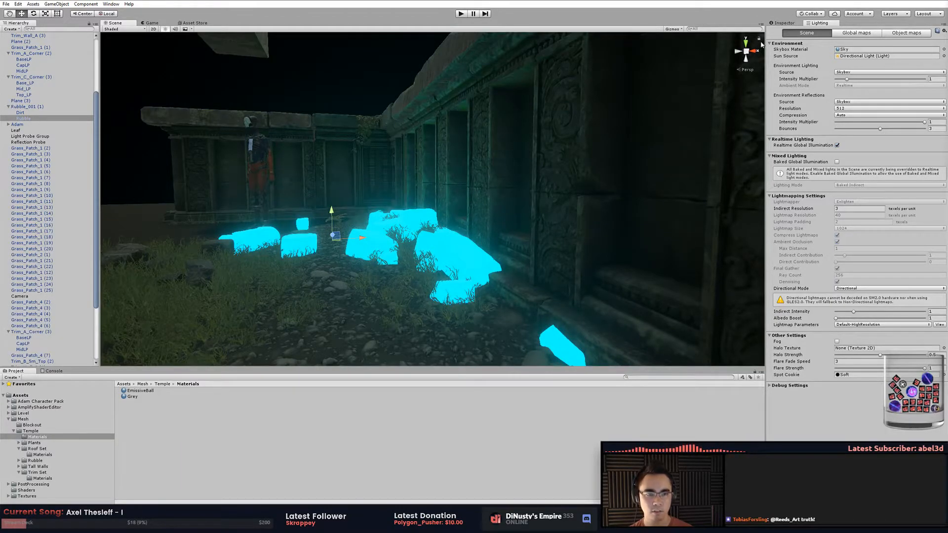
left_click(785, 23)
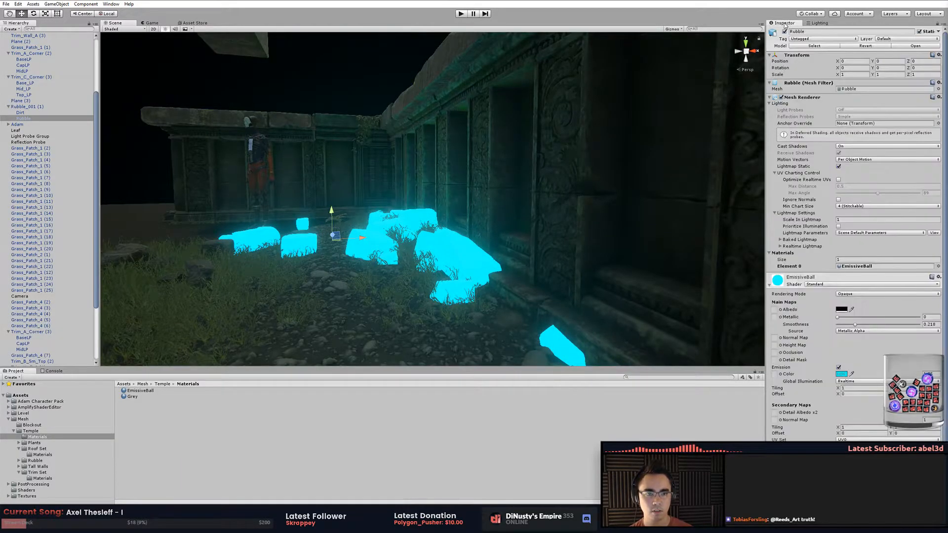
left_click(841, 374)
left_click_drag(407, 363, 407, 378)
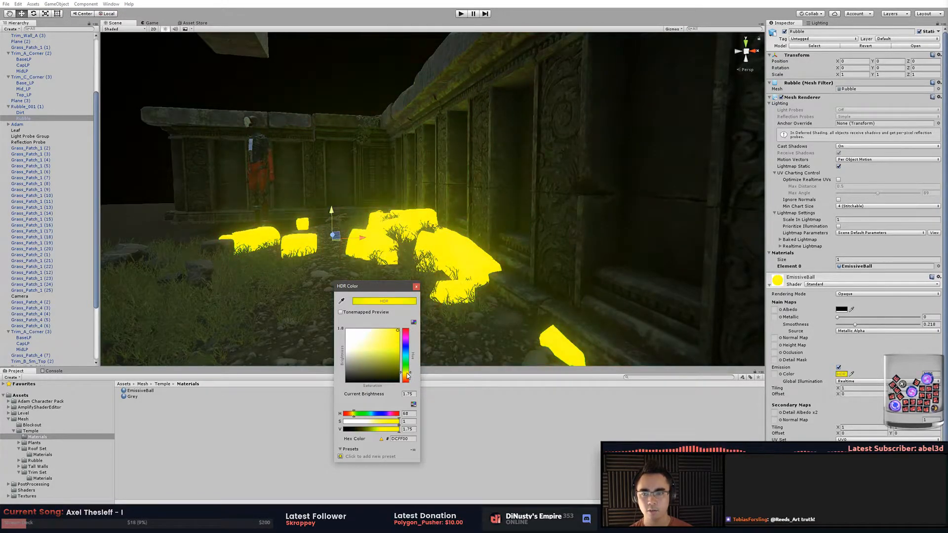
left_click(416, 287)
Frame the robot character beside the glowing rubble and change the EmissiveBall emission colour back to cyan.
right_click_drag(642, 247, 459, 186)
key("w")
key("s")
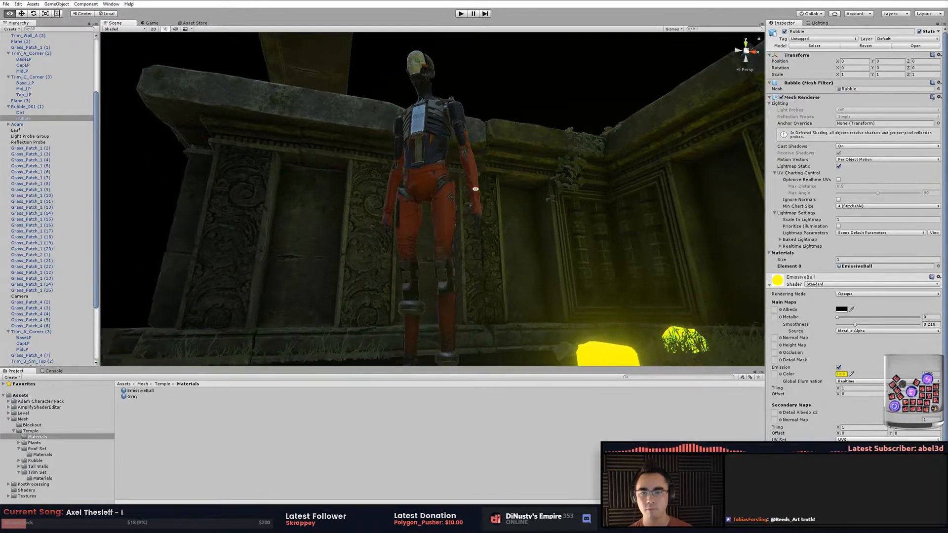
left_click(846, 375)
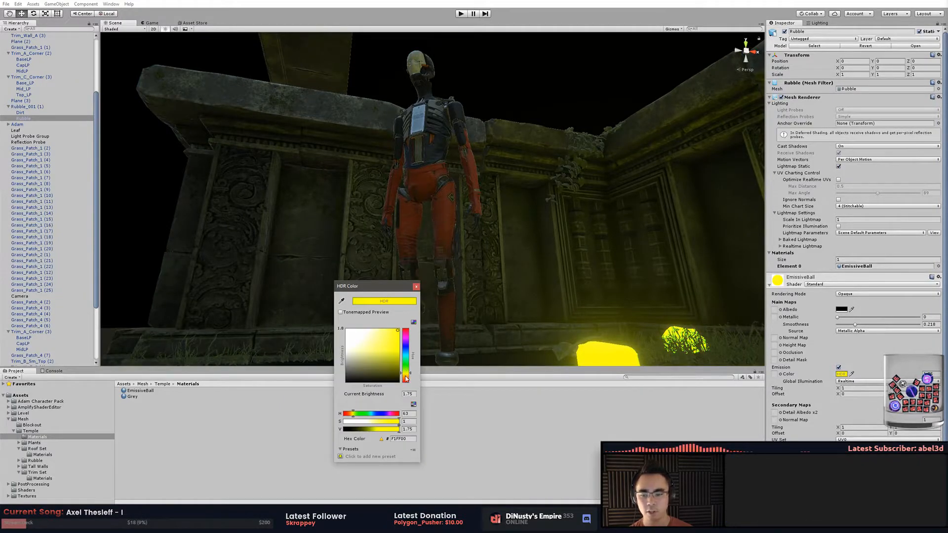
left_click_drag(408, 382, 414, 361)
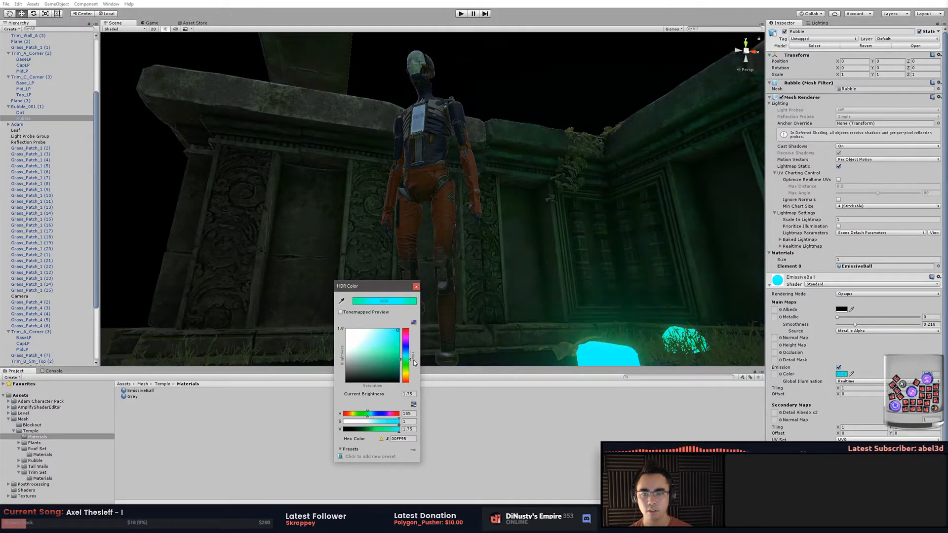
left_click(539, 254, "alt")
Undo the emissive material assignment on the rubble pile in the temple corner.
left_click(446, 193)
left_click_drag(446, 194, 489, 242, "alt")
left_click(489, 242)
left_click(491, 243)
left_click(493, 245)
left_click(574, 248)
left_click(575, 248)
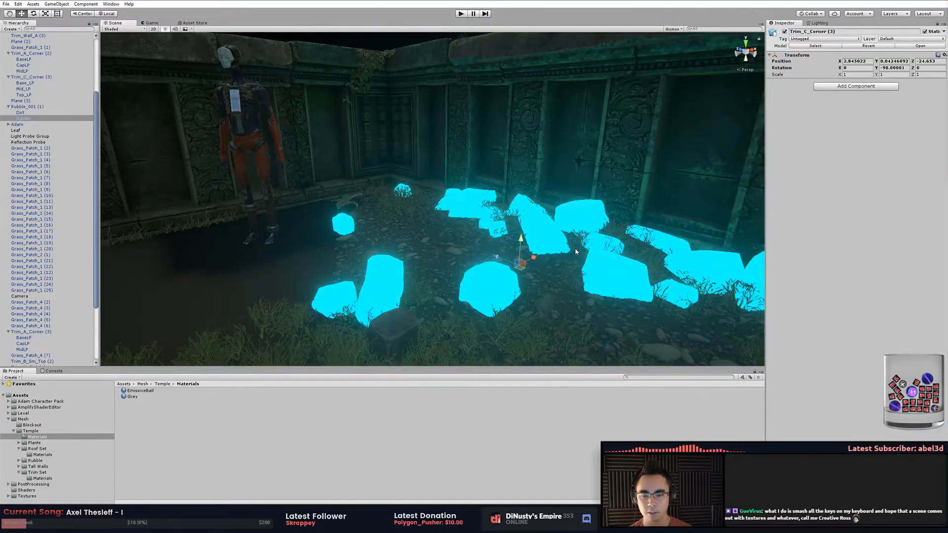
left_click_drag(574, 248, 470, 279, "alt")
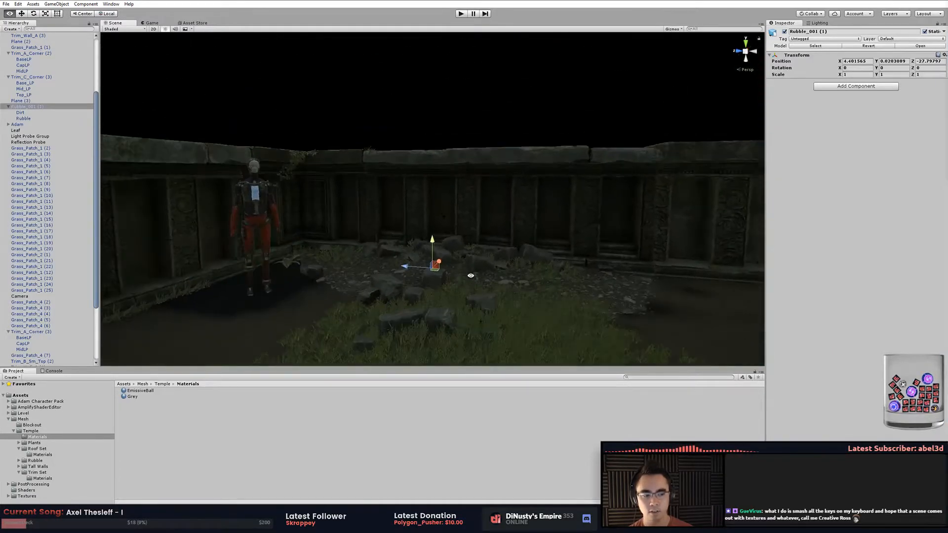
Try to add a spotlight as a child of Grass_Patch_1 (12).
left_click(504, 112)
left_click_drag(517, 184, 483, 206, "alt")
left_click_drag(493, 246, 491, 235, "alt")
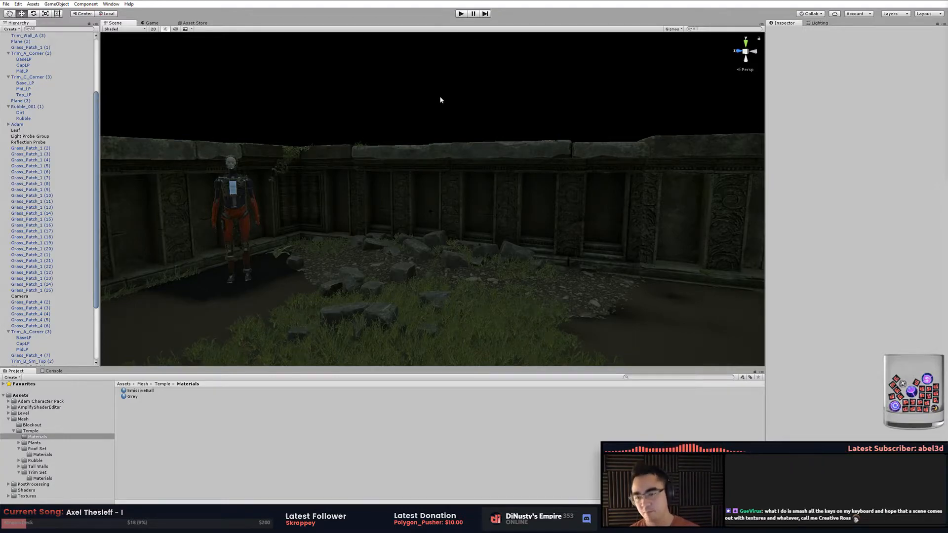
left_click_drag(468, 280, 417, 269, "alt")
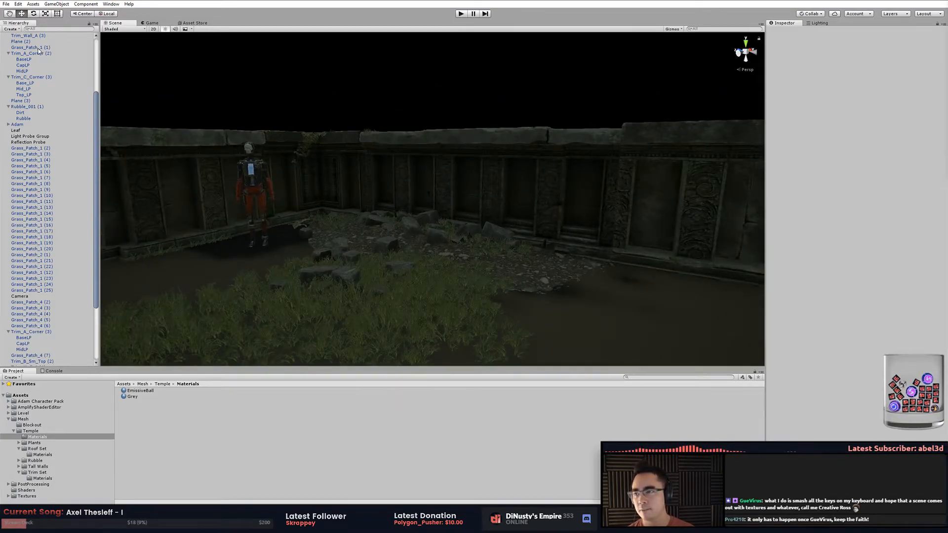
left_click(30, 130)
right_click(90, 273)
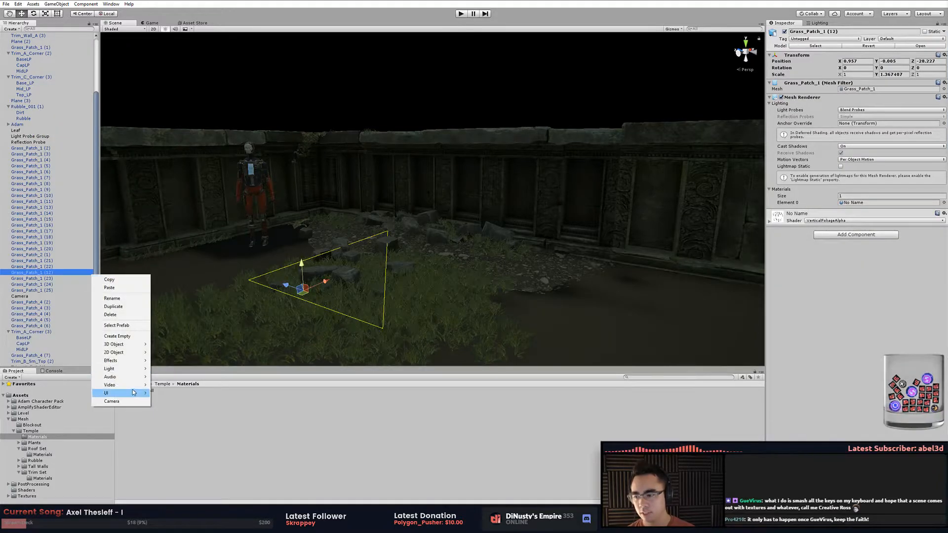
mouse_move(132, 374)
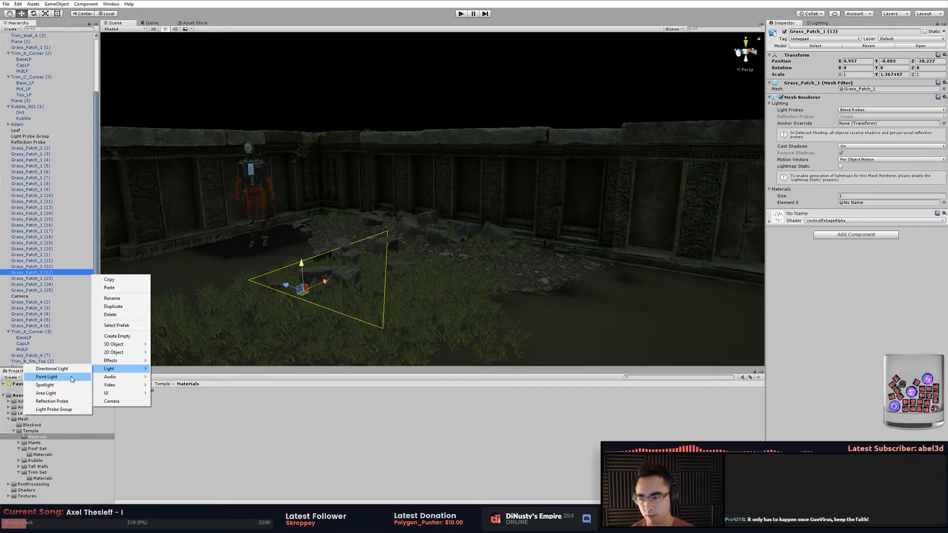
left_click(55, 385)
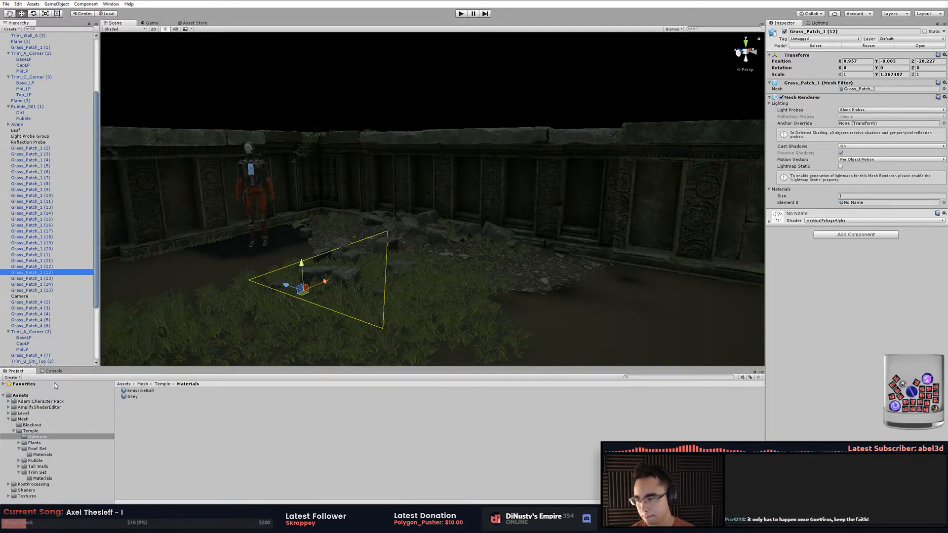
Add a spotlight as a child of Grass_Patch_1 (24).
right_click_drag(75, 285, 77, 311)
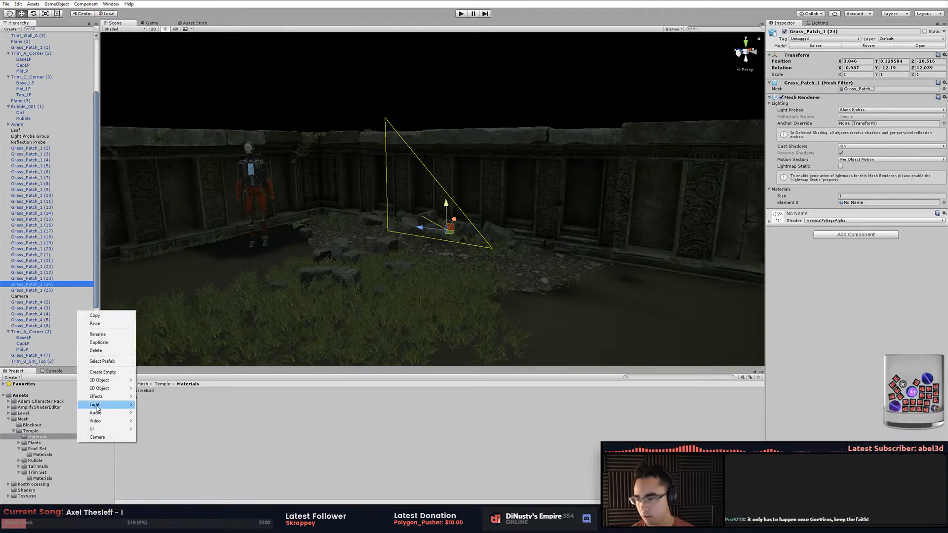
mouse_move(109, 407)
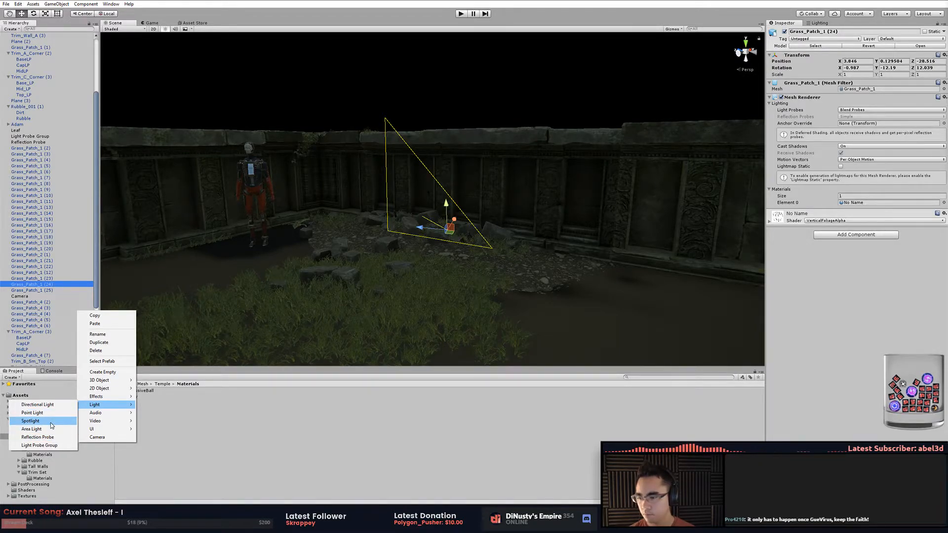
left_click(30, 420)
Raise the new spotlight to about Y 1.887 and rotate it to about 59.189, 66.417, -32.81.
left_click_drag(405, 245, 447, 111, "alt")
key("e")
left_click_drag(455, 144, 410, 136)
key("w")
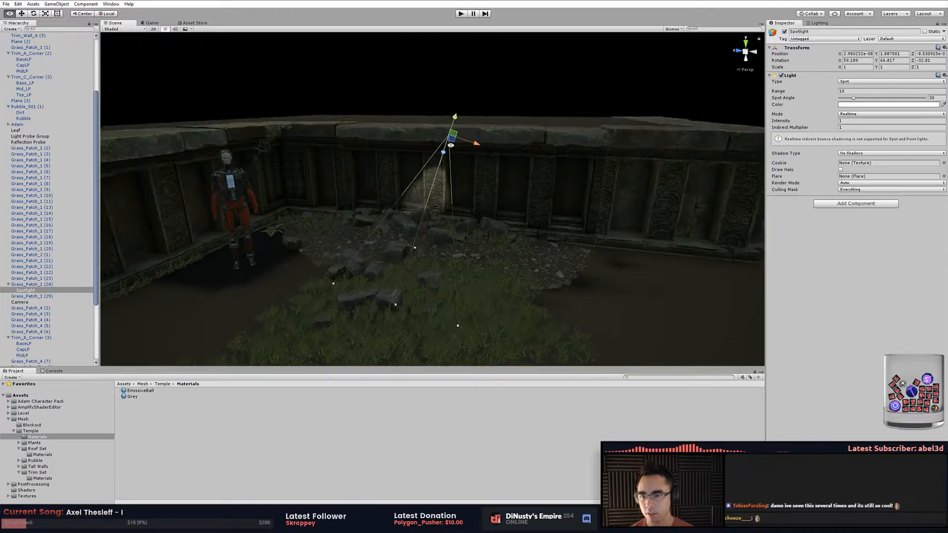
Switch the handles to pivot and global mode and move the spotlight to about X -0.545, Y 1.956, Z 2.693 near the robot.
left_click_drag(210, 68, 242, 50, "alt")
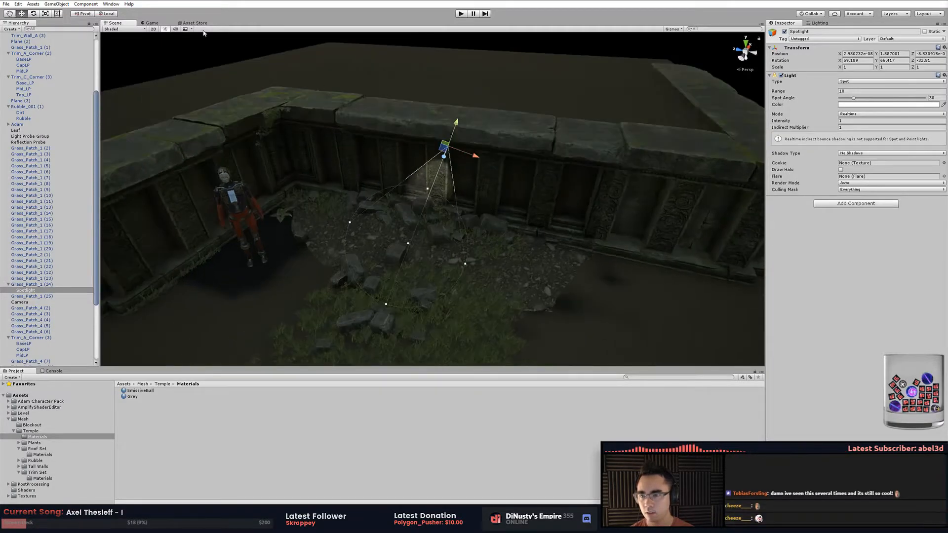
left_click_drag(366, 128, 506, 164, "alt")
key("x")
middle_click_drag(505, 165, 291, 147, "alt")
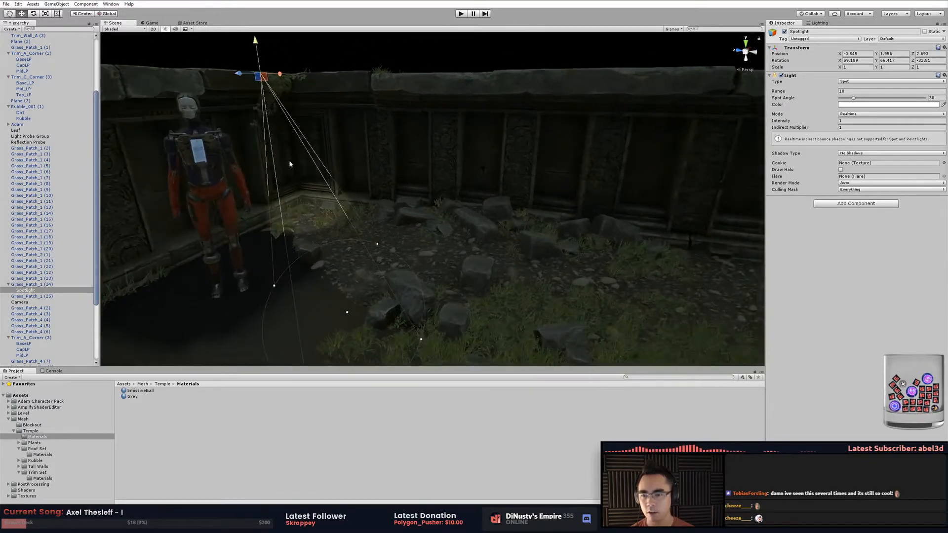
middle_click_drag(219, 275, 266, 243)
left_click_drag(423, 218, 497, 257, "alt")
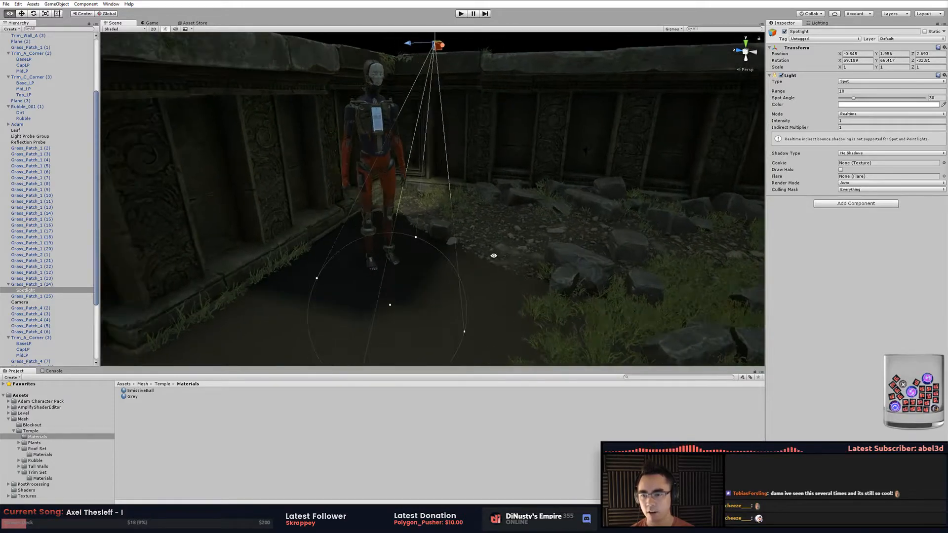
Move the spotlight over the rubble pile, to about X -1.114, Y 2.126, Z -0.048.
scroll(497, 256, "down", 3)
left_click_drag(425, 162, 578, 99, "alt")
left_click_drag(353, 160, 467, 155, "alt")
left_click_drag(486, 117, 493, 106)
left_click_drag(435, 213, 529, 253, "alt")
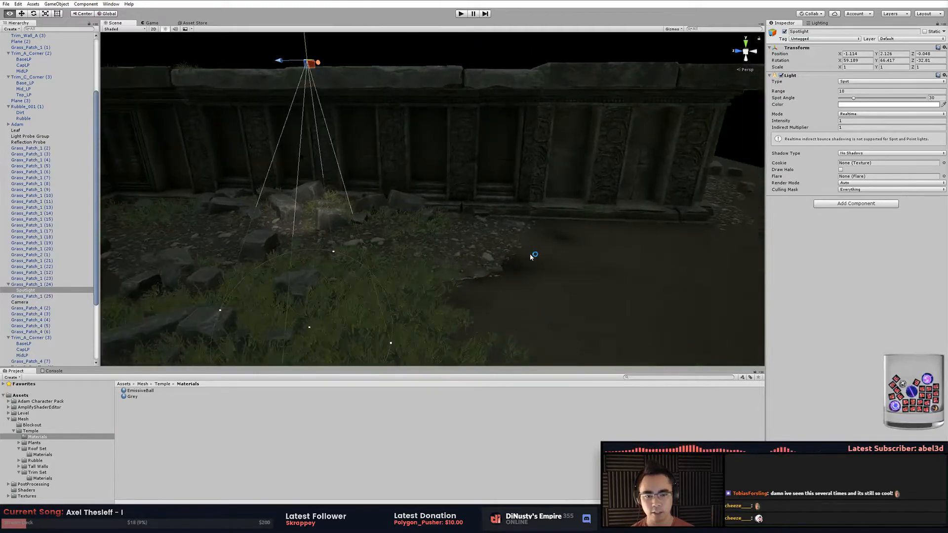
View the spotlit rubble from several angles and delete the spotlight above it.
left_click_drag(448, 228, 601, 202, "alt")
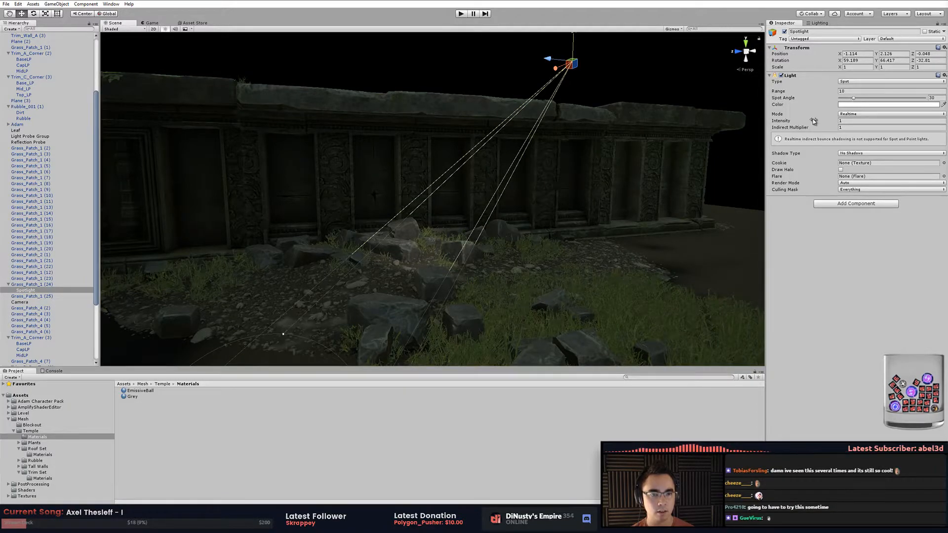
mouse_move(787, 121)
left_mouse_down()
mouse_move(815, 122)
mouse_move(796, 120)
left_mouse_up()
left_click_drag(687, 140, 455, 242, "alt")
middle_click_drag(454, 242, 490, 202)
left_click_drag(388, 266, 241, 240)
left_click_drag(160, 227, 363, 256)
left_click_drag(605, 162, 514, 139, "alt")
key("Delete")
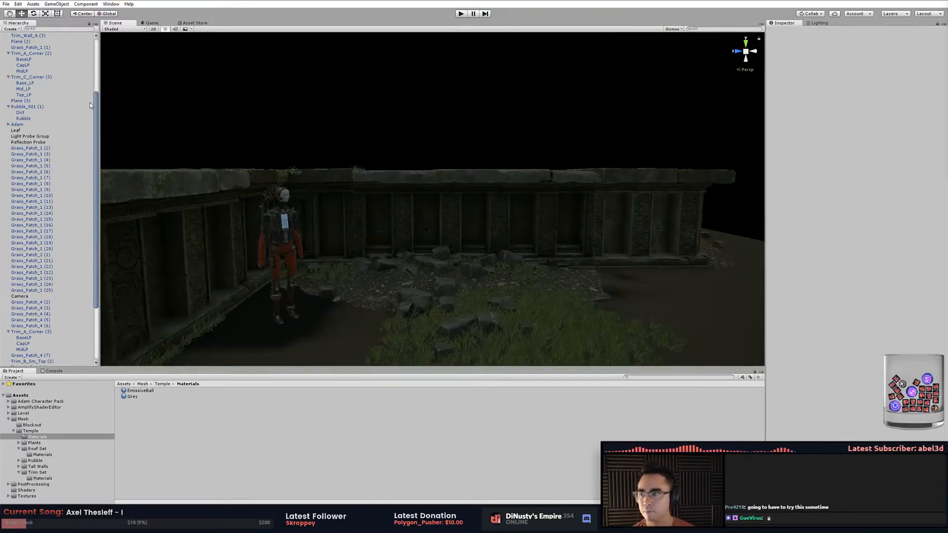
Enable the Light component on the Directional Light under Lighting.
scroll(38, 64, "up", 5)
left_click(25, 59)
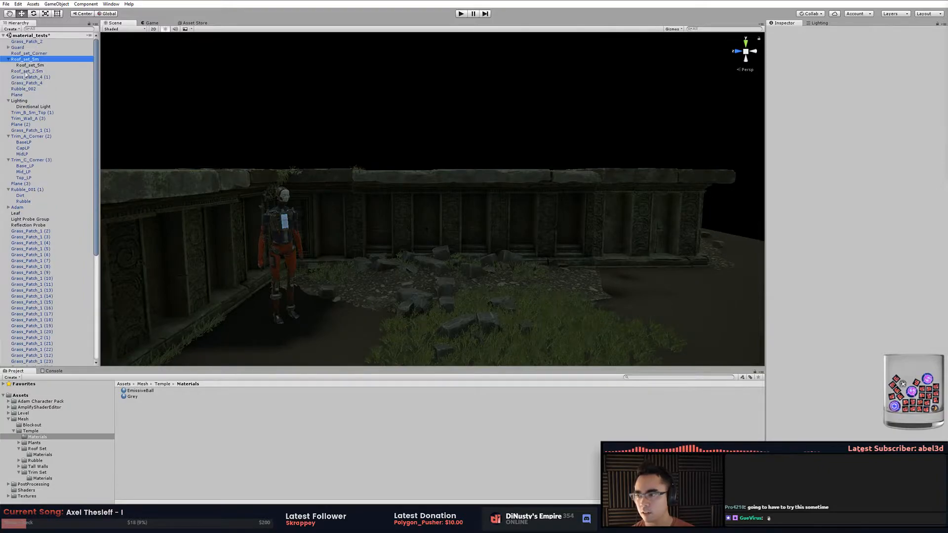
left_click(31, 106)
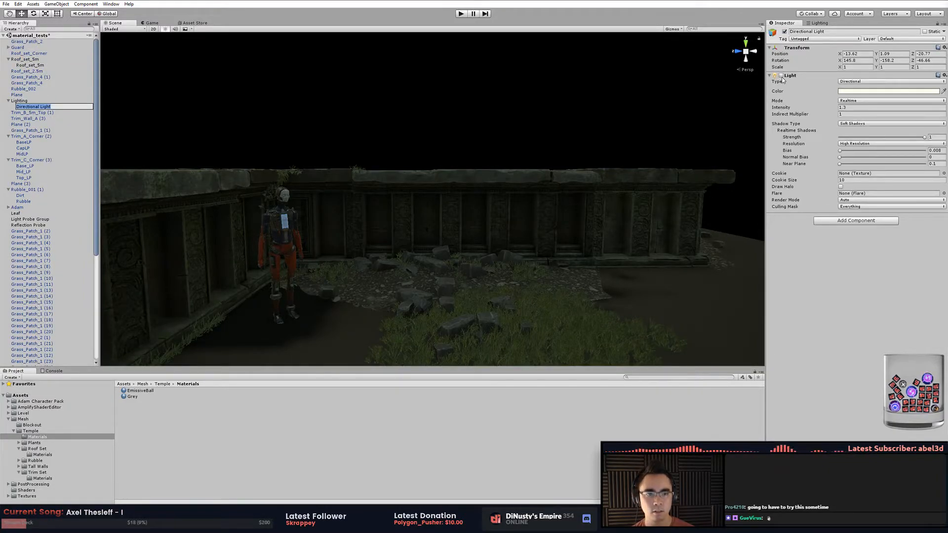
left_click(589, 106)
left_click(25, 59)
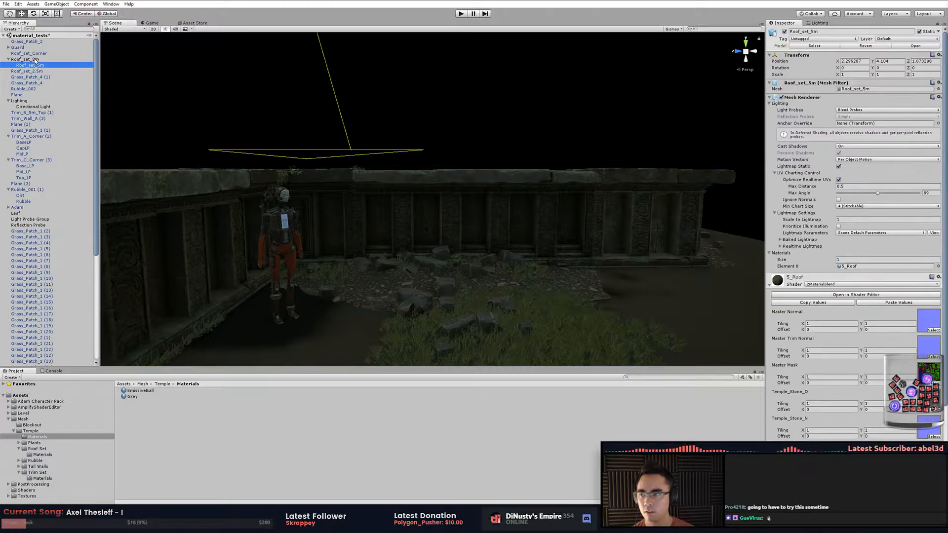
left_click(32, 94)
left_click(23, 107)
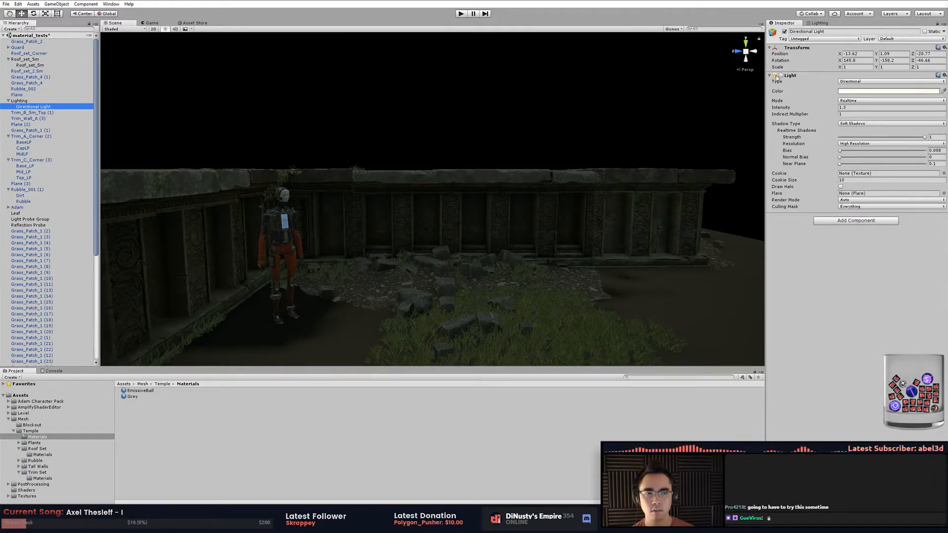
left_click(781, 75)
left_click(628, 156)
right_click_drag(629, 156, 212, 95)
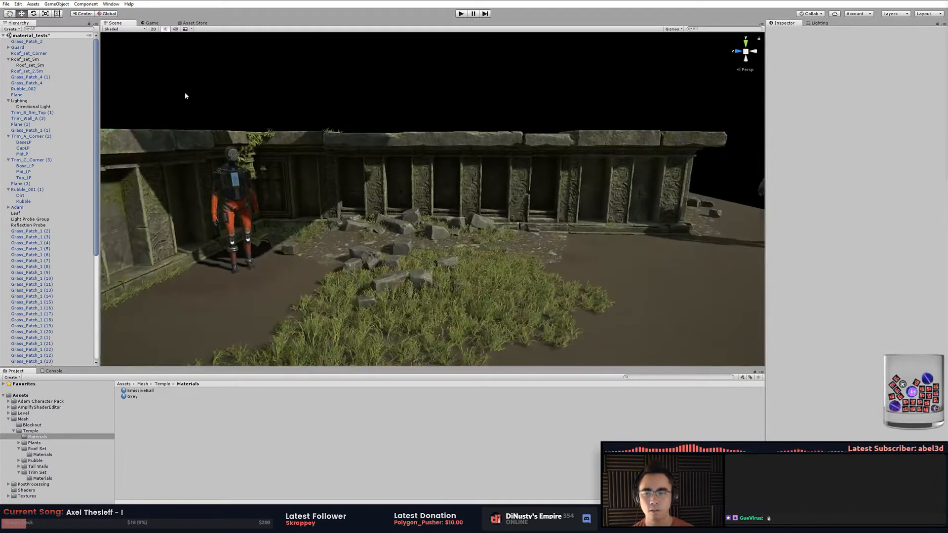
Select the Guard figure at the outer corner of the wall and inspect it there.
key("ctrl+z")
left_click_drag(876, 62, 435, 163)
left_click(432, 86)
left_click(491, 221)
key("w")
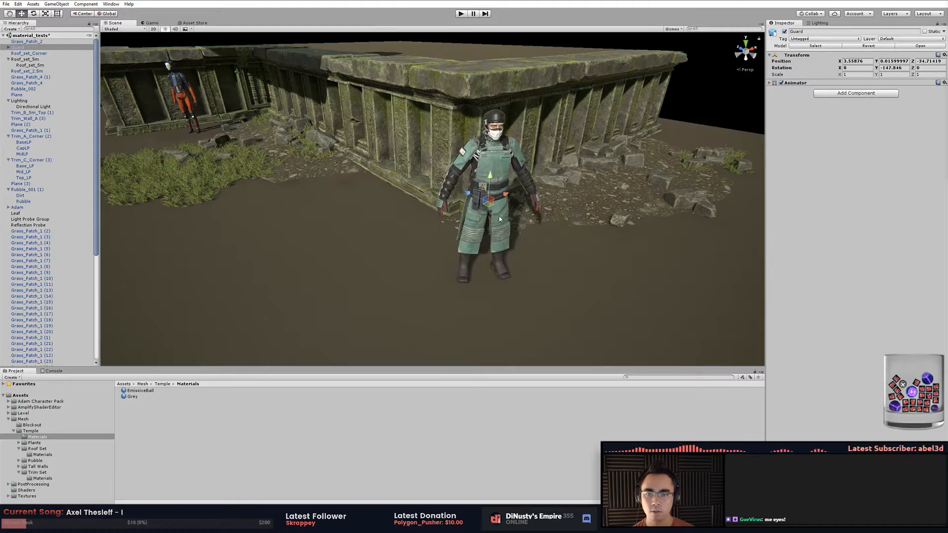
left_click_drag(487, 210, 438, 176)
left_click(432, 126)
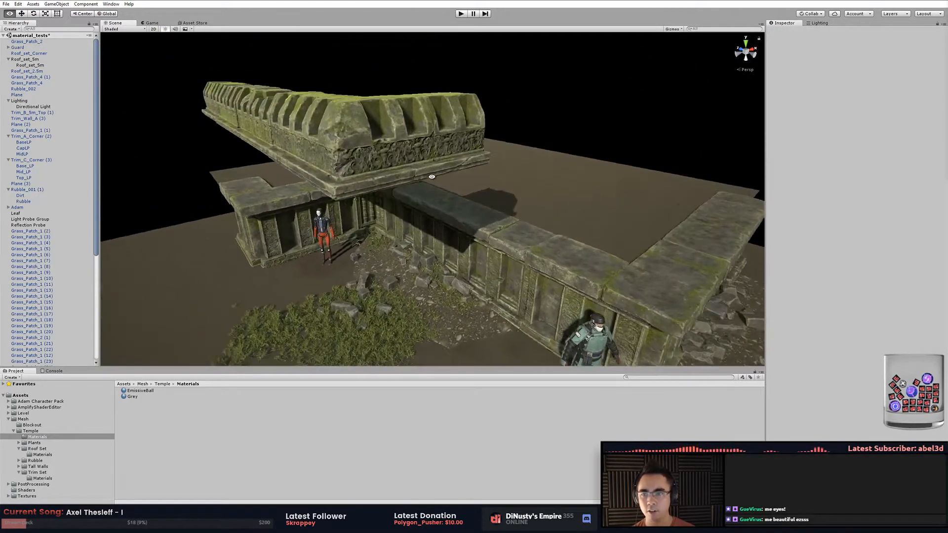
Examine the whole sunlit temple set, including the floating roof, walls and ground plane, from above and from the sides.
left_click(358, 141)
left_click_drag(358, 141, 377, 159, "alt")
left_click(375, 129)
left_click(393, 170)
left_click(338, 92)
left_click_drag(338, 92, 554, 210, "alt")
middle_click_drag(554, 210, 560, 196, "alt")
left_click_drag(559, 196, 584, 266, "alt")
right_click_drag(584, 267, 553, 210, "alt")
left_click_drag(553, 210, 554, 141, "alt")
middle_click_drag(555, 141, 494, 166, "alt")
right_click_drag(494, 165, 388, 179, "alt")
left_click_drag(388, 179, 366, 211, "alt")
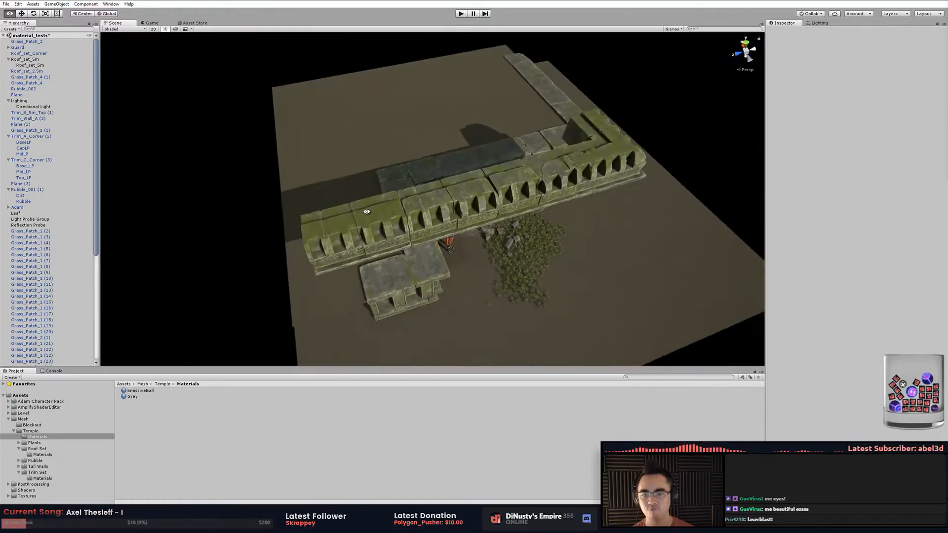
left_click_drag(503, 147, 477, 108, "alt")
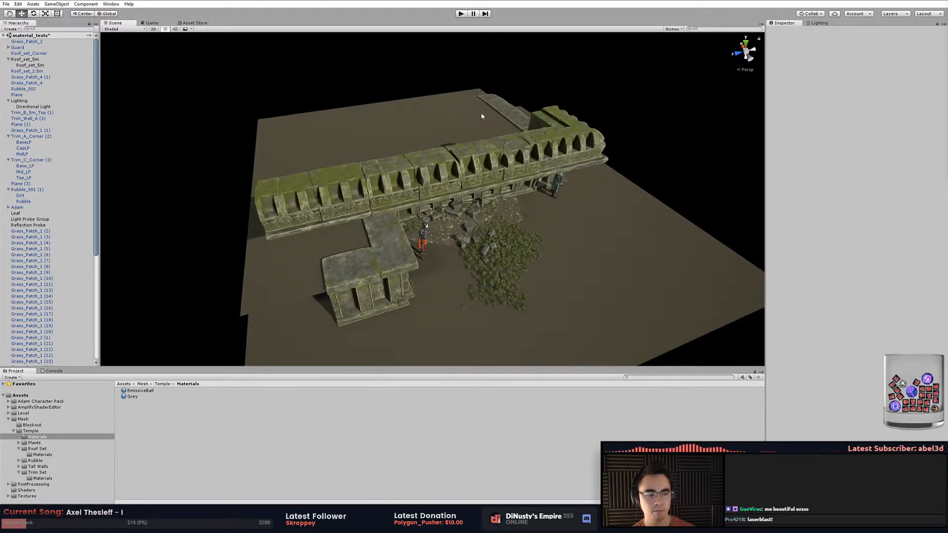
left_click(495, 182)
left_click(496, 183)
left_click_drag(568, 153, 492, 173, "alt")
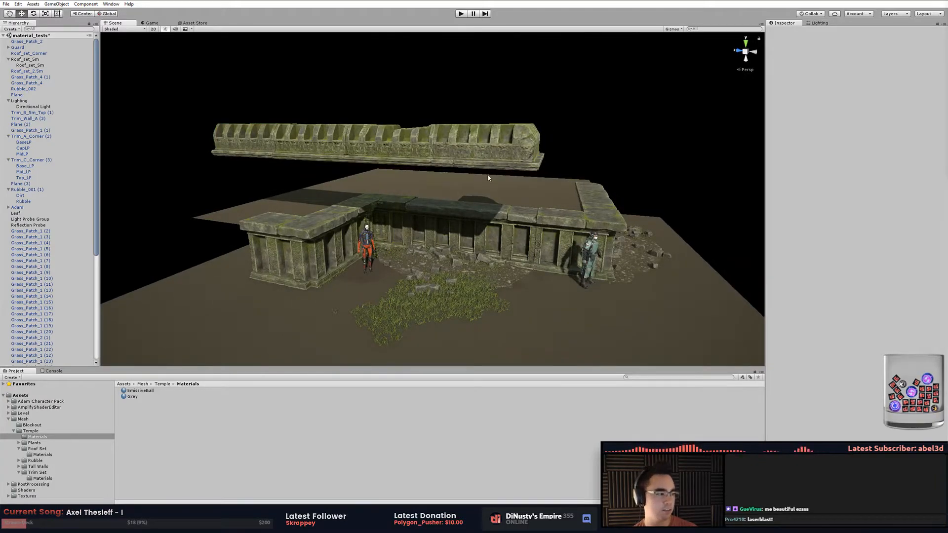
left_click_drag(457, 246, 429, 233, "alt")
mouse_move(425, 215)
middle_mouse_down()
mouse_move(424, 202)
mouse_move(443, 211)
middle_mouse_up()
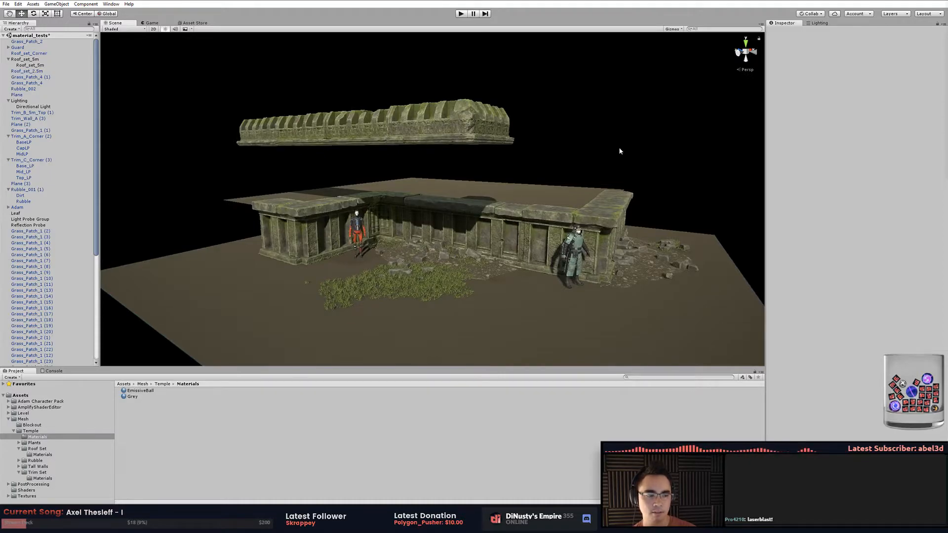
left_click_drag(620, 151, 450, 249, "alt")
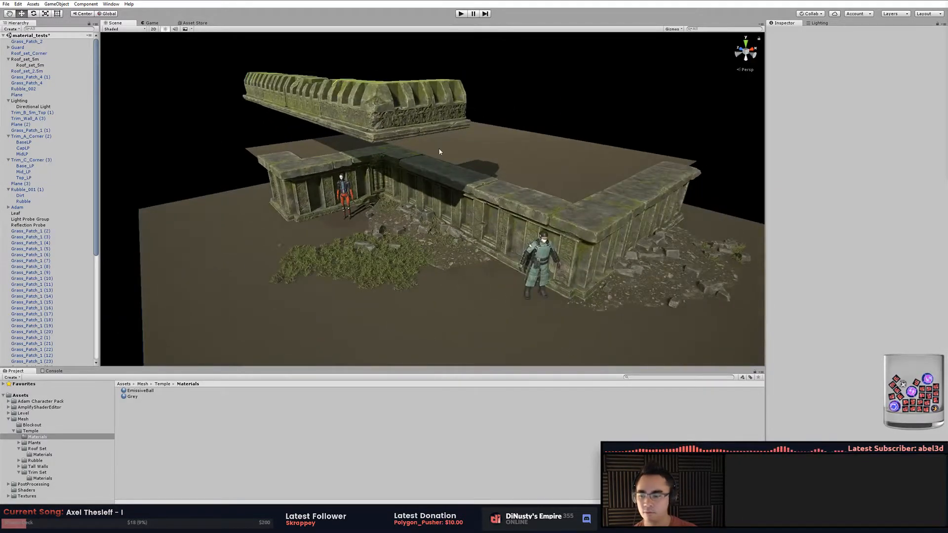
left_click_drag(640, 275, 605, 268, "alt")
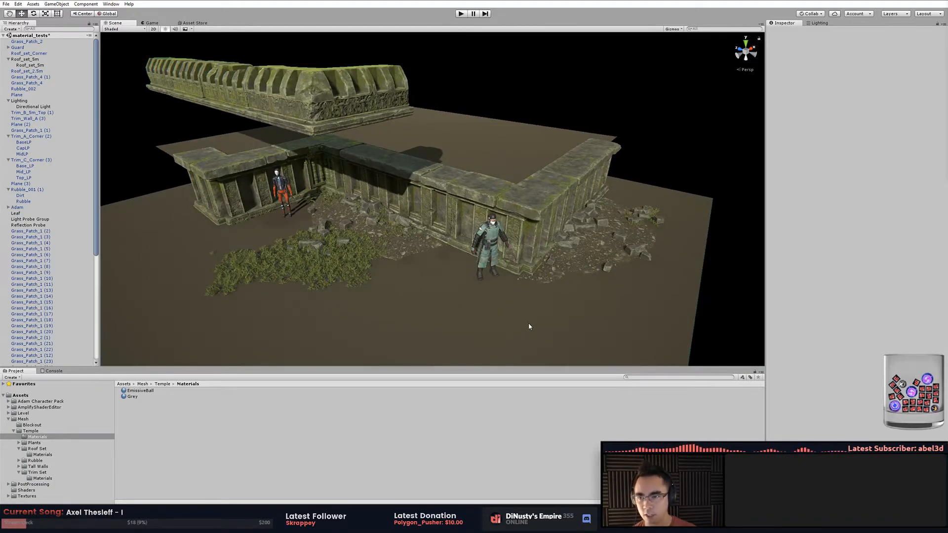
Inspect the individual floating roof pieces and the raised ground plane behind the wall.
left_click(301, 115)
left_click(239, 99)
left_click(167, 84)
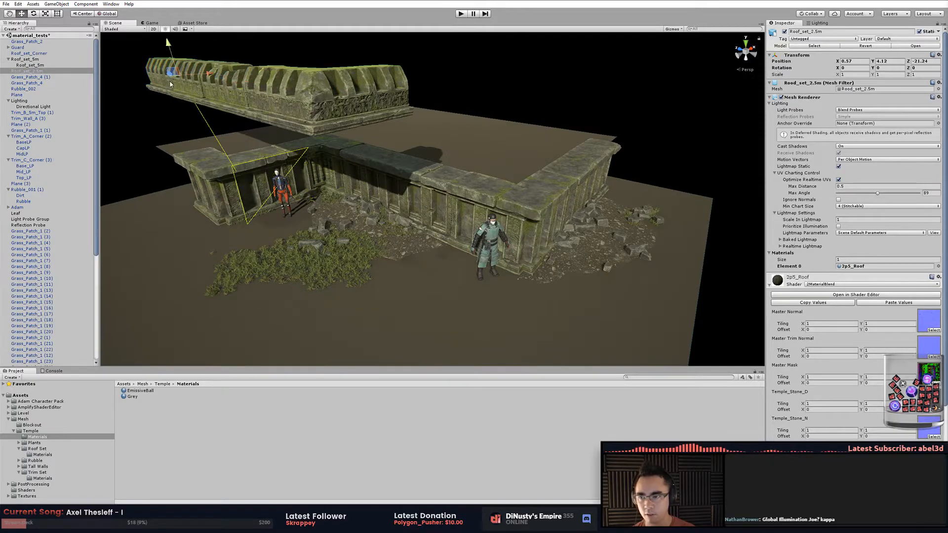
left_click(248, 53)
left_click_drag(248, 53, 395, 116, "alt")
left_click(508, 176)
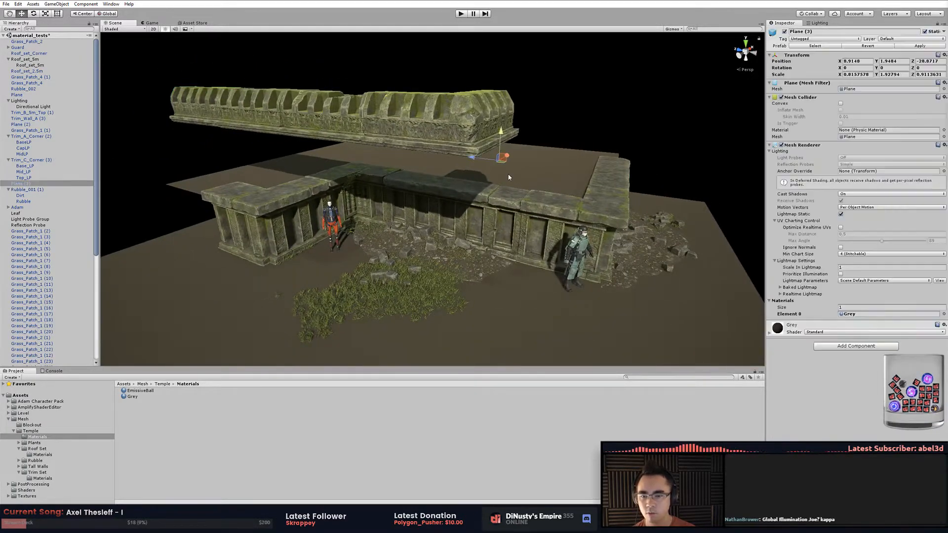
middle_click_drag(597, 132, 532, 110)
left_click(532, 110)
left_click_drag(526, 117, 410, 110, "alt")
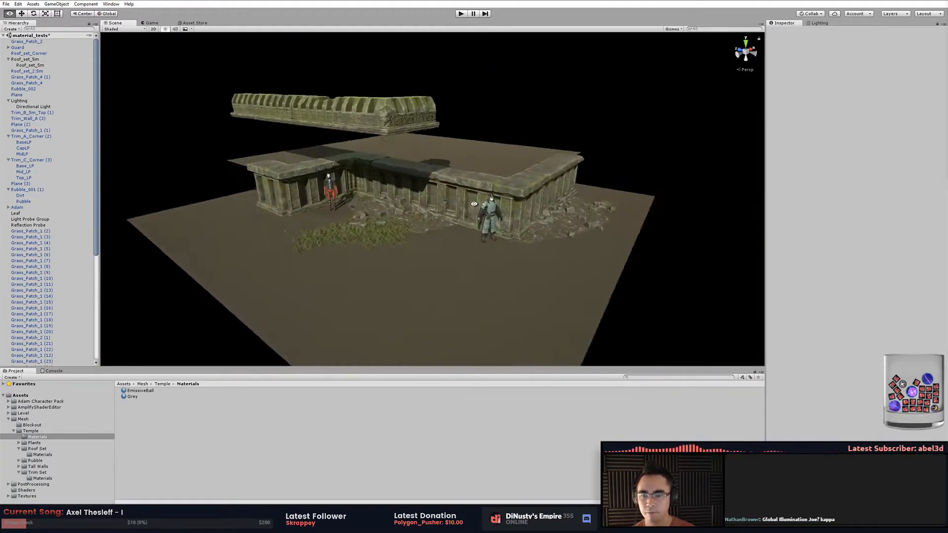
Examine the wall corner and the top trim at the far end of the wall.
left_click_drag(517, 151, 515, 146, "alt")
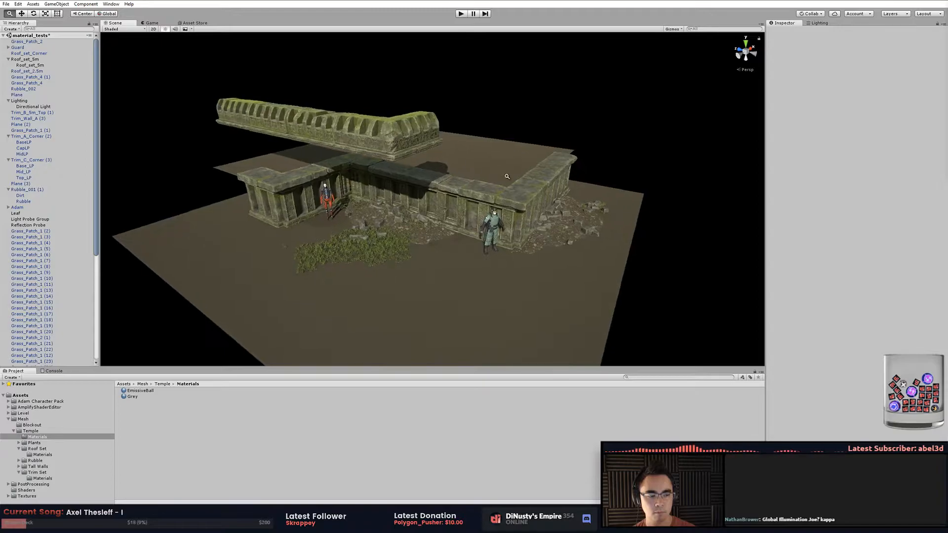
scroll(623, 203, "up", 3)
middle_click_drag(624, 203, 584, 204)
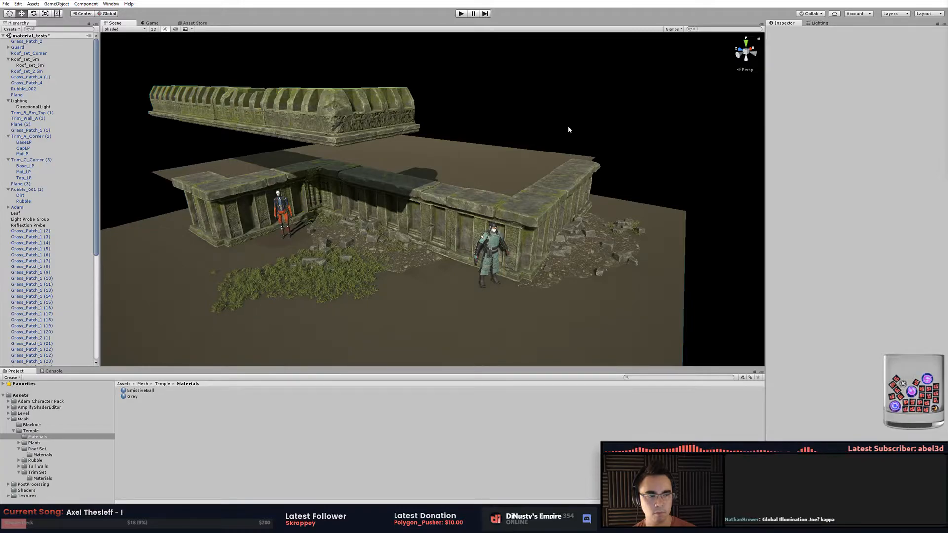
scroll(571, 128, "down", 1)
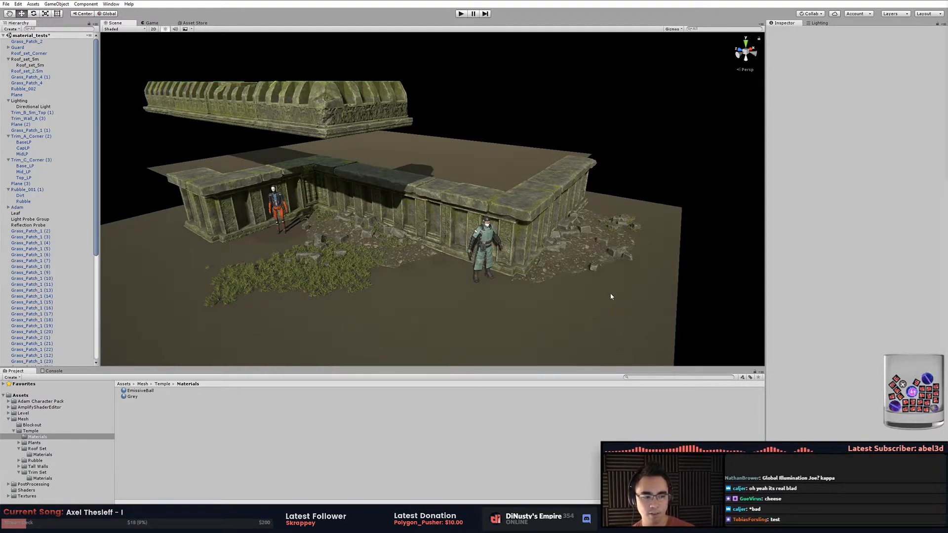
left_click_drag(583, 304, 565, 285, "alt")
left_click(566, 151)
left_click(575, 163)
left_click(603, 128)
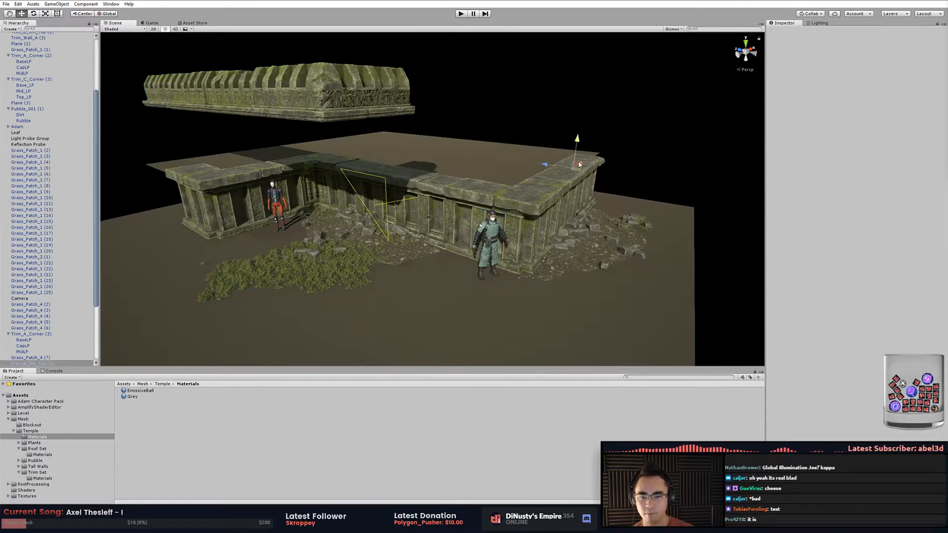
left_click(579, 161)
Switch to Substance Painter and inspect the Mossy layer's mask on the roof model.
key("alt+Tab")
left_click(479, 161)
key("alt+Tab")
left_click(627, 157)
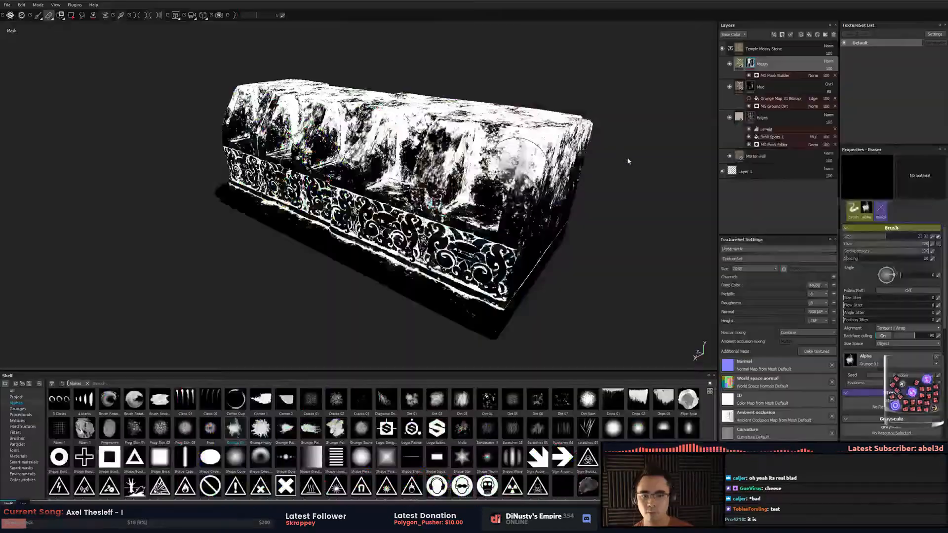
mouse_move(622, 98)
left_mouse_down("alt")
mouse_move(566, 190)
mouse_move(584, 178)
mouse_move(514, 132)
left_mouse_up("alt")
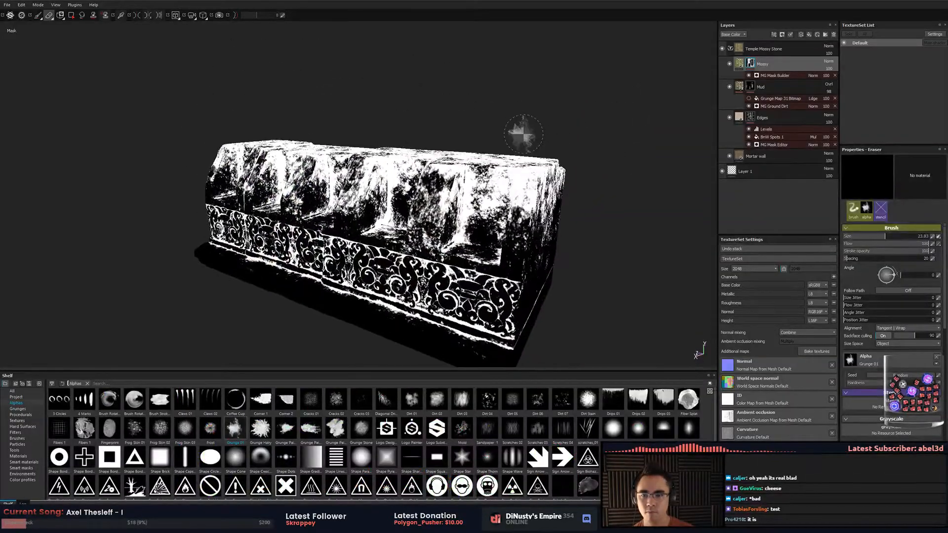
key("alt+Tab")
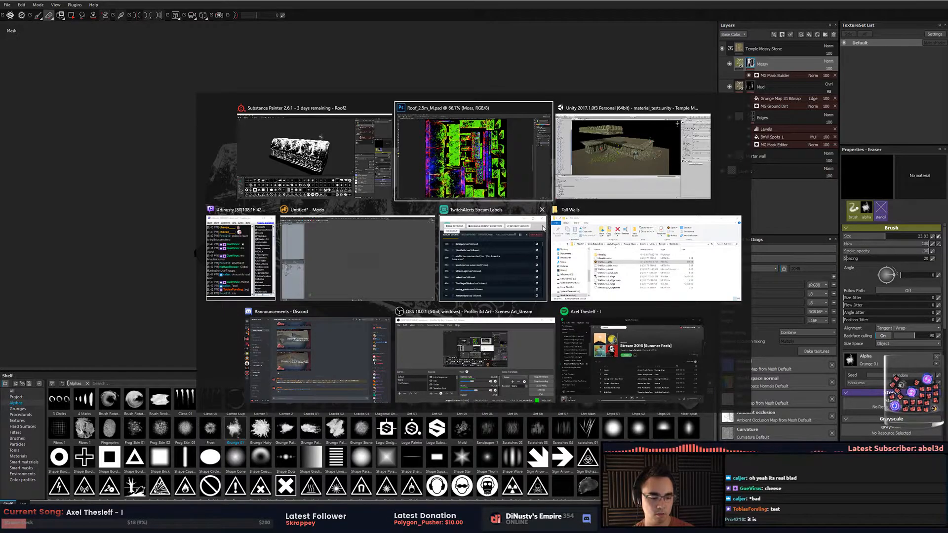
key("Escape")
key("alt+Tab")
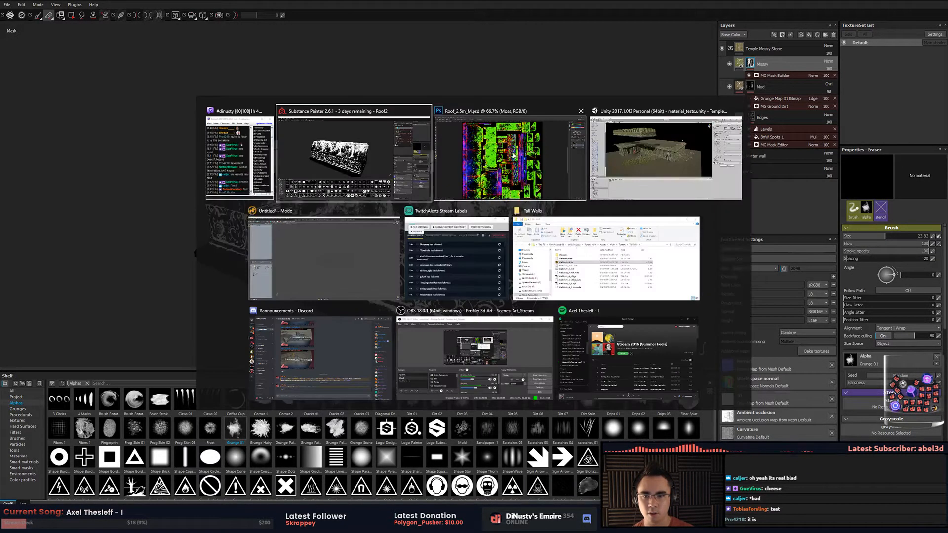
left_click(348, 263)
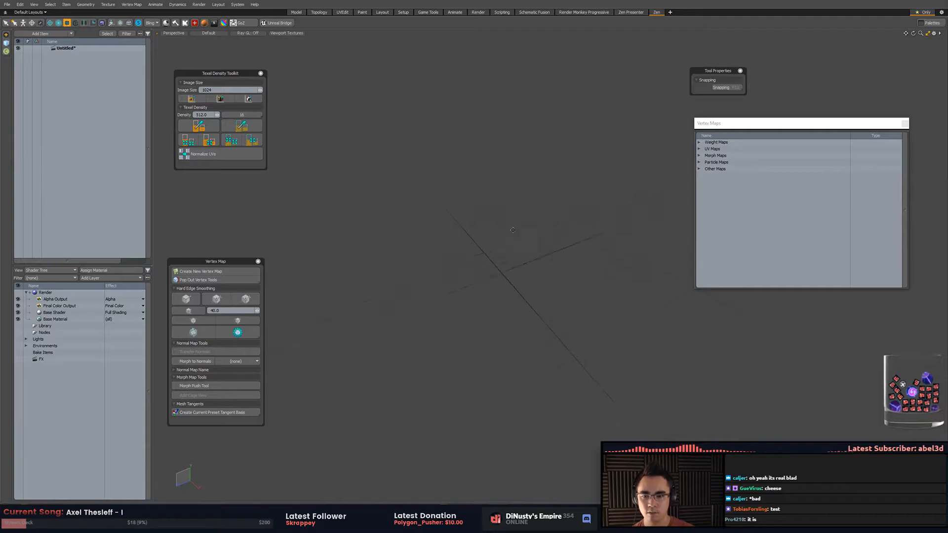
key("alt+Tab")
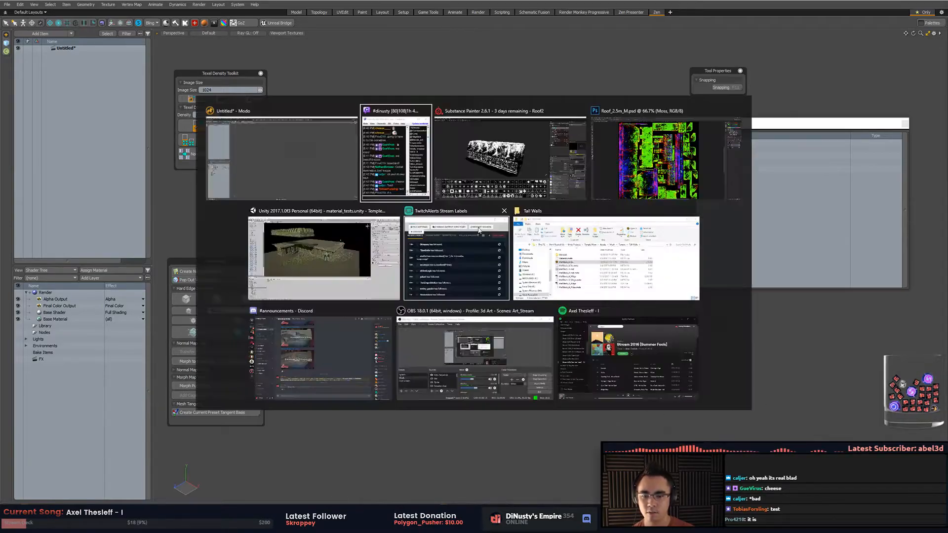
left_click(323, 258)
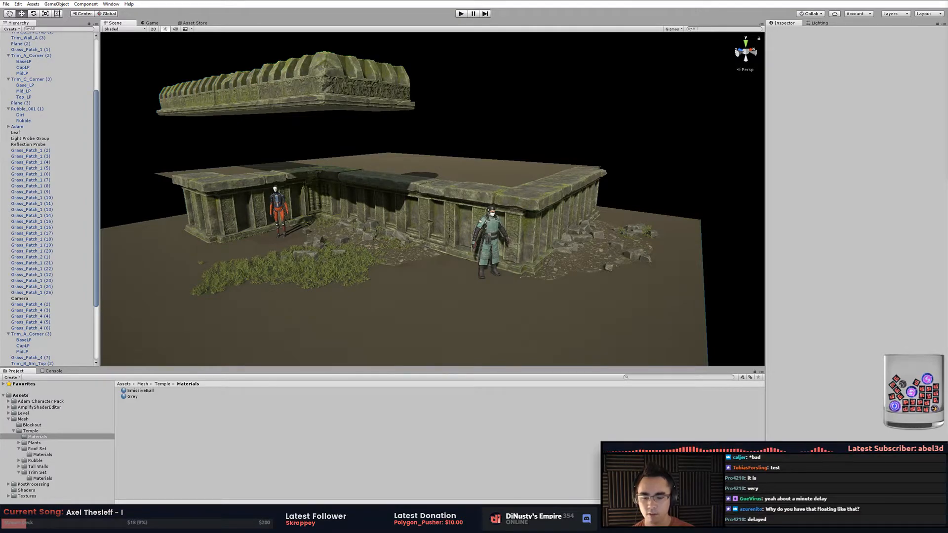
Switch to Modo and browse to the Temple project's Substance folder for a scene to load.
key("alt+Tab")
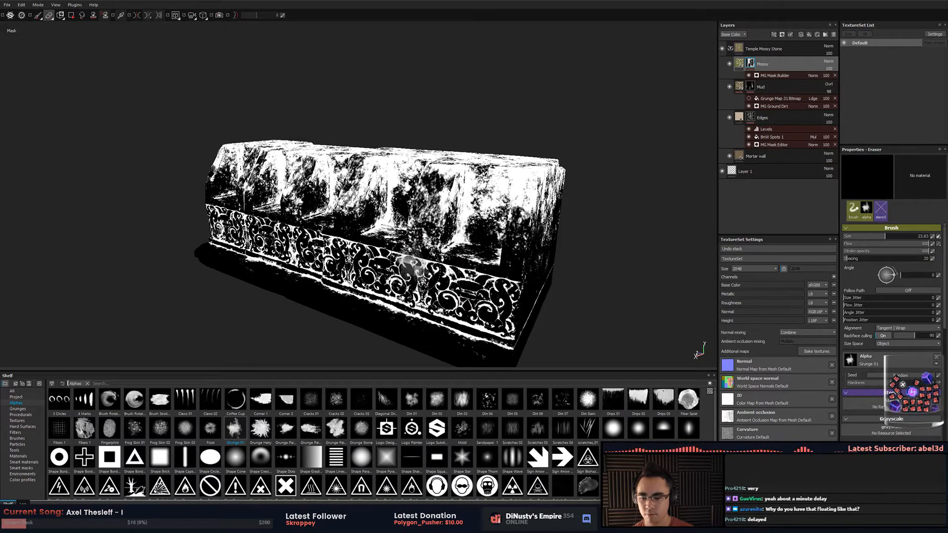
key("alt+Tab")
left_click_drag(524, 285, 590, 367, "alt")
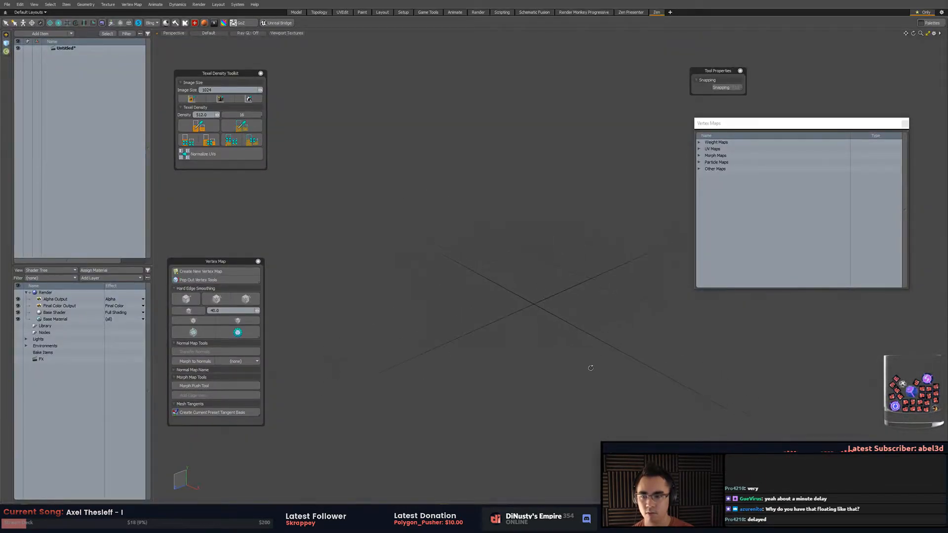
left_click(17, 11)
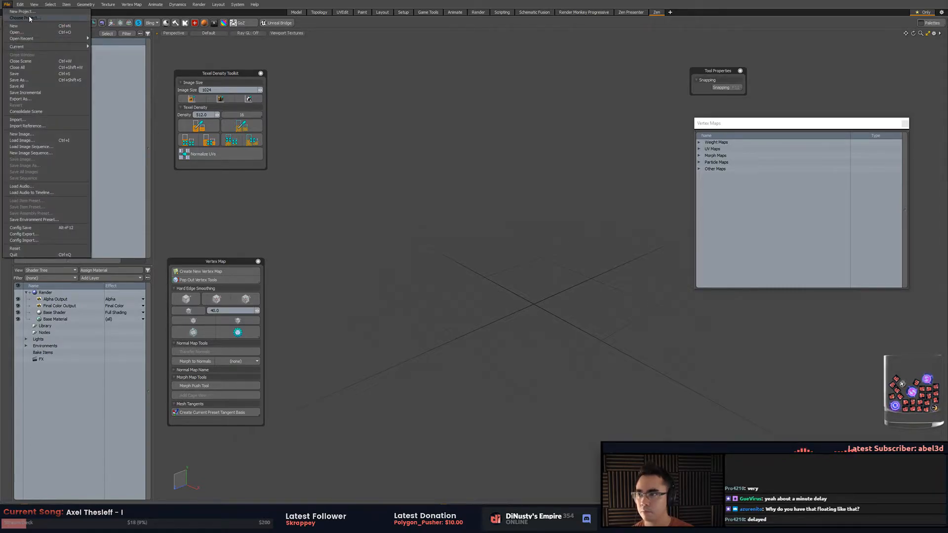
left_click(48, 43)
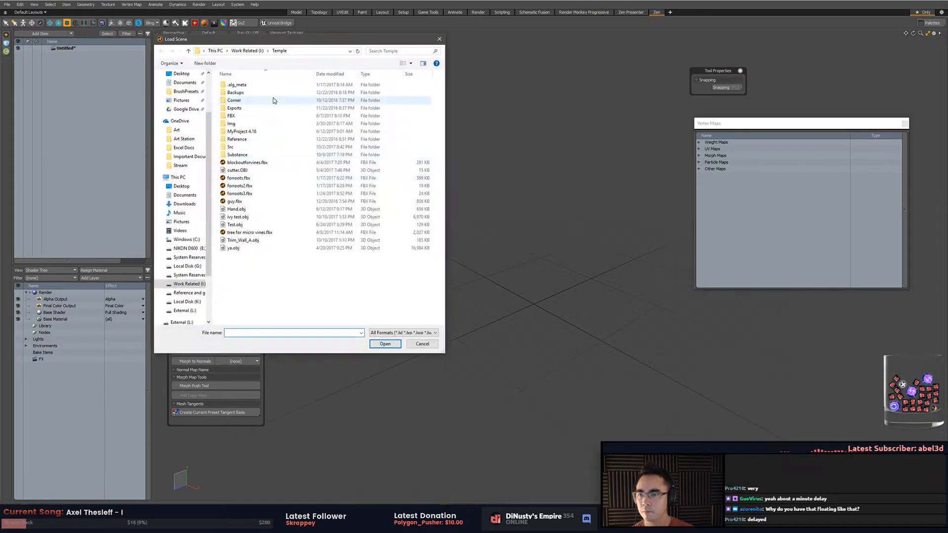
double_click(248, 156)
Look through the Substance asset folders and open the 5m_Wall_A folder.
left_click(240, 100)
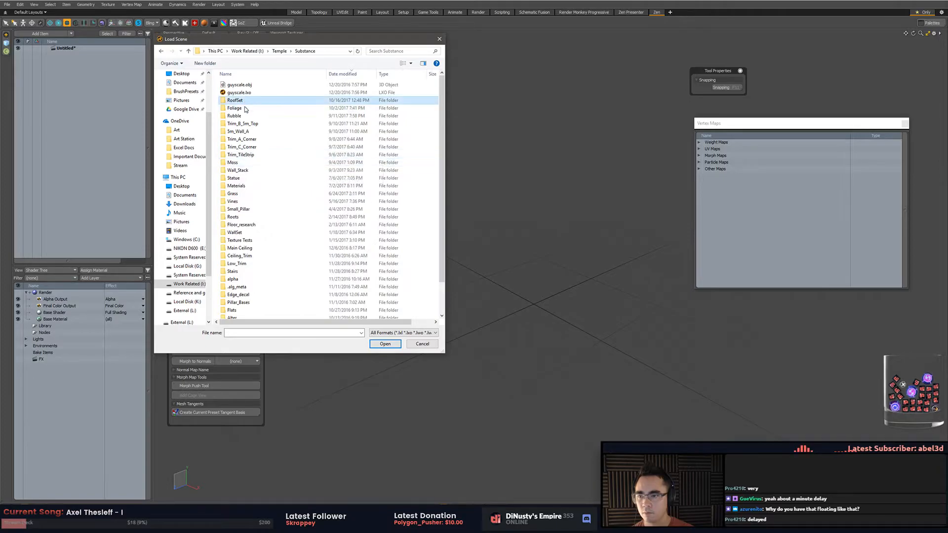
left_click(250, 123)
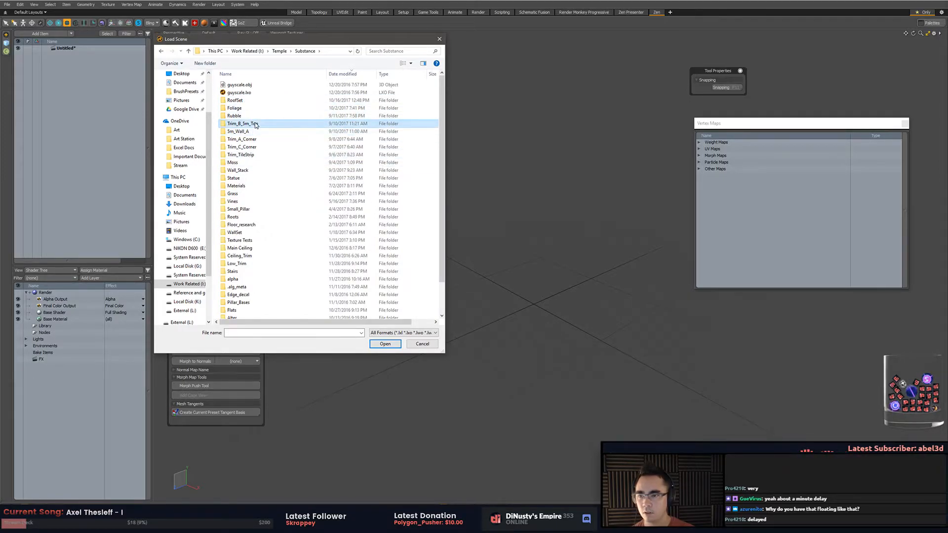
left_click(255, 132)
left_click(256, 140)
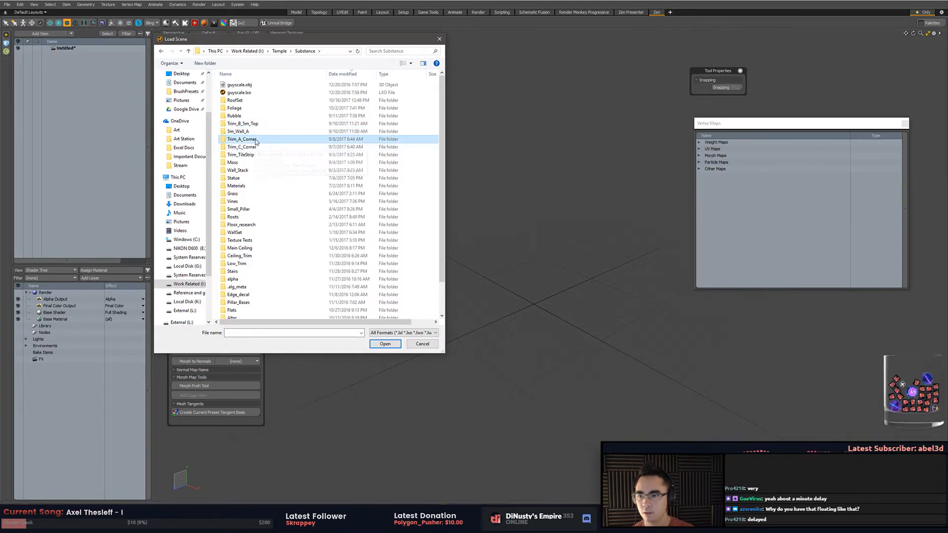
left_click(258, 131)
double_click(257, 131)
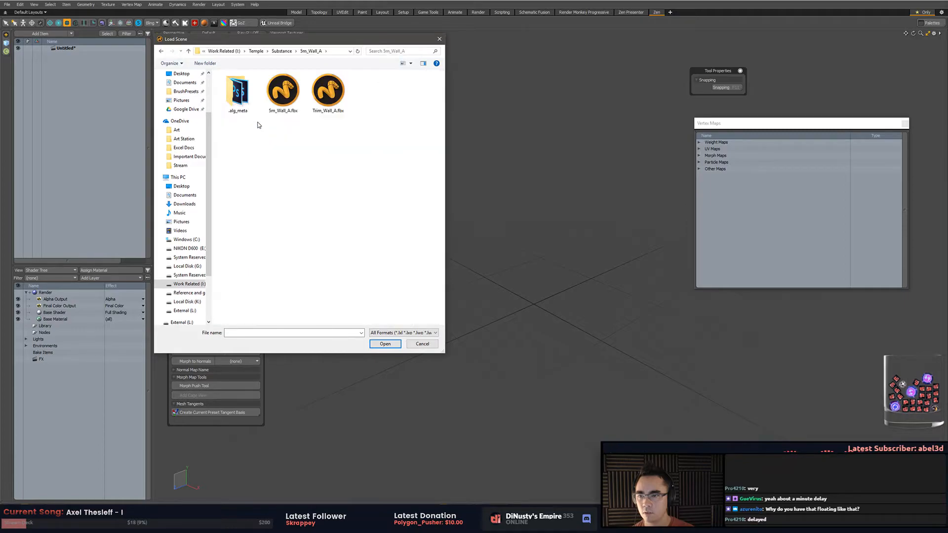
Load 5m_Wall_A.fbx with the default import options and examine the wall mesh.
left_click(279, 98)
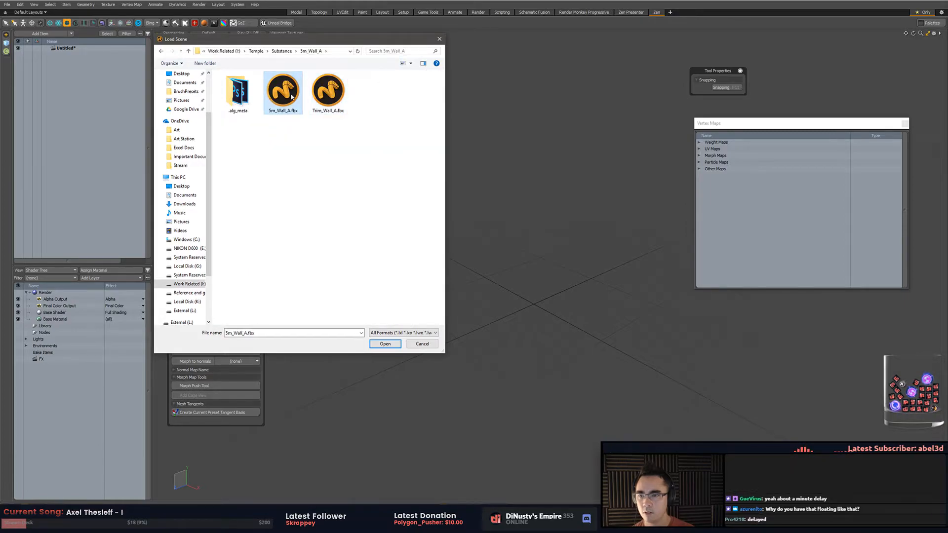
double_click(271, 100)
left_click(564, 187)
left_click(545, 257)
mouse_move(543, 257)
left_mouse_down("alt")
mouse_move(487, 242)
mouse_move(553, 261)
mouse_move(538, 247)
left_mouse_up("alt")
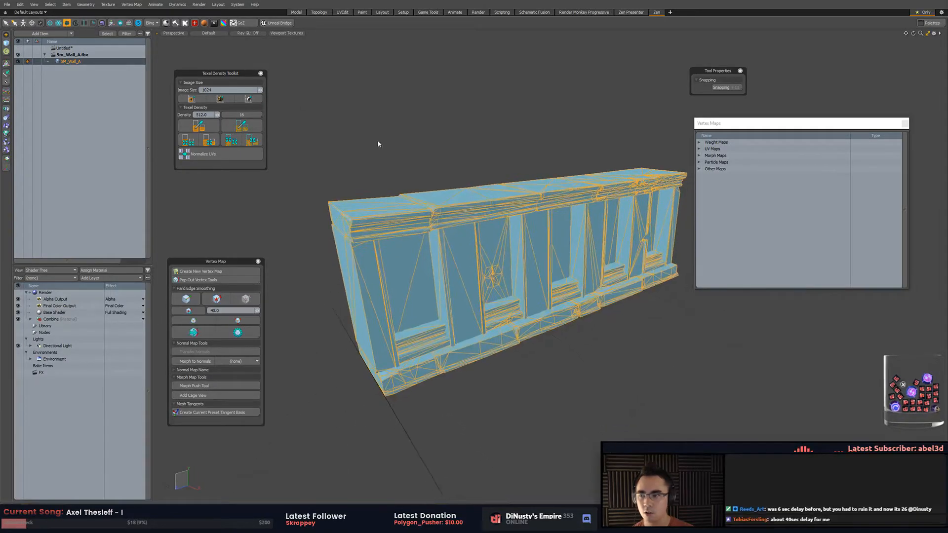
Close the 5m_Wall_A scene and browse to the WallStack_A folder inside Substance's Wall_Stack folder.
left_click(142, 55)
left_click(7, 5)
left_click(29, 29)
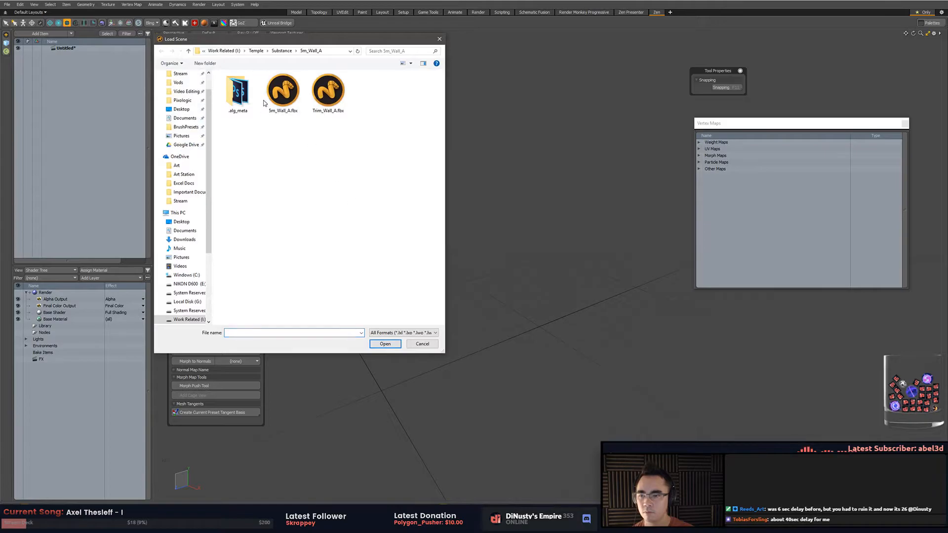
left_click(281, 51)
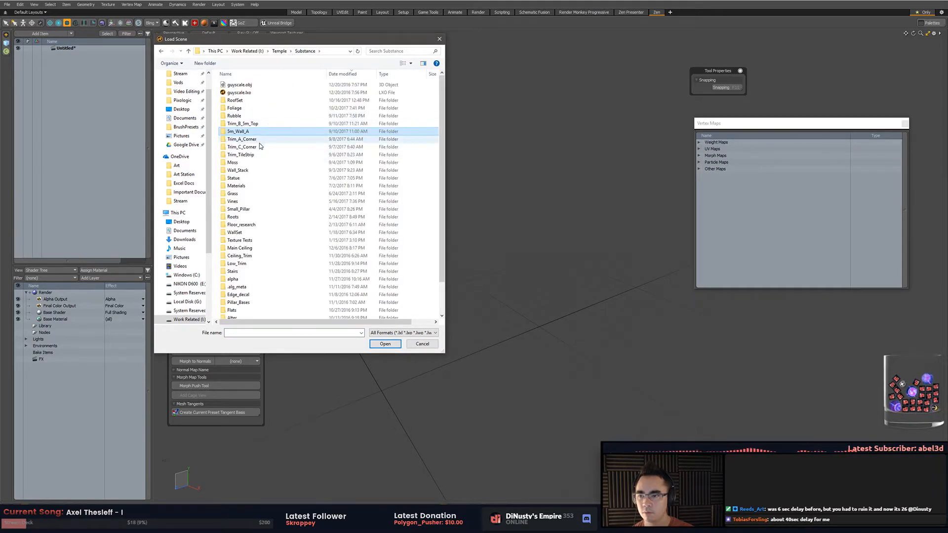
double_click(242, 170)
left_click(283, 92)
left_click(419, 91)
double_click(228, 90)
Load WallStack_A.fbx with the default import options and examine the wall stack mesh from the front and side.
left_click(250, 115)
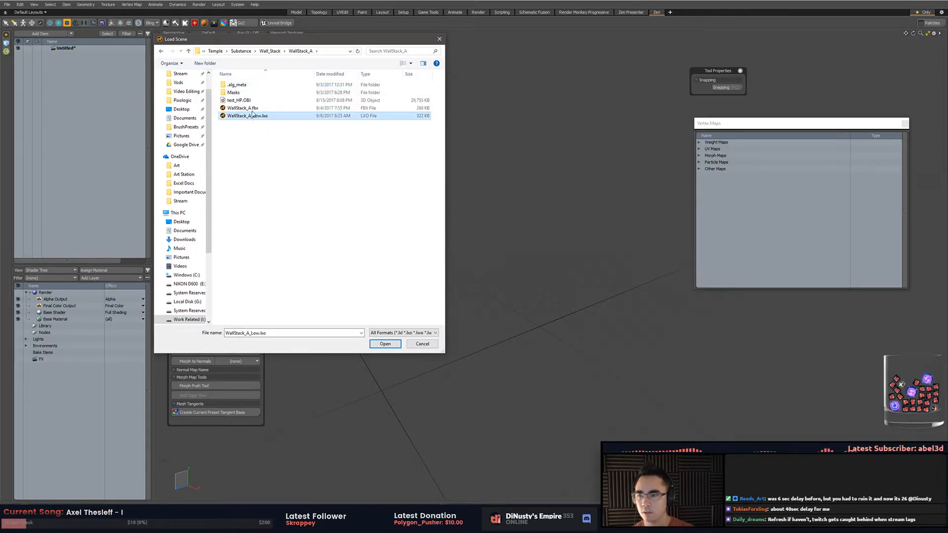
left_click(256, 108)
double_click(256, 109)
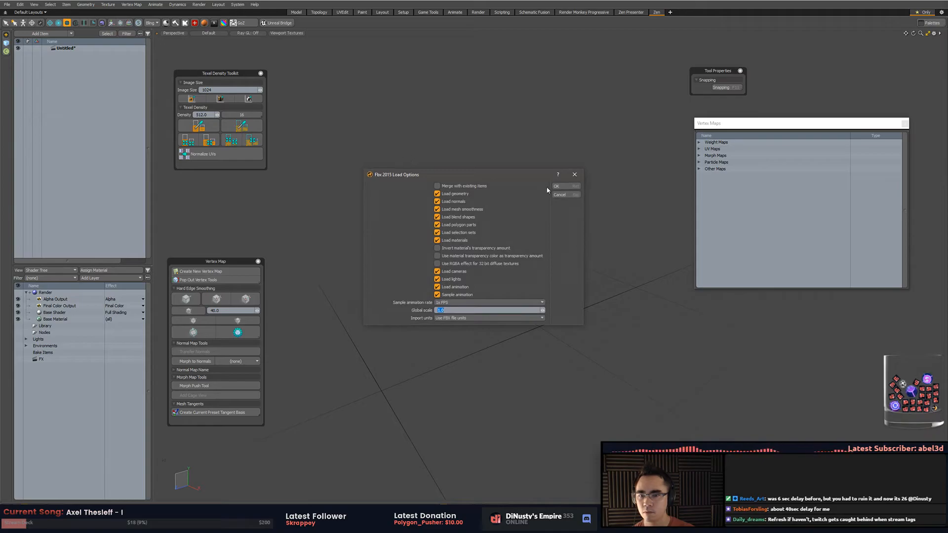
left_click(561, 194)
left_click_drag(560, 197, 537, 200, "alt")
left_click_drag(538, 200, 488, 289, "alt")
left_click_drag(488, 289, 447, 266, "alt")
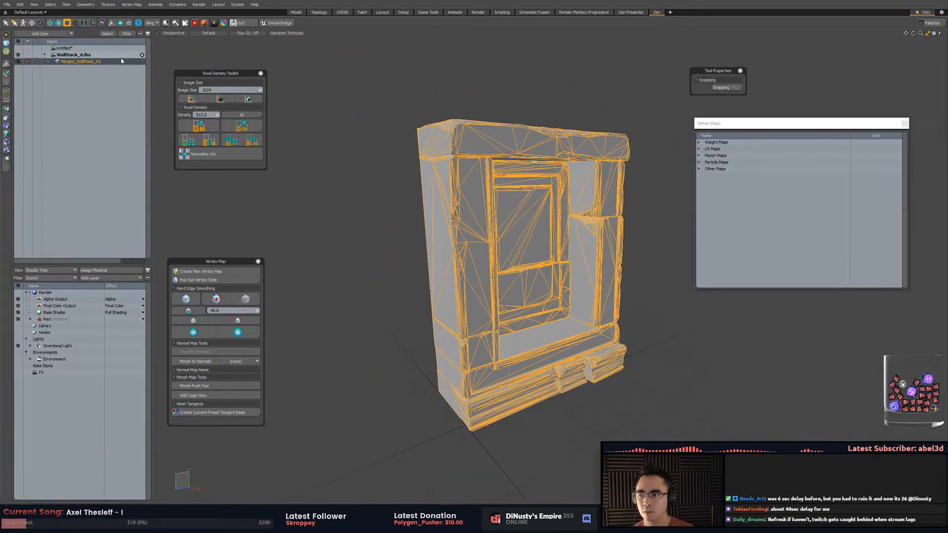
Close the WallStack_A.fbx scene and check the other mesh files in the WallStack_A folder.
left_click(142, 55)
left_click(7, 4)
left_click(16, 36)
left_click(273, 108)
left_click(280, 117)
left_click(270, 100)
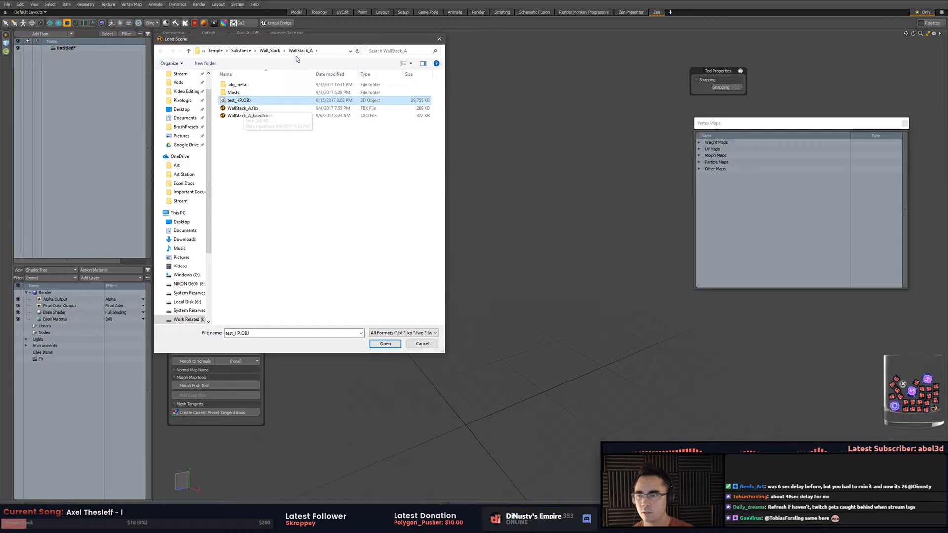
Check the mesh files in the parent Wall_Stack folder and the Masks folder, ending back in the WallStack_A folder.
left_click(275, 51)
left_click(283, 91)
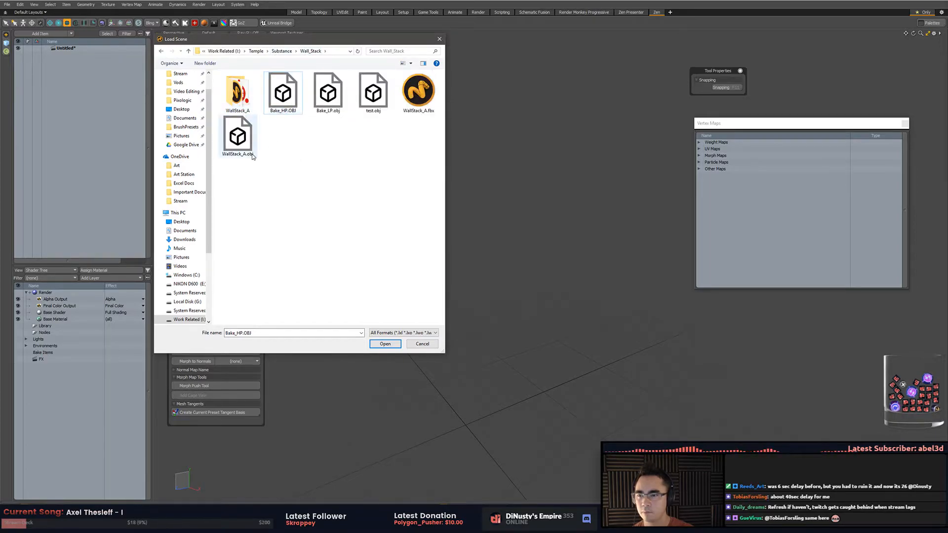
left_click(416, 96)
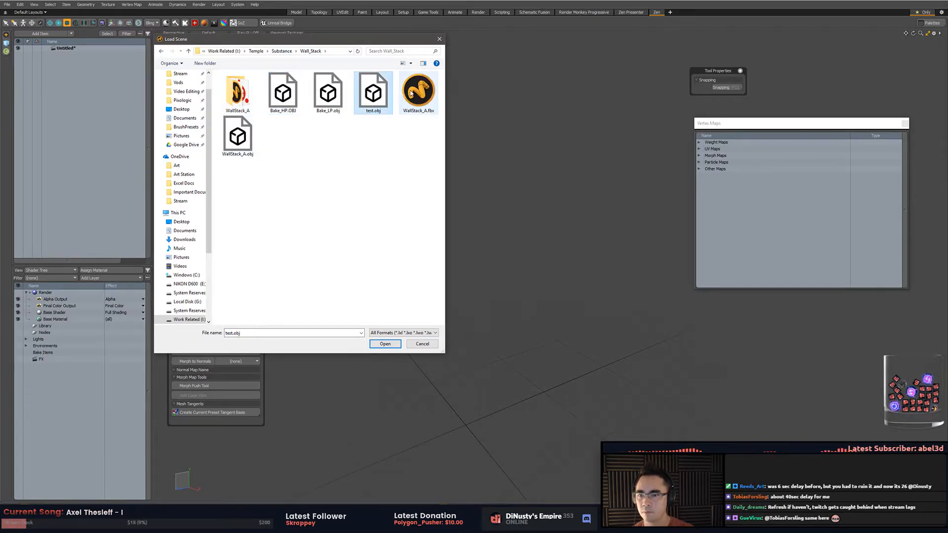
left_click(237, 143)
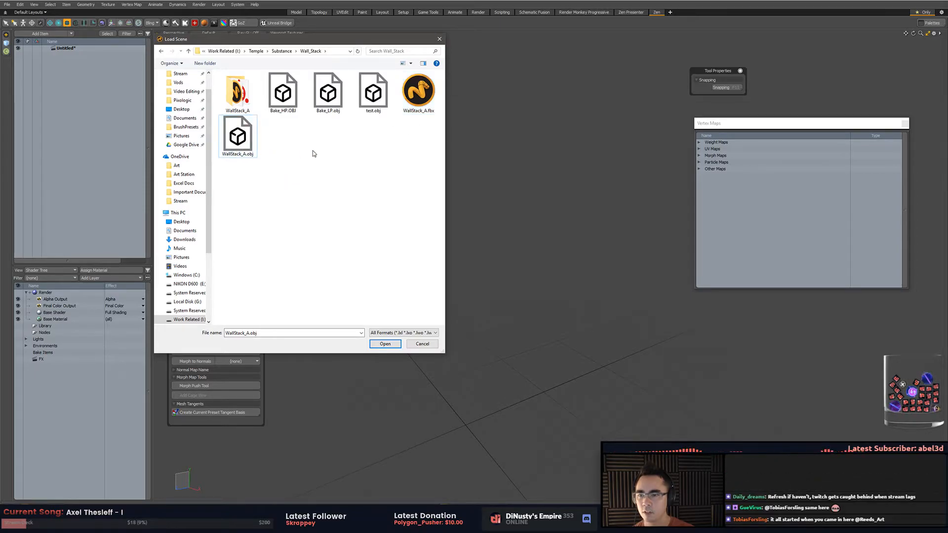
left_click(417, 93)
left_click(236, 97)
double_click(236, 96)
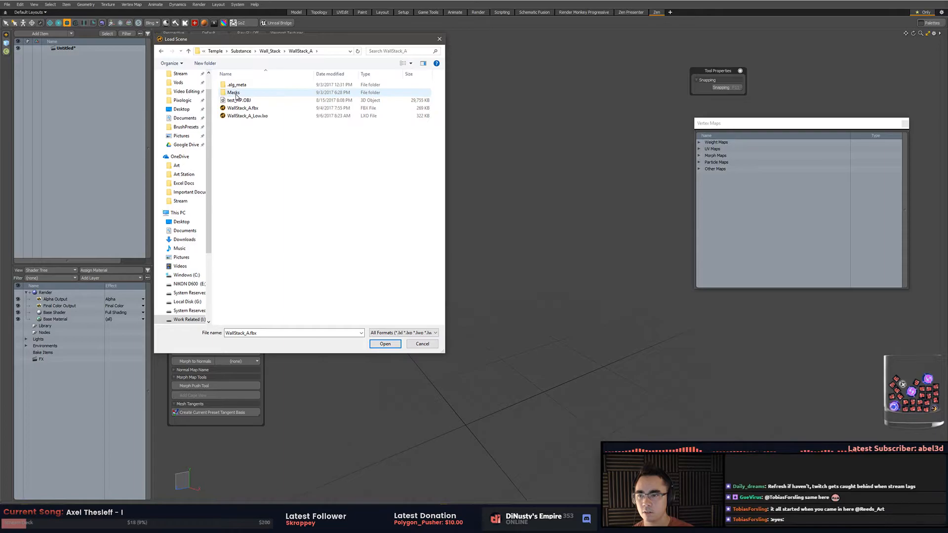
double_click(270, 93)
key("BackSpace")
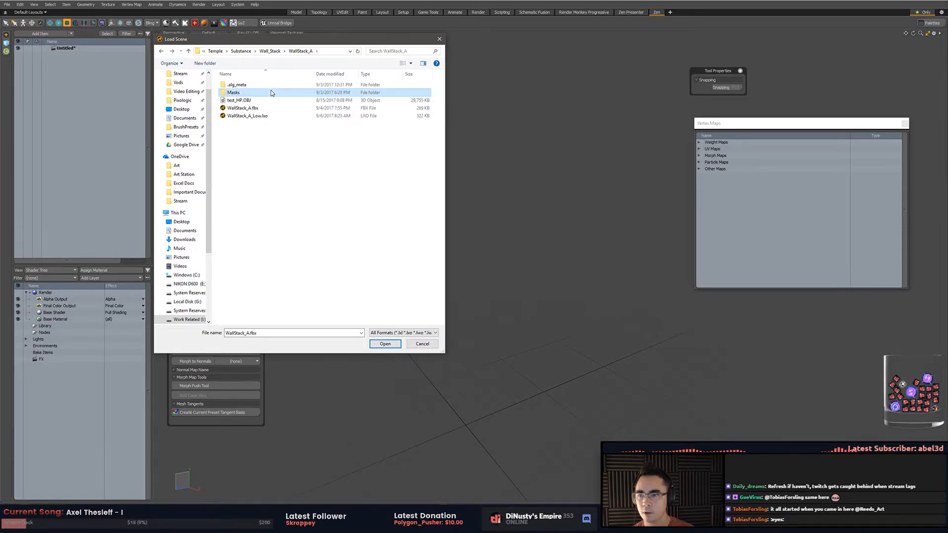
Load WallStack_A_Low.lxo and expand its GoZ group to inspect the merged wall stack mesh.
left_click(277, 109)
double_click(266, 116)
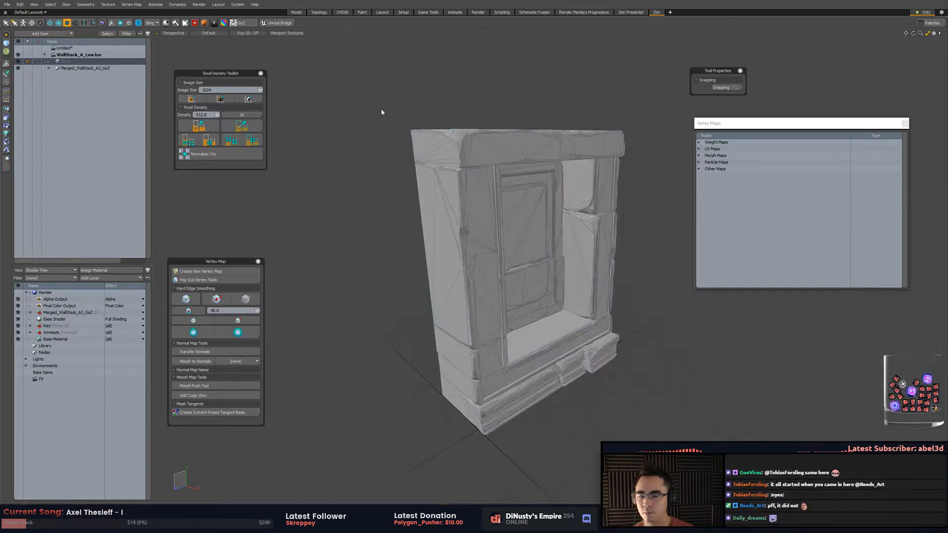
left_click(43, 68)
left_click(70, 75)
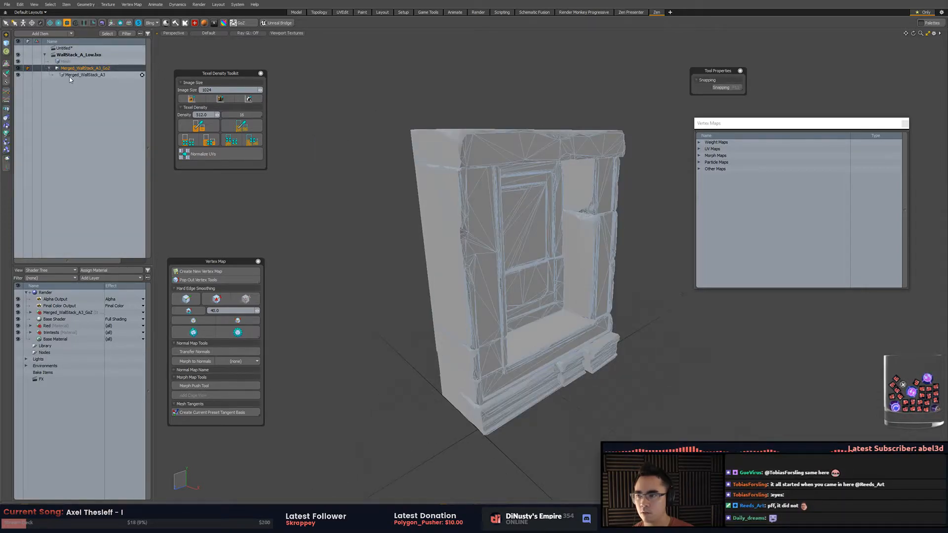
Close the low-poly scene and try to load test_HP.OBJ with metres as the OBJ units.
key("ctrl+w")
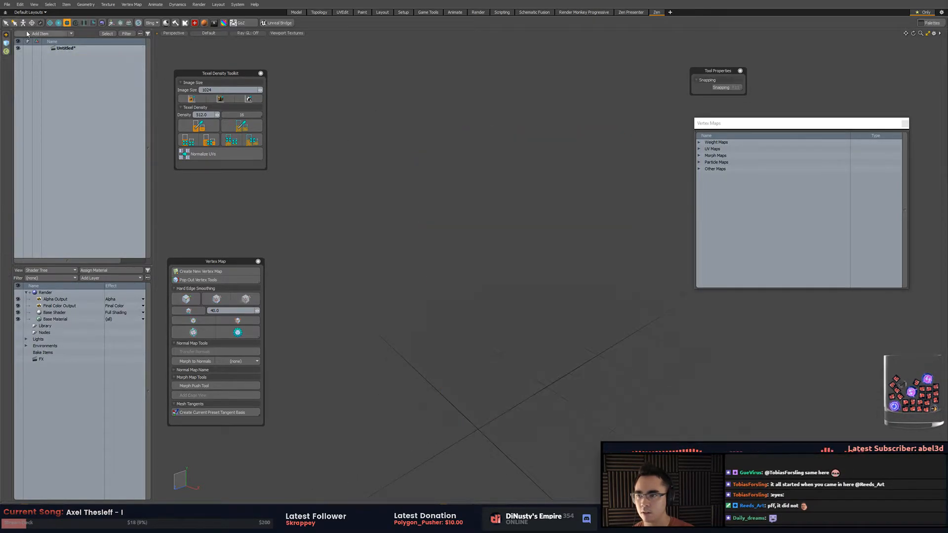
left_click(7, 5)
left_click(22, 33)
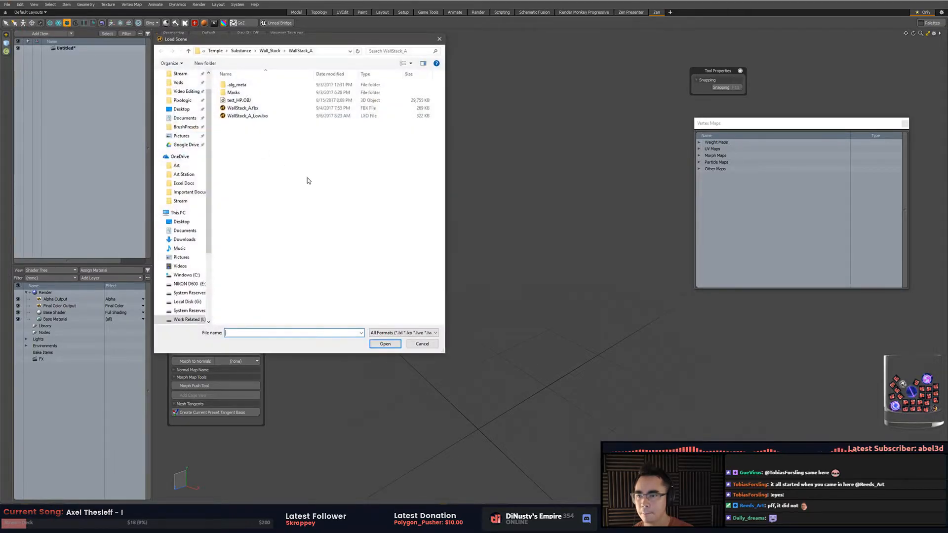
left_click(249, 116)
double_click(255, 102)
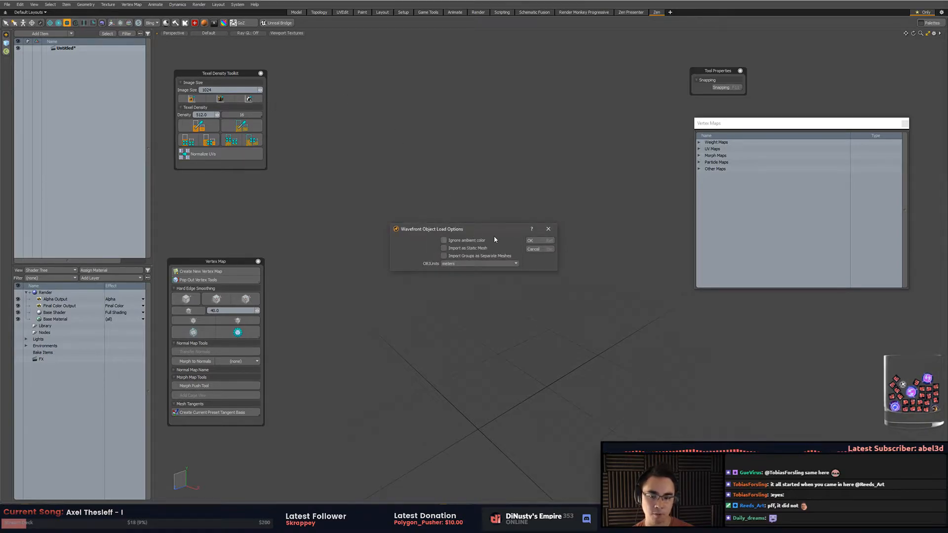
left_click(530, 240)
left_click(529, 242)
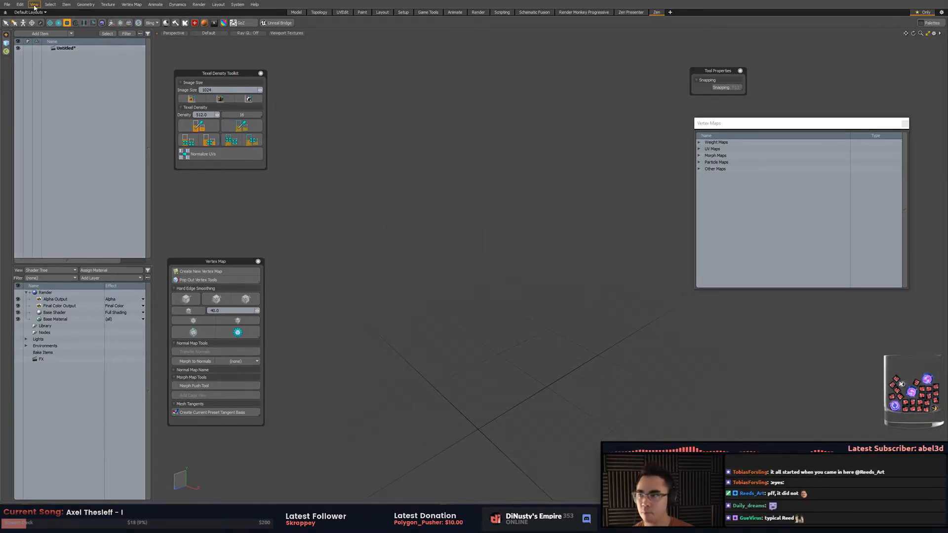
Load test.obj from the Wall_Stack folder with the default OBJ import options.
left_click(10, 4)
left_click(22, 33)
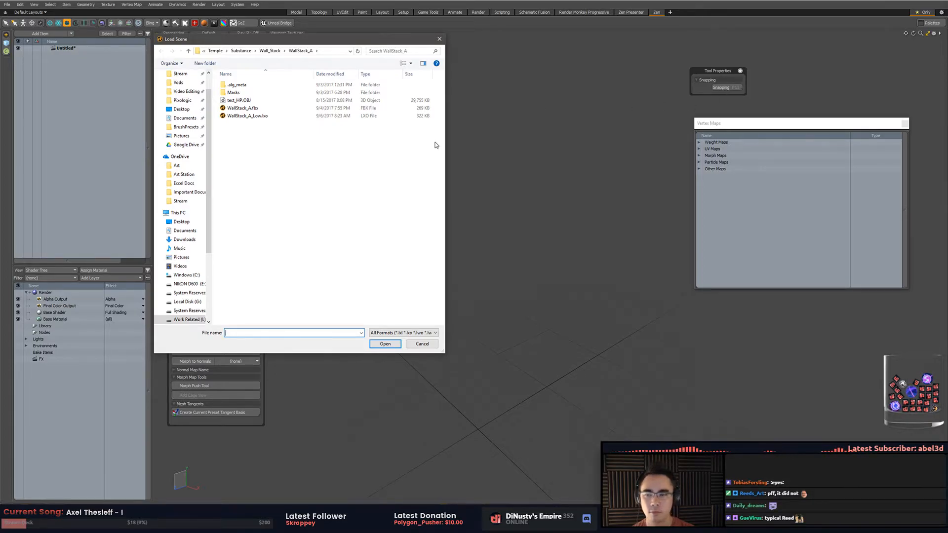
left_click(244, 107)
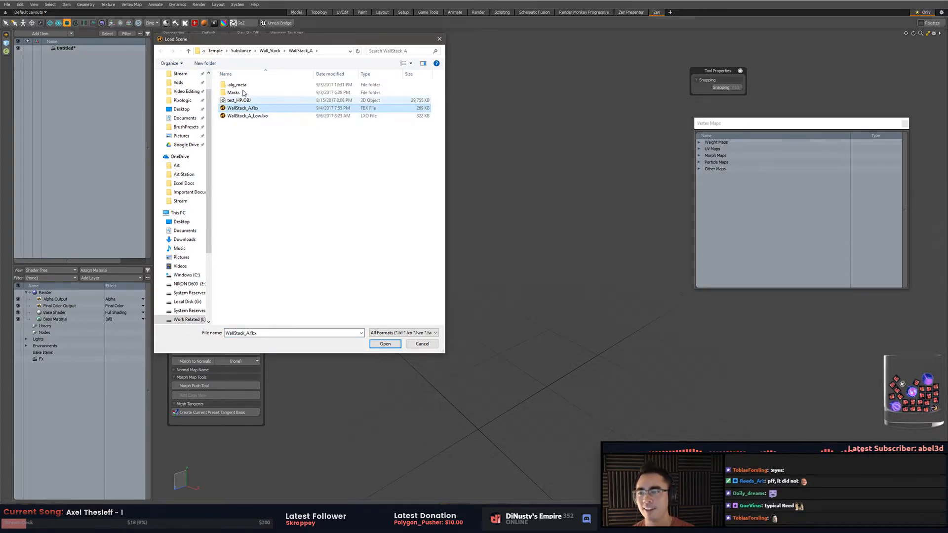
left_click(243, 92)
left_click(269, 51)
left_click(283, 101)
left_click(373, 101)
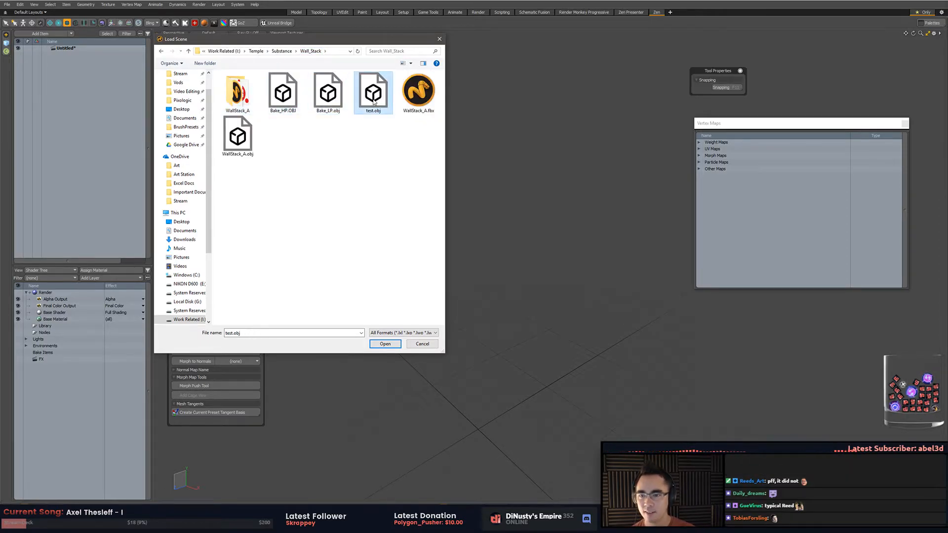
double_click(387, 80)
left_click(535, 264)
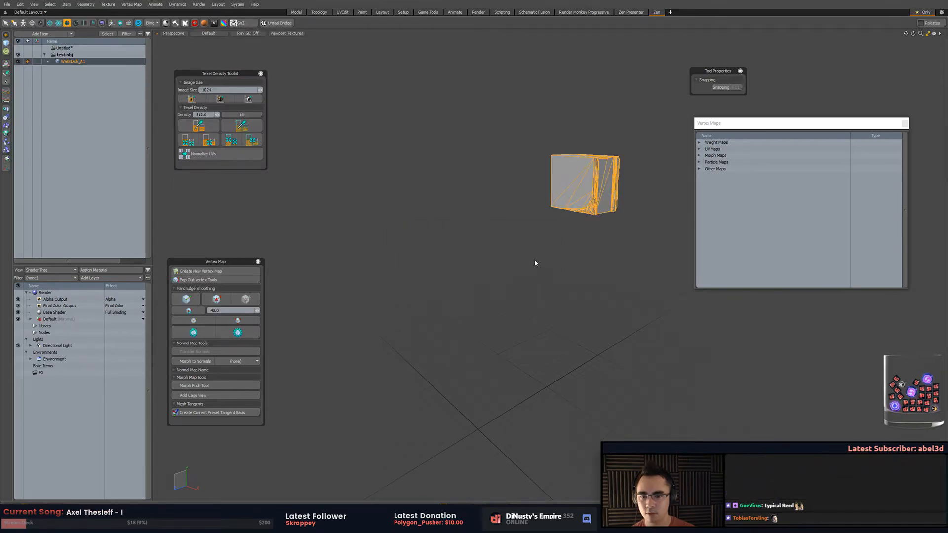
Select the test.obj mesh, frame it and examine its polygons in polygon selection mode.
middle_click_drag(535, 252, 476, 253)
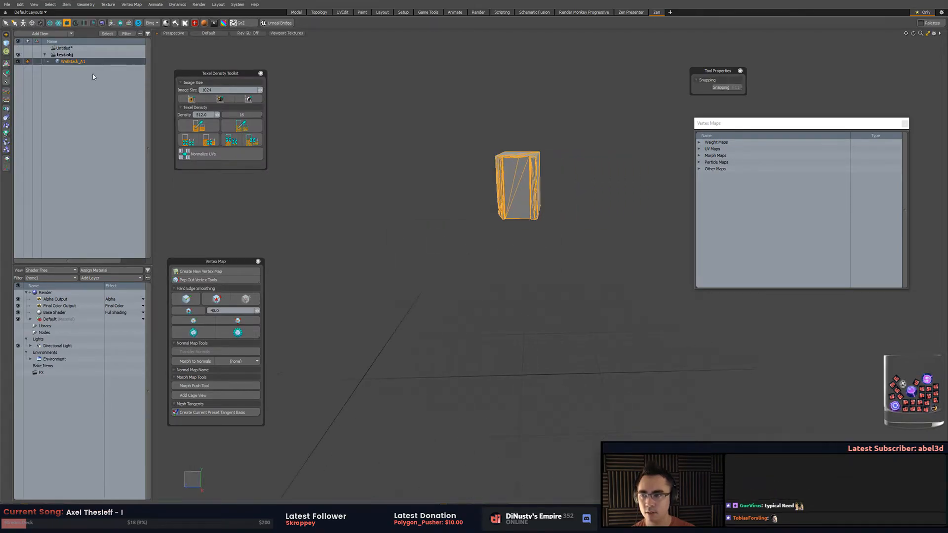
left_click(78, 56)
left_click(81, 63)
key("a")
left_click_drag(355, 163, 466, 209, "alt")
key("3")
scroll(425, 183, "down", 3)
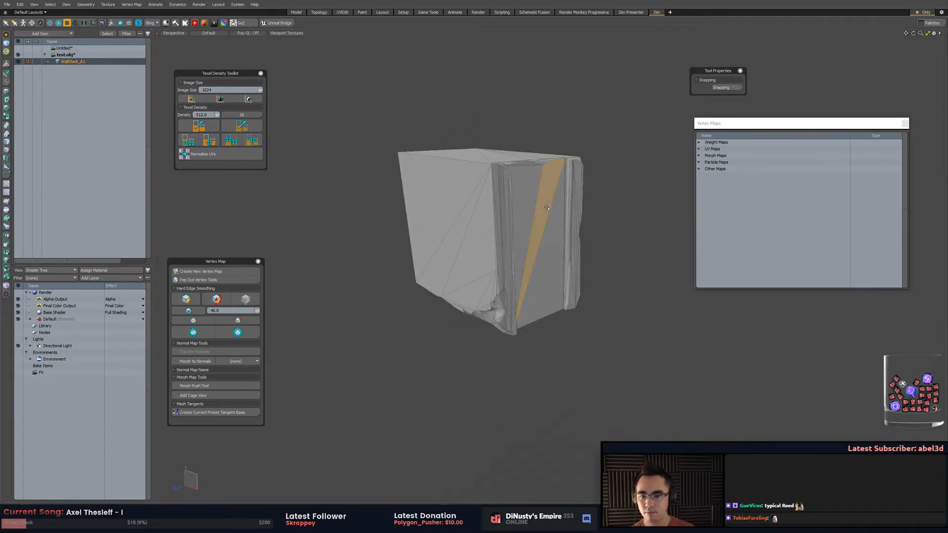
Close the test.obj scene without saving and load WallStack_A.fbx from the Wall_Stack folder with the default FBX load options.
left_click(142, 54)
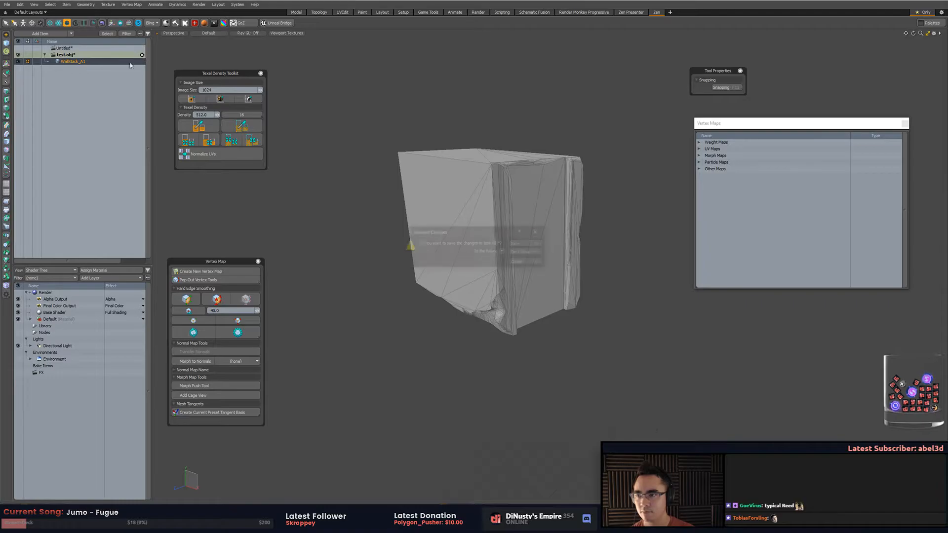
left_click(524, 250)
left_click(7, 4)
left_click(20, 26)
left_click(232, 141)
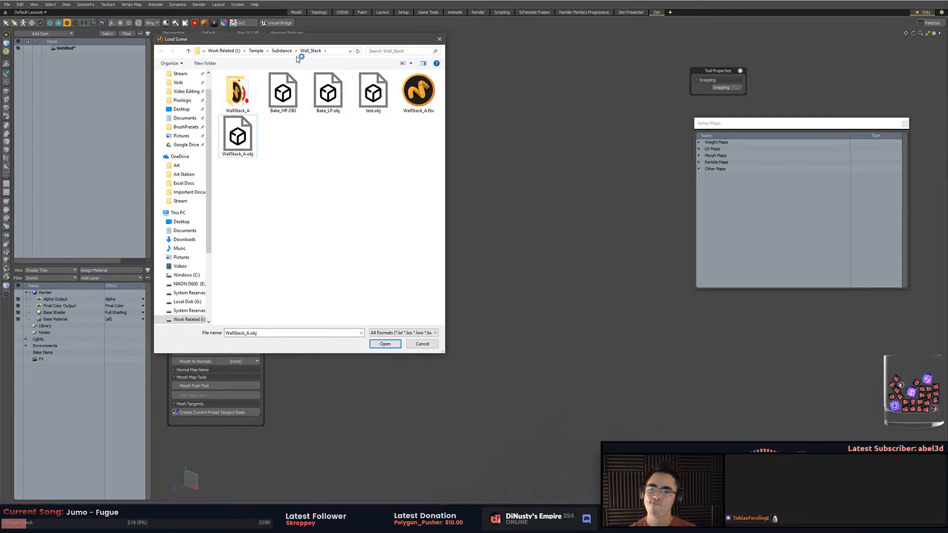
left_click(416, 99)
double_click(413, 99)
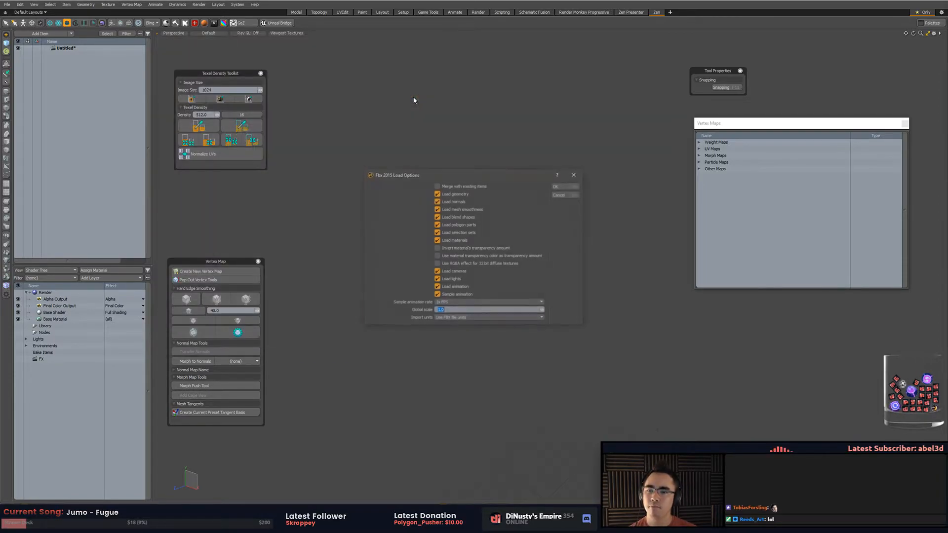
left_click(561, 192)
Examine the coloured wall modules of the loaded stack from several angles and distances.
scroll(552, 213, "down", 5)
left_click_drag(552, 214, 504, 292, "alt")
scroll(394, 232, "up", 3)
mouse_move(505, 293)
left_mouse_down("alt+shift")
mouse_move(548, 270)
mouse_move(613, 322)
mouse_move(553, 284)
mouse_move(507, 307)
mouse_move(508, 264)
left_mouse_up("alt+shift")
key("5")
left_click(540, 304)
key("Escape")
left_click(530, 288)
left_click(545, 267)
scroll(613, 321, "up", 3)
scroll(507, 306, "down", 4)
Select the WallStack_B module, second from the bottom of the stack, and hide all the other meshes.
left_click_drag(508, 263, 519, 231, "alt+shift")
key("3")
right_click_drag(518, 129, 622, 135)
left_click(480, 183)
mouse_move(480, 183)
right_mouse_down()
mouse_move(676, 212)
mouse_move(556, 168)
right_mouse_up()
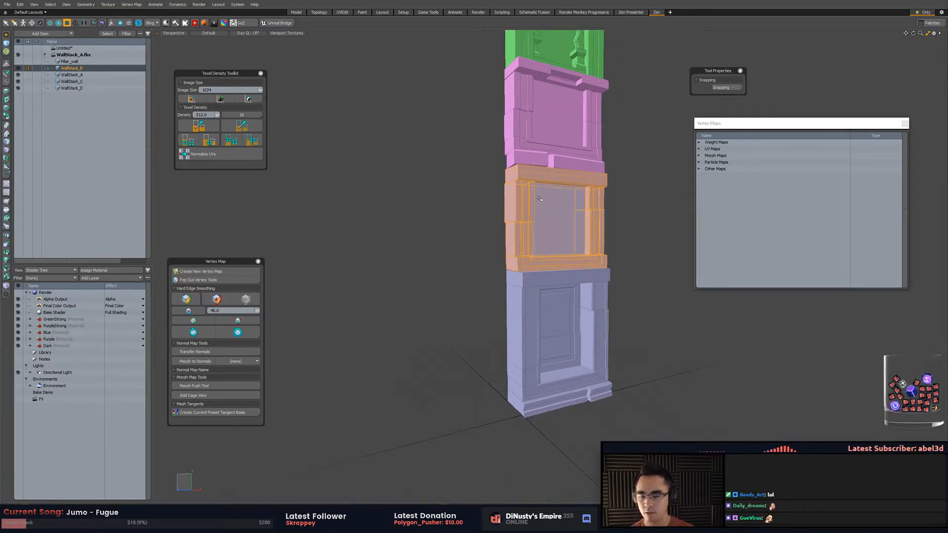
key("5")
key("shift+h")
Duplicate all of WallStack_B's polygons and move the copy straight down to the ground grid with a Y offset of -5.9747 m.
left_click_drag(452, 212, 460, 178, "alt+shift")
key("w")
key("3")
key("w")
left_click_drag(542, 154, 536, 211, "alt")
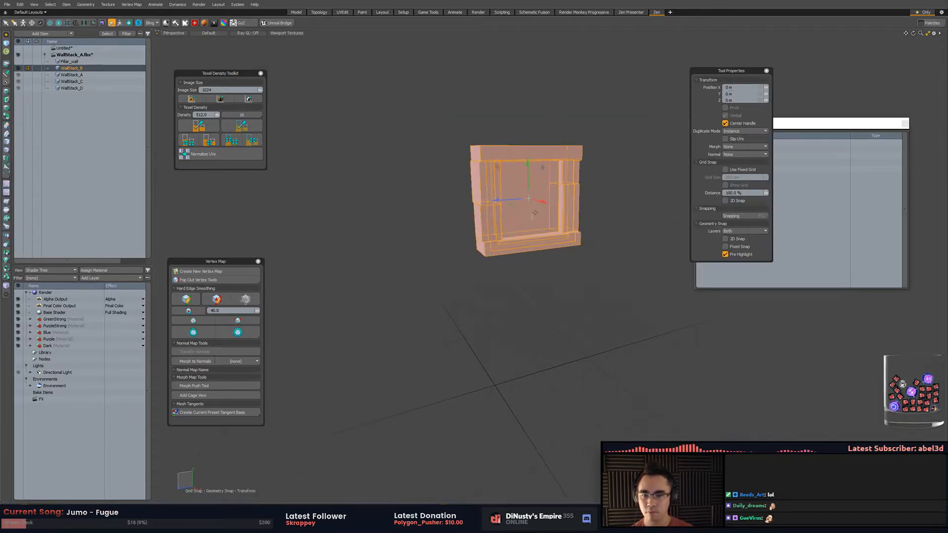
key("q")
key("x")
key("w")
key("x")
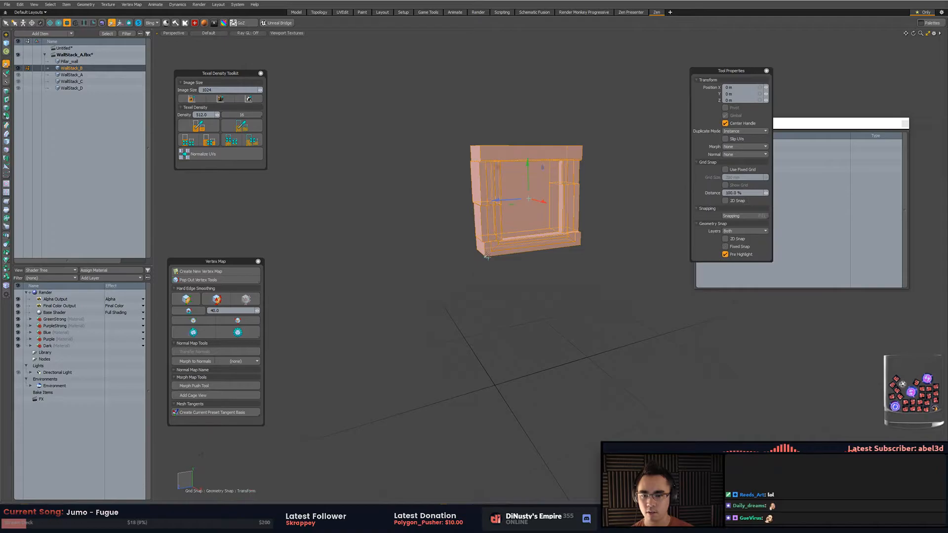
left_click_drag(486, 255, 483, 412, "shift")
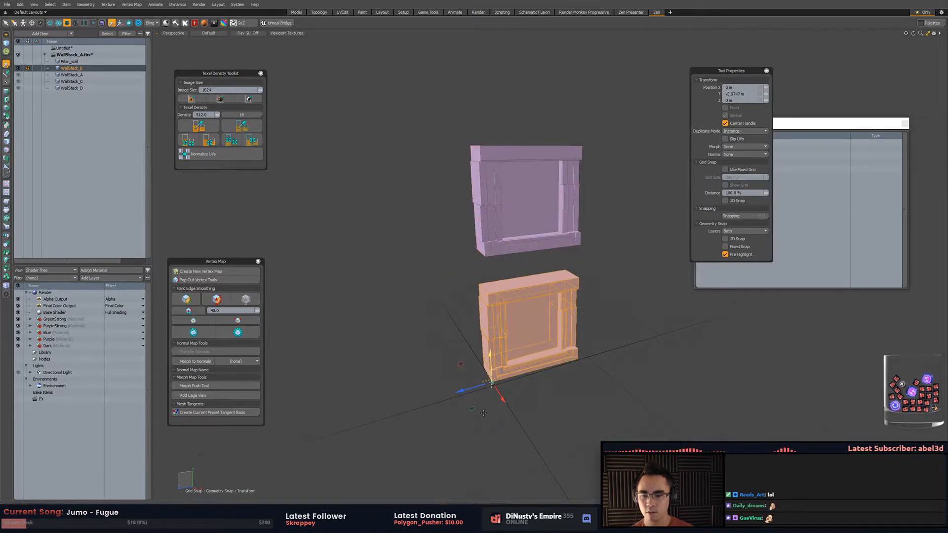
key("KP_1")
key("KP_2")
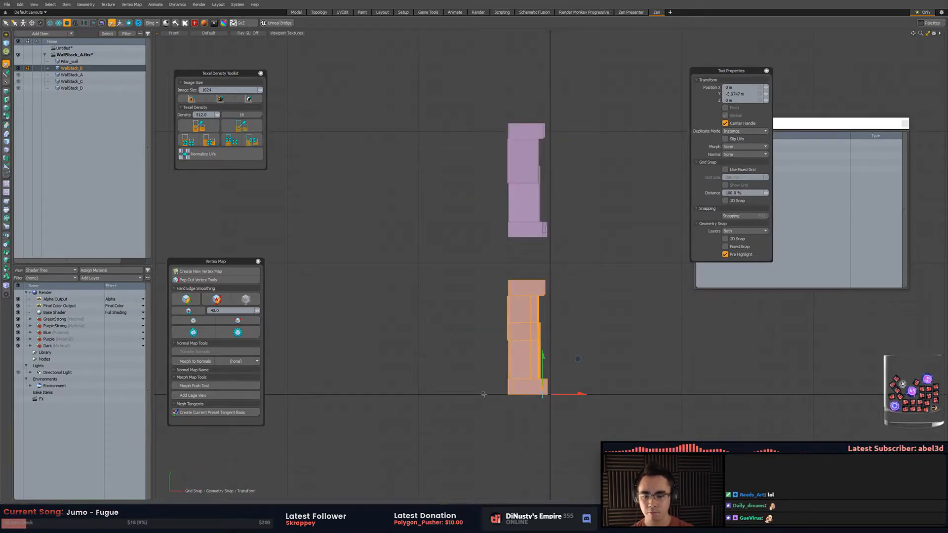
key("KP_0")
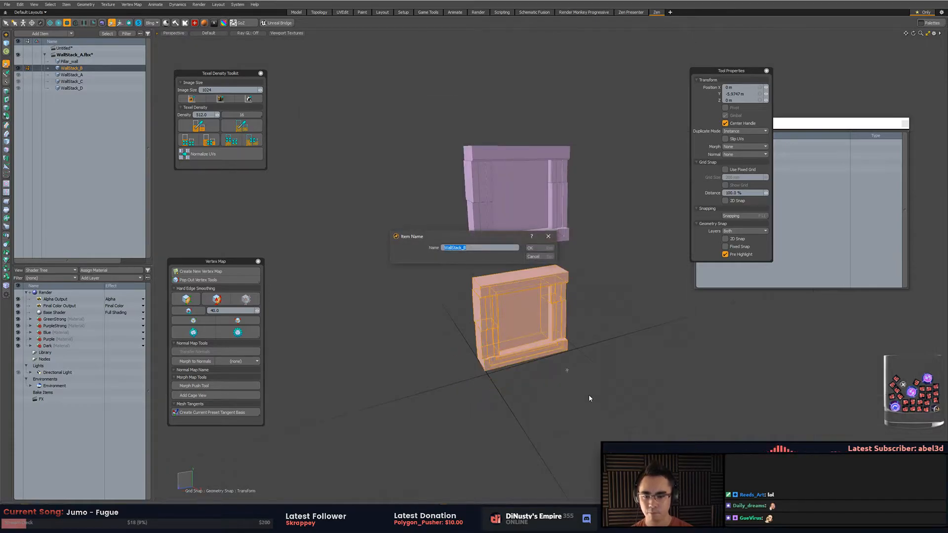
Select the original upper wall module and delete it, keeping only the copy on the ground.
key("q")
mouse_move(530, 113)
middle_mouse_down()
mouse_move(469, 274)
mouse_move(581, 105)
mouse_move(570, 106)
middle_mouse_up()
left_click_drag(585, 221, 575, 198, "alt")
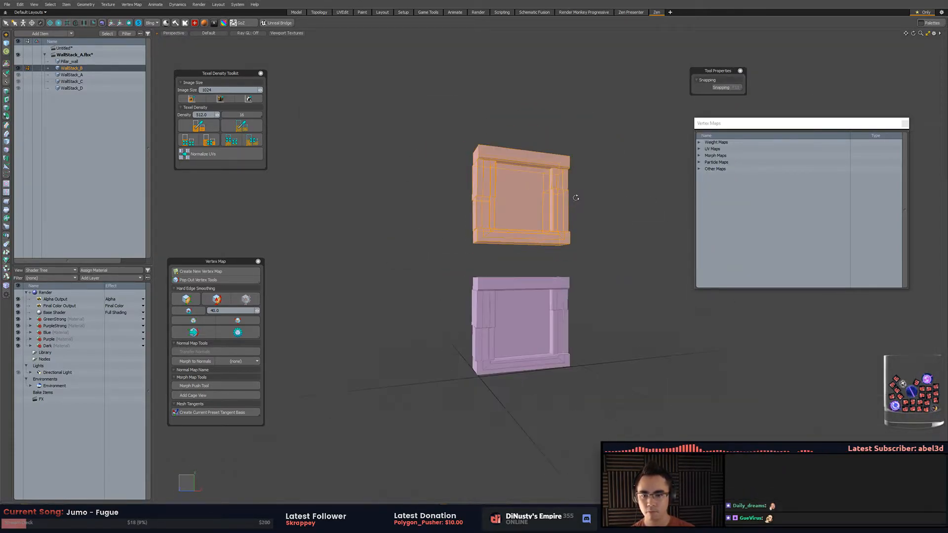
key("Delete")
left_click_drag(554, 260, 567, 276, "alt")
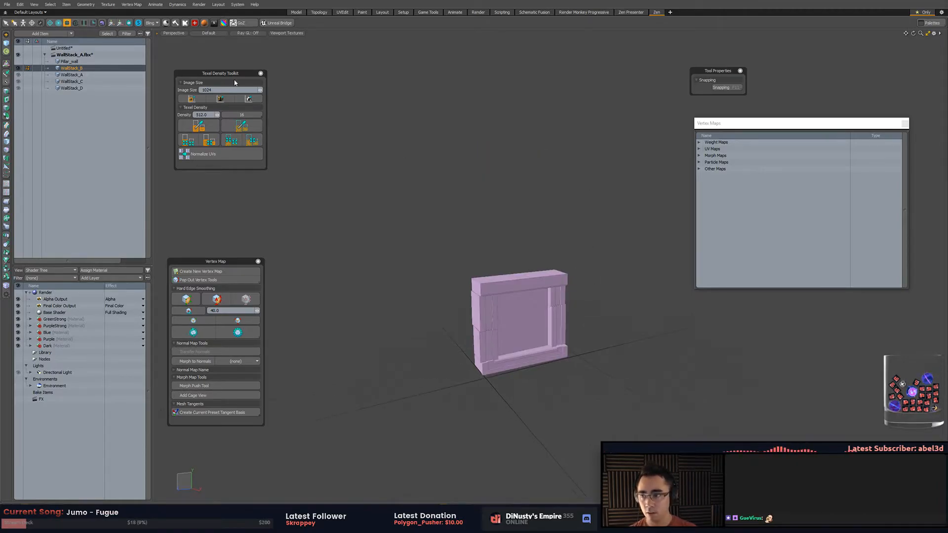
Send WallStack_B to ZBrush through GoZ, renaming the mesh instead of replacing the existing GoZ file.
right_click(76, 70)
mouse_move(79, 77)
left_click(119, 128)
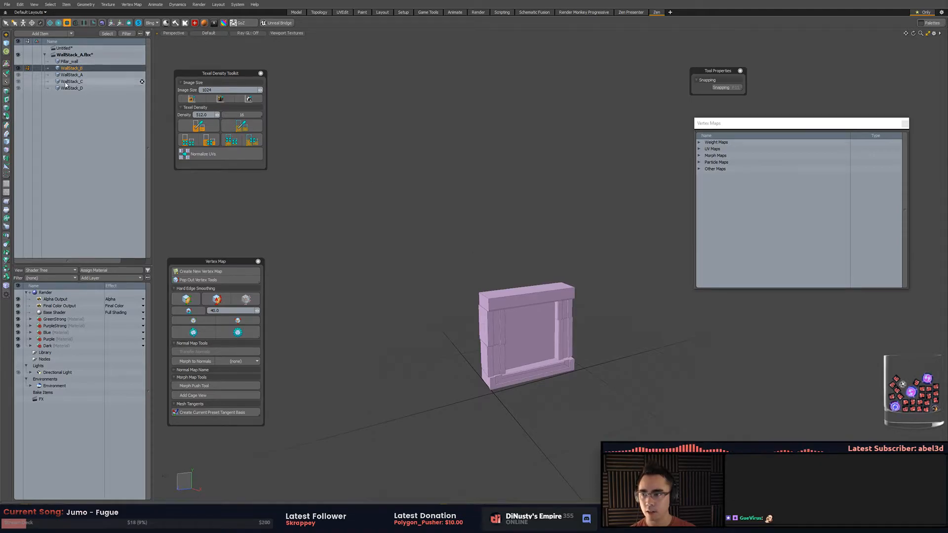
left_click(241, 25)
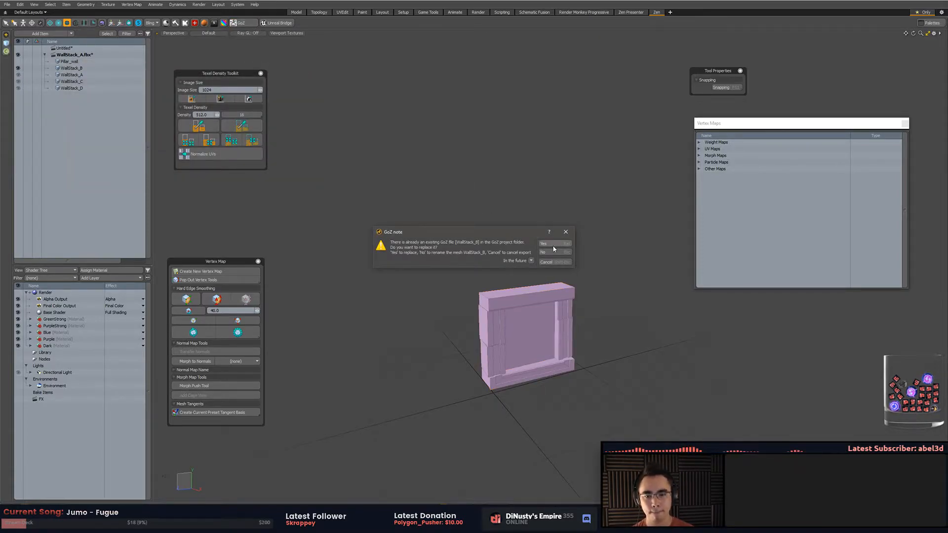
left_click(552, 253)
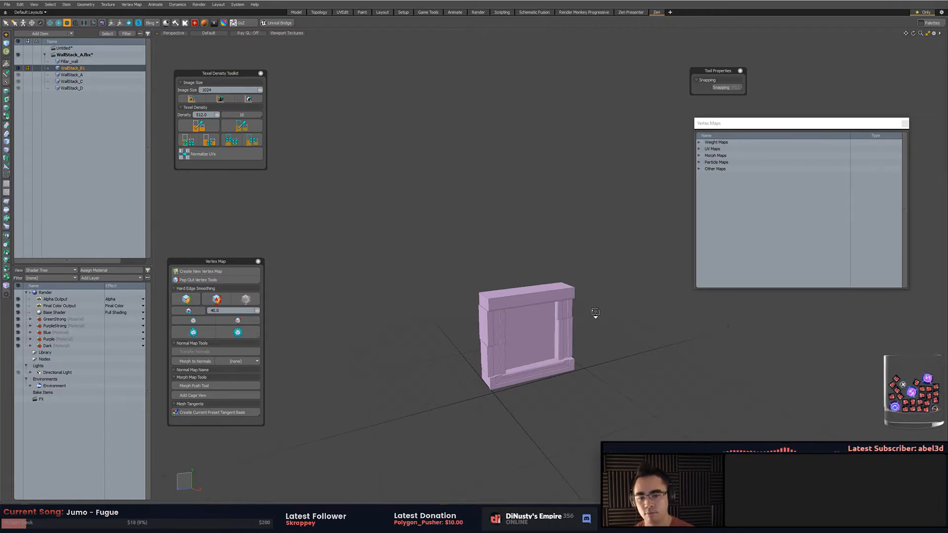
Switch to ZBrush, hide LightBox and examine the lower edge of the imported wall module.
key("alt+Tab")
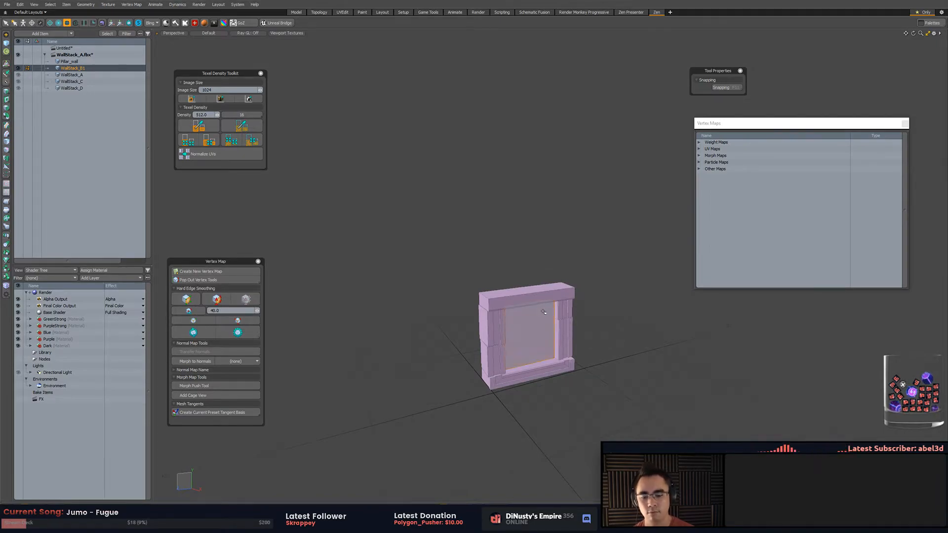
left_click_drag(541, 261, 610, 362, "alt+shift")
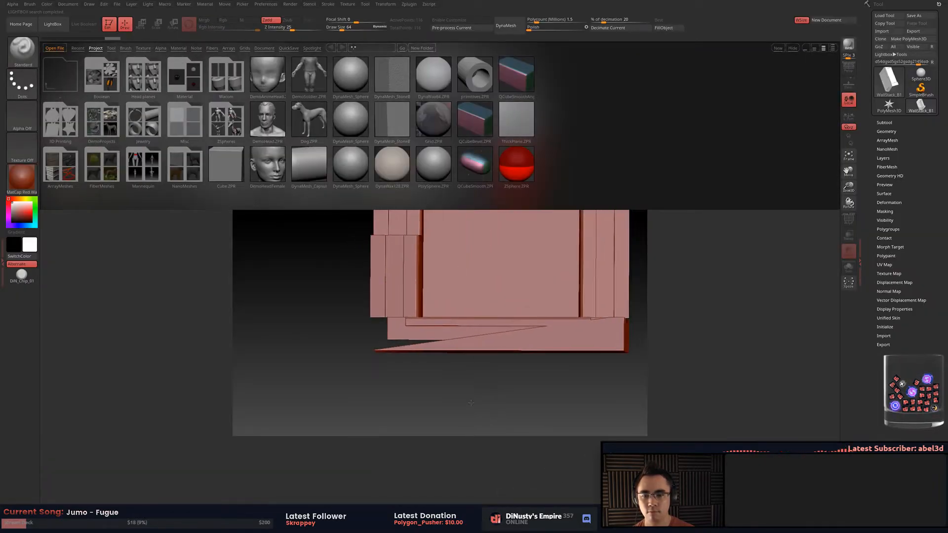
left_click_drag(471, 403, 627, 329)
key("comma")
left_click_drag(518, 352, 577, 322)
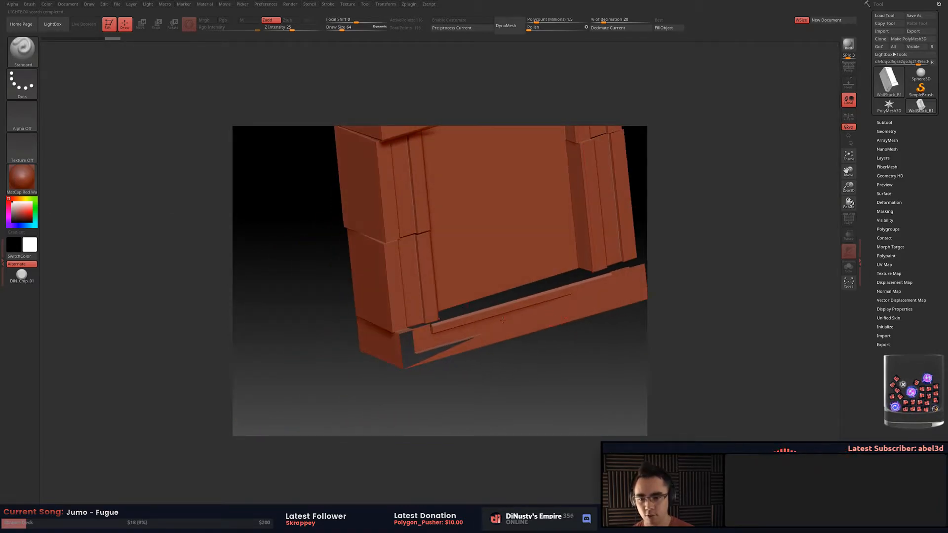
Switch back to Modo and try to undo the last changes to WallStack_B1.
key("alt+Tab")
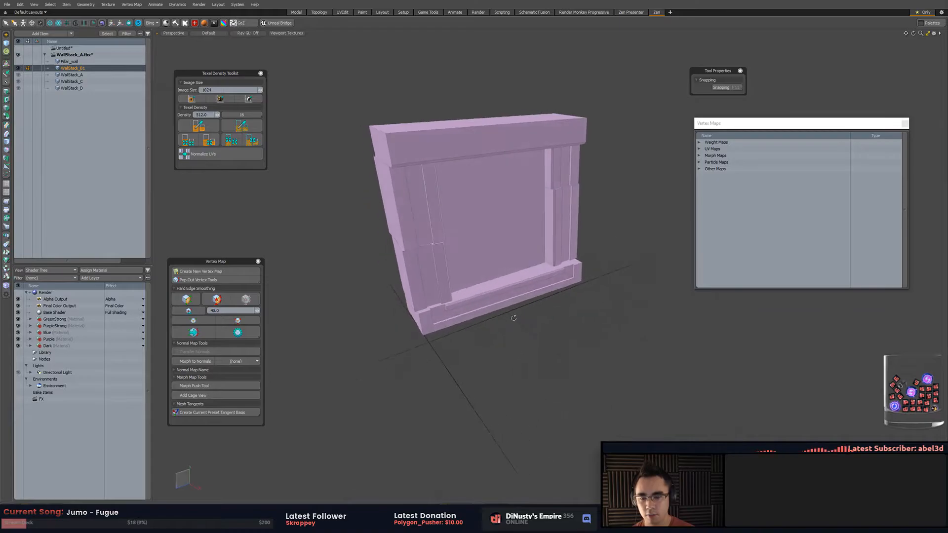
key("ctrl+z")
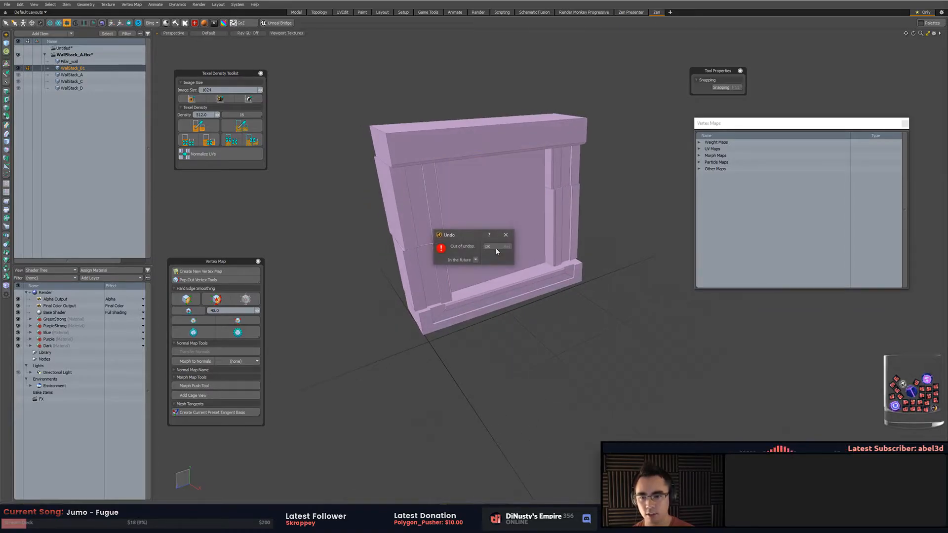
left_click(499, 246)
left_click(500, 278)
key("ctrl+z")
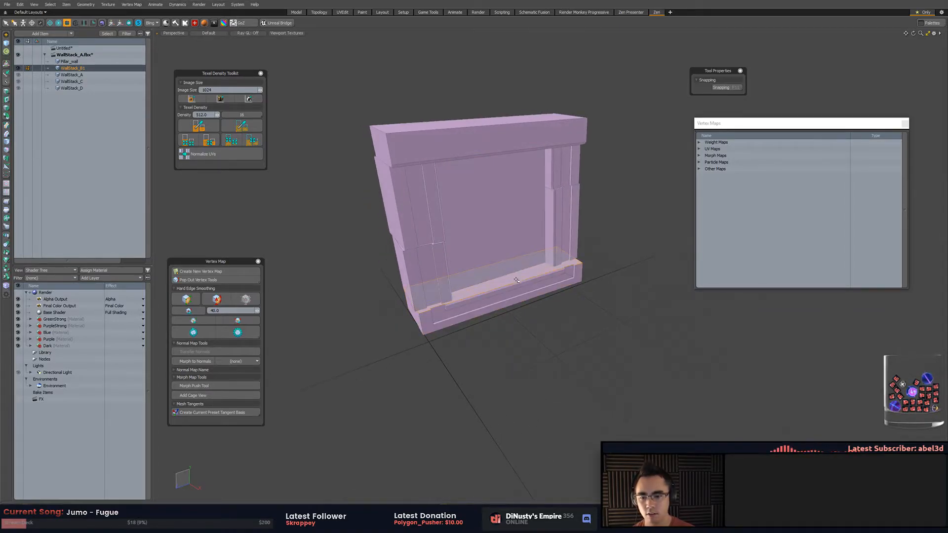
Triangulate the WallStack_B1 mesh and send it to ZBrush again through GoZ.
left_click_drag(592, 321, 451, 262, "alt")
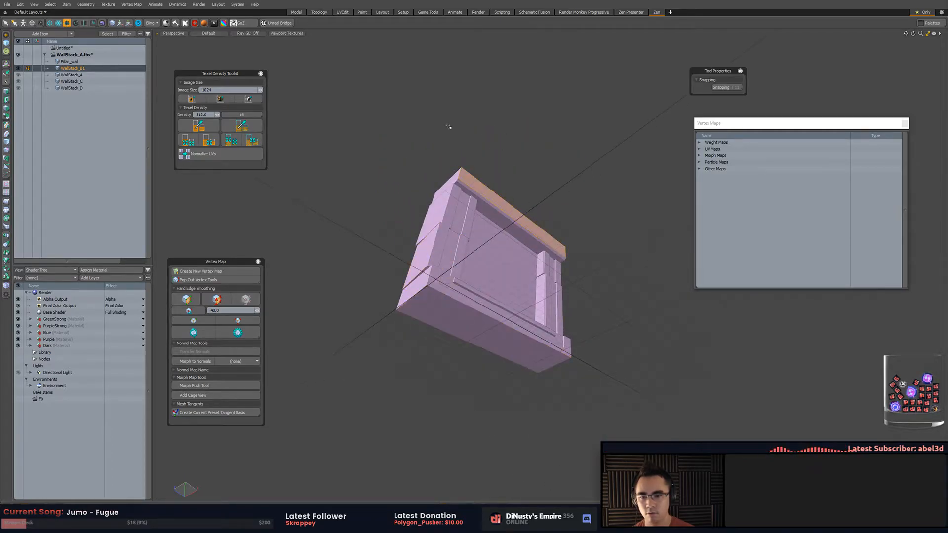
key("bracketleft")
left_click_drag(583, 94, 614, 281, "alt")
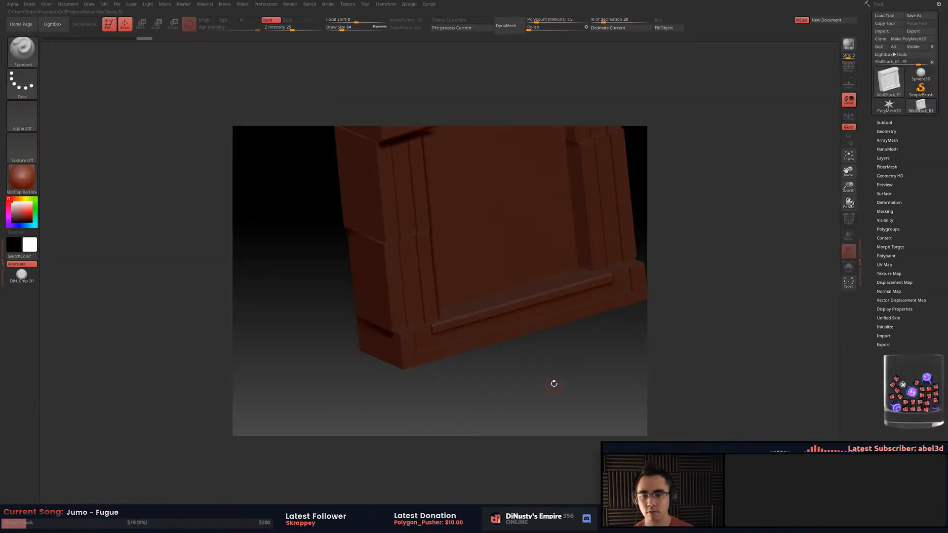
Create a new ZBrush document sized to the available workspace.
left_click_drag(570, 367, 569, 300)
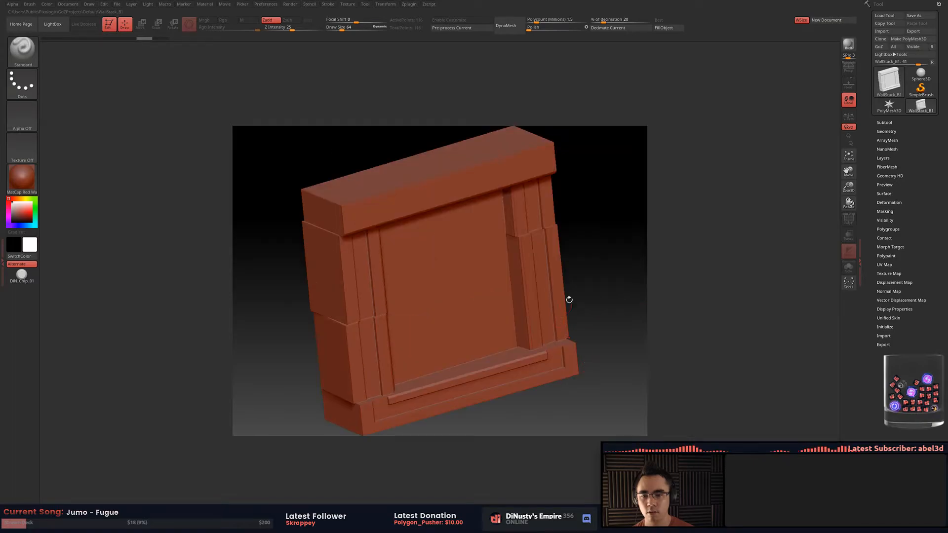
left_click(102, 5)
mouse_move(68, 4)
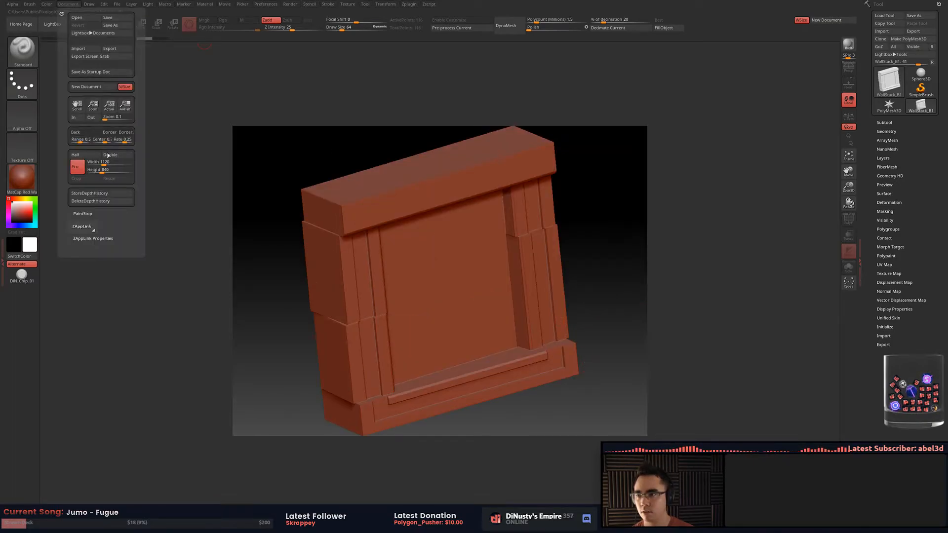
left_click(94, 87)
left_click(500, 287)
Draw the WallStack_B1 tool on the canvas, enter Edit mode, frame it and turn on perspective.
mouse_move(400, 163)
left_mouse_down()
mouse_move(436, 387)
mouse_move(520, 330)
mouse_move(535, 309)
left_mouse_up()
key("t")
key("f")
mouse_move(635, 316)
left_mouse_down()
mouse_move(658, 286)
mouse_move(696, 311)
mouse_move(664, 284)
mouse_move(675, 289)
left_mouse_up()
key("p")
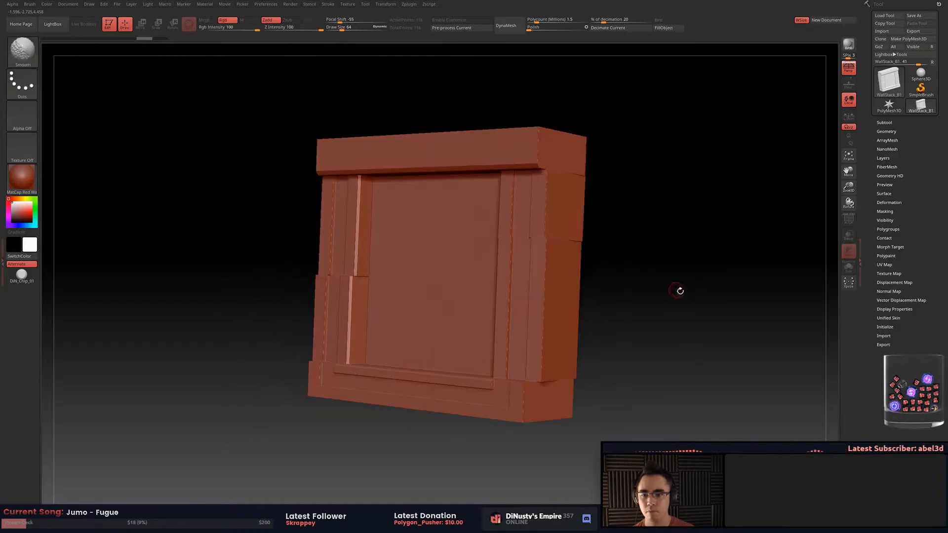
Switch to Modo and try to undo the triangulation of WallStack_B1.
key("alt+Tab")
key("ctrl+z")
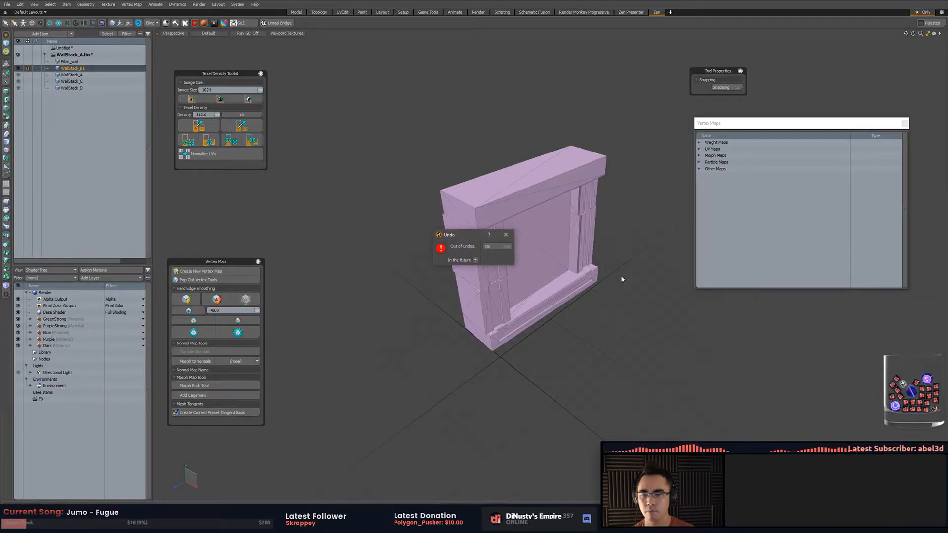
left_click(499, 246)
left_click_drag(500, 248, 632, 315, "alt")
key("ctrl+z")
left_click(511, 248)
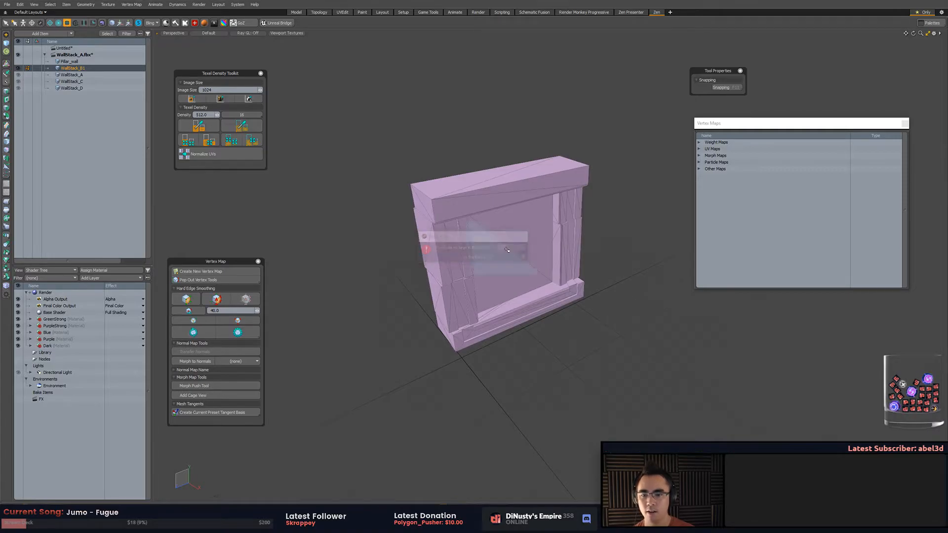
left_click_drag(511, 248, 567, 282, "alt")
Switch to ZBrush, display the WallStack_B1 wireframe with PolyFrame and assign polygroups with Auto Groups.
key("alt+Tab")
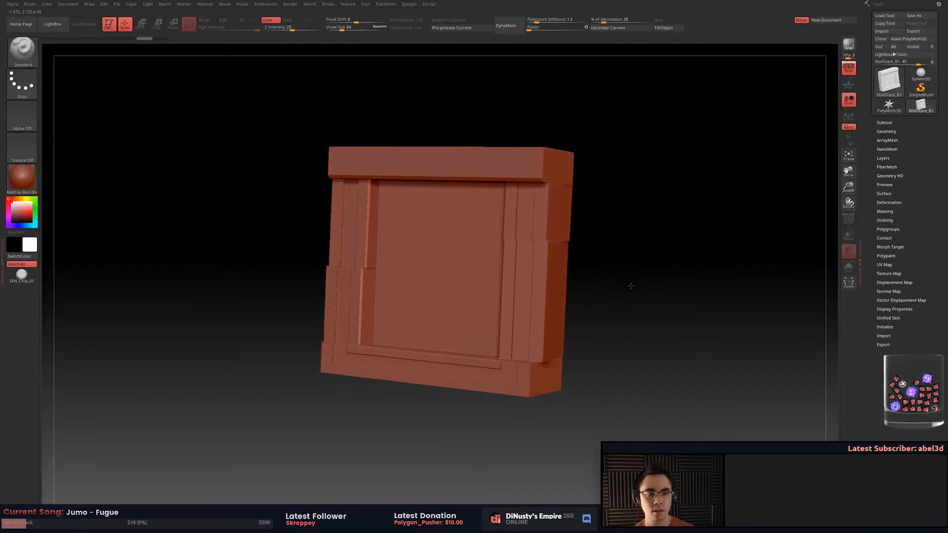
left_click(884, 123)
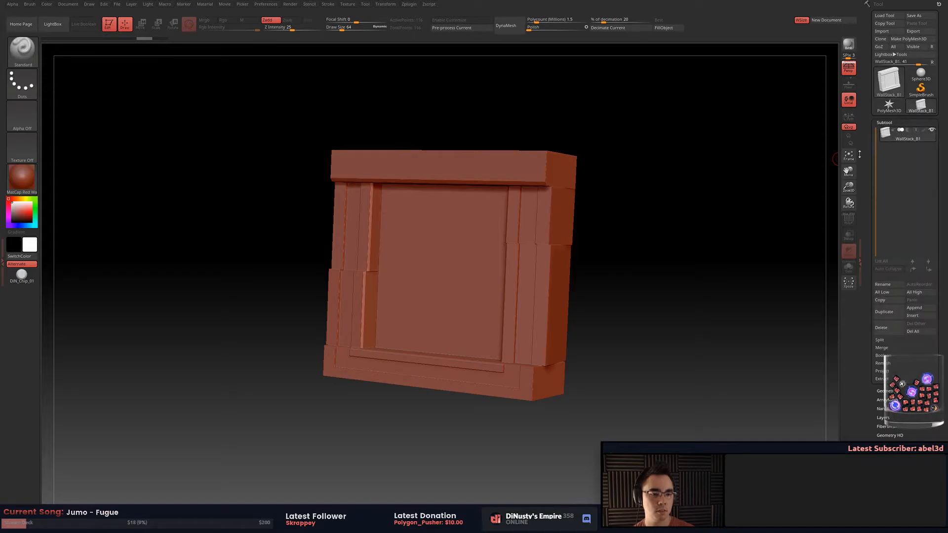
key("shift+f")
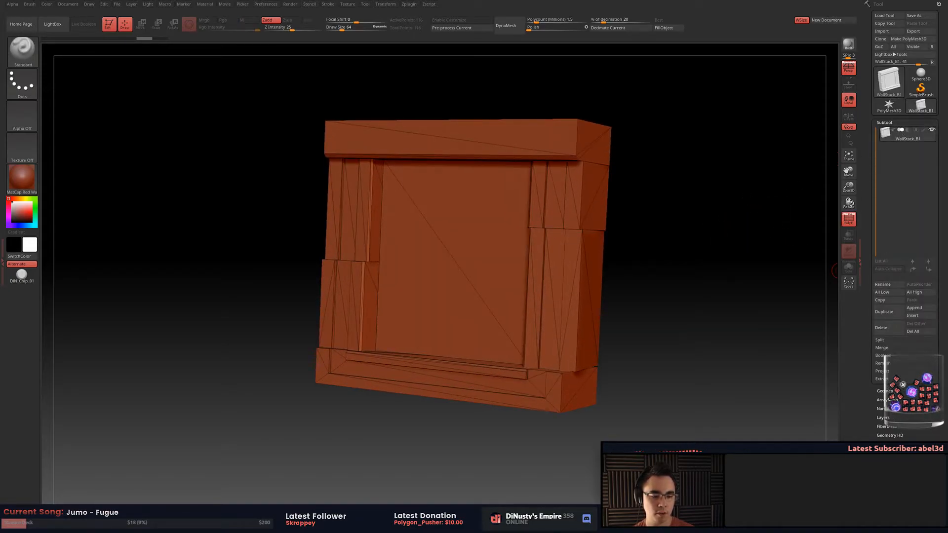
scroll(871, 422, "down", 3)
left_click(884, 87)
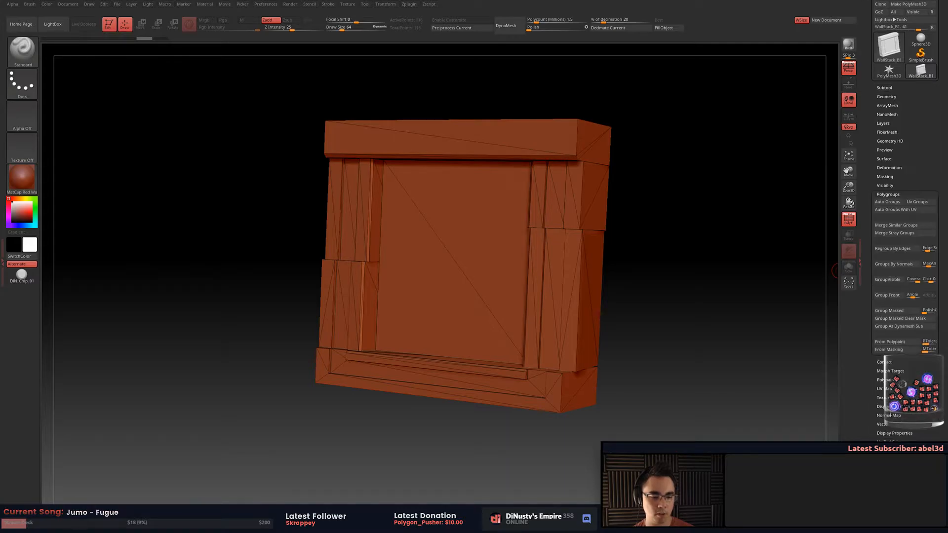
left_click(887, 201)
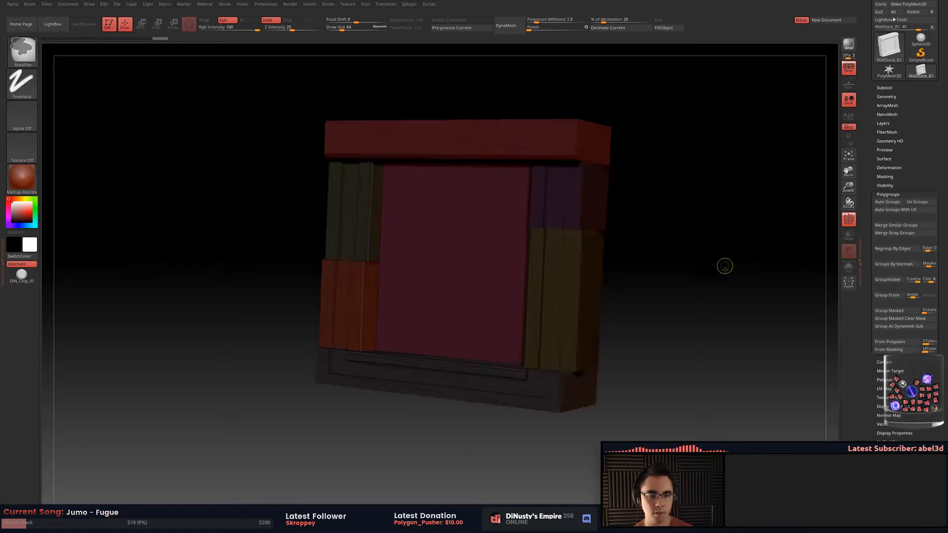
Split WallStack_B1 into separate subtools by its polygroups with Groups Split.
left_click(889, 87)
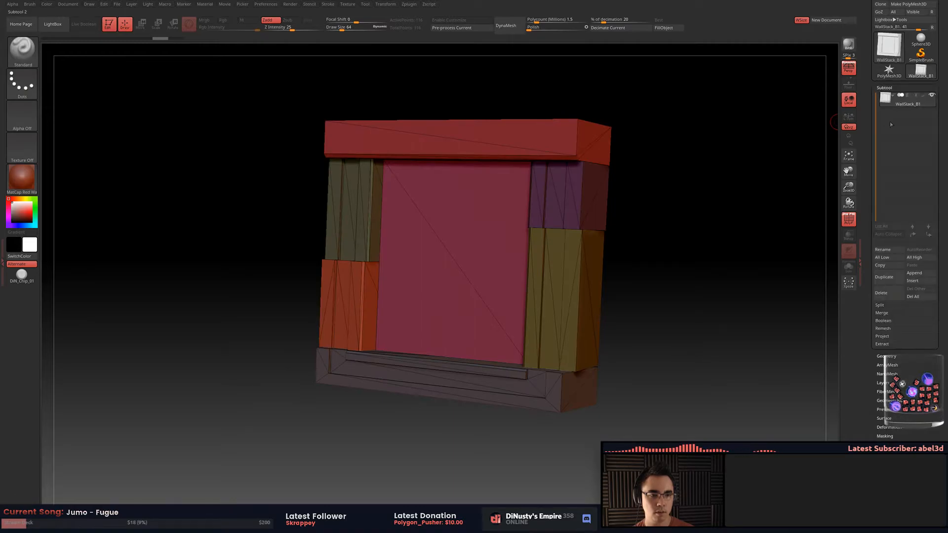
left_click(899, 306)
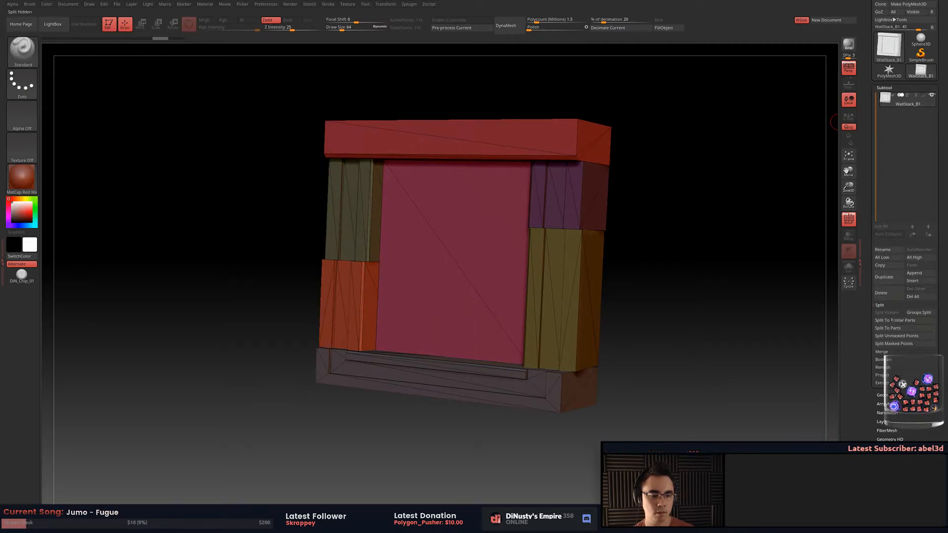
left_click(919, 312)
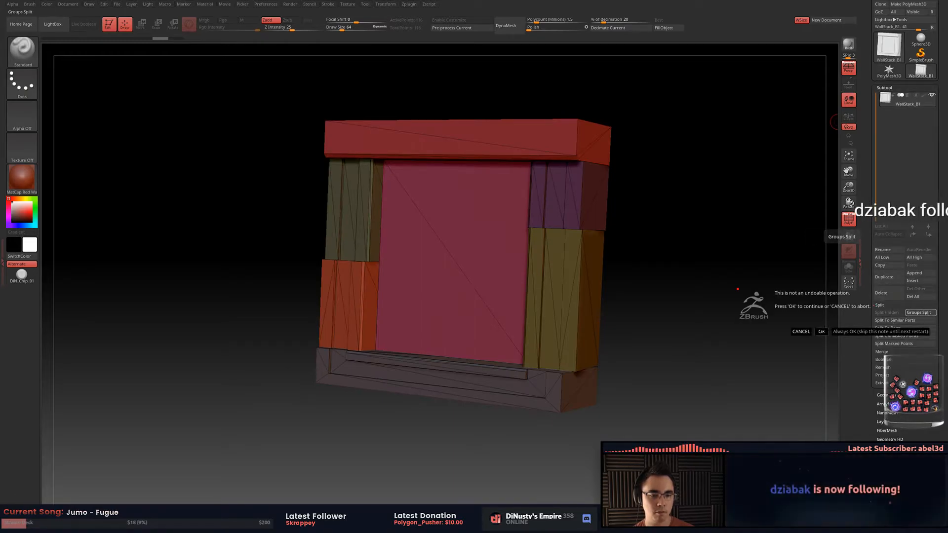
left_click(821, 331)
Examine the split pieces by selecting the columns, centre panel and top slab in turn as active subtools.
mouse_move(722, 280)
left_mouse_down()
mouse_move(661, 254)
mouse_move(578, 251)
left_mouse_up()
key("b")
key("m")
key("p")
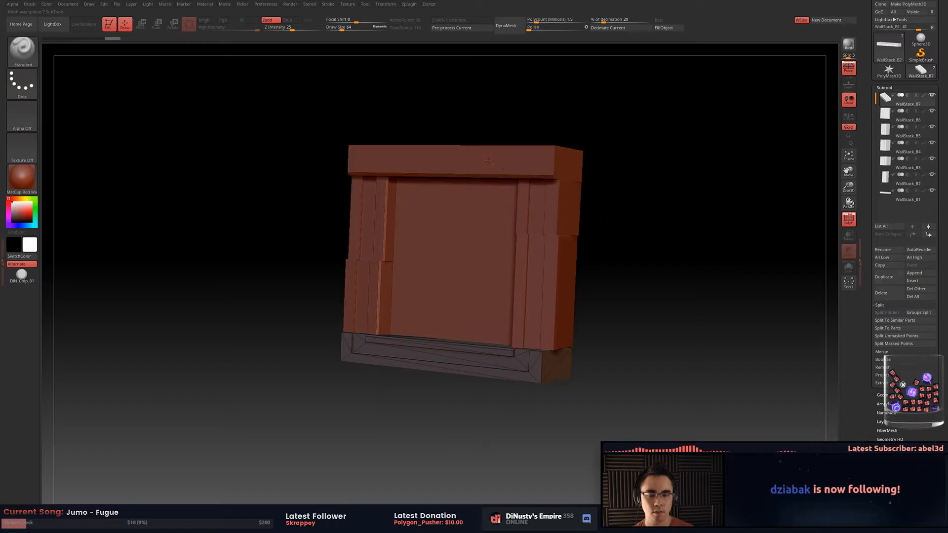
left_click(563, 166, "alt")
left_click_drag(636, 182, 640, 296)
left_click(596, 299, "alt")
left_click(584, 340, "alt")
left_click(540, 336, "alt")
left_click_drag(639, 333, 674, 329)
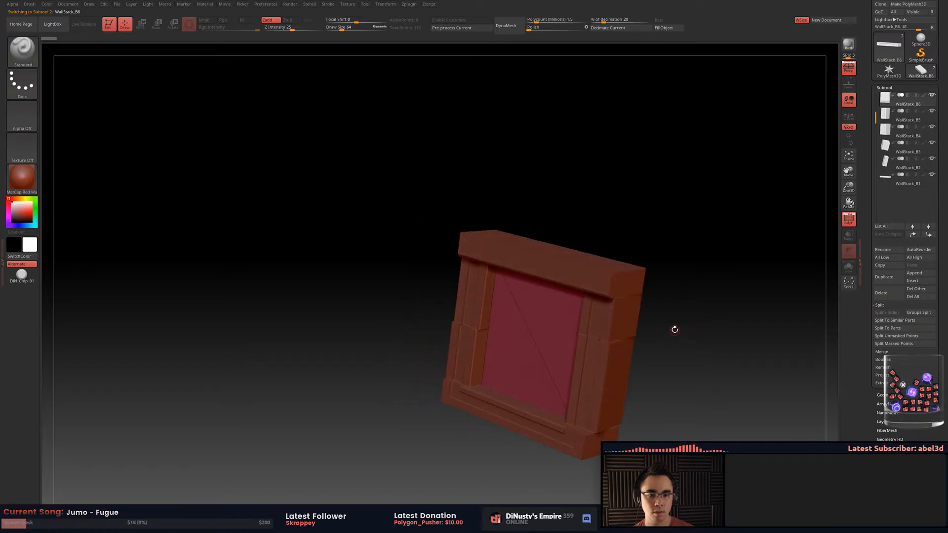
left_click(613, 311, "alt")
left_click(610, 283, "alt")
left_click_drag(691, 276, 697, 269, "alt")
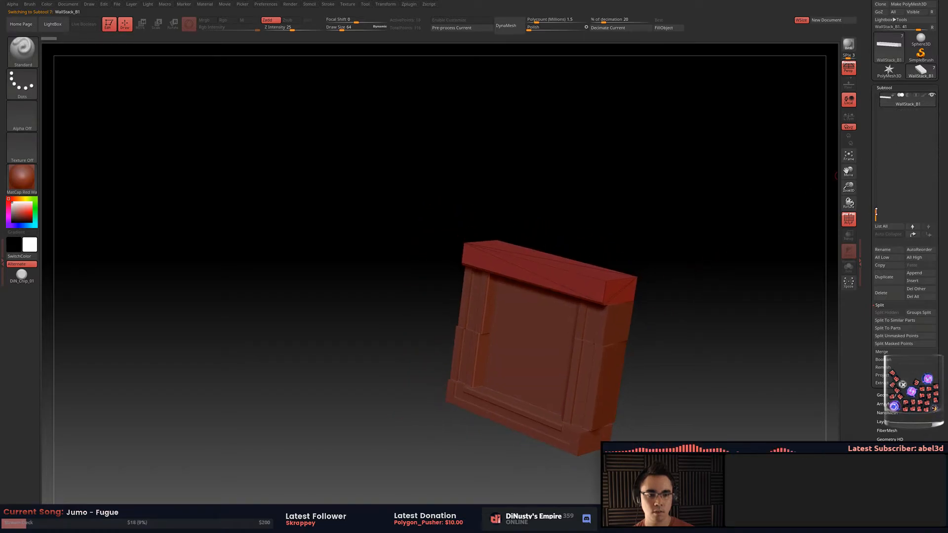
Isolate the base block subtool WallStack_B7 by hiding all the others, and frame it with PolyFrame turned off.
left_click_drag(731, 210, 759, 293)
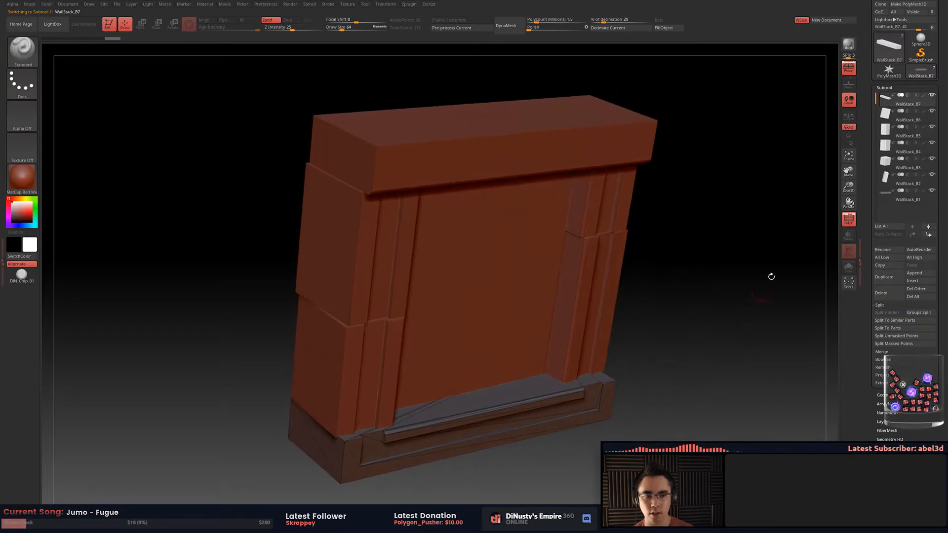
left_click_drag(707, 150, 709, 161)
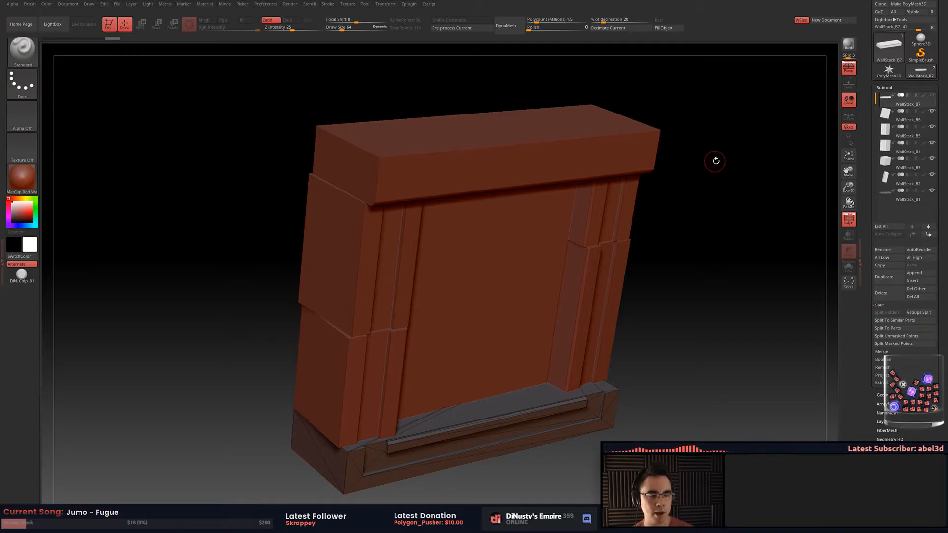
left_click(932, 96, "shift")
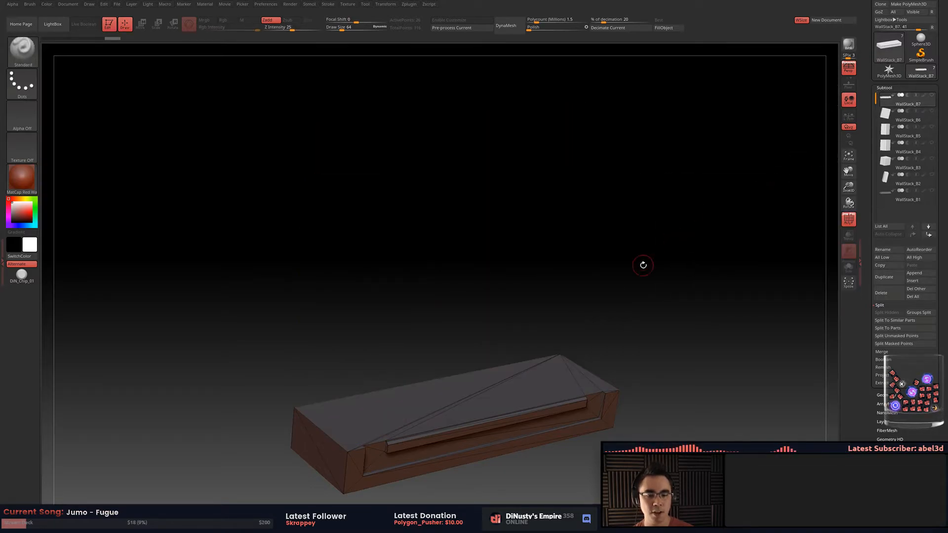
left_click_drag(641, 264, 664, 228)
key("f")
key("shift+f")
left_click_drag(716, 106, 527, 75)
Dock the Zplugin palette beside the canvas.
left_click(327, 6)
left_click(432, 4)
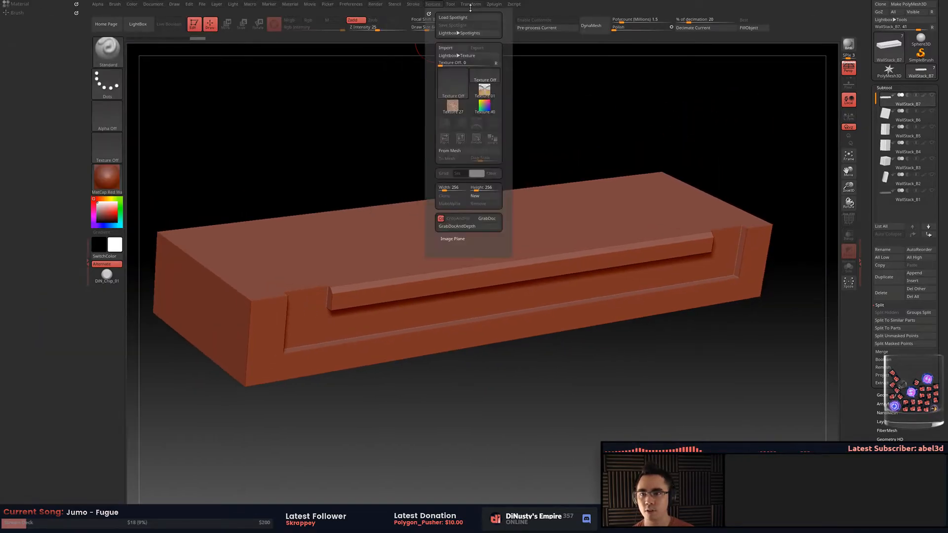
left_click(475, 5)
left_click(490, 11)
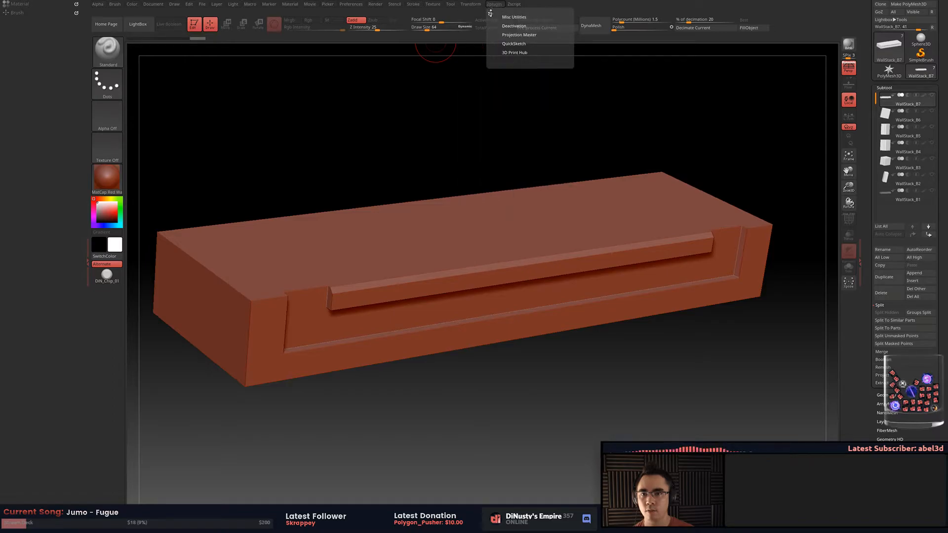
left_click(495, 5)
left_click(495, 5)
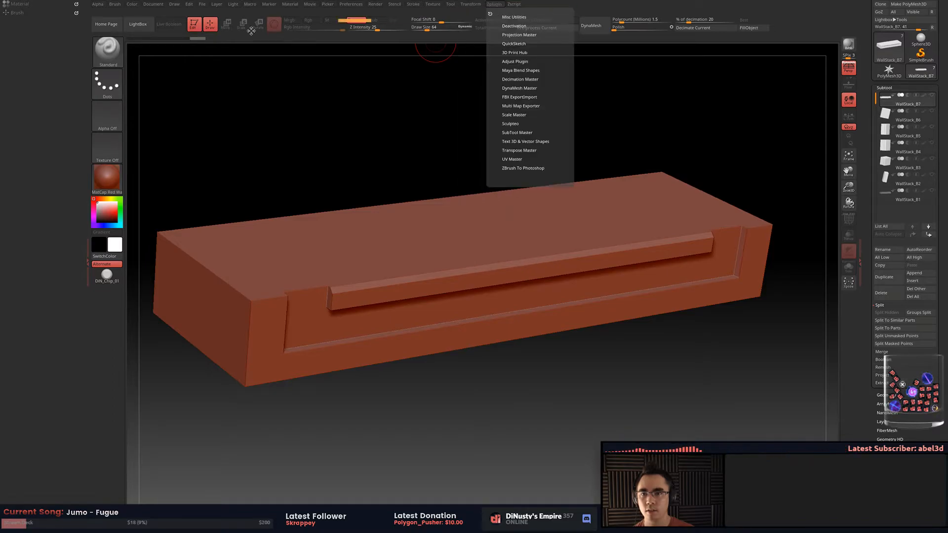
left_click_drag(491, 12, 46, 28)
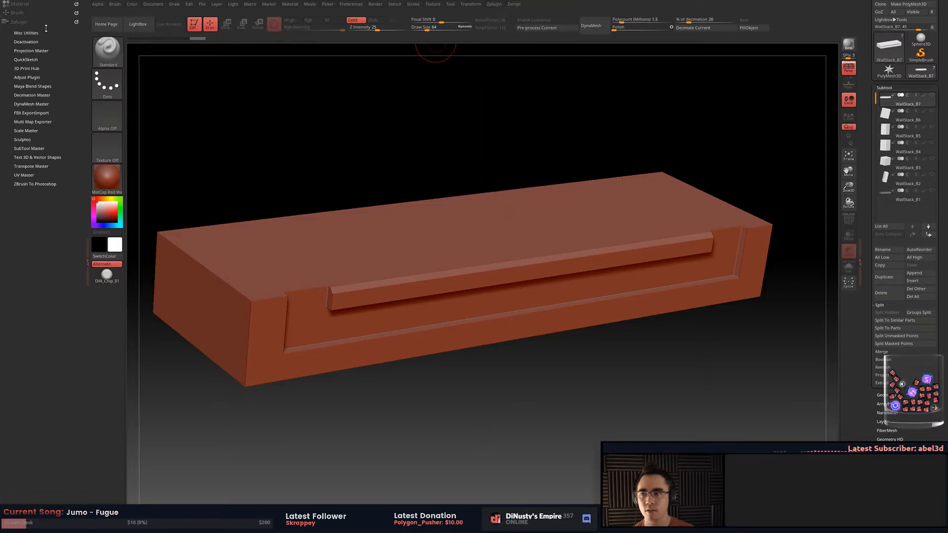
Remesh the base block with DynaMesh Master at a polycount of 1 million and check its wireframe.
left_click(35, 104)
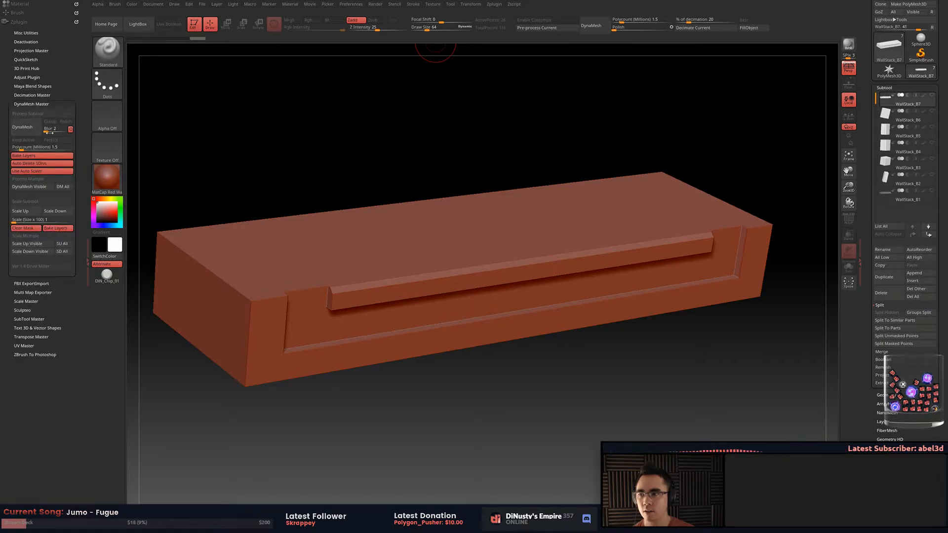
left_click(15, 148)
left_click(18, 148)
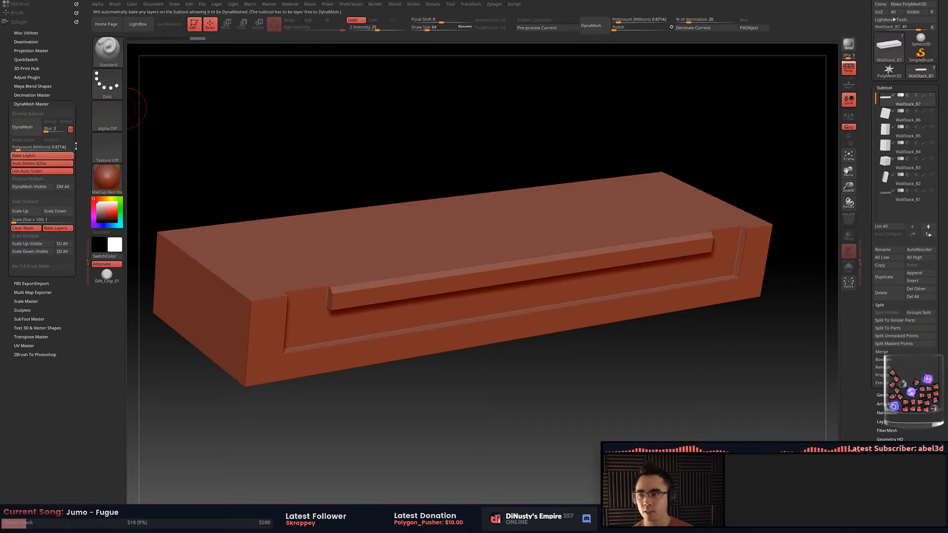
left_click(85, 59)
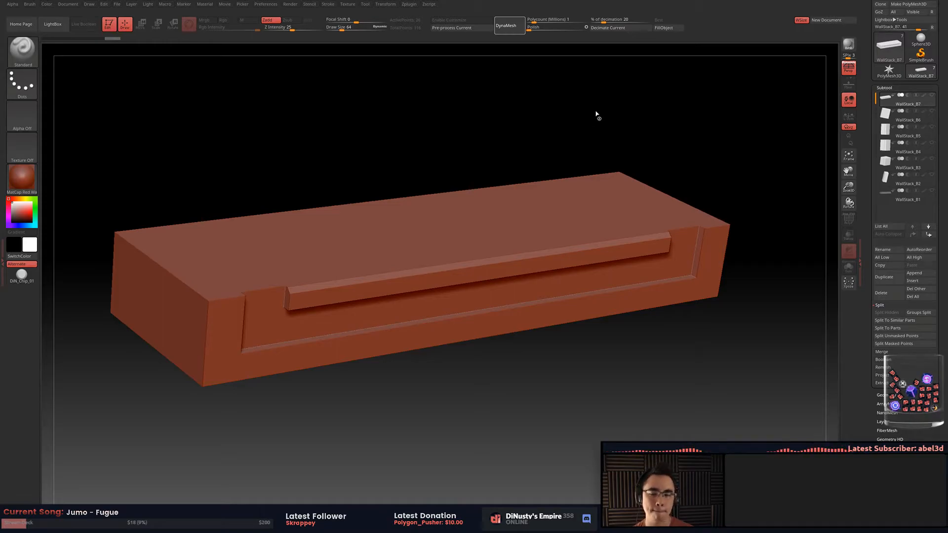
left_click_drag(620, 121, 564, 117)
key("shift+f")
left_click_drag(432, 132, 699, 177, "alt")
key("shift+f")
key("f")
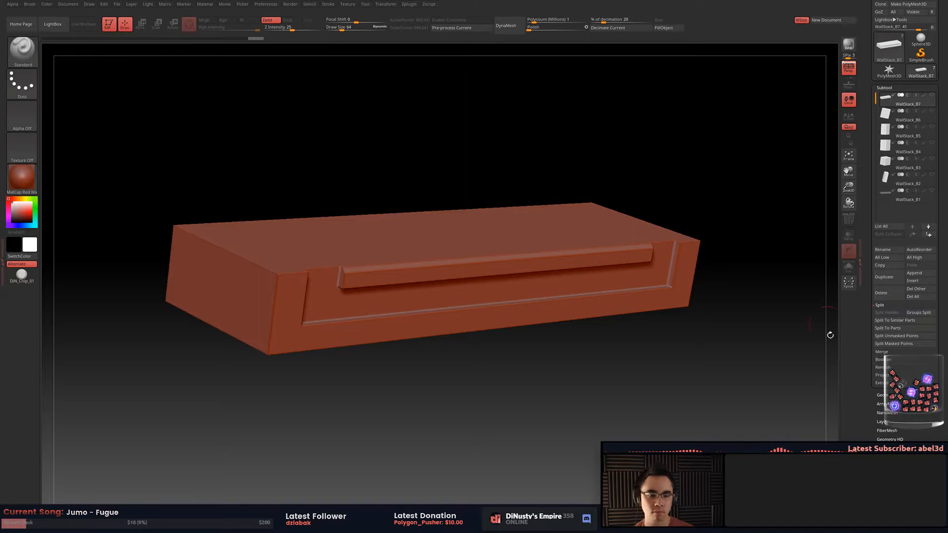
Try to soften the base block's edges with the Polish By Features deformation at 1.
left_click(882, 394)
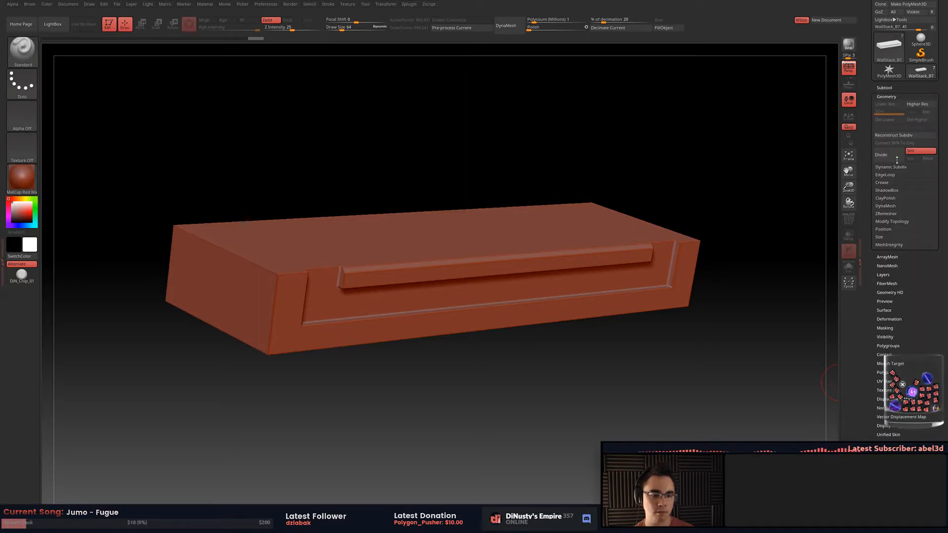
left_click(897, 319)
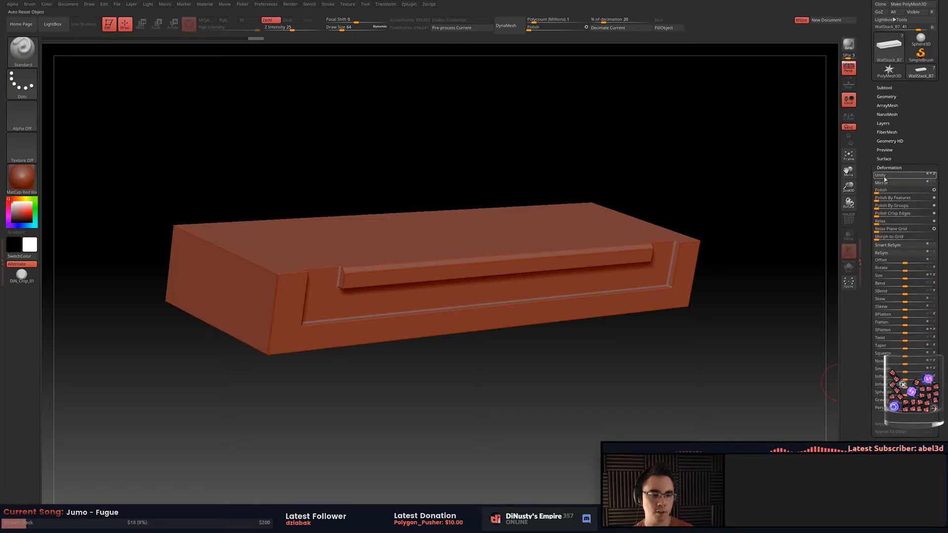
left_click(875, 198)
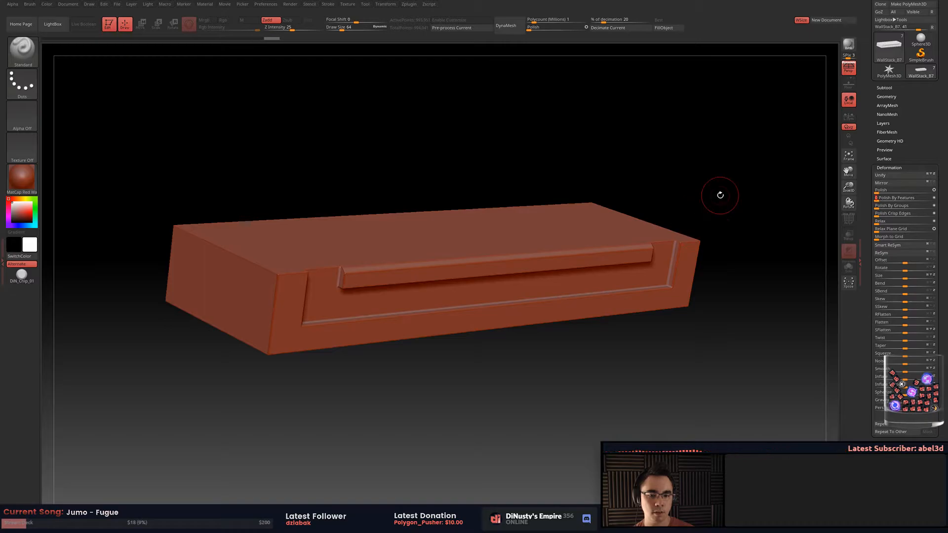
left_click(876, 198)
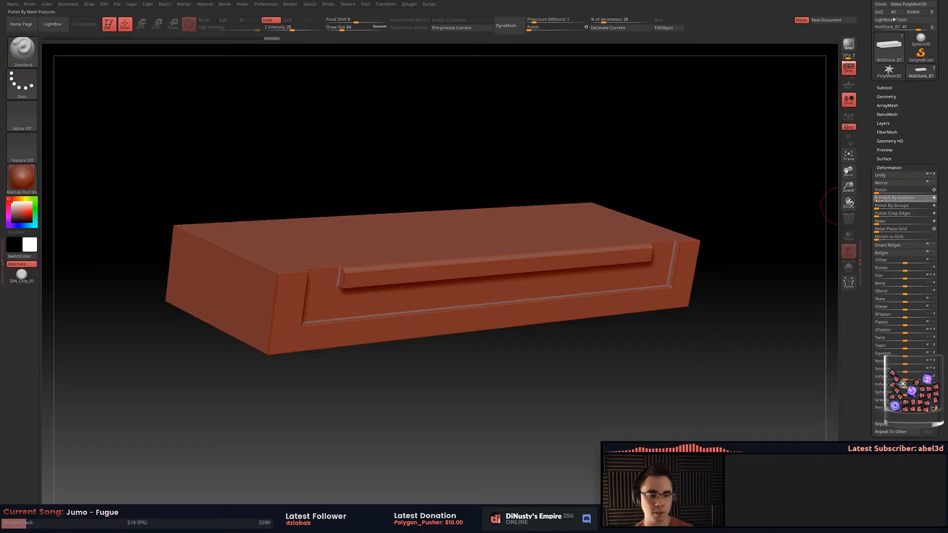
mouse_move(751, 218)
left_mouse_down()
mouse_move(753, 252)
mouse_move(641, 212)
mouse_move(642, 220)
mouse_move(809, 172)
mouse_move(675, 190)
left_mouse_up()
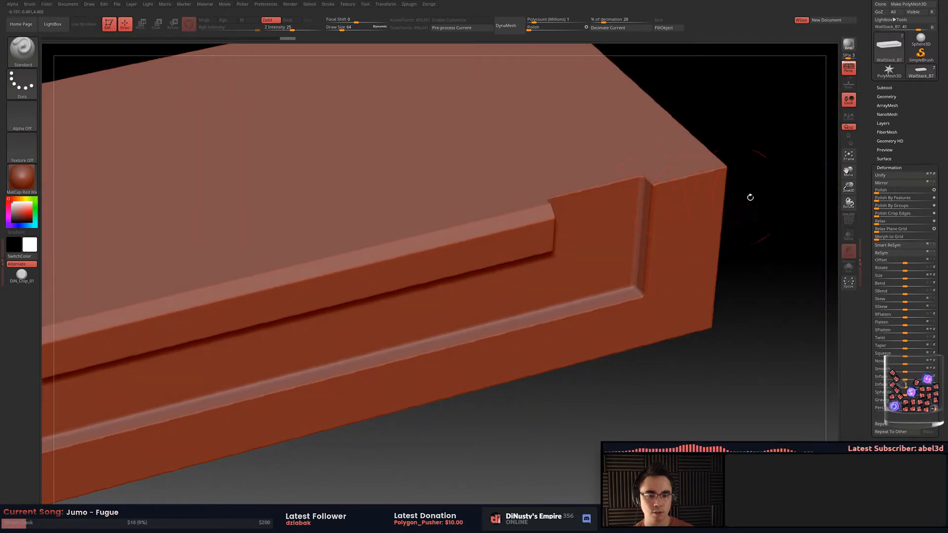
Soften the base block's edges with the Polish deformation at 1.
left_click(876, 192)
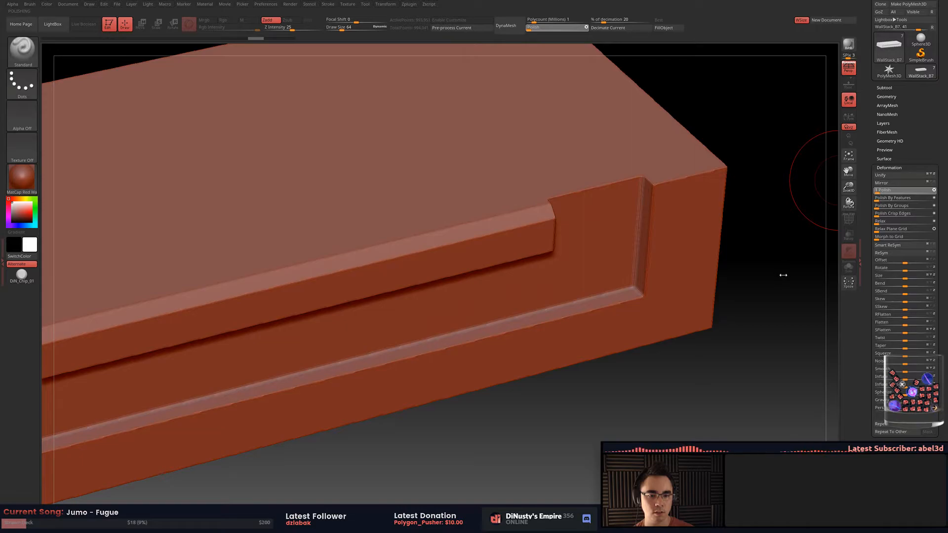
left_click_drag(783, 275, 784, 274)
left_click_drag(752, 218, 601, 194)
Show only one end of the base block and chip its upper front corner with the DiN_Chip_01 brush.
left_click_drag(634, 130, 332, 351, "ctrl+shift")
left_click_drag(658, 218, 623, 250)
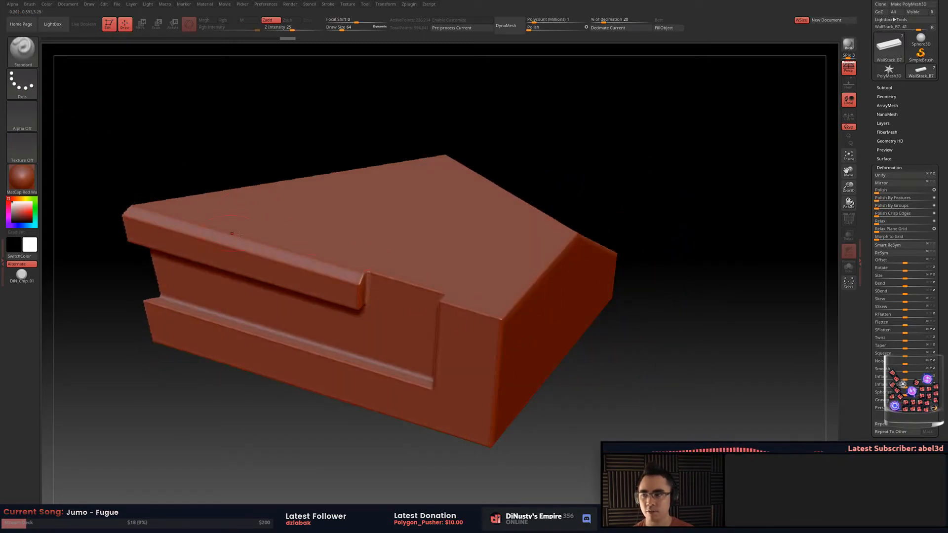
left_click(22, 275)
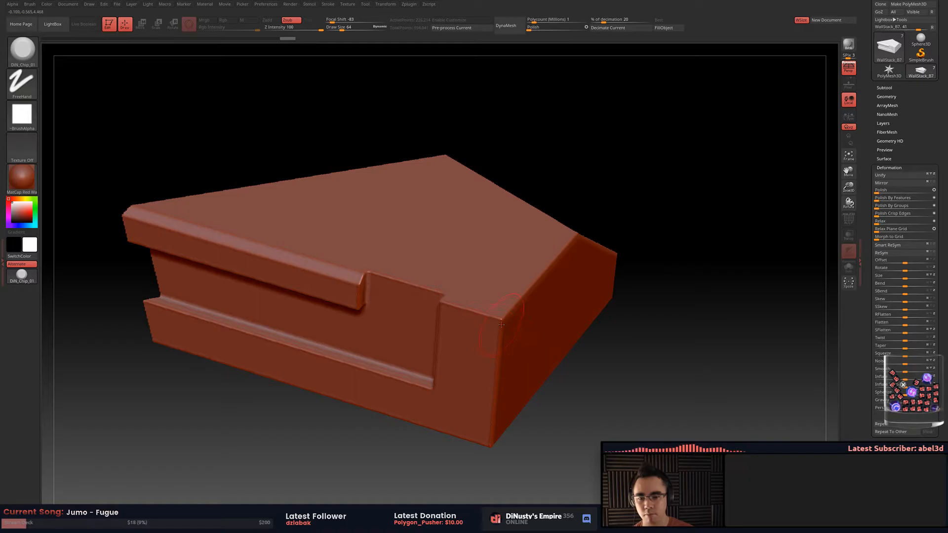
left_click_drag(499, 317, 486, 321)
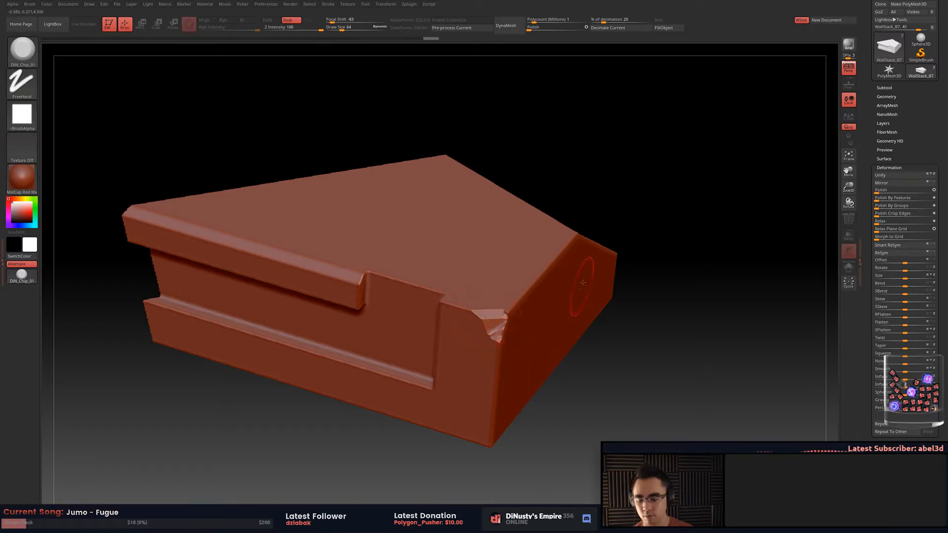
Look up the Trim brush folder in the LightBox brush library.
key("comma")
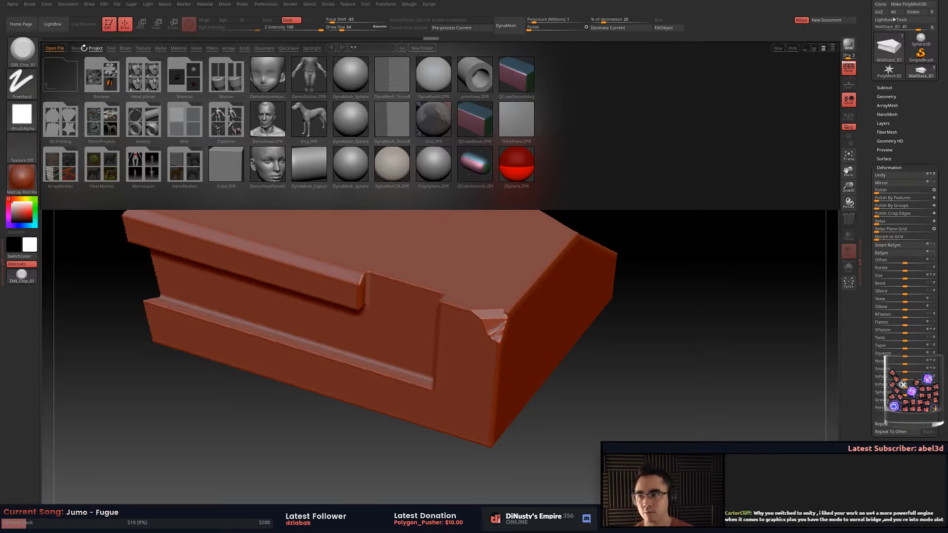
left_click(125, 48)
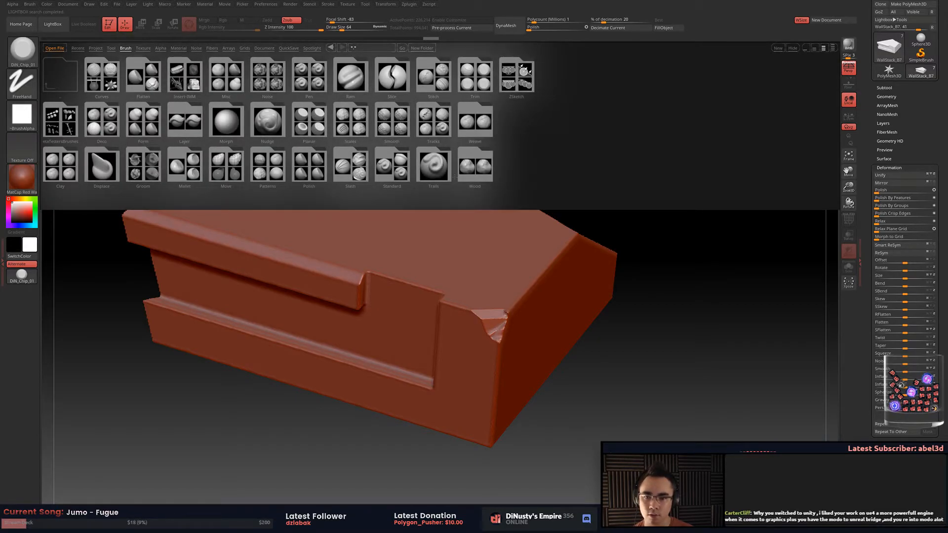
double_click(476, 74)
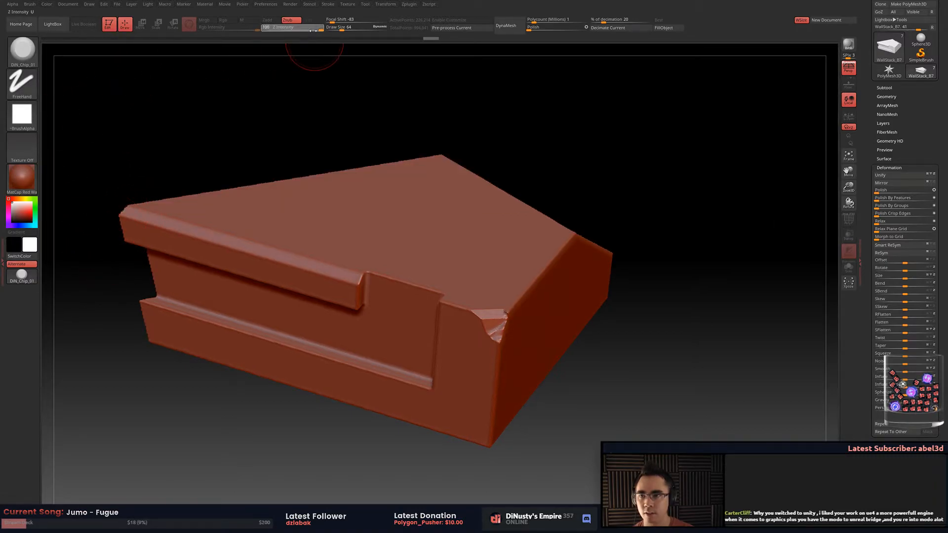
Set the chip brush's Z Intensity to 73 and chip further along the block's corner and vertical front edge.
left_click_drag(311, 34, 313, 34)
left_click_drag(598, 69, 651, 148)
mouse_move(480, 319)
left_mouse_down()
mouse_move(479, 291)
mouse_move(494, 270)
left_mouse_up()
left_click_drag(651, 225, 636, 205)
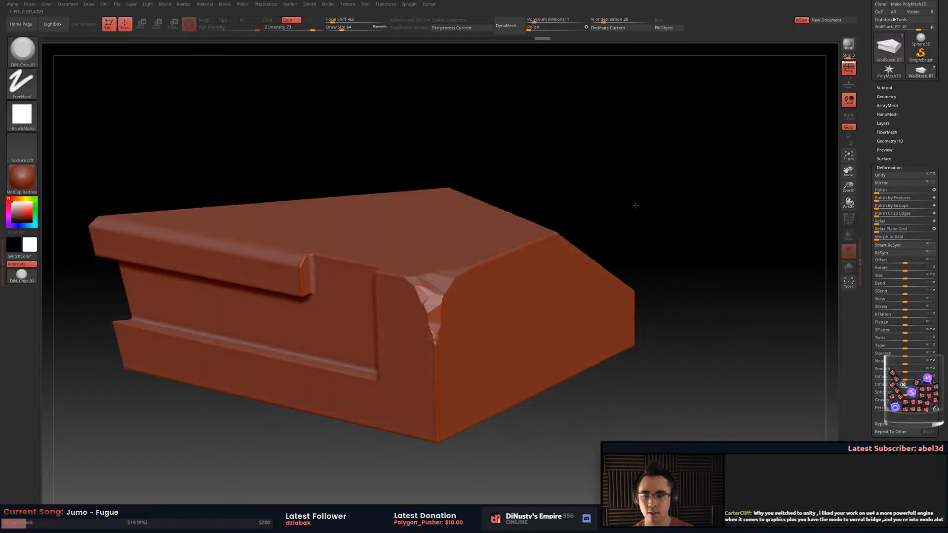
mouse_move(423, 367)
left_mouse_down()
mouse_move(434, 316)
mouse_move(407, 280)
left_mouse_up()
left_click_drag(658, 224, 680, 159)
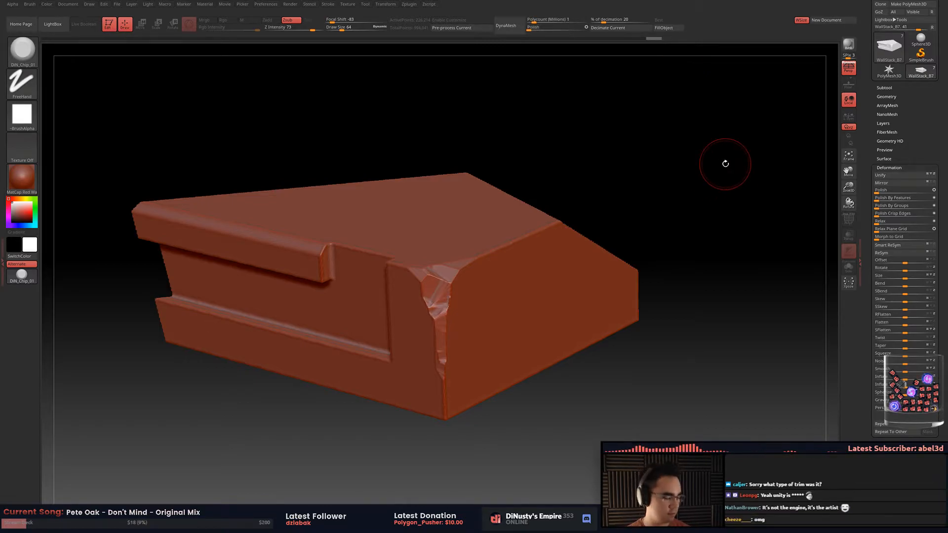
Unhide the rest of the base block and frame its opposite, unchipped end.
left_click_drag(686, 181, 768, 209)
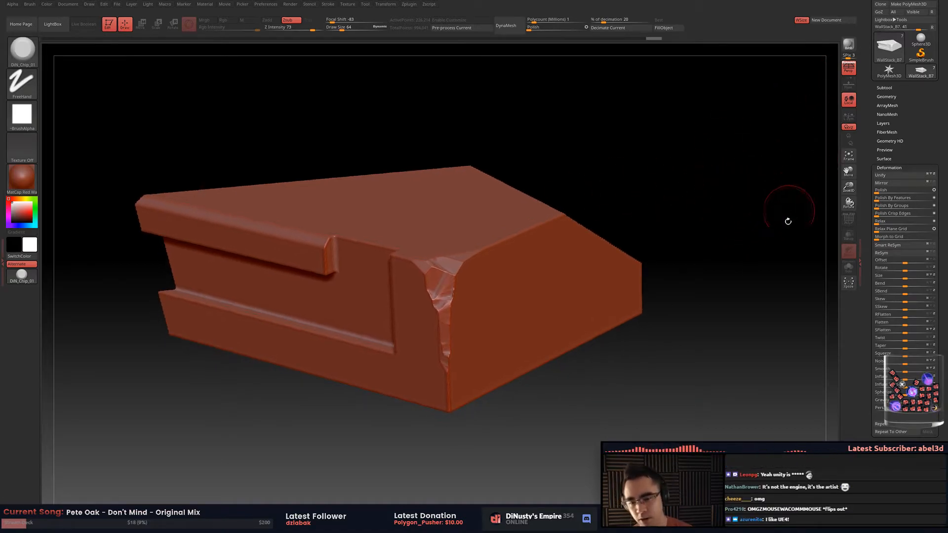
mouse_move(626, 177)
left_mouse_down("alt")
mouse_move(749, 151)
mouse_move(829, 168)
left_mouse_up("alt")
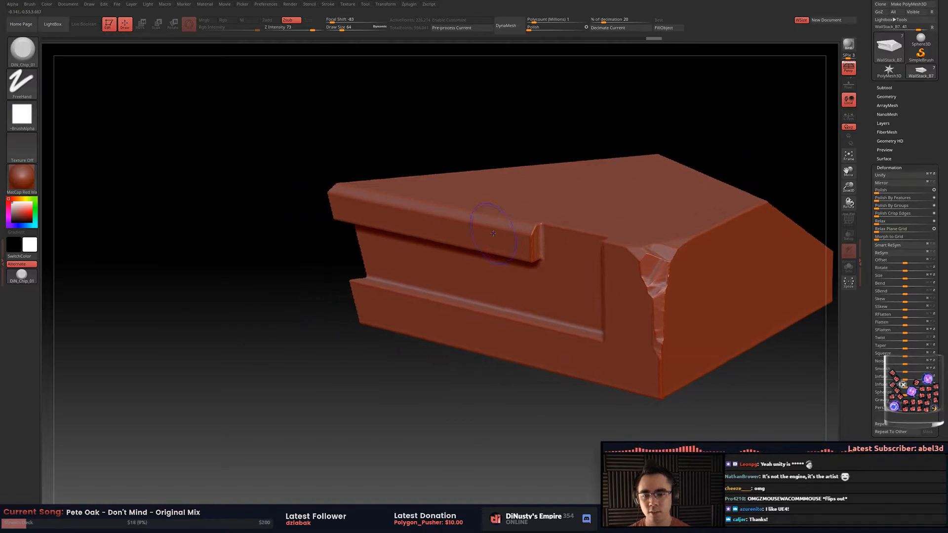
key("shift")
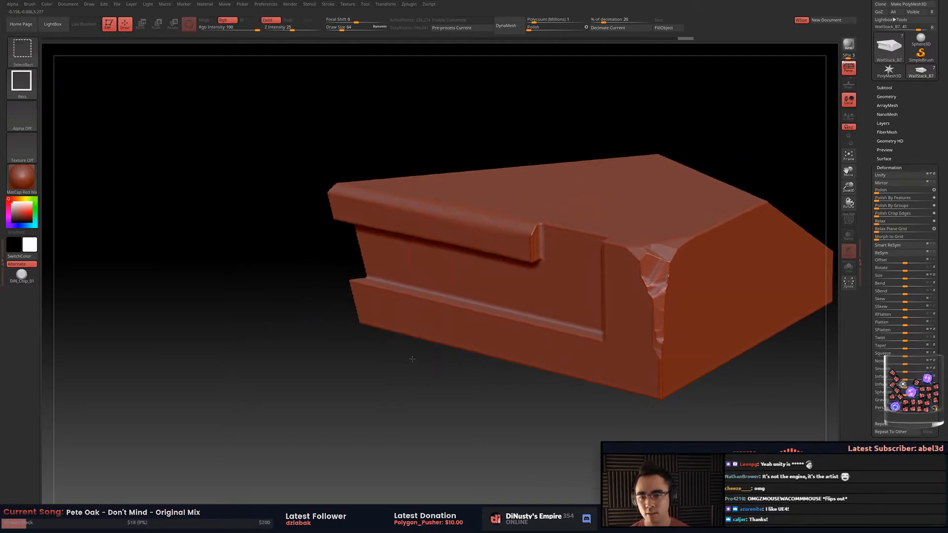
left_click(307, 207, "ctrl+shift")
key("f")
left_click_drag(316, 242, 404, 228)
mouse_move(405, 228)
right_mouse_down("ctrl")
mouse_move(490, 242)
mouse_move(528, 274)
right_mouse_up("ctrl")
key("shift")
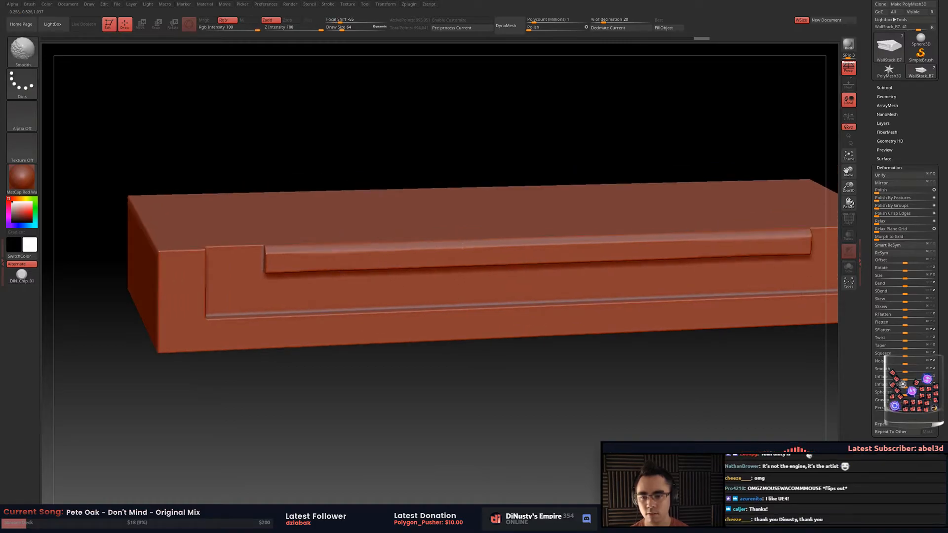
Show all the wall subtools and examine how the chipped base corner meets the column above it.
mouse_move(727, 237)
right_mouse_down("alt")
mouse_move(551, 251)
mouse_move(477, 228)
mouse_move(573, 237)
mouse_move(498, 230)
right_mouse_up("alt")
key("shift")
mouse_move(498, 230)
right_mouse_down()
mouse_move(508, 249)
mouse_move(477, 241)
mouse_move(518, 208)
mouse_move(513, 227)
right_mouse_up()
left_click(886, 89)
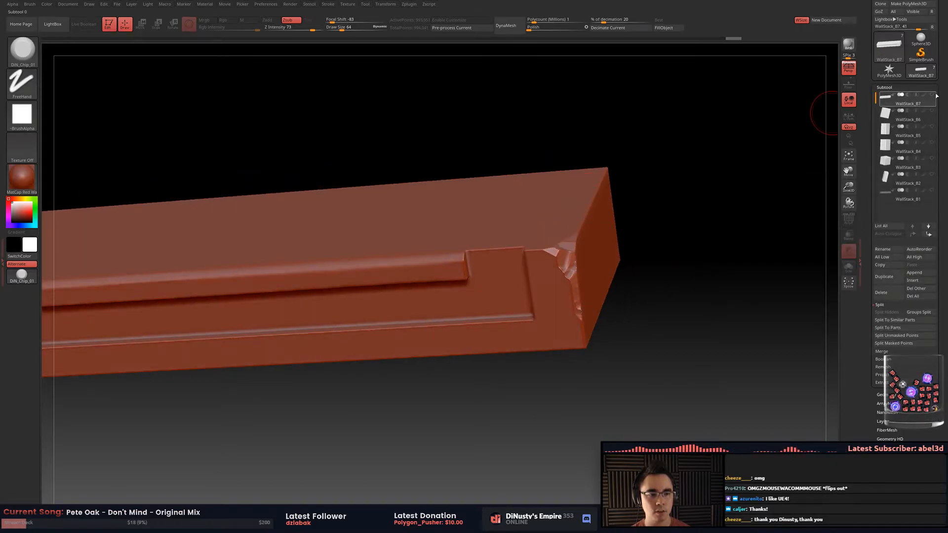
left_click(931, 94, "shift")
right_click_drag(568, 163, 667, 202)
key("space")
right_click_drag(732, 167, 512, 308, "alt")
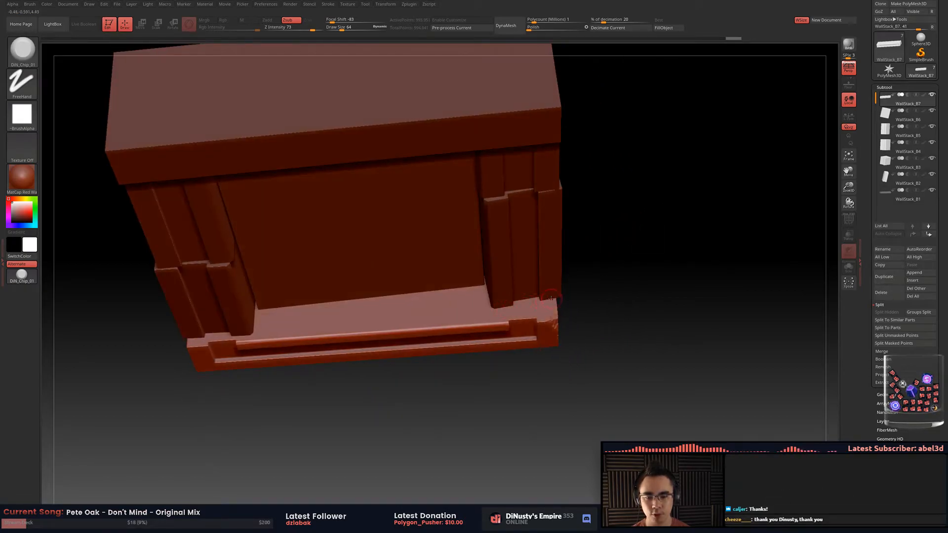
right_click_drag(599, 275, 495, 261)
right_click_drag(641, 202, 554, 258)
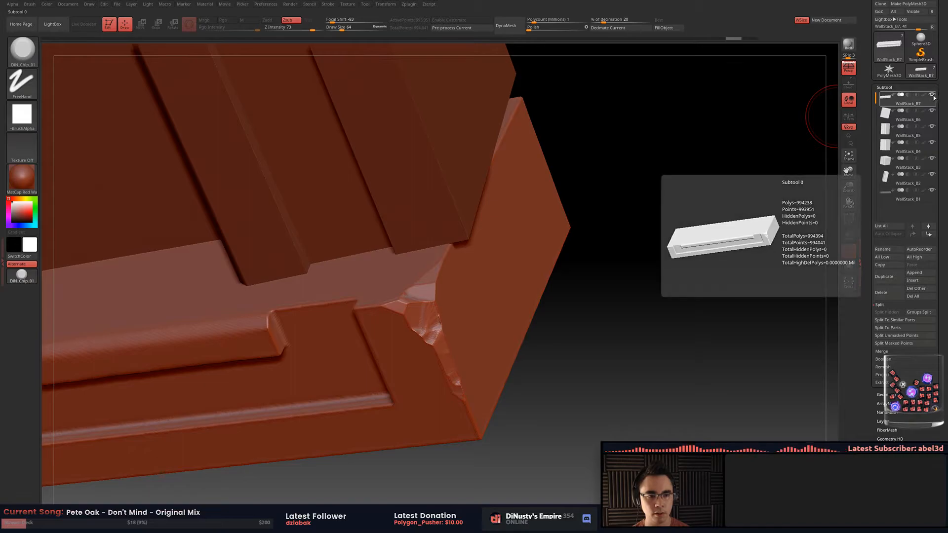
Isolate the base block, set the chip brush's Draw Size to 79 and carve its upper front corner back further.
left_click(931, 94, "shift")
right_click_drag(593, 207, 513, 256)
key("space")
mouse_move(510, 256)
left_mouse_down()
mouse_move(533, 296)
mouse_move(554, 233)
mouse_move(502, 265)
mouse_move(523, 237)
mouse_move(508, 224)
left_mouse_up()
mouse_move(518, 227)
right_mouse_down()
mouse_move(538, 219)
mouse_move(555, 238)
mouse_move(547, 232)
right_mouse_up()
key("space")
mouse_move(489, 265)
left_mouse_down()
mouse_move(471, 257)
mouse_move(491, 284)
mouse_move(481, 265)
left_mouse_up()
right_click_drag(480, 257, 487, 244)
right_click_drag(533, 222, 542, 246)
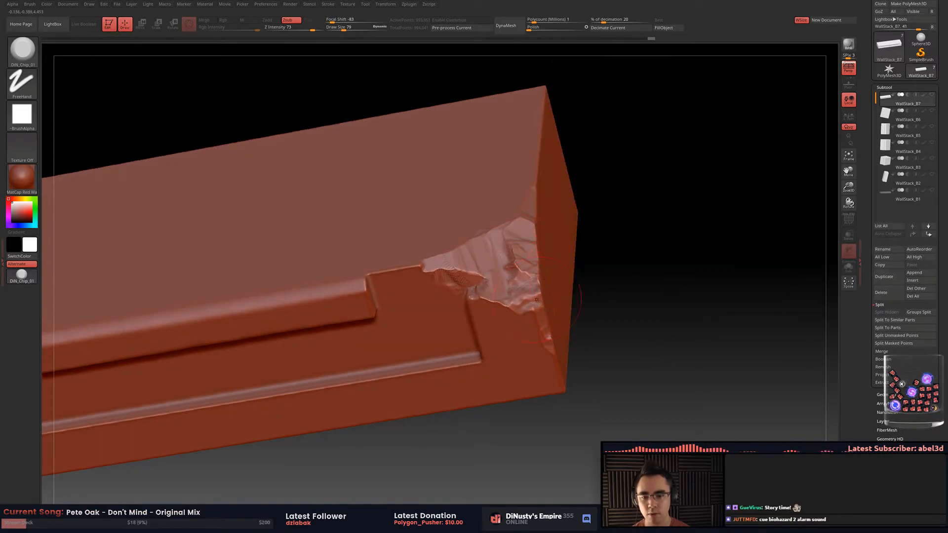
Reduce the Draw Size to 21 and chip finer facets from the corner along the front edge toward the raised moulding.
key("space")
mouse_move(523, 307)
left_mouse_down()
mouse_move(503, 307)
mouse_move(516, 307)
left_mouse_up()
key("space")
mouse_move(481, 279)
left_mouse_down()
mouse_move(434, 261)
mouse_move(408, 272)
left_mouse_up()
right_click_drag(498, 232, 487, 226, "alt")
key("space")
left_click_drag(487, 307, 474, 309)
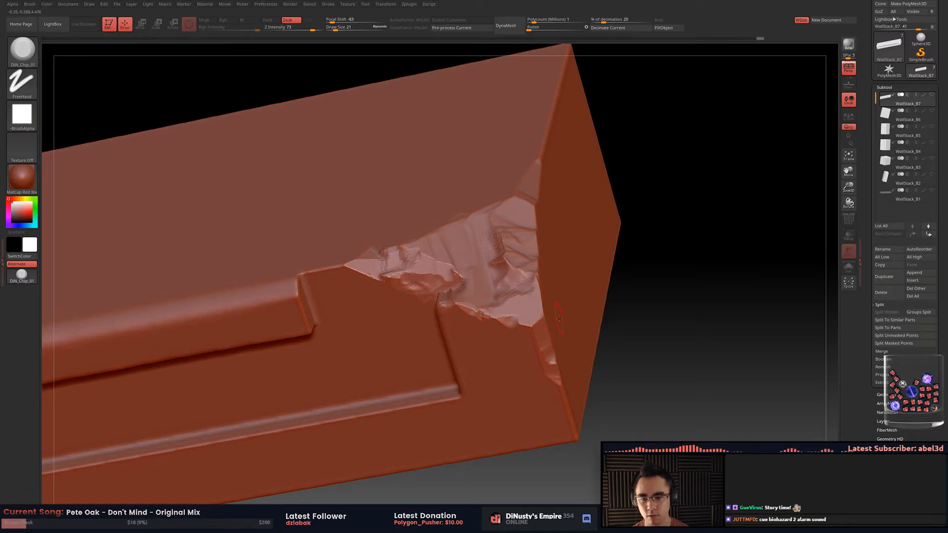
Set the Draw Size to 23 and chip the vertical front edge below the broken corner.
right_click_drag(551, 328, 523, 360)
key("space")
left_click_drag(519, 352, 496, 304)
key("space")
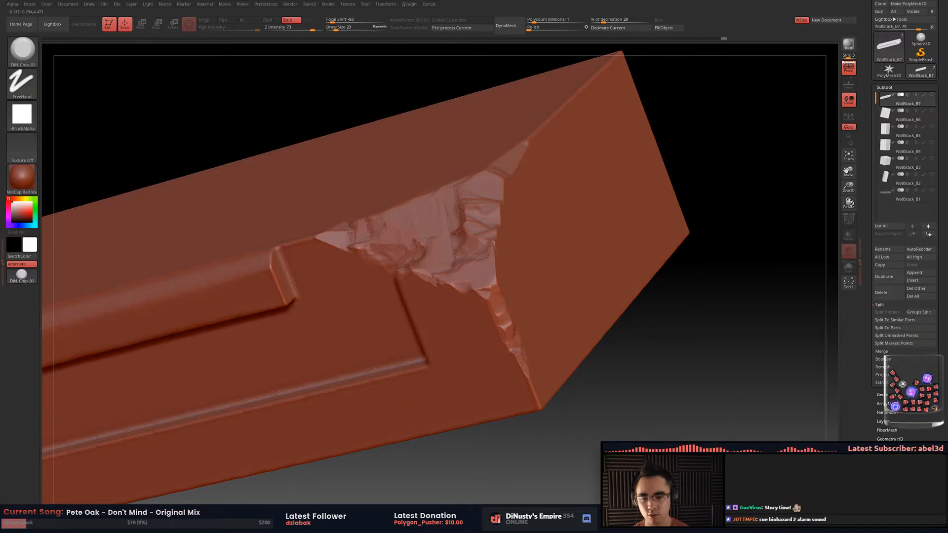
right_click_drag(494, 261, 505, 306, "alt")
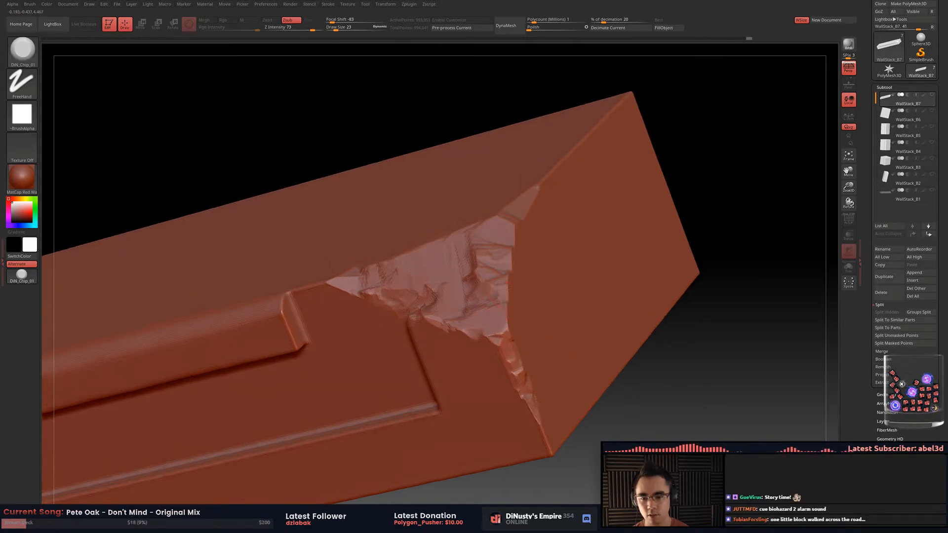
Set the Draw Size to 32 and chip the start of the top end edge just behind the broken corner.
right_click_drag(500, 257, 506, 291)
key("space")
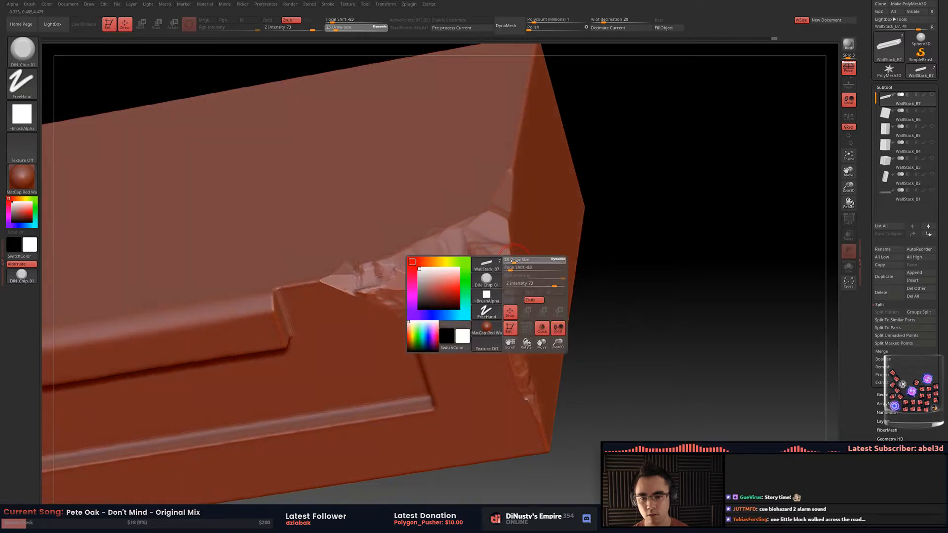
left_click_drag(507, 284, 513, 283)
mouse_move(473, 209)
right_mouse_down()
mouse_move(499, 221)
mouse_move(513, 213)
right_mouse_up()
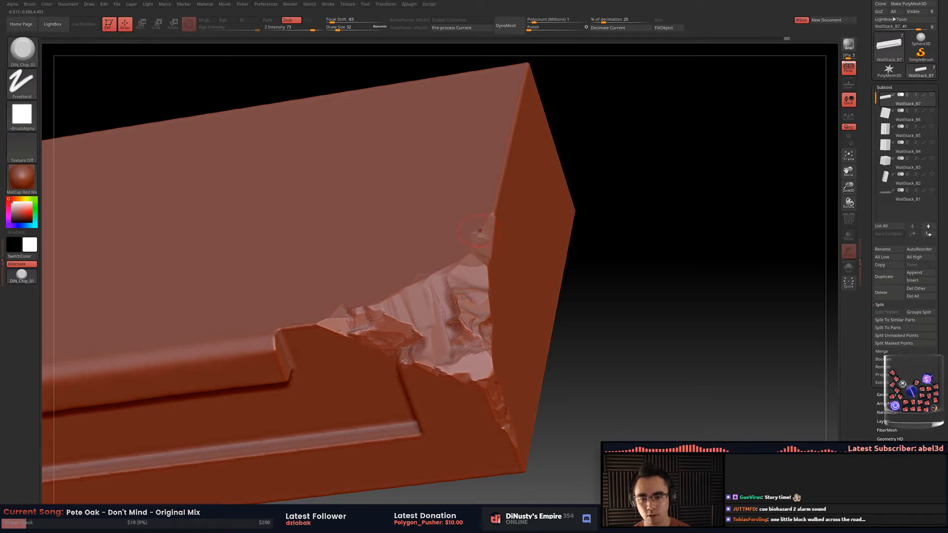
right_click_drag(496, 193, 612, 225, "alt")
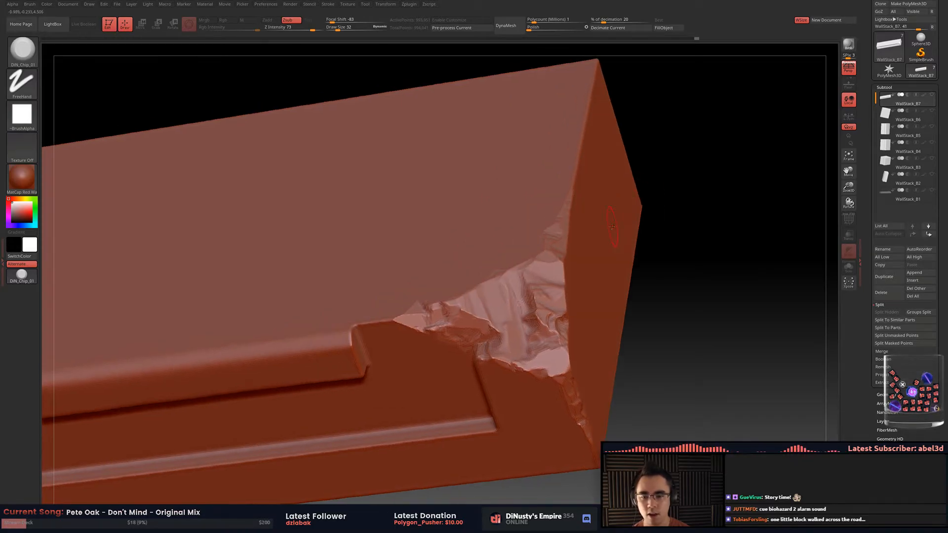
right_click_drag(624, 194, 648, 179, "ctrl")
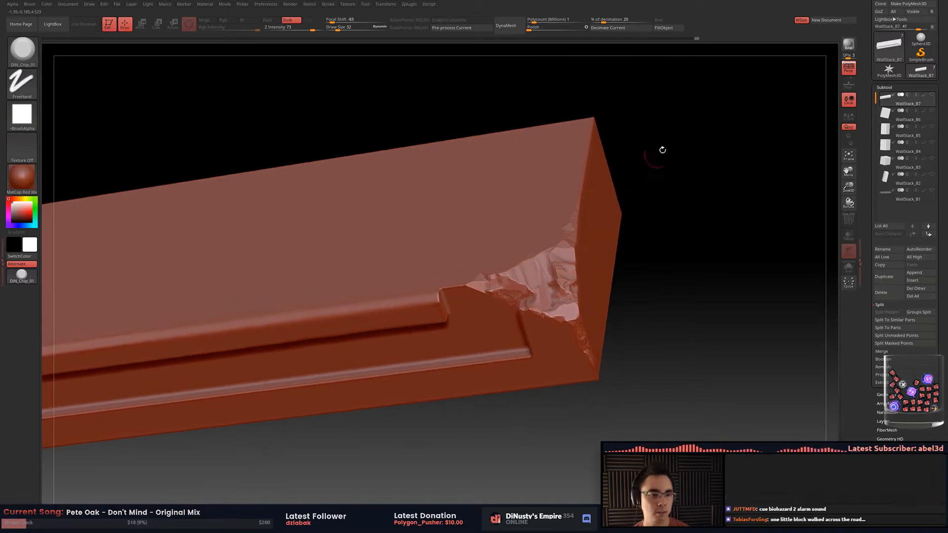
Show all subtools, select the column above the chipped corner and examine how the two pieces meet.
left_click(931, 95, "shift")
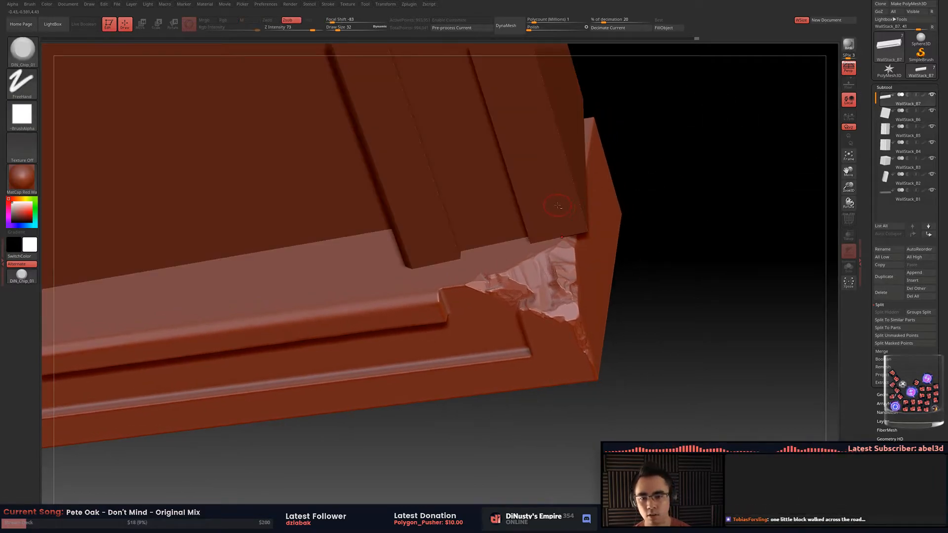
left_click(568, 193, "alt")
right_click_drag(692, 156, 509, 341)
right_click_drag(554, 301, 665, 197)
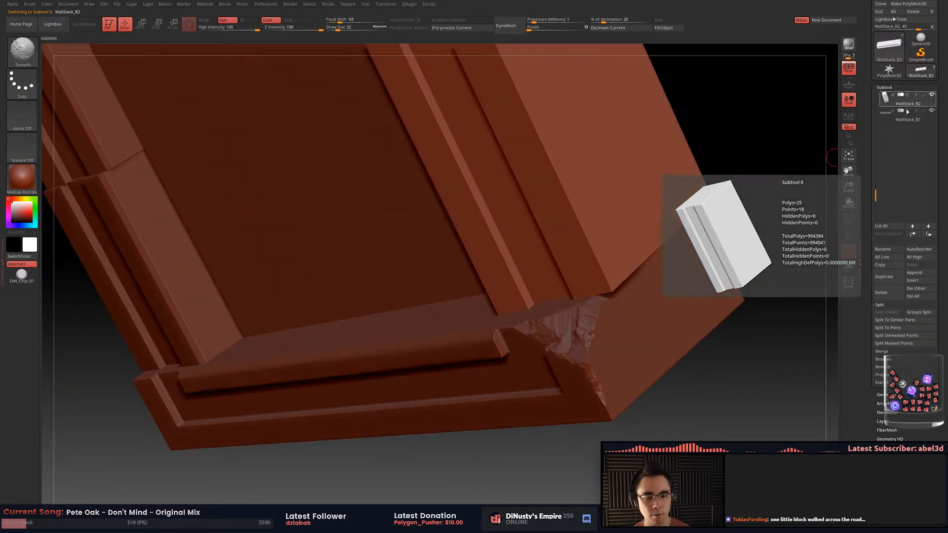
Reselect the WallStack_B7 base block and hide all the other subtools.
left_click(912, 227, "shift")
key("shift")
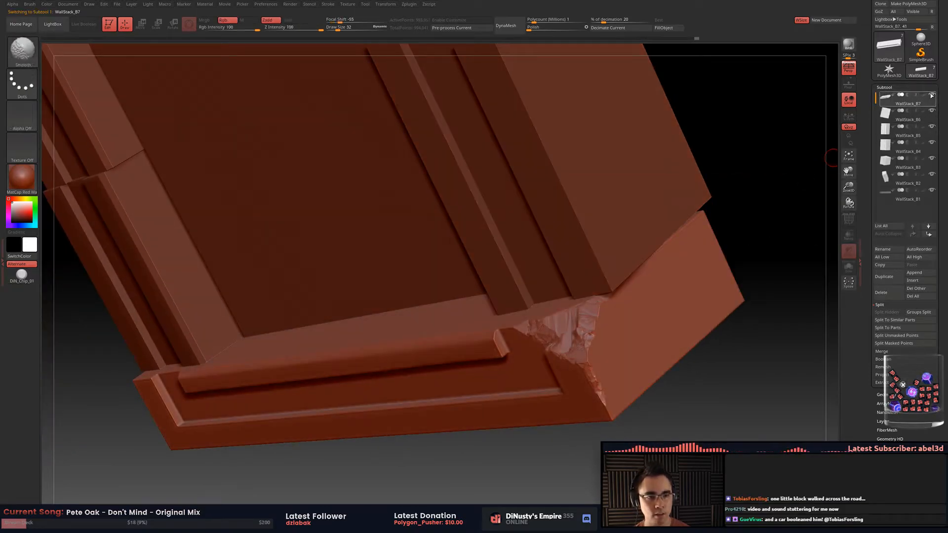
left_click(931, 96, "shift")
mouse_move(563, 352)
right_mouse_down("alt")
mouse_move(439, 381)
mouse_move(449, 380)
right_mouse_up("alt")
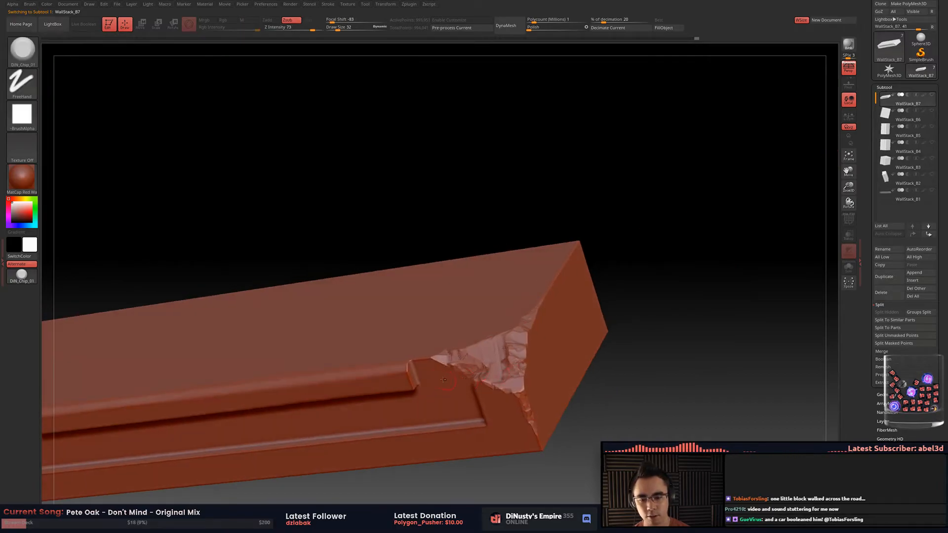
Set the Draw Size to 59 and break larger chips out of the corner and the block's top end edge.
right_click_drag(538, 303, 481, 381, "alt")
key("space")
left_click_drag(510, 338, 520, 338)
left_click_drag(500, 378, 548, 294)
mouse_move(533, 334)
left_mouse_down()
mouse_move(516, 359)
mouse_move(525, 342)
left_mouse_up()
key("space")
mouse_move(518, 346)
left_mouse_down()
mouse_move(524, 337)
mouse_move(512, 335)
mouse_move(528, 329)
mouse_move(485, 349)
left_mouse_up()
key("space")
right_click_drag(490, 338, 521, 309)
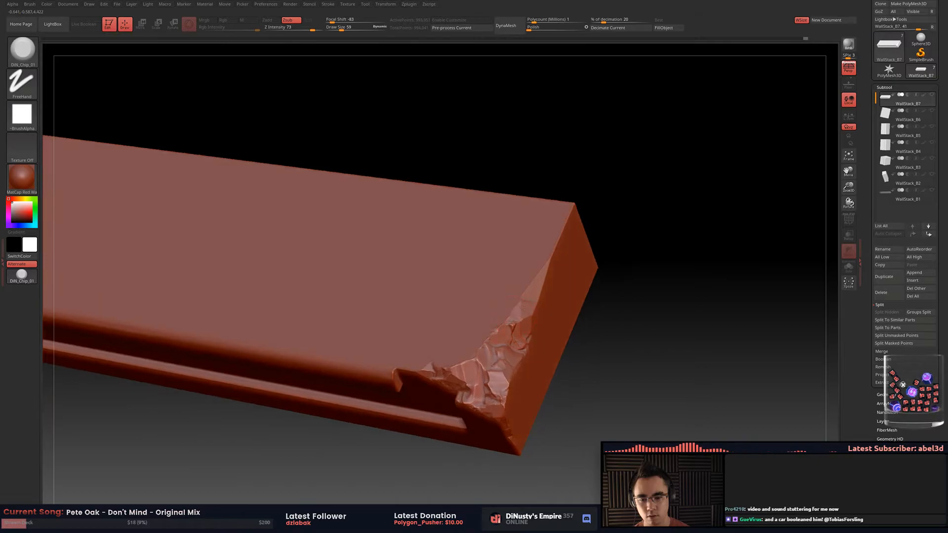
Extend the chipping along the top end edge toward the back corner and undo the last oversized stroke.
left_click_drag(514, 307, 525, 285)
right_click_drag(577, 262, 519, 280)
mouse_move(487, 304)
left_mouse_down()
mouse_move(500, 292)
mouse_move(521, 296)
mouse_move(516, 314)
left_mouse_up()
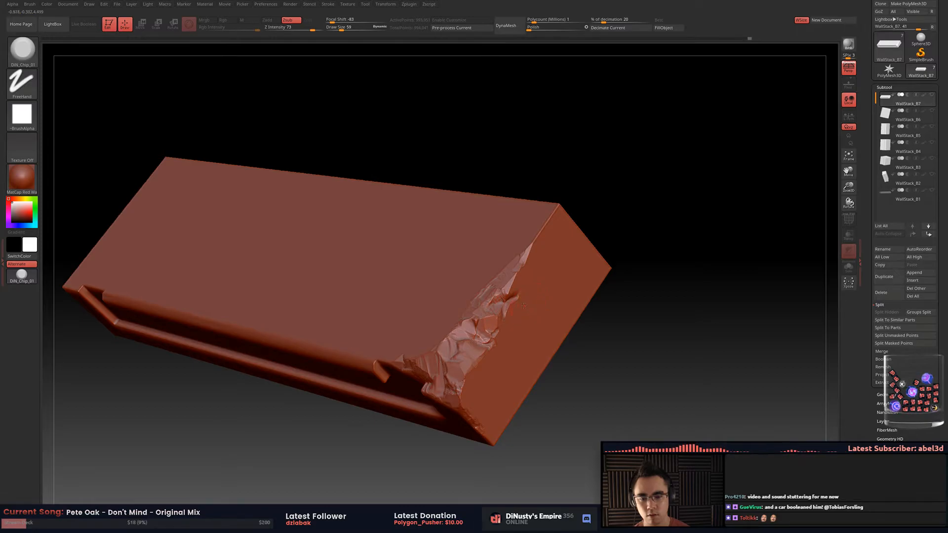
right_click_drag(523, 306, 576, 319, "ctrl")
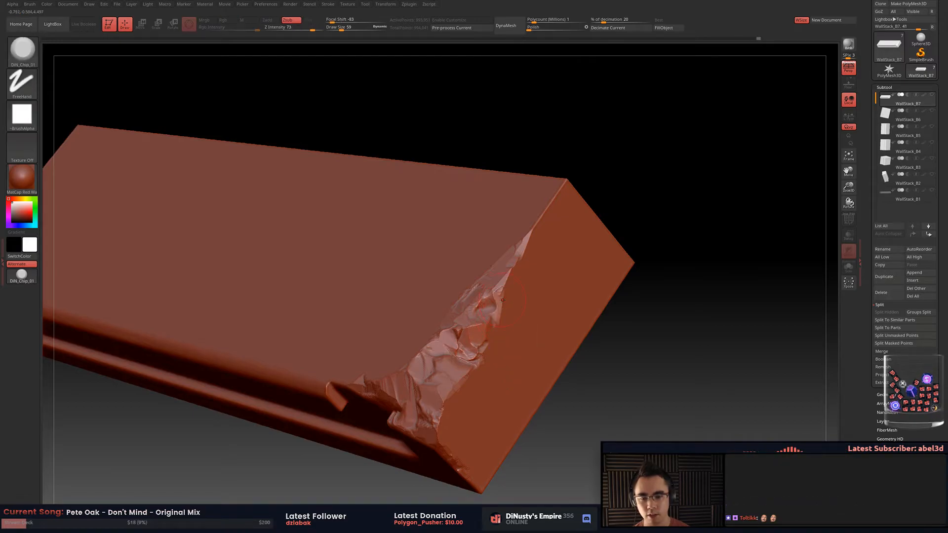
right_click_drag(533, 275, 486, 295)
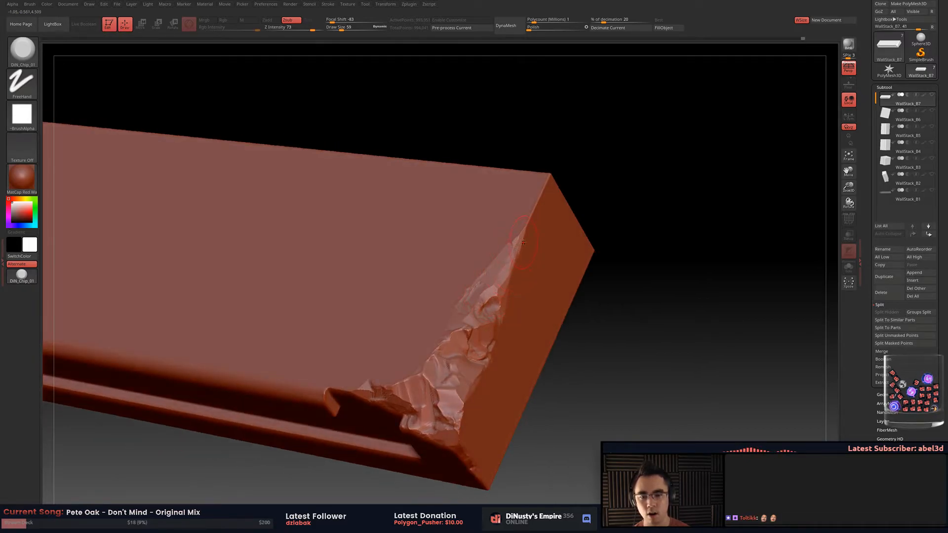
mouse_move(527, 225)
right_mouse_down()
mouse_move(564, 207)
mouse_move(493, 307)
right_mouse_up()
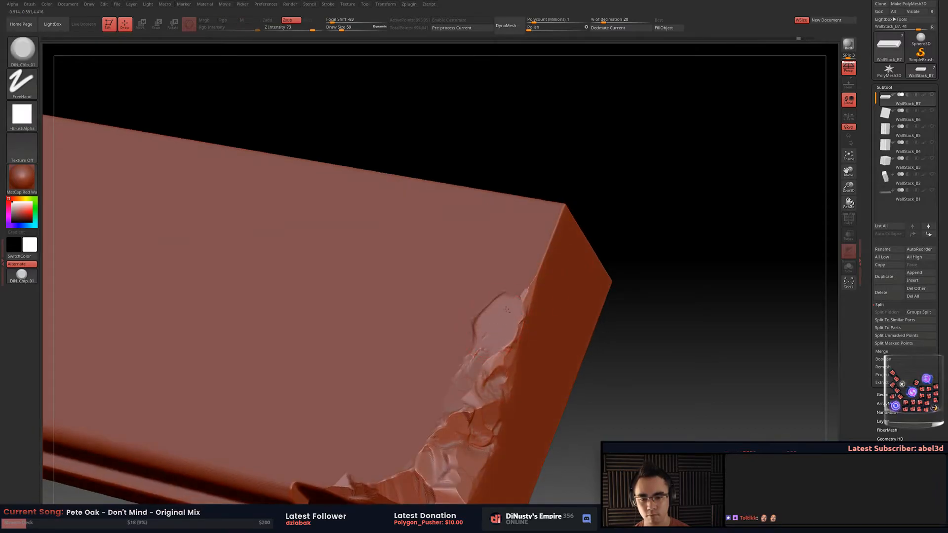
key("ctrl")
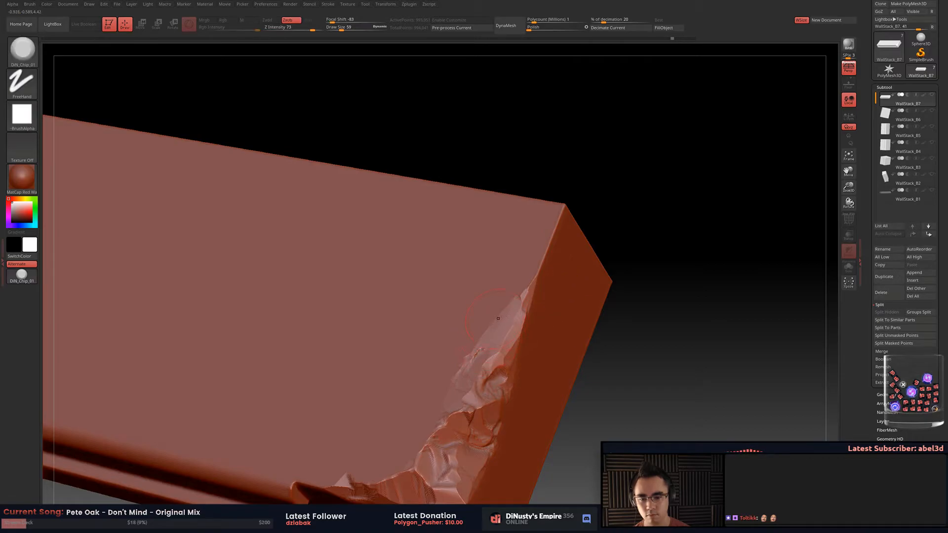
Set the Draw Size to 41 and add small chips where the damage tapers off along the top end edge.
key("space")
left_click_drag(487, 358, 485, 380)
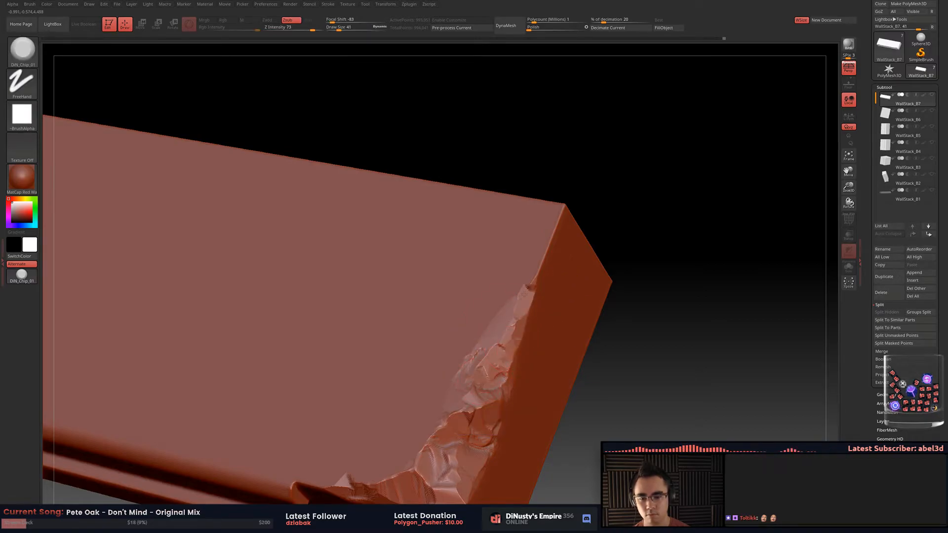
left_click_drag(551, 272, 568, 230)
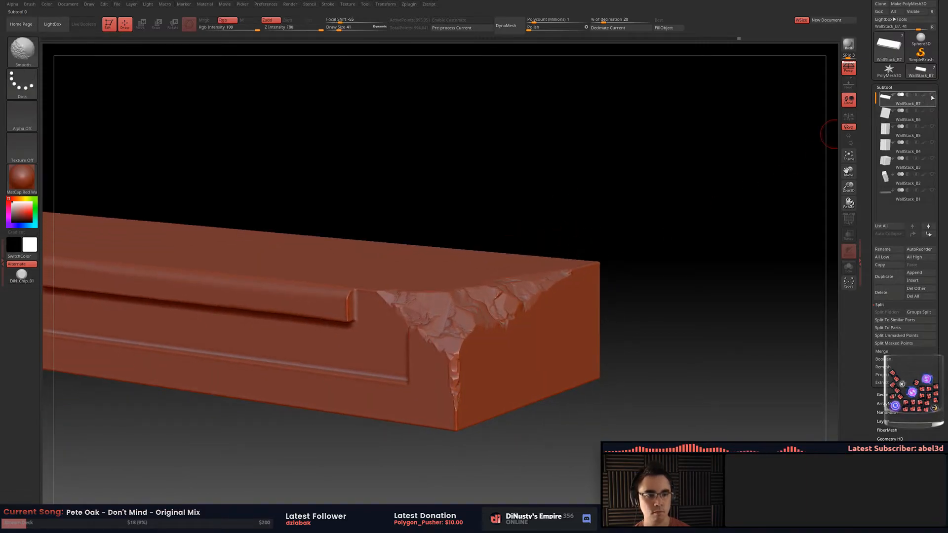
Unhide all subtools and select the column piece WallStack_B2 above the chipped corner.
left_click(931, 95, "shift")
left_click(588, 217, "alt")
mouse_move(621, 193)
left_mouse_down("alt")
mouse_move(669, 208)
mouse_move(620, 158)
left_mouse_up("alt")
Start saving the project and browse to the Substance folder inside Temple.
key("ctrl+s")
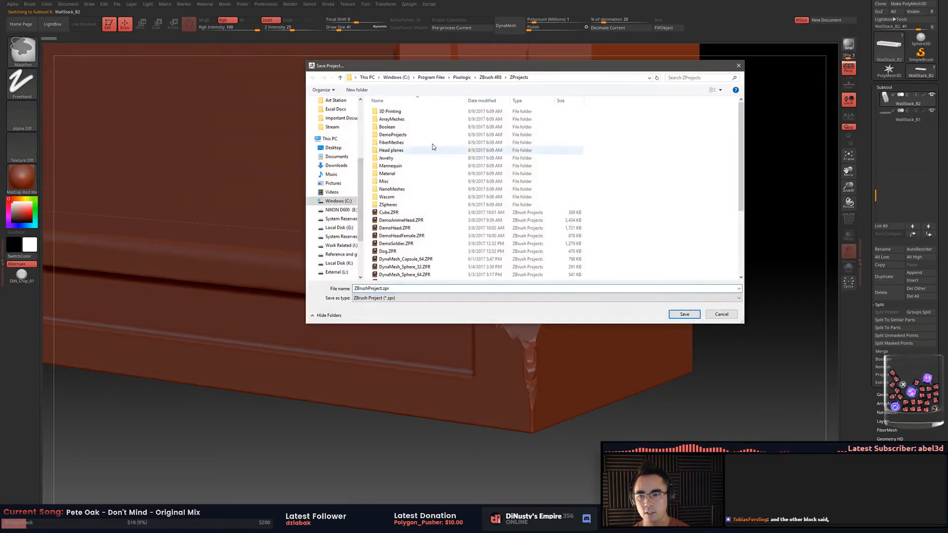
left_click(651, 156)
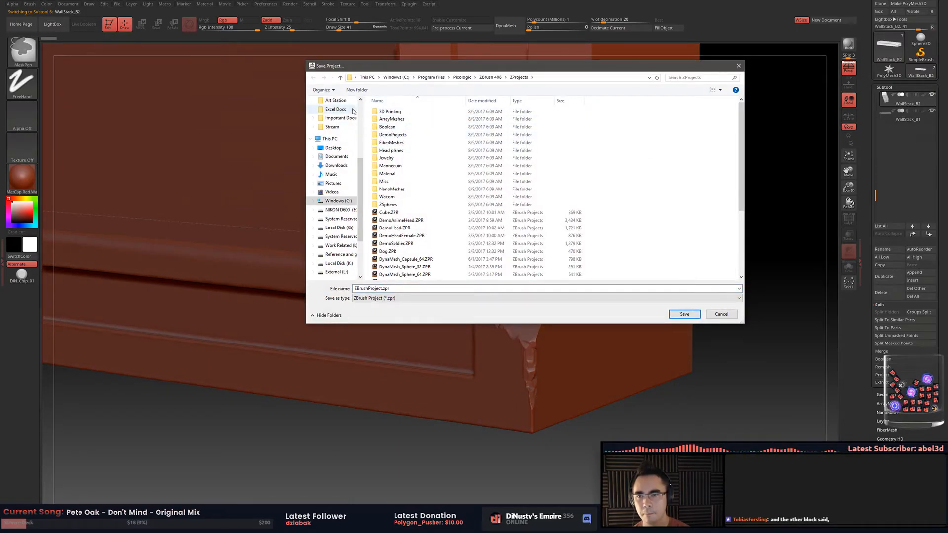
scroll(341, 148, "up", 5)
left_click(332, 115)
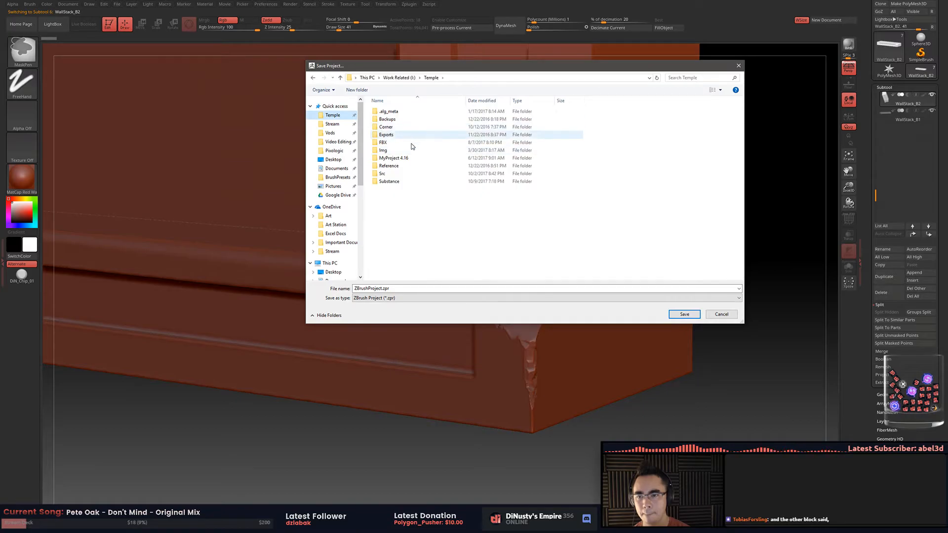
double_click(402, 170)
key("BackSpace")
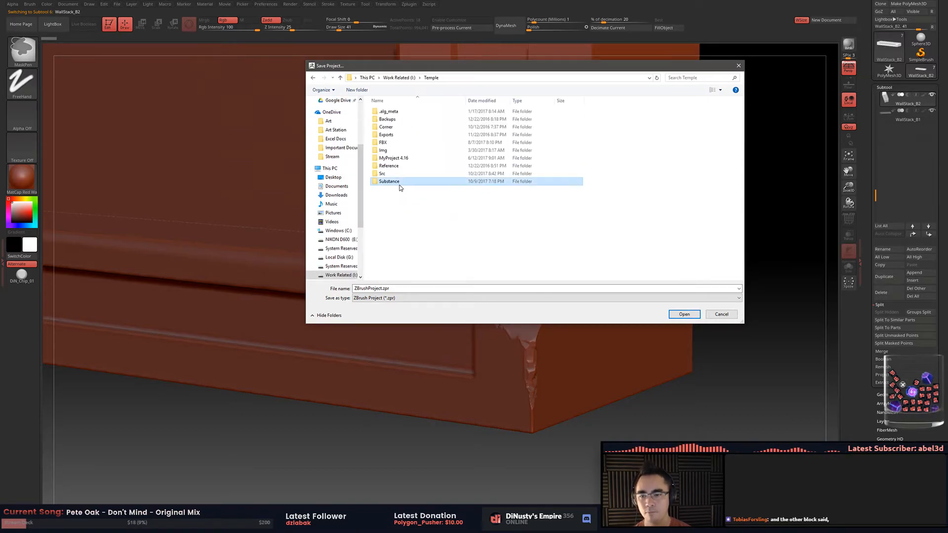
double_click(400, 185)
Find the Wall_Stack folder among the Substance subfolders and open it as the save location.
left_click(390, 119)
left_click(675, 218)
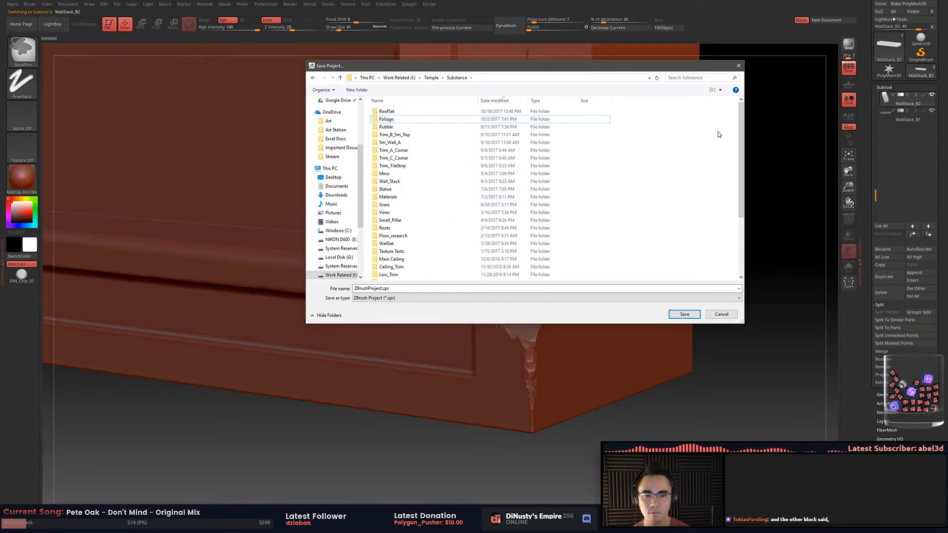
mouse_move(740, 124)
left_mouse_down()
mouse_move(746, 153)
mouse_move(742, 123)
left_mouse_up()
left_click(394, 153)
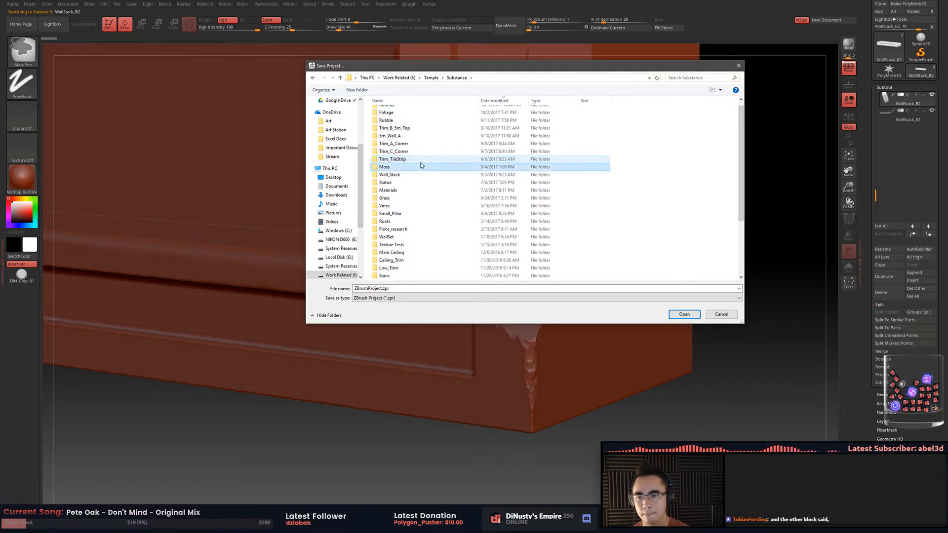
left_click(607, 143)
key("Down")
key("Down")
key("Down")
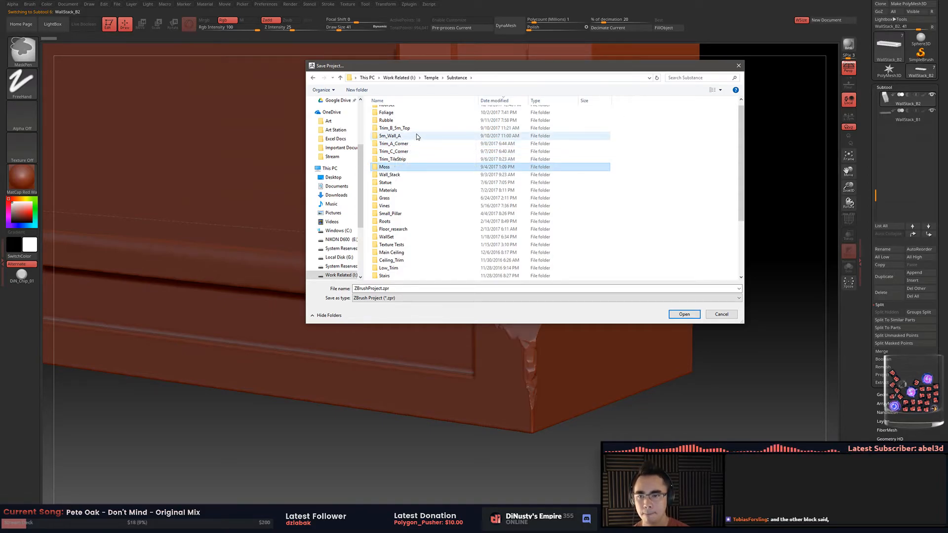
key("Down")
key("Down")
key("Up")
key("Up")
key("Up")
key("Up")
key("Up")
key("Up")
key("Up")
key("Up")
key("Up")
key("Up")
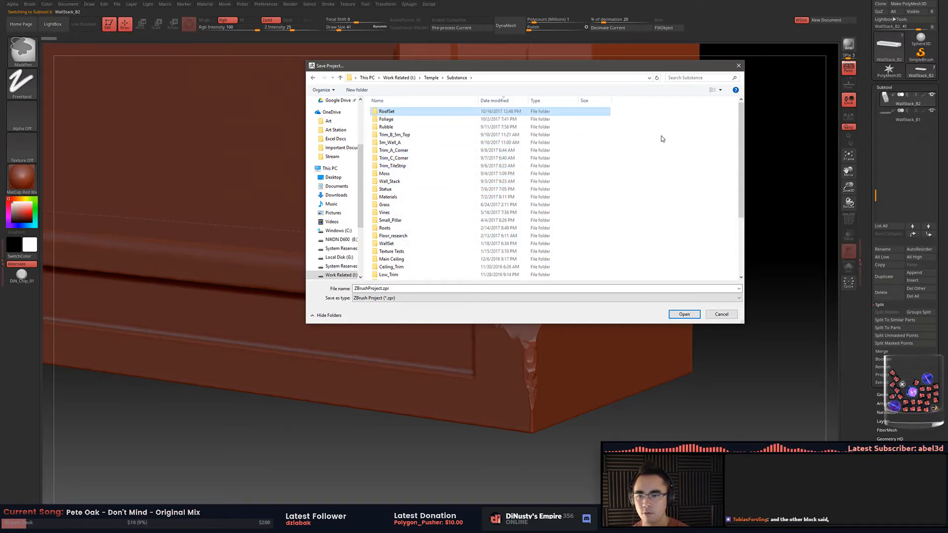
key("Down")
key("Down")
key("Down")
key("Down")
key("Down")
key("Down")
key("Down")
key("Down")
key("Down")
key("Down")
key("Down")
key("Up")
key("Up")
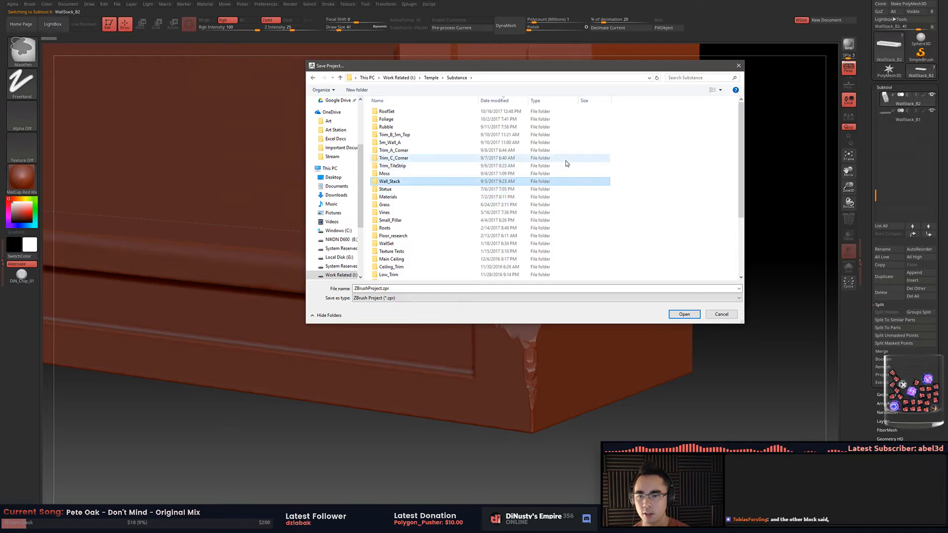
key("Return")
Create a folder named Zbrush inside Wall_Stack and open it.
right_click(473, 153)
left_click(409, 144)
right_click(422, 167)
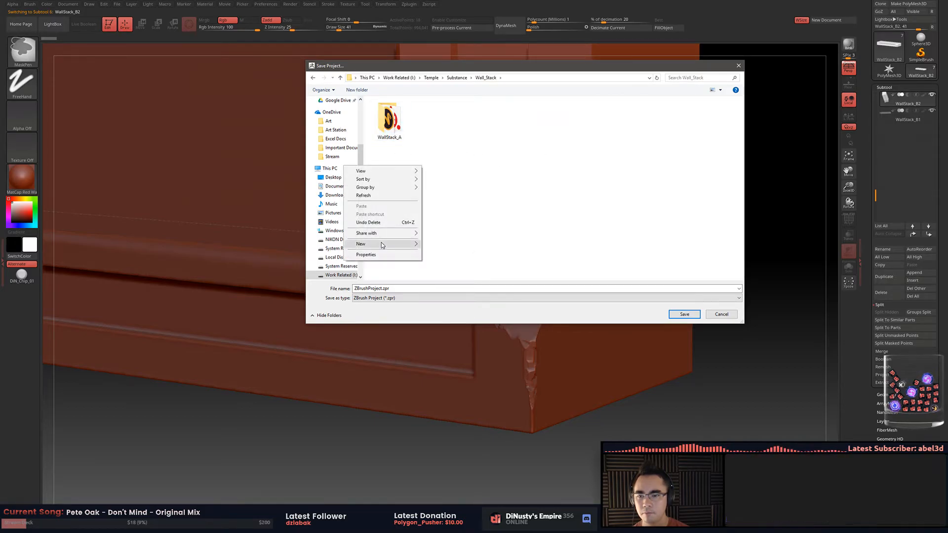
mouse_move(375, 243)
left_click(306, 244)
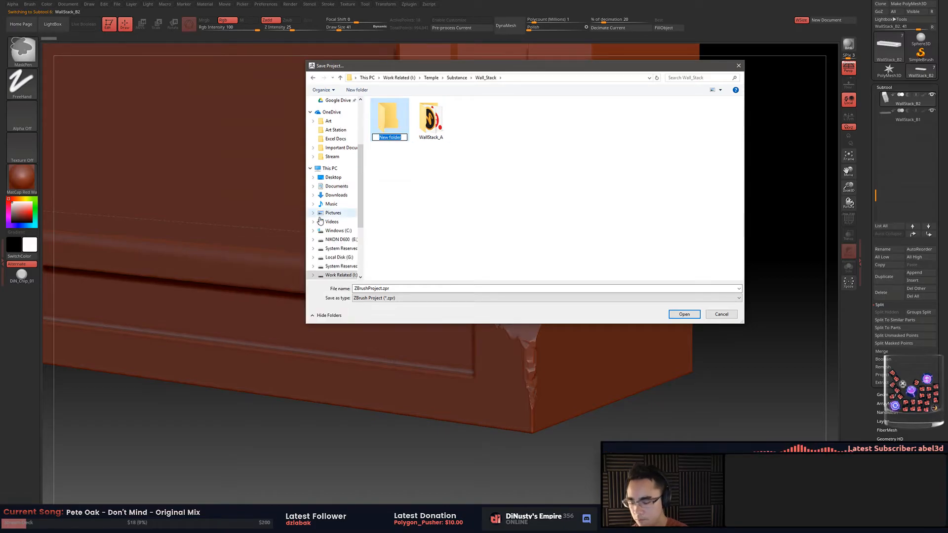
type("Zbrush")
key("Return")
key("Return")
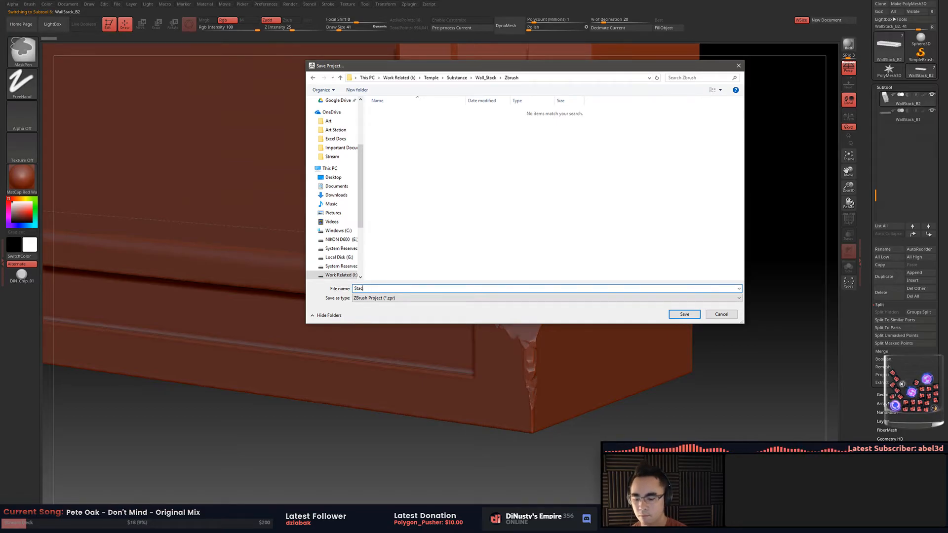
Save the project in the new Zbrush folder.
key("Return")
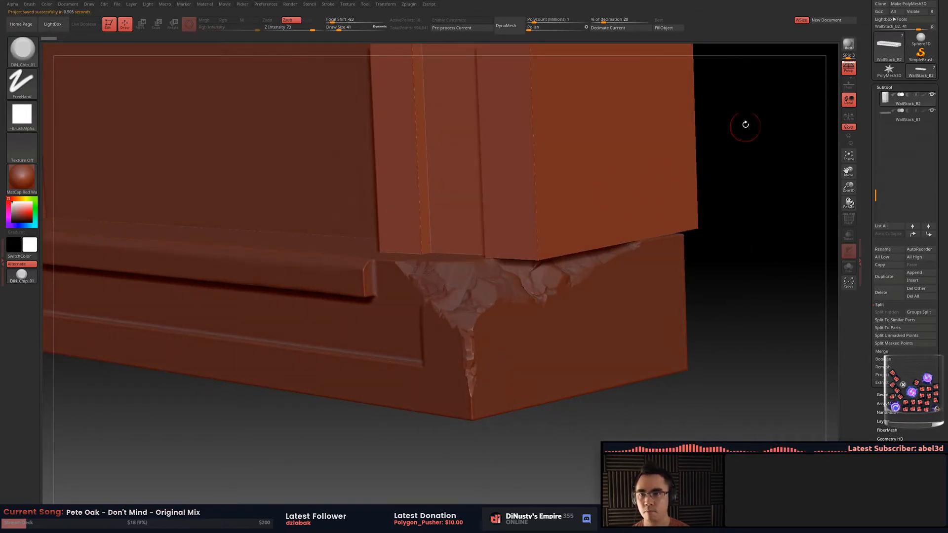
Set the DynaMesh target polycount to 0.80714 million and adjust its polish setting.
right_click_drag(685, 169, 547, 110, "alt")
left_click_drag(534, 25, 536, 23)
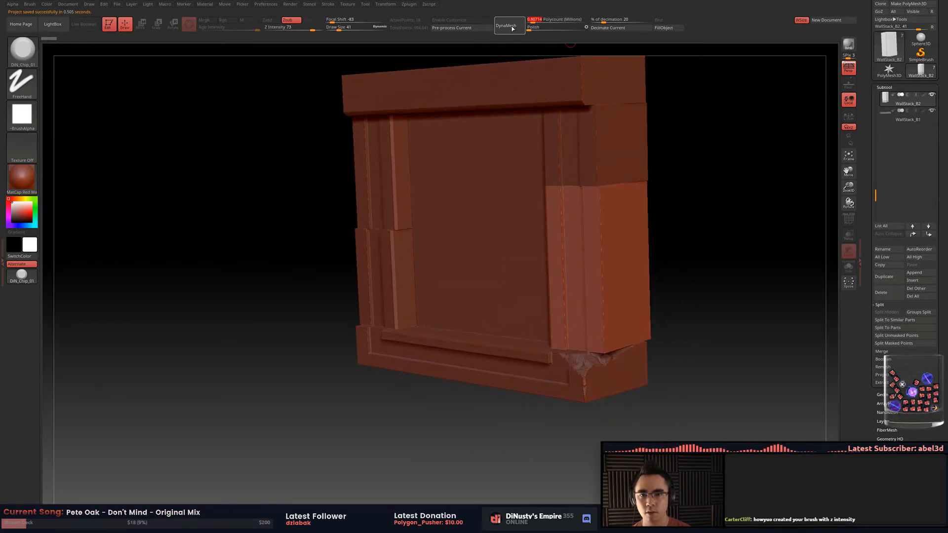
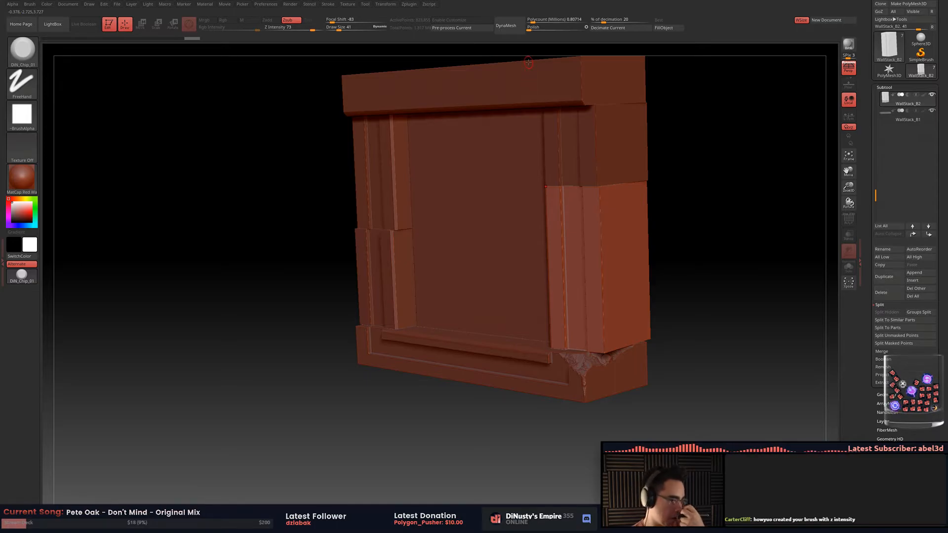
left_click(588, 29)
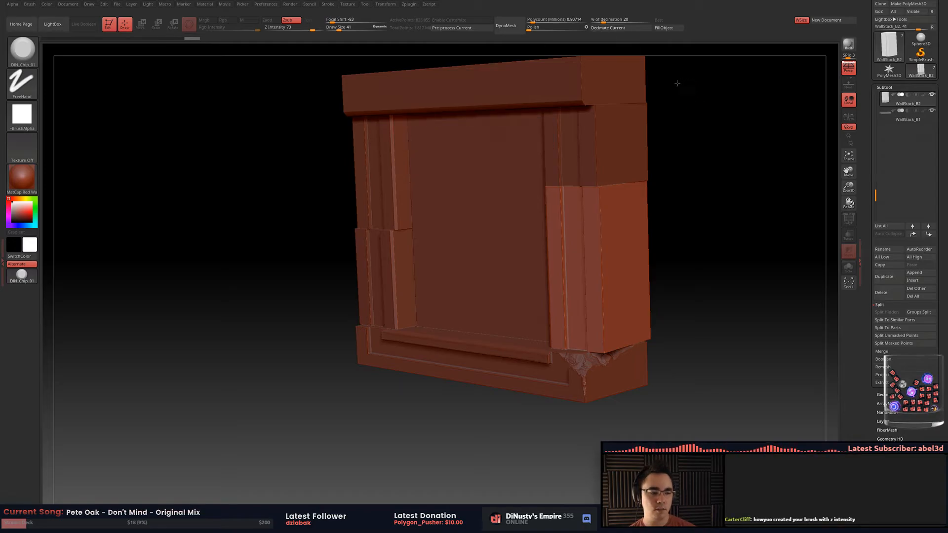
left_click_drag(691, 86, 674, 96, "alt")
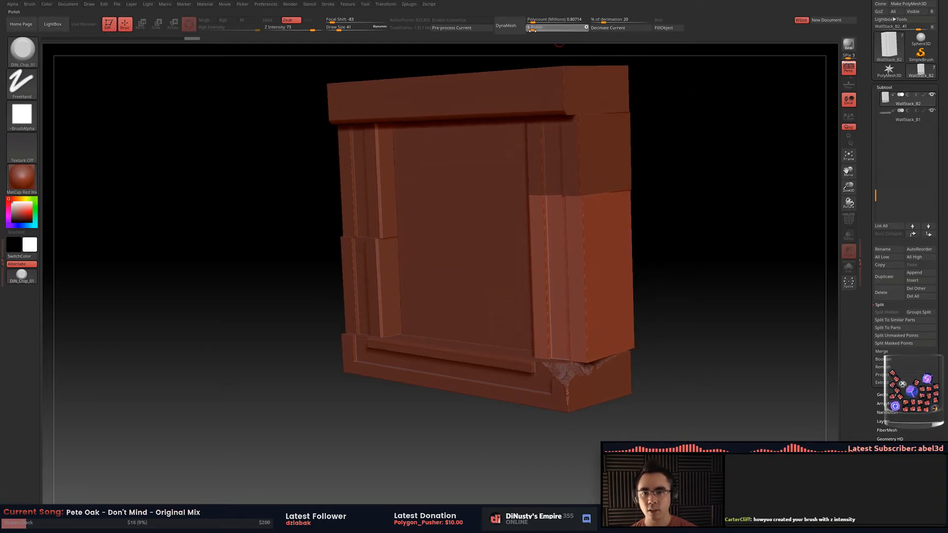
left_click_drag(539, 33, 537, 33)
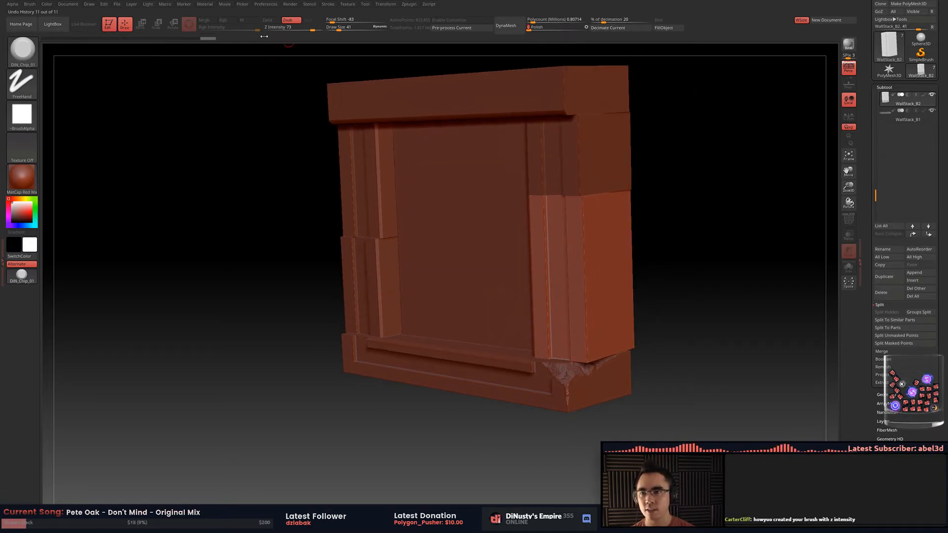
Isolate the column piece WallStack_B2 and show its polygon wireframe up close.
mouse_move(663, 112)
left_mouse_down("alt")
mouse_move(594, 89)
mouse_move(567, 178)
mouse_move(615, 178)
mouse_move(603, 144)
mouse_move(605, 101)
mouse_move(567, 157)
mouse_move(609, 227)
mouse_move(601, 196)
mouse_move(628, 186)
mouse_move(565, 217)
mouse_move(572, 163)
mouse_move(612, 148)
left_mouse_up("alt")
key("shift+f")
key("shift+f")
left_click(932, 94, "shift")
key("f")
mouse_move(339, 294)
left_mouse_down()
mouse_move(248, 322)
mouse_move(296, 325)
mouse_move(335, 385)
mouse_move(307, 285)
left_mouse_up()
left_click_drag(349, 254, 418, 239)
left_click(467, 232, "ctrl")
key("ctrl+i")
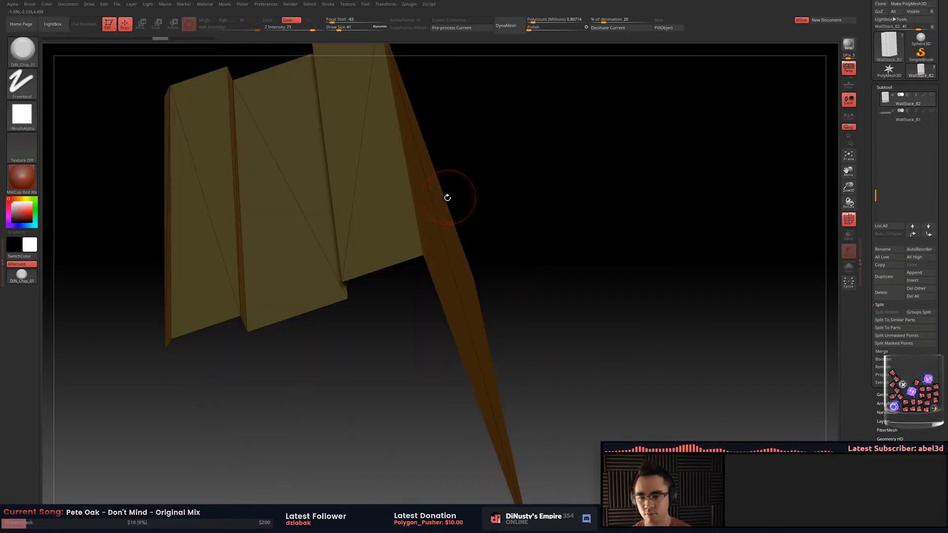
Close the open holes of WallStack_B2 so the column piece becomes a solid block.
mouse_move(473, 250)
left_mouse_down()
mouse_move(436, 234)
mouse_move(431, 328)
mouse_move(434, 276)
mouse_move(412, 208)
mouse_move(440, 173)
mouse_move(497, 209)
mouse_move(590, 155)
mouse_move(600, 176)
left_mouse_up()
key("space")
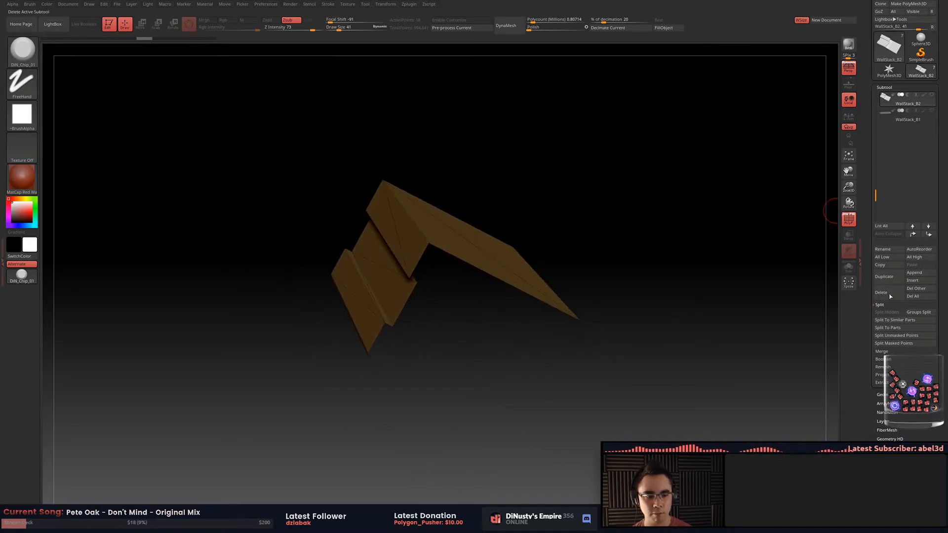
left_click(883, 395)
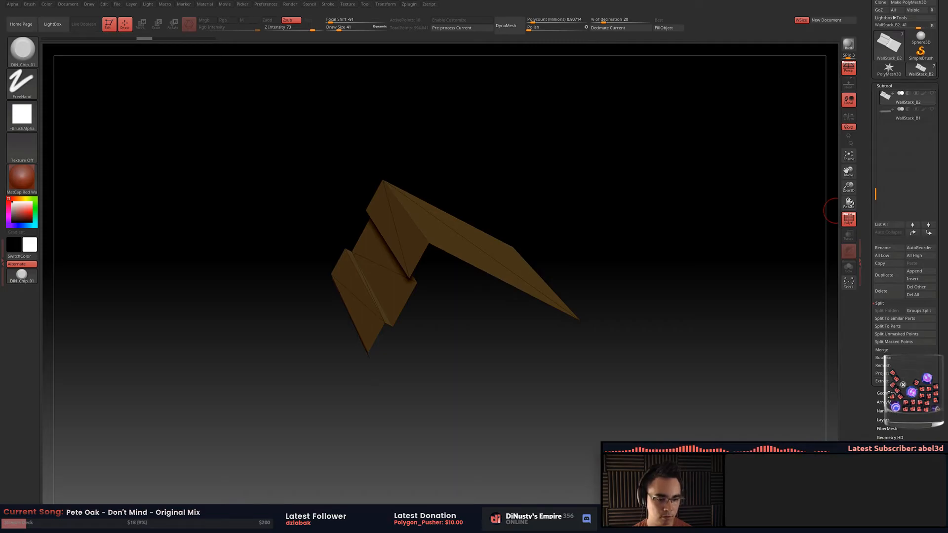
scroll(867, 286, "up", 1)
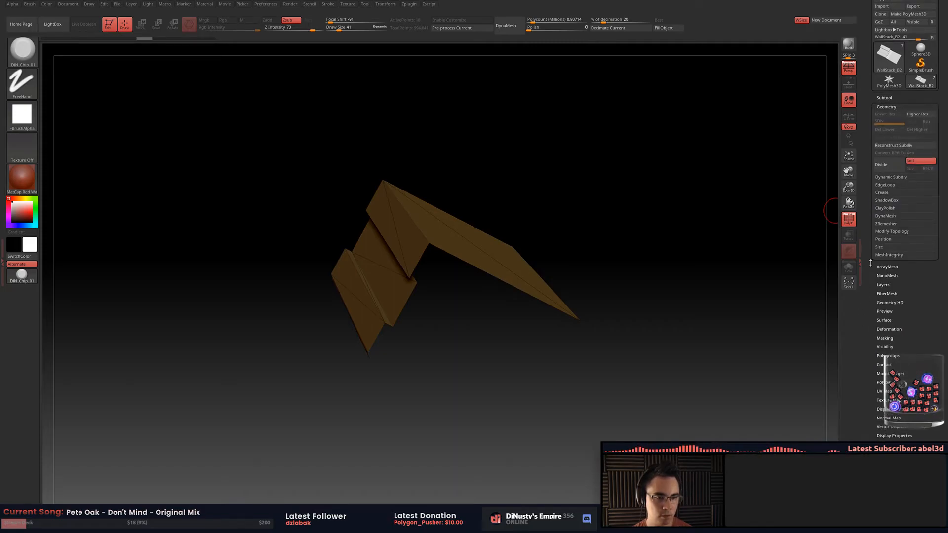
left_click(894, 231)
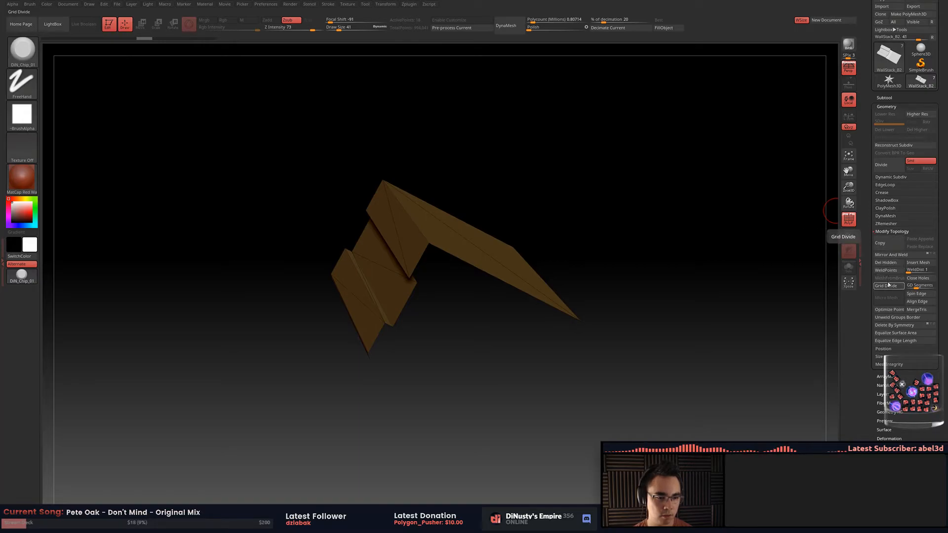
left_click(919, 279)
mouse_move(705, 266)
left_mouse_down()
mouse_move(731, 272)
mouse_move(704, 286)
mouse_move(725, 281)
mouse_move(701, 257)
left_mouse_up()
DynaMesh the closed WallStack_B2 block at 0.80714 million polygons and turn off the wireframe.
left_click(506, 25)
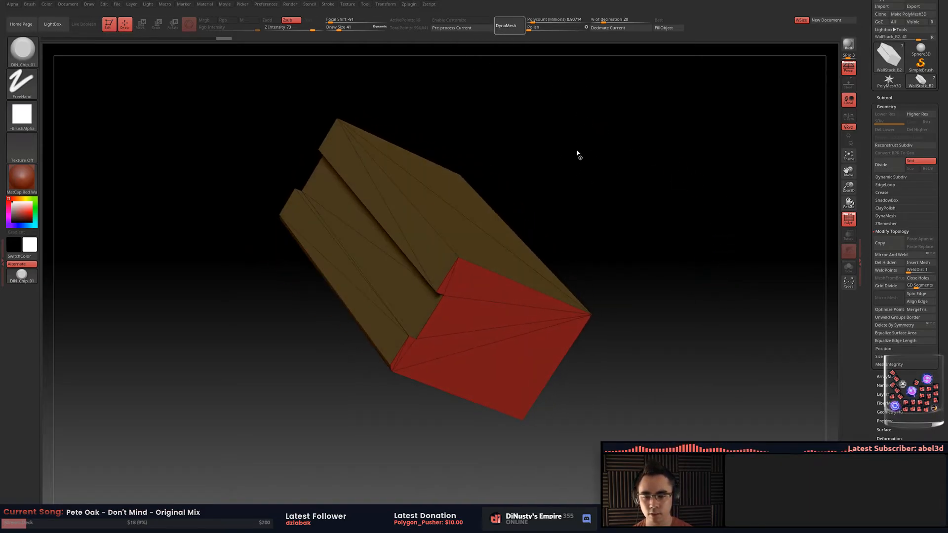
left_click(532, 193, "ctrl")
left_click_drag(545, 152, 564, 138)
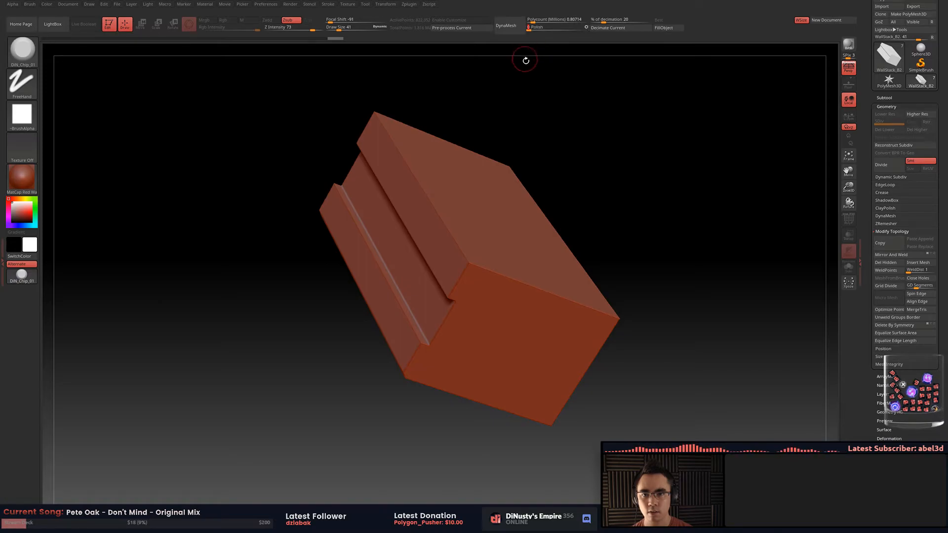
Hide the upper part of the WallStack_B2 block, leaving only its lower section visible.
left_click_drag(607, 201, 462, 339)
key("f")
left_click_drag(328, 324, 592, 487, "ctrl+shift")
left_click_drag(541, 390, 502, 253, "alt")
Unhide all subtools, select the base piece WallStack_B7 and hide everything on it except the chipped corner section.
left_click(886, 106)
left_click(884, 98)
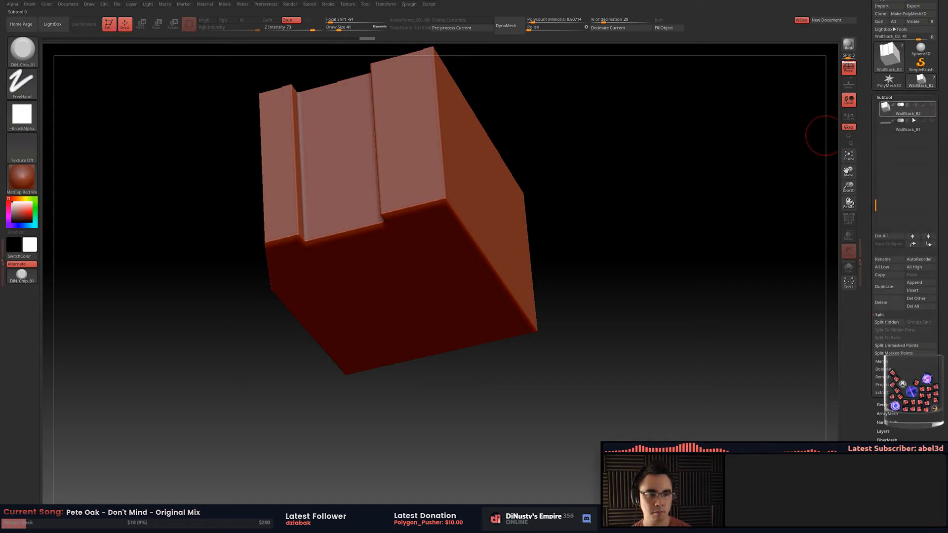
left_click(931, 106, "shift")
left_click(430, 310, "alt")
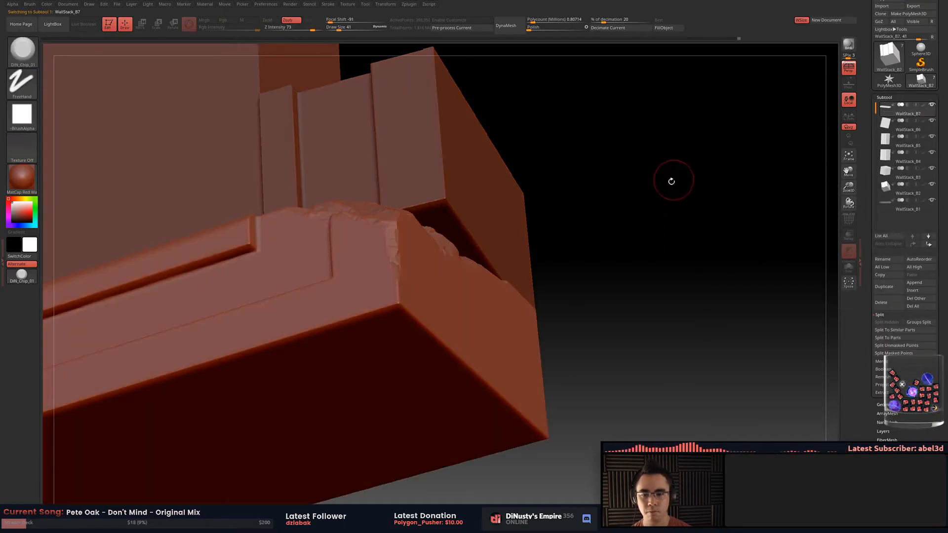
left_click_drag(524, 224, 531, 243)
left_click_drag(331, 266, 623, 427, "ctrl+shift")
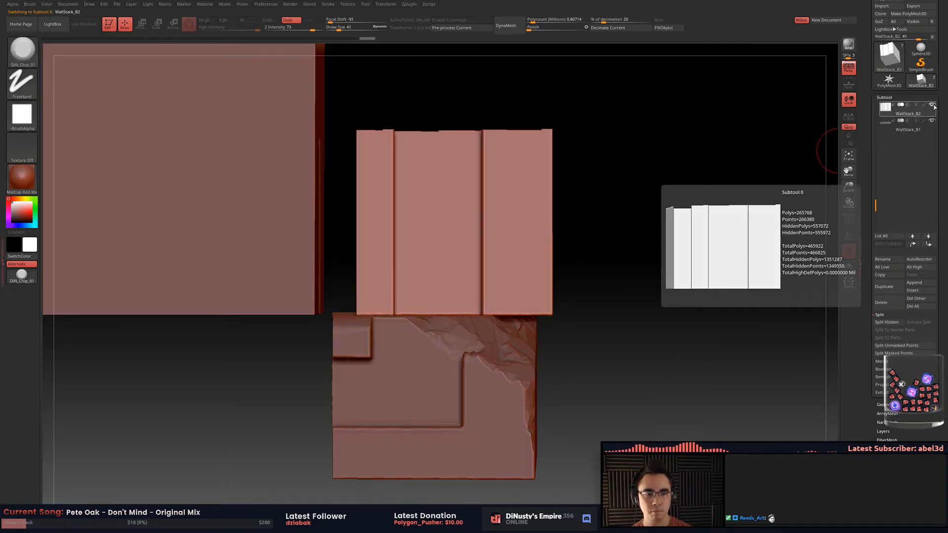
Move WallStack_B7 to the end of the subtool list and show only it together with WallStack_B2.
left_click_drag(874, 205, 874, 133)
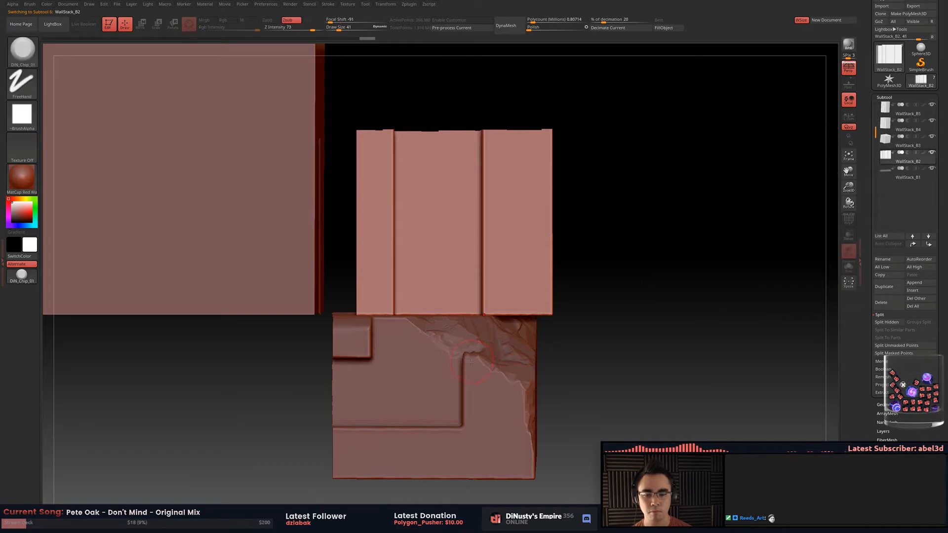
left_click(501, 370, "alt")
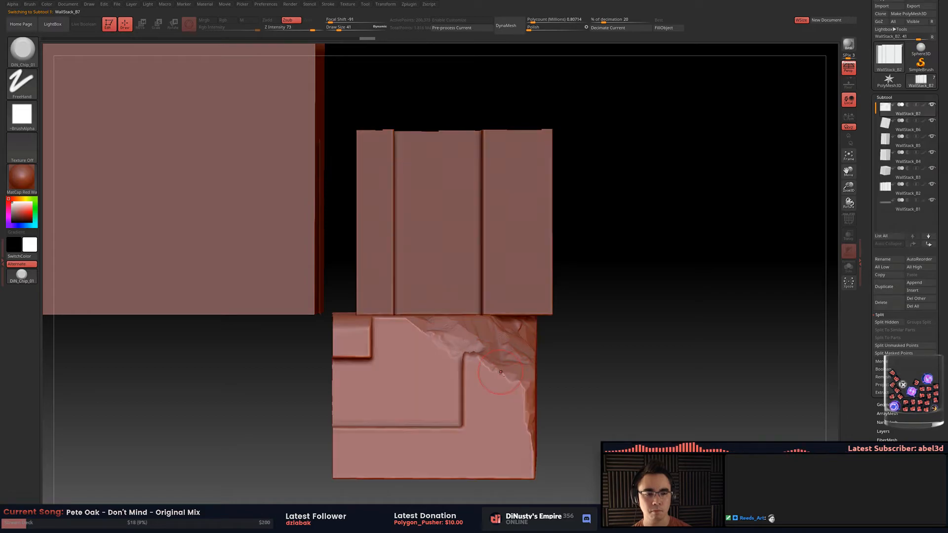
left_click(926, 245, "shift")
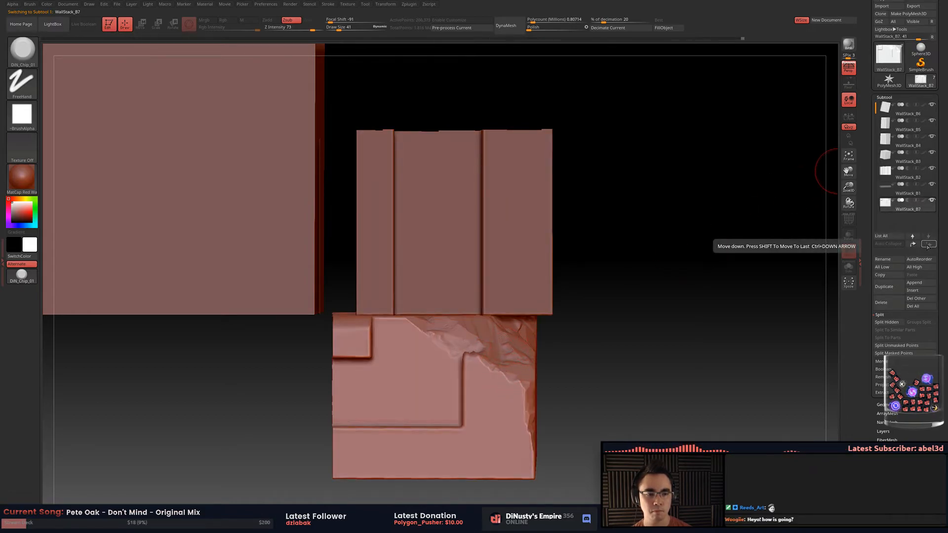
left_click(516, 248, "alt")
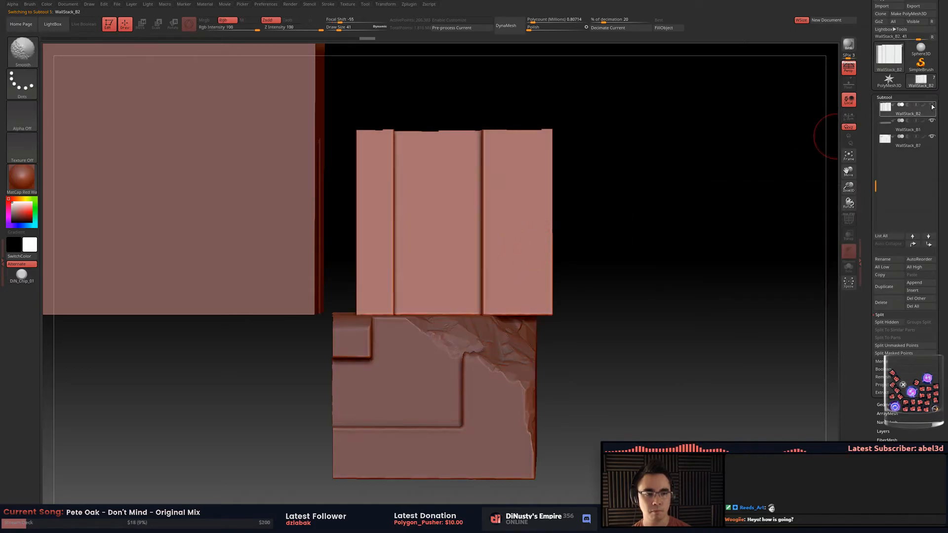
left_click(931, 106, "shift")
left_click(931, 136)
Chip the lower outer corner and bottom front edge of WallStack_B2 with the DiN_Chip_01 brush at draw size 62.
mouse_move(658, 237)
left_mouse_down()
mouse_move(577, 228)
mouse_move(615, 235)
mouse_move(603, 239)
left_mouse_up()
key("space")
mouse_move(598, 286)
left_mouse_down()
mouse_move(550, 288)
mouse_move(588, 277)
mouse_move(607, 286)
mouse_move(605, 298)
mouse_move(581, 284)
mouse_move(579, 261)
left_mouse_up()
key("s")
left_click_drag(579, 260, 584, 248)
key("space")
mouse_move(587, 246)
right_mouse_down()
mouse_move(545, 259)
mouse_move(608, 237)
right_mouse_up()
left_click_drag(591, 257, 597, 276)
left_click_drag(582, 242, 587, 221)
right_click_drag(587, 227, 629, 228)
right_click_drag(629, 228, 627, 246, "ctrl")
left_click_drag(576, 243, 583, 233)
mouse_move(501, 316)
right_mouse_down()
mouse_move(523, 296)
mouse_move(492, 323)
right_mouse_up()
mouse_move(493, 323)
left_mouse_down()
mouse_move(493, 308)
mouse_move(475, 297)
left_mouse_up()
right_click_drag(475, 297, 481, 284)
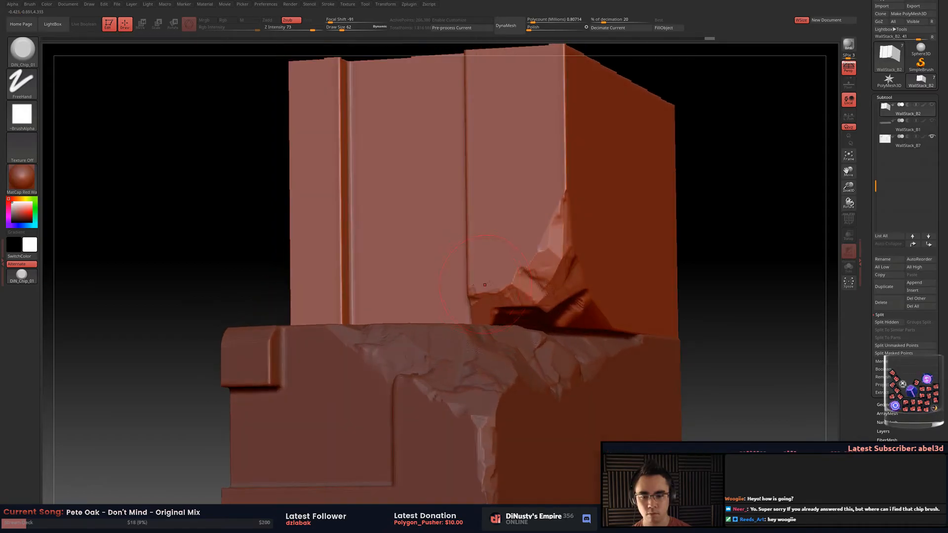
Chip the underside of the broken WallStack_B2 corner with the chip brush at draw size 39.
mouse_move(815, 163)
right_mouse_down()
mouse_move(810, 131)
mouse_move(745, 206)
mouse_move(571, 243)
right_mouse_up()
mouse_move(515, 218)
left_mouse_down()
mouse_move(464, 228)
mouse_move(552, 185)
mouse_move(518, 228)
mouse_move(592, 163)
mouse_move(568, 172)
left_mouse_up()
key("s")
right_click_drag(567, 172, 543, 208)
key("space")
left_click_drag(553, 189, 523, 189)
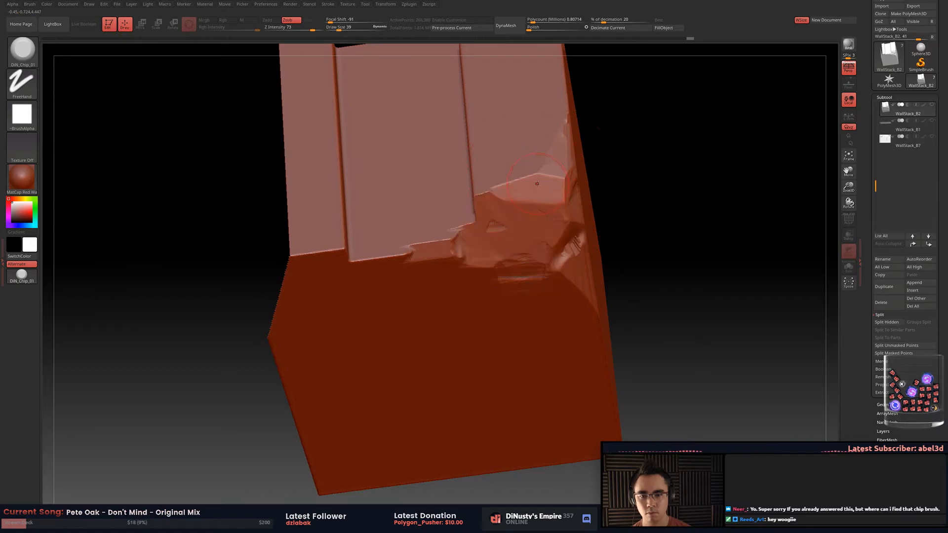
right_click_drag(522, 288, 578, 237)
left_click_drag(578, 237, 567, 228)
right_click_drag(567, 228, 592, 232)
mouse_move(597, 237)
left_mouse_down()
mouse_move(607, 247)
mouse_move(559, 218)
left_mouse_up()
right_click_drag(560, 219, 545, 232)
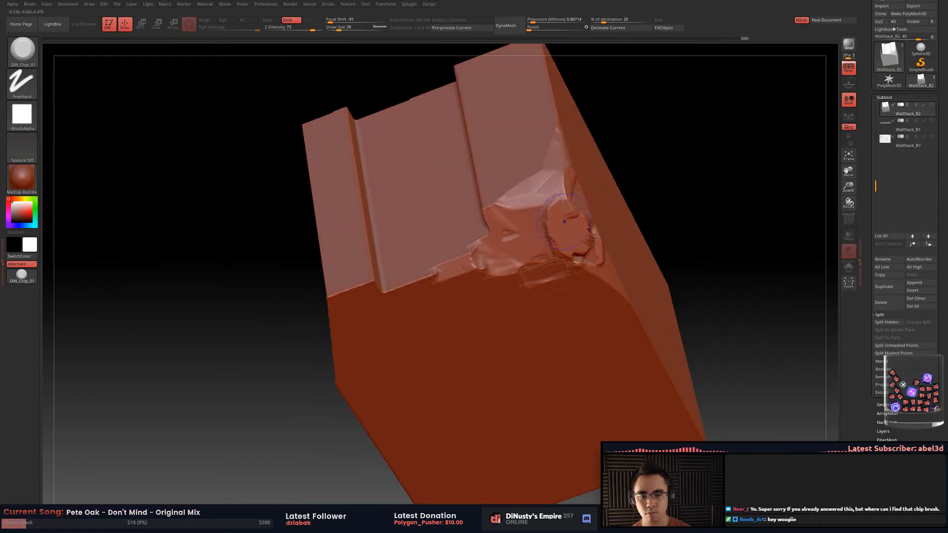
mouse_move(546, 220)
left_mouse_down()
mouse_move(550, 230)
mouse_move(555, 202)
mouse_move(582, 225)
left_mouse_up()
Set the draw size to 79 and load the TrimSmoothBorder brush from the LightBox brush folders.
key("space")
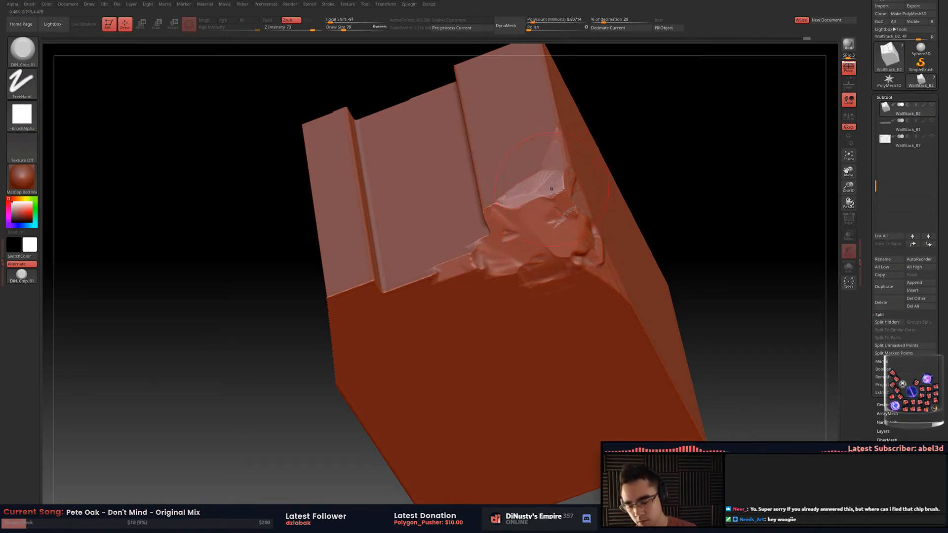
right_click_drag(587, 207, 597, 217)
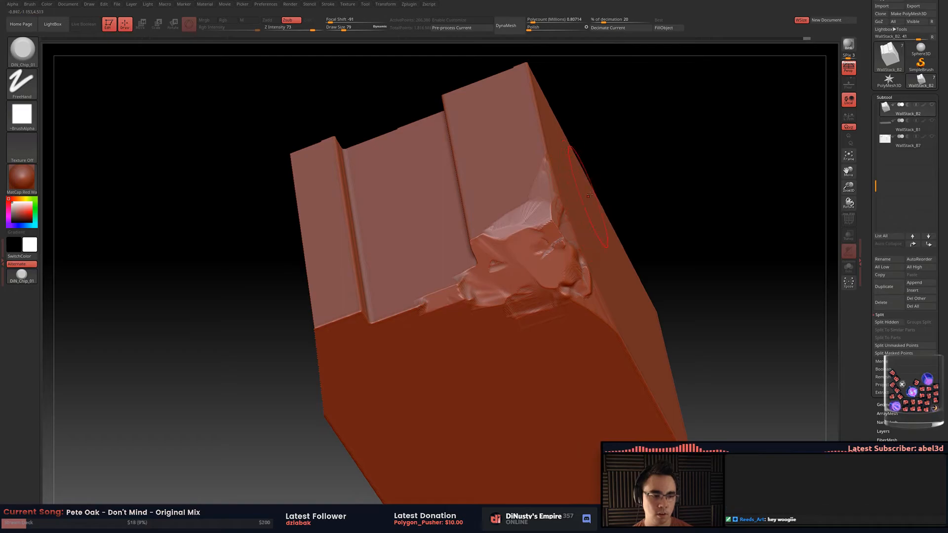
right_click_drag(639, 266, 684, 256)
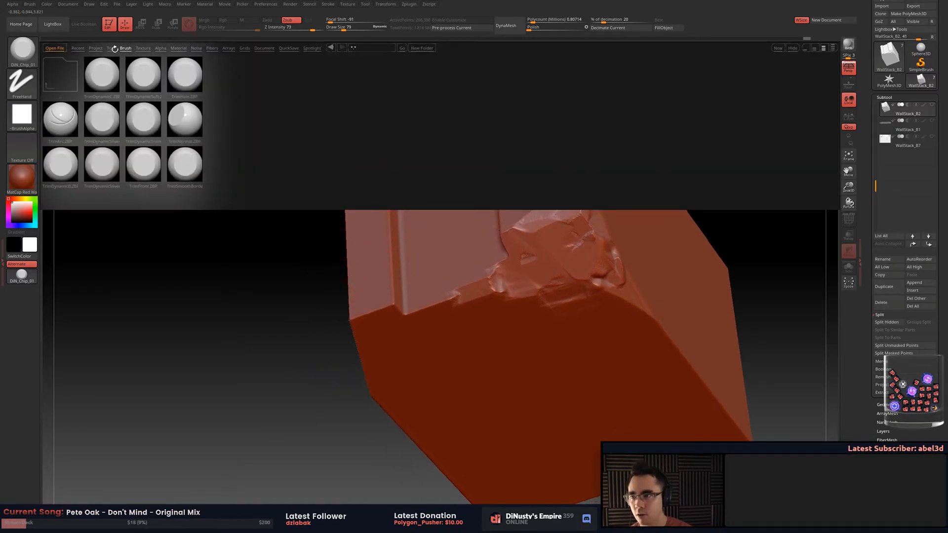
left_click(59, 71)
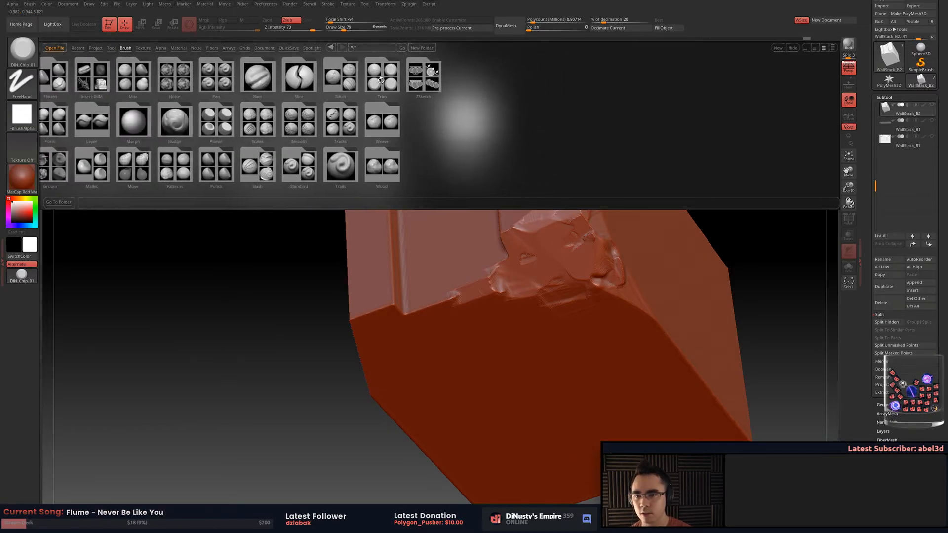
left_click(339, 83)
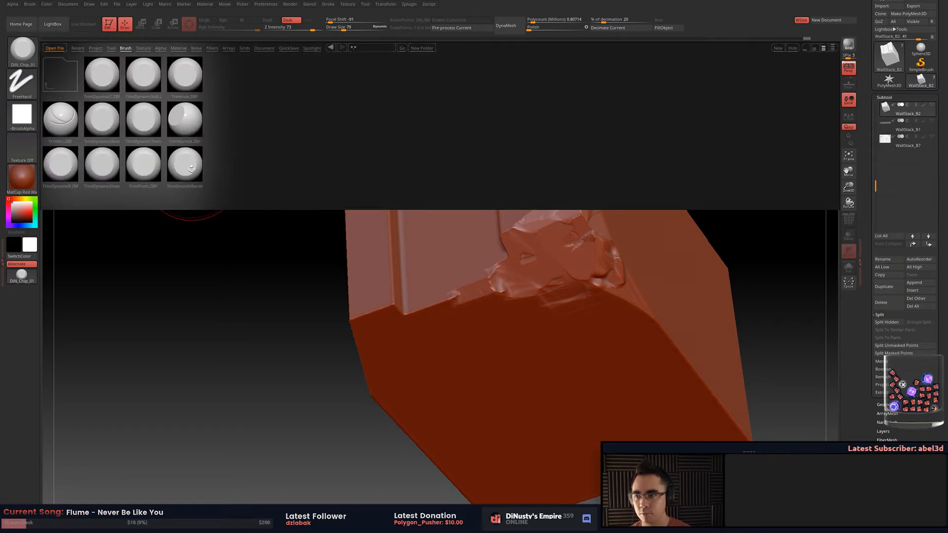
double_click(191, 168)
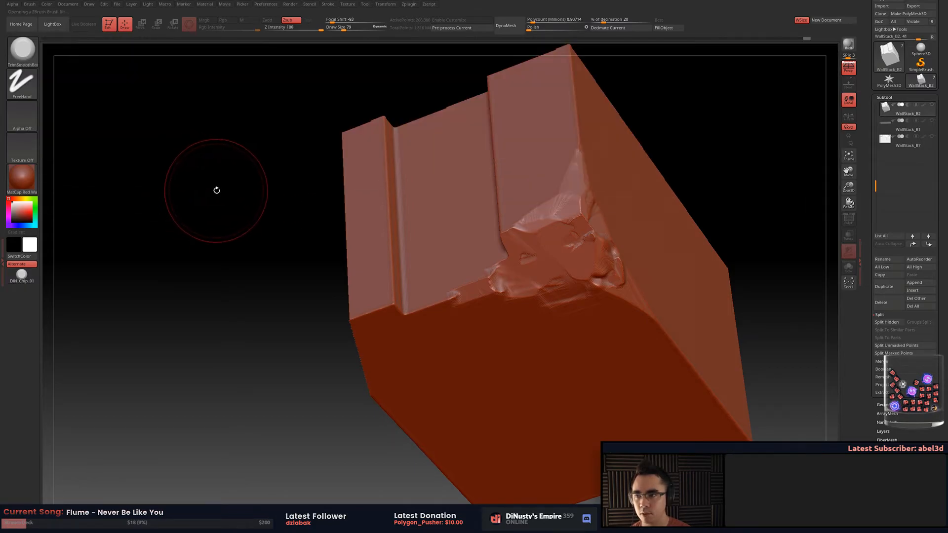
Give the trim brush Alpha 28 and a Z Intensity of 68.
left_click(27, 129)
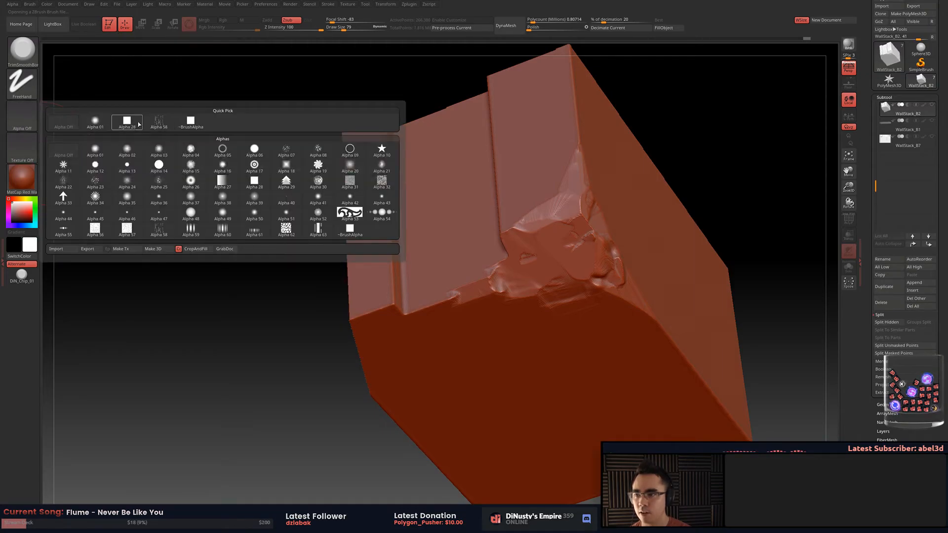
left_click(135, 125)
left_click_drag(314, 30, 322, 35)
Trim the broken WallStack_B2 corner into flatter facets with the TrimSmoothBorder brush at draw size 39.
mouse_move(276, 148)
left_mouse_down("alt")
mouse_move(237, 148)
mouse_move(234, 123)
mouse_move(246, 121)
left_mouse_up("alt")
mouse_move(535, 209)
left_mouse_down()
mouse_move(509, 217)
mouse_move(527, 183)
left_mouse_up()
key("space")
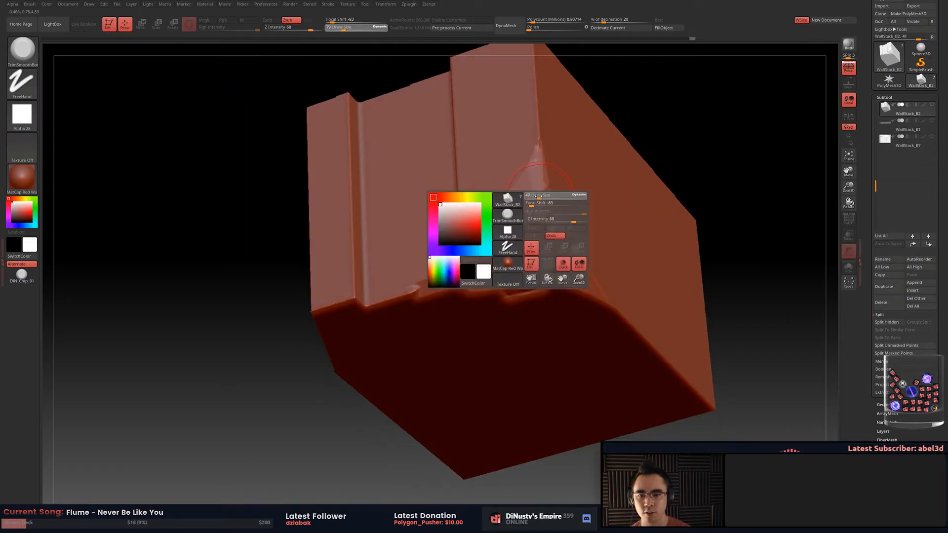
left_click_drag(535, 219, 529, 195)
right_click_drag(577, 168, 537, 206)
left_click_drag(532, 201, 534, 212)
right_click_drag(543, 179, 532, 210)
mouse_move(531, 210)
left_mouse_down()
mouse_move(533, 198)
mouse_move(503, 249)
left_mouse_up()
mouse_move(504, 249)
right_mouse_down()
mouse_move(510, 226)
mouse_move(518, 264)
mouse_move(496, 264)
right_mouse_up()
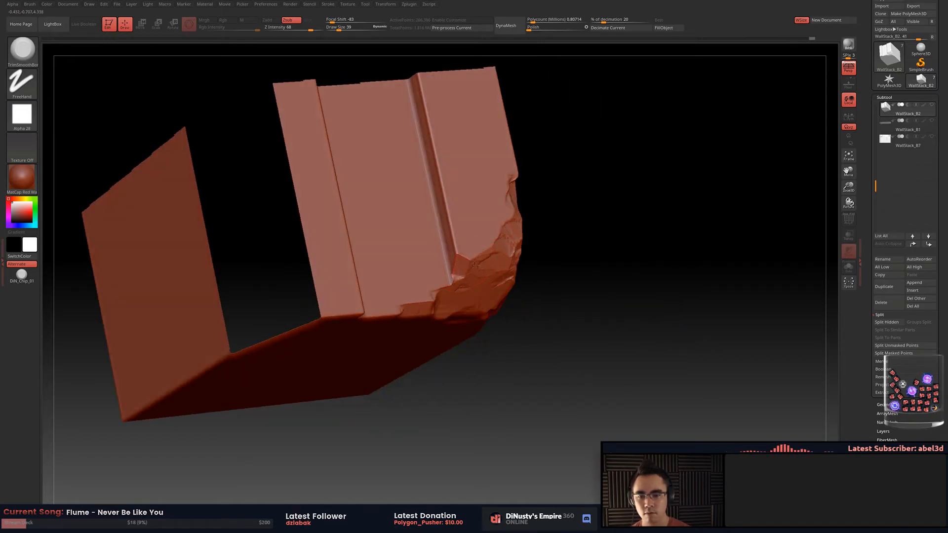
Refine the chipped bottom edge of WallStack_B2 with the trim brush at draw size 25, stepping back through the last strokes.
right_click_drag(452, 285, 453, 284)
key("space")
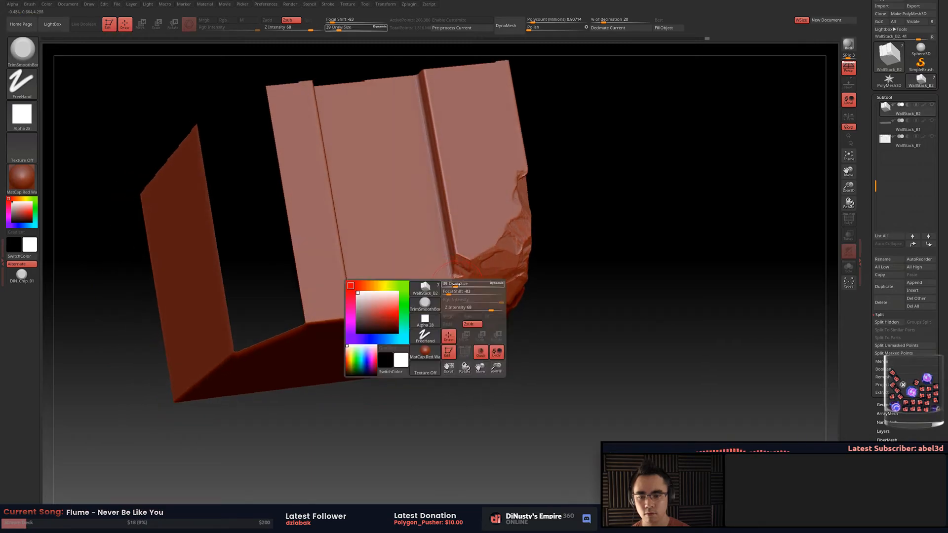
left_click_drag(453, 285, 449, 288)
right_click_drag(408, 295, 473, 188)
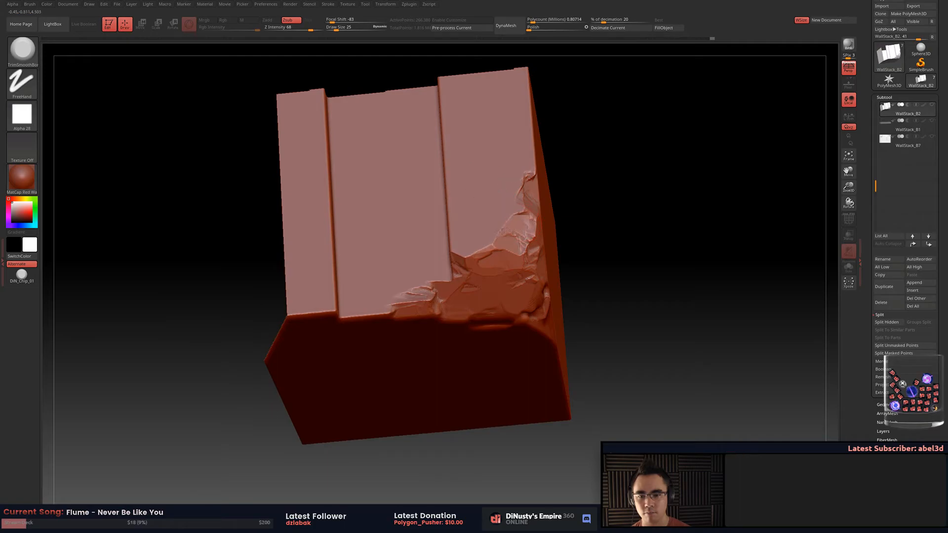
key("ctrl+z")
key("ctrl+z")
key("ctrl+shift+z")
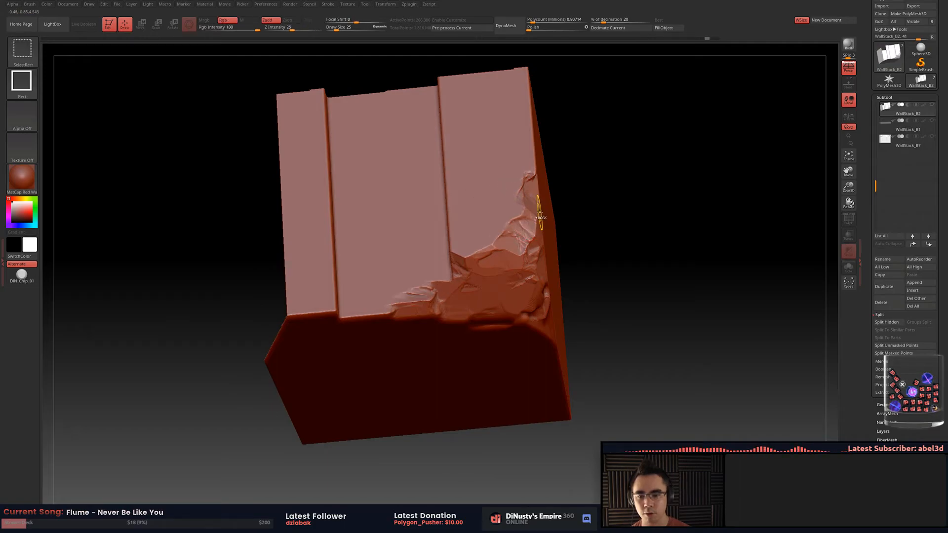
Chip the bottom side edge of WallStack_B2 from the broken corner to the far corner with the trim brush at draw size 36.
key("ctrl+shift+z")
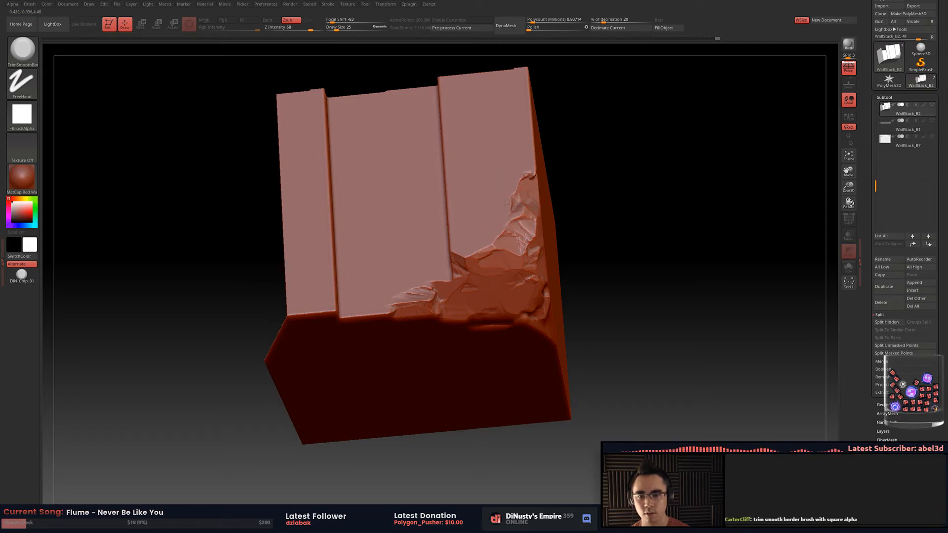
left_click_drag(560, 122, 533, 122)
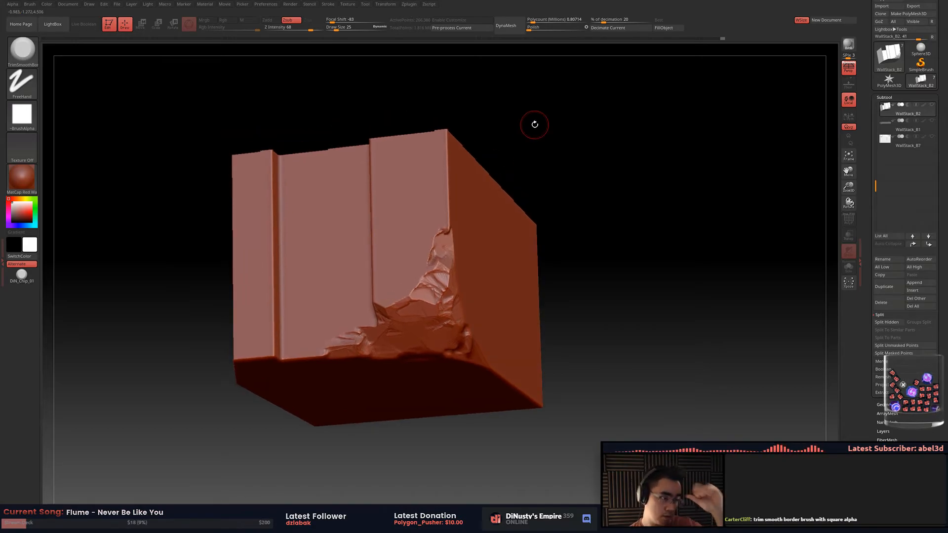
mouse_move(583, 206)
left_mouse_down()
mouse_move(582, 186)
mouse_move(560, 165)
mouse_move(554, 179)
mouse_move(495, 208)
mouse_move(522, 201)
mouse_move(523, 231)
left_mouse_up()
key("space")
mouse_move(486, 273)
left_mouse_down()
mouse_move(468, 265)
mouse_move(624, 291)
left_mouse_up()
right_click_drag(696, 275, 442, 291)
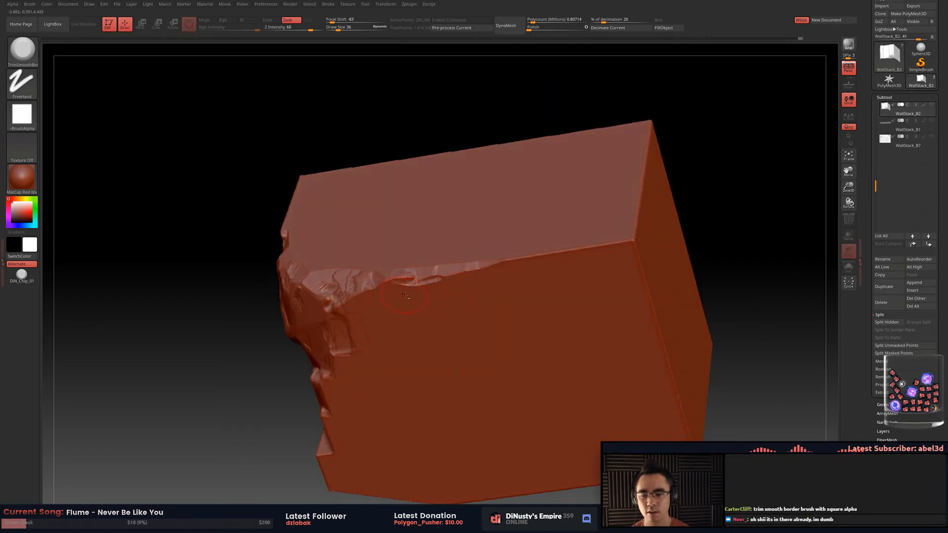
left_click_drag(484, 269, 507, 258)
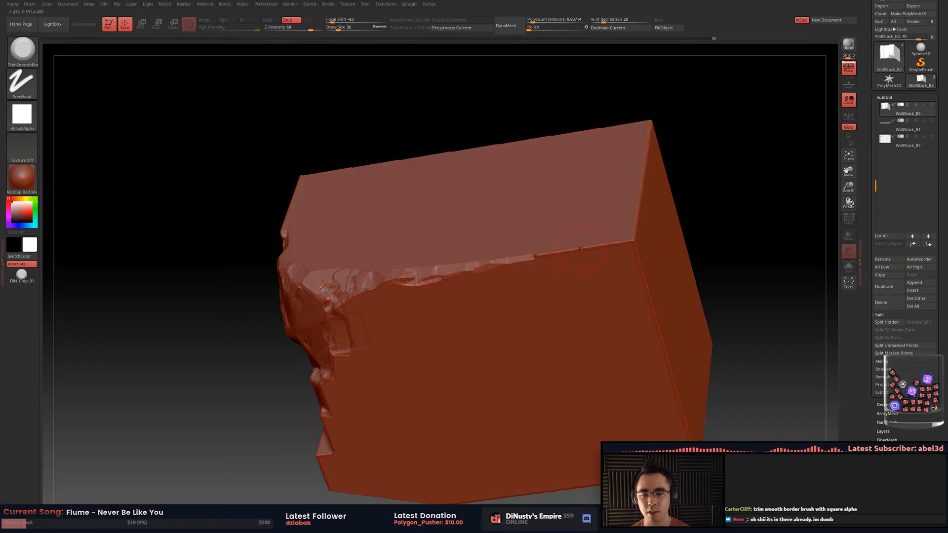
right_click_drag(633, 210, 627, 242)
left_click_drag(629, 248, 632, 241)
right_click_drag(639, 258, 610, 170)
Show all subtools to compare WallStack_B2 with the neighbouring stones and isolate it again.
key("space")
mouse_move(779, 177)
right_mouse_down()
mouse_move(699, 163)
mouse_move(709, 201)
mouse_move(690, 195)
mouse_move(720, 197)
right_mouse_up()
left_click(931, 105, "shift")
mouse_move(647, 223)
right_mouse_down()
mouse_move(634, 227)
mouse_move(668, 231)
mouse_move(630, 214)
mouse_move(715, 150)
right_mouse_up()
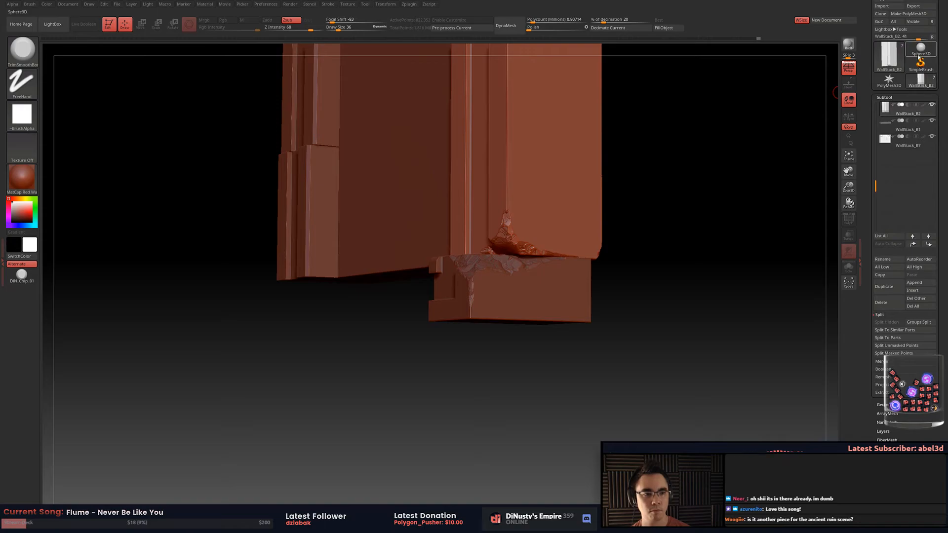
left_click(932, 105, "shift")
Extend the broken corner across the wide side face with trim strokes at draw size 90 and facet it at draw size 27.
right_click_drag(577, 242, 469, 226)
key("s")
mouse_move(469, 226)
left_mouse_down()
mouse_move(482, 220)
mouse_move(451, 218)
mouse_move(489, 252)
mouse_move(541, 256)
left_mouse_up()
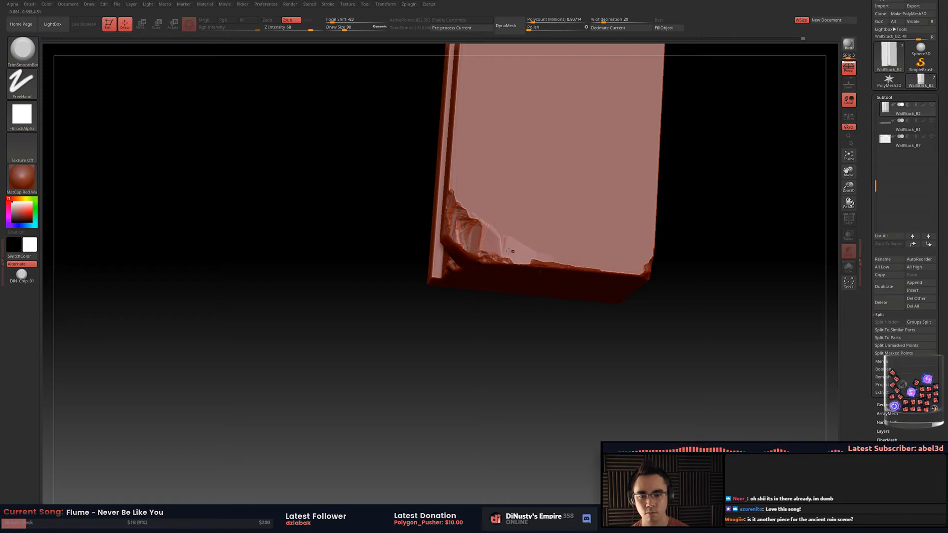
mouse_move(487, 239)
left_mouse_down()
mouse_move(476, 222)
mouse_move(507, 235)
left_mouse_up()
key("space")
left_click_drag(465, 211, 501, 238)
key("space")
key("space")
left_click_drag(557, 257, 569, 262)
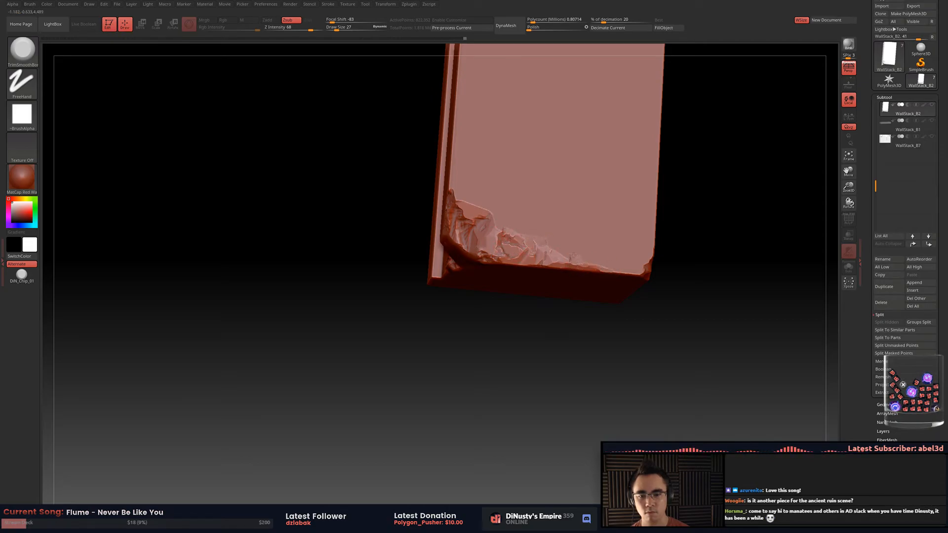
Chip the vertical front edge above the broken corner with the trim brush at draw size 41.
left_click_drag(579, 253, 533, 222)
left_click_drag(600, 239, 625, 214, "alt")
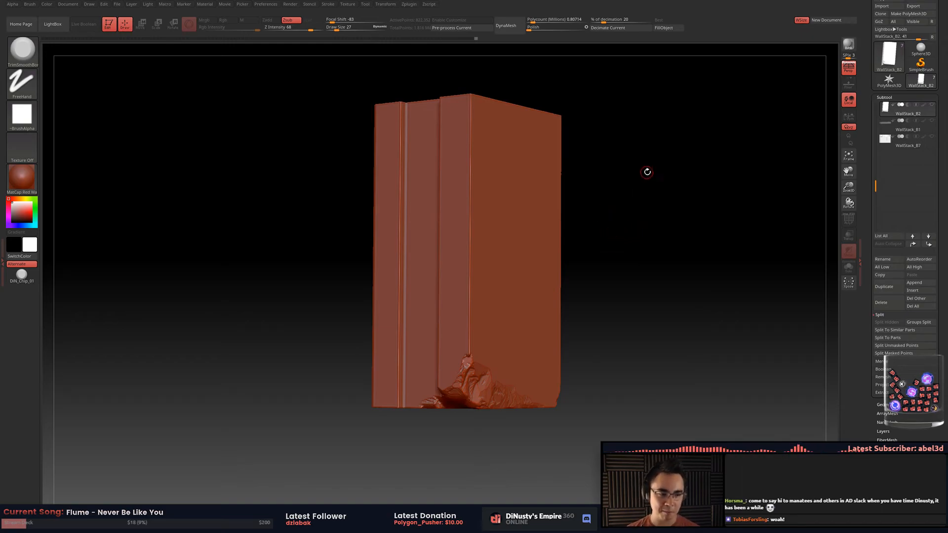
left_click_drag(639, 225, 649, 186)
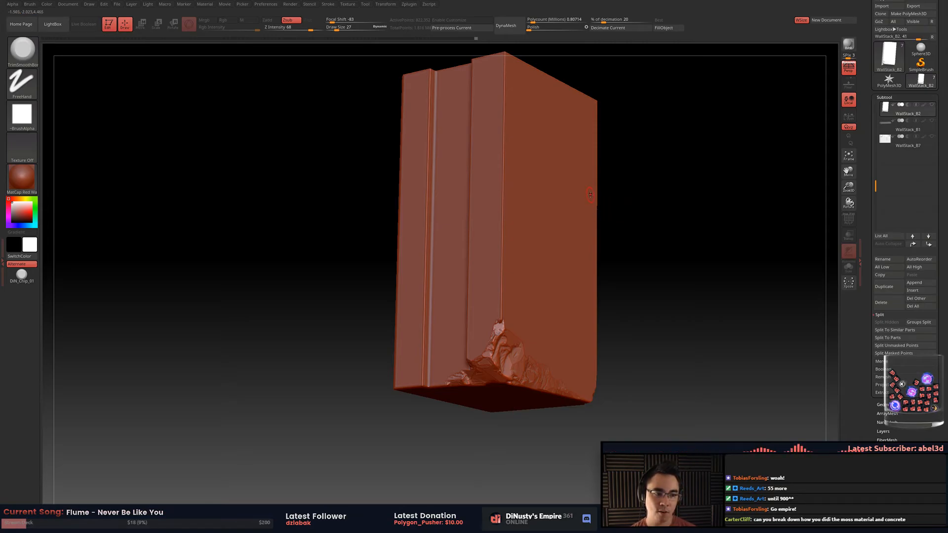
right_click_drag(596, 191, 555, 262)
right_click_drag(554, 261, 525, 290, "ctrl")
key("space")
left_click_drag(416, 345, 418, 345)
mouse_move(416, 328)
right_mouse_down()
mouse_move(450, 260)
mouse_move(447, 274)
right_mouse_up()
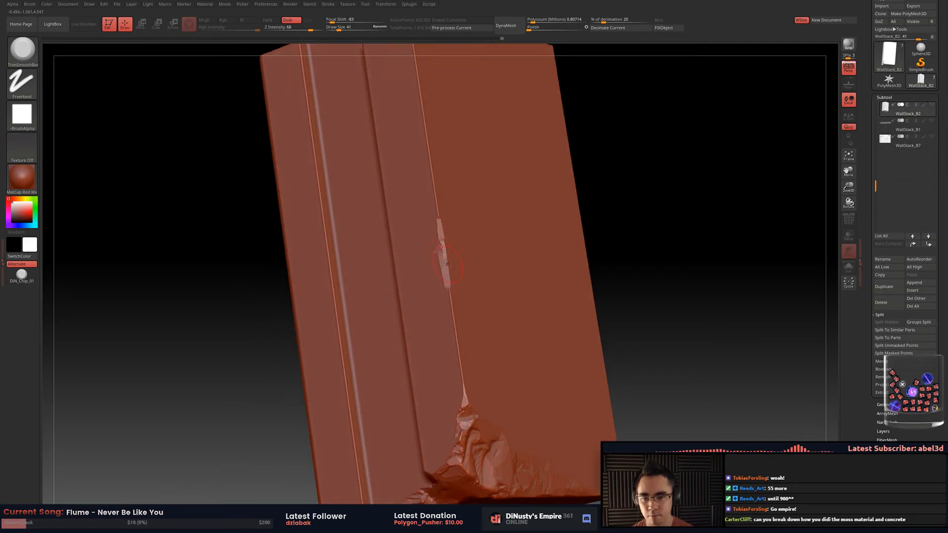
right_click_drag(441, 249, 470, 270)
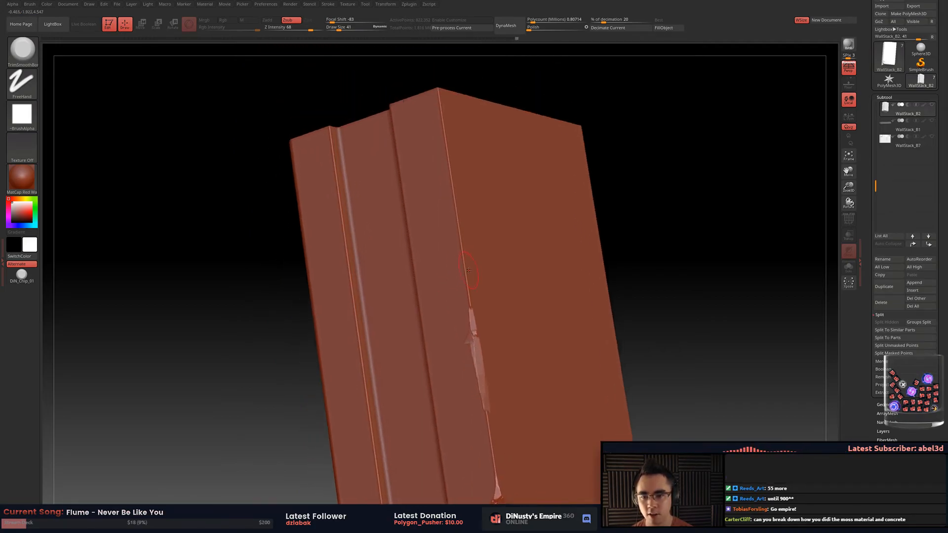
right_click_drag(466, 134, 457, 170)
Bevel both top front corners of WallStack_B2 with the trim brush at draw size 62.
key("space")
left_click_drag(451, 172, 455, 180)
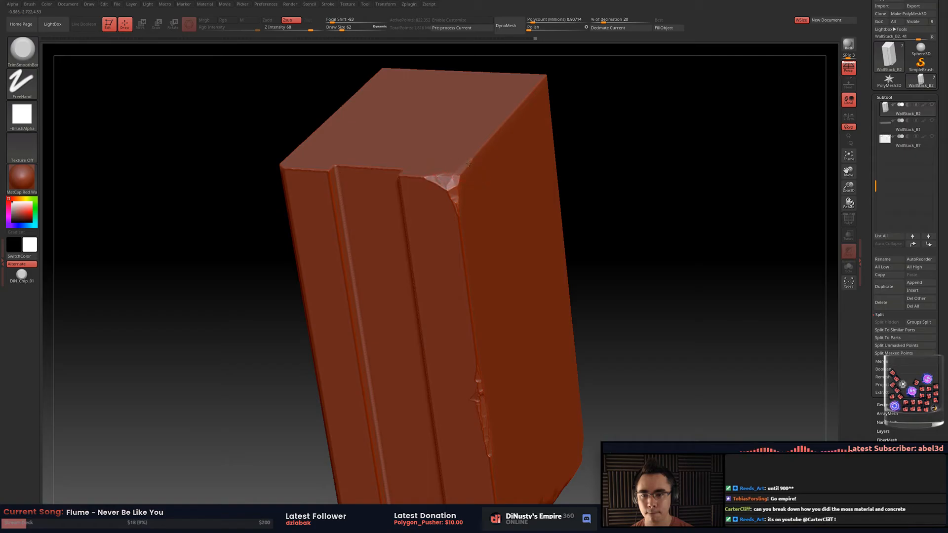
right_click_drag(484, 167, 342, 140)
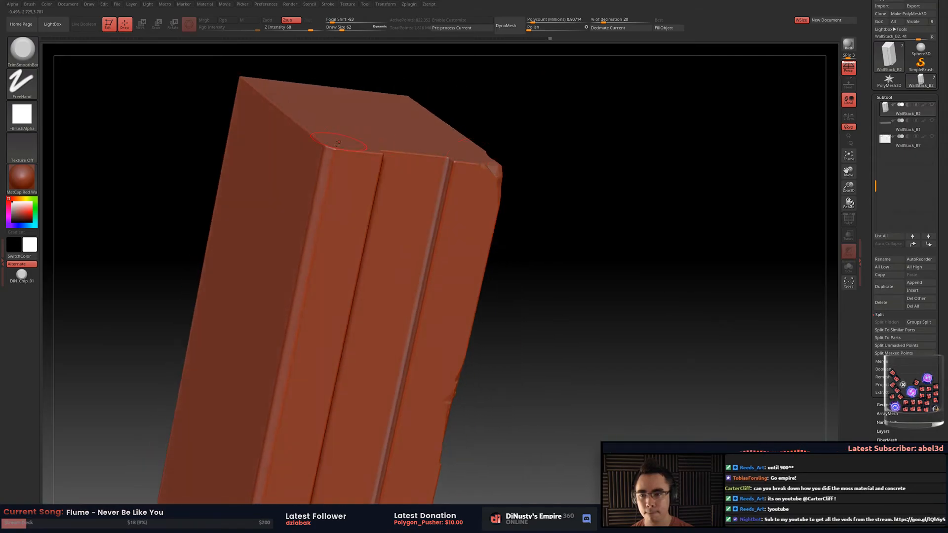
left_click_drag(341, 151, 328, 157)
Chip irregular facets along the vertical front edge opposite the broken corner at draw size 62.
mouse_move(321, 193)
right_mouse_down()
mouse_move(346, 255)
mouse_move(340, 266)
mouse_move(352, 260)
right_mouse_up()
left_click_drag(354, 259, 365, 164)
right_click_drag(365, 164, 374, 246)
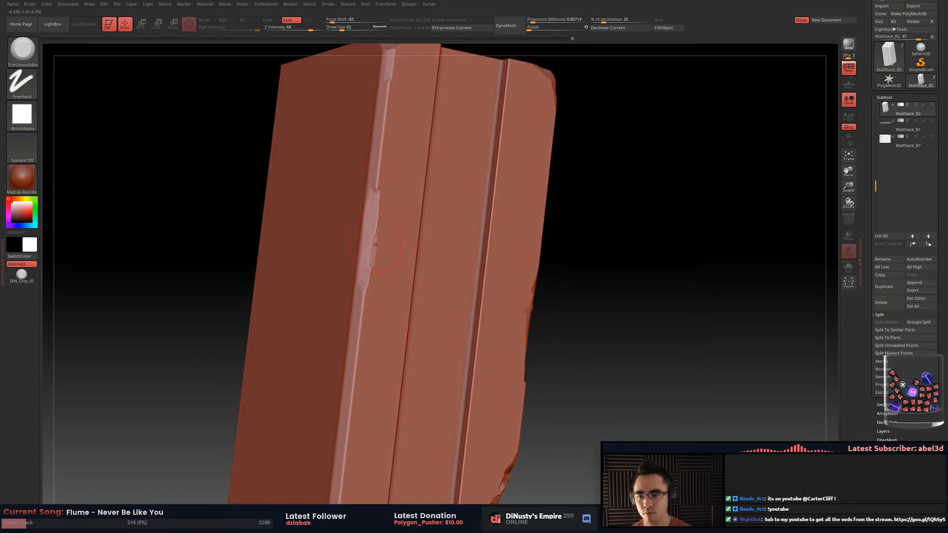
right_click_drag(377, 168, 368, 215)
left_click_drag(368, 217, 361, 350)
right_click_drag(369, 240, 376, 209, "ctrl")
right_click_drag(405, 249, 477, 148, "alt")
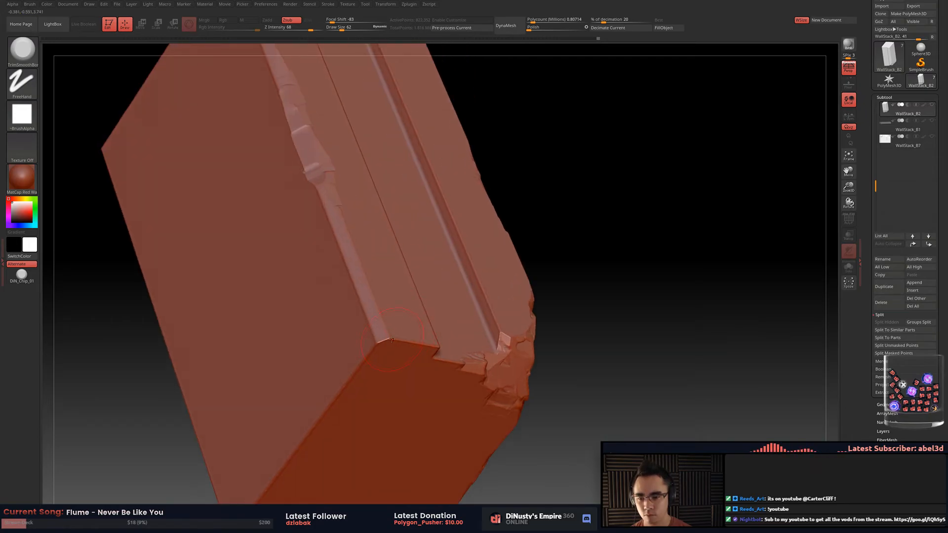
Undo the last trim stroke and chip the bottom edge near the unbroken front corner.
right_click_drag(414, 344, 344, 340)
key("ctrl+z")
left_click_drag(309, 382, 346, 347)
key("space")
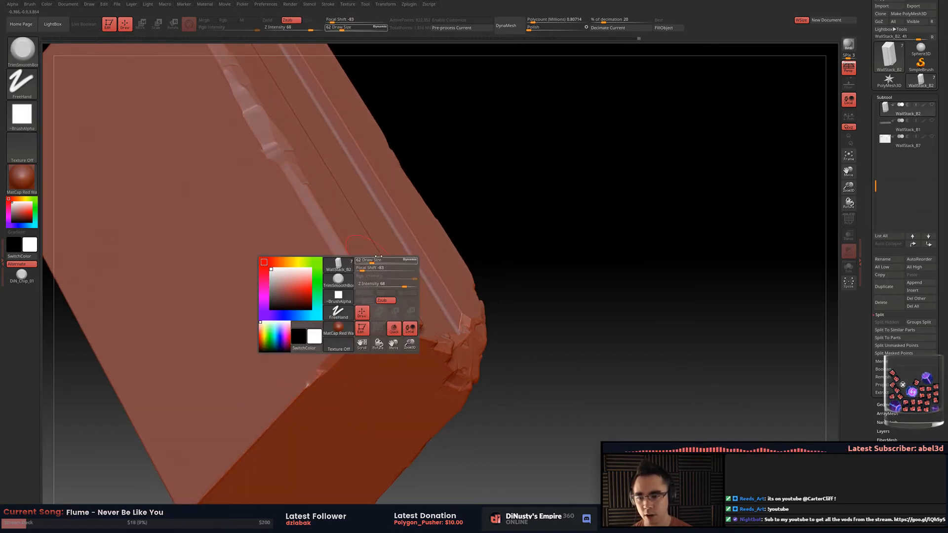
Chip the top edge of the wide side face and cut off its rear corner at draw size 62.
right_click_drag(450, 210, 409, 308)
right_click_drag(444, 240, 546, 187)
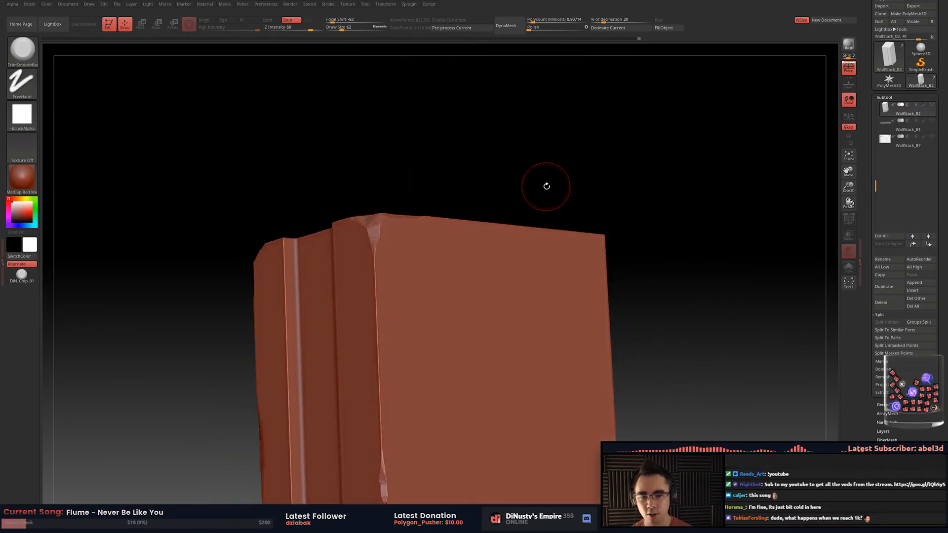
mouse_move(656, 146)
right_mouse_down()
mouse_move(576, 236)
mouse_move(592, 207)
mouse_move(589, 221)
right_mouse_up()
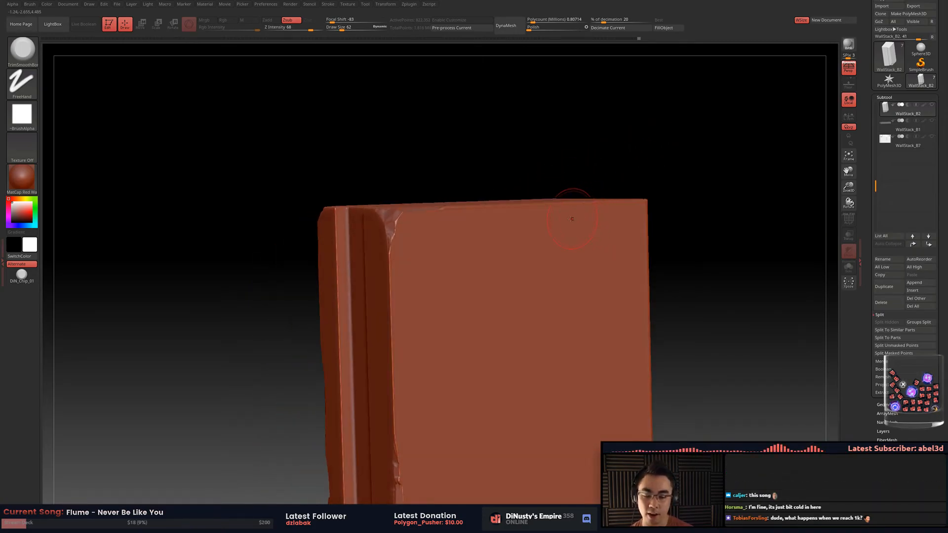
mouse_move(575, 195)
right_mouse_down()
mouse_move(581, 242)
mouse_move(516, 242)
mouse_move(554, 230)
right_mouse_up()
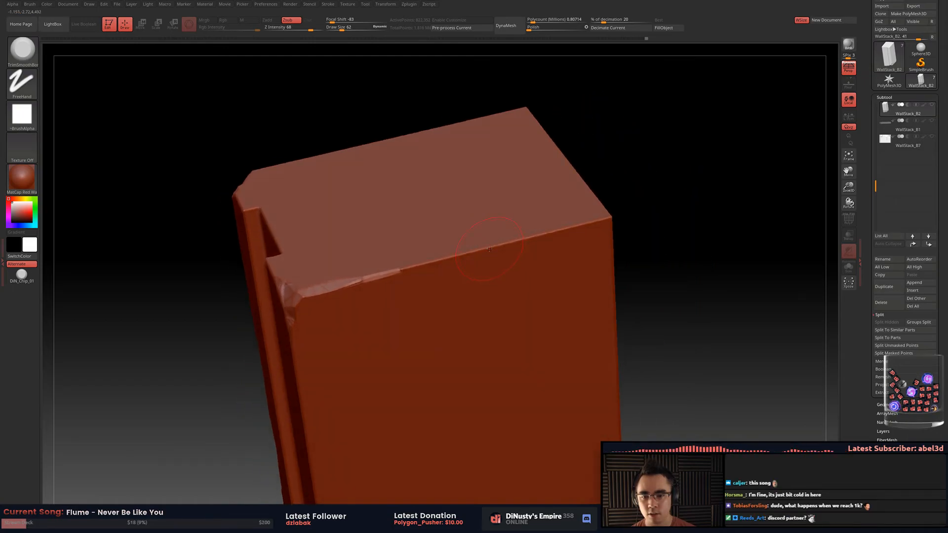
left_click_drag(476, 251, 521, 238)
right_click_drag(557, 228, 607, 221)
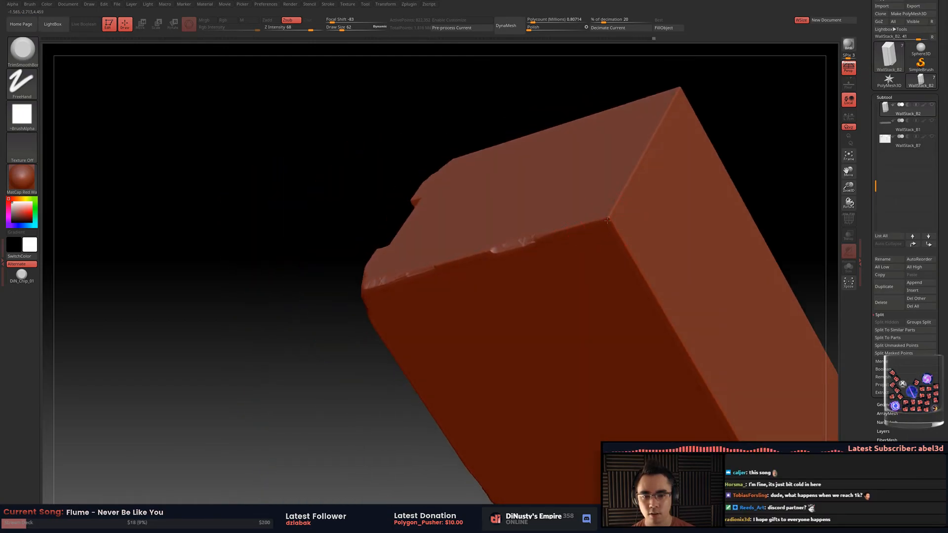
left_click_drag(610, 218, 608, 210)
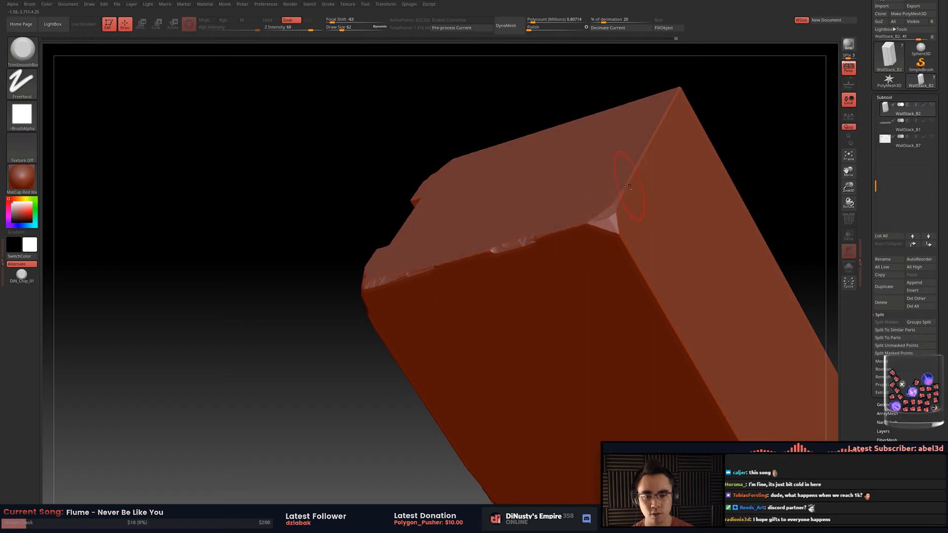
Chip the top front edge around the groove ends with the trim brush at draw size 41.
right_click_drag(629, 186, 513, 311)
mouse_move(521, 255)
right_mouse_down()
mouse_move(611, 207)
mouse_move(437, 212)
right_mouse_up()
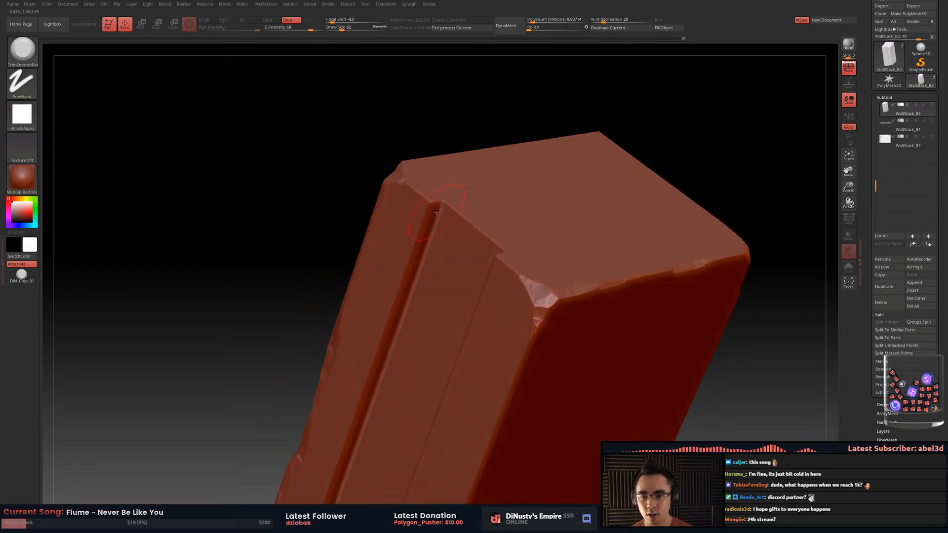
mouse_move(448, 239)
right_mouse_down()
mouse_move(499, 249)
mouse_move(514, 274)
right_mouse_up()
key("space")
left_click_drag(525, 269, 521, 268)
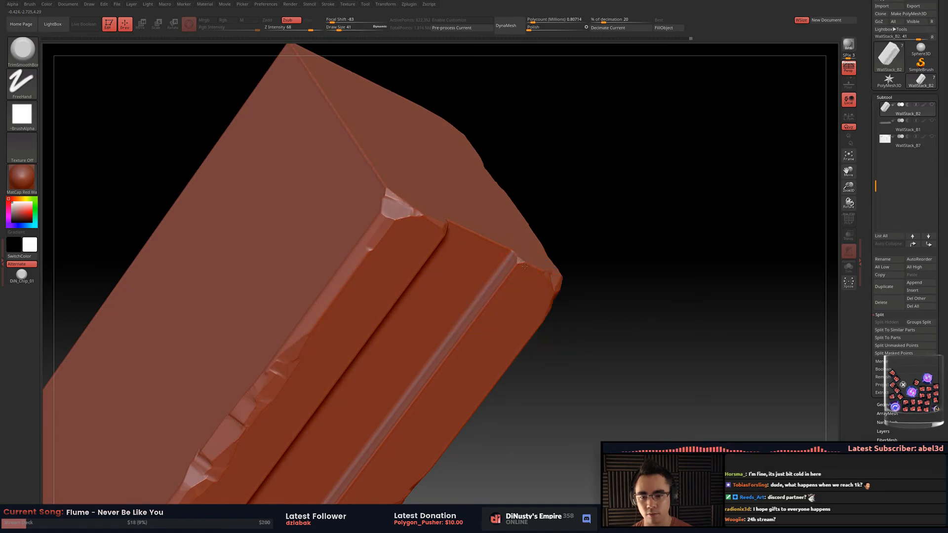
Chip the upper part of the rear vertical edge of WallStack_B2 at draw size 41.
right_click_drag(510, 266, 475, 243)
left_click_drag(475, 271, 475, 302)
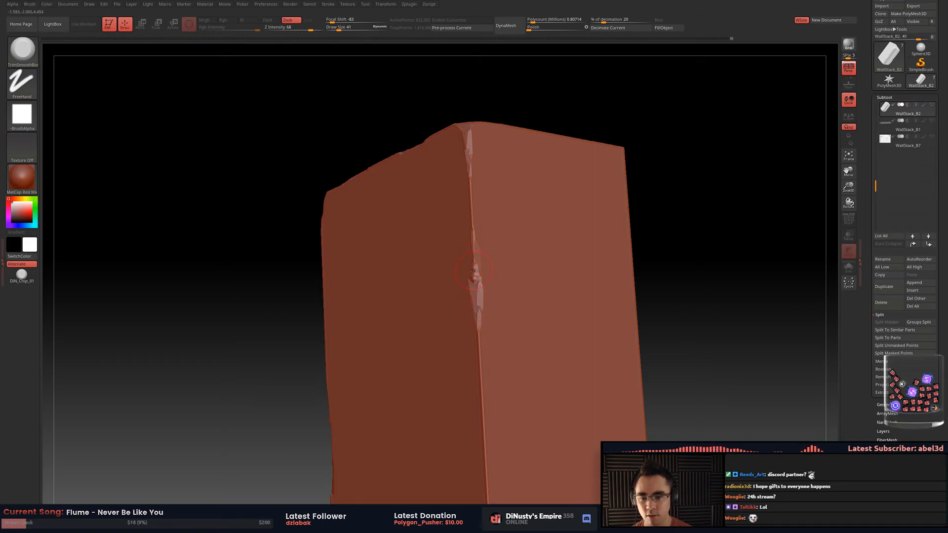
right_click_drag(483, 211, 578, 210)
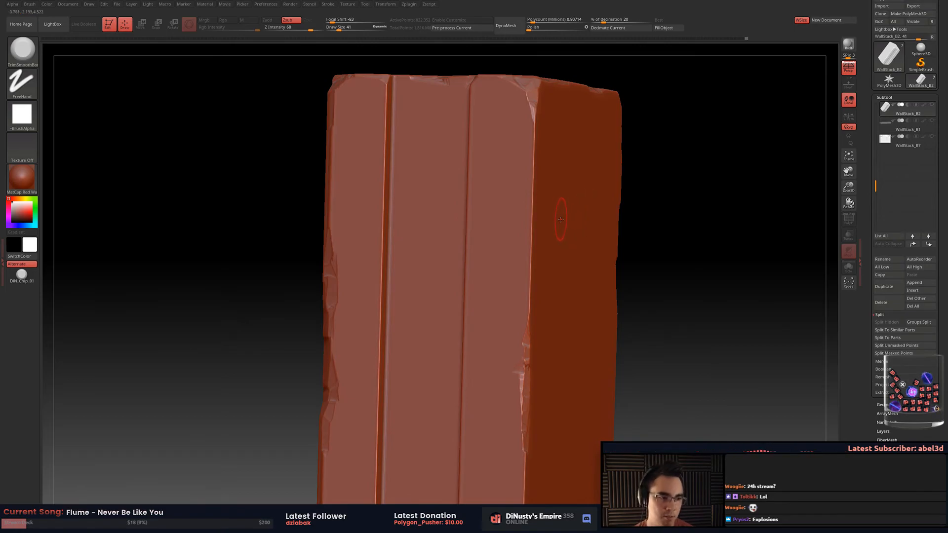
Trim the remaining rear top corner and its adjoining edge with the trim brush at draw size 34.
mouse_move(562, 222)
right_mouse_down()
mouse_move(577, 211)
mouse_move(574, 219)
right_mouse_up()
key("space")
left_click_drag(576, 219, 574, 220)
mouse_move(700, 185)
right_mouse_down("alt")
mouse_move(678, 210)
mouse_move(666, 196)
right_mouse_up("alt")
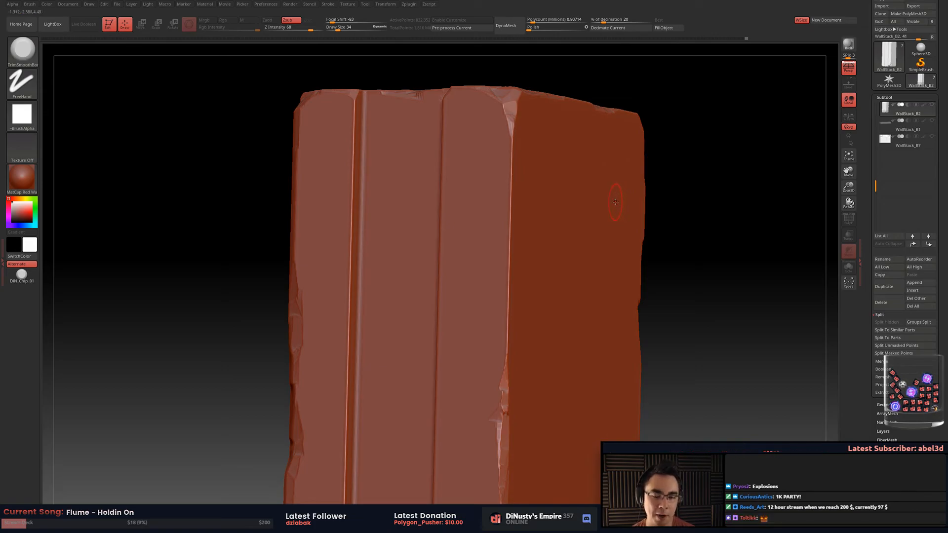
right_click_drag(633, 199, 613, 200, "alt")
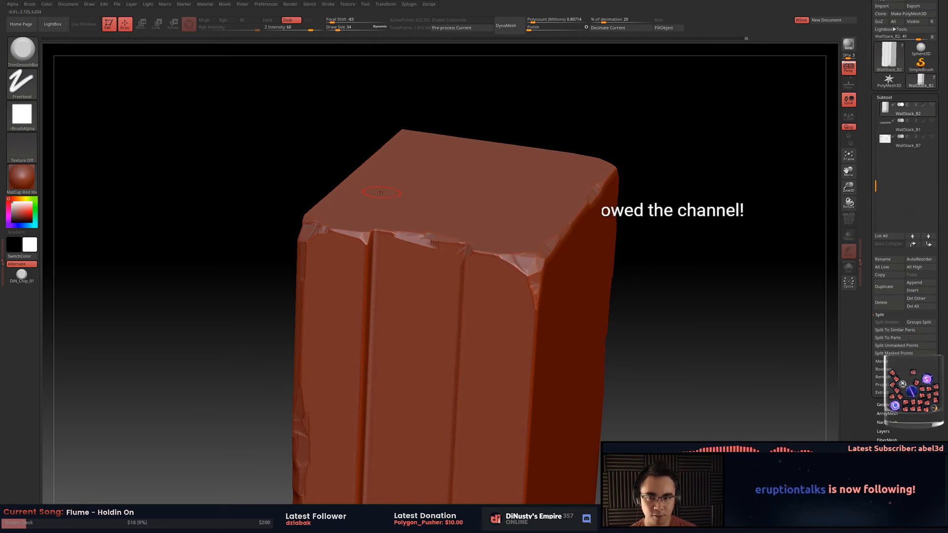
mouse_move(457, 243)
right_mouse_down("alt")
mouse_move(533, 269)
mouse_move(499, 274)
mouse_move(474, 260)
mouse_move(422, 258)
mouse_move(444, 232)
mouse_move(451, 200)
mouse_move(439, 193)
mouse_move(433, 207)
mouse_move(461, 202)
mouse_move(487, 219)
mouse_move(475, 218)
mouse_move(482, 184)
mouse_move(387, 205)
mouse_move(390, 220)
mouse_move(326, 210)
right_mouse_up("alt")
key("space")
mouse_move(330, 158)
left_mouse_down()
mouse_move(338, 191)
mouse_move(332, 169)
left_mouse_up()
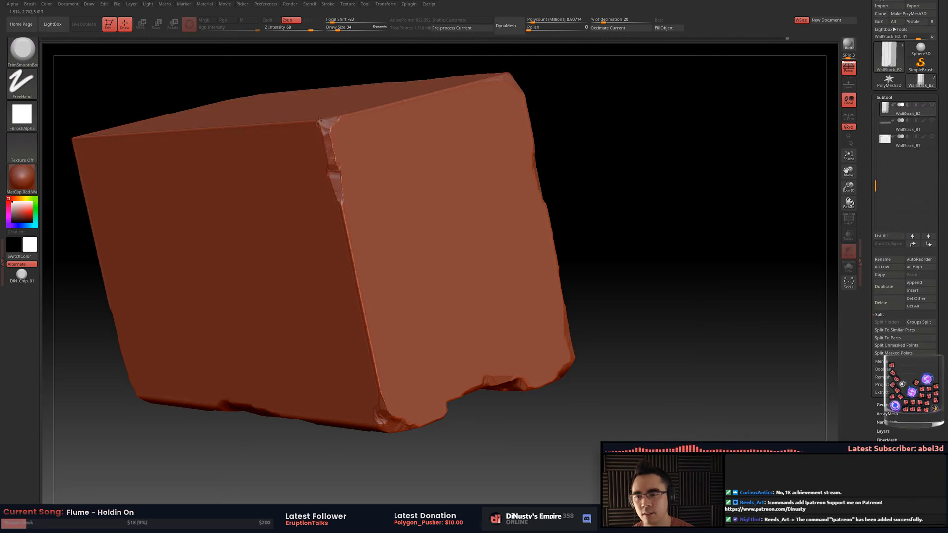
right_click_drag(321, 119, 345, 116)
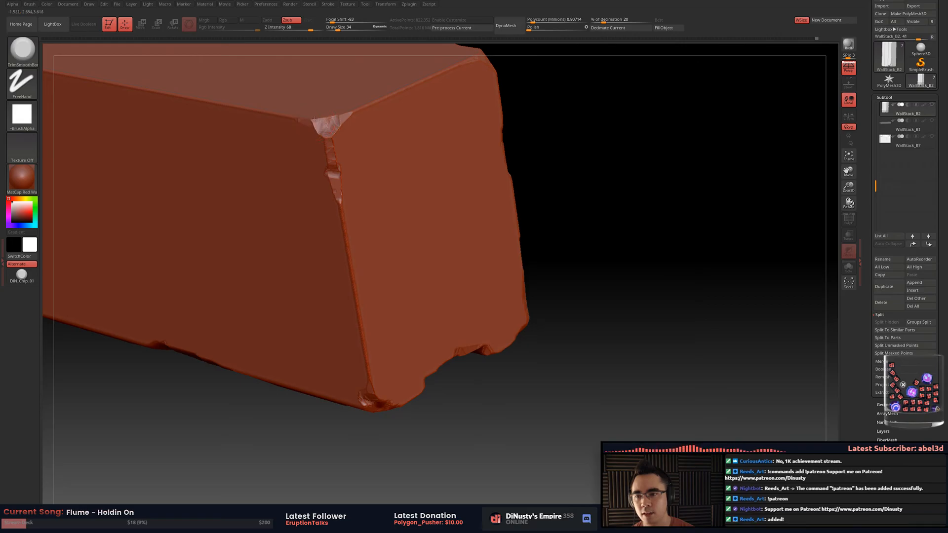
Chip the groove edge nearer the broken corner on the front face, stepping back through the last strokes.
mouse_move(304, 121)
right_mouse_down()
mouse_move(384, 105)
mouse_move(311, 105)
mouse_move(503, 230)
mouse_move(497, 250)
right_mouse_up()
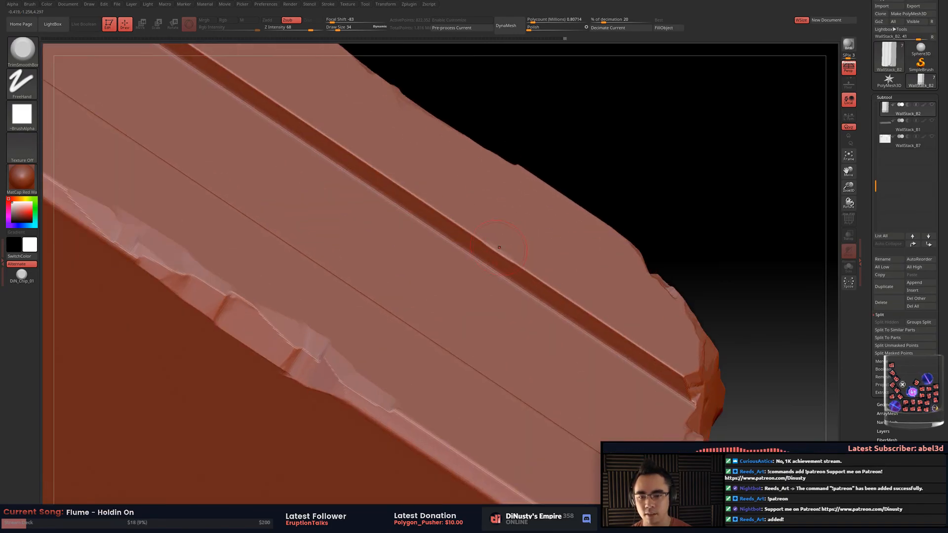
left_click_drag(466, 233, 557, 296)
right_click_drag(469, 227, 411, 189)
left_click_drag(343, 121, 370, 137)
mouse_move(370, 137)
right_mouse_down()
mouse_move(411, 172)
mouse_move(373, 152)
mouse_move(546, 99)
mouse_move(526, 165)
right_mouse_up()
key("ctrl")
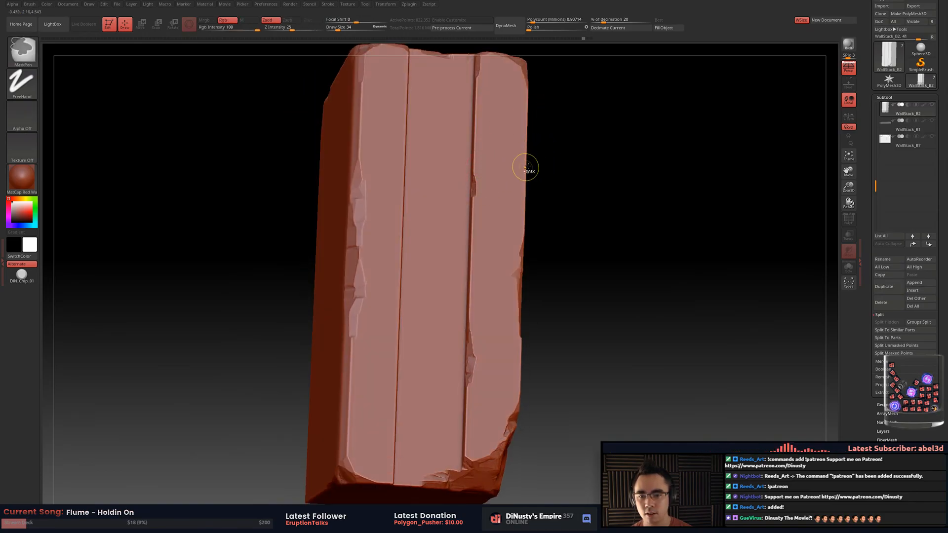
key("shift")
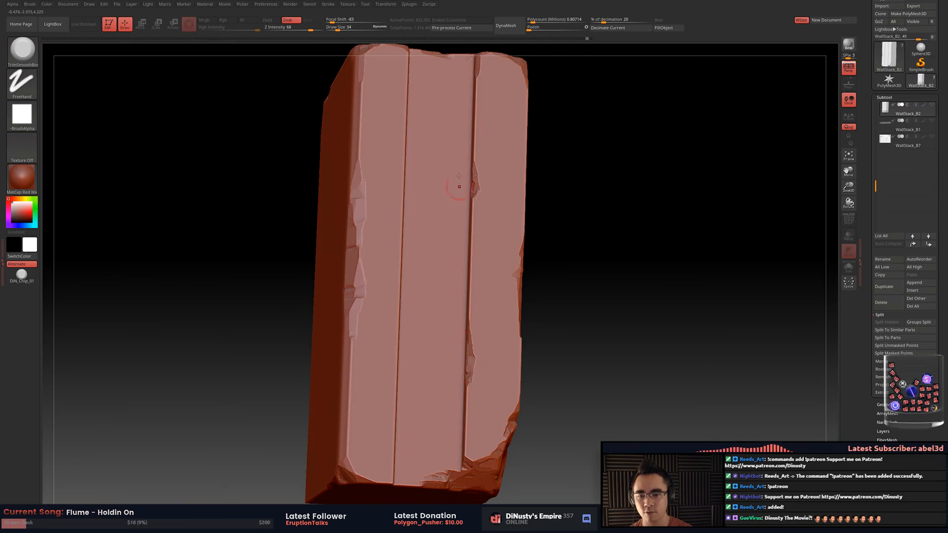
key("ctrl+z")
right_click_drag(461, 176, 478, 245)
key("ctrl+z")
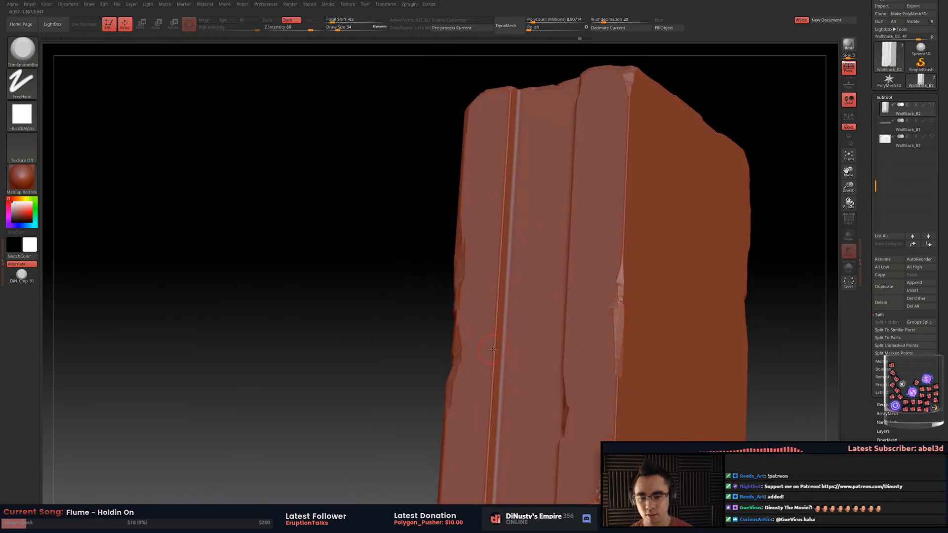
Chip a deep notch and smaller nicks into the other raised groove edge on the front face at draw size 34.
right_click_drag(498, 301, 531, 280)
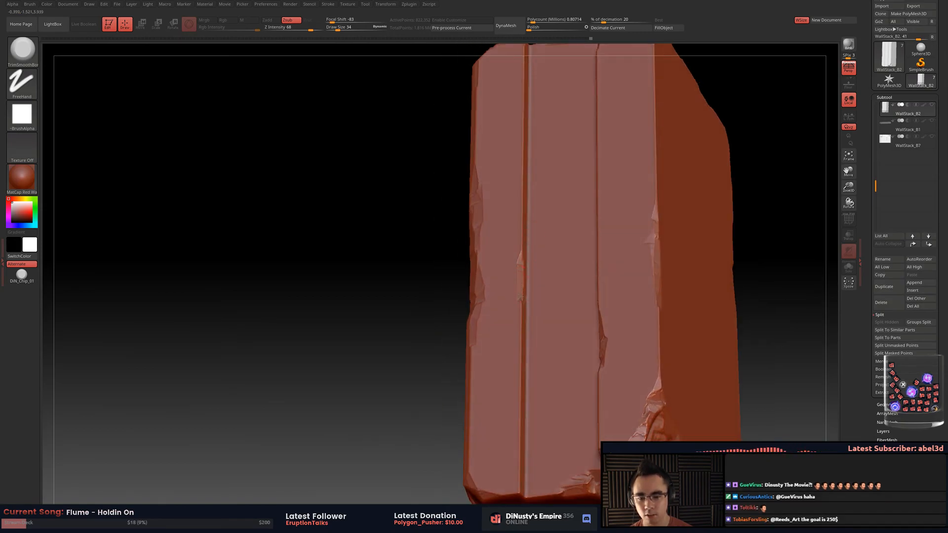
right_click_drag(508, 324, 519, 315)
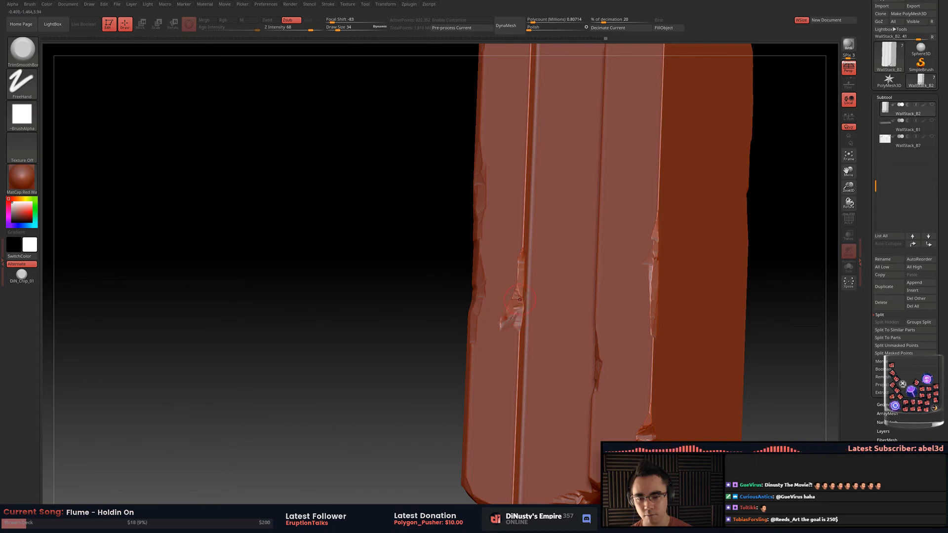
right_click_drag(530, 219, 539, 235)
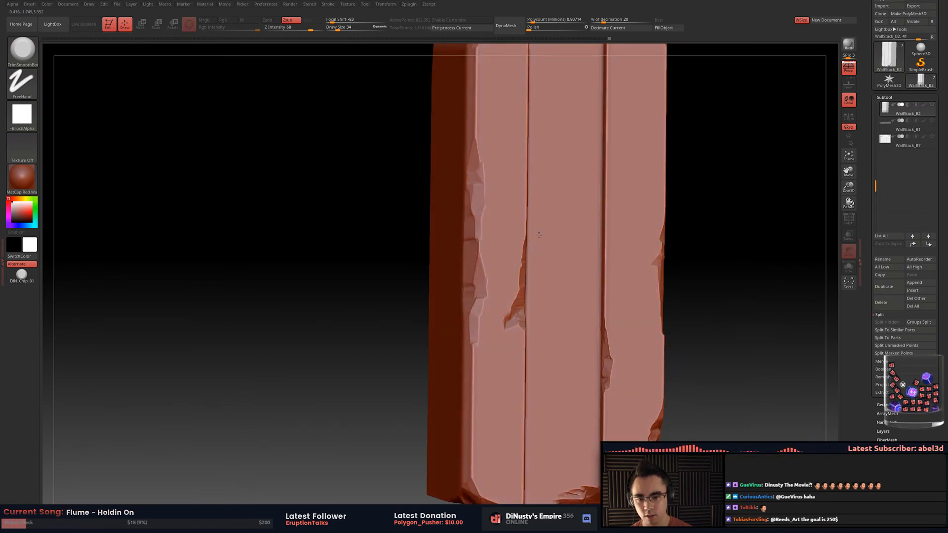
right_click_drag(530, 339, 521, 323)
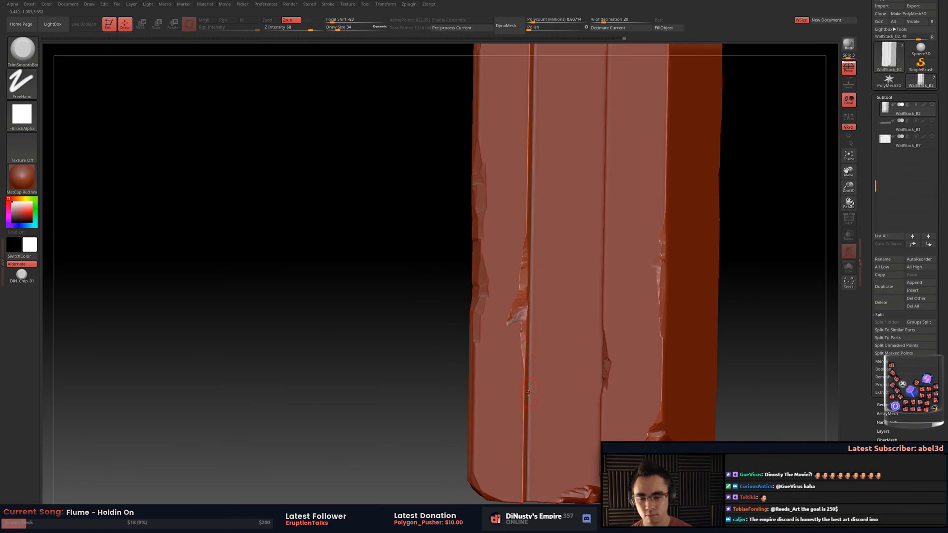
right_click_drag(535, 379, 523, 281, "alt")
right_click_drag(523, 282, 533, 235)
right_click_drag(533, 234, 736, 122, "alt")
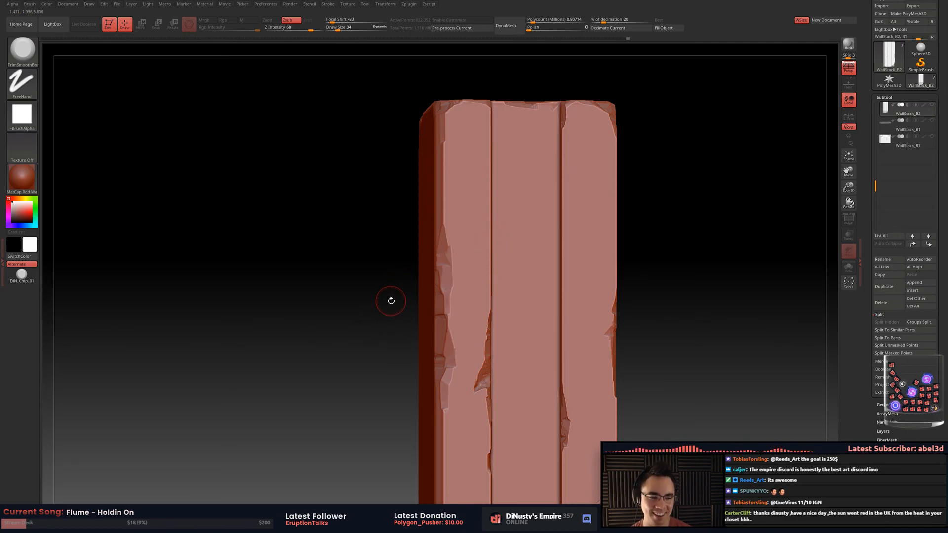
left_click_drag(388, 302, 644, 231)
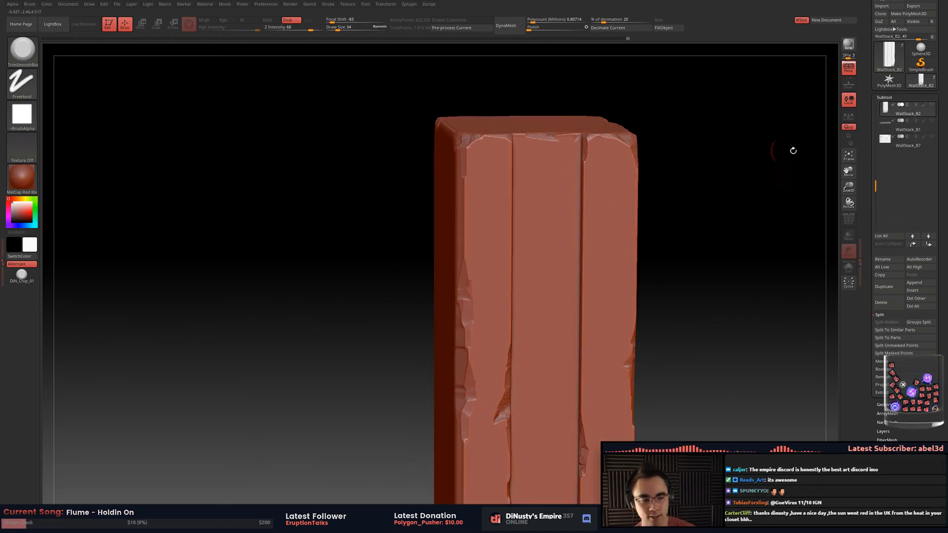
mouse_move(893, 109)
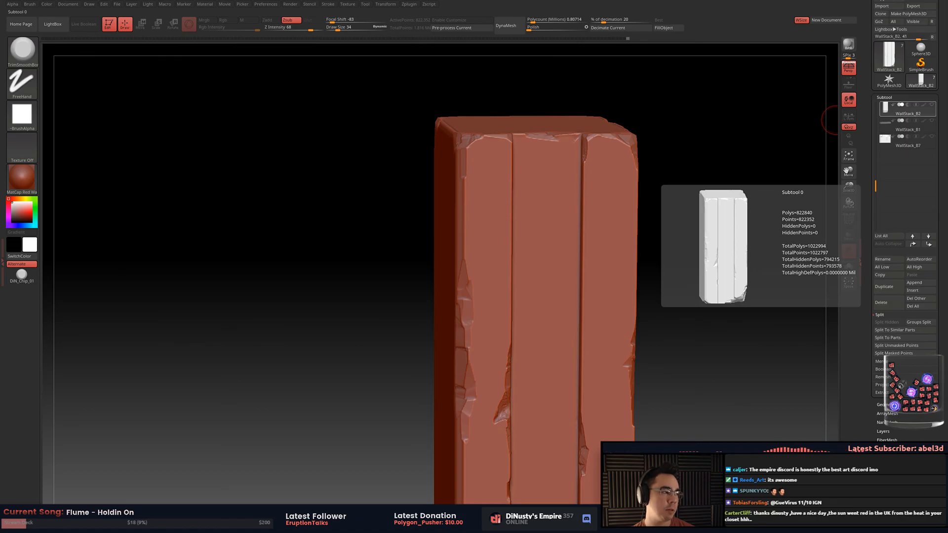